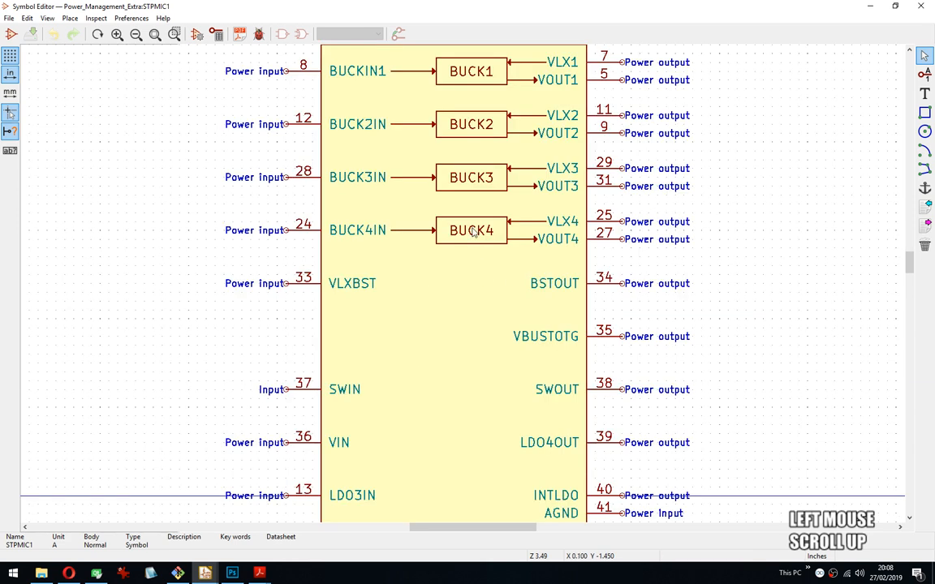
Switch to the en.MB1272-DK2-C01_Schematic.pdf window in Acrobat Reader and snap it to the right half of the screen.
middle_click_drag(473, 229, 460, 323)
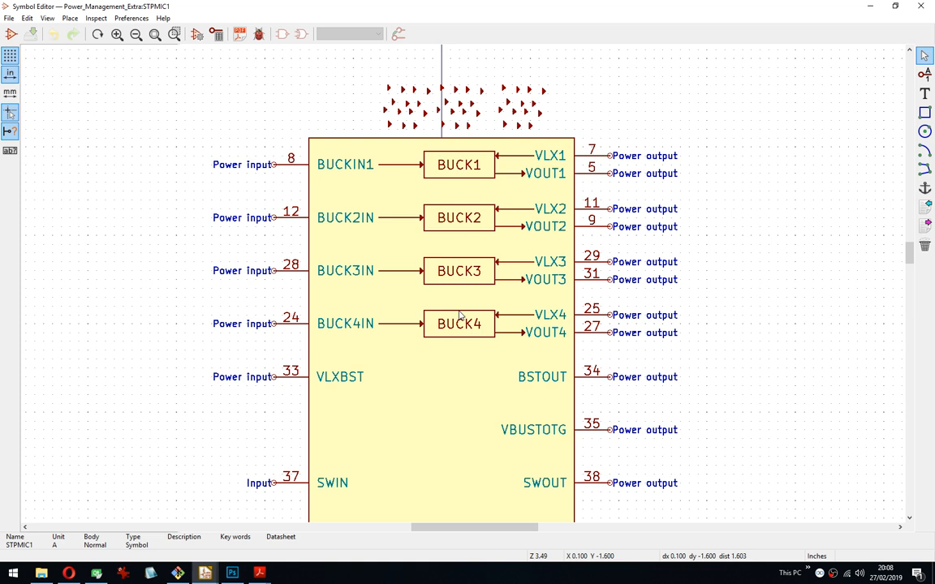
middle_click_drag(461, 316, 445, 302)
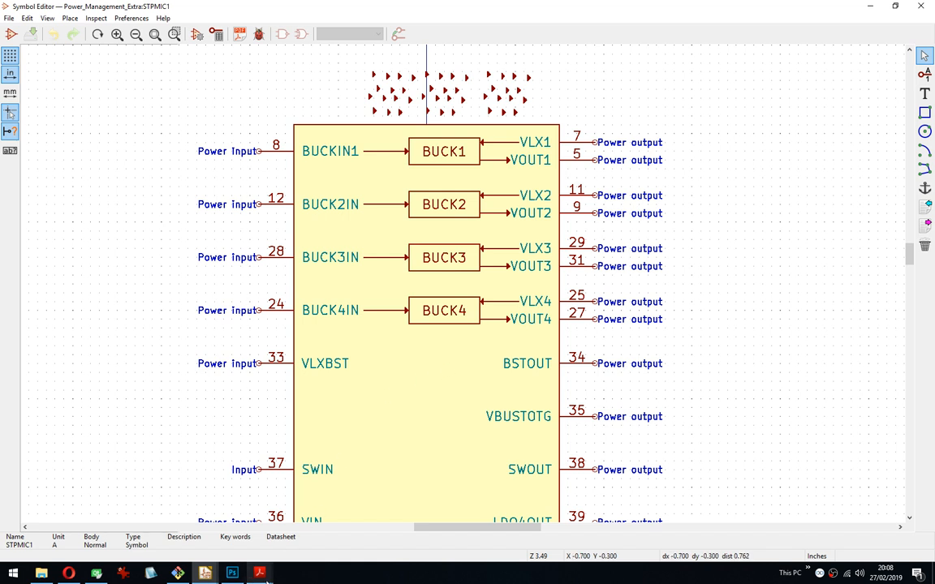
left_click(259, 572)
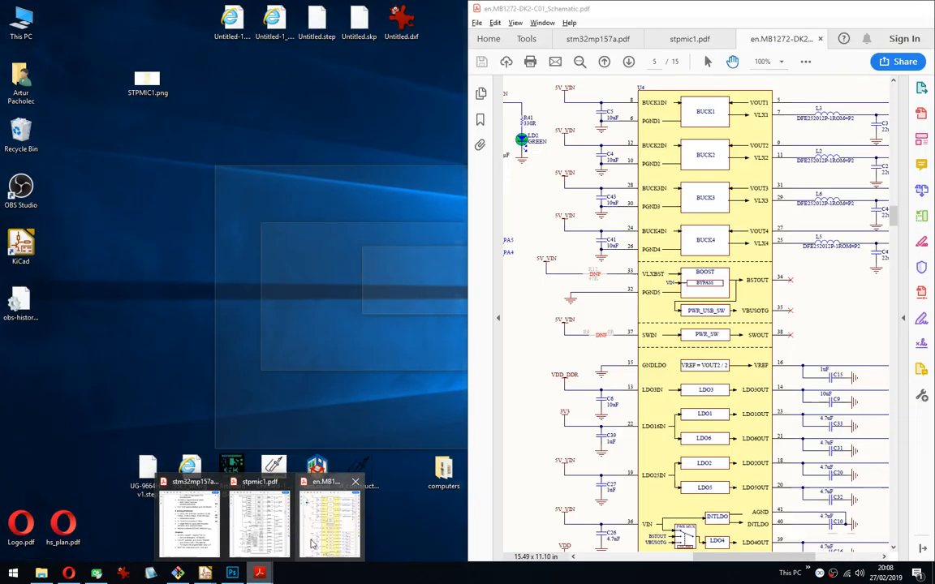
left_click(313, 544)
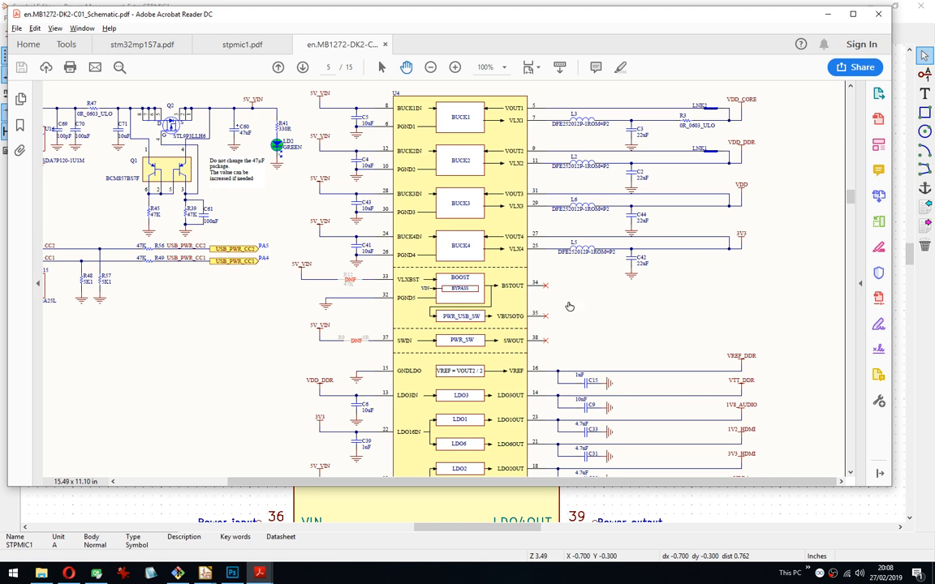
left_click_drag(618, 340, 595, 296)
key("super+Right")
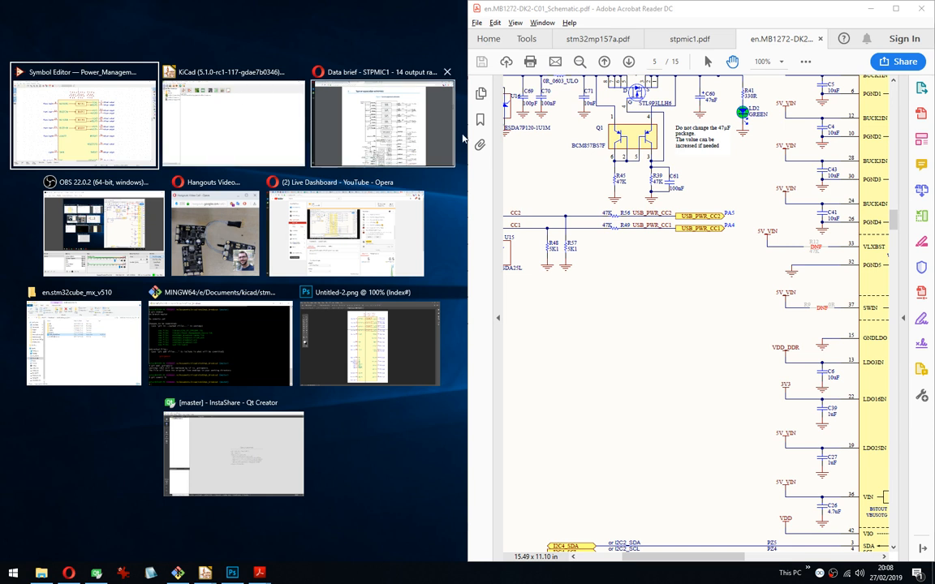
left_click(744, 119)
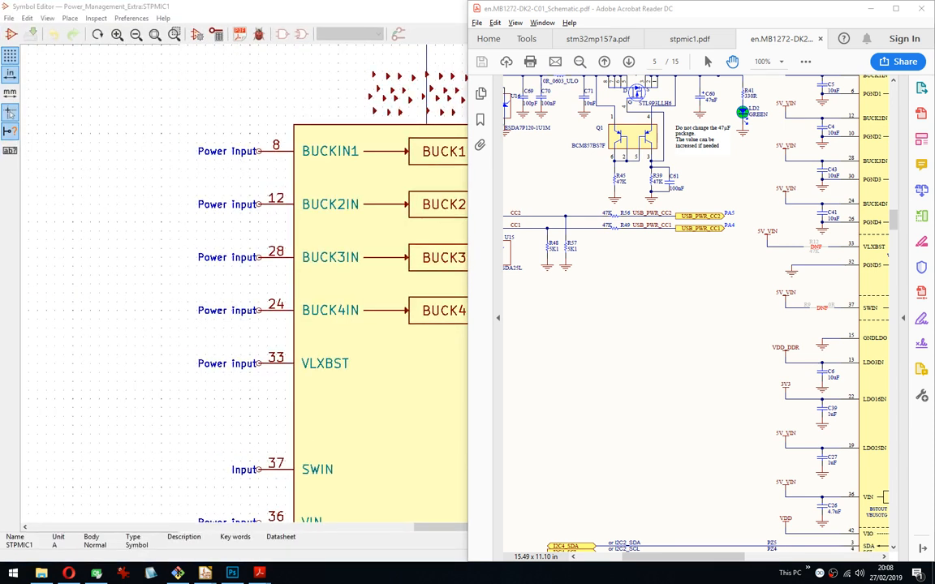
Bring the Hangouts video call window onto this screen and enlarge it over the schematic.
left_click_drag(934, 284, 694, 280)
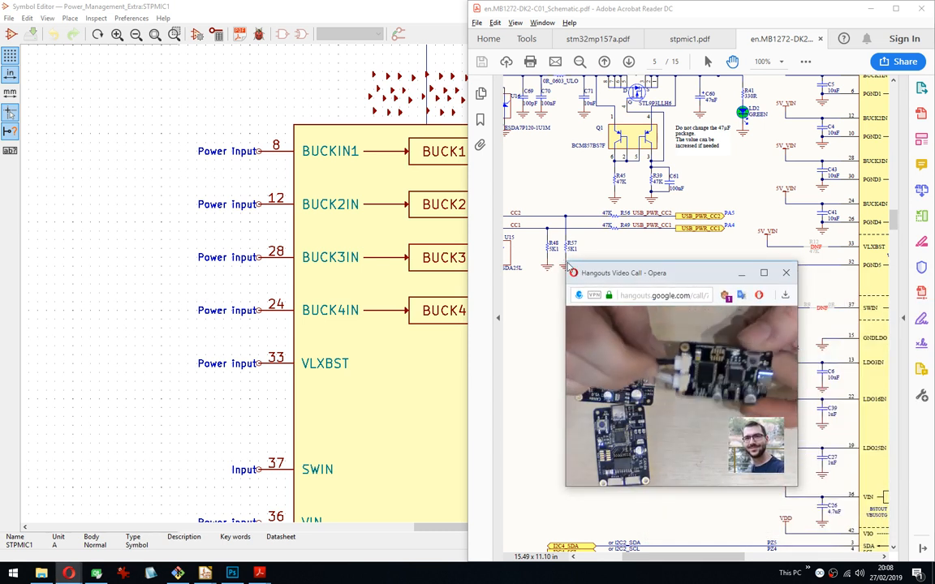
left_click_drag(571, 268, 422, 120)
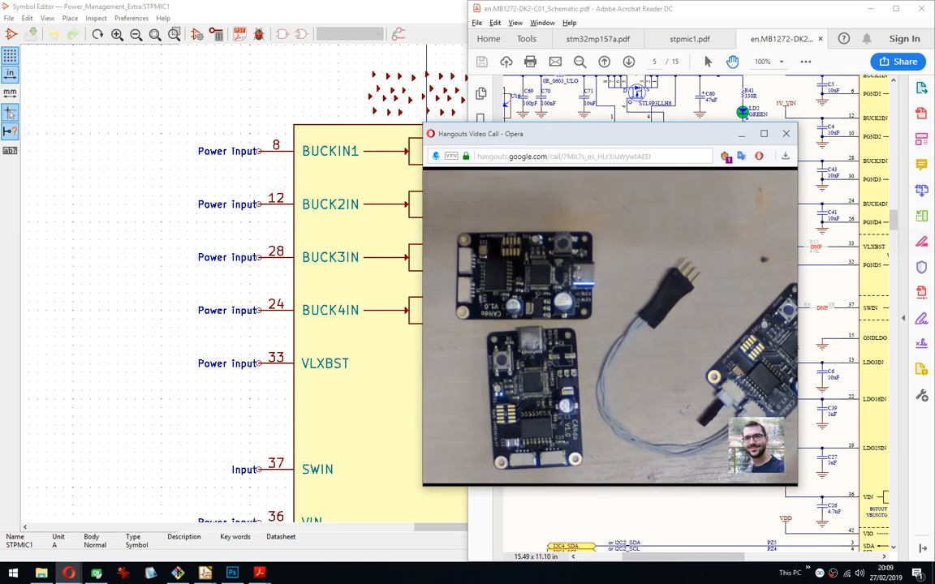
left_click(887, 256)
type("Yeah ")
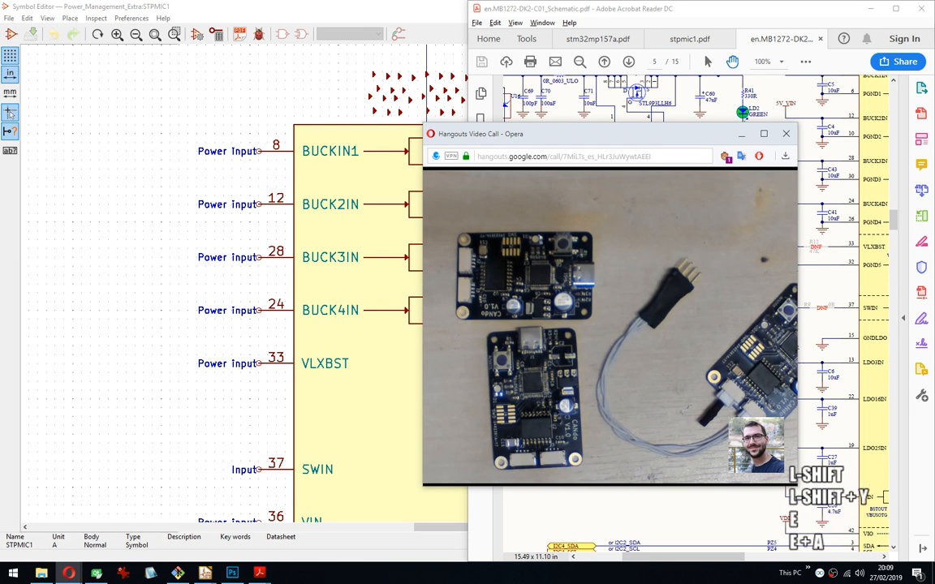
type("its no")
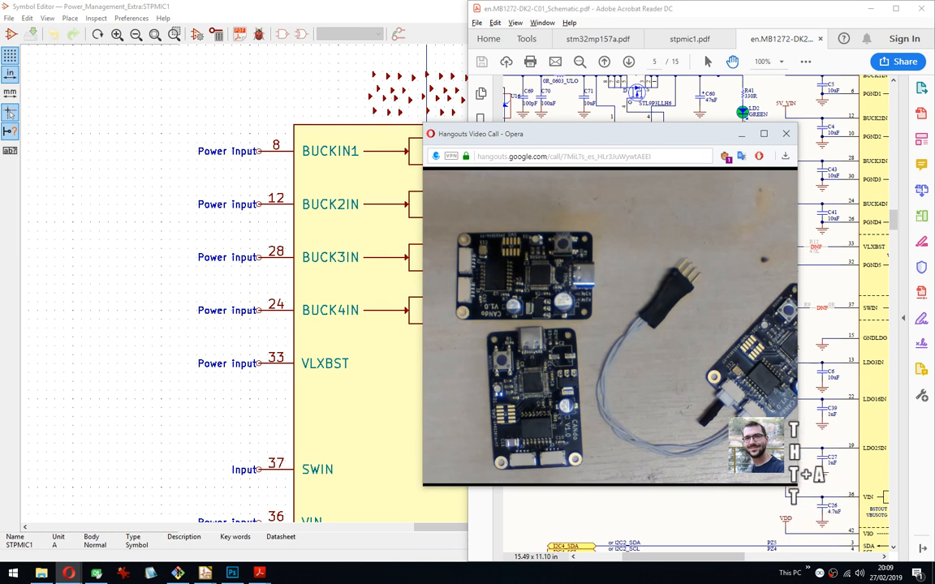
type(" fun")
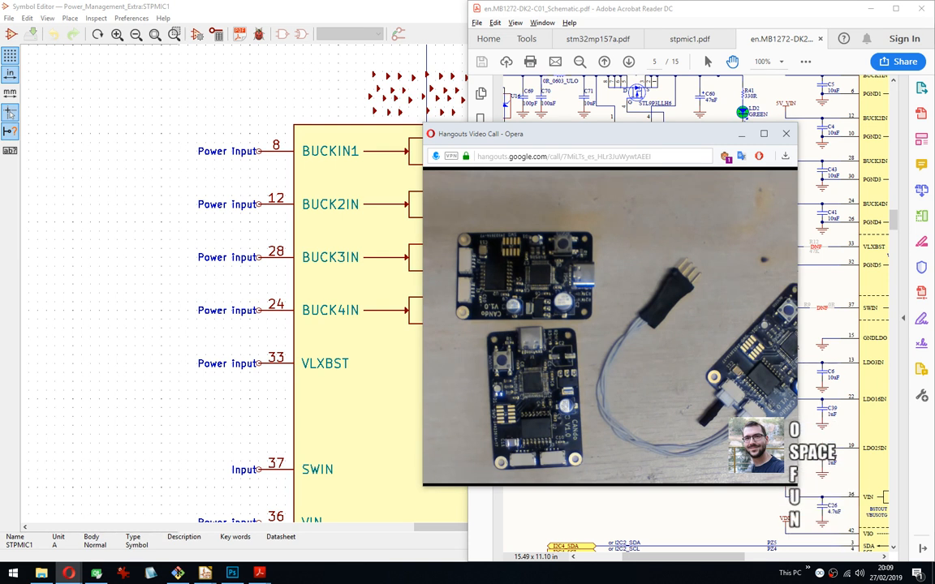
type(" )")
key("Return")
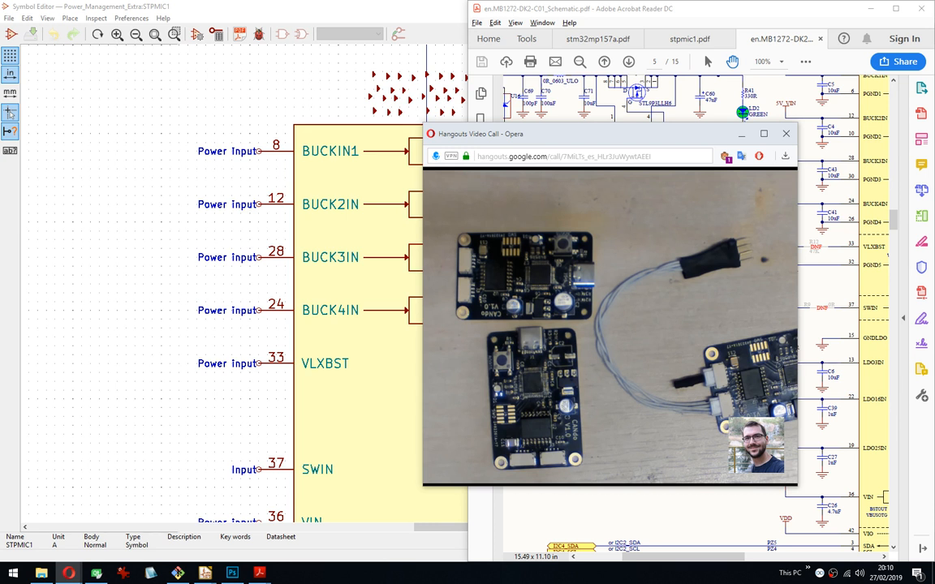
scroll(610, 326, "down", 1)
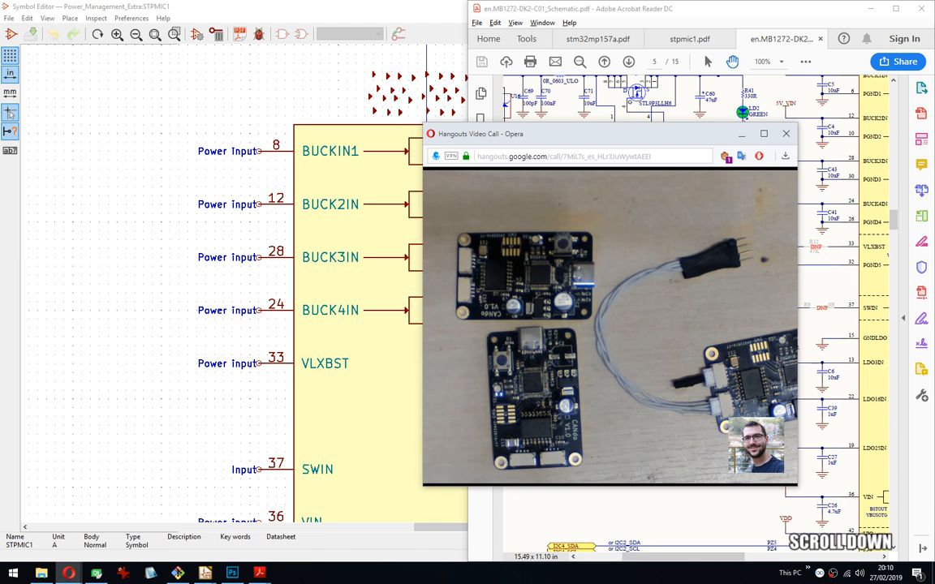
scroll(610, 327, "up", 1)
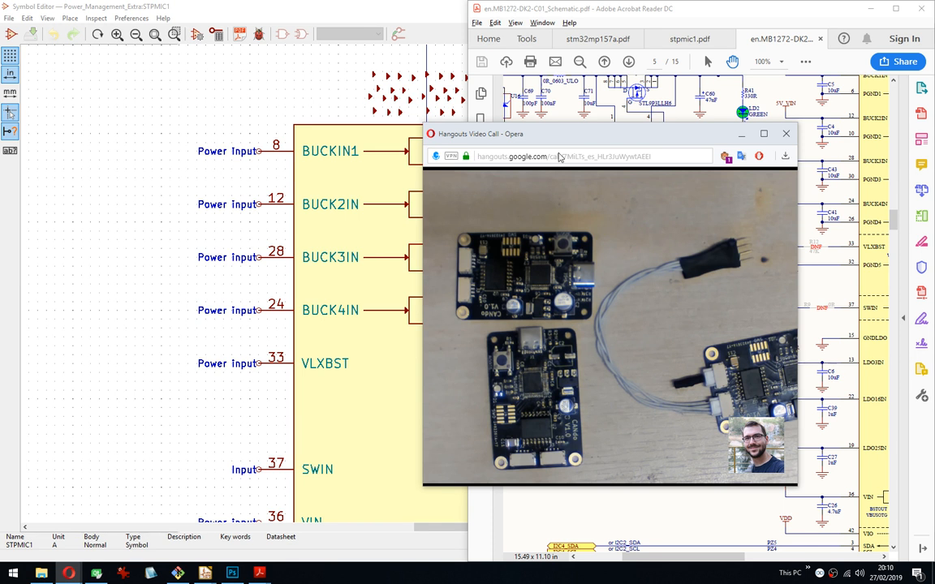
mouse_move(581, 134)
left_mouse_down()
mouse_move(617, 120)
mouse_move(580, 119)
left_mouse_up()
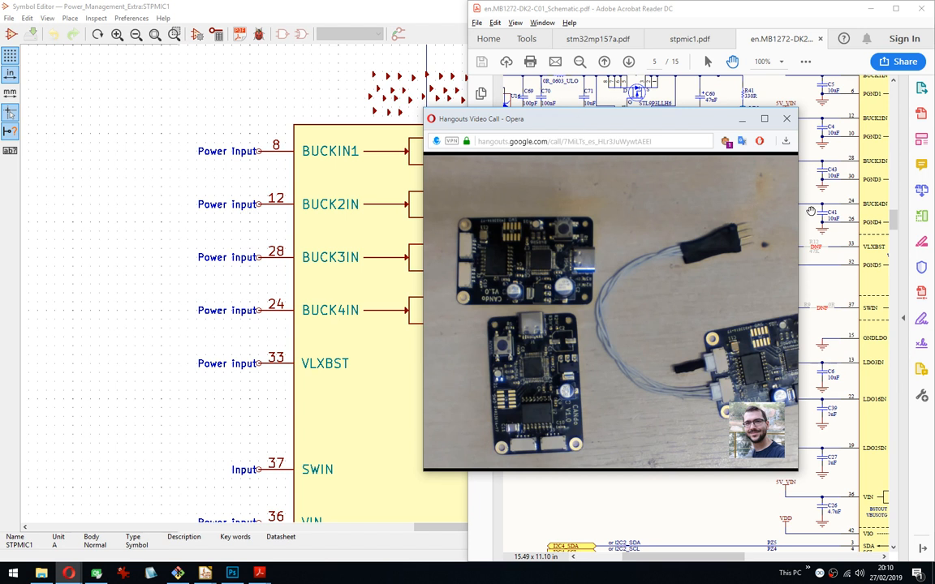
mouse_move(696, 181)
left_click(634, 49)
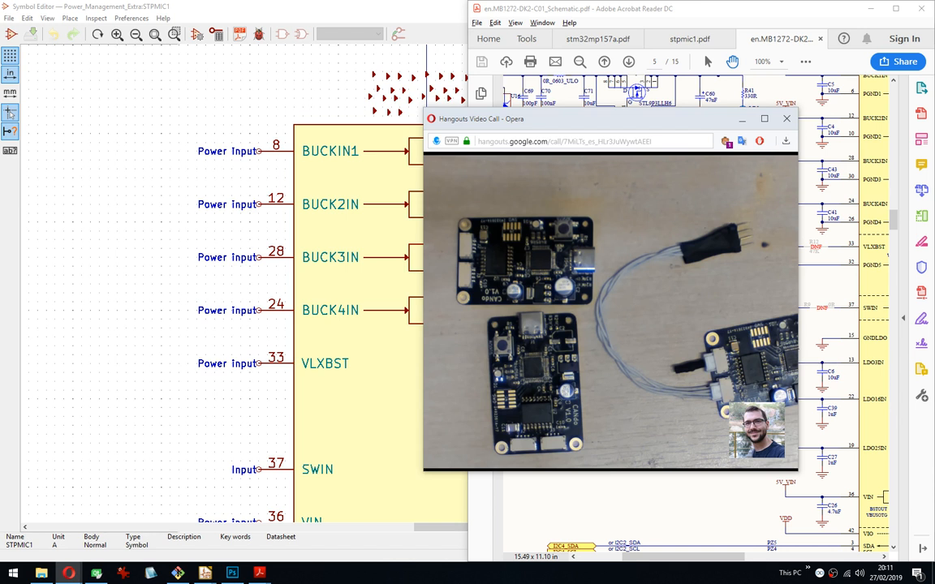
left_click(633, 48)
left_click(848, 284)
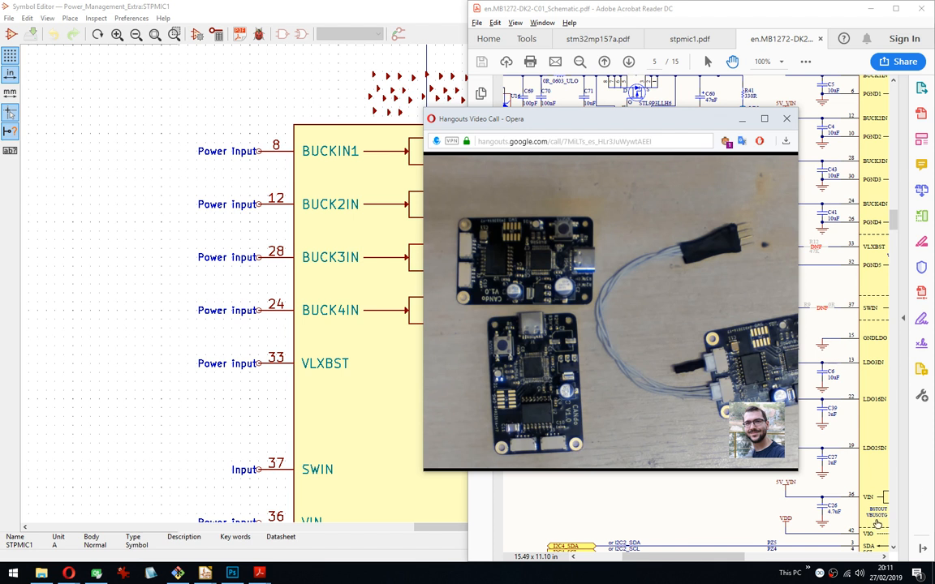
left_click(861, 575)
left_click(861, 577)
Set the Hangouts call's speakers to the Speakers (High Definition Audio) device, test the sound and finish the settings.
left_click(588, 118)
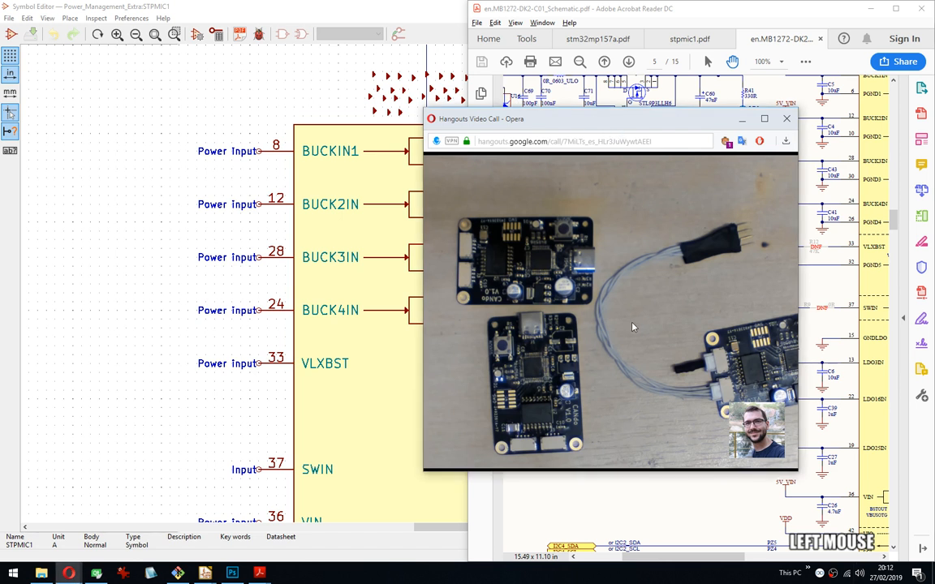
mouse_move(652, 251)
left_click(742, 183)
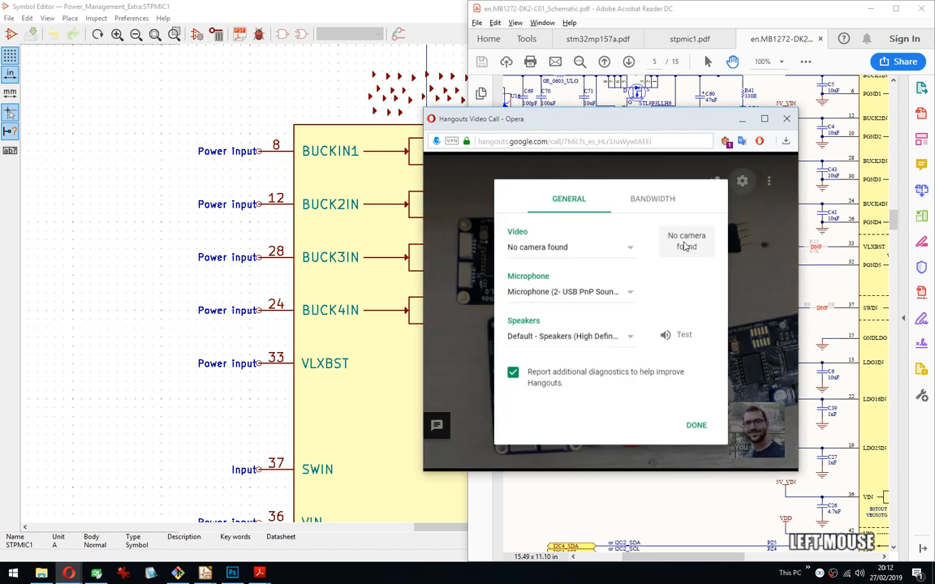
left_click(561, 337)
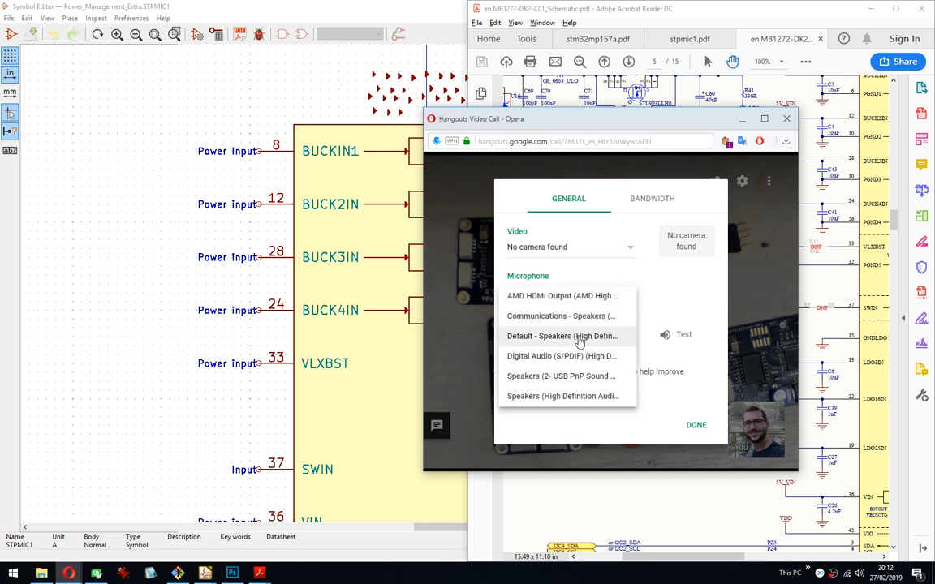
left_click(588, 401)
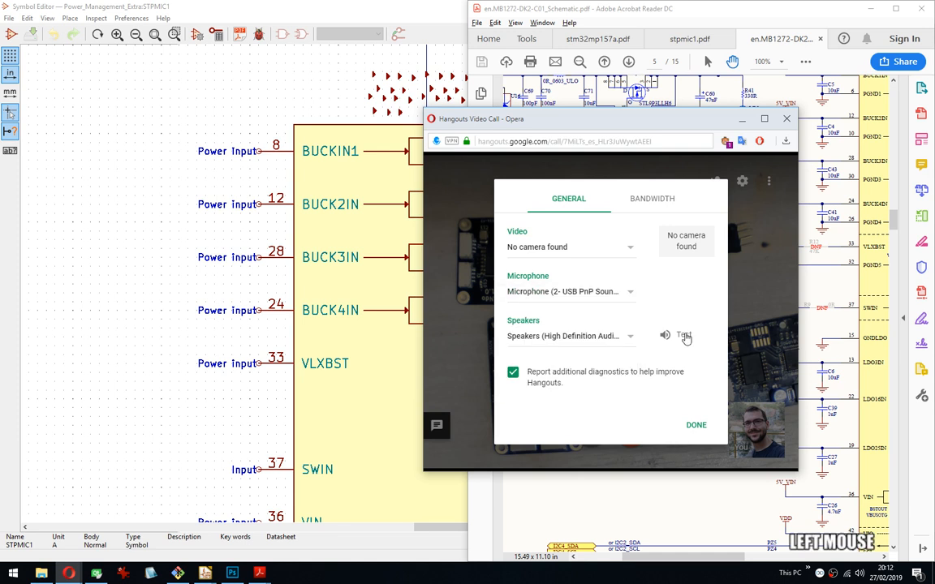
left_click(685, 335)
left_click(697, 425)
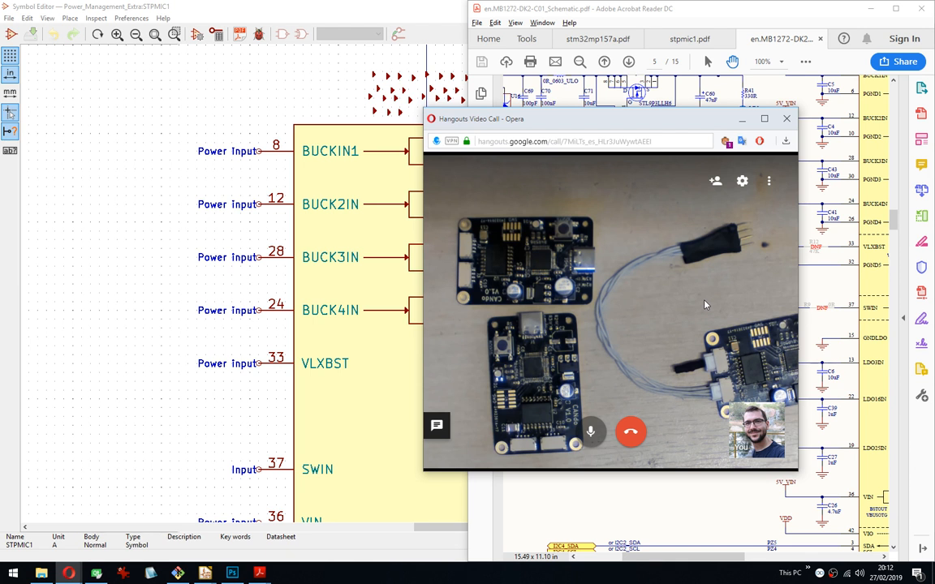
Raise the system volume and move the Hangouts video call window off this screen.
key("XF86AudioRaiseVolume")
left_click_drag(555, 124, 934, 147)
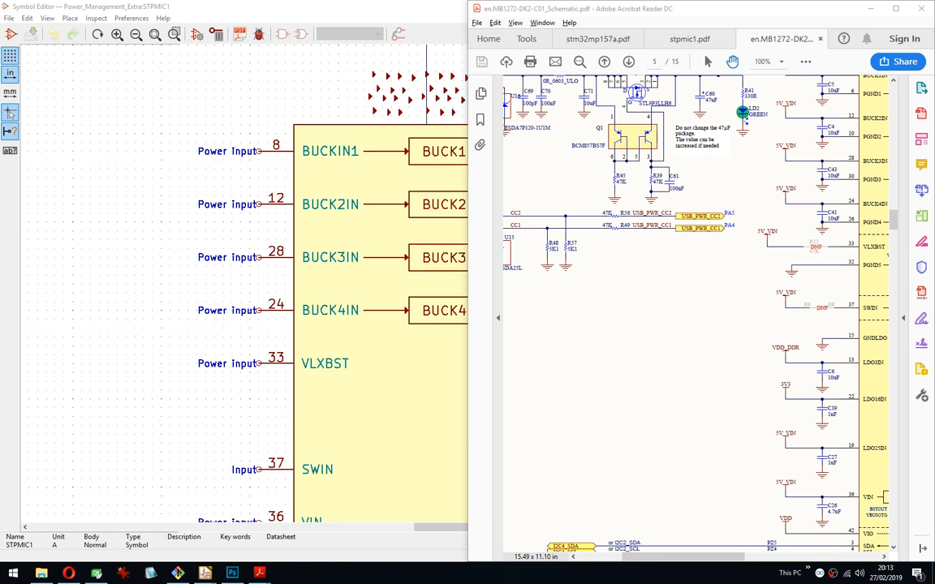
Snap the Symbol Editor to the left half of the screen, showing the whole STPMIC1 symbol beside part U4 in the schematic.
left_click(410, 23)
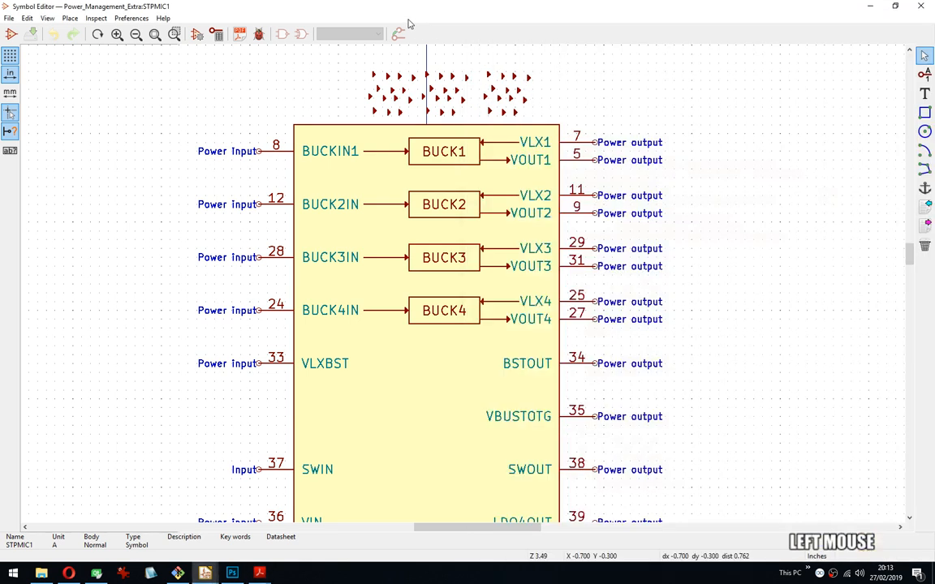
key("super+Left")
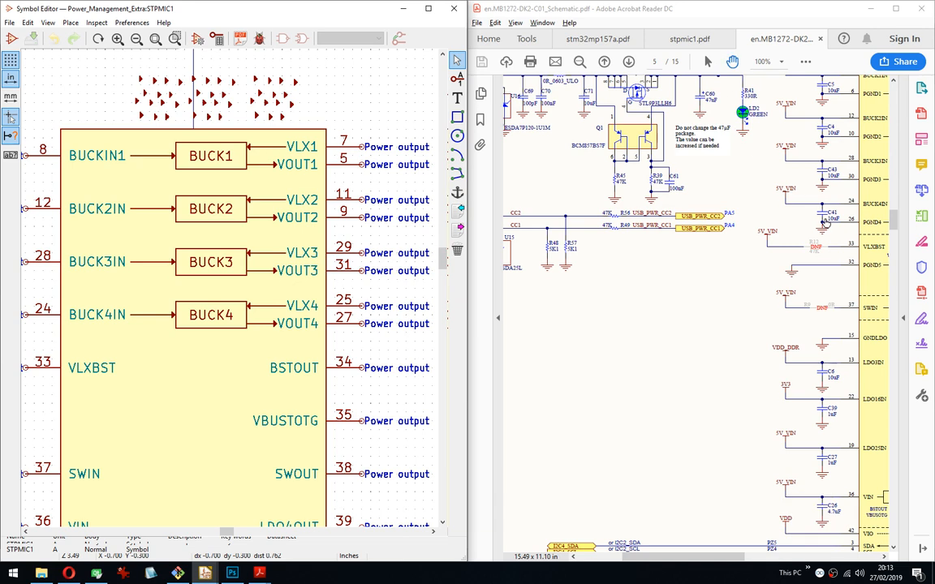
left_click_drag(736, 252, 568, 310)
middle_click_drag(251, 198, 234, 153)
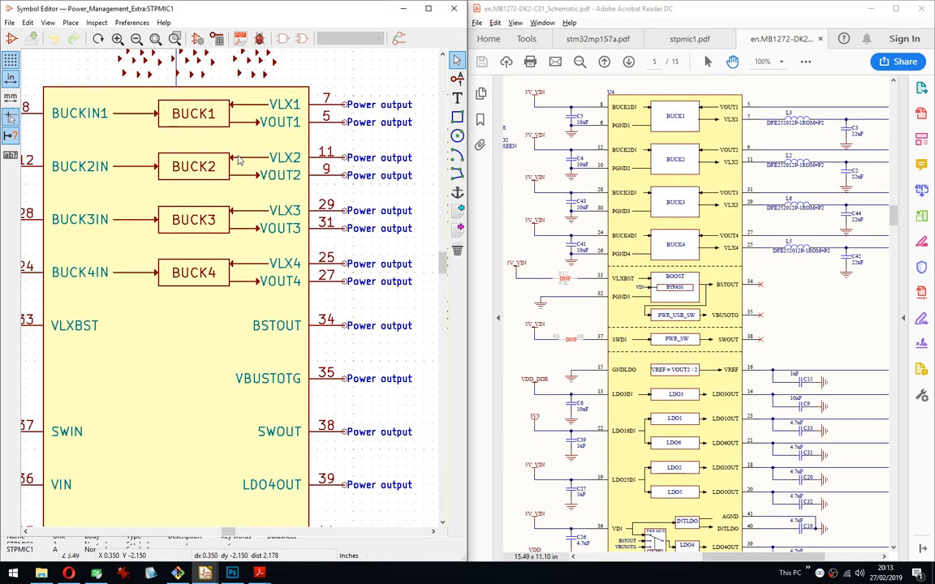
scroll(230, 292, "down", 3)
middle_click_drag(237, 327, 273, 212)
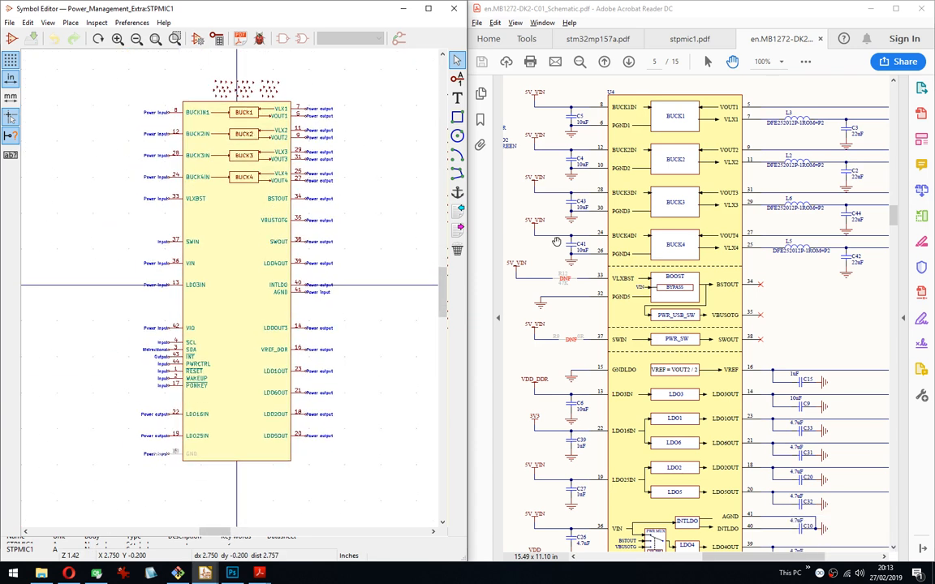
Widen the Symbol Editor's share of the split screen while keeping the U4 block visible in the schematic PDF.
left_click(469, 255)
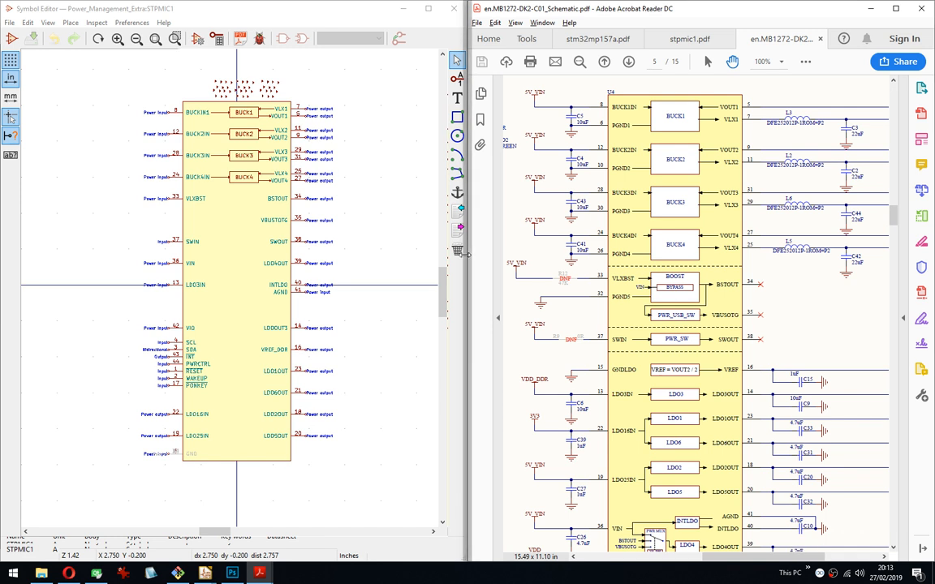
left_click_drag(469, 255, 565, 252)
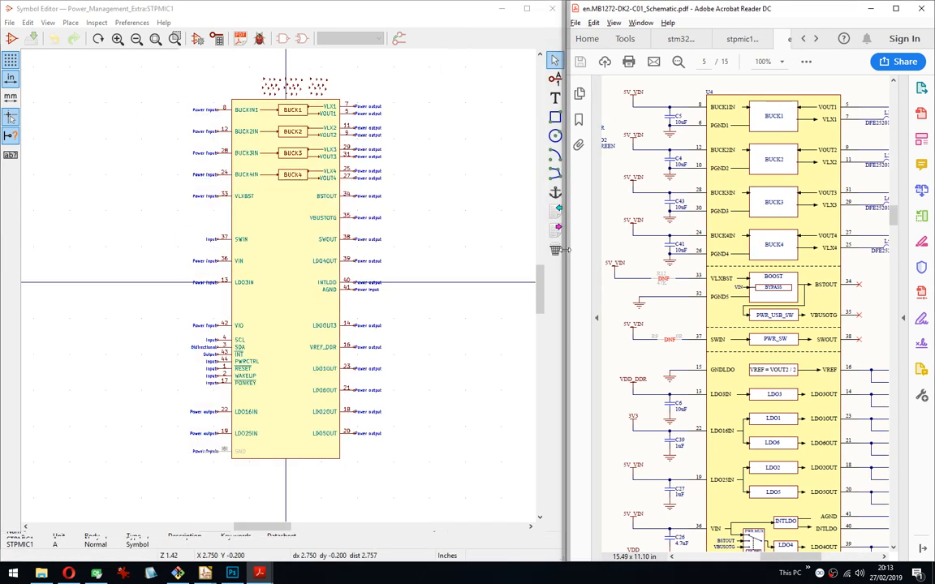
left_click(851, 356)
left_click(884, 314)
left_click_drag(877, 300, 851, 296)
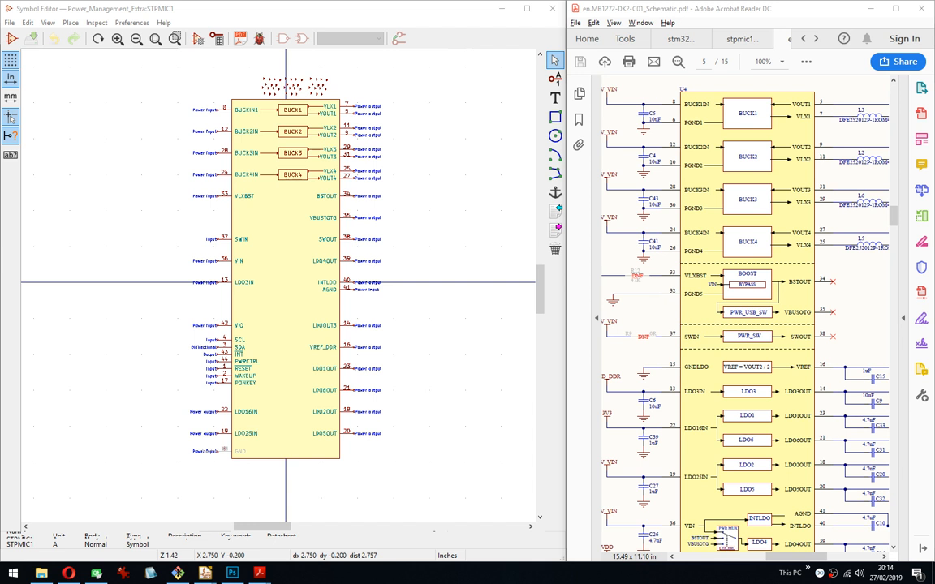
left_click(483, 268)
left_click(483, 268)
left_click(483, 268)
left_click(483, 268)
left_click(285, 283)
left_click(286, 282)
left_click(286, 282)
left_click(286, 282)
left_click(286, 282)
left_click(286, 282)
left_click(285, 282)
left_click(285, 282)
left_click(286, 283)
left_click(286, 283)
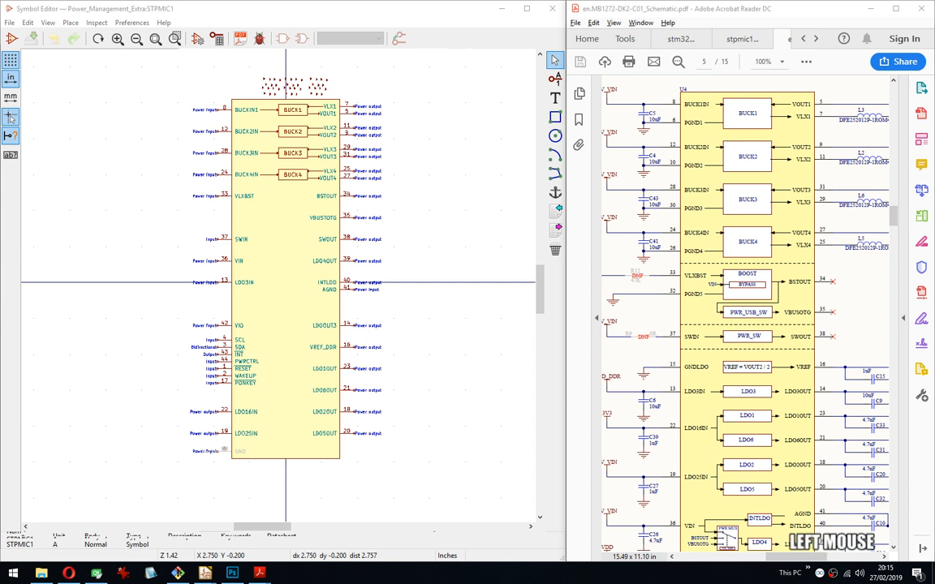
scroll(286, 283, "down", 1)
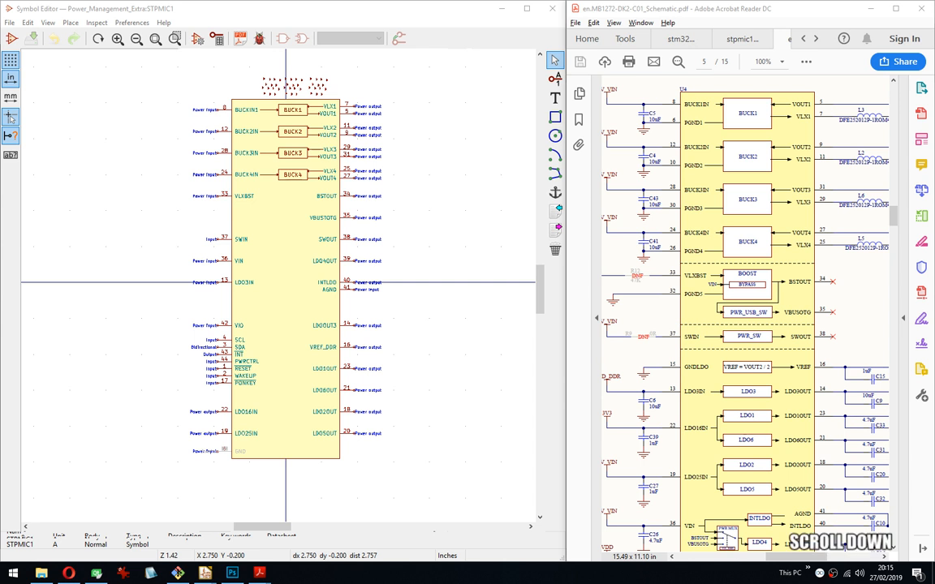
scroll(286, 283, "up", 1)
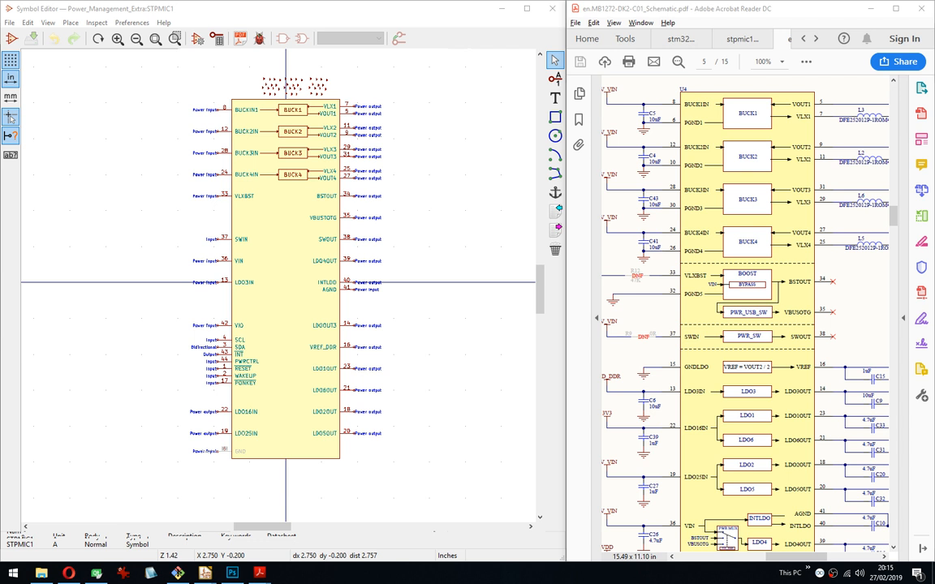
left_click(285, 283)
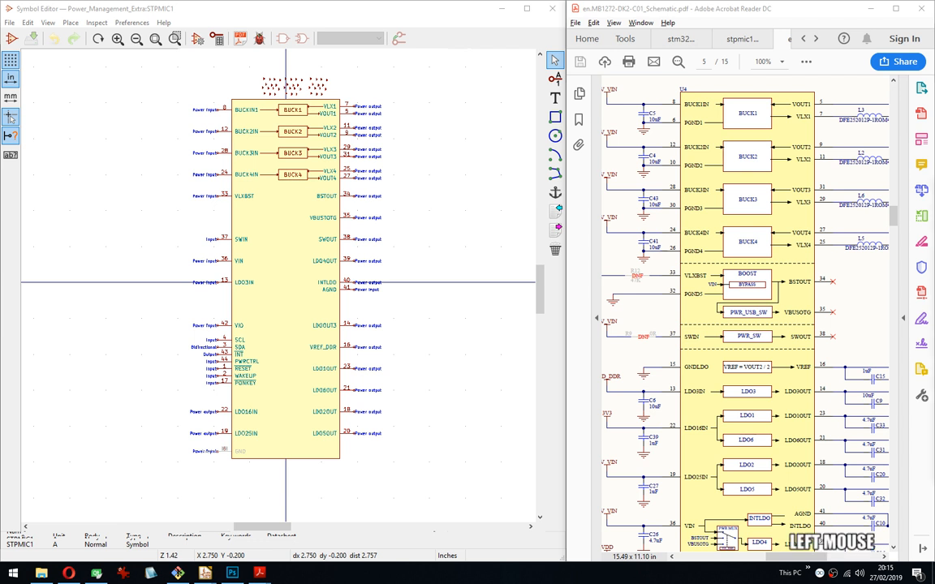
Move the BUCK1 to BUCK4 boxes, their labels and their input arrows together 0.1 inch to the left.
left_click(429, 16)
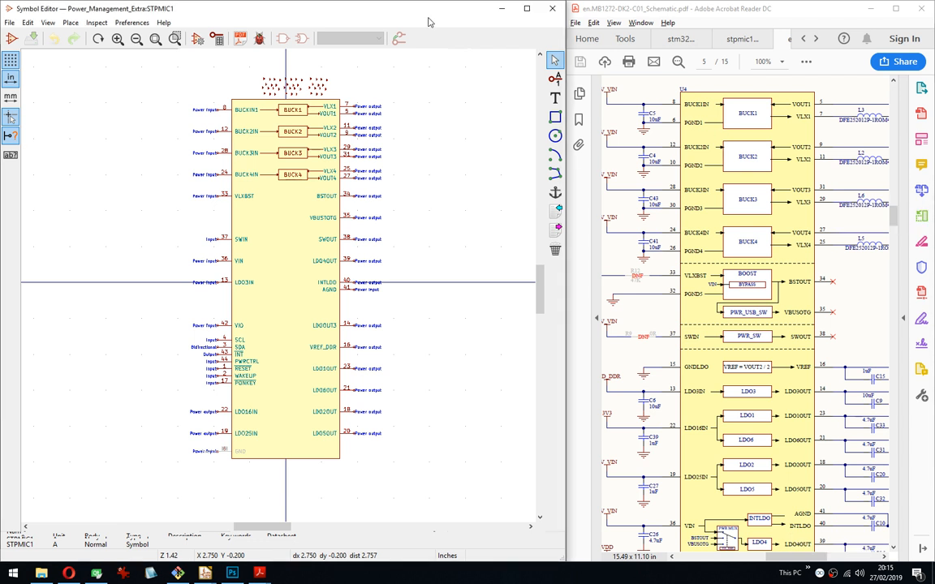
middle_click_drag(372, 200, 357, 194)
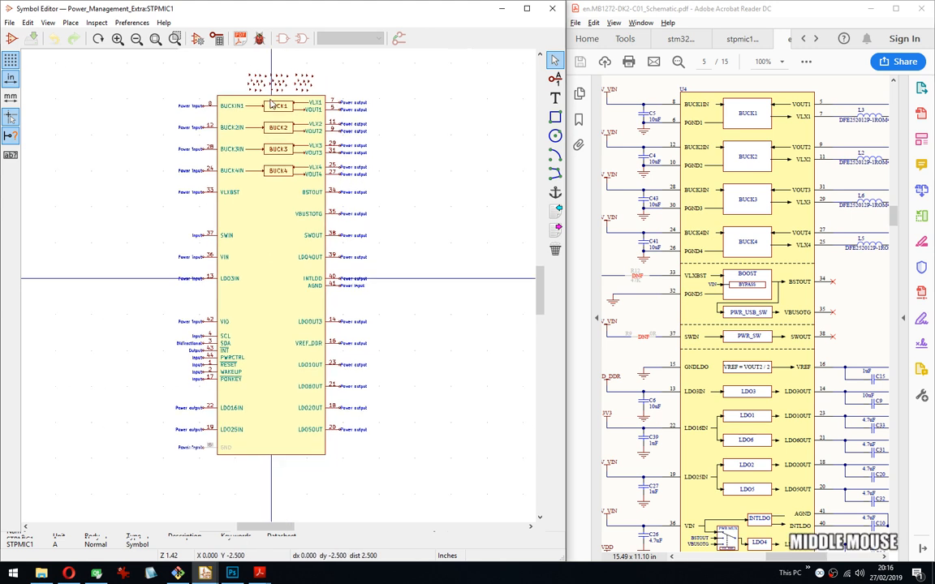
scroll(268, 99, "up", 3)
middle_click_drag(294, 290, 208, 125)
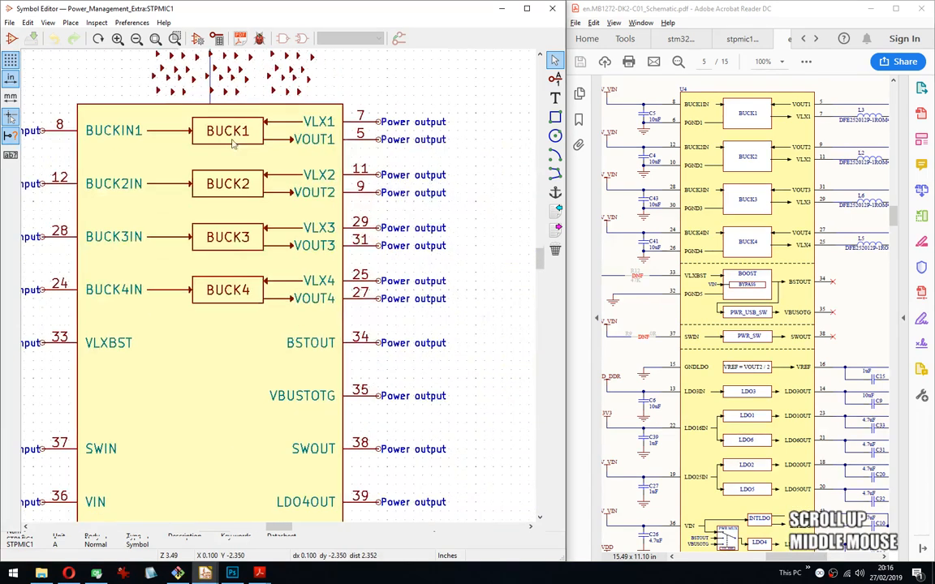
scroll(282, 269, "down", 1)
middle_click_drag(293, 269, 338, 365)
scroll(280, 289, "up", 2)
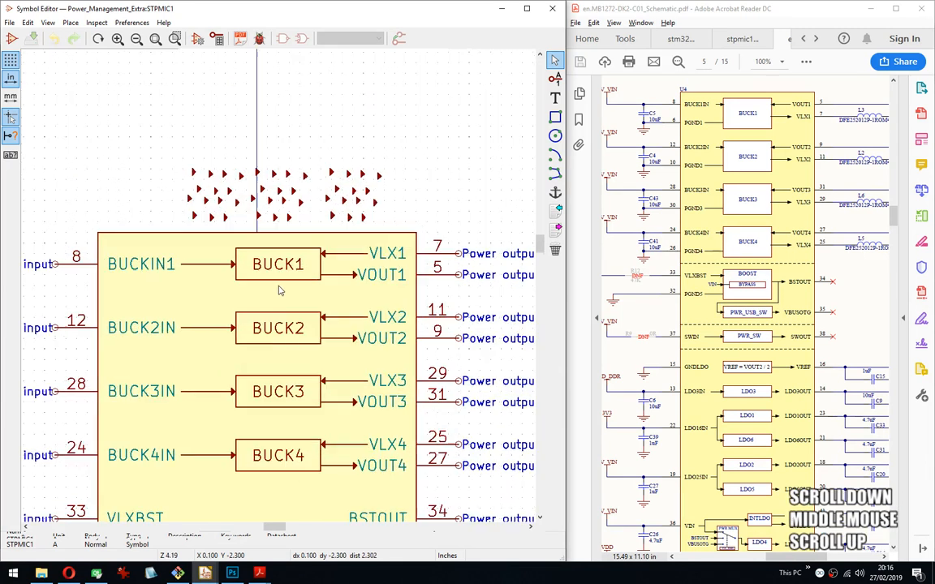
middle_click_drag(308, 300, 381, 208)
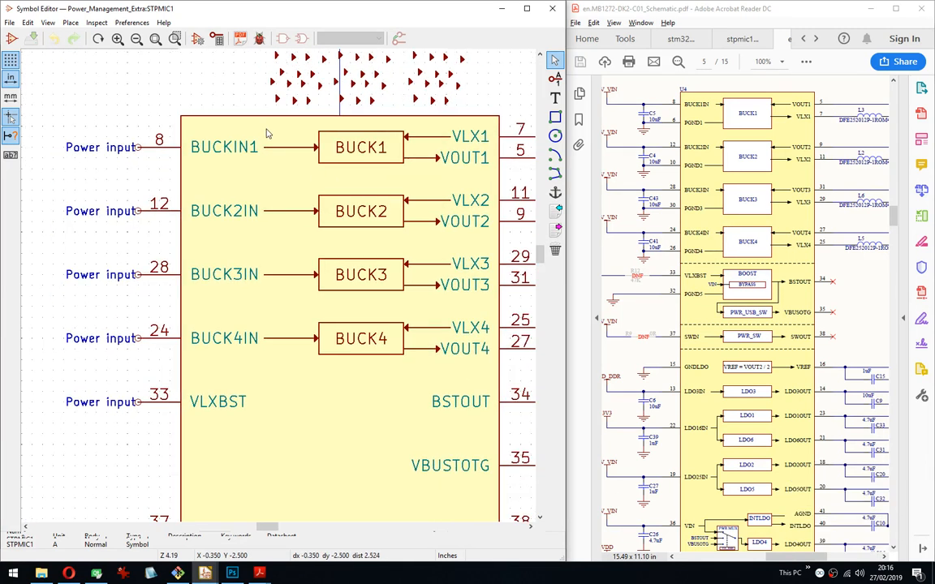
left_click_drag(268, 130, 317, 372)
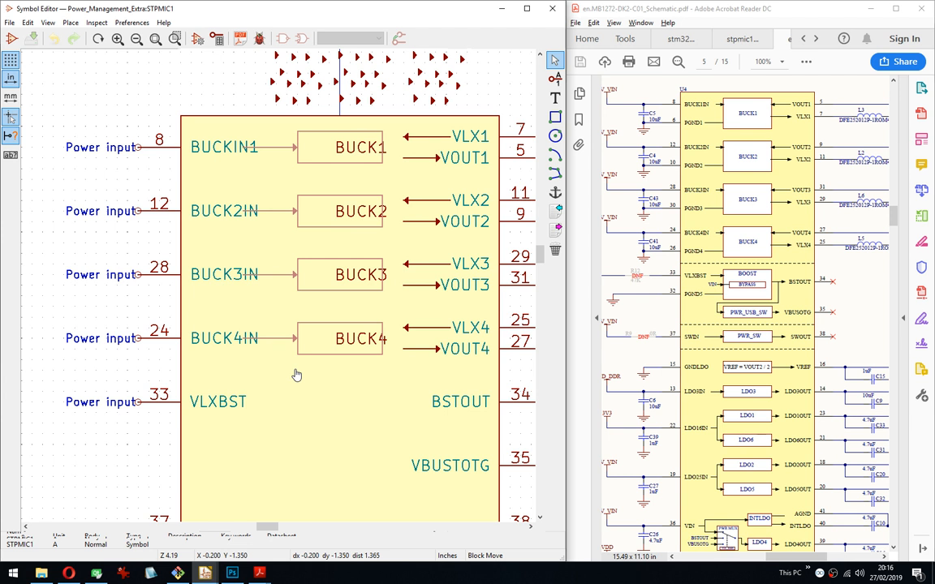
left_click(297, 375)
Set the grid to 25 mils and shift the four BUCK blocks with their input arrows another 25 mils left.
right_click(350, 394)
mouse_move(382, 529)
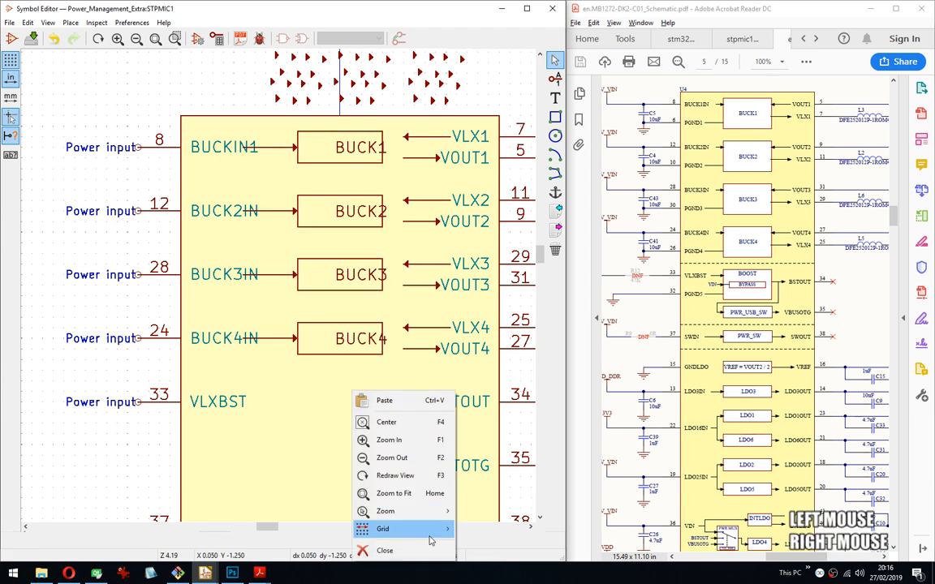
left_click(507, 483)
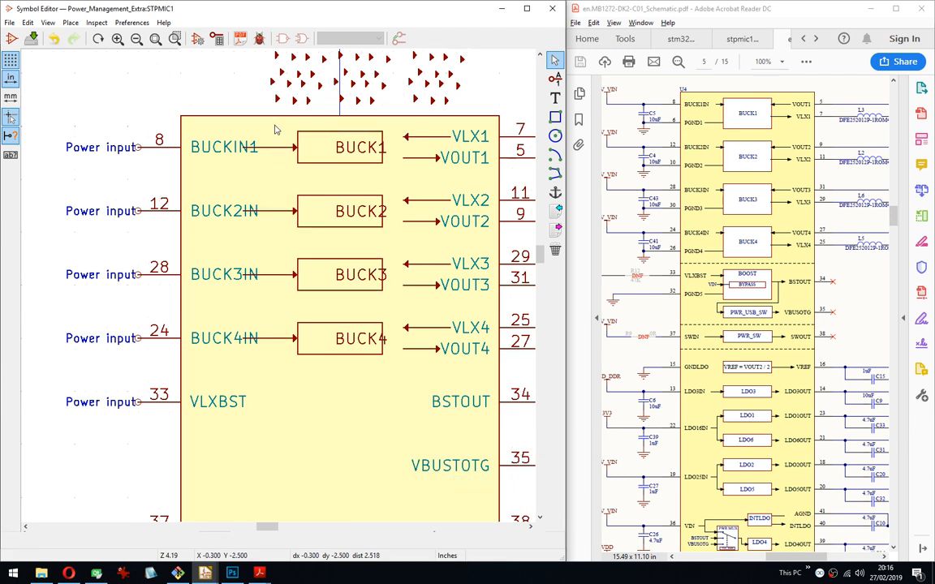
left_click(377, 390)
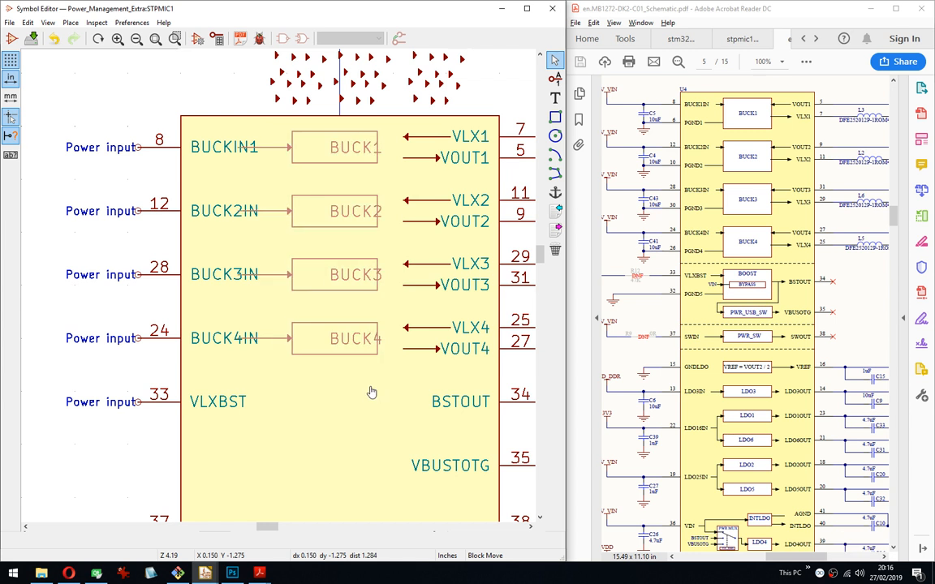
left_click(356, 153)
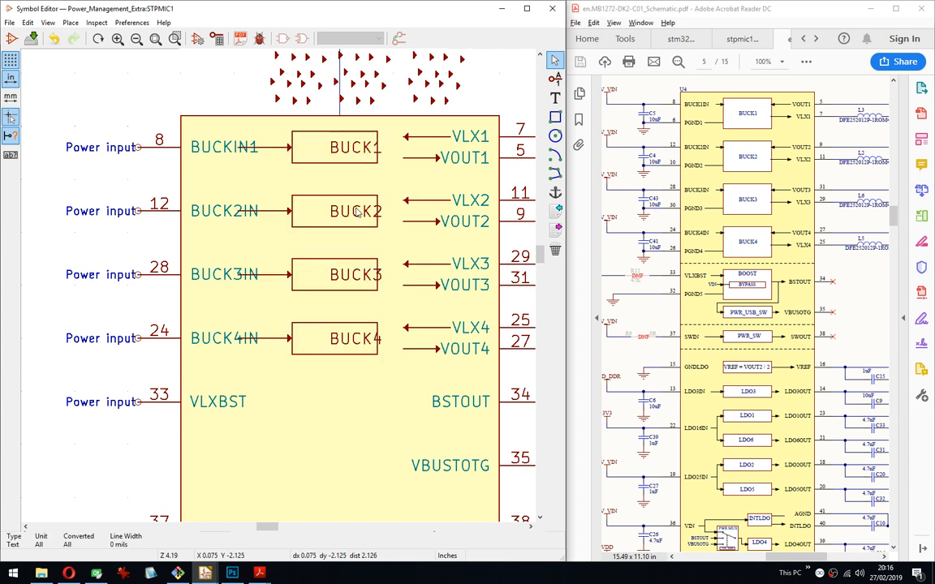
Move the BUCK1, BUCK2, BUCK3 and BUCK4 labels left so each sits roughly centered inside its box.
left_click_drag(324, 143, 350, 166)
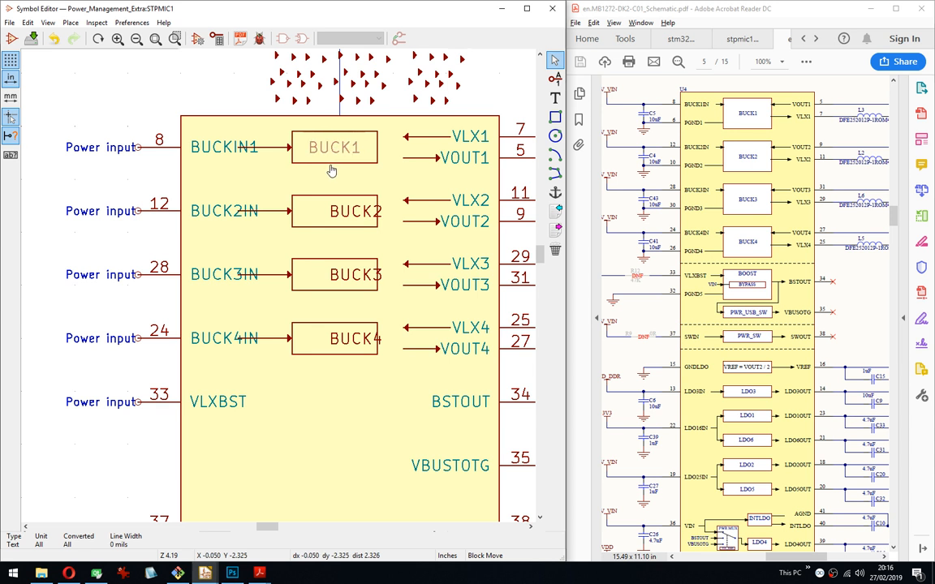
left_click(333, 174)
left_click_drag(291, 181, 345, 208)
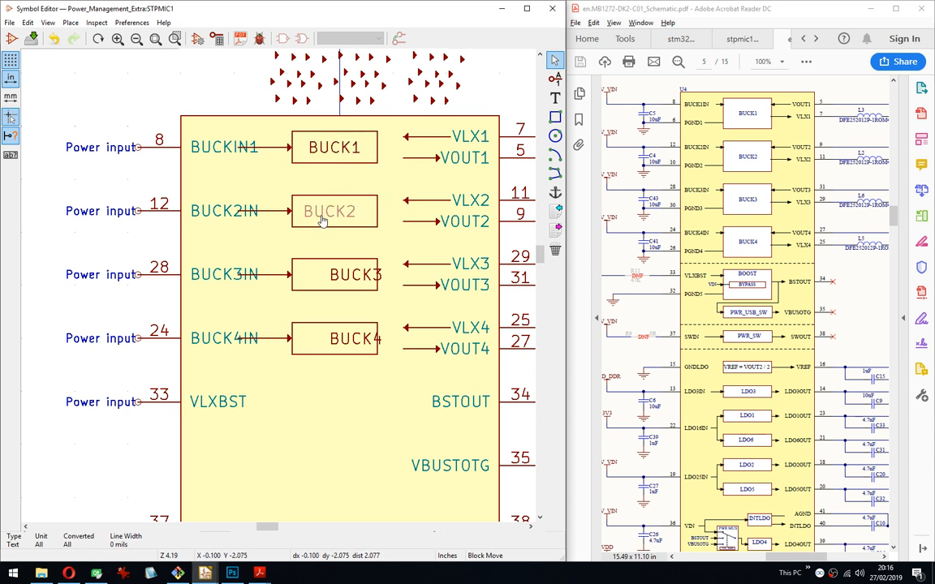
left_click(320, 223)
mouse_move(323, 270)
left_mouse_down()
mouse_move(345, 278)
mouse_move(334, 284)
left_mouse_up()
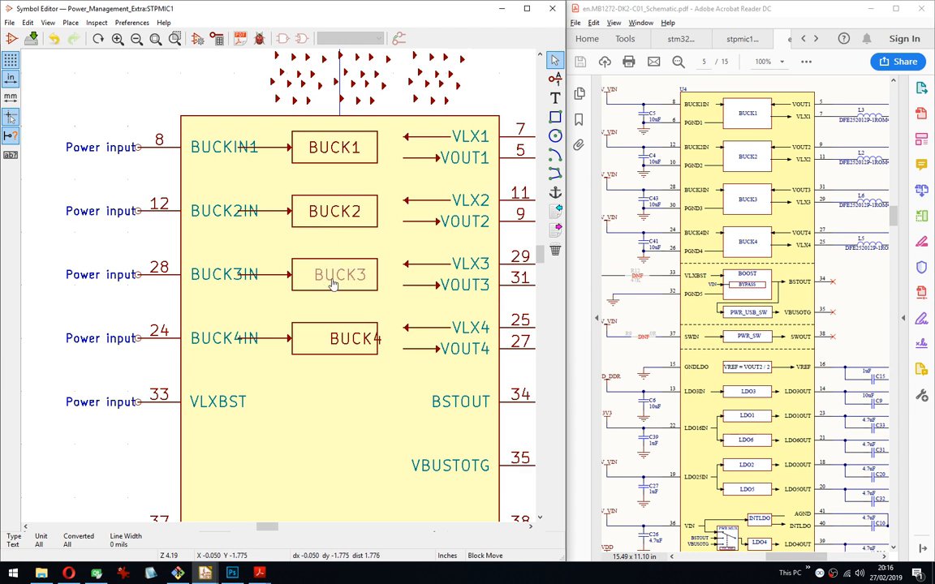
left_click(333, 284)
left_click_drag(325, 330, 342, 348)
left_click(340, 348)
Nudge the BUCK2 label 25 mils right to align it with BUCK3 and BUCK4, and reposition the BUCK1 label.
left_click_drag(306, 203, 326, 216)
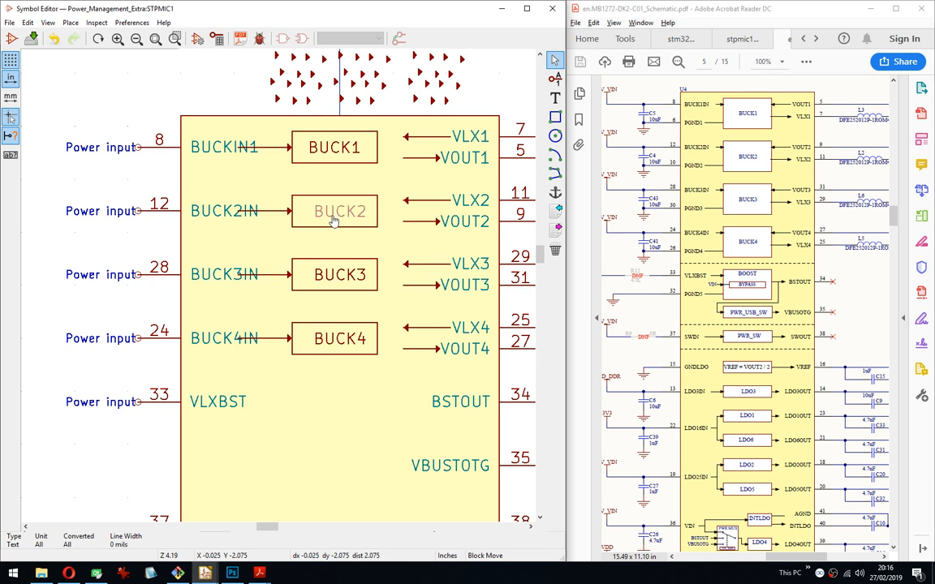
left_click(331, 217)
left_click_drag(276, 122, 325, 150)
left_click(326, 156)
Move the VLX1 arrow left so its tip touches the right edge of the BUCK1 box.
scroll(384, 247, "down", 4)
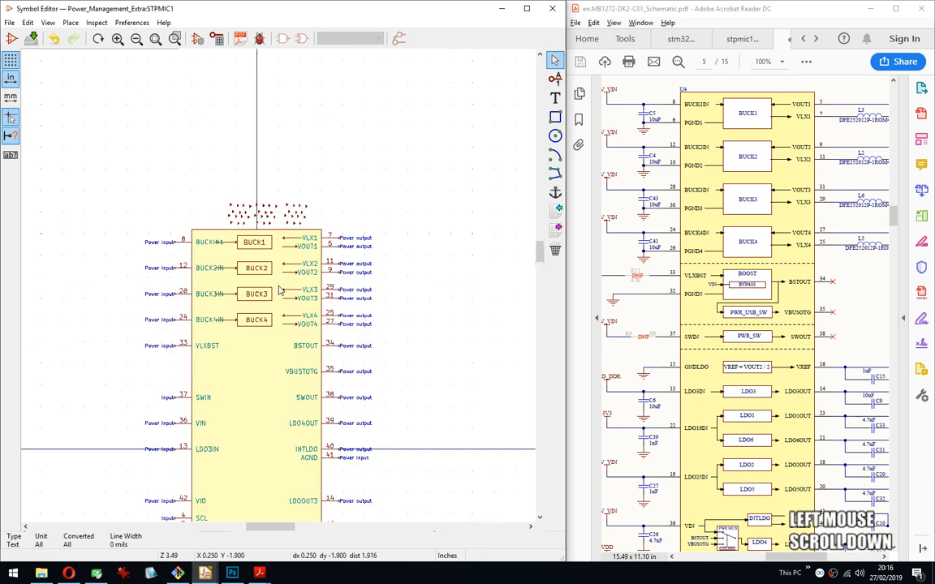
middle_click_drag(303, 389, 357, 257)
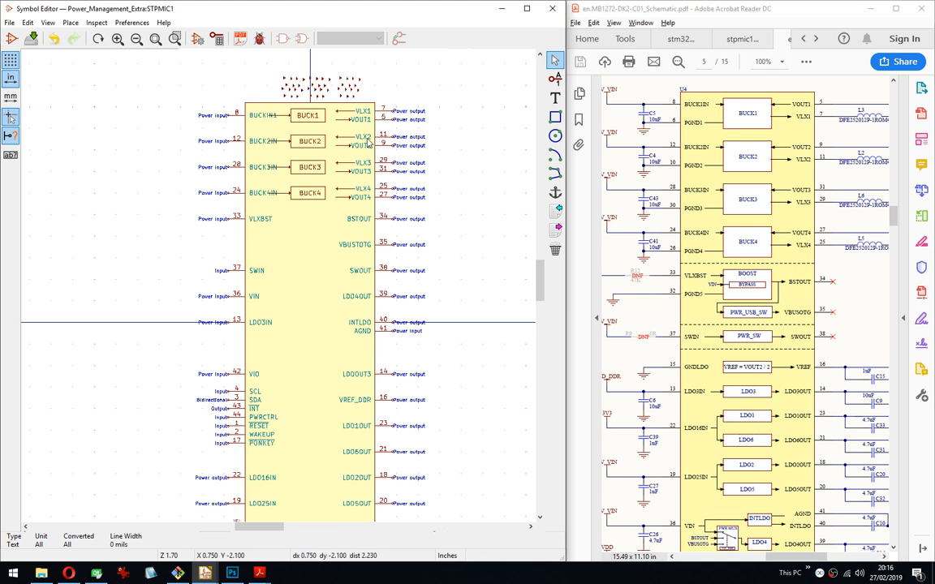
scroll(333, 130, "up", 3)
scroll(271, 217, "up", 3)
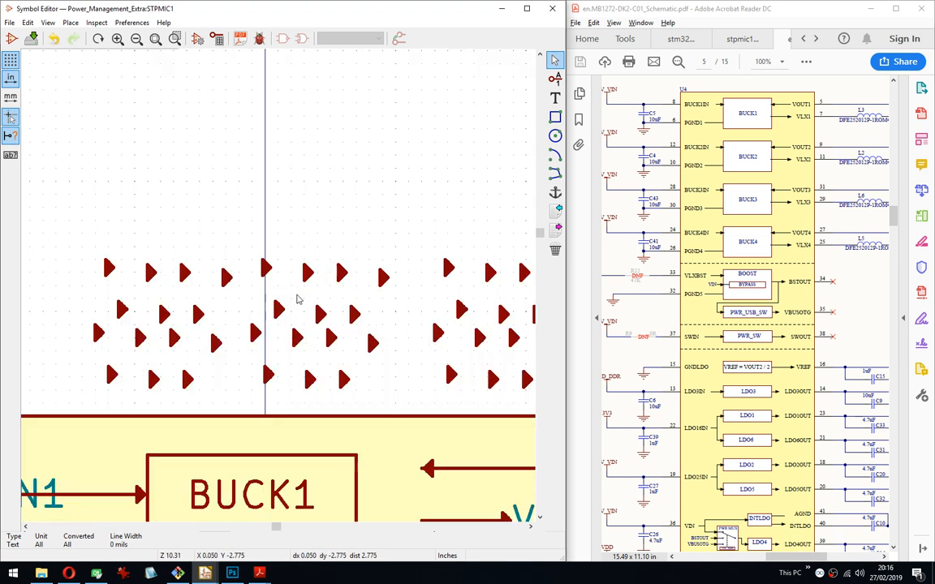
middle_click_drag(249, 349, 373, 211)
scroll(373, 211, "down", 4)
middle_click_drag(339, 324, 314, 294)
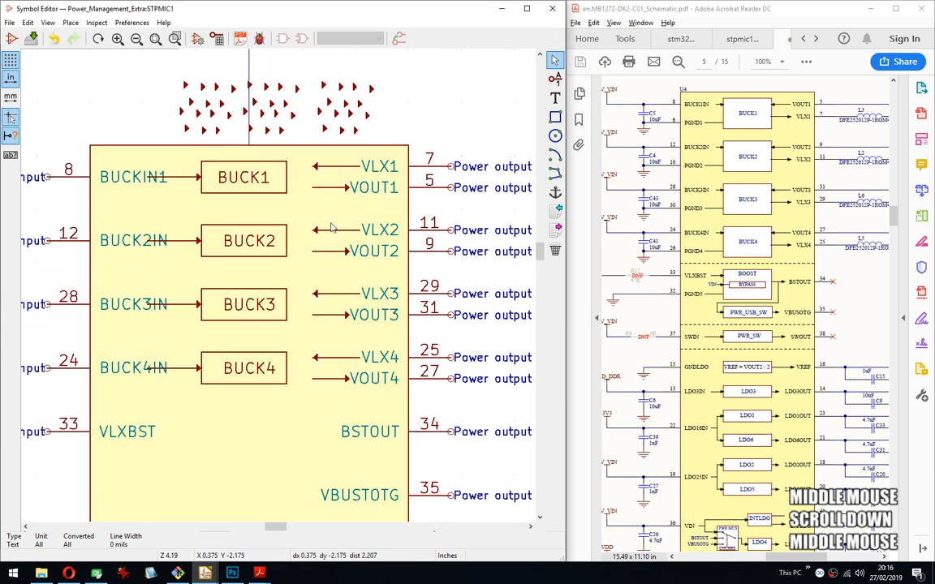
scroll(365, 185, "up", 3)
middle_click_drag(236, 139, 349, 157)
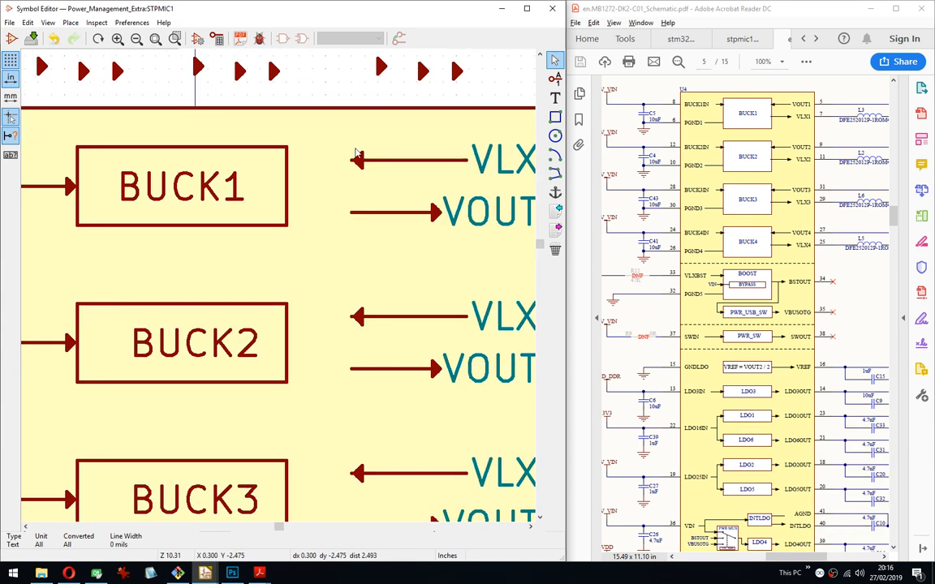
left_click_drag(356, 150, 370, 173)
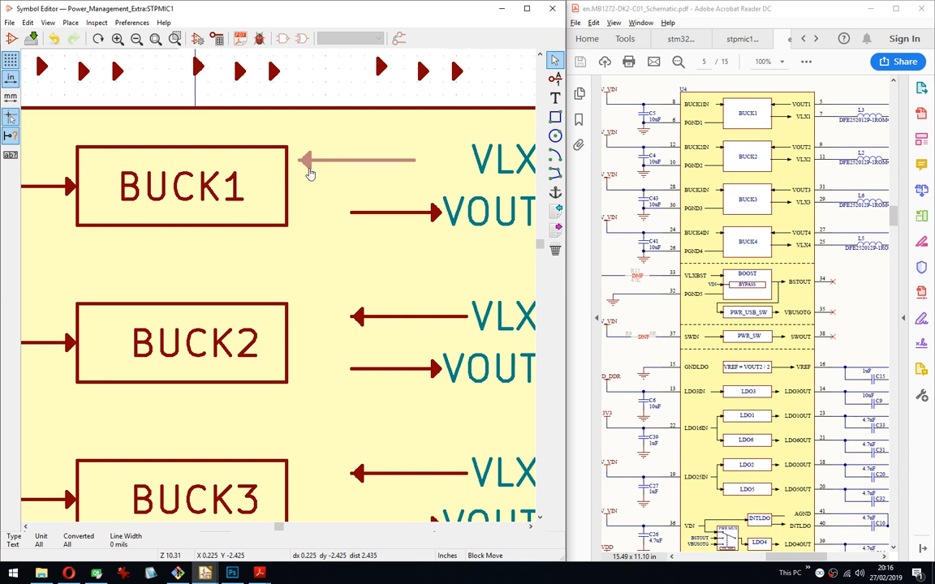
left_click(297, 165)
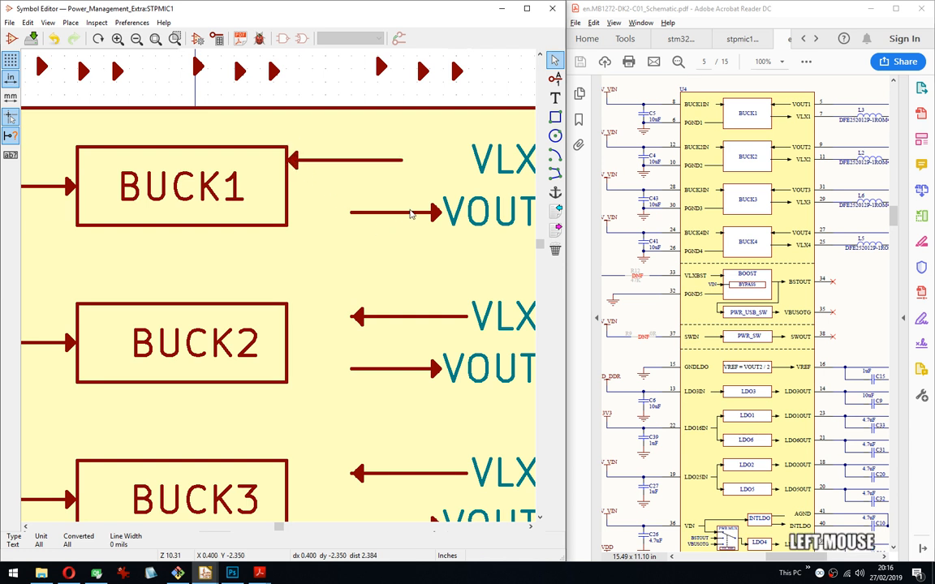
Move the VOUT1 arrow's line left so it starts at the right edge of the BUCK1 box.
left_click(358, 215)
left_click_drag(342, 202, 377, 227)
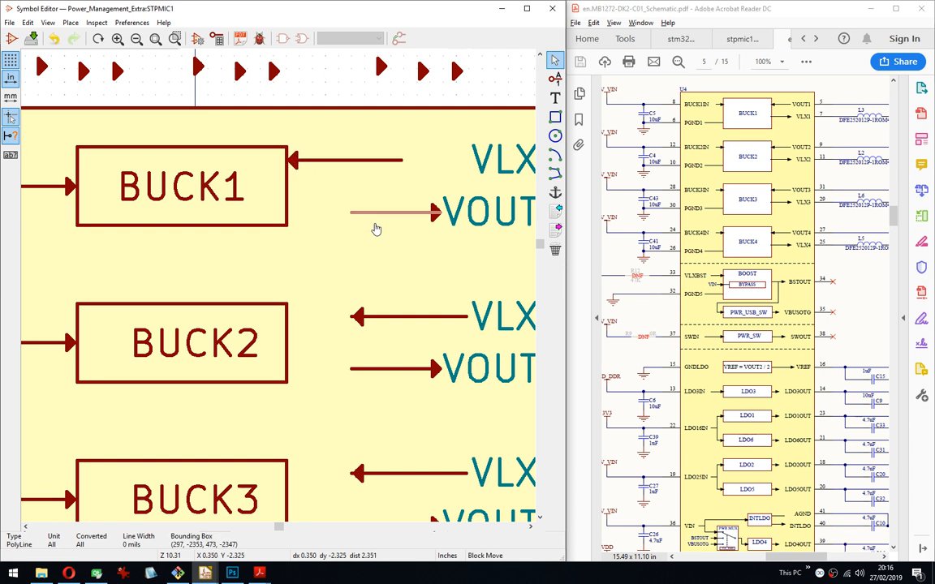
left_click(316, 228)
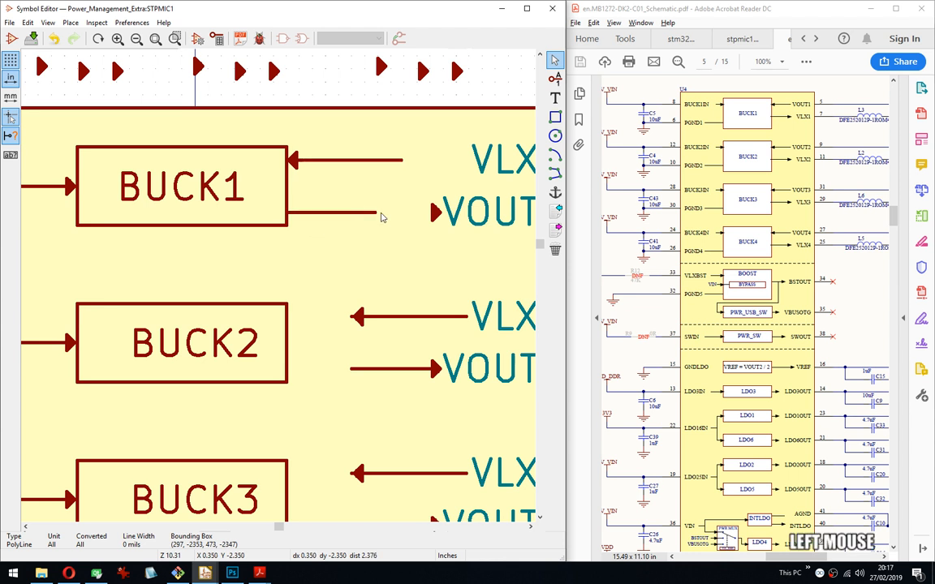
left_click_drag(366, 202, 377, 228)
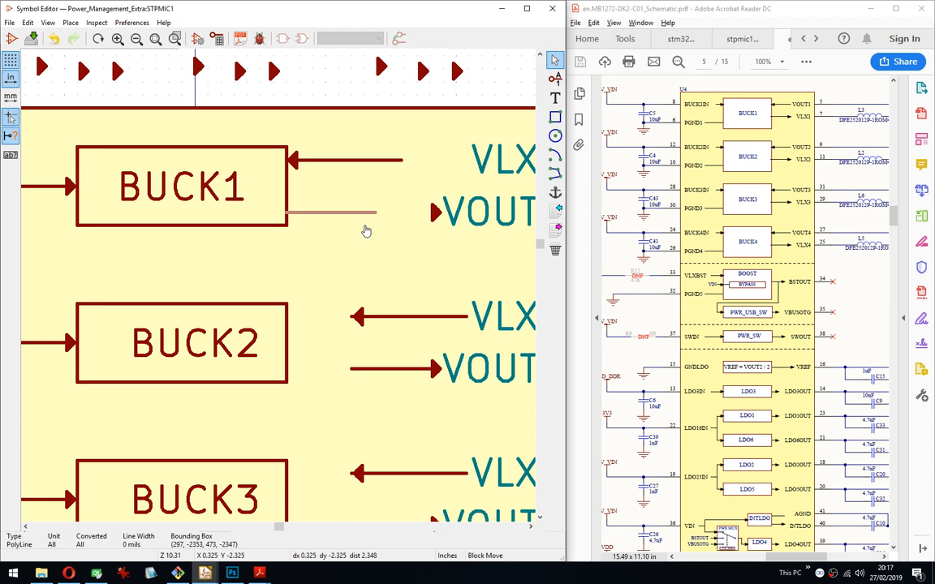
left_click(378, 230)
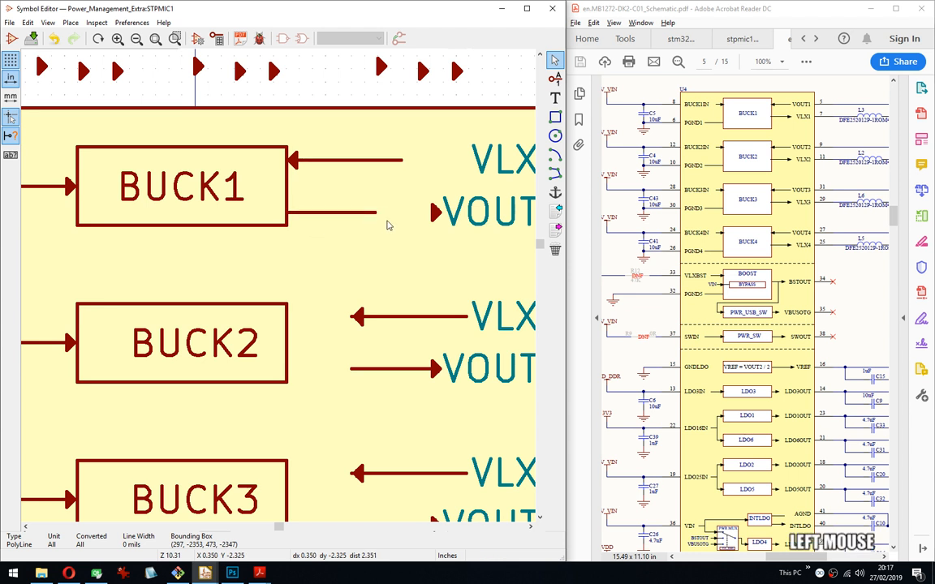
left_click(555, 173)
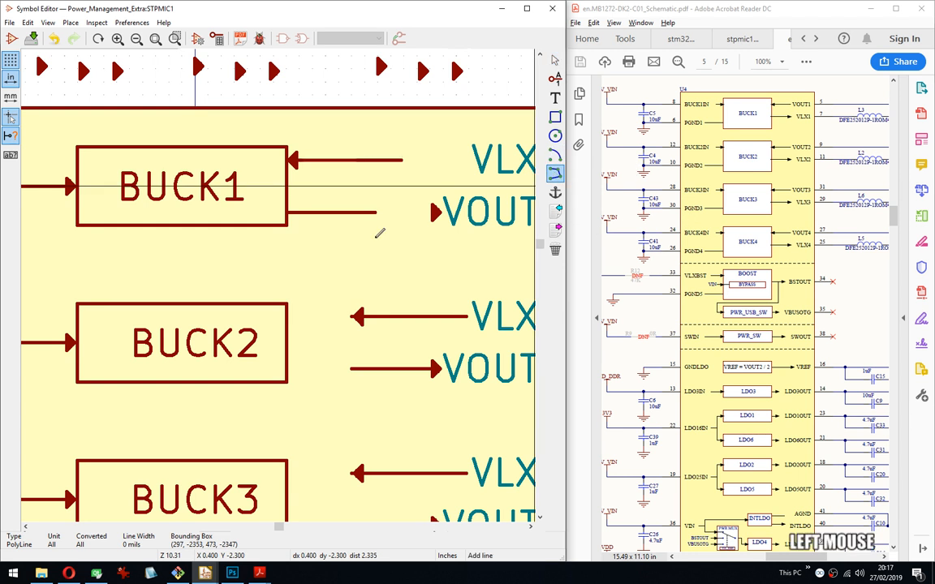
left_click(376, 212)
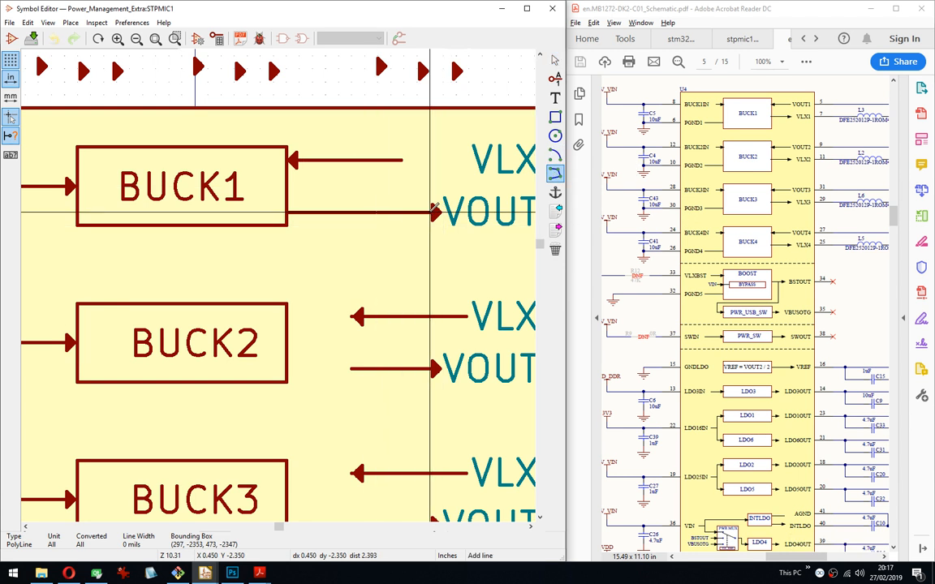
left_click(431, 212)
key("Escape")
key("Escape")
Delete the short line between the BUCK1 box and the VOUT1 arrowhead.
scroll(422, 260, "up", 1)
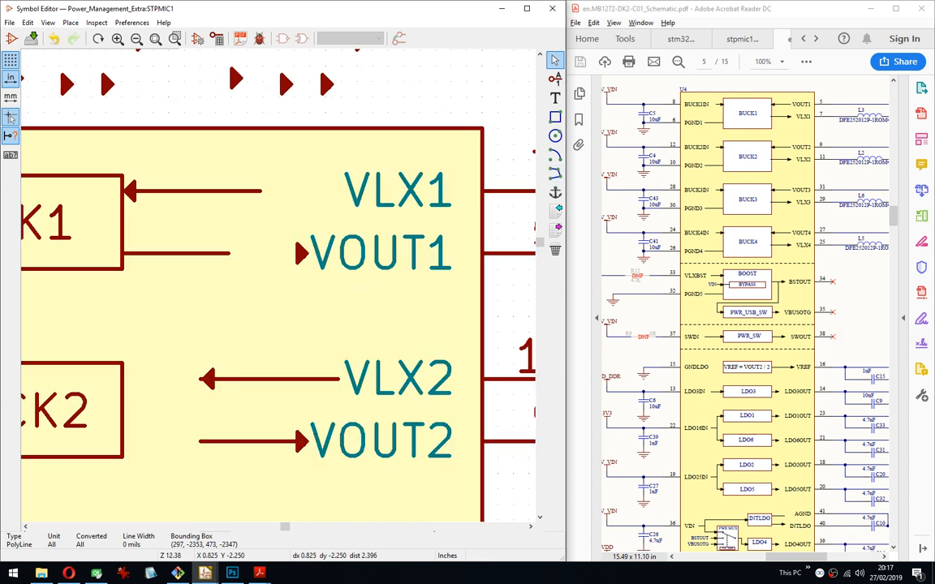
middle_click_drag(205, 254, 312, 225)
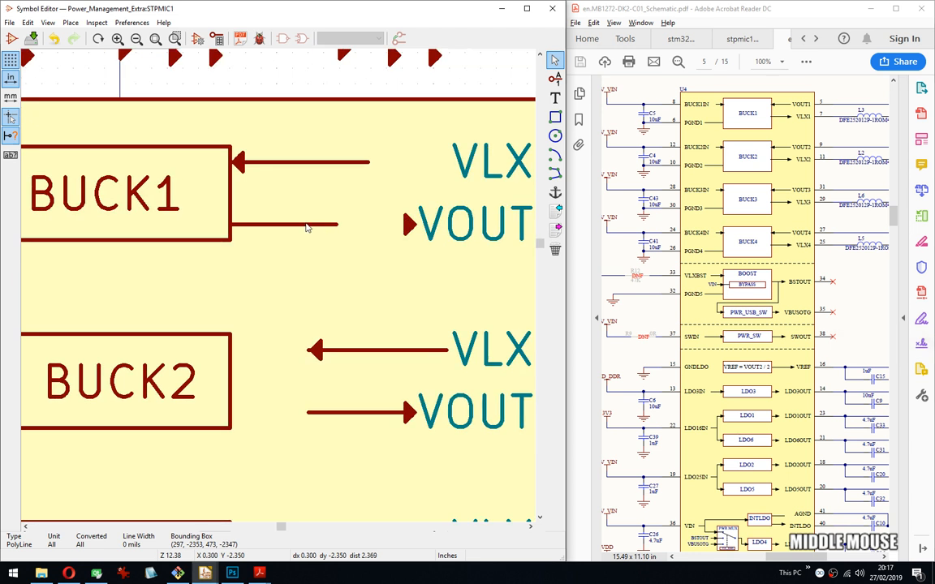
left_click(306, 225)
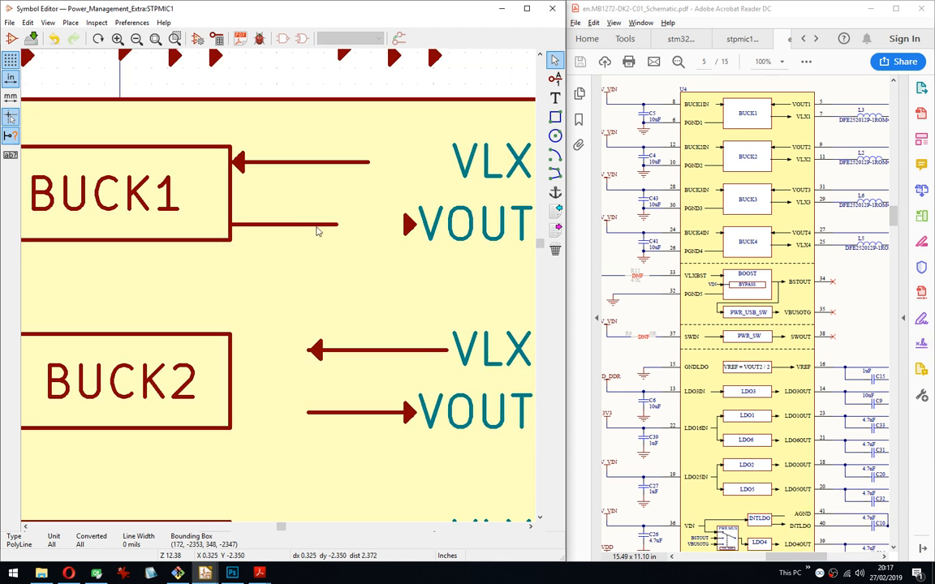
left_click_drag(292, 209, 339, 250)
key("Delete")
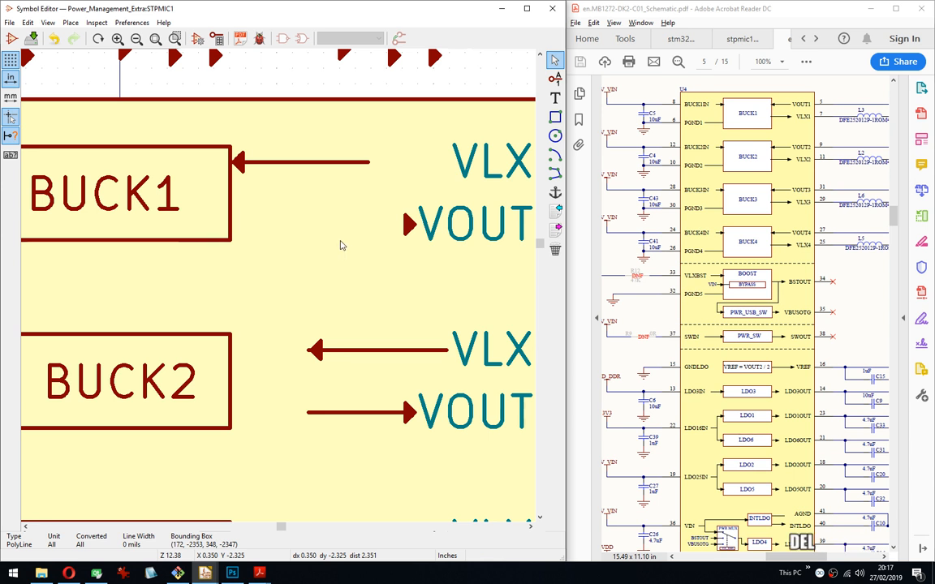
Set the grid to 10 mils and try to redraw the VOUT1 arrow's line from its arrowhead to the BUCK1 box.
left_click(552, 177)
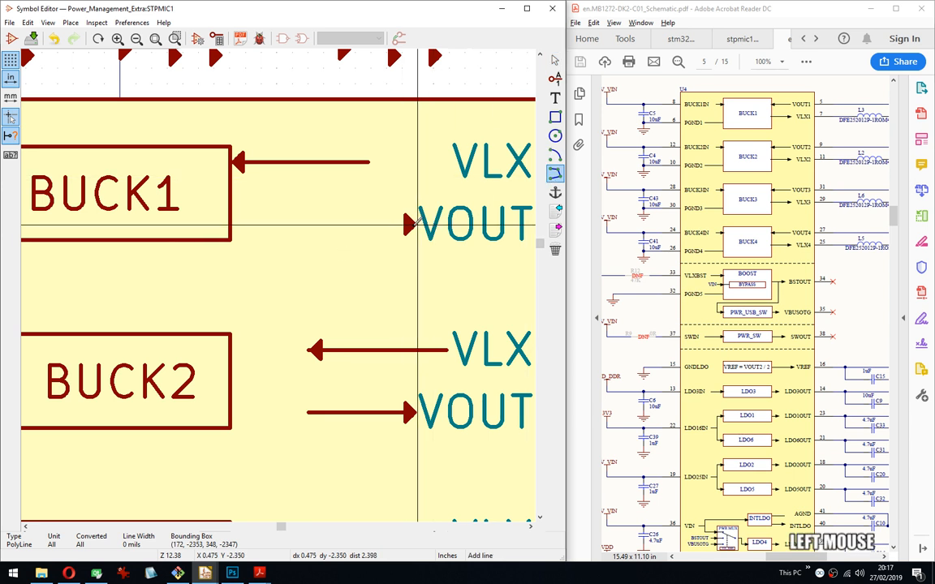
left_click(417, 225)
right_click(342, 216)
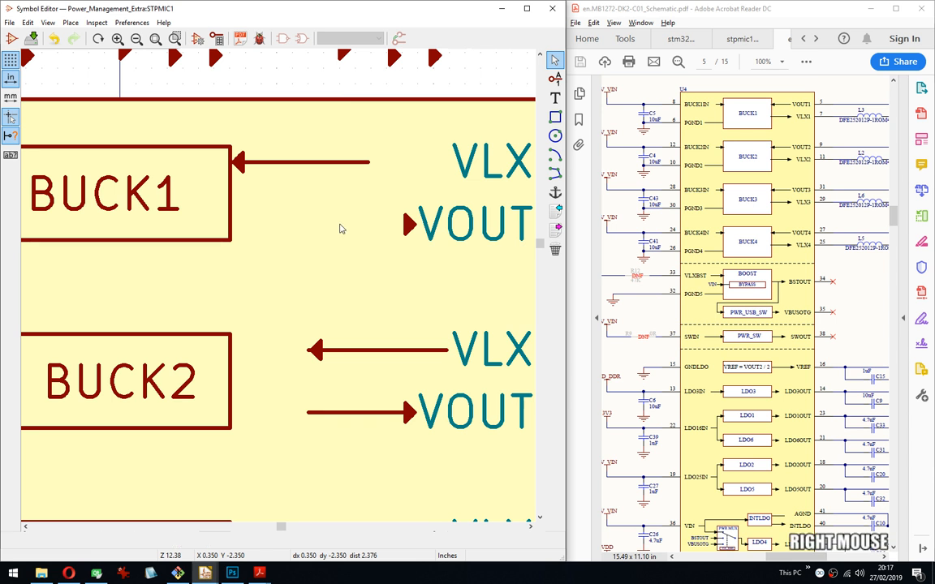
left_click(399, 351)
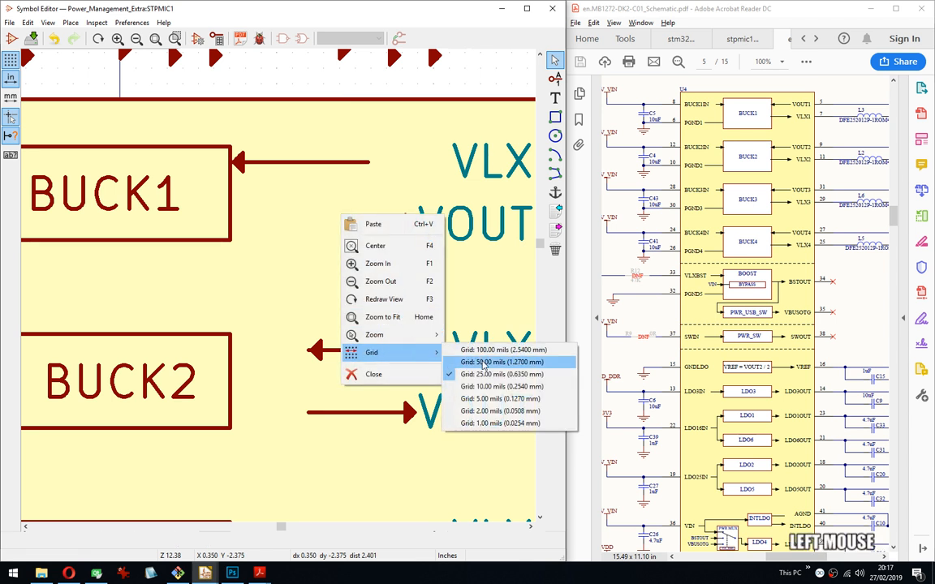
left_click(498, 388)
left_click(553, 176)
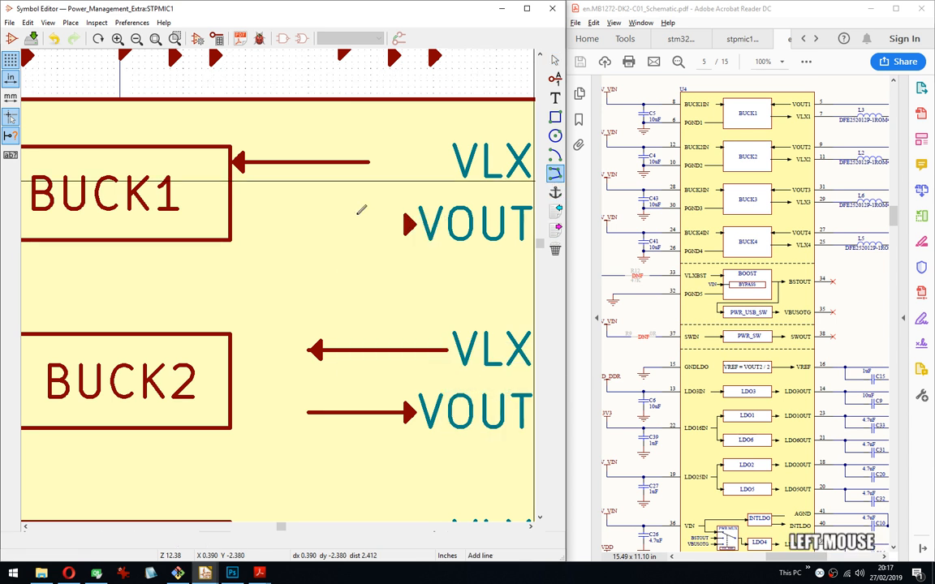
left_click(415, 220)
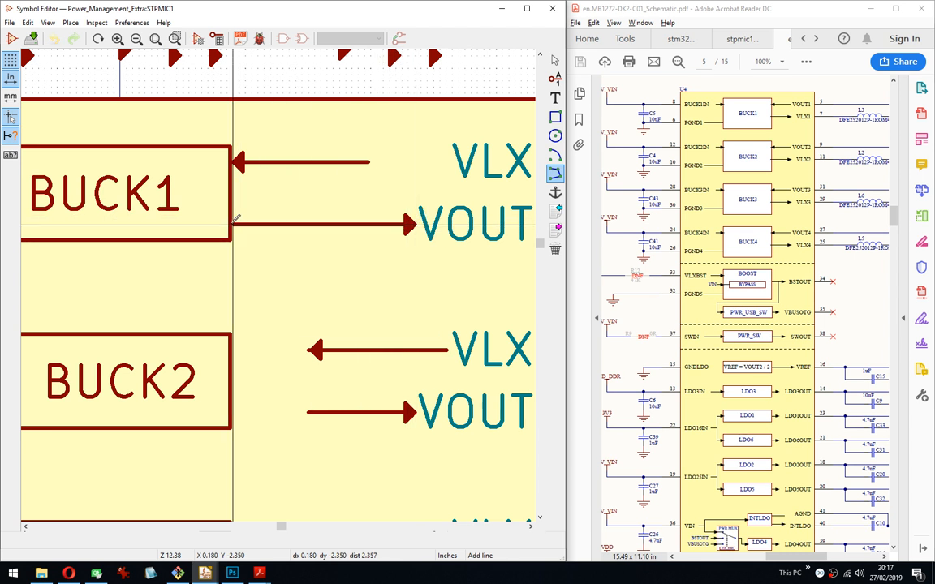
scroll(231, 219, "up", 5)
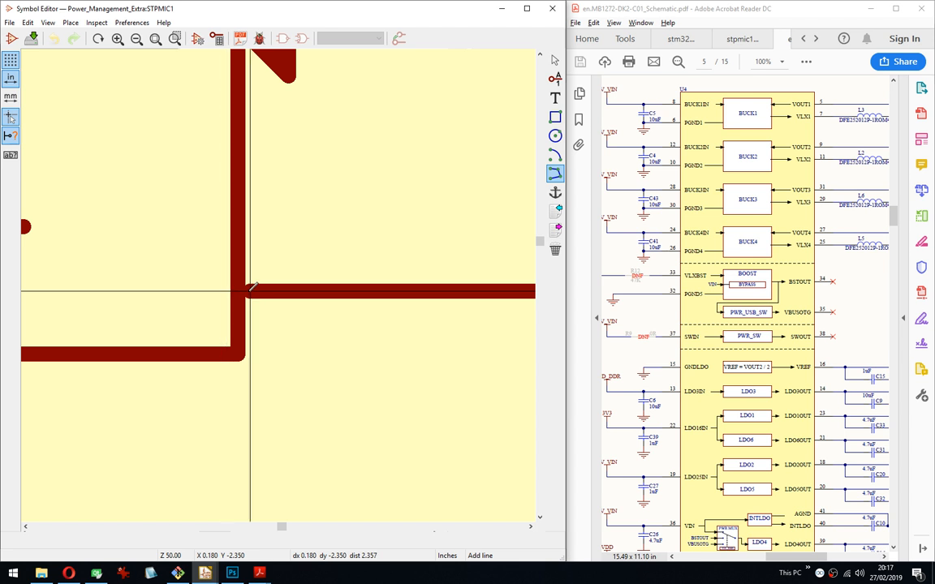
key("Escape")
Set the drawing grid to 5 mils.
scroll(313, 284, "down", 3)
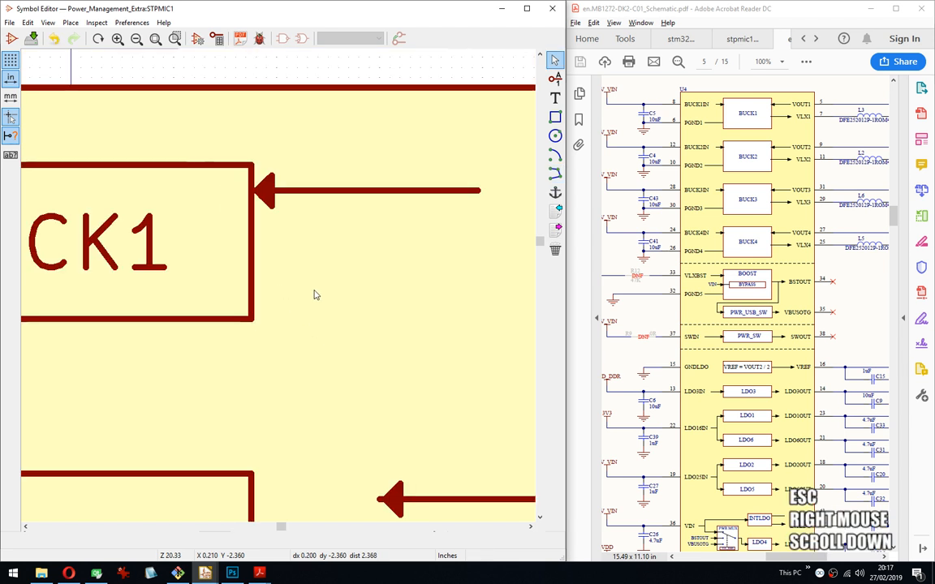
right_click(338, 297)
left_click(407, 433)
left_click(478, 478)
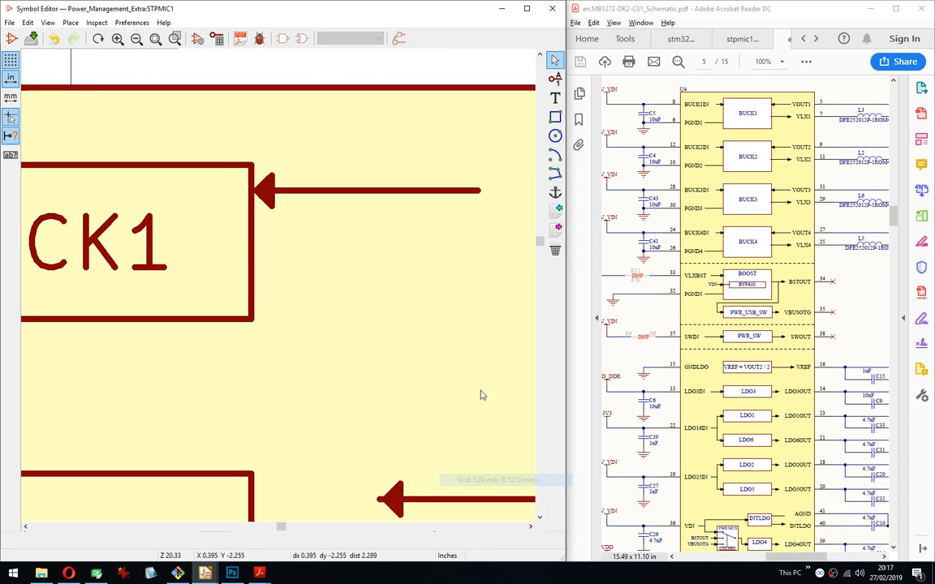
middle_click_drag(479, 392, 403, 301)
left_click(555, 173)
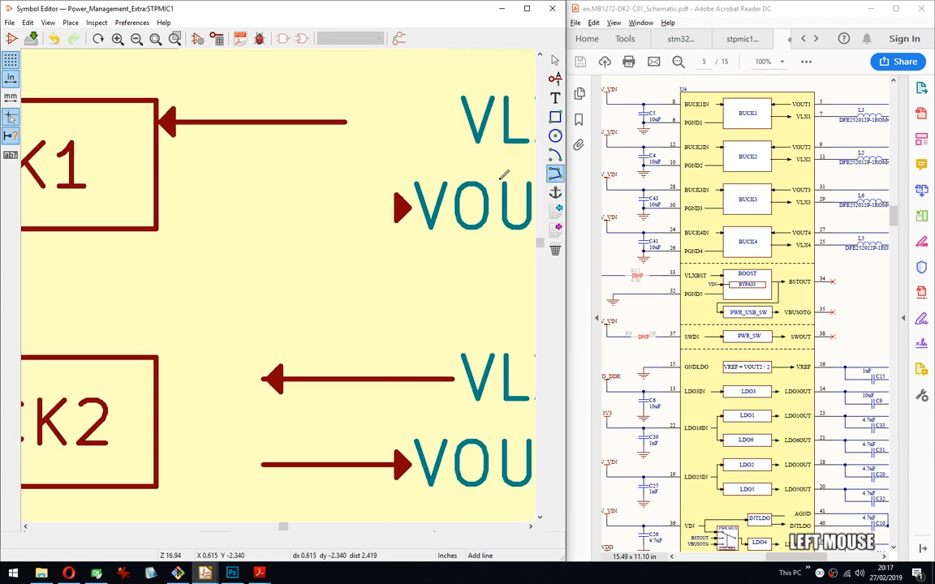
left_click(404, 208)
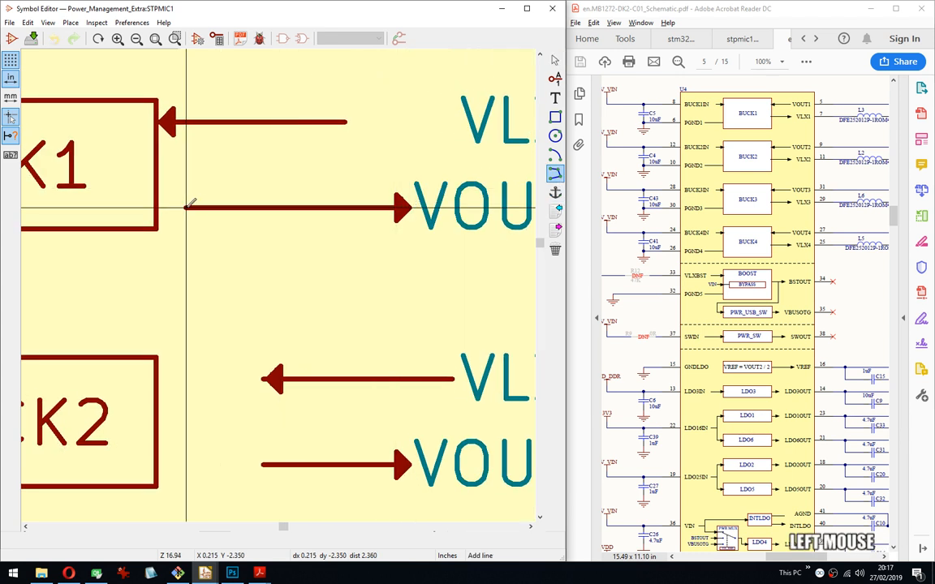
left_click(160, 206)
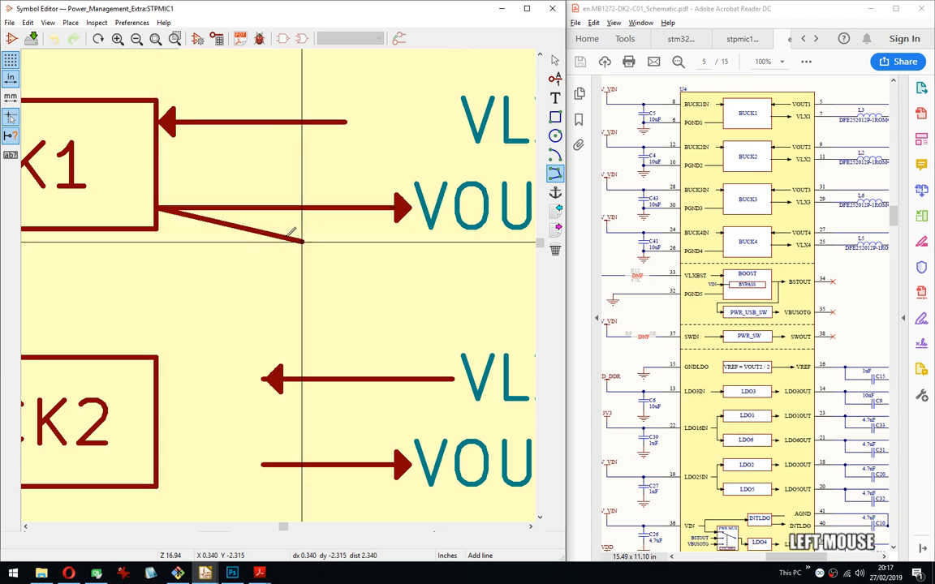
key("Escape")
Draw a horizontal line about 295 mils long from the VOUT1 arrowhead to the right edge of the BUCK1 box.
left_click(552, 175)
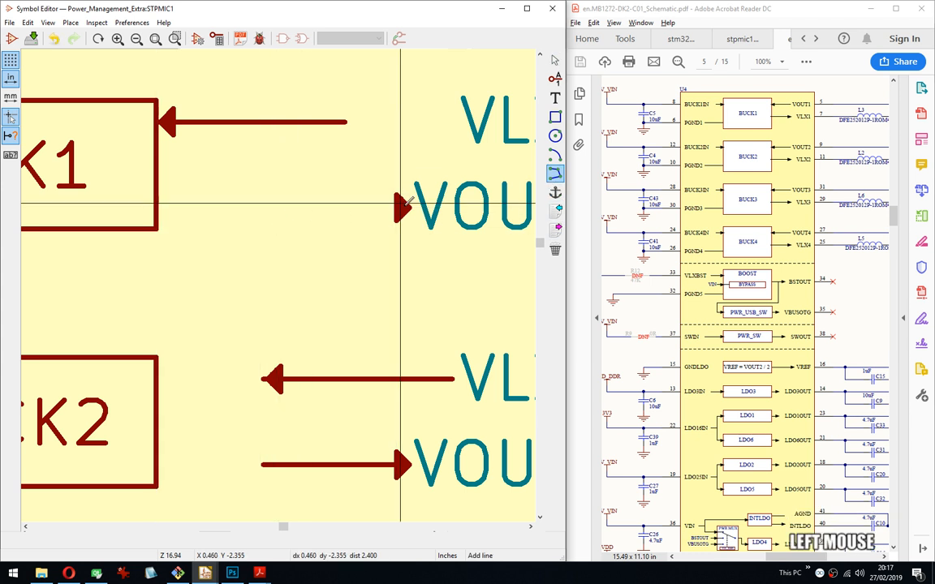
left_click(396, 208)
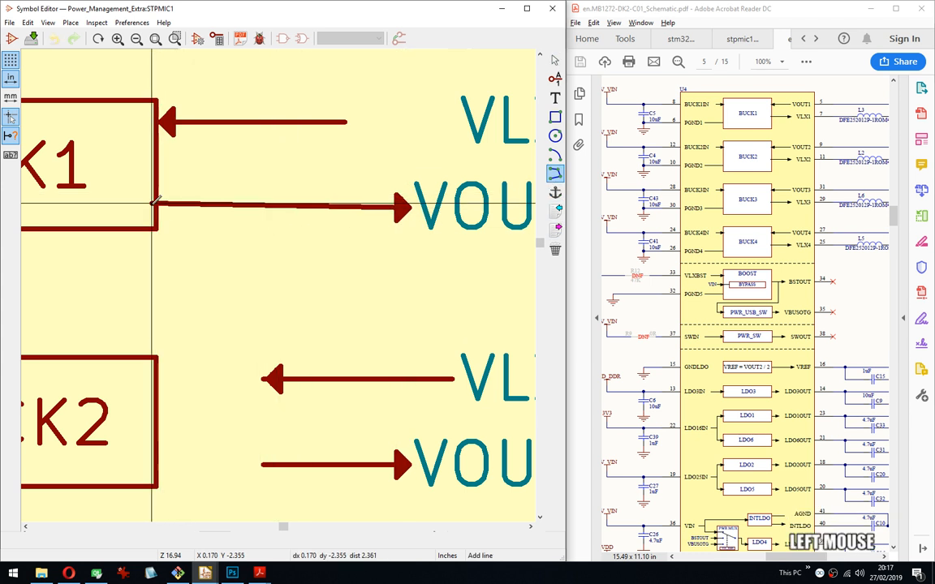
double_click(158, 208)
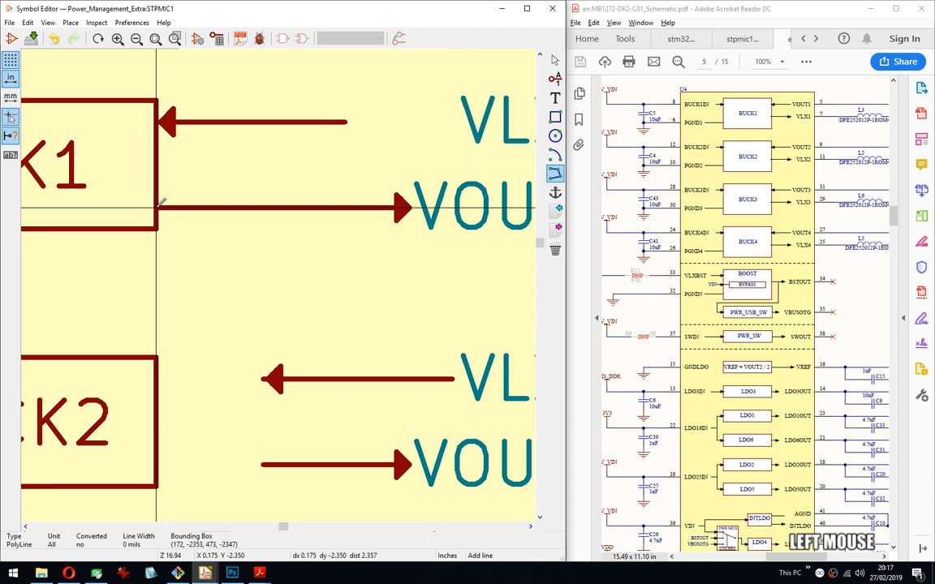
Extend the VLX1 arrow with a horizontal line about 135 mils long from its free end to the VLX1 label.
left_click(343, 122)
double_click(456, 121)
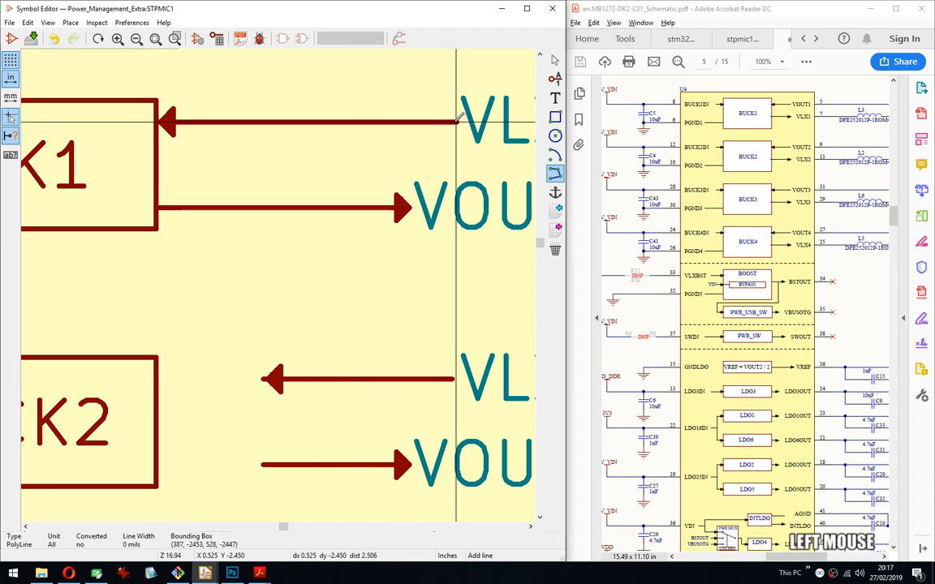
scroll(456, 121, "down", 1)
middle_click_drag(191, 322, 531, 298)
key("Escape")
Delete the arrow line that overlaps the BUCKIN1 label, keeping the arrowhead at the BUCK1 box.
left_click(321, 216)
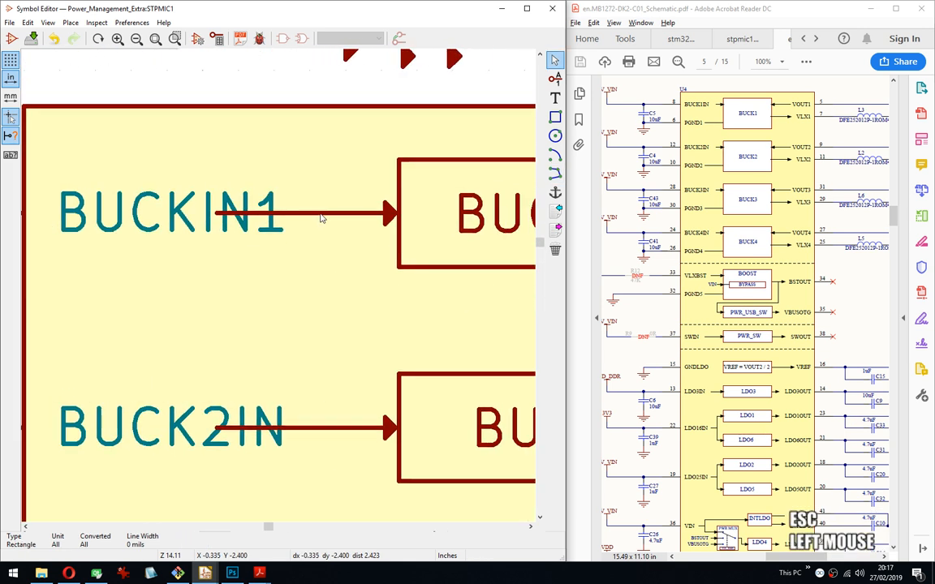
mouse_move(343, 242)
left_mouse_down()
mouse_move(315, 189)
mouse_move(337, 241)
left_mouse_up()
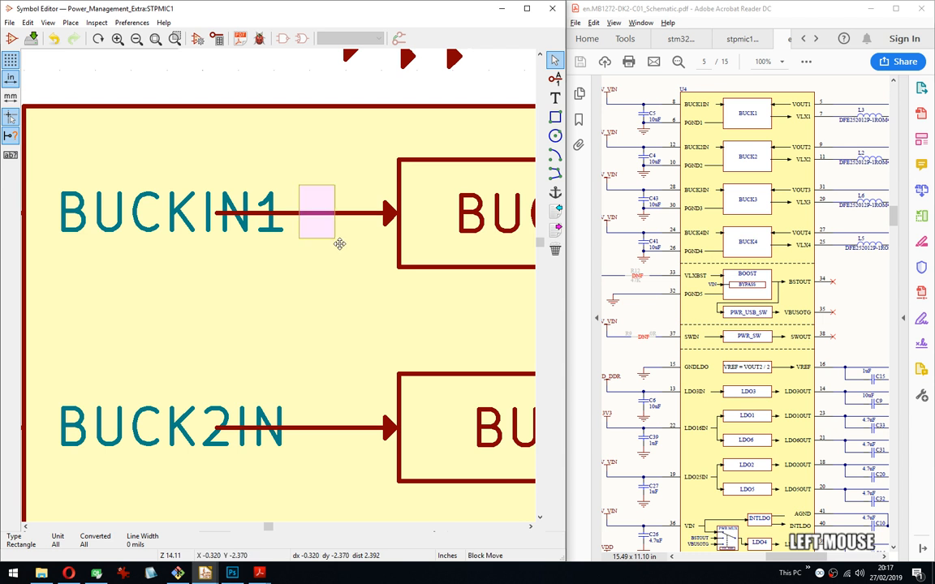
left_click(252, 250)
key("Delete")
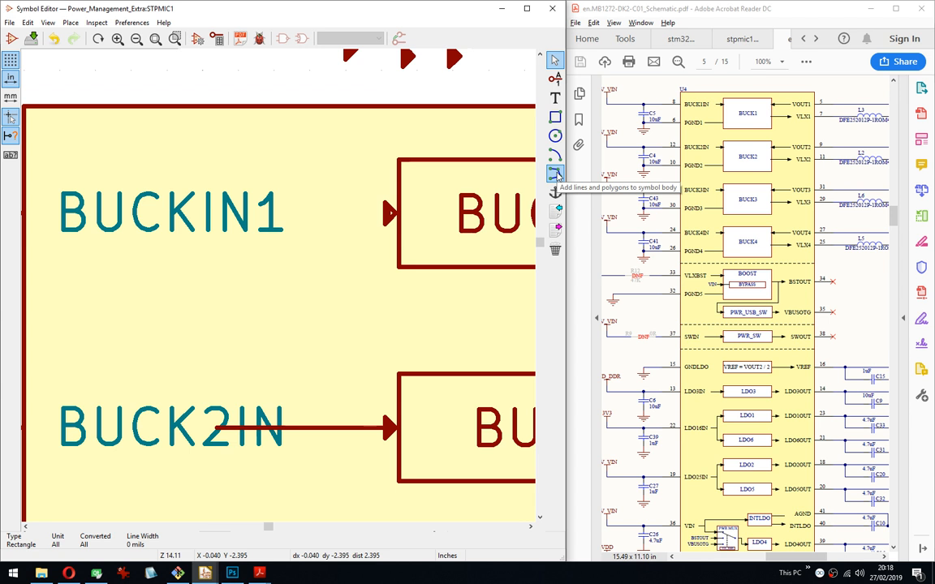
Draw a horizontal line about 150 mils long from the BUCK1 input arrowhead to the end of the BUCKIN1 label.
left_click(556, 173)
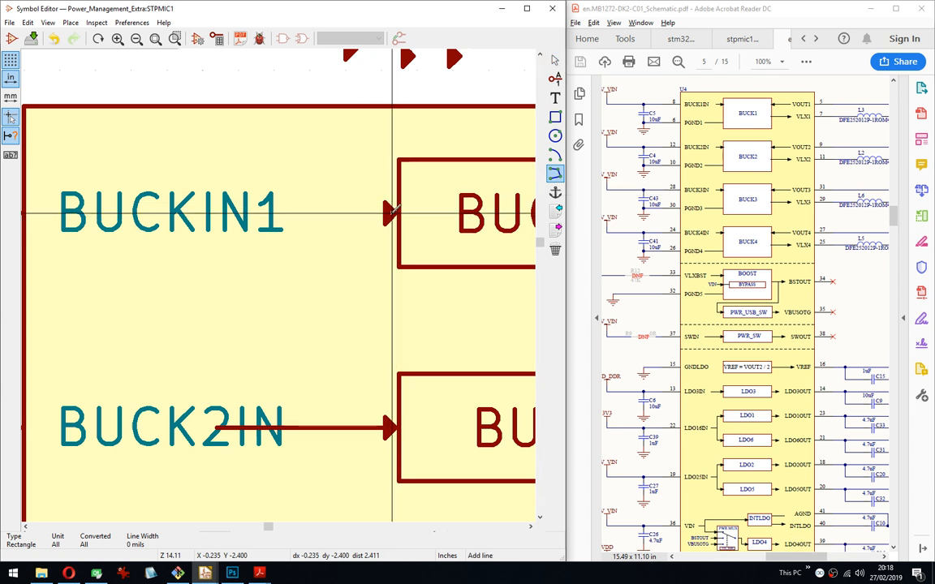
left_click(396, 213)
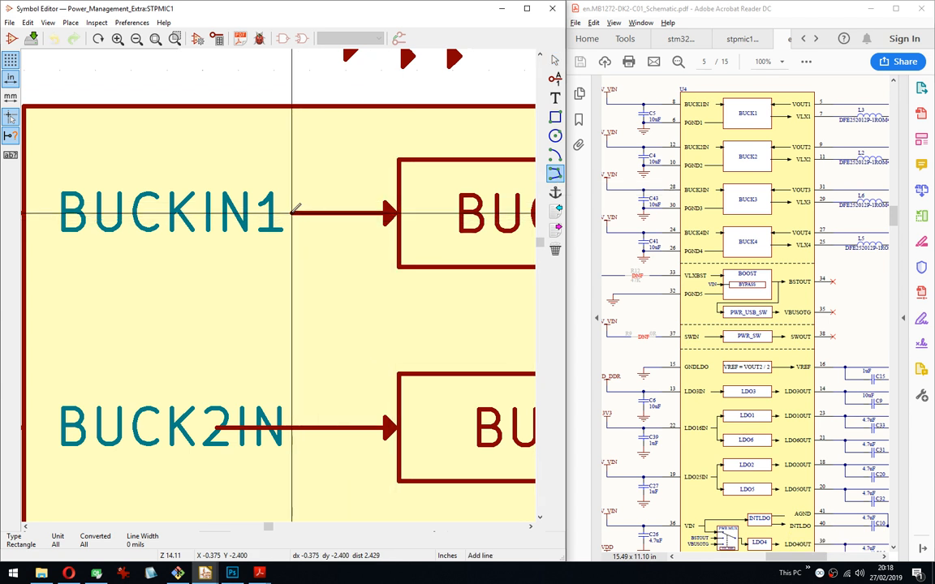
double_click(286, 214)
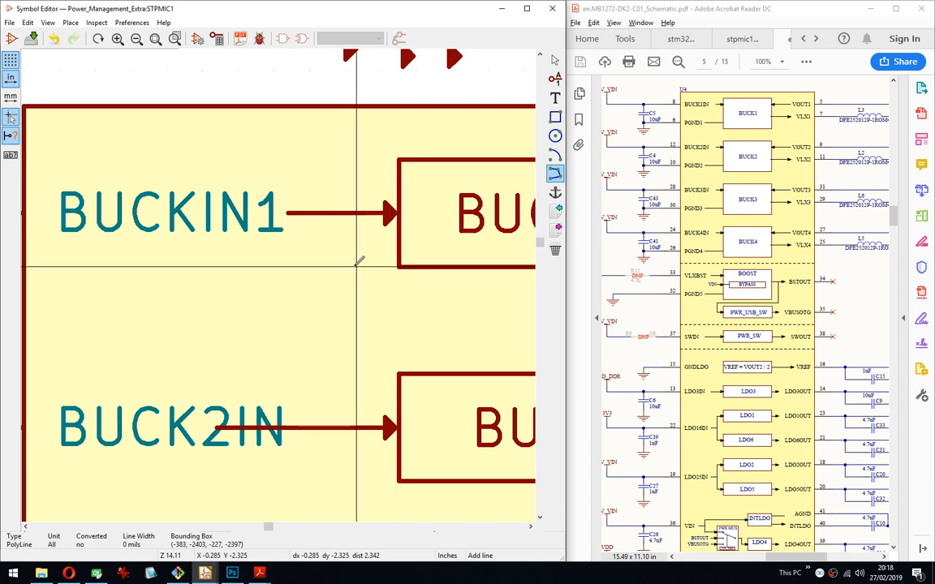
middle_click_drag(323, 258, 274, 202)
key("Escape")
Delete the arrow lines overlapping the BUCK2IN, BUCK3IN and BUCK4IN labels, keeping the arrowheads at the boxes.
scroll(273, 304, "down", 3)
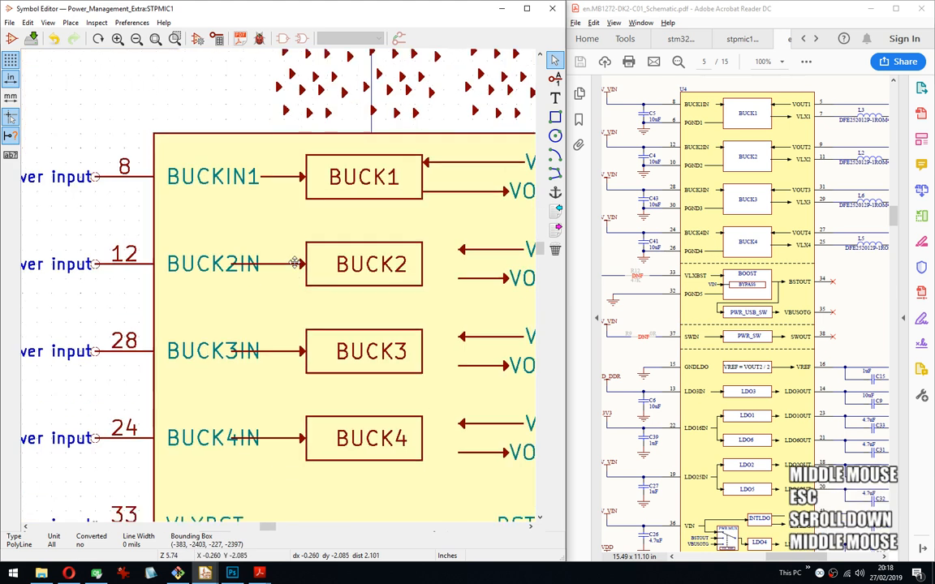
middle_click_drag(273, 304, 272, 297)
left_click_drag(300, 444, 224, 239)
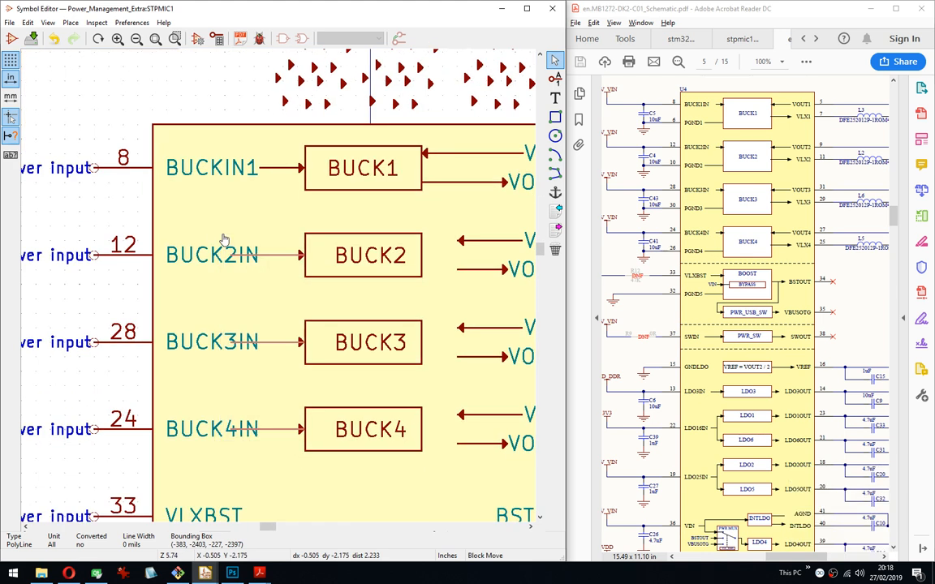
key("Delete")
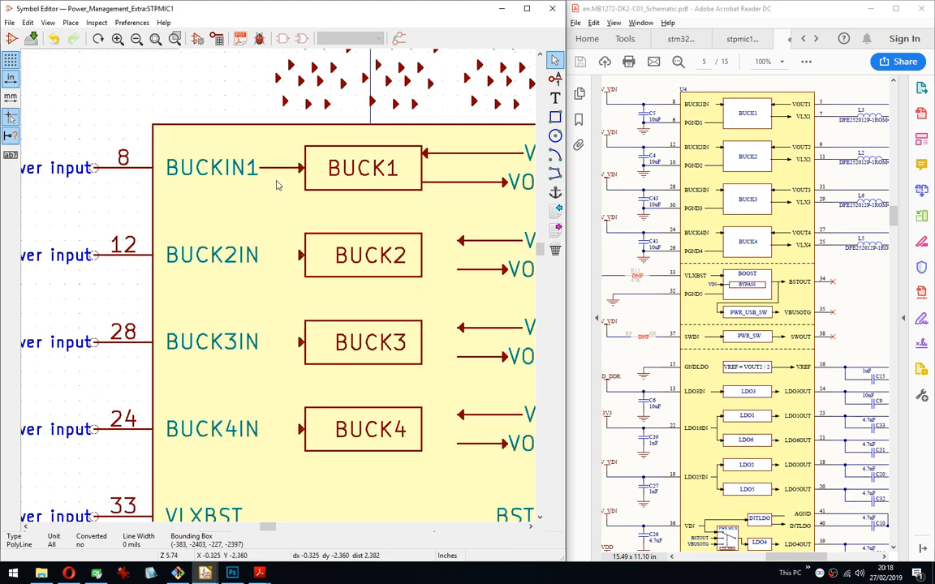
scroll(277, 182, "up", 3)
left_click_drag(324, 301, 280, 254)
left_click_drag(192, 207, 292, 290)
key("Escape")
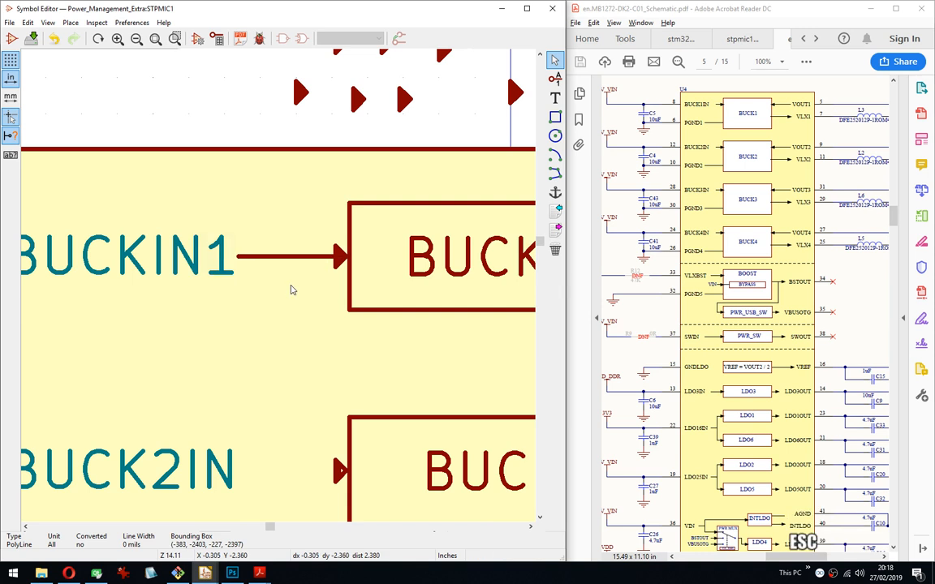
Delete the VLX and VOUT arrows beside the BUCK2, BUCK3 and BUCK4 boxes.
scroll(292, 289, "down", 4)
middle_click_drag(390, 364, 403, 260)
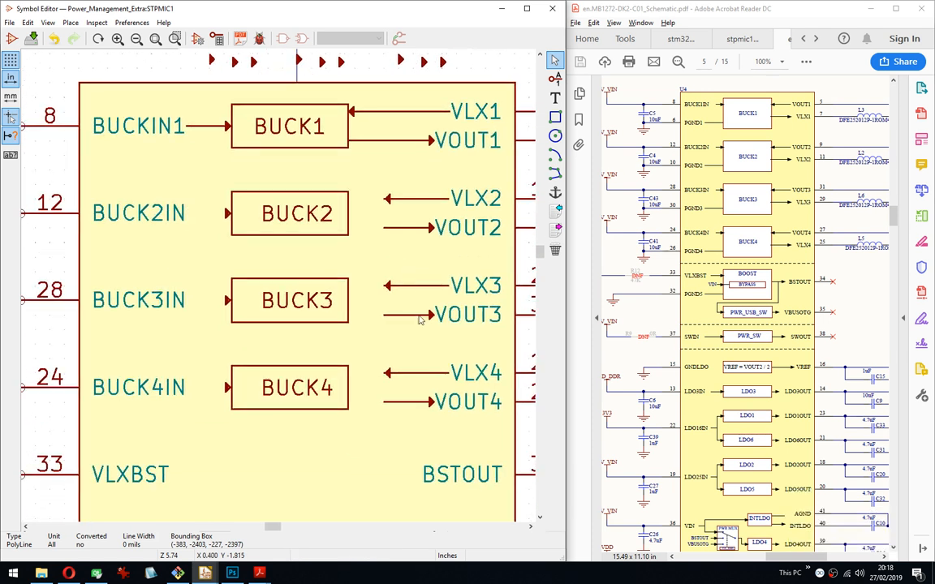
left_click_drag(432, 431, 373, 188)
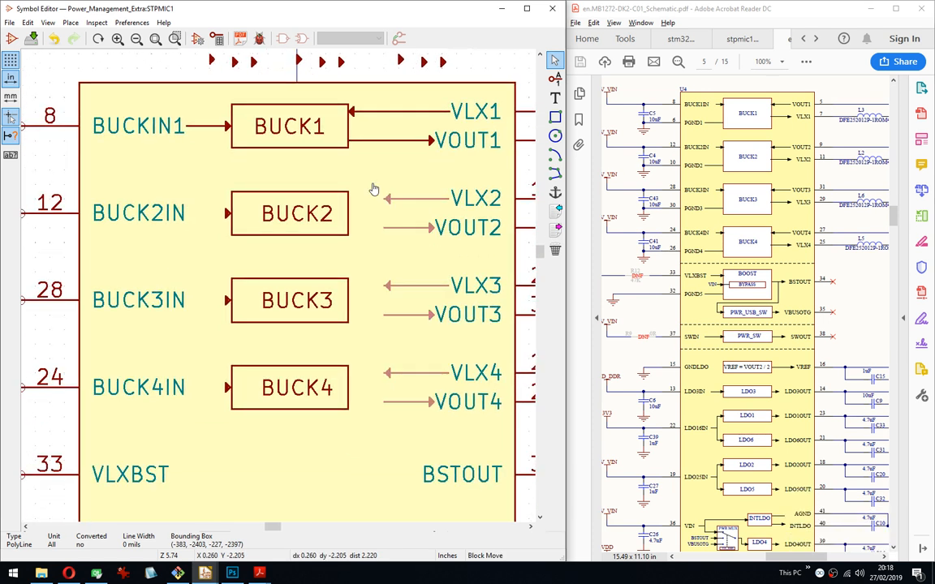
key("Escape")
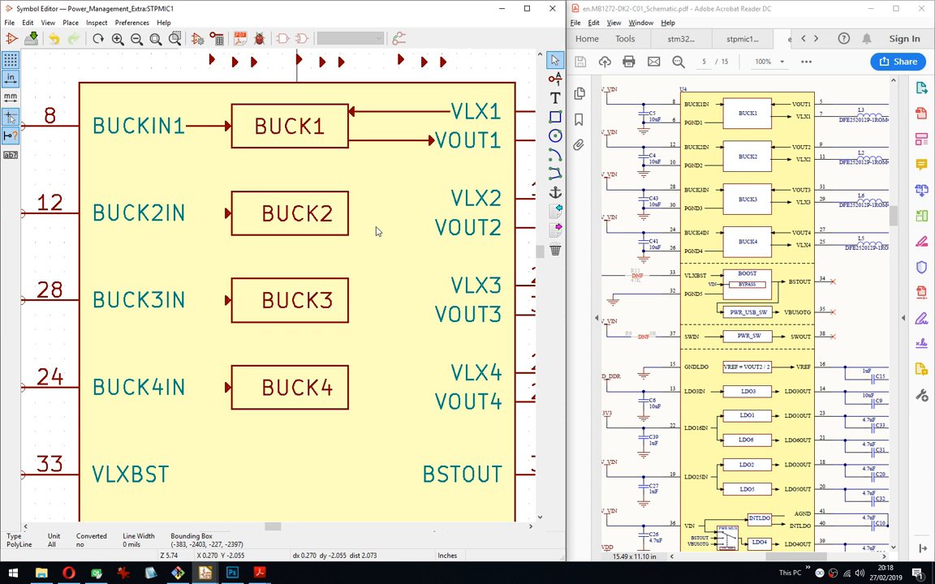
left_click_drag(465, 163, 355, 106)
scroll(357, 109, "up", 1, "shift")
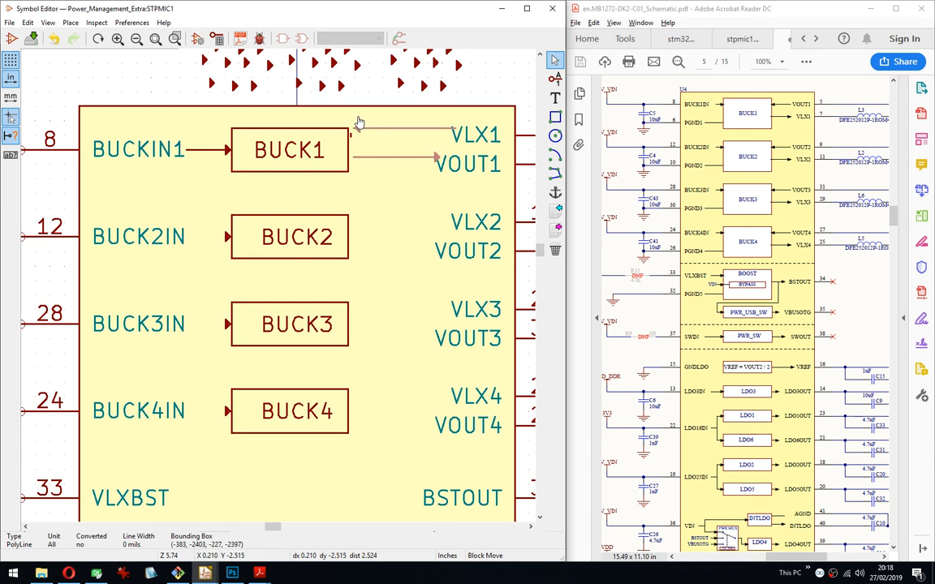
key("Escape")
left_click_drag(475, 199, 352, 124)
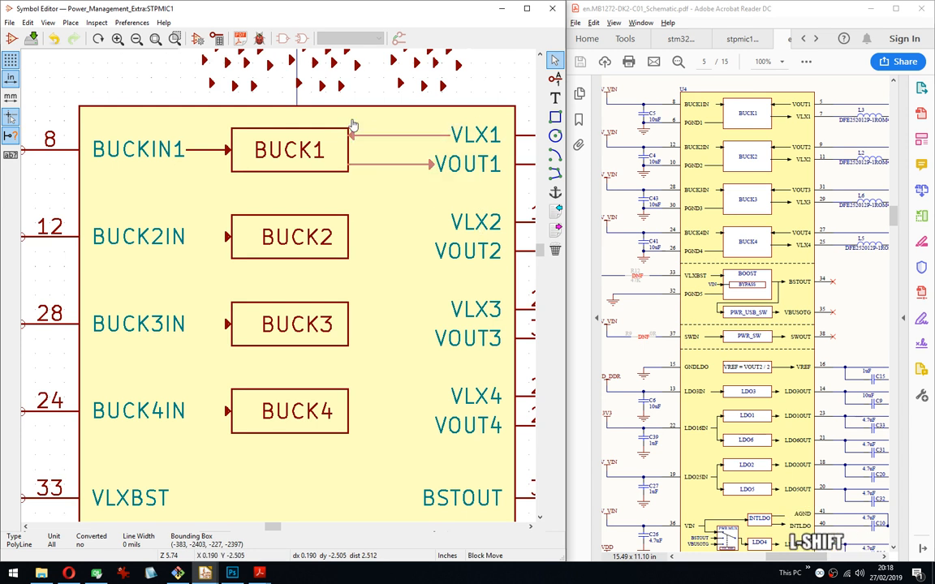
right_click(352, 124)
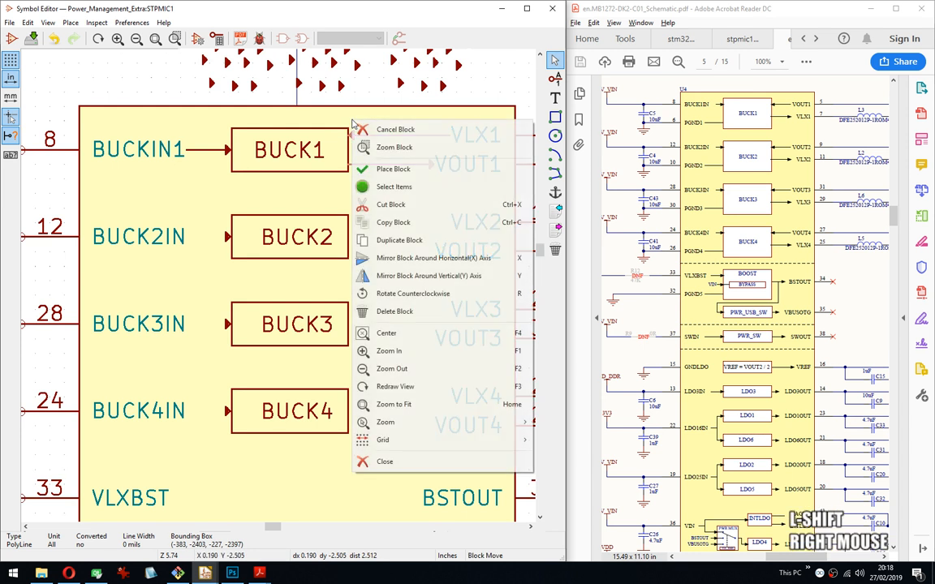
left_click(398, 240)
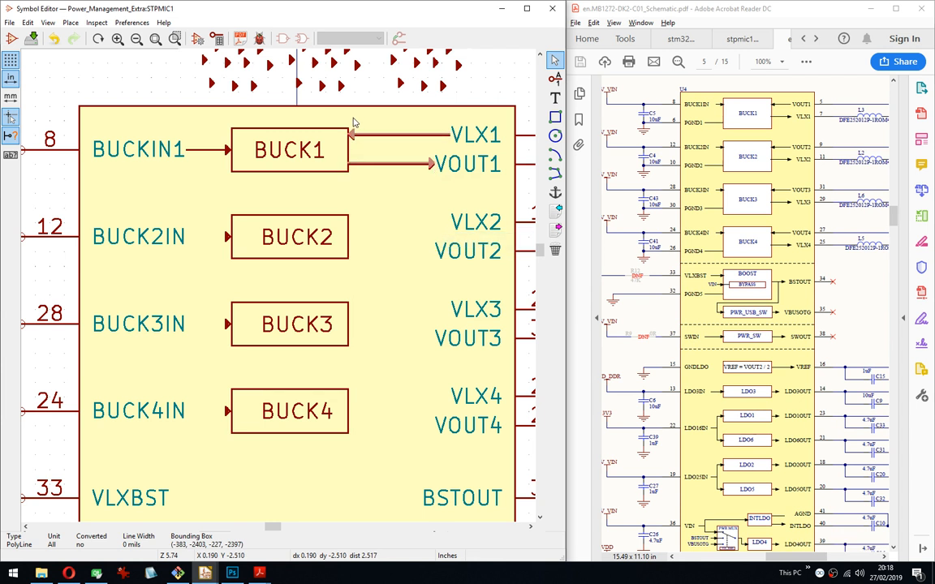
left_click(353, 126)
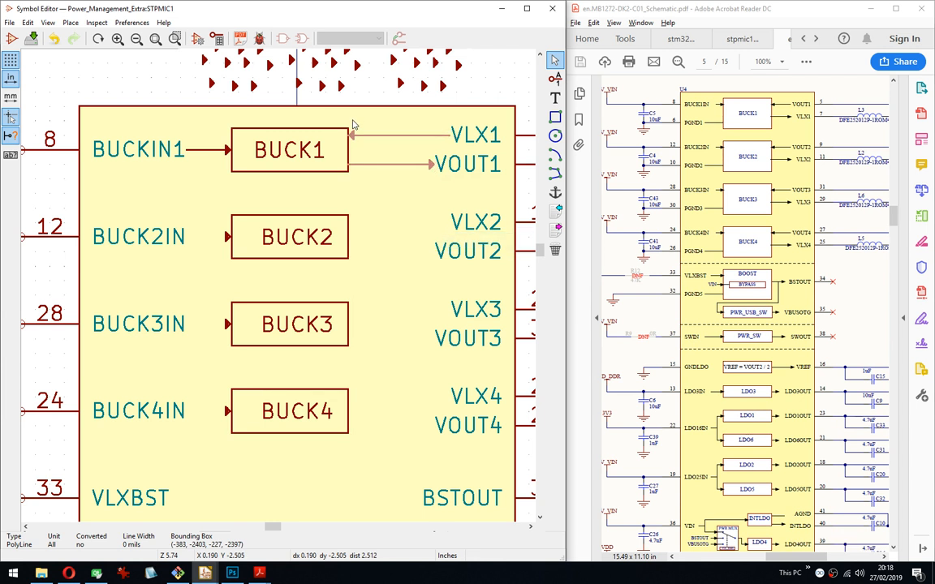
key("Escape")
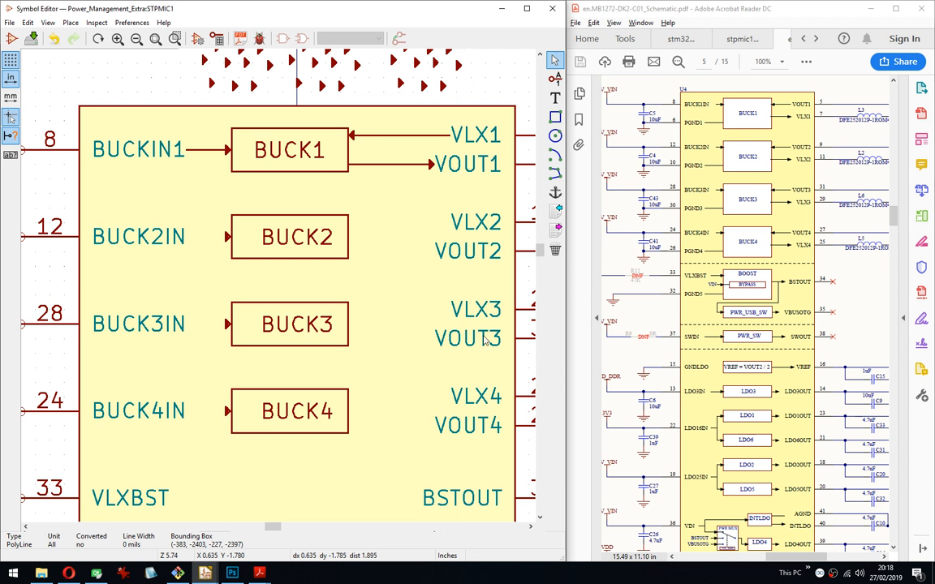
Set the editing grid to 50 mils.
right_click(397, 223)
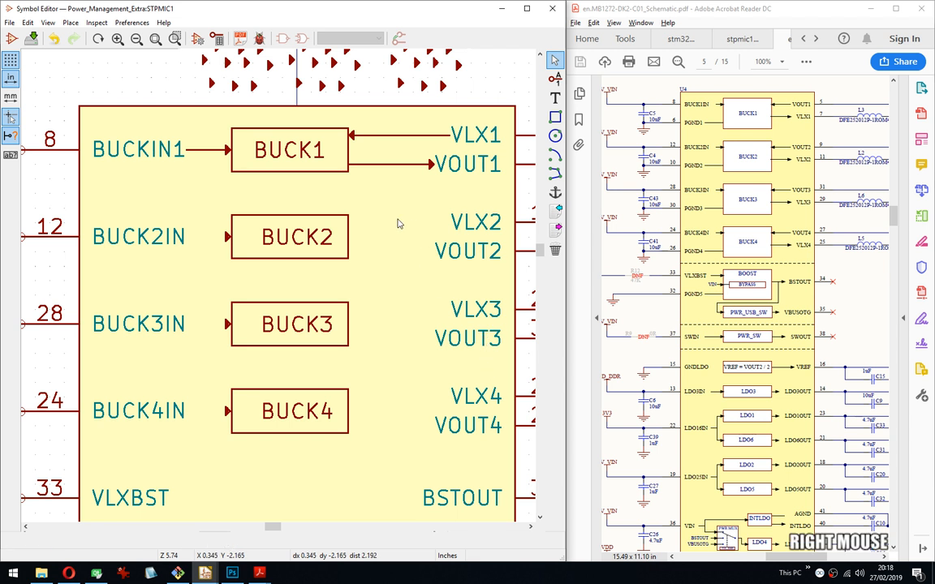
mouse_move(481, 371)
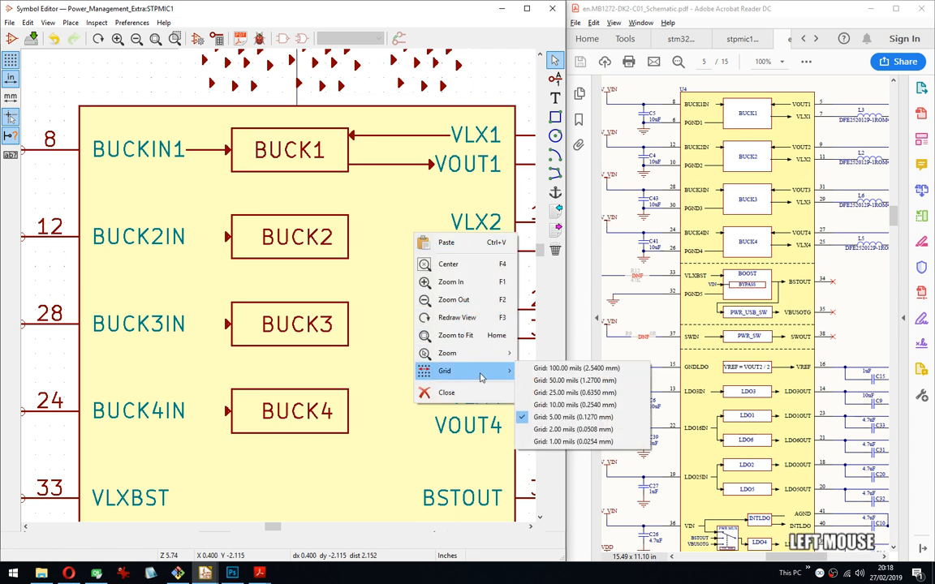
left_click(558, 381)
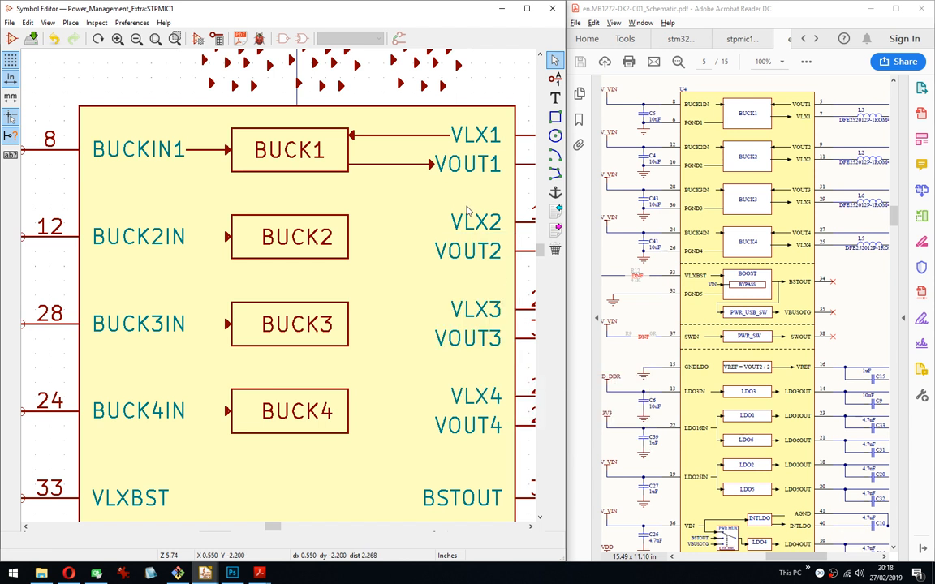
left_click_drag(470, 208, 360, 130)
right_click(355, 131)
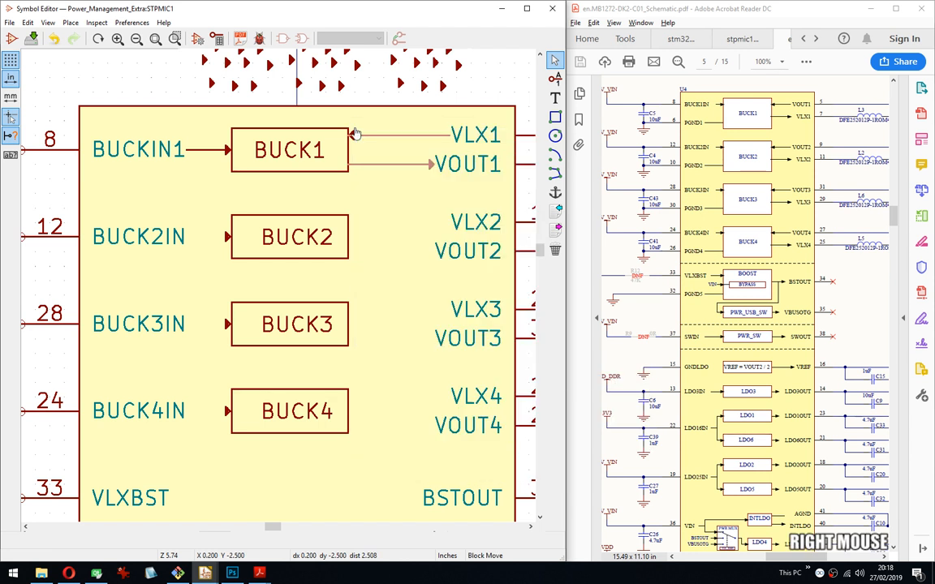
key("Escape")
left_click_drag(471, 193, 348, 129)
key("Escape")
left_click_drag(456, 177, 333, 122)
right_click(334, 123)
key("Escape")
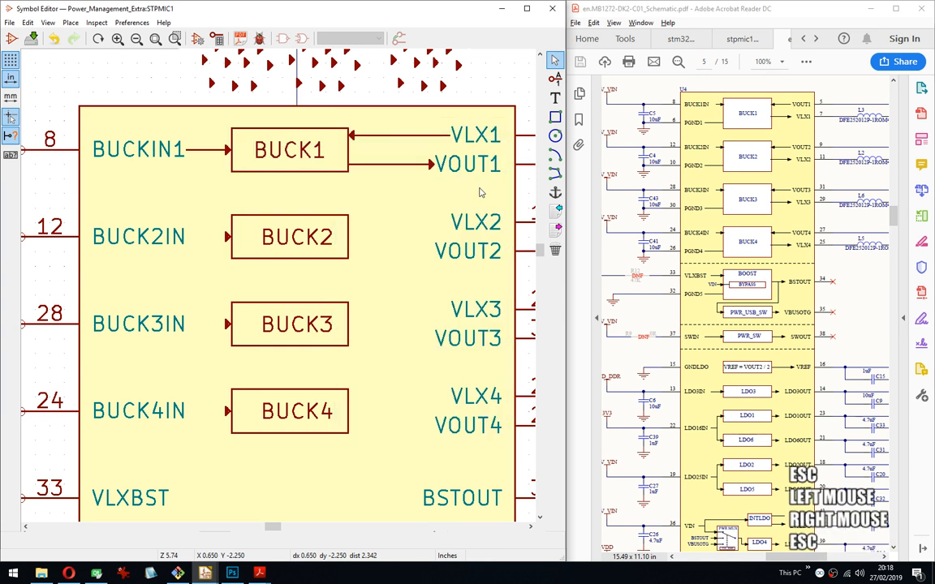
Duplicate the BUCK1 box outline with its VLX1 and VOUT1 arrows onto the BUCK2 box, aligned with VLX2 and VOUT2.
left_click_drag(485, 194, 345, 123)
right_click(345, 122)
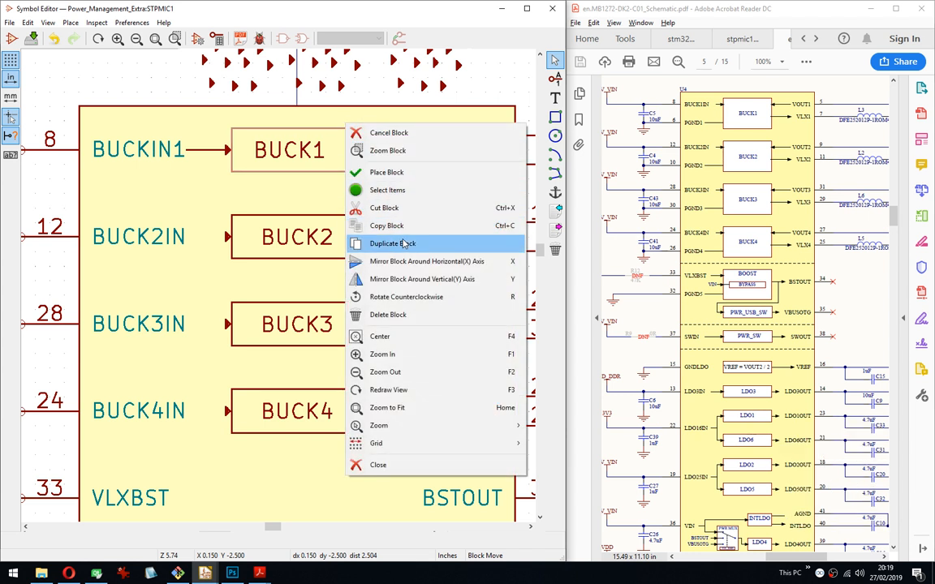
left_click(397, 242)
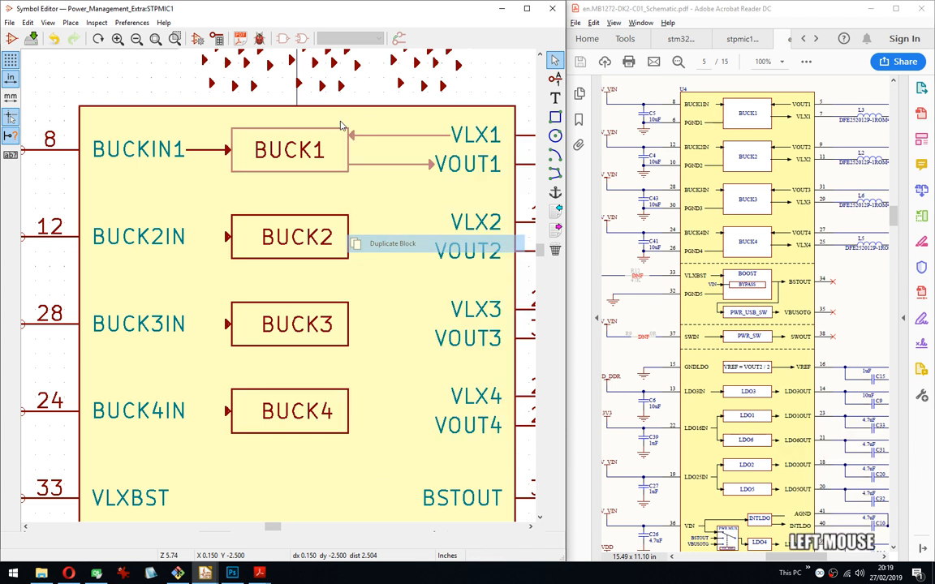
left_click(340, 220)
Duplicate the BUCK2 box outline and its two output-side arrows onto BUCK3, aligned with VLX3 and VOUT3.
left_click_drag(452, 280, 337, 209)
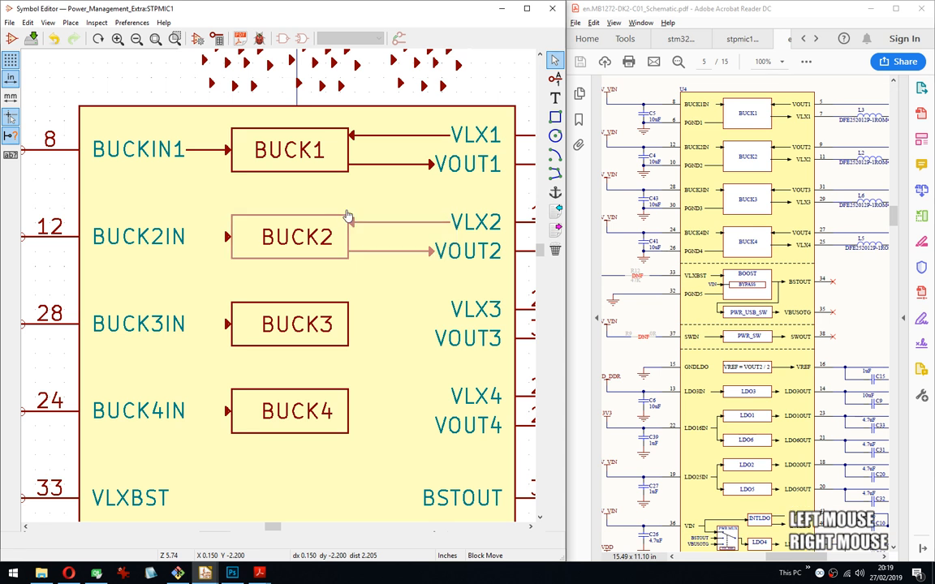
right_click(347, 212)
left_click(387, 329)
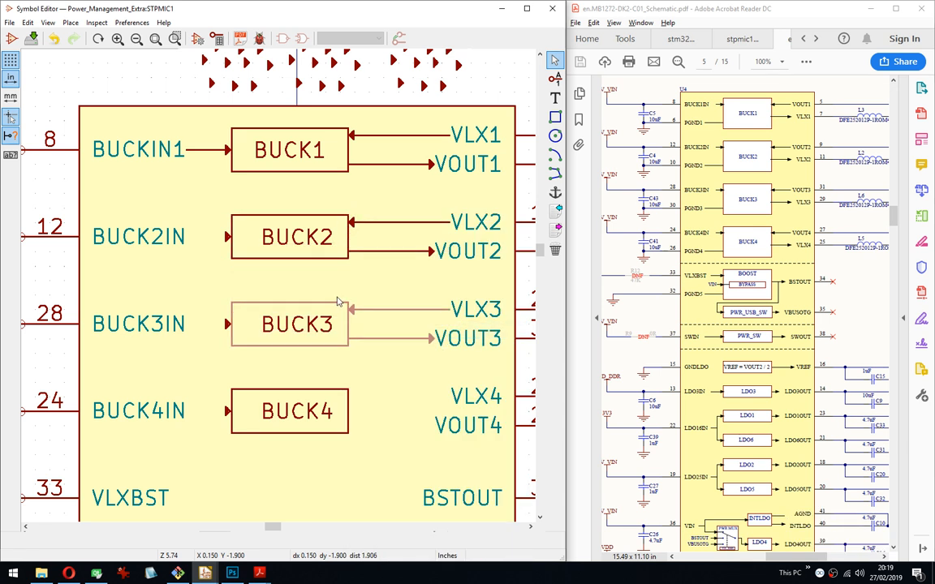
left_click(341, 302)
Duplicate the BUCK3 box outline and its two output-side arrows onto BUCK4, aligned with VLX4 and VOUT4.
left_click_drag(442, 368, 334, 292)
right_click(333, 210)
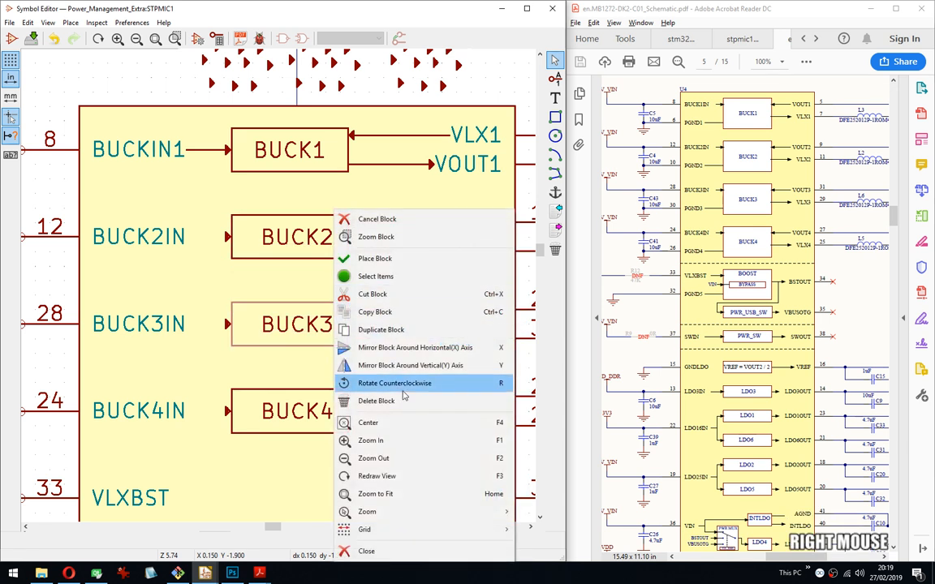
left_click(390, 329)
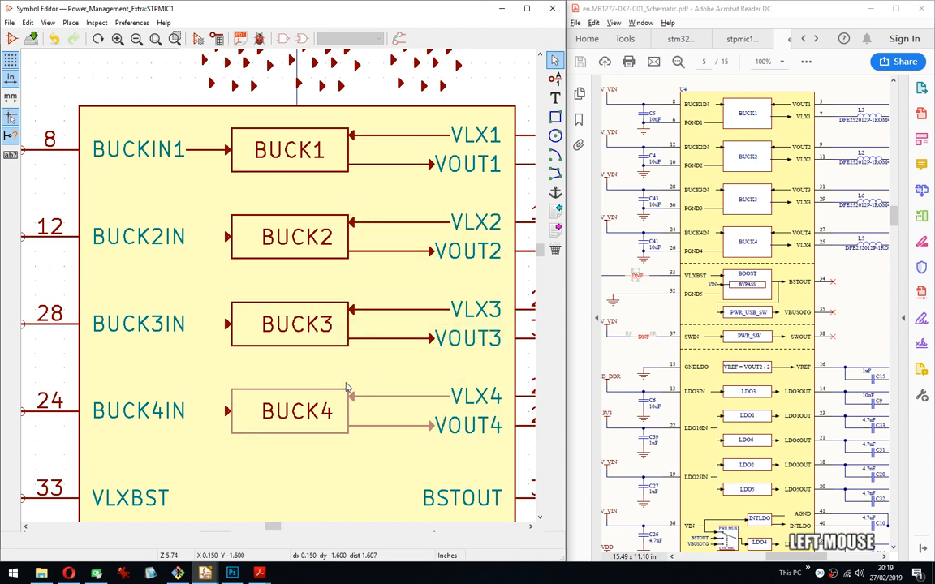
left_click(347, 391)
Try to recentre the BUCK4 and BUCK2 labels inside their boxes on the 50 mil grid.
mouse_move(252, 397)
left_mouse_down()
mouse_move(236, 370)
mouse_move(264, 413)
left_mouse_up()
left_click(263, 417)
middle_click_drag(387, 368, 396, 329)
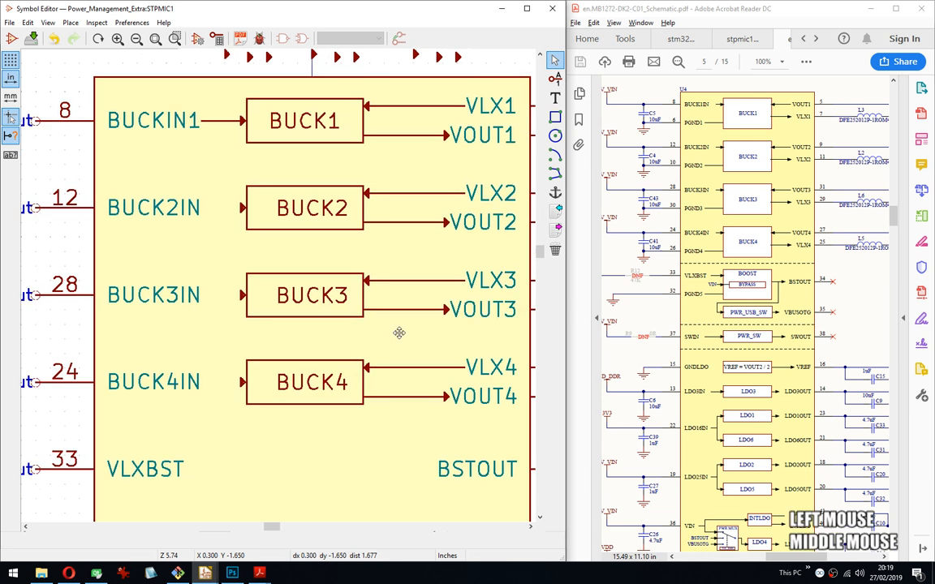
middle_click_drag(321, 213, 338, 206)
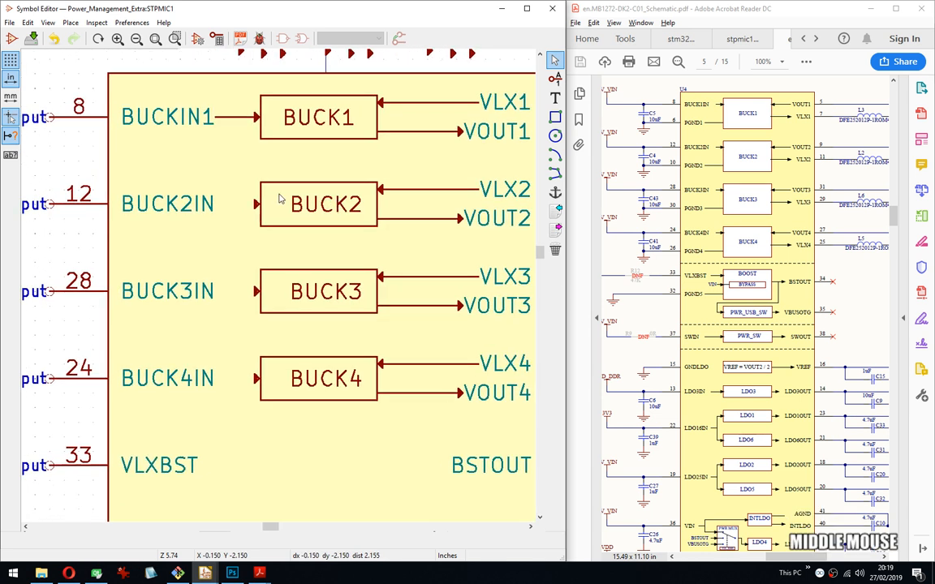
left_click_drag(280, 195, 316, 212)
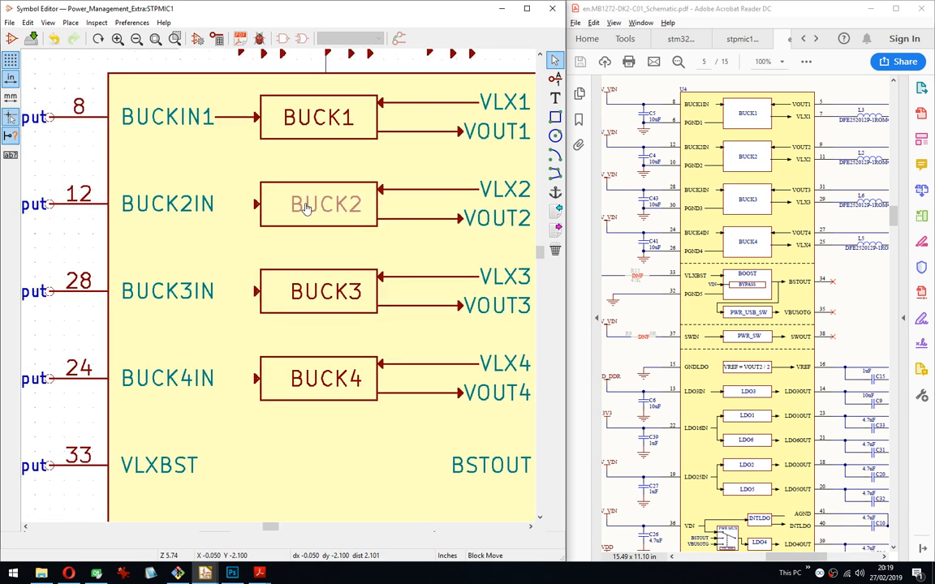
left_click(304, 205)
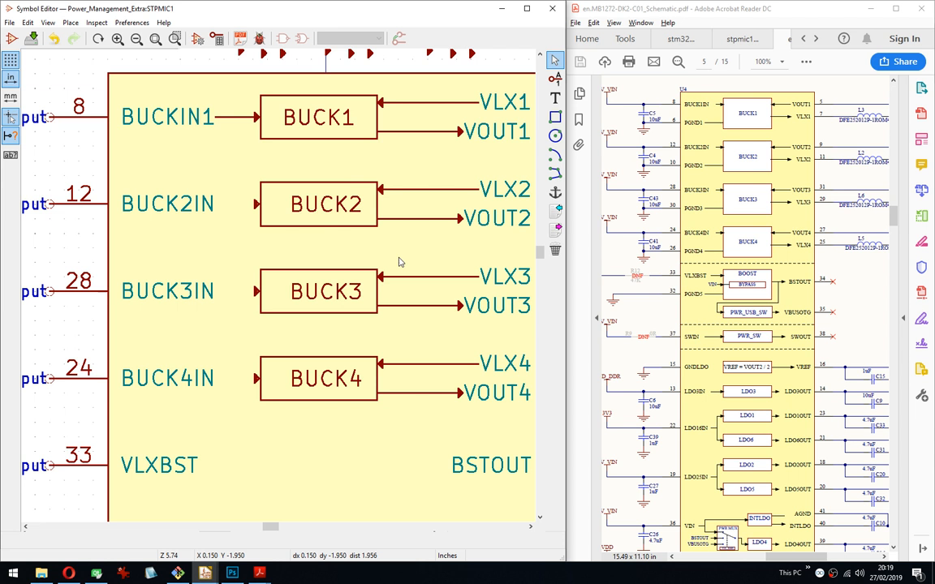
Set the grid to 5 mils and try to move the BUCK2 label inside its box.
right_click(407, 162)
mouse_move(469, 305)
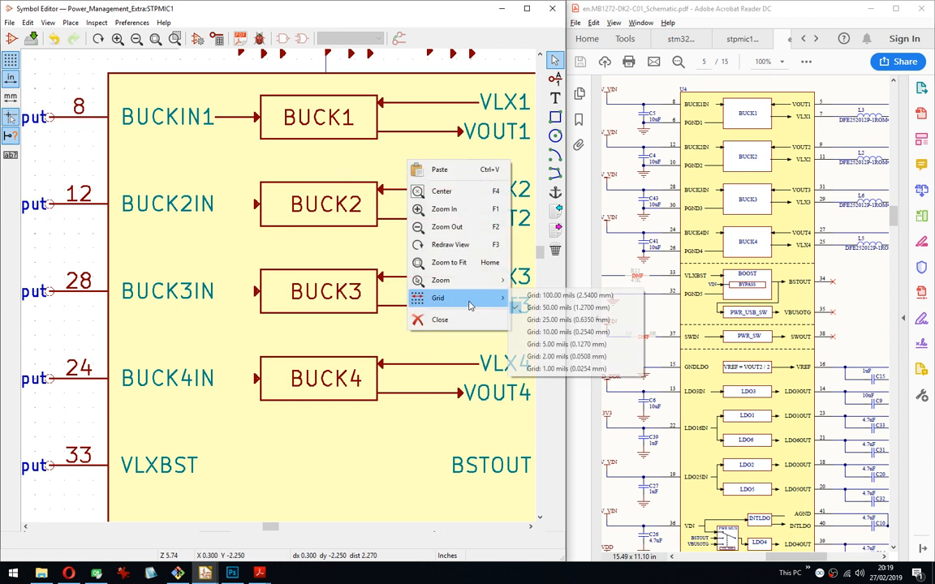
left_click(562, 333)
middle_click_drag(317, 208, 349, 209)
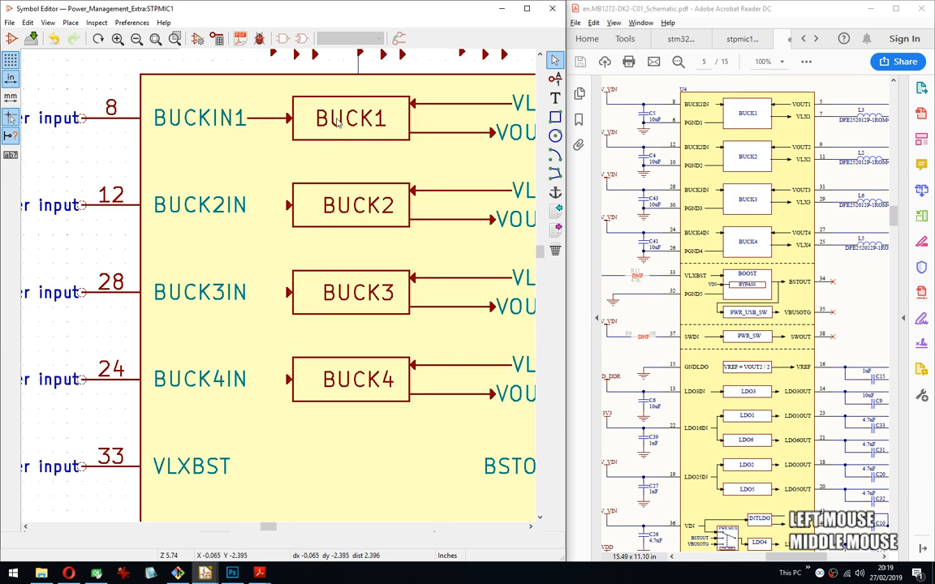
middle_click_drag(339, 120, 321, 120)
left_click_drag(318, 207, 317, 215)
key("Escape")
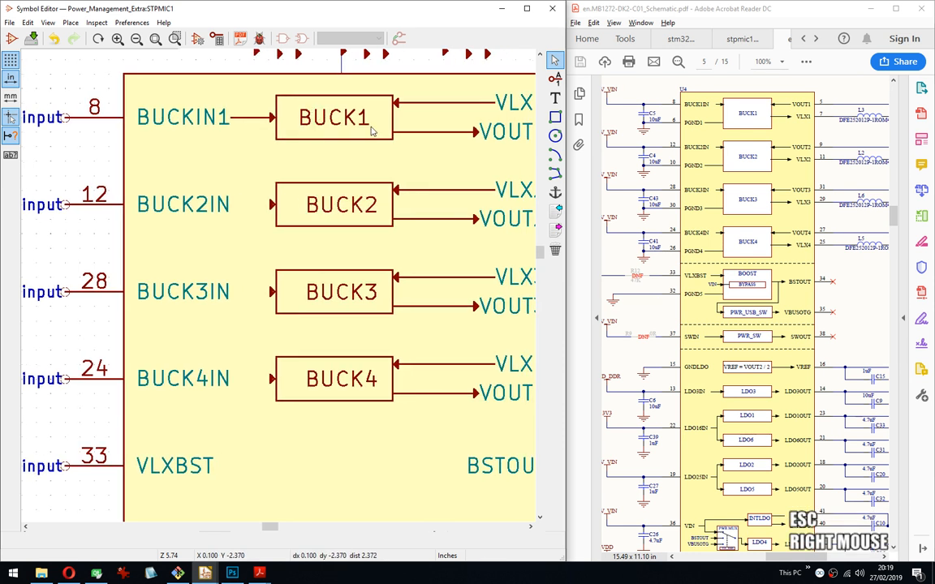
Set the grid to 10 mils and shift the BUCK2 label left to centre it in its box.
right_click(372, 129)
left_click(459, 322)
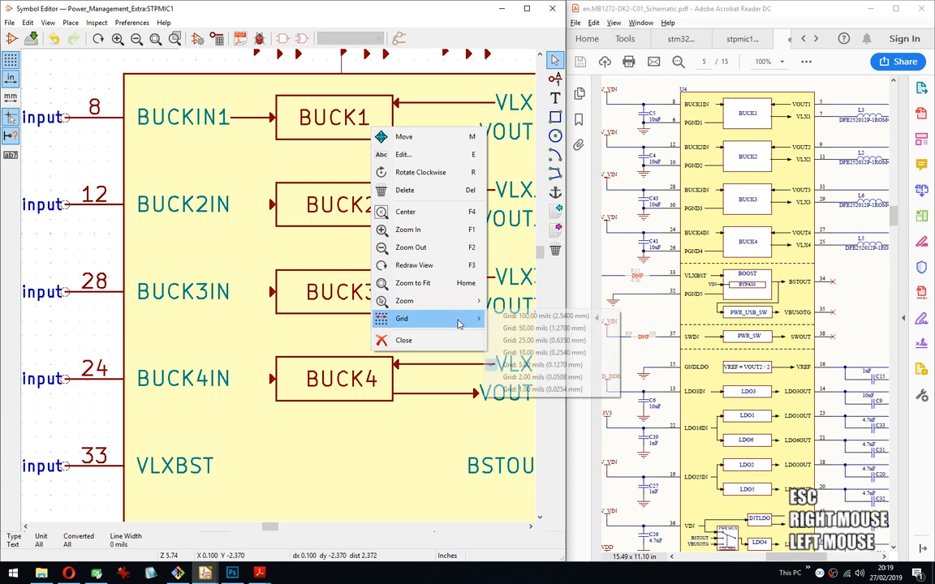
left_click(526, 353)
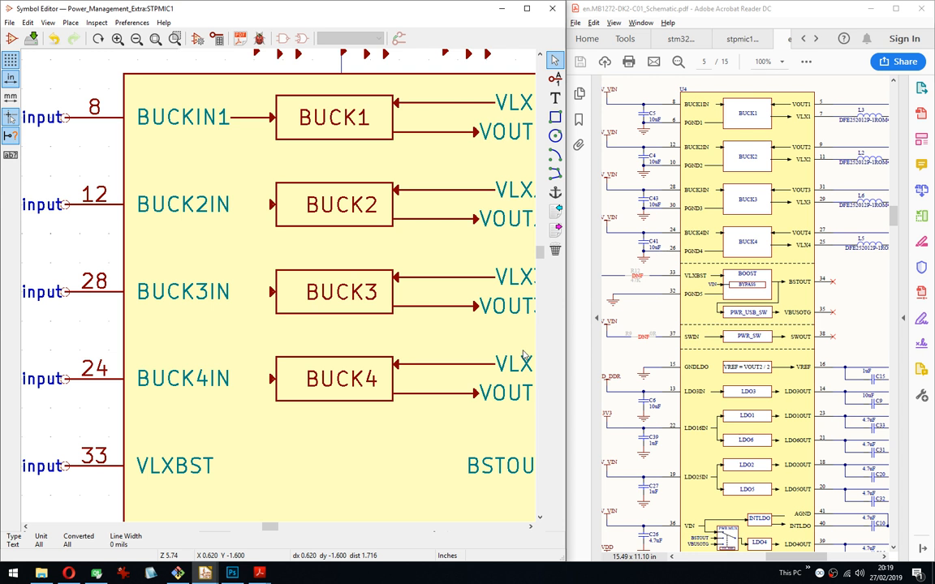
mouse_move(305, 194)
left_mouse_down()
mouse_move(317, 217)
mouse_move(303, 208)
mouse_move(311, 211)
left_mouse_up()
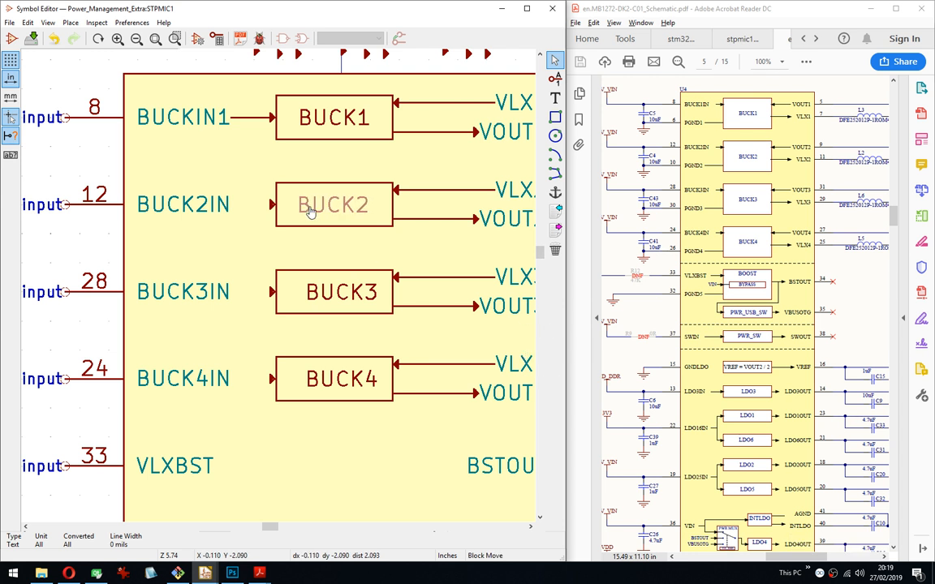
left_click(309, 210)
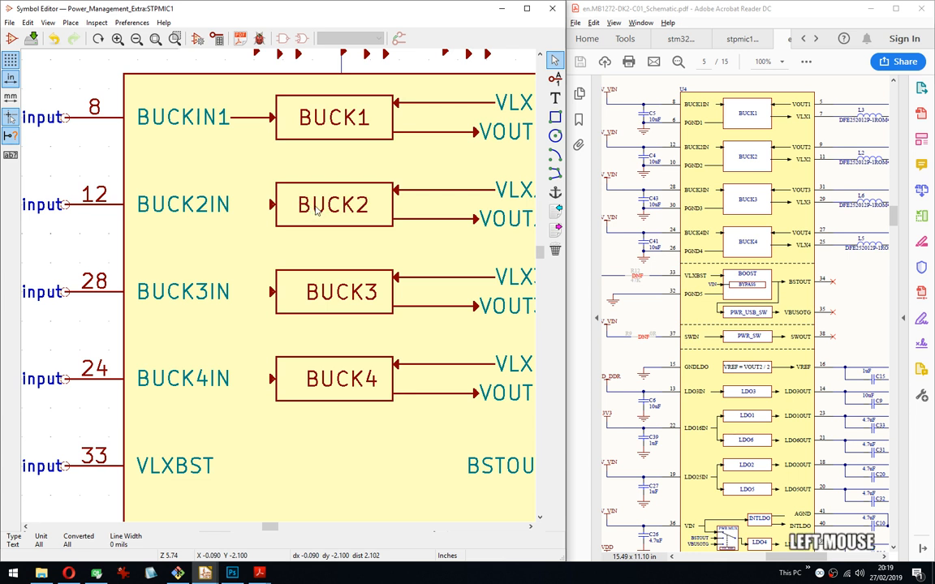
Shift the BUCK3 and BUCK4 labels left to centre them in their boxes.
left_click_drag(307, 280, 308, 298)
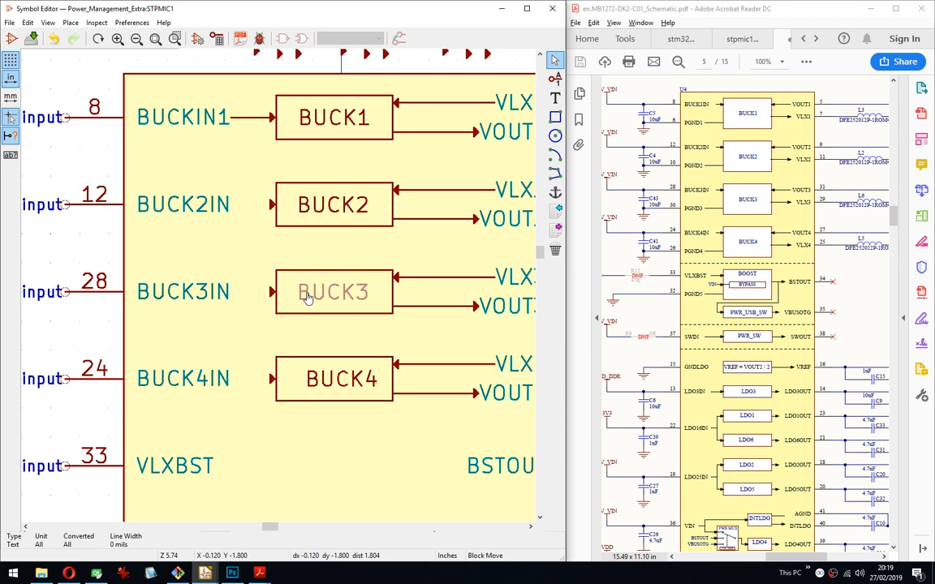
left_click(307, 298)
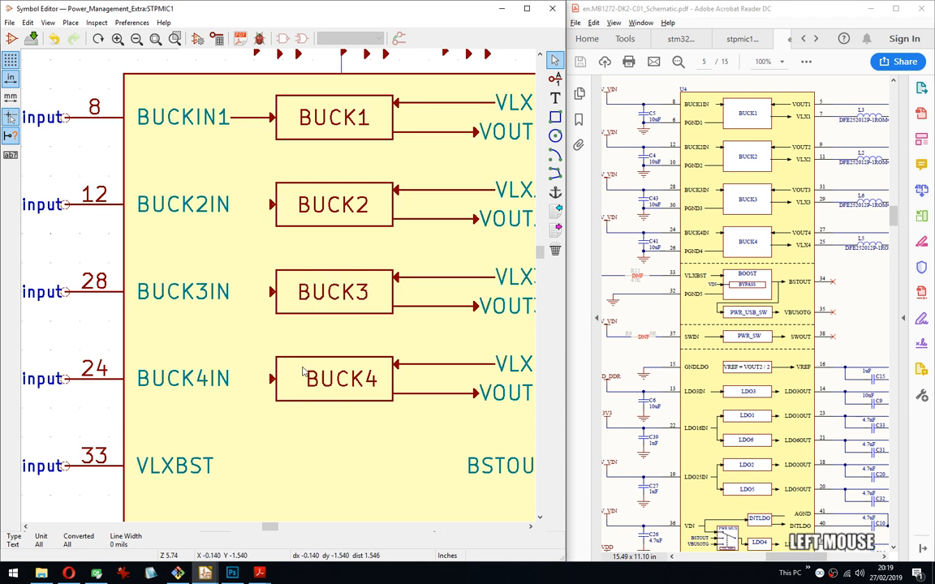
left_click_drag(302, 367, 328, 381)
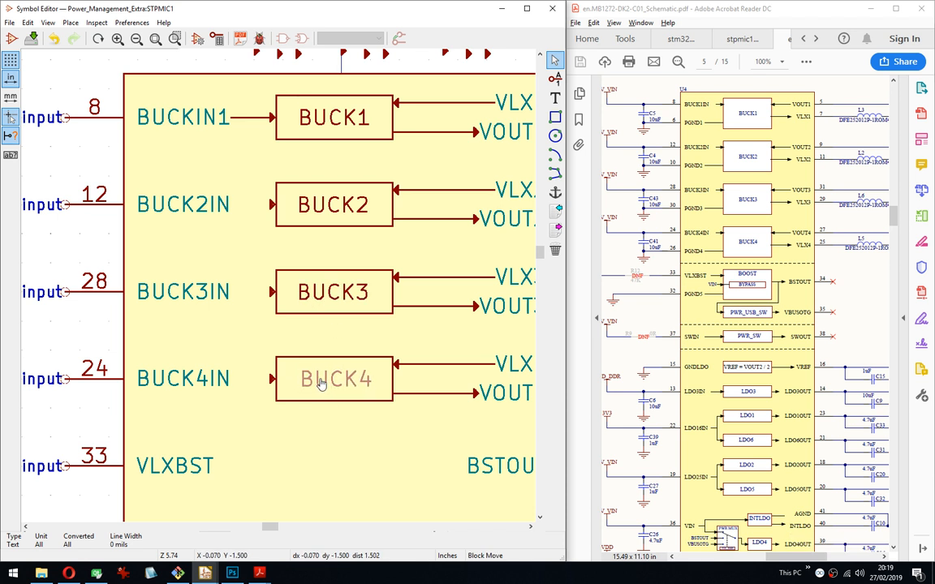
left_click(320, 383)
Adjust the BUCK1 label's position inside its box so it lines up with the other BUCK labels.
middle_click_drag(321, 383, 160, 307)
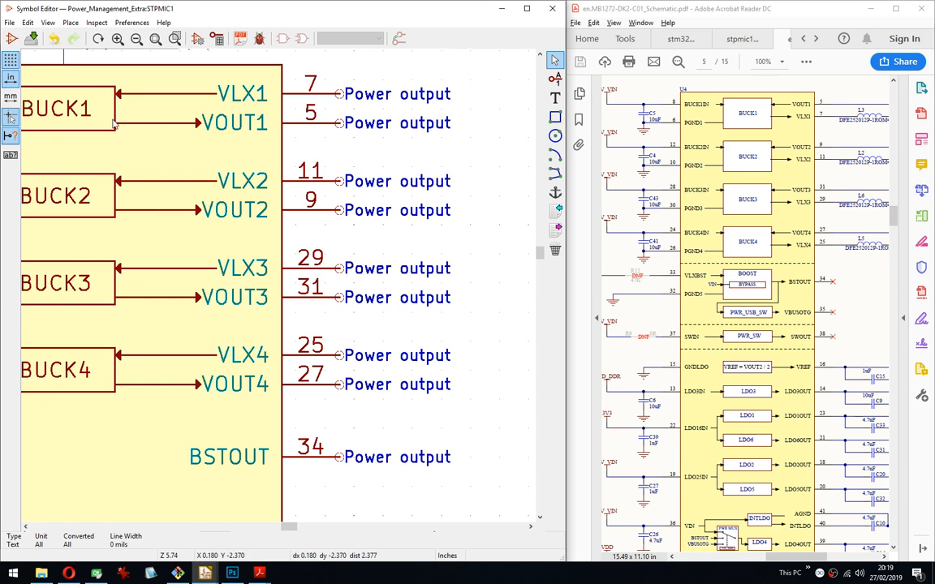
left_click_drag(68, 98, 79, 118)
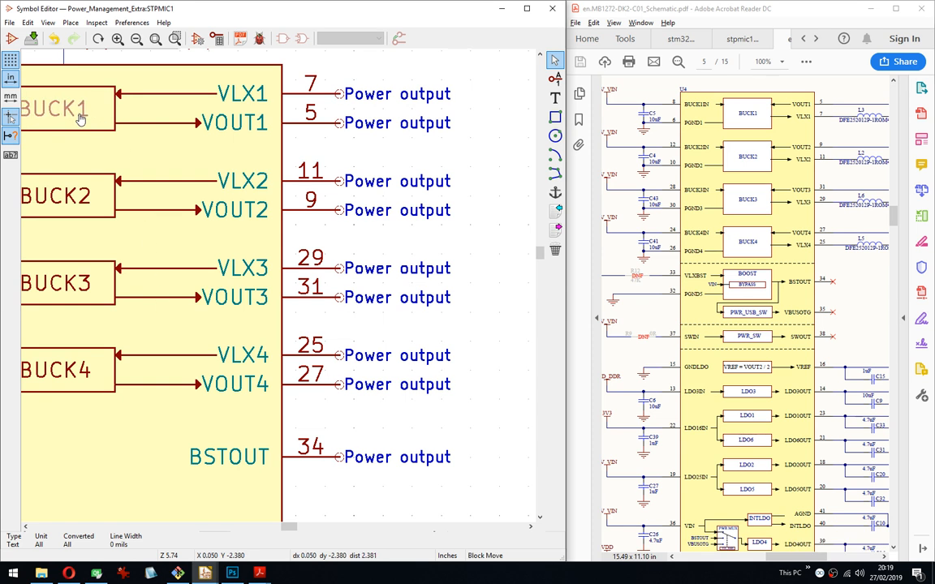
left_click(80, 117)
middle_click_drag(80, 117, 314, 156)
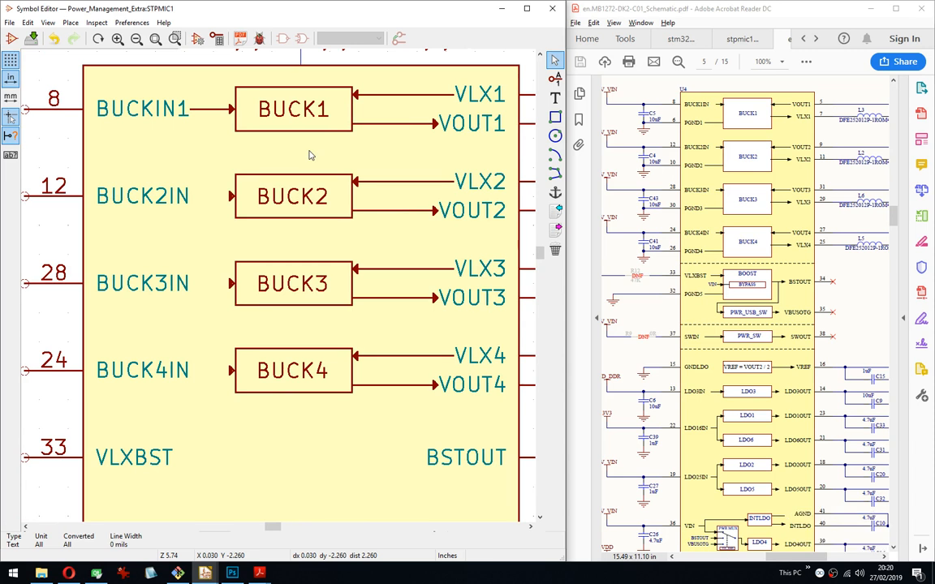
middle_click_drag(307, 173, 263, 168)
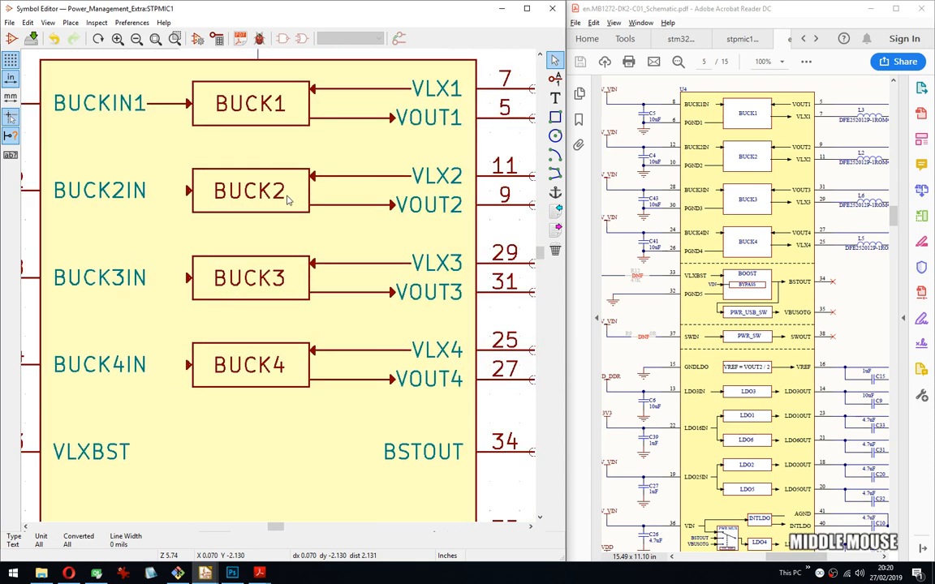
mouse_move(290, 220)
left_mouse_down()
mouse_move(274, 209)
mouse_move(282, 228)
left_mouse_up()
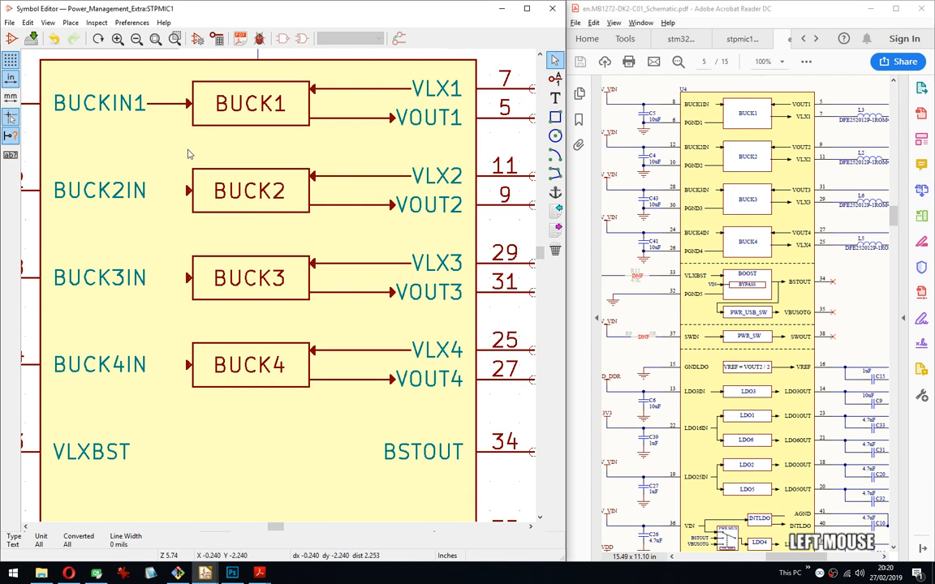
left_click_drag(186, 151, 265, 223)
key("Escape")
middle_click_drag(340, 245, 276, 196)
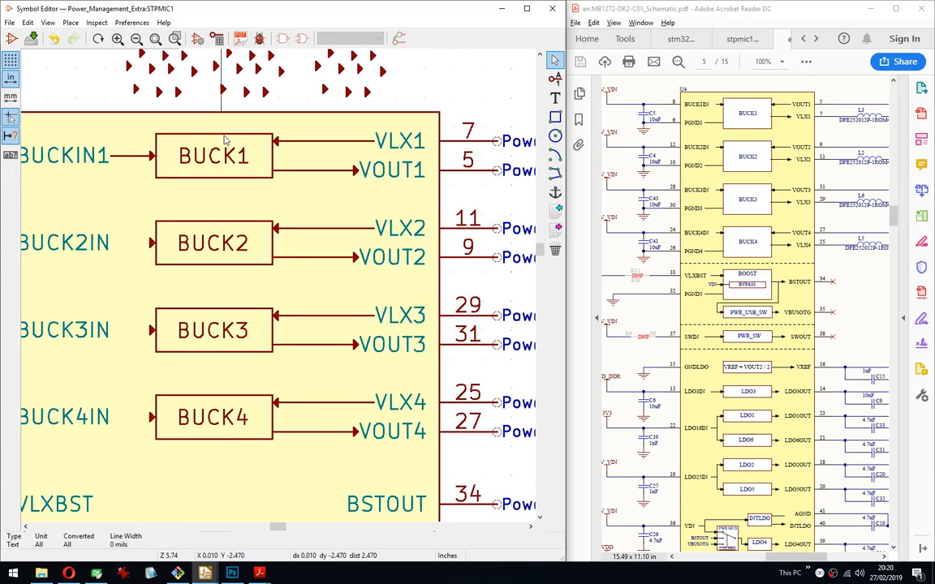
scroll(398, 257, "down", 5)
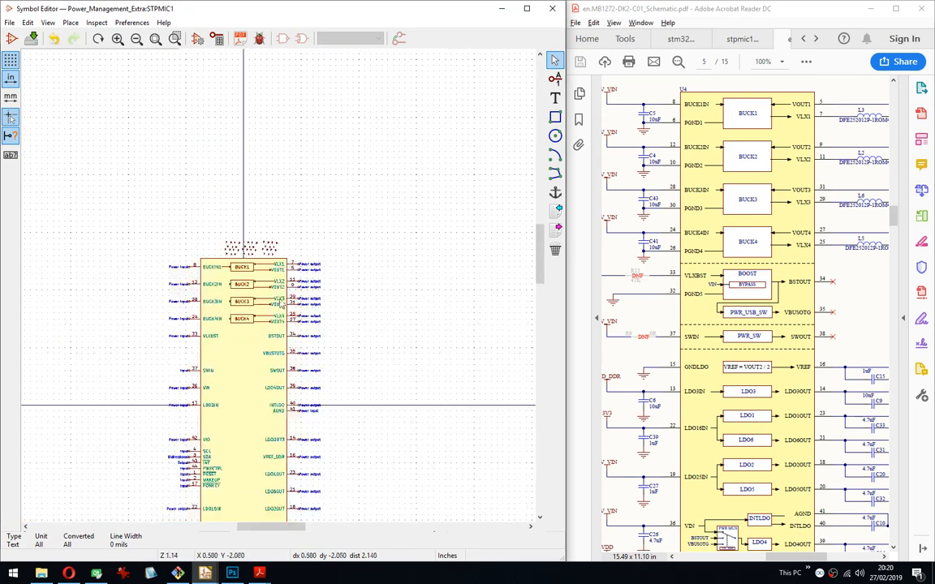
middle_click_drag(221, 273, 290, 225)
scroll(290, 225, "up", 5)
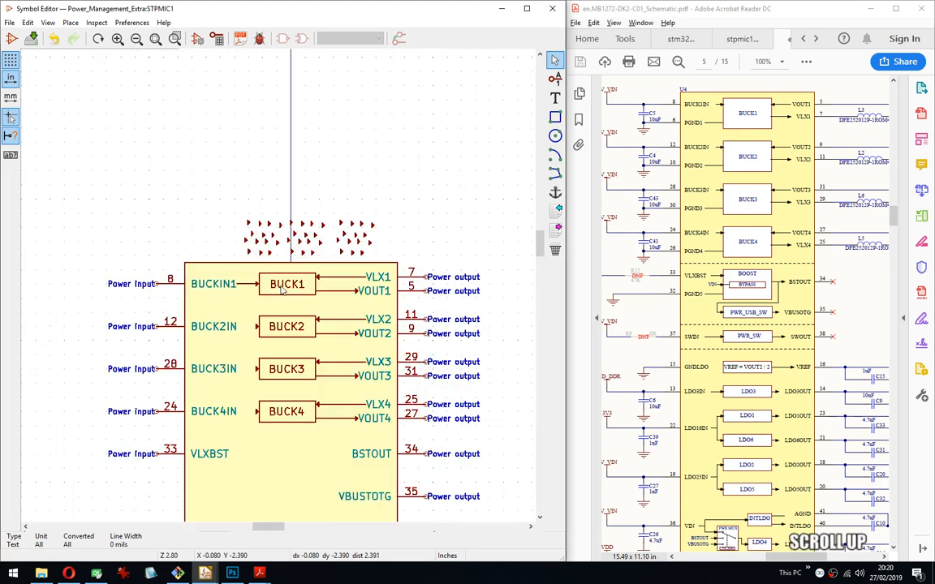
scroll(304, 229, "up", 3)
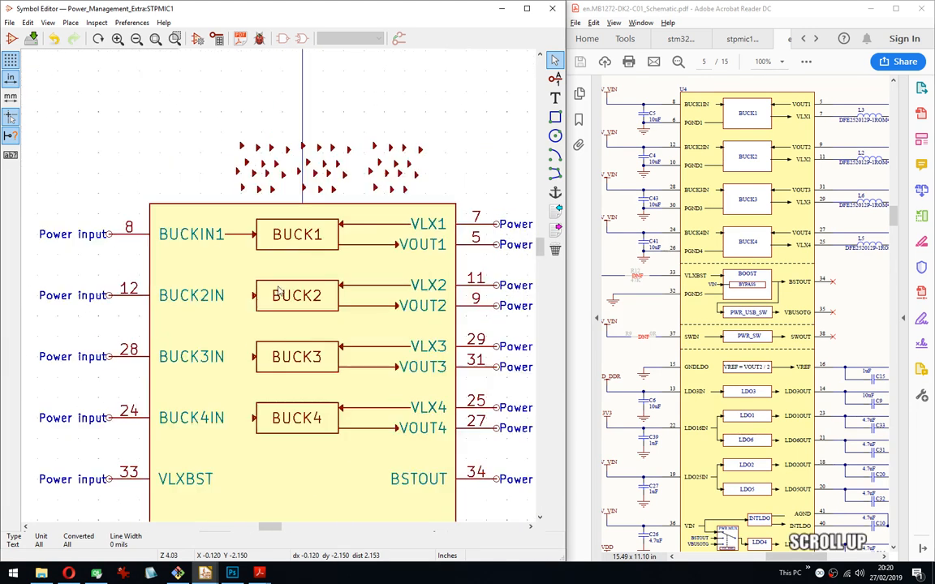
Duplicate BUCK1's input arrow line and place the copy between the BUCK2IN pin name and the BUCK2 box.
middle_click_drag(324, 267, 363, 239)
left_click_drag(260, 171, 227, 132)
right_click(257, 171)
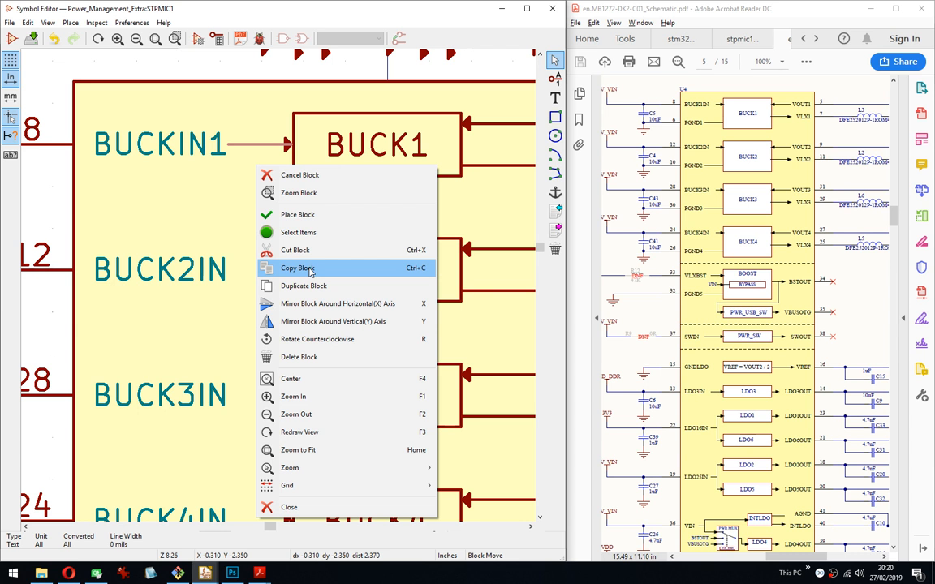
left_click(312, 277)
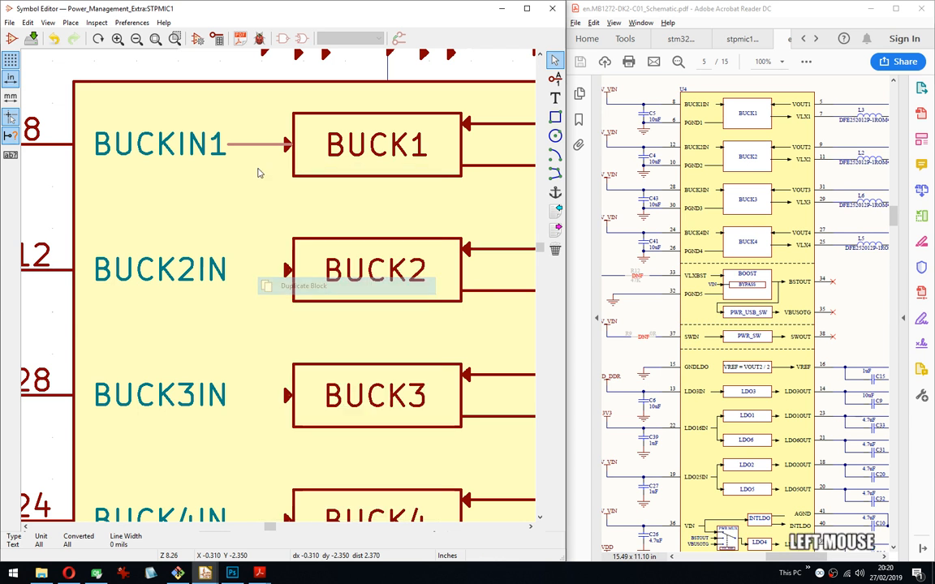
Duplicate the BUCK1 and BUCK2 input lines together and place the copies at the inputs of BUCK3 and BUCK4.
left_click_drag(207, 106, 260, 303)
right_click(234, 303)
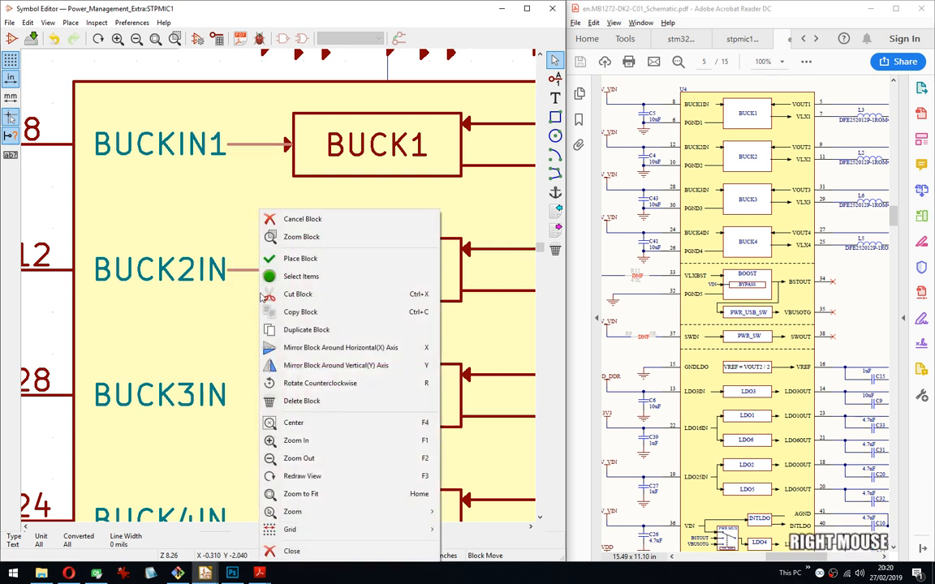
left_click(284, 328)
middle_click_drag(307, 340, 285, 219)
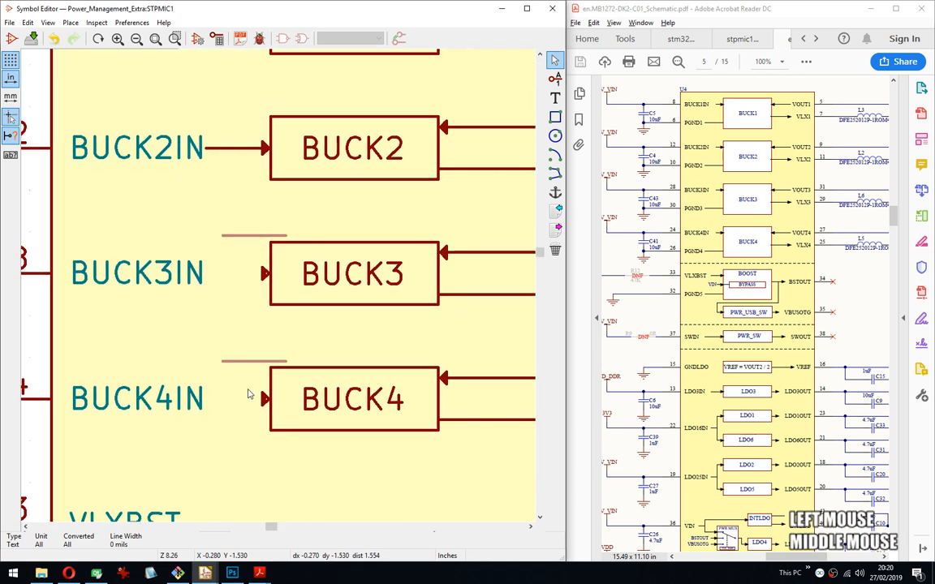
left_click(233, 429)
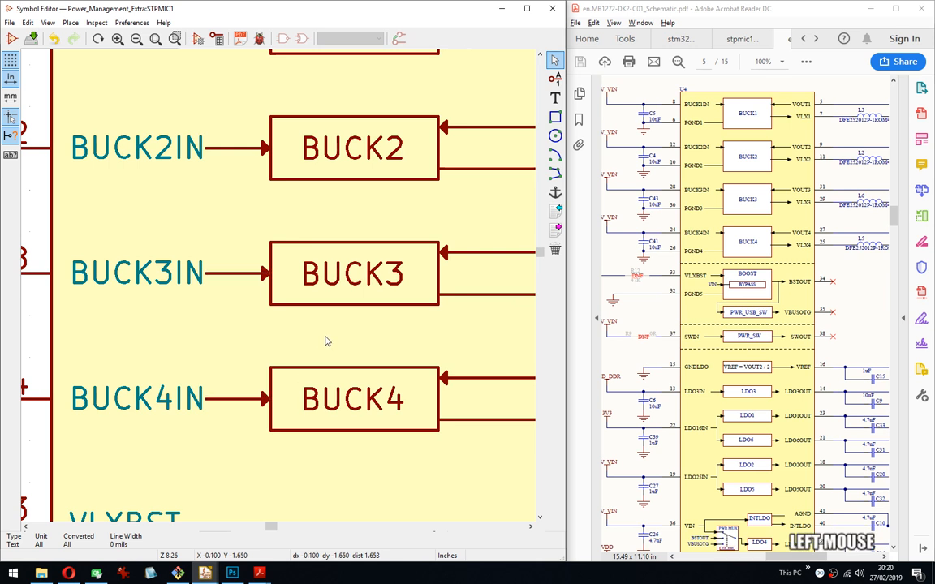
Review the finished BUCK blocks and compare the order and spacing of the symbol's remaining pins with the schematic.
scroll(324, 339, "down", 2)
scroll(360, 254, "up", 3)
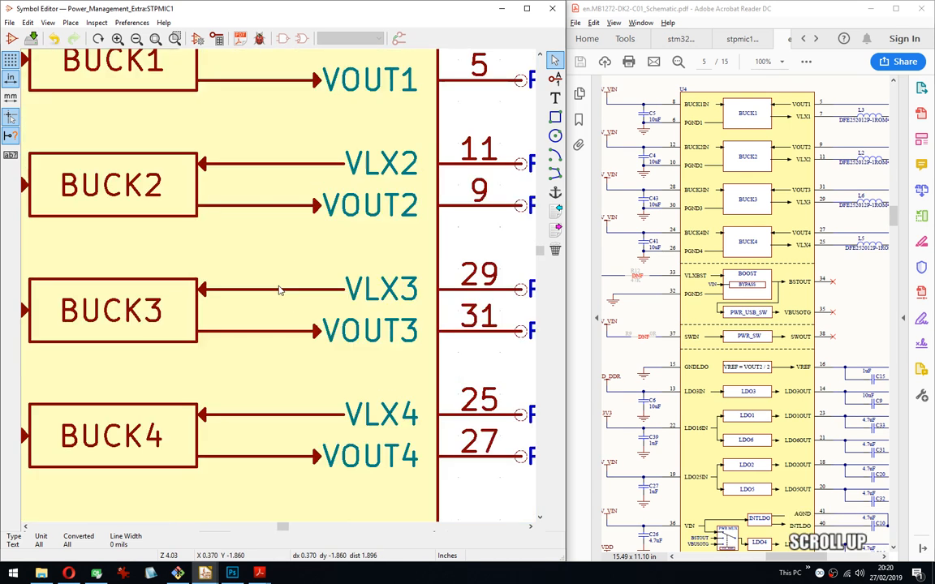
middle_click_drag(215, 307, 364, 252)
scroll(257, 303, "down", 3)
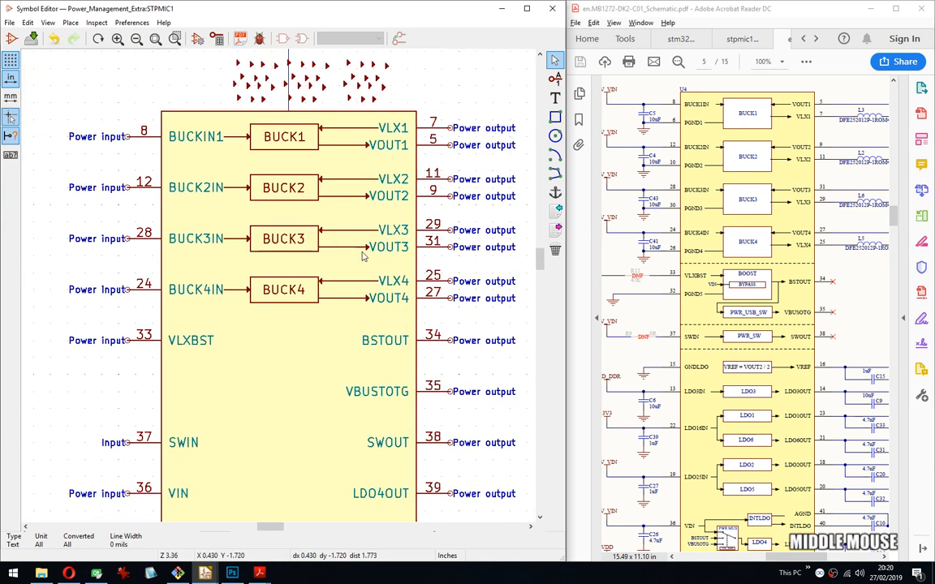
middle_click_drag(351, 427, 364, 212)
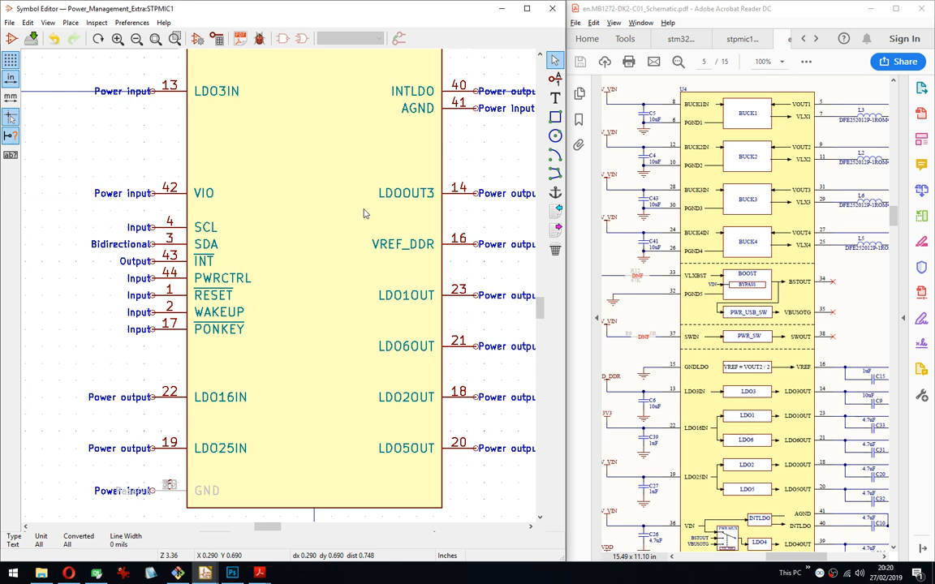
scroll(363, 212, "down", 3)
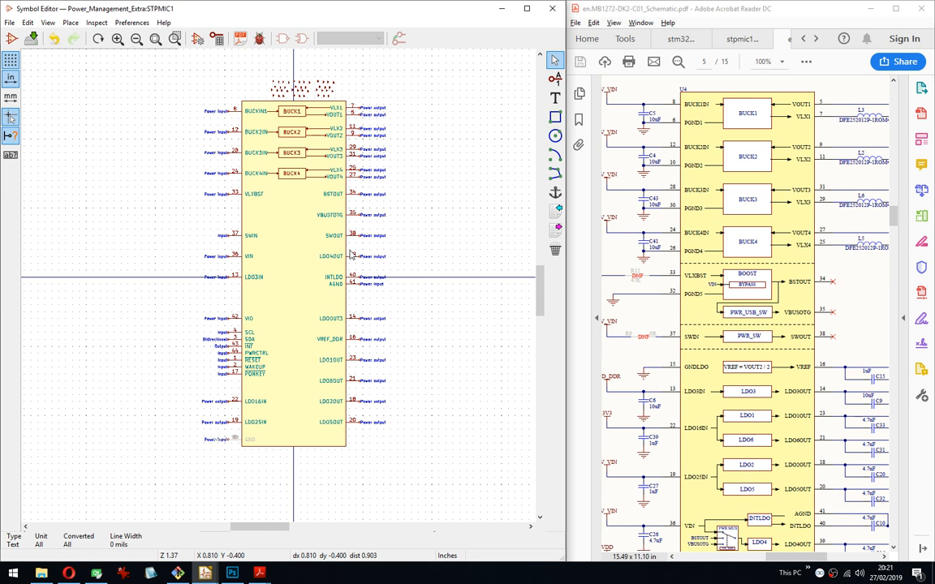
scroll(259, 195, "up", 3)
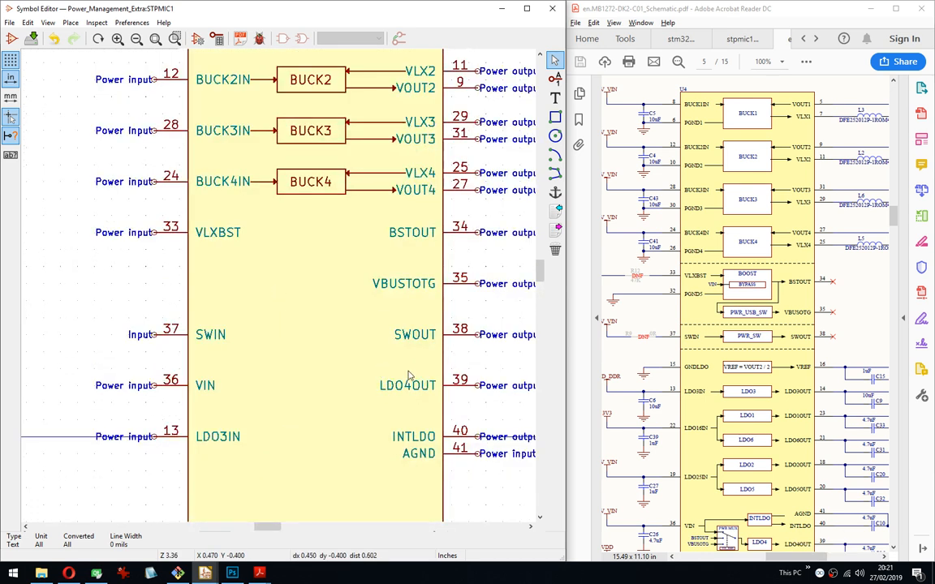
middle_click_drag(410, 376, 365, 268)
scroll(365, 267, "down", 3)
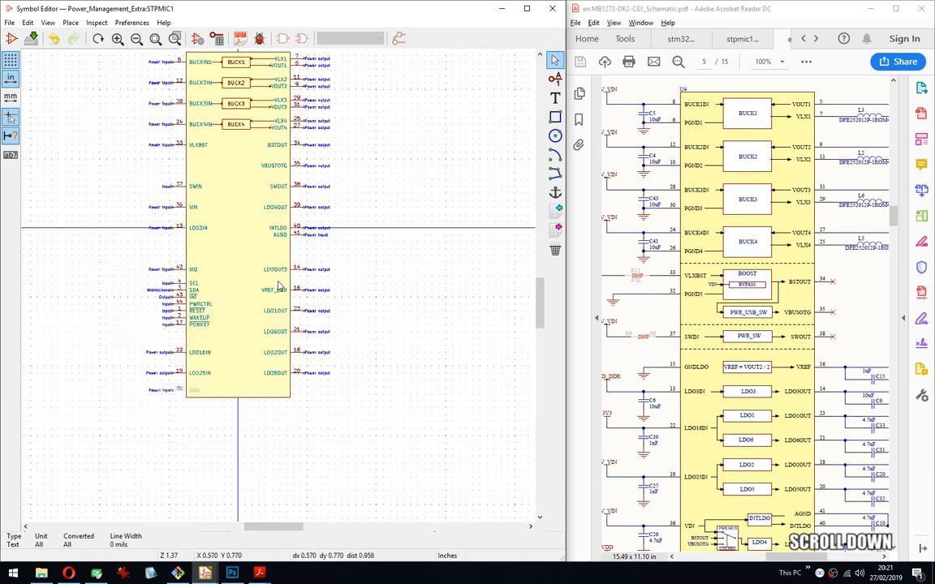
middle_click_drag(258, 223, 310, 297)
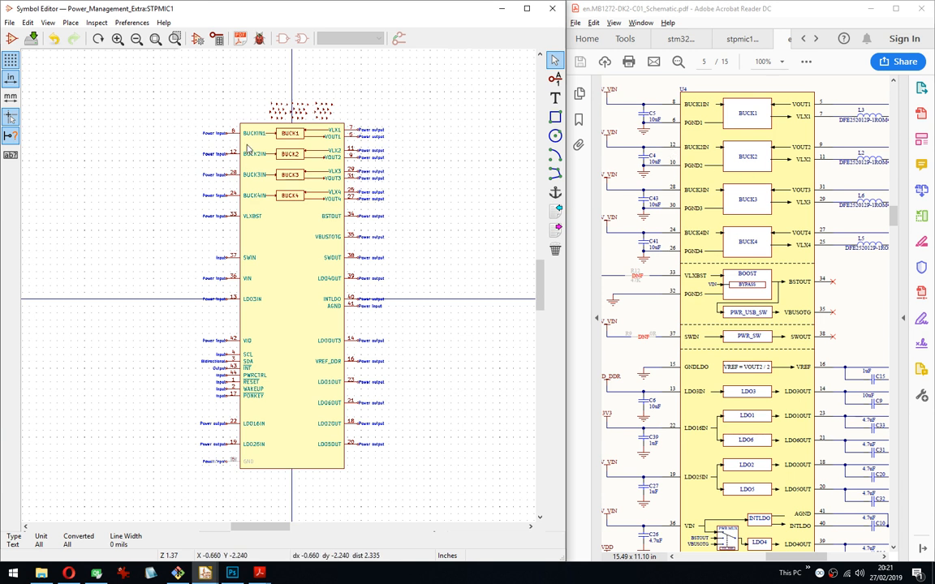
Check which pins are stacked on the GND pin below LDO25IN and compare them with the schematic's ground pins.
scroll(219, 466, "up", 5)
left_click(270, 210)
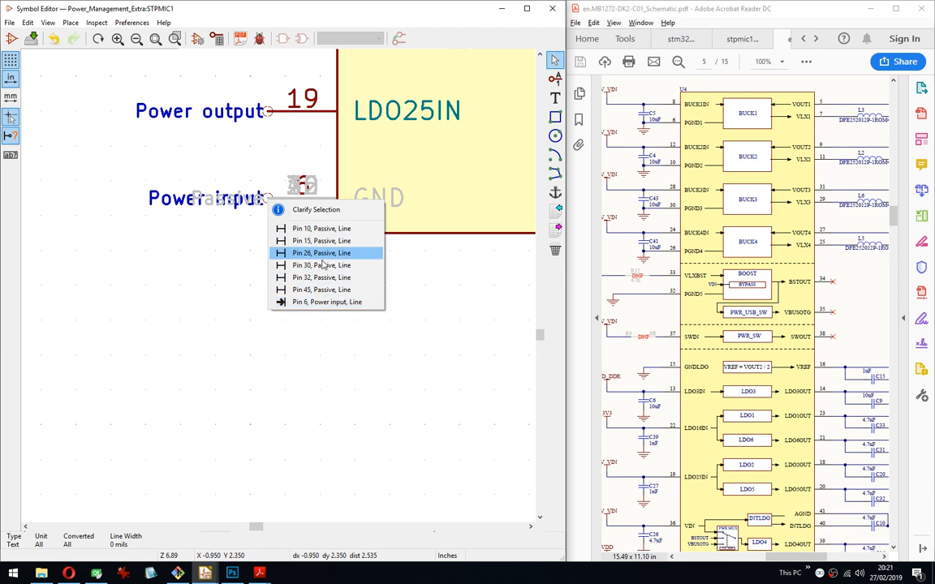
left_click(301, 199)
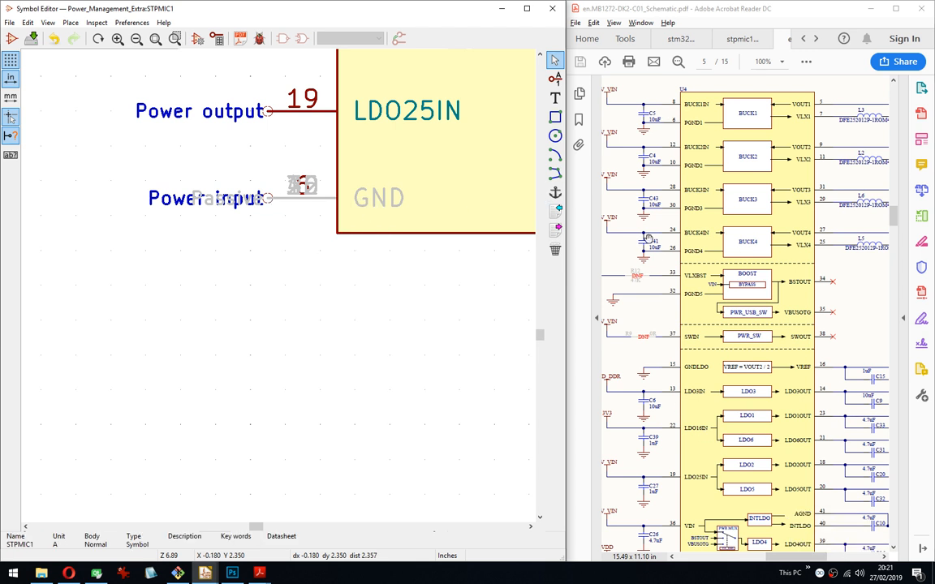
scroll(684, 366, "up", 1)
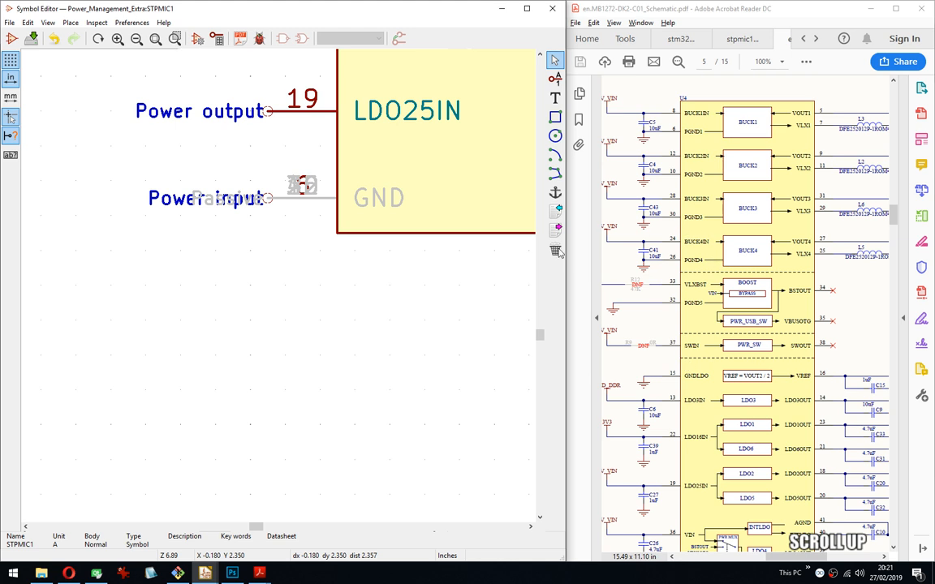
middle_click_drag(323, 196, 229, 317)
scroll(264, 321, "down", 5)
middle_click_drag(335, 169, 322, 306)
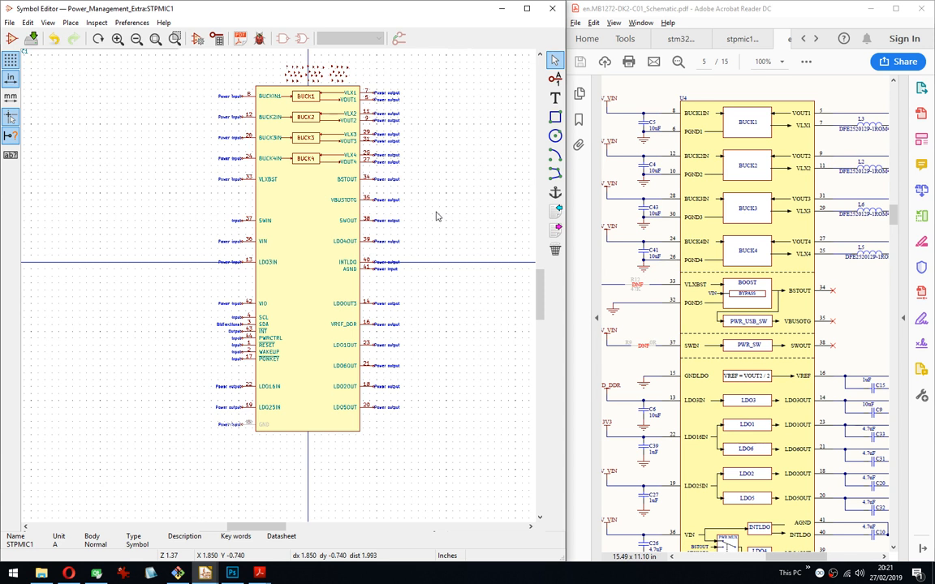
Examine the schematic's layout of the BOOST, switch, LDO and Logic / Control blocks against the symbol.
middle_click_drag(432, 170, 365, 317)
scroll(278, 287, "up", 1)
scroll(279, 290, "up", 2)
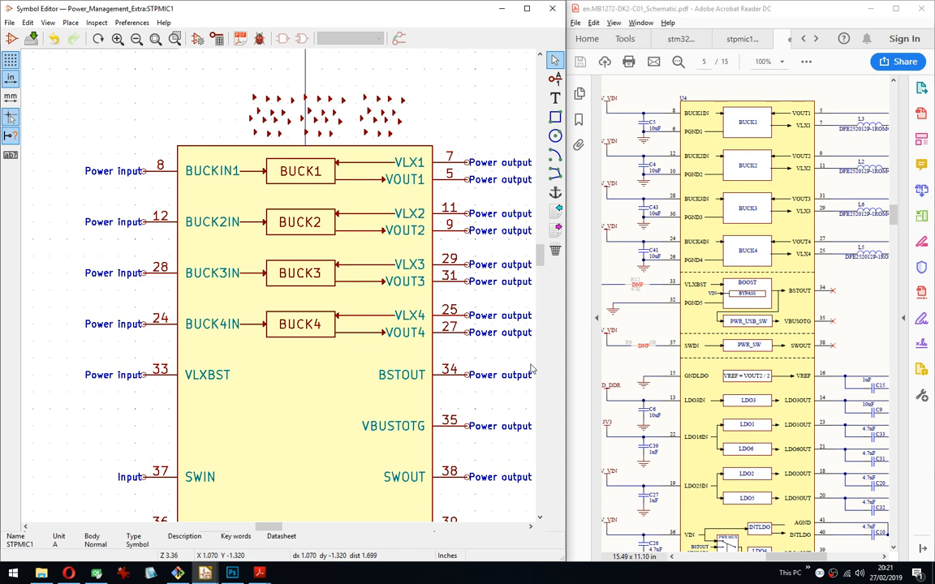
middle_click_drag(792, 373, 702, 395)
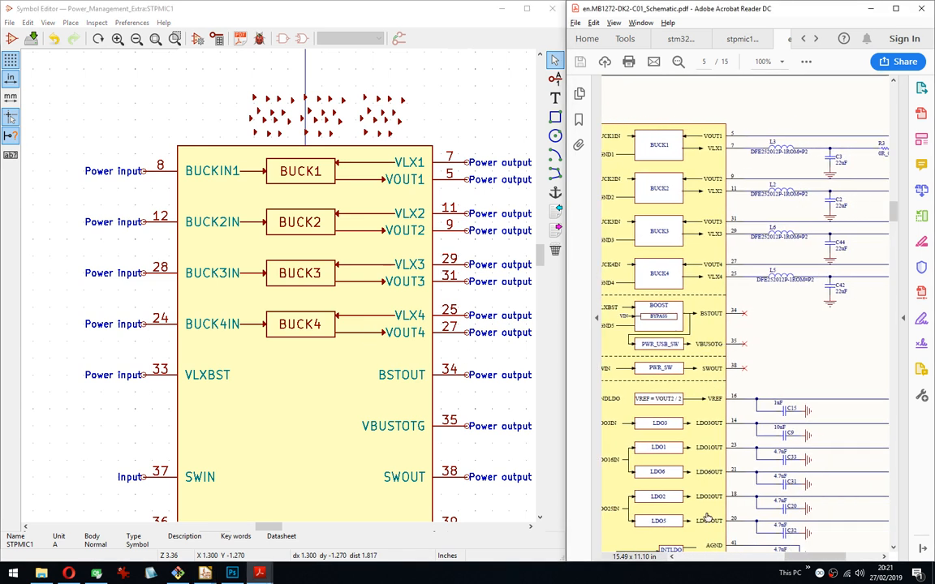
left_click_drag(704, 308, 789, 122)
left_click_drag(866, 155, 836, 221)
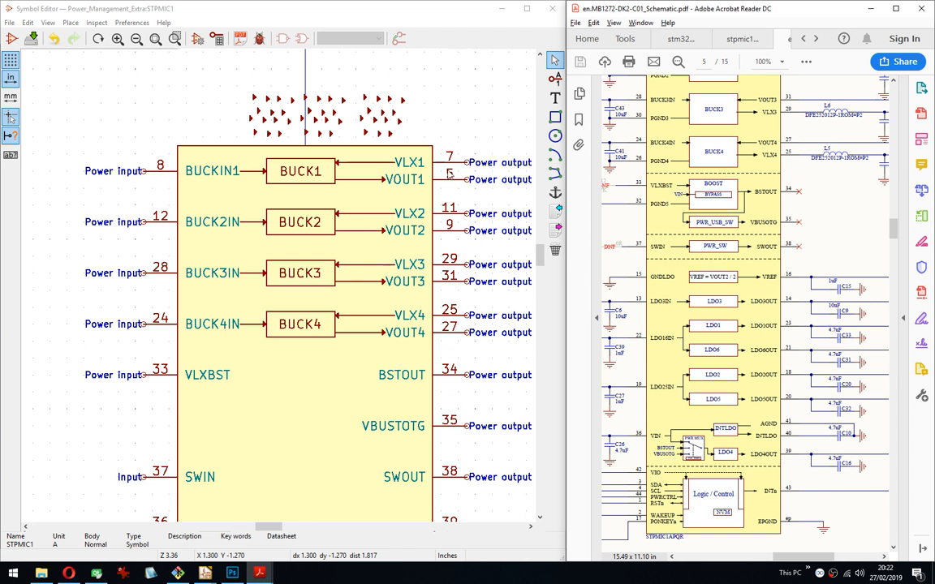
right_click(410, 110)
left_click(467, 191)
middle_click_drag(467, 192, 433, 114)
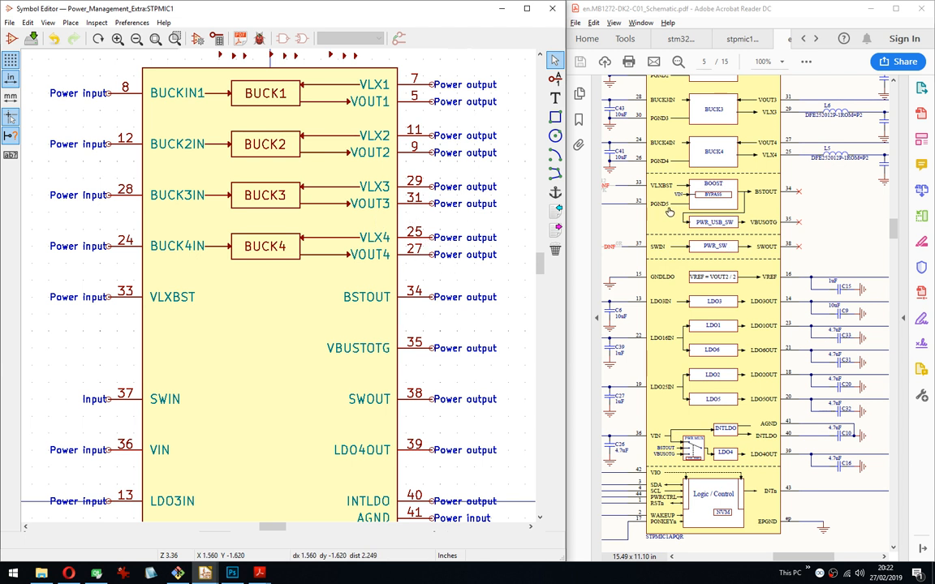
Draw a horizontal divider line across the full symbol body between the VOUT4 and BSTOUT pins, following the schematic's BOOST section.
middle_click_drag(680, 213, 695, 221)
left_click_drag(884, 168, 822, 241)
scroll(748, 242, "up", 1, "ctrl")
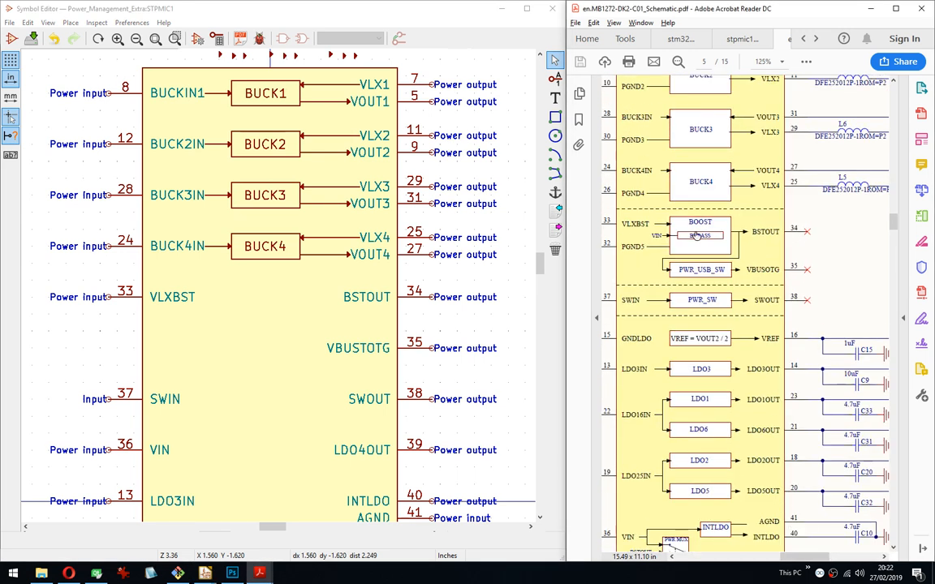
scroll(834, 203, "up", 1, "ctrl")
left_click_drag(833, 202, 870, 217)
middle_click(322, 280)
middle_click_drag(322, 280, 324, 250)
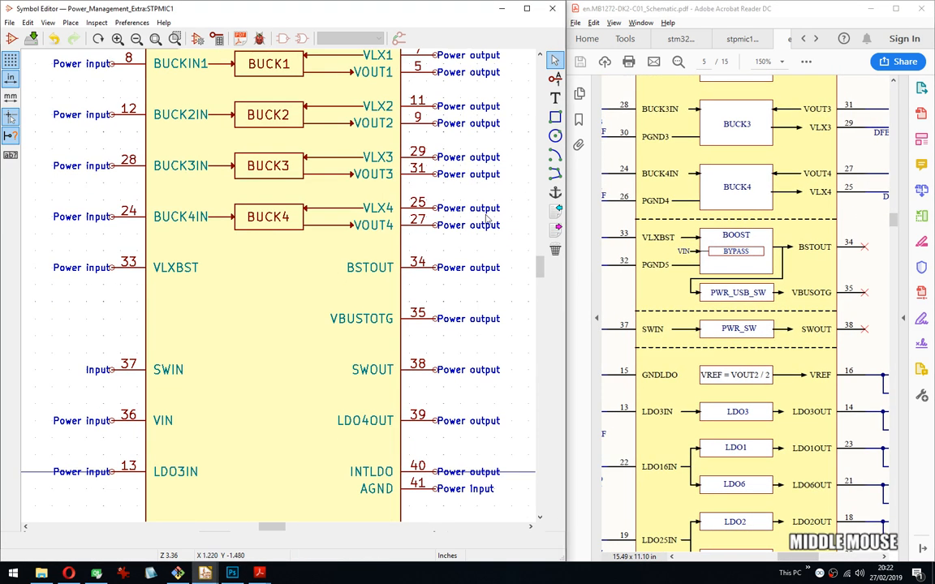
left_click(555, 173)
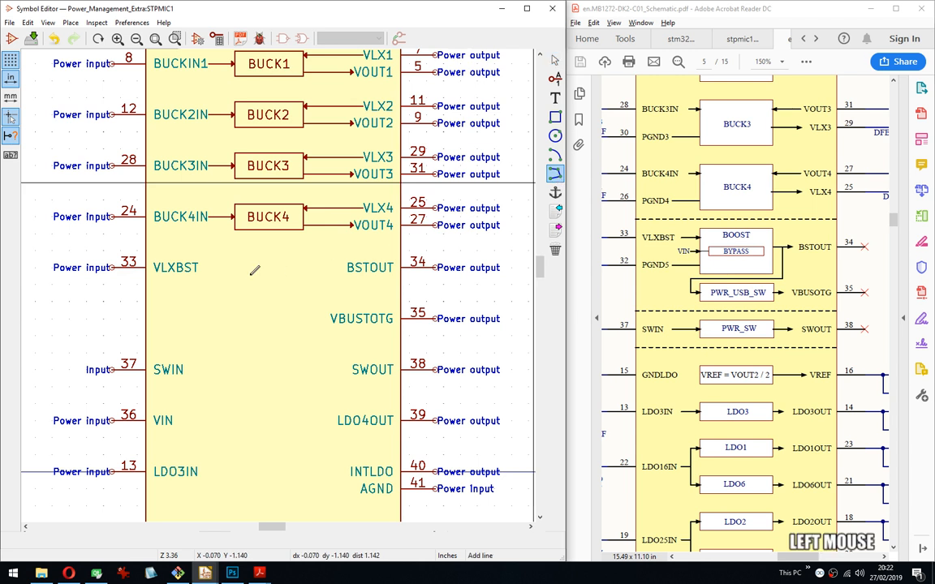
left_click(147, 241)
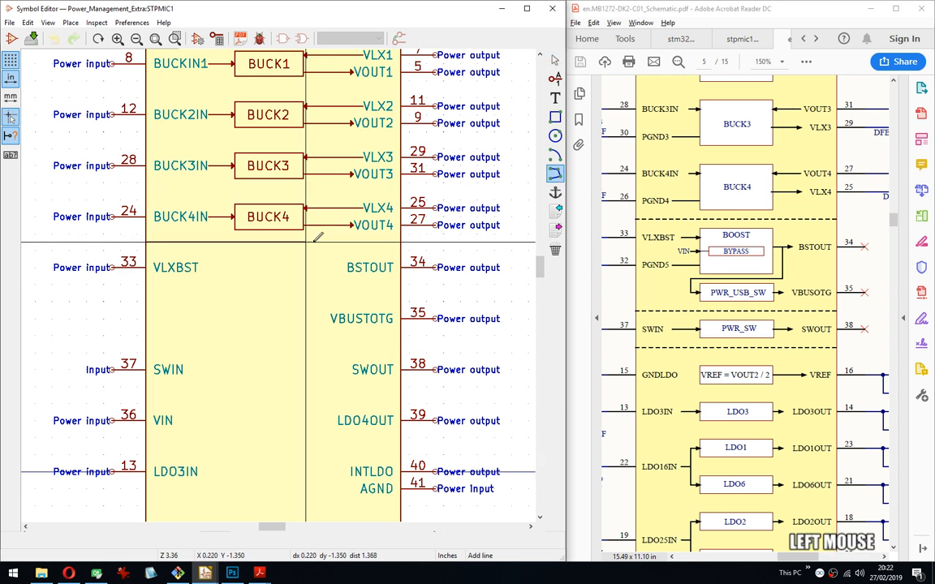
left_click(402, 241)
key("Escape")
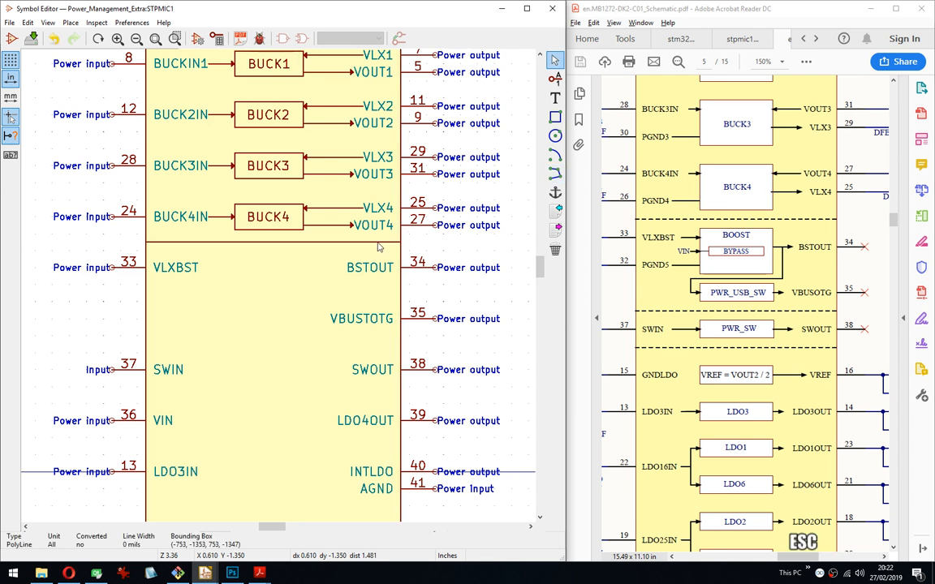
Check the line width and fill style options available for the new divider line.
left_click(378, 242)
right_click(379, 245)
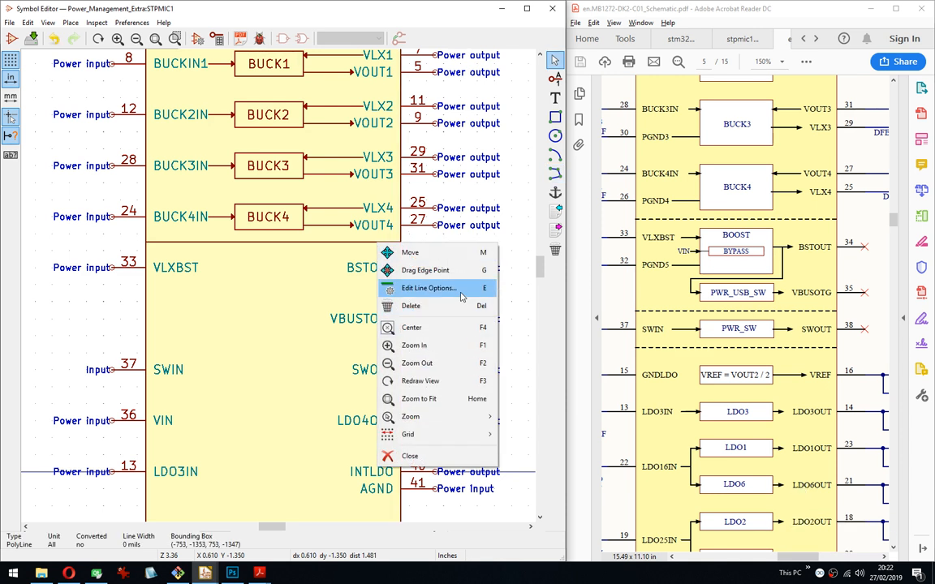
left_click(418, 288)
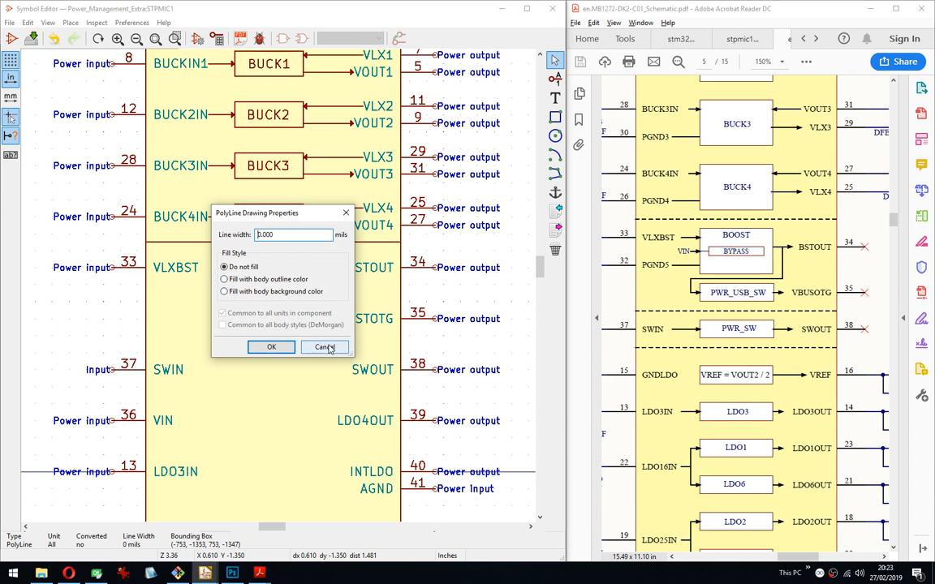
left_click(272, 346)
right_click(316, 247)
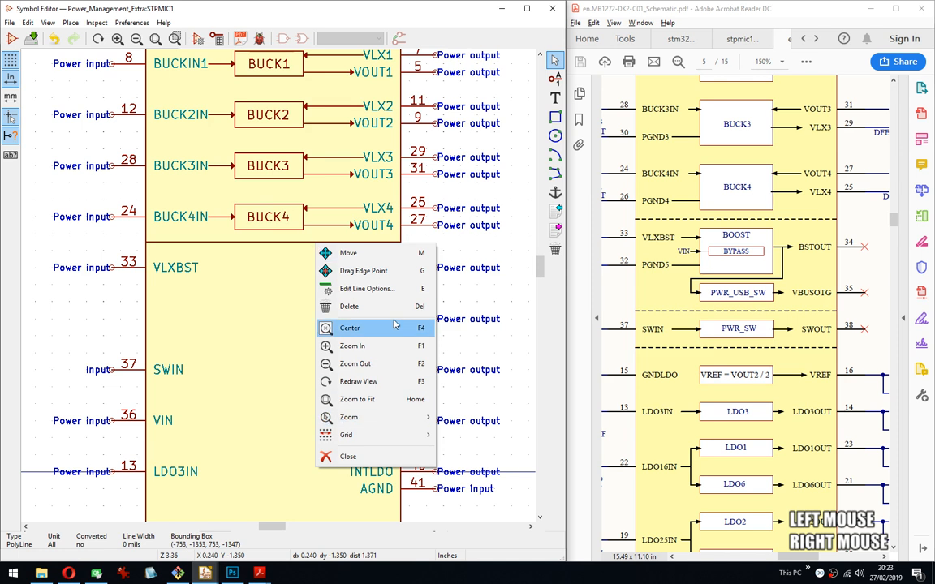
key("Escape")
Set the drawing grid to 25 mils to allow the divider line between VOUT4 and BSTOUT to be repositioned.
scroll(400, 309, "down", 1)
middle_click_drag(215, 256, 255, 276)
scroll(358, 276, "up", 4)
right_click(403, 199)
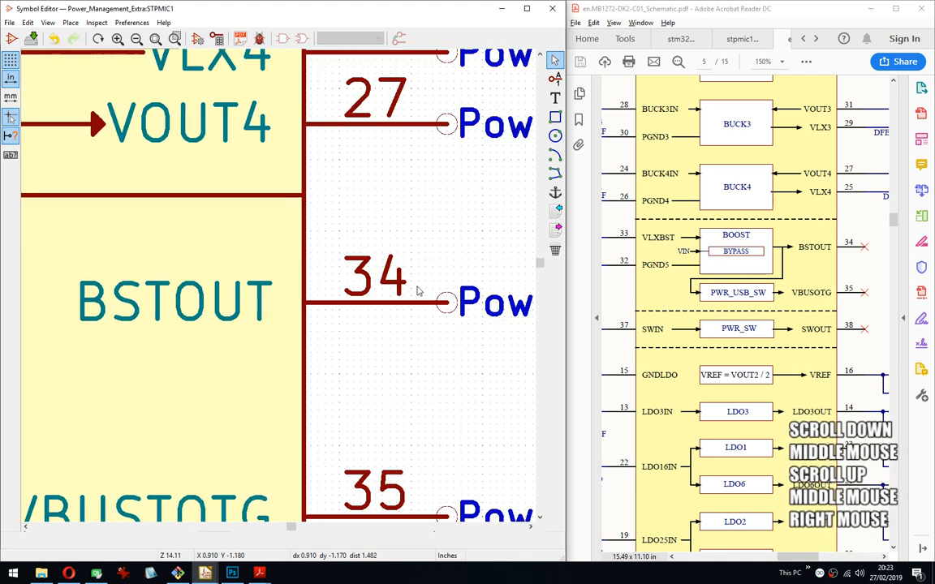
left_click(527, 344)
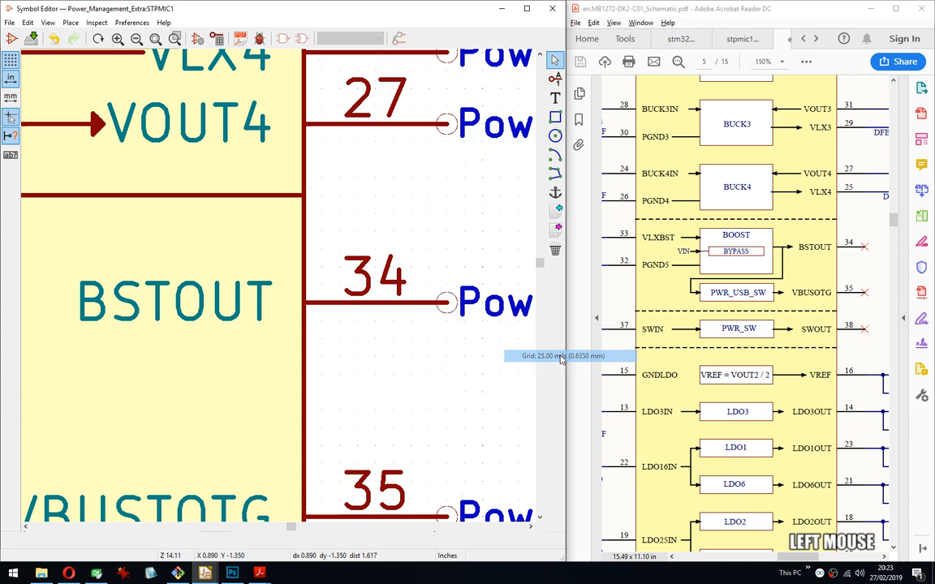
Move the horizontal divider line down to midway between the VOUT4 and BSTOUT pins, keeping it aligned with the body's side edges.
left_click(284, 196)
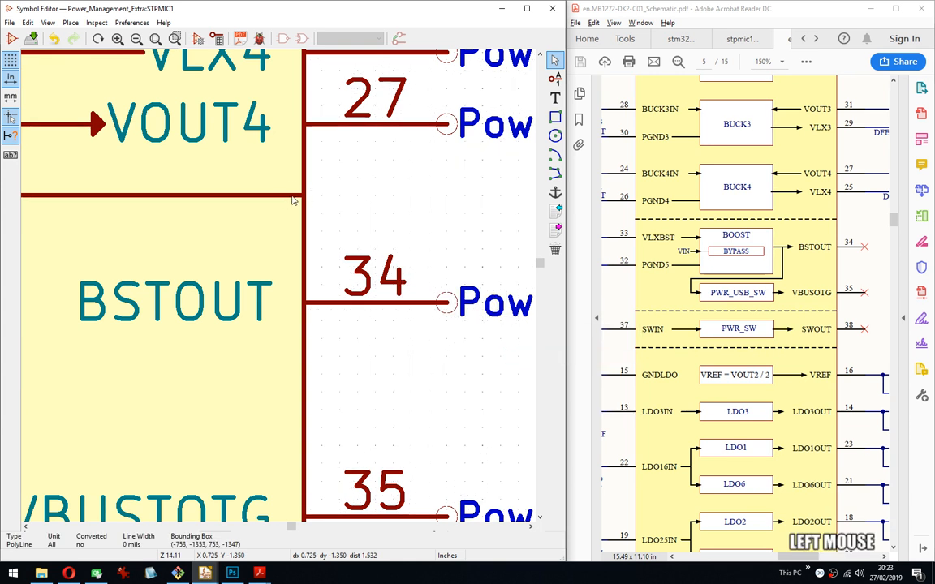
left_click_drag(232, 160, 300, 231)
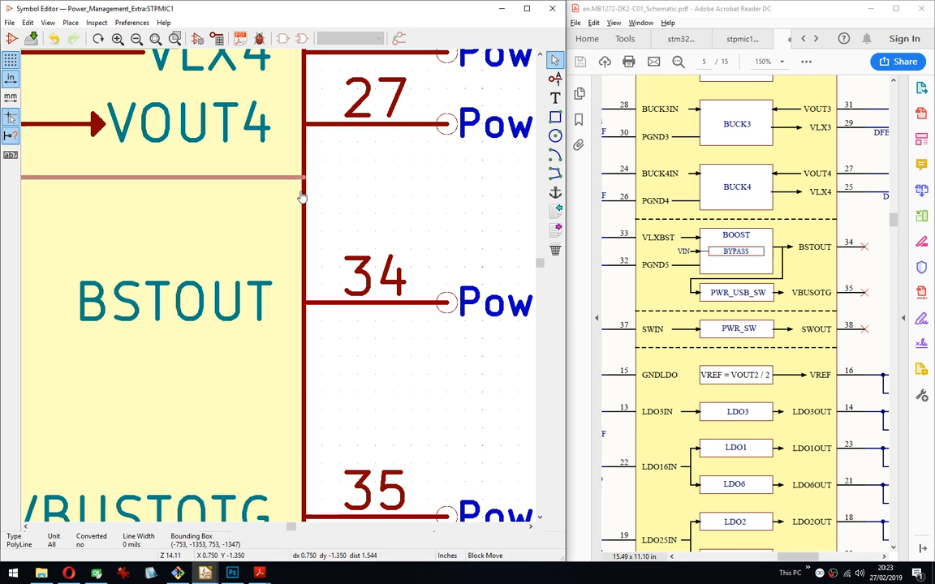
key("Down")
key("Down")
key("Down")
key("Down")
key("Down")
key("Down")
key("Down")
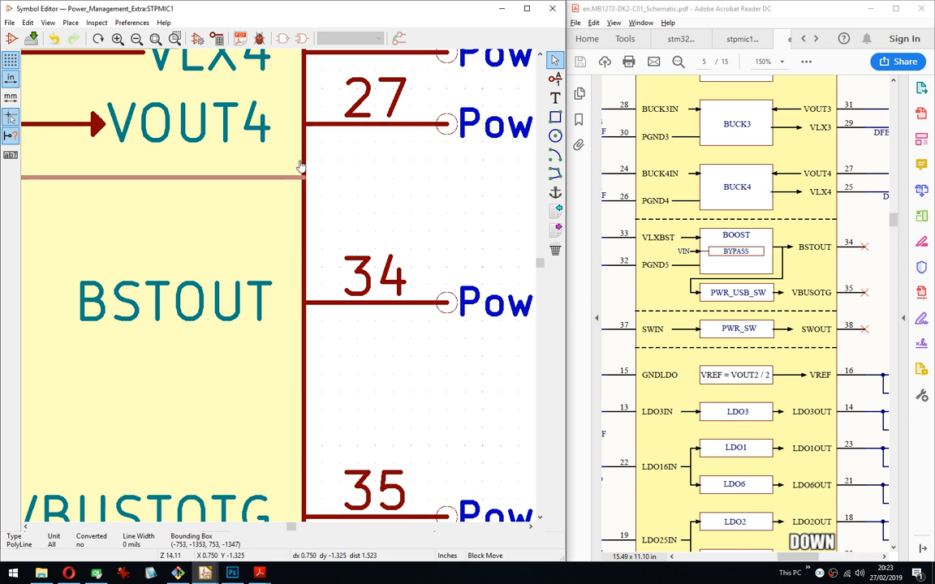
key("Down")
key("Down")
key("Down")
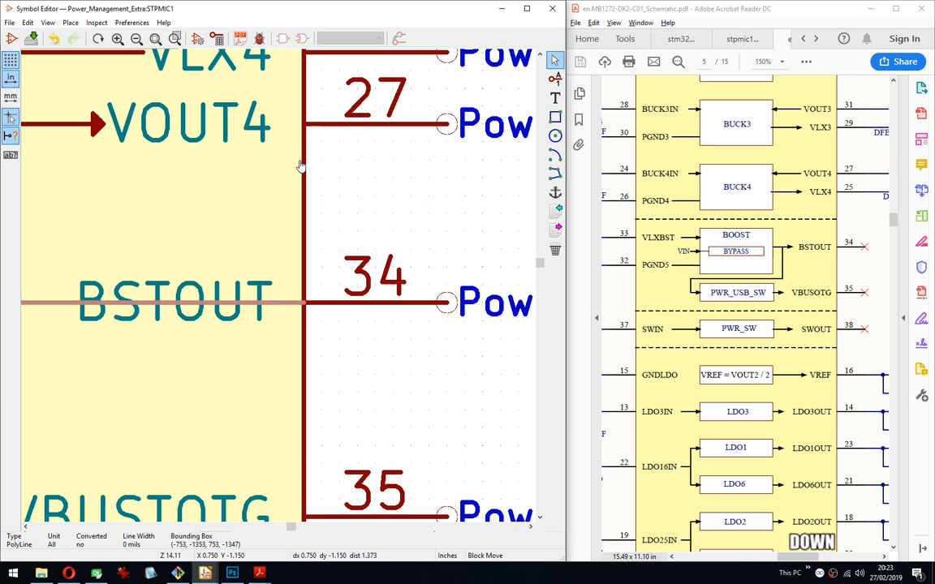
key("Up")
key("Up")
key("Up")
key("Up")
key("Up")
left_click(302, 164)
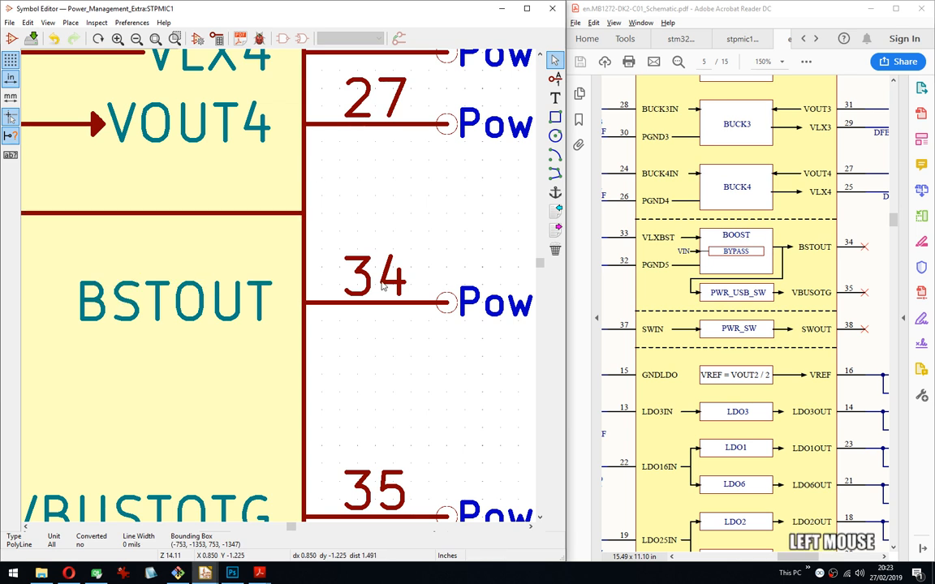
Compare the symbol's BUCK and BOOST areas with the schematic's BOOST, BYPASS and PWR_USB_SW block layout.
scroll(216, 292, "down", 3)
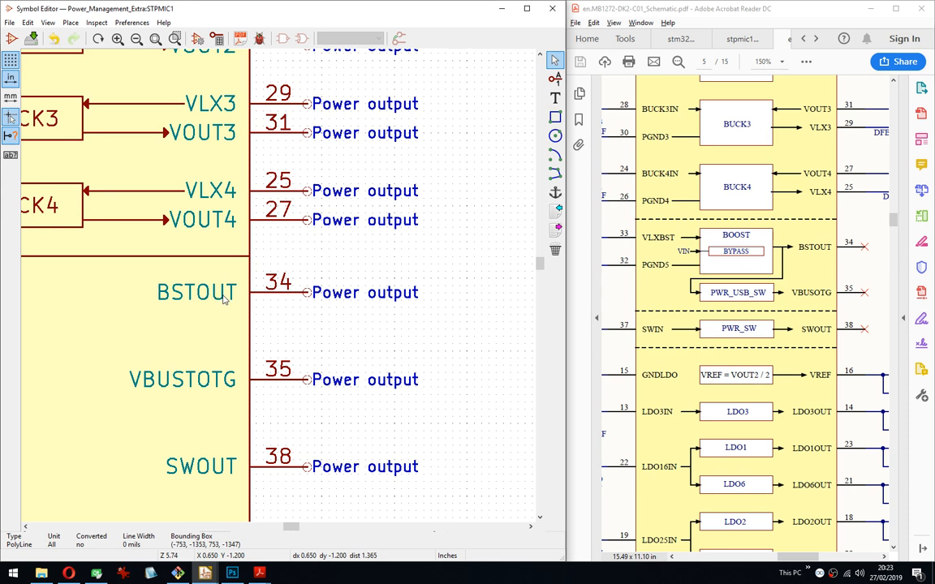
middle_click_drag(42, 302, 300, 313)
scroll(278, 291, "down", 2)
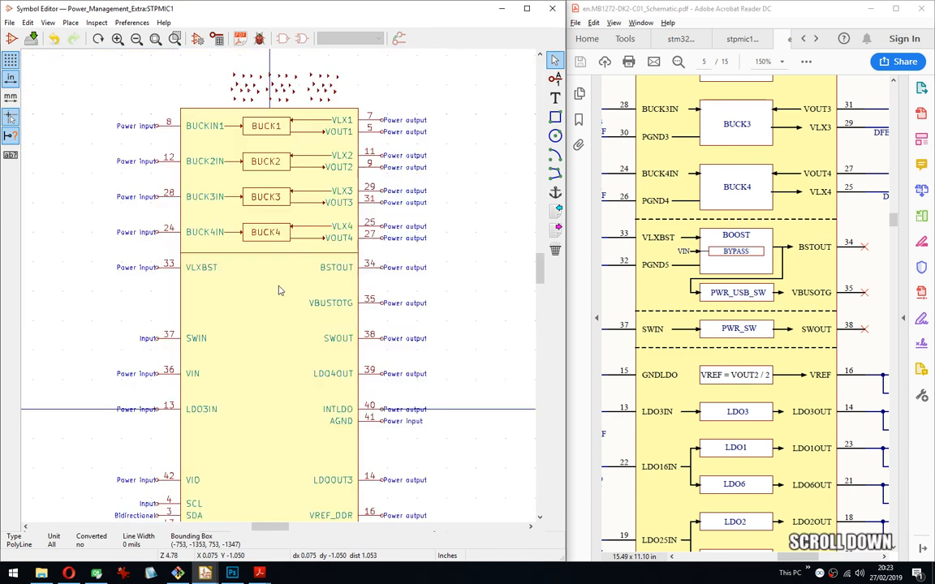
middle_click_drag(262, 222, 253, 230)
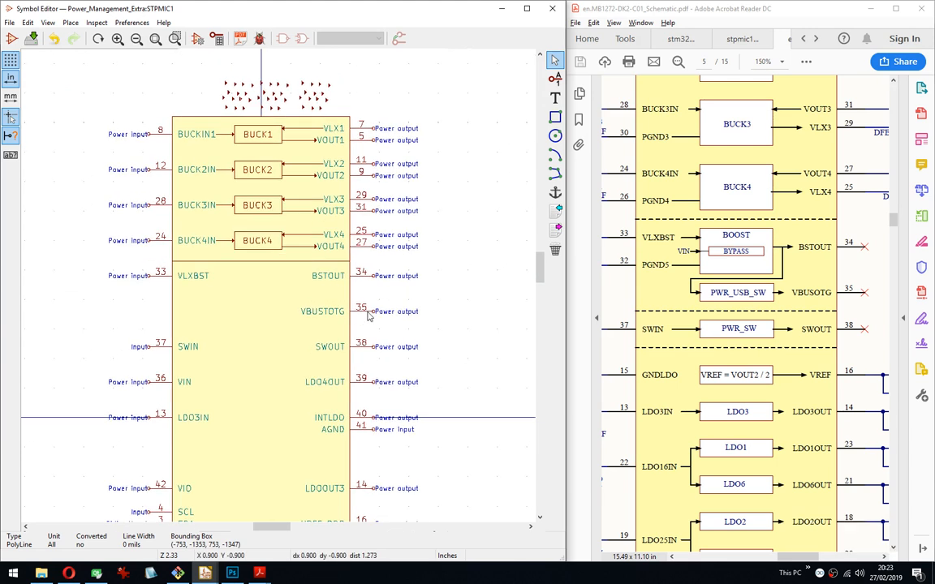
scroll(368, 316, "down", 1)
middle_click_drag(294, 331, 380, 290)
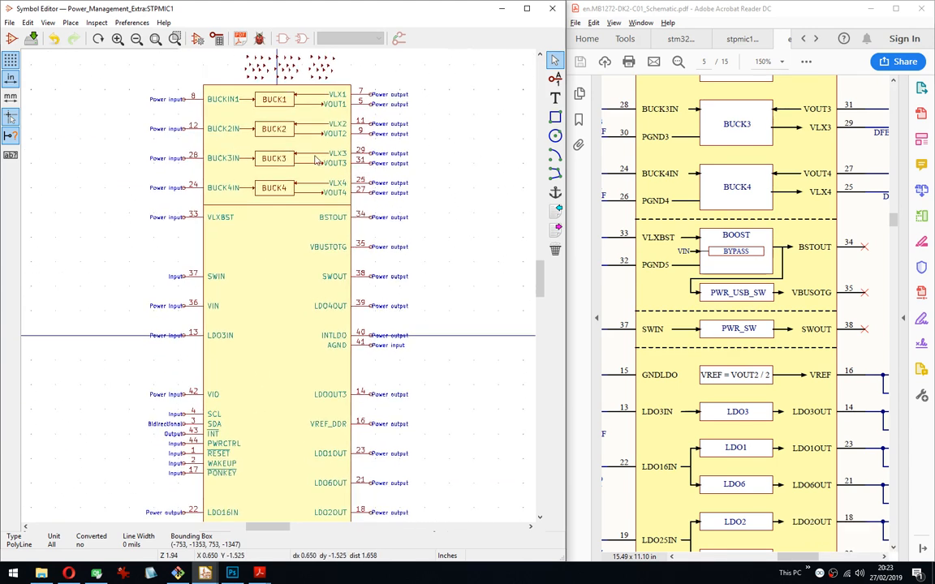
middle_click_drag(306, 240, 315, 257)
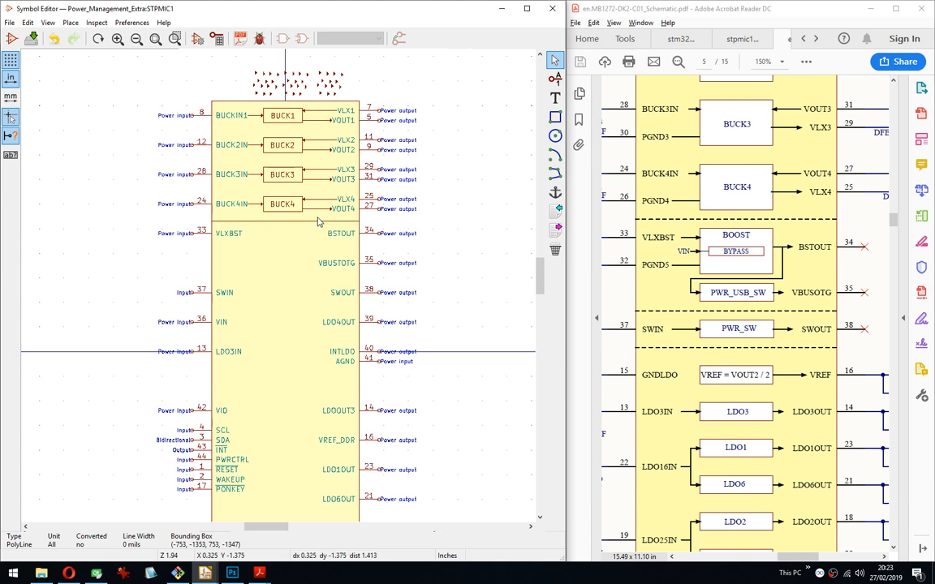
scroll(317, 222, "up", 3)
middle_click_drag(299, 286, 370, 198)
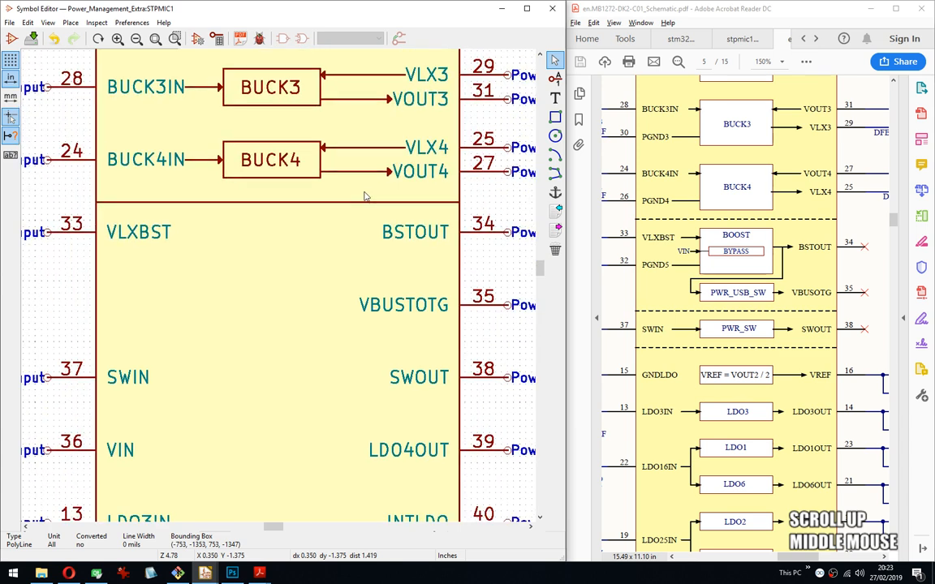
middle_click_drag(409, 129, 405, 272)
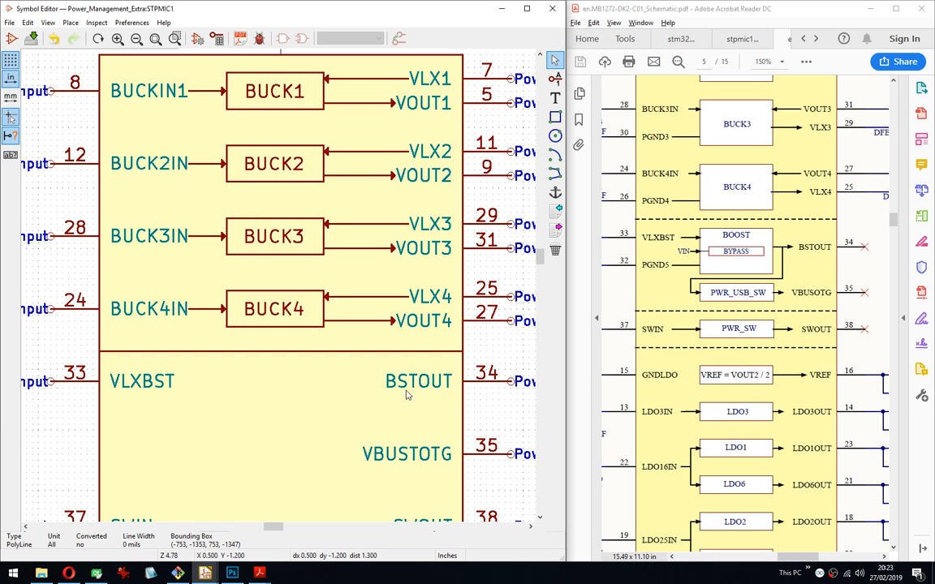
middle_click_drag(406, 277, 374, 139)
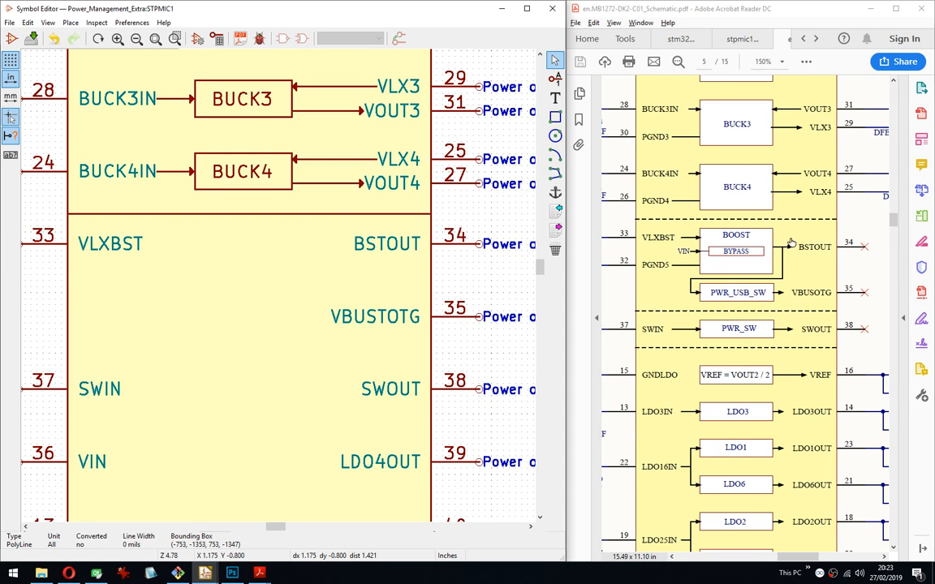
middle_click_drag(390, 312, 373, 283)
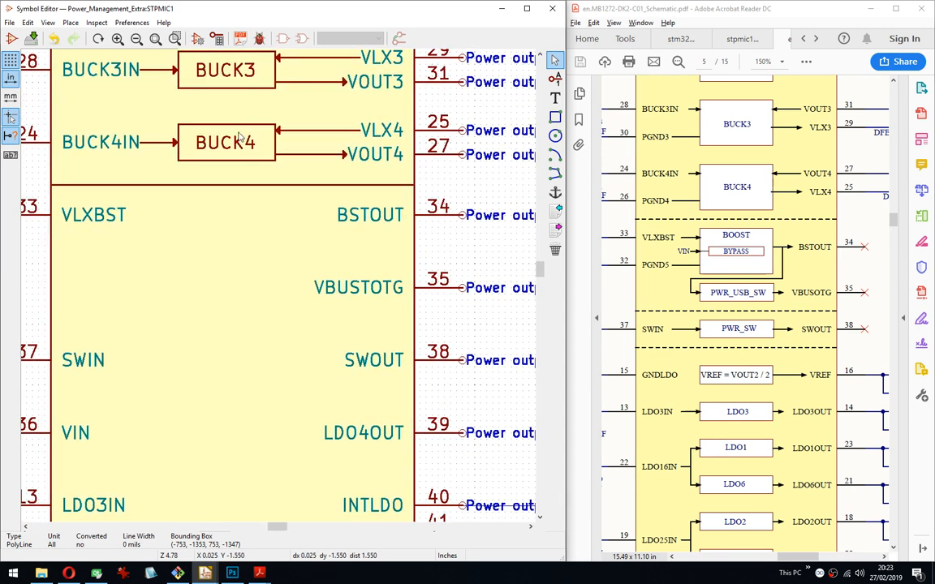
Draw a rectangle about 0.400 by 0.150 inches between VLXBST and BSTOUT, matching the BUCK4 box's width.
left_click(555, 117)
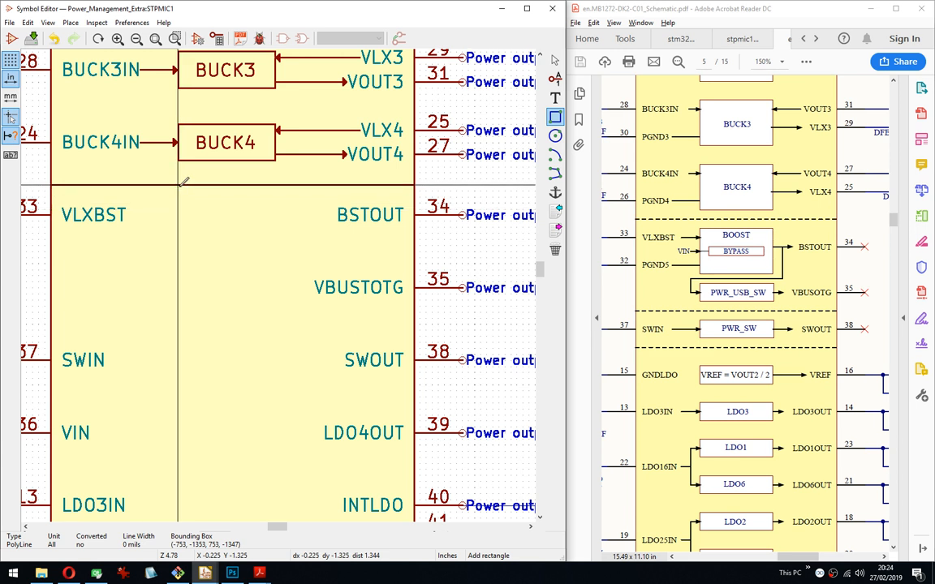
key("Down")
key("Down")
key("Down")
key("Down")
left_click(178, 208)
left_click_drag(217, 238, 277, 239)
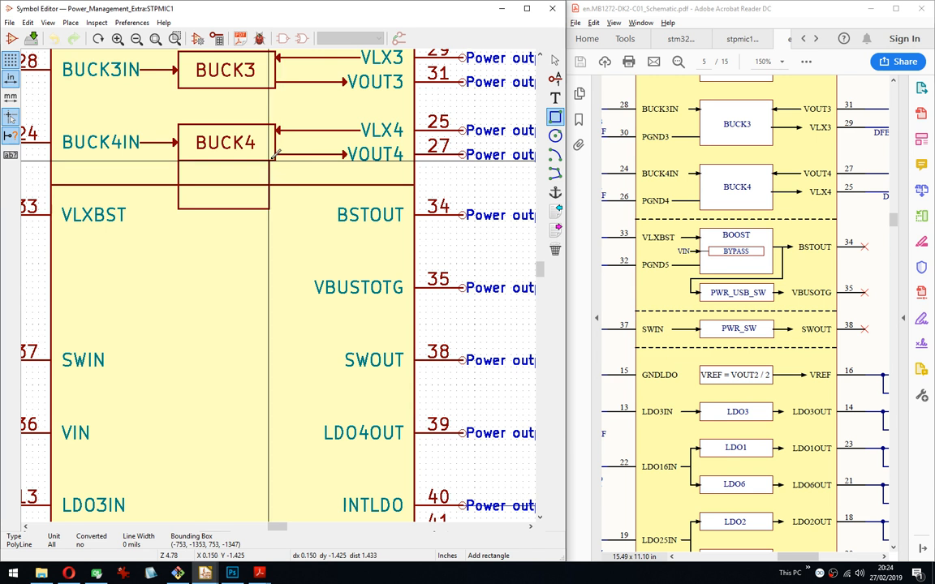
key("Up")
key("Up")
key("Up")
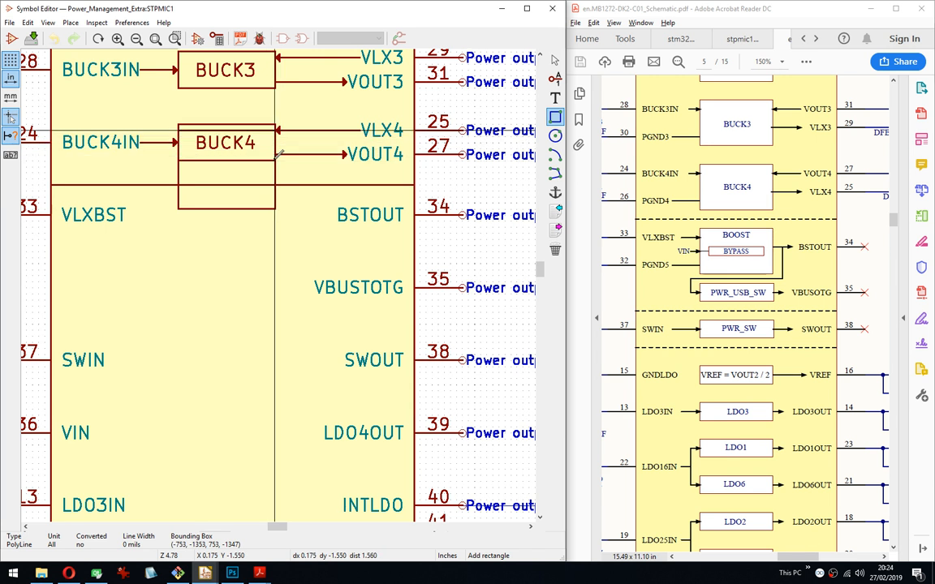
key("Down")
key("Down")
key("Down")
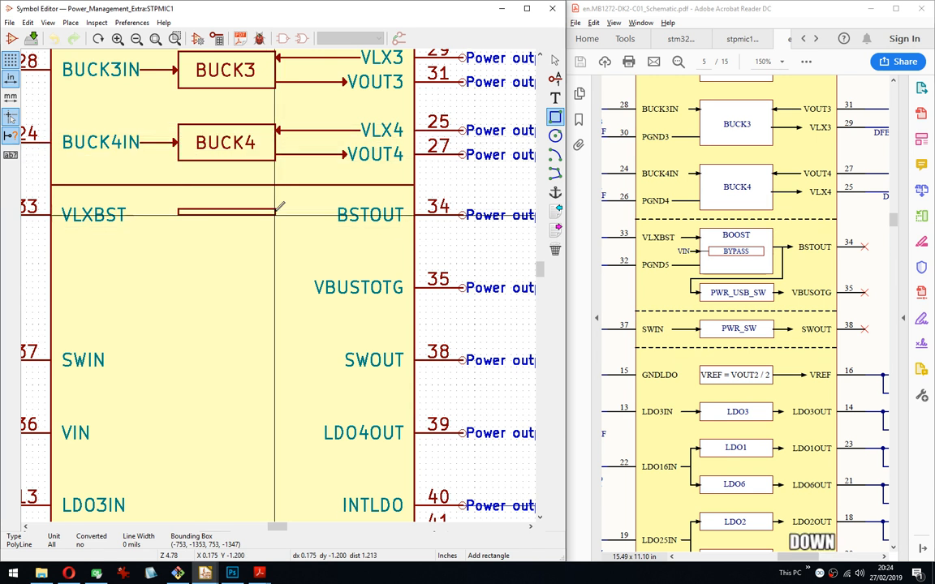
key("Down")
key("Down")
key("Down")
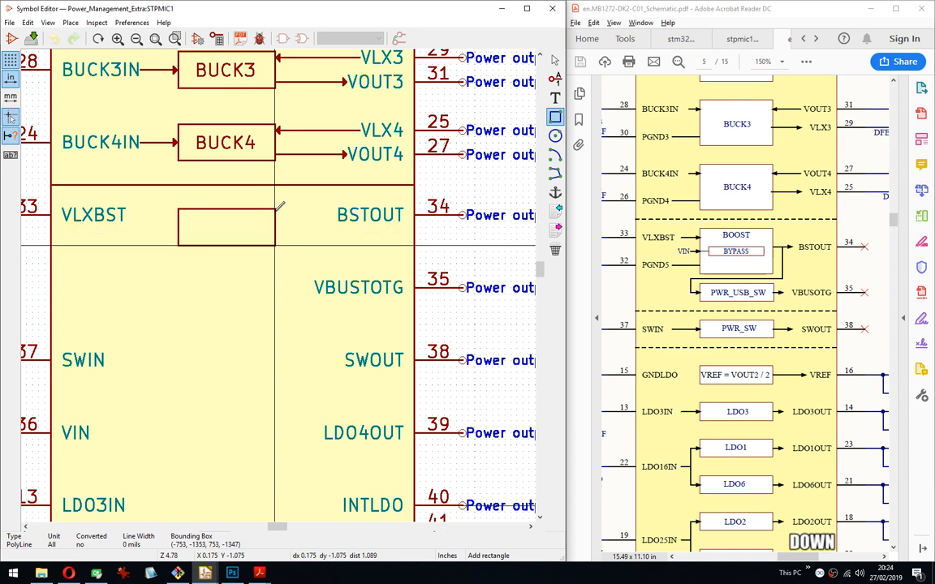
left_click(275, 245)
key("Escape")
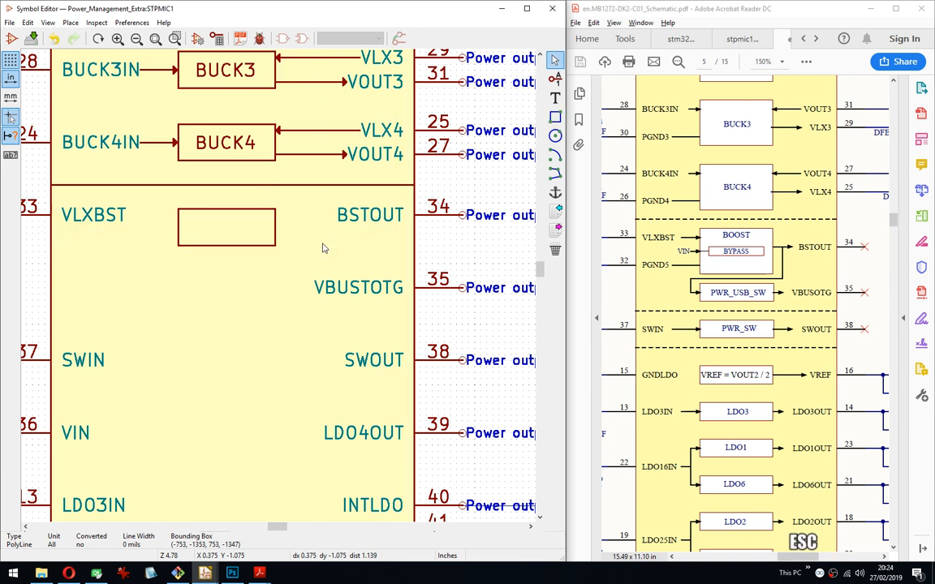
Duplicate the BUCK4 box outline and place the copy below the BOOST rectangle, vertically centred on the VBUSTOTG pin.
left_click_drag(180, 118, 197, 133)
right_click(197, 132)
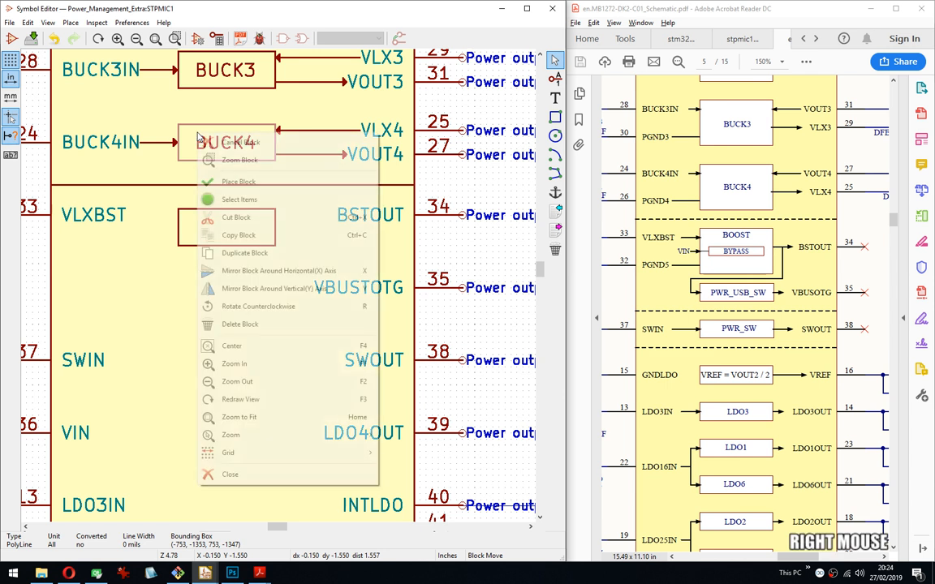
left_click(242, 253)
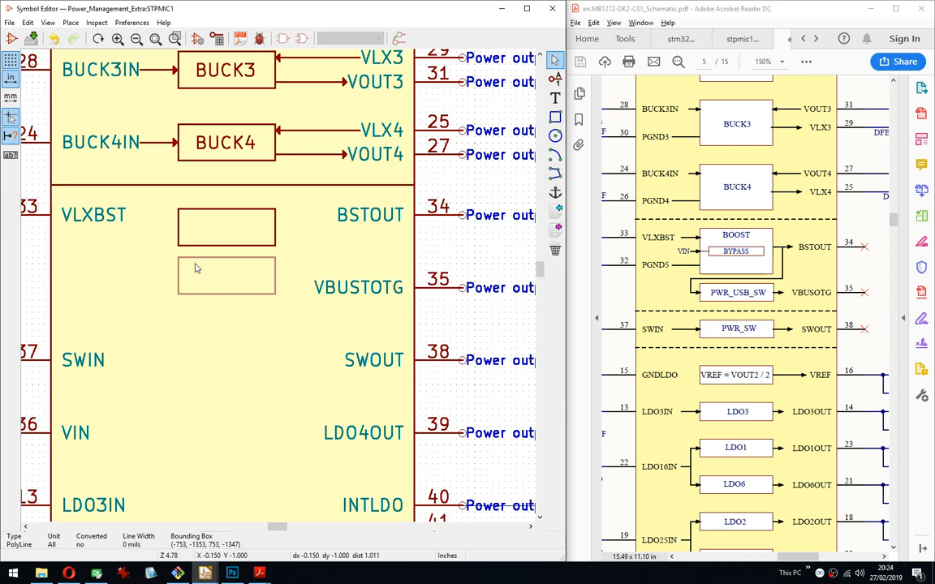
key("Down")
key("Up")
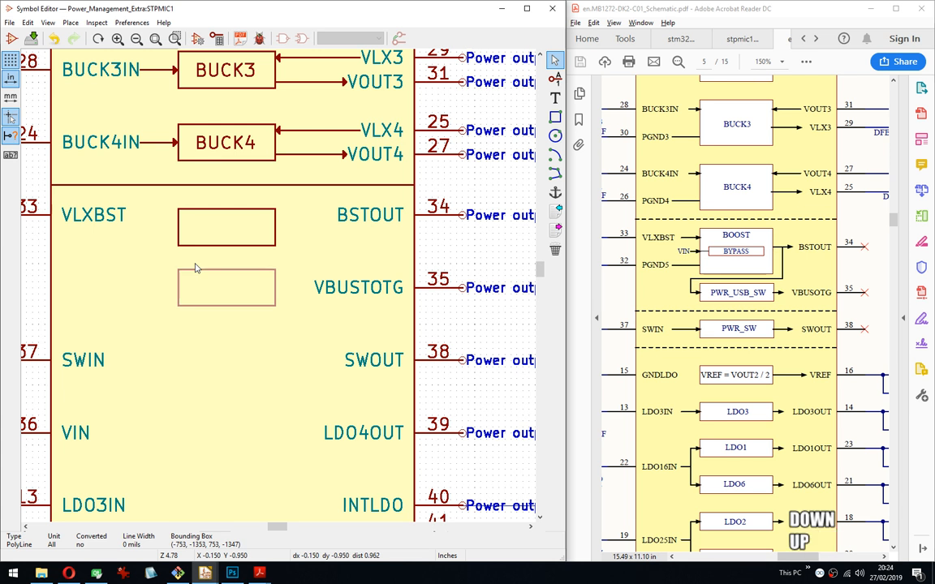
left_click(196, 268)
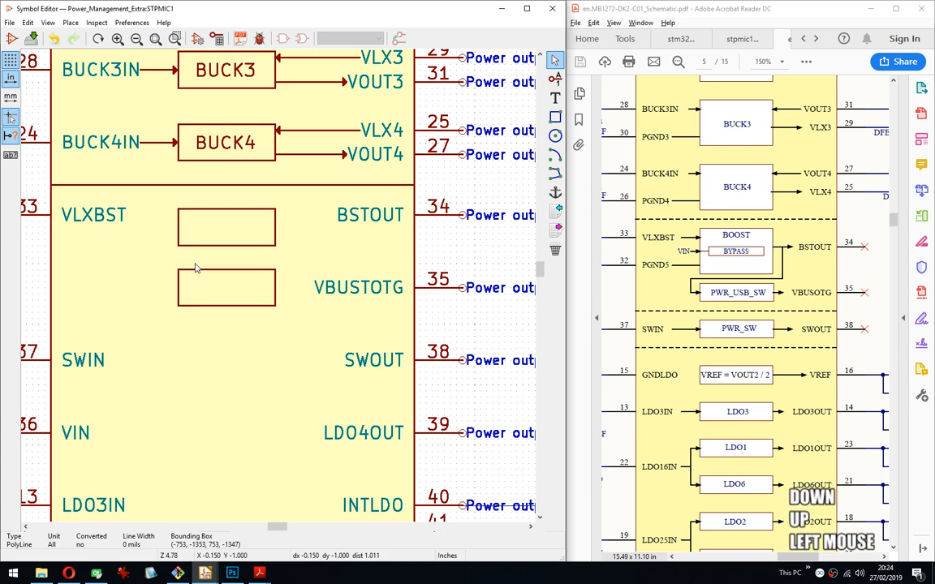
Extend the BOOST rectangle's bottom edge downward to a height of about 0.200 inches, leaving a gap above the VBUSTOTG rectangle.
right_click(239, 248)
left_click_drag(279, 252, 266, 241)
left_click(266, 240)
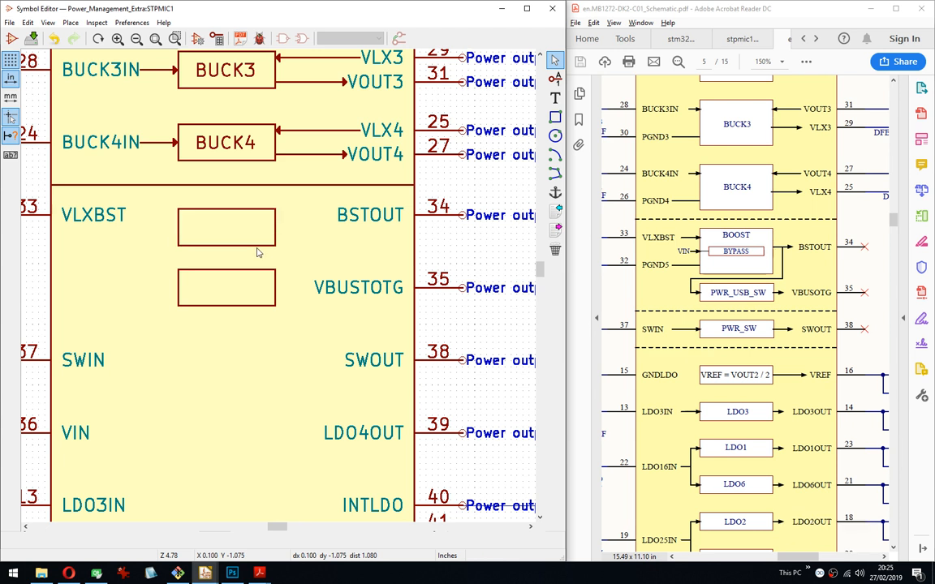
key("g")
left_click(258, 259)
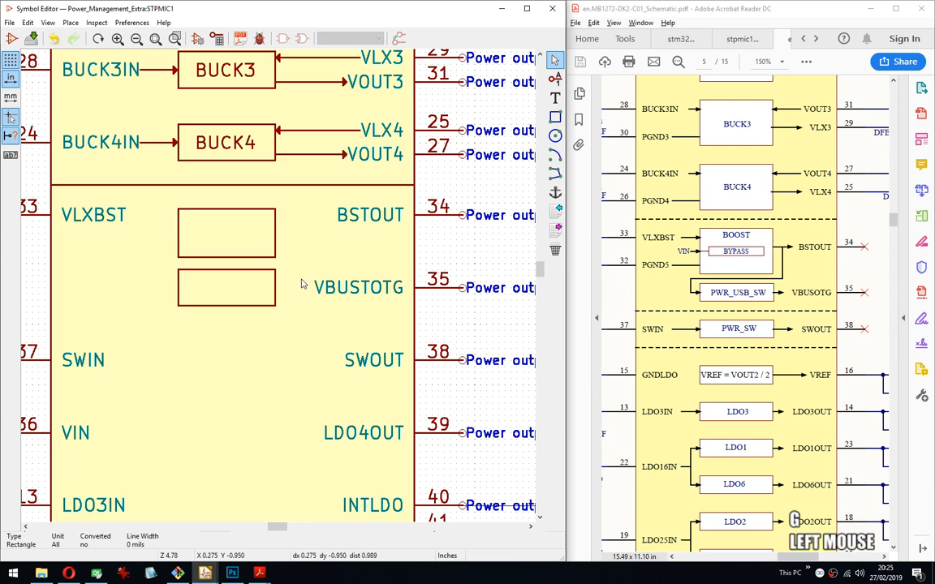
key("g")
left_click(261, 264)
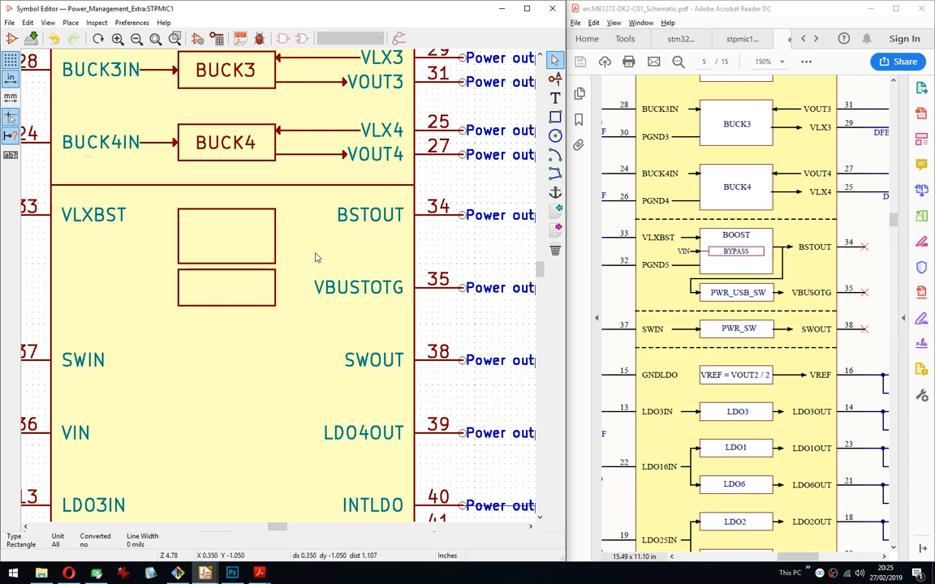
key("g")
left_click(245, 259)
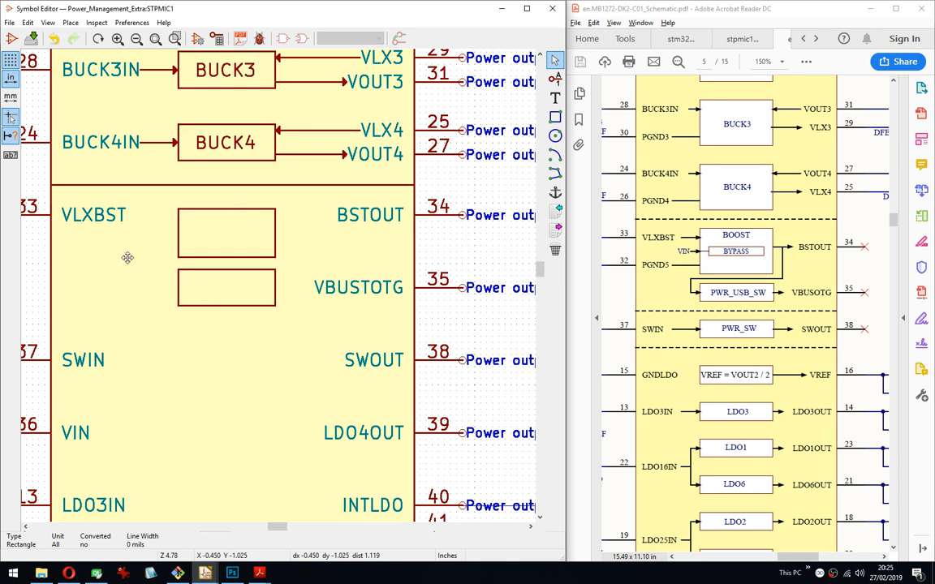
Try raising the BOOST rectangle's top edge towards the divider line, and return the edge to its earlier position.
middle_click_drag(128, 258, 159, 269)
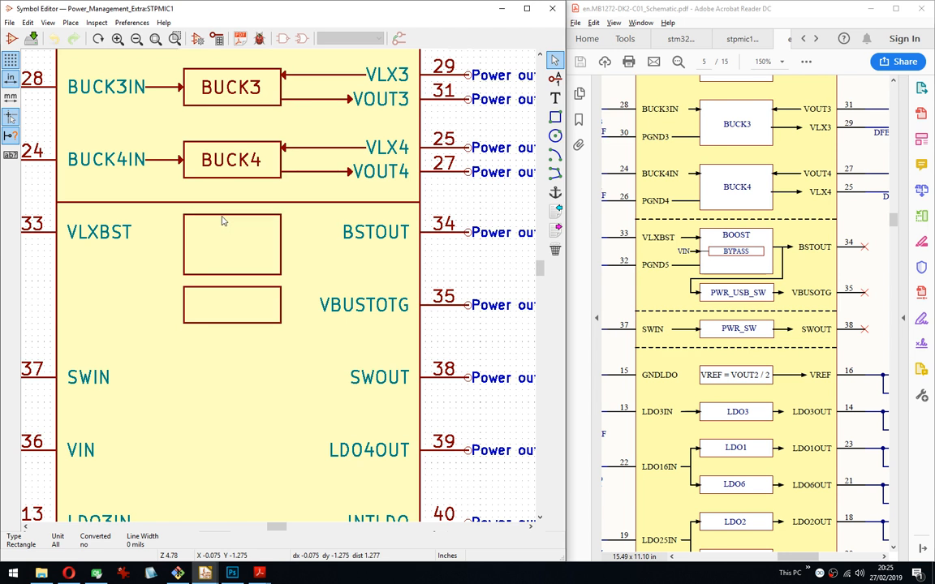
left_click(223, 225)
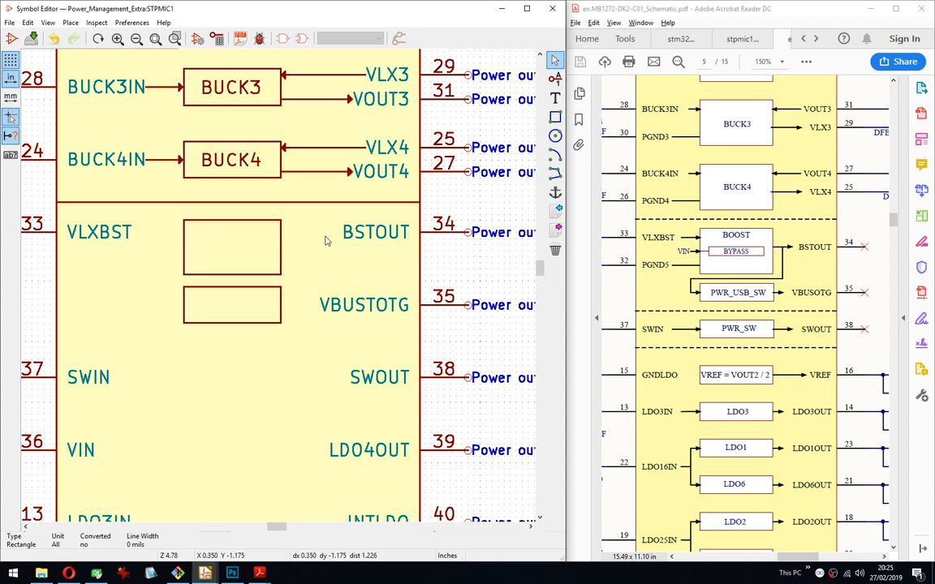
key("ctrl+z")
left_click(268, 231)
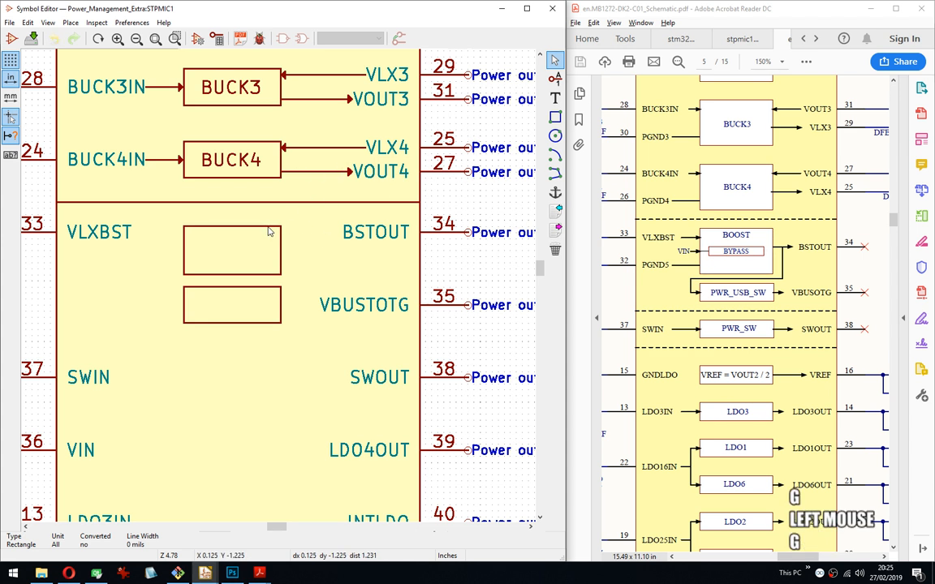
Lower the BOOST rectangle's top edge by 0.025 inches, bringing its height back to about 0.200 inches.
scroll(420, 173, "up", 4)
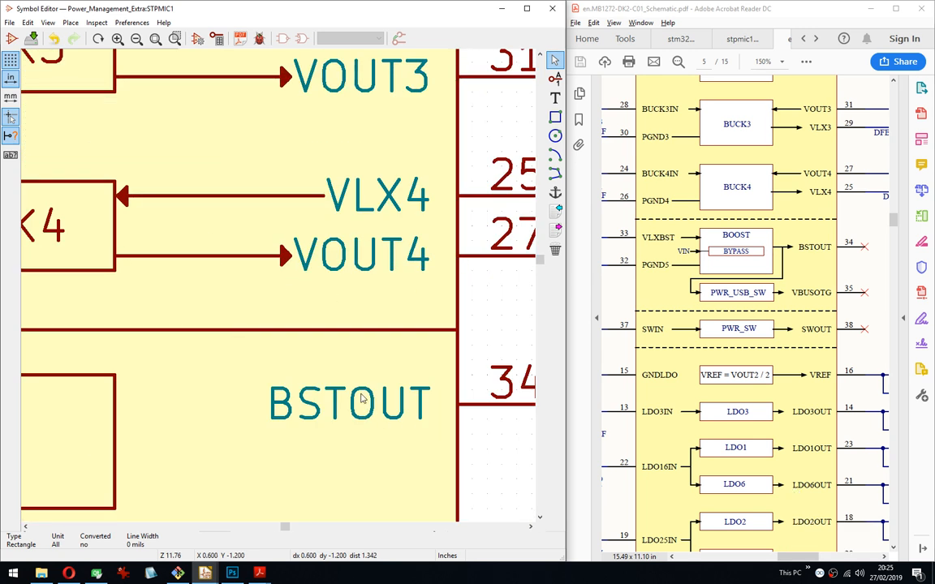
middle_click_drag(458, 260, 463, 359)
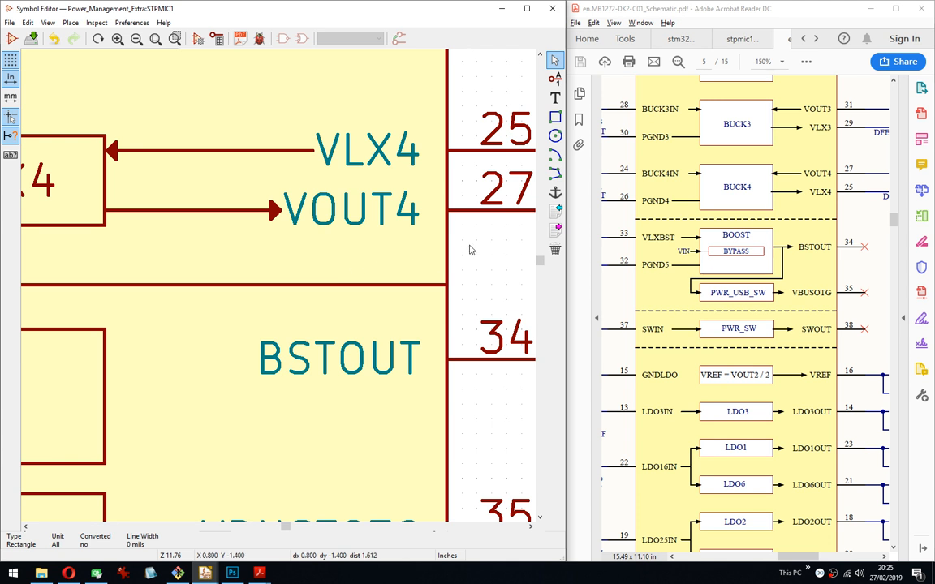
key("g")
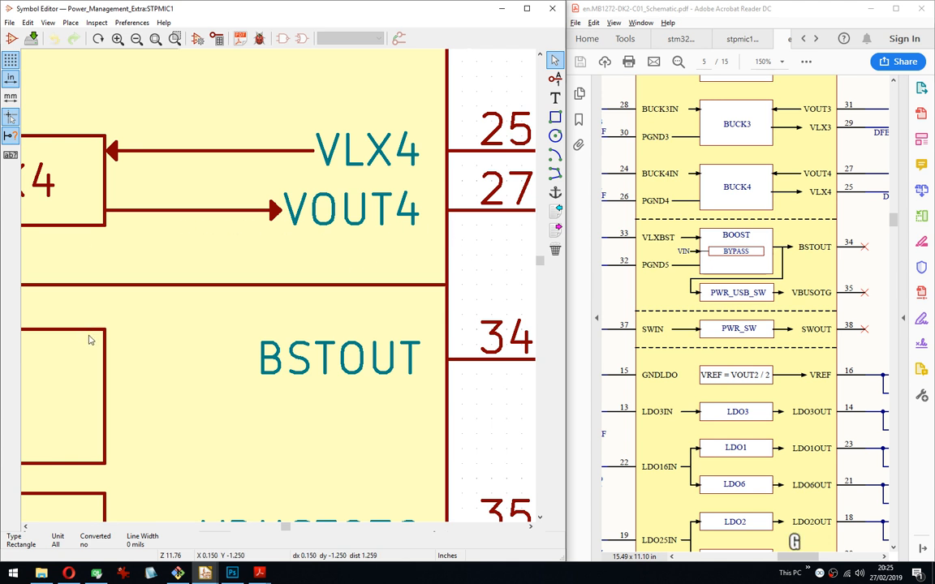
left_click(88, 342)
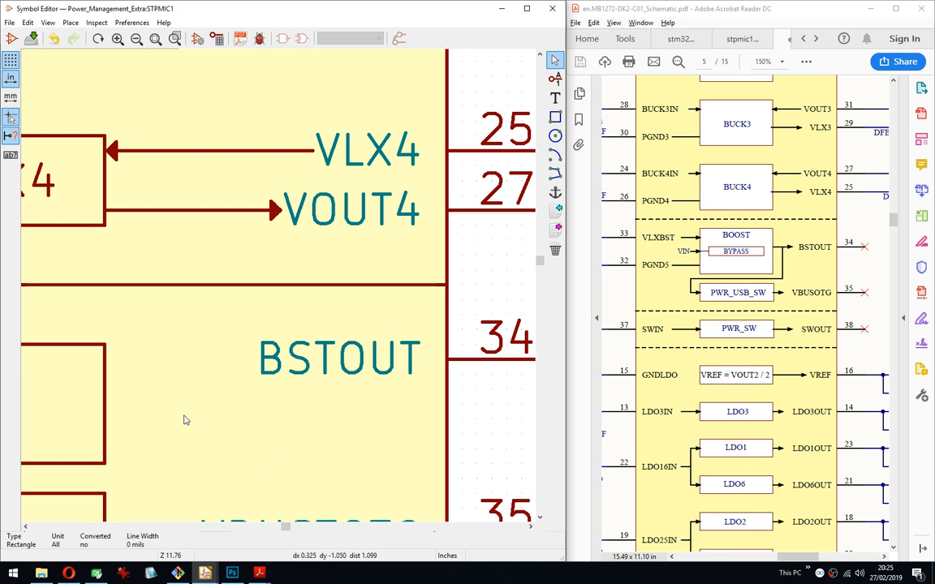
Try raising the bottom edge of the rectangle beside the VBUSTOTG pin by about 0.050 inches.
scroll(278, 290, "down", 3)
scroll(200, 296, "down", 3)
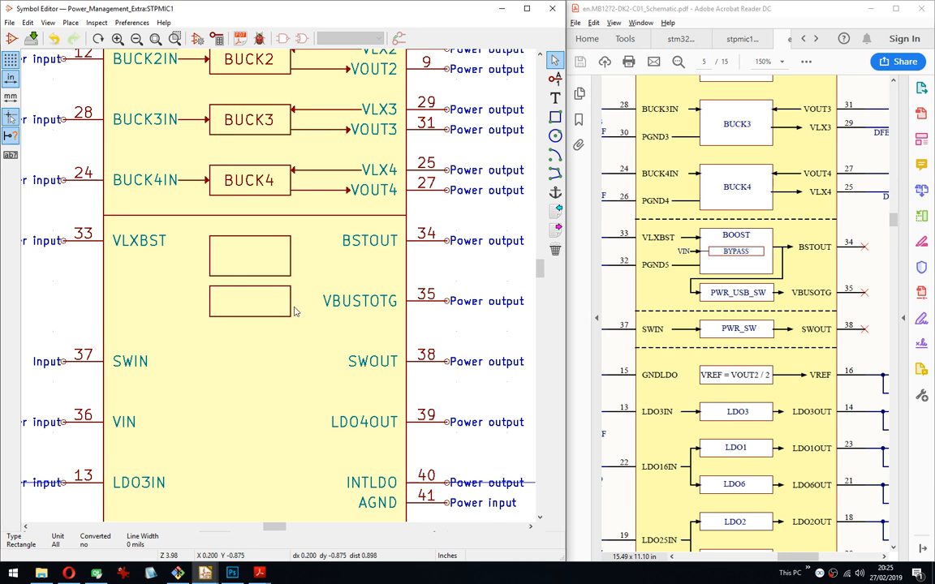
scroll(267, 274, "up", 3)
middle_click_drag(420, 294, 227, 324)
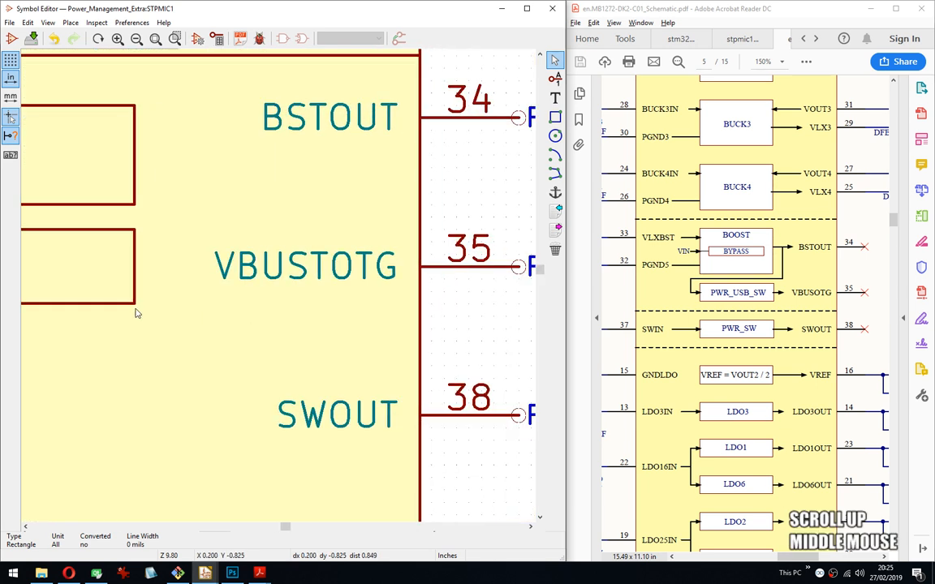
key("g")
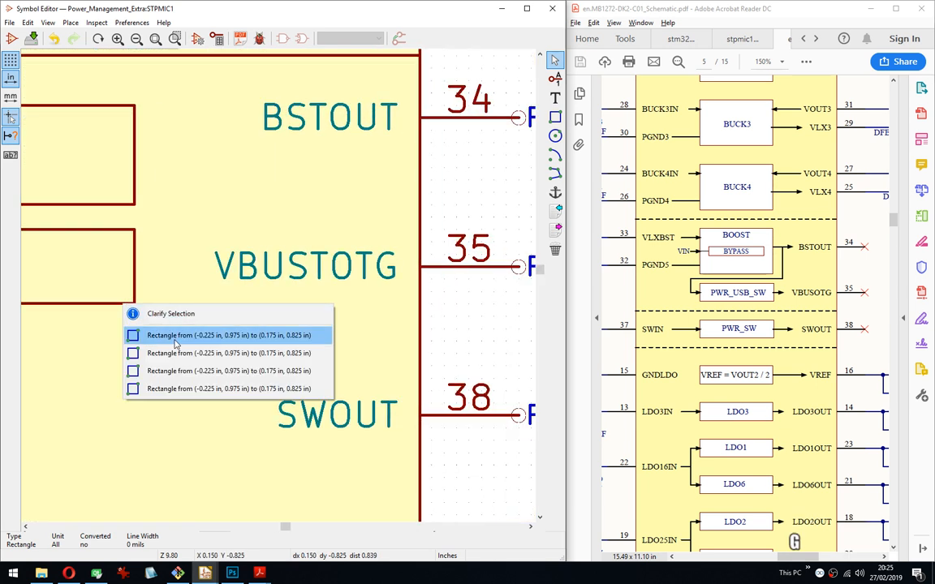
left_click(167, 334)
left_click(117, 283)
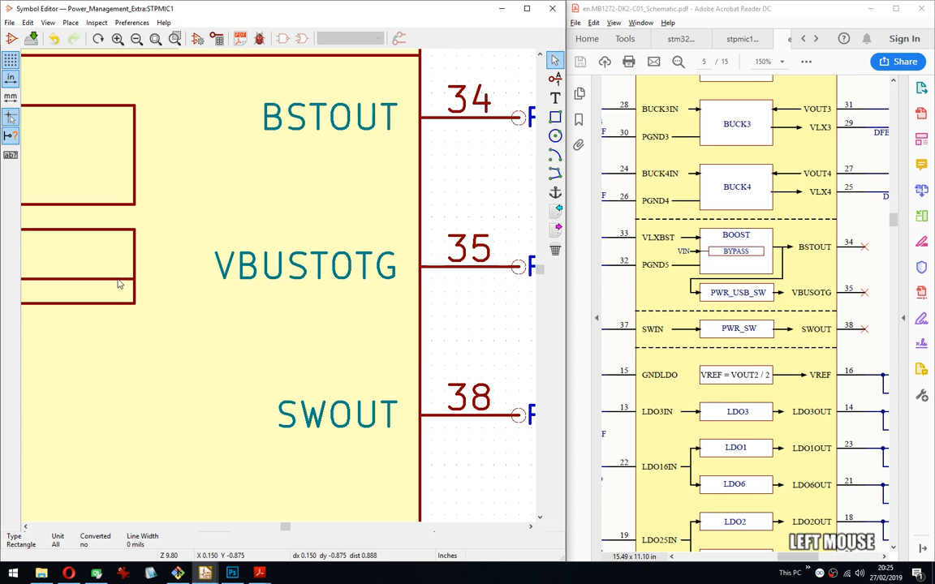
Delete the duplicate rectangles stacked on the BUCK4 box, keeping a single outline around its label.
middle_click_drag(126, 309, 208, 183)
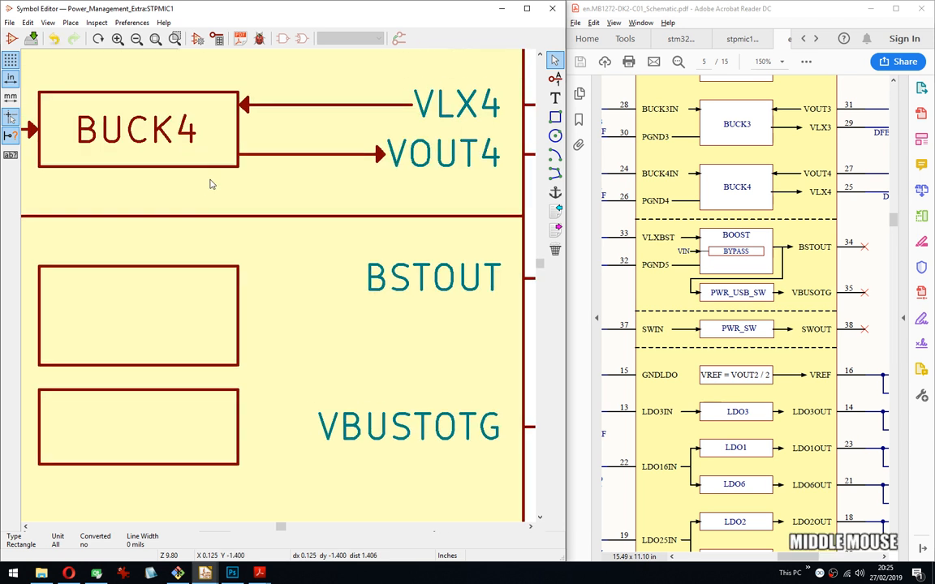
key("Delete")
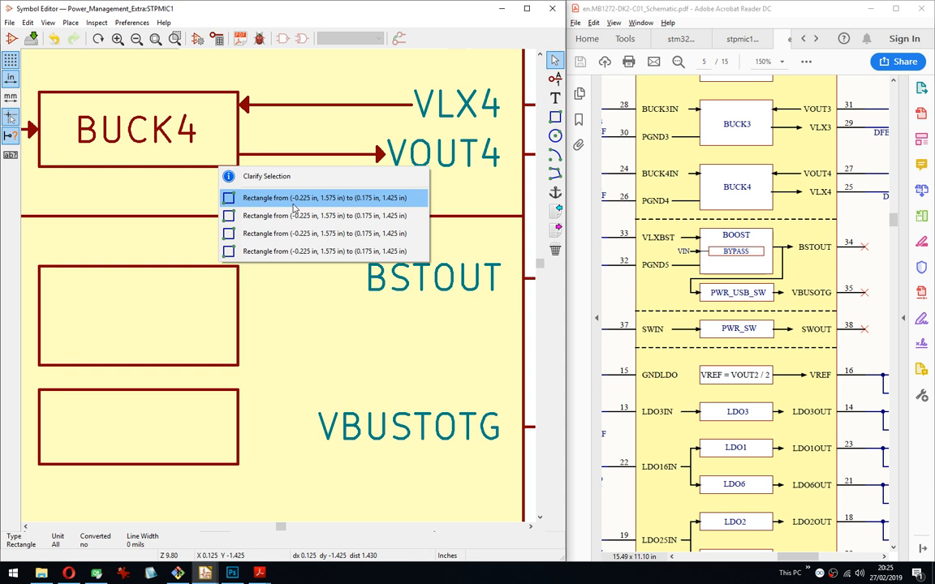
left_click(293, 204)
key("Delete")
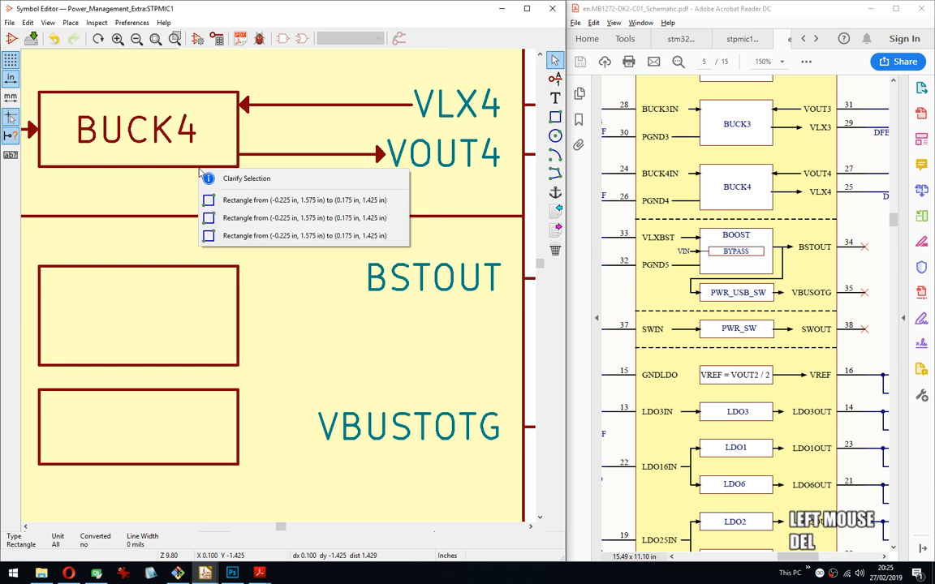
left_click(236, 214)
scroll(201, 168, "down", 1)
scroll(279, 290, "down", 3)
scroll(281, 291, "up", 2)
key("Delete")
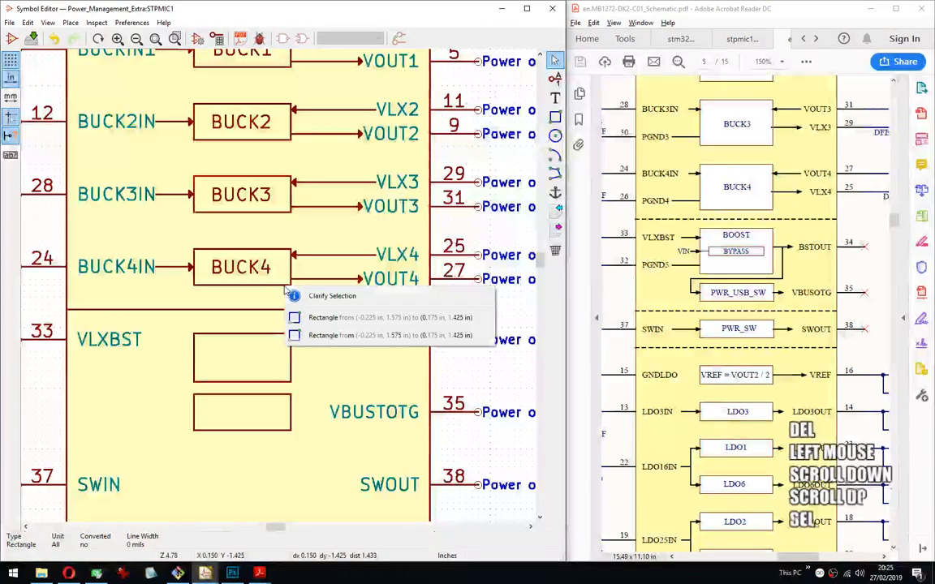
Delete the duplicate rectangles stacked on the BUCK3 and BUCK2 boxes, keep the BUCK1 outline, and save the symbol.
key("Delete")
left_click(296, 237)
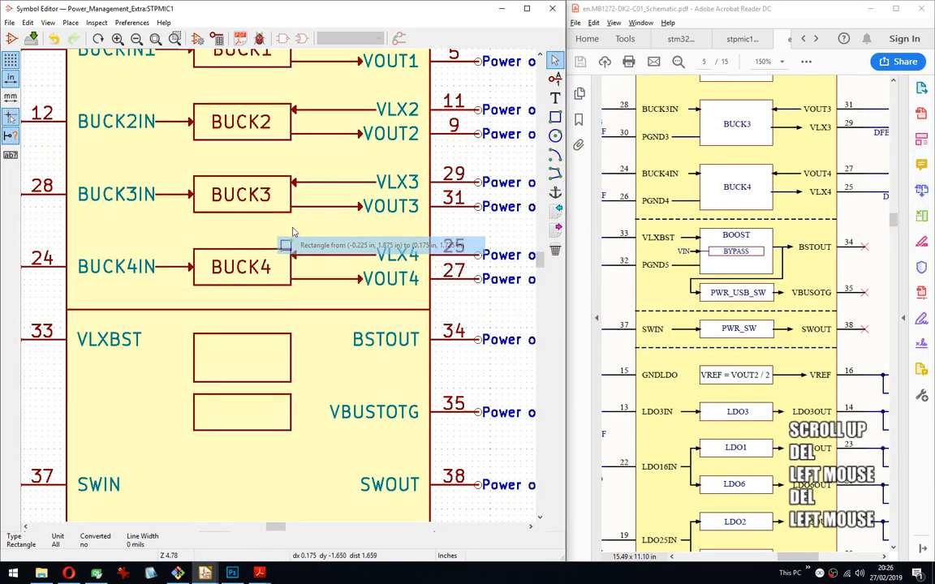
key("Delete")
left_click(288, 220)
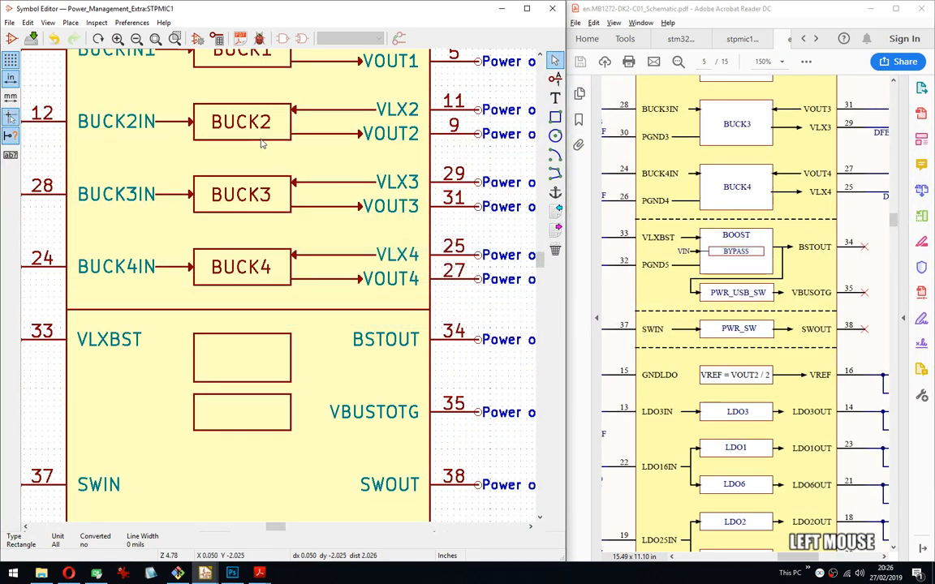
key("Delete")
left_click(286, 168)
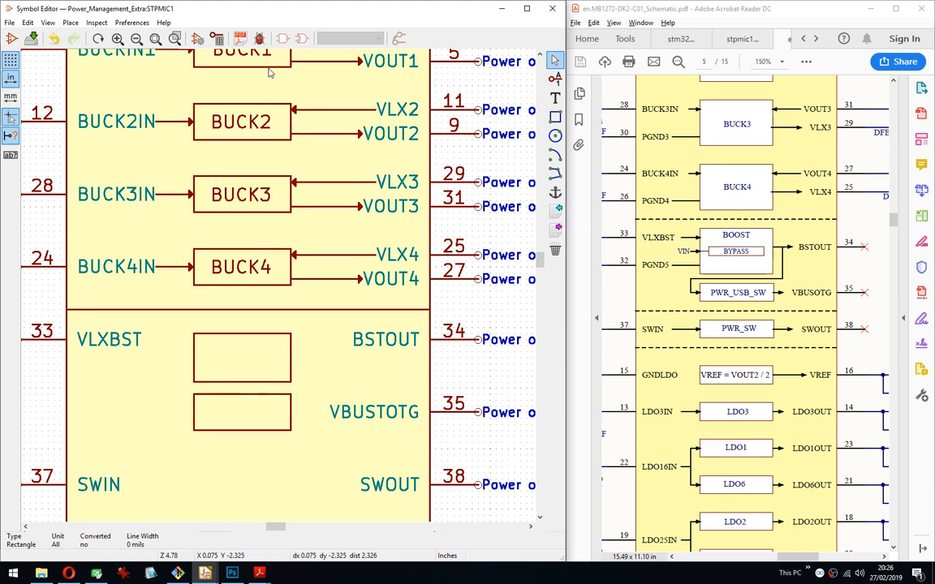
key("Delete")
key("ctrl+z")
key("ctrl+s")
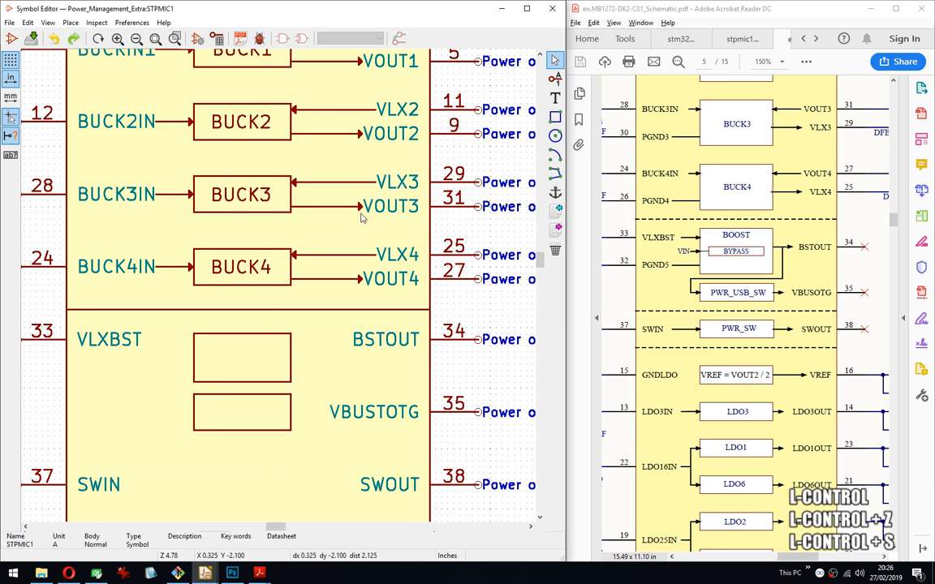
Delete the duplicate rectangles stacked beside the VBUSTOTG pin, keeping one outline there and the BOOST rectangle above it.
middle_click_drag(326, 257, 308, 349)
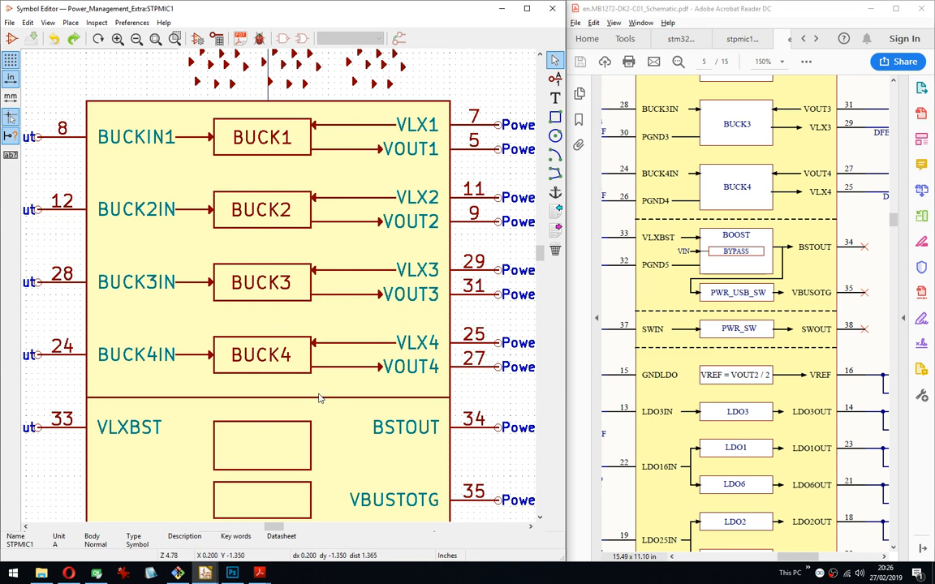
middle_click_drag(350, 417, 328, 317)
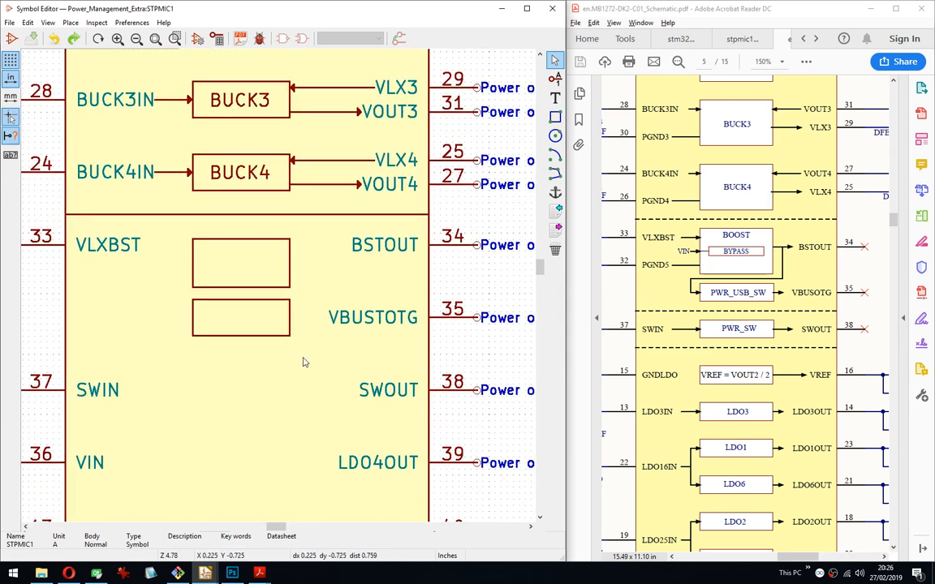
scroll(305, 363, "up", 3)
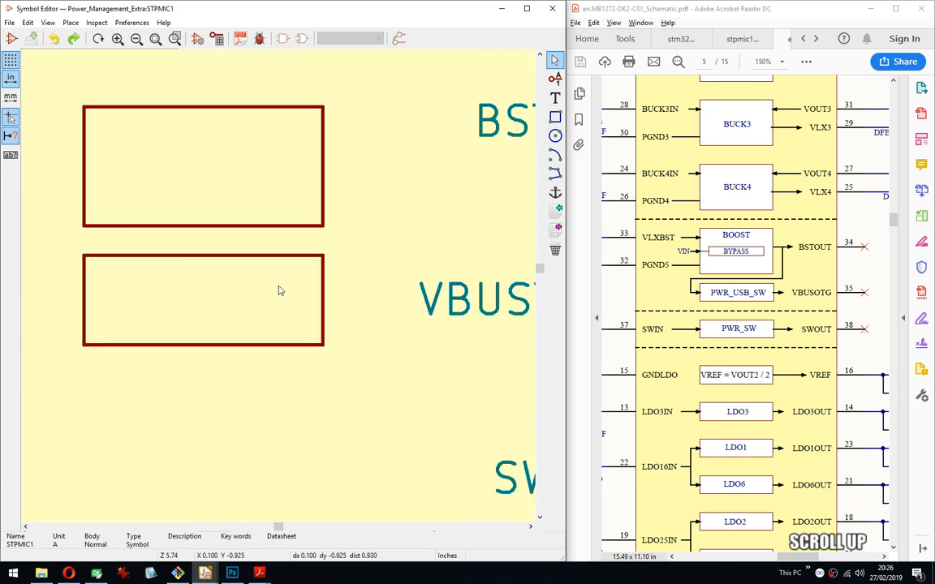
middle_click_drag(397, 304, 235, 256)
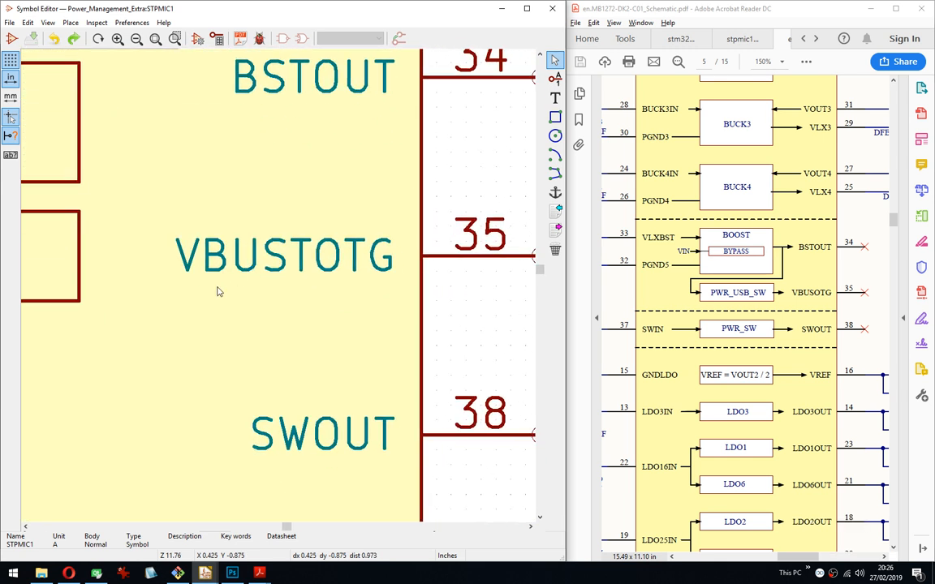
left_click(68, 305)
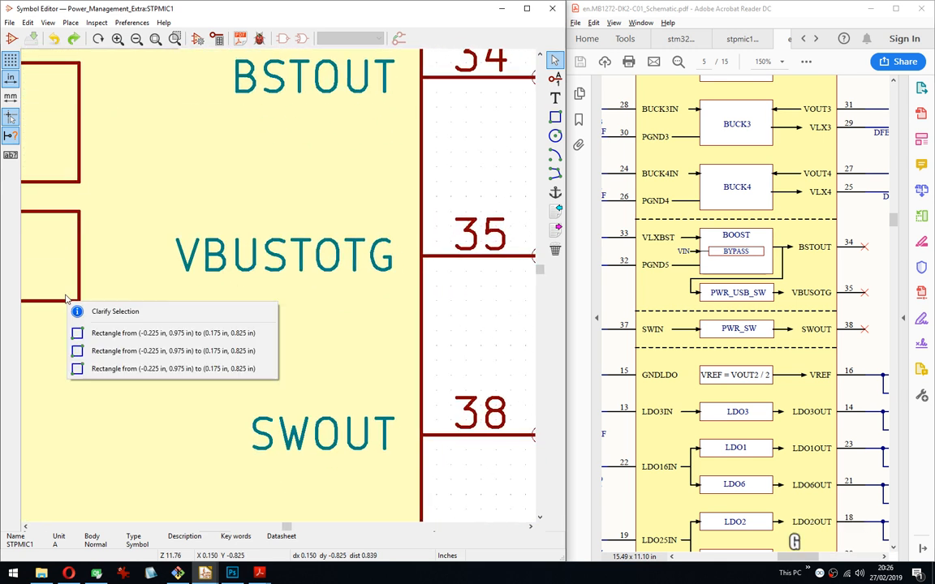
key("Escape")
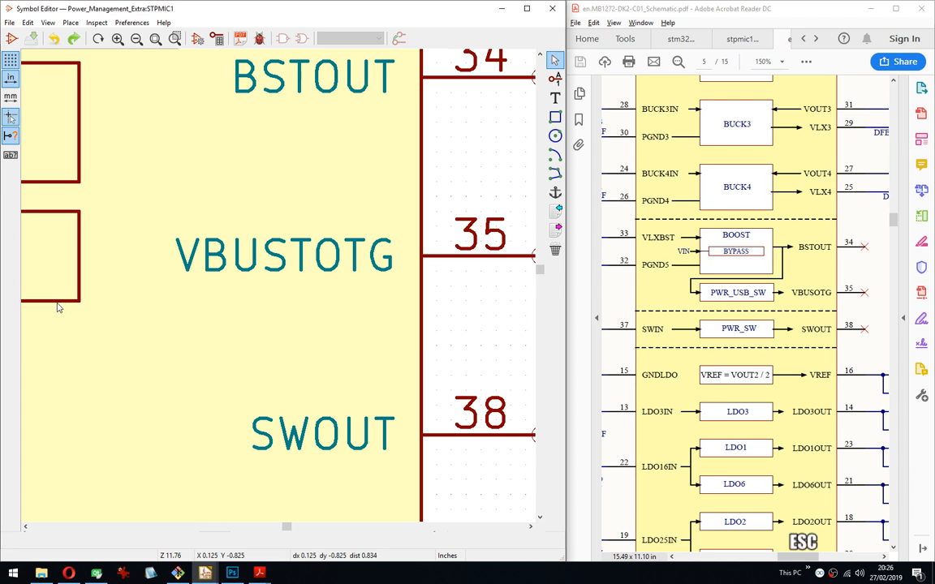
key("Delete")
left_click(106, 330)
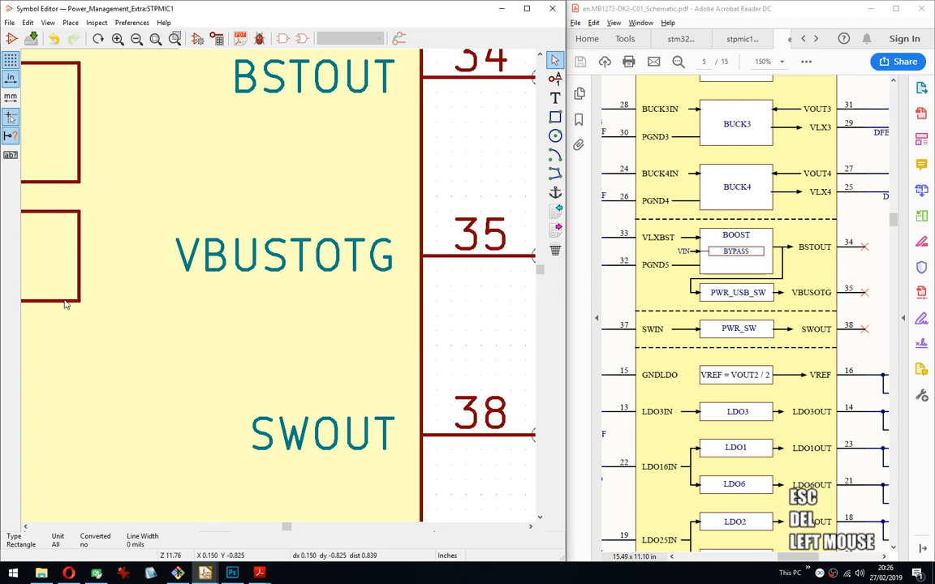
key("Delete")
left_click(118, 348)
key("Delete")
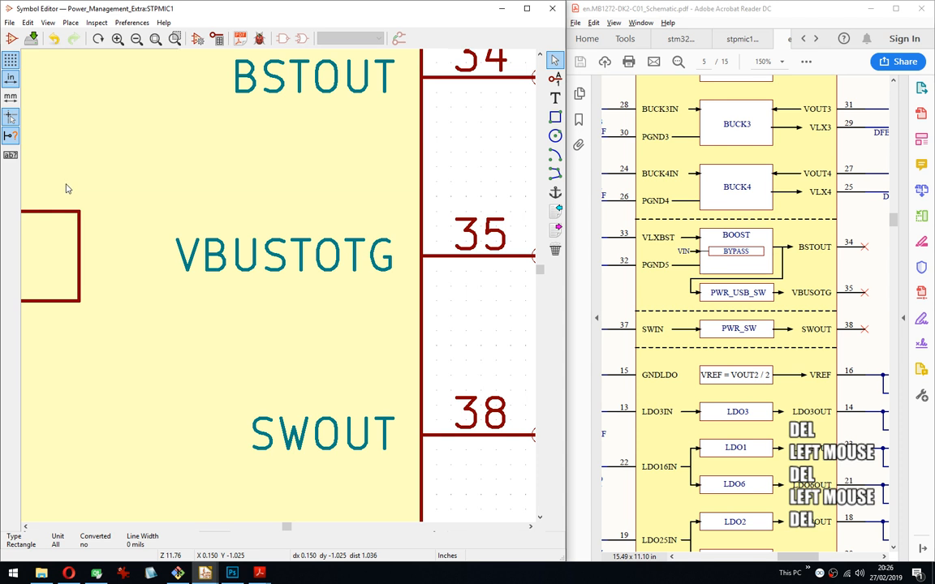
key("ctrl+z")
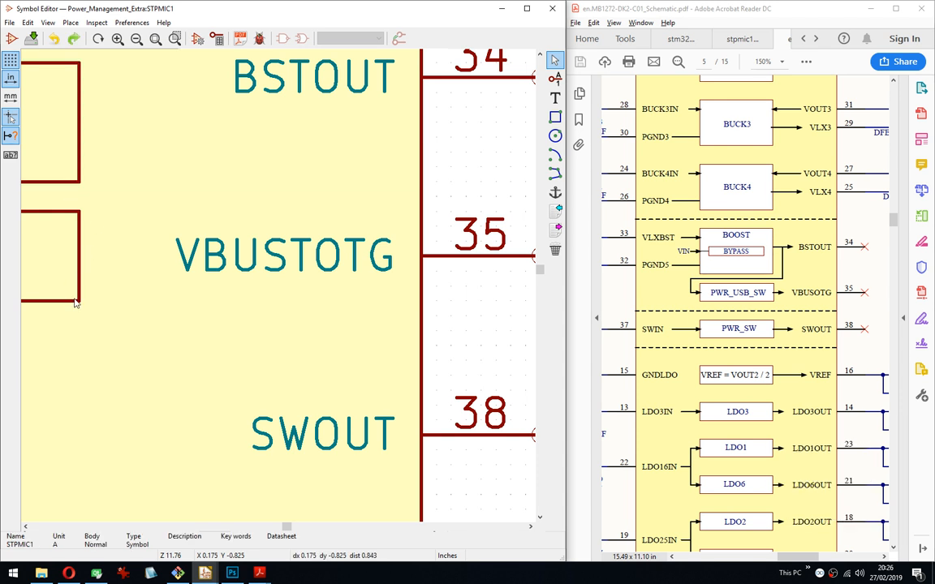
Raise both horizontal edges of the VBUSTOTG rectangle by about 0.025 inches and shorten the BOOST rectangle from below to about 0.175 inches high.
left_click_drag(76, 302, 80, 290)
middle_click_drag(178, 338, 309, 378)
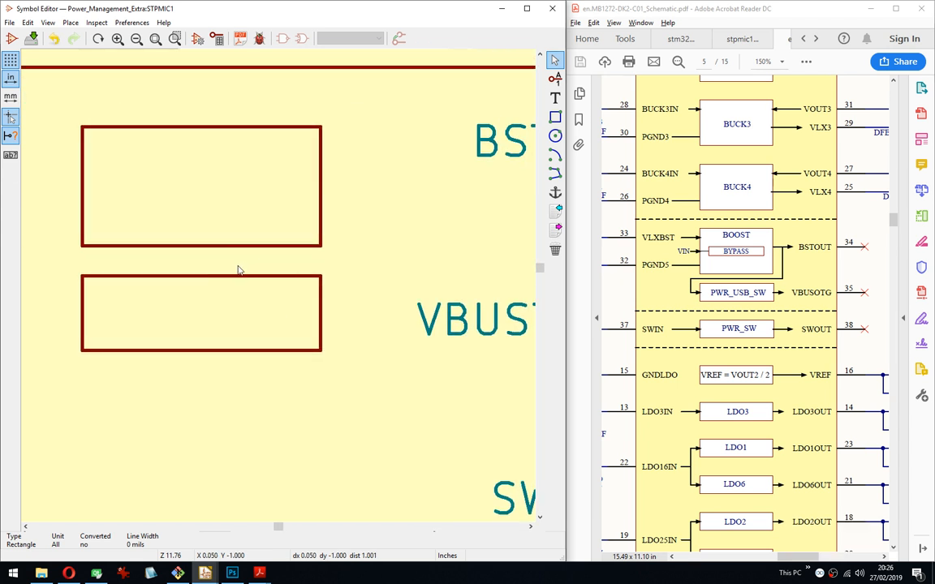
left_click_drag(218, 251, 219, 242)
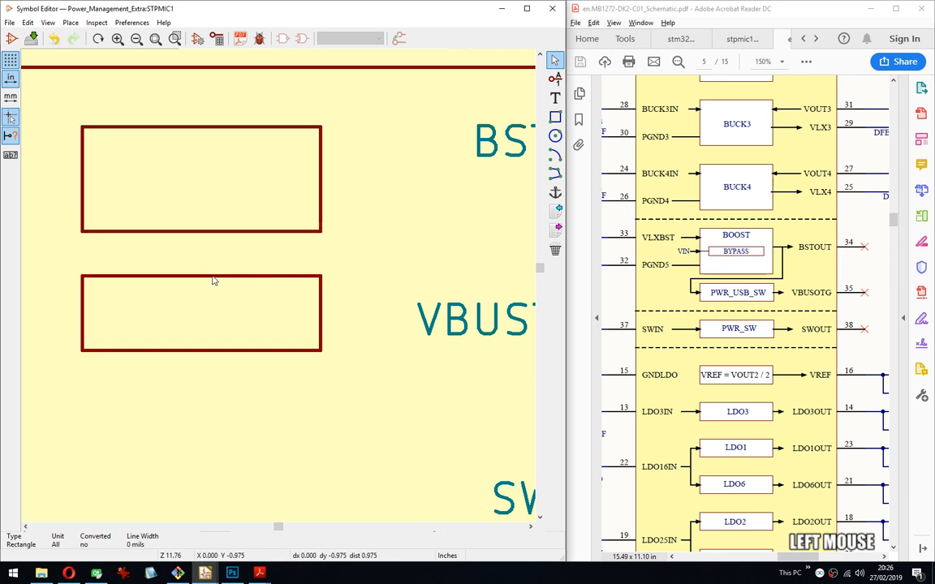
key("g")
left_click(216, 268)
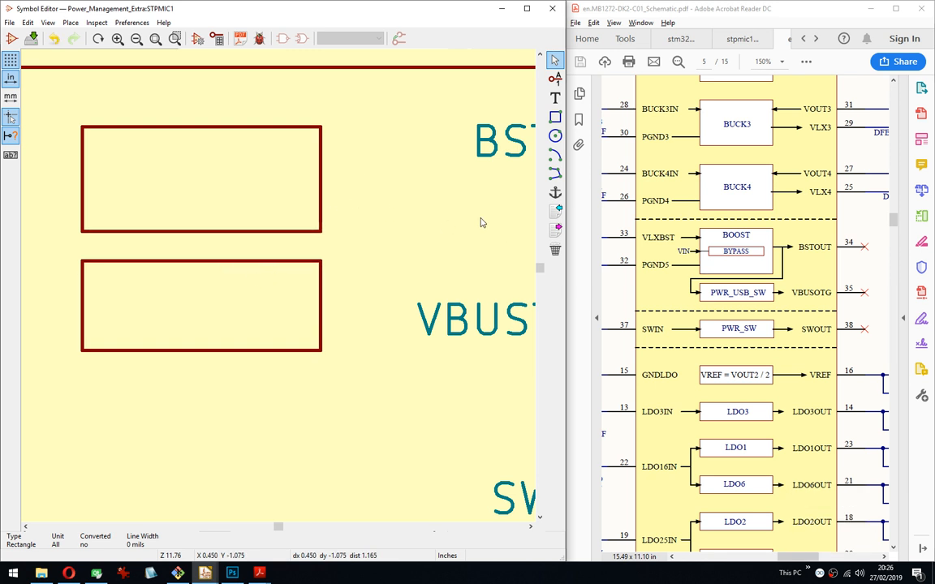
Try moving the BOOST rectangle onto the BUCK4 box and raising its bottom edge to match that box's height.
middle_click_drag(481, 222, 438, 377)
scroll(199, 306, "down", 3)
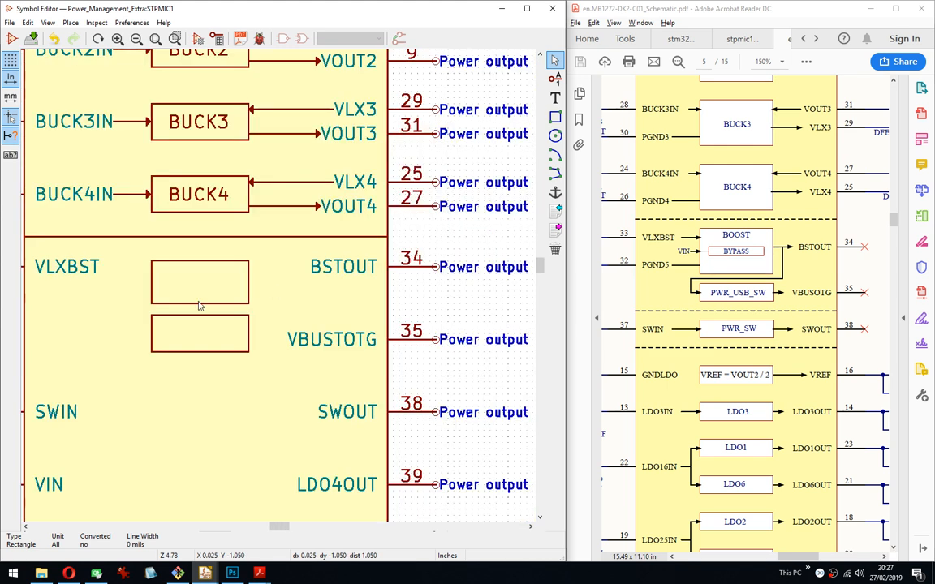
middle_click_drag(198, 306, 288, 280)
scroll(279, 291, "up", 3)
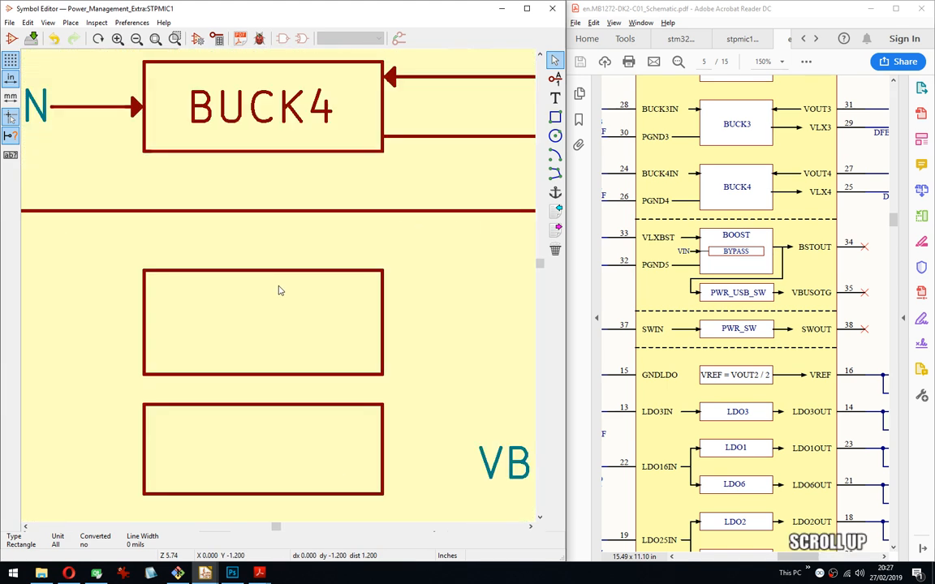
scroll(279, 290, "down", 2)
scroll(278, 288, "up", 1)
middle_click_drag(277, 288, 298, 380)
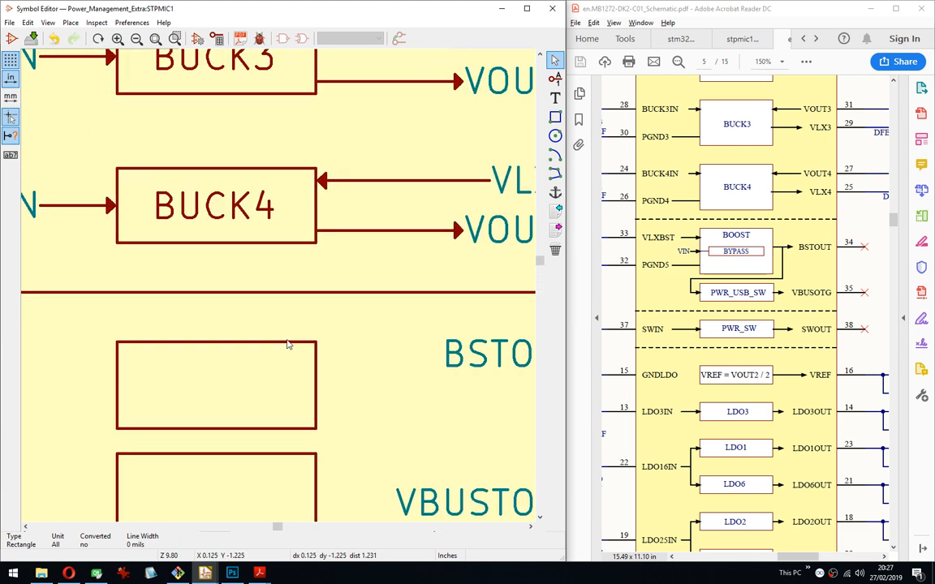
left_click_drag(262, 348, 266, 178)
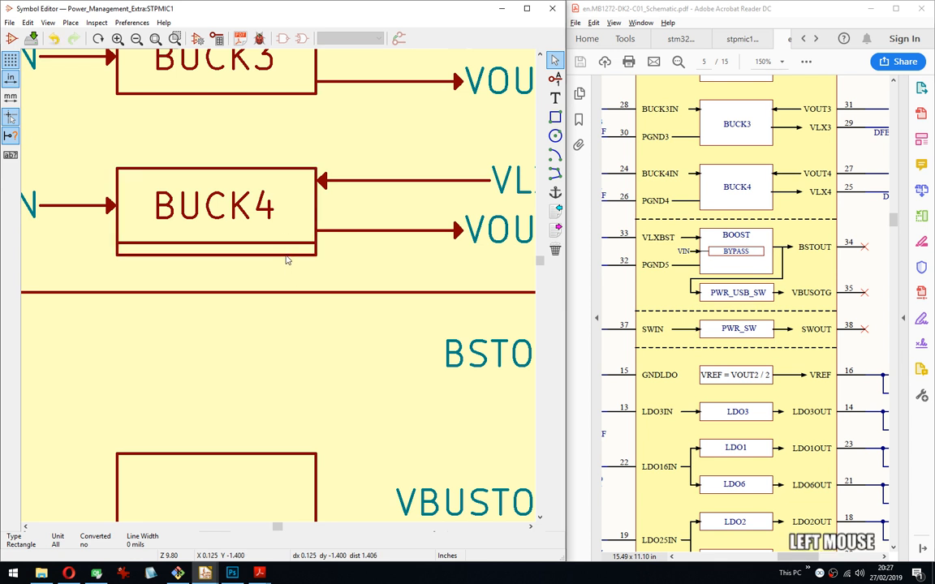
key("g")
left_click(293, 248)
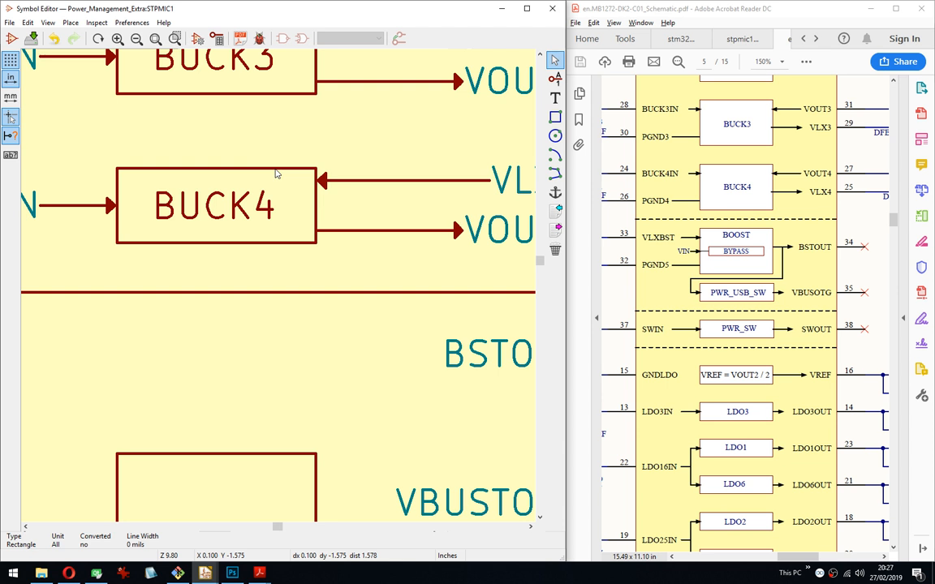
key("ctrl+z")
key("ctrl+z")
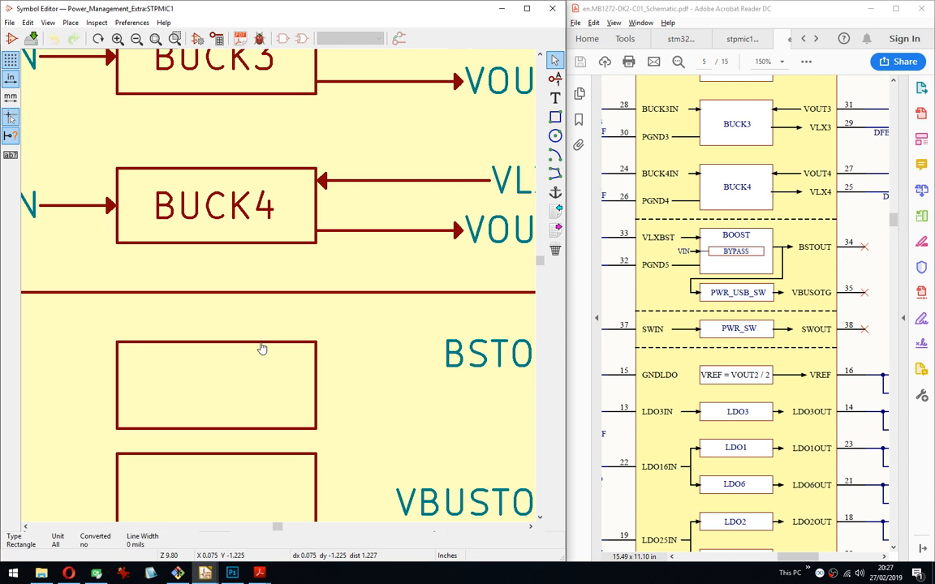
Move the BOOST rectangle up by about 0.05 inches, to just under the divider line below BUCK4.
left_click_drag(262, 347, 262, 321)
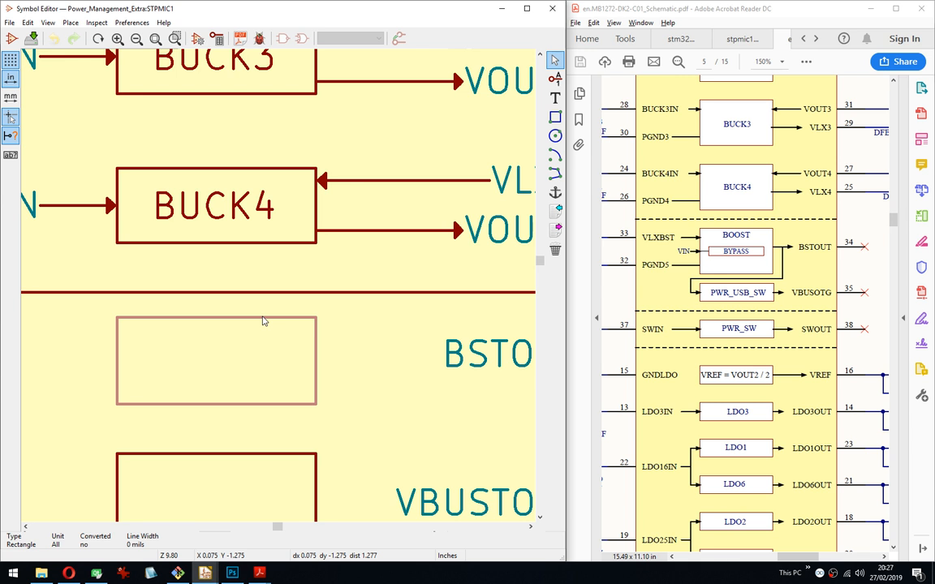
mouse_move(263, 321)
left_mouse_down()
mouse_move(263, 313)
mouse_move(263, 323)
left_mouse_up()
middle_click_drag(478, 365, 433, 292)
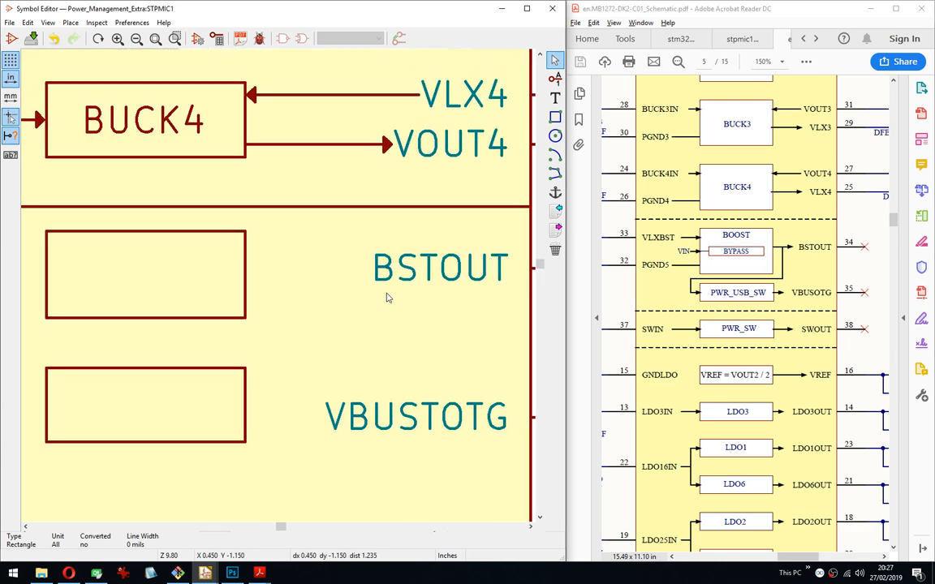
middle_click_drag(303, 303, 370, 310)
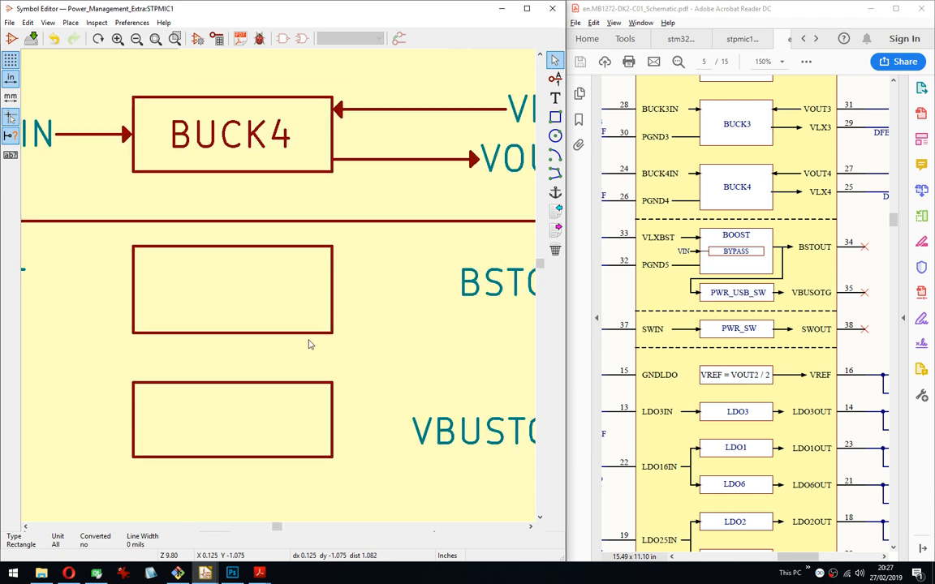
Duplicate the BUCK4IN input arrow and place the copy between the VLXBST label and the BOOST rectangle.
middle_click_drag(68, 137, 214, 173)
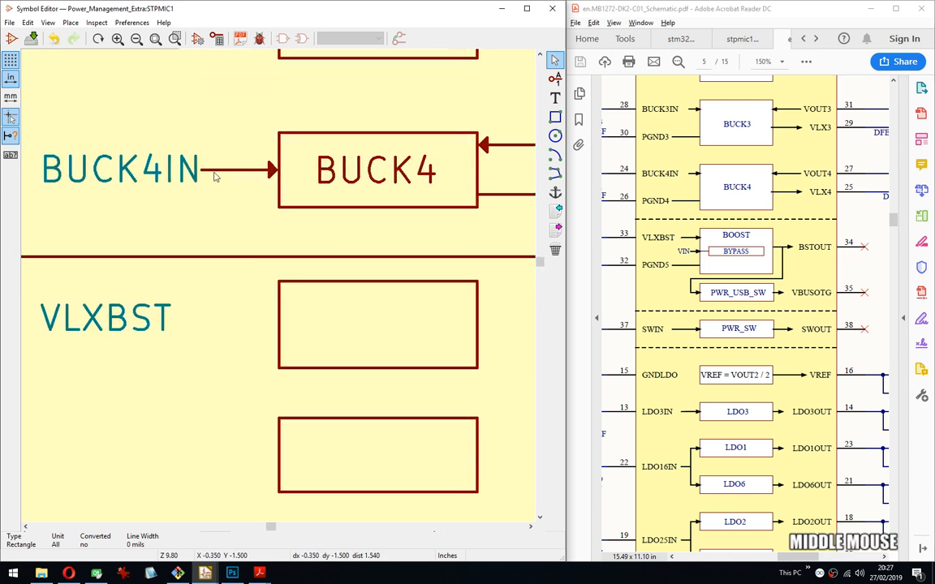
left_click_drag(198, 143, 252, 172)
right_click(274, 188)
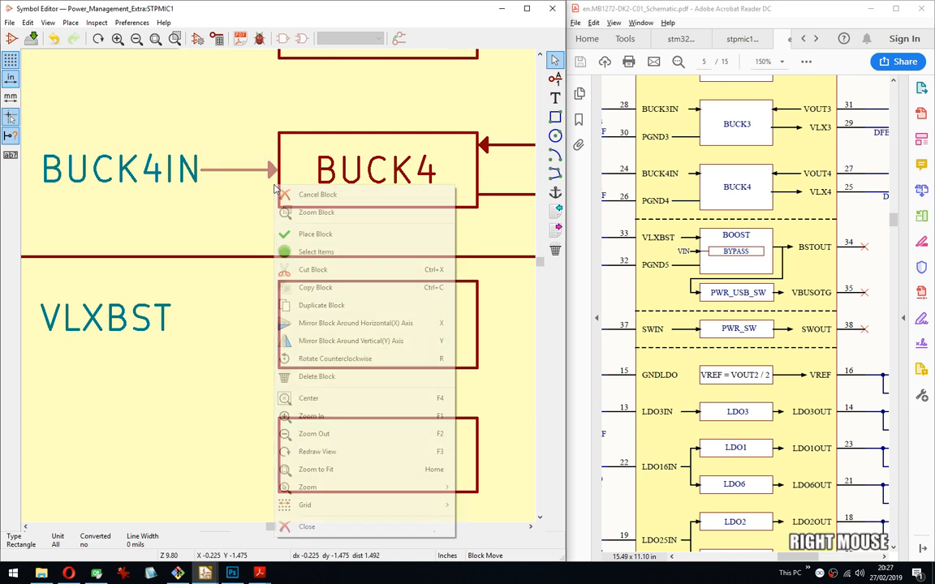
left_click(326, 289)
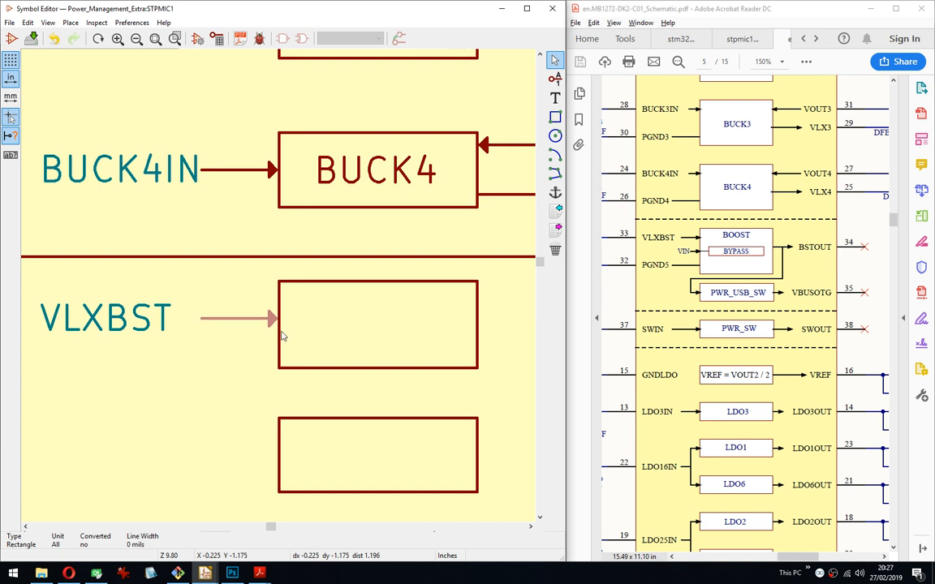
left_click(284, 335)
Duplicate the VOUT4 output arrow and place the copy with its tip just before the BSTOUT label.
middle_click_drag(283, 335, 354, 186)
left_click_drag(329, 183, 386, 209)
right_click(392, 210)
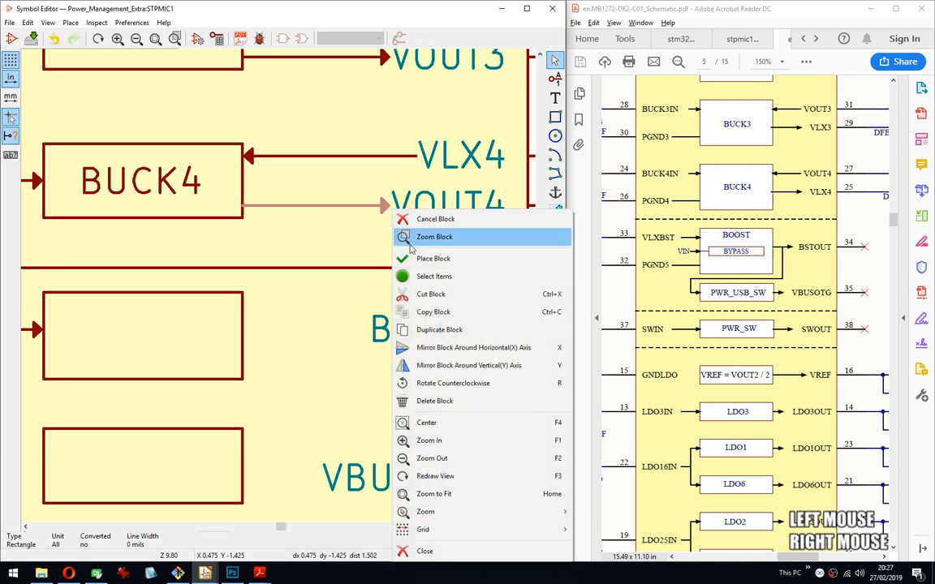
left_click(446, 331)
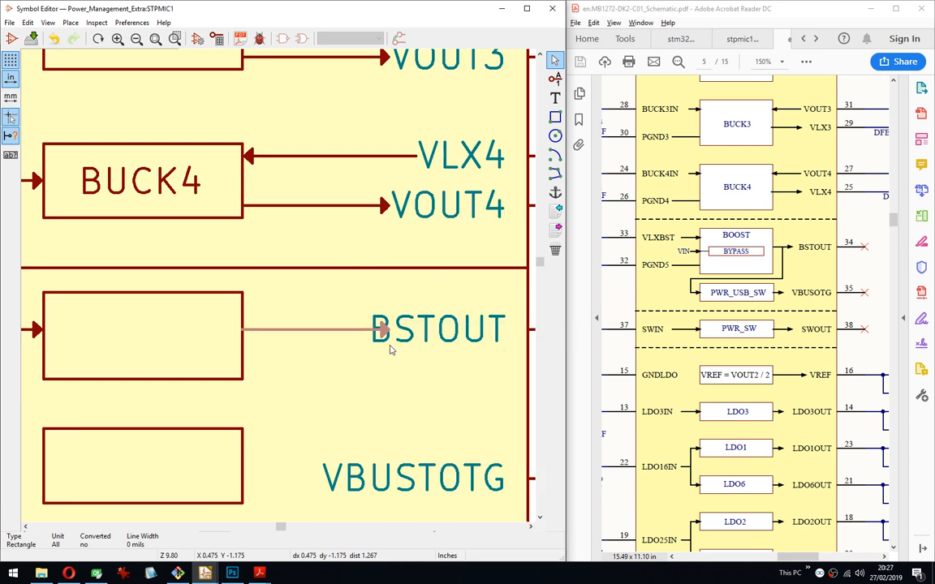
left_click(369, 349)
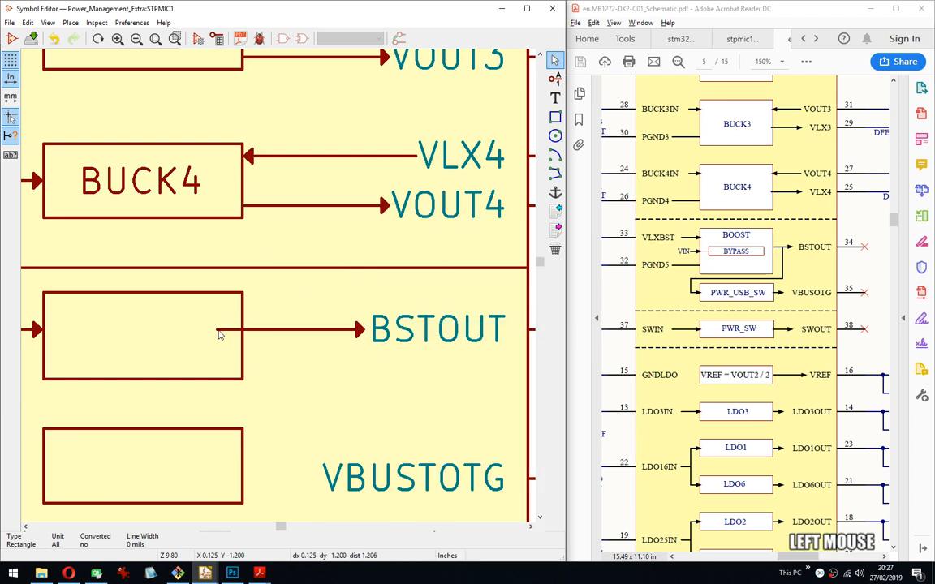
Shorten the BSTOUT arrow's line so its tail ends on the BOOST rectangle's edge, deleting any stray extra segment.
left_click(219, 330)
left_click(255, 361)
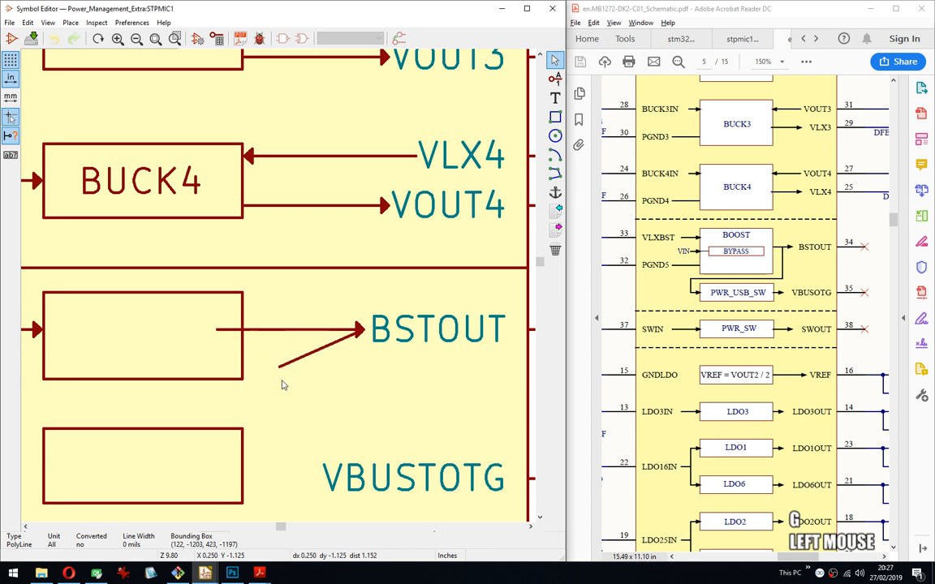
left_click(284, 356)
key("Delete")
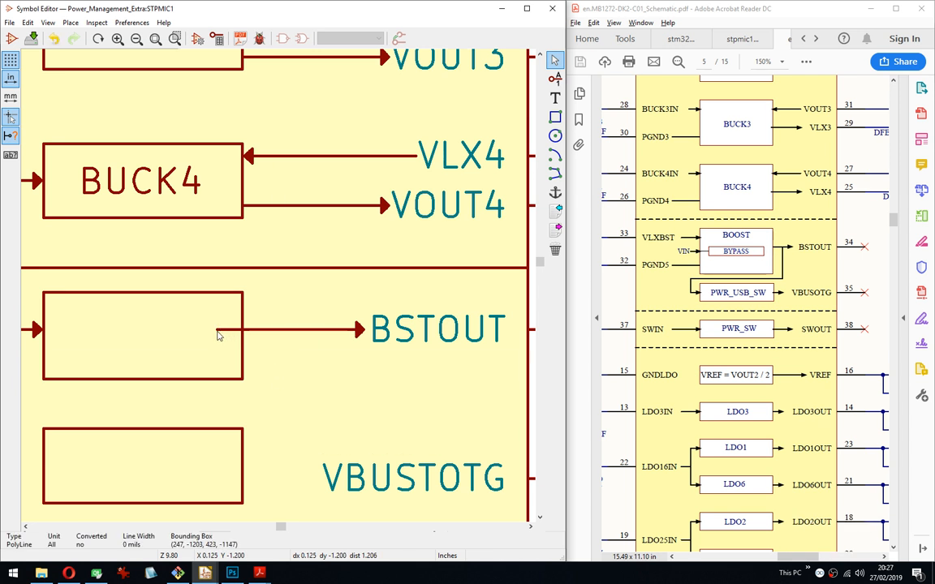
key("g")
left_click(242, 330)
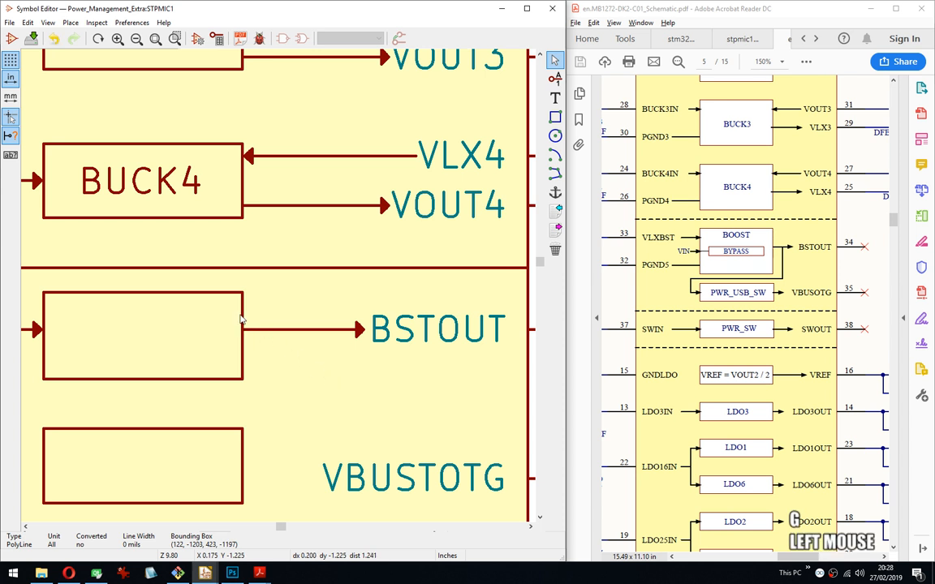
scroll(245, 325, "up", 5)
scroll(294, 320, "down", 5)
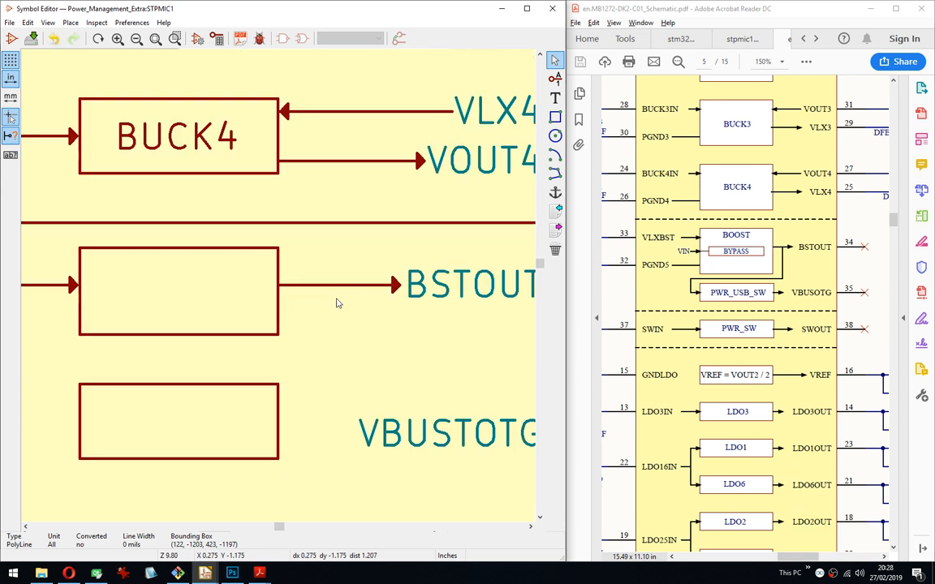
middle_click_drag(249, 323, 351, 310)
Duplicate the BUCK4 text into the upper part of the empty rectangle beside VLXBST and change it to BOOST.
right_click(294, 126)
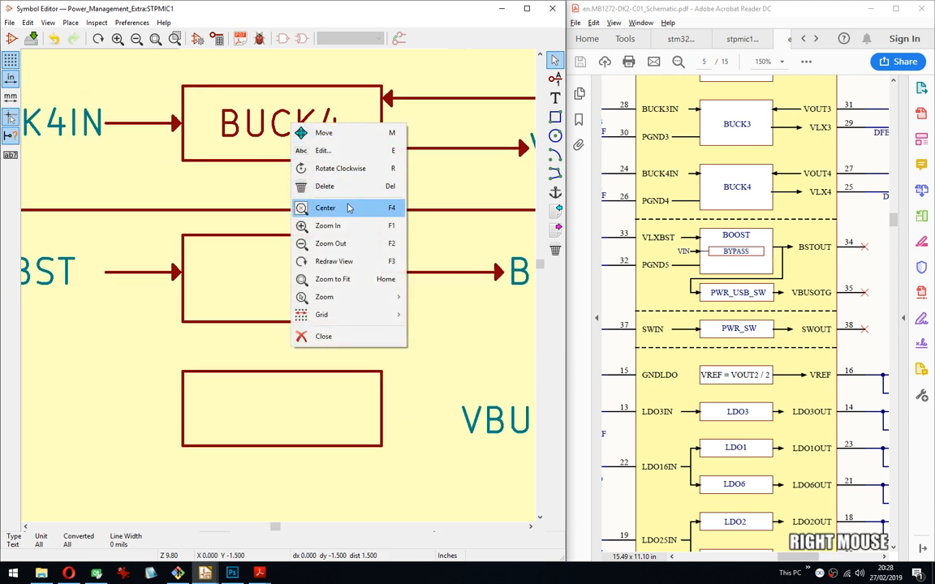
key("Escape")
left_click(254, 119)
left_click_drag(203, 104, 278, 153)
right_click(277, 153)
left_click(348, 273)
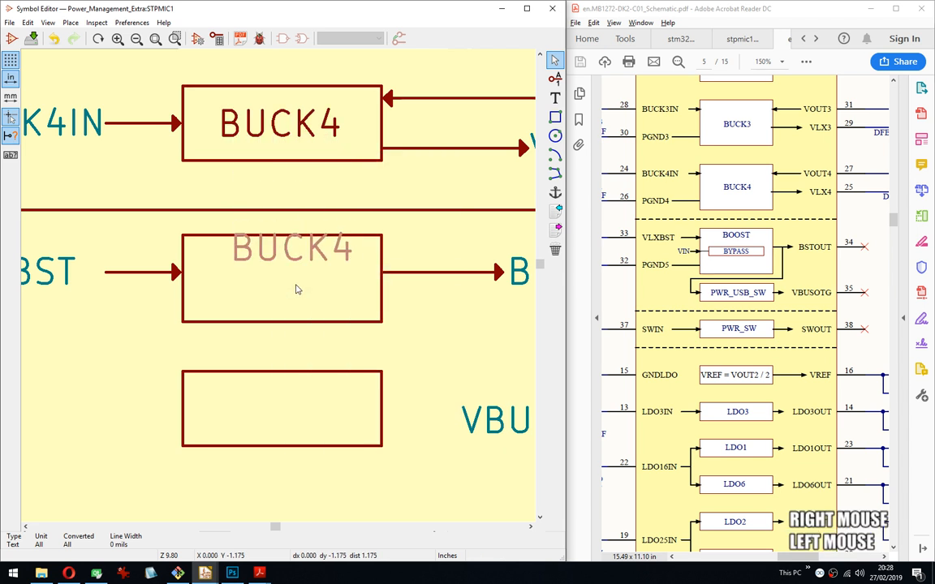
left_click(286, 266)
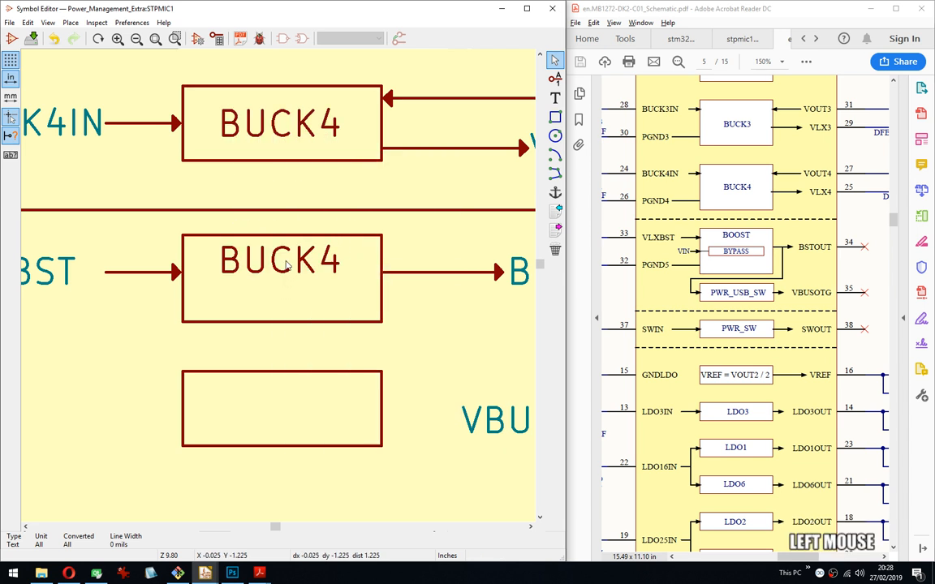
double_click(286, 267)
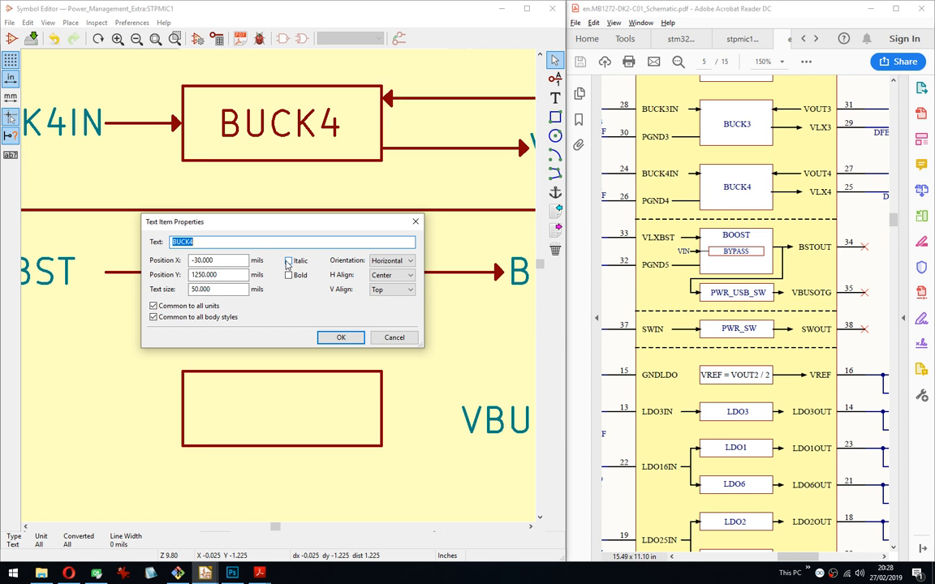
type("BOOST")
key("Return")
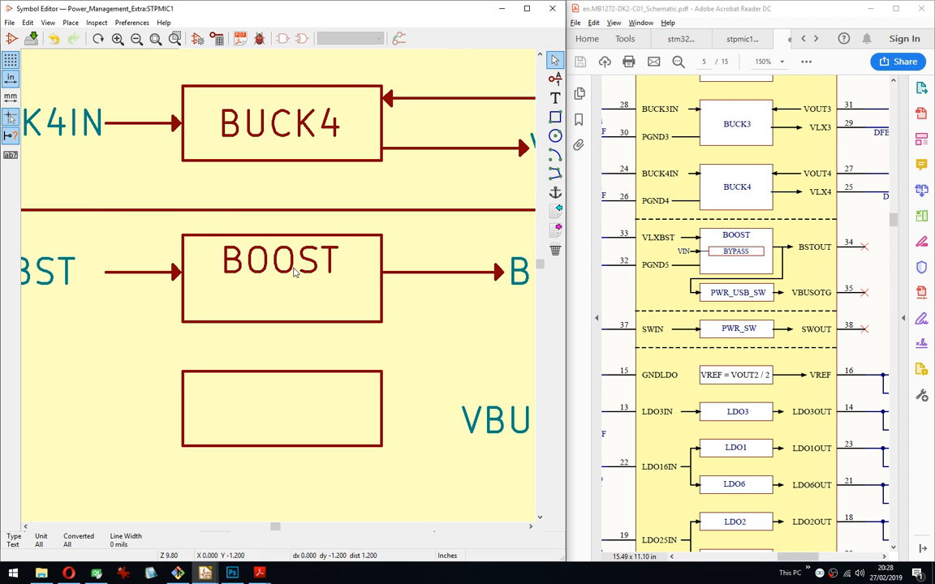
middle_click_drag(300, 297, 319, 275)
left_click_drag(225, 180, 356, 264)
left_click(359, 273)
left_click_drag(346, 328, 271, 207)
key("shift")
key("Escape")
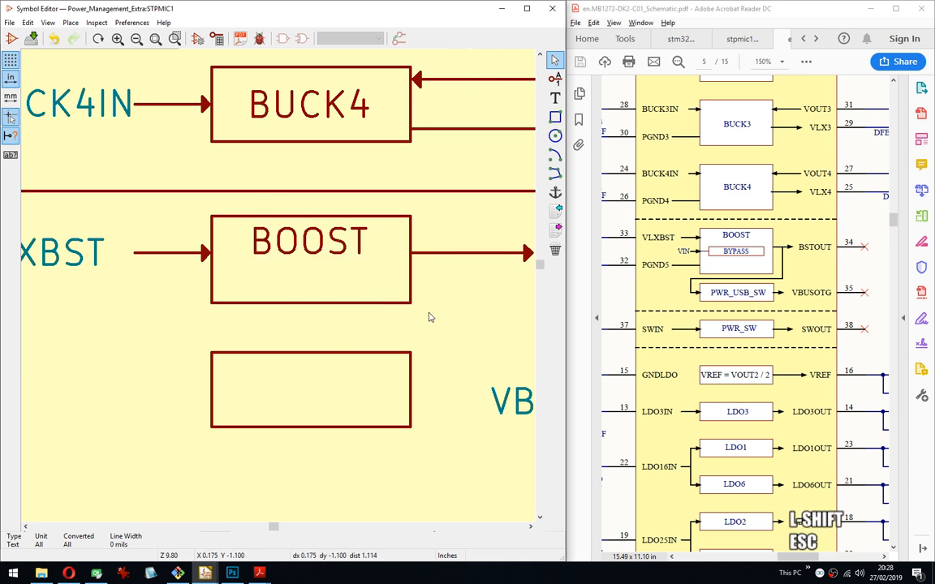
Shift the BOOST rectangle and its text down by about 0.025 inches so the text lines up with the VLXBST arrow.
left_click_drag(422, 315, 345, 215)
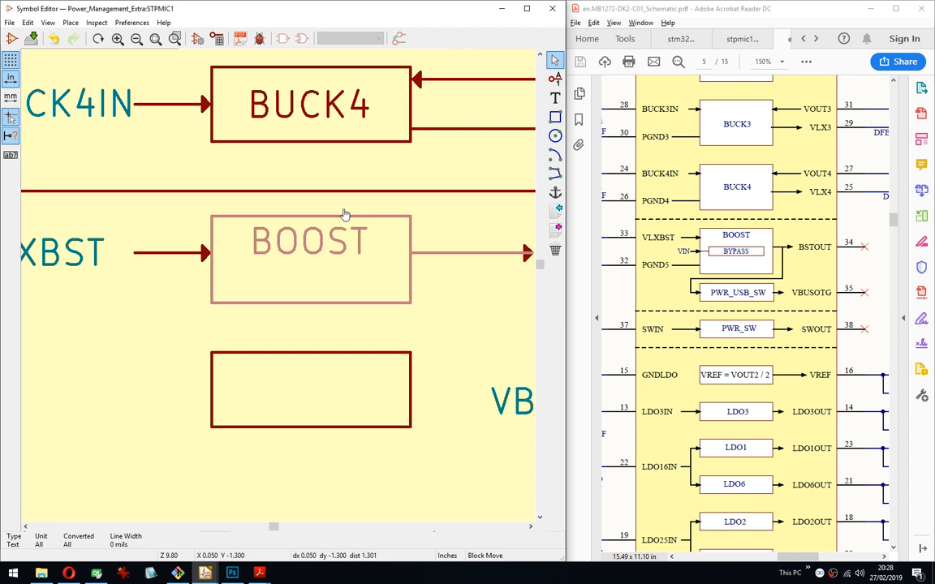
key("g")
left_click(346, 228)
Raise the BSTOUT arrow's line by about 0.025 inches to line up with its arrowhead.
middle_click_drag(493, 283, 377, 274)
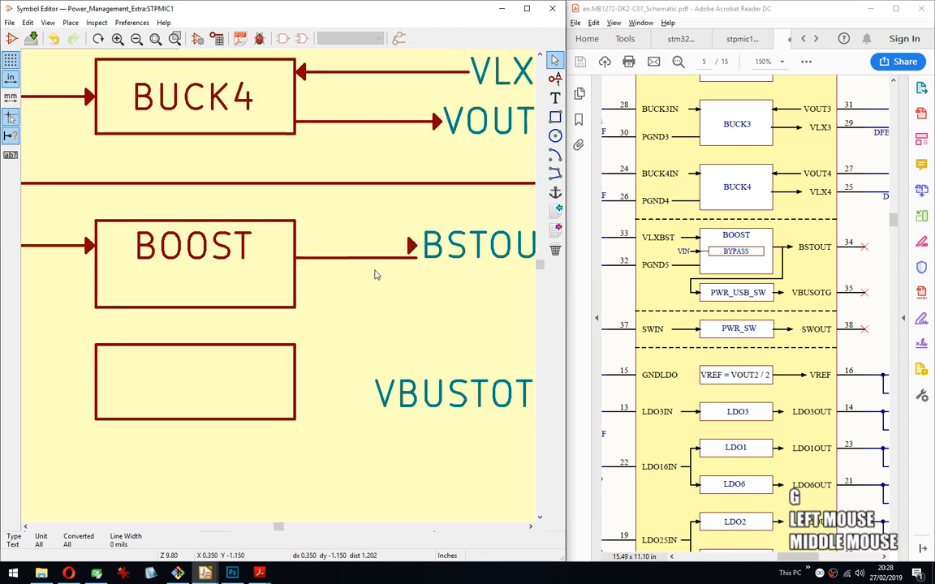
left_click_drag(342, 246, 371, 280)
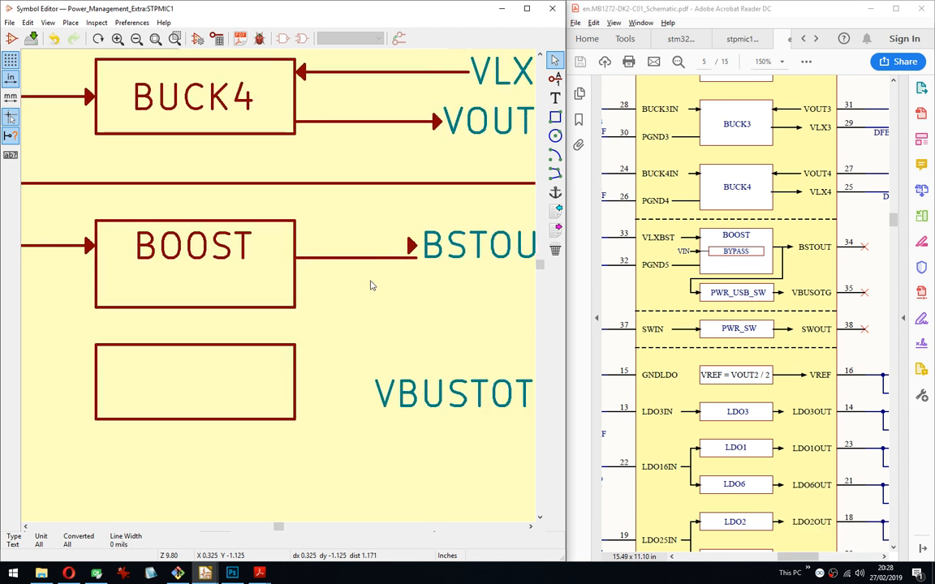
left_click(294, 247)
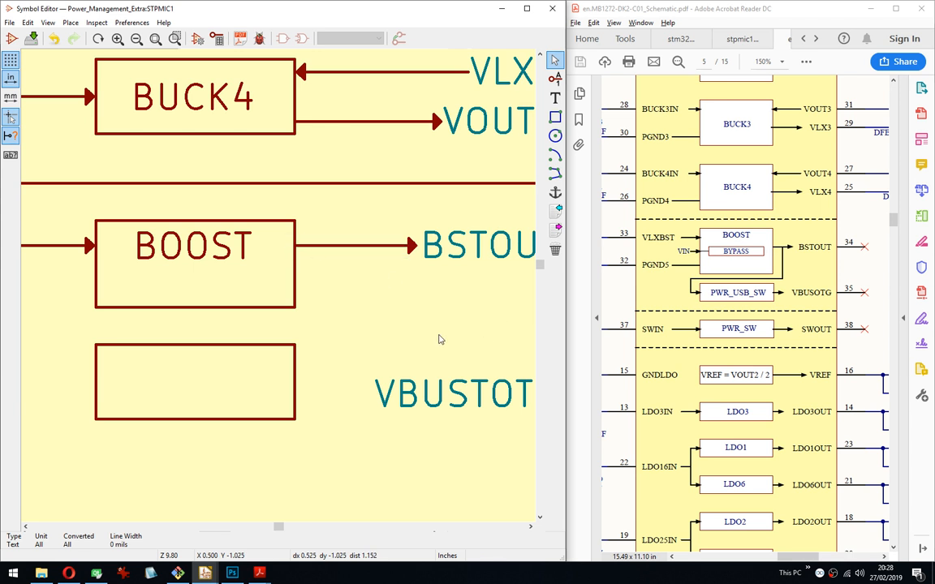
Examine the BOOST text's placement and the remaining pin layout of the symbol against the schematic's block diagram.
middle_click_drag(438, 340, 399, 293)
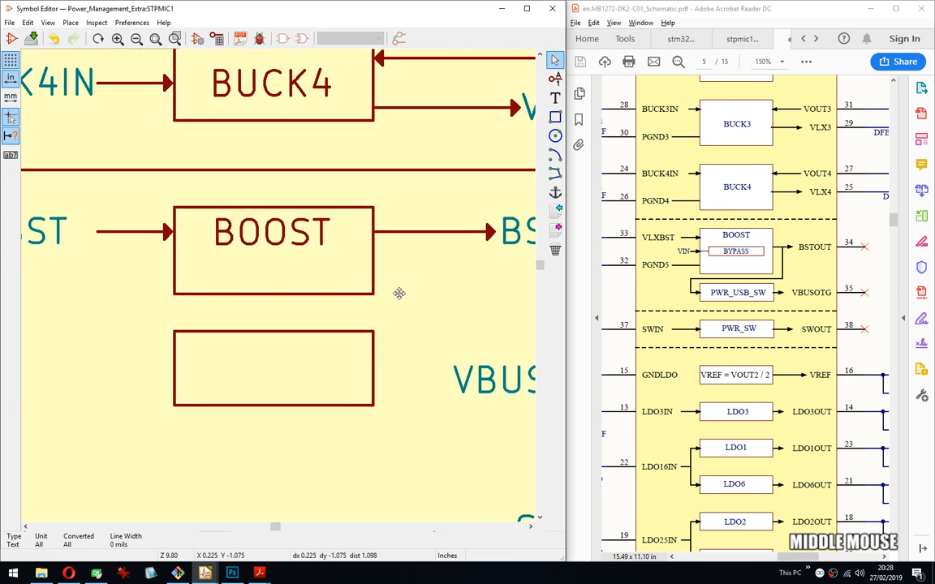
double_click(312, 239)
key("Escape")
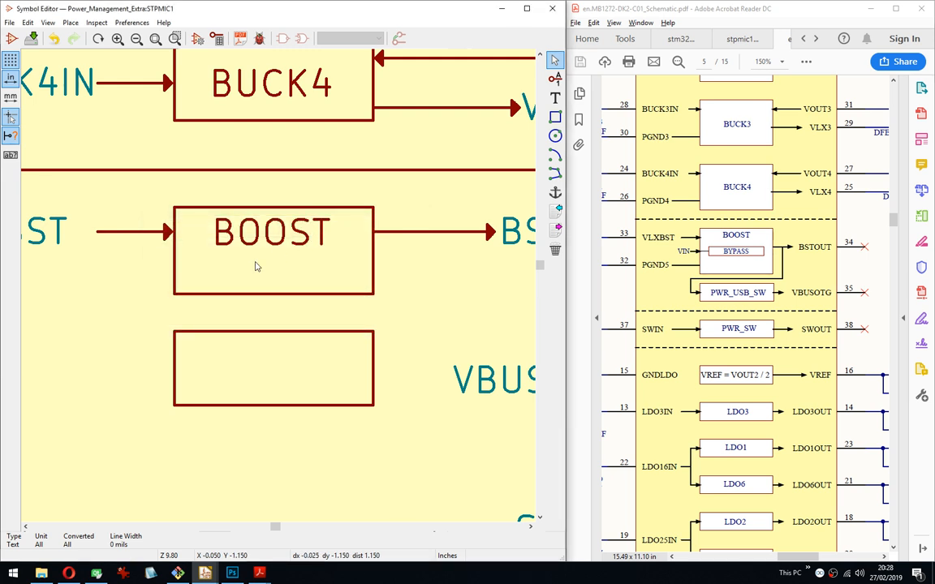
scroll(304, 302, "down", 3)
scroll(308, 337, "down", 1)
middle_click_drag(324, 383, 249, 220)
middle_click_drag(298, 347, 358, 206)
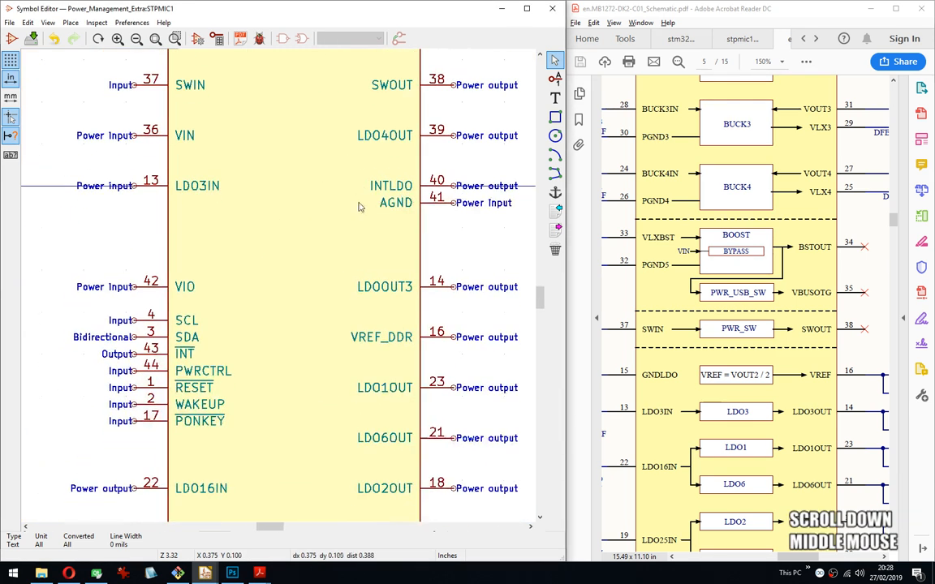
scroll(275, 309, "down", 5)
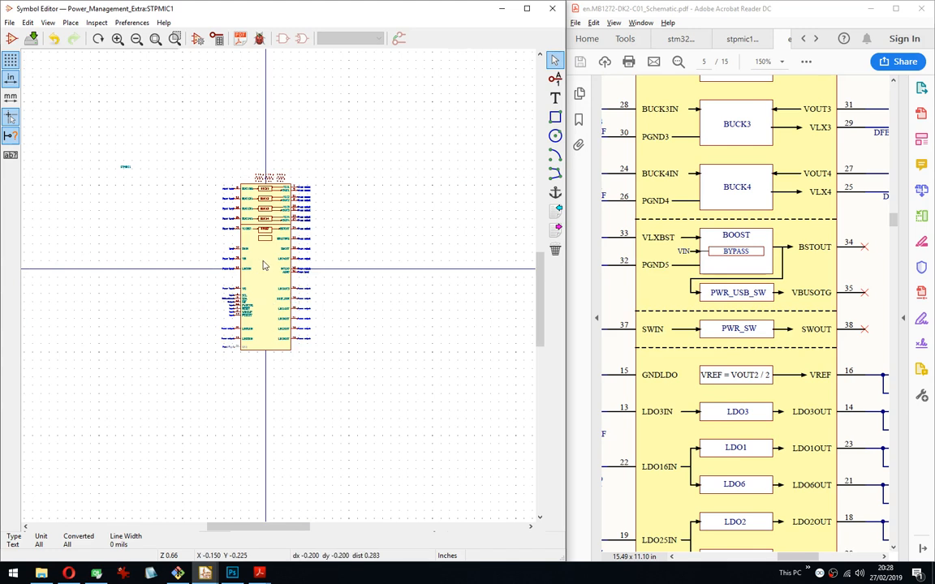
scroll(280, 292, "up", 5)
middle_click_drag(379, 303, 340, 309)
scroll(277, 288, "up", 4)
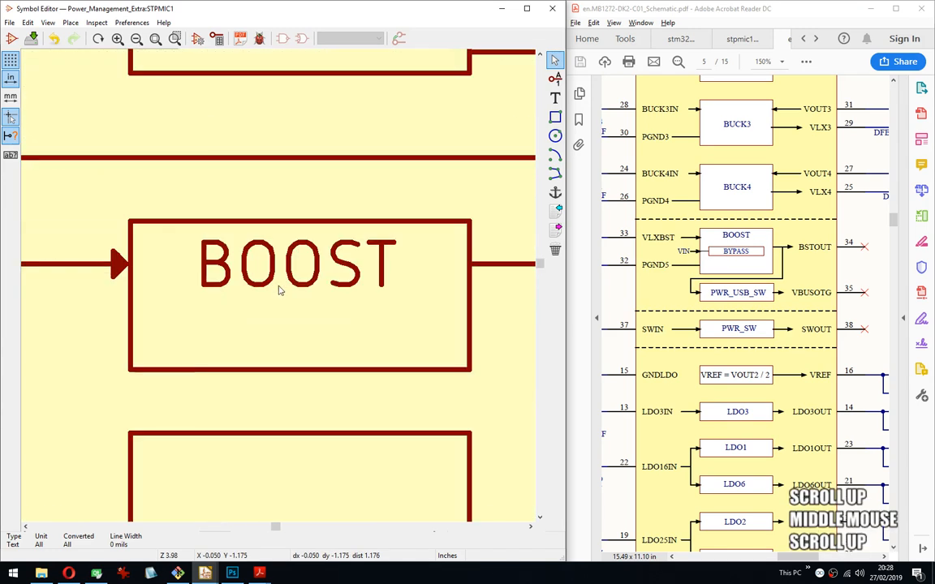
scroll(278, 289, "down", 2)
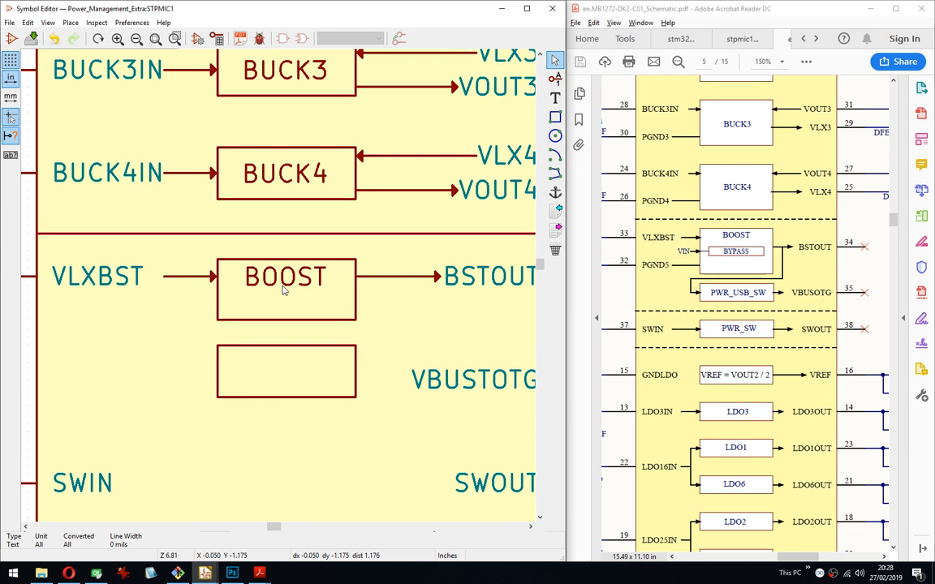
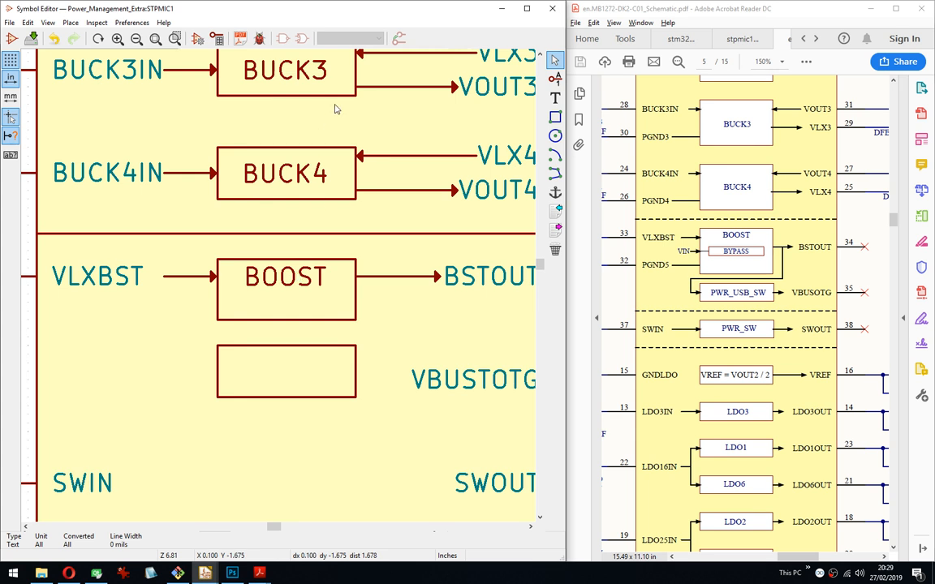
middle_click_drag(340, 303, 357, 211)
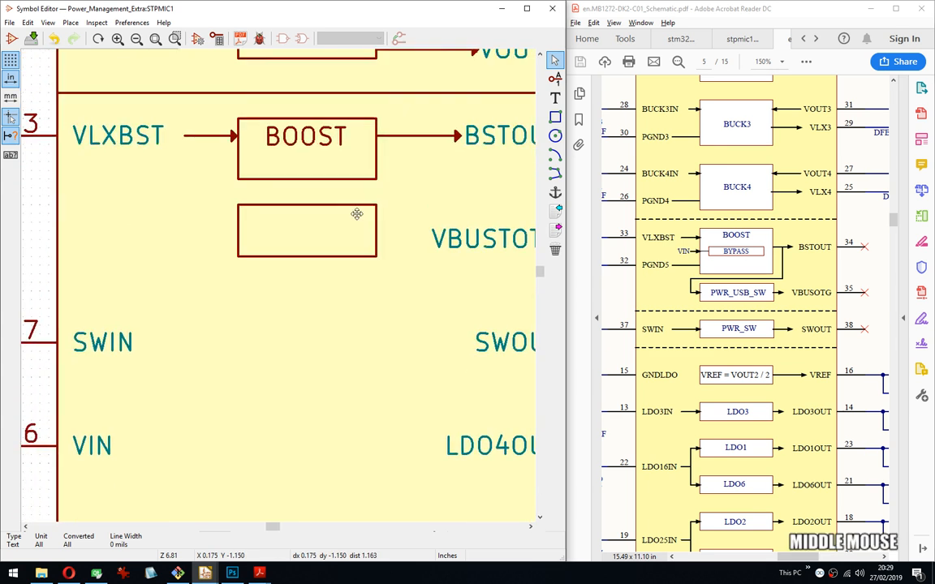
scroll(357, 211, "down", 5)
middle_click_drag(312, 324, 297, 241)
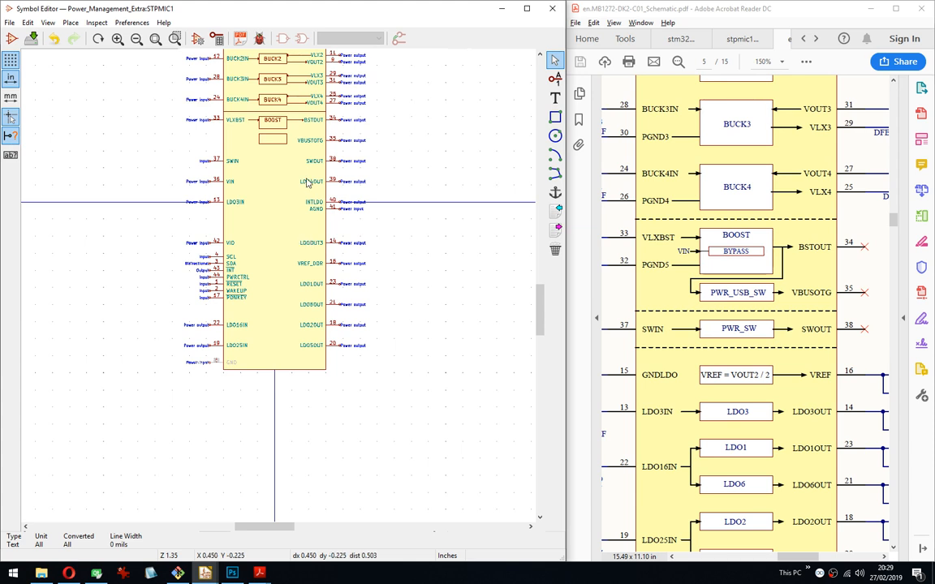
middle_click_drag(307, 182, 280, 288)
scroll(278, 289, "up", 3)
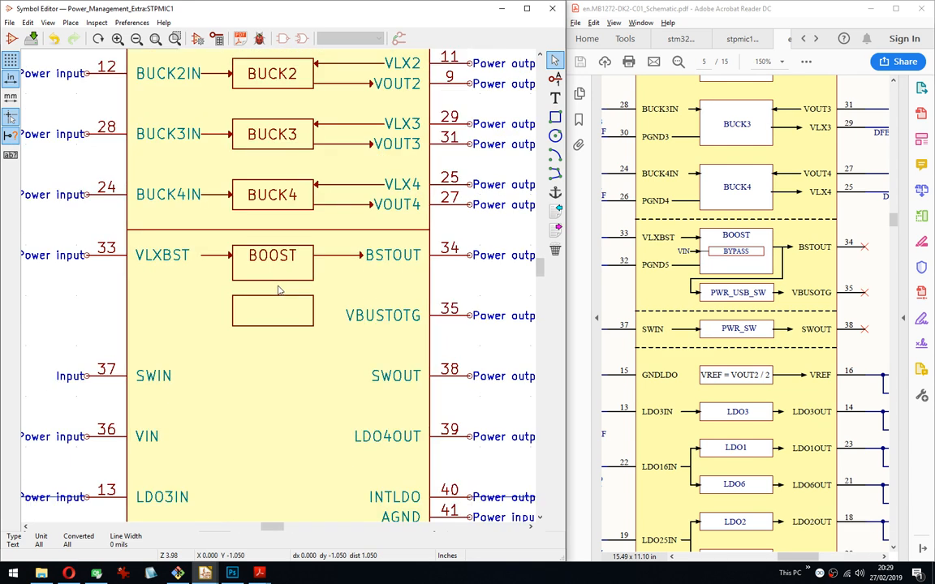
scroll(279, 278, "up", 1)
scroll(284, 290, "up", 1)
double_click(242, 252)
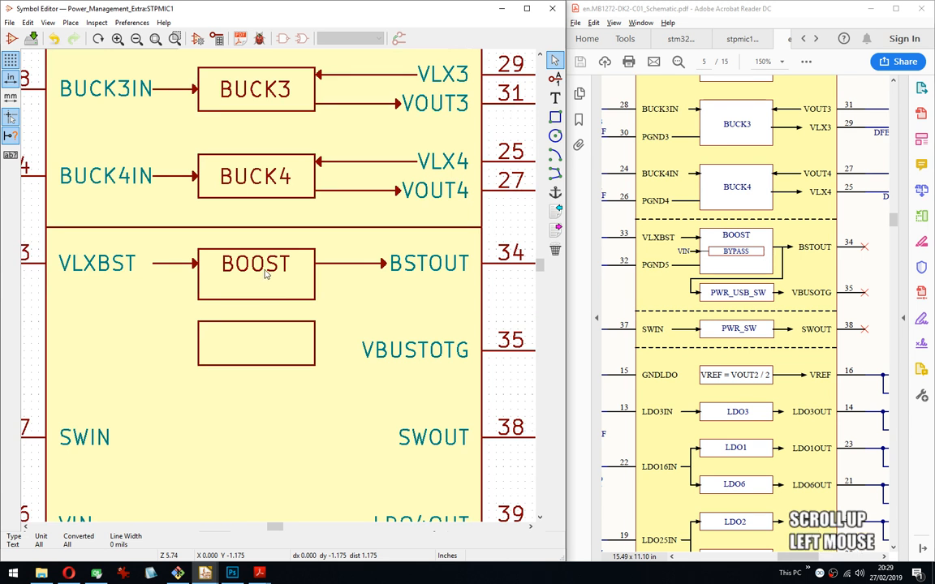
key("Escape")
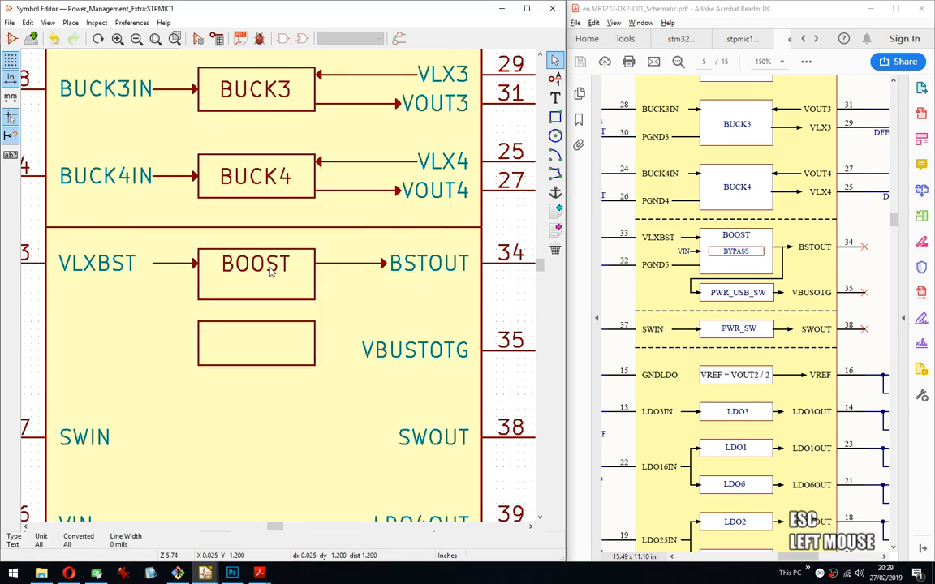
Set the BOOST text size to 40 mils.
double_click(245, 251)
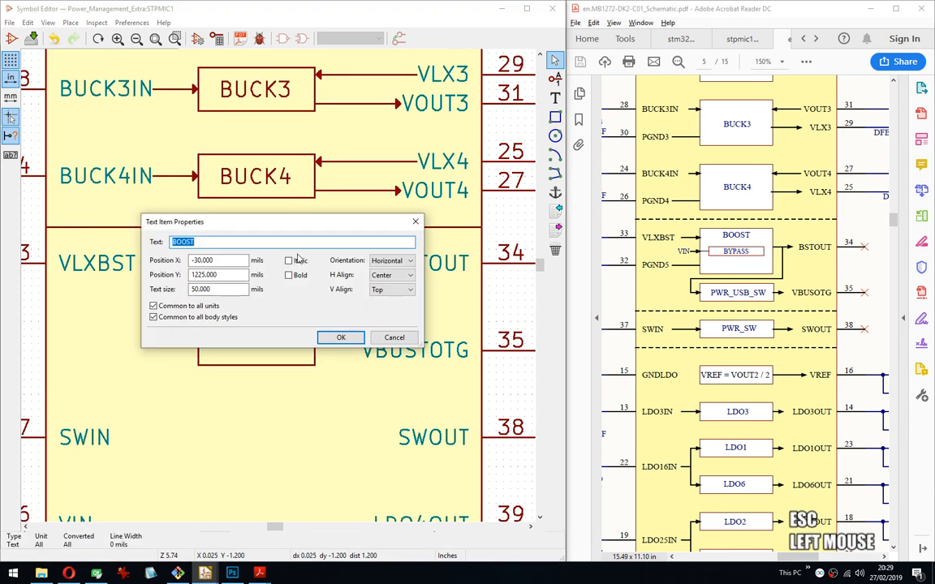
left_click(195, 289)
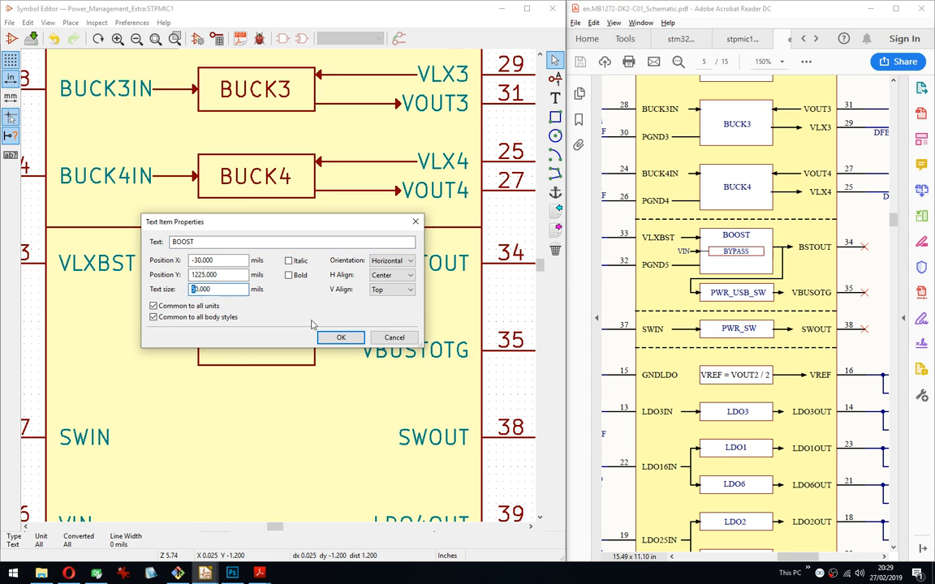
type("40")
left_click(341, 337)
Add the text BYPASS centred below BOOST inside the BOOST rectangle.
scroll(278, 290, "up", 4)
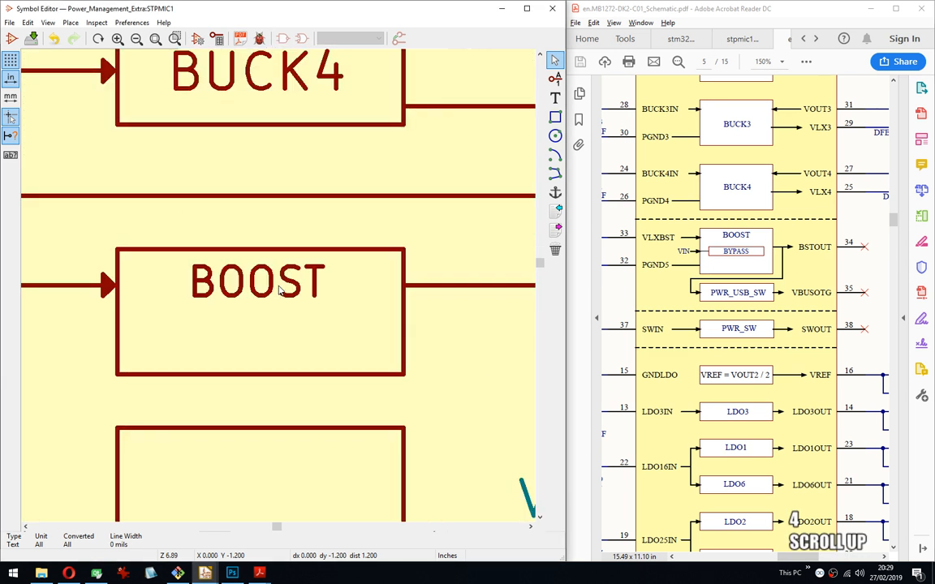
left_click(556, 97)
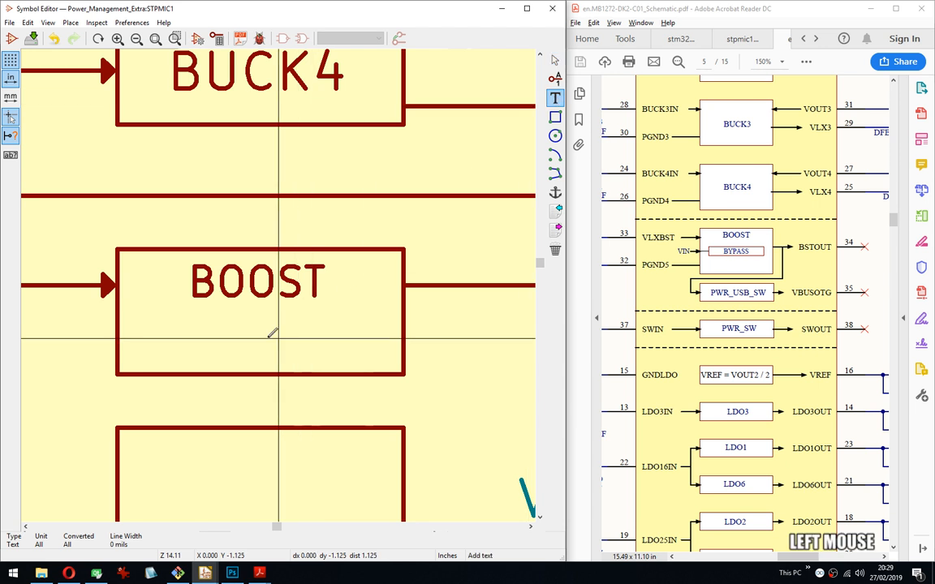
left_click(264, 338)
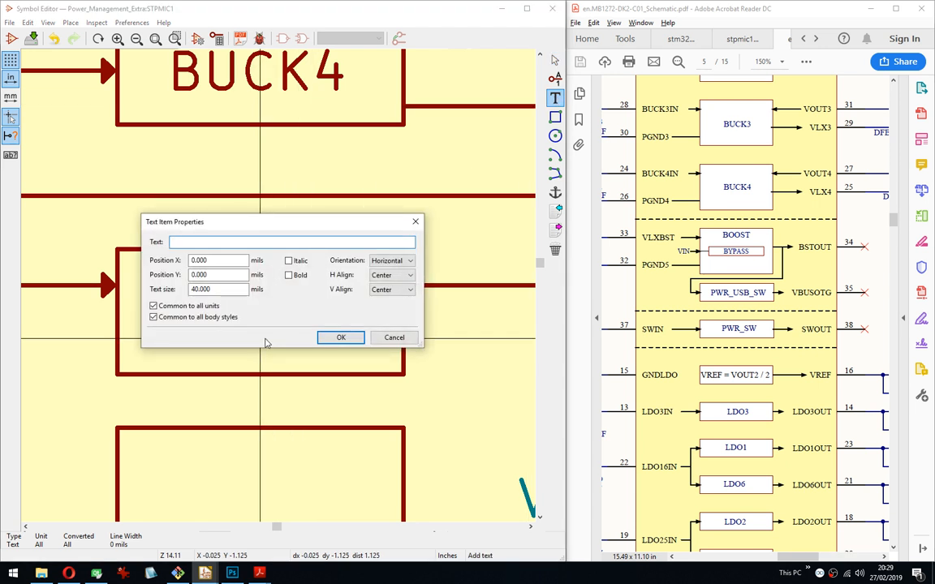
type("BYPASS")
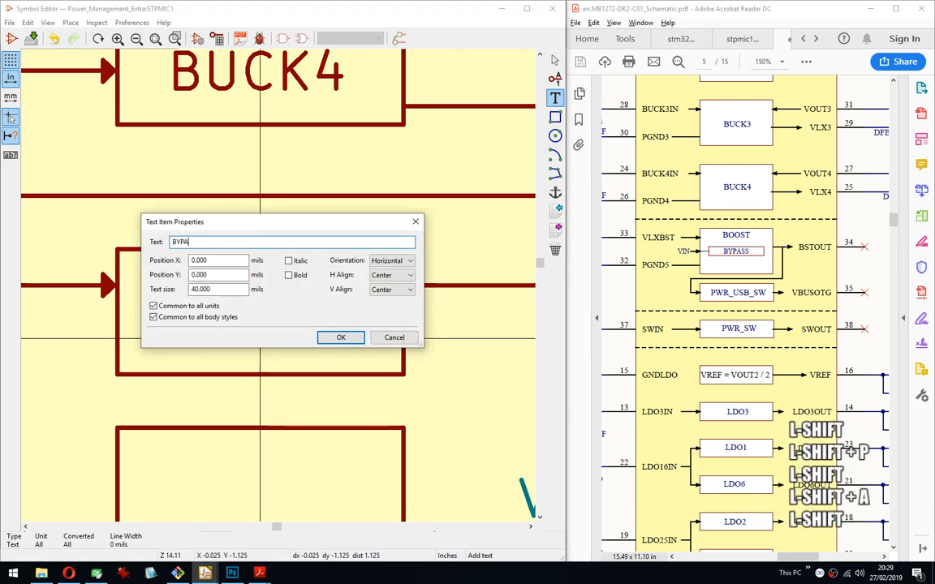
left_click(342, 338)
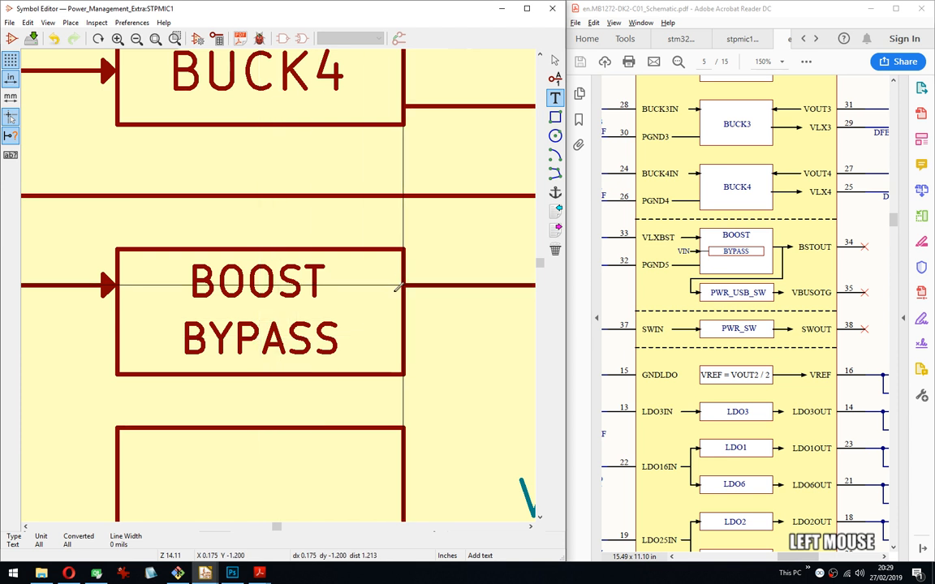
left_click(260, 339)
Set the BYPASS text size to 30 mils.
key("Escape")
key("e")
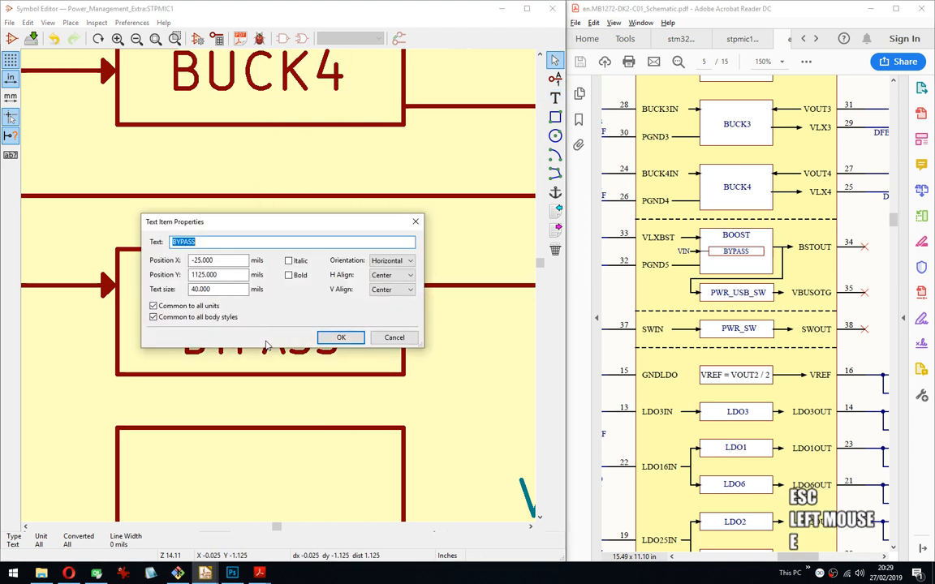
left_click(192, 289)
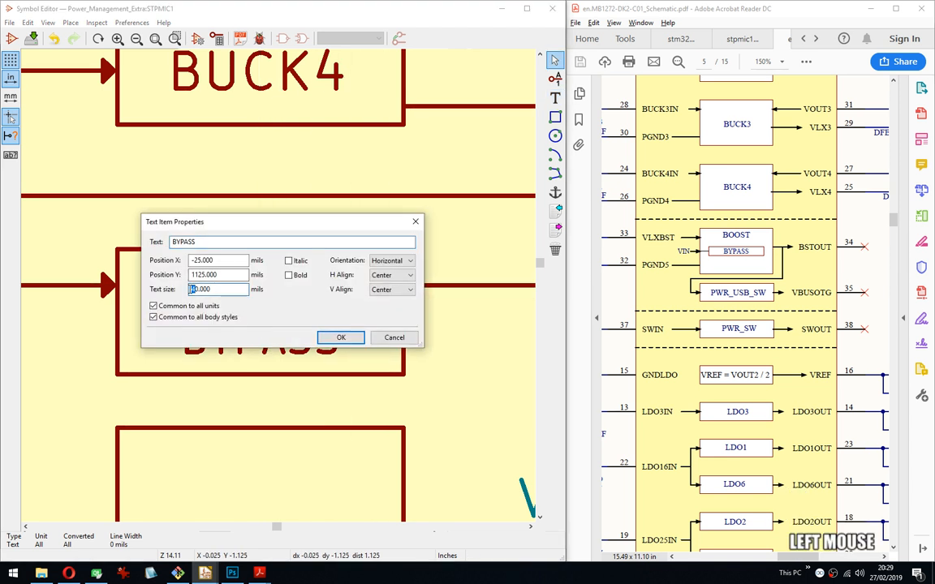
left_click(341, 338)
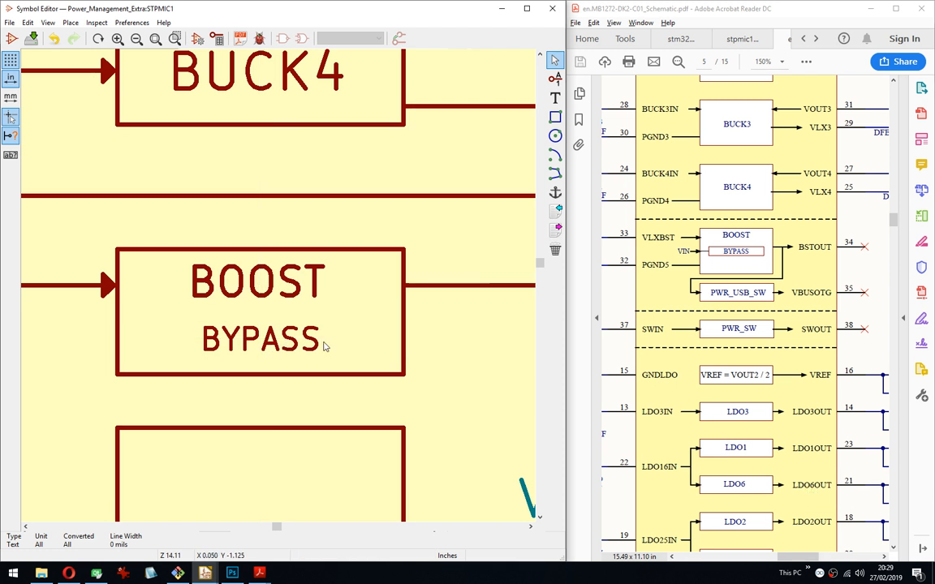
left_click(555, 116)
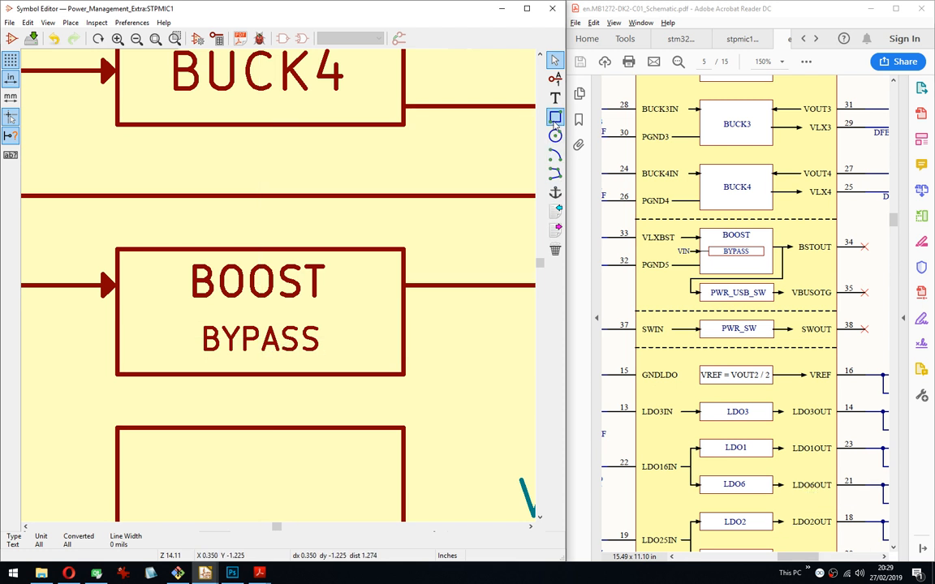
left_click(191, 322)
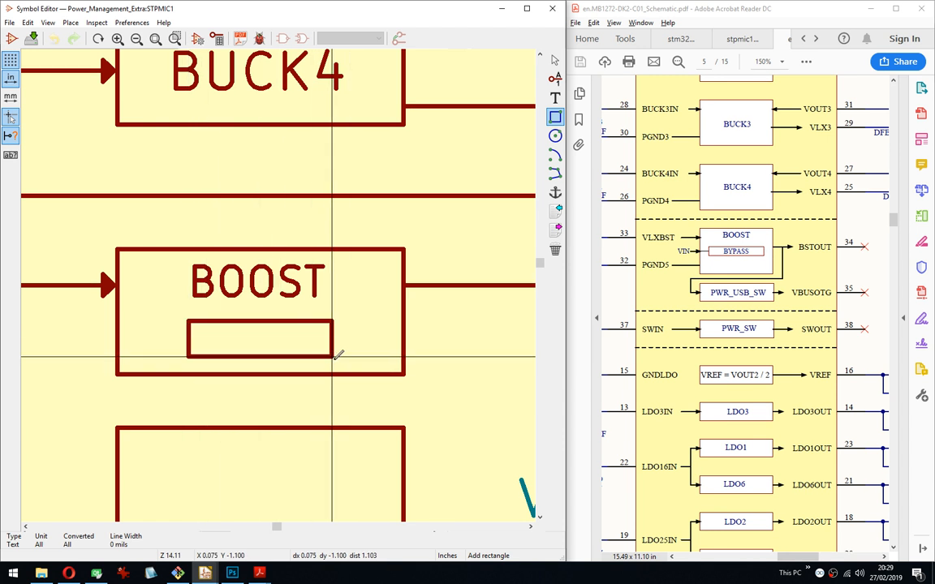
key("Escape")
Set the drawing grid to 5 mils.
right_click(384, 317)
left_click(454, 456)
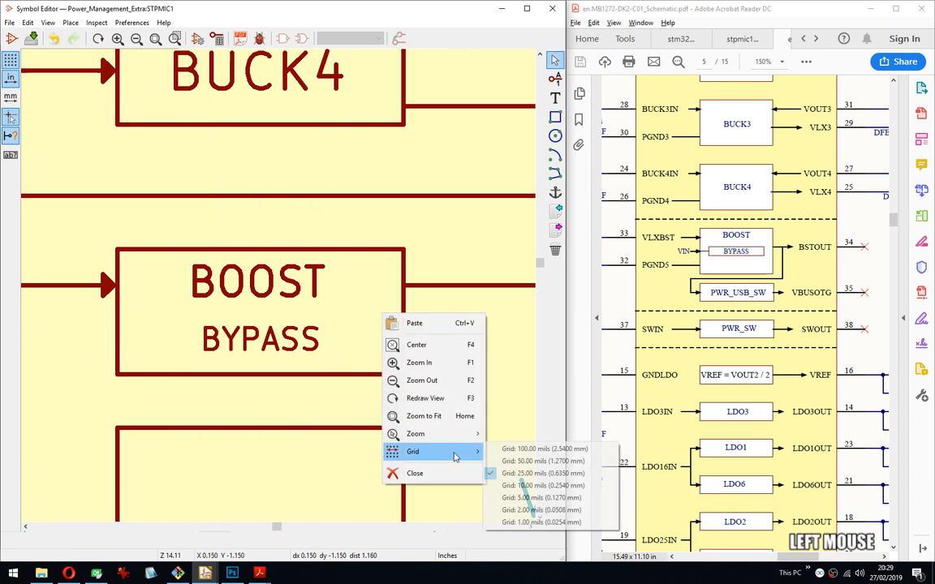
left_click(528, 509)
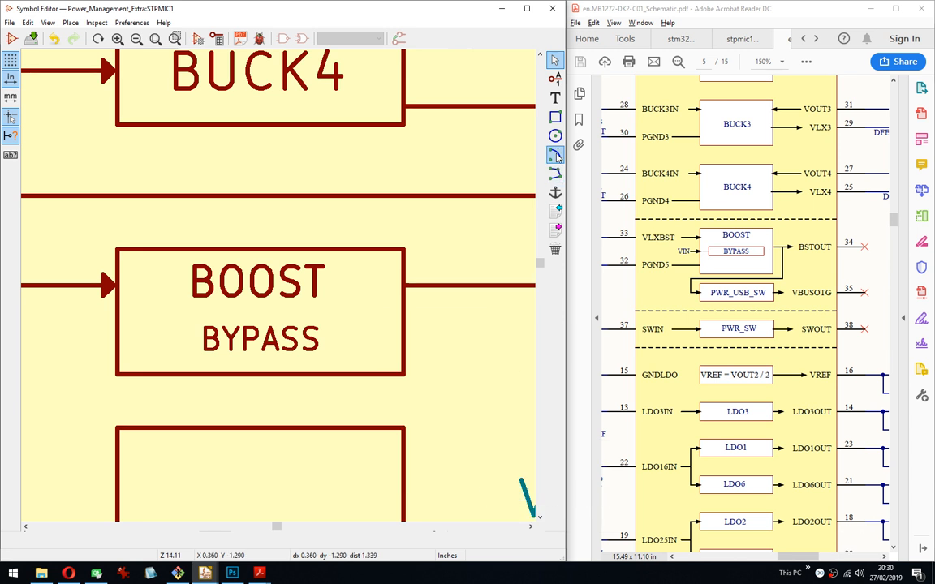
left_click(555, 116)
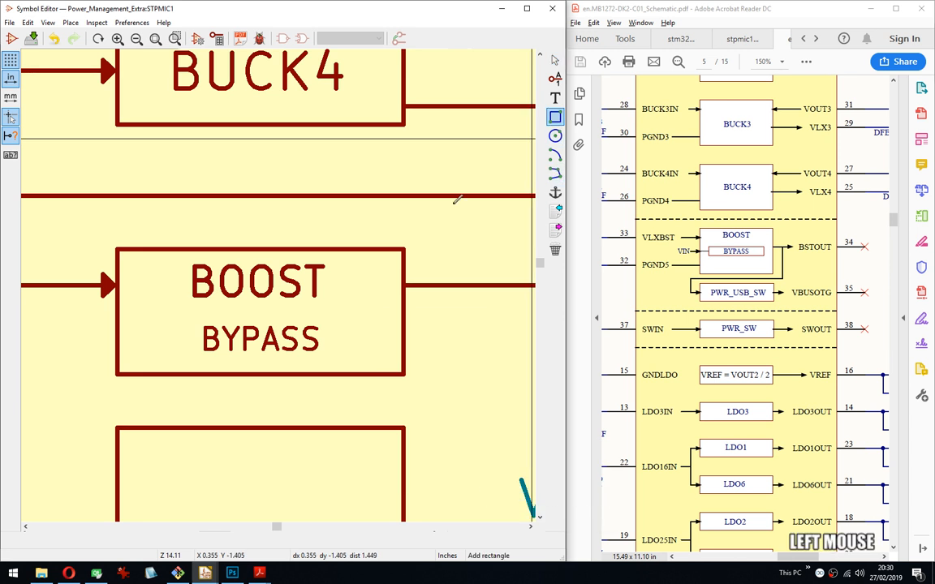
left_click(200, 320)
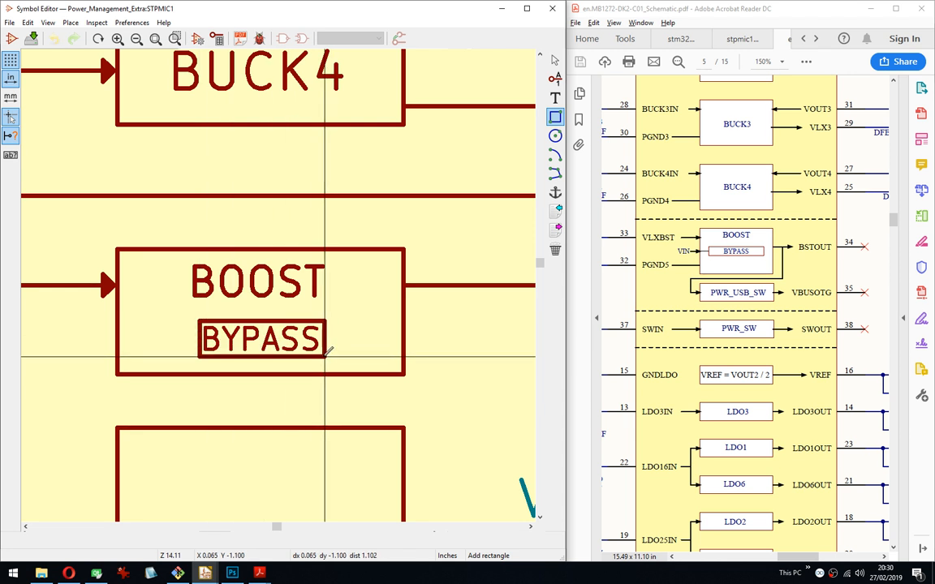
key("Escape")
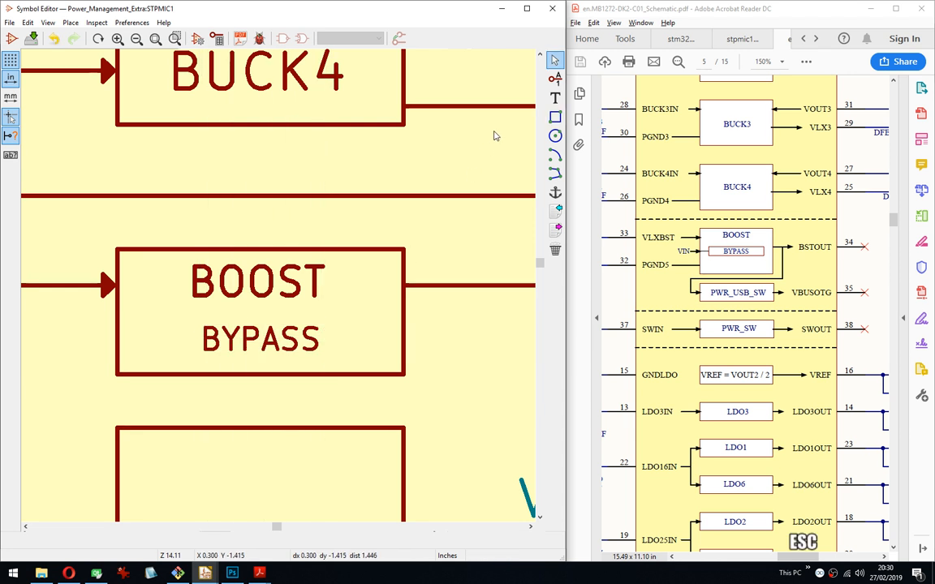
Draw a rectangle of about 0.18 by 0.06 inches closely around the BYPASS text.
left_click(555, 118)
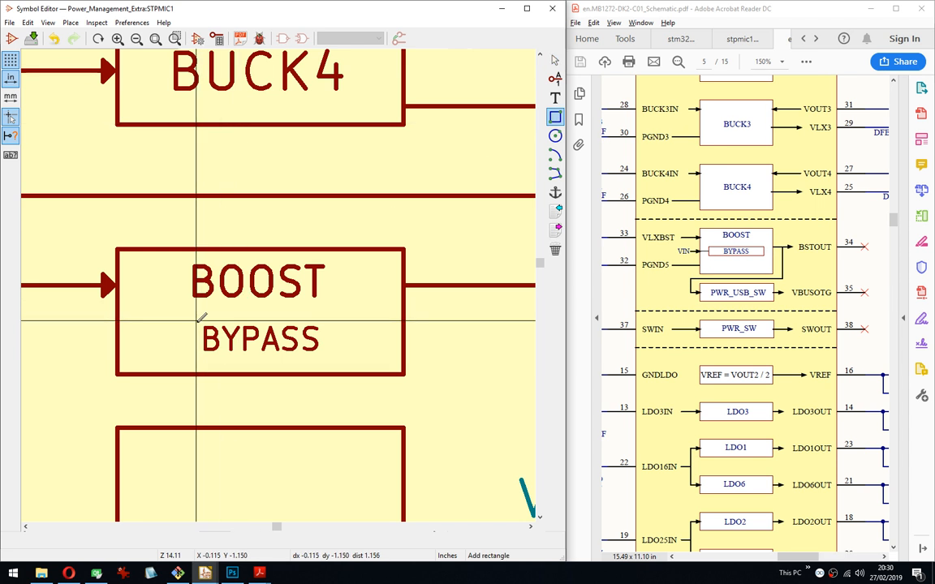
left_click(195, 317)
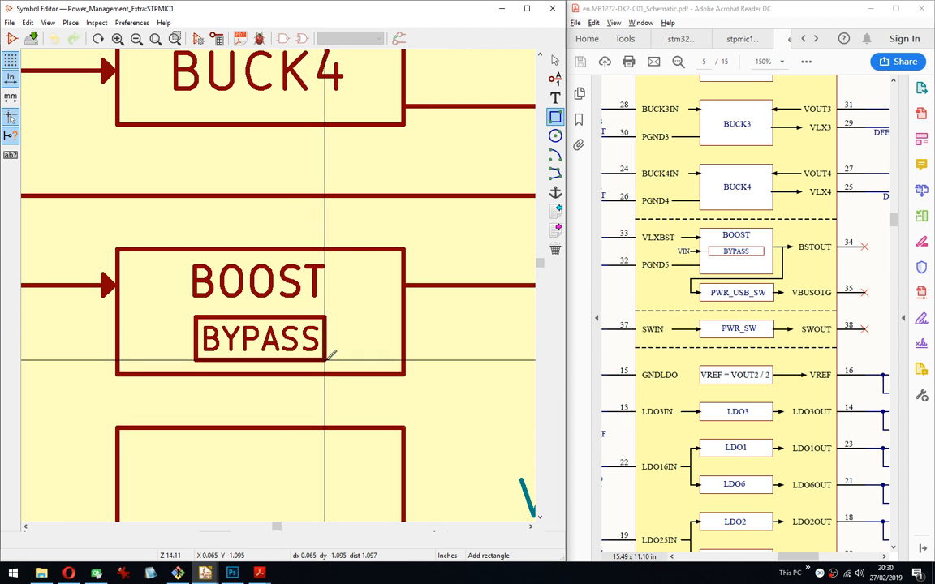
left_click(326, 358)
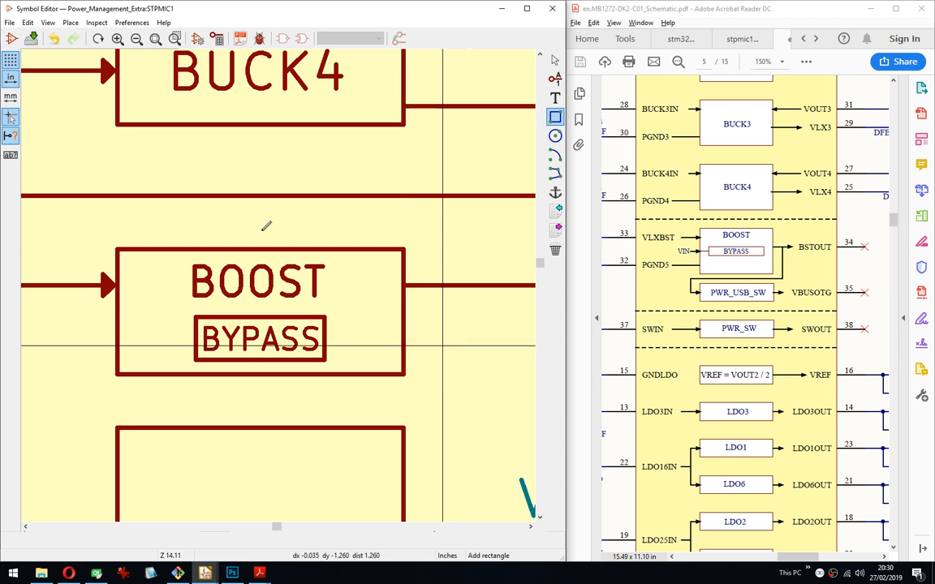
Place the Hangouts video call window over the lower part of the schematic PDF.
left_click_drag(934, 193, 635, 296)
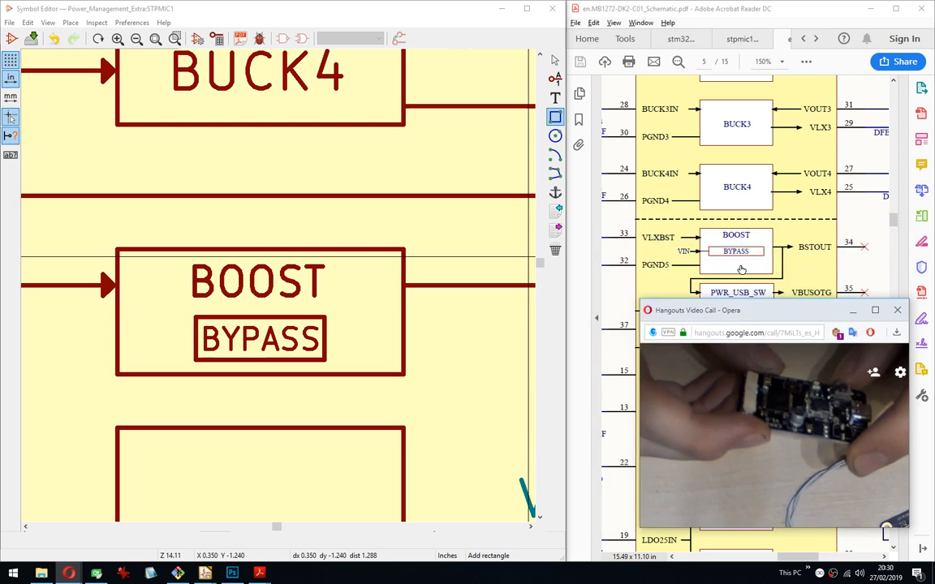
left_click_drag(769, 316, 744, 323)
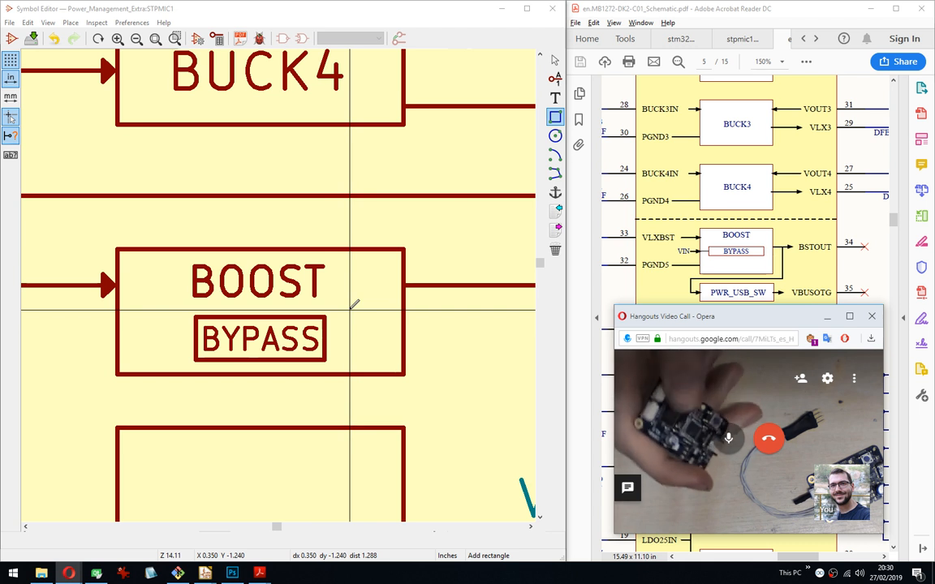
Draw a horizontal line about 0.165 inches long from the BYPASS box's left edge out past the BOOST rectangle.
middle_click_drag(354, 305, 240, 265)
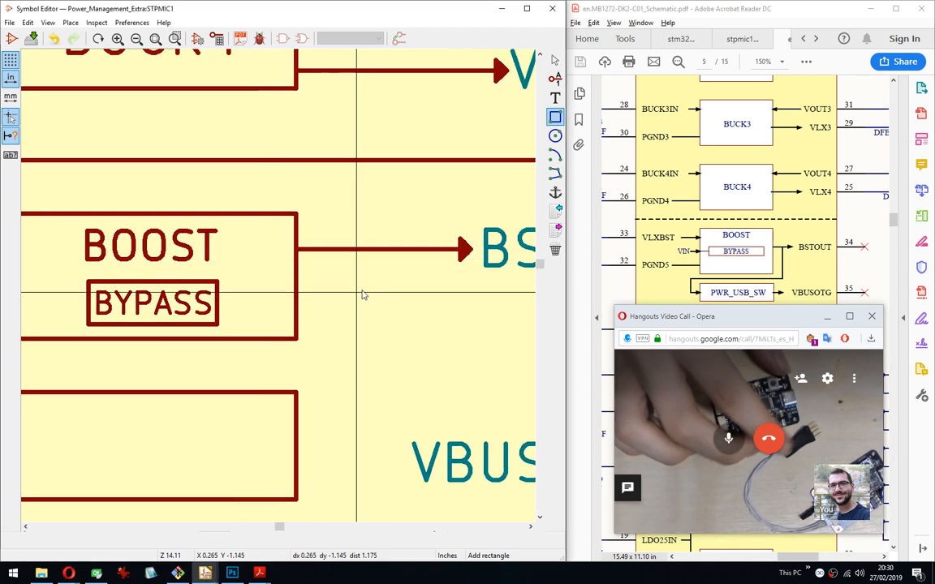
middle_click_drag(275, 282, 351, 180)
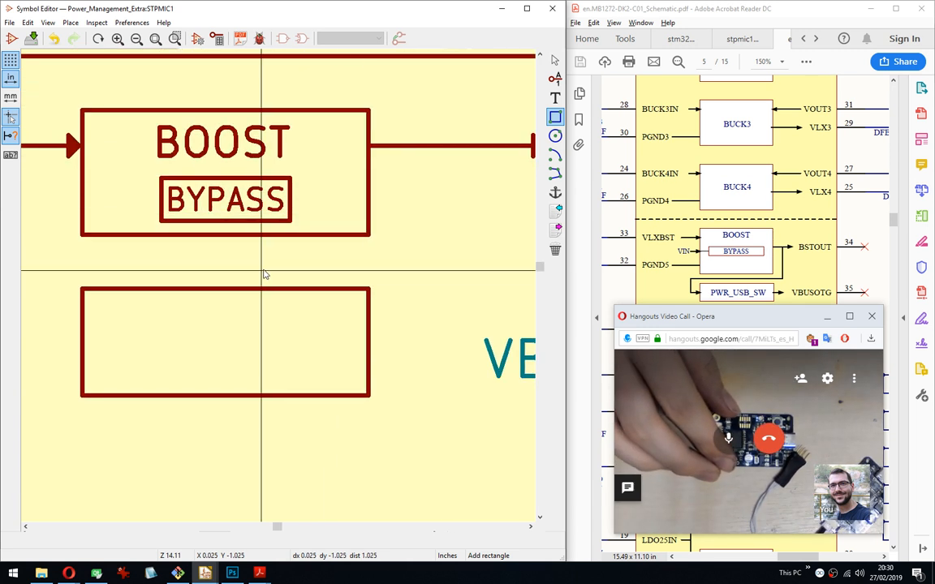
middle_click_drag(263, 273, 362, 275)
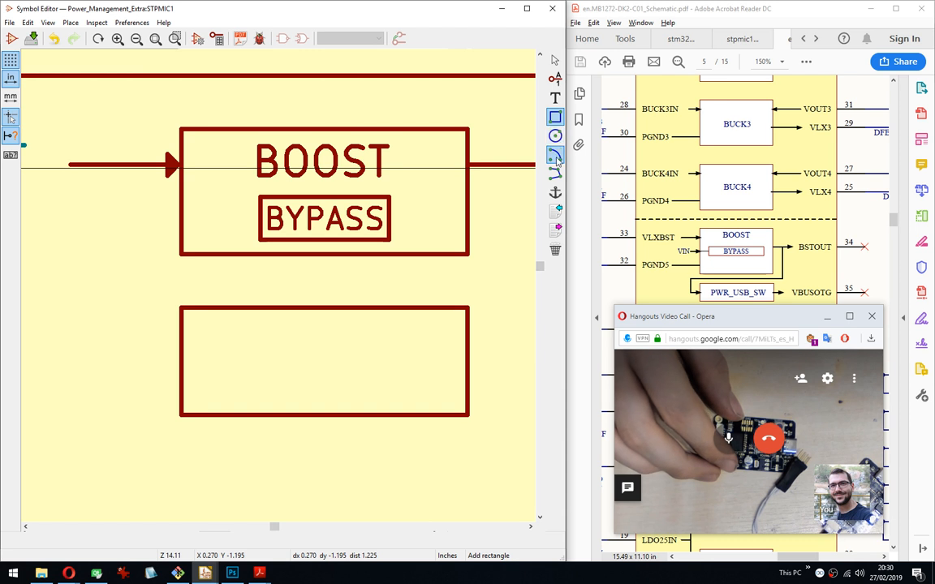
left_click(556, 119)
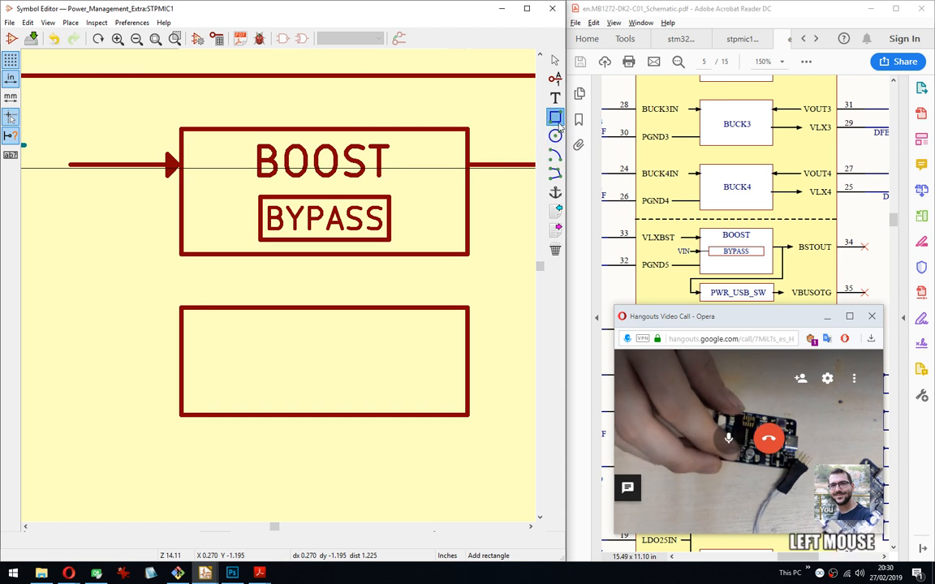
left_click(555, 173)
left_click(259, 217)
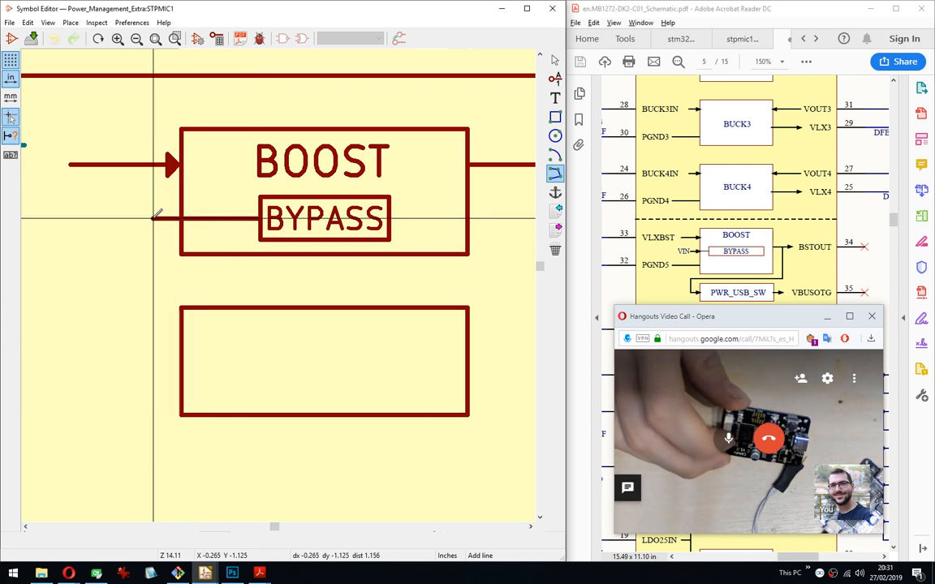
middle_click_drag(154, 217, 291, 218)
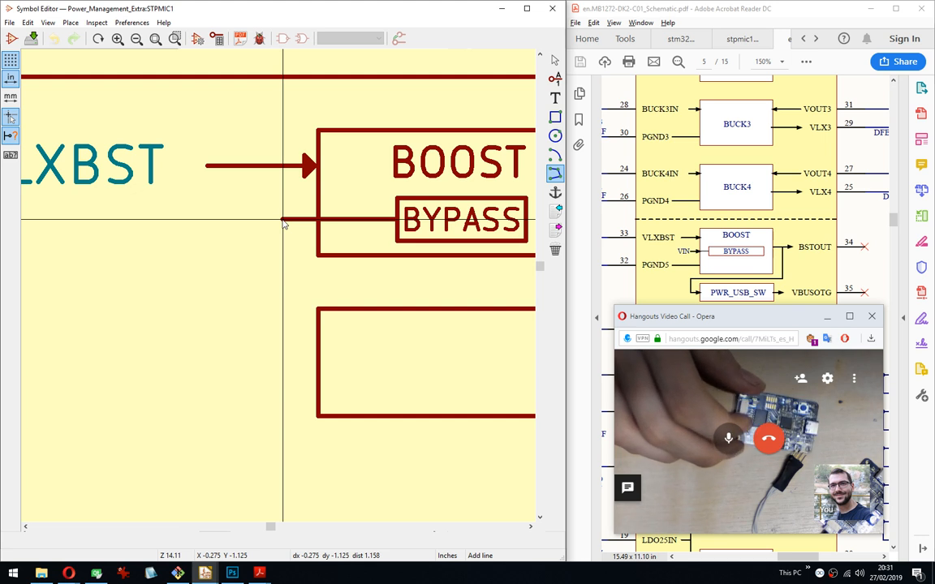
double_click(282, 219)
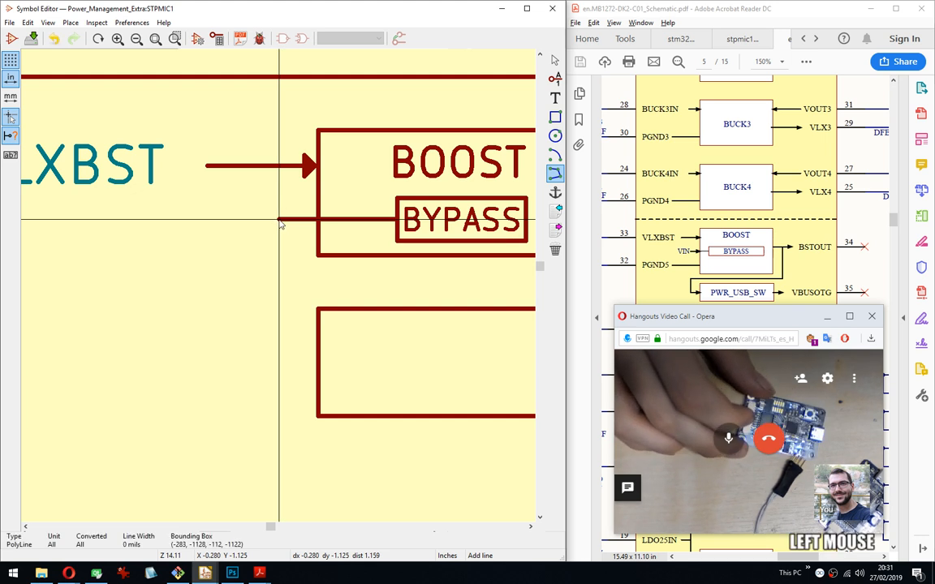
Move a right-pointing spare arrowhead from above the symbol onto the BYPASS line, with its tip at the BOOST rectangle's left edge.
scroll(282, 219, "down", 5)
middle_click_drag(297, 201, 318, 295)
key("Escape")
scroll(290, 130, "up", 5)
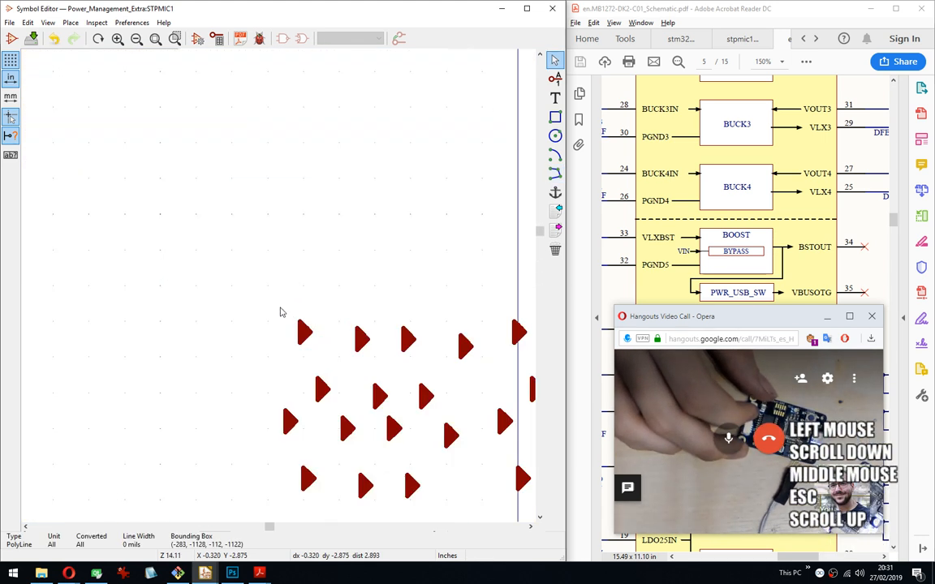
left_click_drag(282, 309, 317, 355)
scroll(272, 259, "down", 5)
middle_click_drag(328, 382, 334, 218)
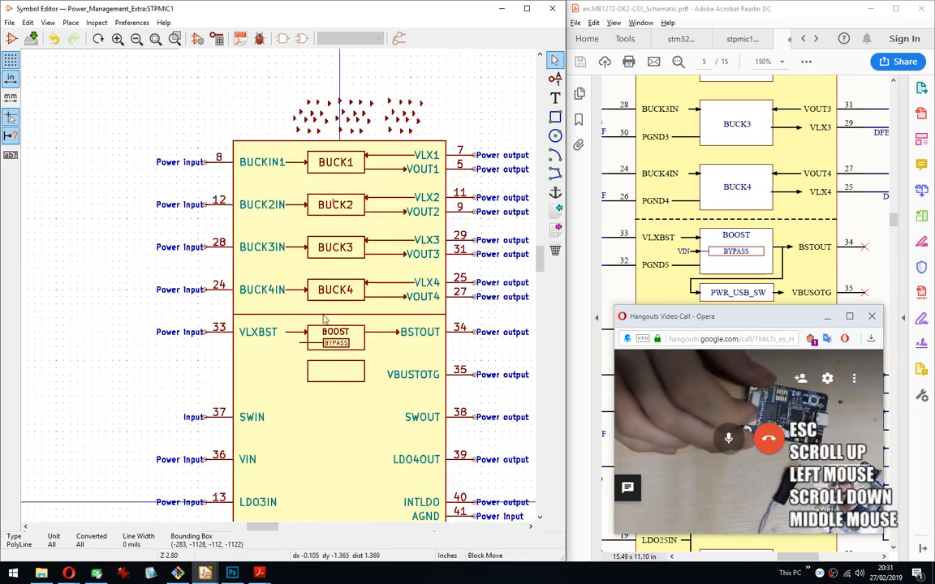
scroll(330, 344, "up", 8)
middle_click_drag(275, 368, 330, 372)
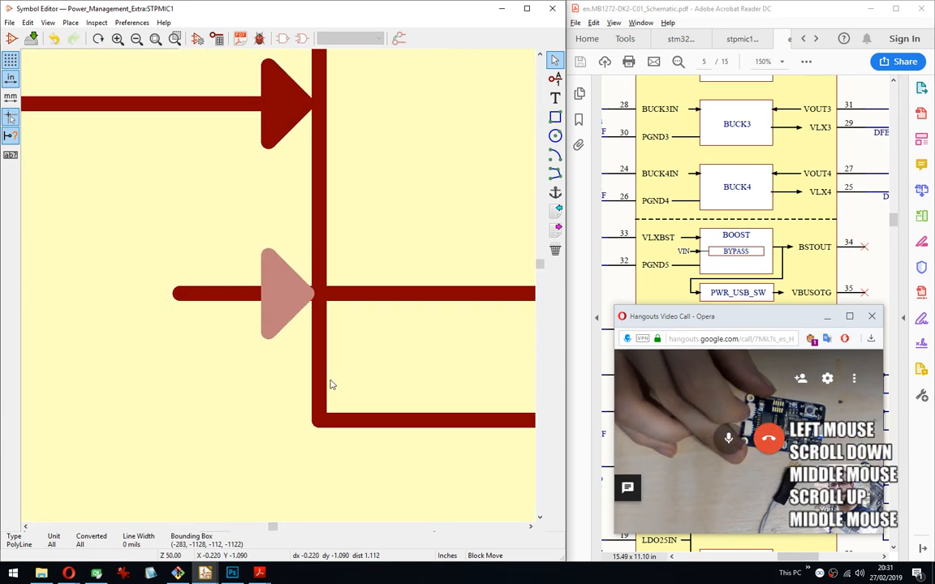
left_click(330, 384)
scroll(232, 345, "down", 3)
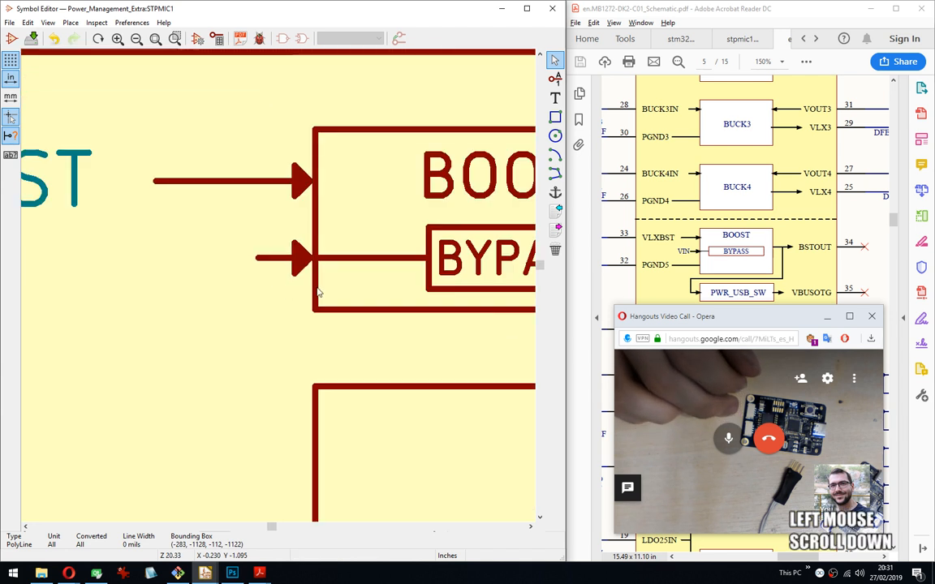
Add the text VIN at 30 mils and place it just before the outer end of the BYPASS input line.
left_click(555, 98)
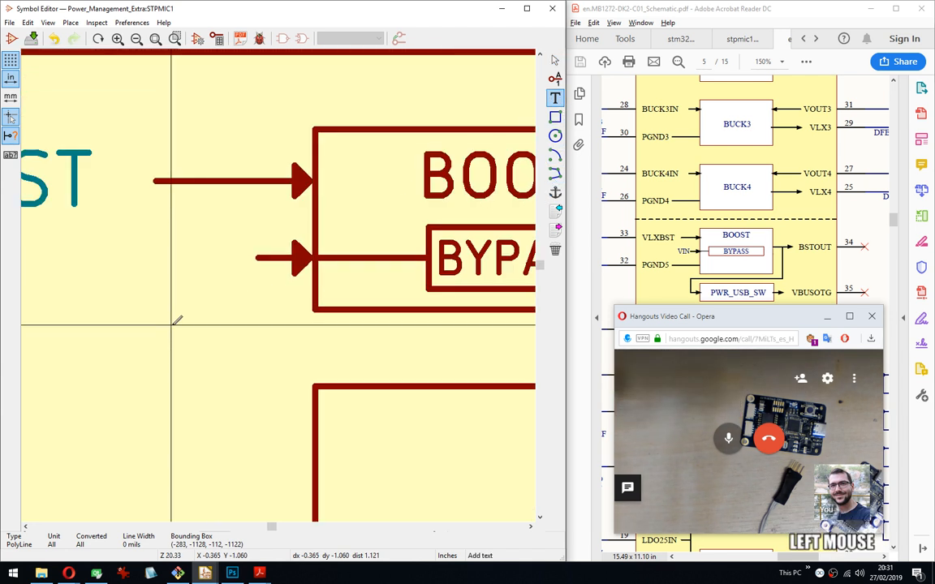
left_click(171, 325)
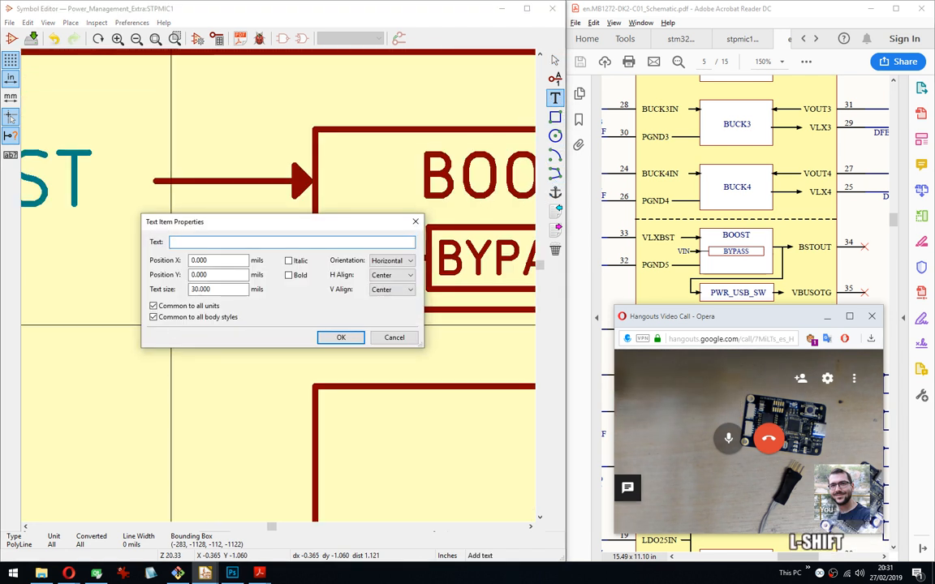
type("VIN")
left_click(341, 337)
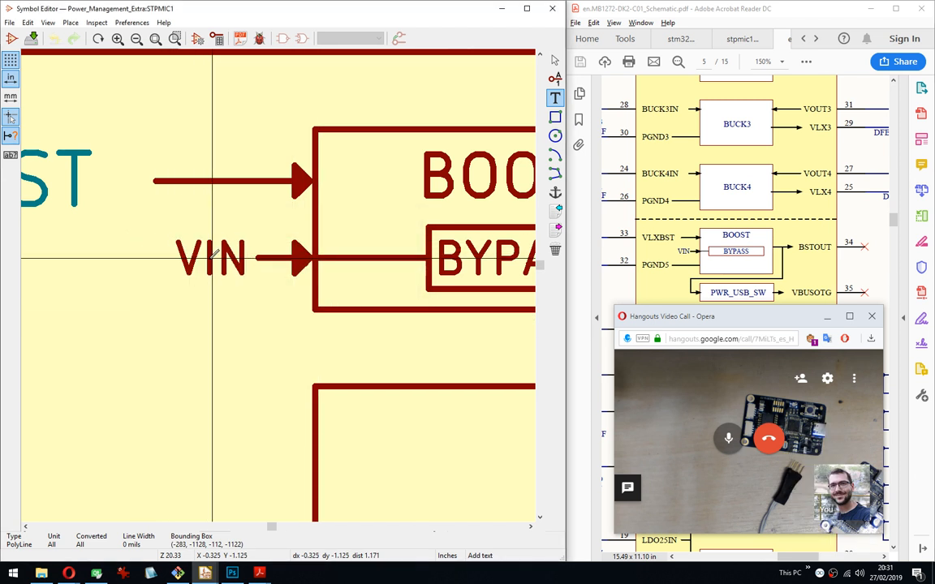
left_click(217, 258)
scroll(218, 258, "down", 5)
key("Escape")
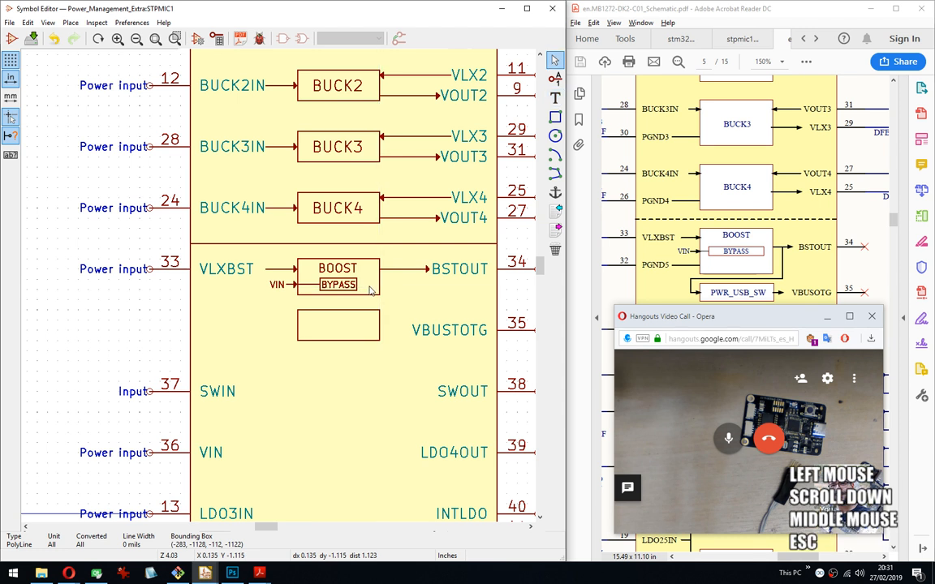
Set the BYPASS label's text size to 25 mils and compare its fit inside the box with the previous size.
double_click(338, 285)
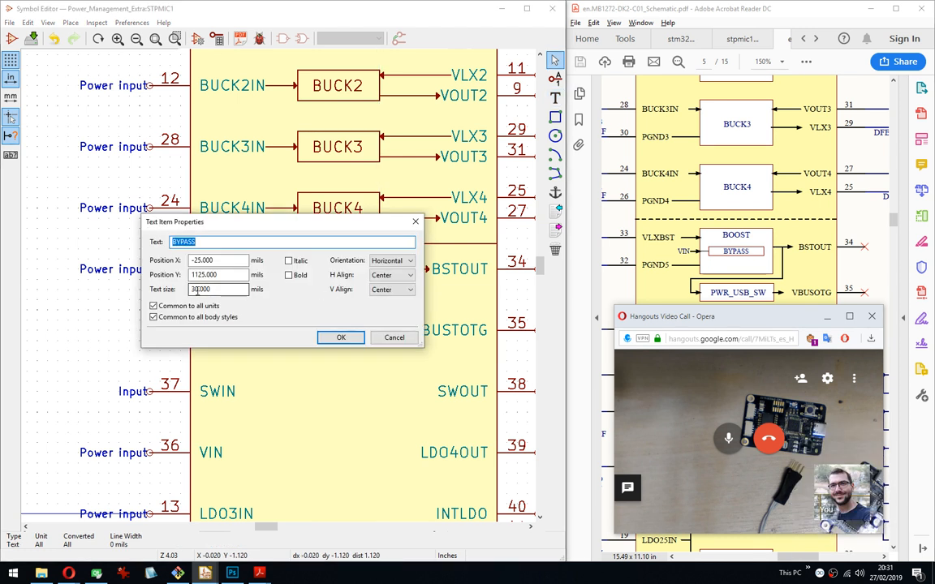
double_click(197, 290)
type("25")
left_click(334, 338)
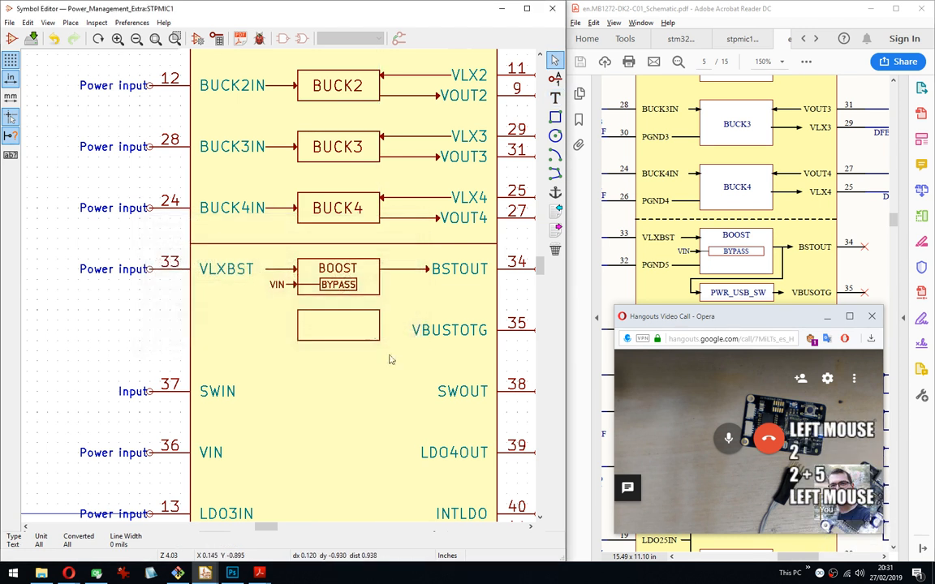
scroll(280, 292, "up", 3)
scroll(280, 292, "down", 5)
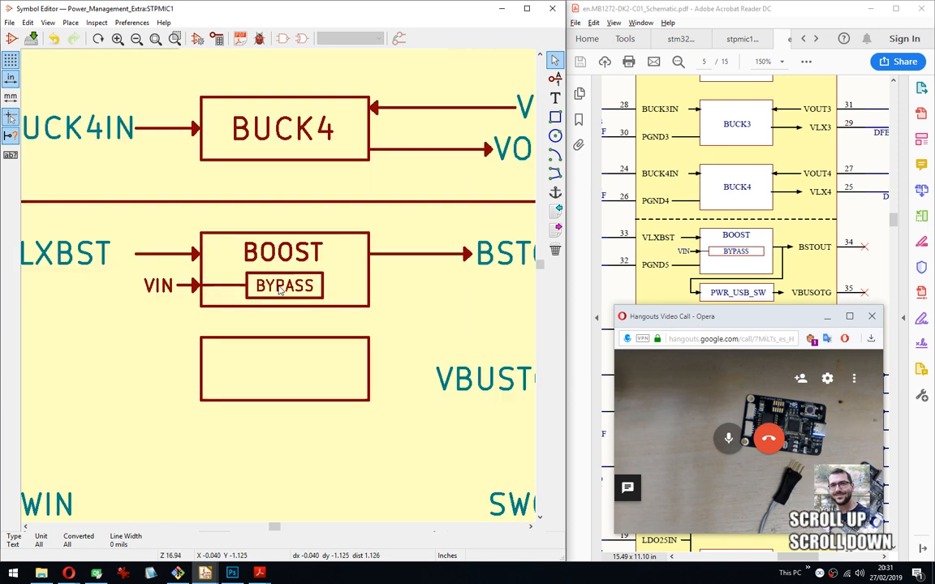
scroll(280, 292, "up", 2)
scroll(280, 291, "down", 2)
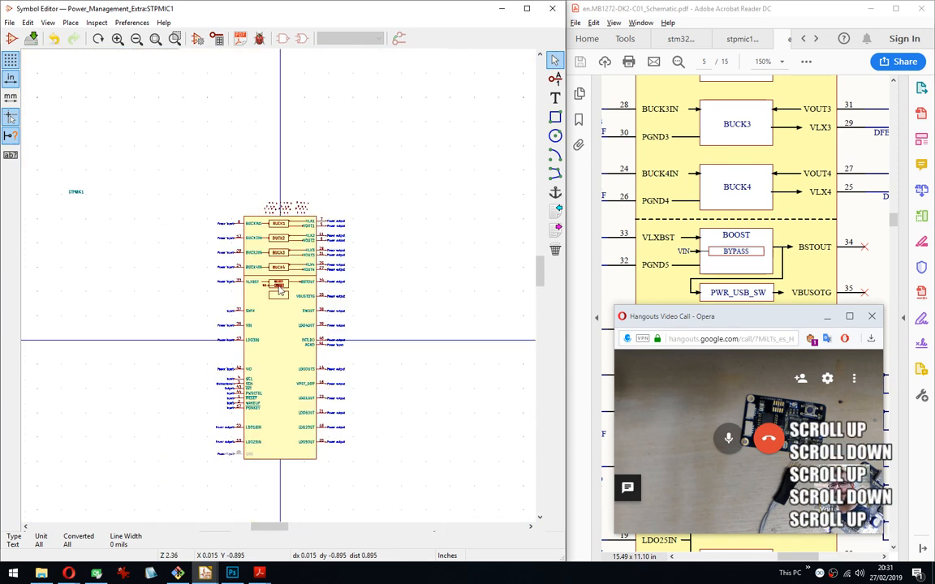
scroll(280, 290, "up", 4)
middle_click_drag(280, 267, 290, 301)
scroll(290, 302, "up", 3)
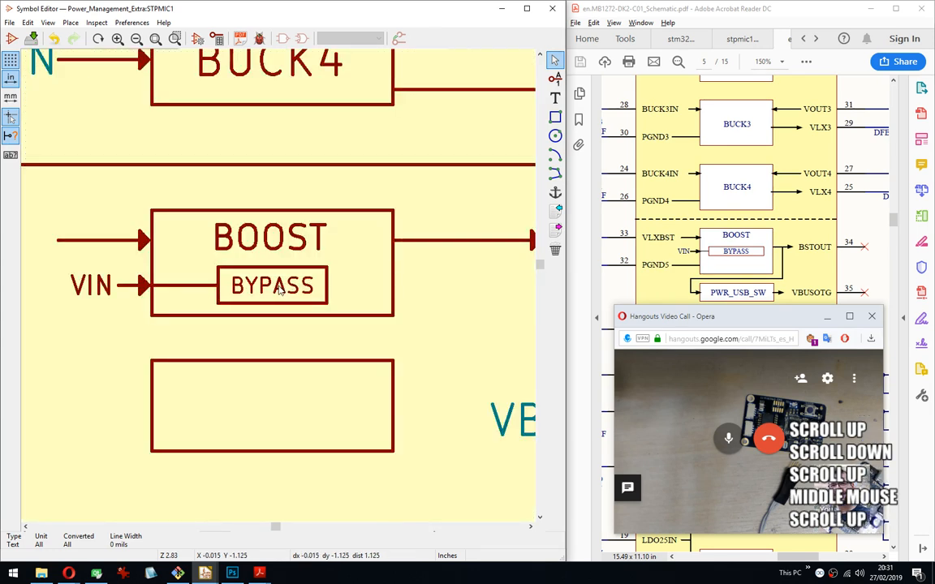
key("ctrl+z")
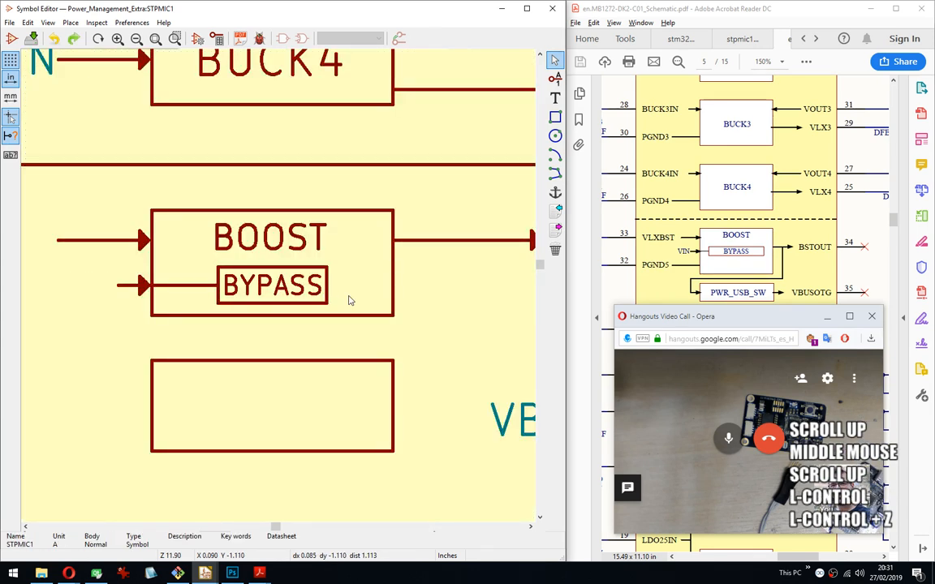
key("ctrl+y")
Try to make the BYPASS label bold.
double_click(284, 291)
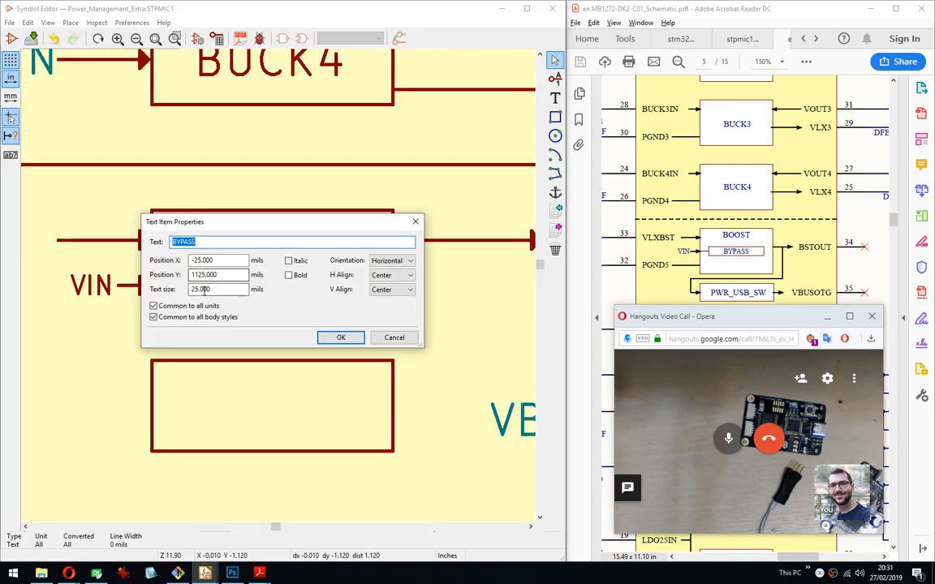
left_click(196, 290)
left_click_drag(225, 311, 321, 334)
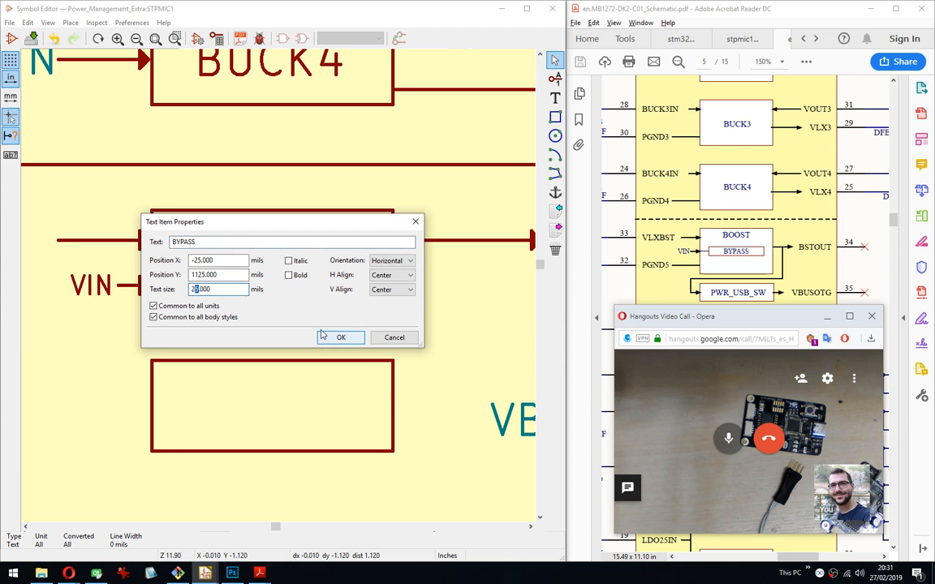
type("3")
left_click(291, 276)
left_click(343, 338)
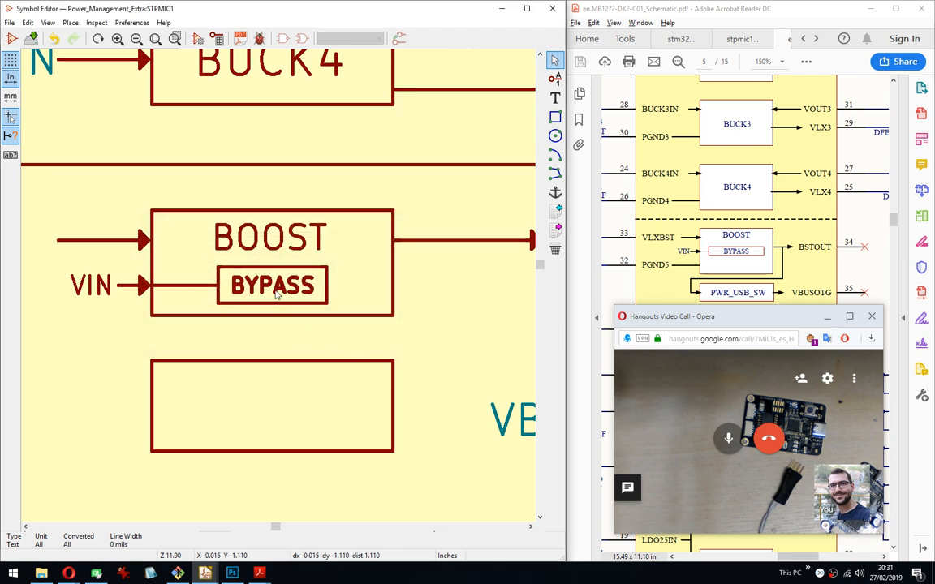
key("ctrl+z")
key("ctrl+z")
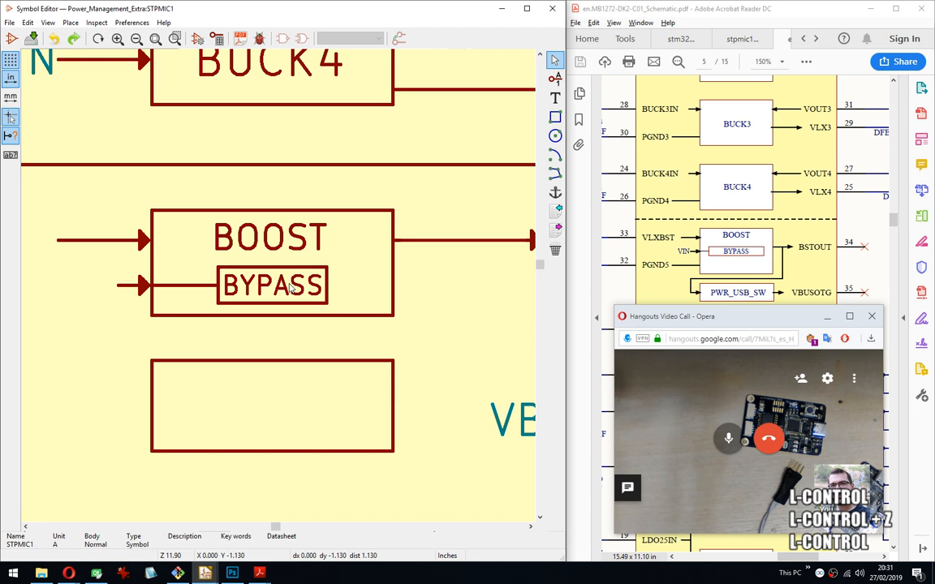
key("ctrl+y")
Widen the Hangouts video call window and move it slightly lower over the schematic PDF.
double_click(290, 289)
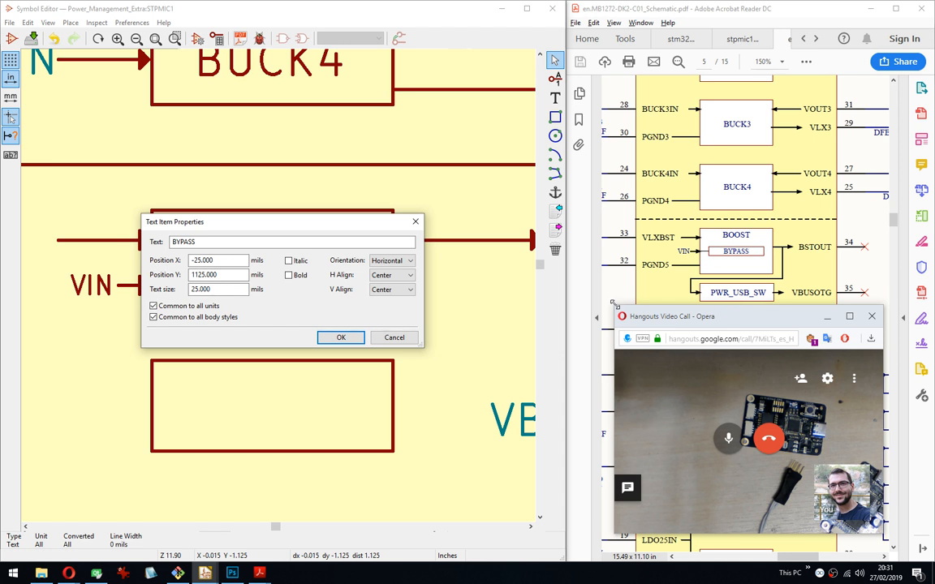
left_click_drag(615, 304, 589, 303)
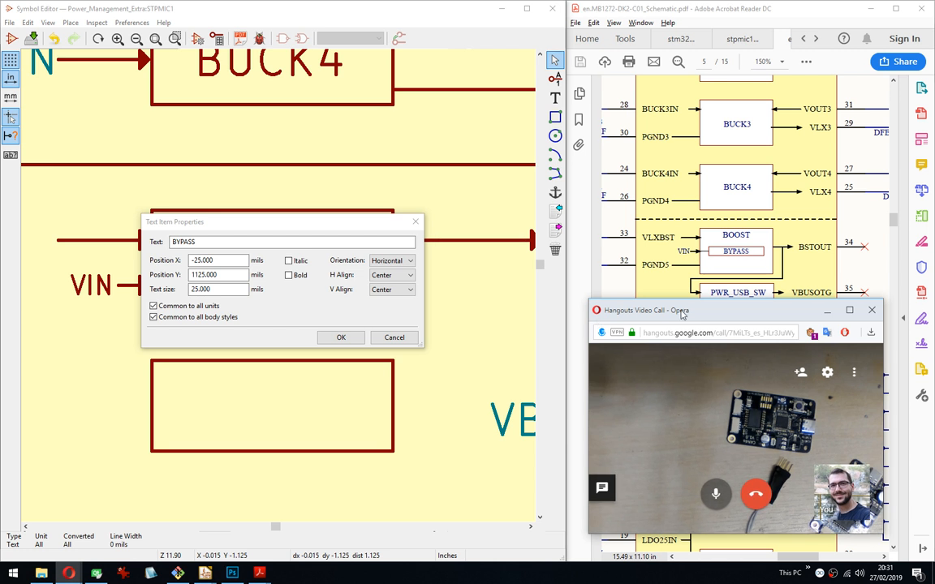
mouse_move(737, 300)
left_mouse_down()
mouse_move(739, 286)
mouse_move(737, 423)
mouse_move(737, 319)
left_mouse_up()
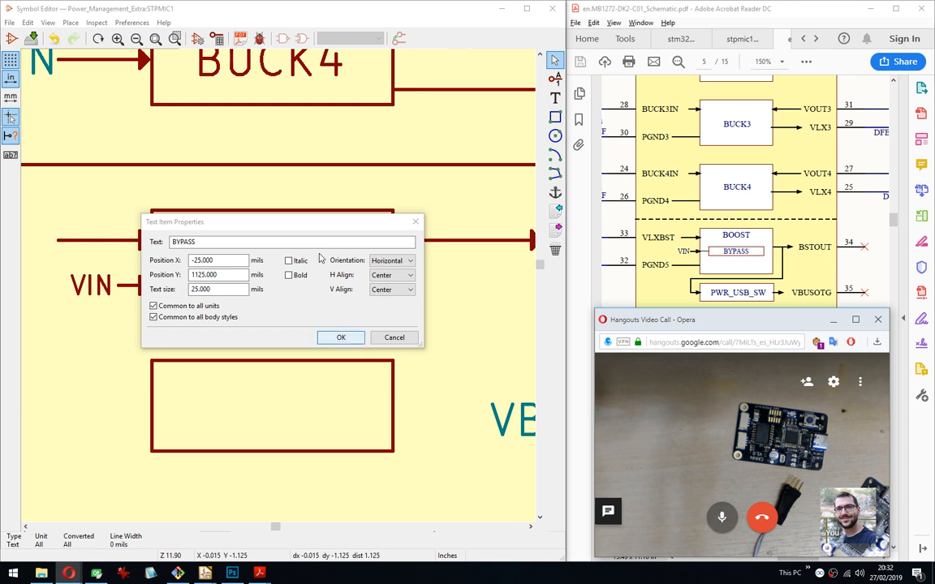
left_click(312, 226)
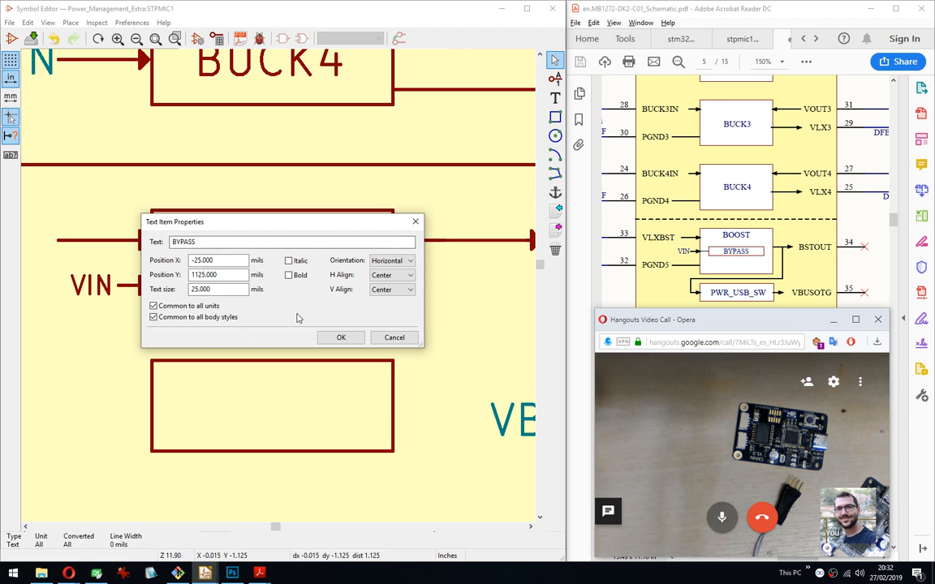
left_click(341, 337)
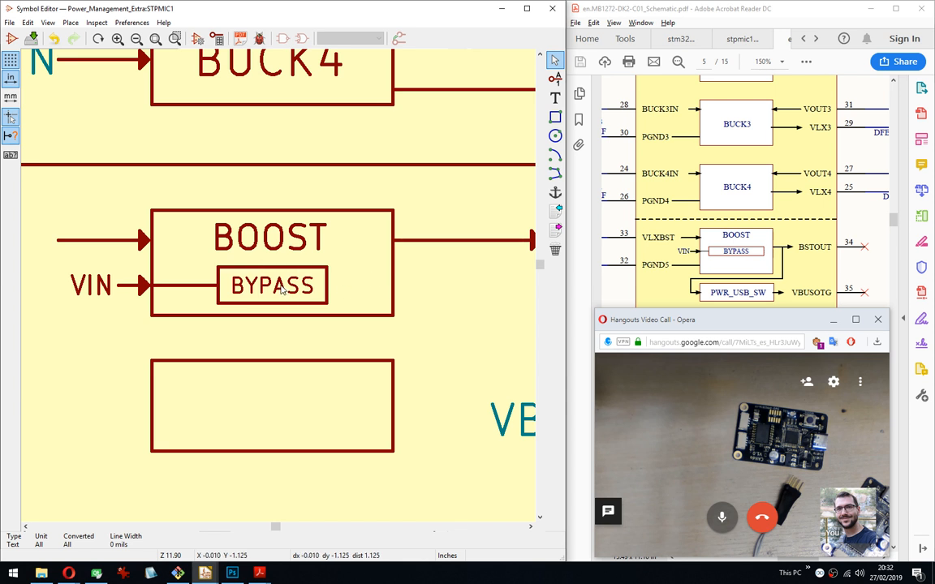
Extend the outer end of the BOOST block's upper input line to meet the VLXBST pin name.
middle_click_drag(59, 240, 179, 226)
left_click_drag(181, 231, 139, 229)
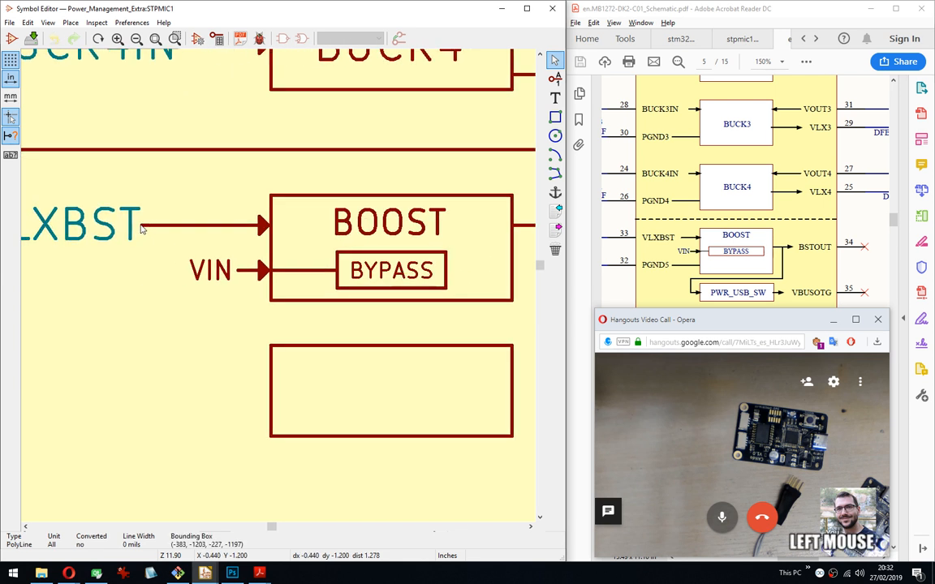
scroll(292, 292, "down", 6)
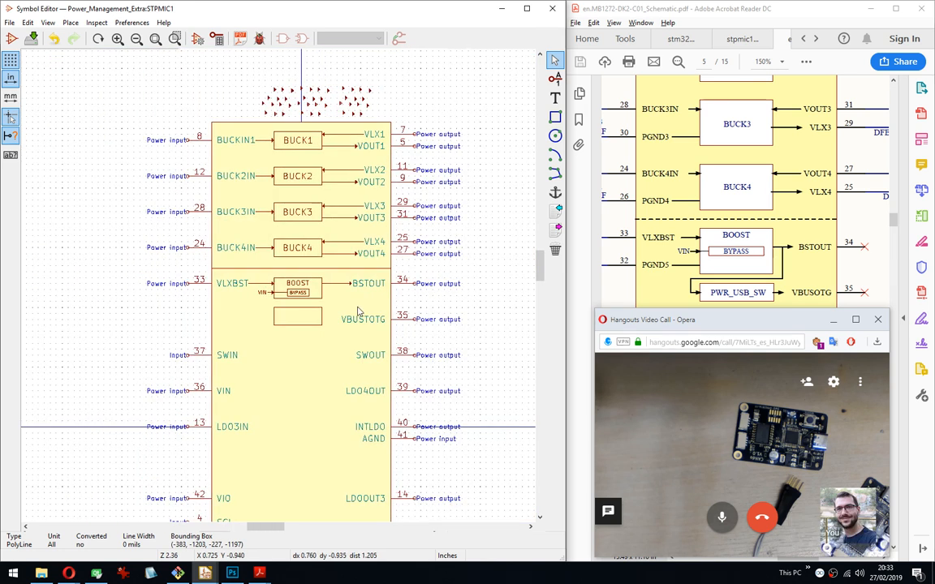
Try to draw a line from the BSTOUT line down between the two boxes and around to the lower rectangle's left edge.
scroll(278, 290, "up", 3)
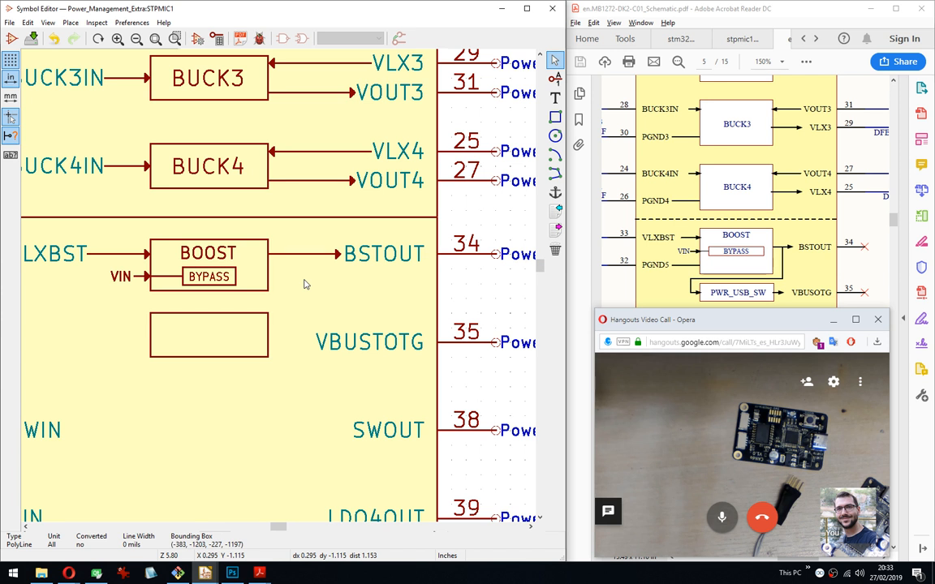
middle_click_drag(311, 303, 340, 292)
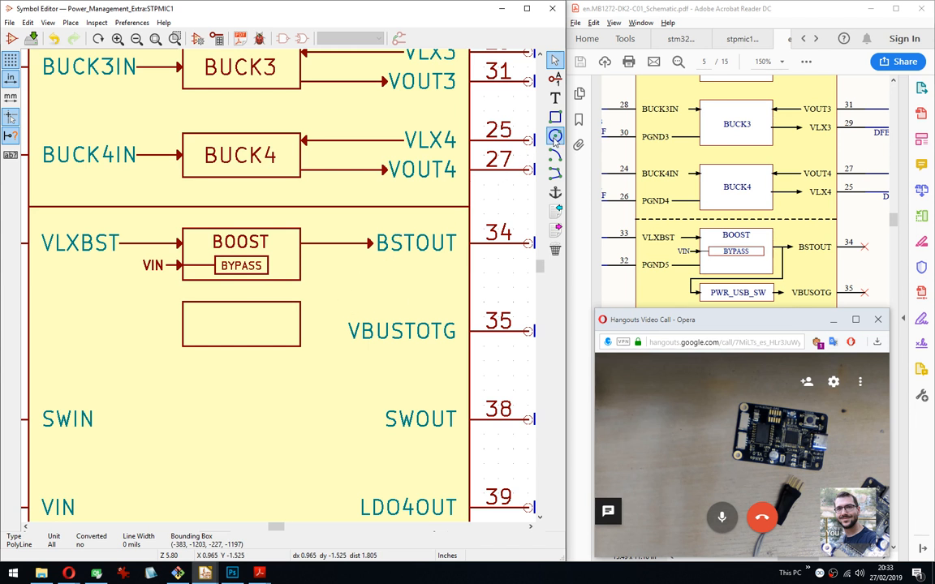
middle_click_drag(321, 262, 333, 260)
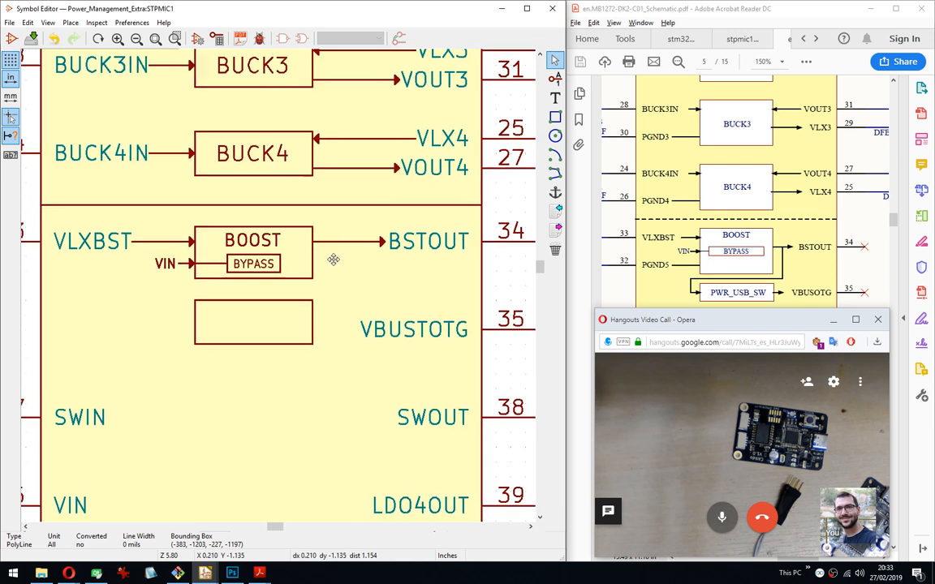
scroll(333, 260, "up", 3)
scroll(277, 288, "down", 1)
middle_click_drag(228, 292, 337, 282)
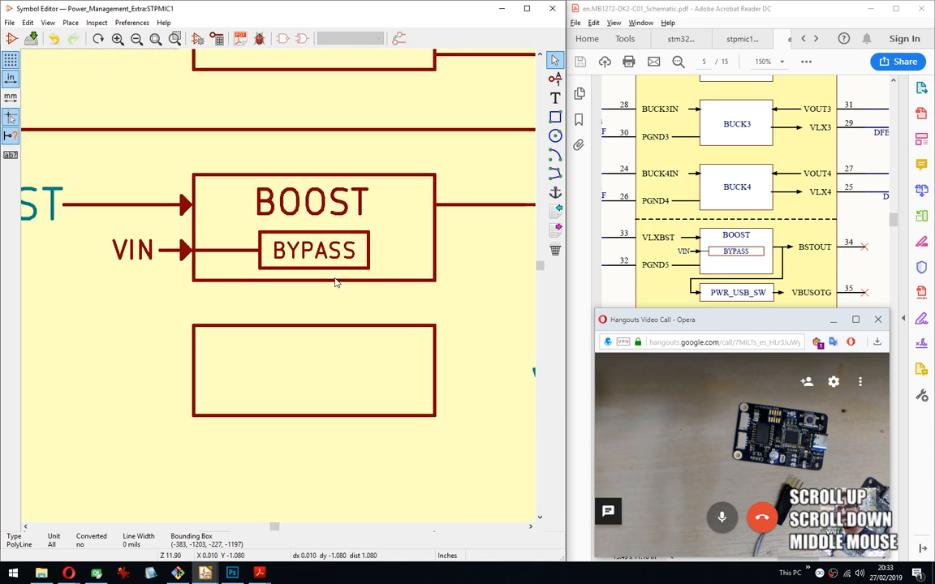
middle_click_drag(423, 283, 368, 256)
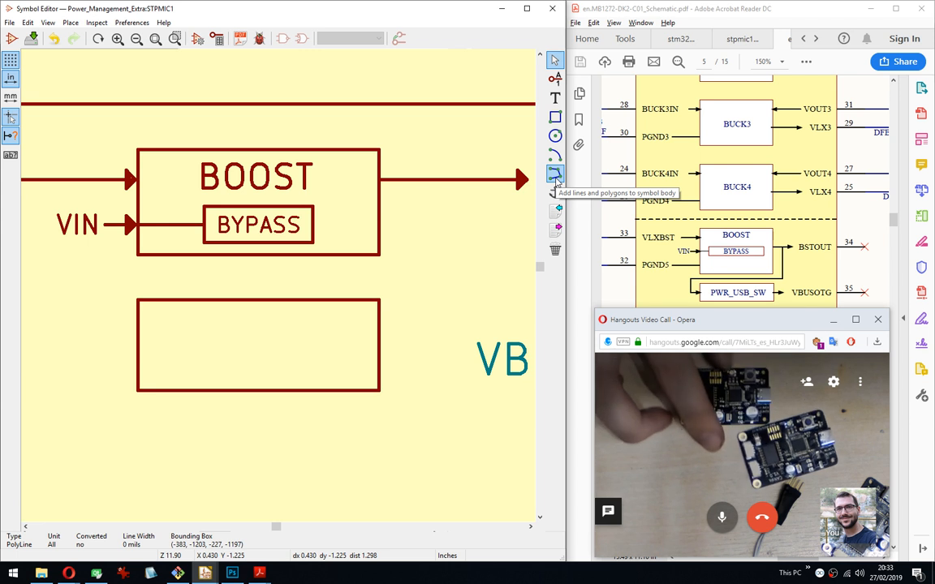
left_click(555, 177)
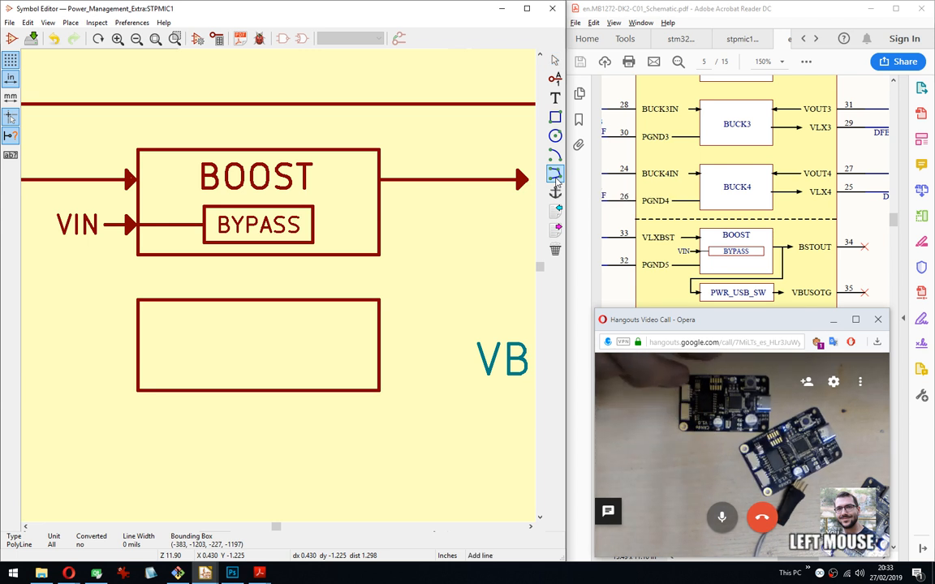
left_click(421, 179)
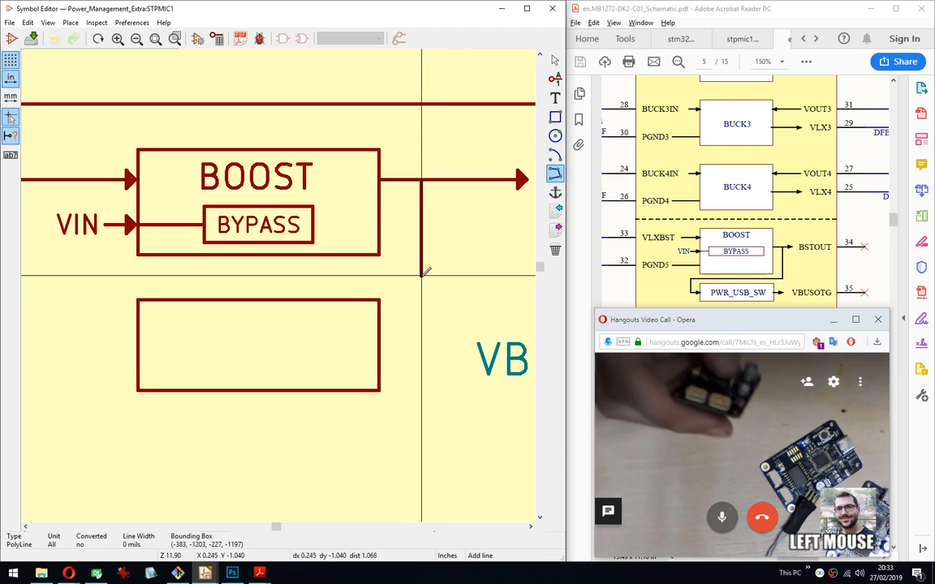
left_click(421, 276)
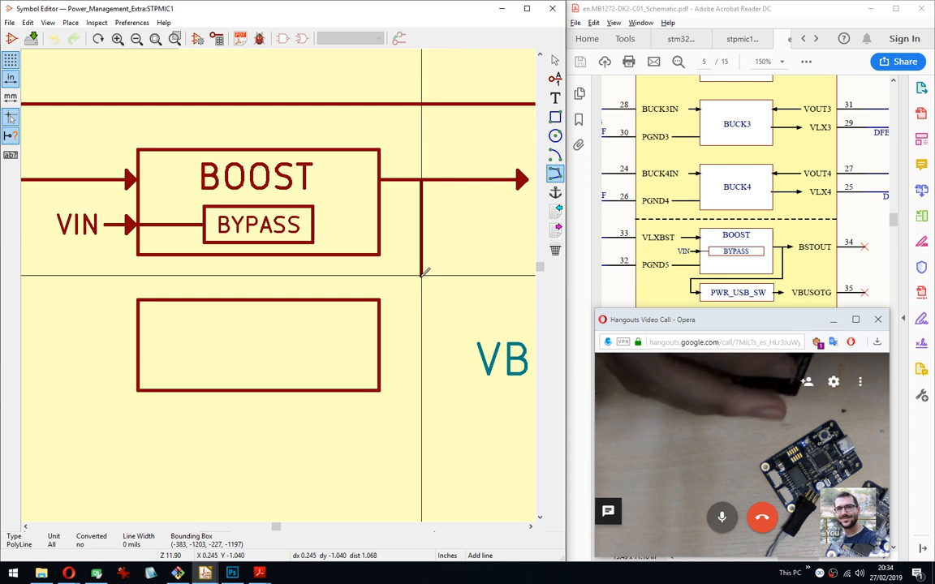
left_click(422, 275)
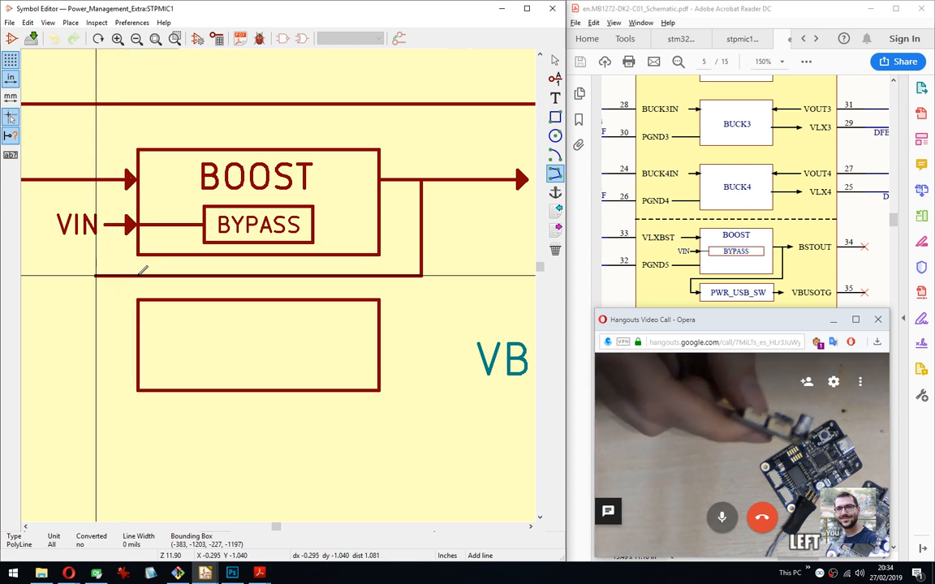
left_click(93, 276)
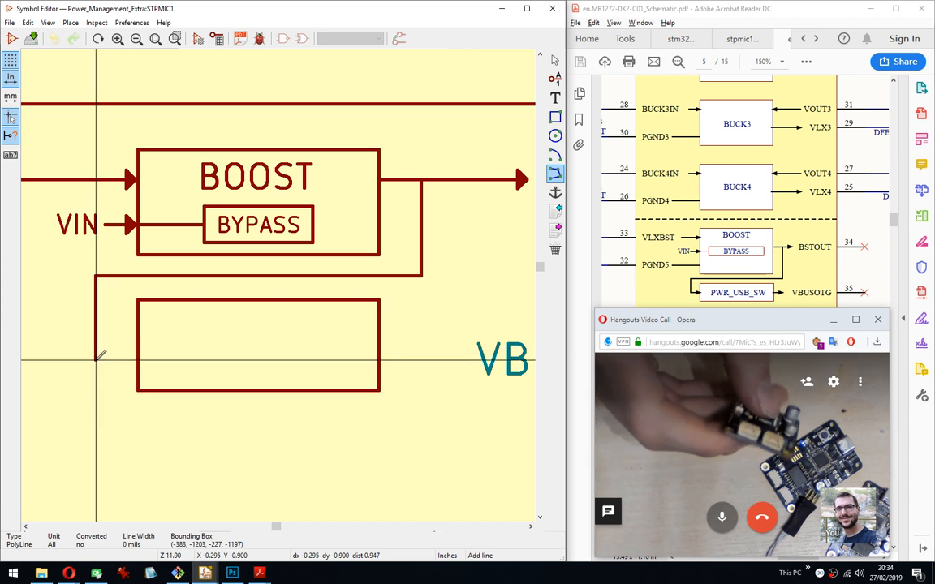
left_click(95, 359)
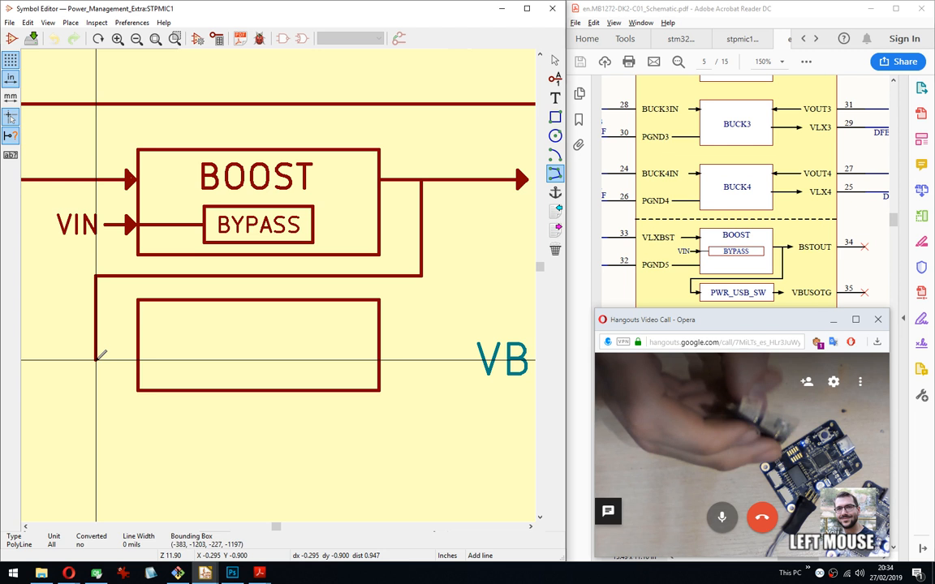
left_click(139, 358)
key("Escape")
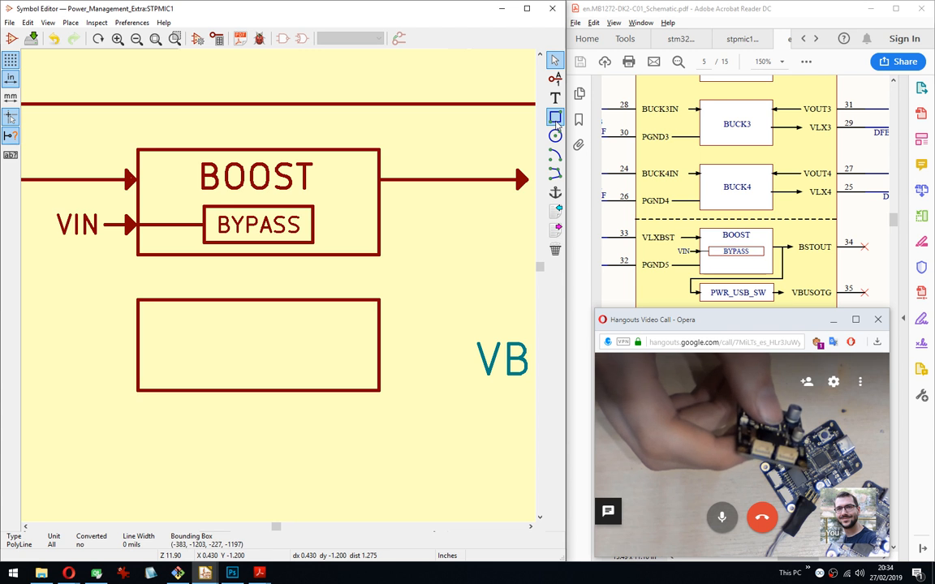
left_click(555, 173)
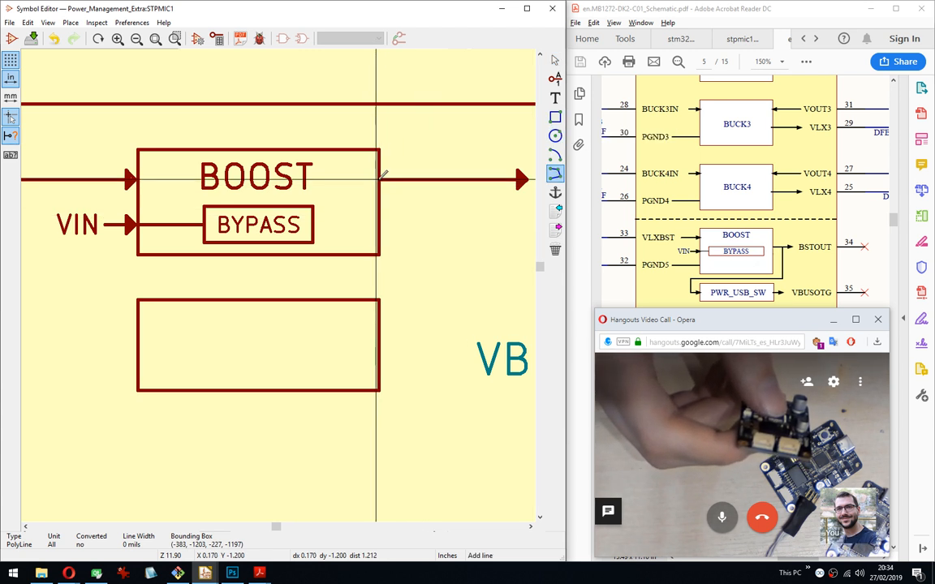
key("ctrl+Right")
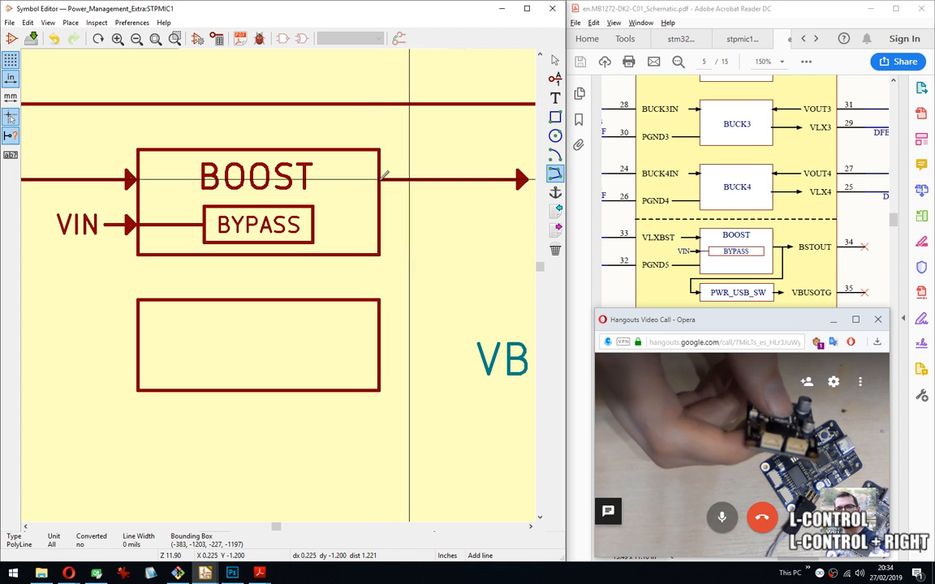
key("ctrl+Right")
left_click(439, 180)
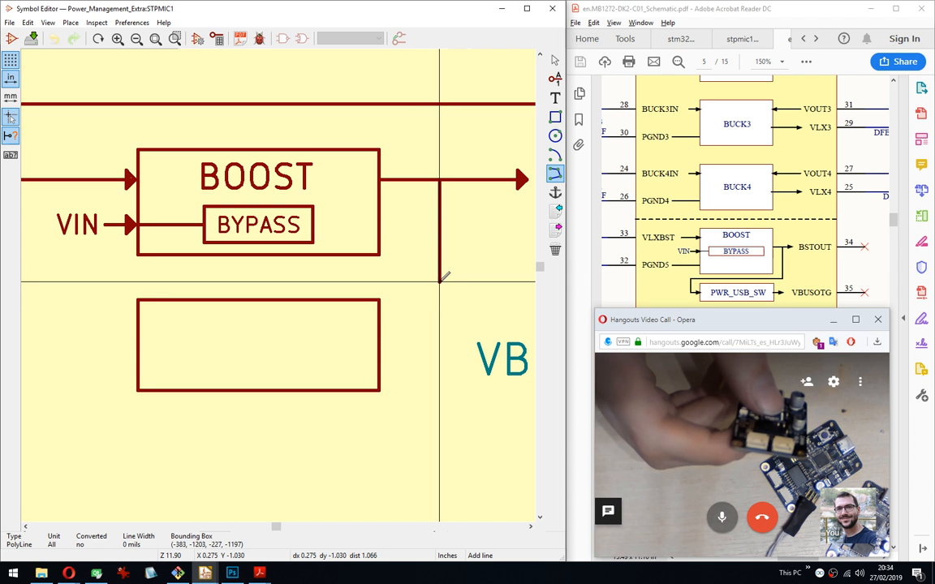
key("Escape")
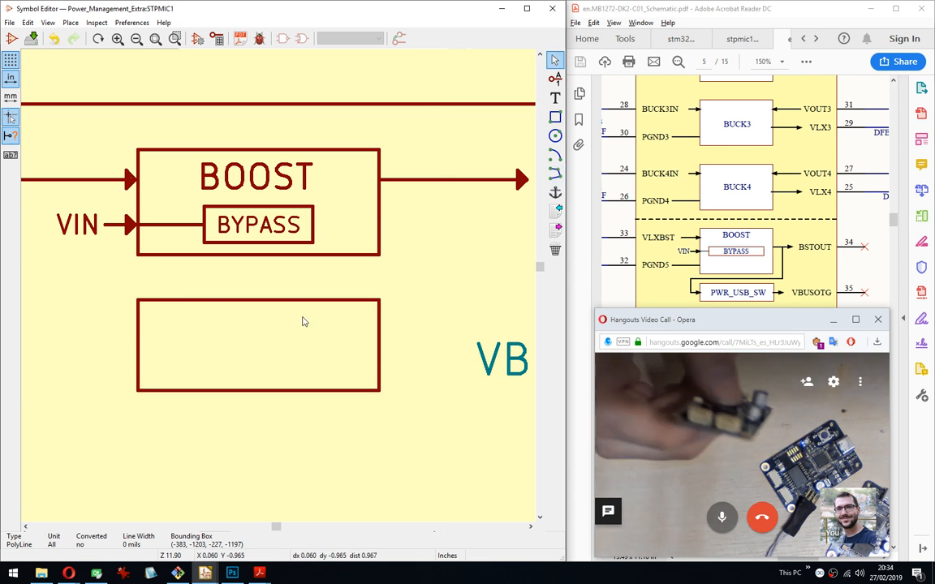
Duplicate the BOOST block's BSTOUT output arrow and place the copy with its arrowhead just before the VBUSTOTG pin name.
middle_click_drag(486, 198, 439, 200)
left_click_drag(438, 200, 417, 166)
right_click(417, 165)
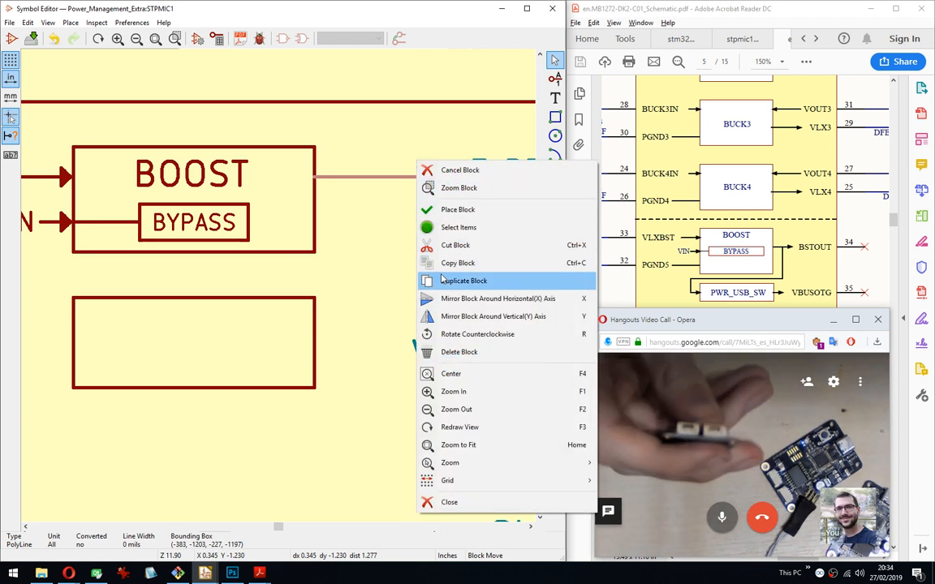
left_click(454, 280)
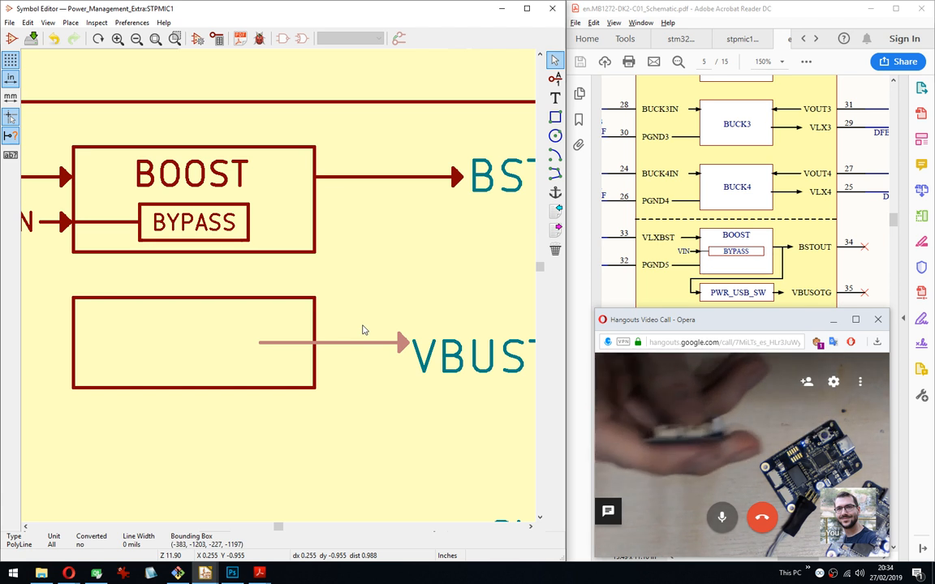
left_click(363, 329)
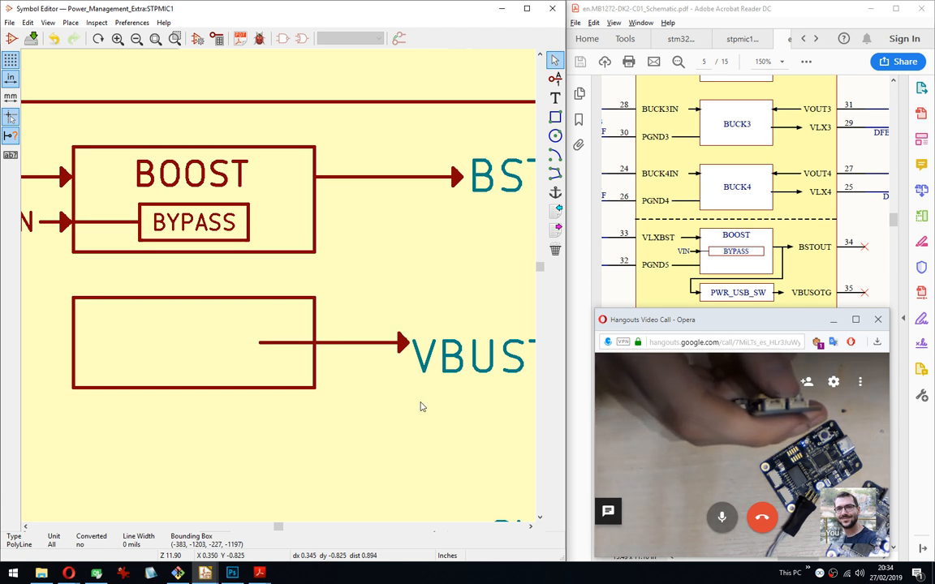
left_click_drag(421, 403, 298, 292)
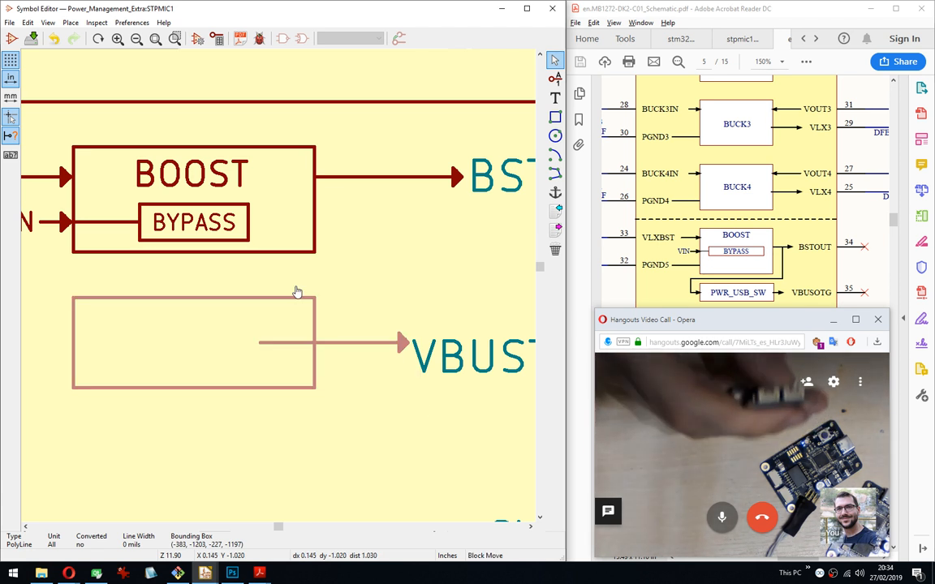
right_click(297, 292)
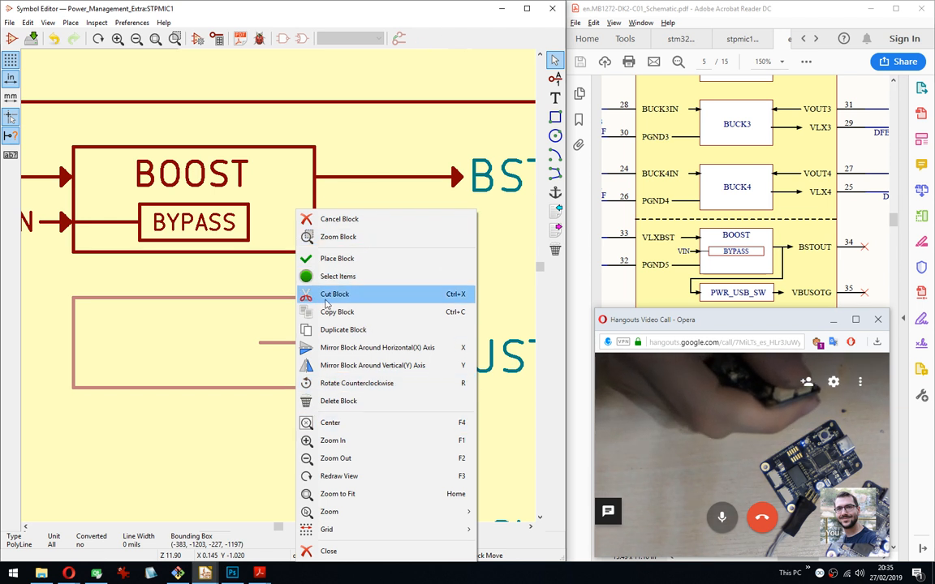
left_click(307, 347)
key("Escape")
Move the empty lower rectangle and its output arrow down together so the arrow lines up with the VBUSTOTG pin name.
left_click_drag(414, 428, 286, 291)
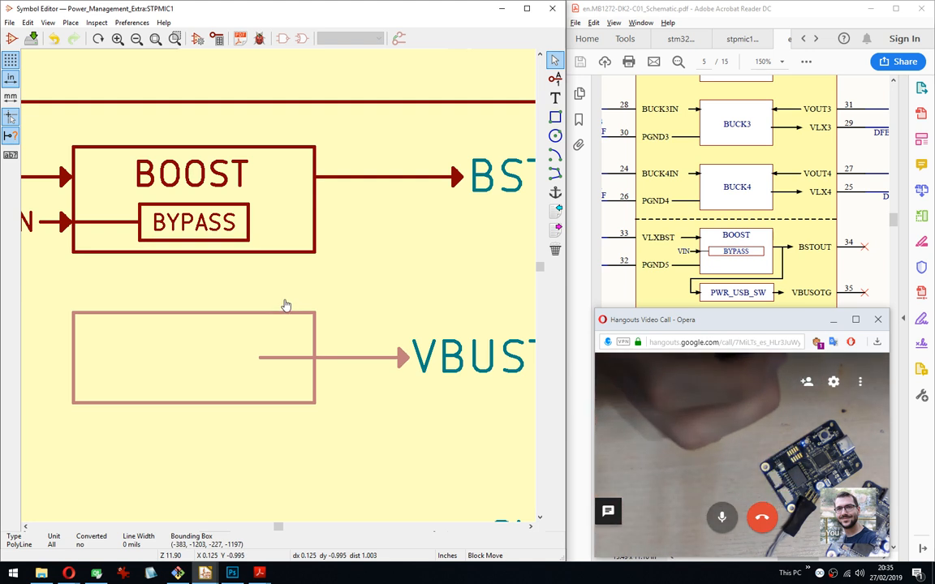
left_click(286, 305)
Shorten the VBUSTOTG arrow so its inner end starts at the lower rectangle's right edge.
middle_click_drag(286, 305, 338, 293)
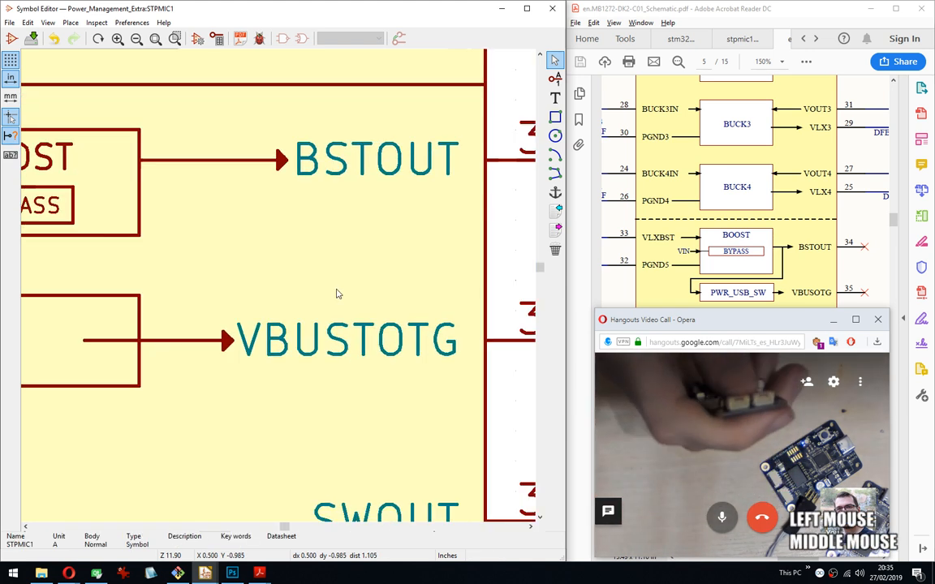
scroll(339, 294, "down", 3)
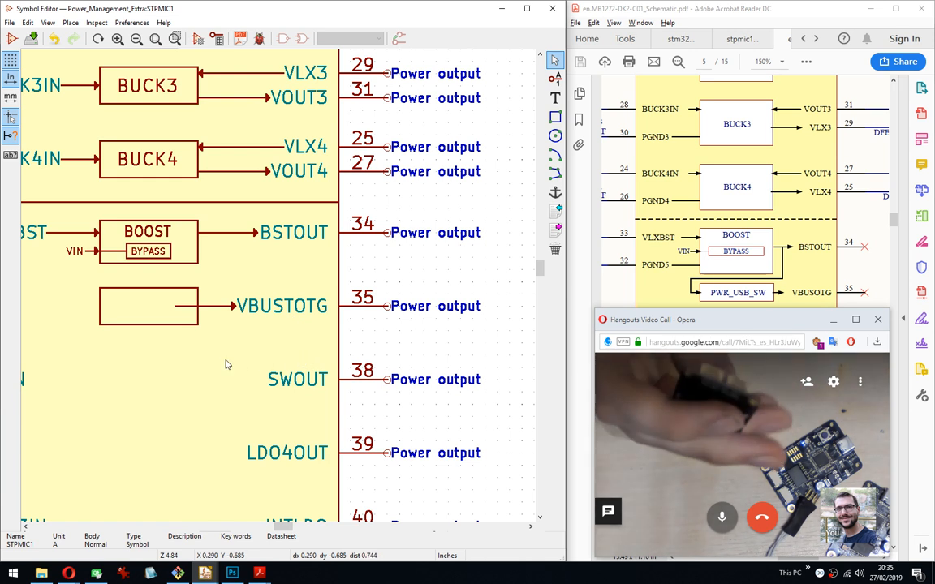
scroll(200, 317, "up", 3)
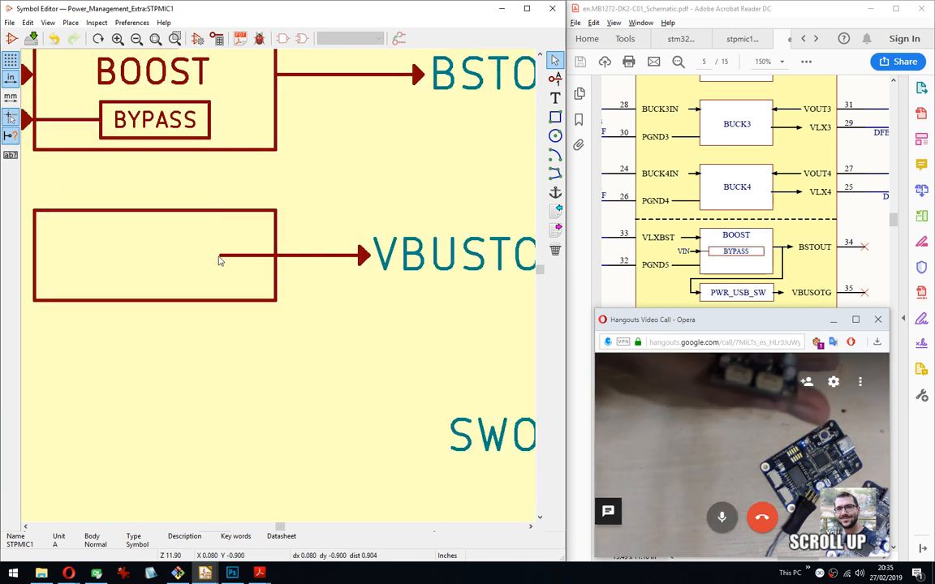
key("g")
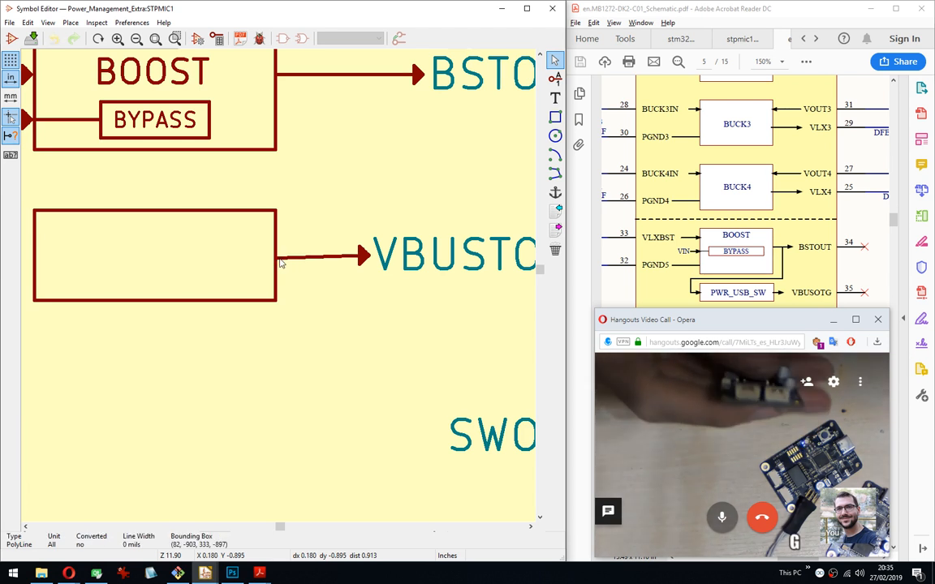
Straighten the VBUSTOTG output line so it runs horizontally from the right edge of the empty box.
left_click(276, 260)
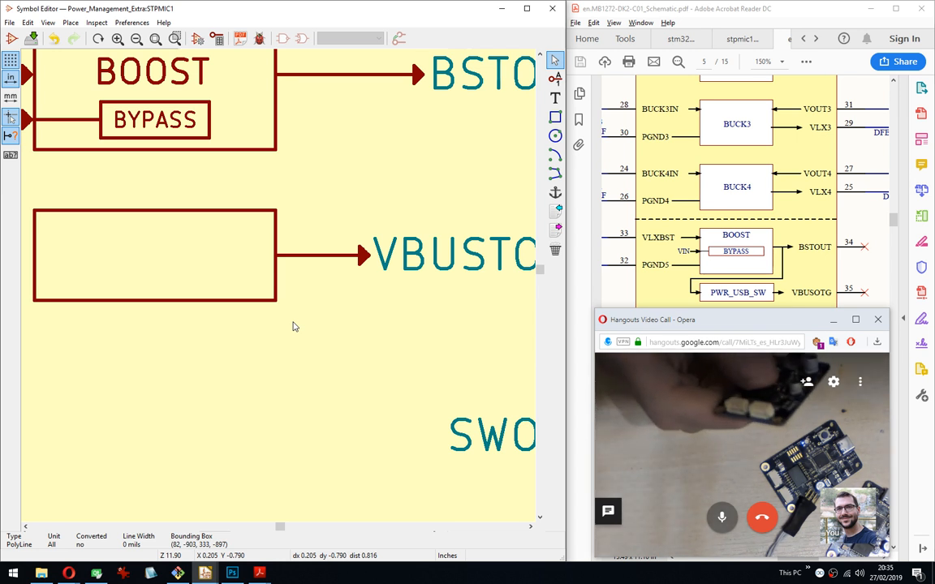
middle_click_drag(295, 327, 282, 269)
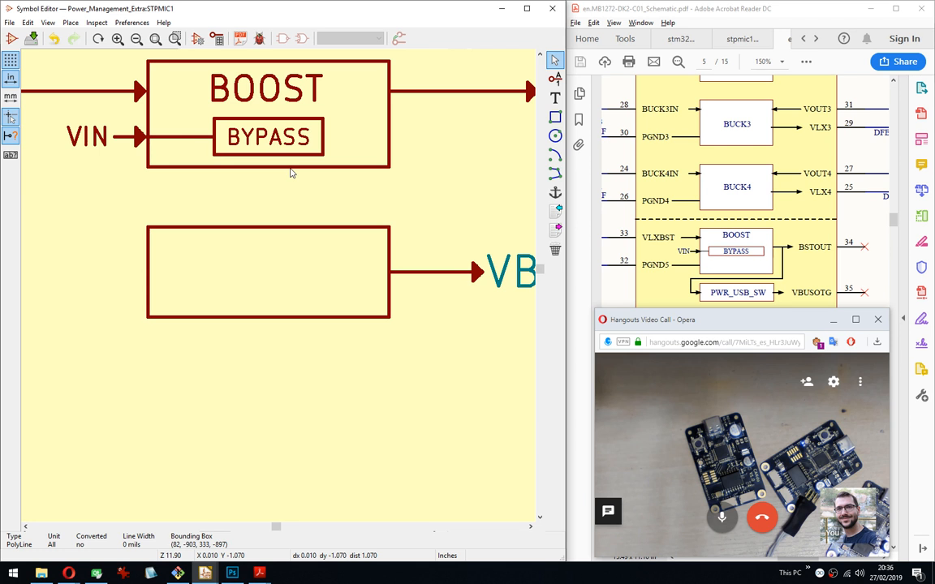
Count the grid steps between the lower edge of the BOOST box and the upper edge of the empty box.
key("Down")
left_click(565, 118)
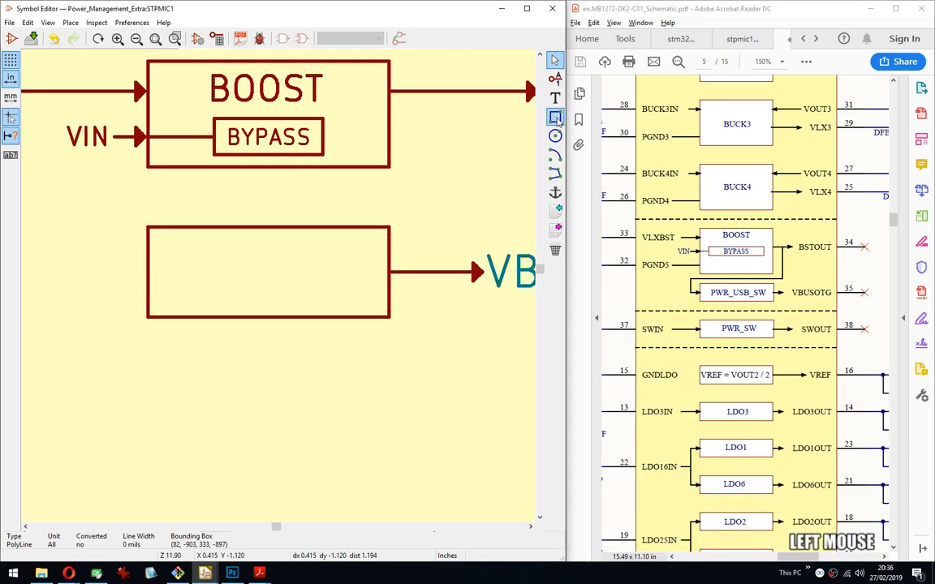
key("alt+Tab")
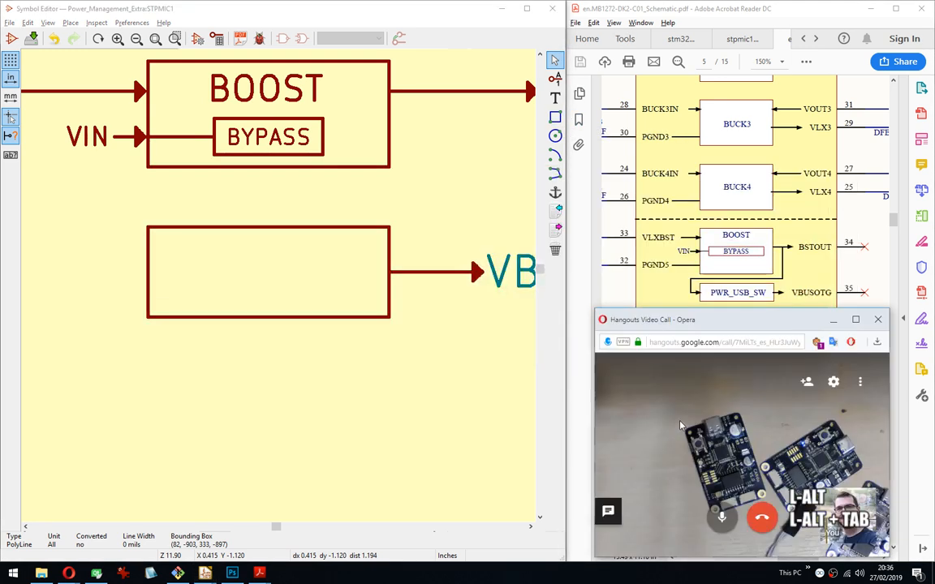
left_click(555, 116)
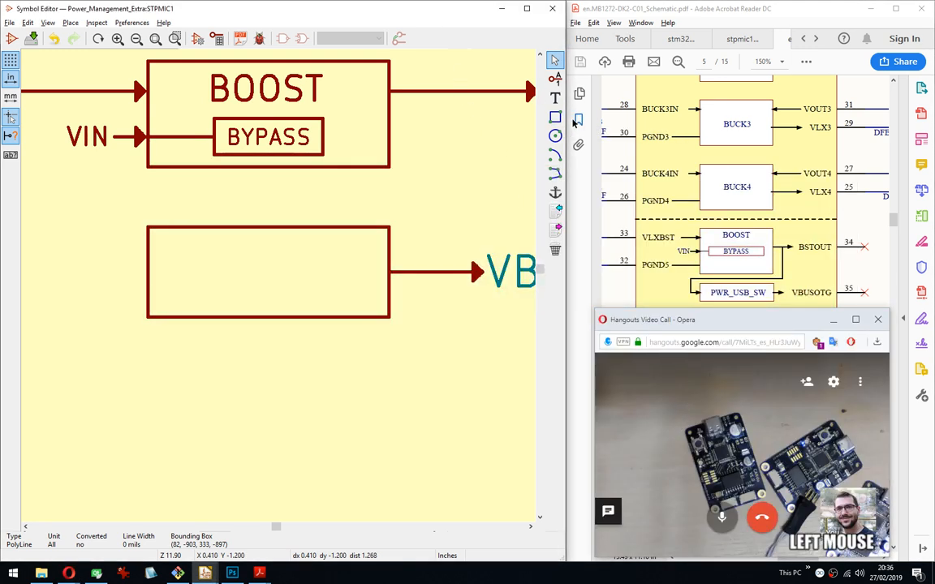
key("Down")
key("Down")
key("Down")
key("Down")
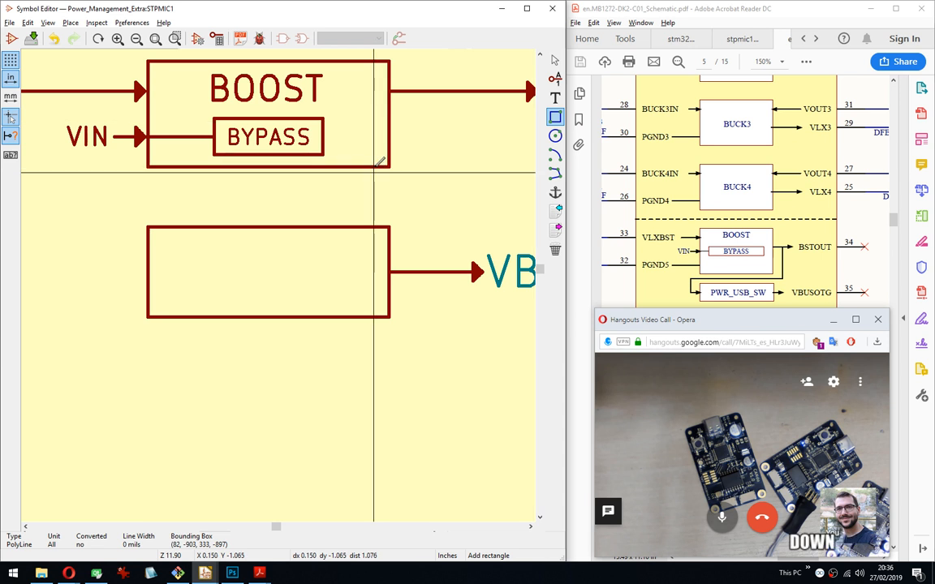
key("Down")
key("Down")
key("Down")
key("Down")
key("Down")
key("Down")
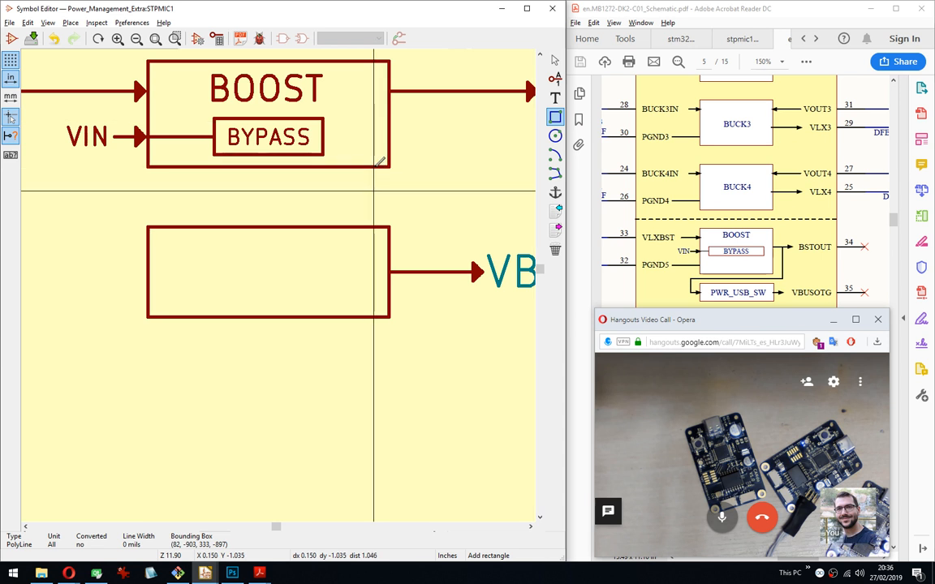
key("Down")
key("Down")
key("Down")
key("Down")
key("Down")
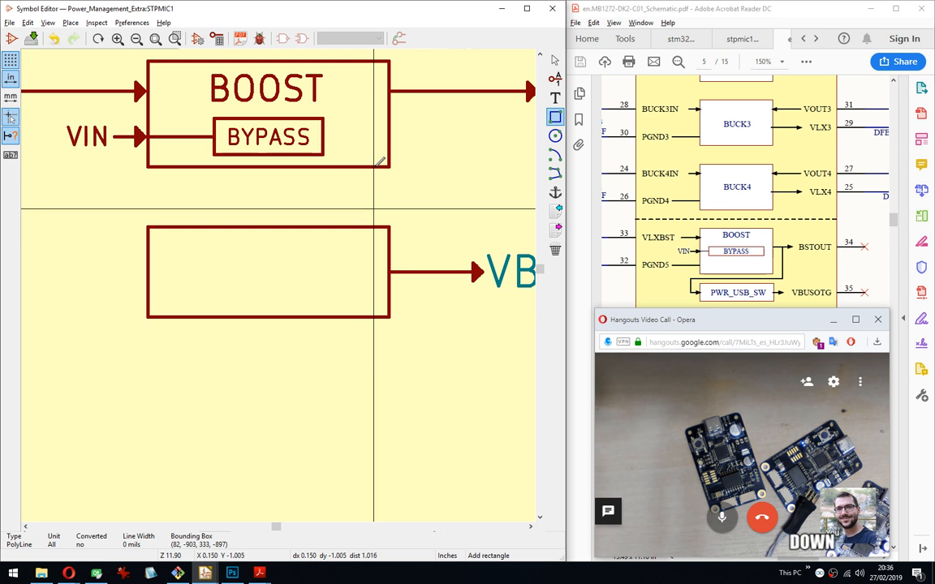
key("Down")
key("Down")
key("Down")
key("Down")
key("Down")
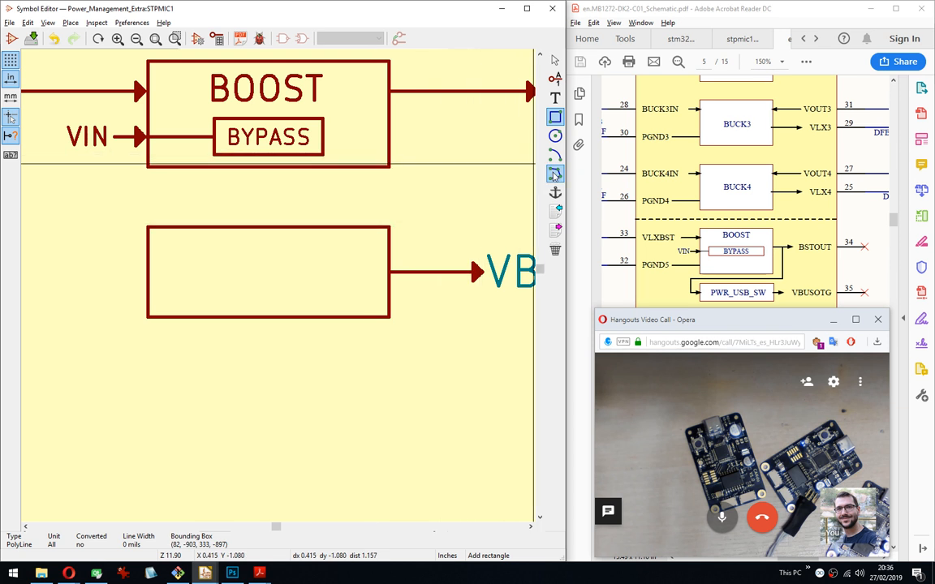
Draw a connector from the BOOST output line down to Y -1.020, left to X -0.275, down to Y -0.900 and into the empty box's left edge.
left_click(555, 174)
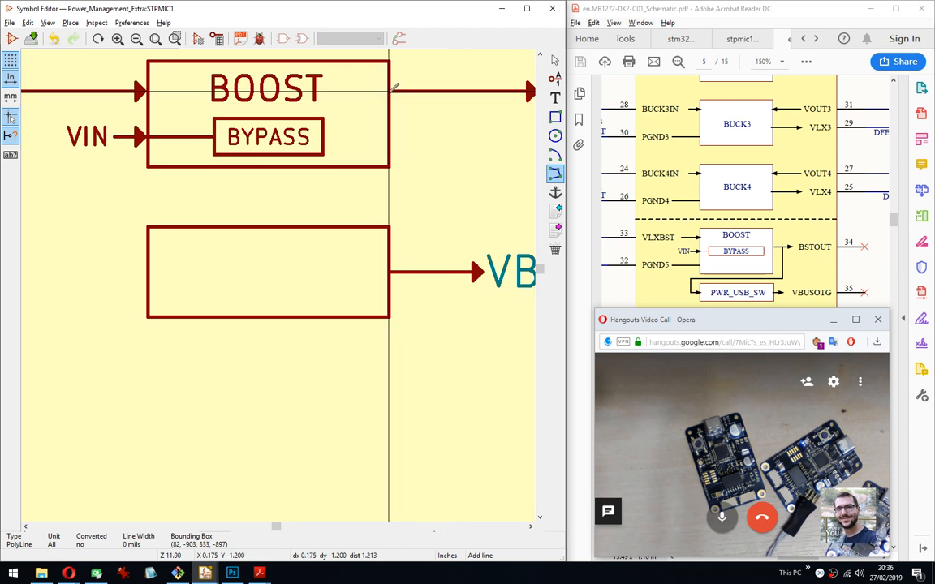
key("Right")
key("Right")
key("Right")
key("Right")
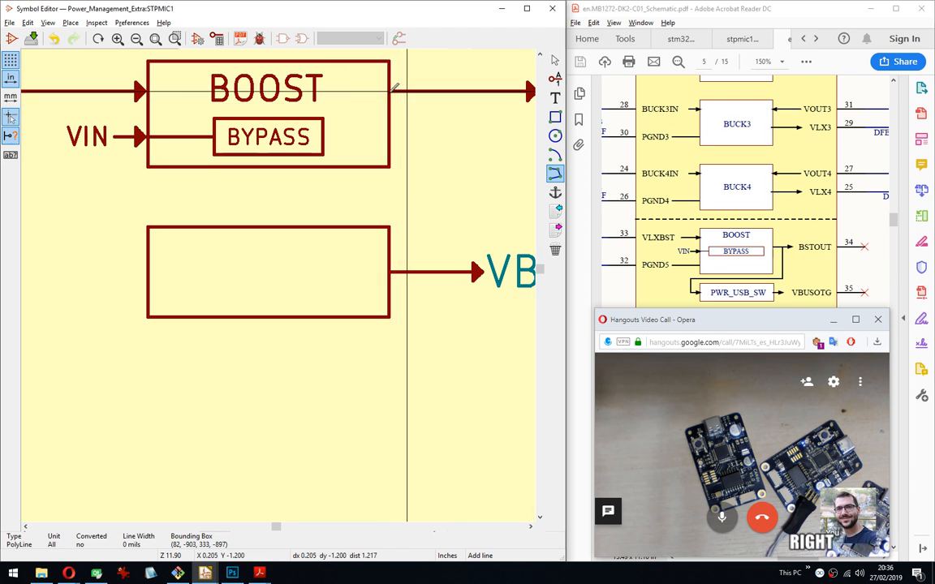
left_click(419, 91)
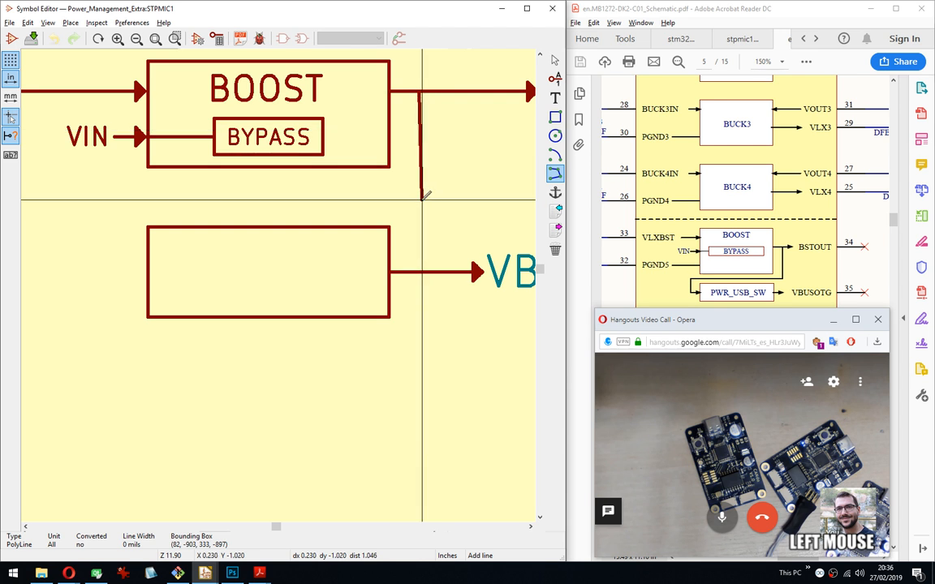
left_click(419, 199)
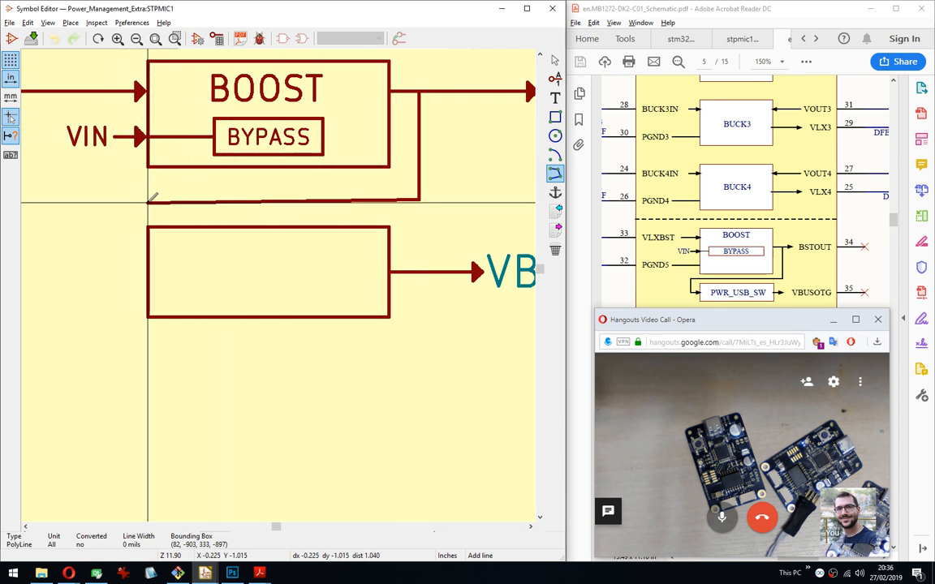
key("Left")
key("Left")
key("Left")
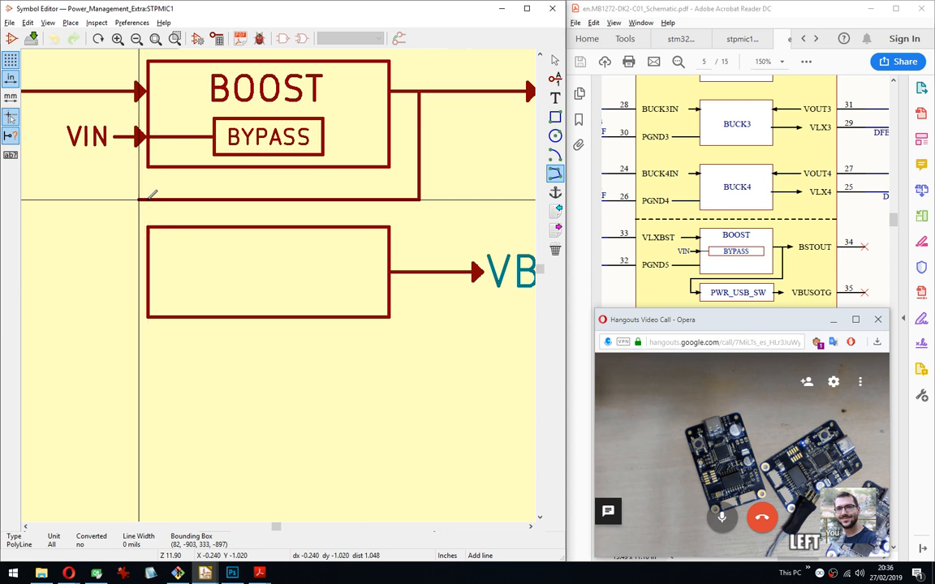
key("Left")
key("Left")
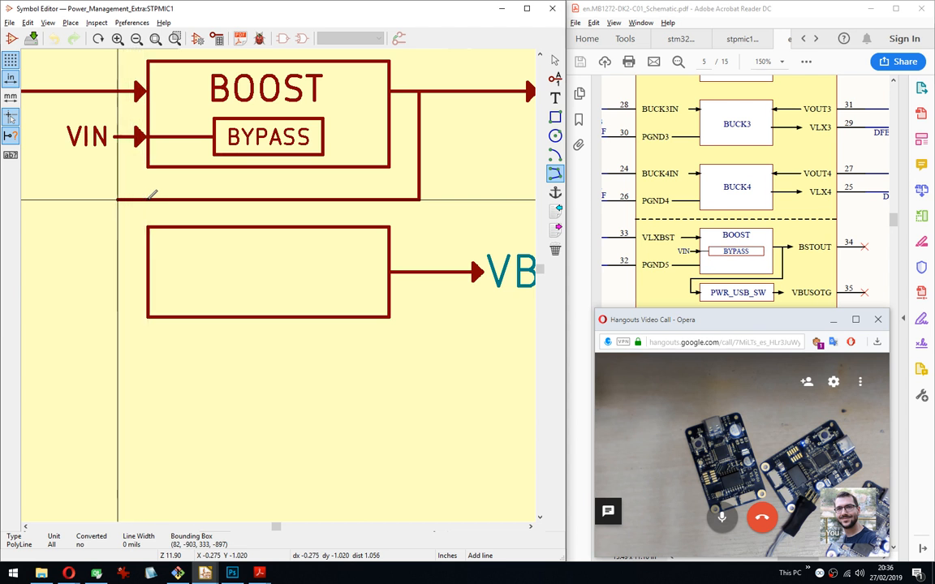
left_click(118, 199)
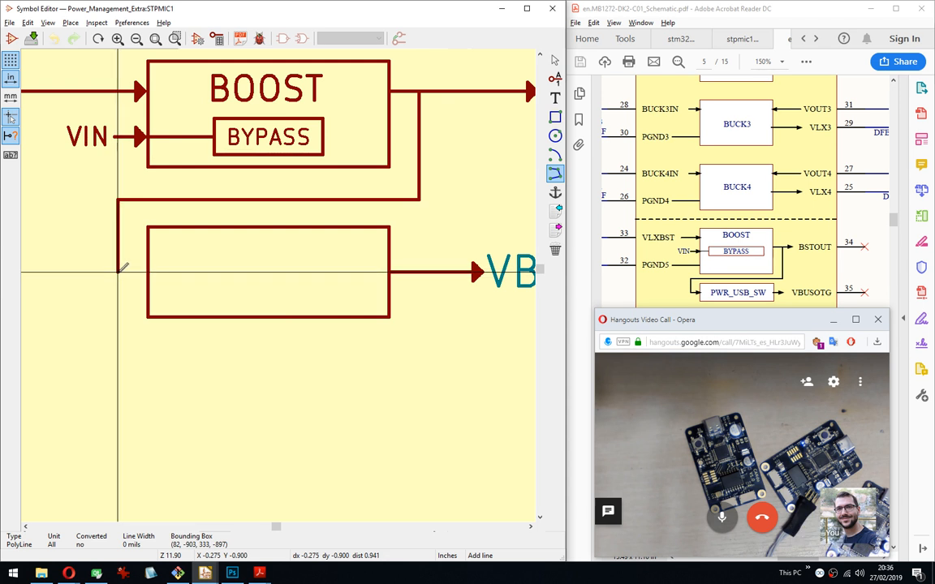
left_click(118, 270)
double_click(148, 270)
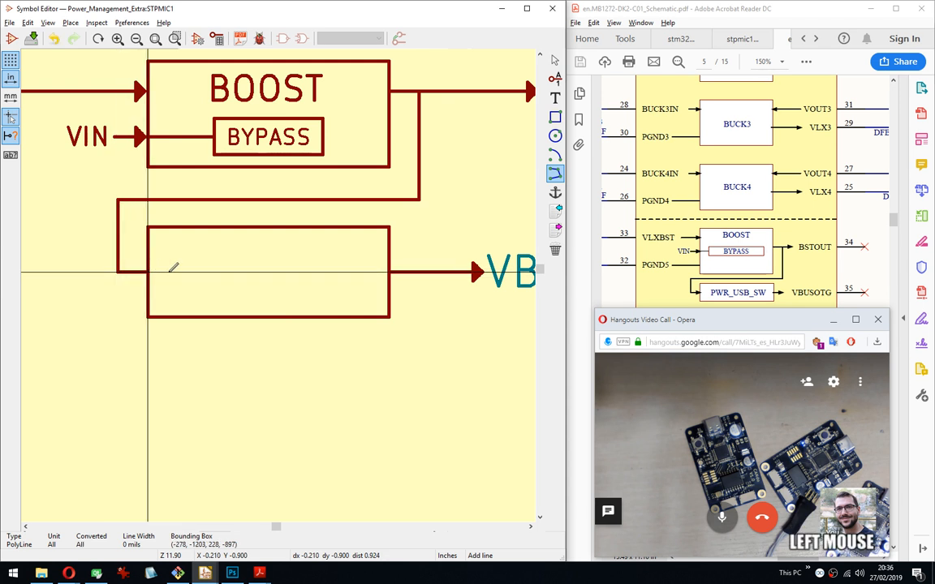
key("Escape")
Copy an existing arrowhead to the end of the new connector, pointing into the left edge of the empty box.
scroll(191, 214, "down", 2)
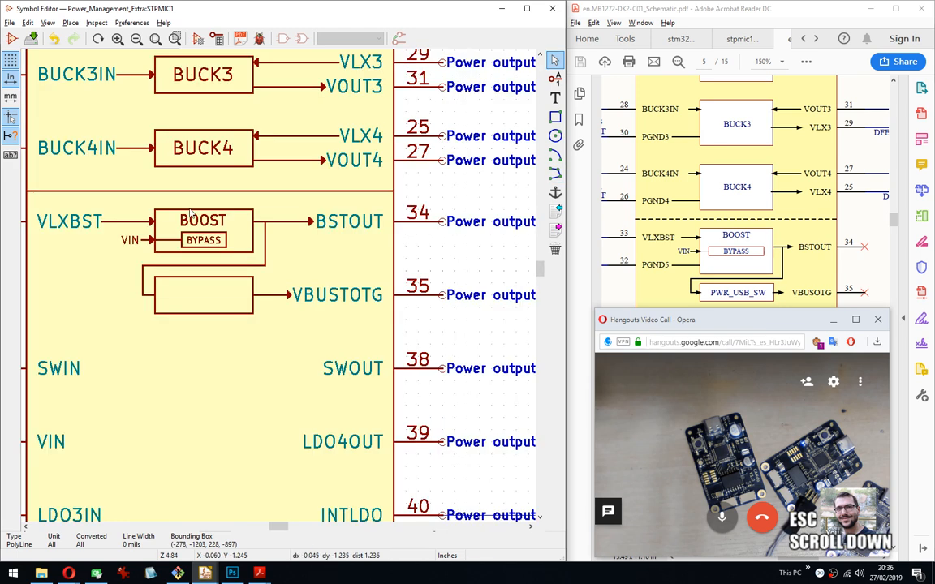
middle_click_drag(139, 117, 179, 173)
middle_click_drag(211, 266, 235, 520)
left_click_drag(205, 116, 217, 127)
scroll(302, 329, "up", 5)
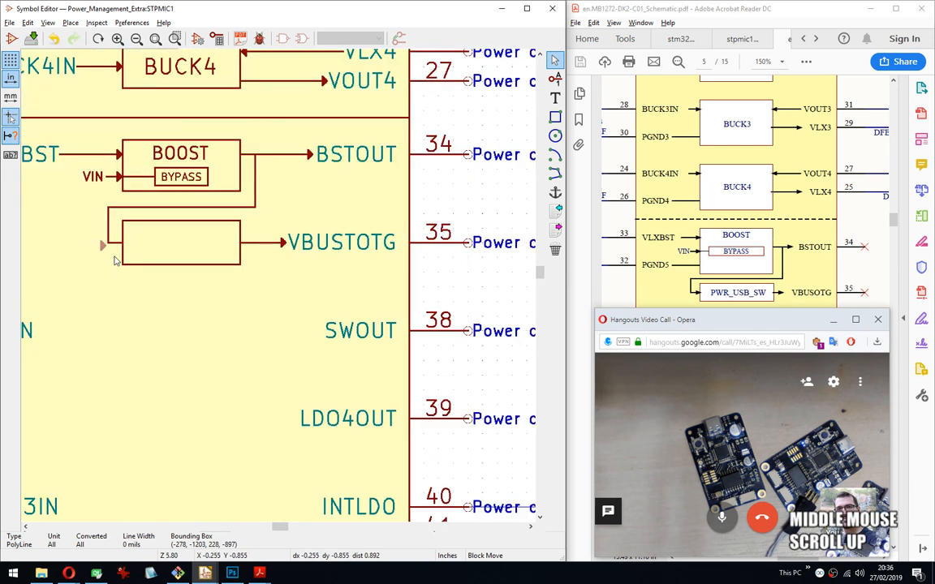
scroll(280, 290, "up", 6)
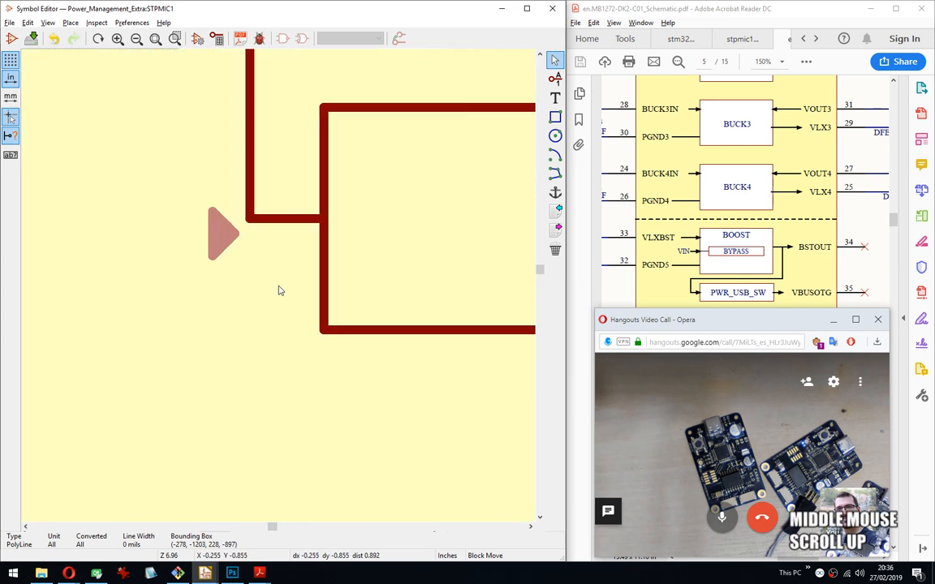
left_click(361, 271)
scroll(285, 292, "down", 4)
middle_click_drag(457, 382, 314, 392)
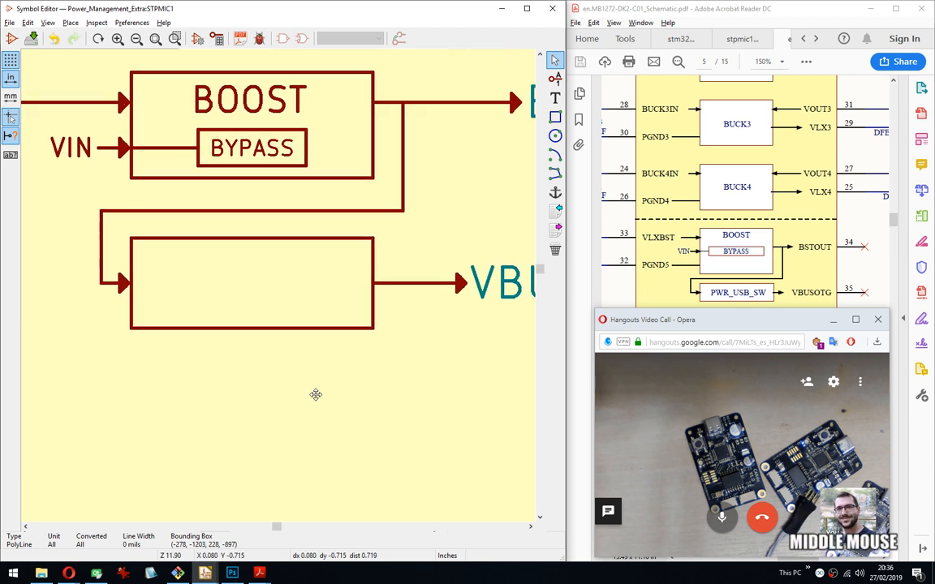
Examine the PWR_USB_SW and PWR_SW blocks in the reference schematic PDF for the labels to reproduce.
scroll(282, 291, "down", 3)
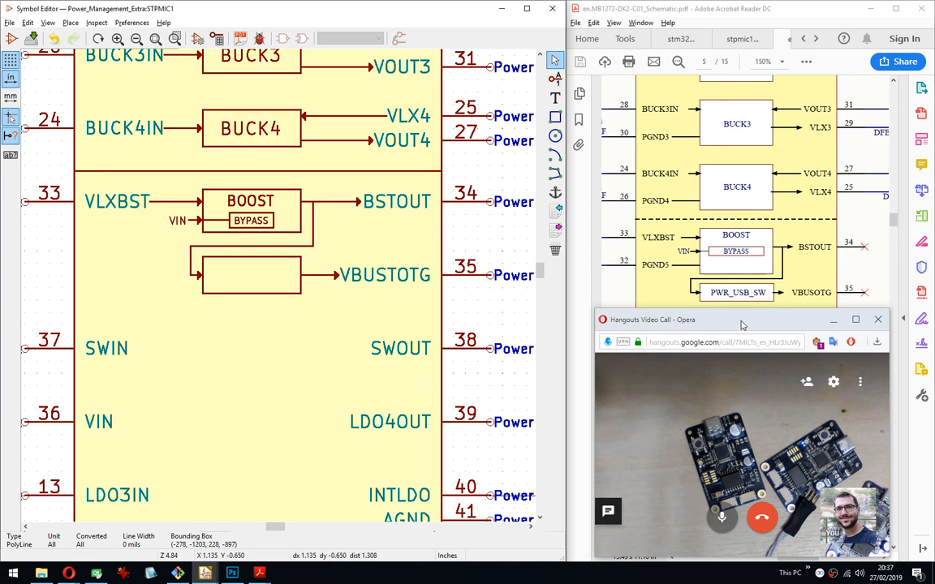
left_click_drag(741, 325, 745, 317)
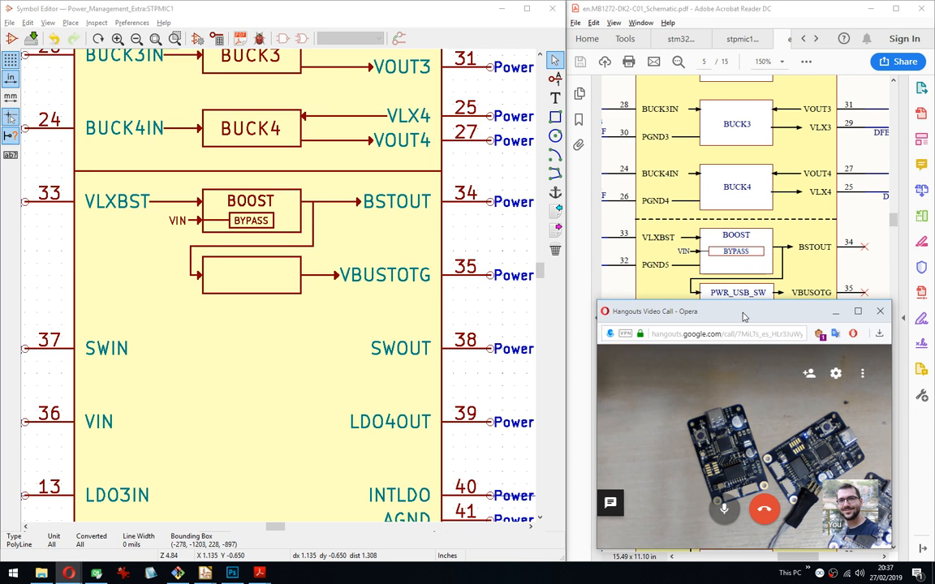
middle_click_drag(261, 280, 244, 284)
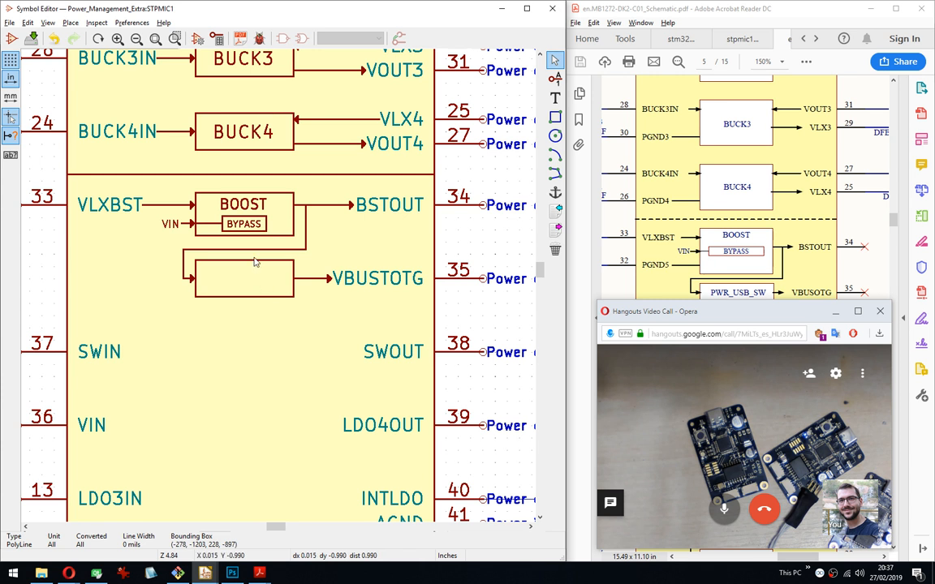
scroll(280, 289, "up", 3)
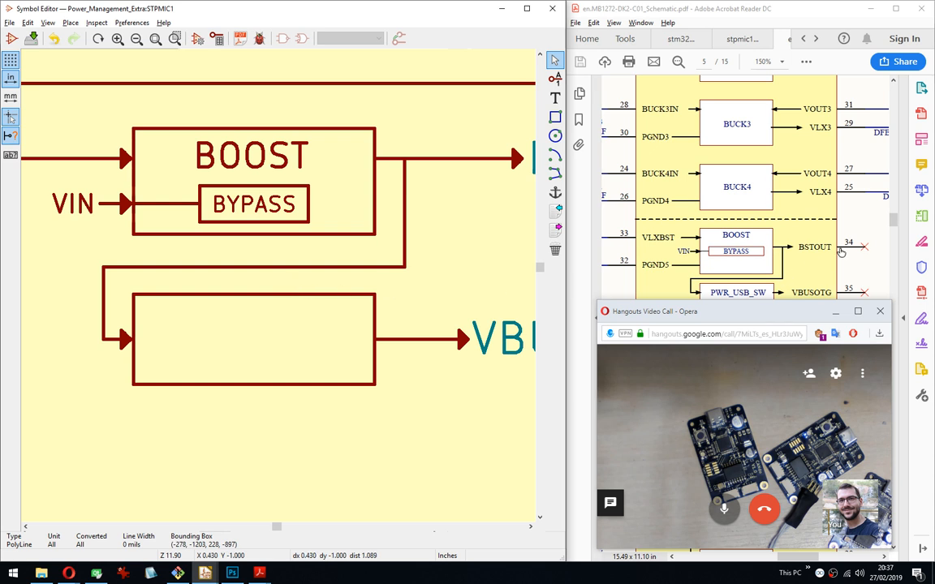
left_click_drag(879, 268, 869, 128)
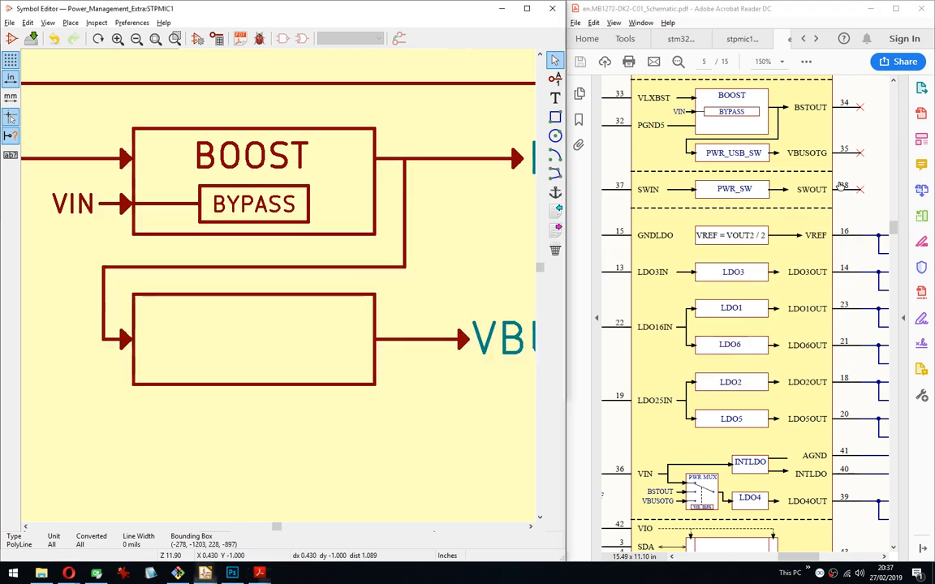
key("alt+Tab")
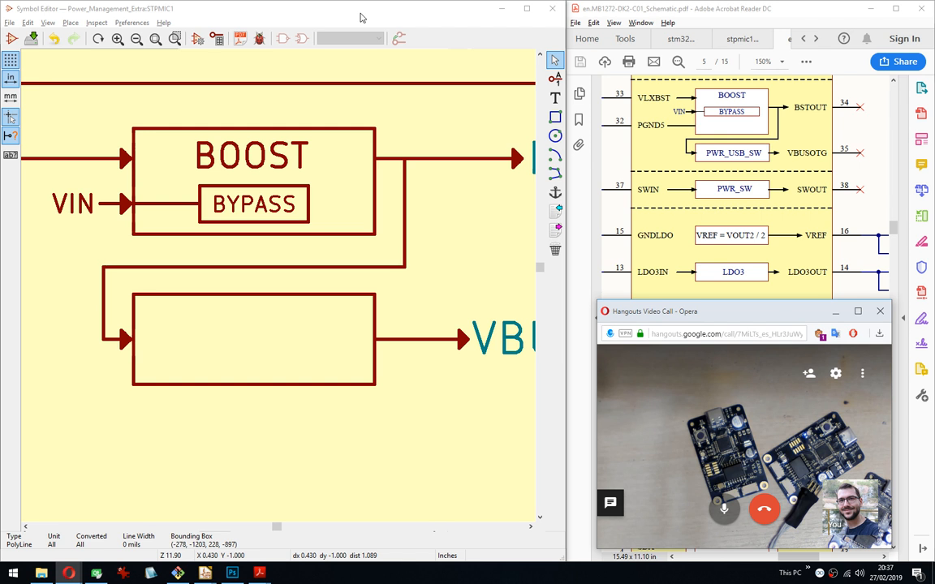
left_click(361, 18)
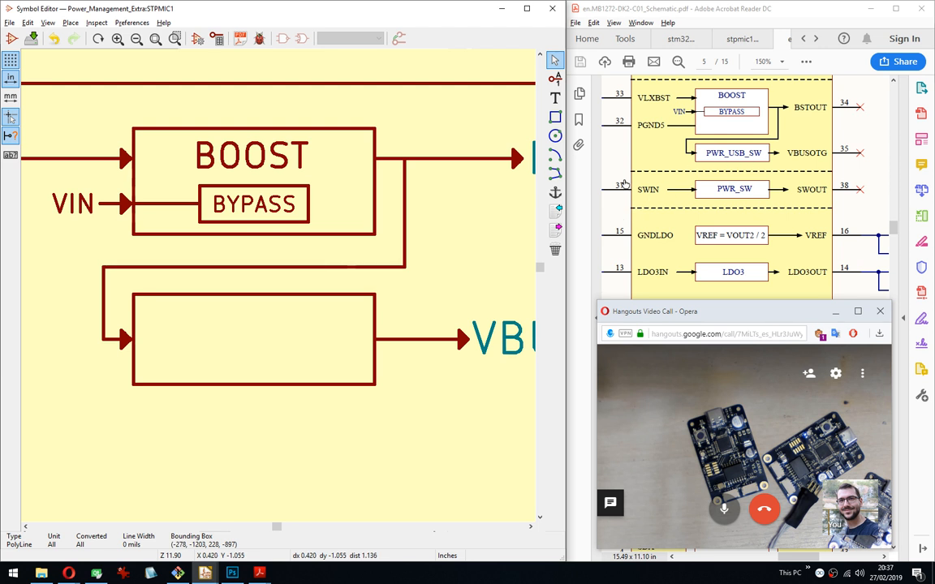
Add the text PWR_USB_SW at 25 mils inside the empty box beneath BOOST.
right_click(272, 160)
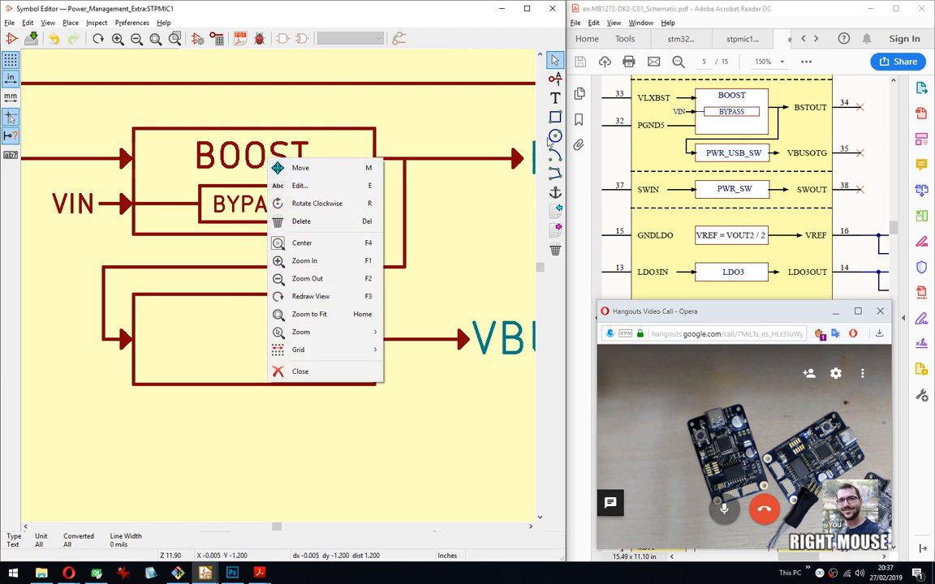
left_click(555, 99)
left_click(203, 340)
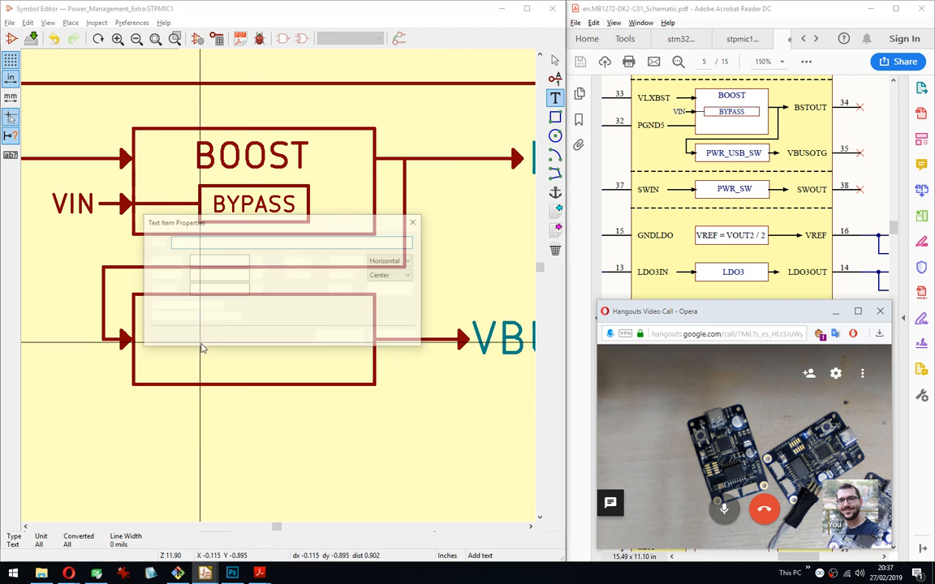
type("PWR")
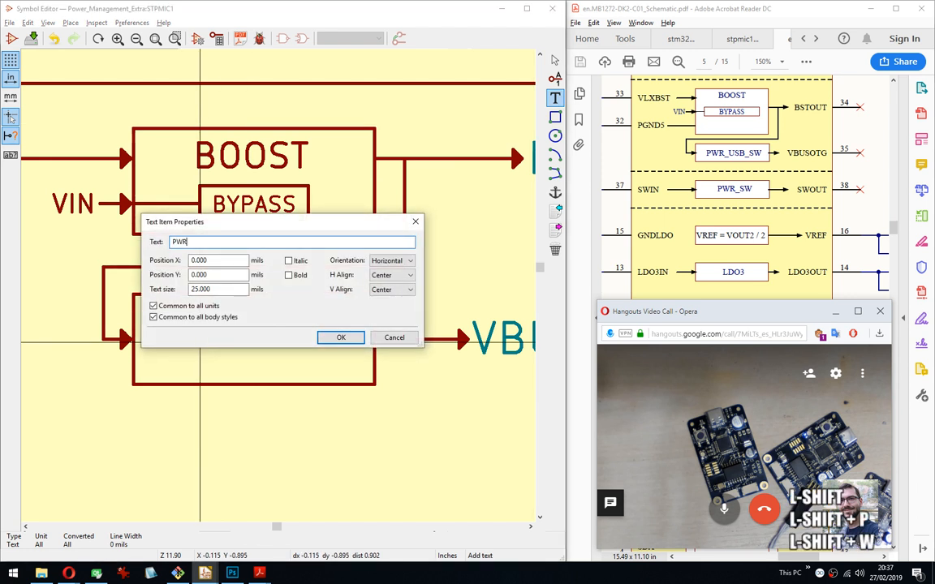
type("_USB_SW")
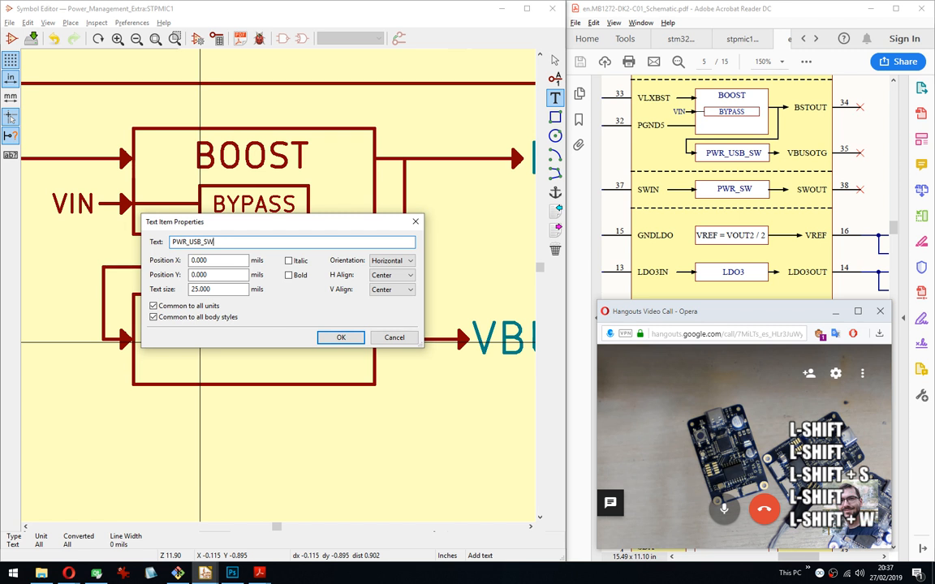
left_click(341, 337)
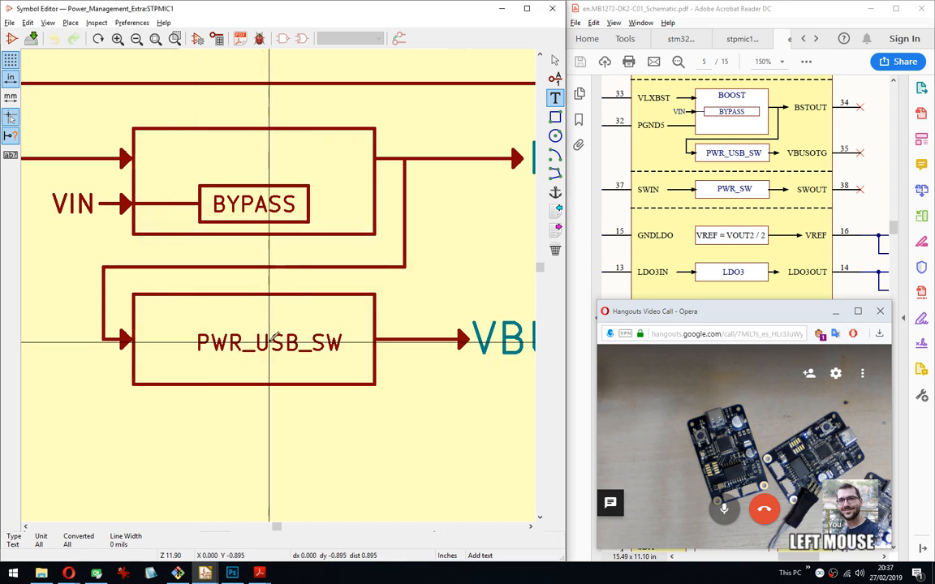
left_click(258, 343)
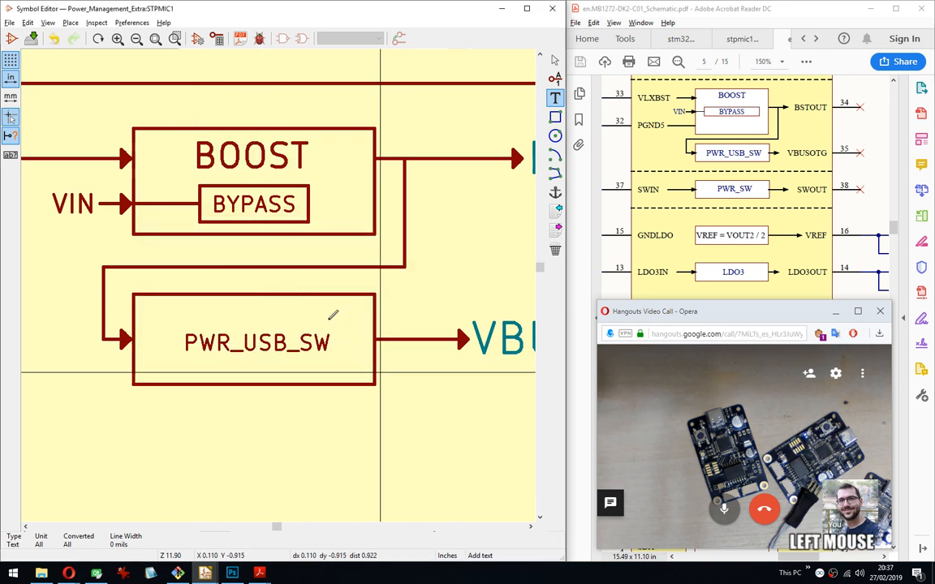
Set the text size of the PWR_USB_SW label to 35 mils.
left_click(258, 341)
double_click(257, 342)
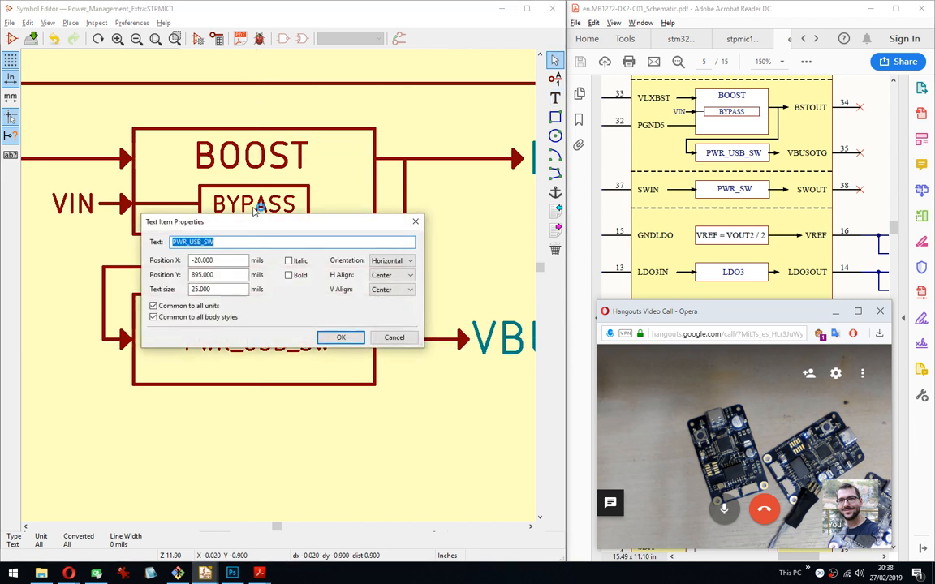
left_click(197, 290)
type("3")
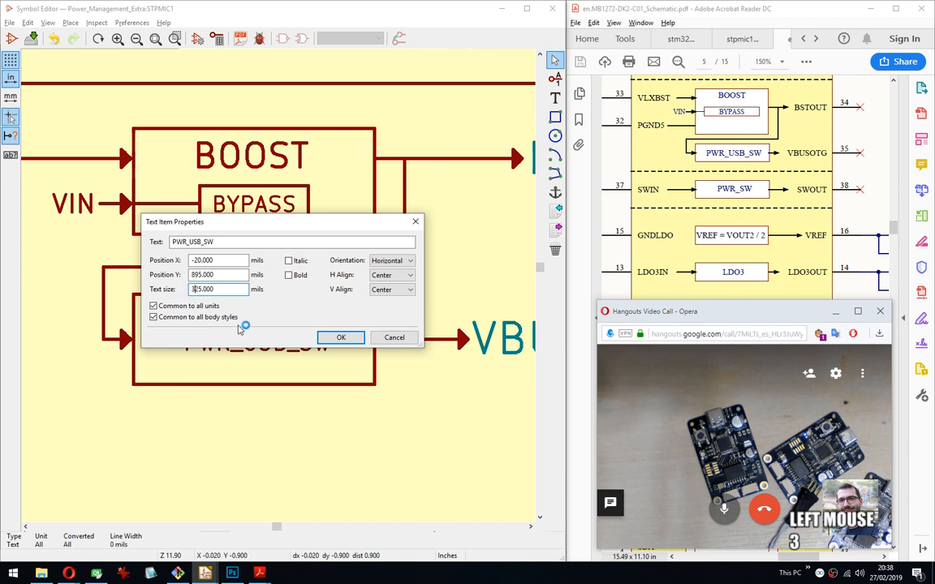
key("Delete")
left_click(341, 337)
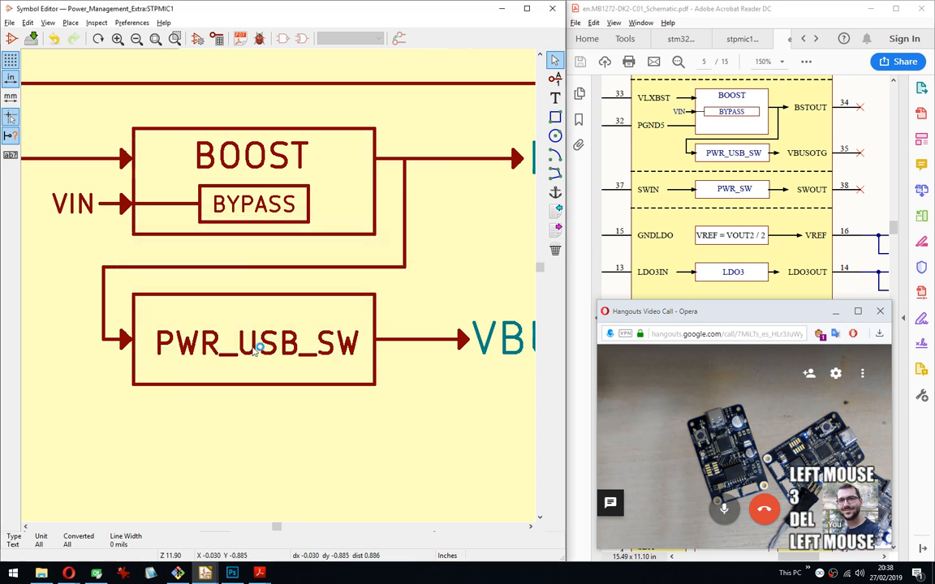
Try centring the PWR_USB_SW label in its box with a text size of 40 mils, and undo both changes.
key("m")
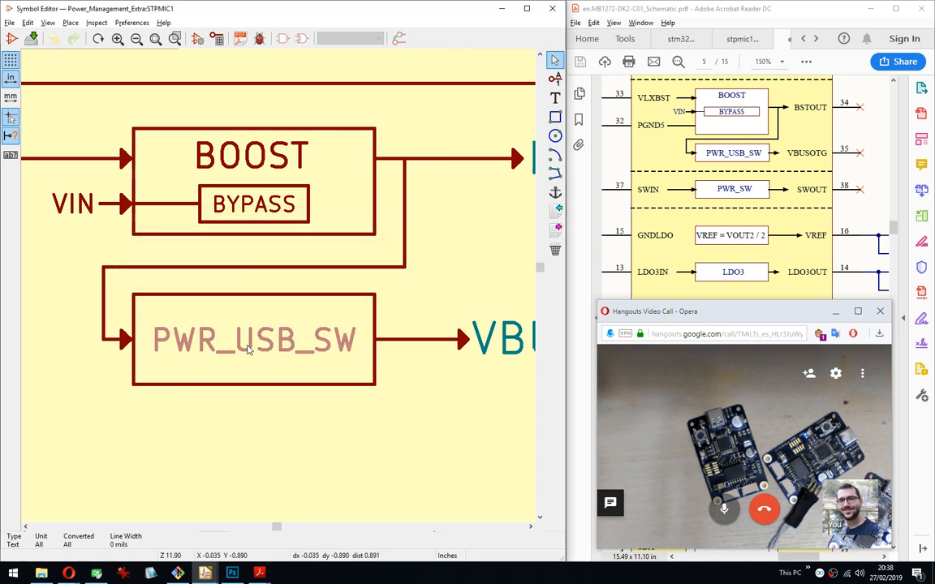
left_click(249, 349)
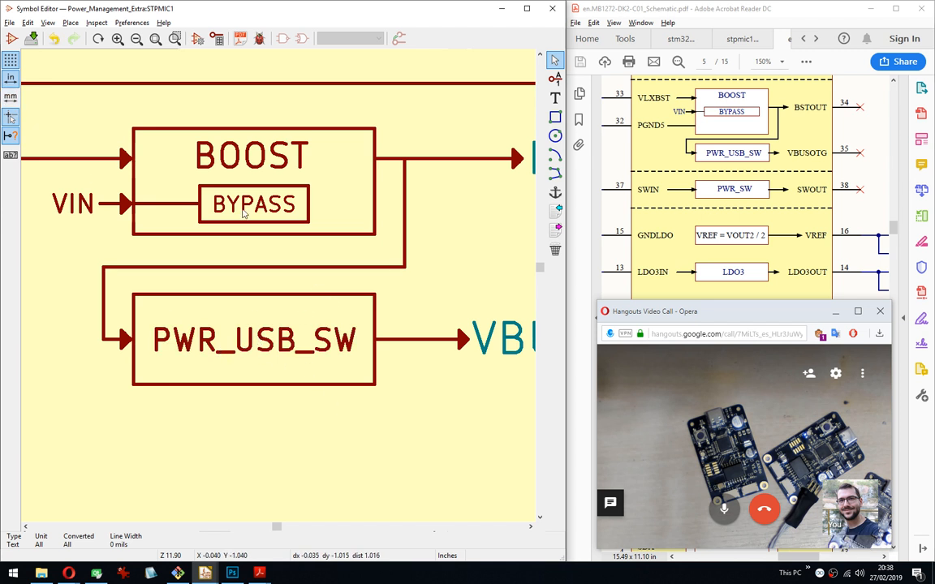
double_click(249, 156)
key("Escape")
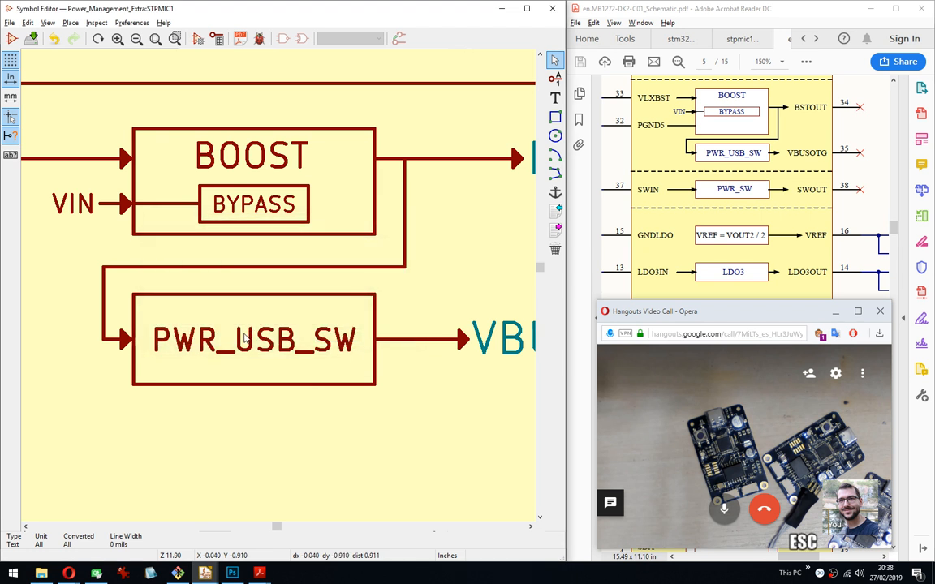
double_click(229, 315)
left_click(195, 290)
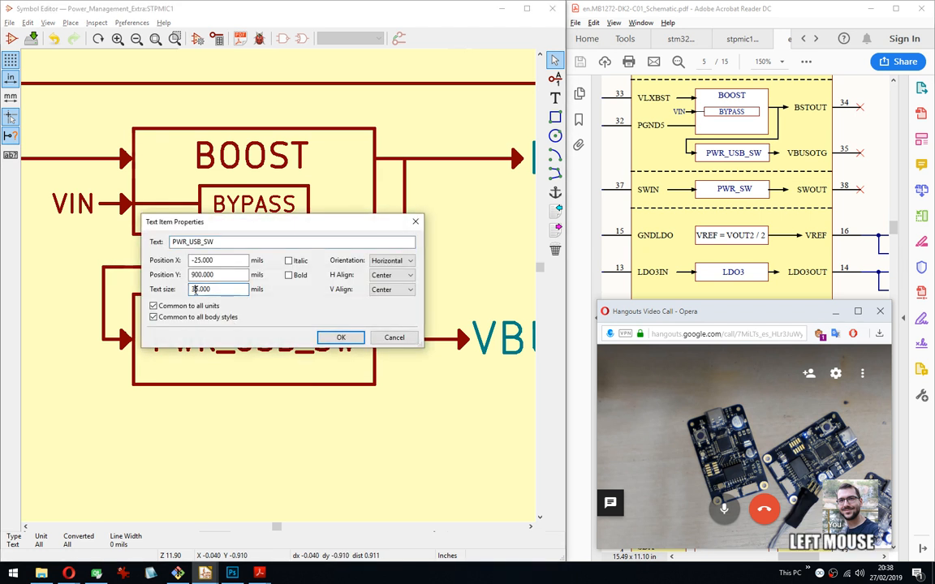
left_click_drag(199, 290, 191, 291)
type("40")
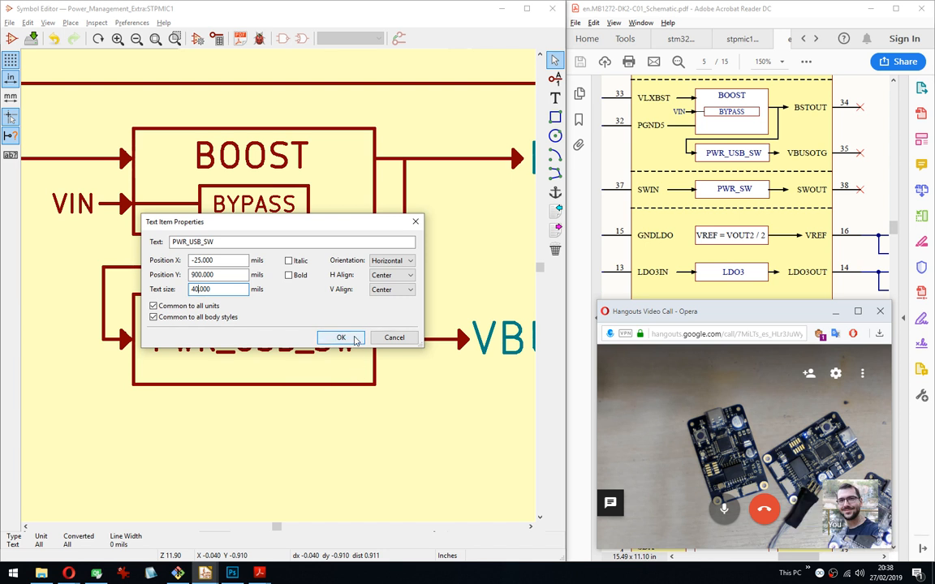
left_click(341, 337)
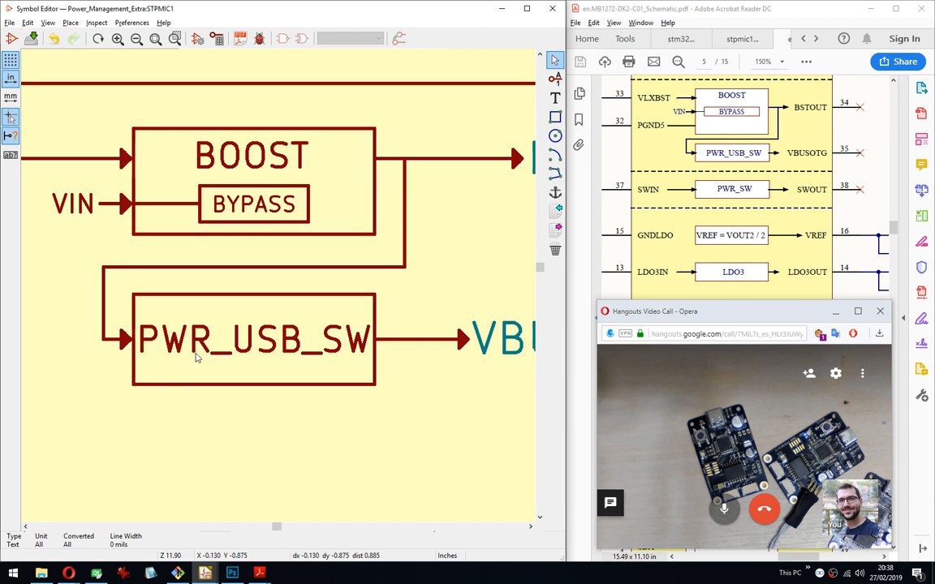
double_click(244, 321)
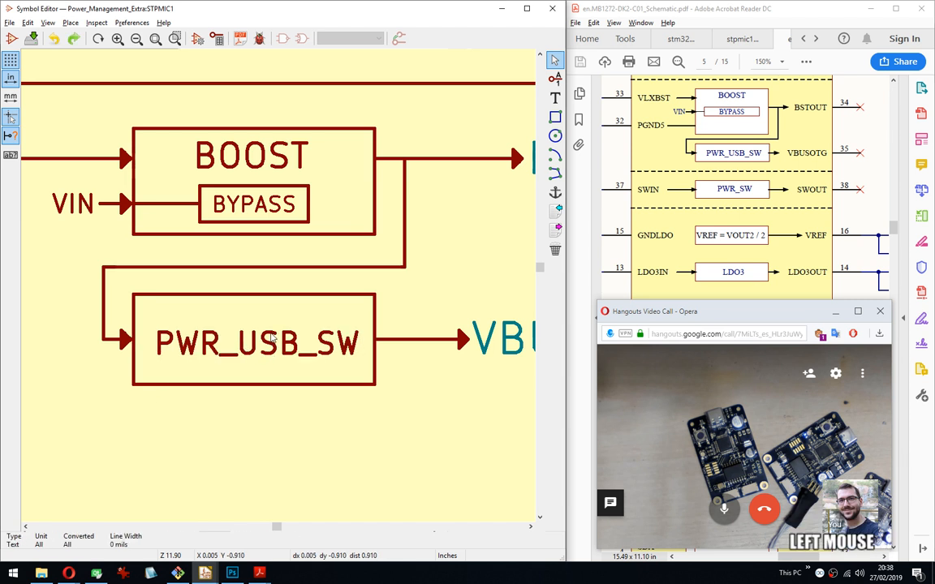
left_click(341, 338)
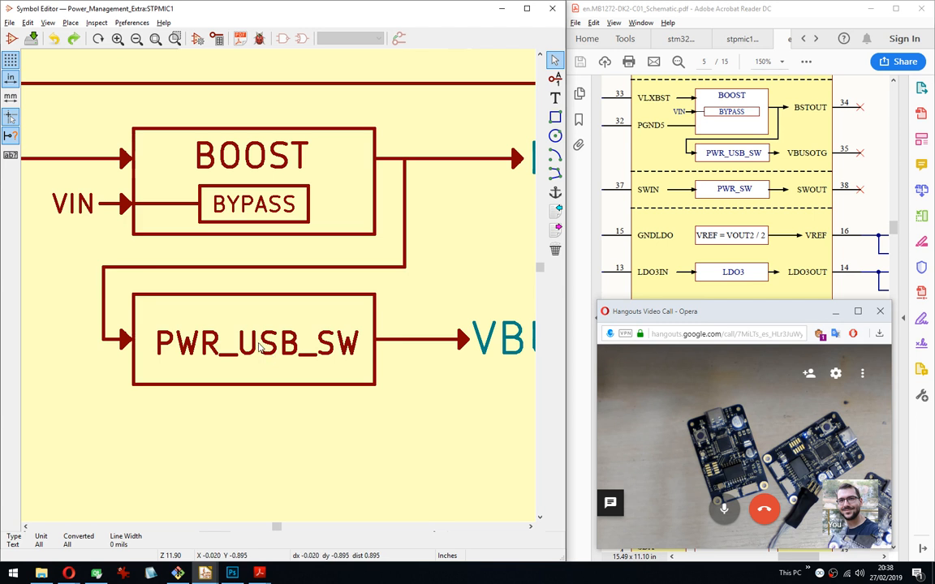
Move the PWR_USB_SW label to X -0.025, Y -0.900 to centre it inside its box.
key("m")
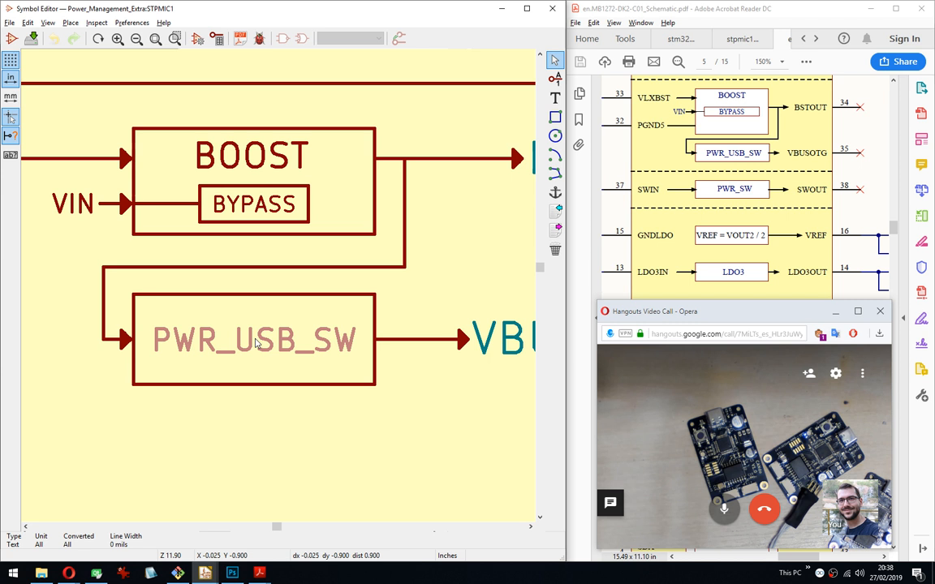
left_click(255, 344)
scroll(281, 443, "down", 3)
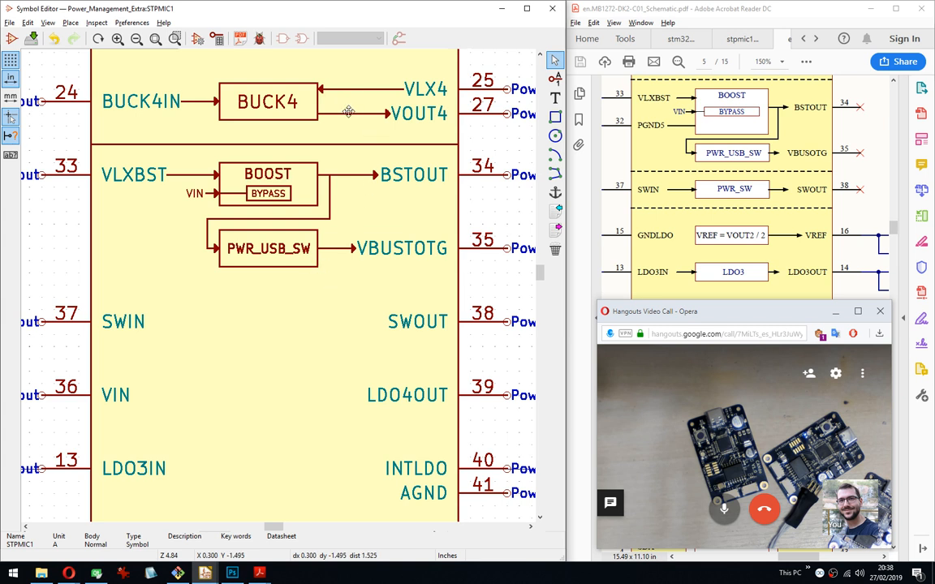
middle_click_drag(348, 112, 357, 257)
middle_click_drag(330, 105, 377, 243)
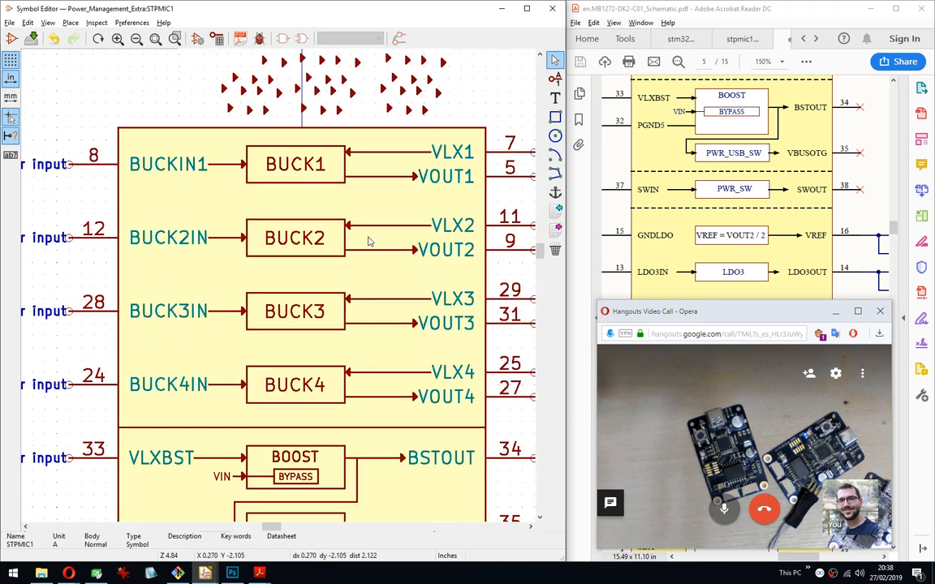
middle_click_drag(358, 363, 390, 191)
middle_click_drag(435, 365, 422, 316)
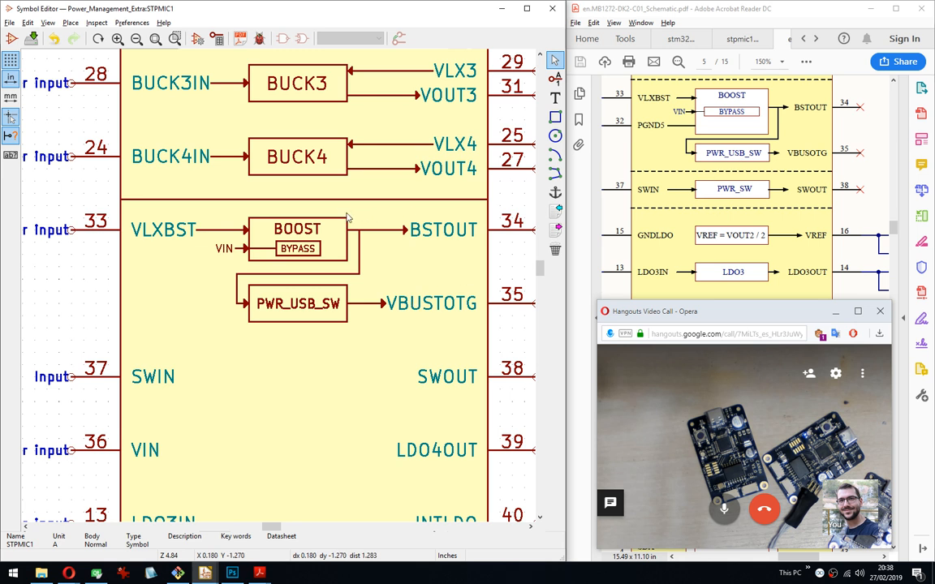
middle_click_drag(133, 207, 125, 203)
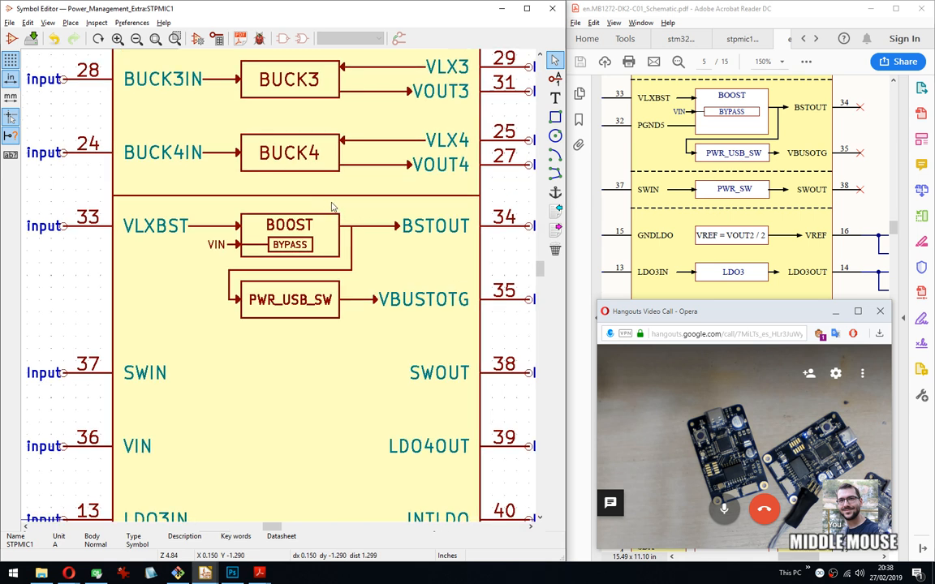
right_click(120, 199)
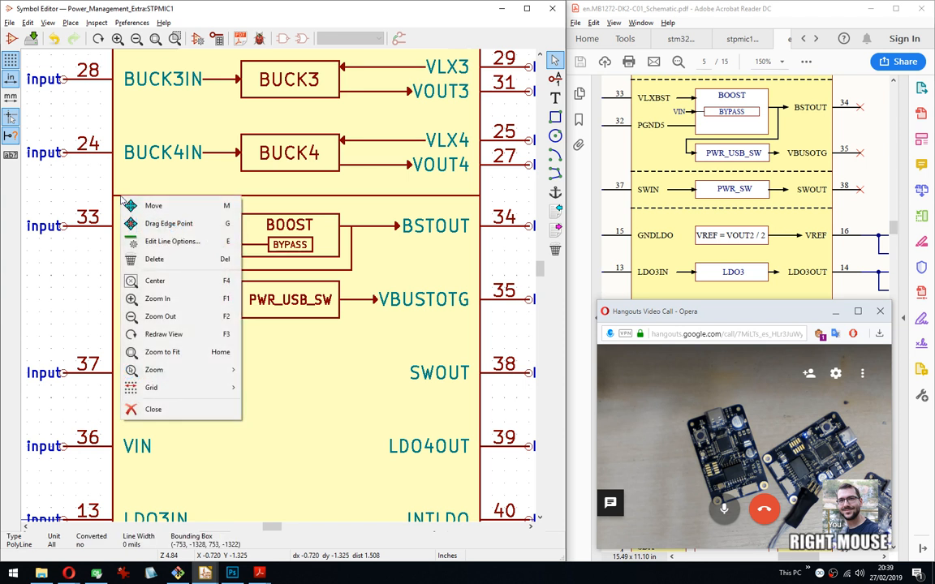
key("Escape")
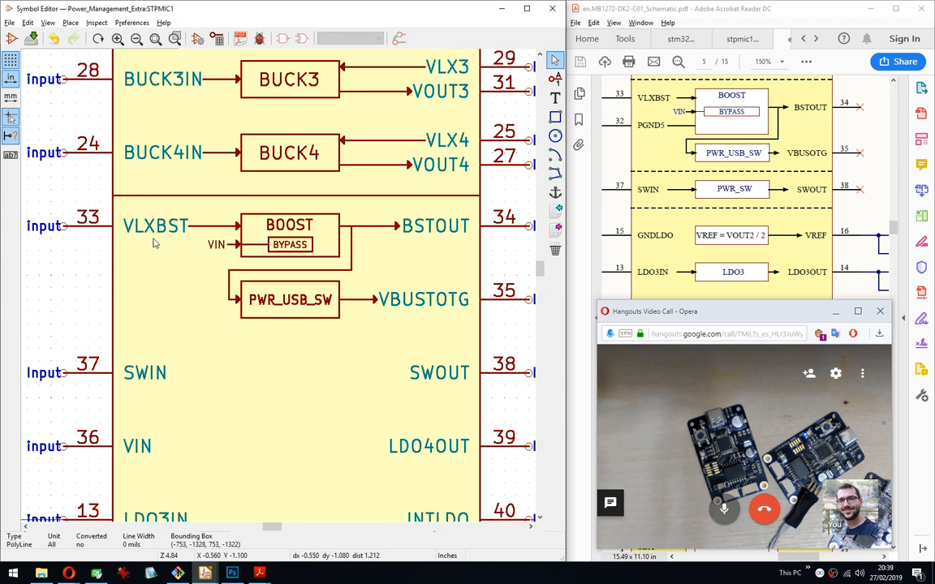
left_click(110, 198)
right_click(111, 197)
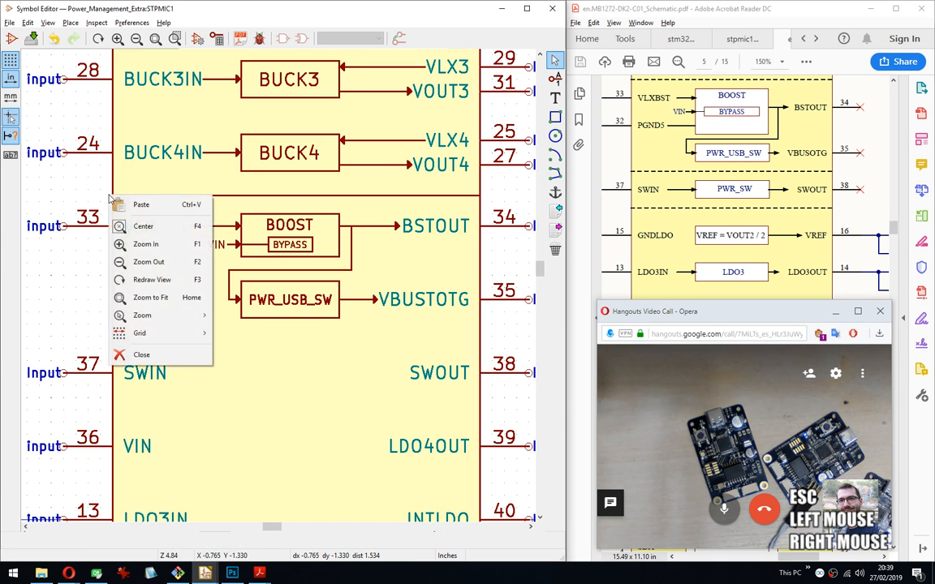
key("Escape")
Duplicate the horizontal divider line under BUCK4 and place the copy midway between the VBUSTOTG and SWOUT pin rows.
left_click_drag(96, 169, 132, 211)
right_click(132, 211)
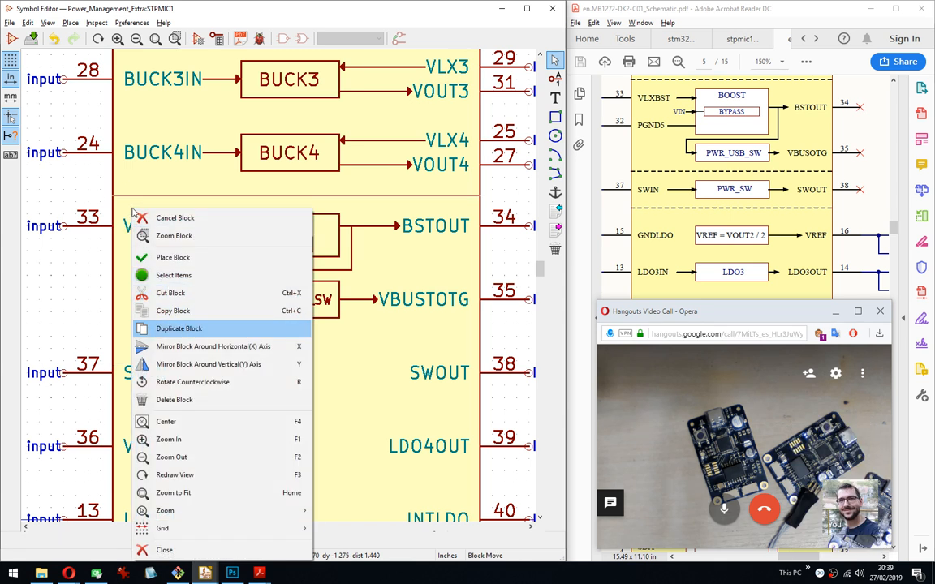
left_click(185, 328)
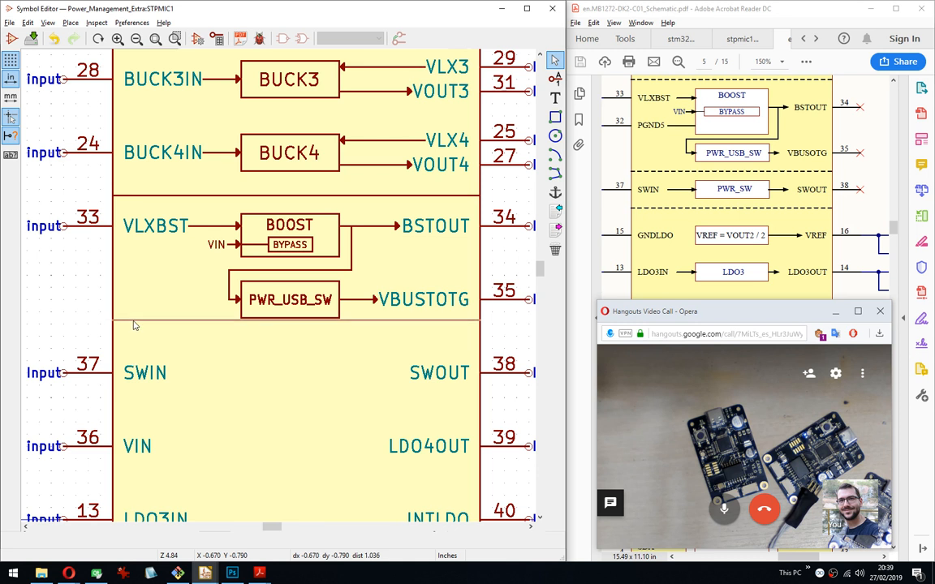
key("ctrl+Down")
key("ctrl+Down")
key("ctrl+Down")
key("ctrl+Down")
key("ctrl+Down")
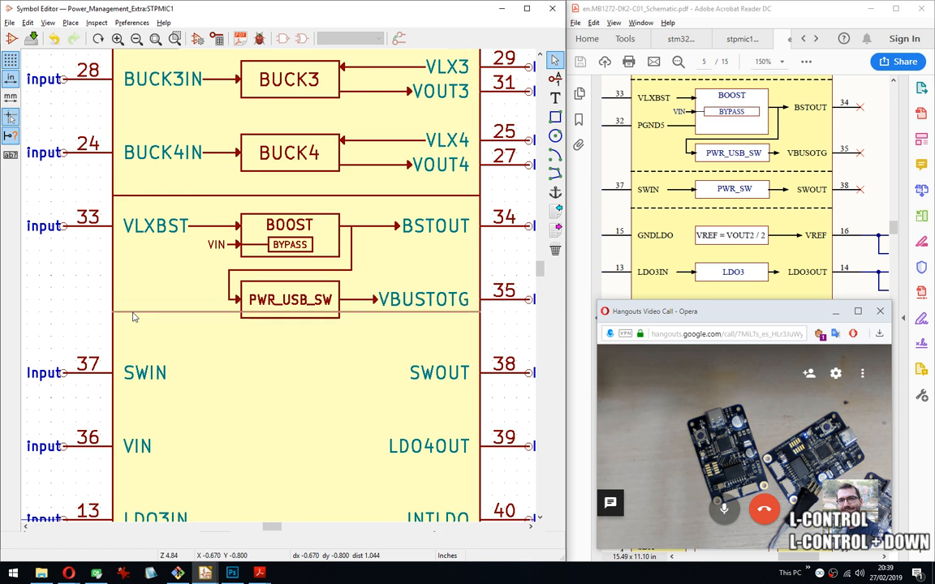
key("Down")
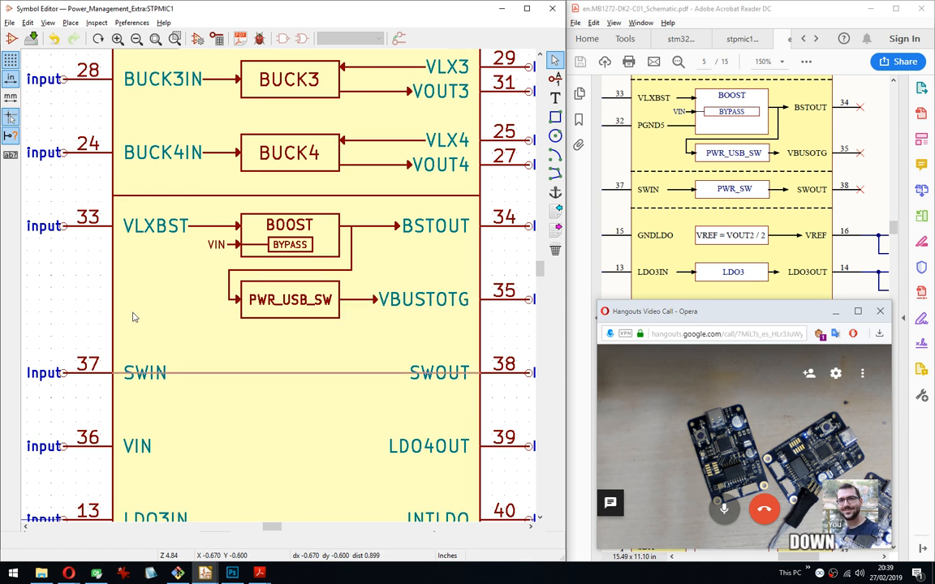
key("Up")
key("Return")
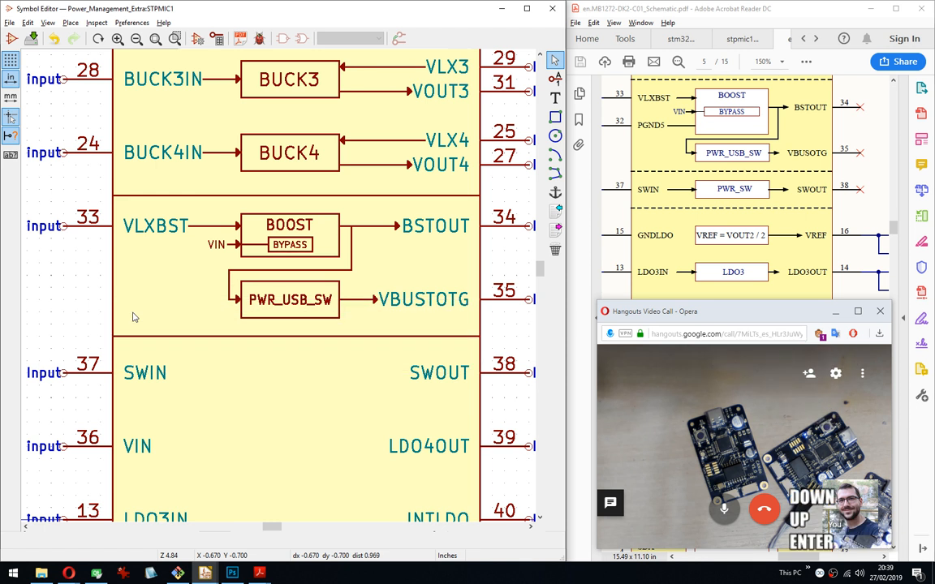
Switch to the Hangouts video call in Opera and view it in full screen.
left_click(864, 374)
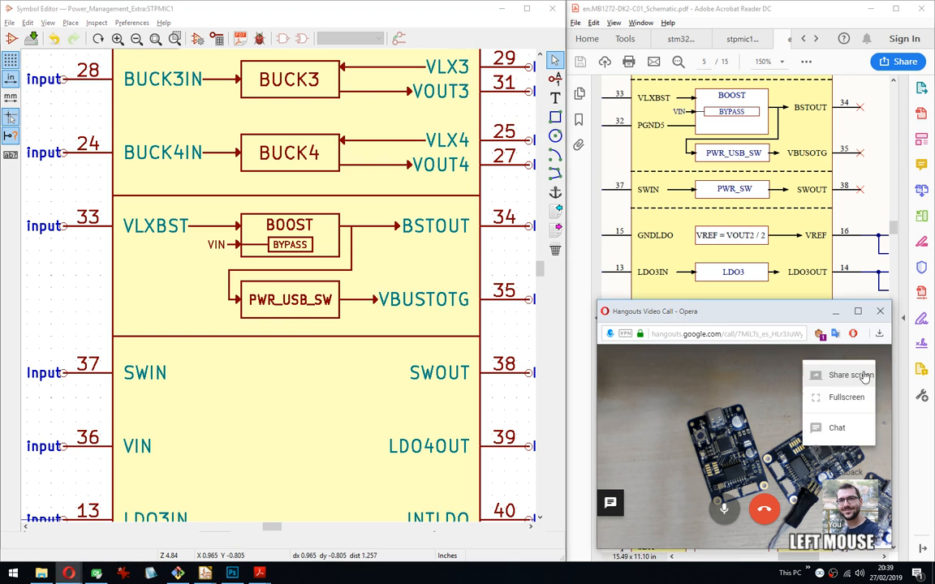
left_click(813, 398)
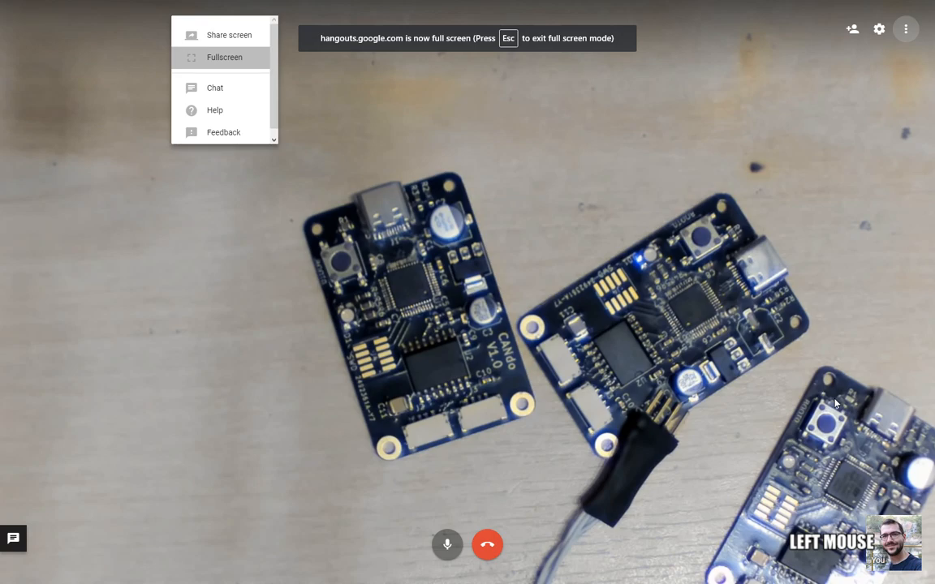
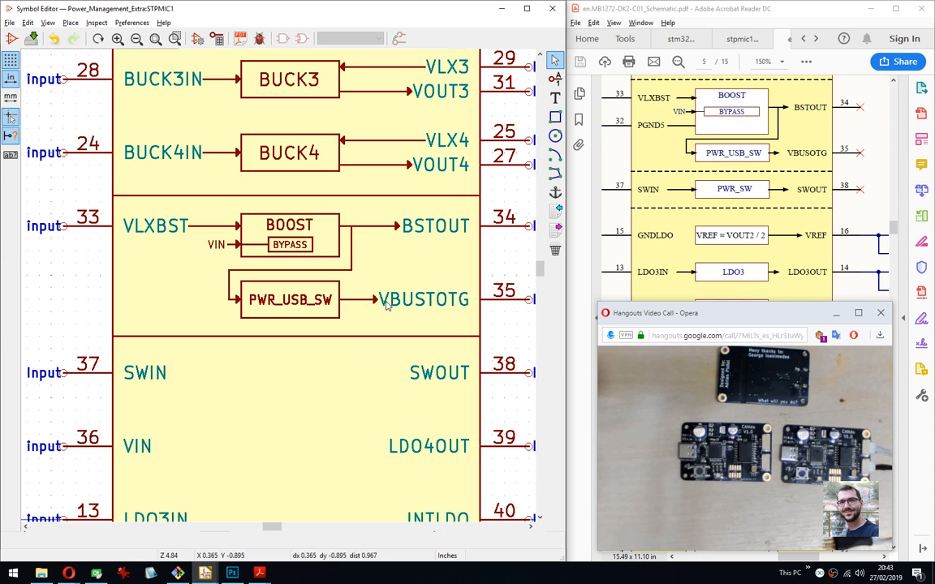
Duplicate the BUCK4 box with its label and connecting lines, and place the copy between the SWIN and SWOUT pins.
middle_click_drag(381, 288, 386, 177)
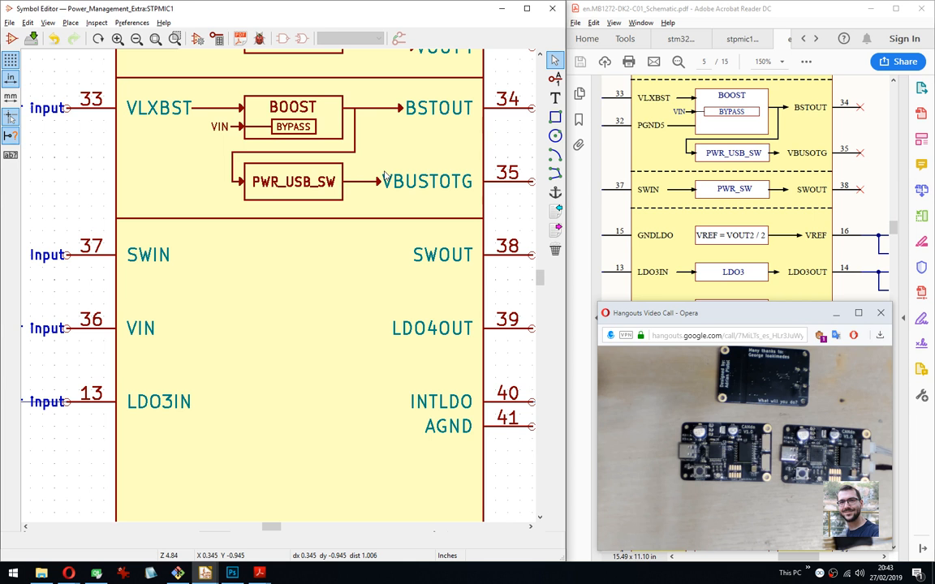
middle_click_drag(387, 177, 403, 154)
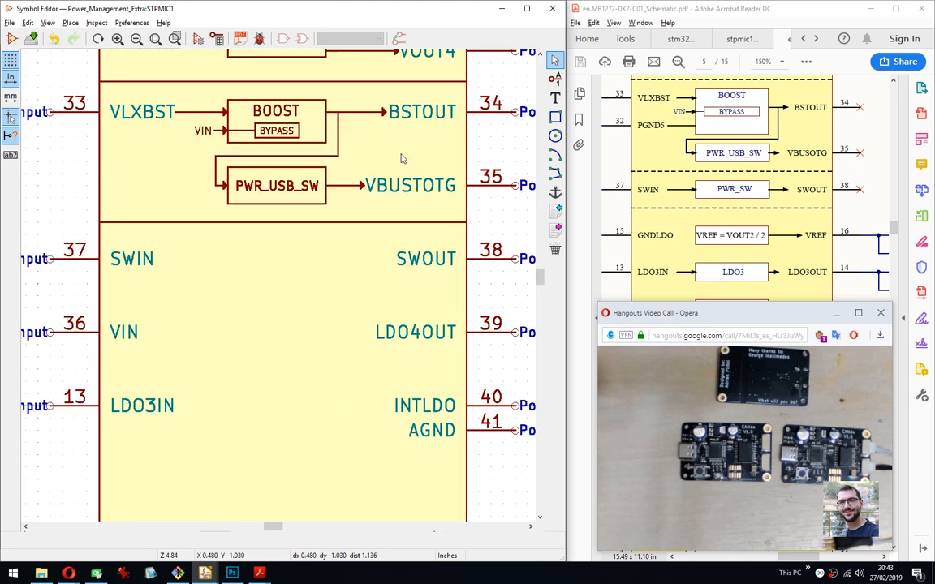
middle_click_drag(401, 159, 412, 181)
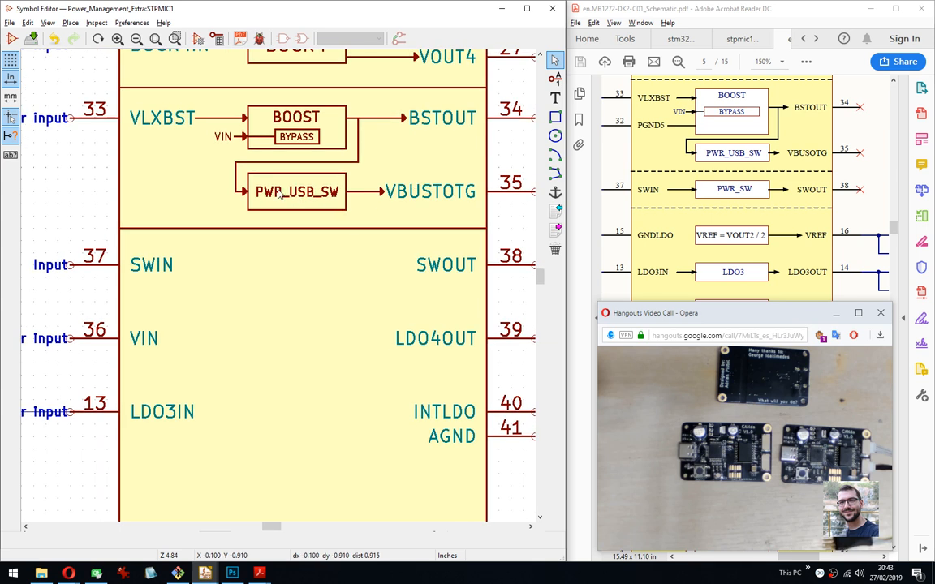
middle_click_drag(278, 130, 280, 261)
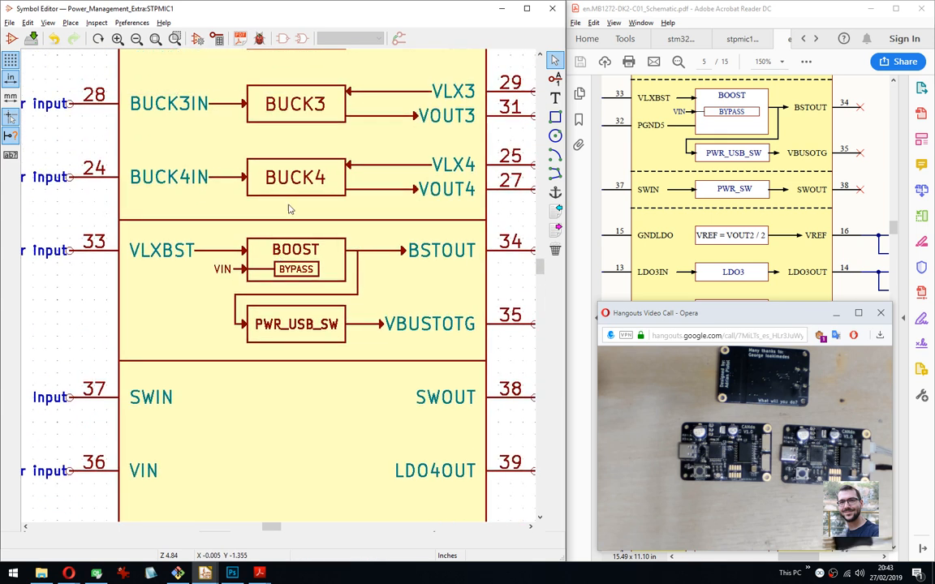
left_click_drag(195, 151, 372, 202)
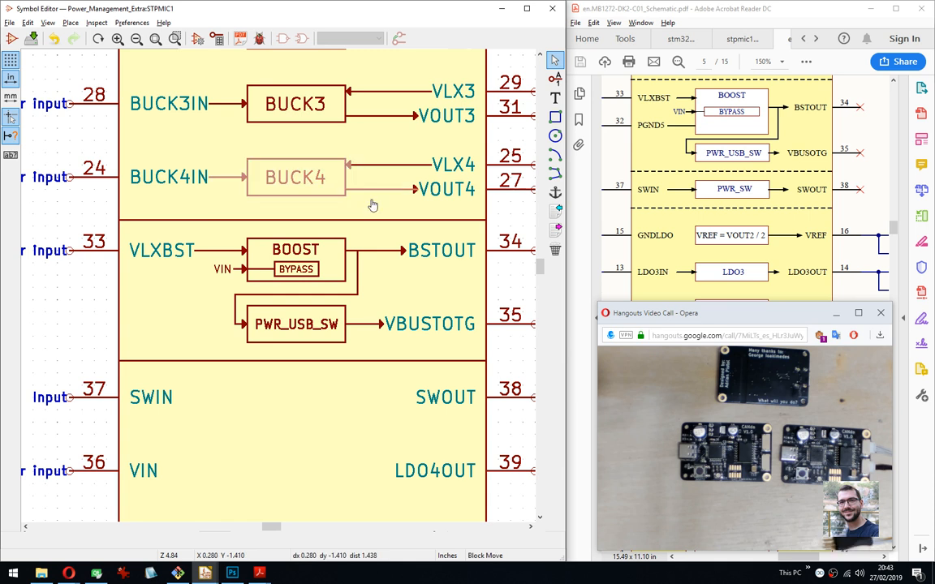
right_click(372, 203)
left_click(419, 320)
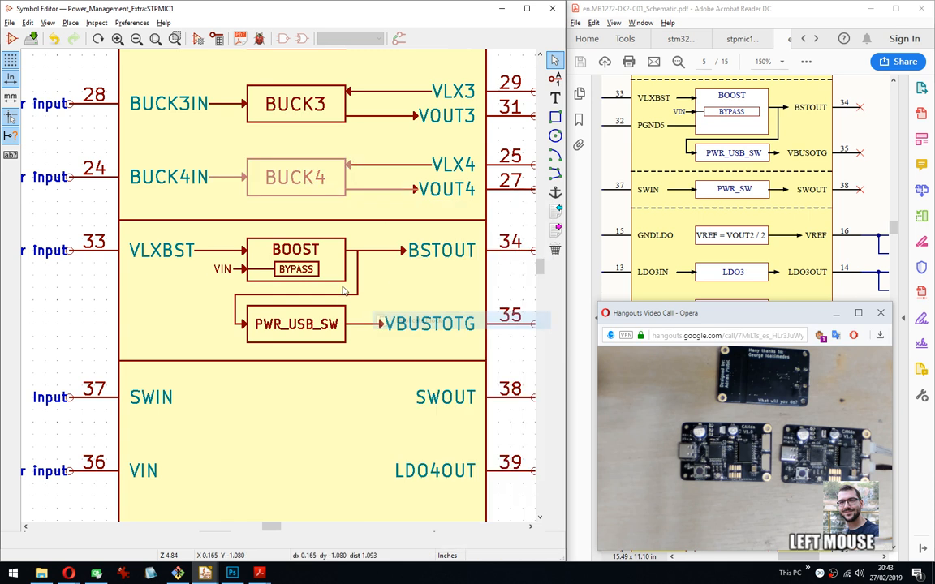
middle_click_drag(342, 278, 358, 153)
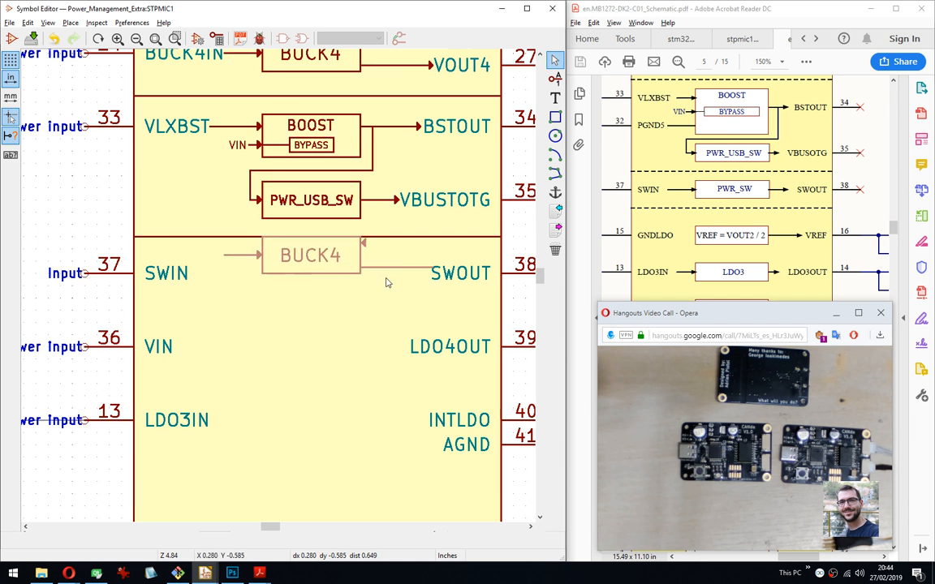
key("Down")
key("Up")
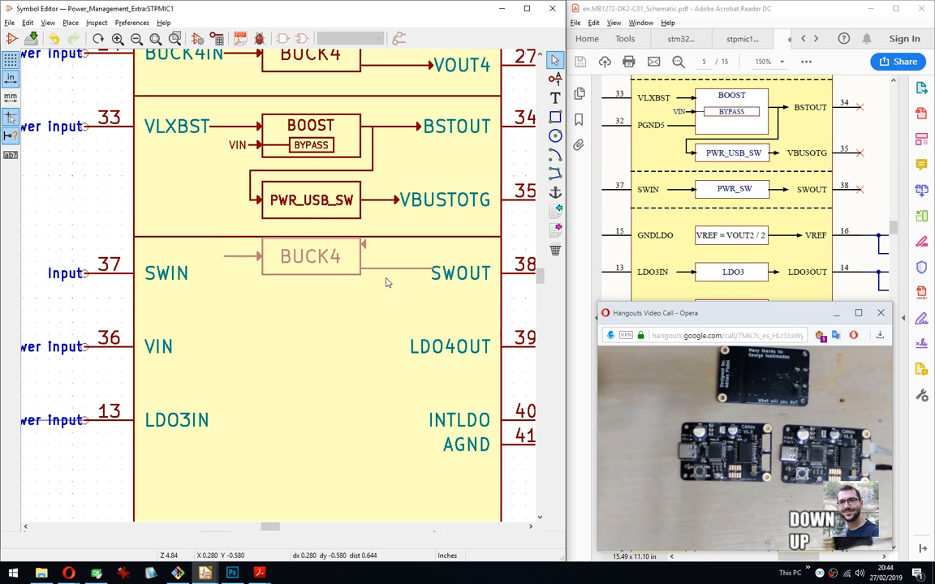
key("ctrl+Down")
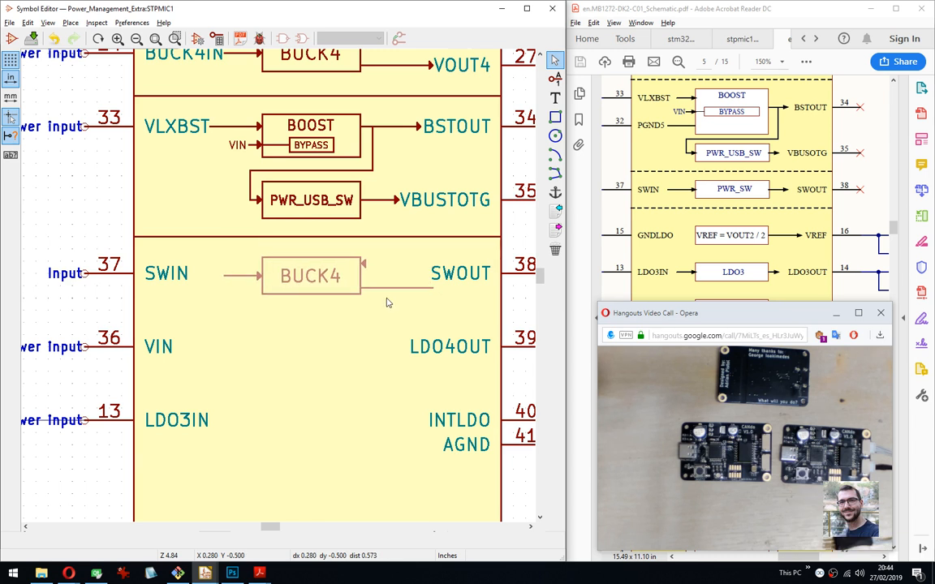
left_click(387, 302)
Delete the leftover VLX4 input arrowhead from the upper right edge of the copied BUCK4 box.
scroll(281, 294, "up", 4)
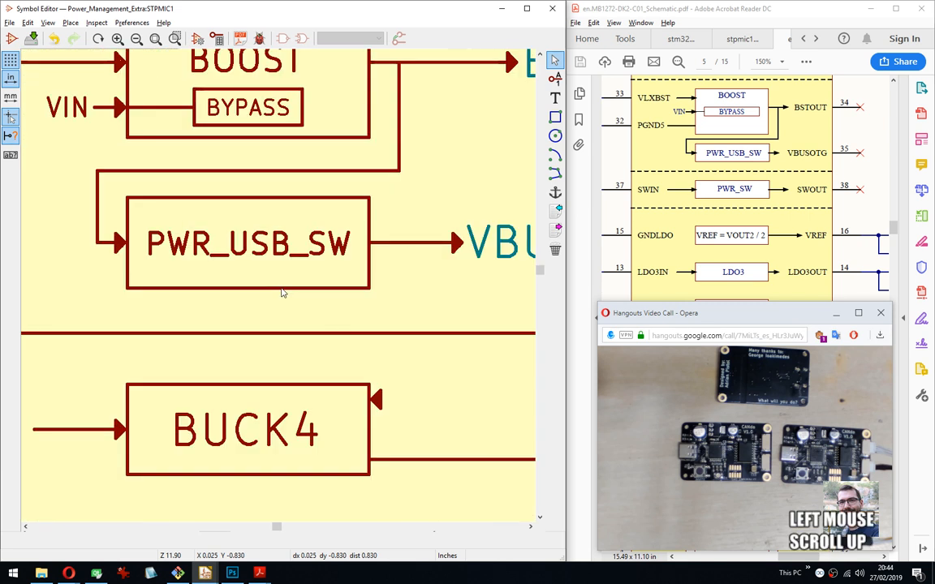
middle_click_drag(282, 295, 290, 169)
middle_click_drag(320, 204, 263, 209)
left_click_drag(406, 188, 376, 223)
key("Delete")
Move the output line of the copied BUCK4 box up to the box's mid-height, level with its input arrow.
middle_click_drag(449, 271, 359, 258)
left_click_drag(386, 280, 355, 245)
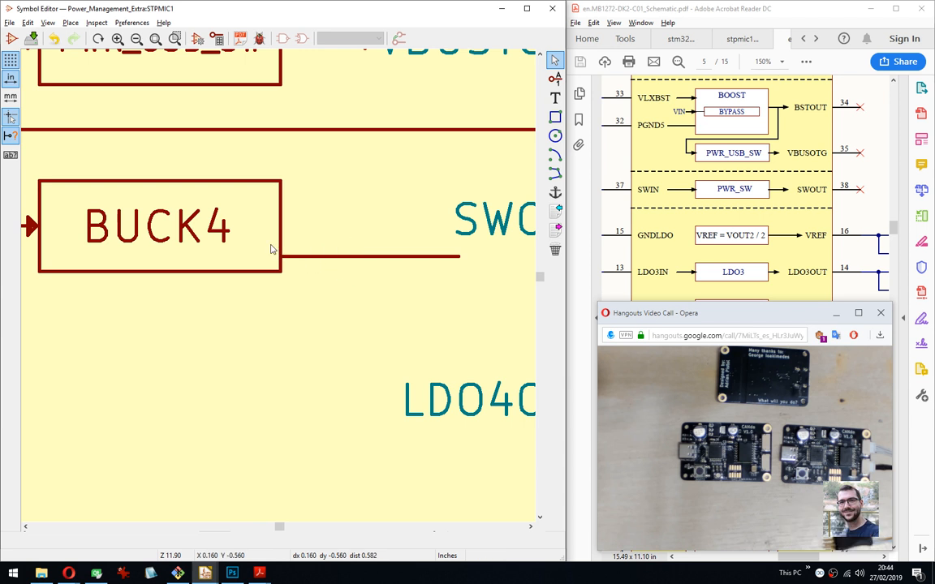
left_click_drag(273, 247, 298, 258)
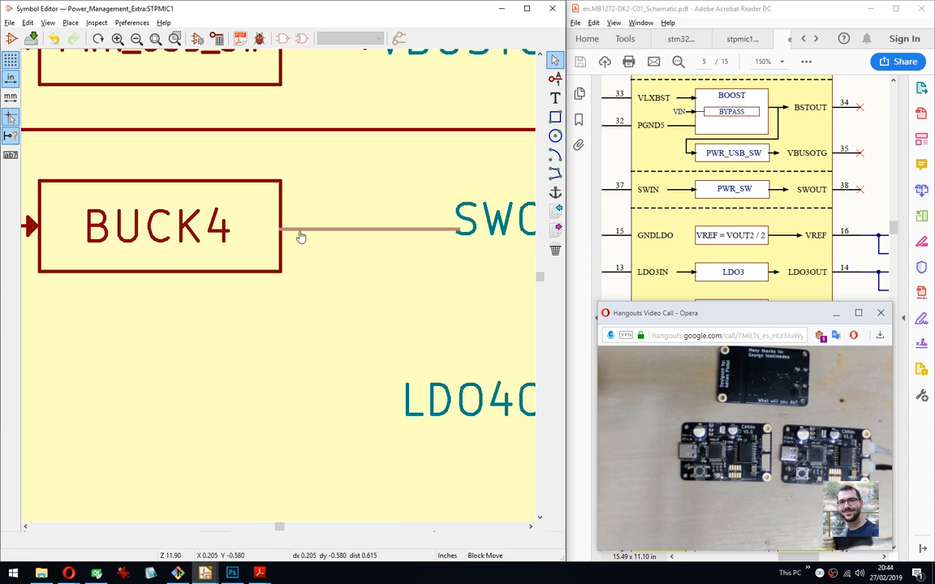
left_click(300, 232)
middle_click_drag(300, 231, 317, 352)
scroll(280, 309, "down", 1)
middle_click_drag(275, 249, 252, 271)
left_click_drag(105, 173, 127, 201)
scroll(162, 264, "down", 2)
scroll(373, 308, "up", 1)
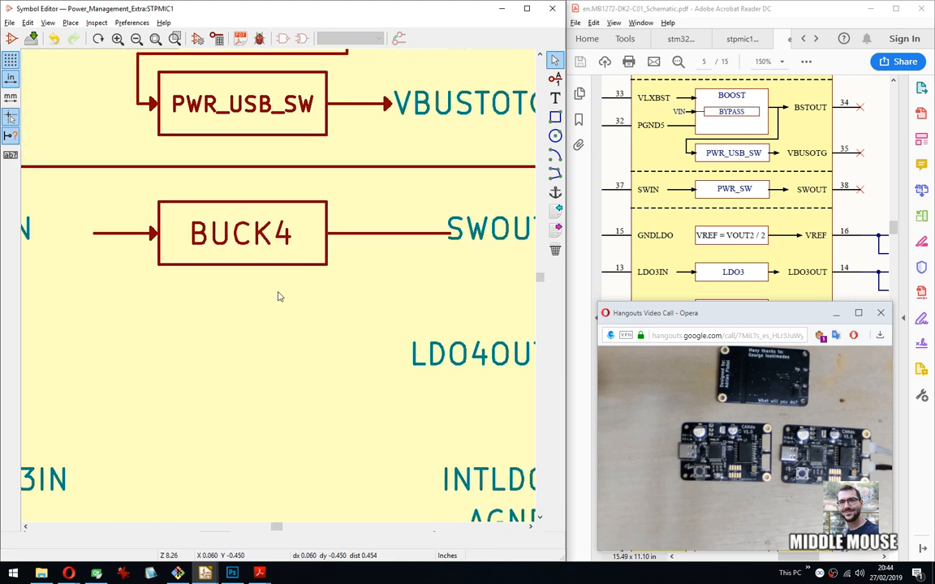
Shift the whole copied BUCK4 block vertically so its lines align with the SWIN and SWOUT pins.
middle_click_drag(274, 283, 339, 281)
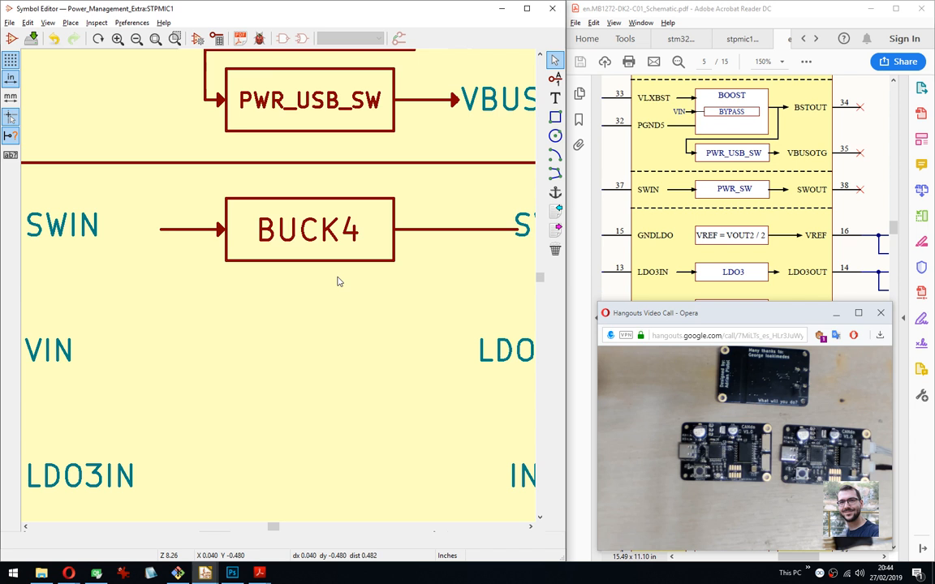
middle_click_drag(401, 281, 373, 267)
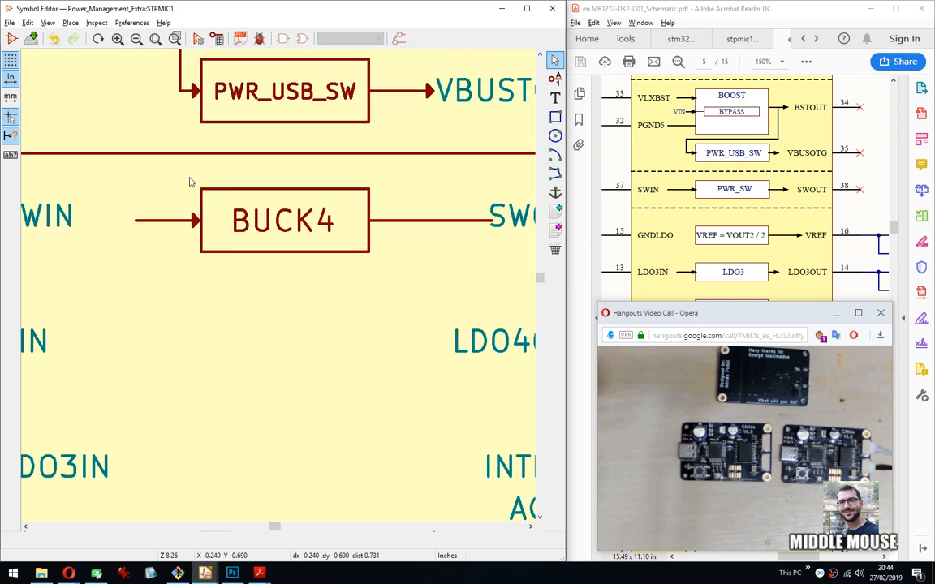
left_click_drag(193, 182, 413, 272)
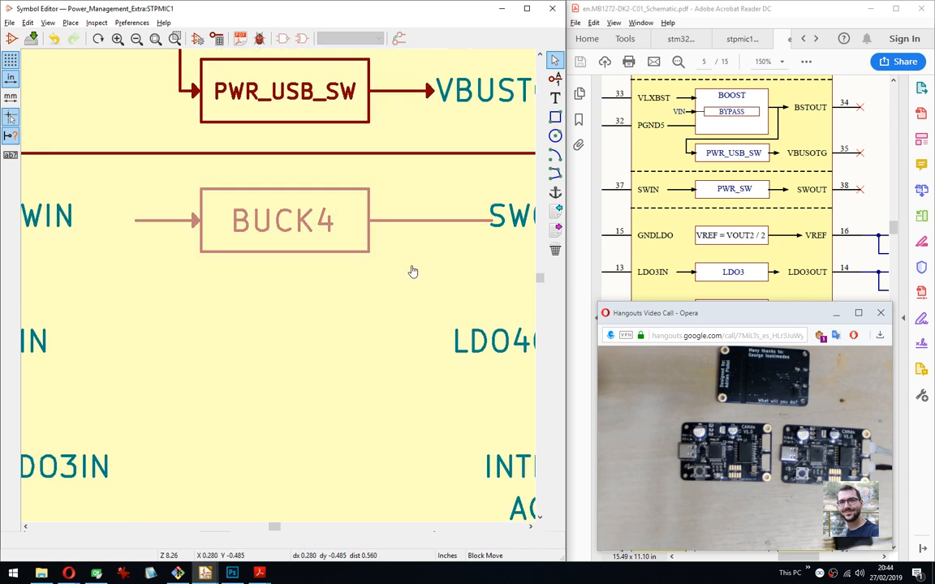
left_click(411, 267)
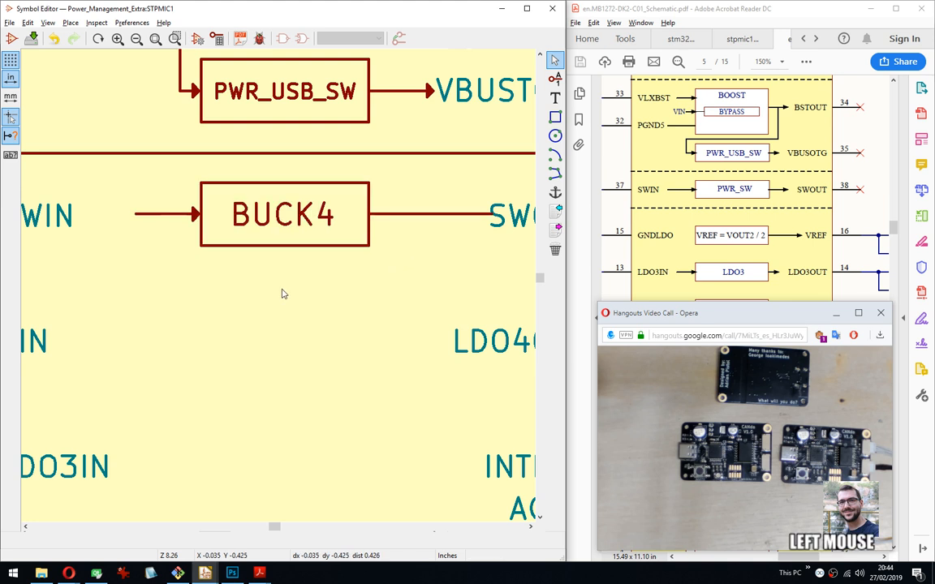
middle_click_drag(283, 293, 269, 237)
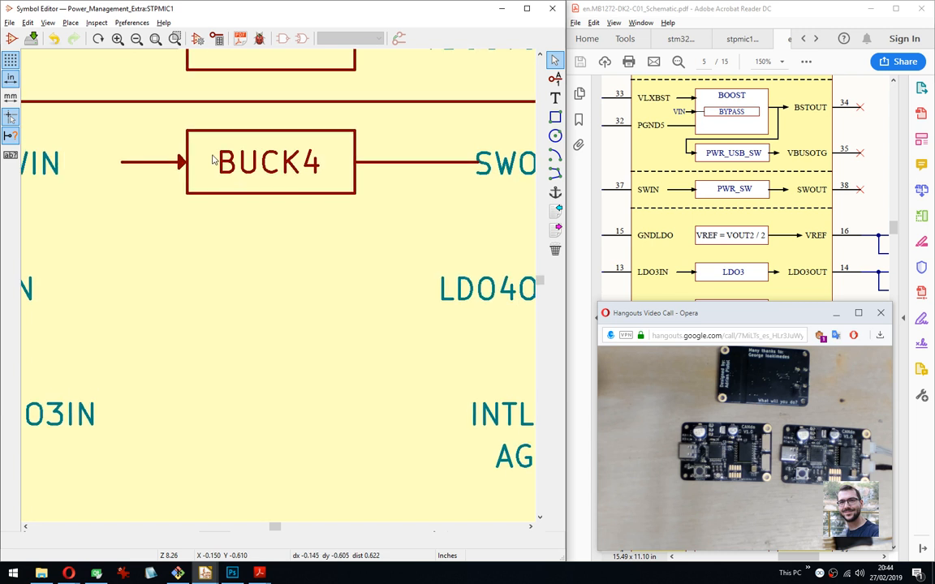
left_click_drag(159, 111, 382, 220)
key("Down")
left_click(382, 221)
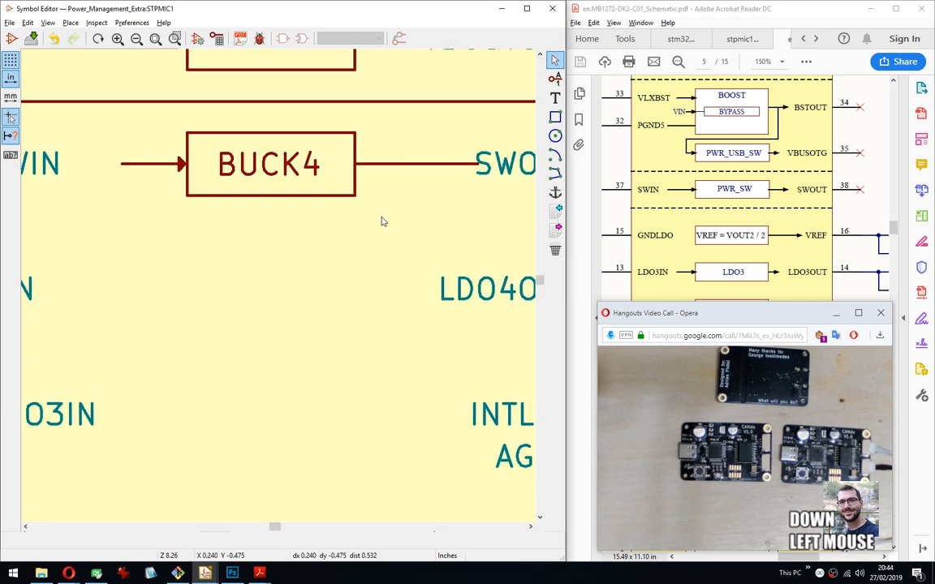
Extend the free end of the copied block's input line so it reaches the SWIN pin name.
middle_click_drag(132, 258, 294, 158)
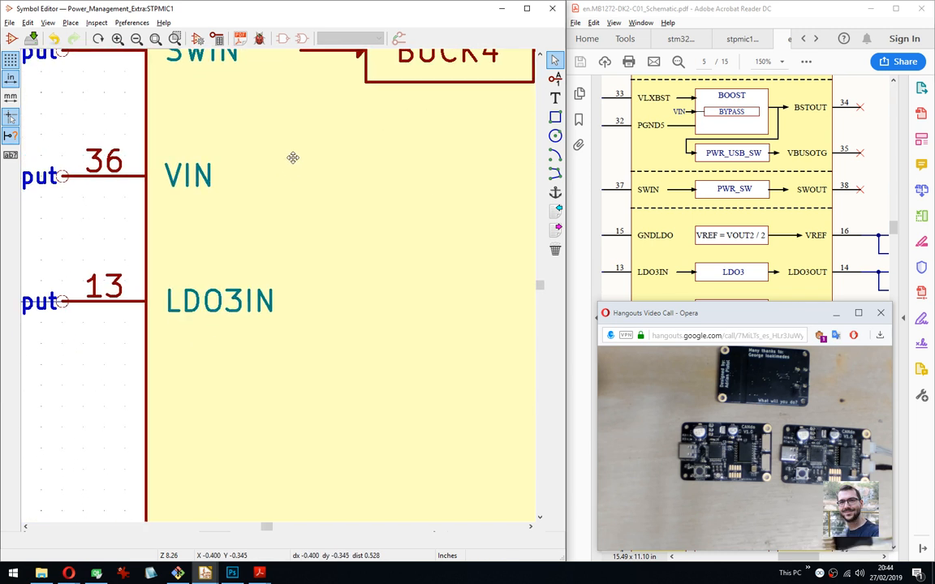
middle_click_drag(507, 186, 359, 296)
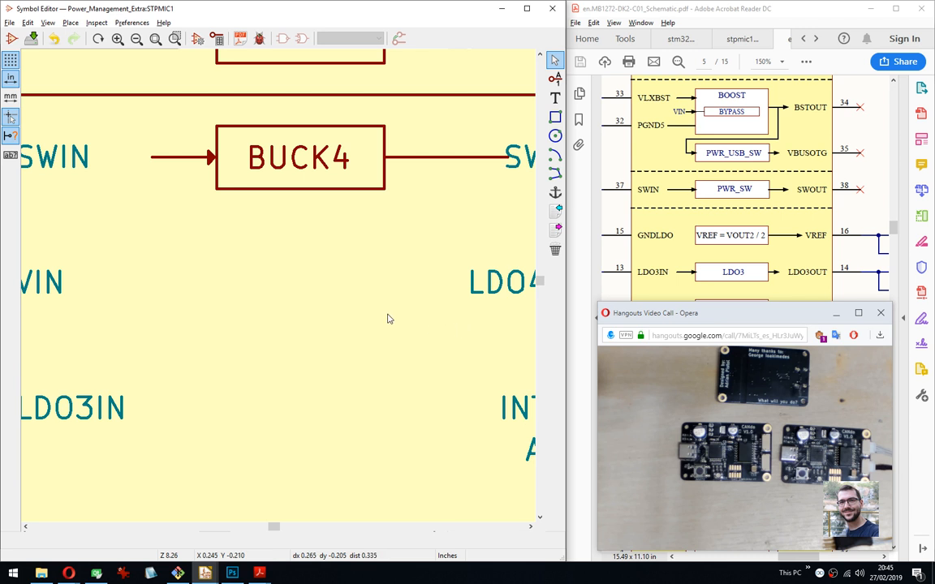
middle_click_drag(388, 319, 430, 276)
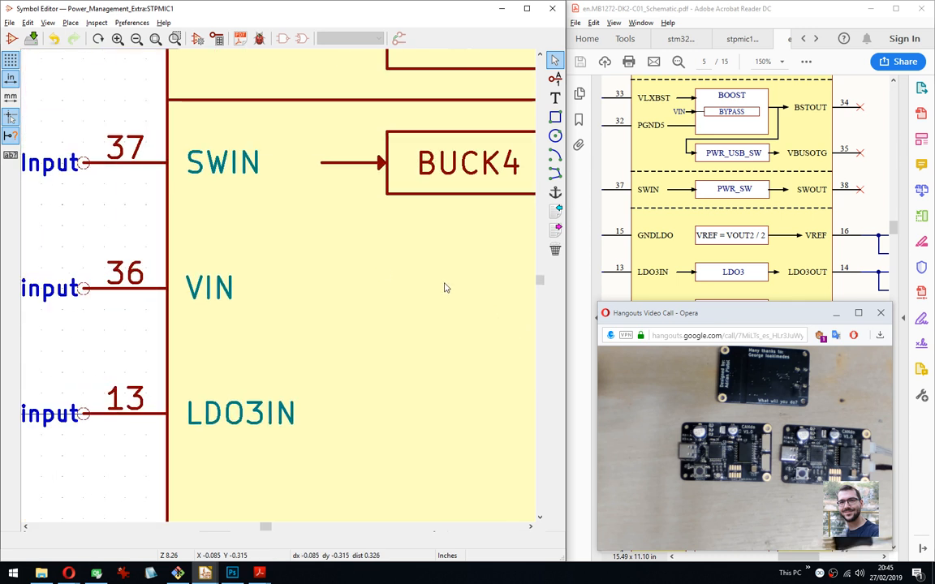
mouse_move(326, 166)
left_mouse_down()
mouse_move(317, 161)
mouse_move(327, 175)
left_mouse_up()
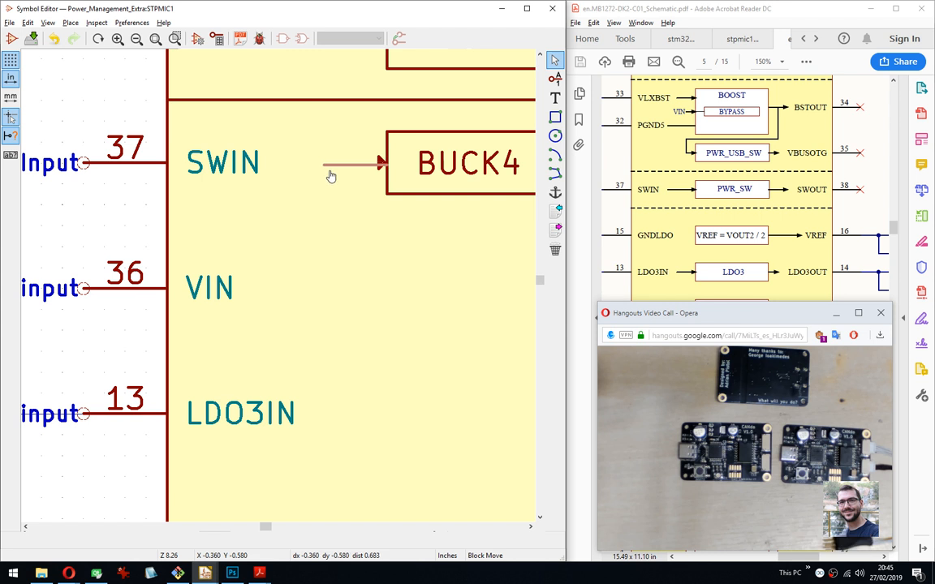
left_click(324, 174)
right_click(321, 166)
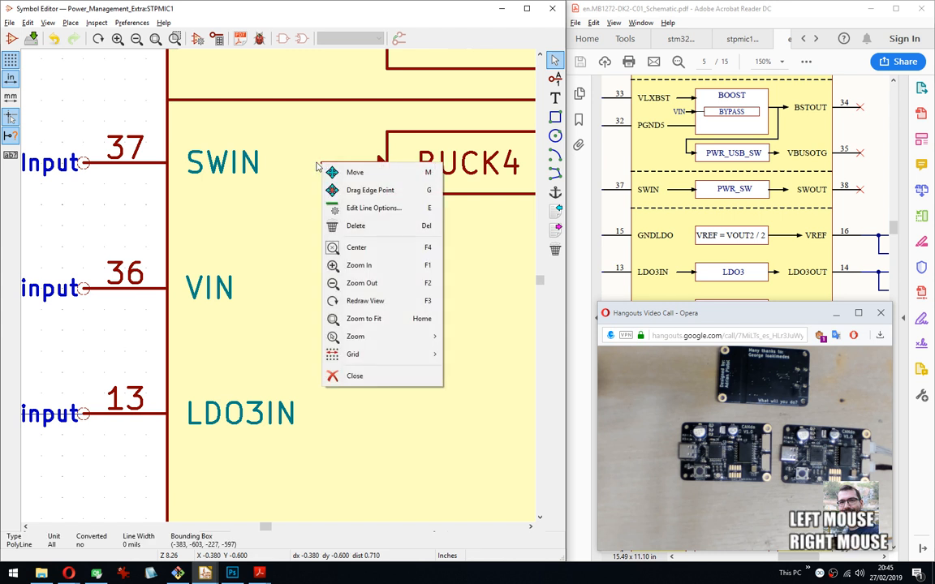
key("Escape")
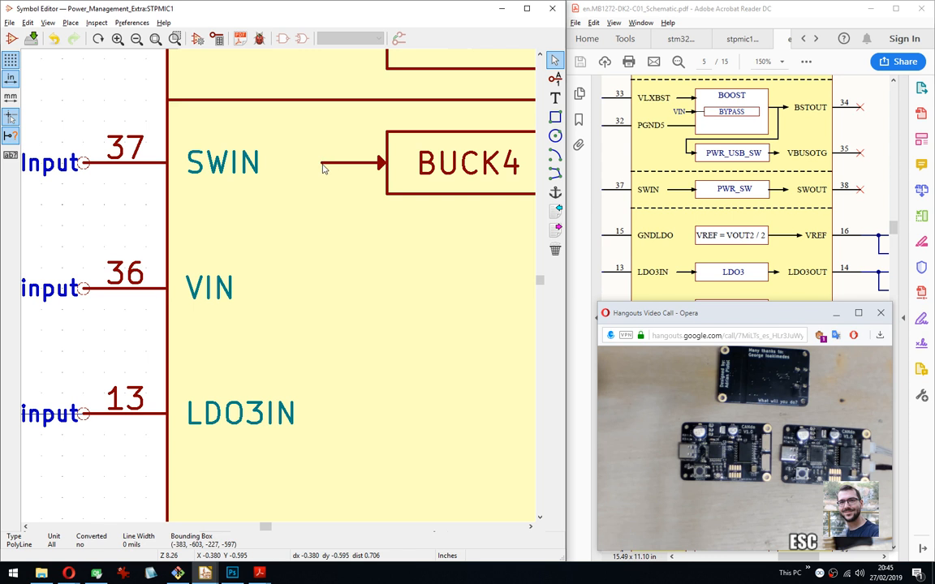
left_click_drag(322, 166, 279, 167)
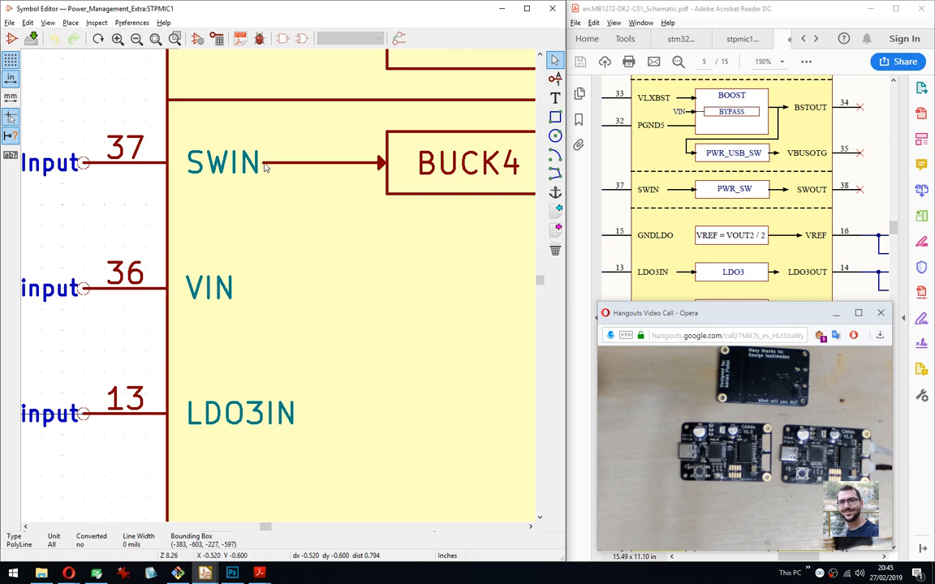
left_click(264, 168)
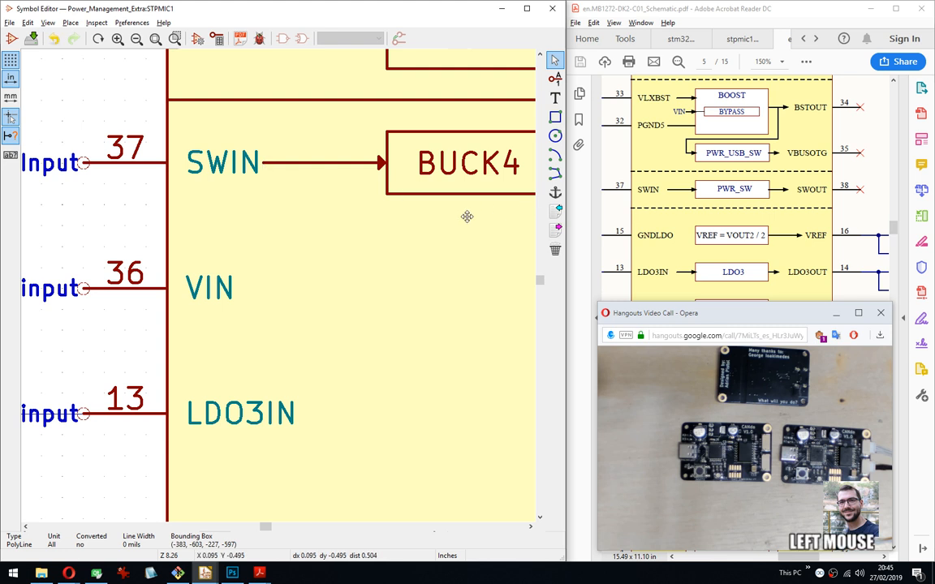
Separate the two overlapping output lines of the copied block by shortening one, and delete that duplicate line.
middle_click_drag(415, 189, 305, 184)
left_click(313, 195)
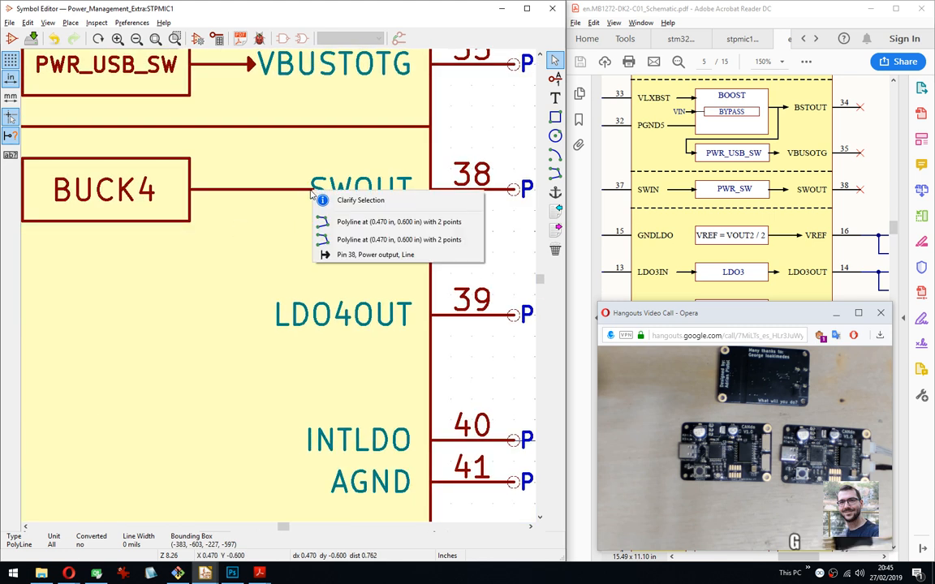
left_click(341, 224)
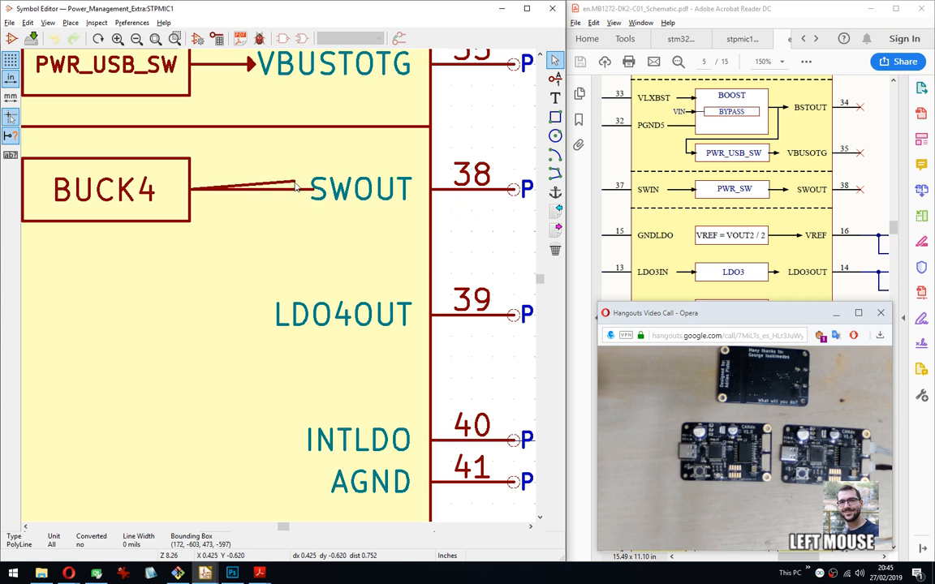
left_click(249, 195)
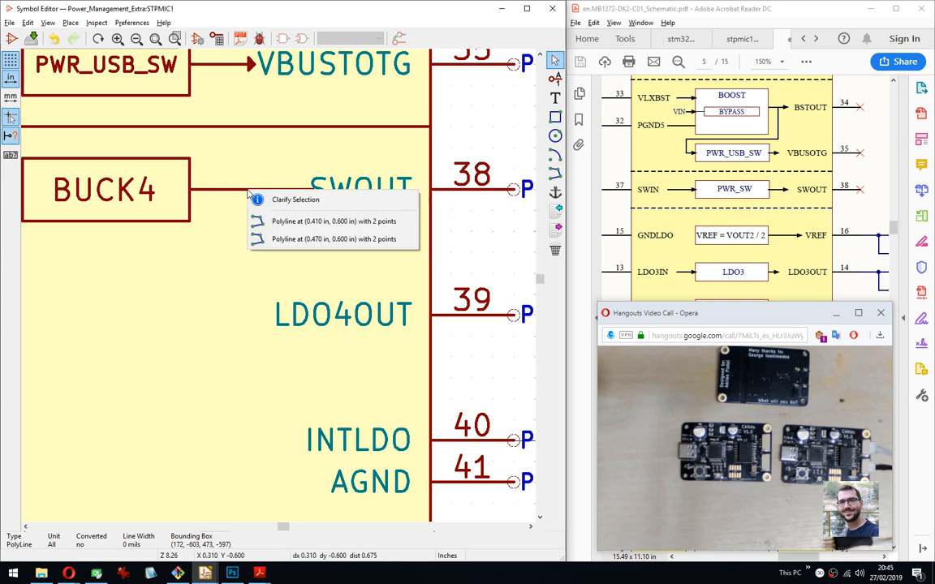
left_click(268, 216)
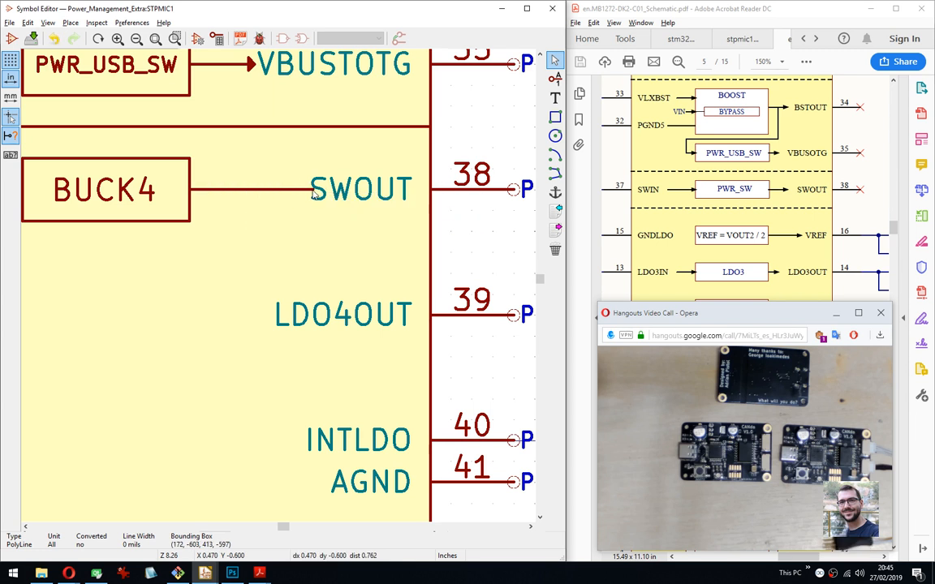
Shorten the remaining output line so it ends just before the SWOUT pin name.
key("g")
left_click(333, 221)
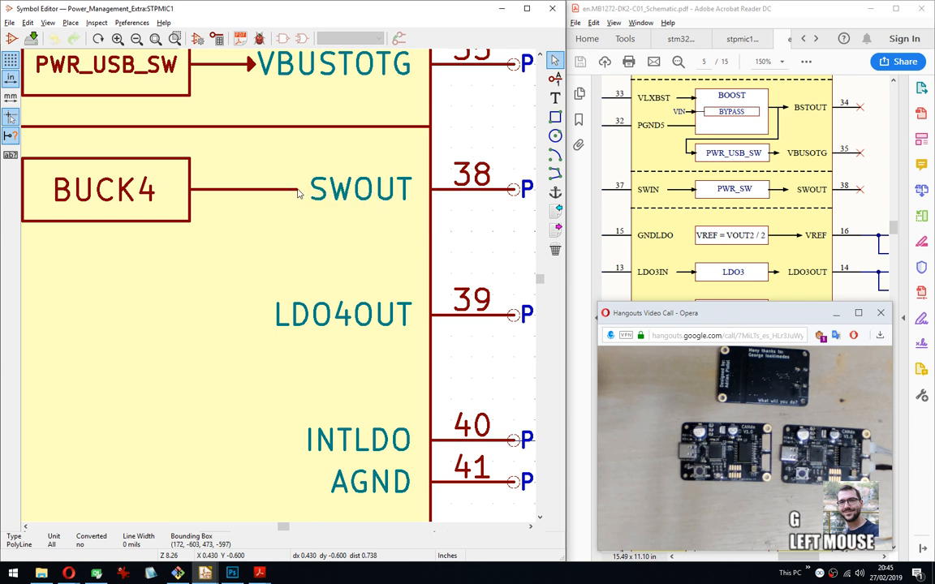
left_click(303, 190)
middle_click_drag(259, 125, 272, 157)
left_click_drag(252, 82, 284, 116)
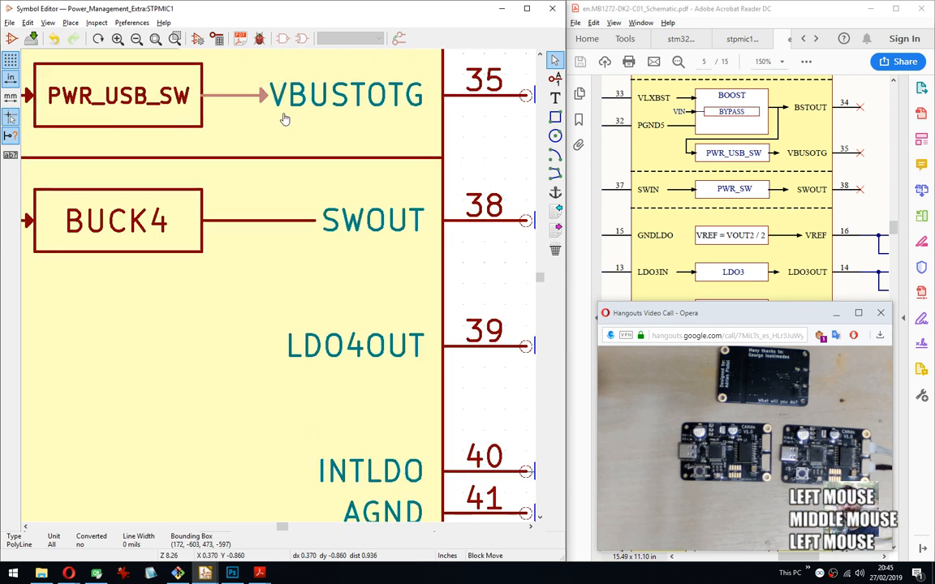
right_click(284, 120)
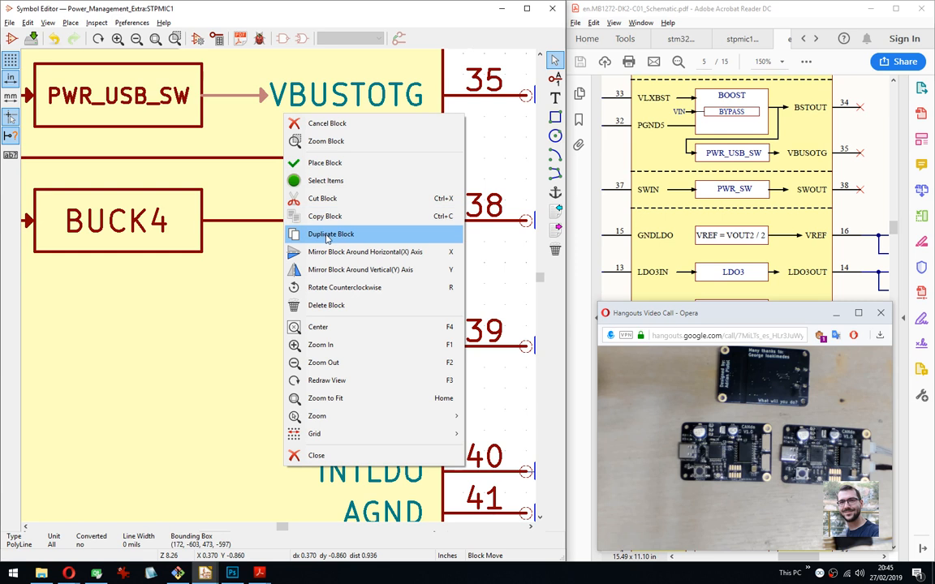
left_click(328, 238)
key("Escape")
scroll(285, 117, "down", 5)
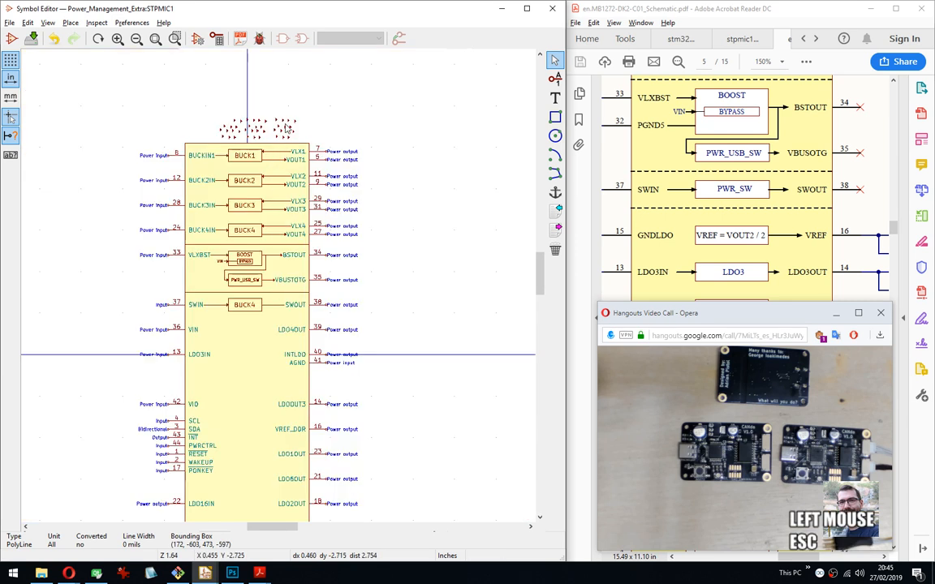
Move one of the spare arrowheads above the symbol to the end of the output line, just before the SWOUT pin name.
scroll(286, 127, "up", 4)
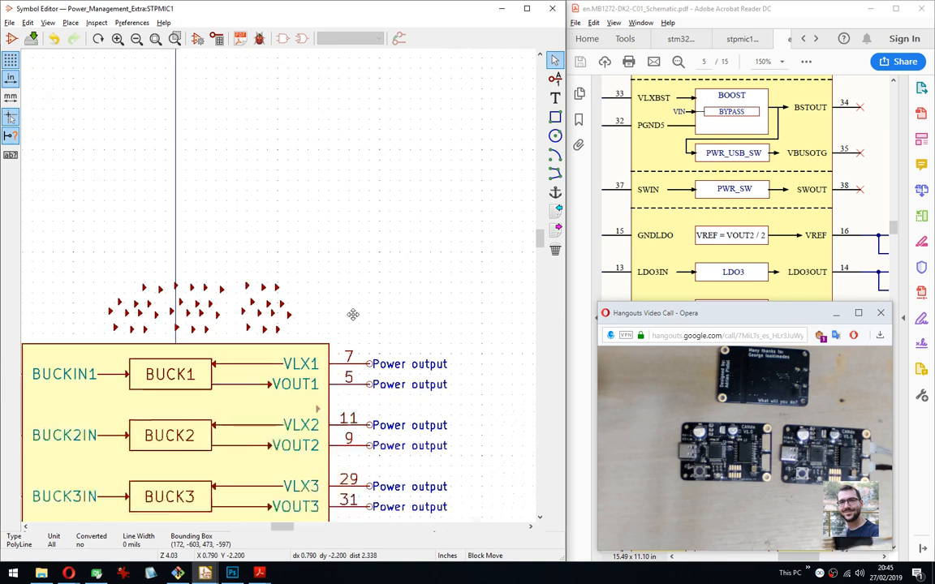
middle_click_drag(353, 315, 365, 193)
middle_click_drag(333, 433, 329, 249)
scroll(281, 349, "up", 5)
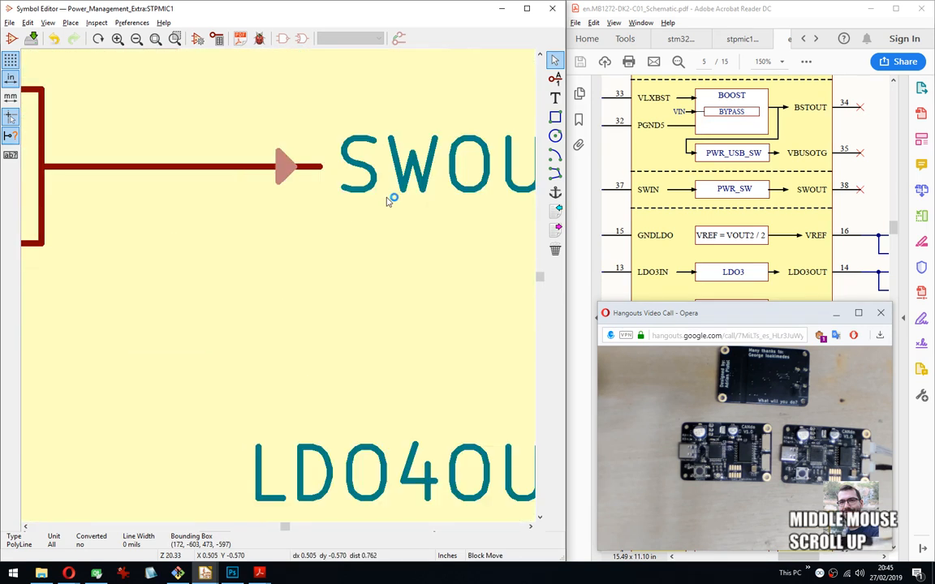
left_click(418, 203)
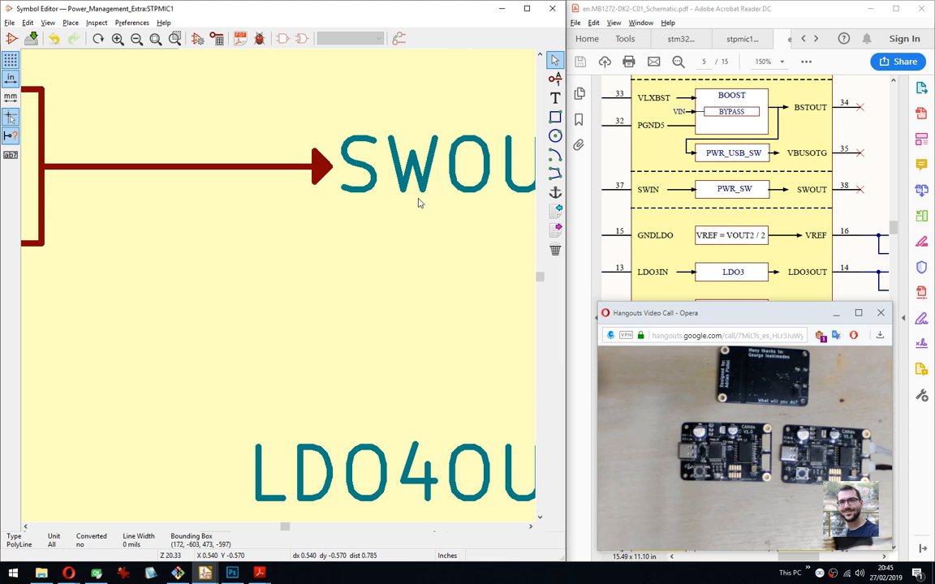
Rename the copied block between the SWIN and SWOUT pins as PWR_SW.
scroll(277, 289, "down", 3)
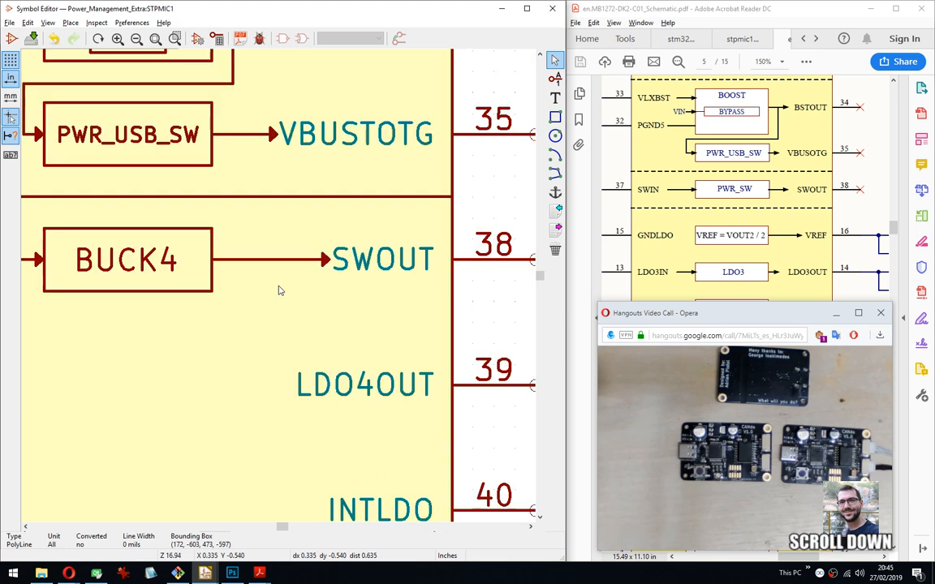
middle_click_drag(183, 299, 353, 300)
scroll(355, 297, "down", 3)
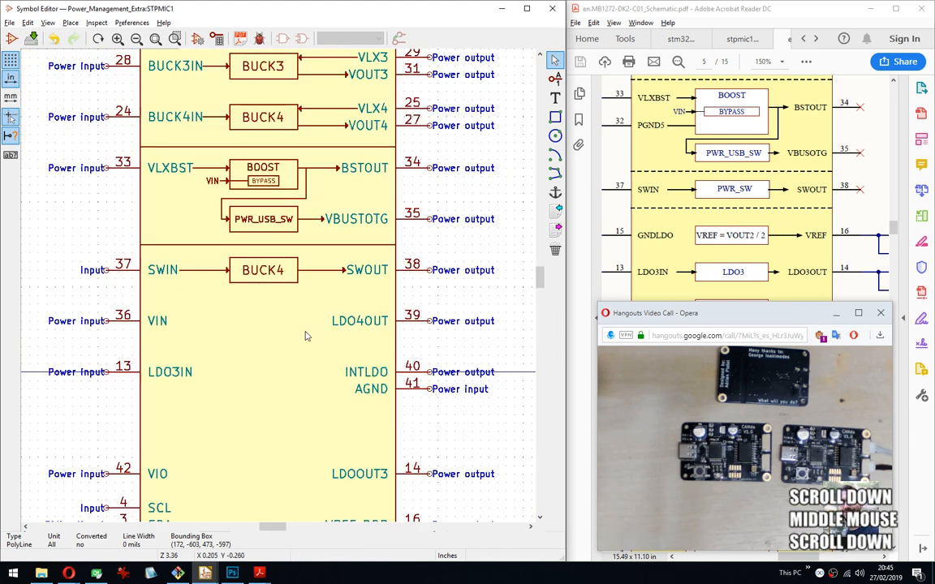
mouse_move(311, 336)
middle_mouse_down()
mouse_move(298, 333)
mouse_move(338, 333)
mouse_move(314, 331)
middle_mouse_up()
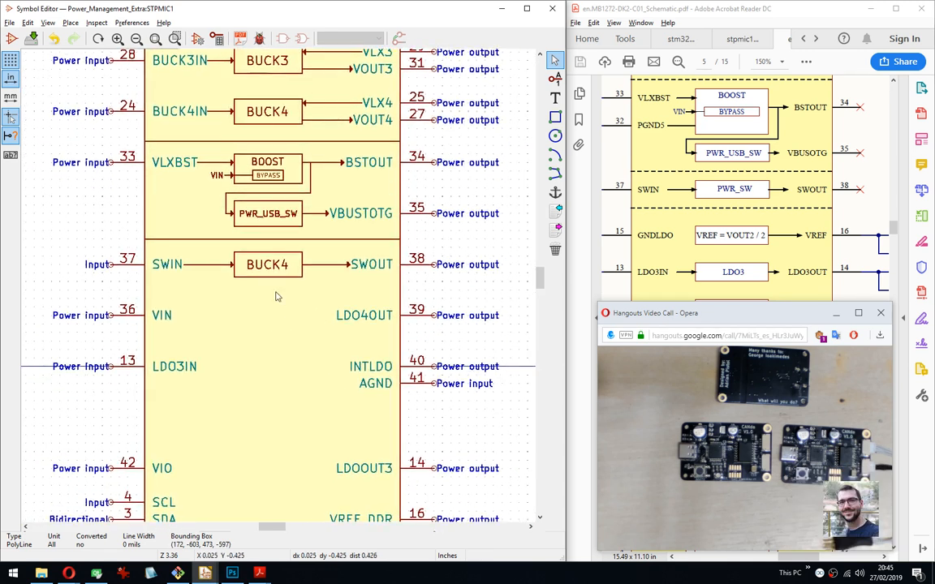
double_click(269, 271)
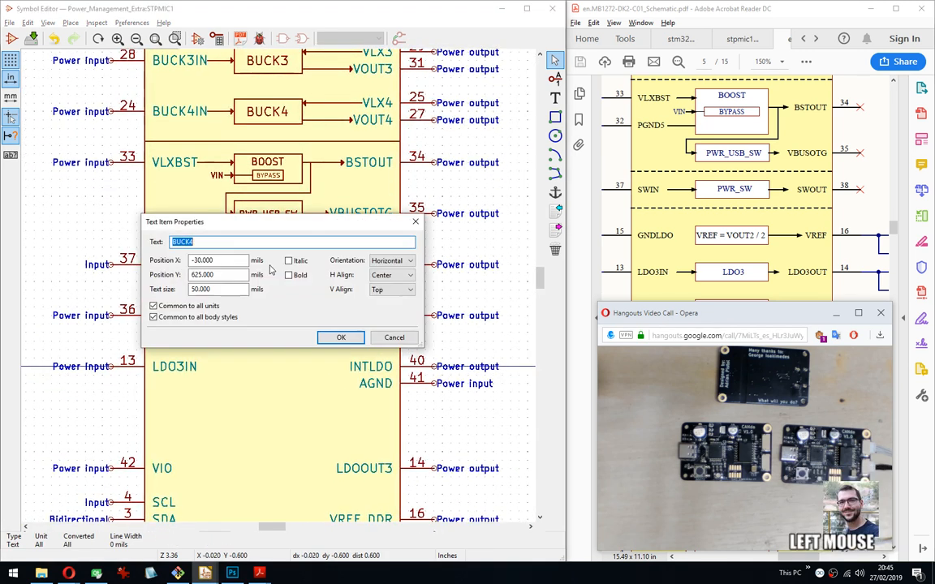
type("PWR_SW")
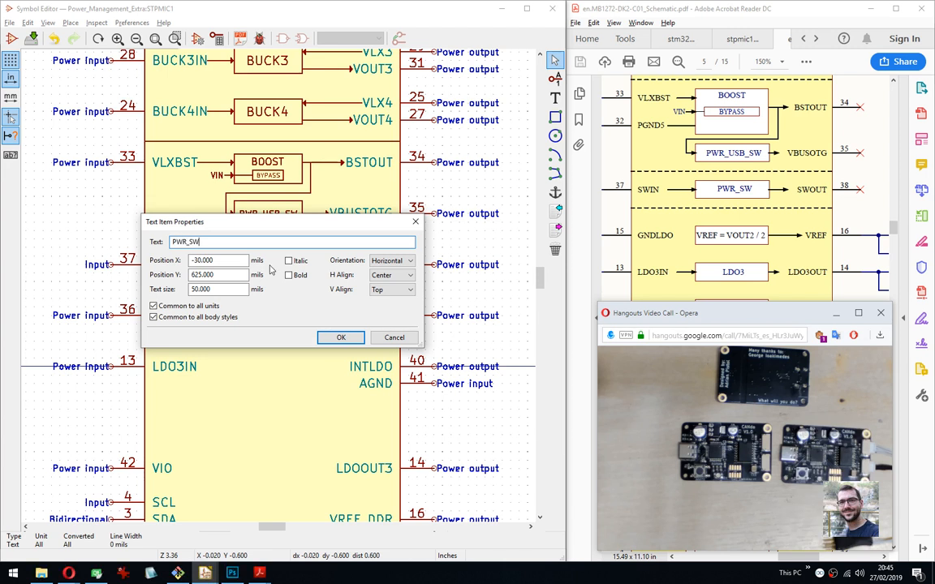
left_click(340, 339)
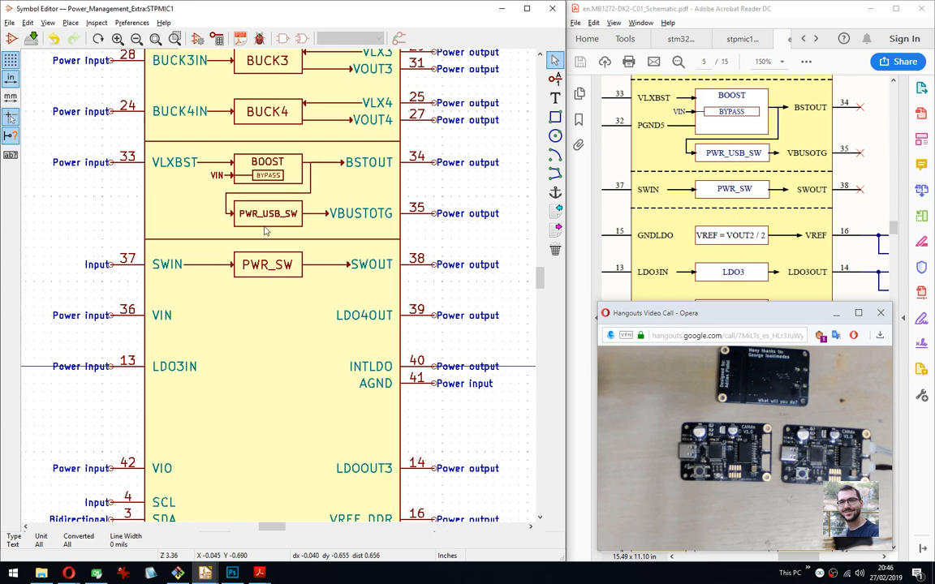
Check the text properties of the BUCK4 and PWR_SW labels without changing them, and save the symbol.
double_click(267, 117)
key("Escape")
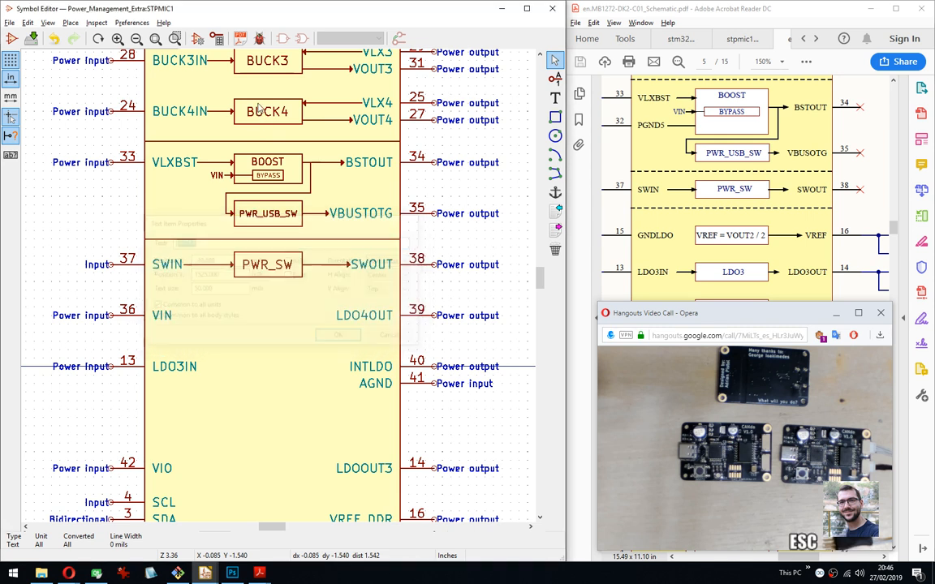
double_click(268, 267)
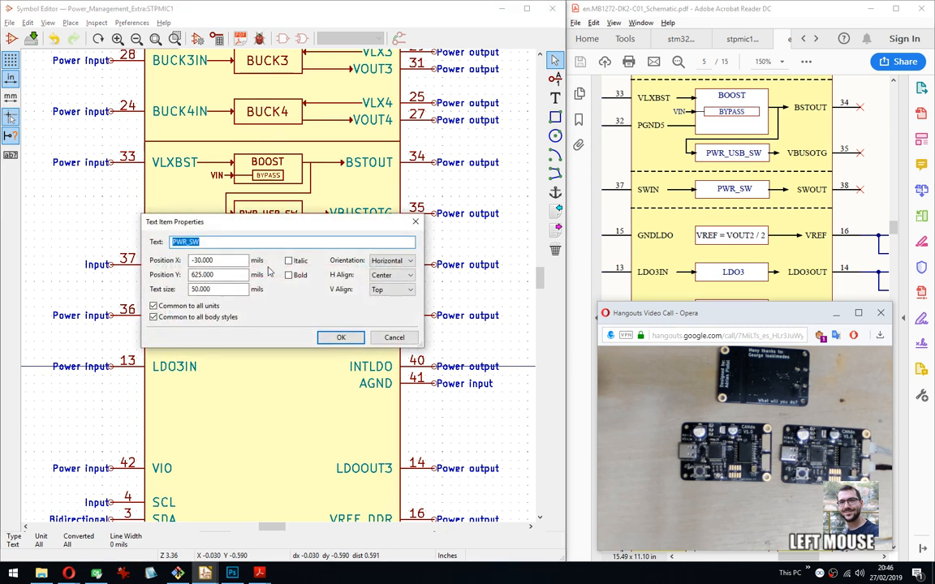
key("Escape")
key("ctrl+s")
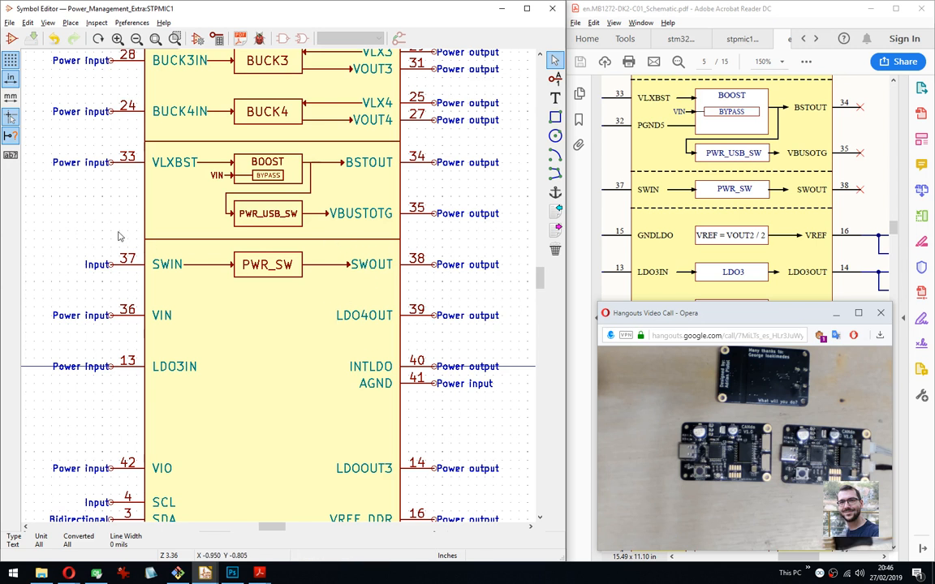
Duplicate the divider line above the PWR_SW block and place the copy below the block, midway between the SWIN and VIN pins.
left_click(142, 243)
left_click_drag(142, 243, 142, 239)
right_click(142, 239)
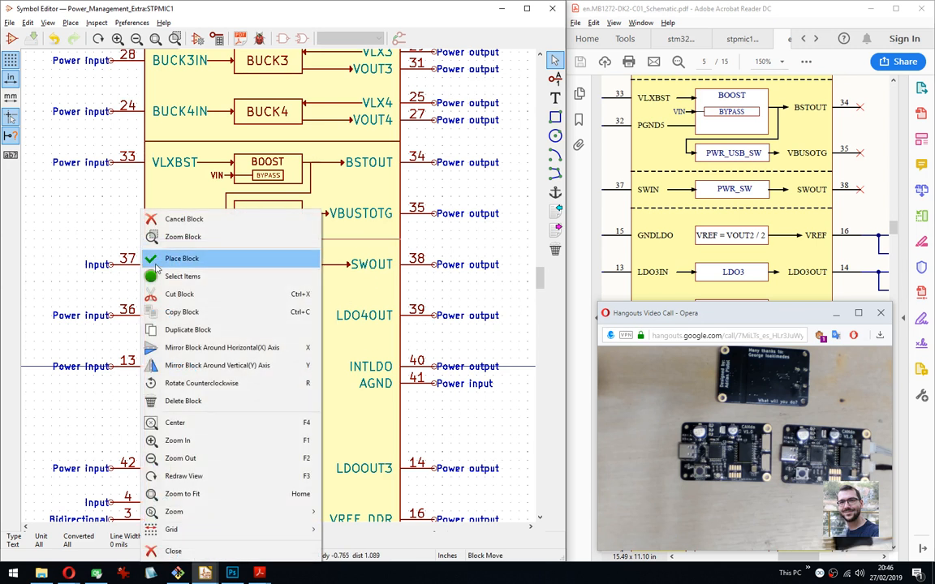
left_click(188, 330)
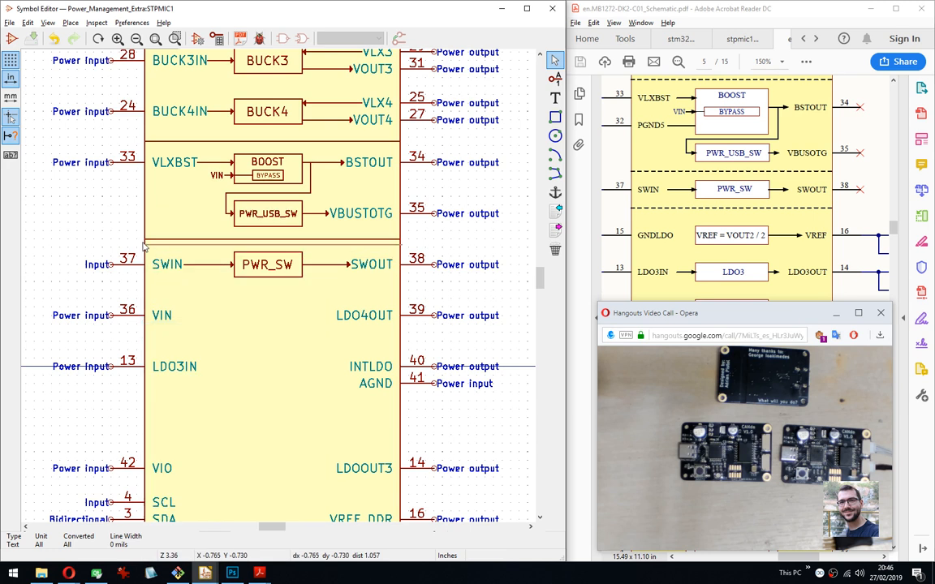
scroll(143, 242, "up", 1)
scroll(290, 298, "up", 3)
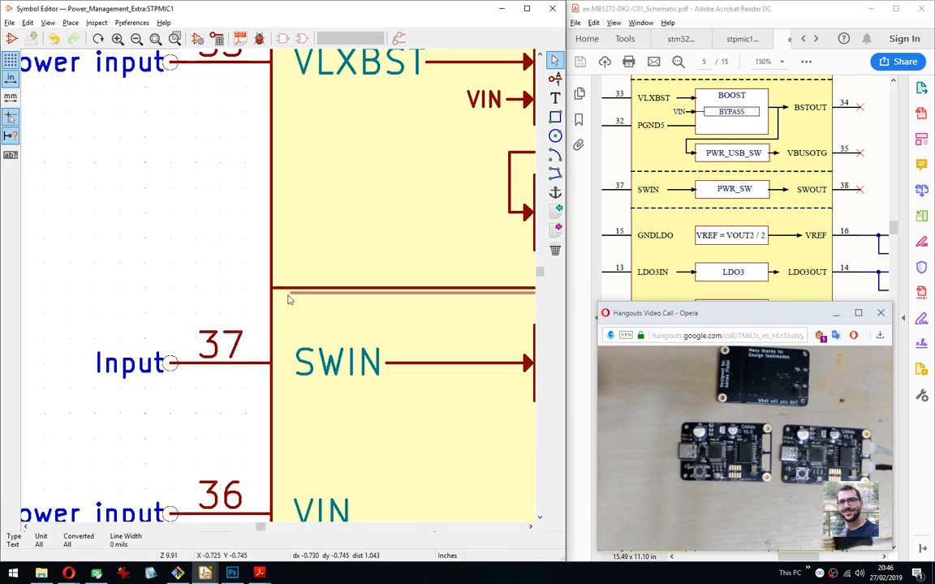
middle_click_drag(290, 298, 105, 216)
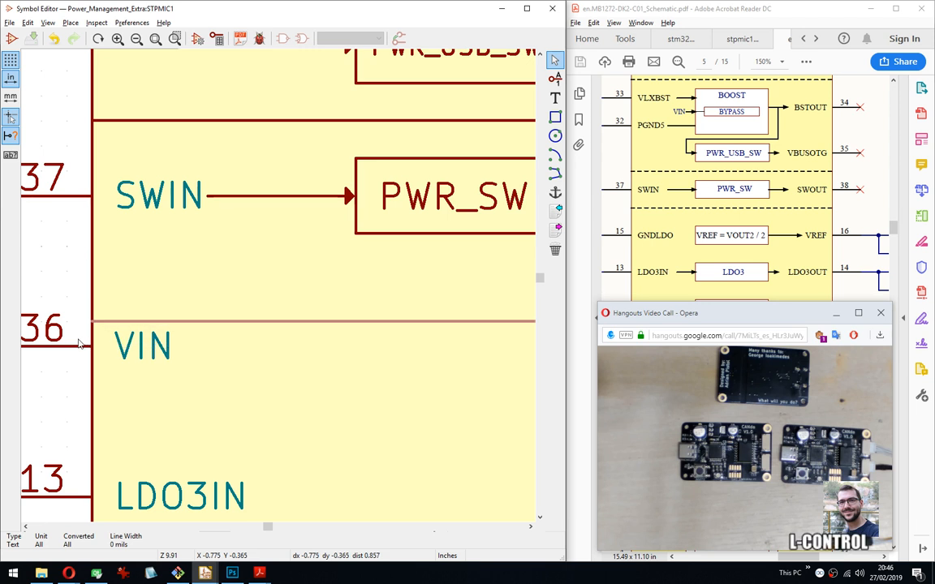
key("ctrl+Up")
key("ctrl+Up")
key("Return")
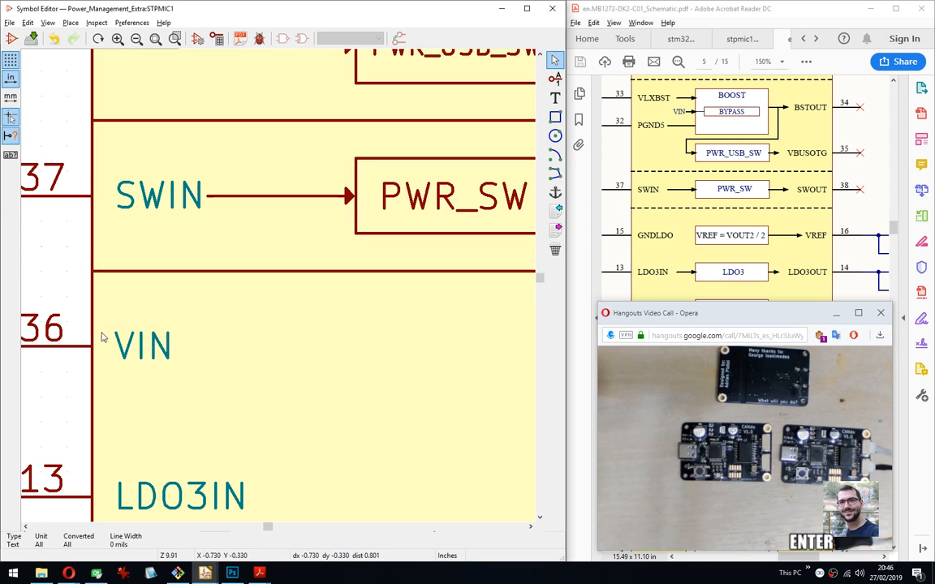
Compare the symbol's remaining lower pins with the LDO section of the reference schematic in Acrobat Reader.
scroll(279, 289, "down", 3)
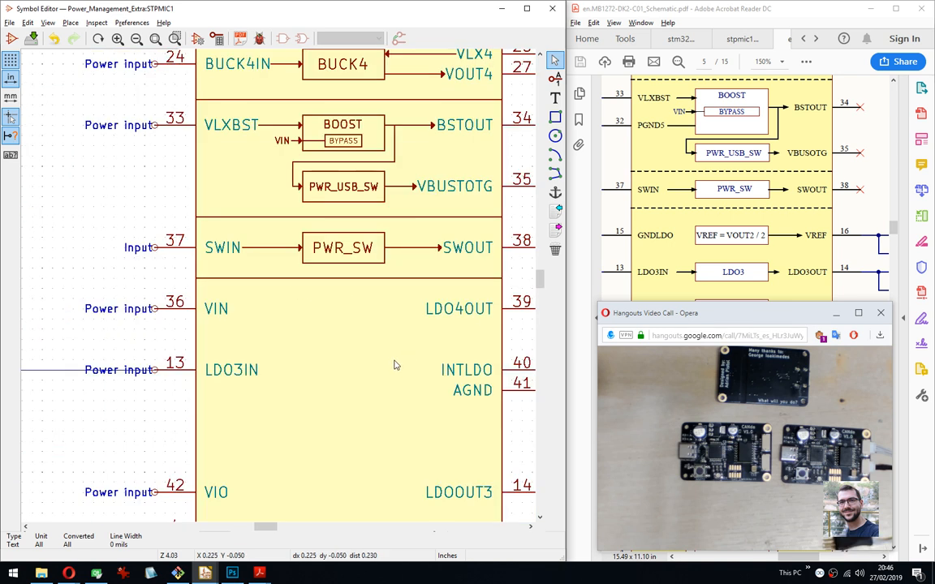
middle_click_drag(394, 365, 319, 350)
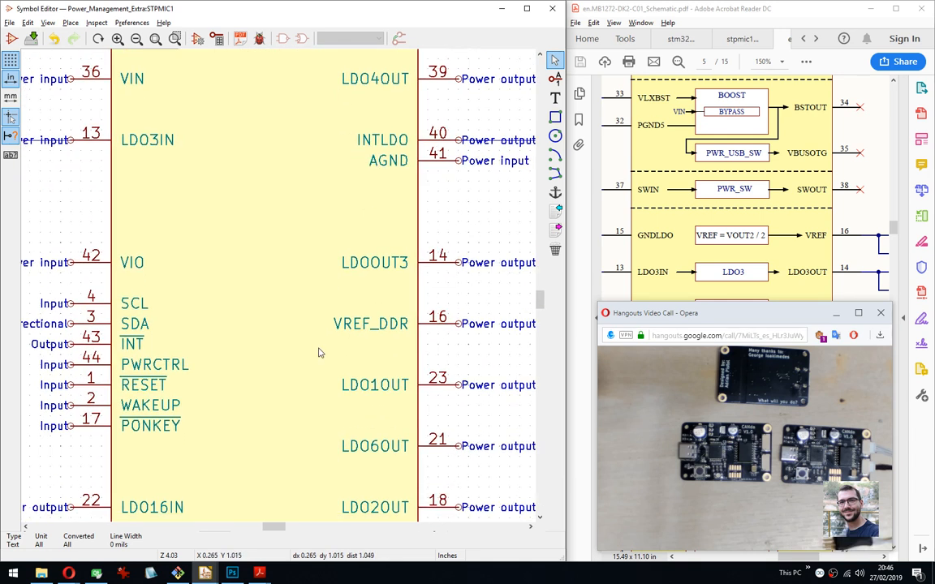
scroll(319, 353, "up", 3)
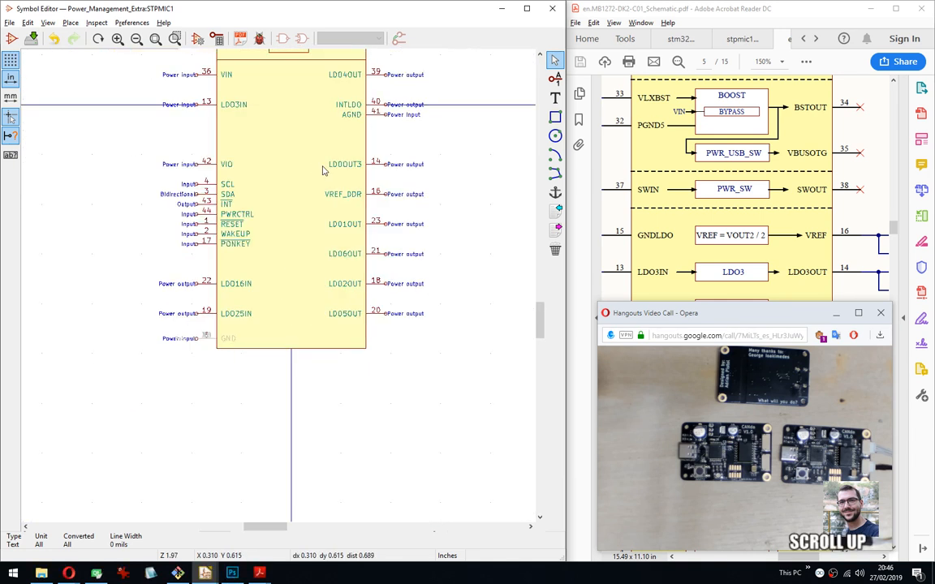
left_click(754, 11)
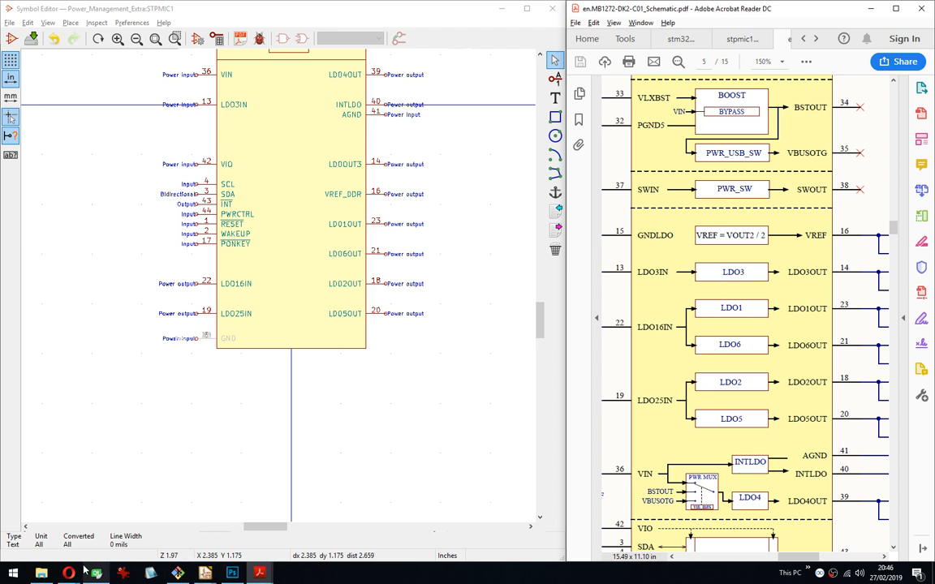
Switch to the Hangouts video call in Opera, view the circuit boards in the maximized window, and restore its size.
mouse_move(68, 573)
left_click(162, 539)
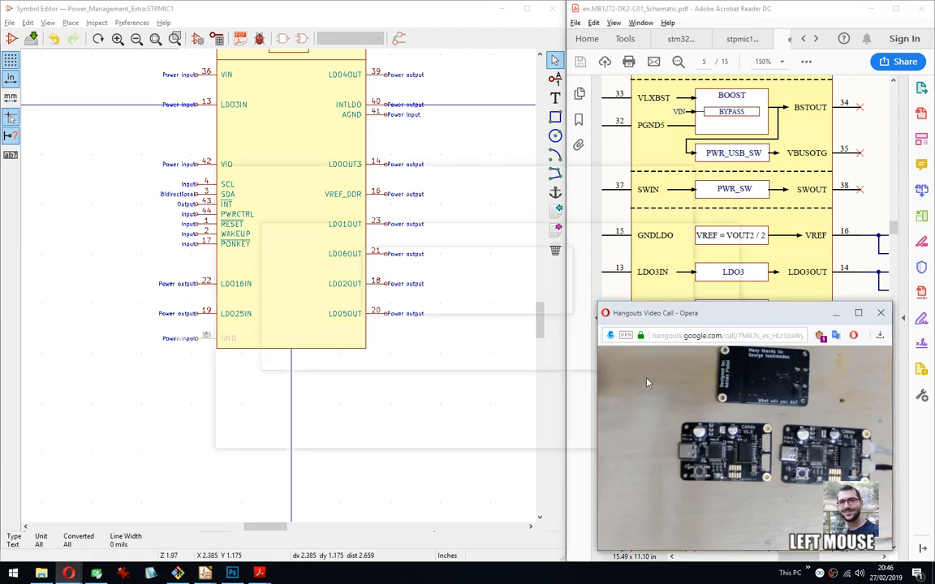
double_click(771, 313)
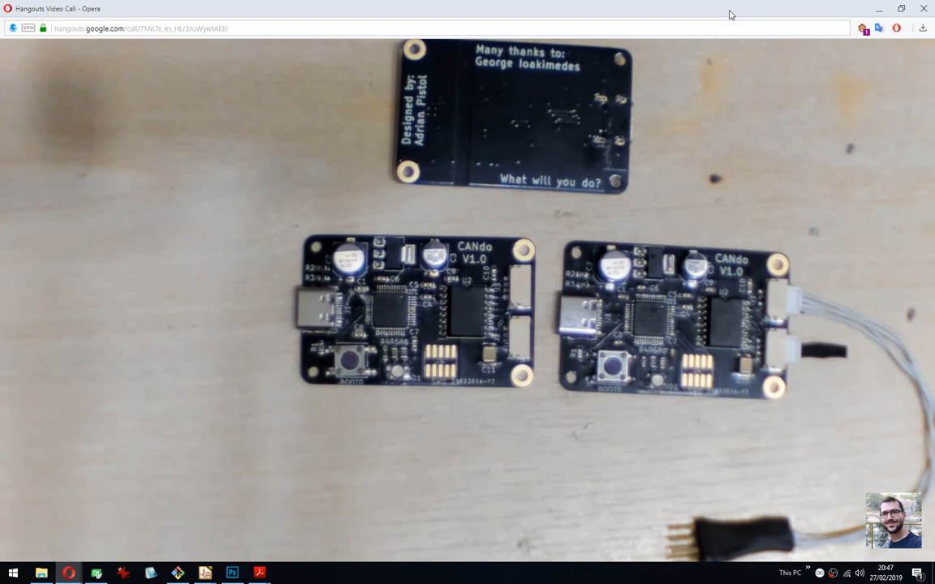
double_click(729, 15)
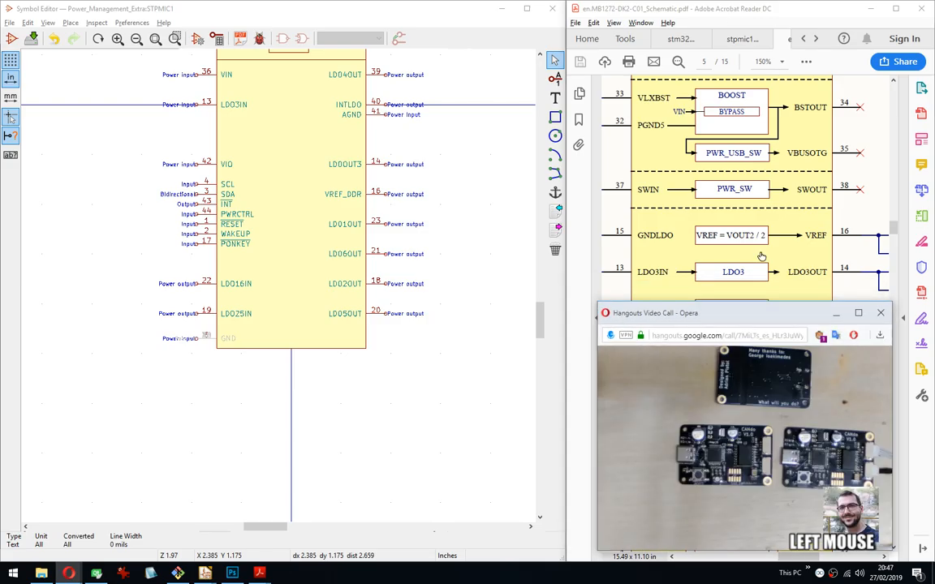
mouse_move(746, 419)
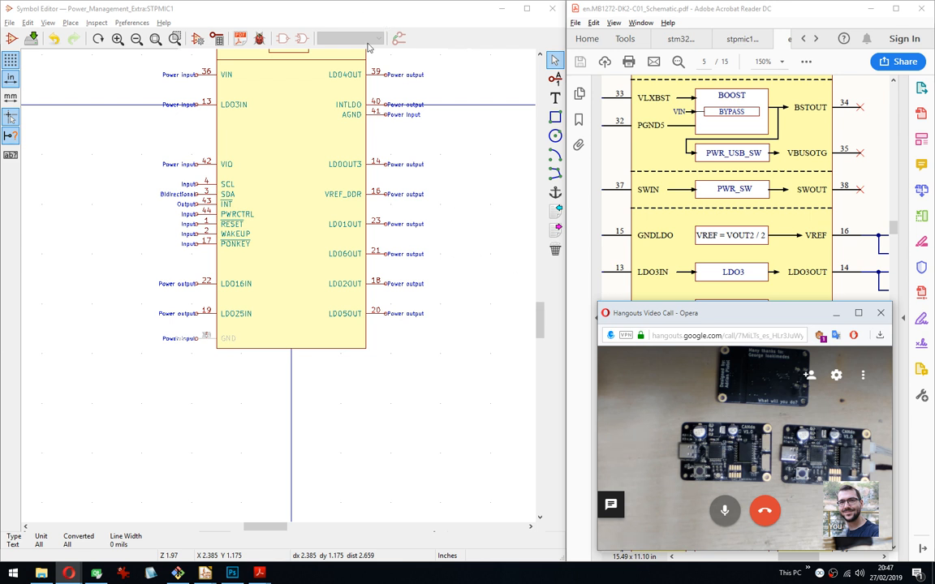
Following the reference schematic, move pin 36 (VIN) down in the Symbol Editor to the row directly above the VIO pin.
middle_click_drag(337, 97, 331, 206)
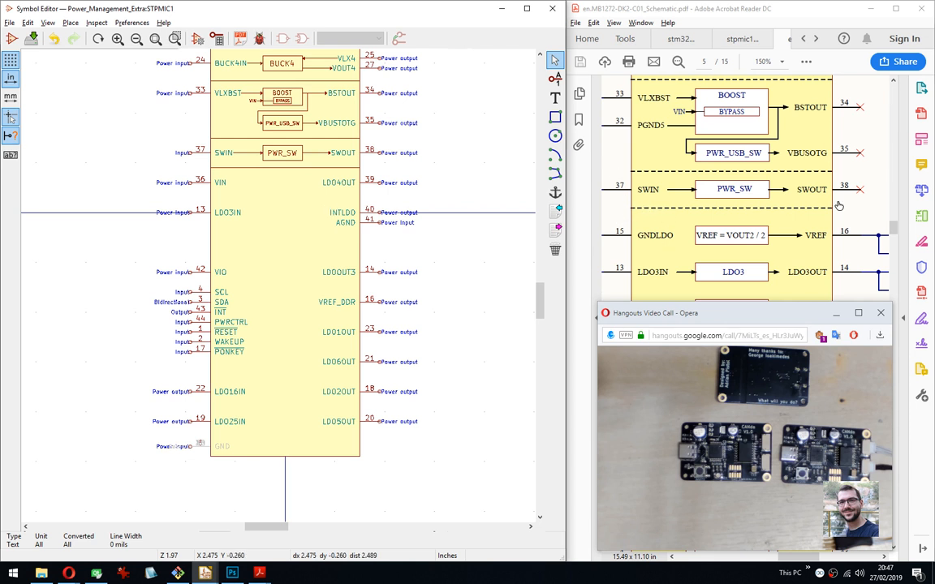
left_click(805, 207)
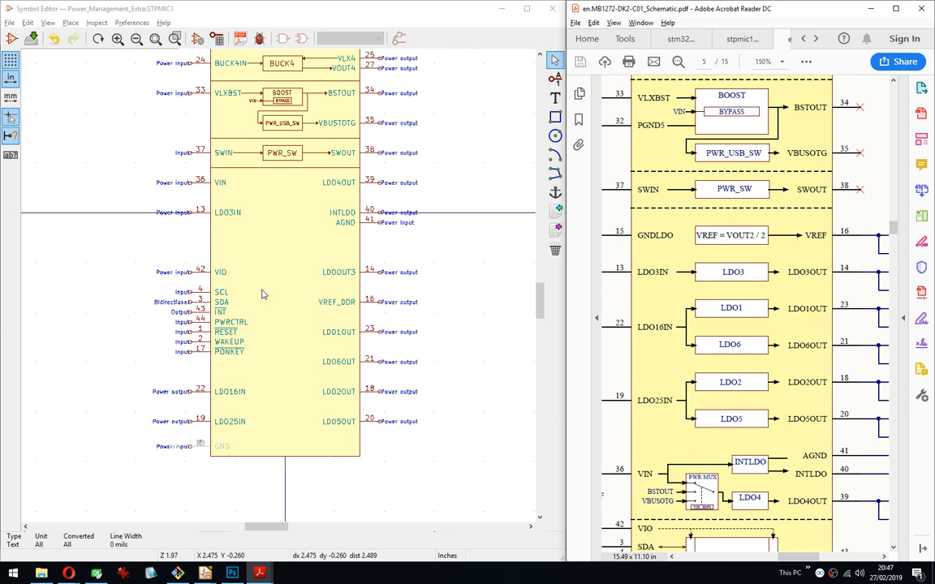
left_click(267, 218)
left_click_drag(190, 185, 126, 243)
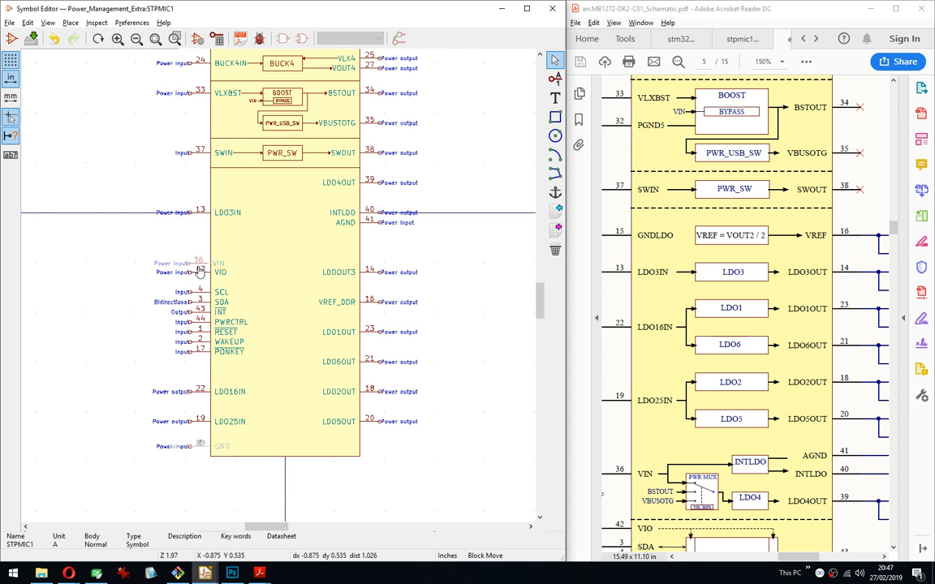
scroll(200, 268, "up", 6)
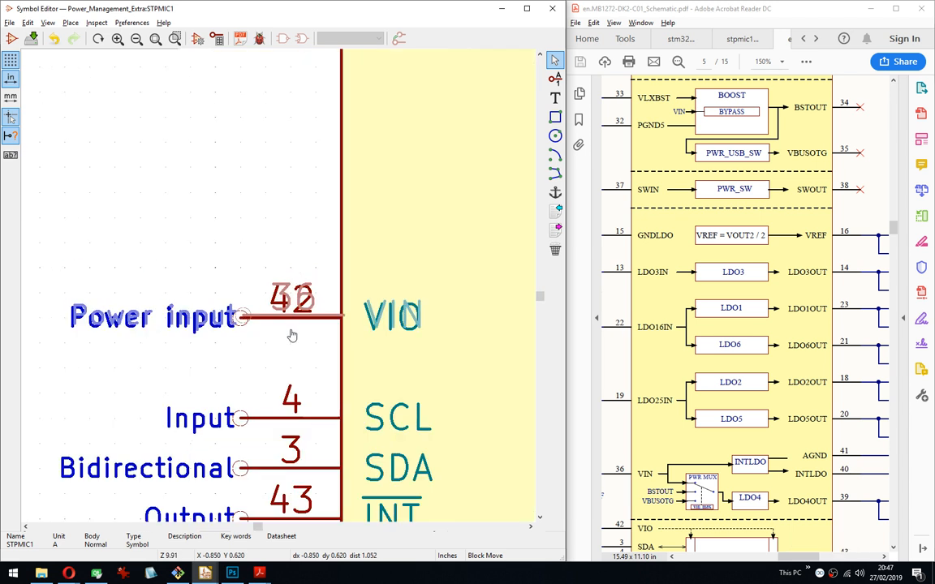
key("ctrl+Up")
key("ctrl+Up")
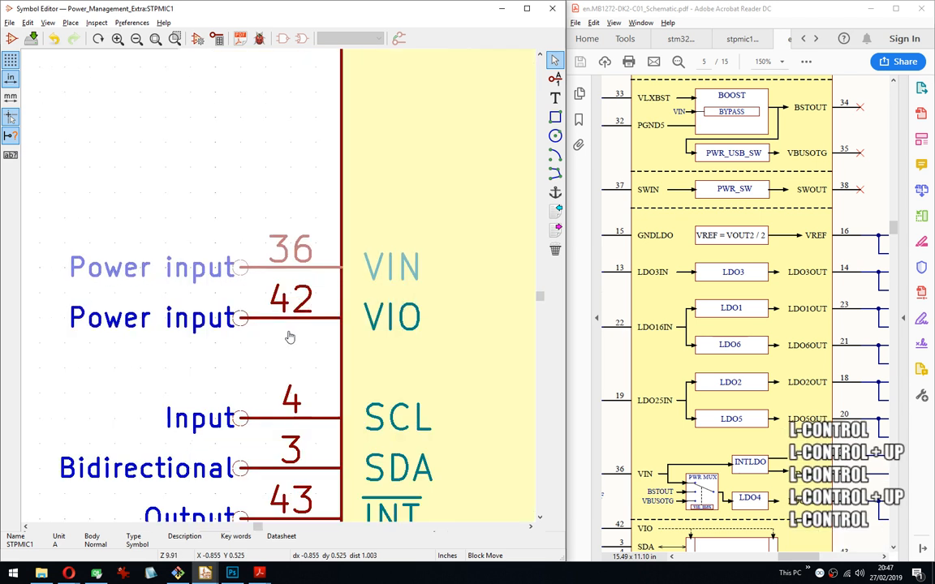
key("Return")
scroll(411, 267, "down", 1)
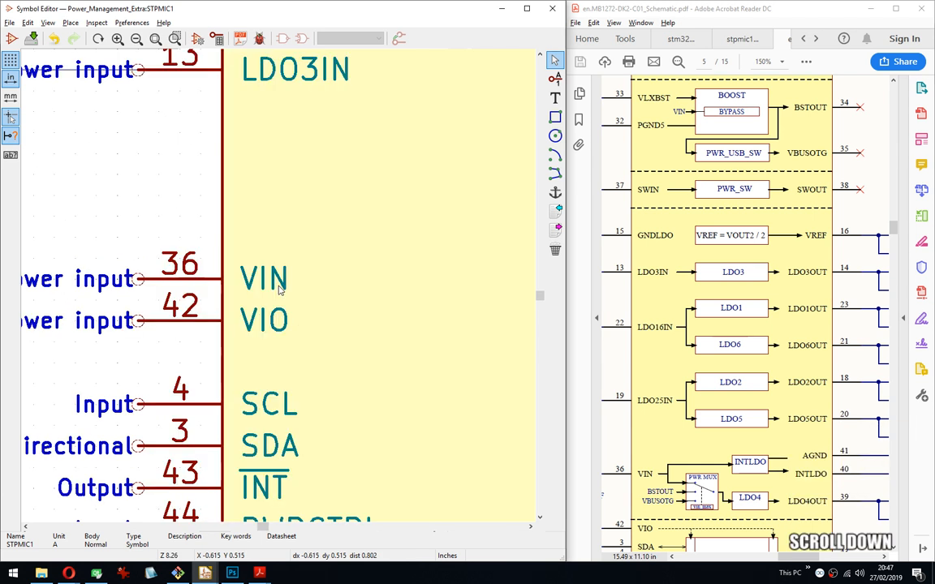
Raise the VIN pin by one more pin row so that an empty row separates it from VIO.
left_click_drag(123, 262, 140, 279)
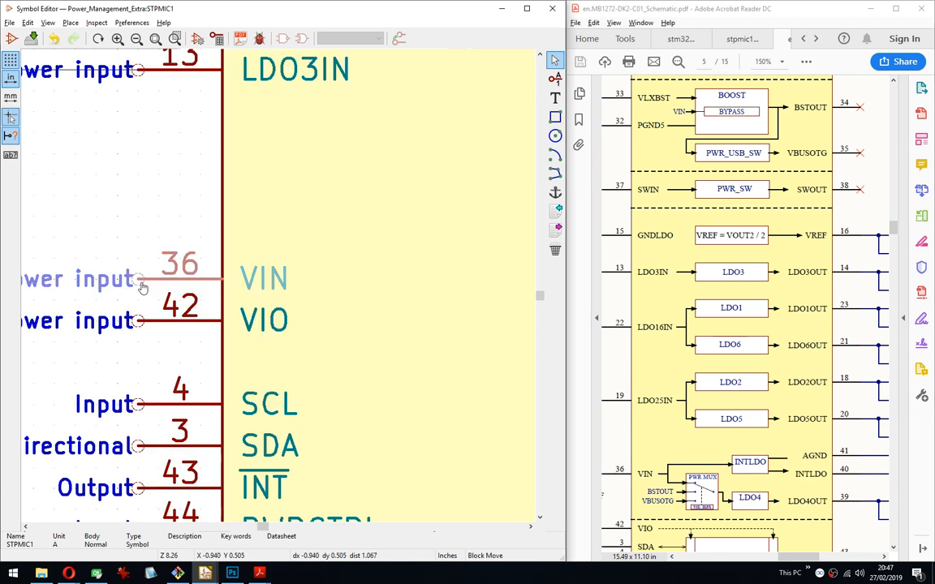
key("ctrl+Up")
key("ctrl+Up")
key("Return")
scroll(276, 290, "down", 3)
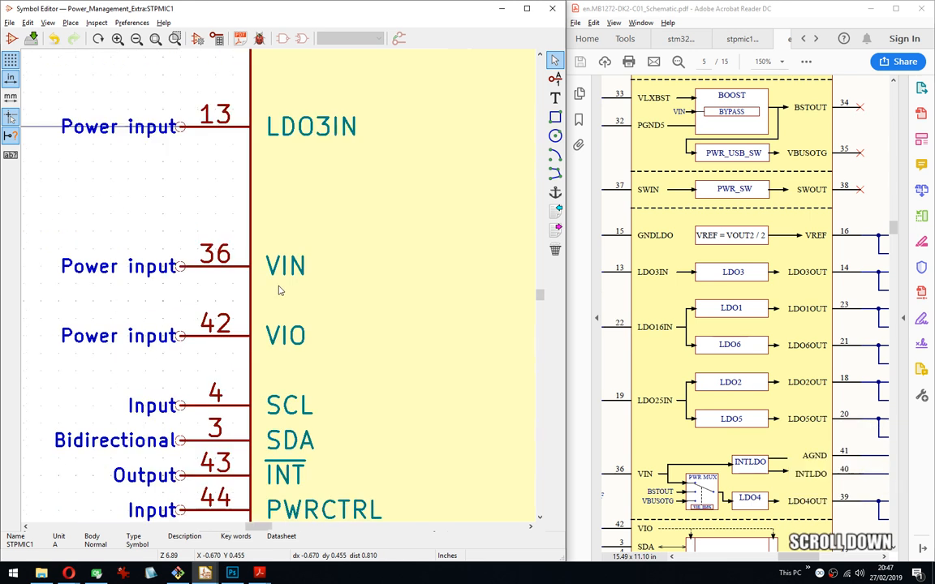
Following the reference schematic, try moving pin 16 (VREF_DDR) up beside the body and pin 39 (LDO4OUT) down below LDOOUT3.
scroll(339, 232, "up", 3)
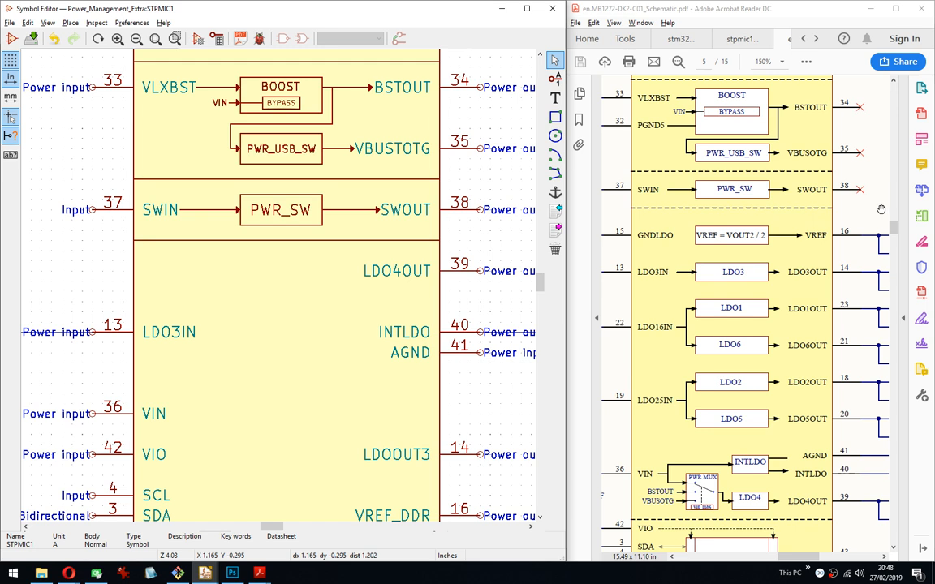
left_click_drag(884, 207, 829, 114)
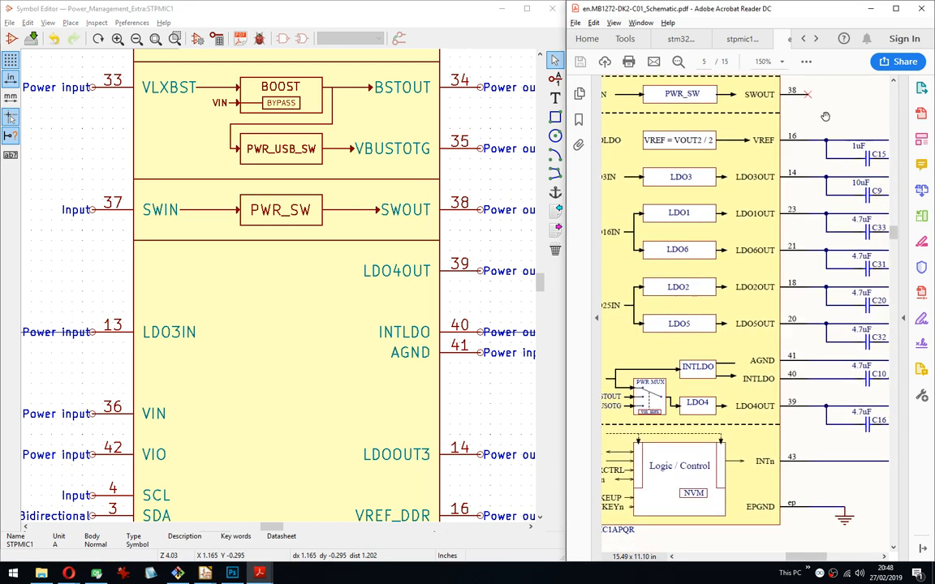
middle_click_drag(464, 381, 378, 268)
middle_click_drag(411, 180, 390, 113)
left_click_drag(418, 297, 439, 321)
middle_click_drag(465, 203, 391, 284)
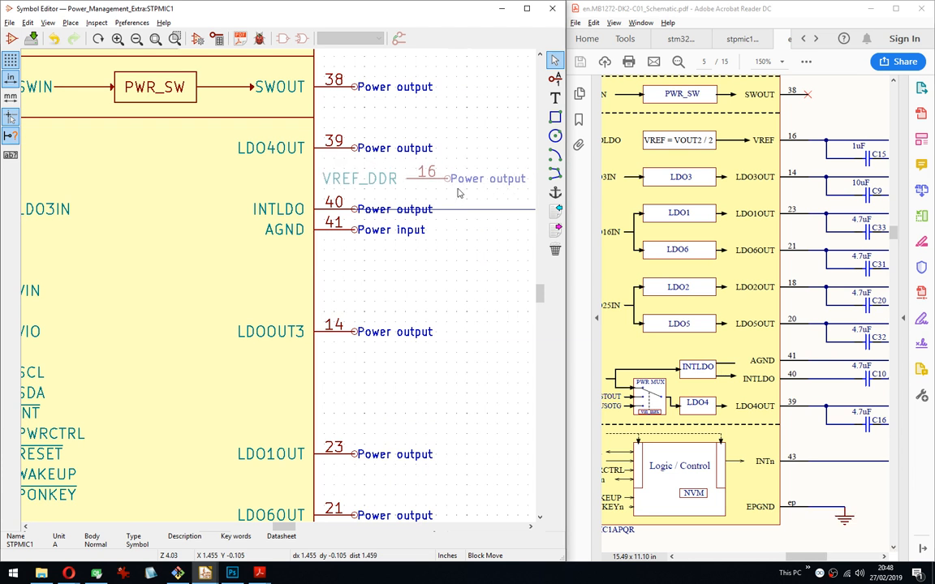
left_click(456, 188)
left_click_drag(350, 139, 366, 158)
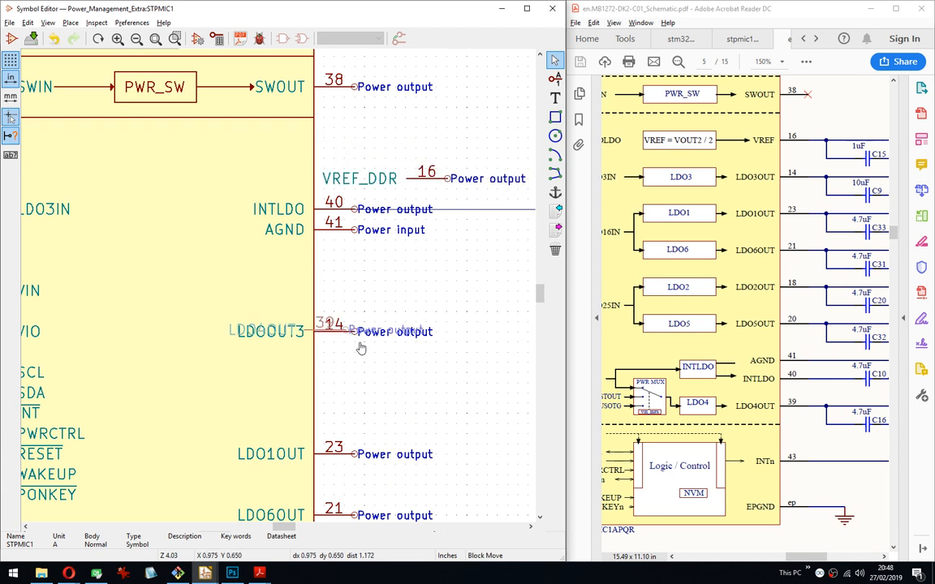
left_click(377, 362)
Set the Symbol Editor grid to 50.00 mils (1.2700 mm).
right_click(398, 270)
left_click(438, 406)
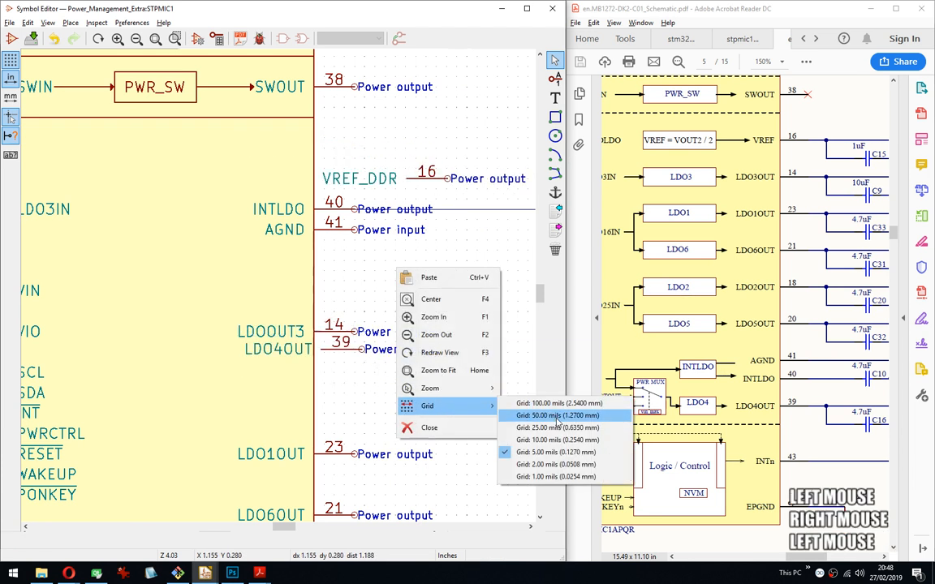
left_click(520, 415)
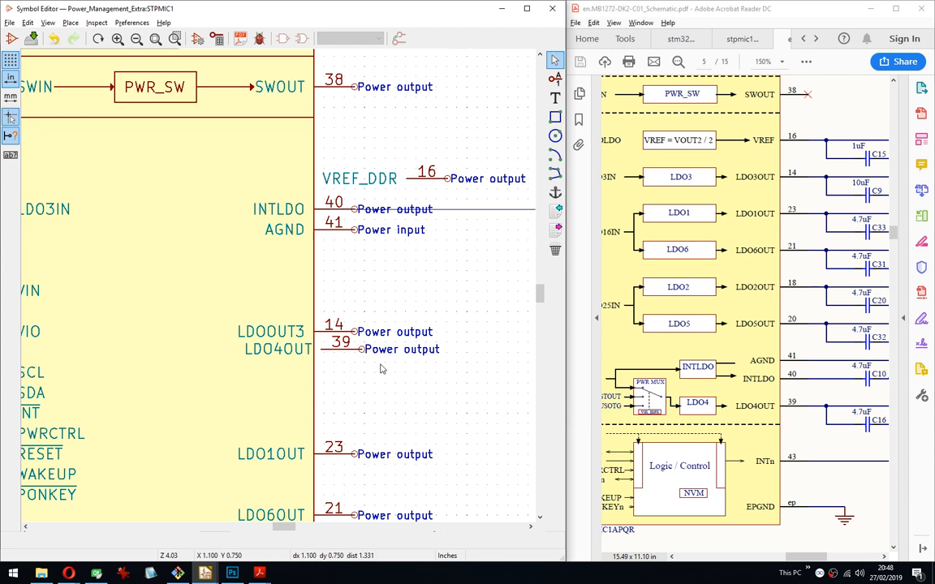
Try repositioning pin 39 (LDO4OUT) on the coarser grid, and undo the moves of pins 39 and 16.
left_click_drag(344, 323, 378, 357)
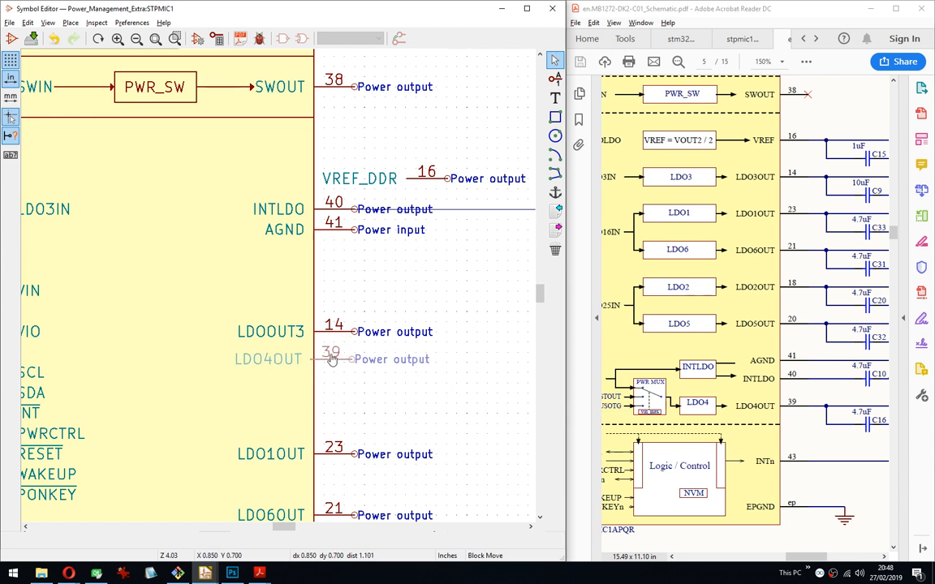
left_click(362, 358)
key("ctrl+z")
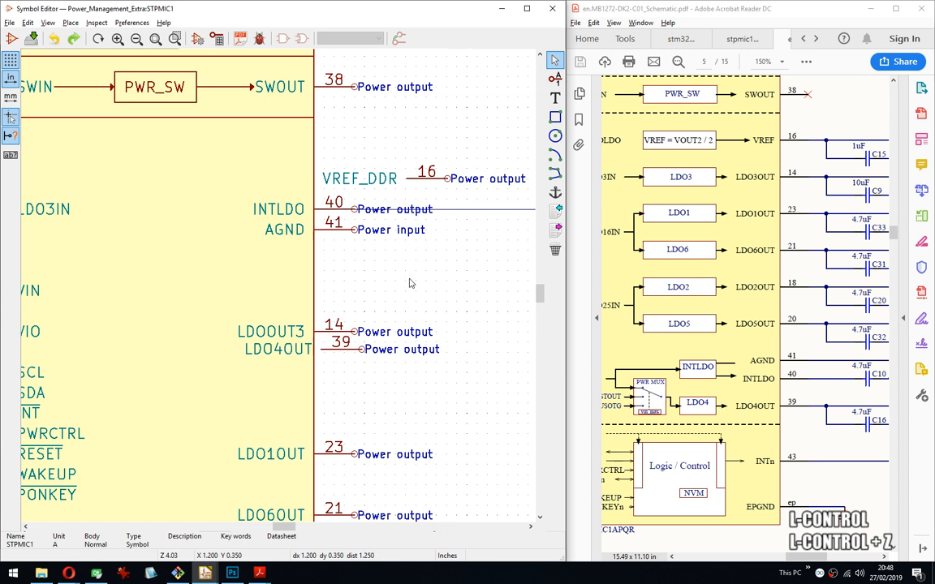
key("ctrl+z")
key("ctrl+z")
Park pin 16 (VREF_DDR) outside the body and move pin 39 (LDO4OUT) down the body edge, between LDOOUT3 and LDO1OUT.
right_click(389, 373)
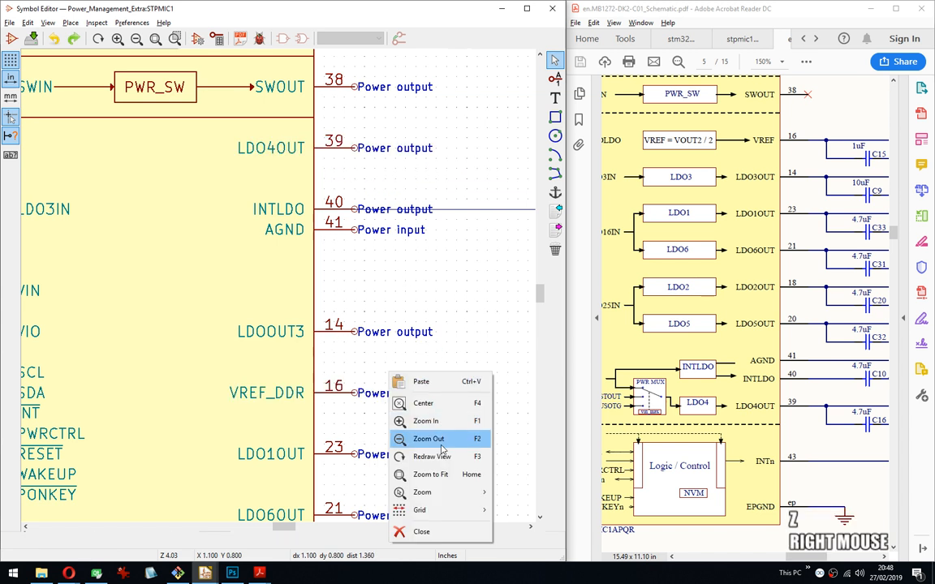
mouse_move(427, 509)
left_click(511, 461)
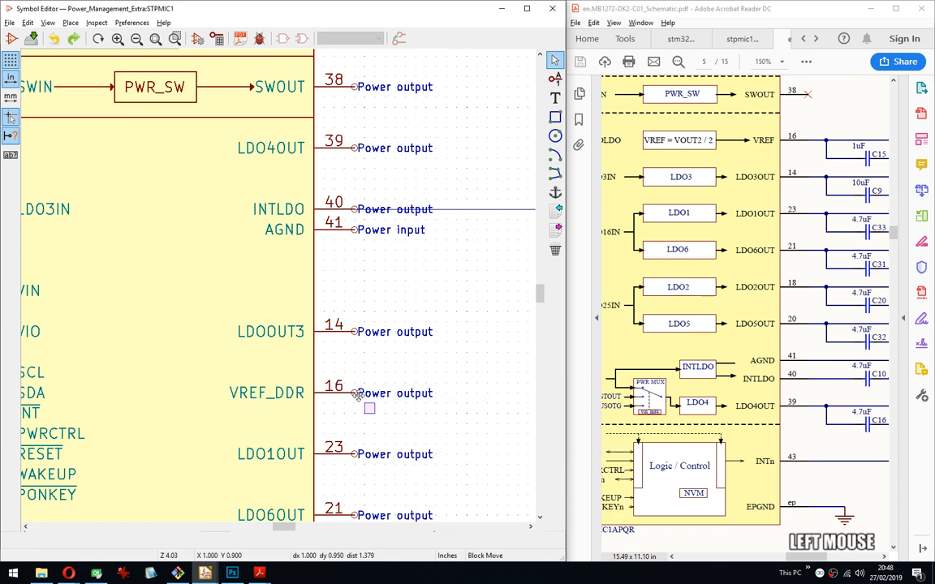
left_click_drag(358, 395, 342, 381)
left_click(435, 260)
left_click_drag(375, 160, 342, 139)
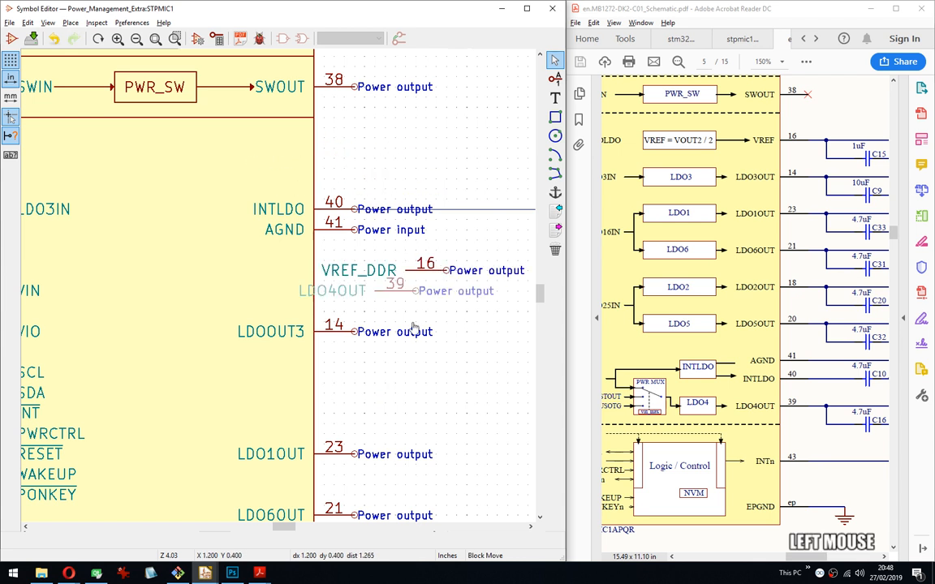
left_click(353, 439)
Place pin 16 (VREF_DDR) on the body edge one pin row below the line closing the PWR_SW section.
left_click_drag(457, 280, 438, 264)
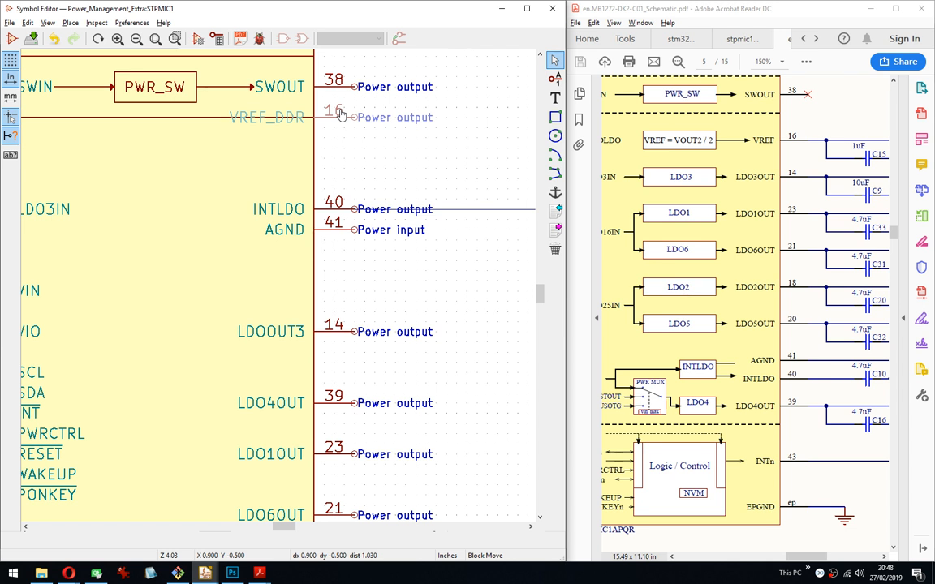
key("Down")
key("Down")
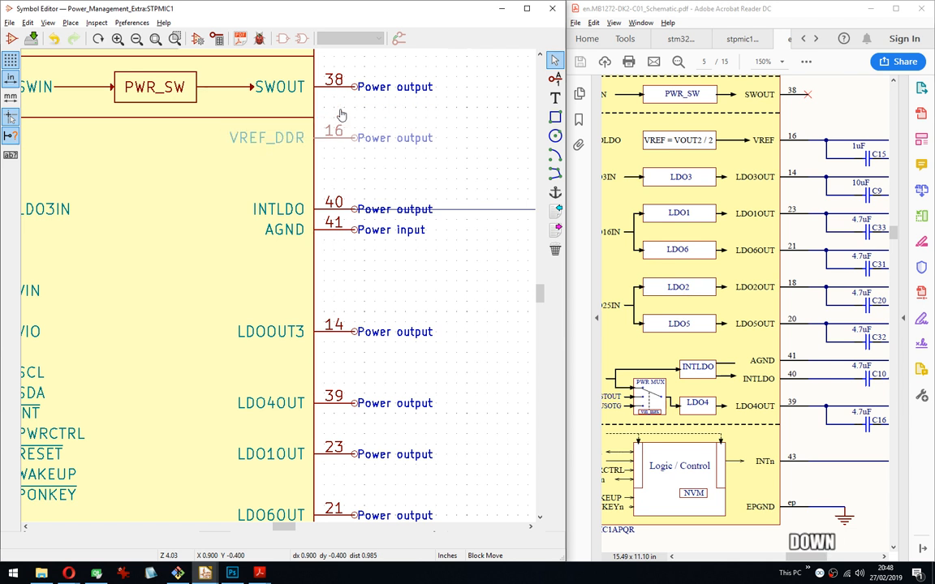
key("Return")
Move pins 40 (INTLDO) and 41 (AGND) together off the symbol body, into the empty area beside LDO4OUT and LDO1OUT.
middle_click_drag(344, 120, 408, 254)
left_click_drag(417, 258, 401, 212)
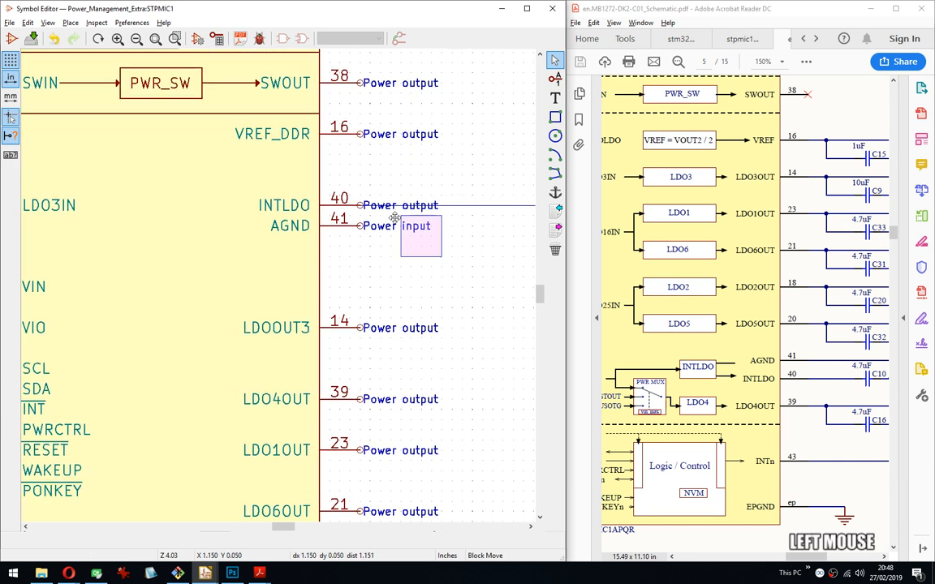
middle_click_drag(419, 280, 459, 283)
left_click(481, 280)
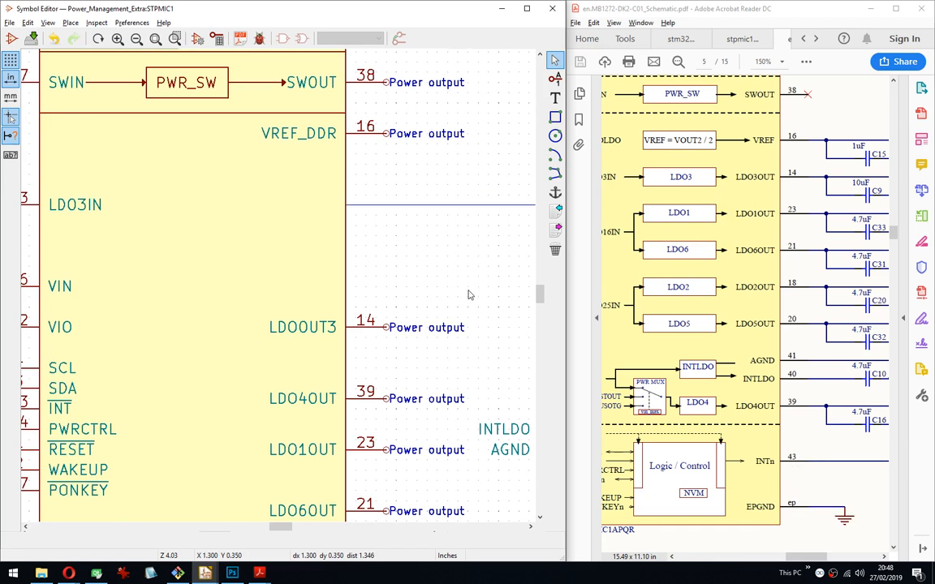
Switch to the Hangouts video call in Opera, move its window clear of the schematic, and return to Acrobat Reader.
left_click(713, 12)
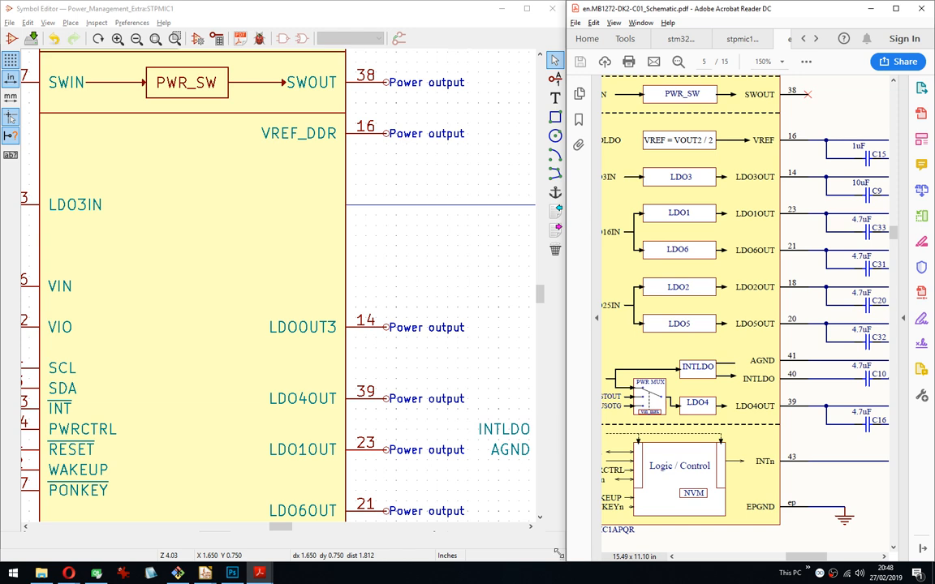
mouse_move(69, 574)
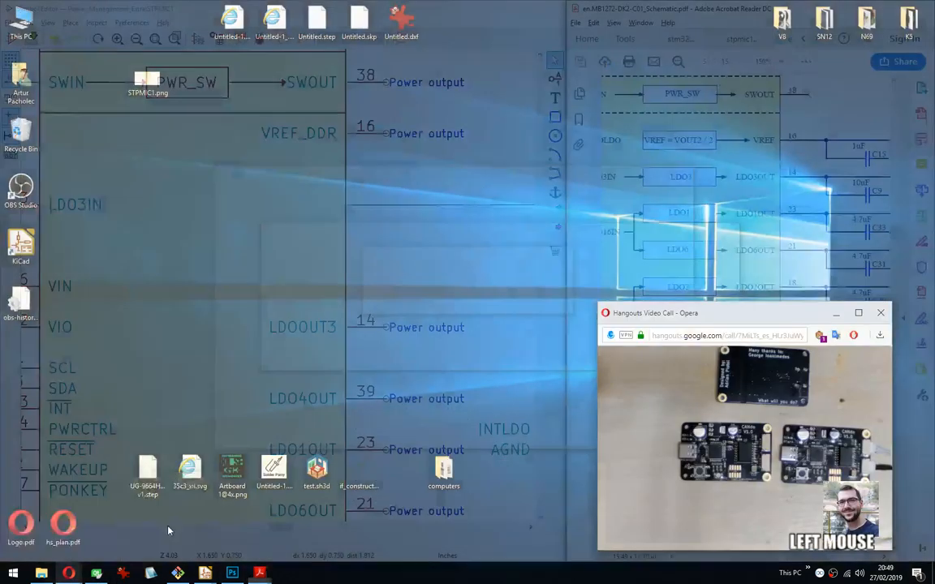
left_click(164, 524)
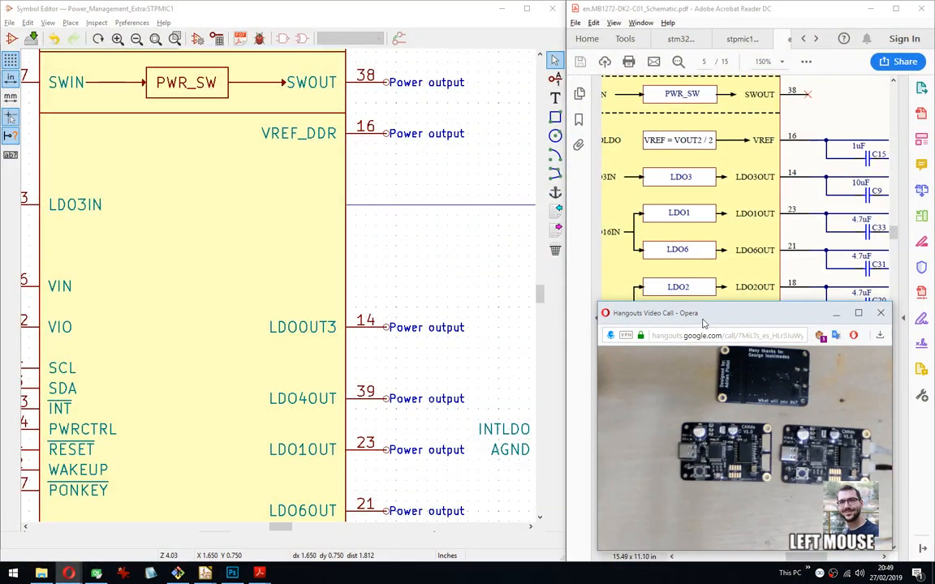
left_click_drag(703, 323, 934, 341)
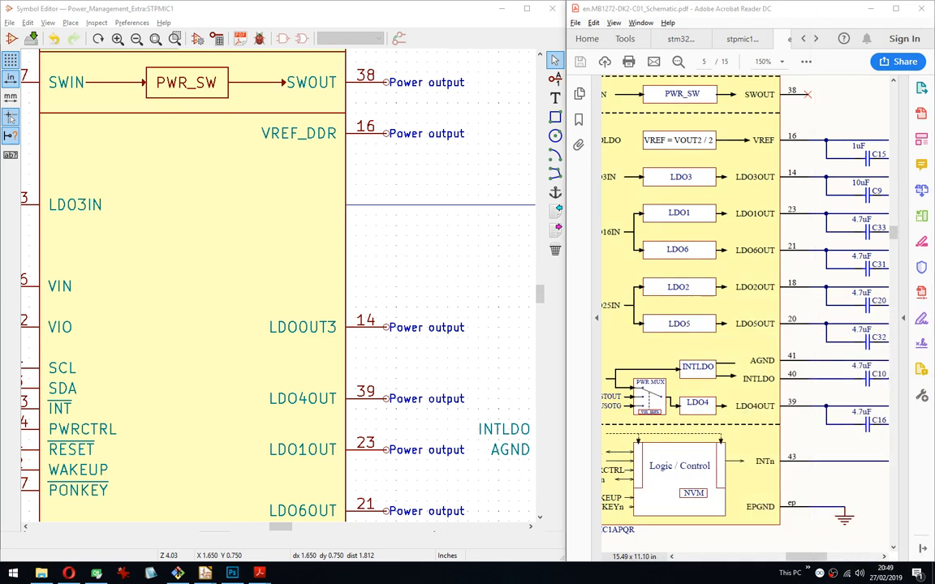
left_click(697, 7)
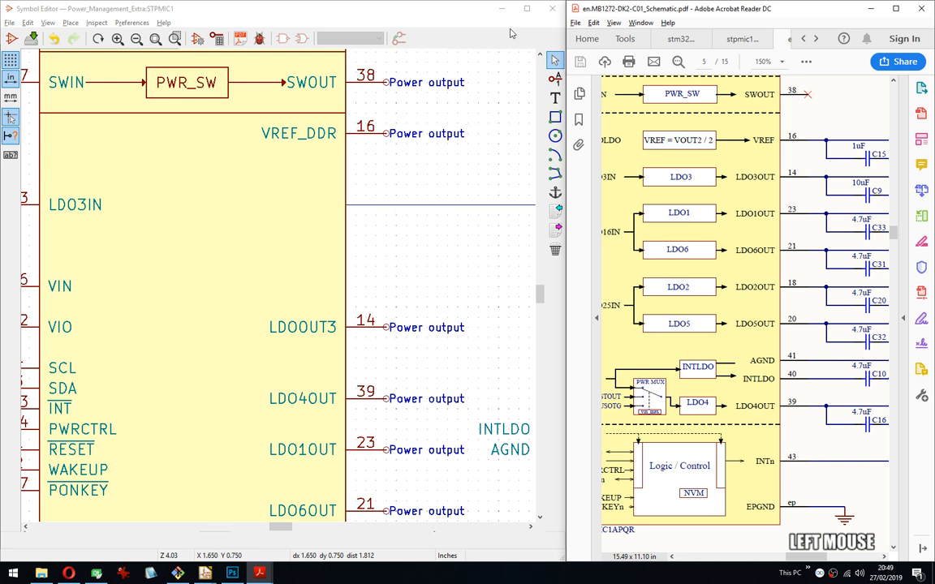
left_click(457, 11)
middle_click_drag(361, 269, 300, 169)
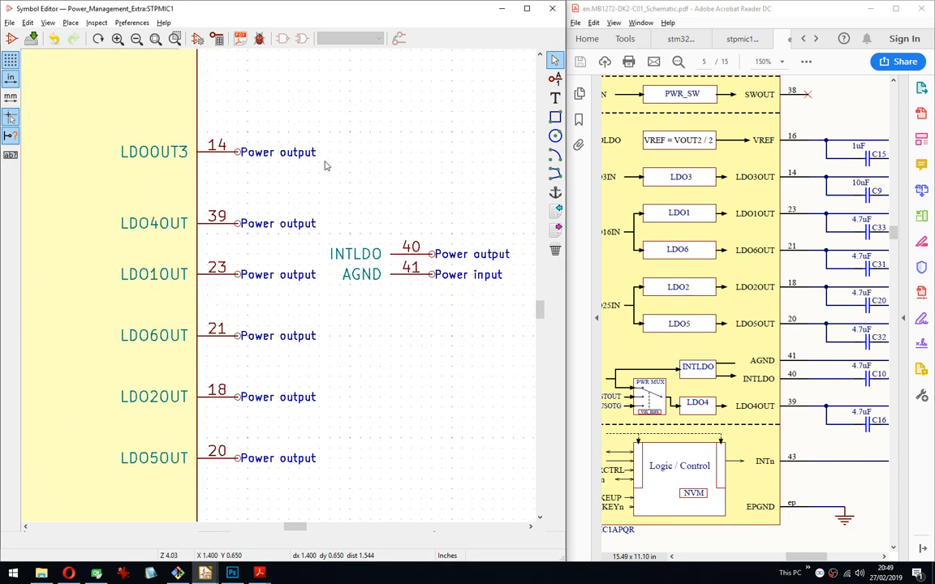
left_click(923, 369)
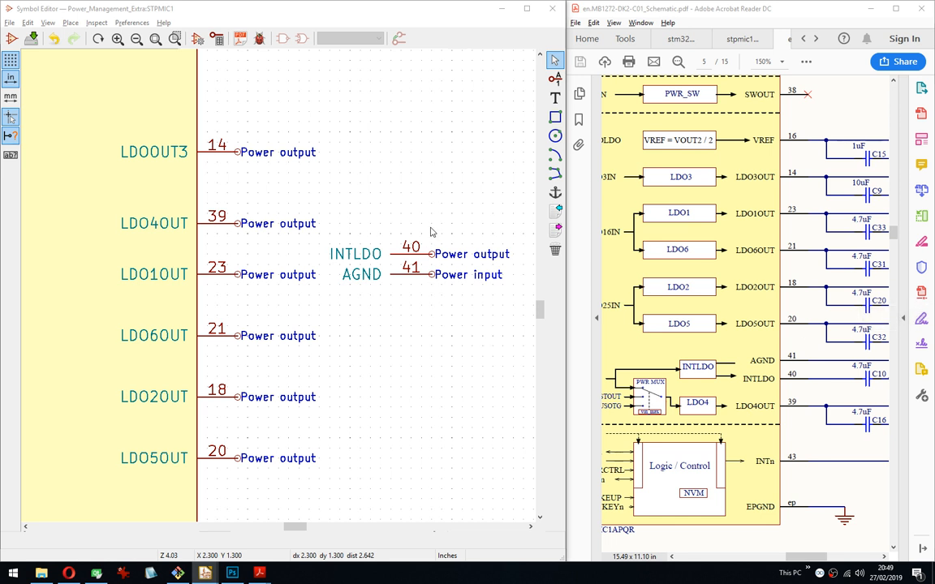
middle_click_drag(453, 149, 430, 175)
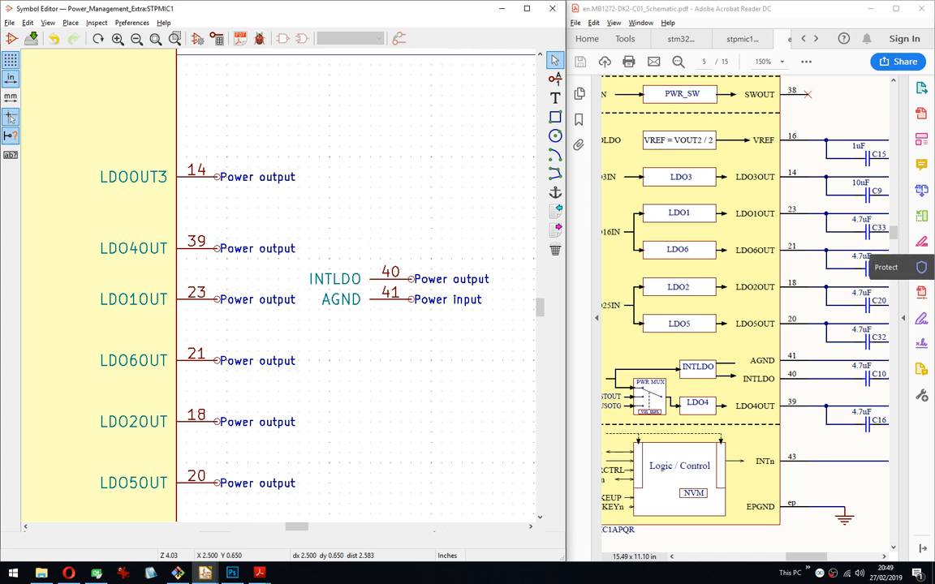
scroll(747, 324, "down", 1)
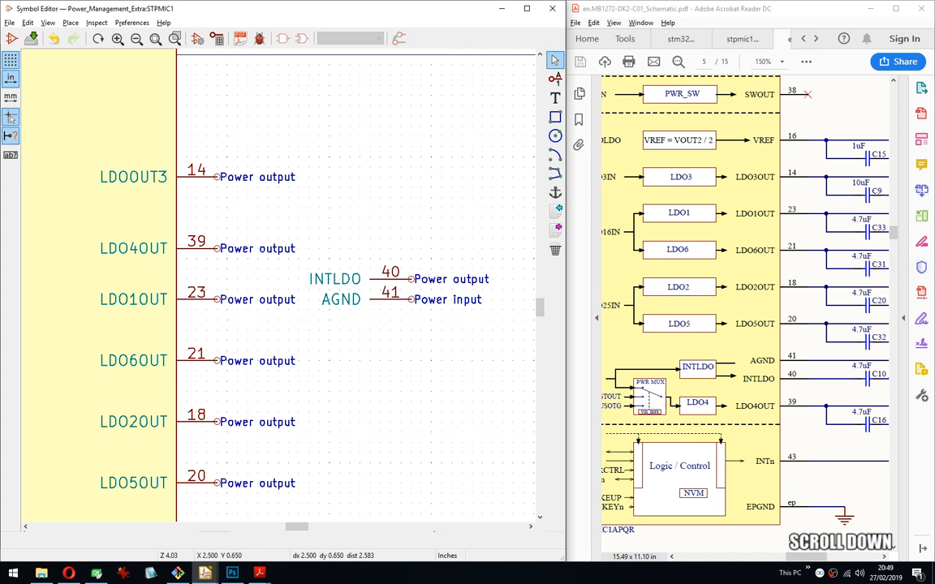
left_click(747, 325)
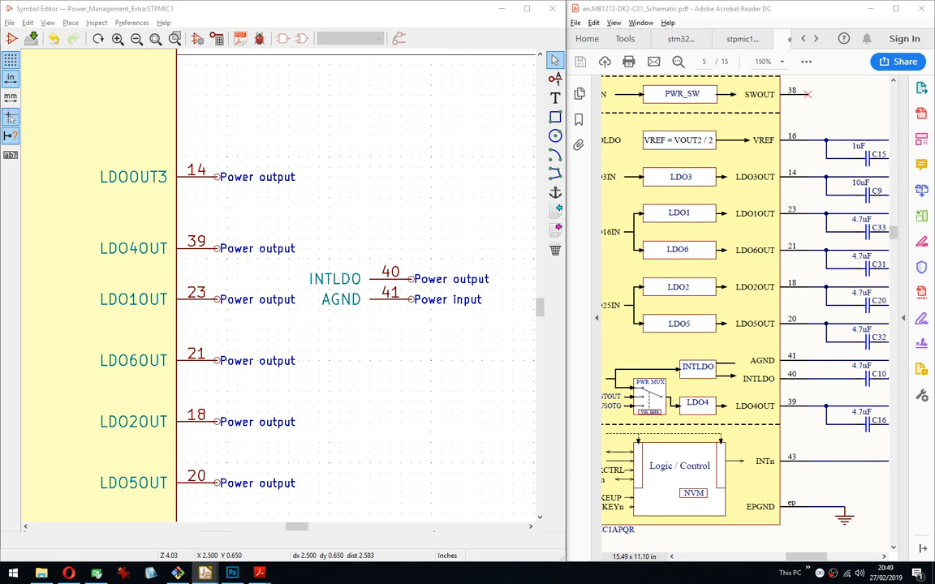
In the Symbol Editor, move pin 14 (LDOOUT3) up the body edge by three pin rows.
middle_click_drag(371, 155, 432, 267)
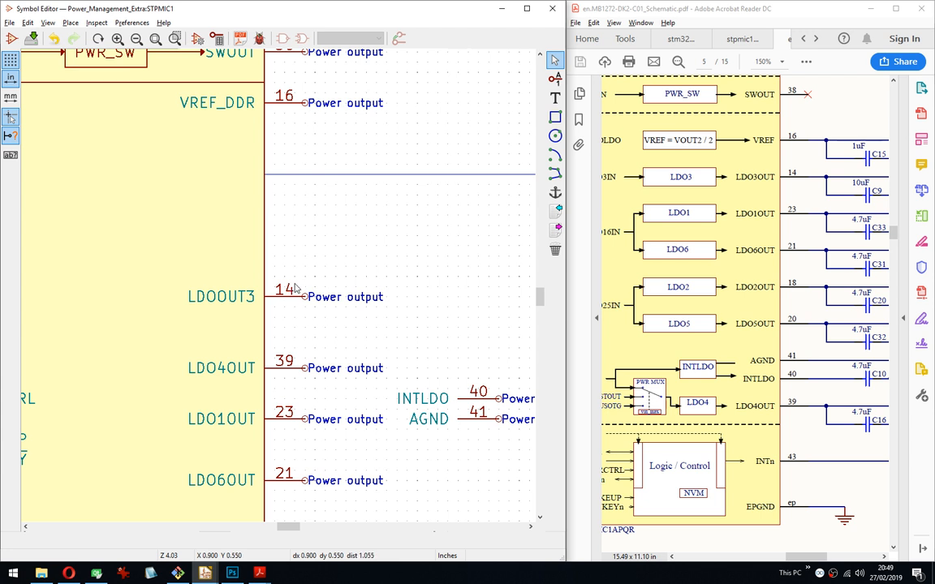
middle_click_drag(294, 284, 294, 225)
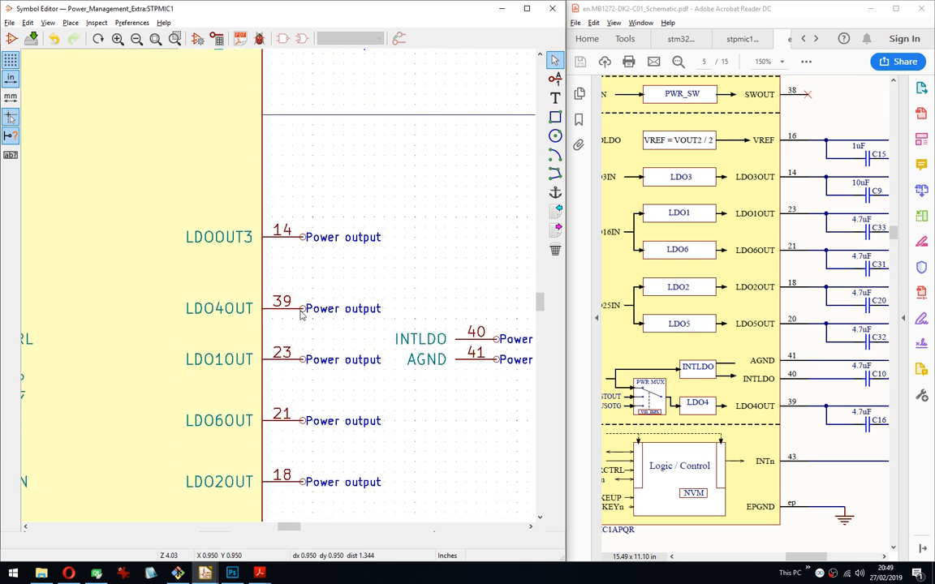
left_click_drag(288, 229, 298, 161)
left_click(299, 161)
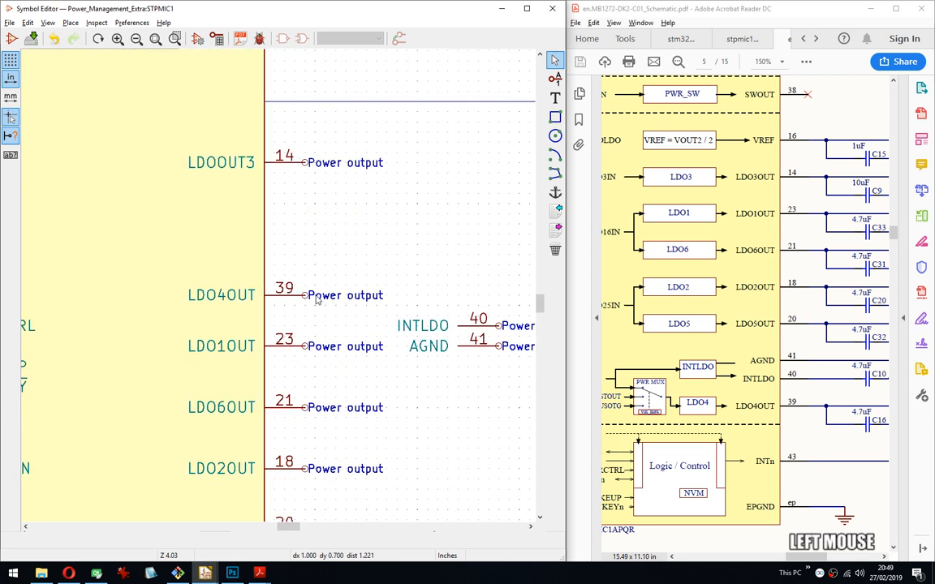
Move pin 23 (LDO1OUT) up the body edge to three pin rows below pin 14 (LDOOUT3).
left_click_drag(324, 364, 305, 335)
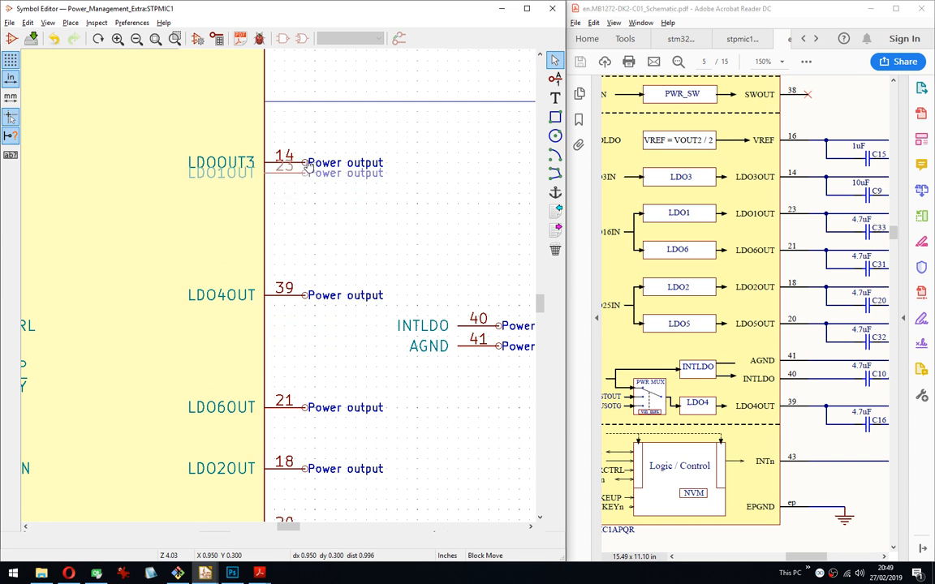
key("Down")
key("Down")
key("Down")
key("Down")
key("Down")
key("Down")
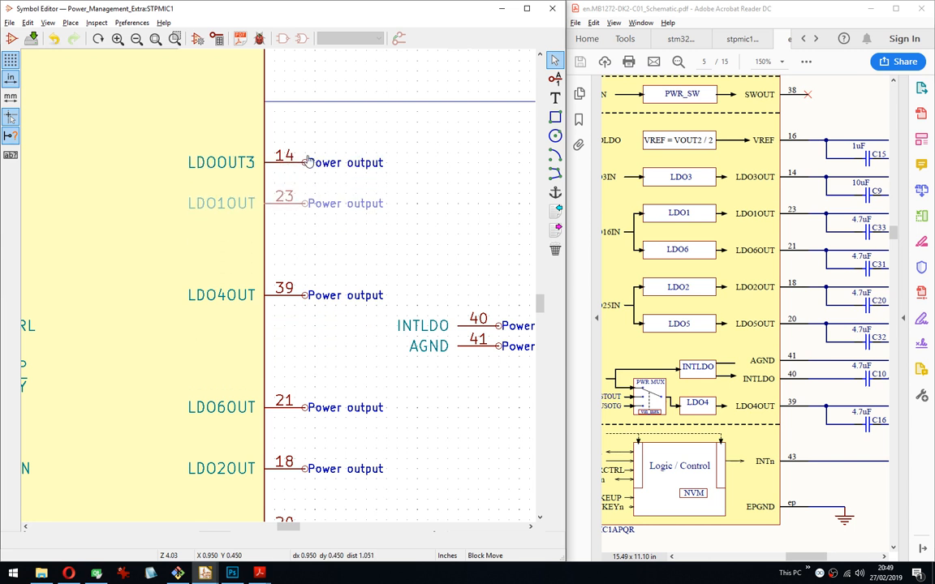
left_click(321, 230)
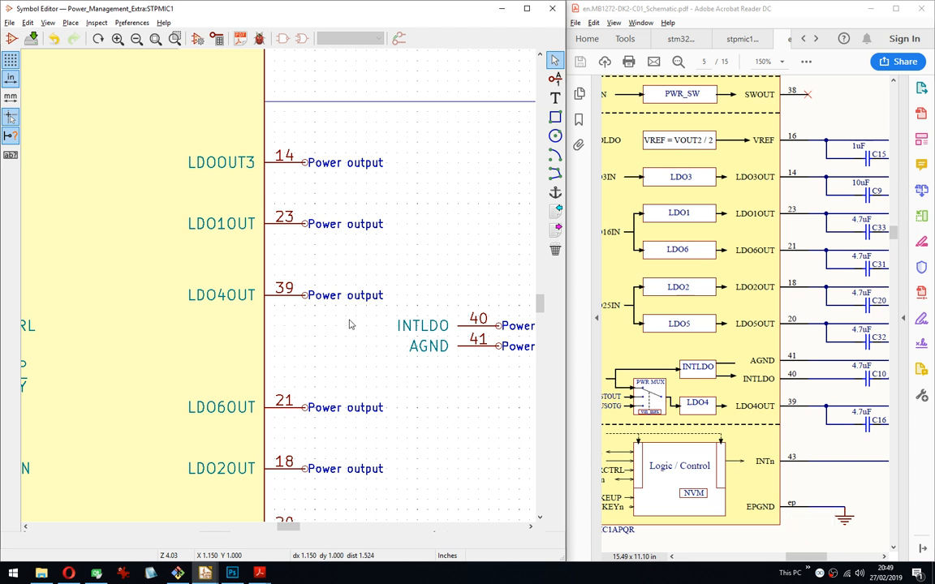
Move pins 21 (LDO6OUT) and 39 (LDO4OUT) off the body edge into the empty area beside the symbol.
left_click_drag(321, 432, 297, 396)
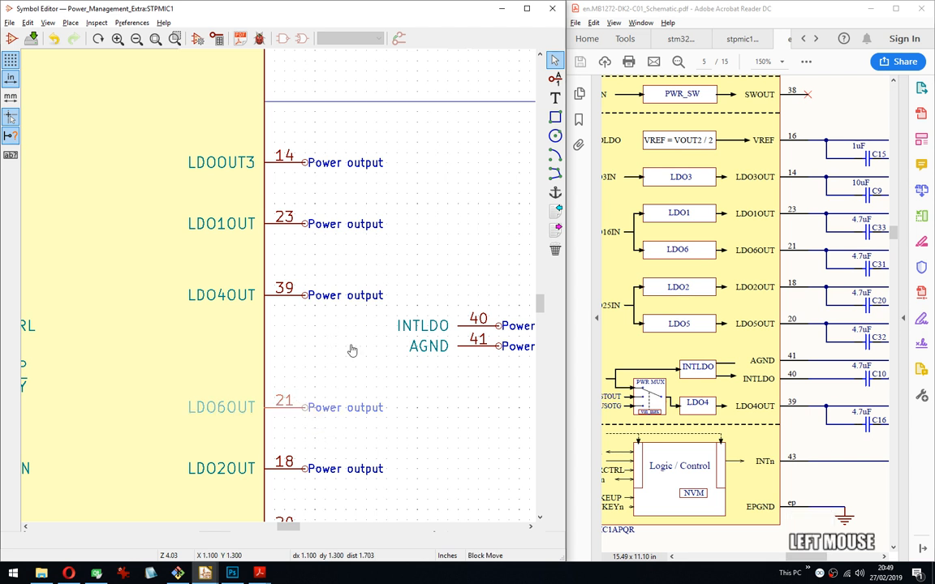
left_click_drag(346, 317, 301, 288)
left_click(478, 422)
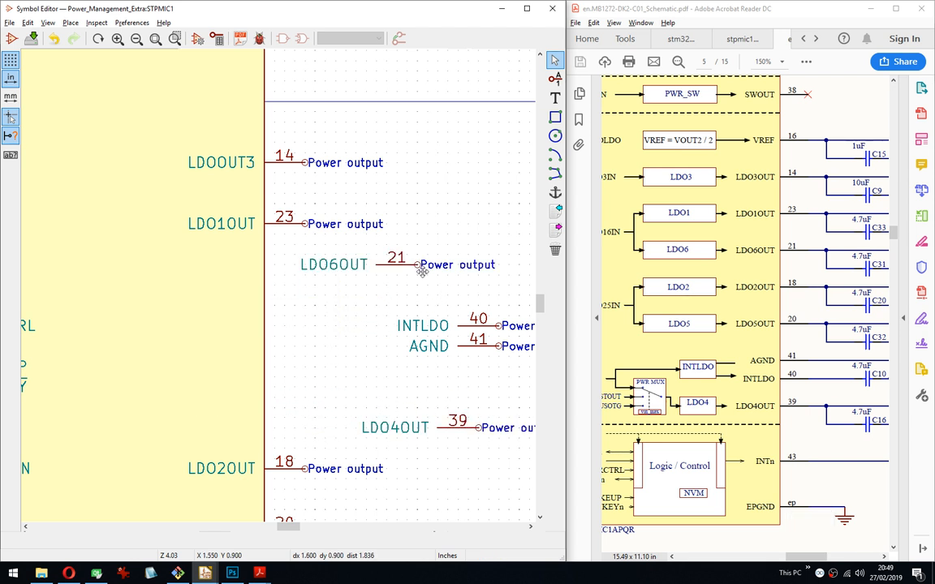
Try placing pin 21 (LDO6OUT) at the body edge starting from pin 23's row, and undo its move.
left_click_drag(437, 294, 413, 259)
left_click(307, 229)
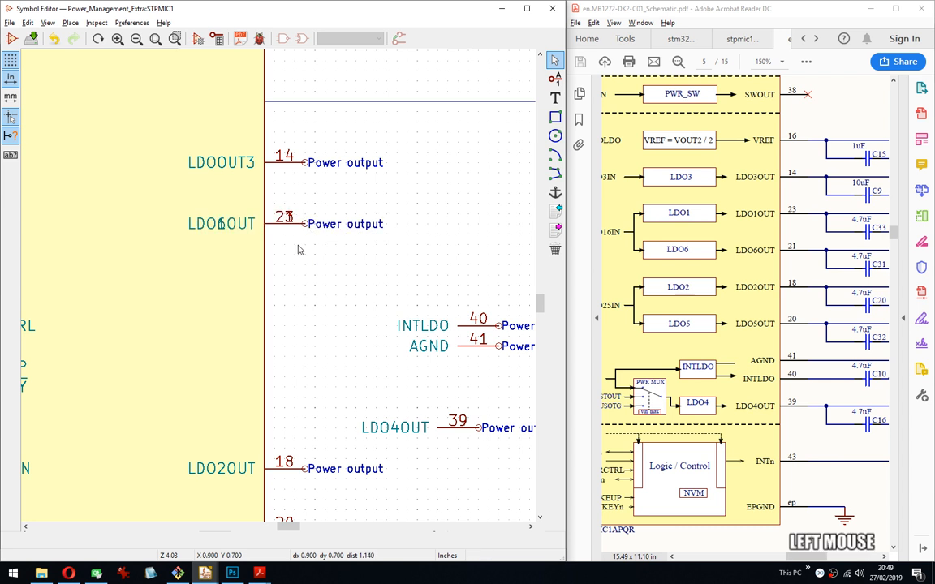
left_click_drag(315, 245, 304, 214)
left_click(306, 223)
key("ctrl+z")
left_click(329, 317)
key("ctrl+z")
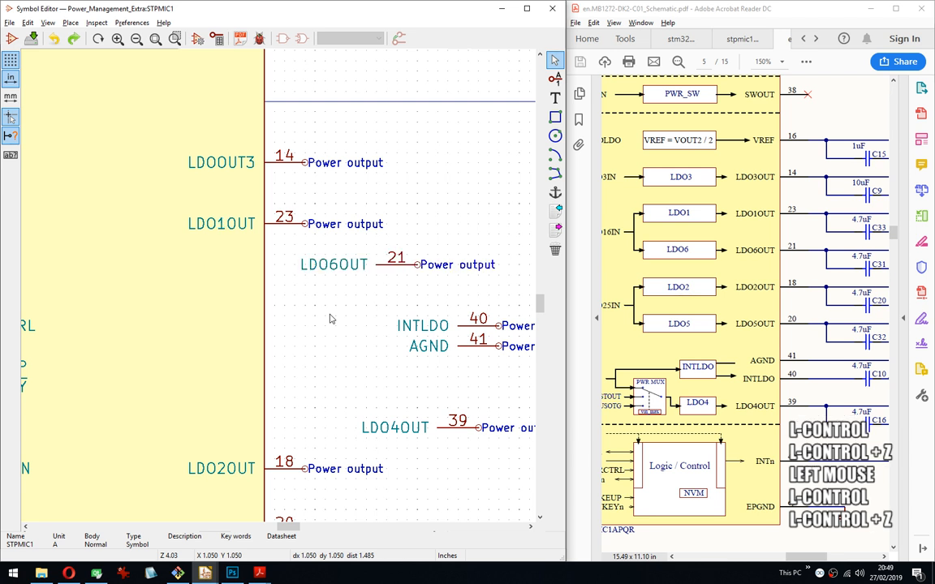
Place pin 21 (LDO6OUT) on the body edge three pin rows below pin 23, and pin 18 (LDO2OUT) three rows below pin 21.
left_click_drag(464, 284, 414, 259)
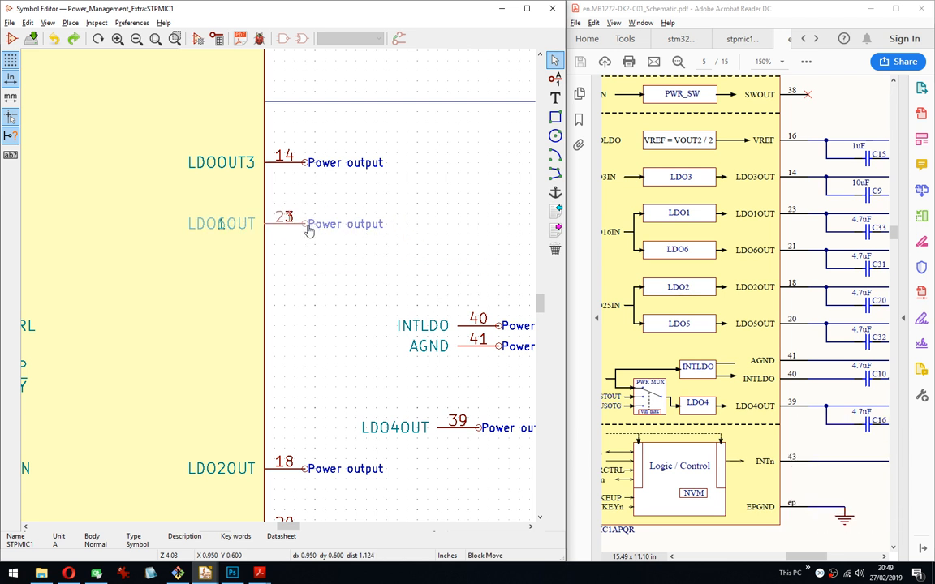
left_click(309, 292)
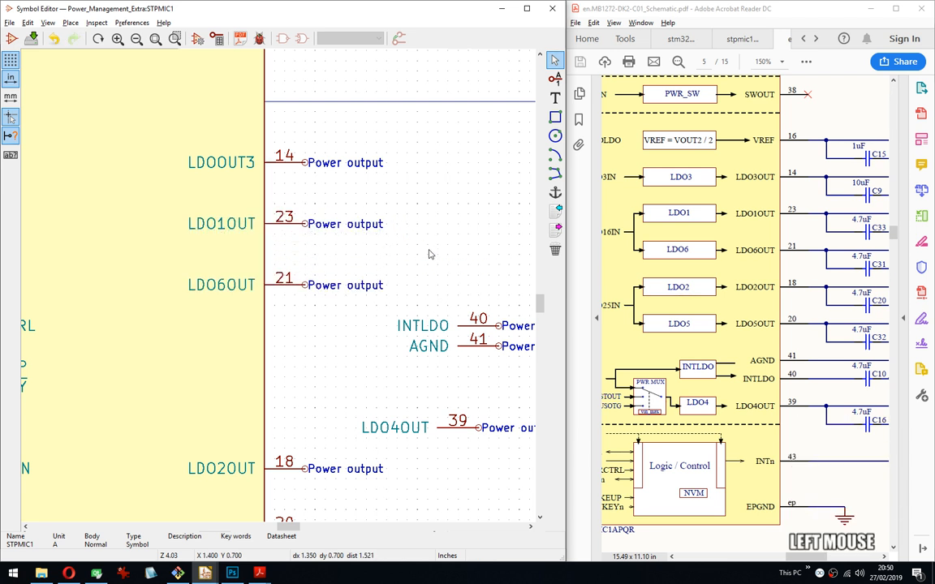
left_click_drag(325, 477, 306, 467)
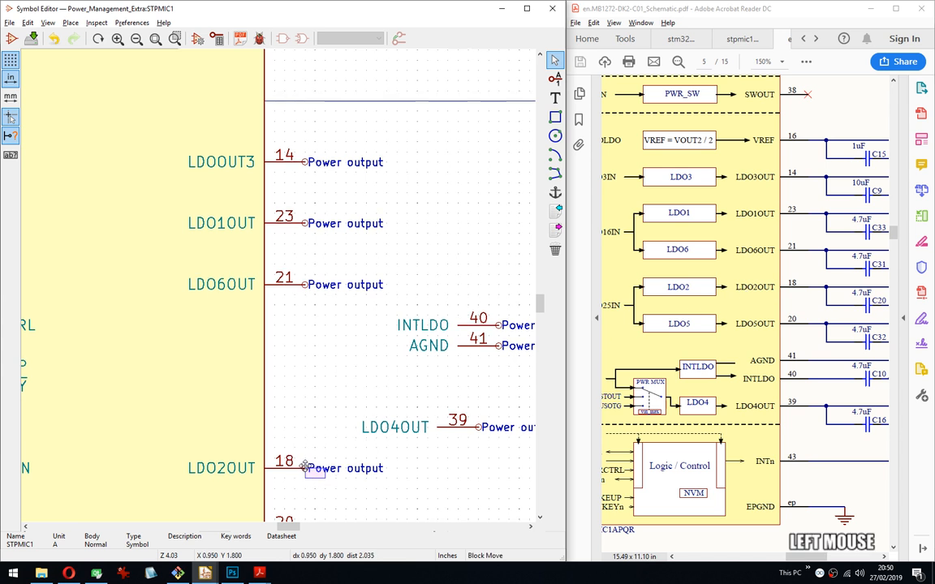
key("Down")
key("Down")
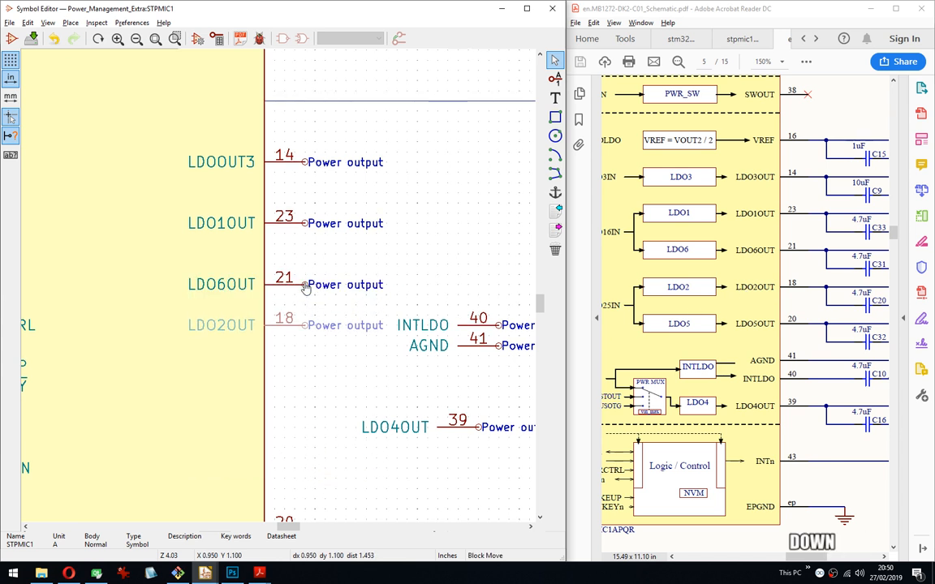
key("Down")
left_click(306, 289)
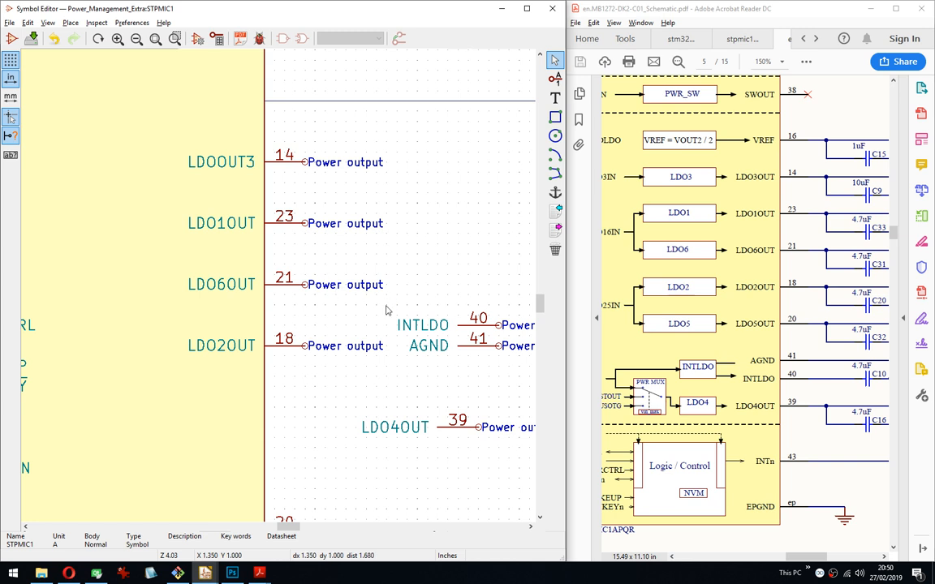
Move pin 20 (LDO5OUT) up the body edge to three pin rows below pin 18 (LDO2OUT).
middle_click_drag(378, 321, 376, 280)
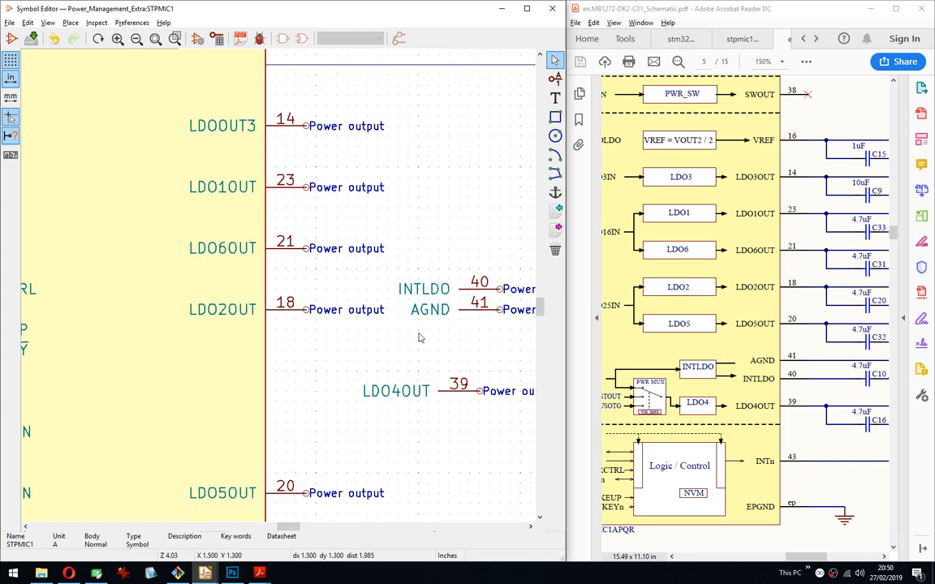
middle_click_drag(426, 325, 434, 261)
left_click_drag(339, 448, 313, 244)
key("Down")
key("Down")
key("Down")
key("Down")
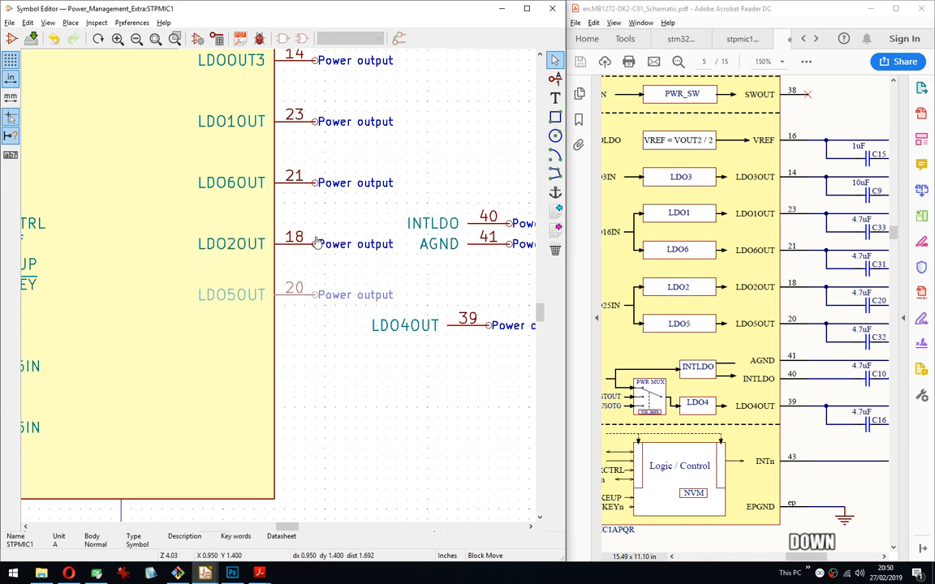
left_click(316, 243)
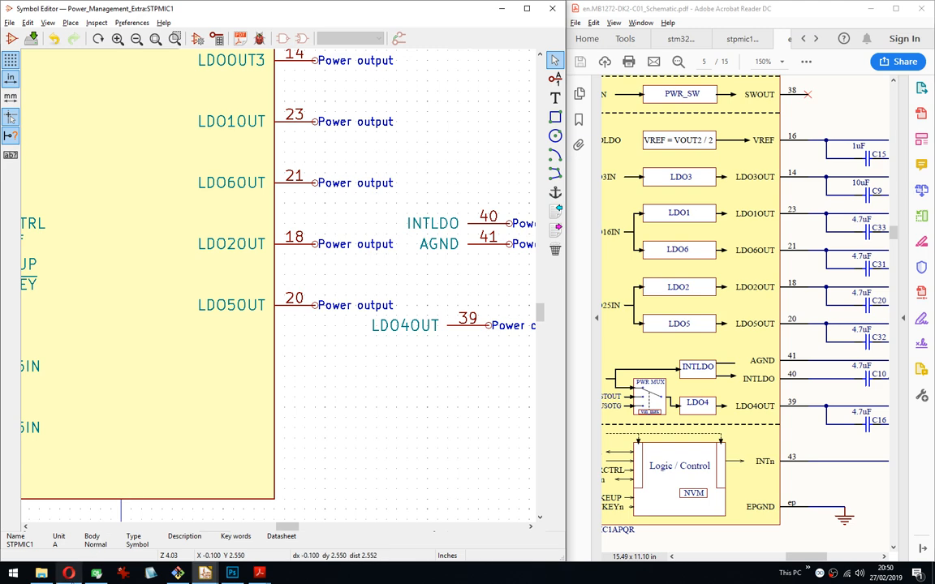
Switch to the Opera browser and search the web for "candlelight board" in a new tab.
mouse_move(68, 572)
left_click(69, 520)
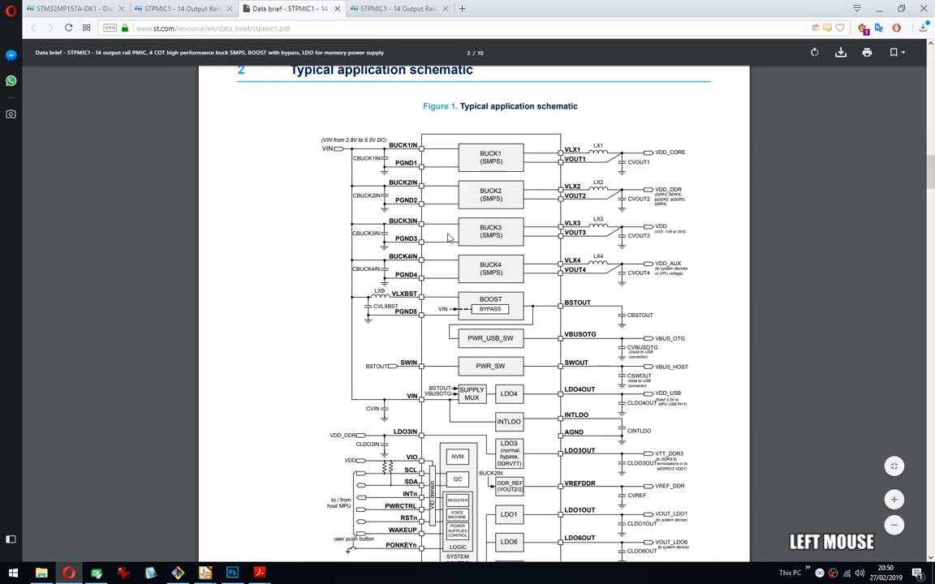
key("ctrl+t")
type("candl")
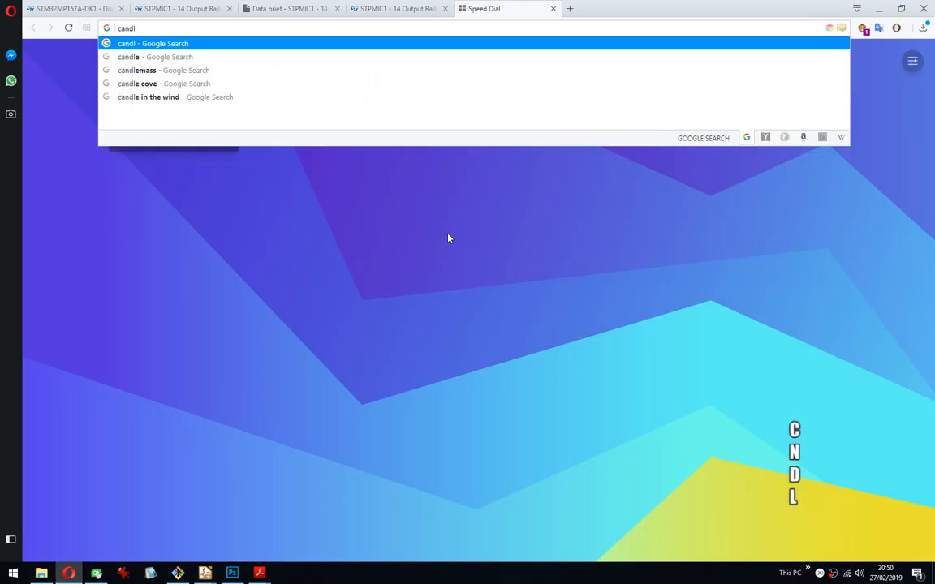
type("eli")
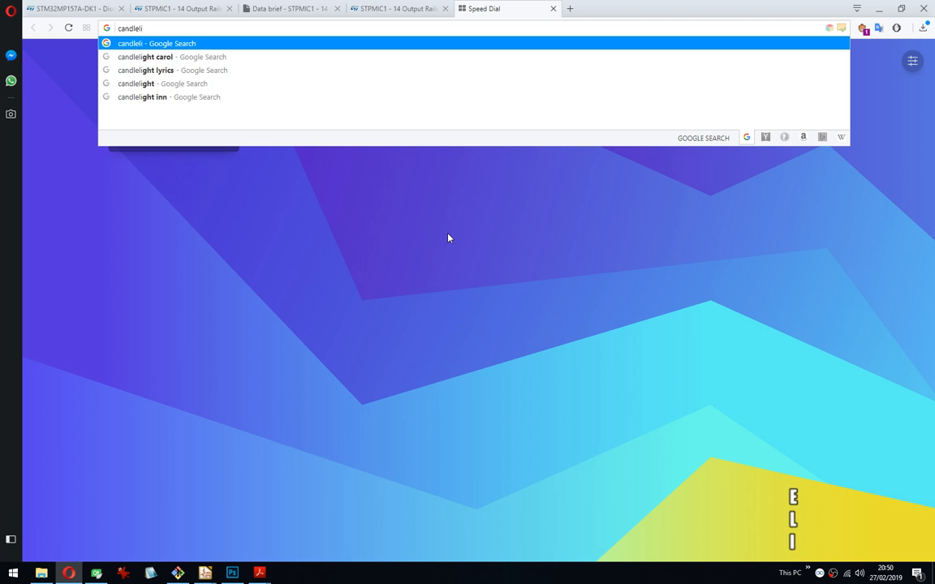
type("ght ")
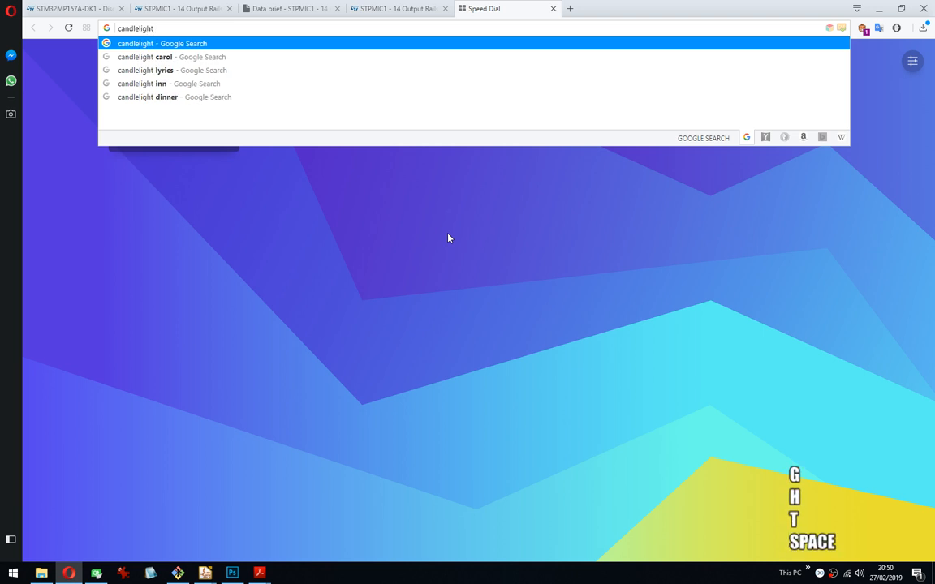
type("board")
key("Return")
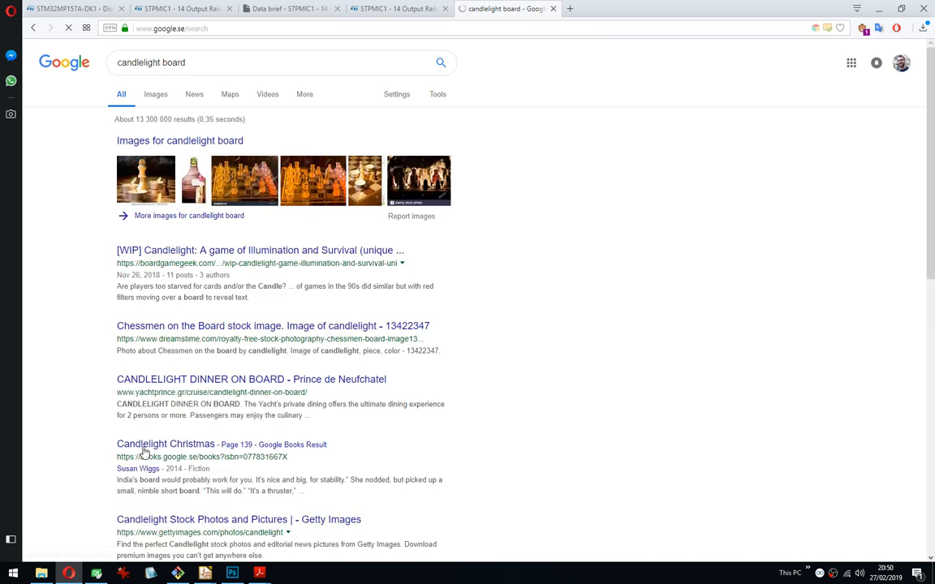
left_click(146, 445)
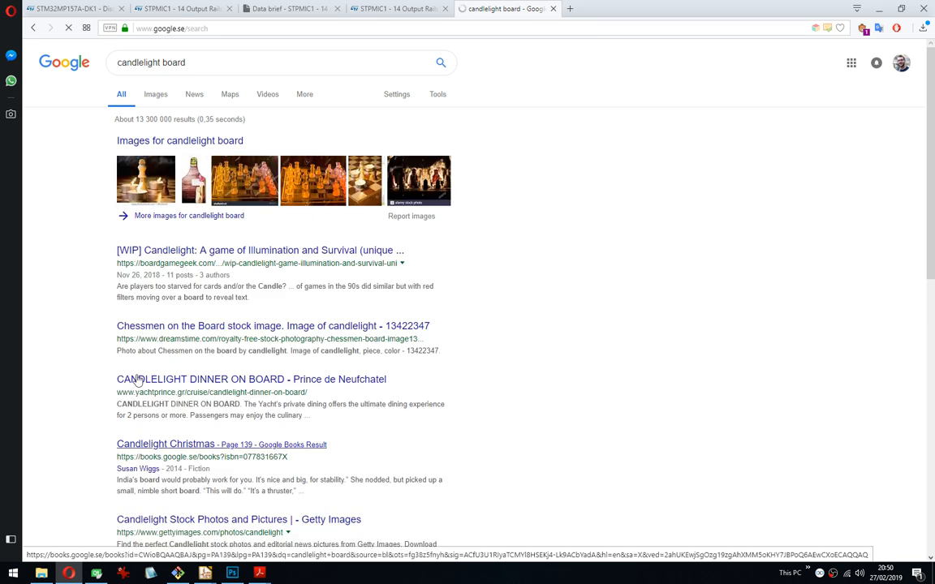
Change the web search to "candlelight github".
double_click(180, 64)
type("github")
key("Return")
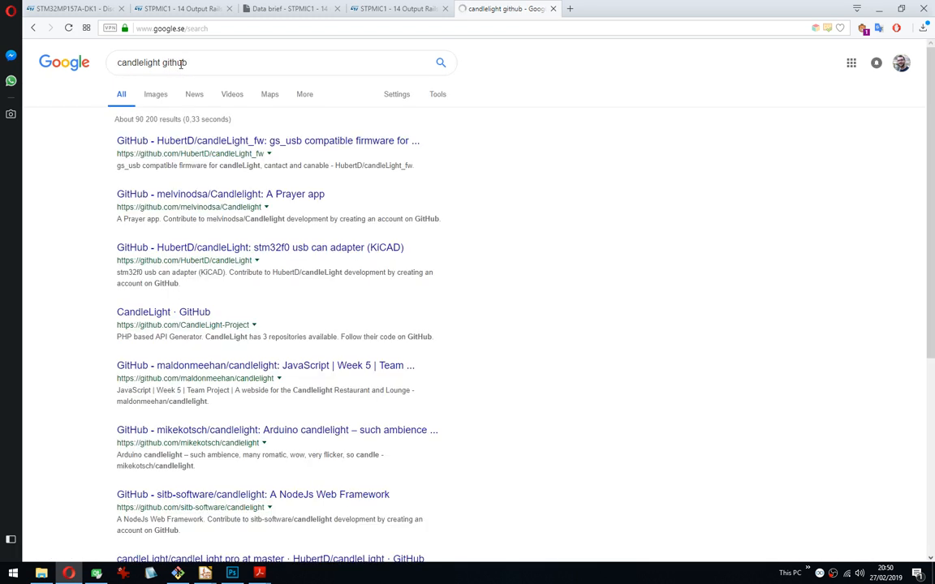
left_click(315, 143)
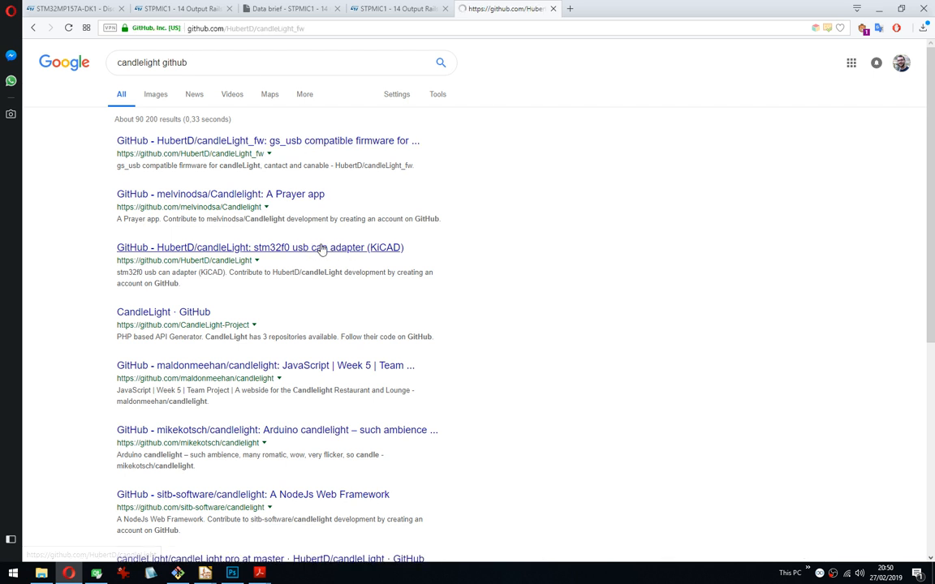
left_click(260, 248)
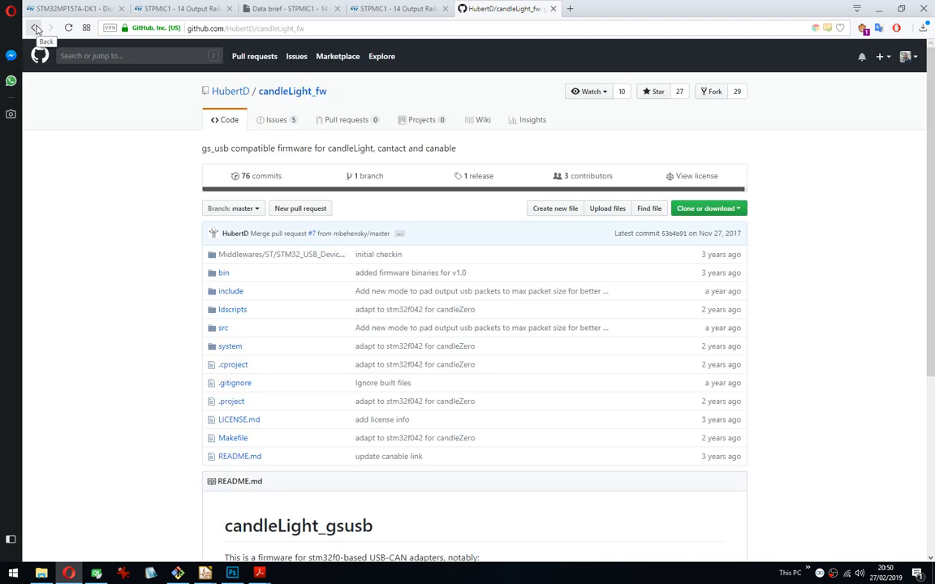
left_click(35, 29)
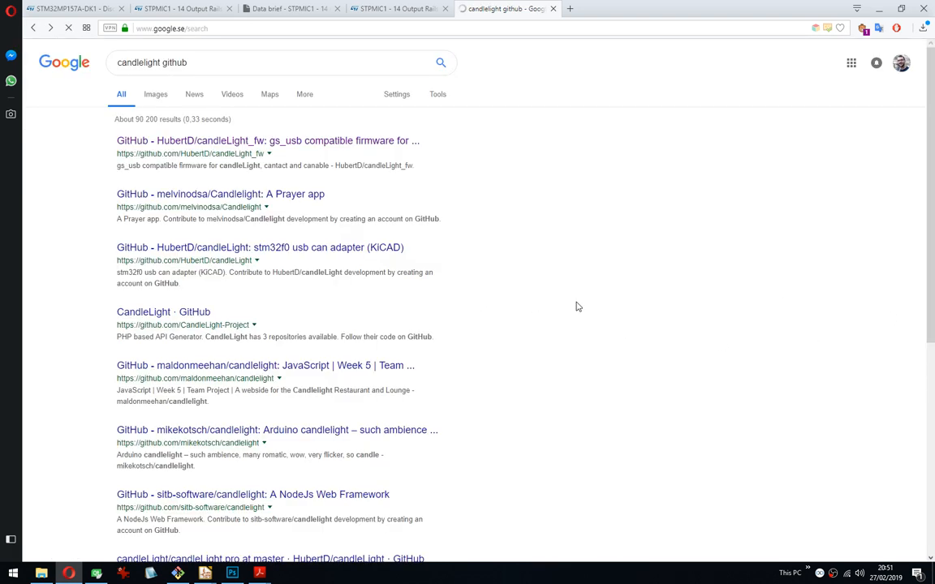
Open the candleLight stm32f0 USB CAN adapter (KiCAD) repository and view candleLight-v1.1.pdf from its export/v1.1/pdf folder.
left_click(314, 249)
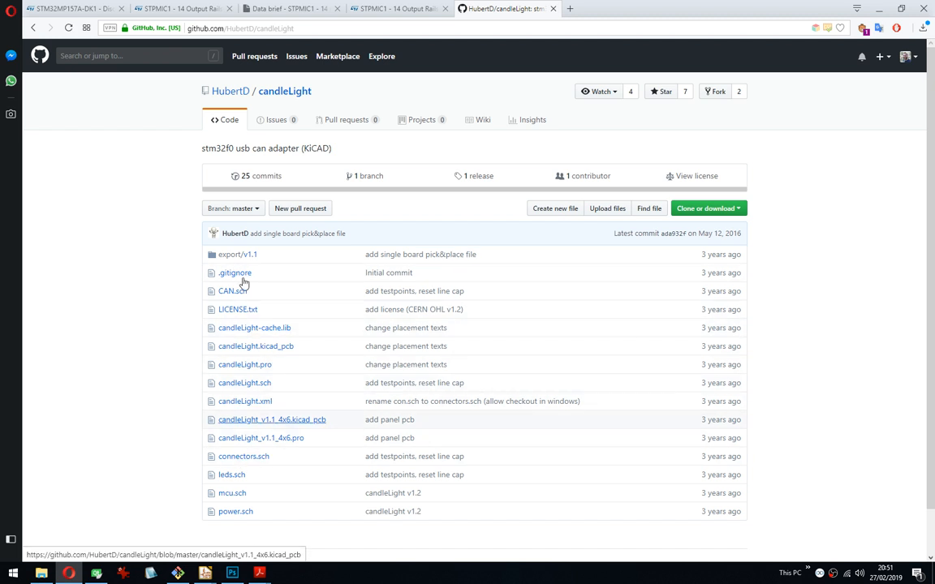
scroll(134, 331, "down", 2)
left_click(253, 205)
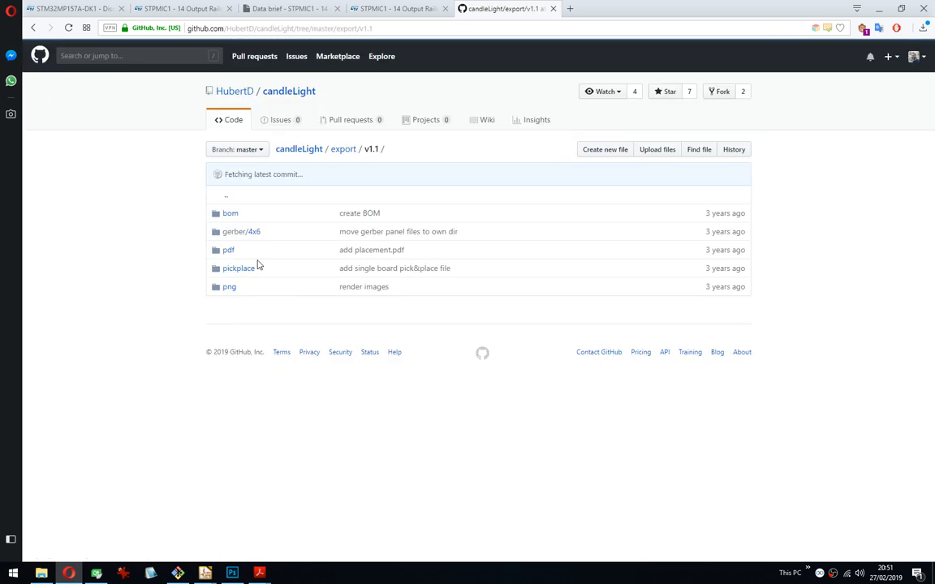
left_click(230, 250)
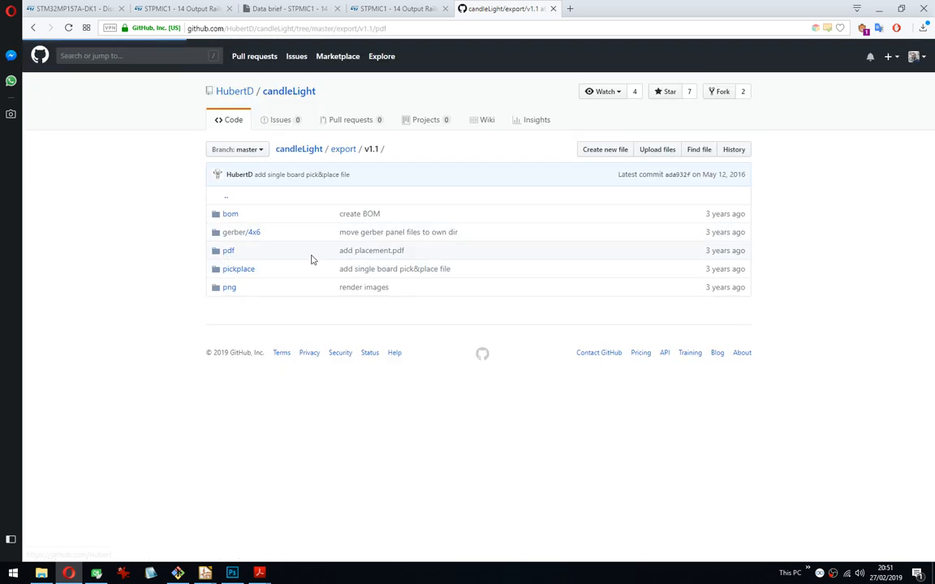
left_click(258, 214)
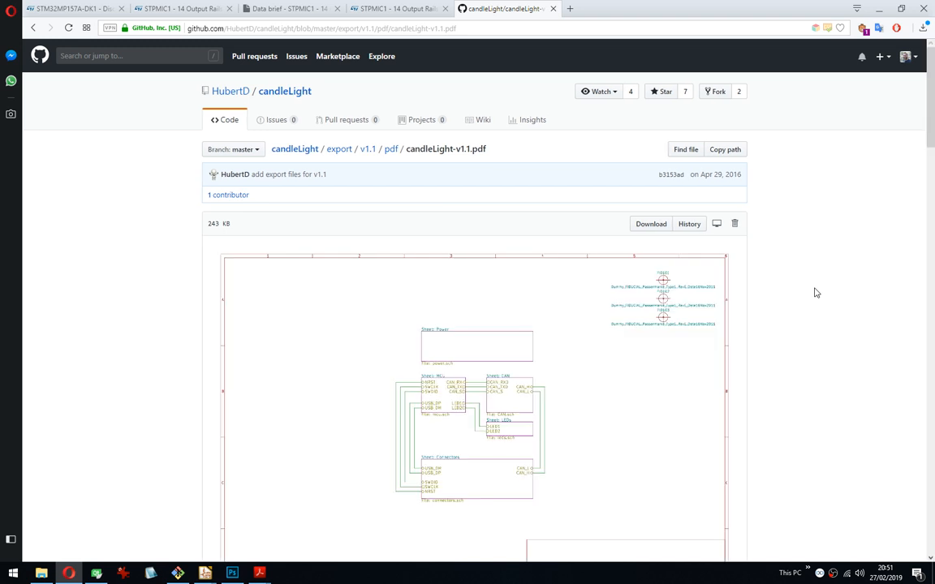
Examine how the candleLight schematic is split across its hierarchical sheets, then close that page and return to the Symbol Editor.
scroll(816, 292, "down", 2)
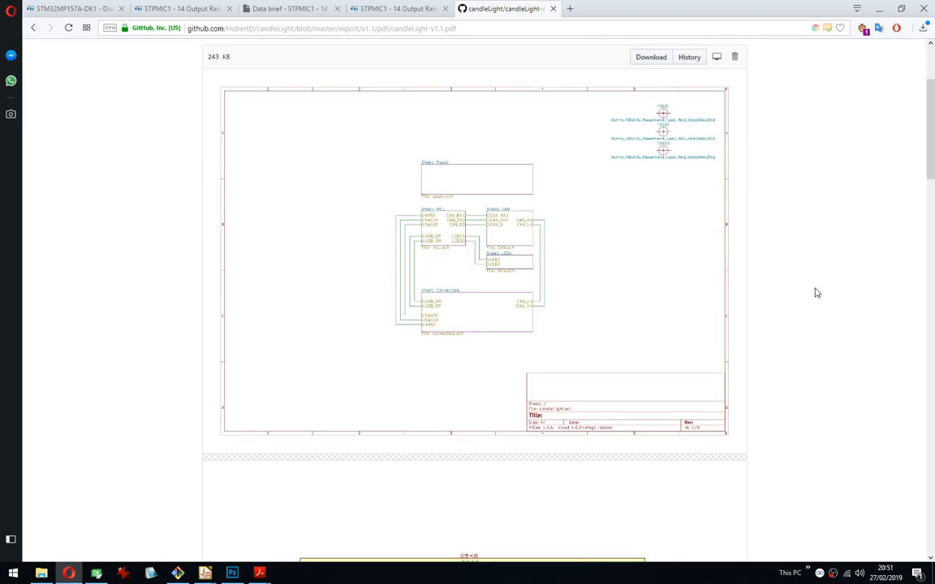
scroll(816, 315, "down", 4)
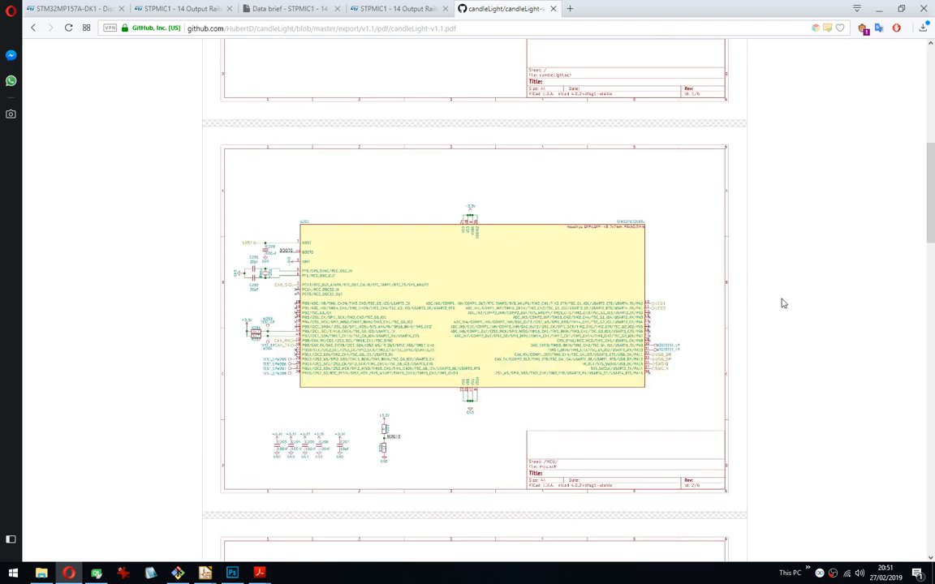
scroll(820, 299, "down", 1)
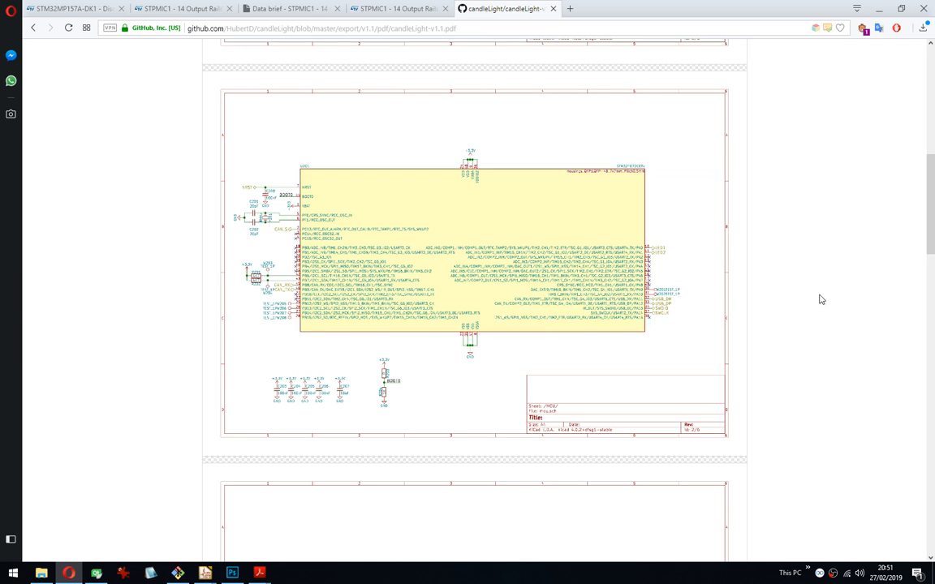
scroll(820, 299, "down", 5)
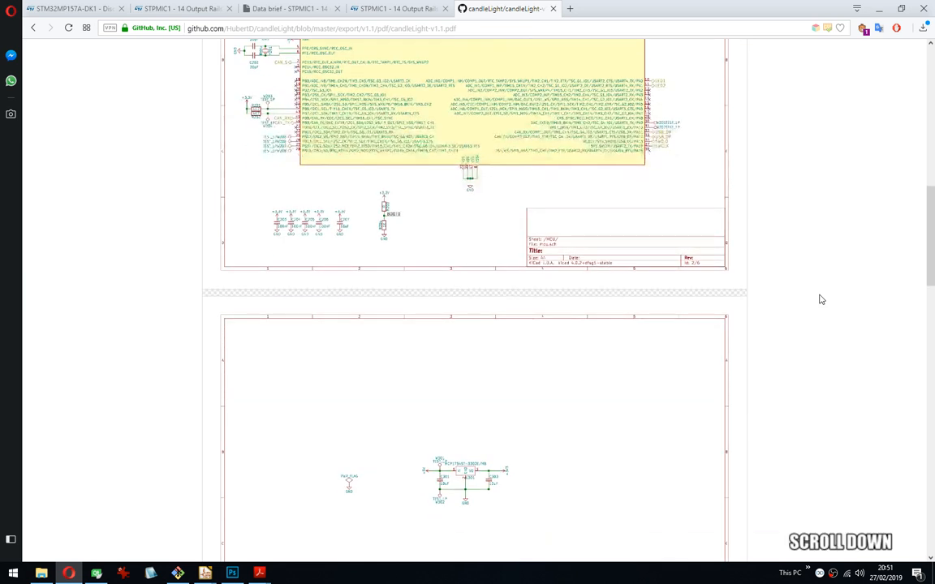
scroll(819, 300, "down", 2)
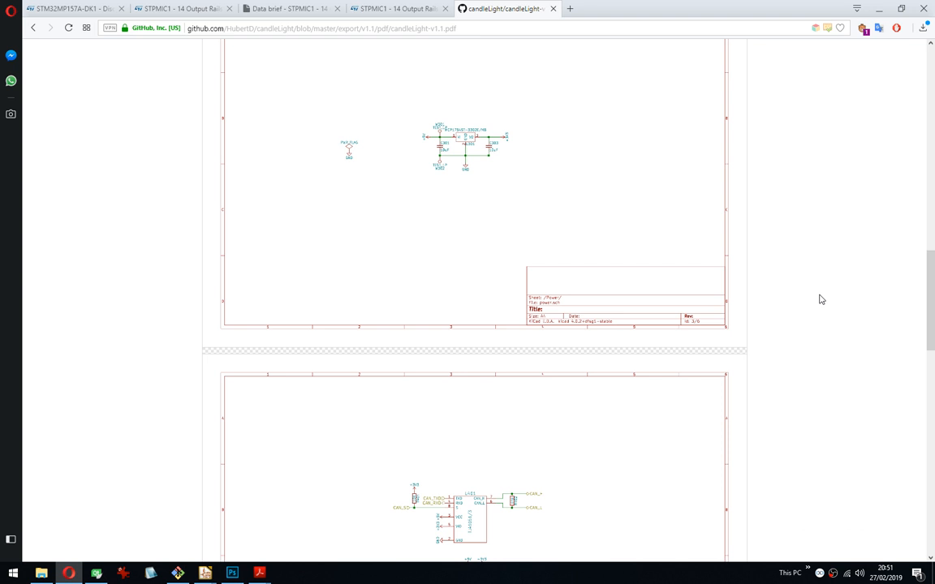
scroll(819, 300, "down", 2)
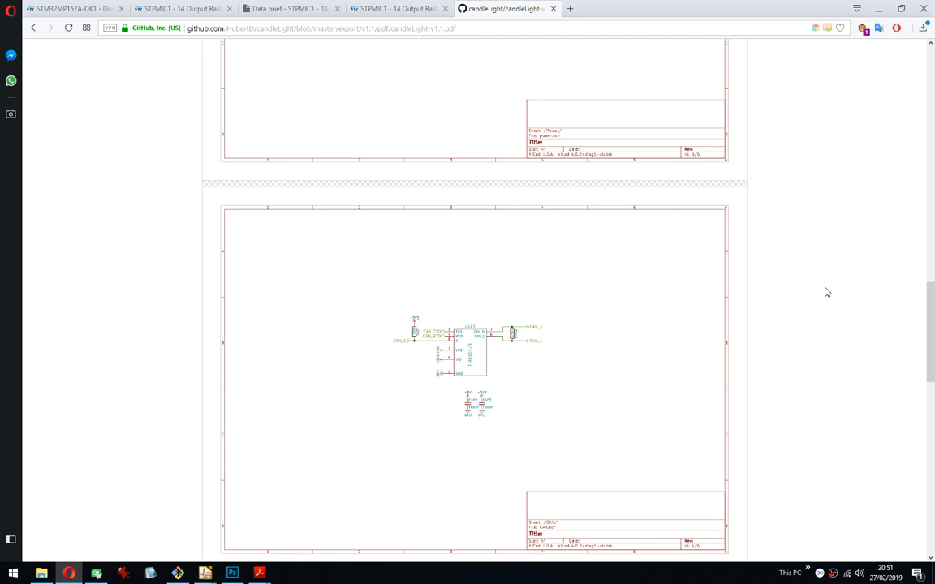
scroll(826, 293, "down", 8)
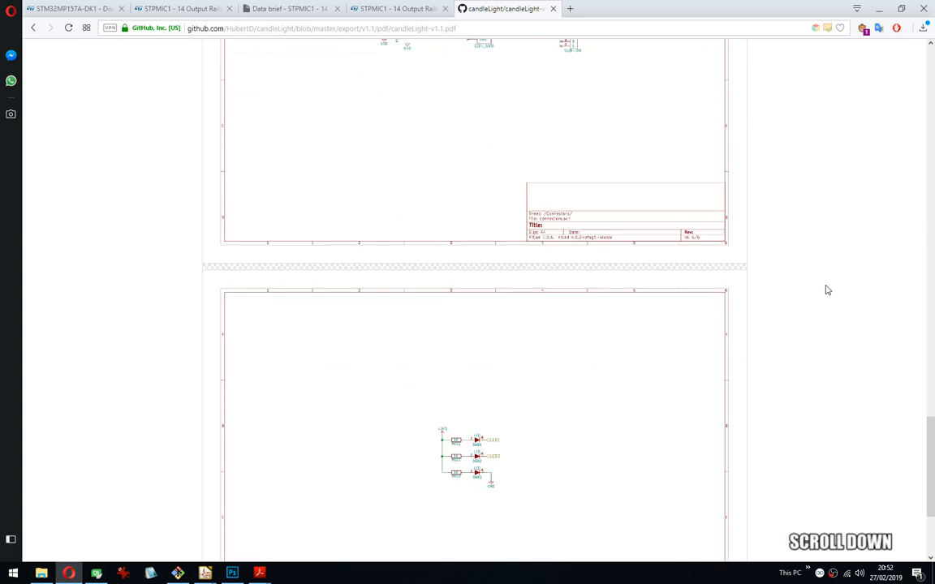
scroll(827, 290, "down", 2)
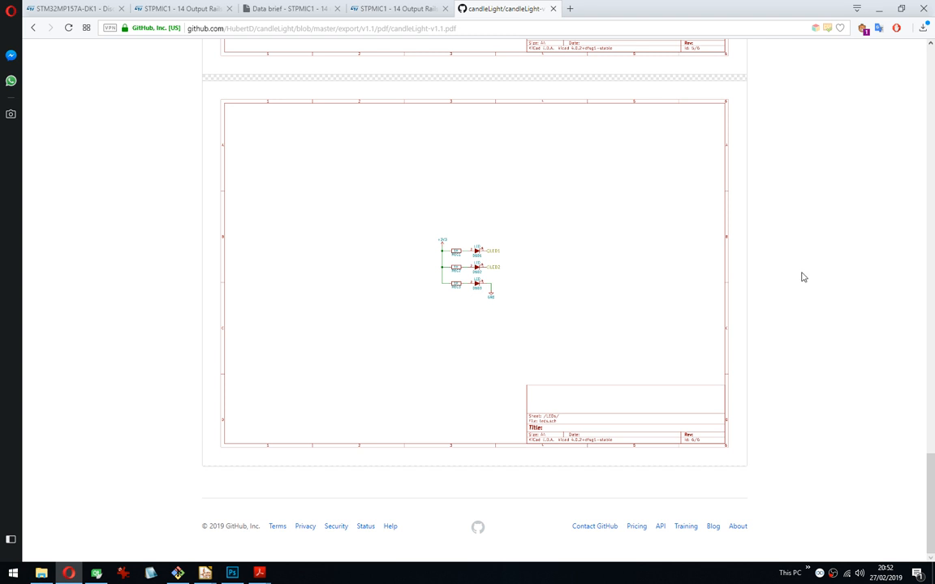
middle_click(504, 10)
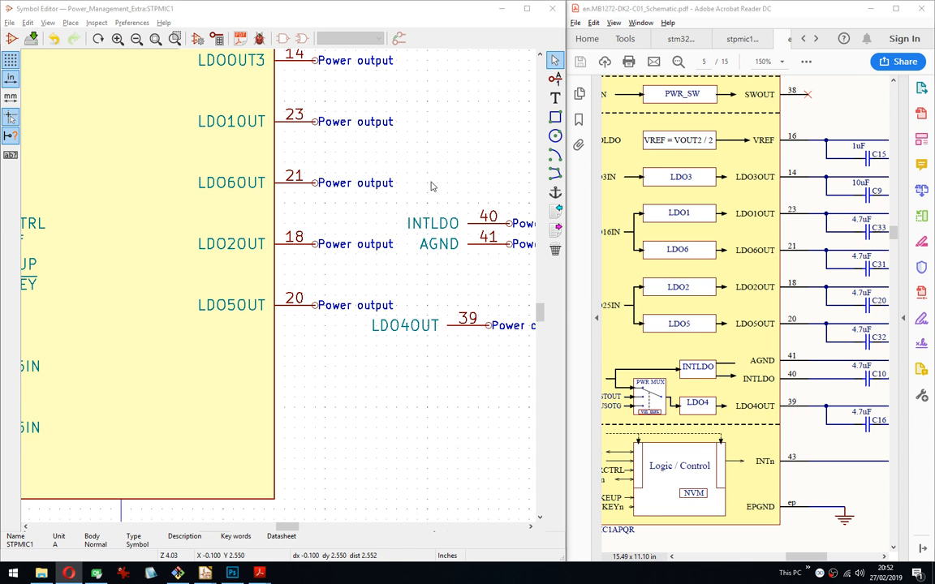
Place pin 41 (AGND) on the body edge three pin rows below pin 20 (LDO5OUT).
middle_click_drag(380, 289, 350, 265)
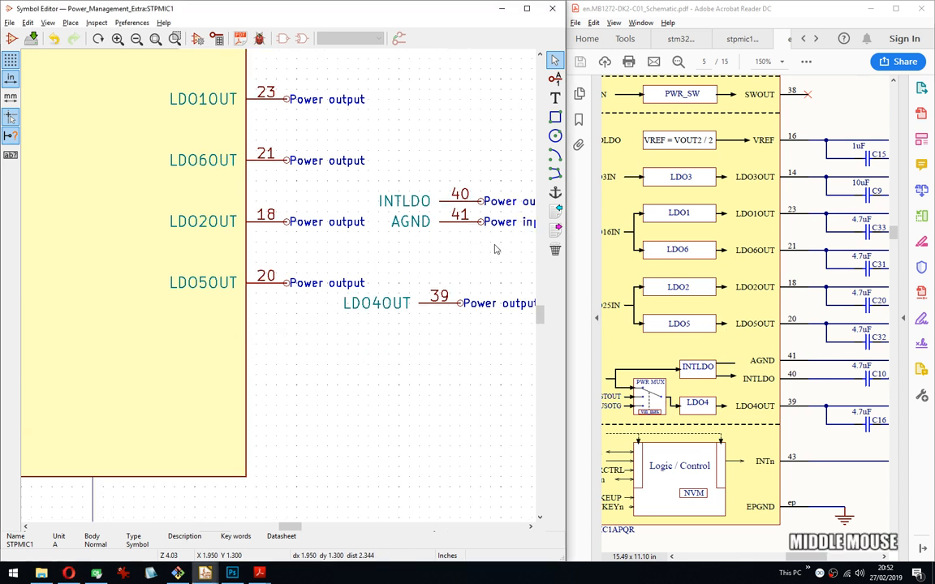
left_click_drag(491, 242, 481, 227)
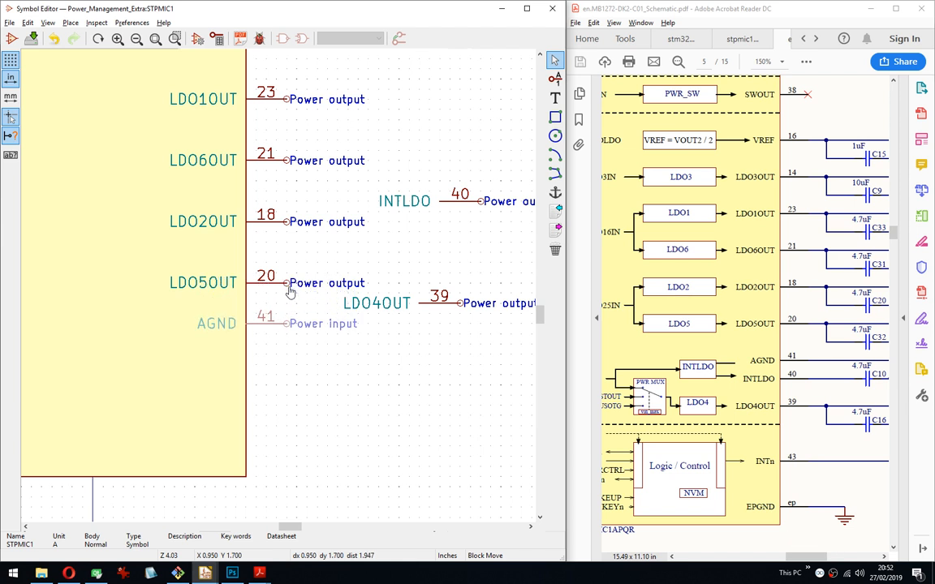
left_click(290, 312)
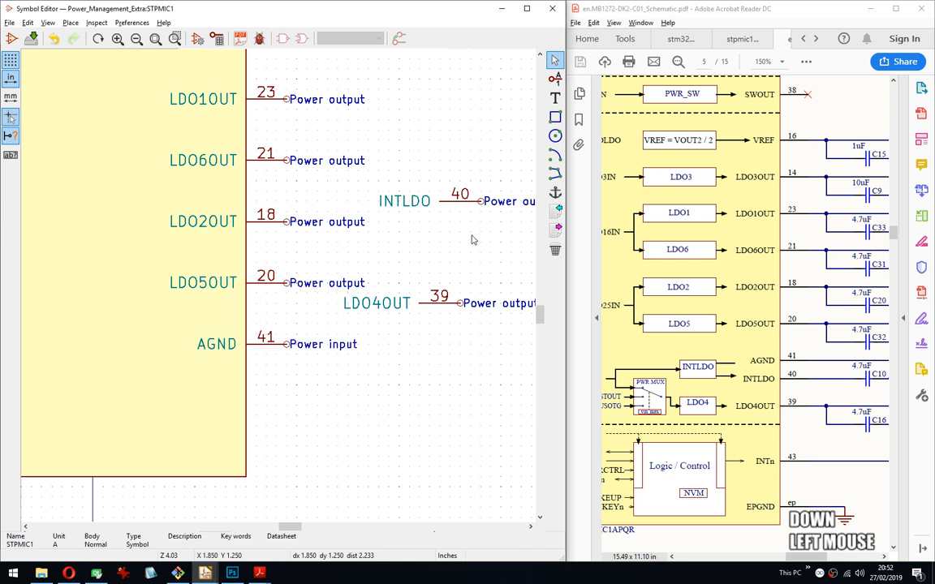
Place pin 40 (INTLDO) on the body edge two pin rows below pin 41 (AGND).
left_click_drag(513, 230, 441, 183)
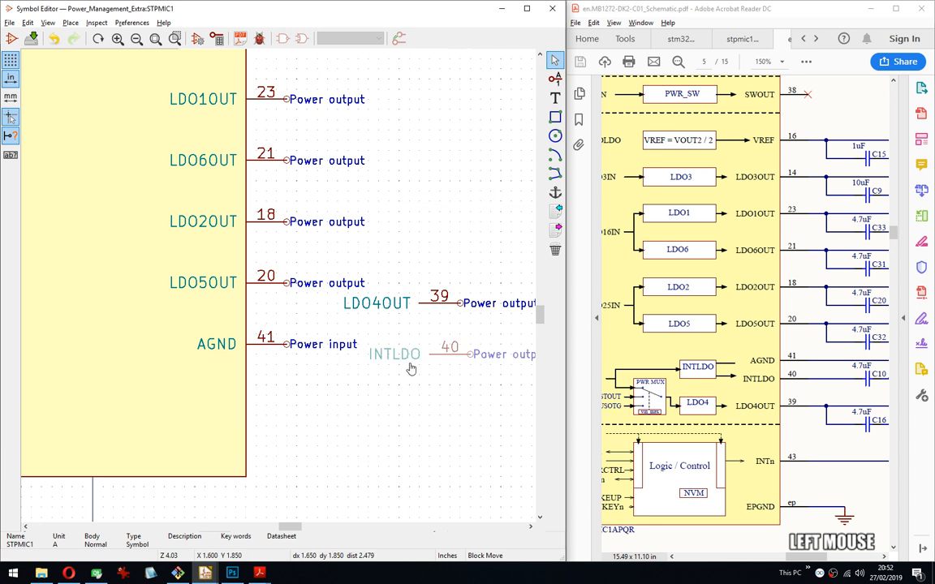
key("Down")
key("Down")
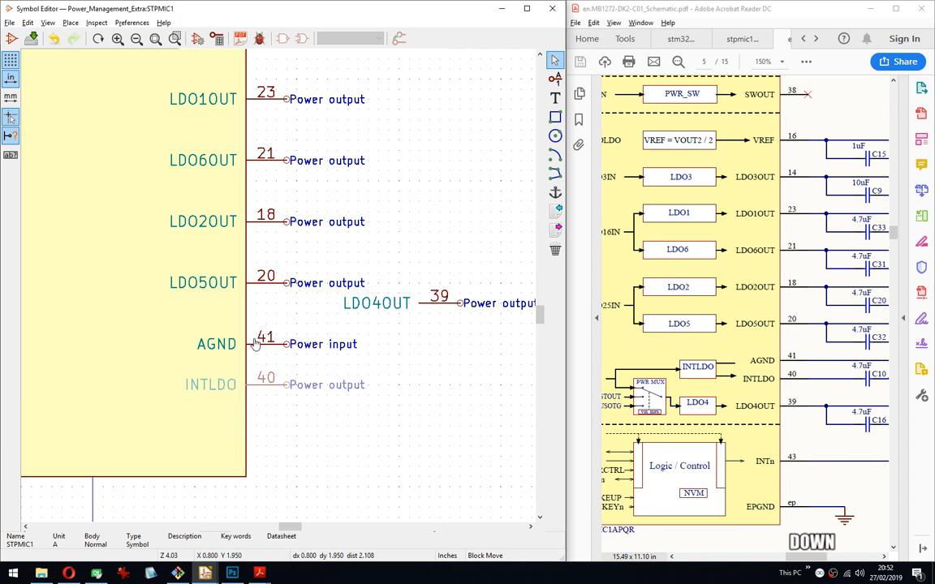
left_click(441, 334)
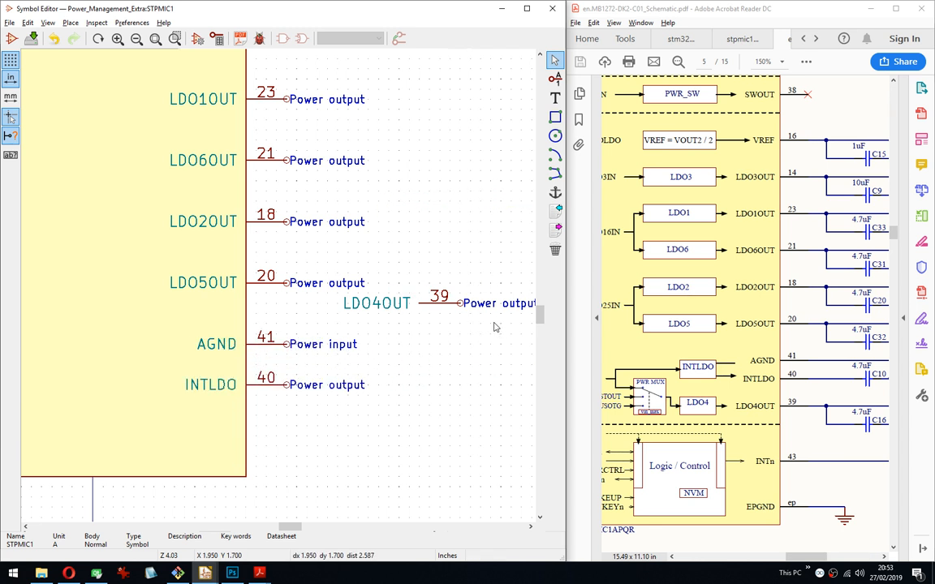
Place pin 39 (LDO4OUT) on the body edge two pin rows below pin 40 (INTLDO).
left_click_drag(494, 325, 418, 268)
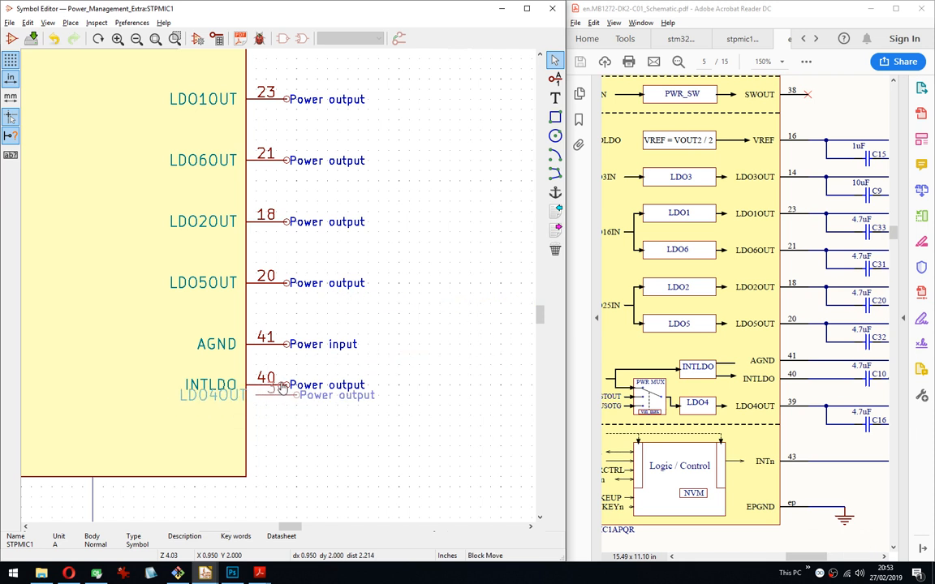
key("Down")
key("Down")
key("Down")
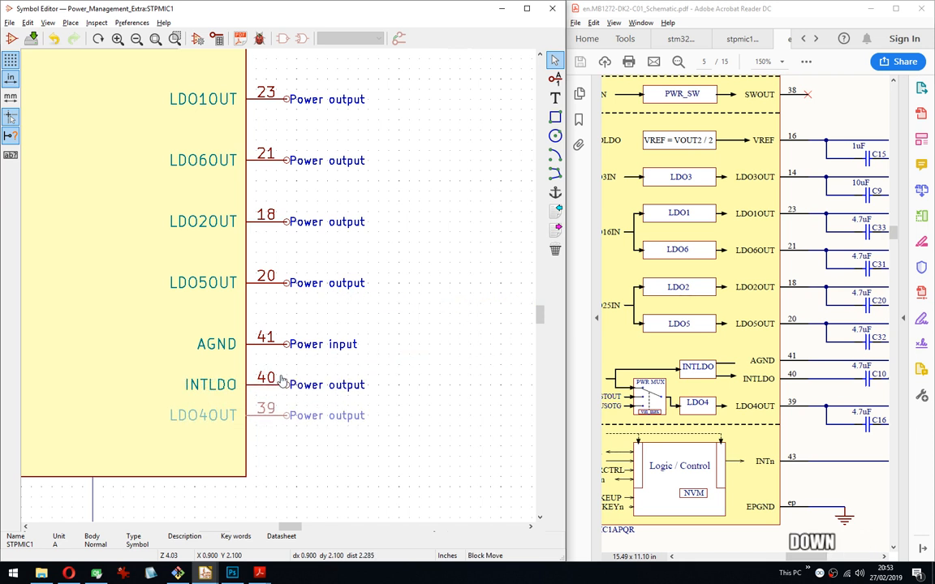
key("Up")
key("Up")
key("Up")
key("Down")
key("Down")
key("Down")
key("Down")
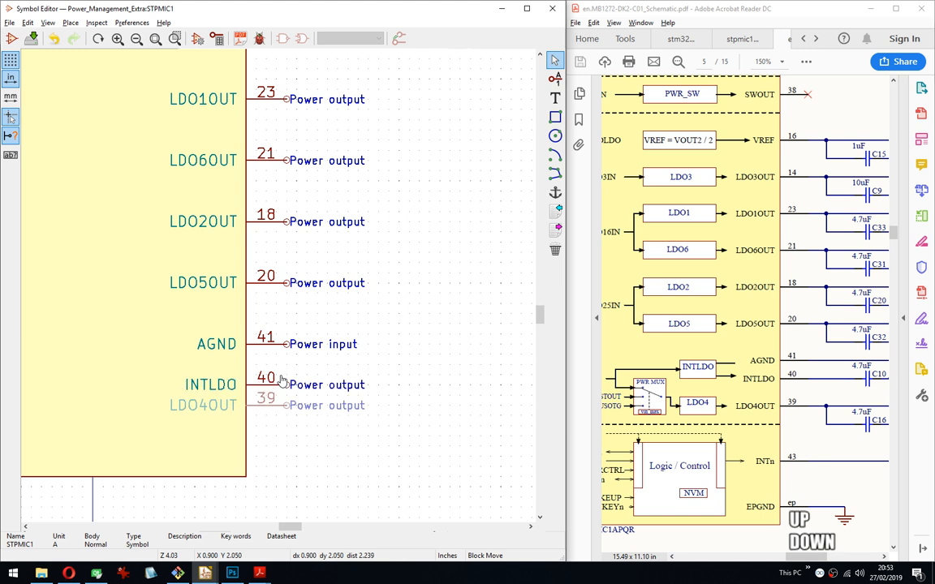
left_click(354, 400)
Move pin 43 (INT) to the output side of the body, mirrored about the vertical axis, and place it below pin 39 (LDO4OUT).
scroll(358, 400, "down", 3)
middle_click_drag(101, 196, 216, 234)
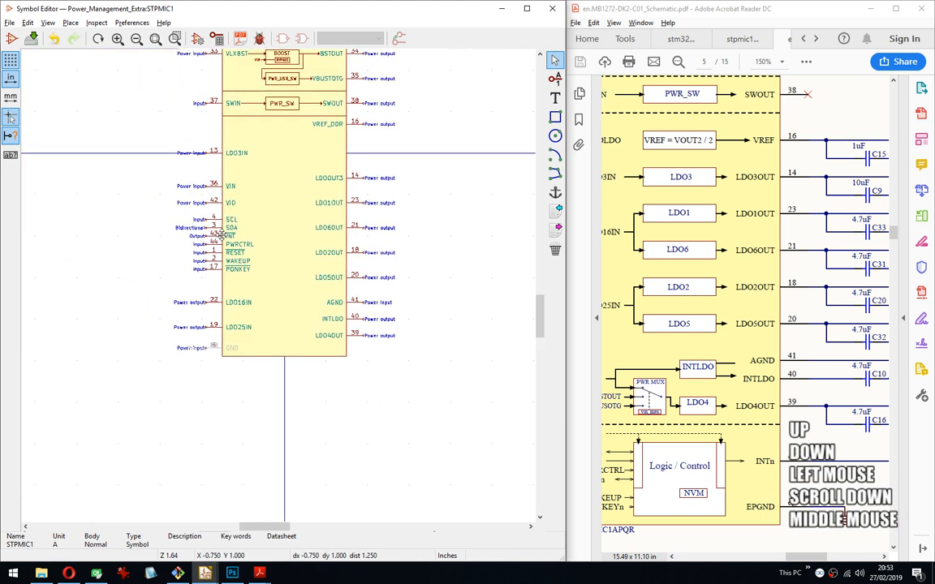
scroll(213, 299, "up", 3)
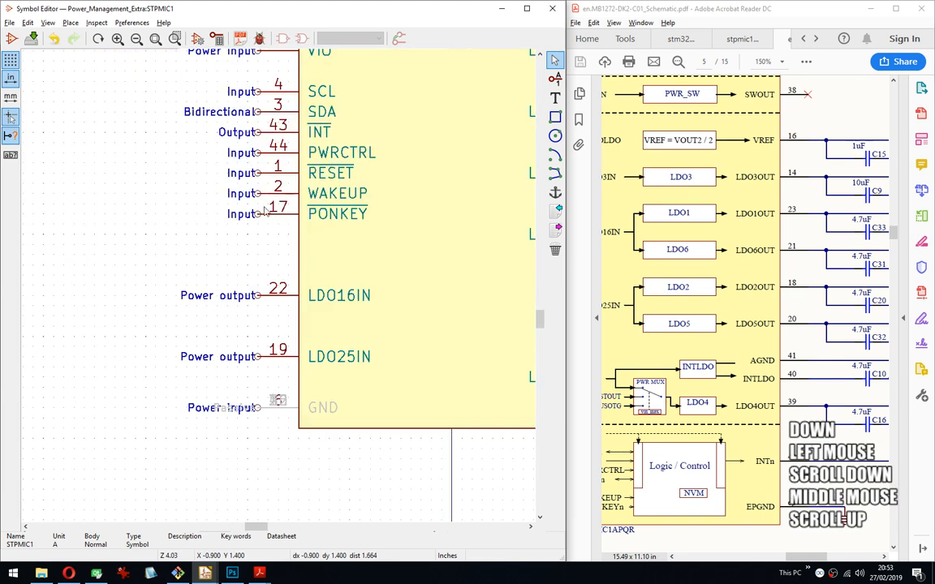
left_click(241, 126)
left_click_drag(201, 126, 297, 138)
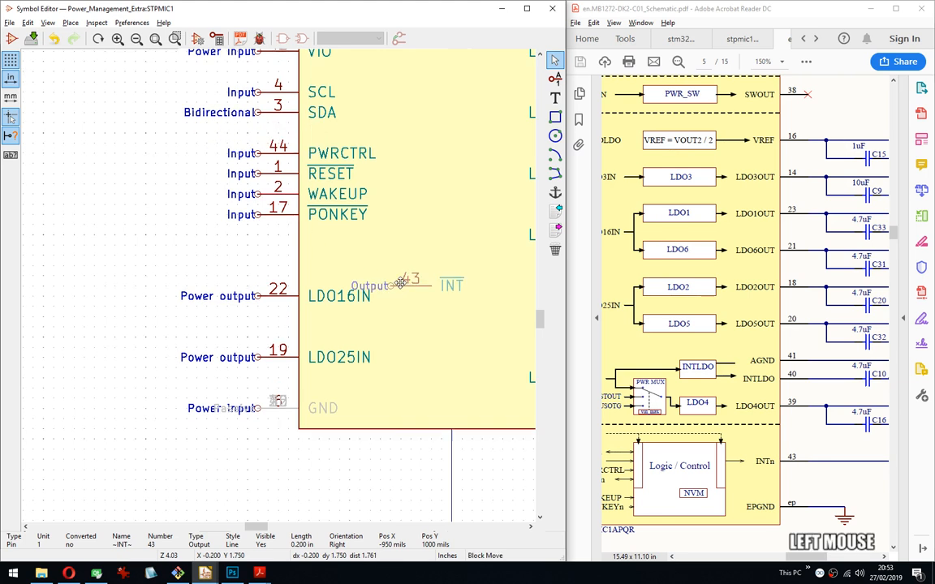
middle_click_drag(485, 306, 240, 262)
key("y")
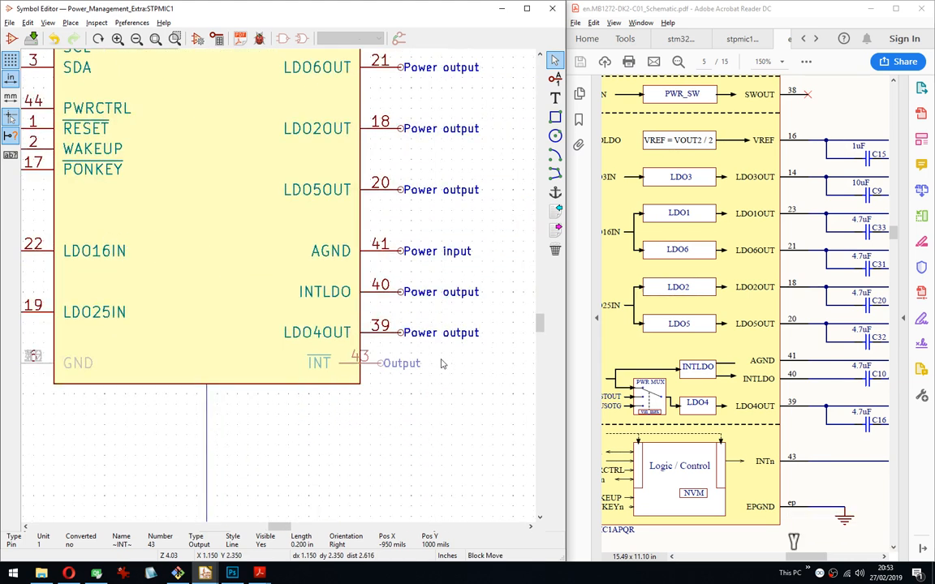
key("Down")
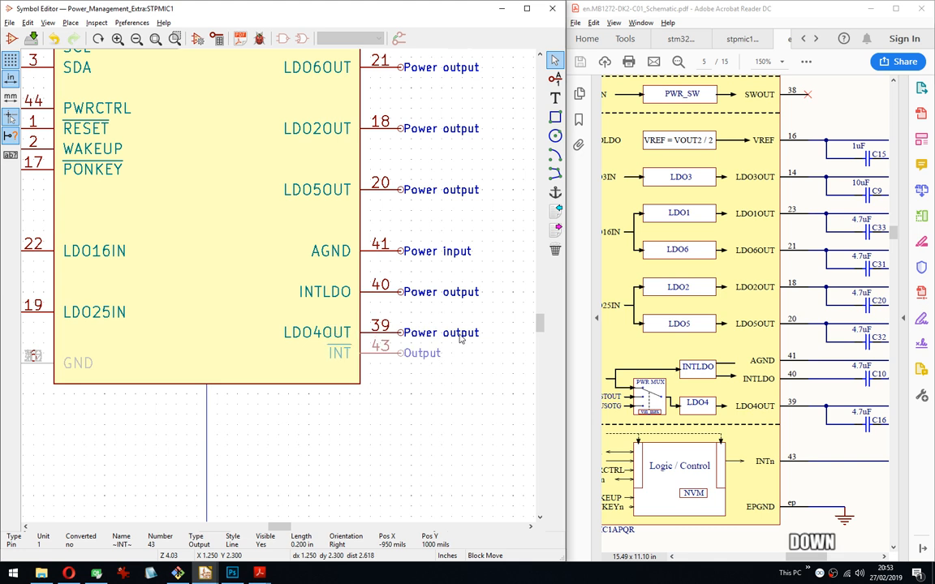
key("Down")
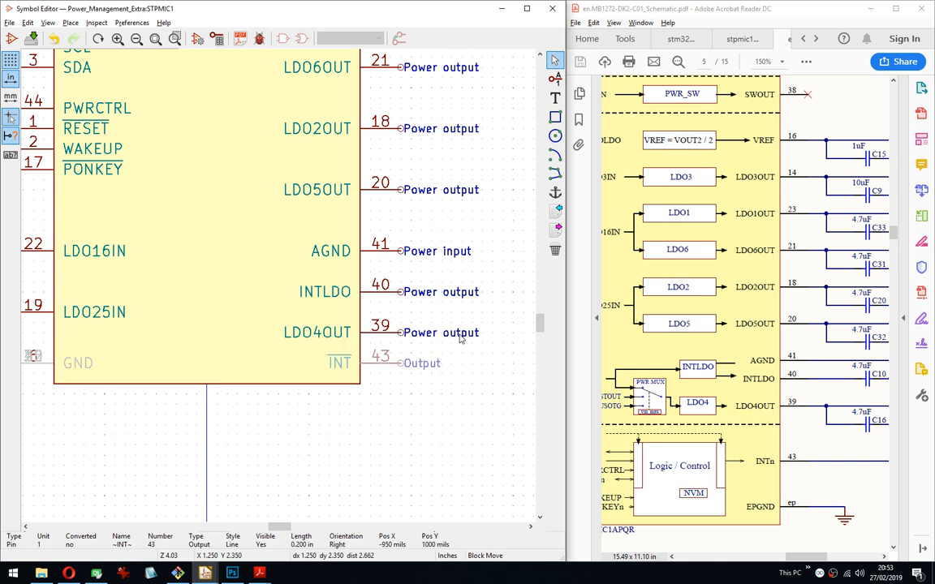
left_click(459, 339)
middle_click_drag(300, 451, 331, 433)
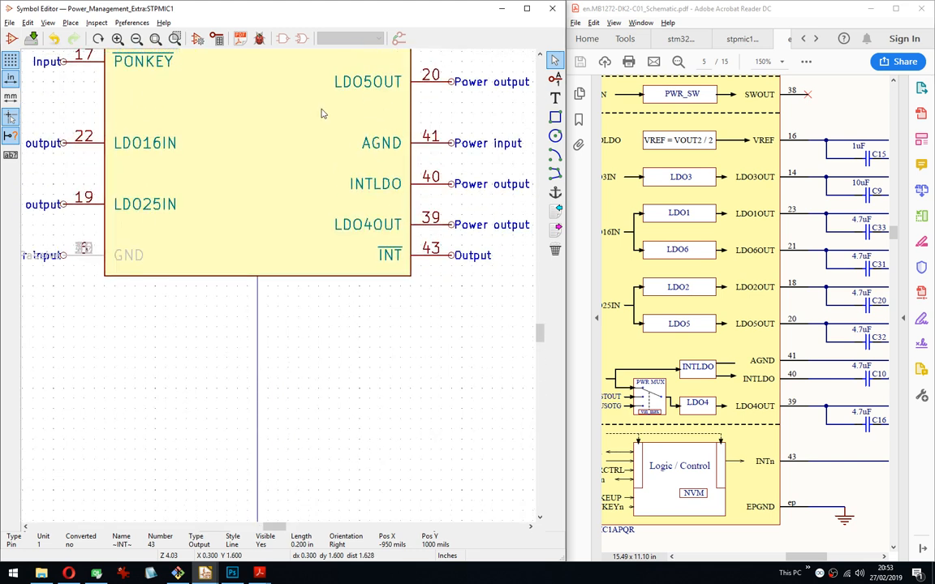
Duplicate the PWR_USB_SW box with its output arrow and place the copy so the arrow meets the VREF_DDR pin name.
middle_click_drag(320, 111, 275, 187)
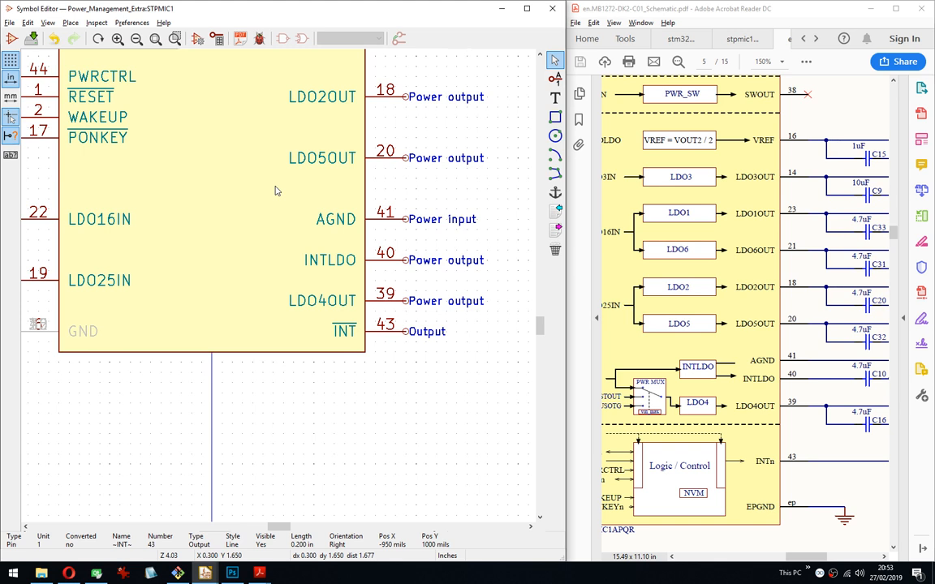
middle_click_drag(262, 158, 347, 330)
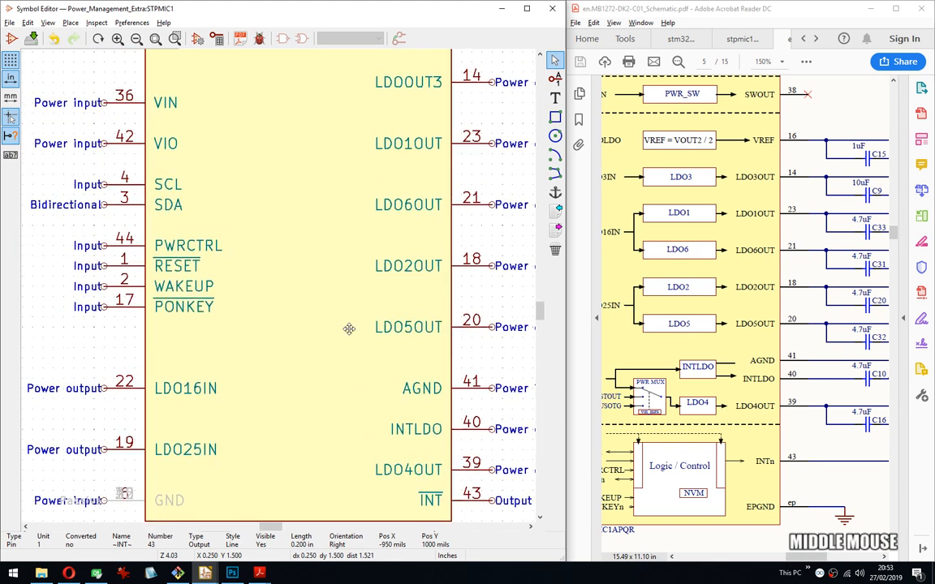
middle_click_drag(303, 290, 372, 306)
middle_click_drag(376, 126, 261, 261)
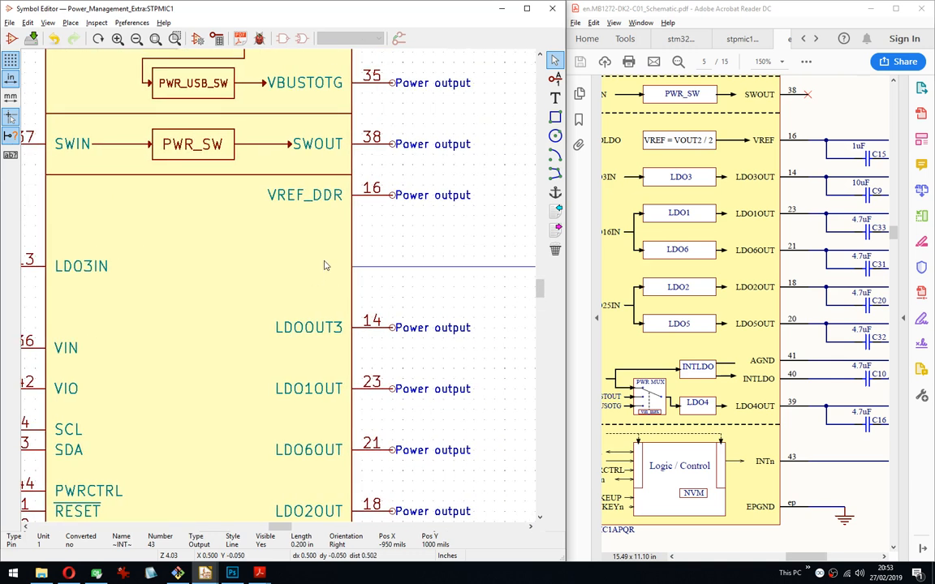
left_click_drag(847, 105, 877, 109)
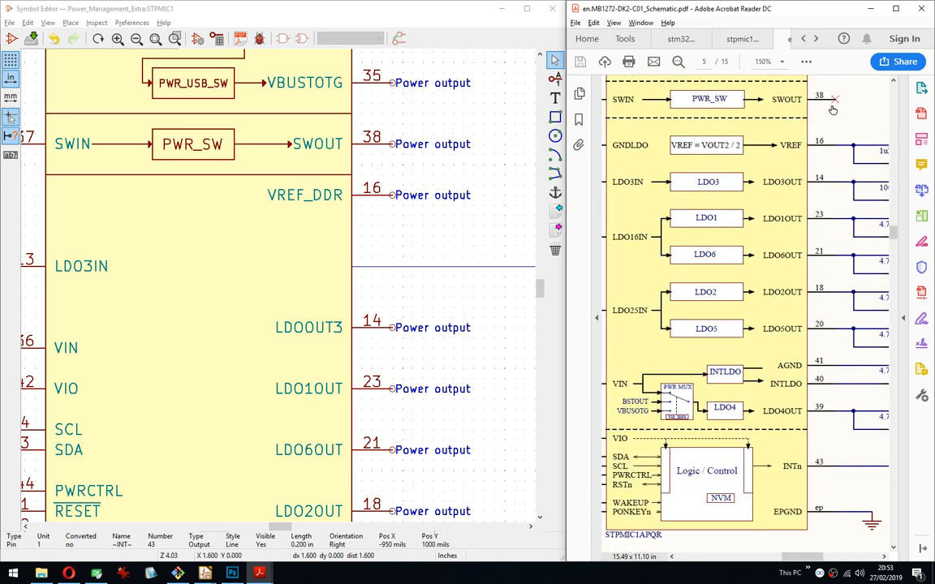
middle_click_drag(219, 261, 284, 245)
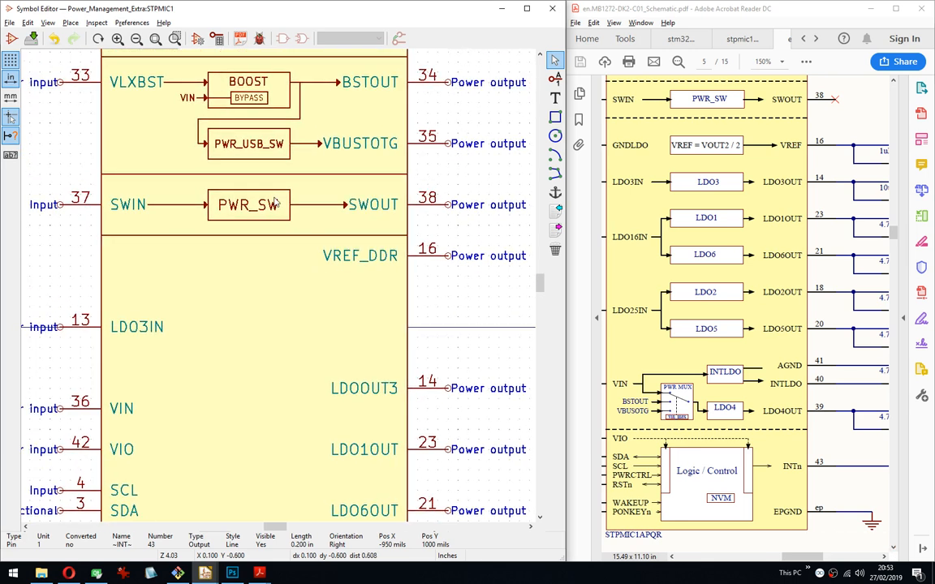
left_click_drag(213, 124, 325, 167)
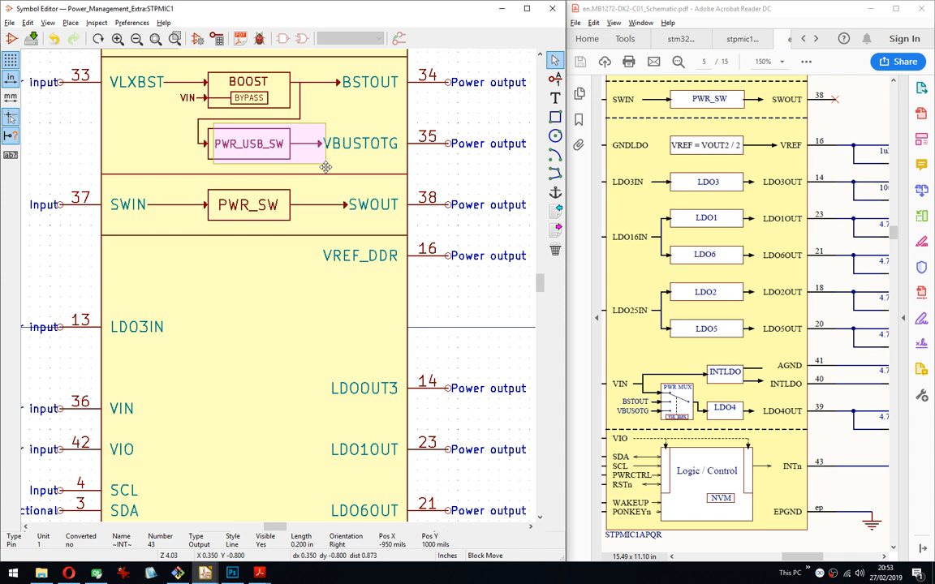
right_click(325, 167)
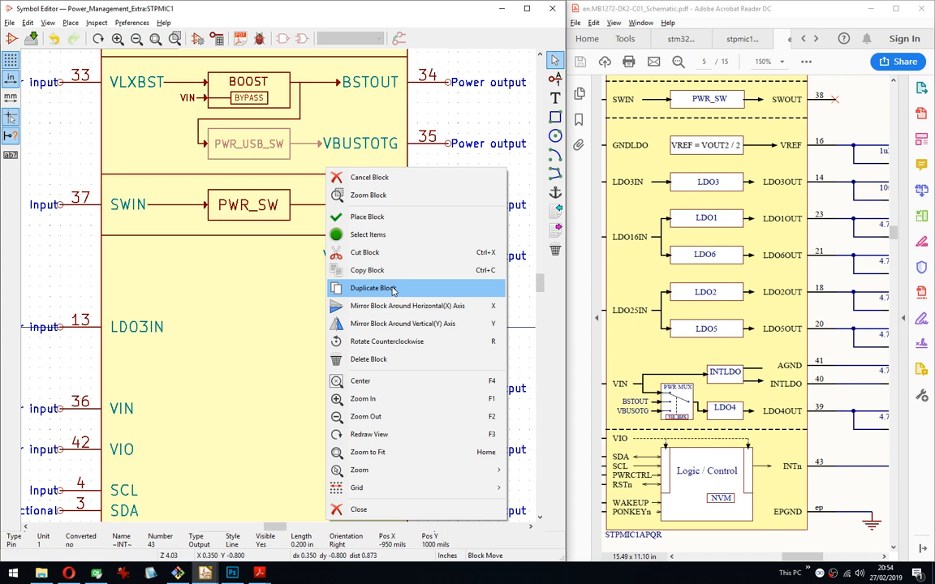
left_click(392, 290)
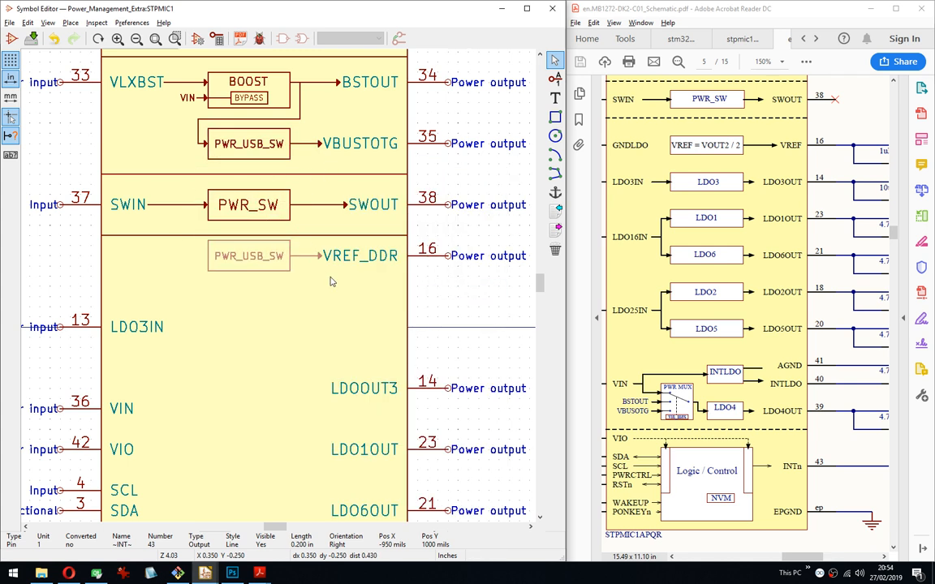
scroll(330, 282, "up", 4)
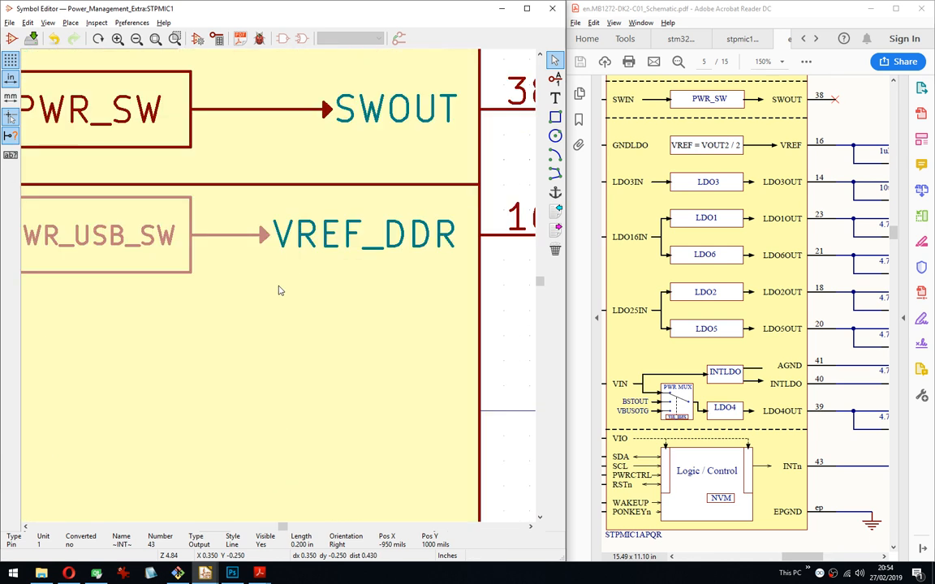
left_click(278, 290)
middle_click_drag(236, 267, 467, 379)
scroll(351, 280, "down", 3)
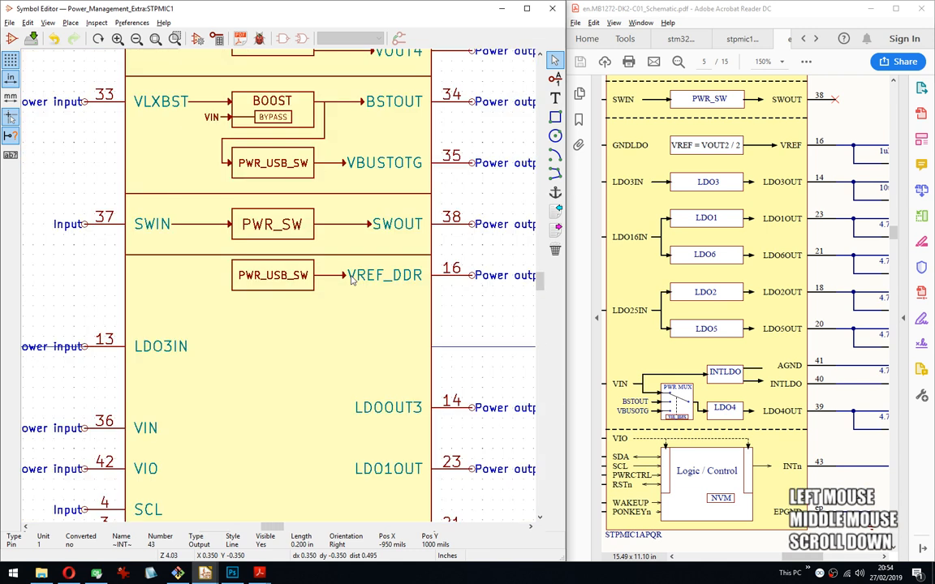
Set the grid to 25 mils and raise the divider line between SWOUT and VREF_DDR by 25 mils.
scroll(268, 266, "up", 2)
scroll(296, 284, "up", 2)
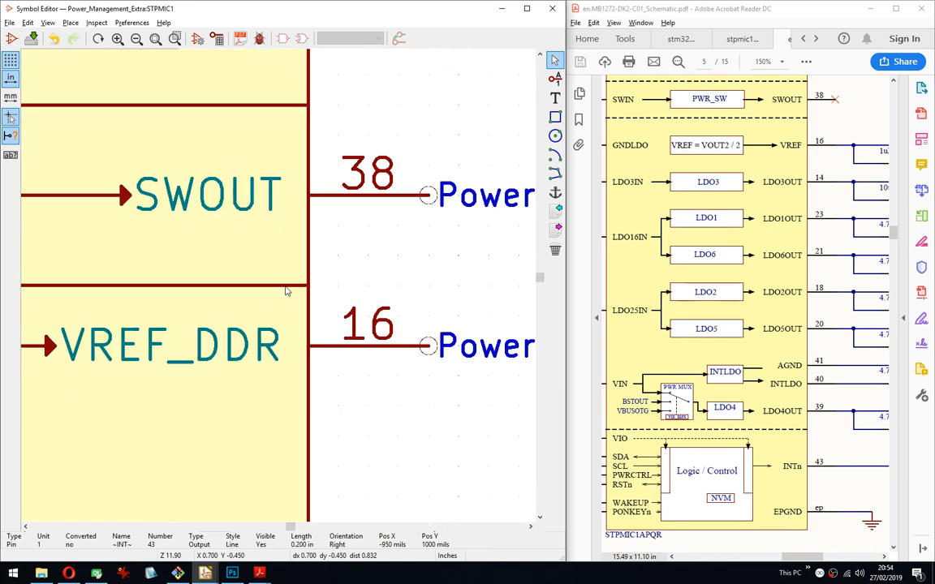
right_click(327, 289)
mouse_move(415, 422)
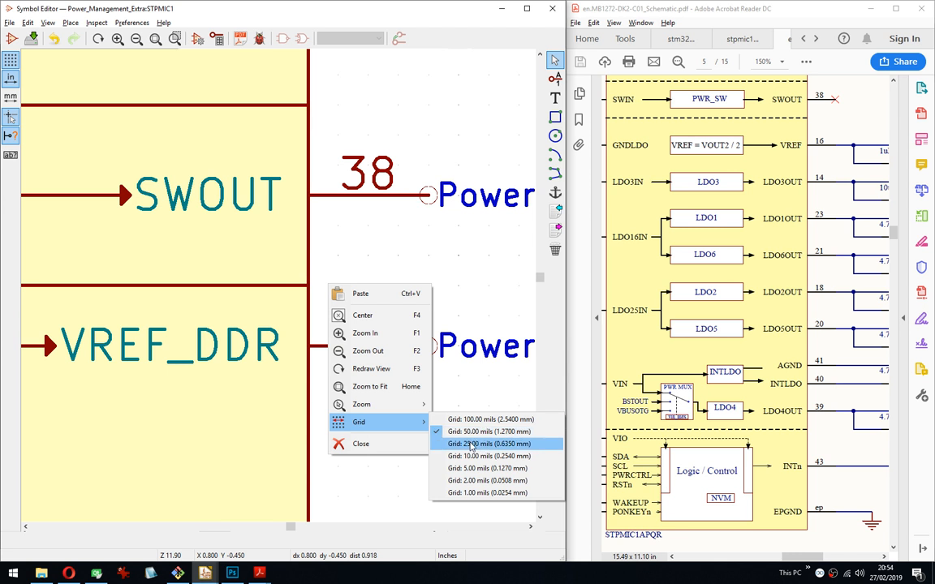
left_click(471, 444)
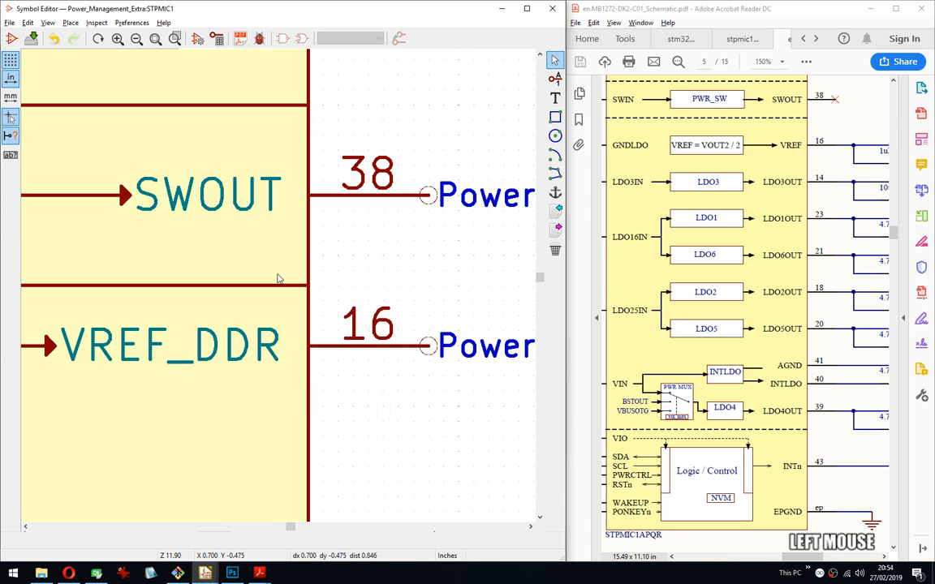
left_click_drag(263, 302, 323, 279)
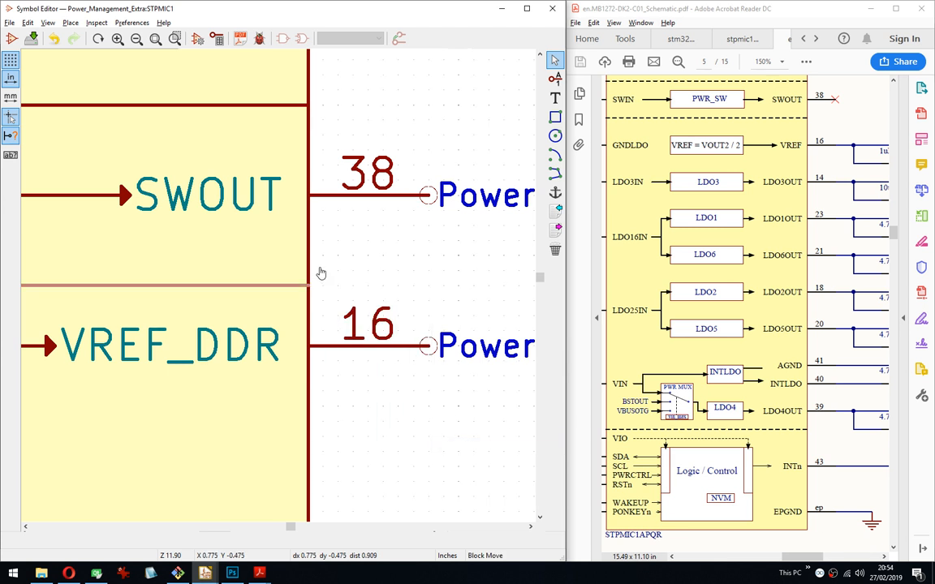
left_click(333, 275)
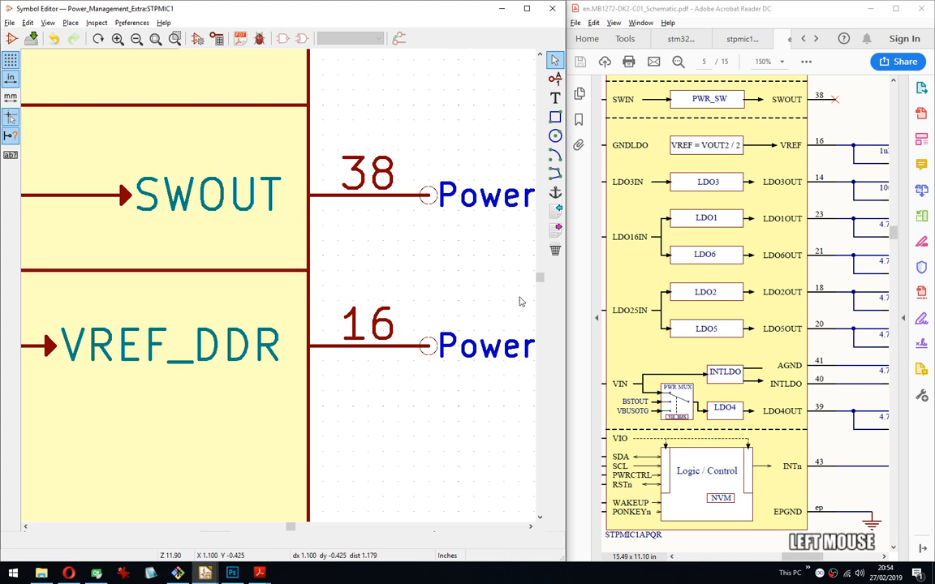
Change the text in the duplicated box beside VREF_DDR to "VREF = VOUT / 2".
middle_click_drag(170, 291, 468, 280)
scroll(462, 281, "down", 4)
middle_click_drag(189, 331, 251, 320)
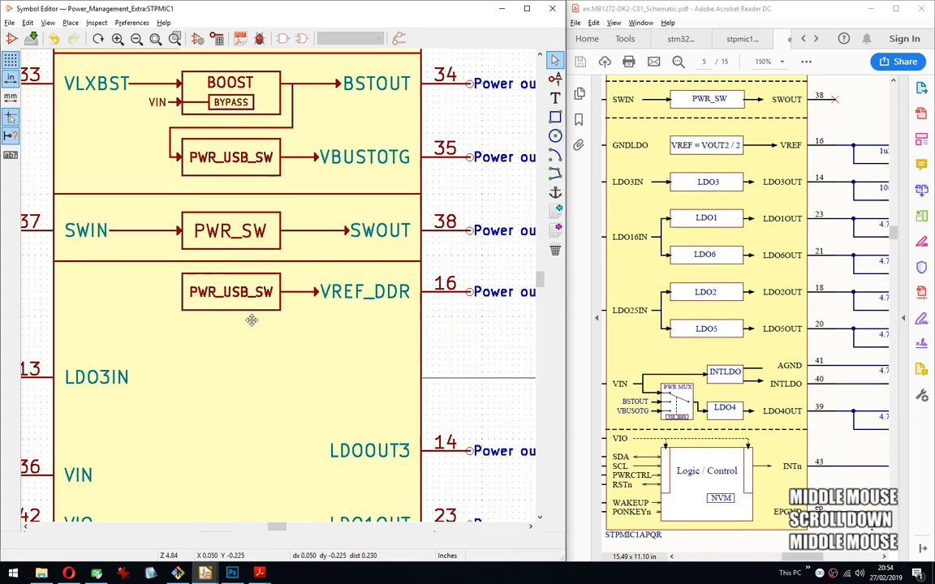
left_click(236, 297)
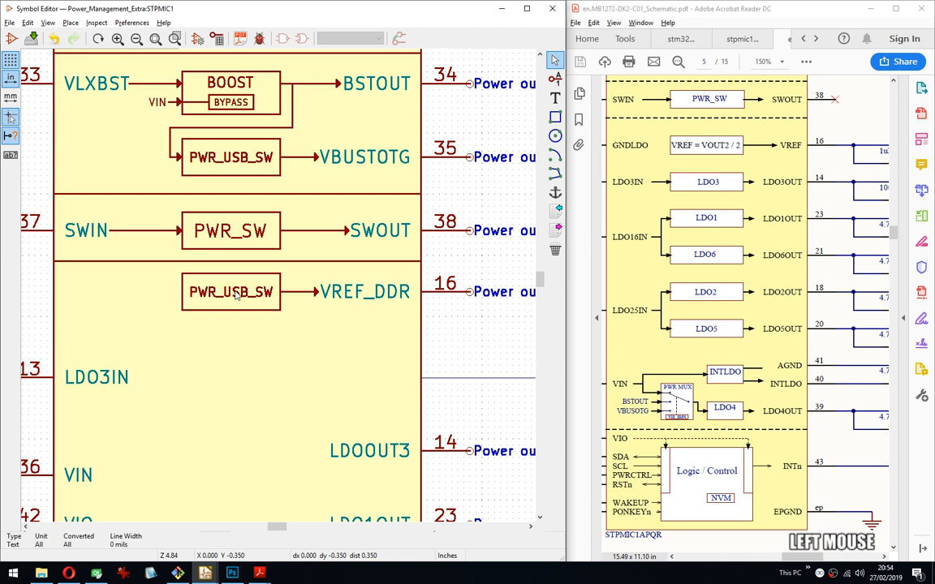
double_click(236, 297)
type("VR")
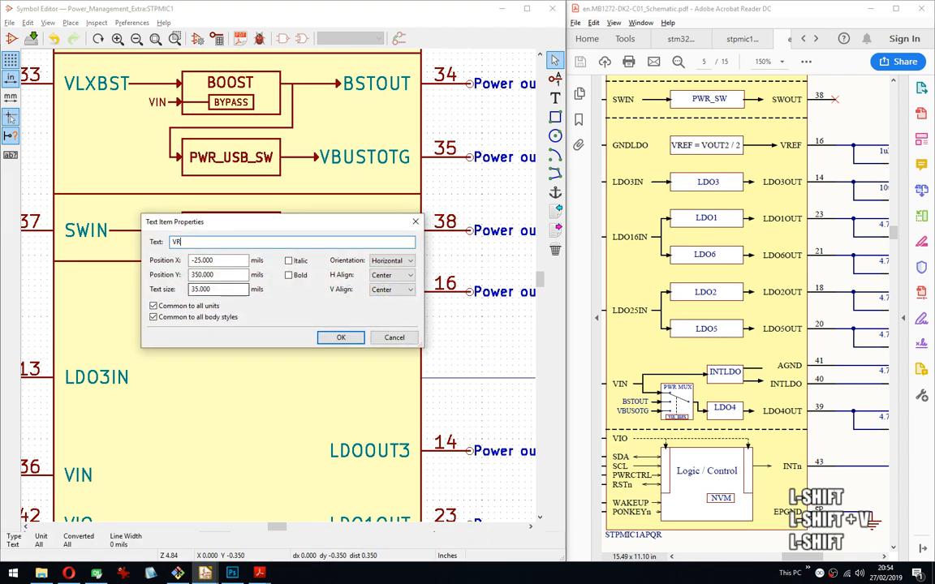
type("EF = VOUT")
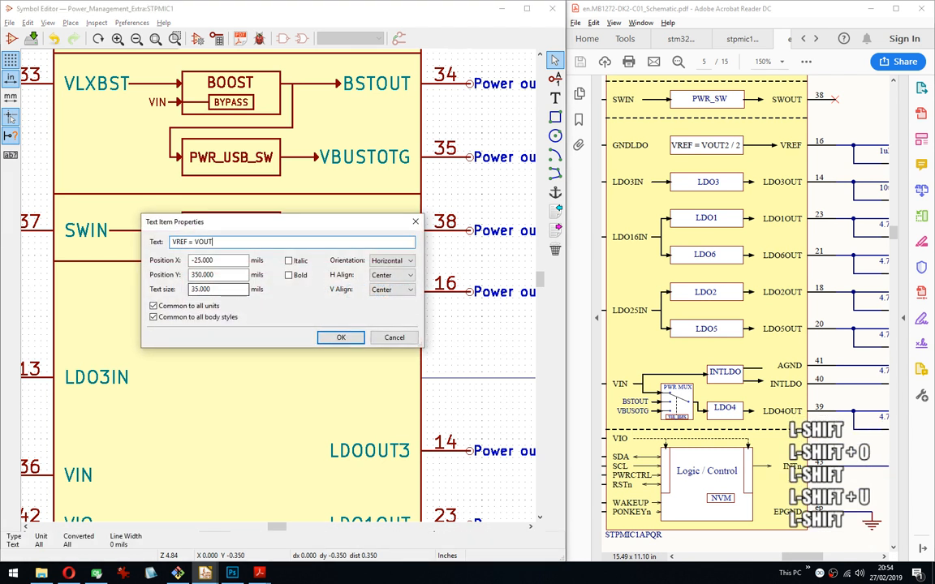
type(" / 2")
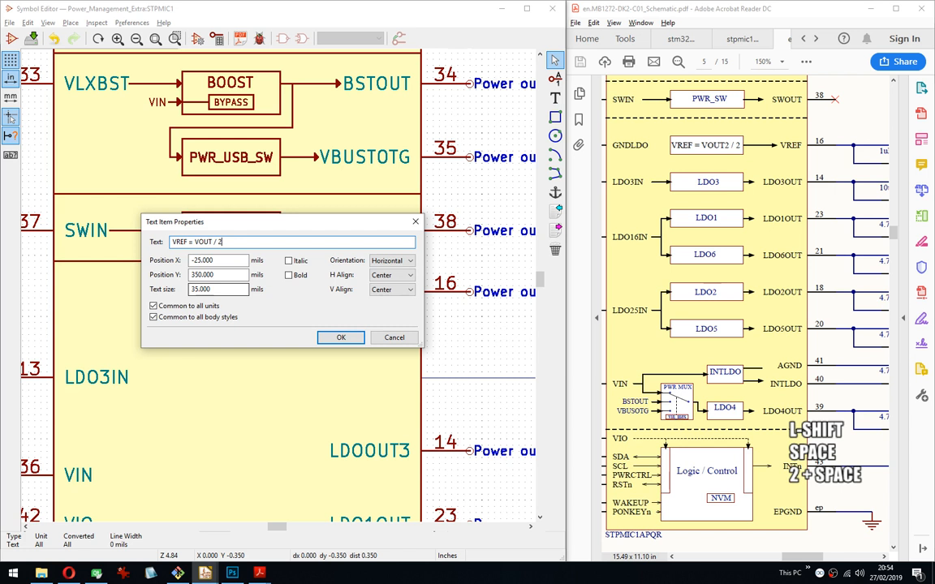
left_click(339, 337)
Widen the box around "VREF = VOUT / 2" by 50 mils on each side so it encloses the text.
scroll(271, 317, "up", 3)
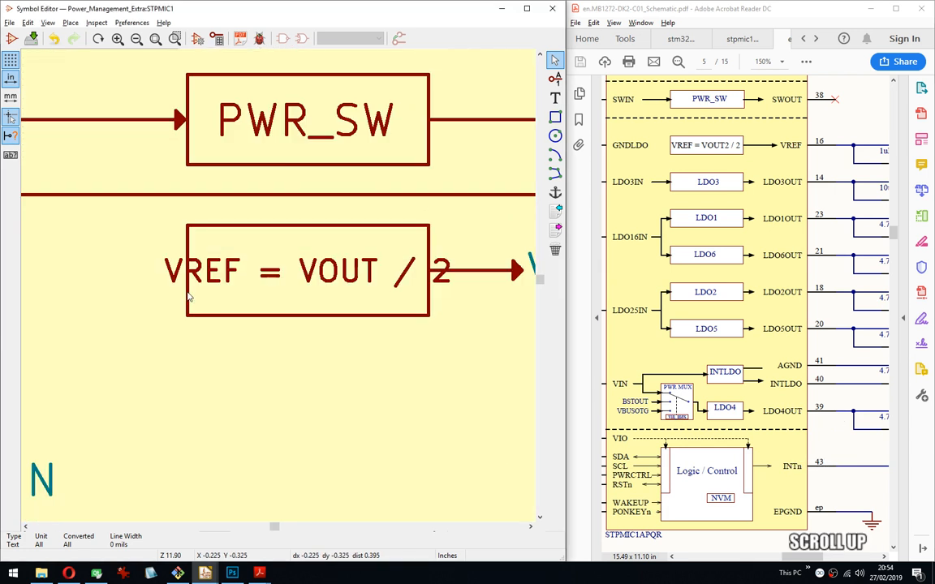
key("g")
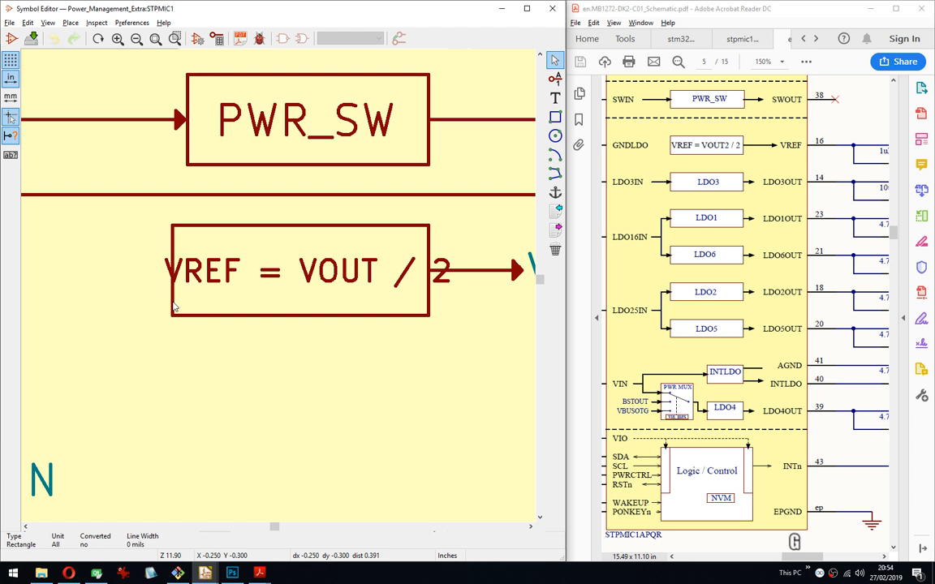
left_click(157, 300)
key("g")
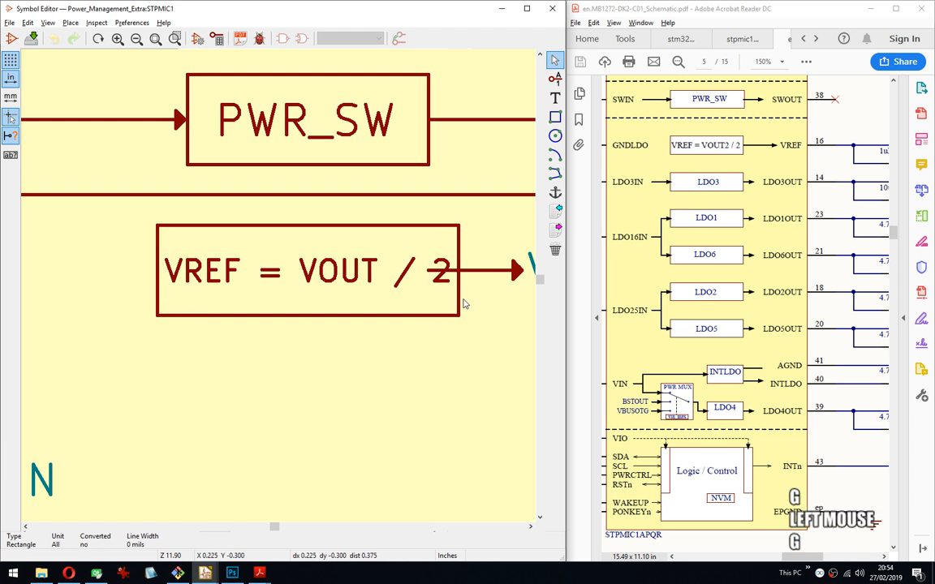
left_click(463, 303)
Delete the duplicate VREF_DDR arrow line and shorten the remaining one so it starts at the widened box's edge.
key("g")
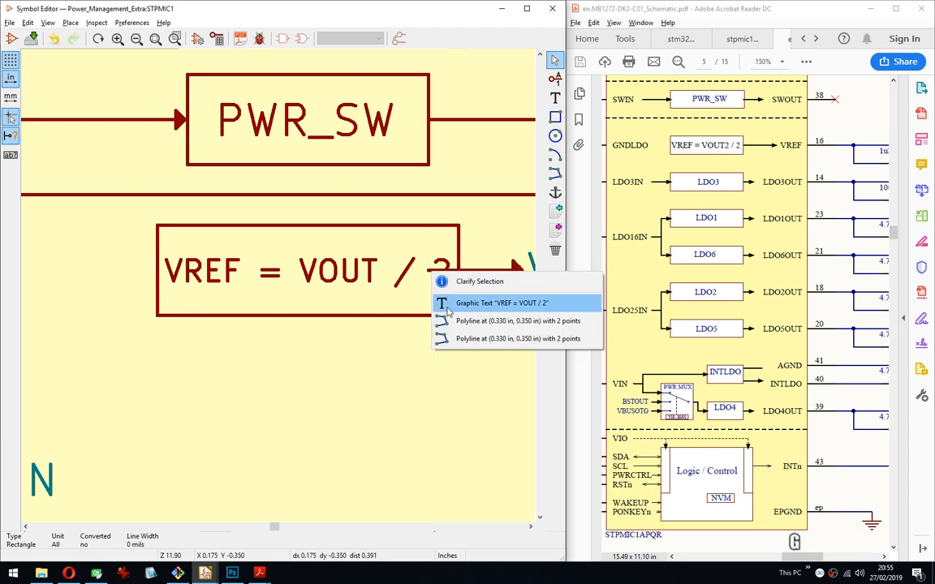
left_click(444, 320)
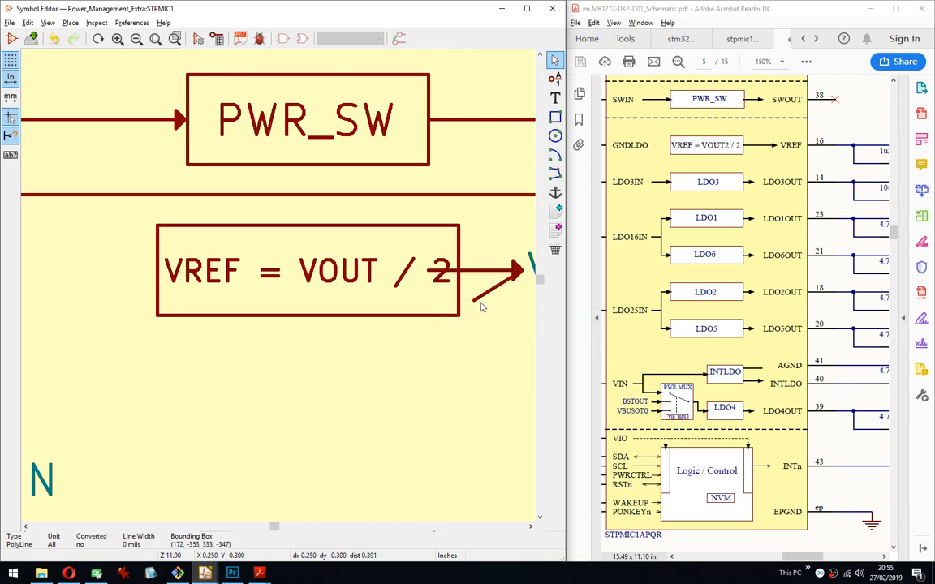
key("Escape")
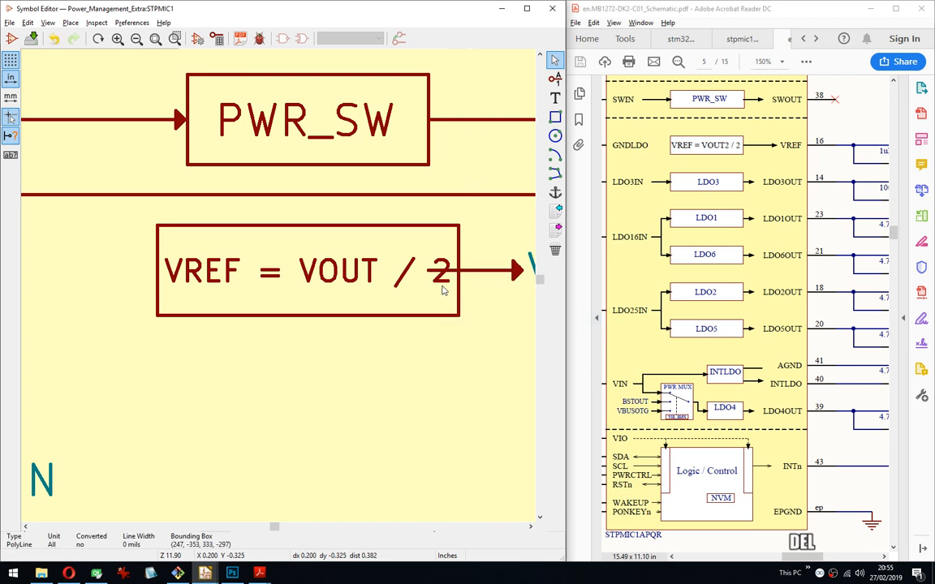
left_click(442, 277)
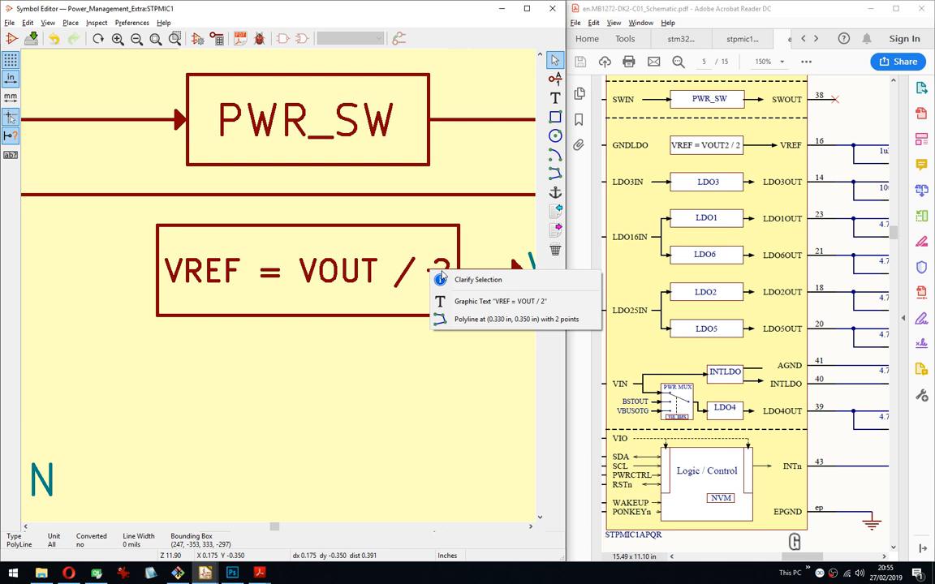
left_click(469, 319)
Examine the VREF box and its arrow in comparison with the BOOST, PWR_USB_SW and PWR_SW blocks above.
scroll(469, 292, "down", 3)
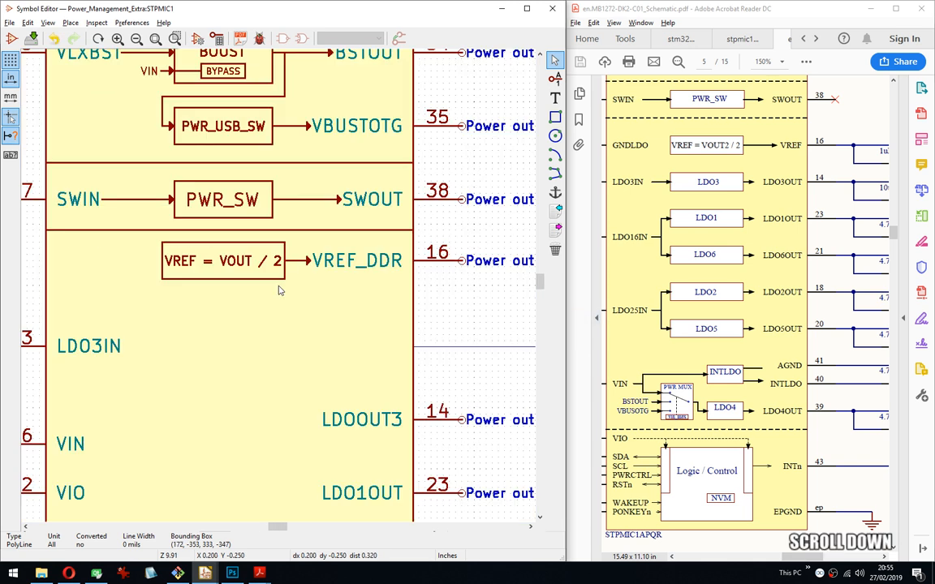
scroll(280, 291, "up", 1)
scroll(281, 290, "up", 3)
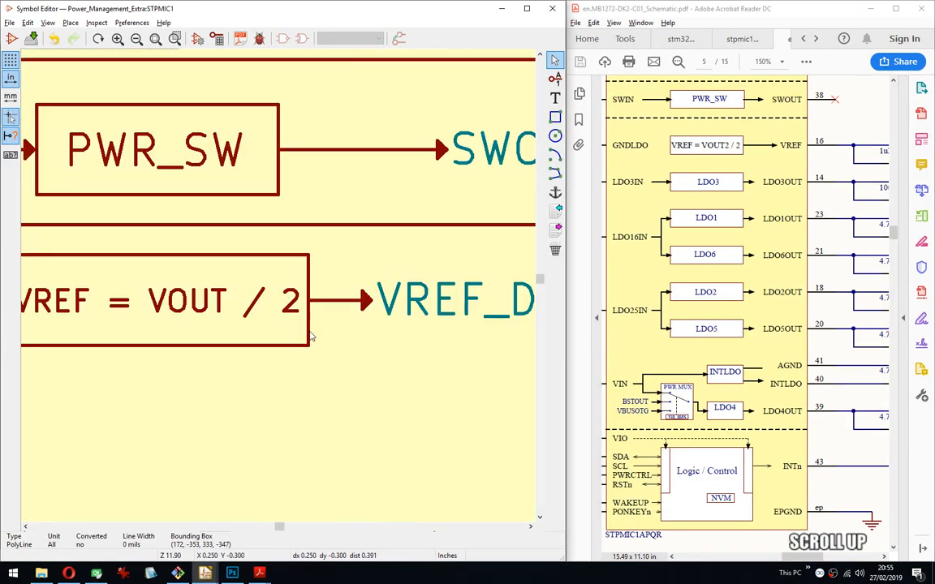
left_click(319, 331)
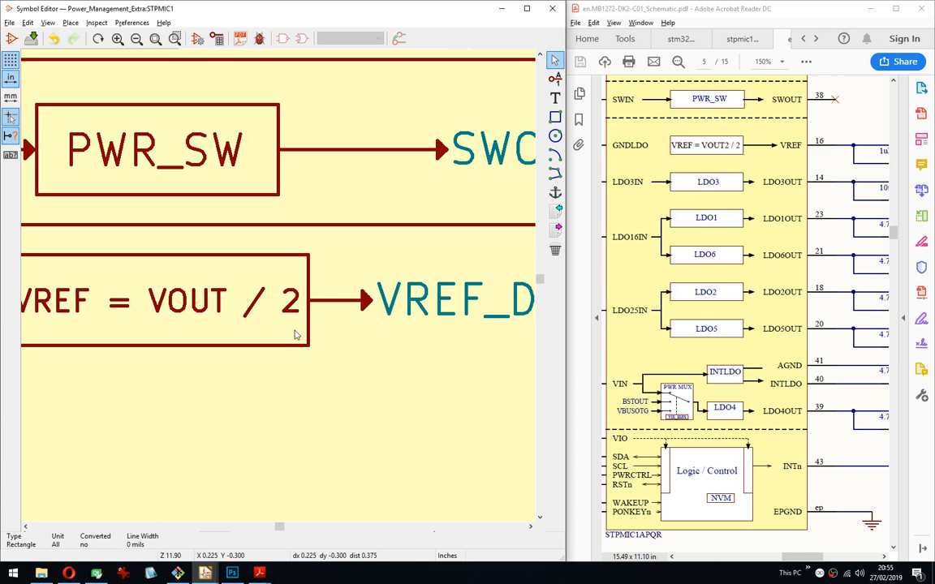
scroll(280, 267, "down", 3)
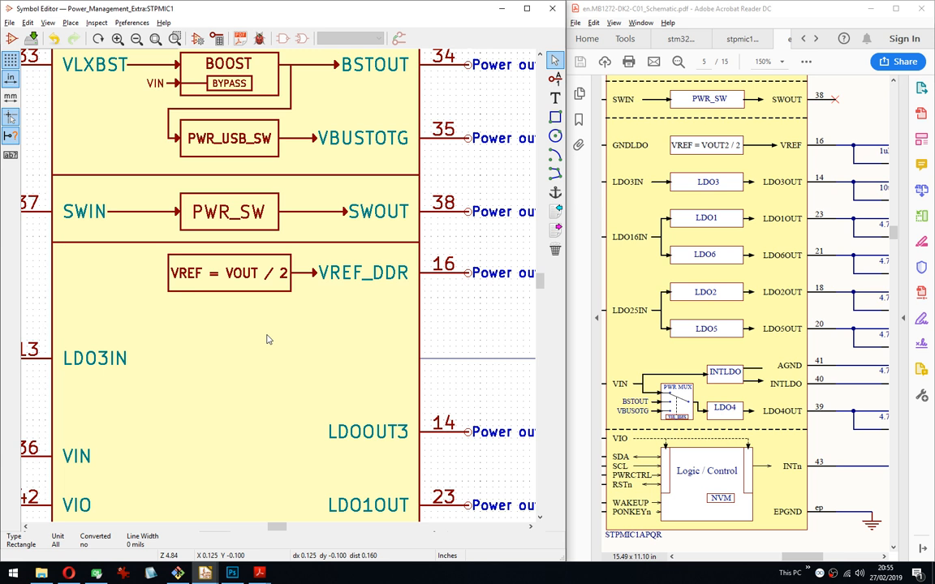
middle_click_drag(274, 280, 273, 298)
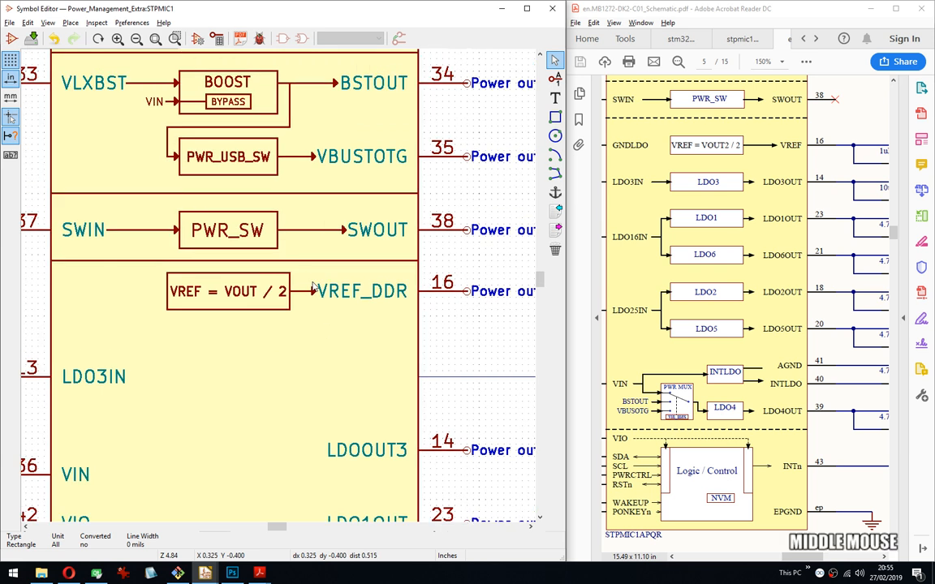
scroll(297, 208, "down", 1)
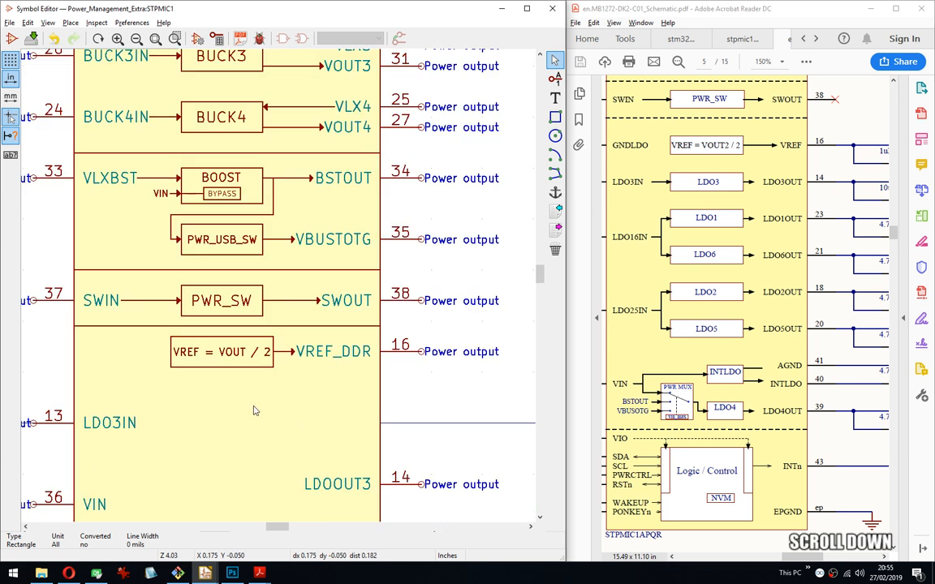
scroll(280, 290, "down", 3)
scroll(280, 290, "up", 4)
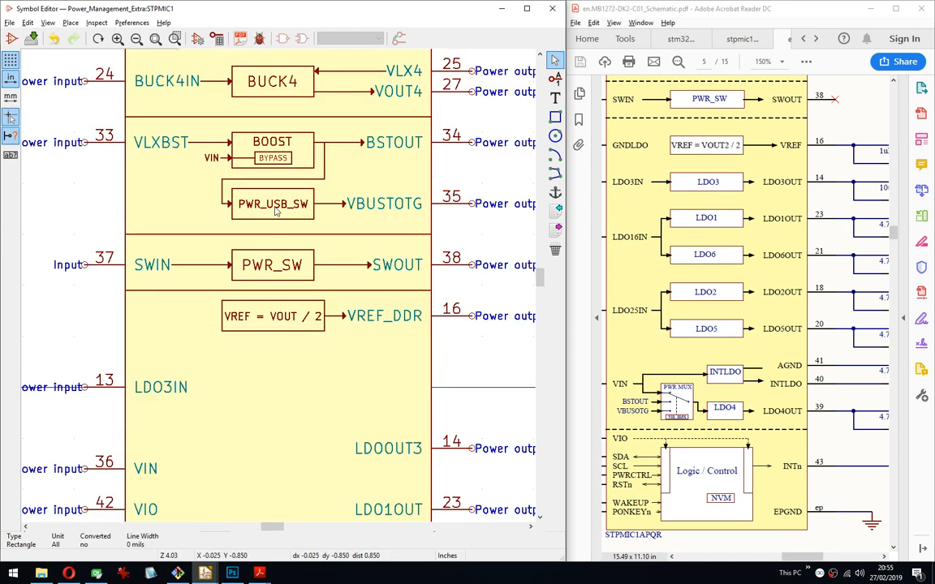
mouse_move(282, 298)
middle_mouse_down()
mouse_move(290, 441)
mouse_move(304, 390)
mouse_move(305, 511)
middle_mouse_up()
middle_click_drag(278, 212, 267, 182)
middle_click_drag(305, 487, 315, 166)
scroll(333, 298, "up", 3)
scroll(276, 289, "down", 1)
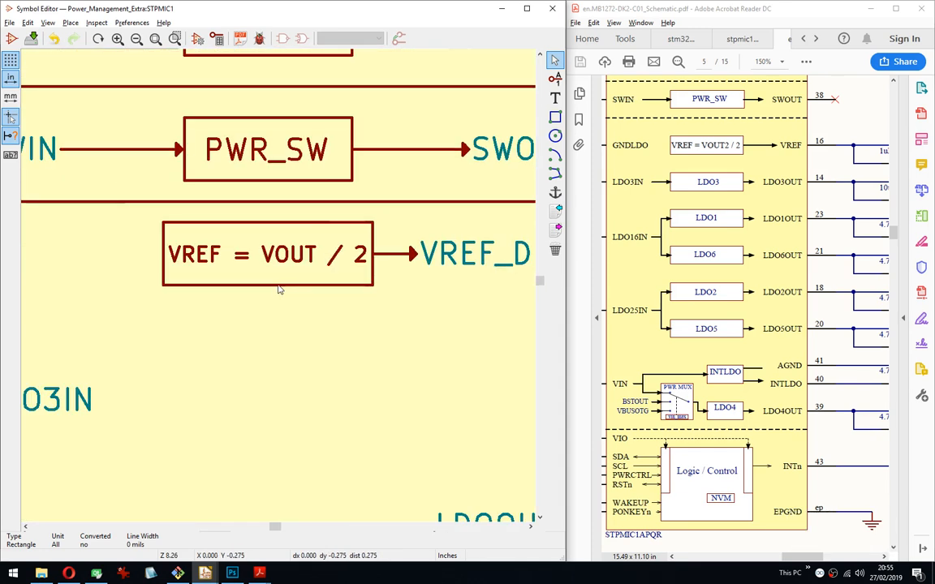
Try to remove the spaces around the slash in the "VREF = VOUT / 2" text.
left_click(319, 260)
key("e")
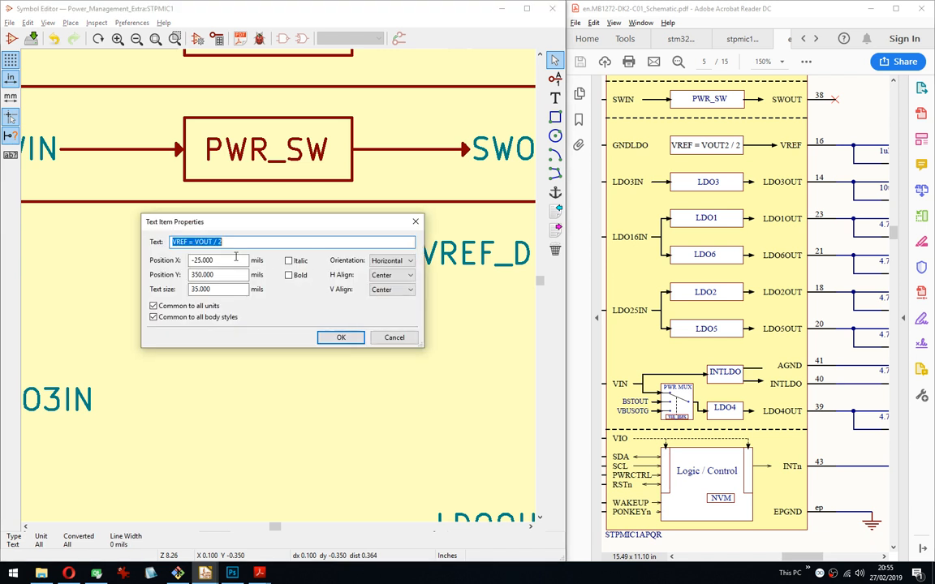
key("Delete")
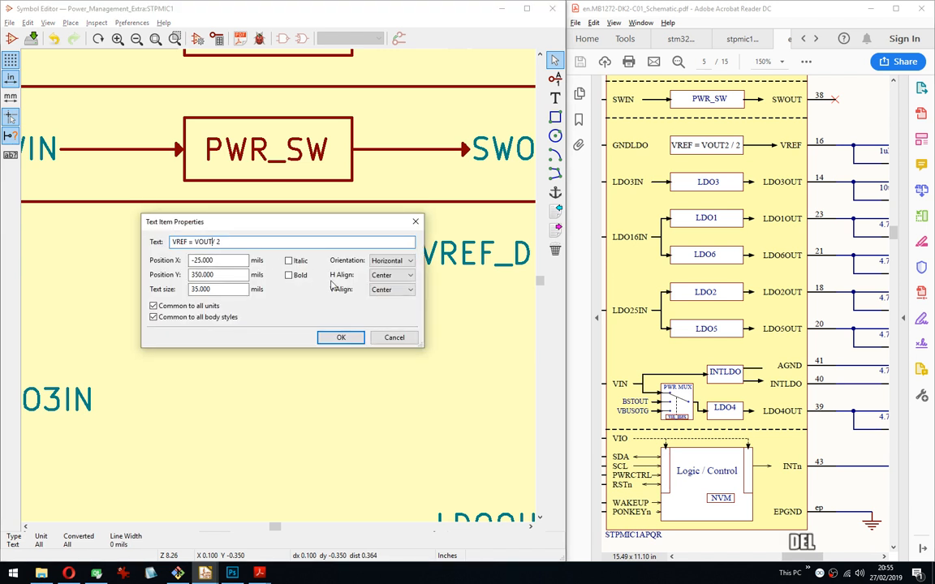
key("Right")
key("Delete")
key("ctrl+z")
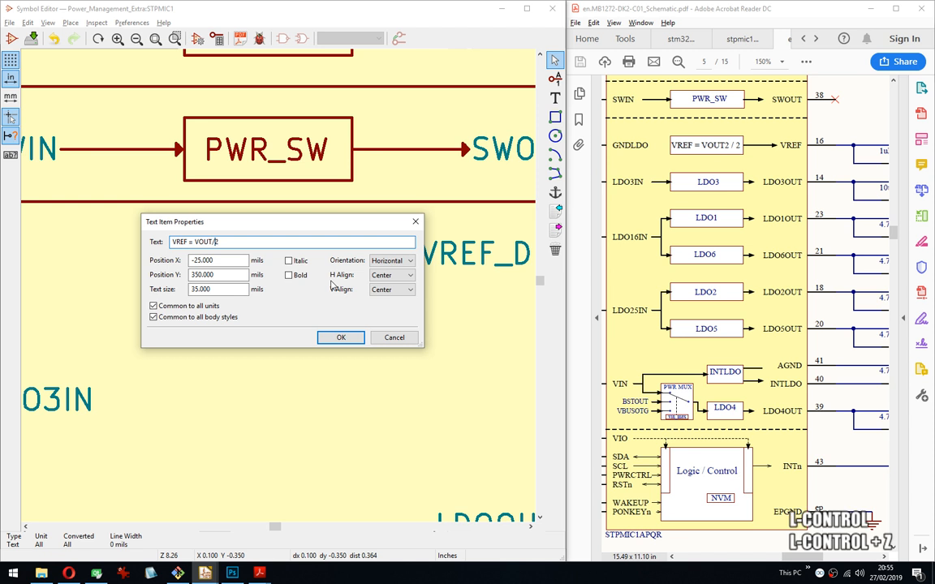
key("Left")
key("Return")
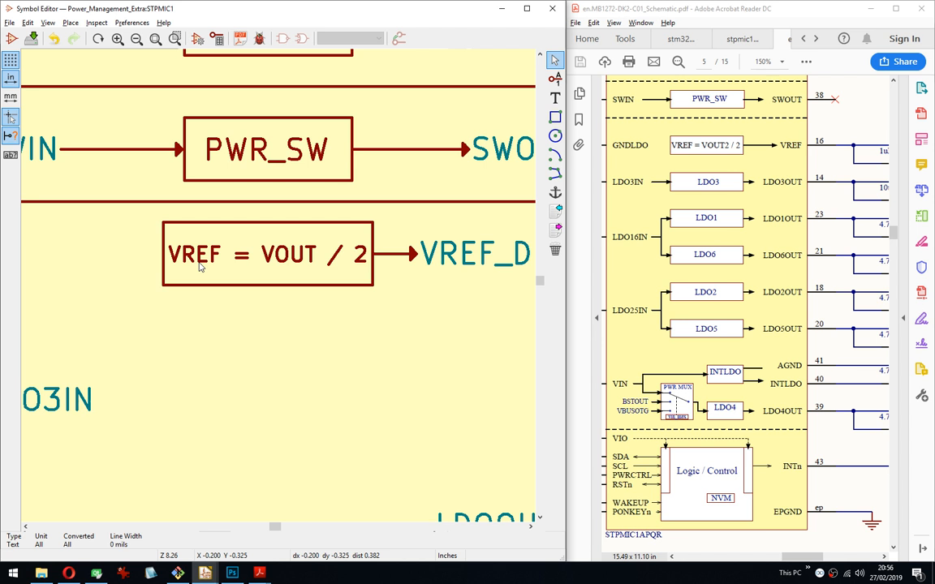
Move pin 14 (LDOOUT3) up so it lines up with pin 13 (LDO3IN) on the opposite side.
middle_click(294, 287)
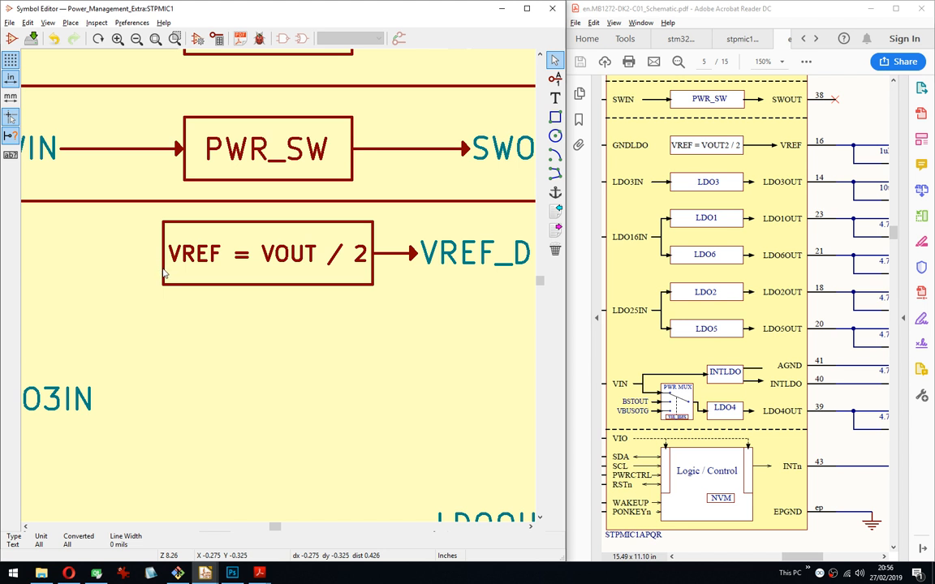
scroll(311, 307, "down", 3)
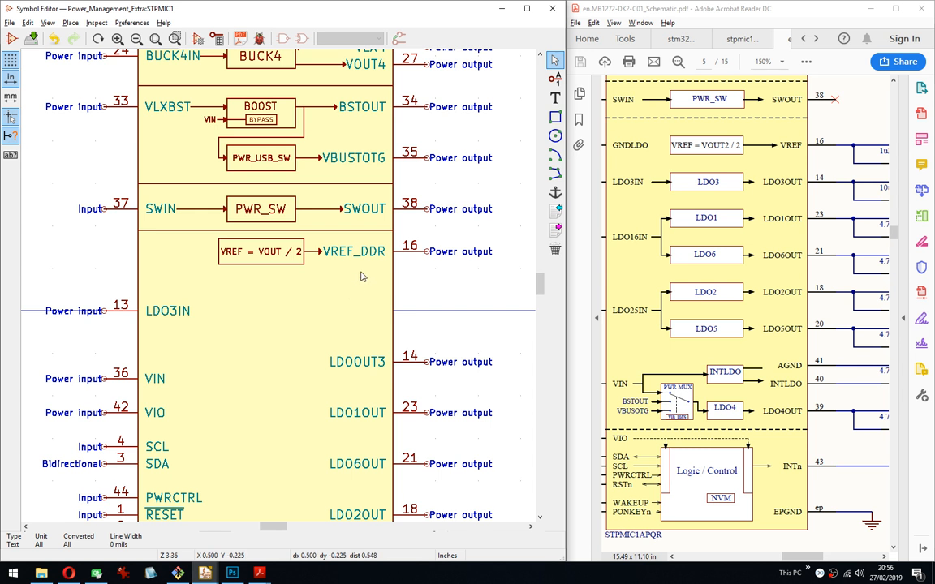
mouse_move(879, 123)
left_mouse_down()
mouse_move(886, 137)
mouse_move(888, 127)
left_mouse_up()
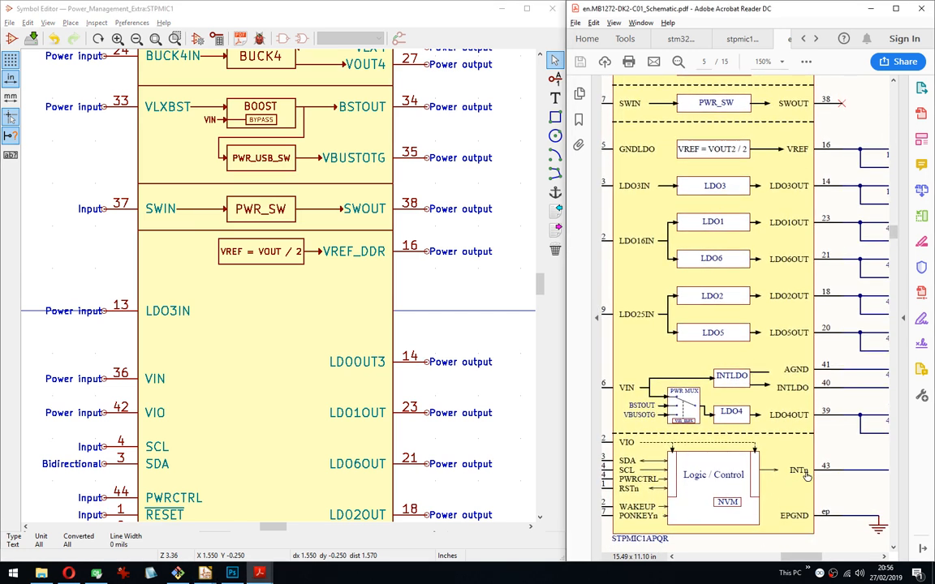
left_click_drag(762, 442, 775, 444)
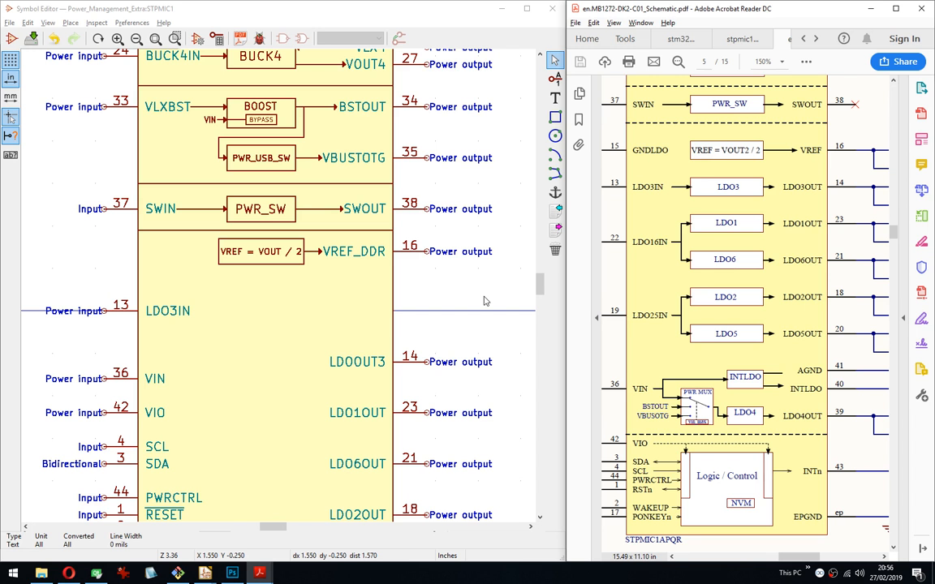
left_click(428, 363)
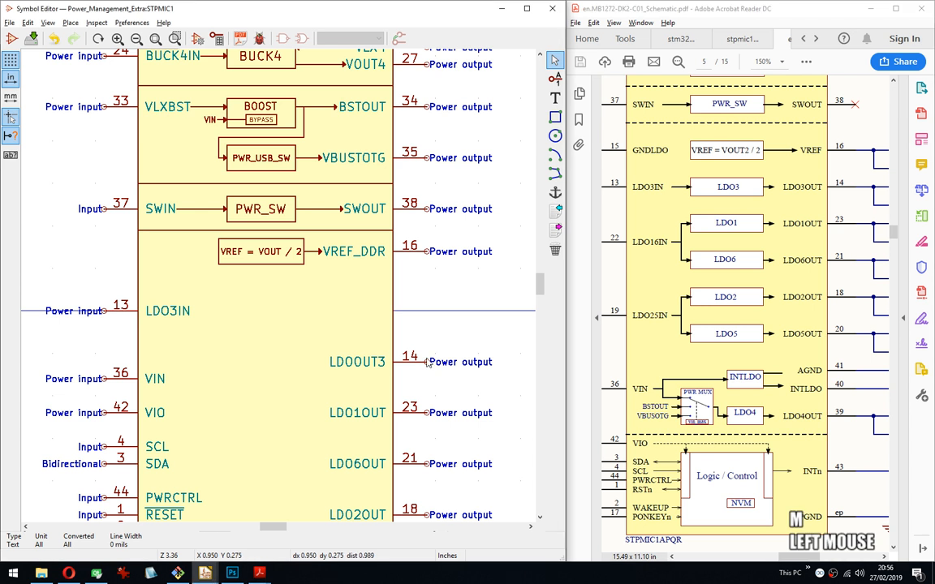
left_click_drag(454, 378, 409, 345)
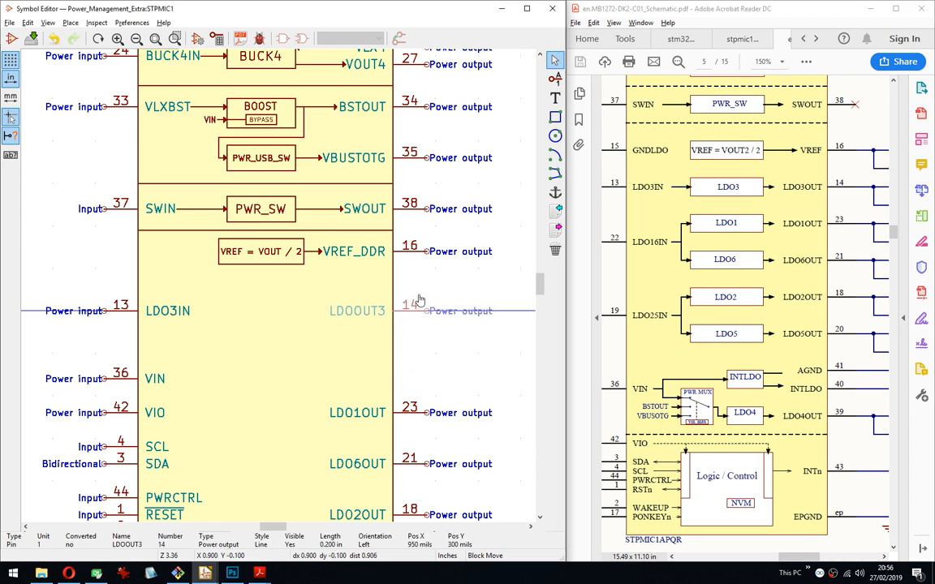
left_click(417, 303)
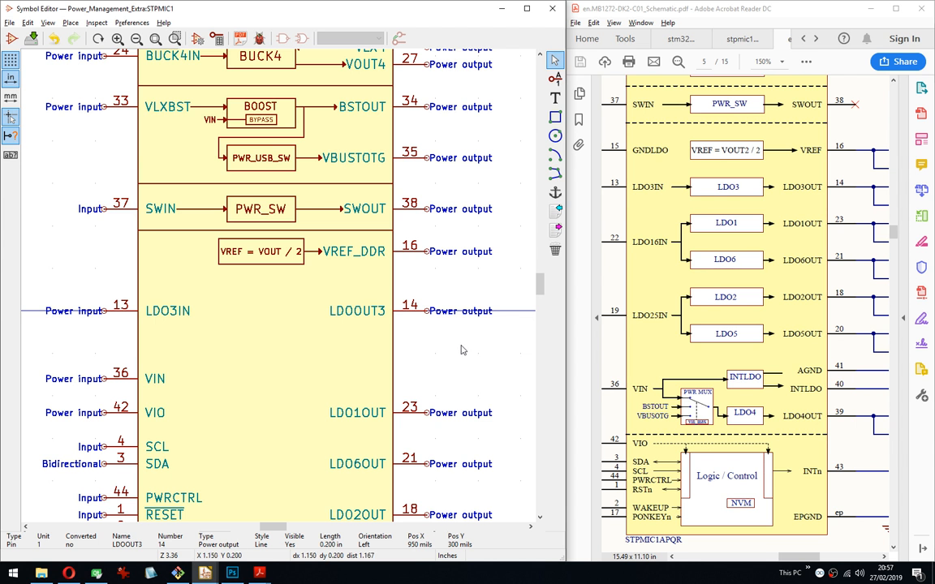
Move the pin group from VIN (36) down to PONKEY (17) outside the body, clear of its input side.
middle_click_drag(461, 350, 460, 338)
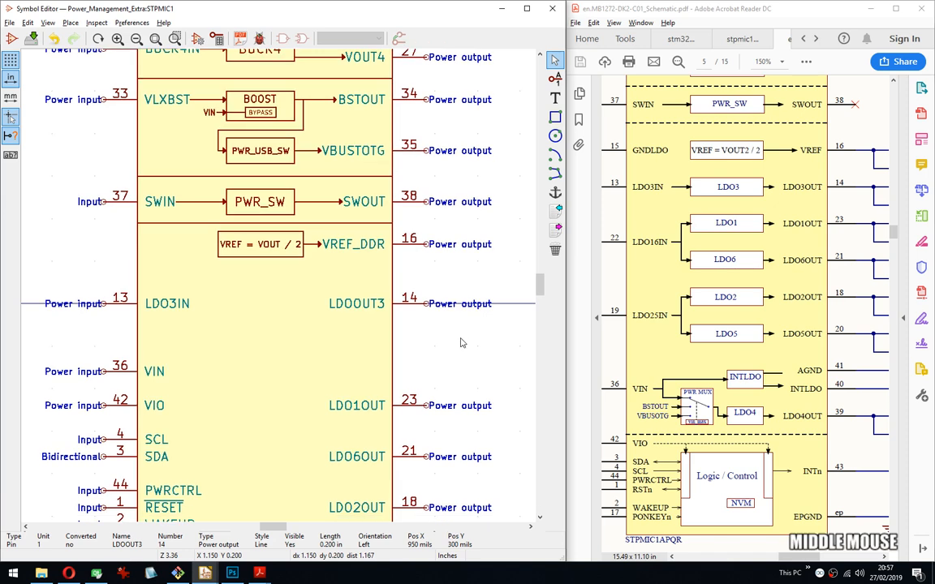
middle_click_drag(465, 380, 474, 321)
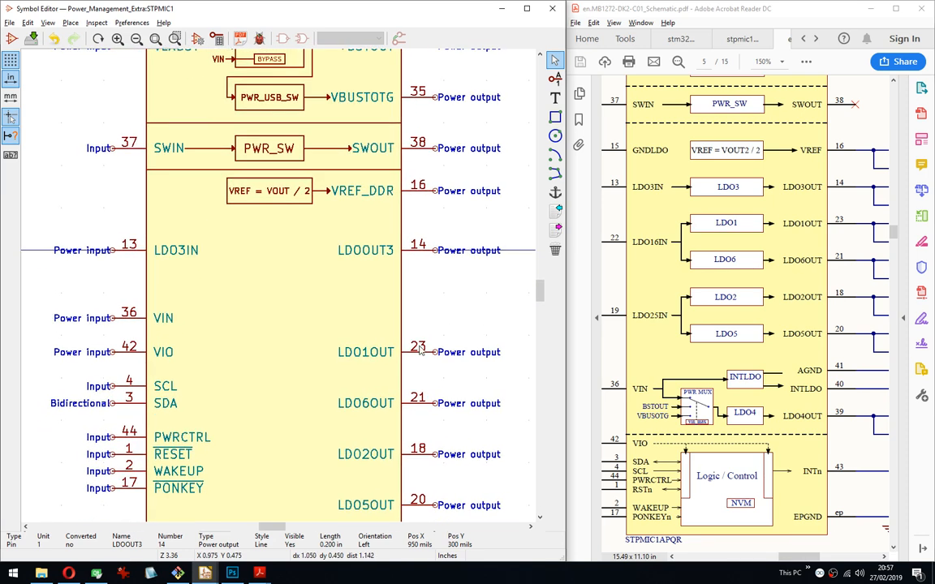
scroll(419, 349, "down", 3)
scroll(247, 268, "up", 3)
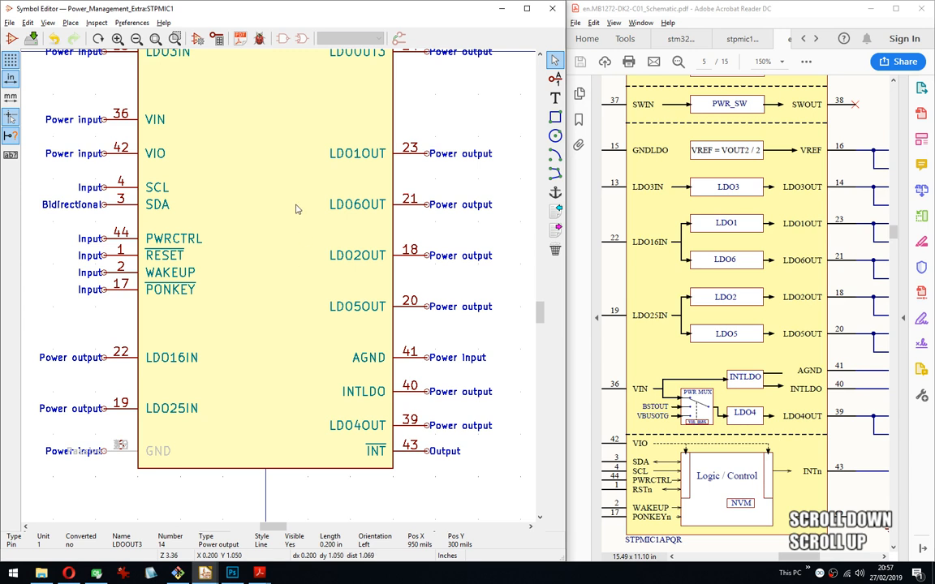
middle_click_drag(304, 197, 418, 230)
left_click_drag(188, 134, 225, 344)
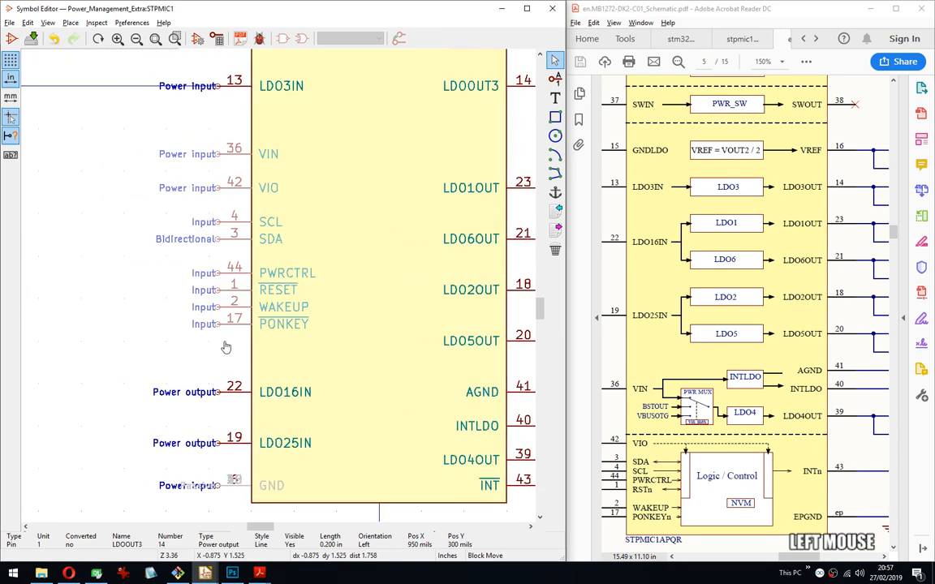
middle_click_drag(226, 347, 340, 295)
left_click(136, 357)
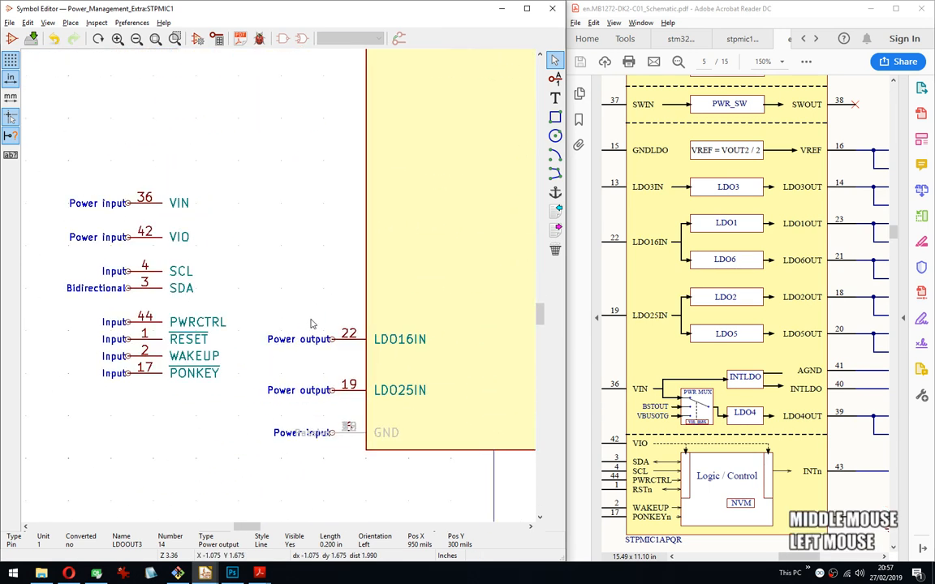
Move pin 22 (LDO16IN) up along the body's edge, leaving a gap below pin 13 (LDO3IN).
left_click_drag(313, 322, 336, 355)
middle_click_drag(330, 199, 279, 349)
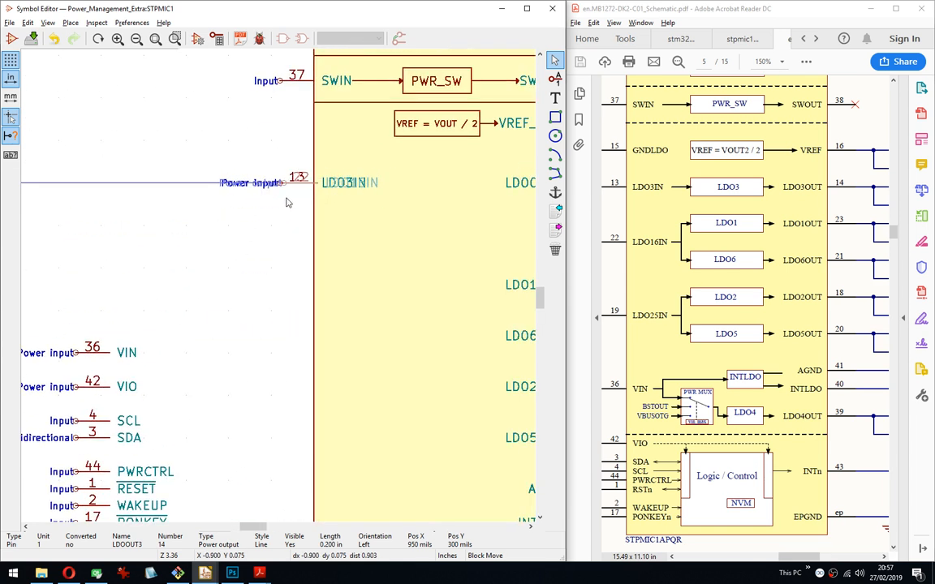
key("Down")
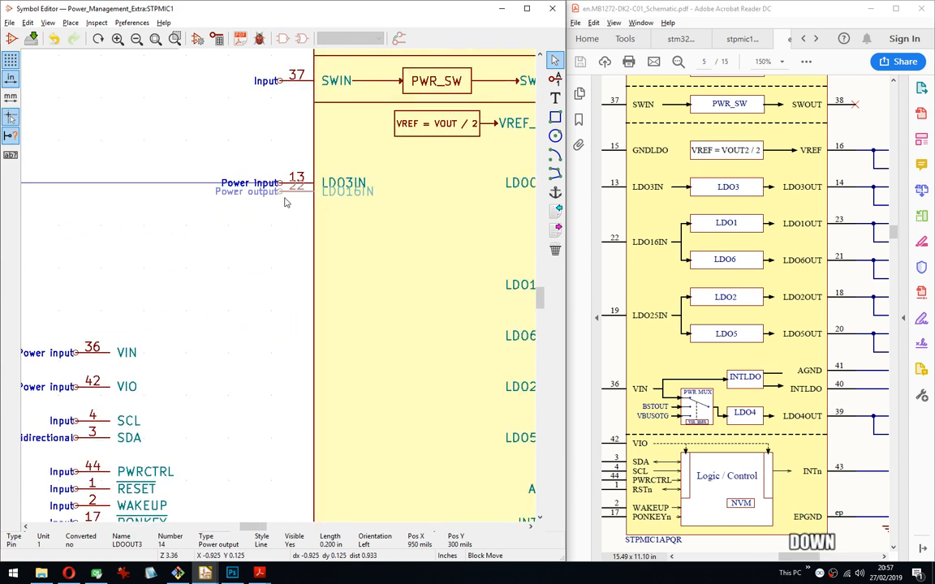
key("Up")
key("ctrl+Down")
key("ctrl+Up")
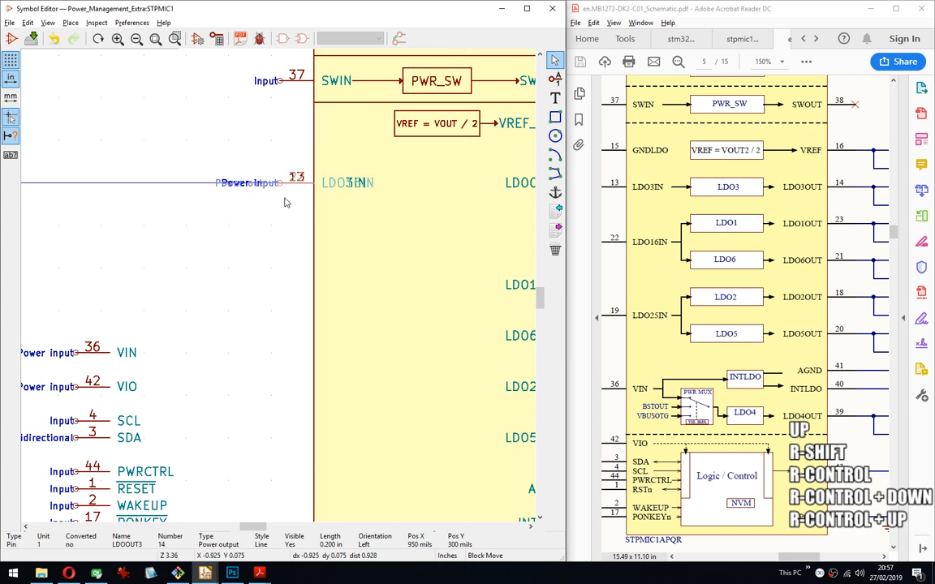
key("shift+Up")
key("shift+Down")
key("shift+Up")
key("Down")
key("Down")
key("Up")
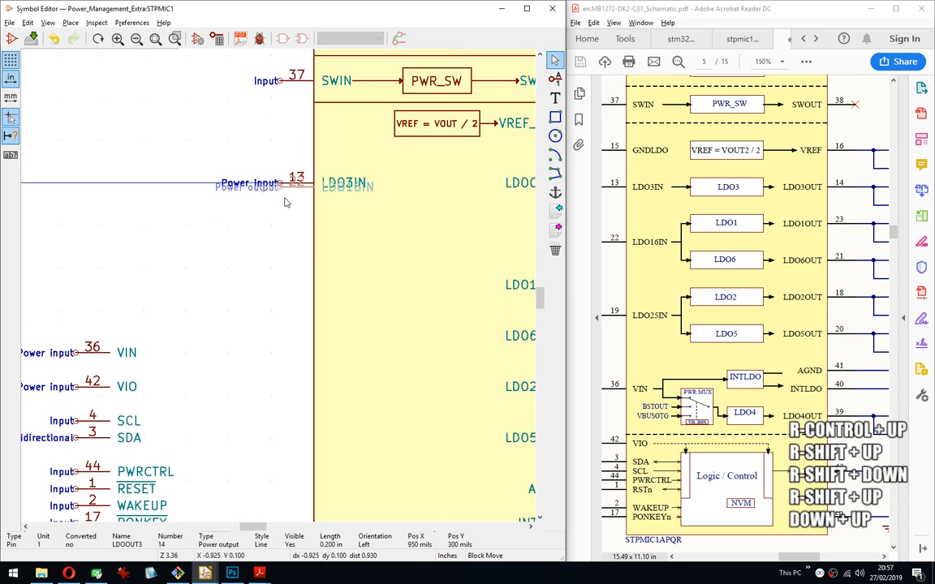
key("Down")
key("Down")
key("Down")
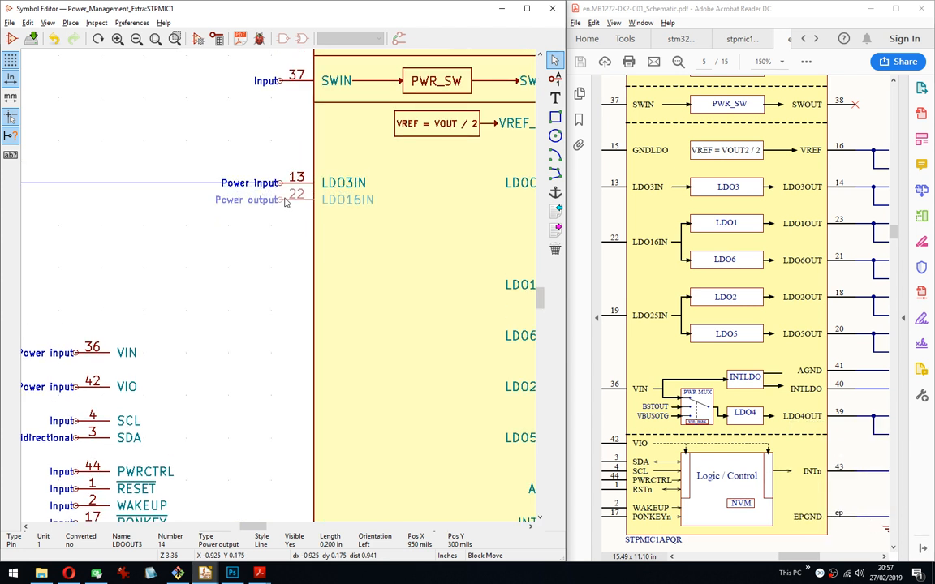
key("ctrl+Down")
key("ctrl+Up")
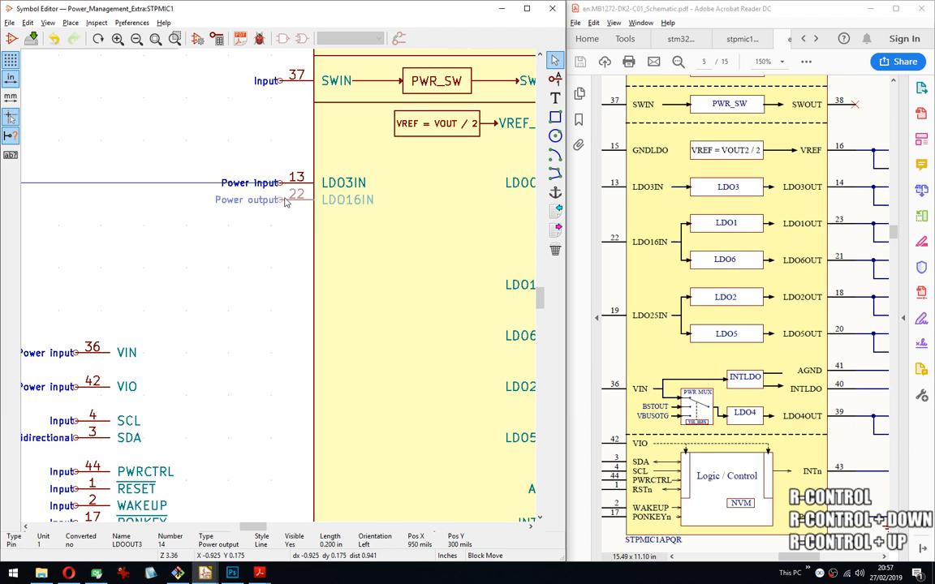
key("Down")
key("Down")
key("Down")
key("Down")
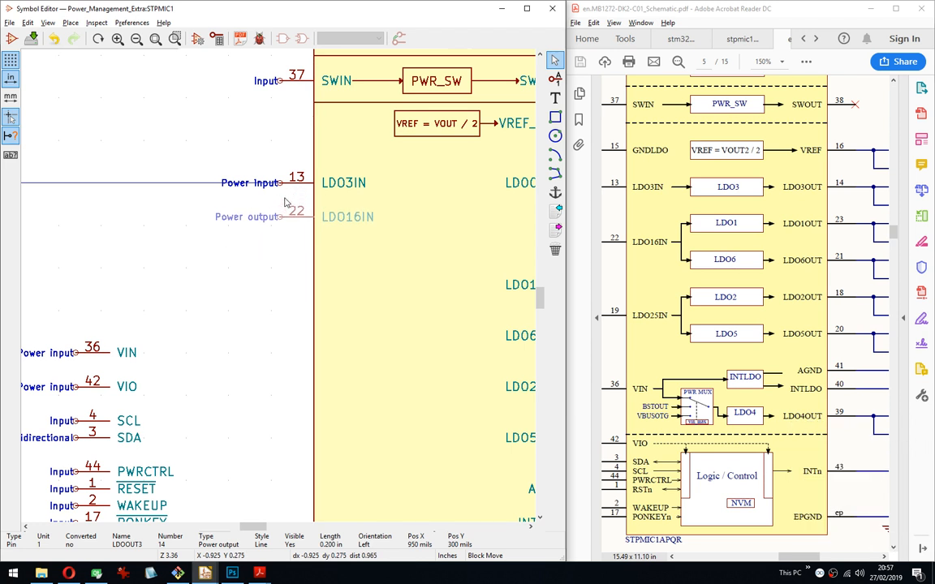
left_click(285, 274)
Move pin 19 (LDO25IN) up to sit directly beneath pin 22 (LDO16IN).
middle_click_drag(249, 377, 249, 244)
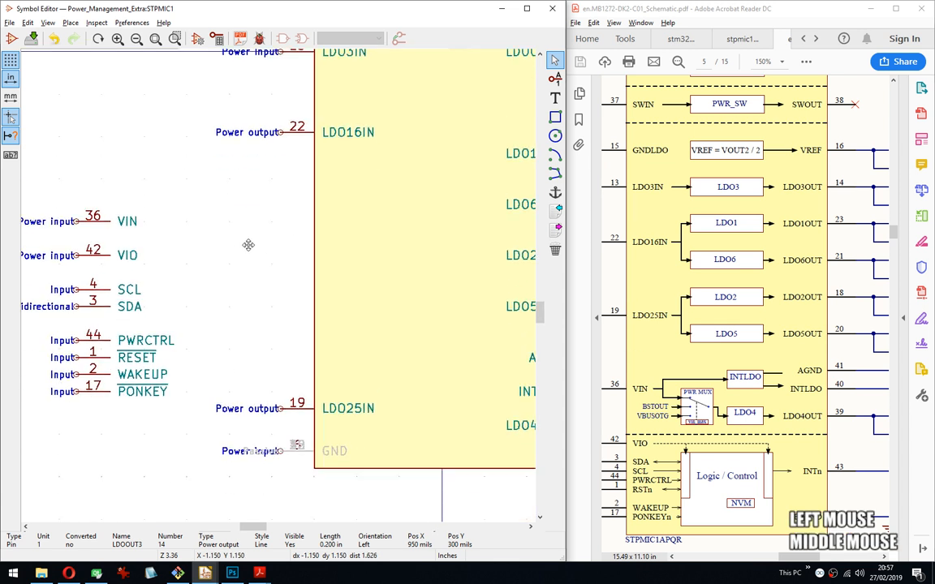
left_click_drag(260, 375, 307, 412)
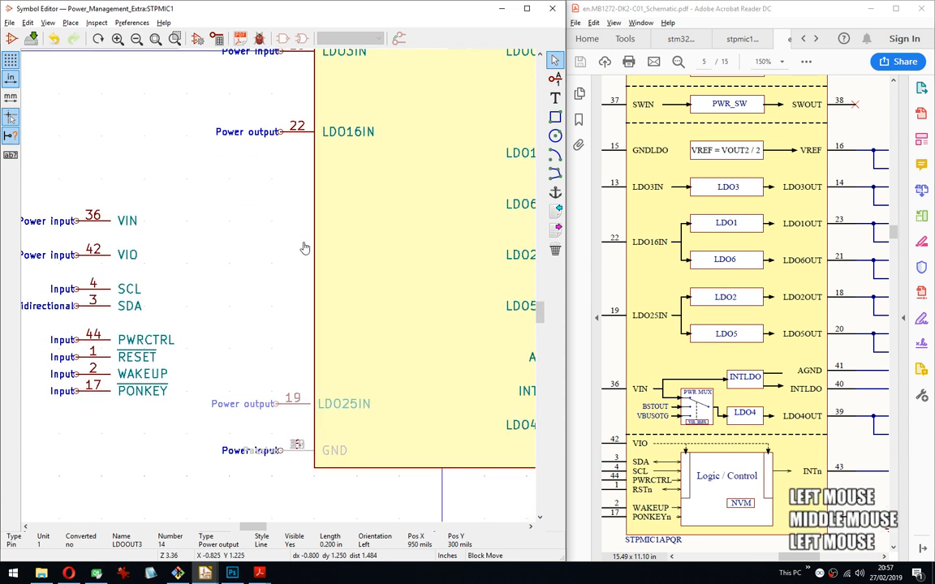
left_click(306, 157)
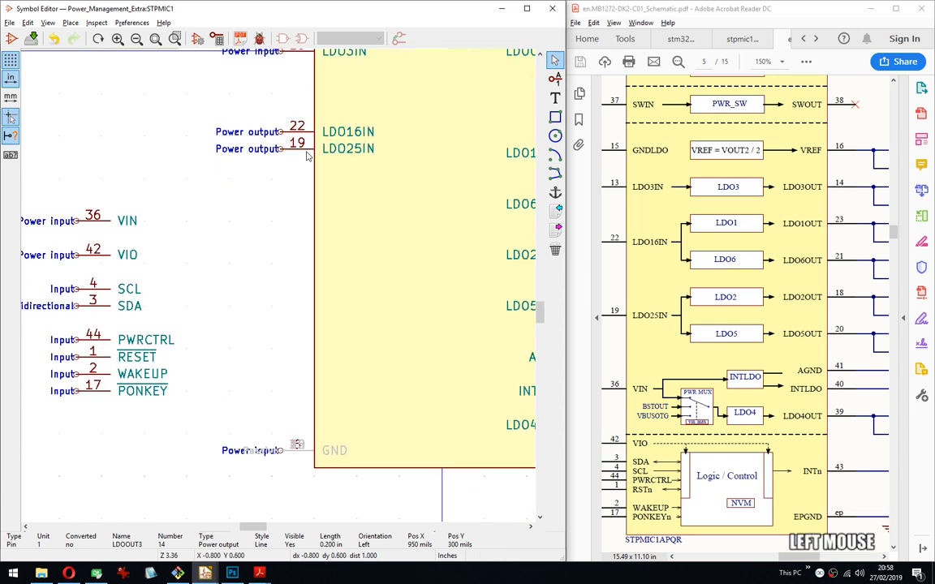
middle_click_drag(378, 135, 277, 286)
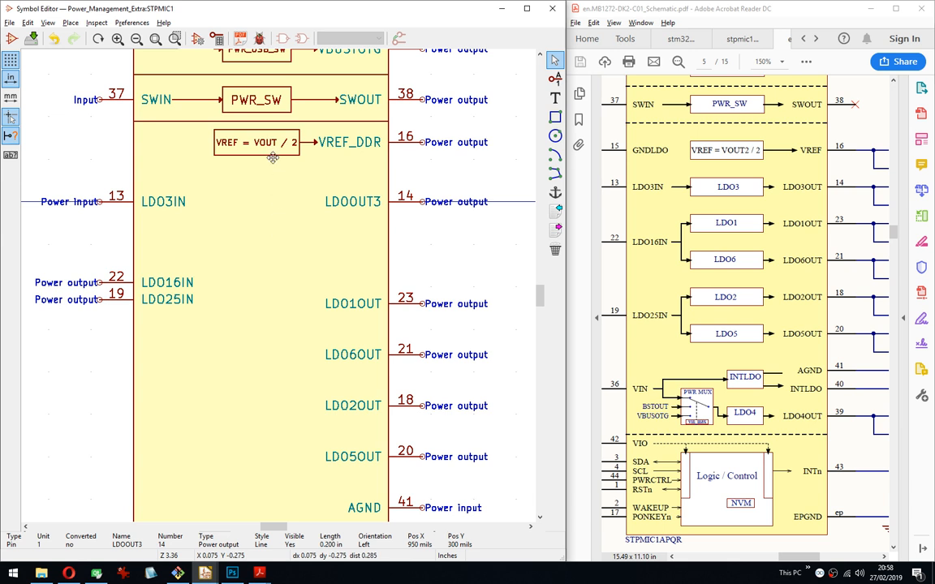
middle_click_drag(271, 215, 287, 254)
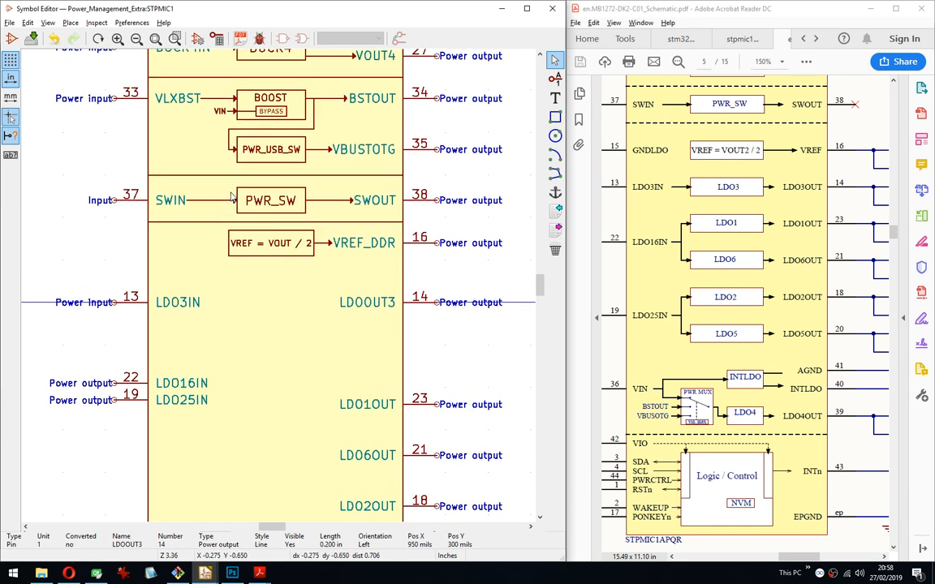
left_click_drag(193, 164, 301, 208)
right_click(328, 221)
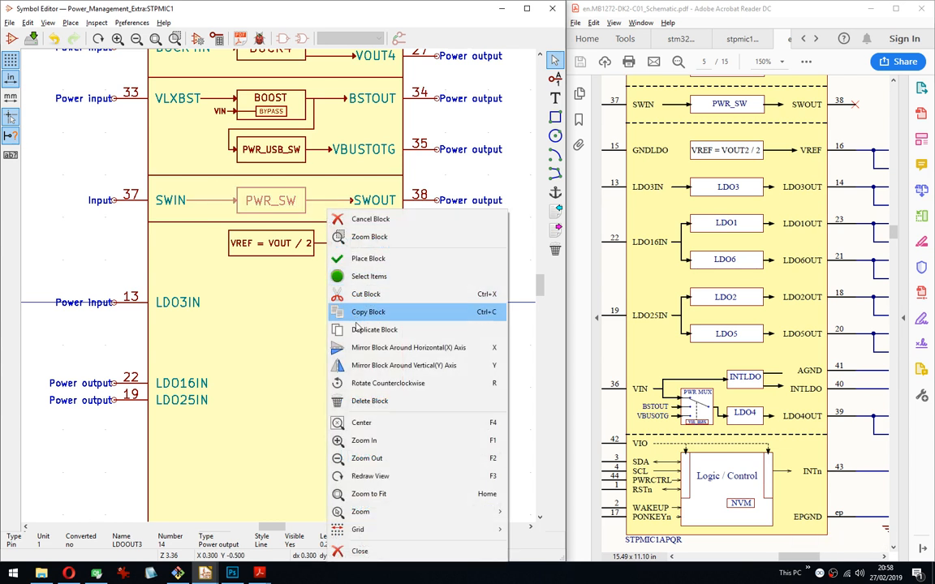
left_click(365, 307)
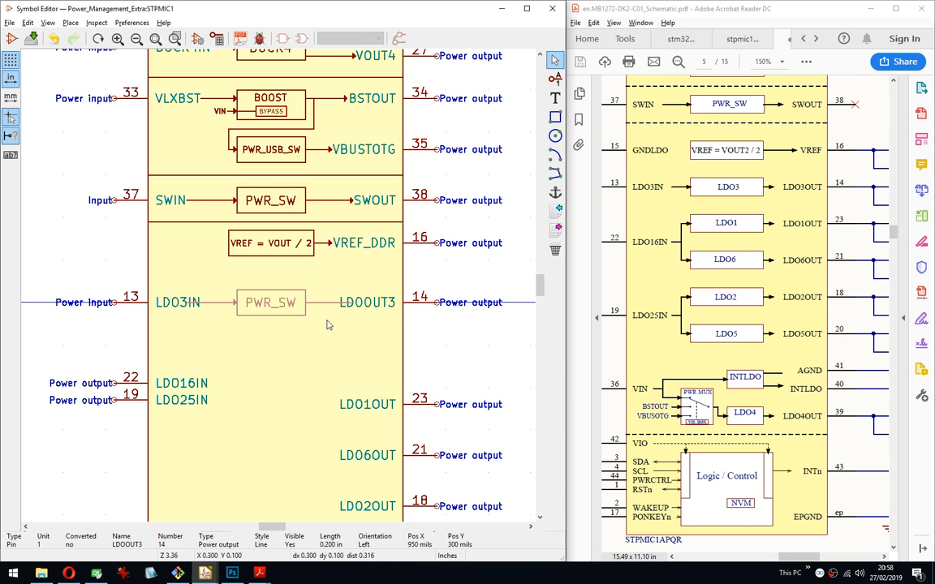
key("Escape")
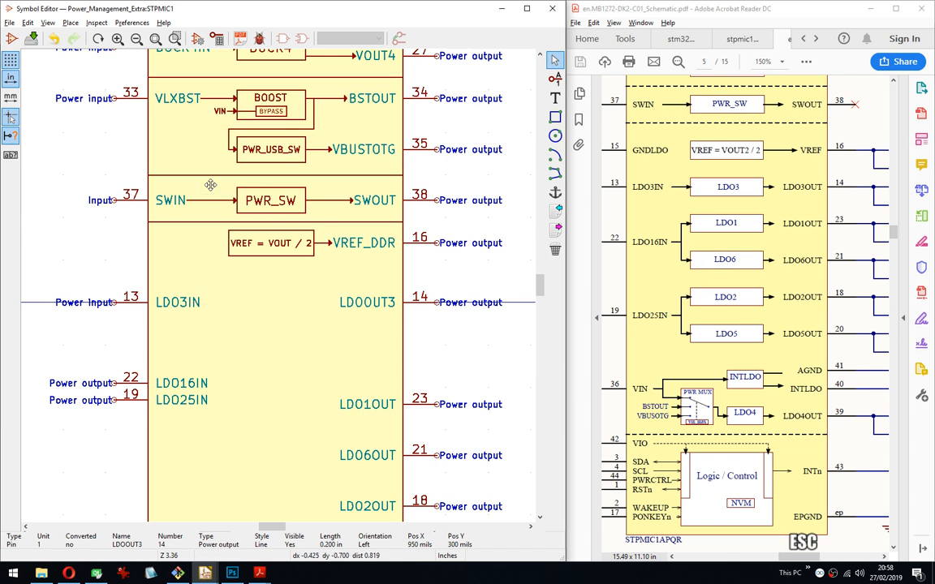
Duplicate the PWR_SW box with its text and arrows into the row between LDO3IN and LDOOUT3.
left_click_drag(203, 184, 366, 218)
right_click(366, 213)
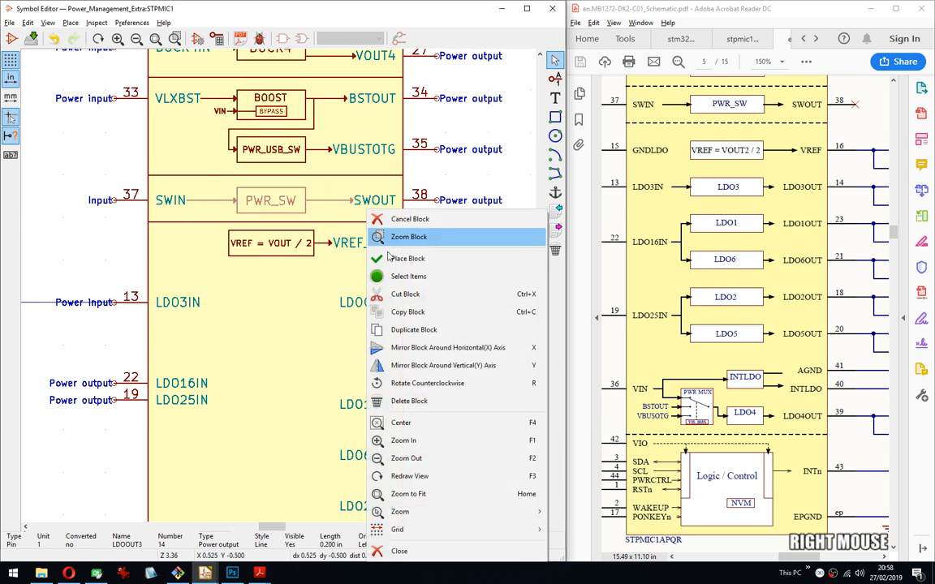
left_click(410, 329)
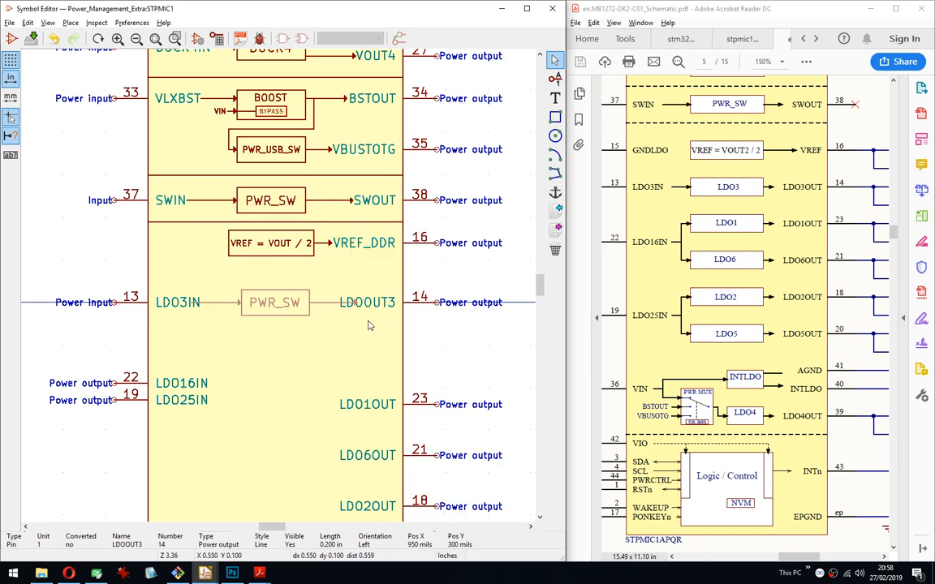
left_click(367, 325)
Shorten the input line of the copied PWR_SW box so it starts at the end of the LDO3IN label.
middle_click_drag(327, 355, 374, 321)
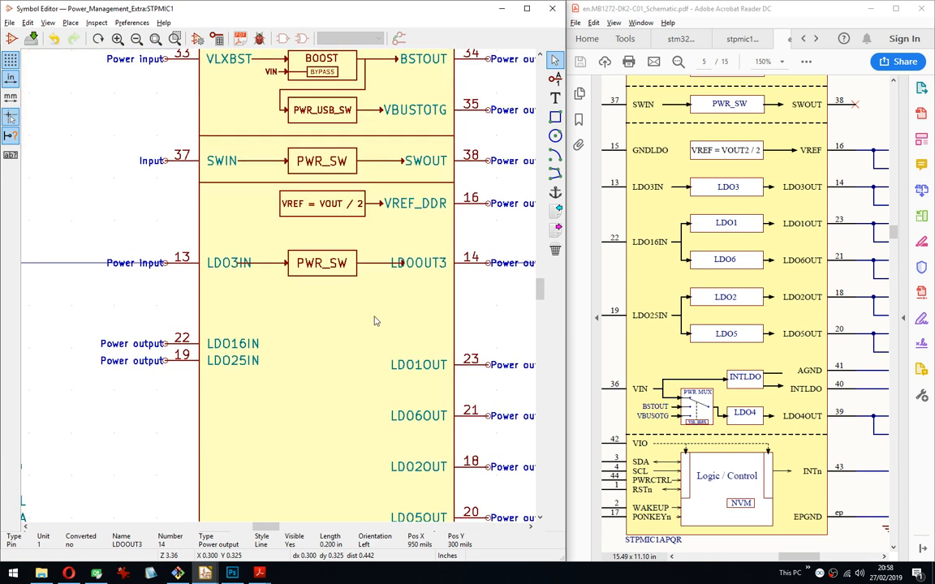
scroll(374, 320, "up", 4)
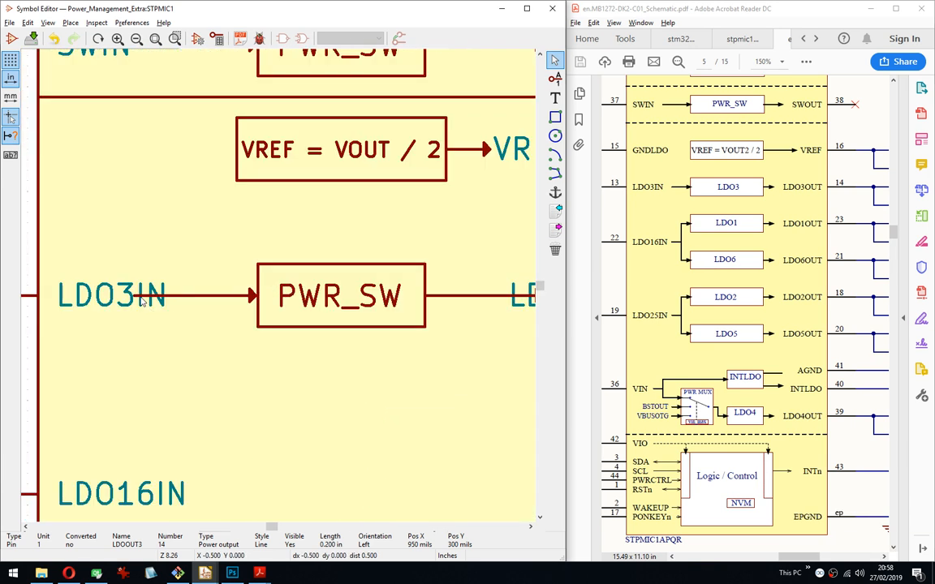
left_click(135, 298)
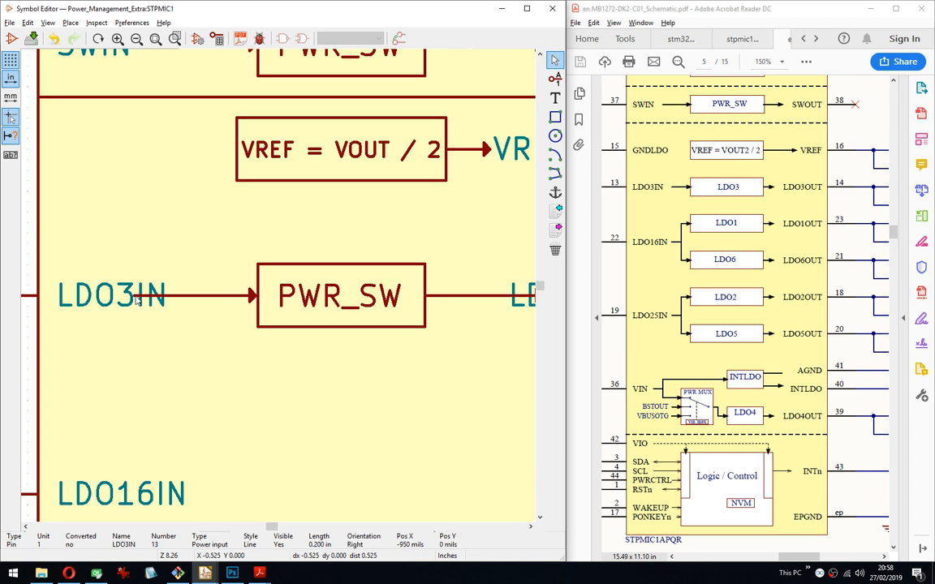
left_click(136, 301)
left_click(187, 325)
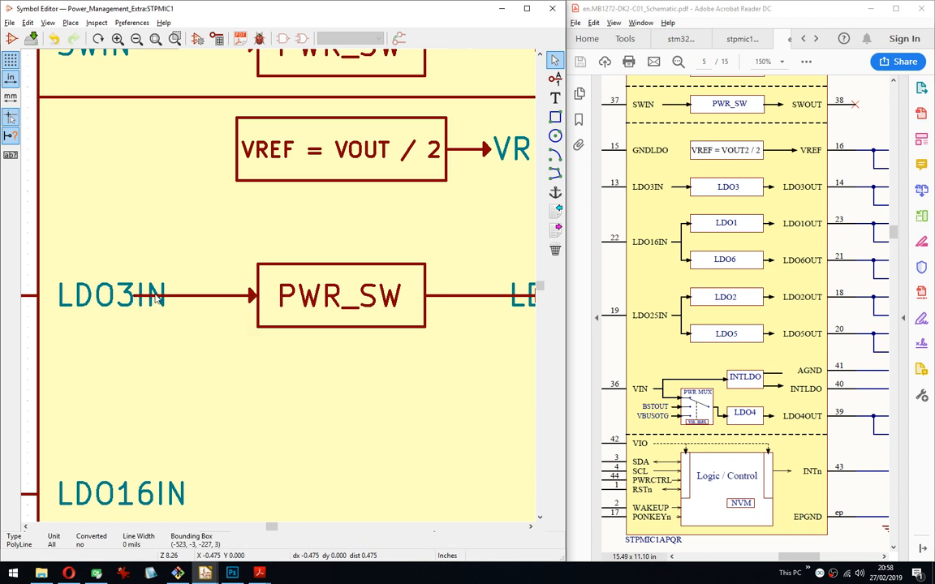
key("Delete")
left_click(185, 325)
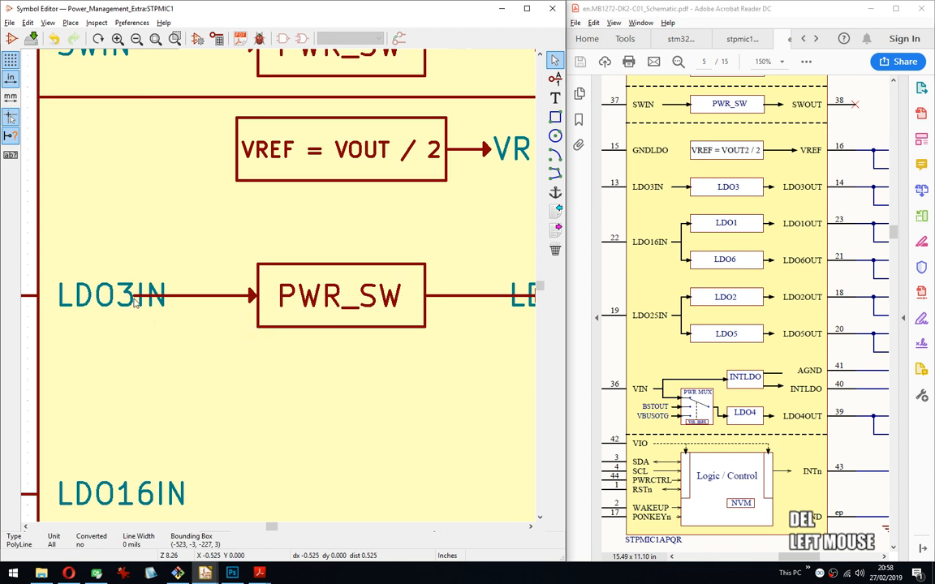
left_click(162, 302)
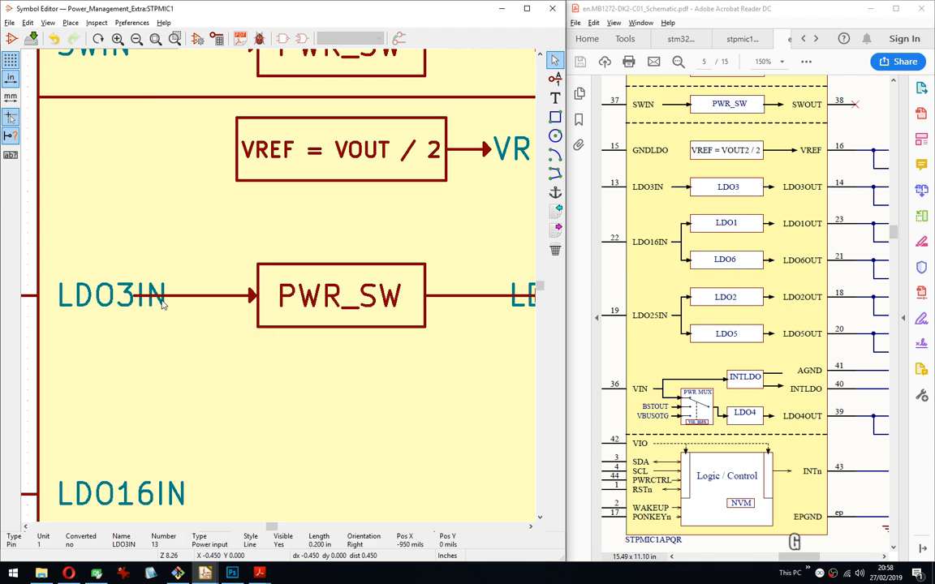
left_click(136, 300)
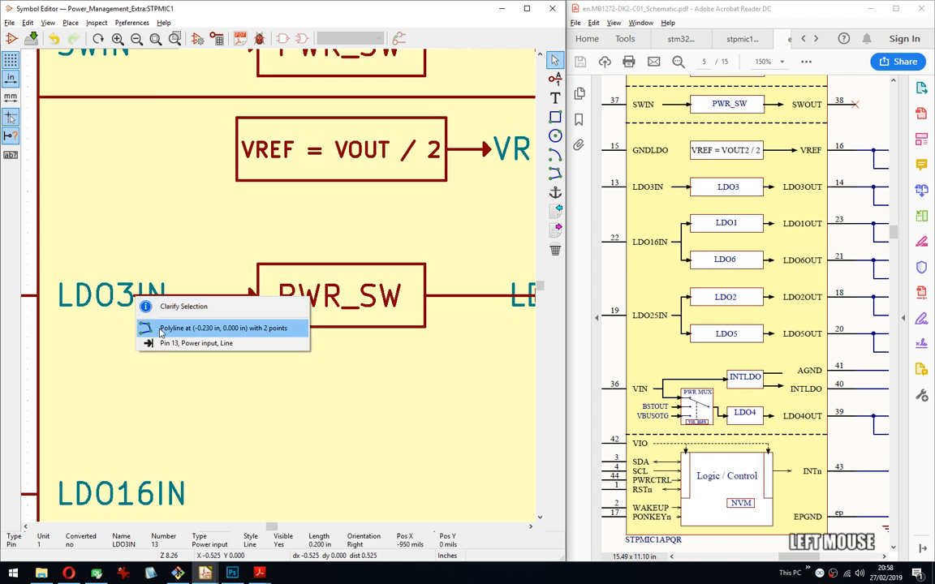
left_click(187, 326)
key("g")
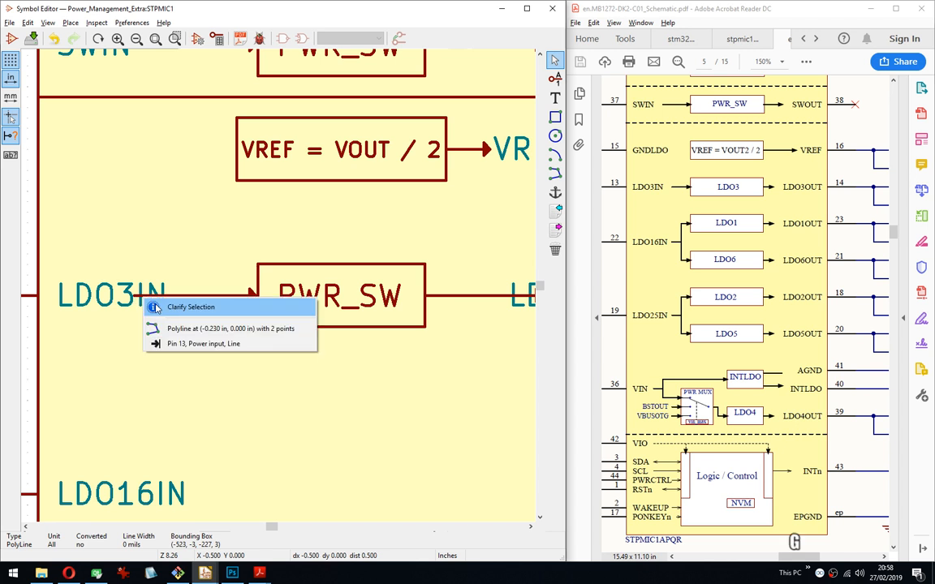
left_click(187, 325)
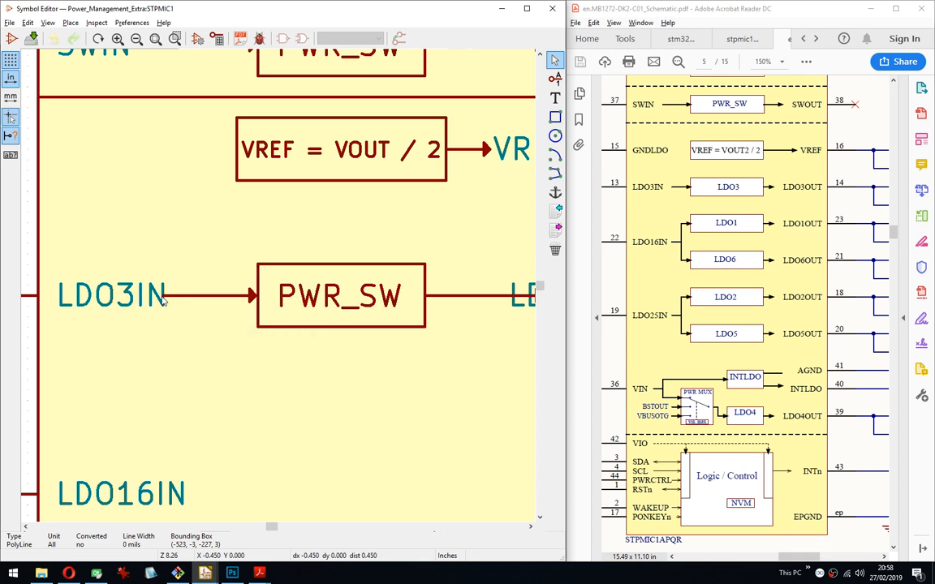
left_click(171, 299)
middle_click_drag(307, 335, 333, 333)
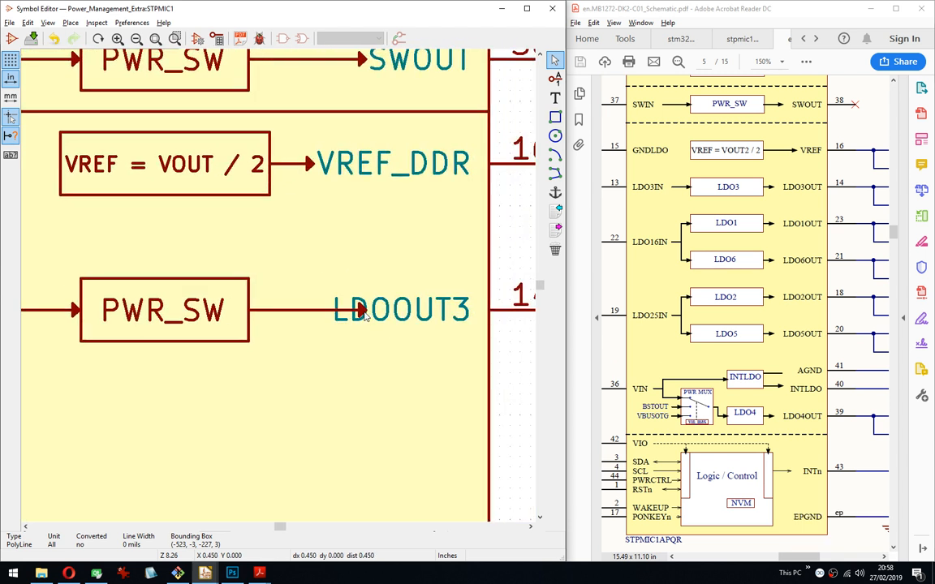
left_click(367, 316)
left_click(382, 342)
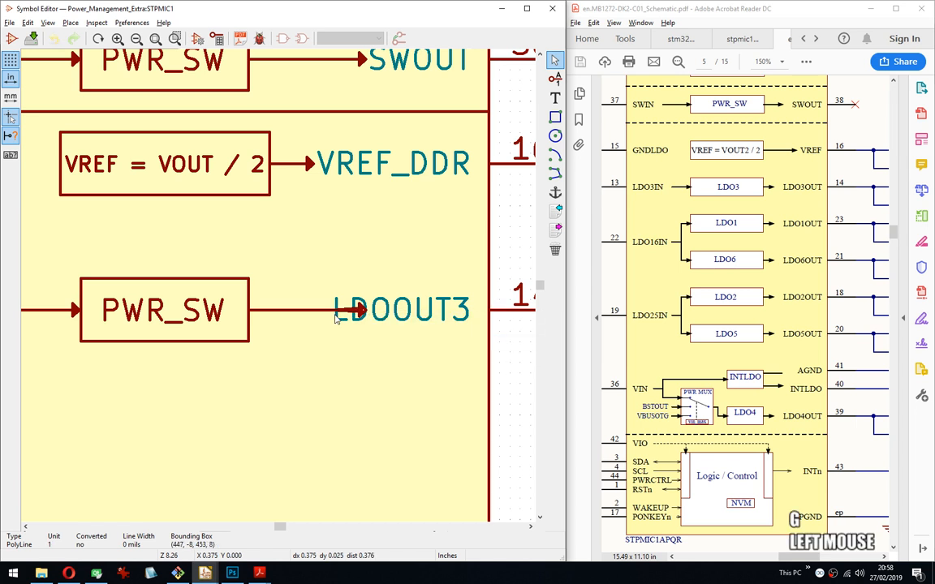
key("Escape")
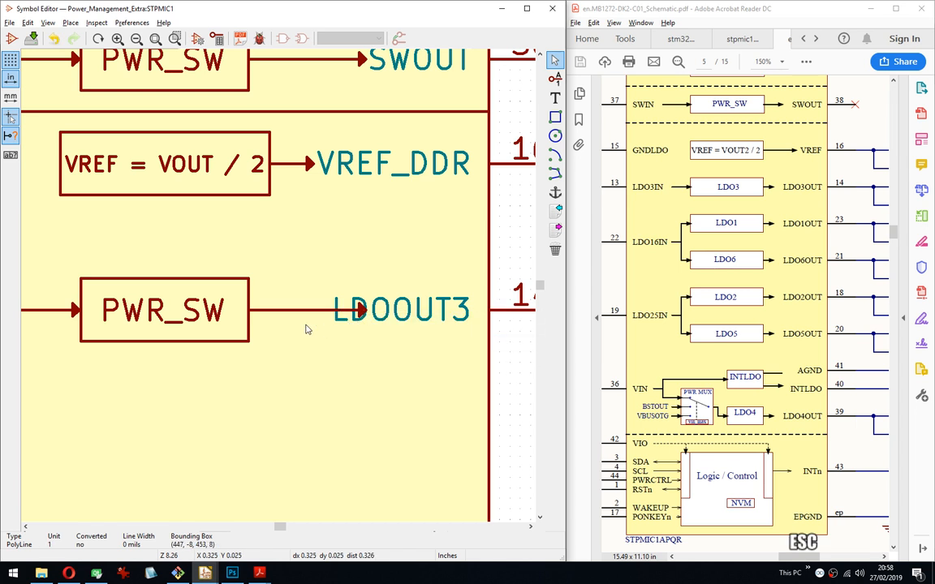
Move the copied box's output line and arrowhead clear of the LDOOUT3 label, then switch to a finer grid to nudge the tip close to it.
left_click_drag(322, 331, 377, 324)
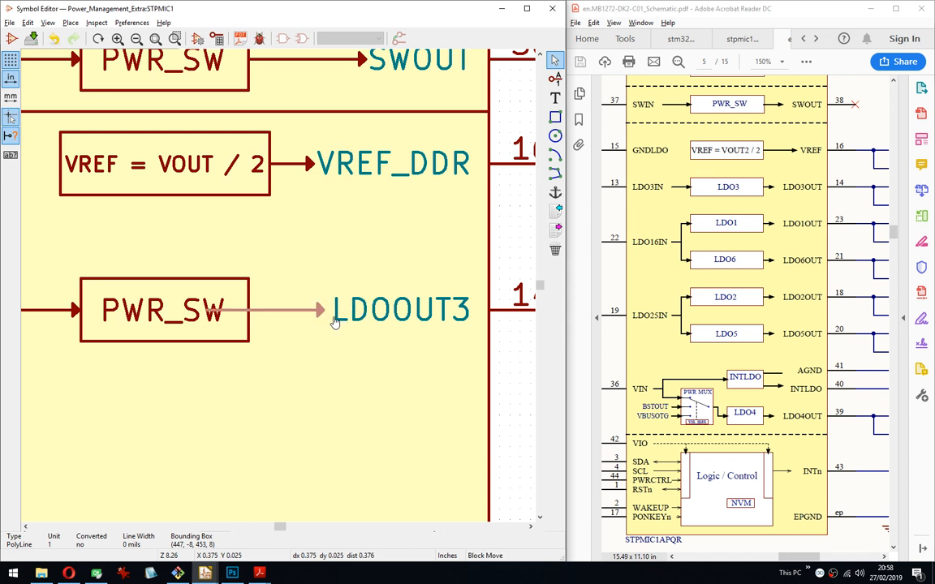
left_click(337, 323)
right_click(341, 322)
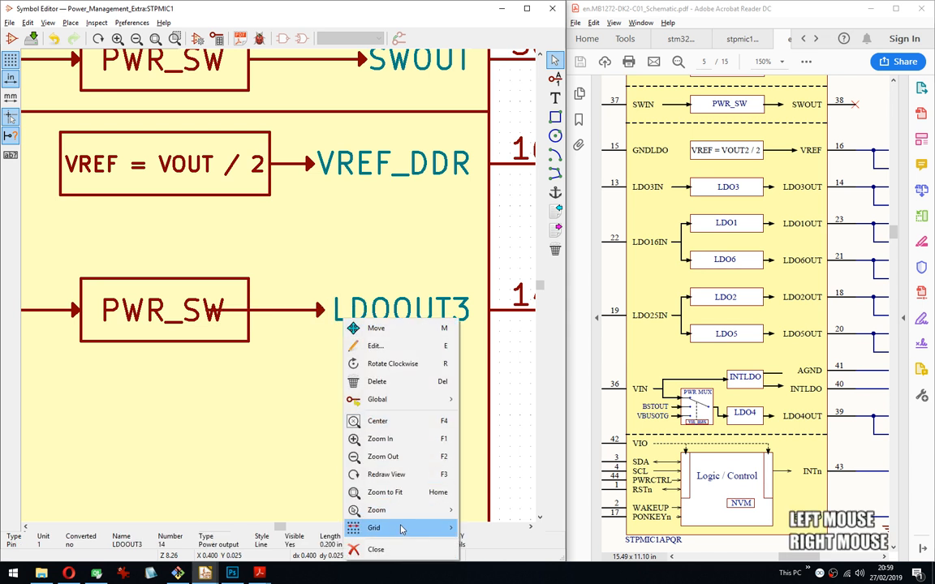
mouse_move(401, 529)
left_click(507, 493)
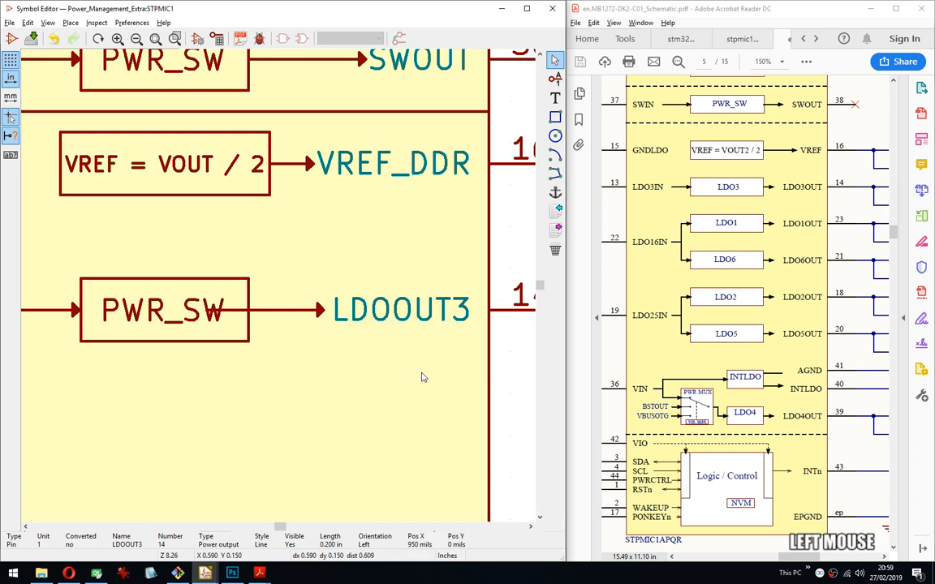
left_click_drag(344, 336, 293, 291)
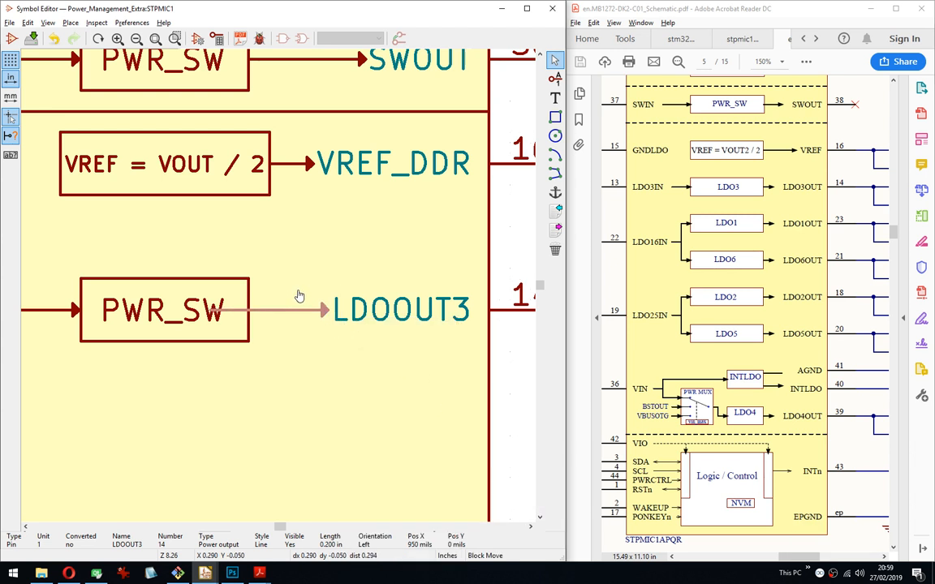
left_click(299, 295)
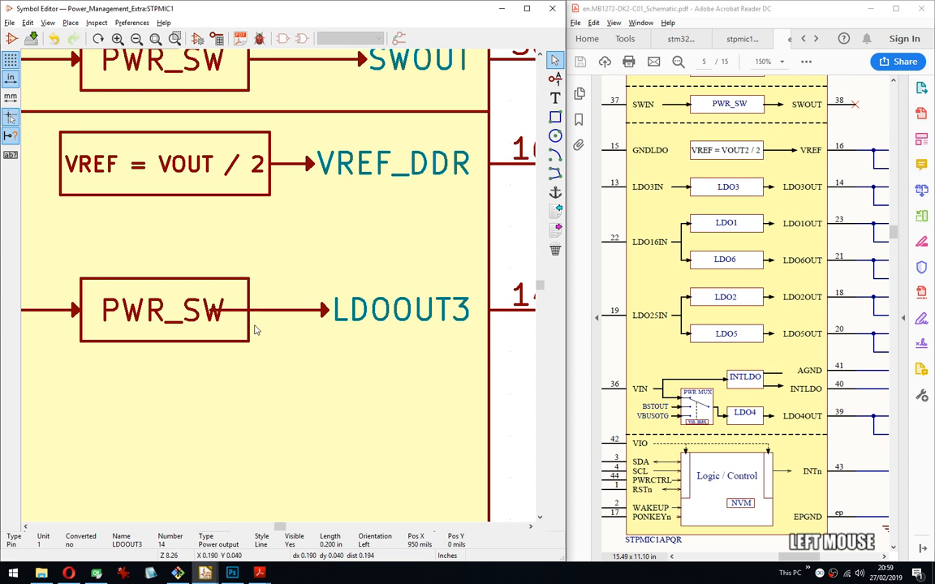
scroll(215, 307, "up", 3)
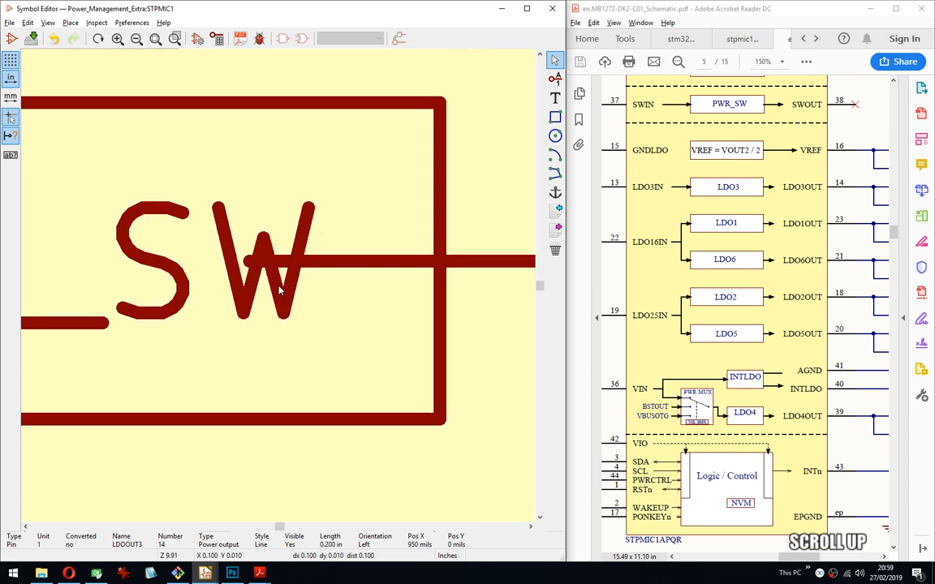
left_click(251, 268)
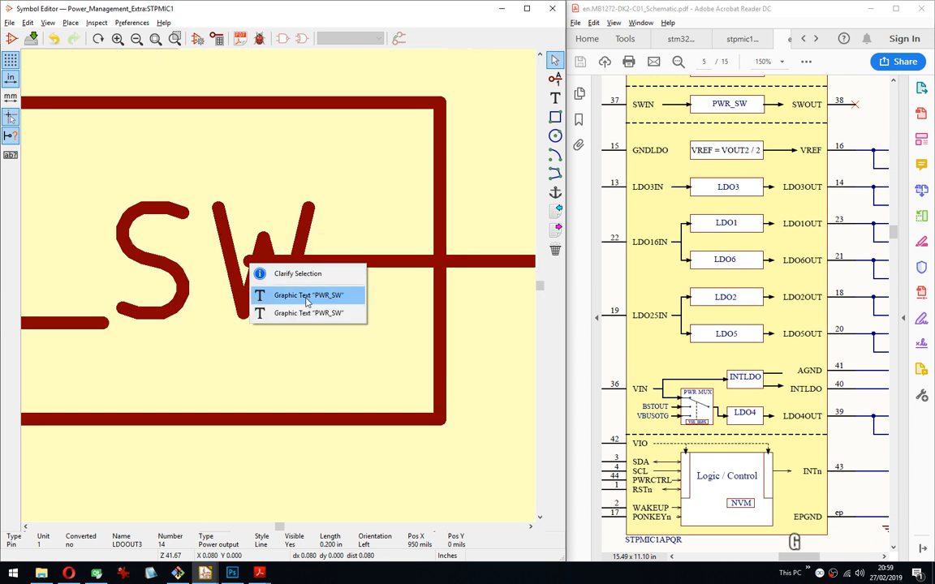
key("Escape")
left_click(396, 273)
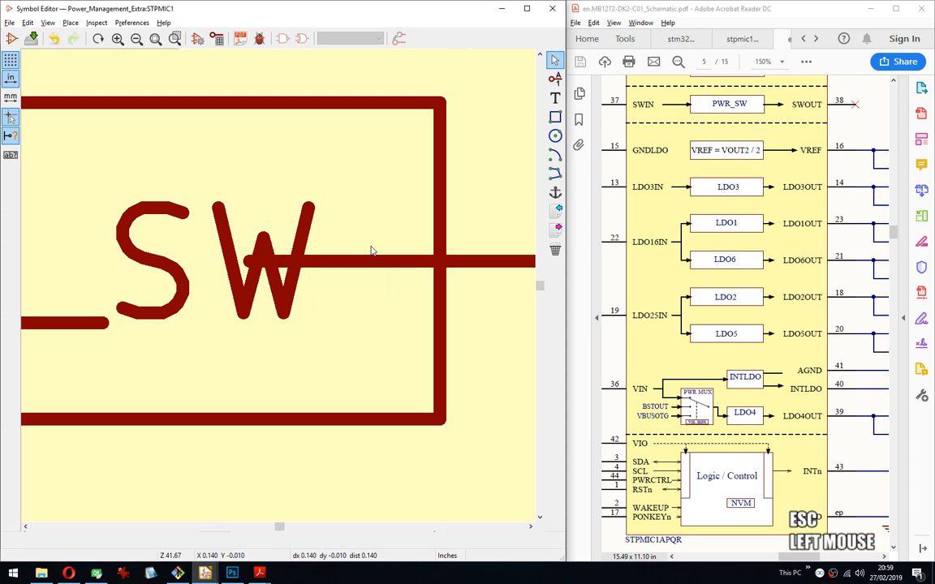
left_click(289, 293)
key("Escape")
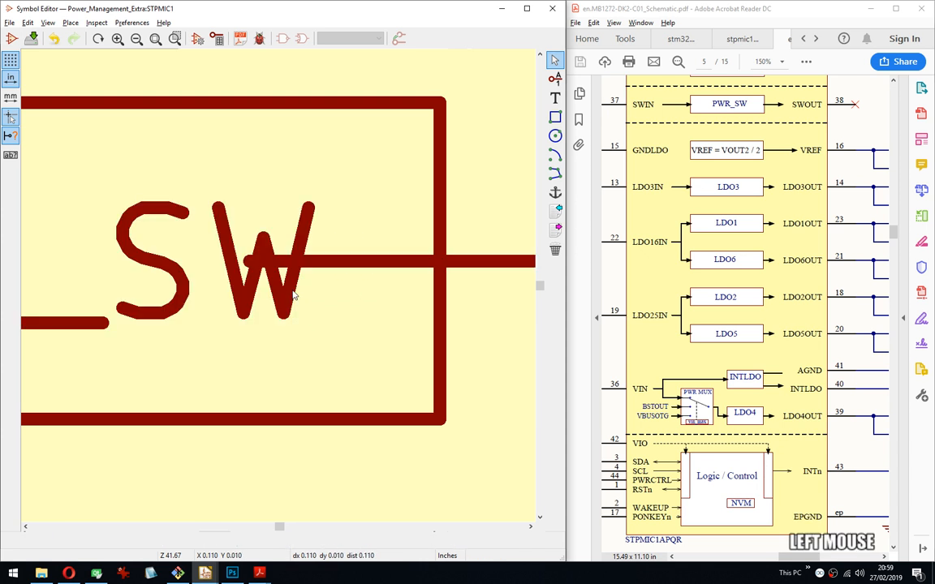
scroll(279, 291, "down", 2)
left_click_drag(418, 297, 348, 256)
middle_click_drag(413, 309, 388, 303)
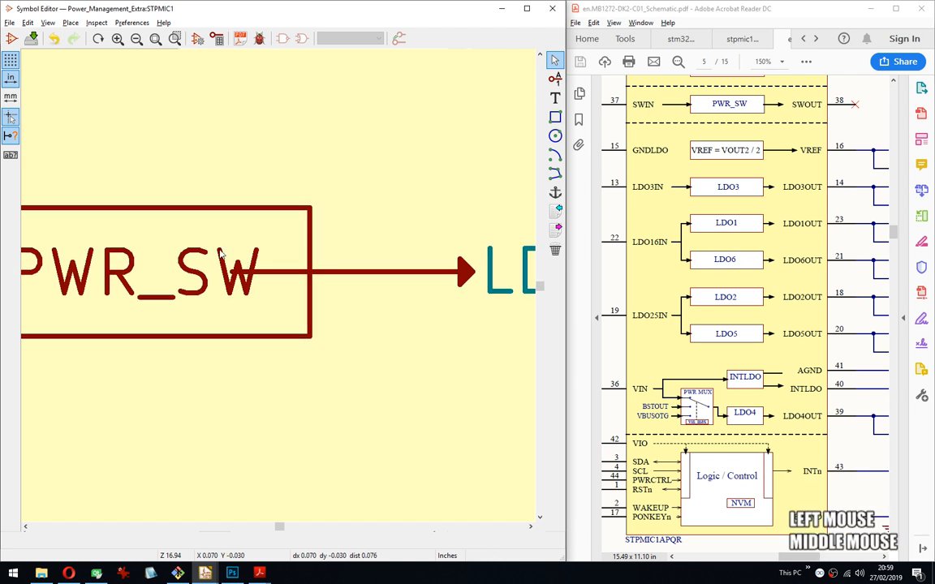
left_click_drag(220, 247, 266, 294)
key("Escape")
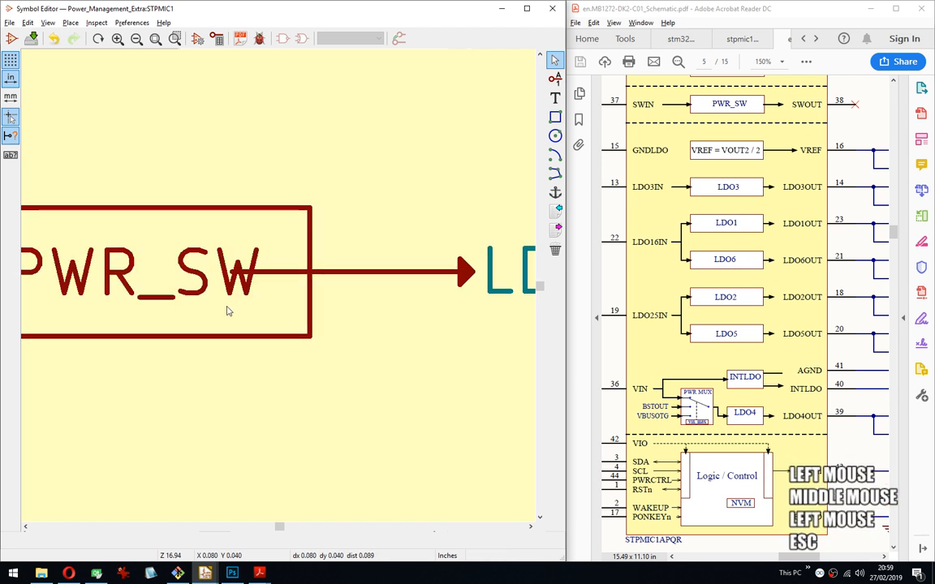
left_click_drag(202, 314, 264, 254)
key("Escape")
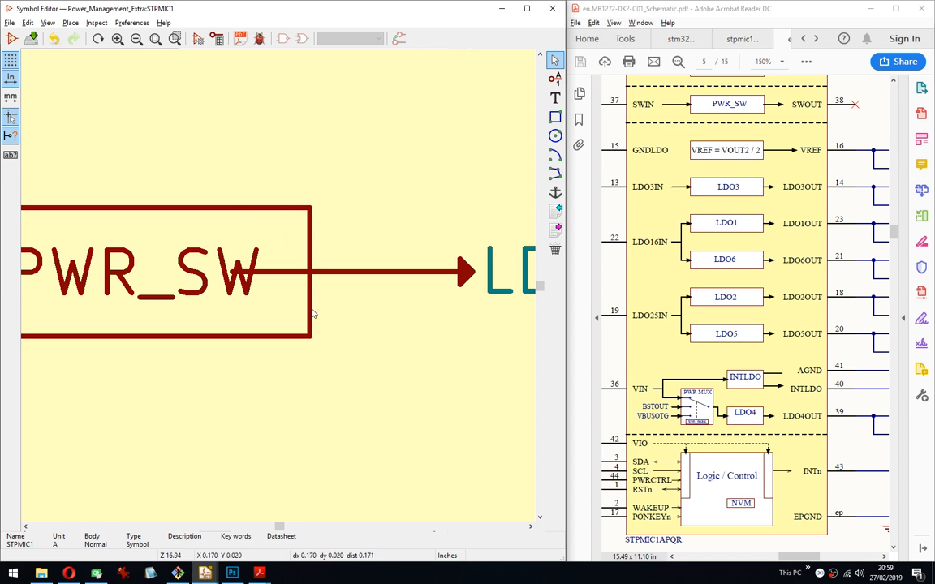
scroll(413, 315, "down", 1)
scroll(359, 317, "up", 2)
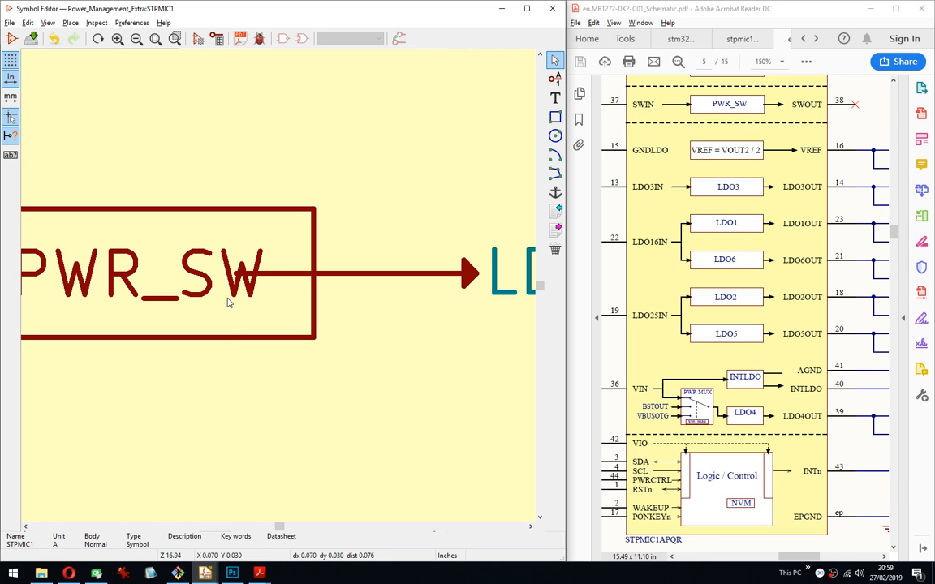
mouse_move(228, 302)
middle_mouse_down()
mouse_move(173, 300)
mouse_move(478, 301)
mouse_move(226, 307)
middle_mouse_up()
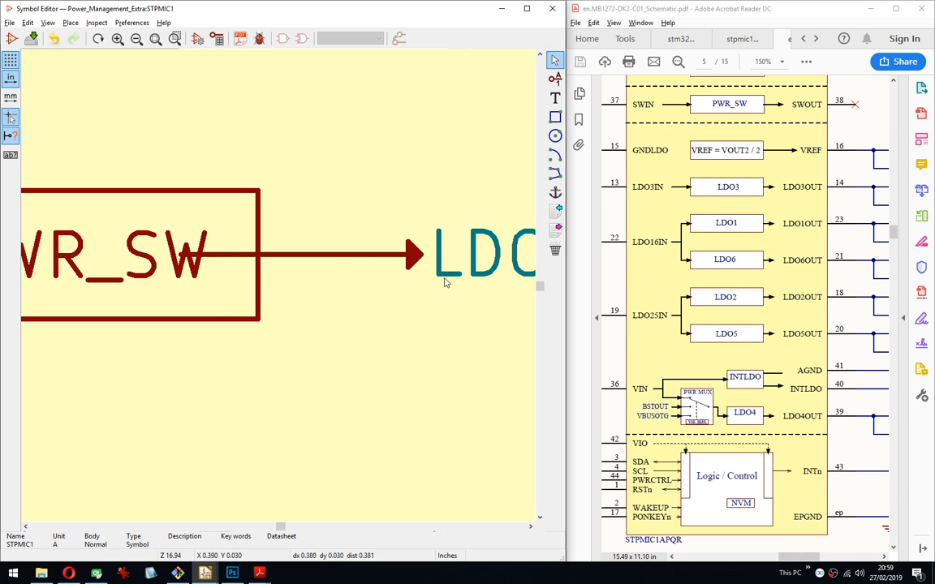
Shift the copied box's output line clear of the PWR_SW text, shorten its start, and move it back so its tip sits just before LDOOUT3.
left_click_drag(396, 246, 442, 246)
key("g")
left_click(255, 288)
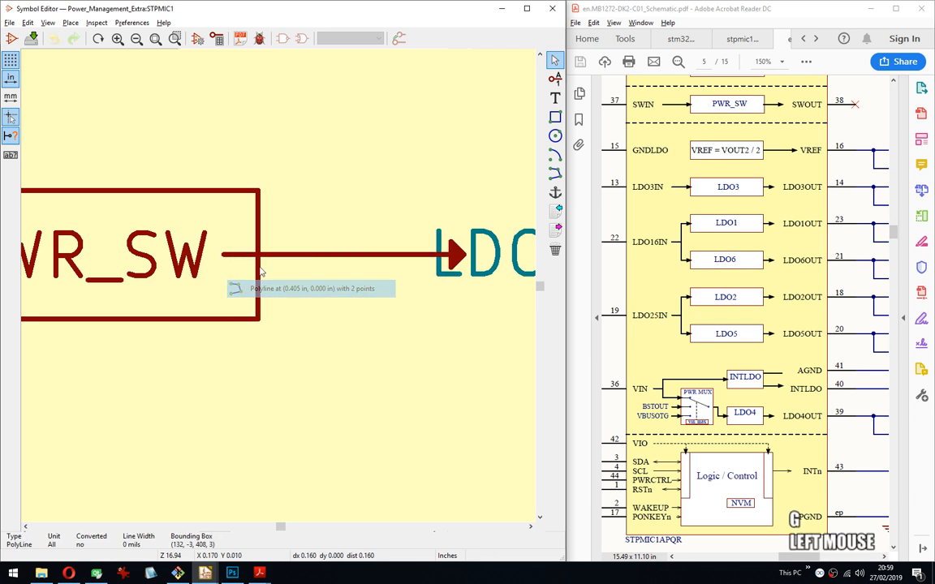
key("Delete")
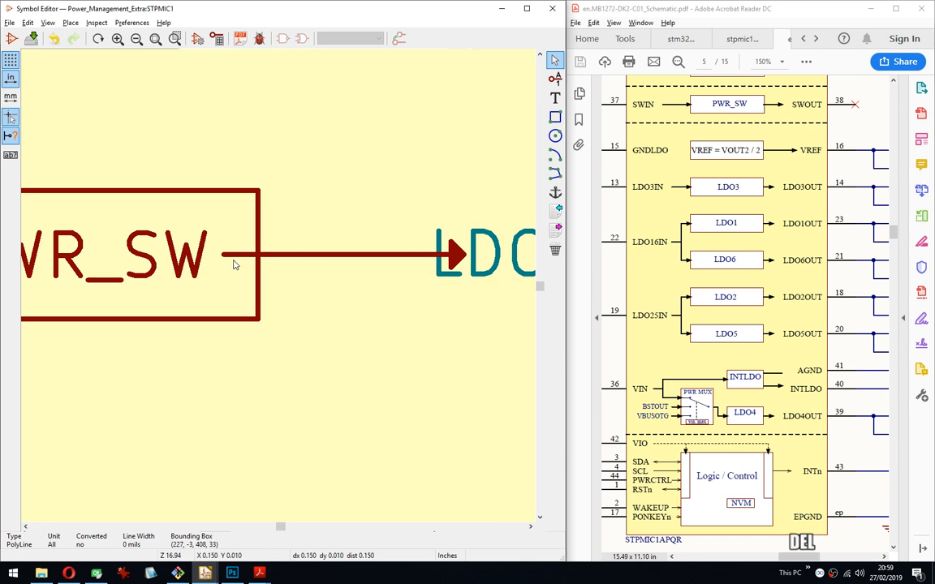
left_click(294, 256)
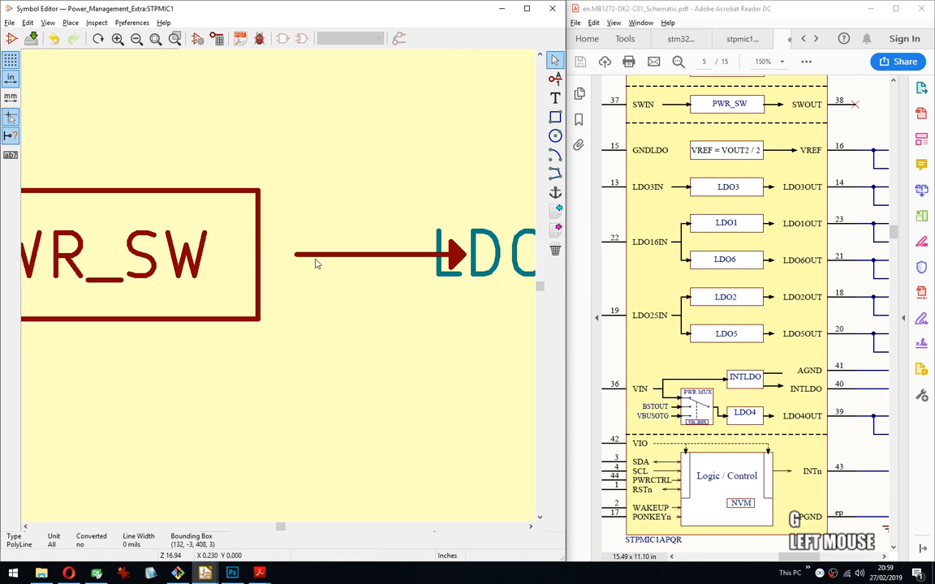
key("g")
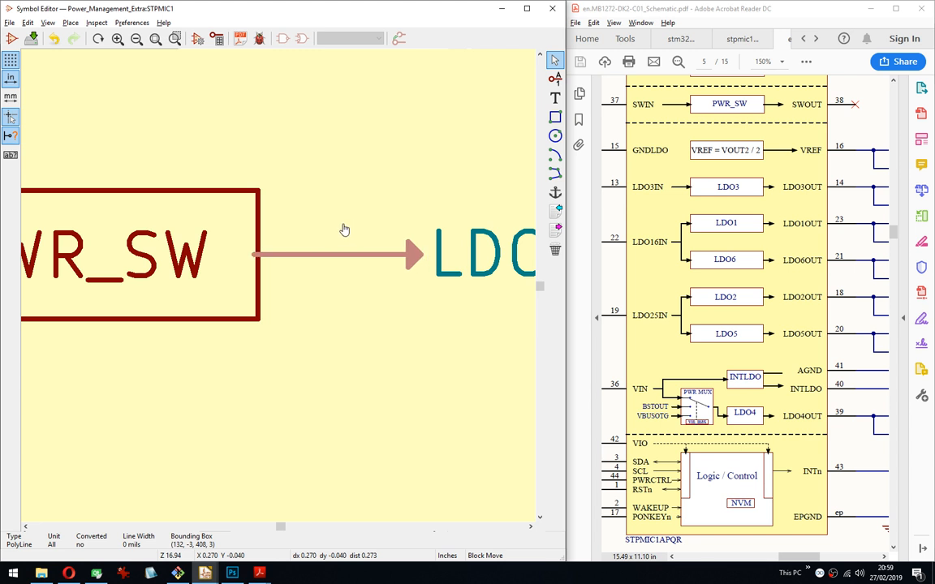
left_click(344, 231)
Trim the output line's start exactly onto the copied box's right edge, switching to the 5 mil grid for the final adjustment.
key("ctrl+z")
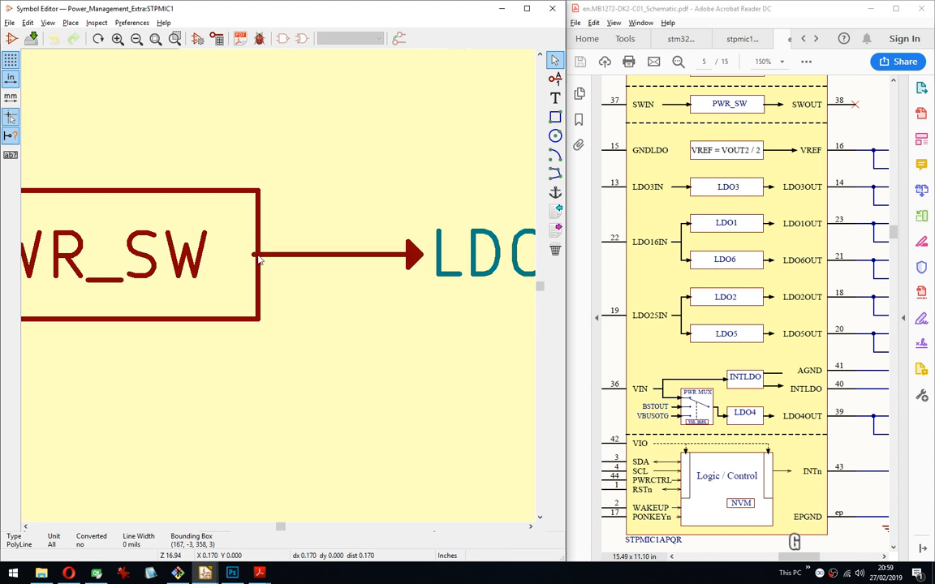
left_click(262, 257)
scroll(243, 253, "up", 3)
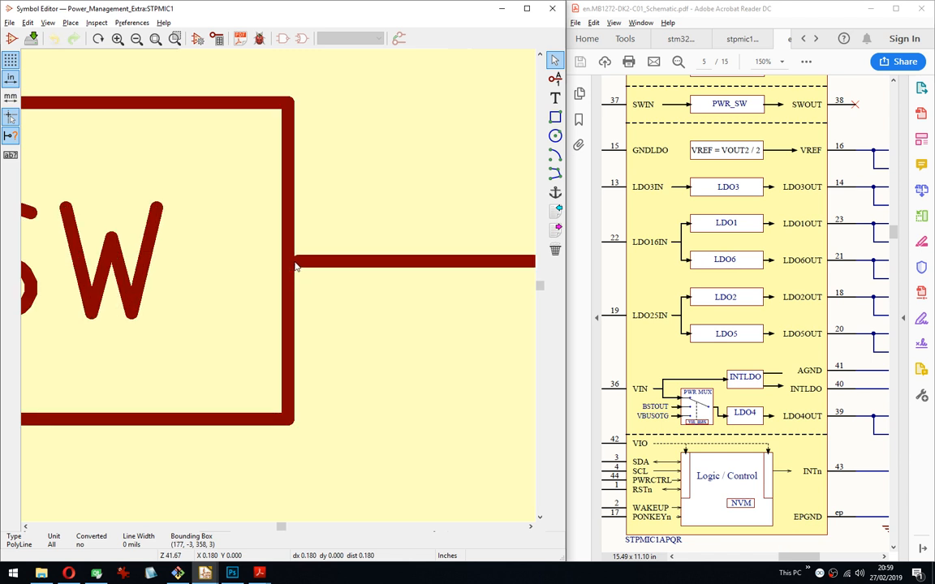
left_click(296, 264)
right_click(355, 328)
left_click(404, 465)
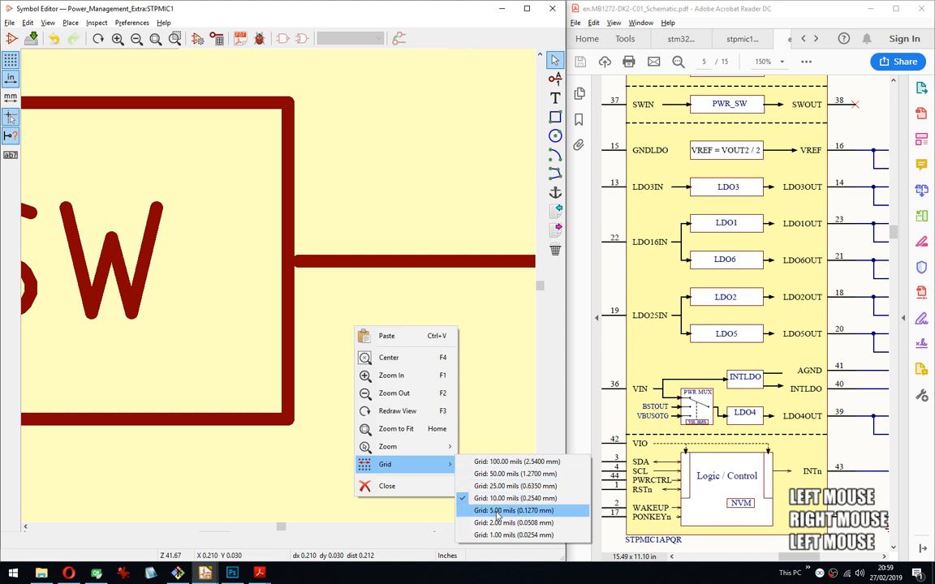
left_click(475, 464)
left_click(268, 241)
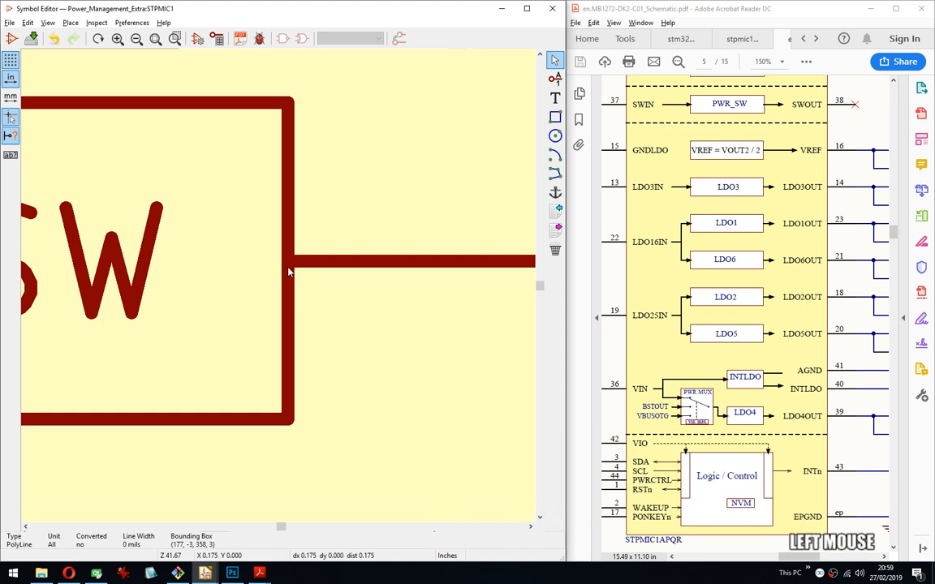
Reduce the text size of the VREF = VOUT / 2 label so it fits inside its box.
scroll(280, 290, "down", 5)
scroll(280, 289, "down", 5)
scroll(281, 290, "up", 3)
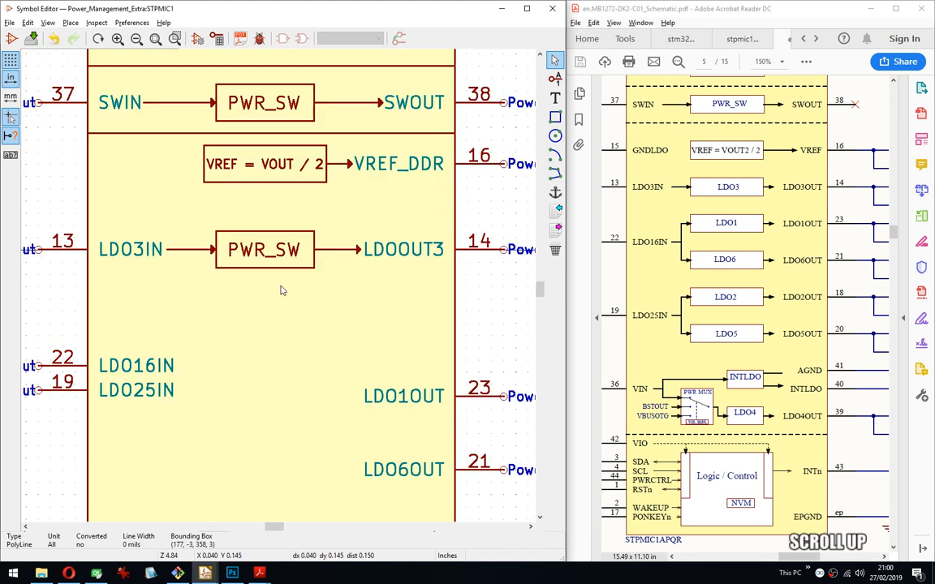
double_click(246, 154)
left_click(195, 290)
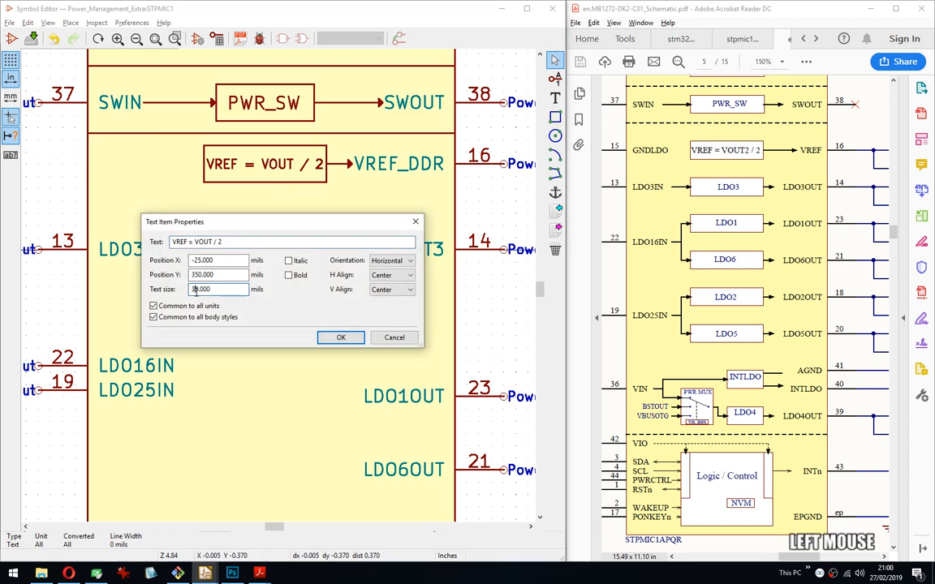
type("3")
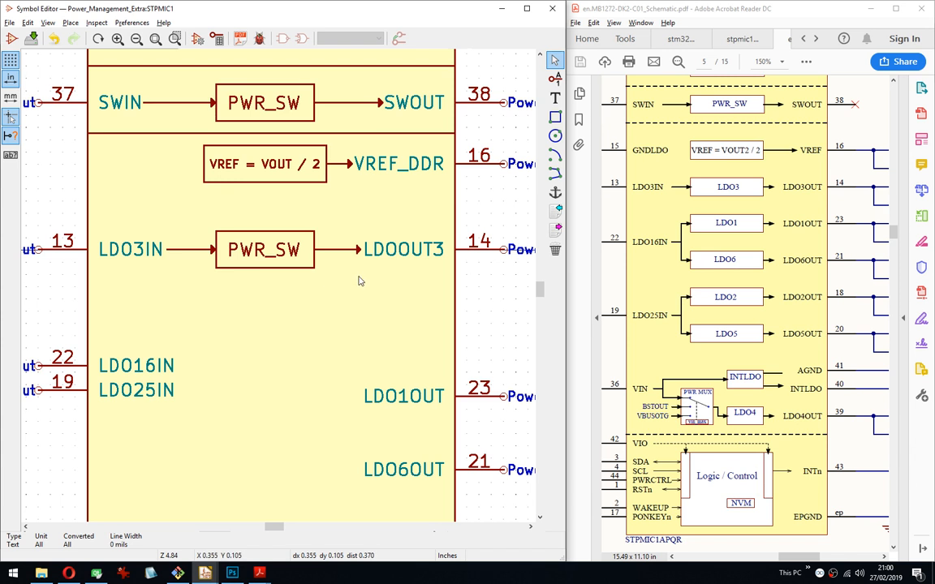
Delete the duplicate PWR_SW text stacked in the LDO3IN row's box and in the original box between SWIN and SWOUT.
left_click(256, 251)
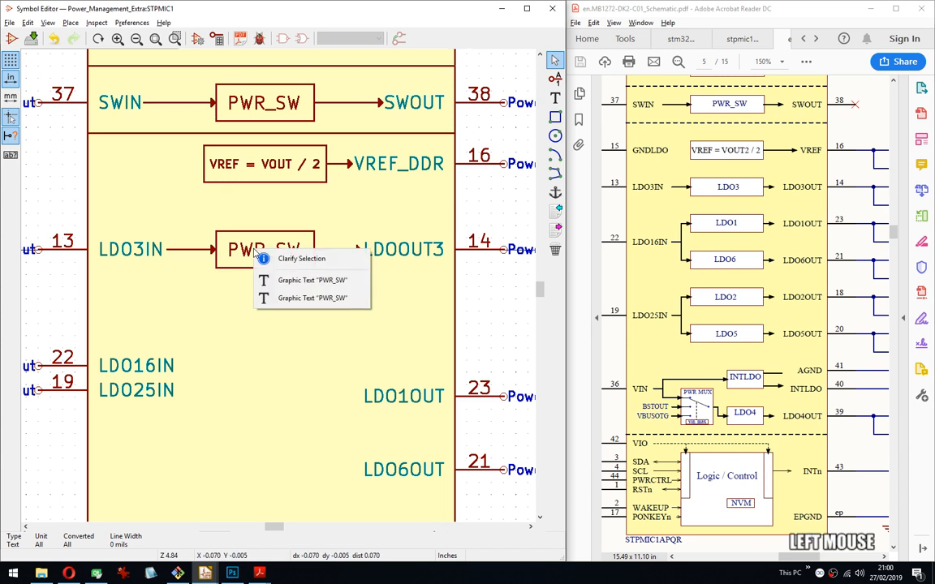
left_click(290, 286)
key("Delete")
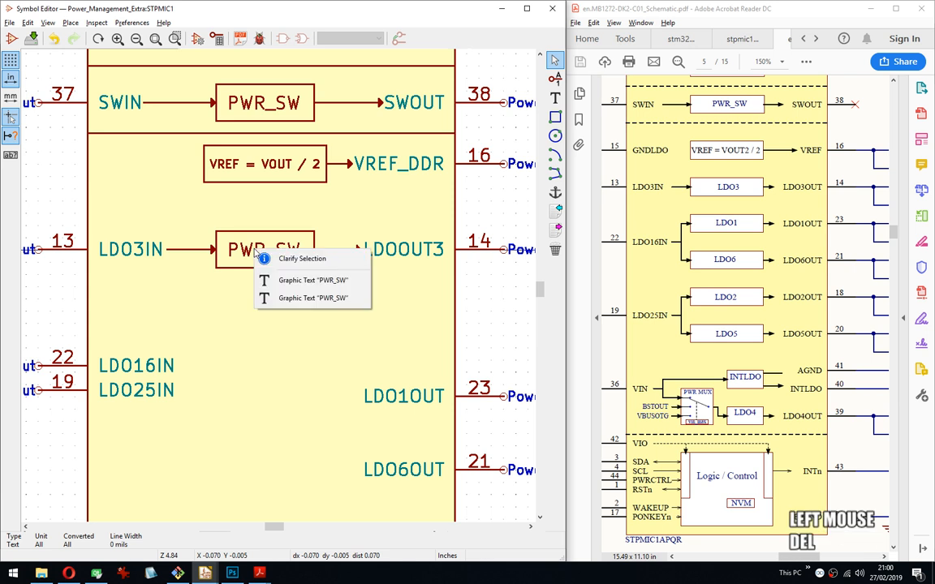
left_click(284, 280)
key("Delete")
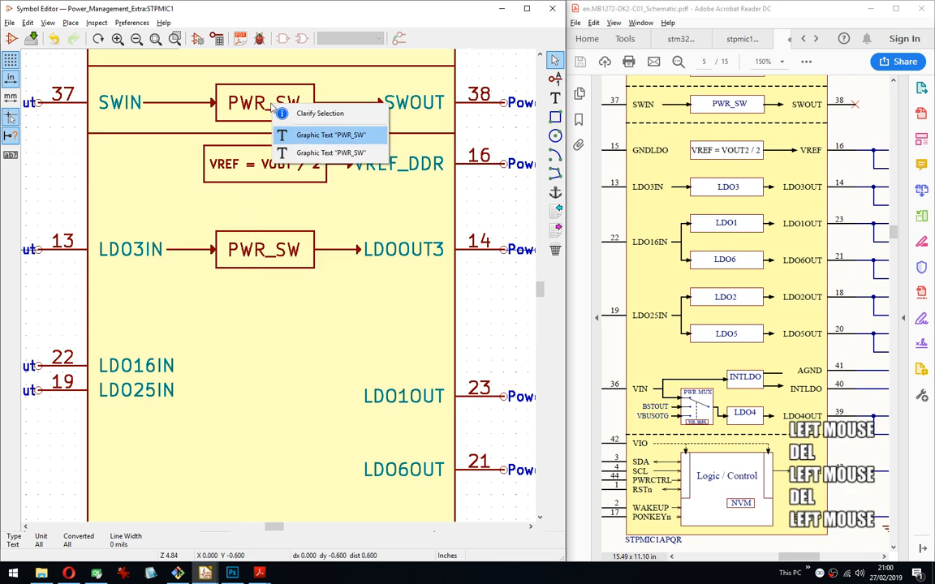
left_click(284, 75)
Try deleting the PWR_USB_SW text and a block text farther up to check for stacked duplicates, undoing each deletion.
middle_click_drag(268, 48, 275, 189)
key("Delete")
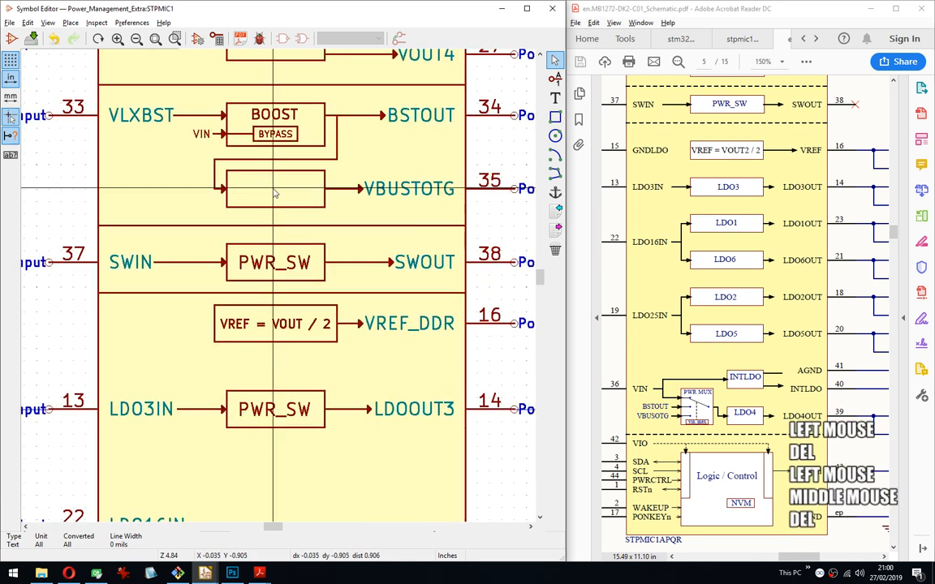
key("ctrl+z")
middle_click_drag(274, 53, 312, 348)
key("Delete")
key("ctrl+z")
Change the PWR_SW text in the box between LDO3IN and LDOOUT3 to LDO3.
middle_click_drag(340, 514, 342, 244)
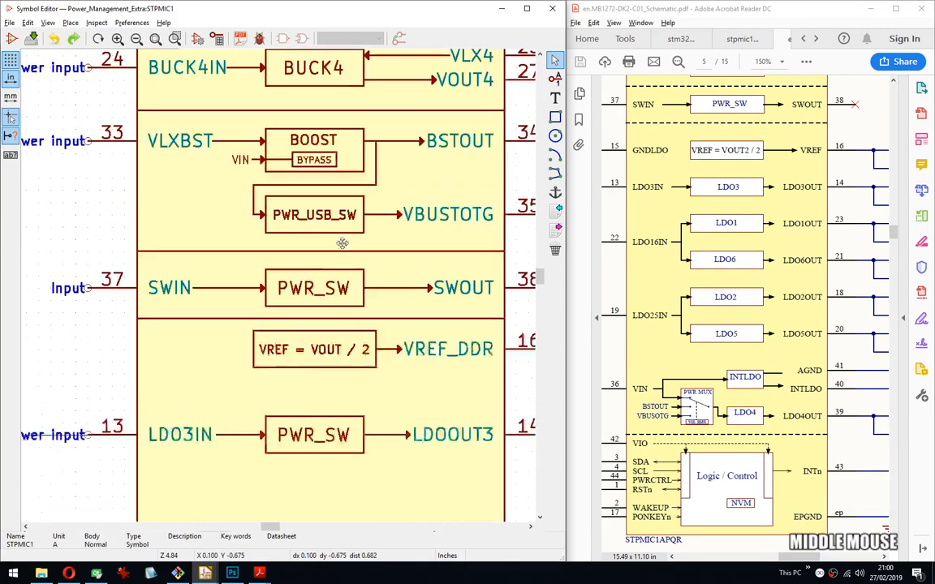
middle_click_drag(350, 398, 353, 262)
double_click(322, 301)
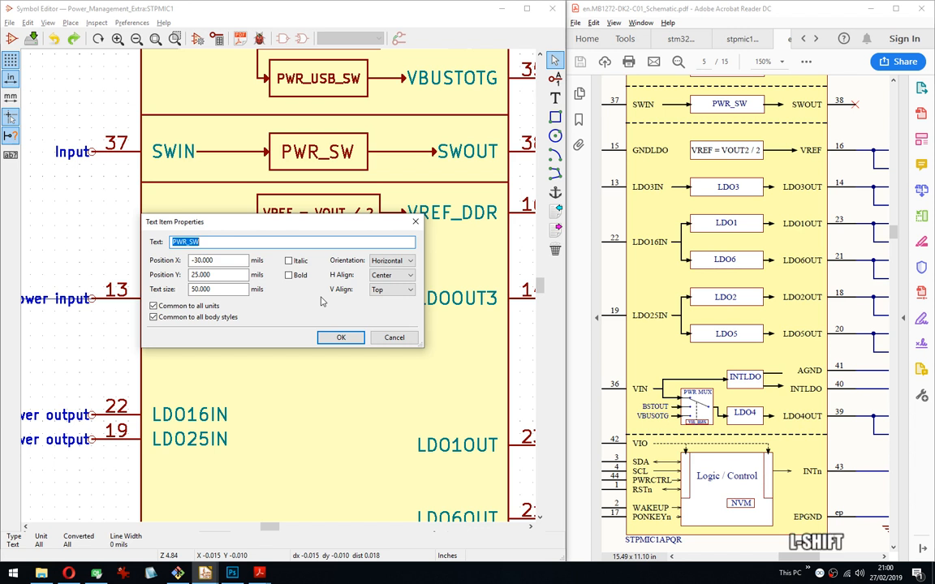
type("LDO3")
key("Return")
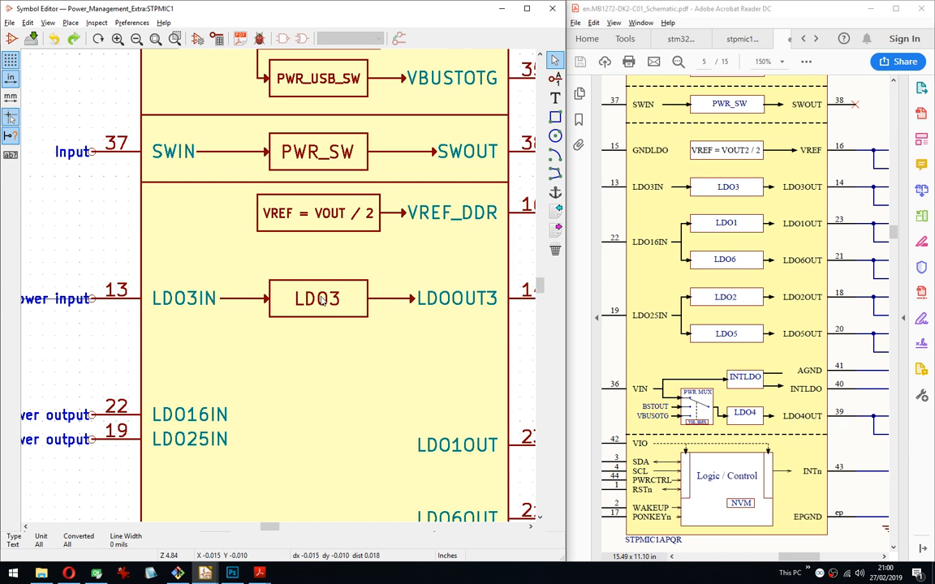
Rename pin 14 from LDOOUT3 to LDO3OUT.
left_click(459, 305)
key("e")
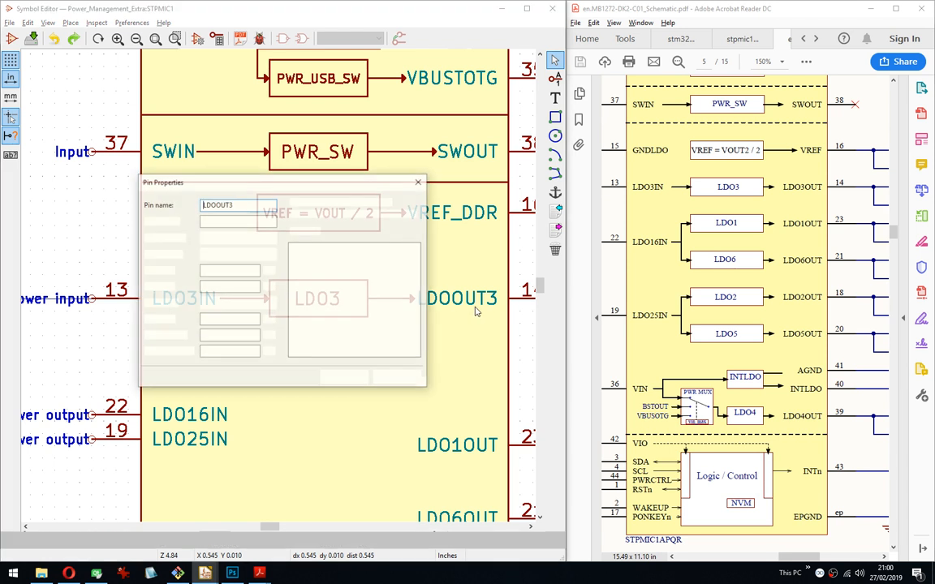
left_click_drag(227, 206, 236, 206)
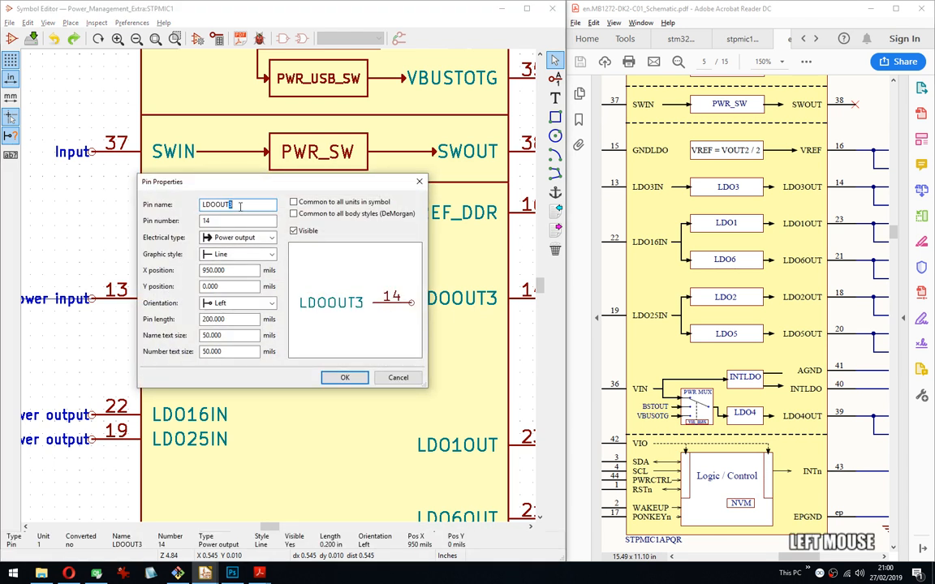
key("ctrl+x")
left_click(216, 204)
key("ctrl+v")
left_click(345, 378)
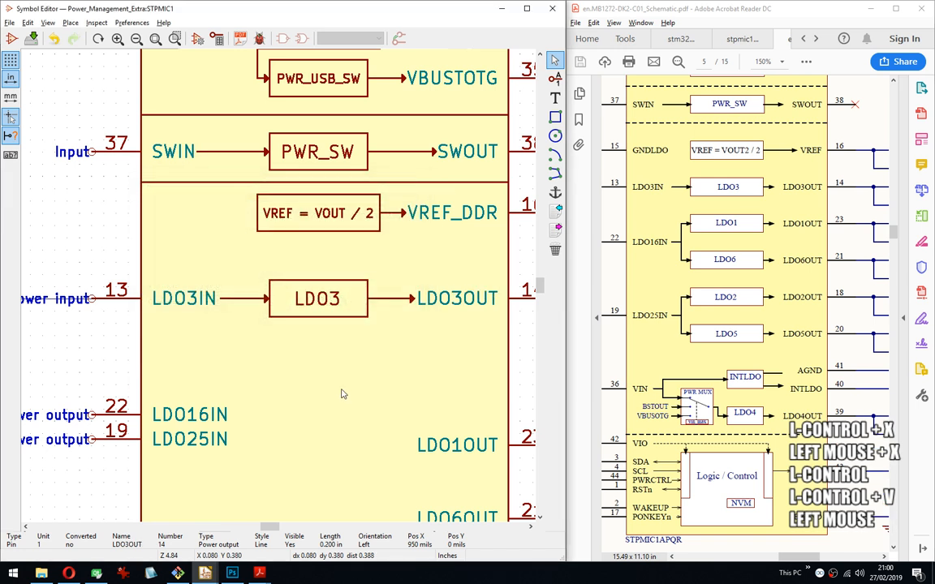
middle_click_drag(411, 367, 381, 234)
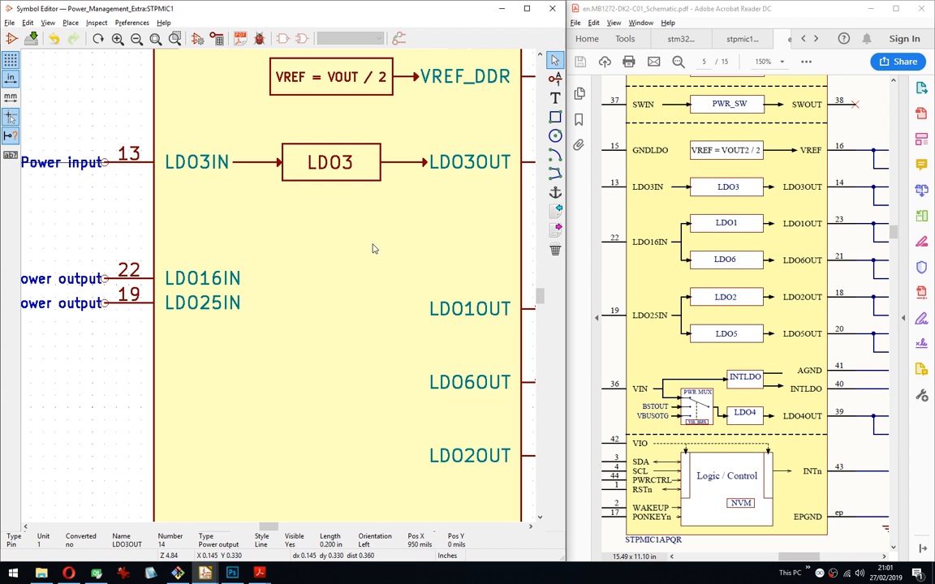
middle_click_drag(357, 256, 330, 251)
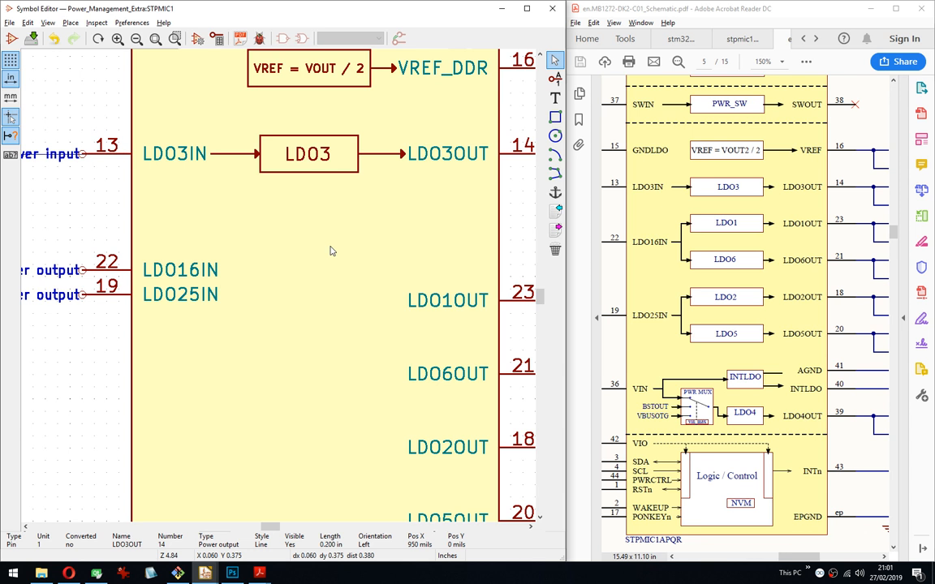
mouse_move(231, 115)
left_mouse_down()
mouse_move(244, 129)
mouse_move(411, 187)
left_mouse_up()
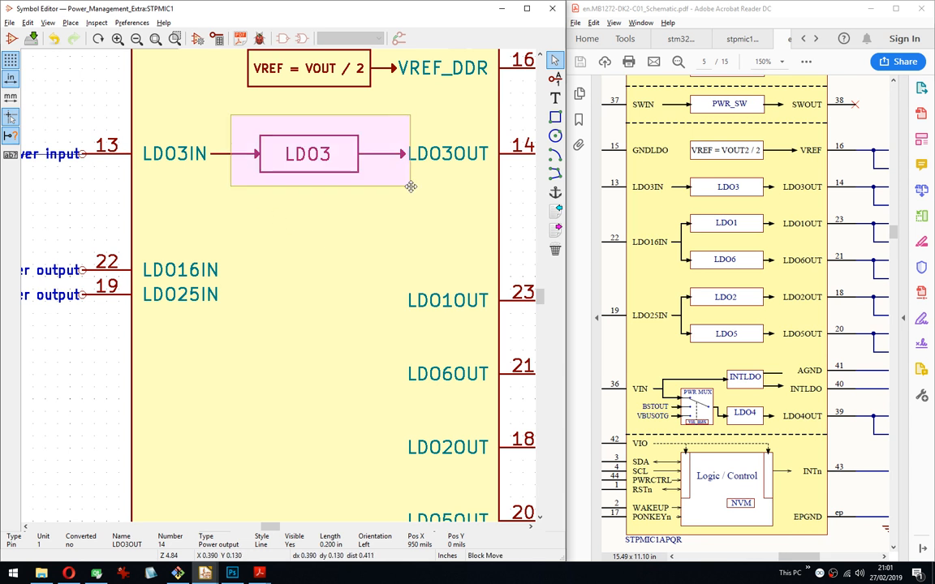
right_click(412, 192)
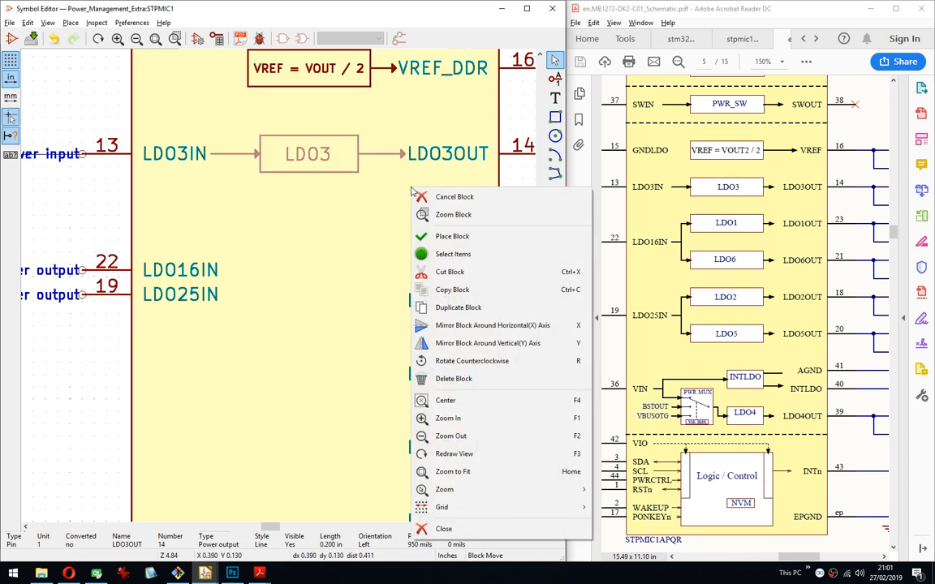
key("Escape")
middle_click_drag(444, 188, 352, 199)
key("Escape")
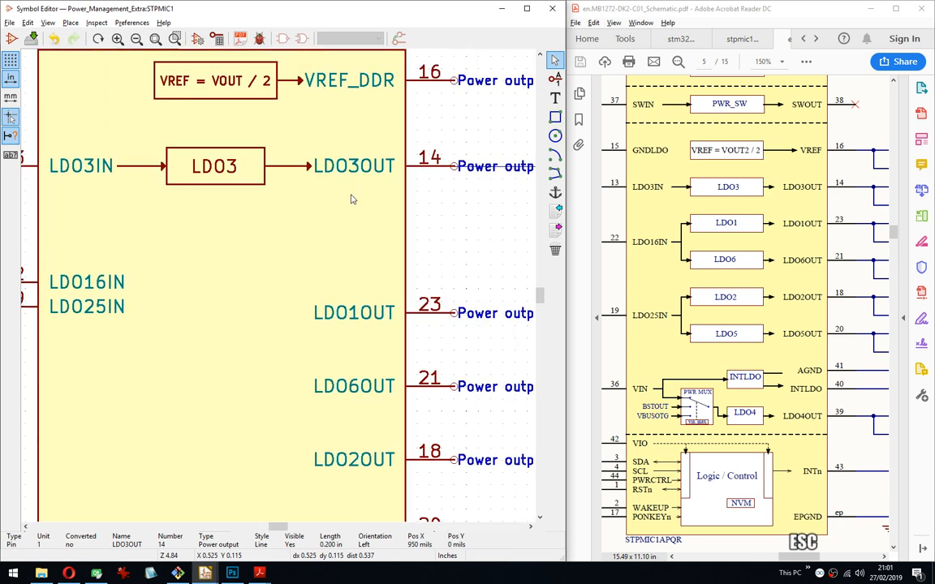
middle_click_drag(213, 235, 269, 239)
middle_click_drag(296, 285, 366, 195)
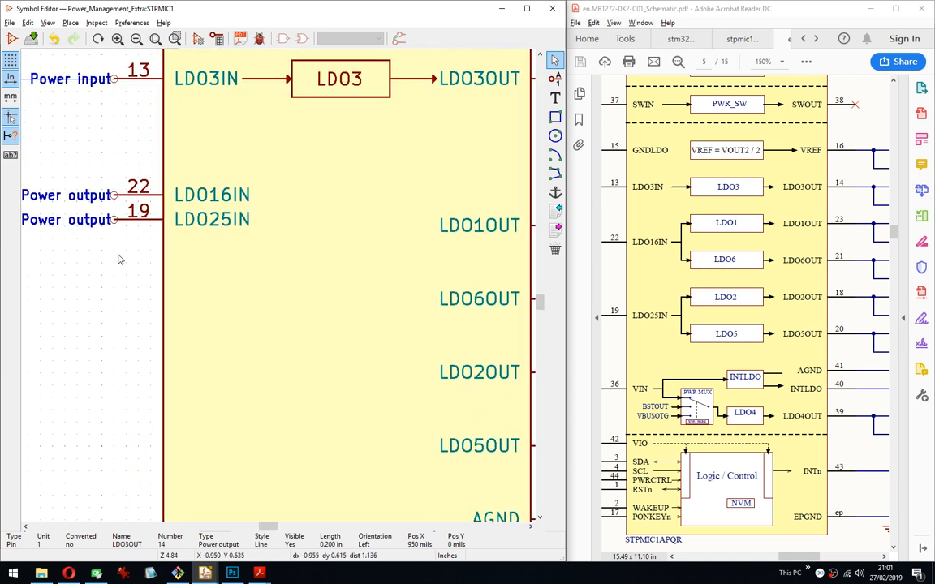
Set the symbol editor's grid spacing to 50 mils.
right_click(121, 295)
left_click(151, 432)
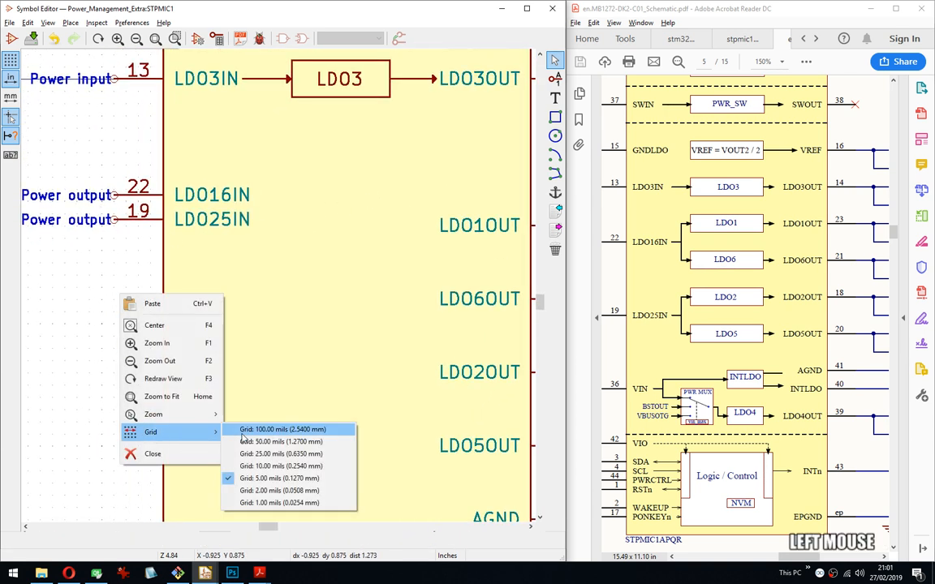
left_click(244, 399)
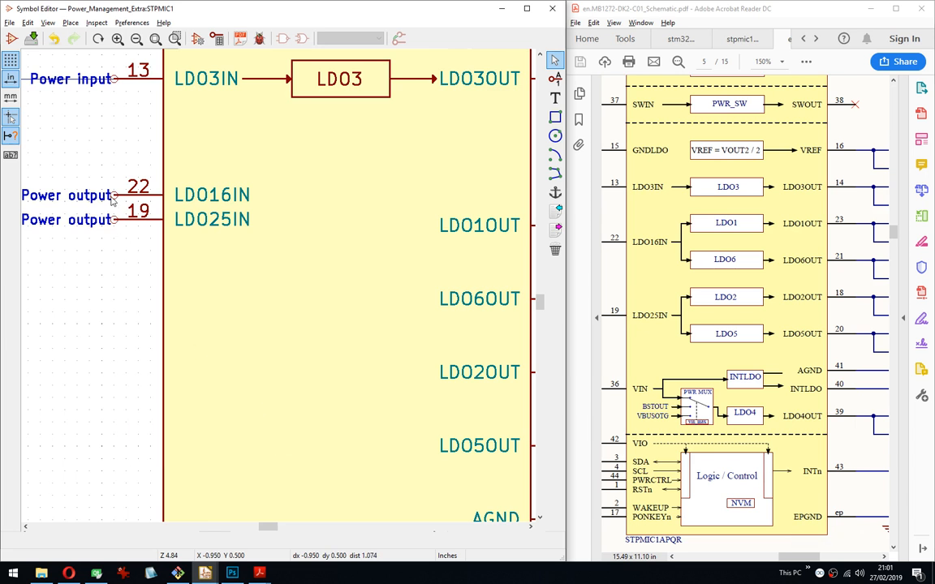
Move the LDO16IN and LDO25IN pins down the symbol's left edge, placing LDO25IN between the LDO6OUT and LDO2OUT rows.
left_click_drag(111, 196, 113, 165)
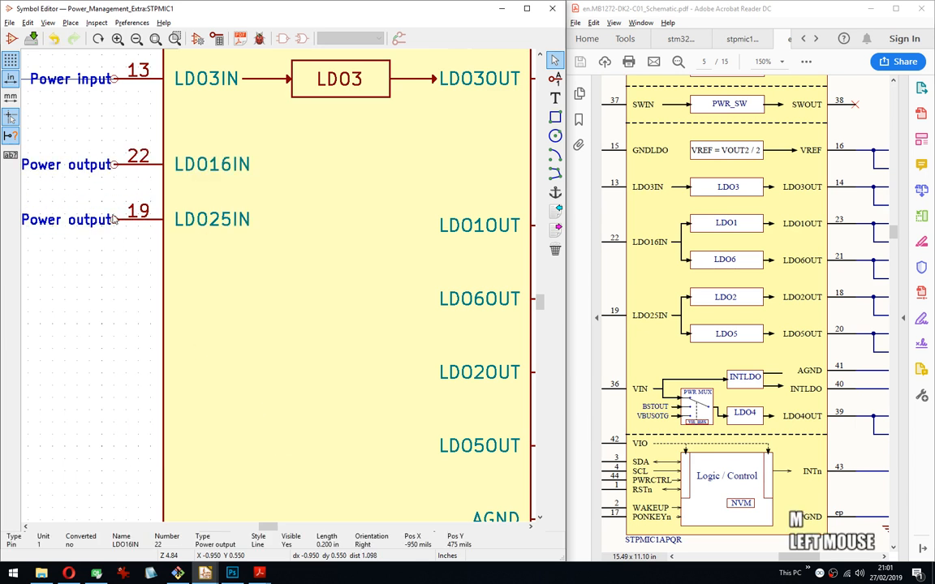
key("m")
left_click(117, 230)
middle_click_drag(176, 229, 221, 238)
left_click_drag(135, 157, 175, 273)
left_click(175, 371)
middle_click_drag(296, 191, 224, 186)
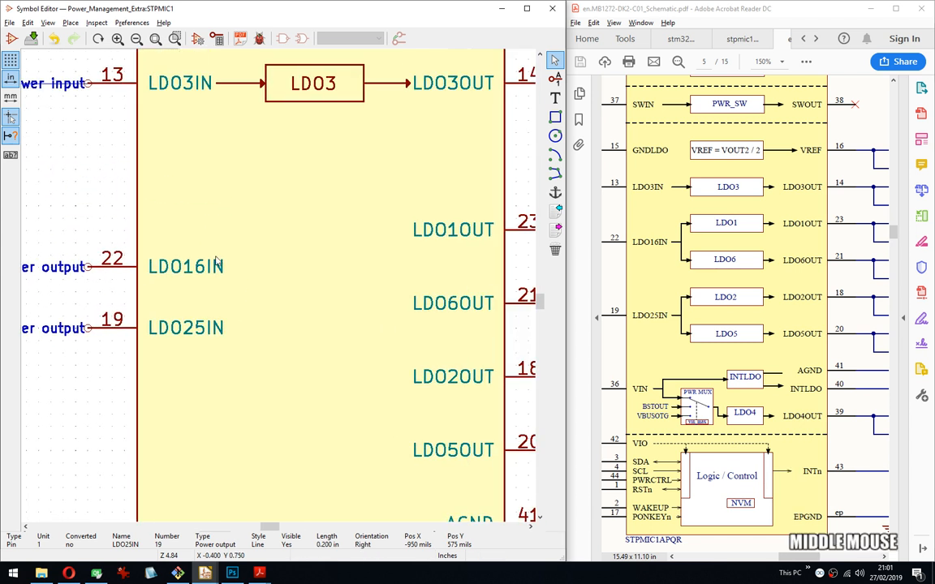
Move the LDO16IN pin up the symbol's left edge to a level between the LDO3OUT and LDO1OUT rows.
left_click_drag(78, 247, 101, 279)
middle_click_drag(105, 87, 99, 105)
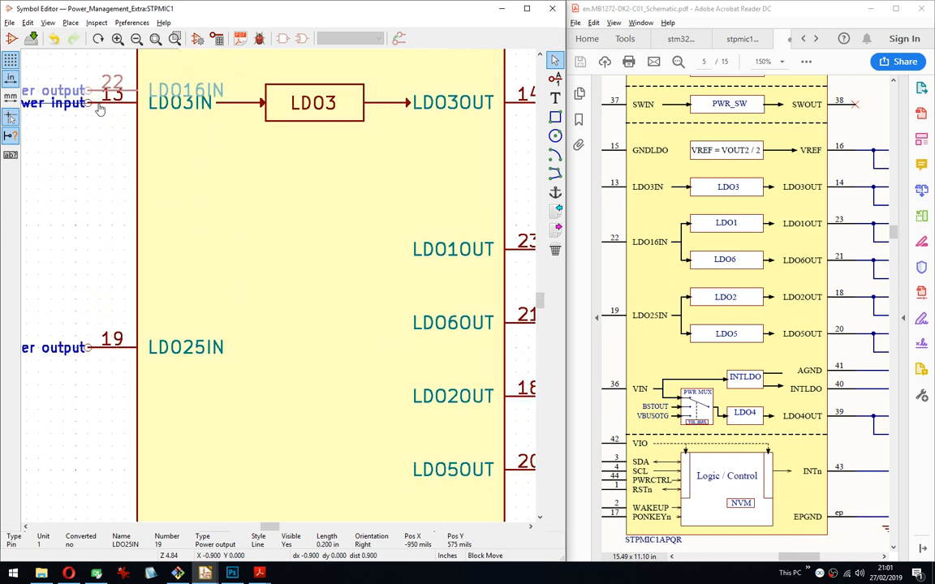
key("Down")
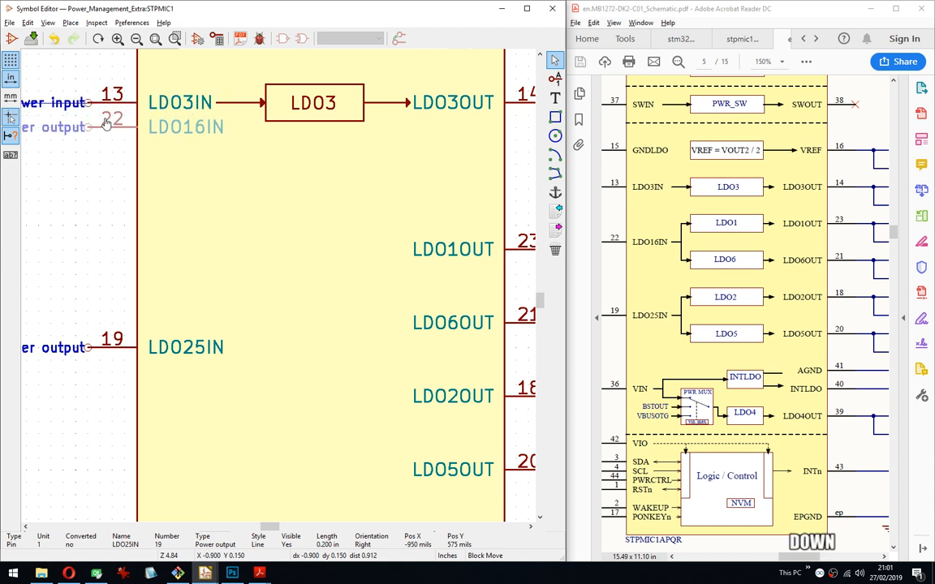
key("Down")
key("Down")
key("Down")
key("Down")
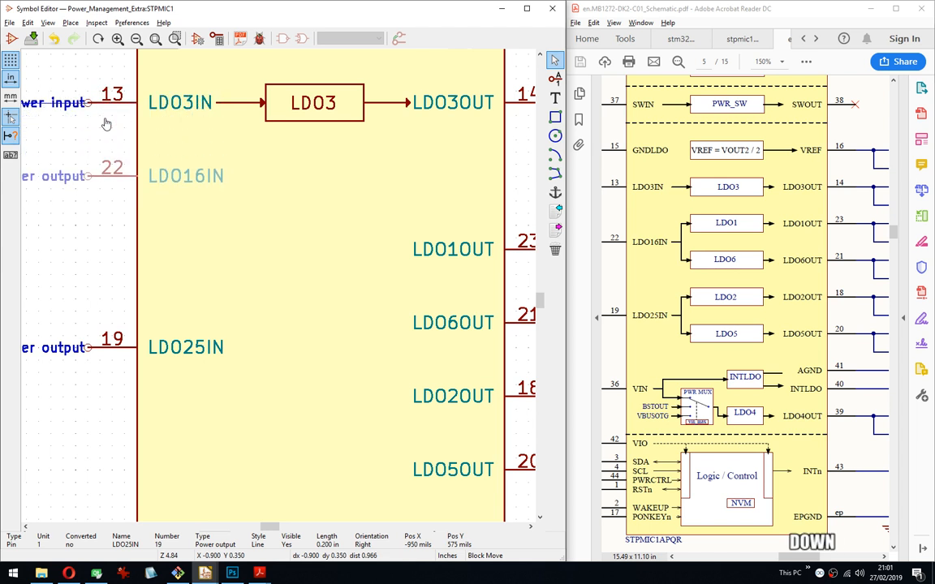
key("Down")
key("Down")
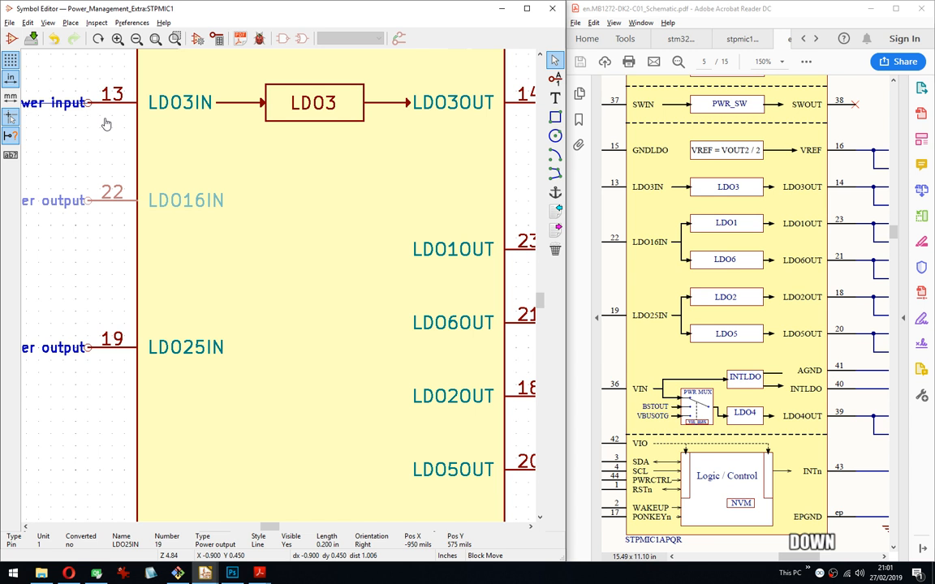
left_click(105, 123)
Duplicate the LDO3 box together with its text and its input and output arrows.
middle_click_drag(324, 204, 292, 228)
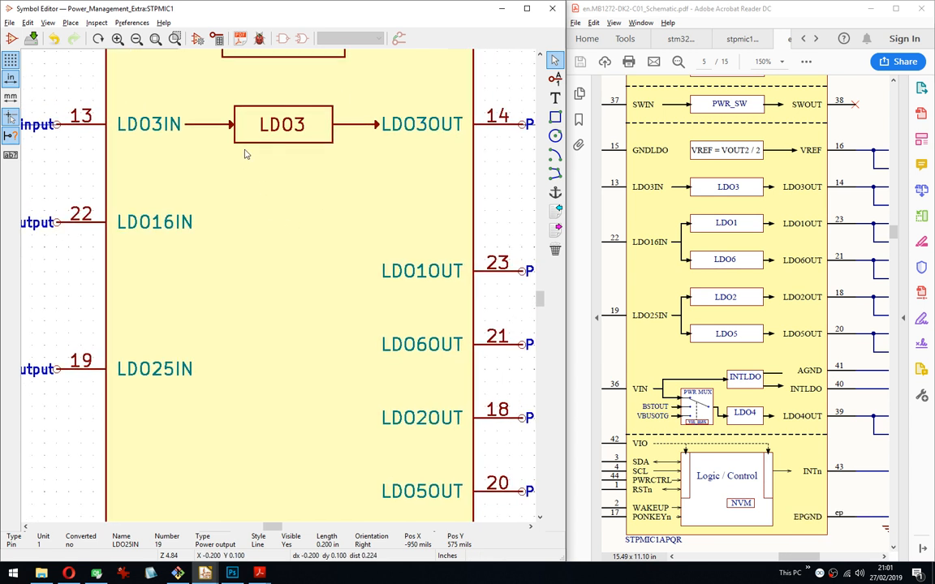
middle_click_drag(246, 154, 244, 160)
left_click_drag(201, 95, 393, 163)
right_click(393, 165)
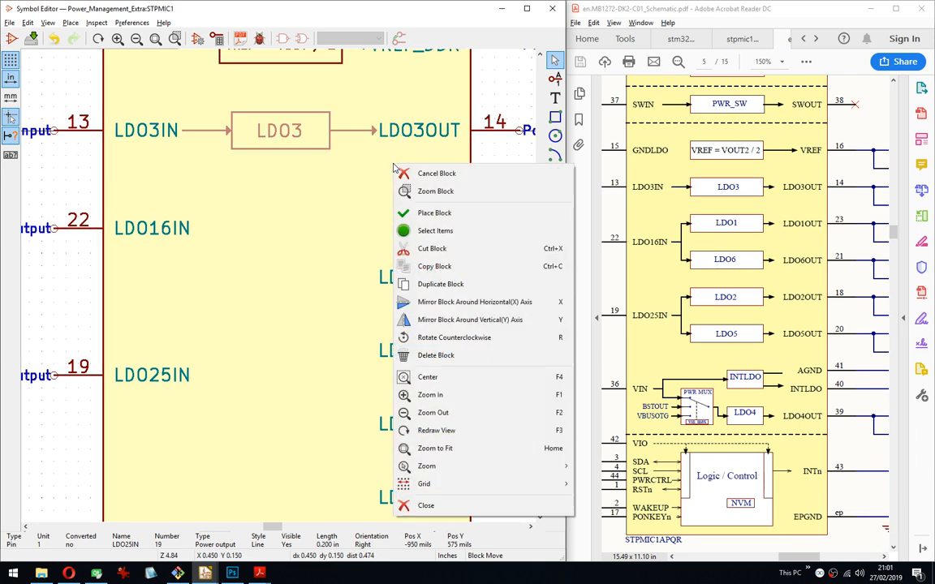
left_click(431, 285)
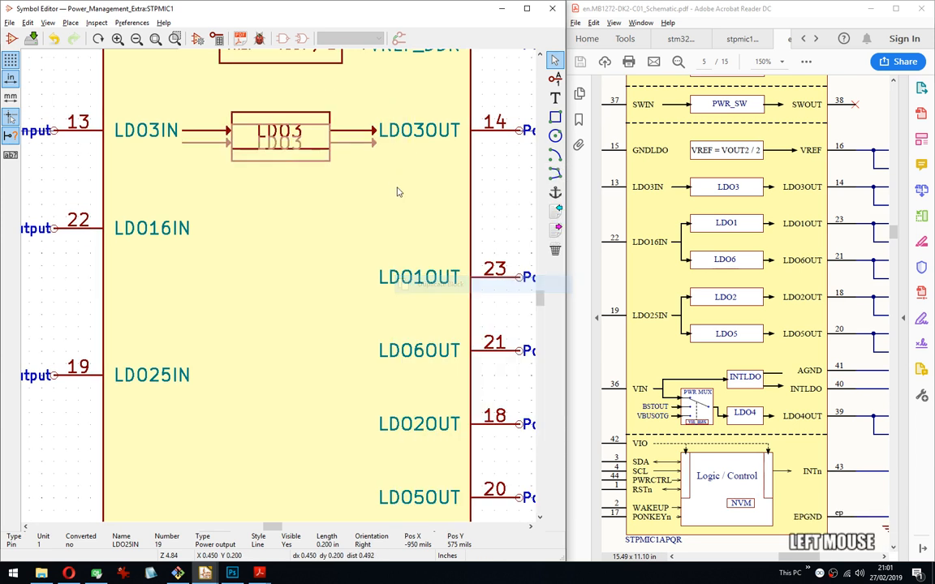
Duplicate the LDO3 block with its input and output arrows twice, placing the two copies one under the other below the original.
left_click(395, 233)
left_click_drag(182, 143, 387, 234)
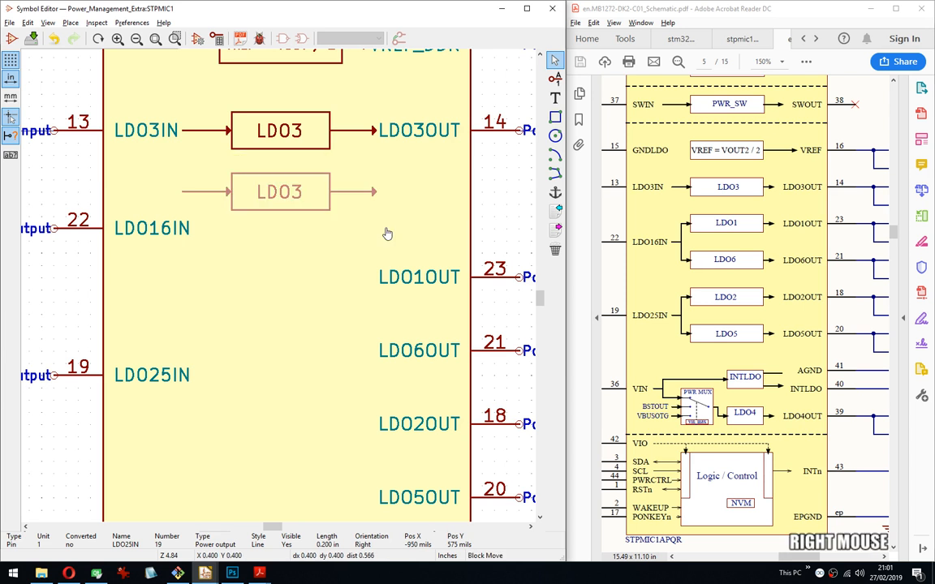
right_click(387, 234)
left_click(424, 329)
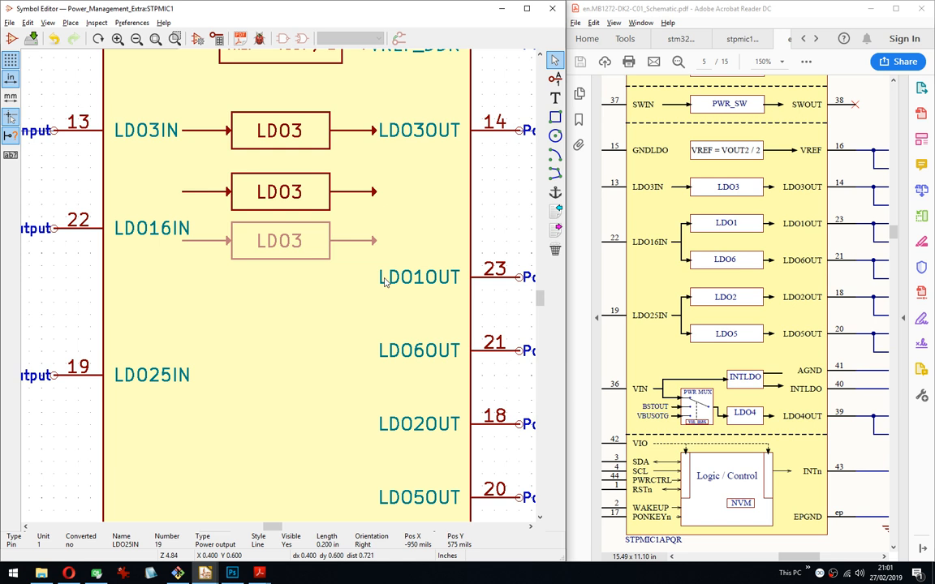
left_click(385, 280)
Move the LDO1OUT and LDO6OUT pins up so each lines up with the output arrow of a copied LDO3 block.
middle_click_drag(385, 280, 306, 247)
left_click_drag(444, 360, 412, 260)
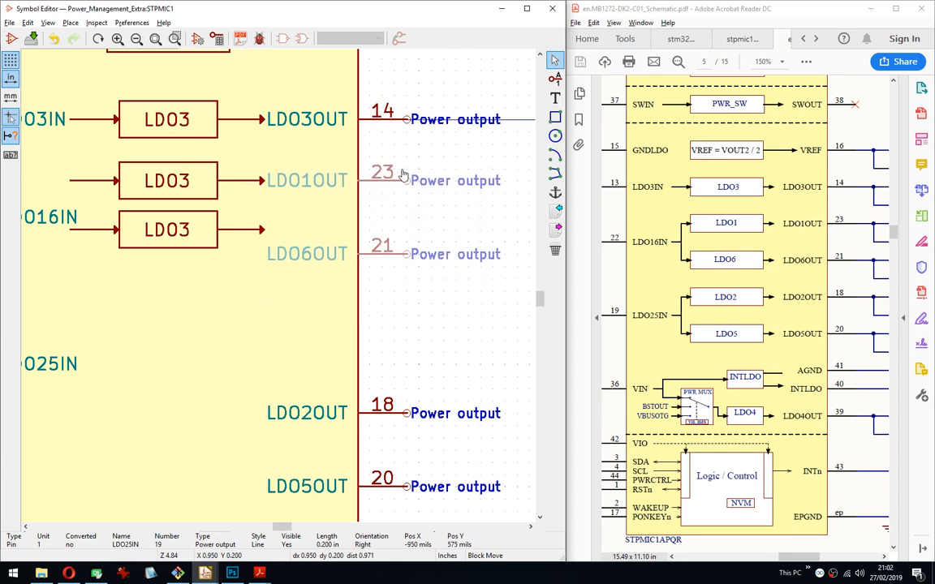
left_click(403, 175)
left_click_drag(431, 302, 406, 251)
left_click(408, 237)
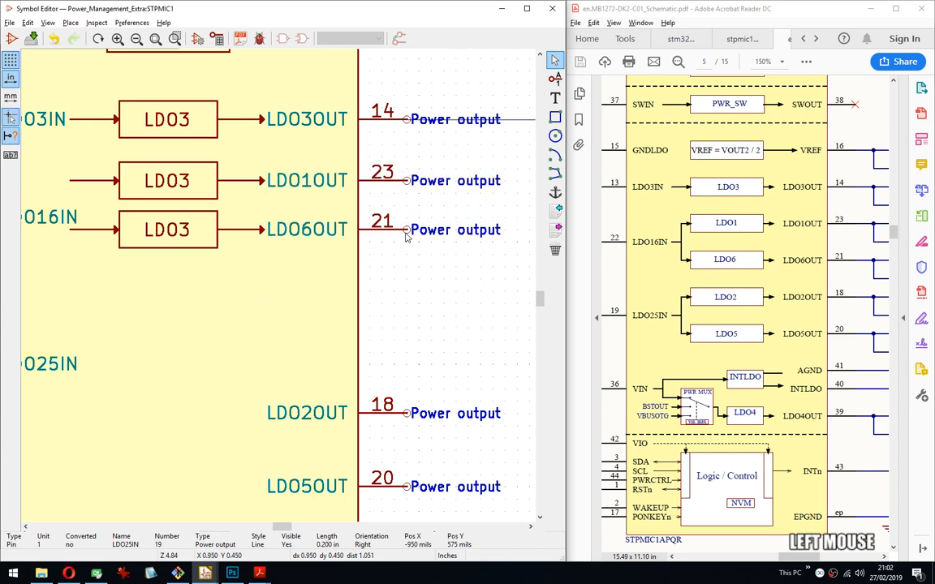
Move the LDO16IN pin up to sit midway between the input arrows of the two copied LDO3 blocks.
middle_click_drag(186, 288, 382, 277)
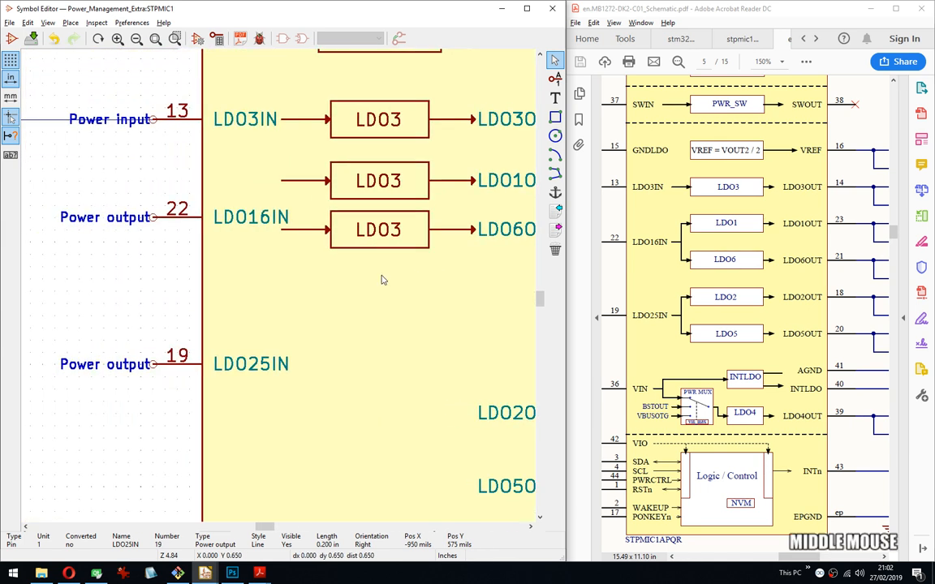
left_click_drag(139, 208, 157, 226)
left_click(160, 218)
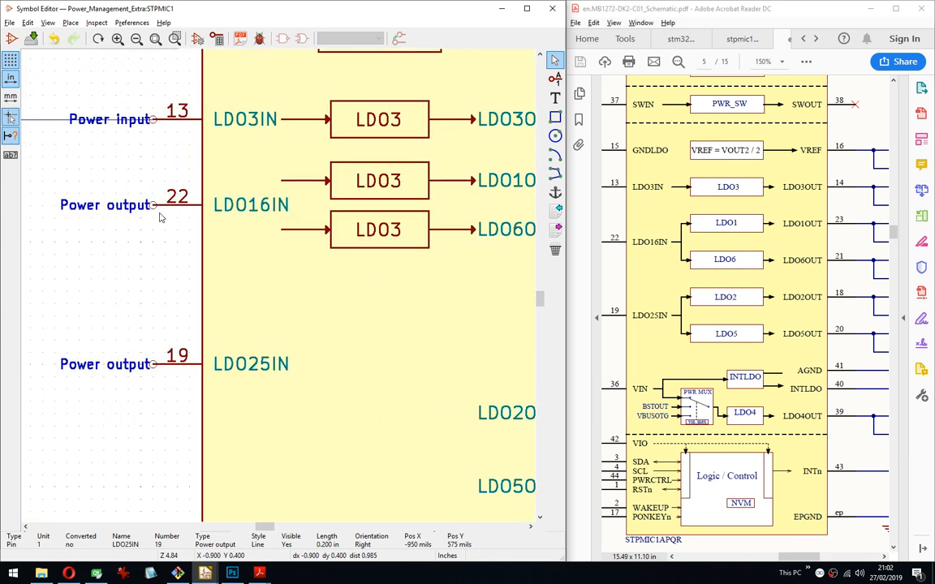
Switch to a finer grid and draw a horizontal stub about 40 mils long from LDO16IN toward the two copied blocks.
scroll(312, 181, "up", 5)
scroll(294, 323, "down", 2)
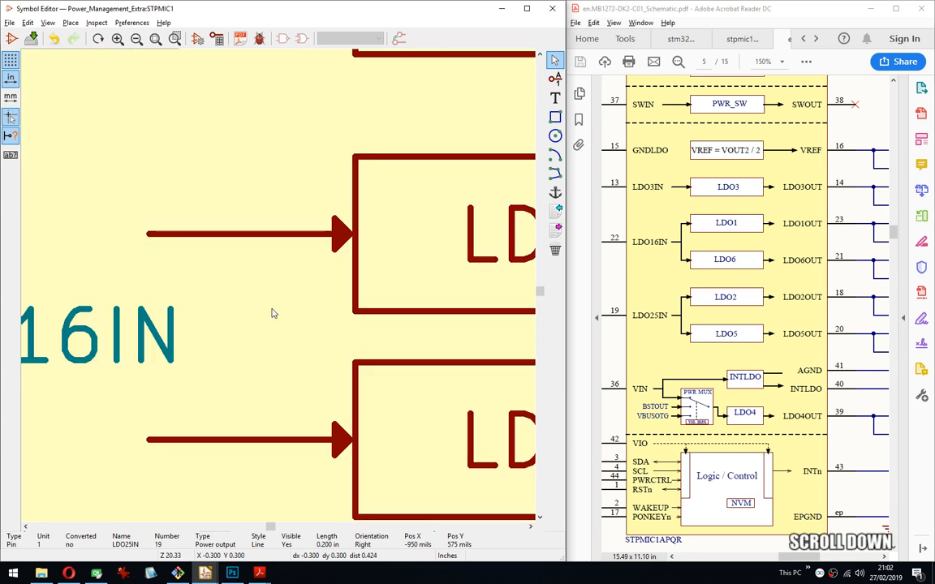
middle_click_drag(271, 314, 267, 281)
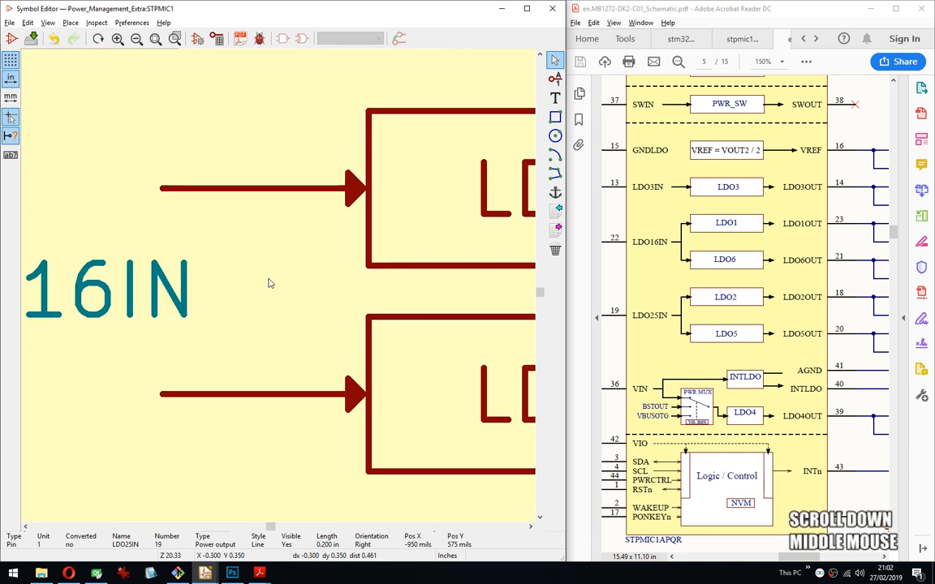
left_click(555, 173)
right_click(208, 295)
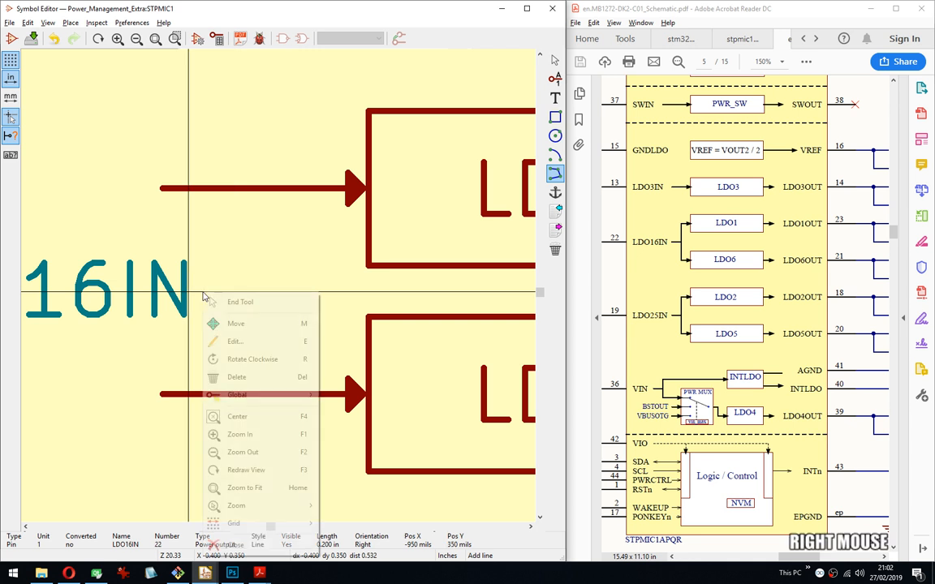
mouse_move(244, 523)
left_click(357, 489)
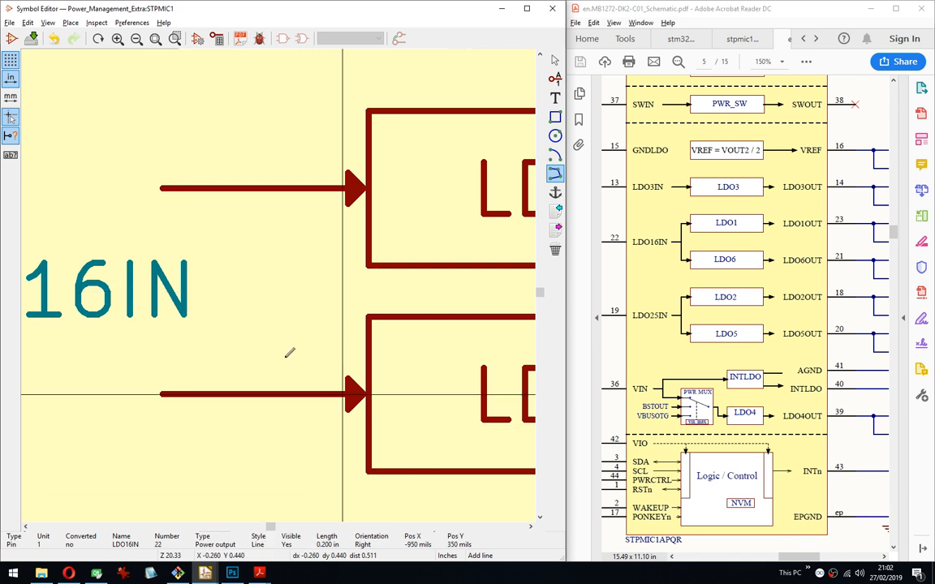
left_click(199, 291)
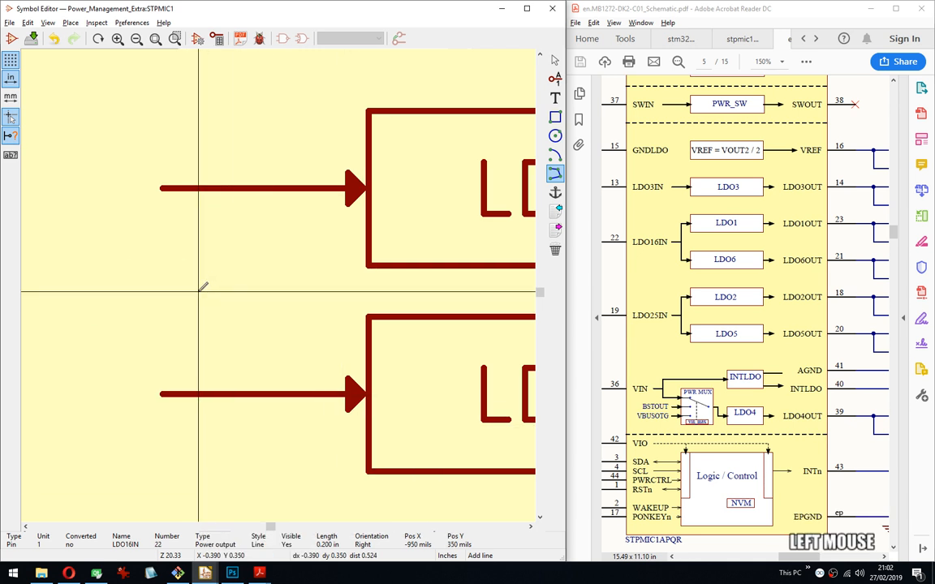
double_click(242, 291)
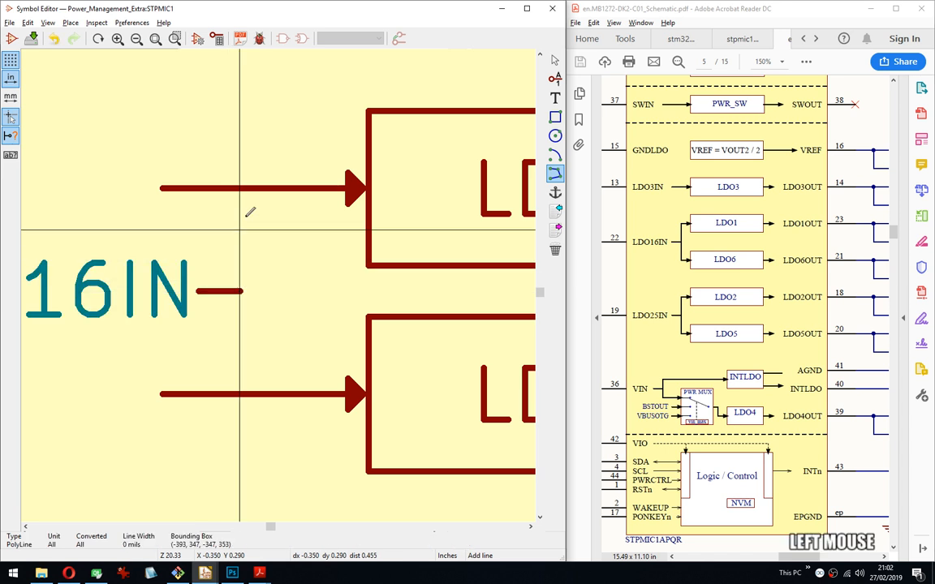
Draw a vertical line about 200 mils long through the end of the LDO16IN stub, joining the two blocks' input arrows.
left_click(241, 188)
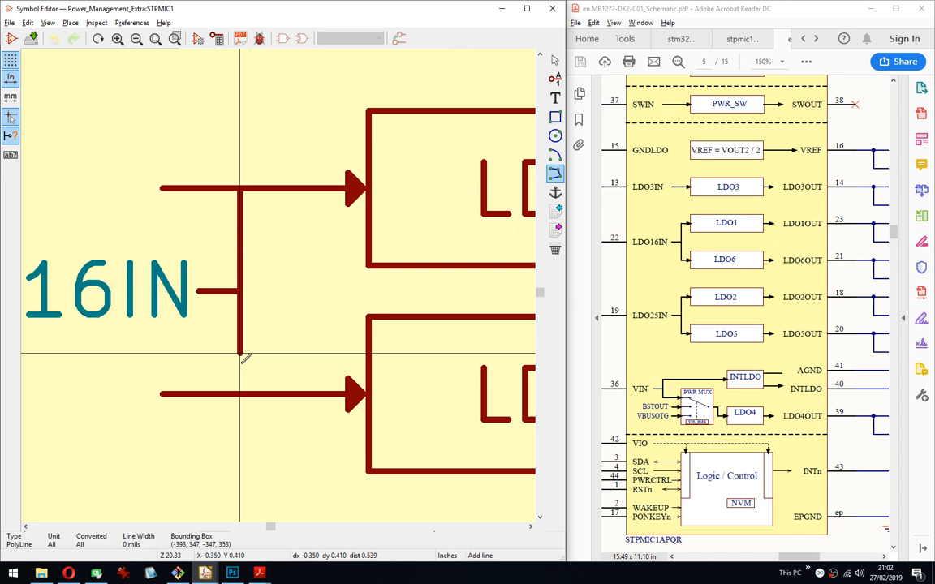
double_click(242, 393)
key("Escape")
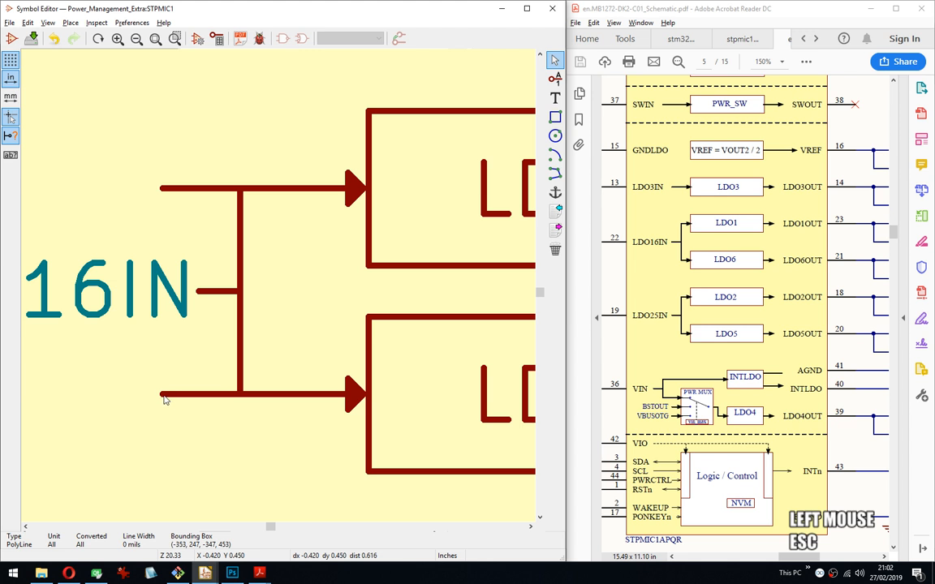
Shorten the lower and upper input arrow lines so both start at the vertical branch line.
key("g")
left_click(242, 394)
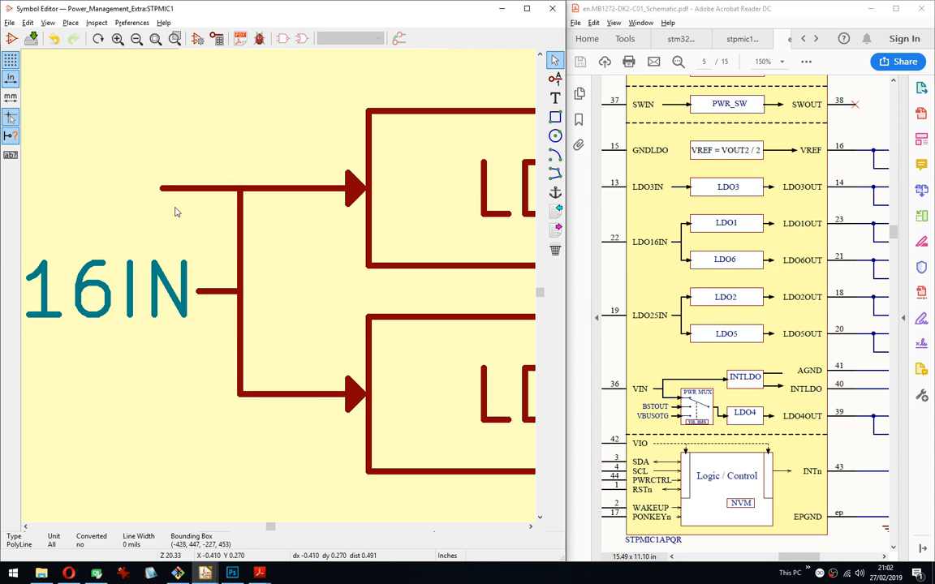
key("g")
left_click(240, 188)
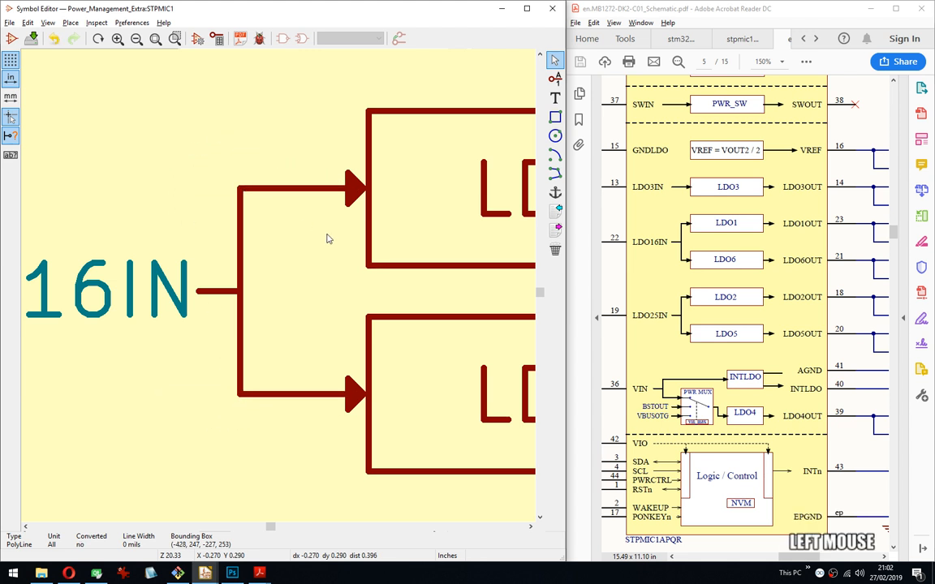
Shift the upper and lower corners of the LDO16IN branch about 20 mils toward the blocks, to X -0.330.
scroll(328, 236, "down", 5)
middle_click_drag(360, 301, 349, 297)
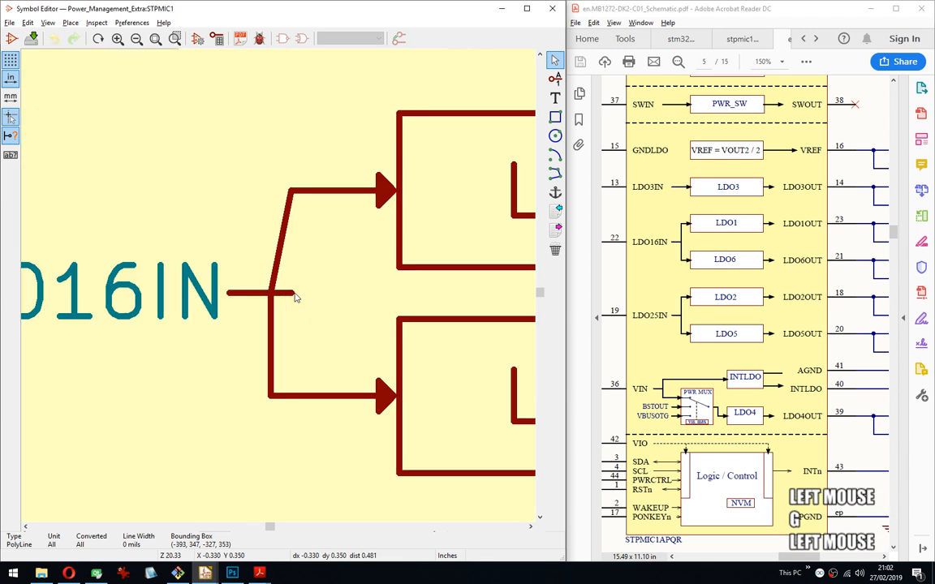
left_click(273, 405)
left_click(296, 424)
key("g")
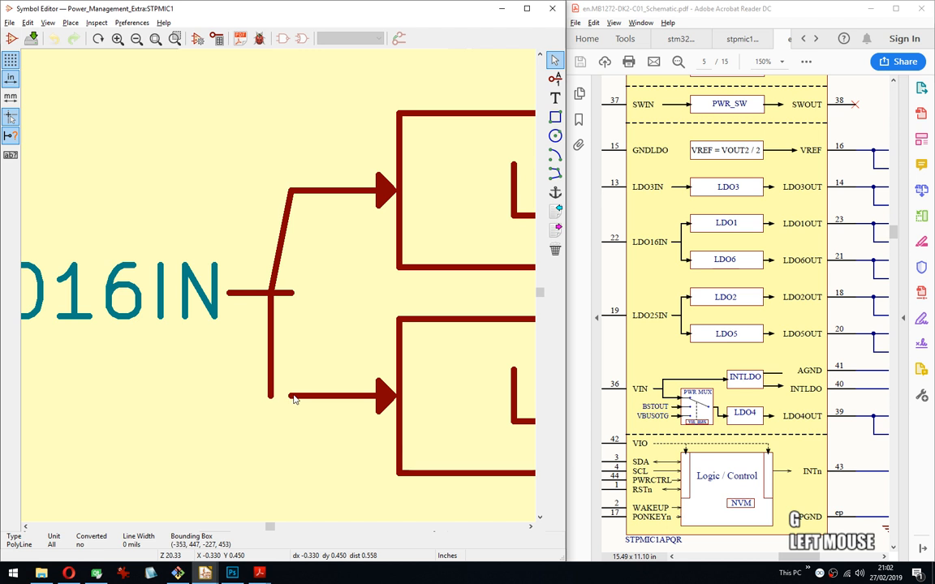
left_click(285, 398)
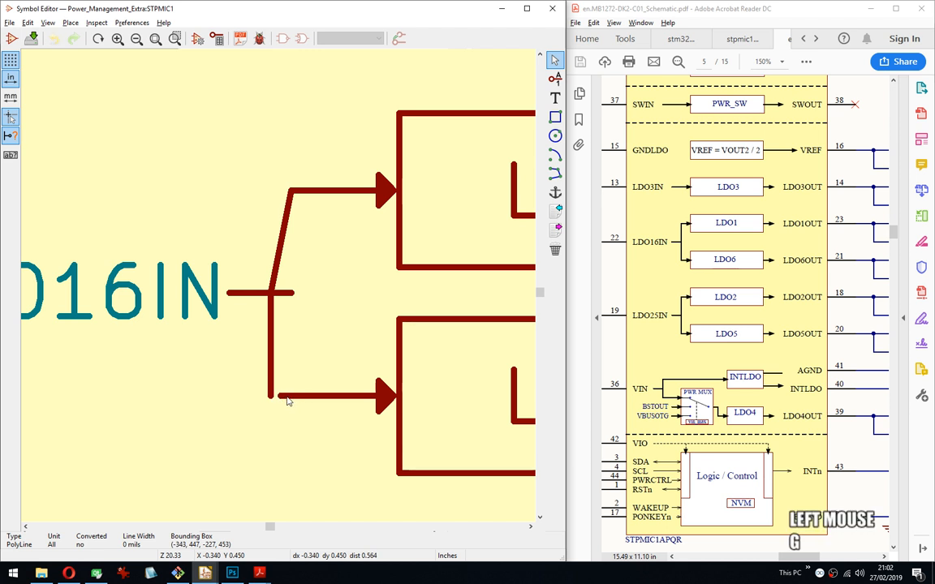
left_click(276, 398)
key("g")
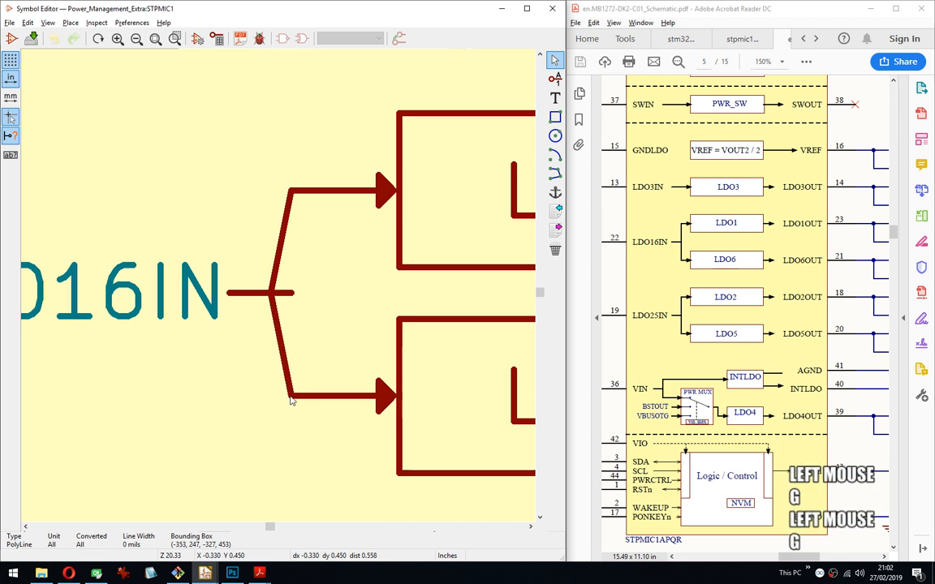
Move the middle of the LDO16IN branch to X -0.330 and straighten the upper half of its vertical line.
left_click(276, 296)
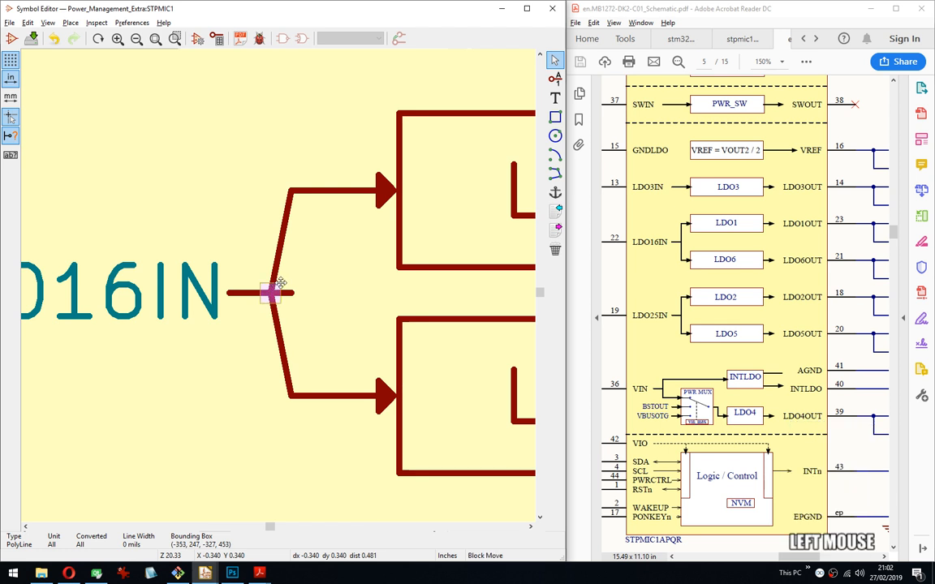
key("g")
left_click(299, 290)
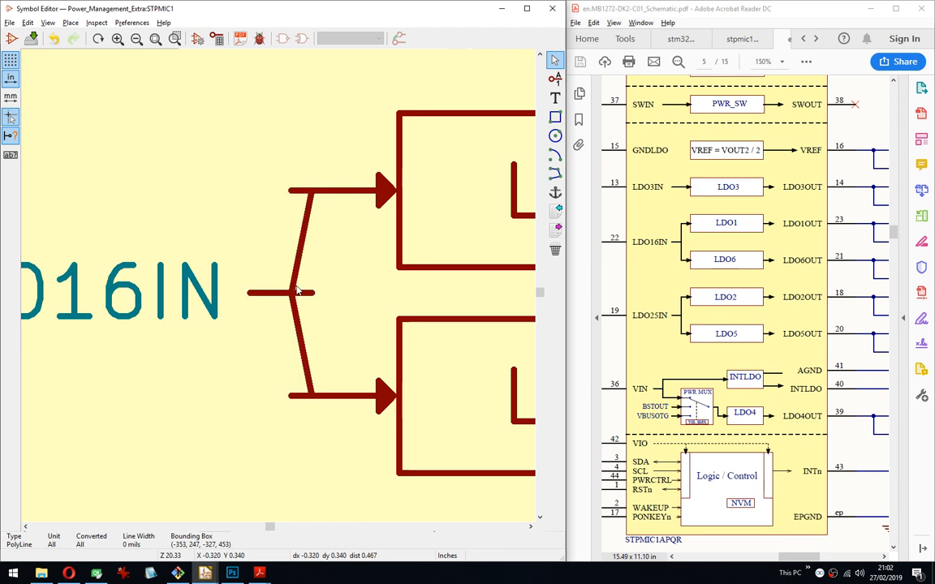
key("g")
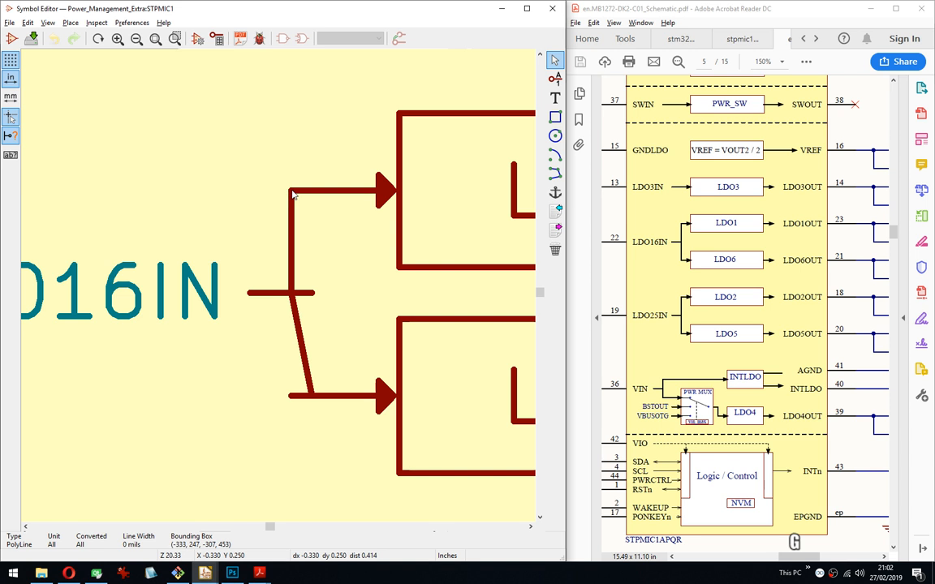
left_click(291, 193)
key("g")
left_click(336, 428)
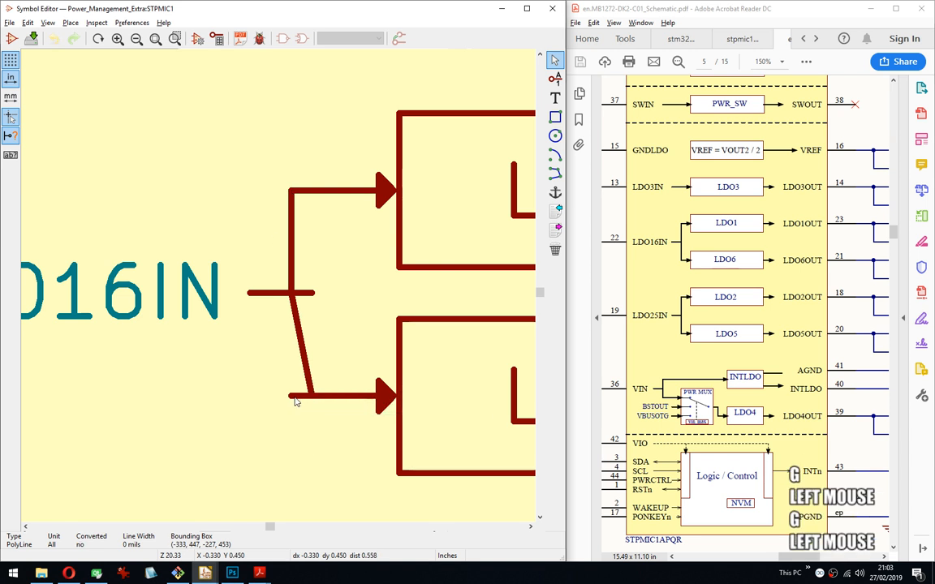
left_click(292, 397)
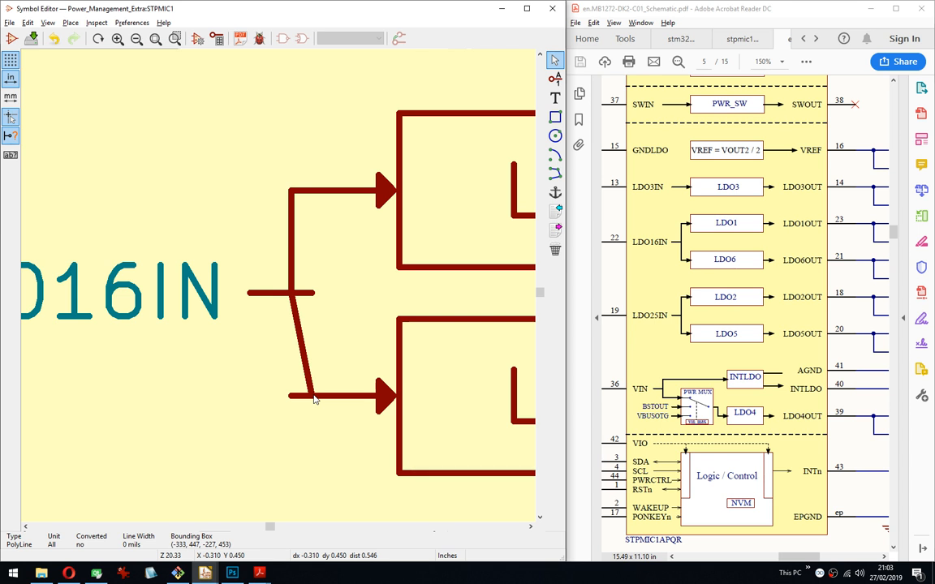
key("Escape")
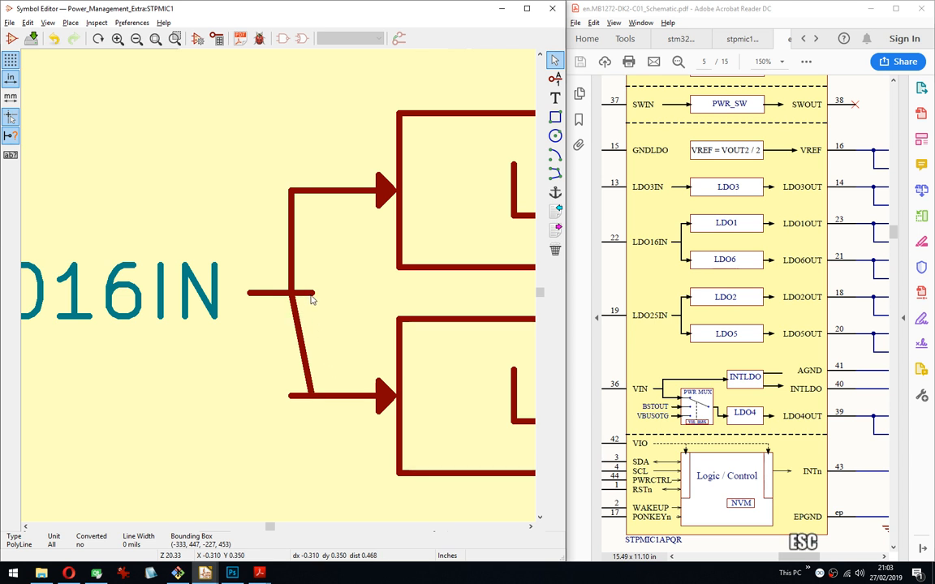
Delete the overshooting LDO16IN stub and redraw it from the branch line at X -0.330 to X -0.380.
left_click(314, 298)
key("Delete")
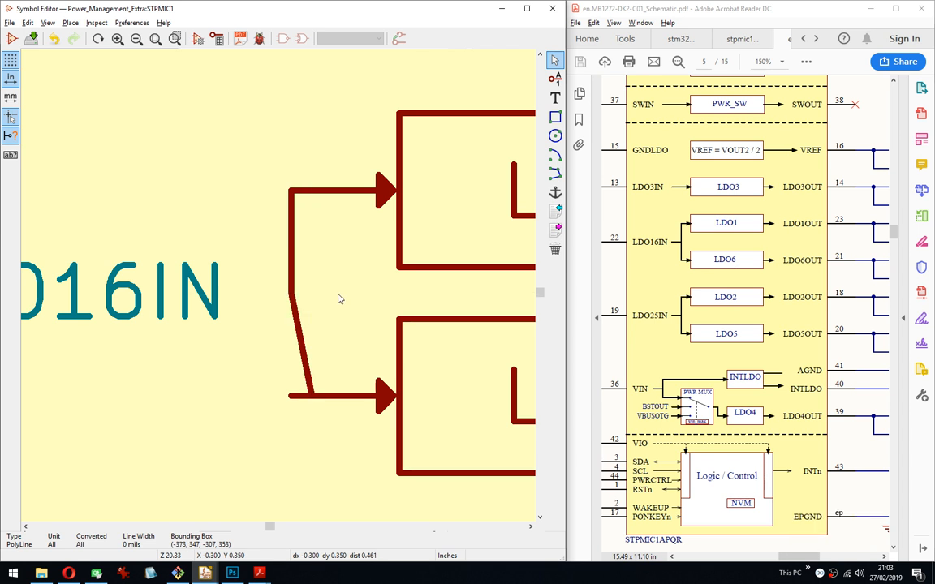
left_click(554, 174)
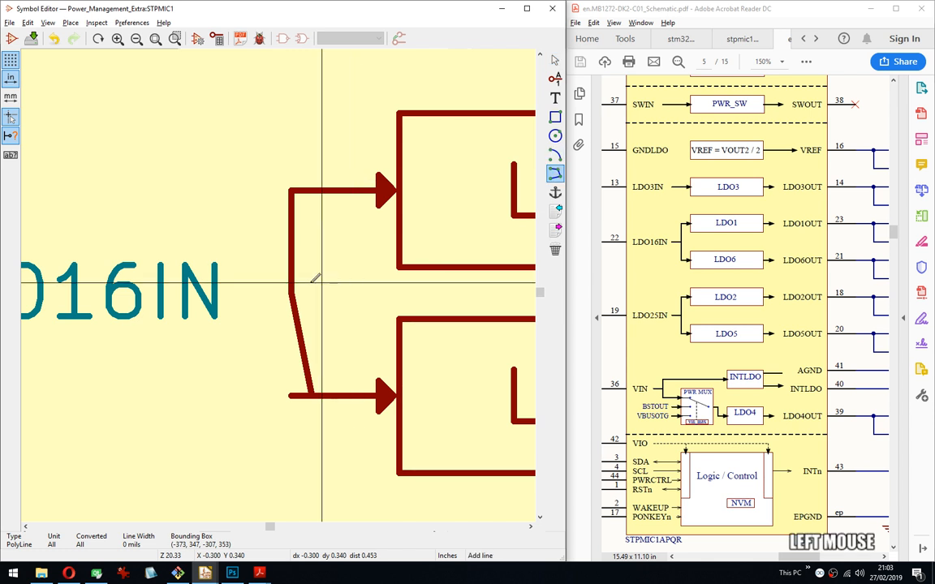
left_click(291, 292)
left_click(232, 292)
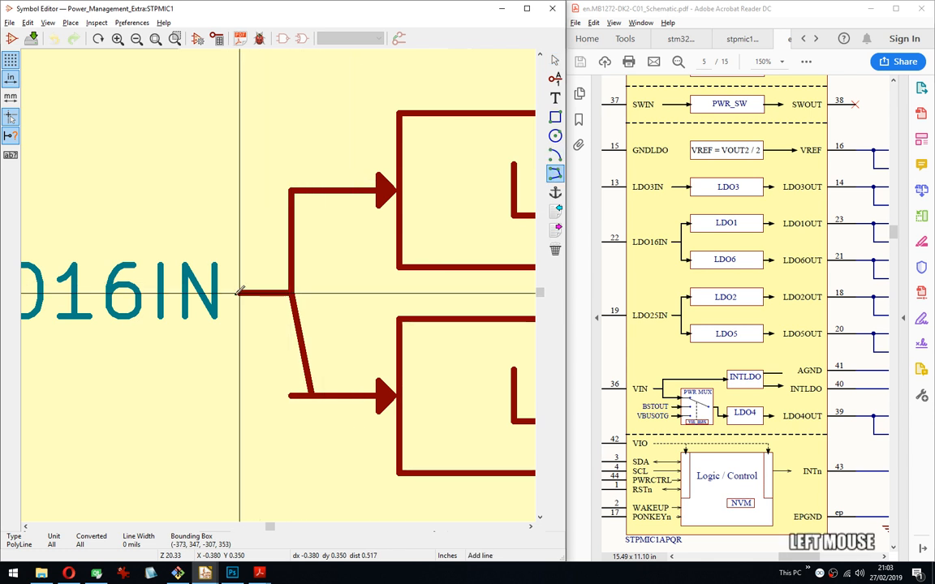
key("Escape")
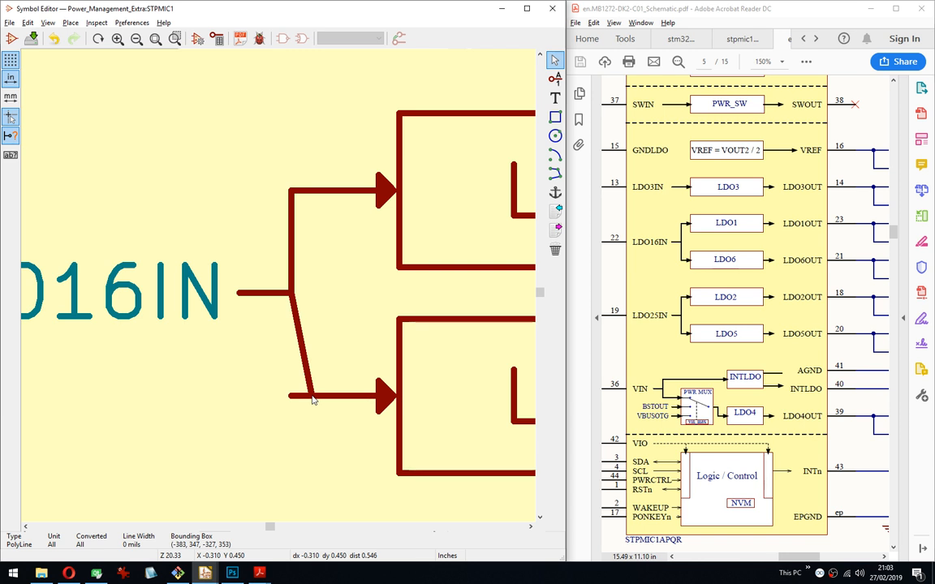
Bring the slanted lower end of the branch line onto the start of the lower input arrow at X -0.330.
key("g")
left_click(341, 444)
left_click(291, 397)
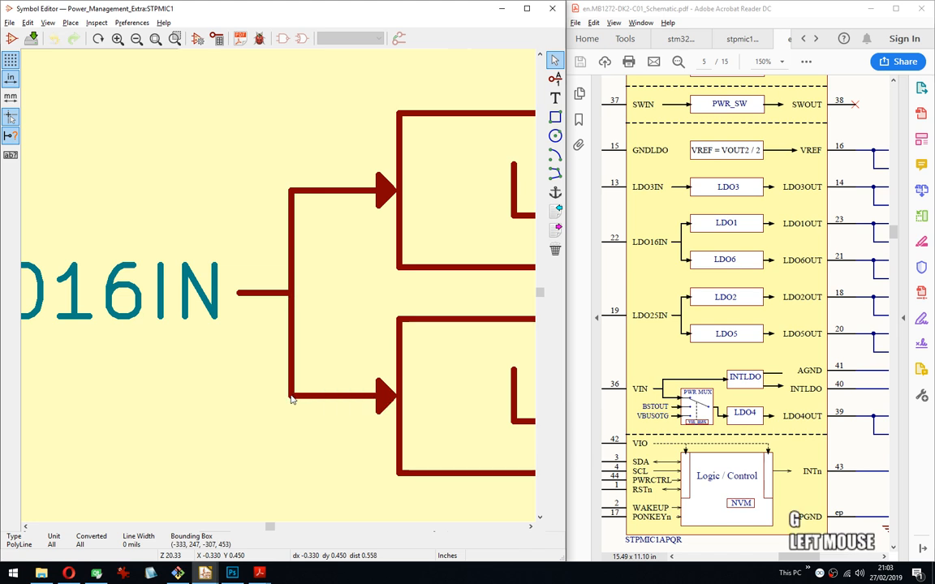
Change the text in the upper block of the LDO16IN branch to LDO1.
scroll(279, 290, "down", 3)
scroll(278, 291, "down", 4)
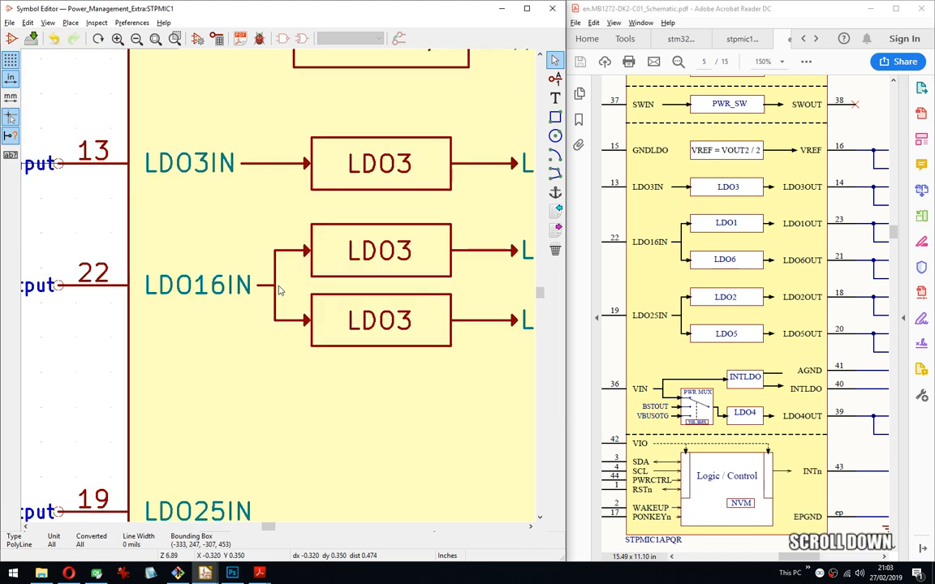
middle_click_drag(267, 262, 274, 236)
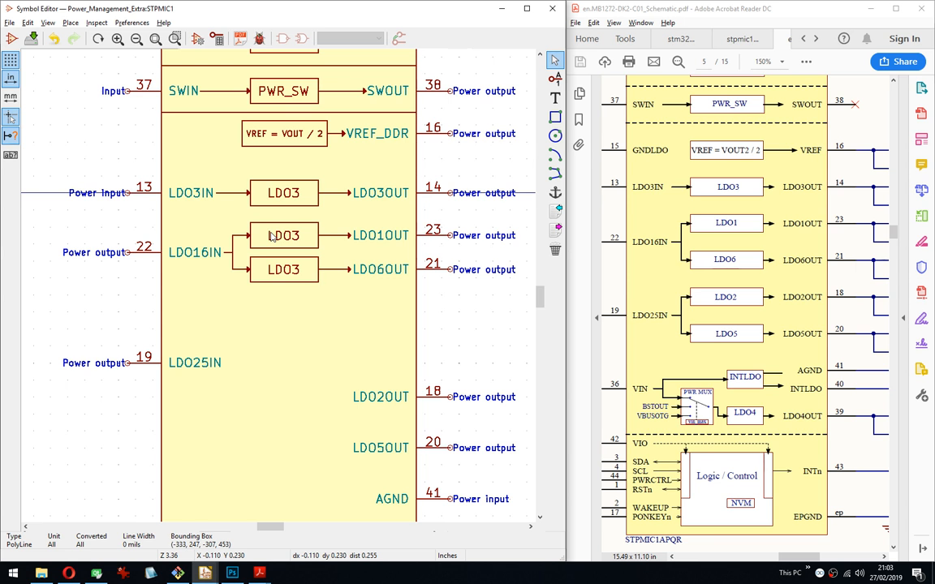
double_click(276, 235)
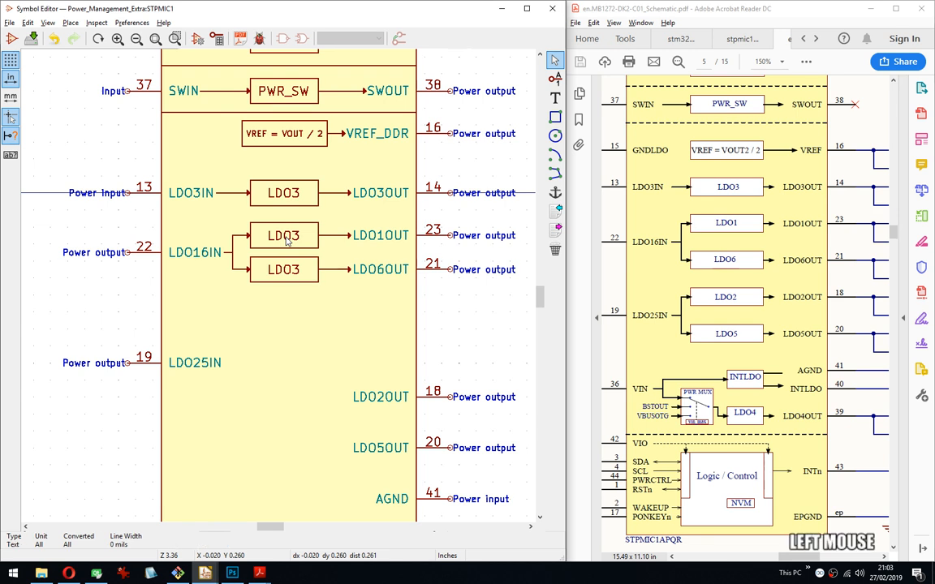
left_click(252, 243)
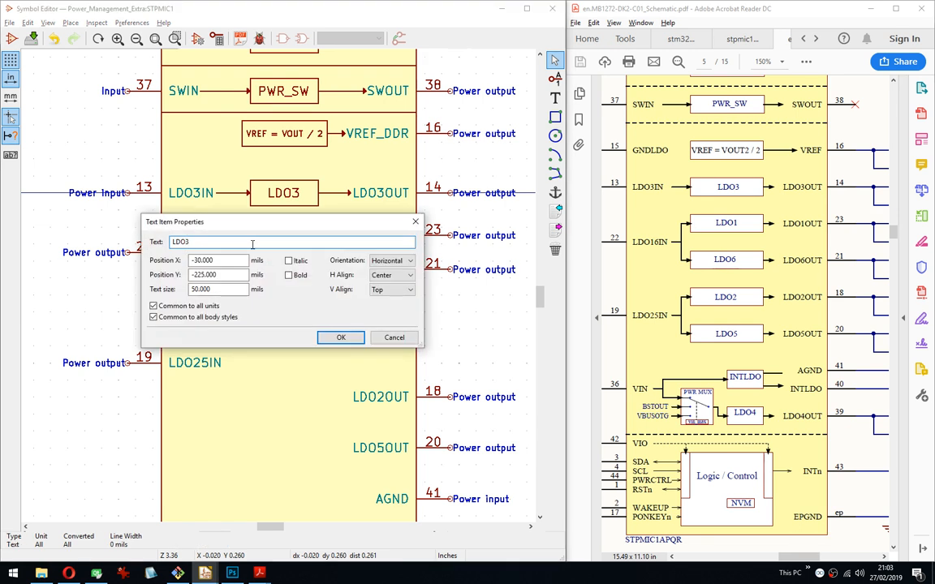
key("BackSpace")
type("1")
key("Return")
Change the text in the lower block of the LDO16IN branch to LDO6.
double_click(284, 268)
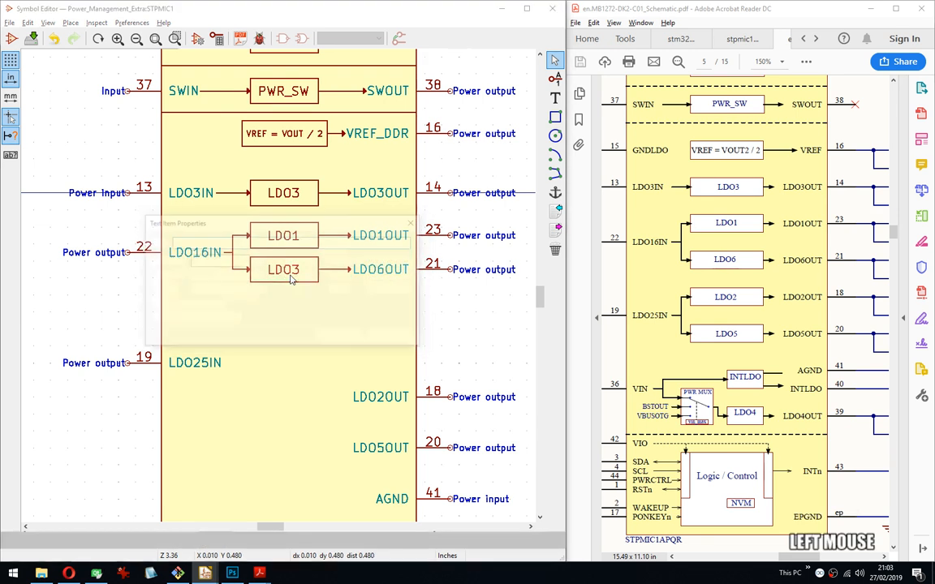
left_click(217, 244)
key("BackSpace")
type("6")
key("Return")
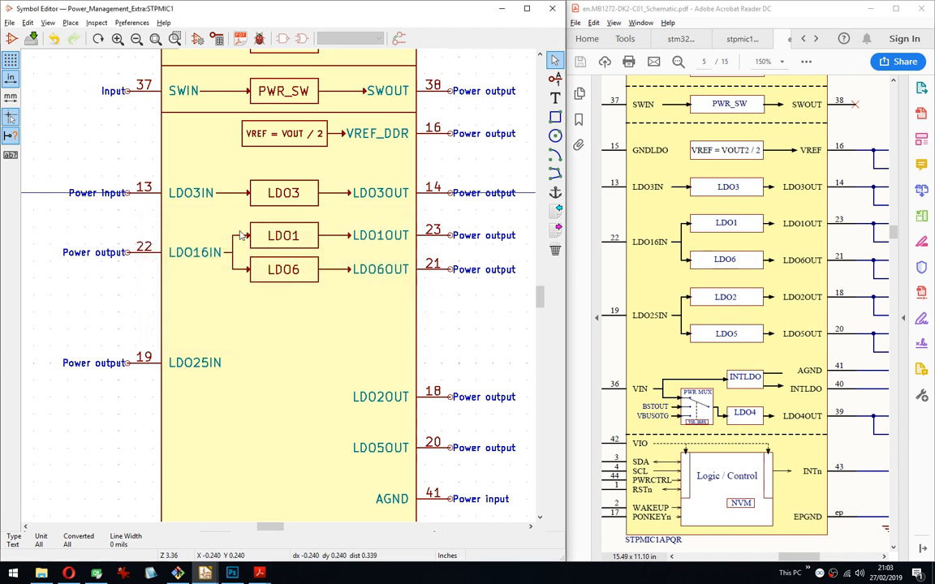
Duplicate the LDO1 and LDO6 blocks with their arrows and input branch, placing the copy about 390 mils below the originals.
mouse_move(223, 218)
left_mouse_down()
mouse_move(361, 289)
mouse_move(208, 225)
left_mouse_up()
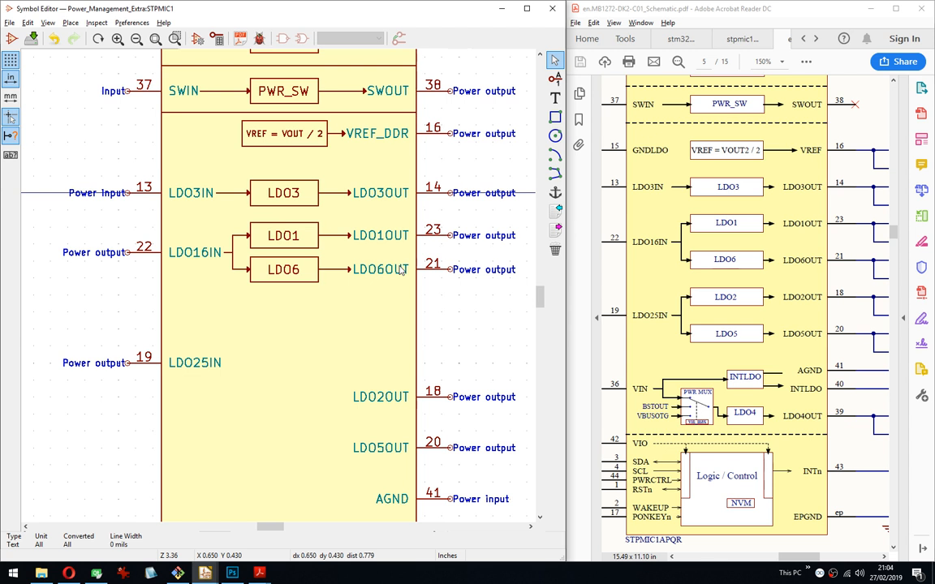
middle_click_drag(244, 284, 241, 265)
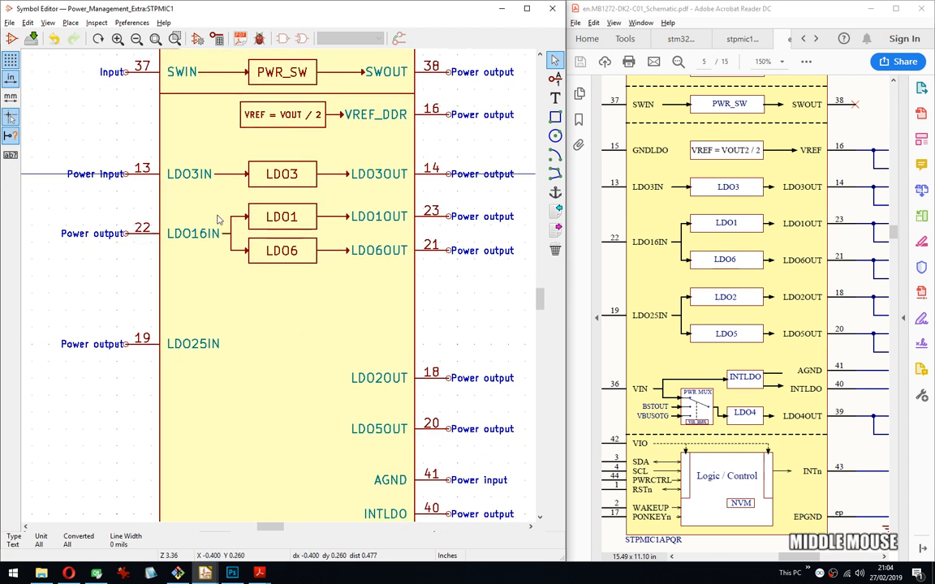
left_click_drag(249, 218, 356, 275)
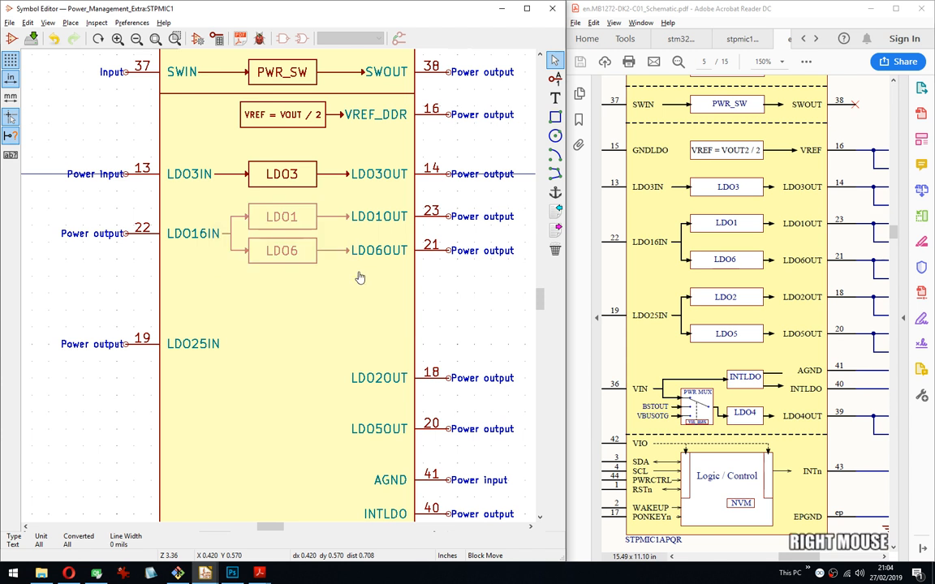
right_click(358, 278)
left_click(406, 329)
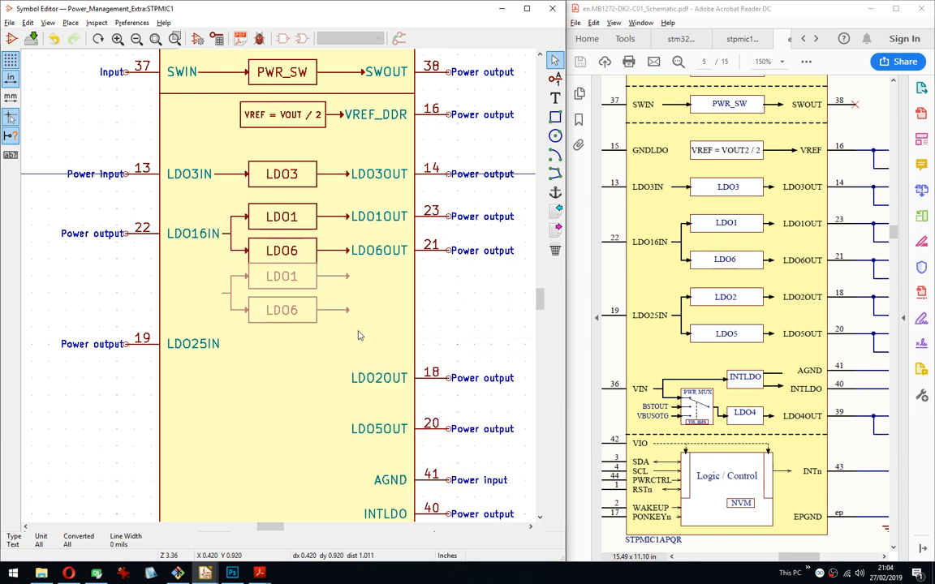
key("Down")
key("Down")
left_click(358, 334)
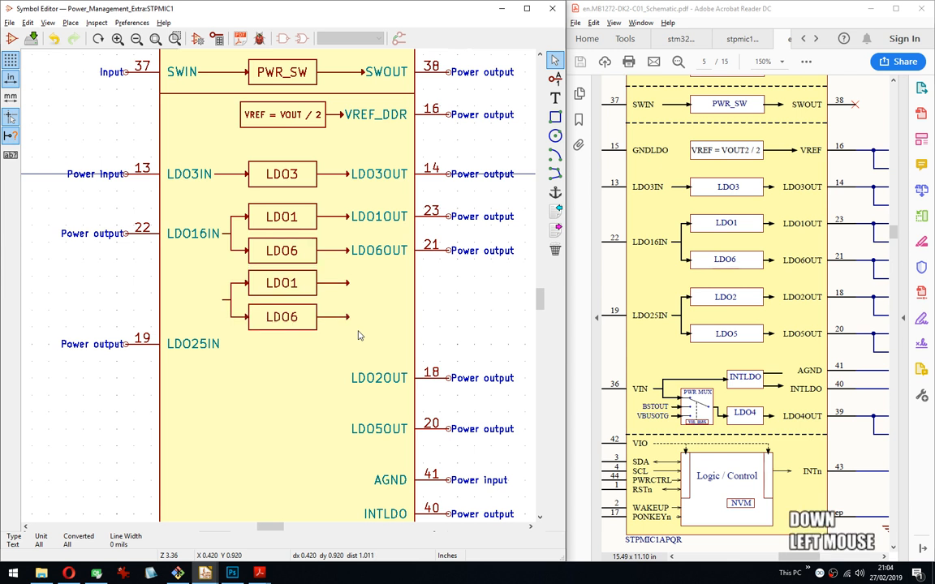
Set the grid to 50 mils and move the LDO25IN pin up to the input stub of the copied branch.
left_click_drag(122, 337, 138, 353)
right_click(113, 284)
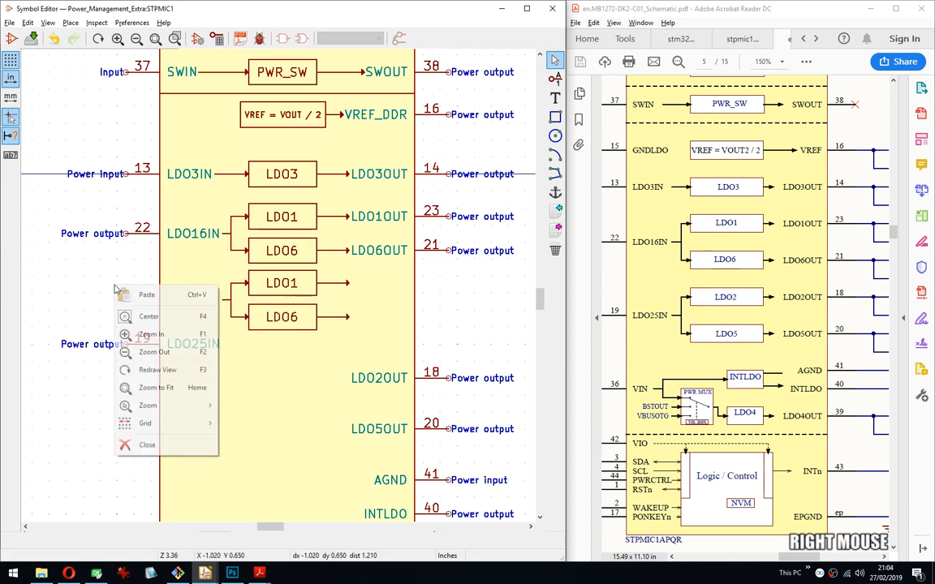
left_click(162, 423)
left_click(276, 432)
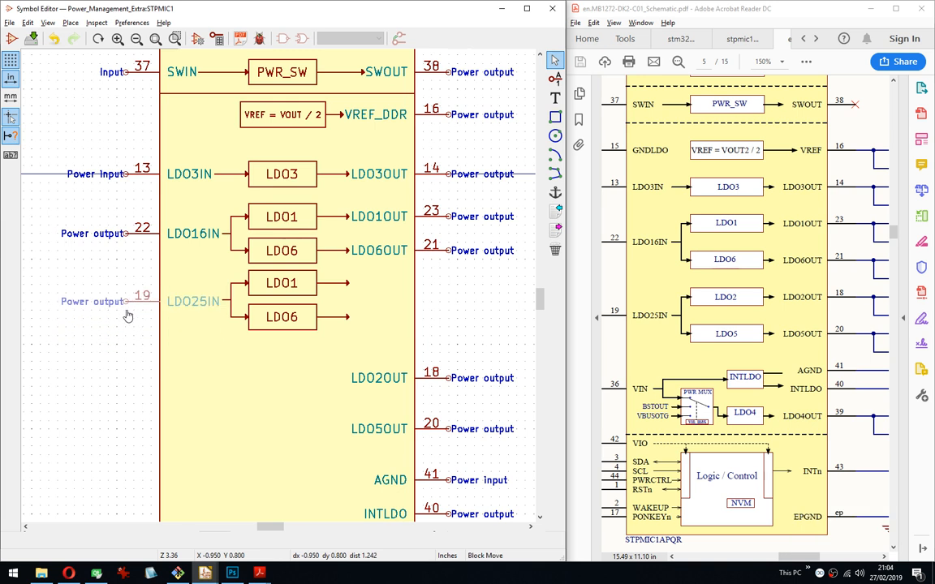
left_click(128, 315)
Set the grid to 5 mils and shift the copied blocks and branch about 10 mils down to align with LDO25IN.
scroll(211, 312, "up", 5)
middle_click_drag(342, 289, 167, 175)
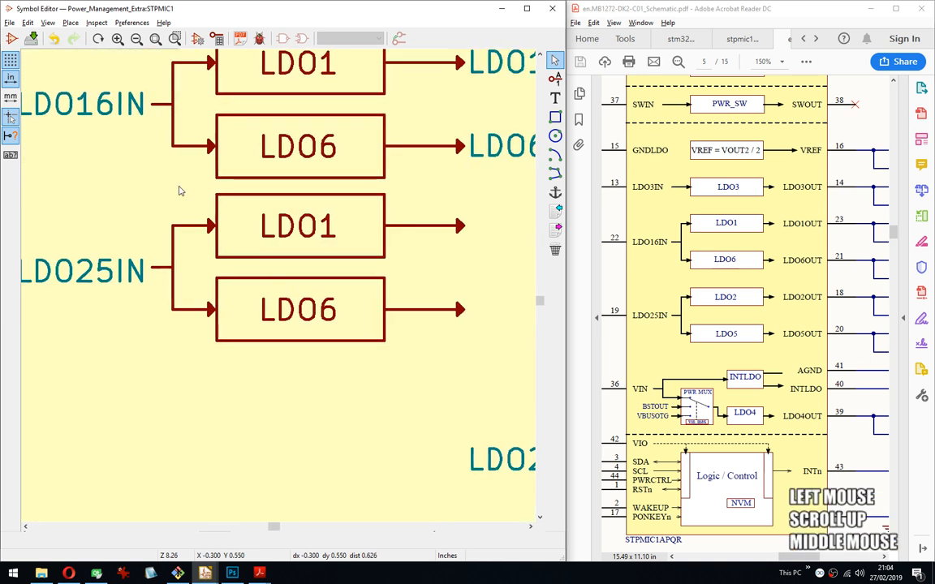
middle_click_drag(217, 198, 154, 188)
right_click(160, 183)
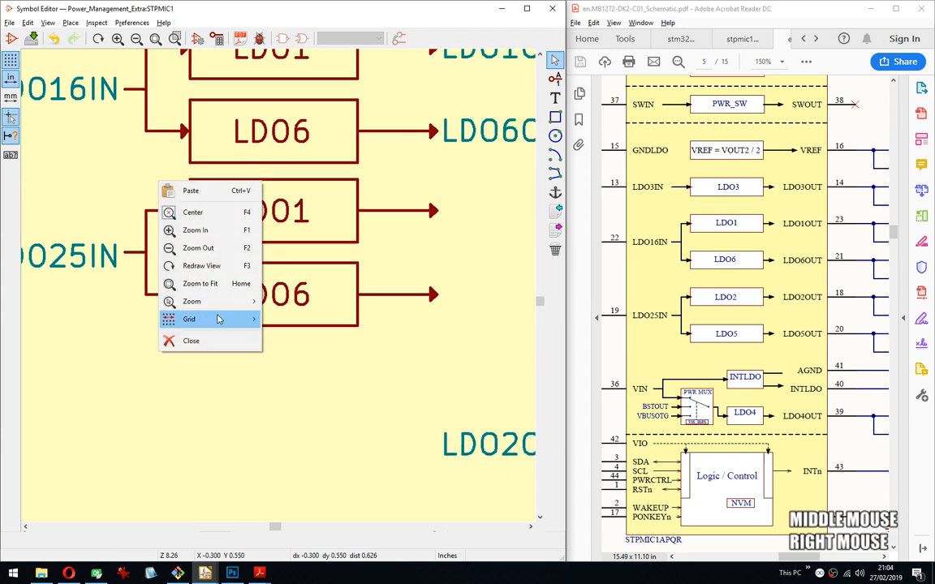
left_click(213, 319)
left_click(318, 366)
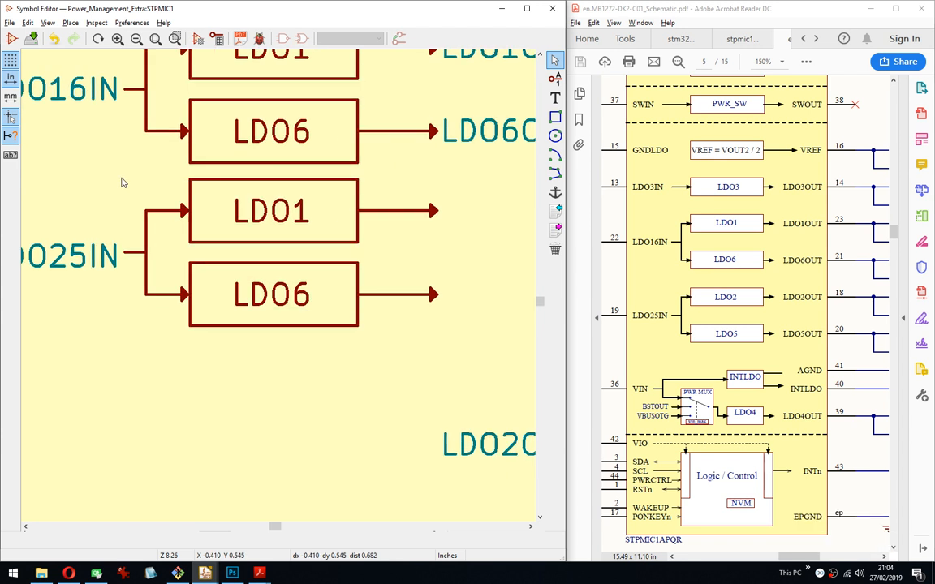
left_click_drag(127, 177, 444, 343)
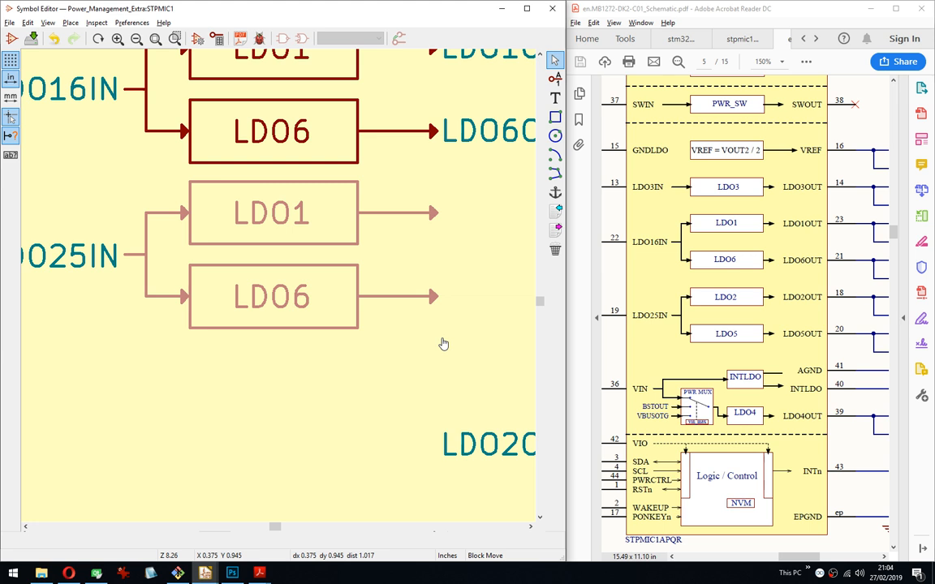
left_click(443, 347)
Change the text in the upper block of the LDO25IN branch to LDO2.
middle_click_drag(443, 346, 313, 255)
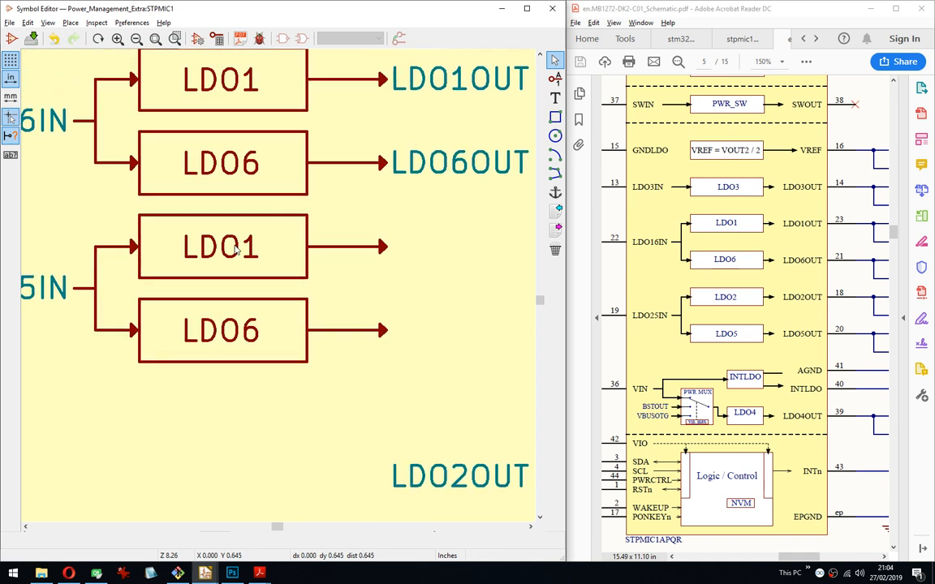
double_click(236, 250)
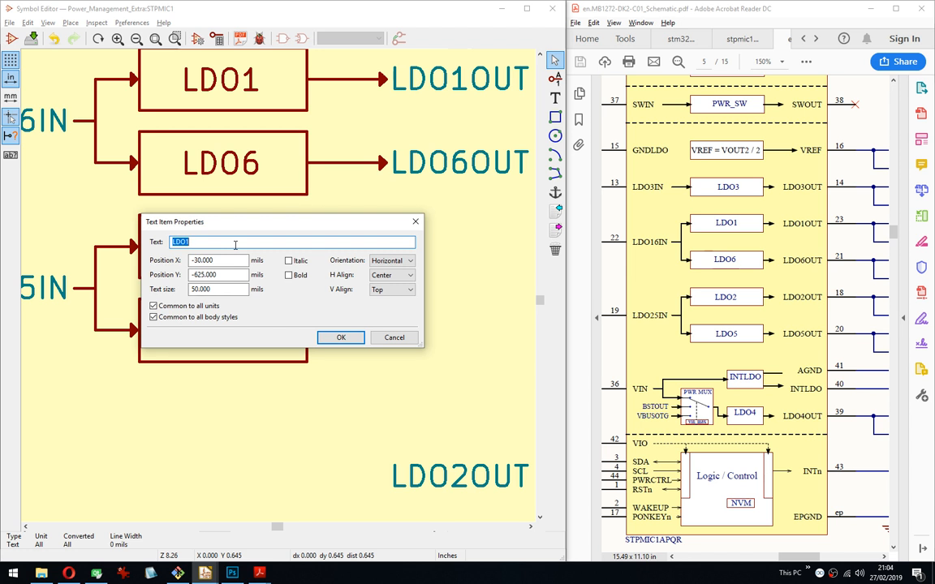
left_click(235, 244)
key("BackSpace")
type("2")
key("Return")
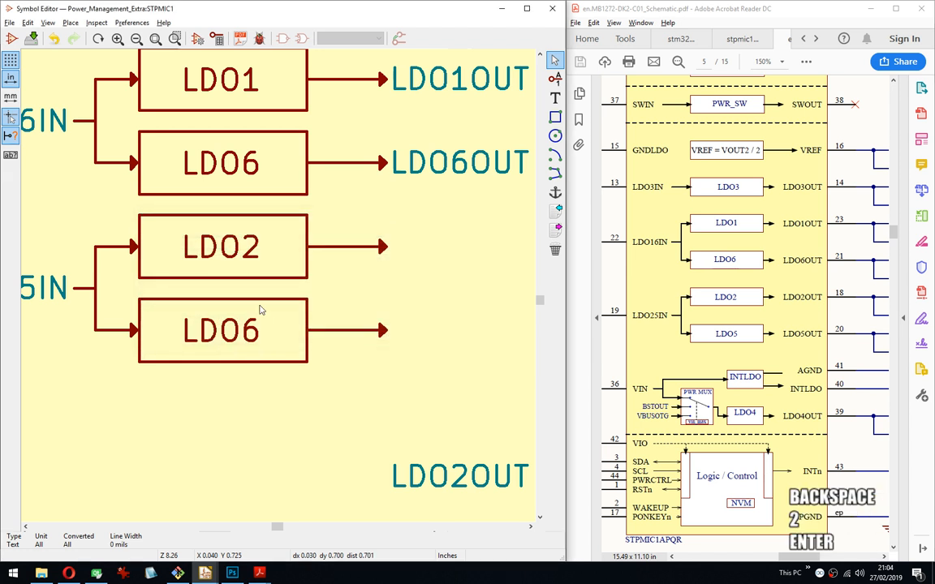
Change the text in the lower block of the LDO25IN branch to LDO5.
double_click(235, 329)
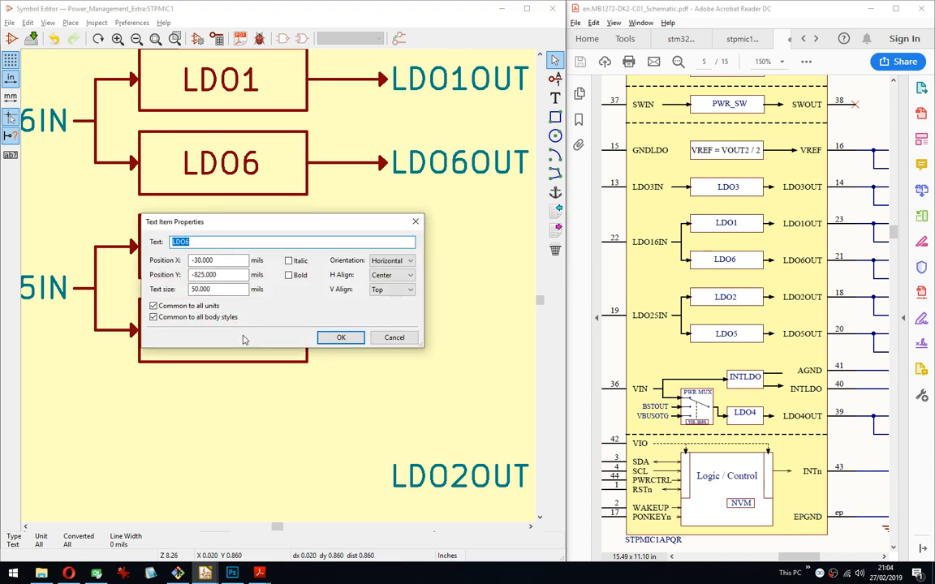
key("End")
key("BackSpace")
type("5")
key("Return")
Set the grid to 50 mils and move the LDO2OUT and LDO5OUT pins up to the output arrows of their blocks.
middle_click_drag(510, 336, 414, 309)
scroll(386, 331, "down", 3)
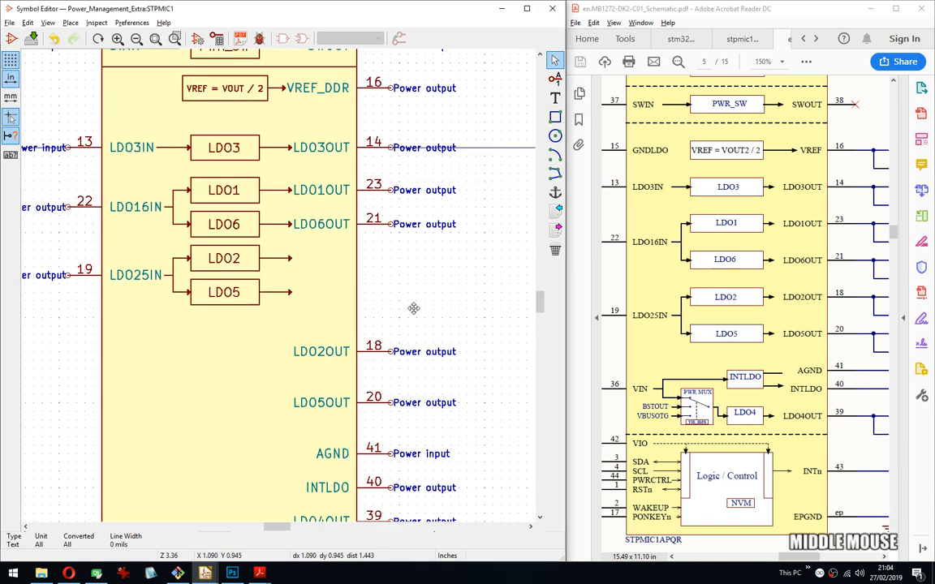
right_click(448, 298)
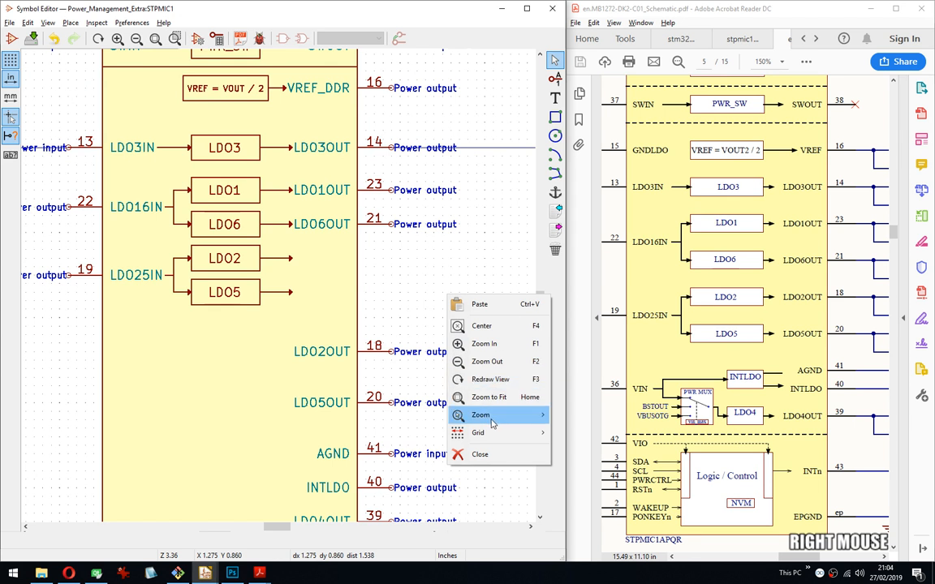
mouse_move(512, 433)
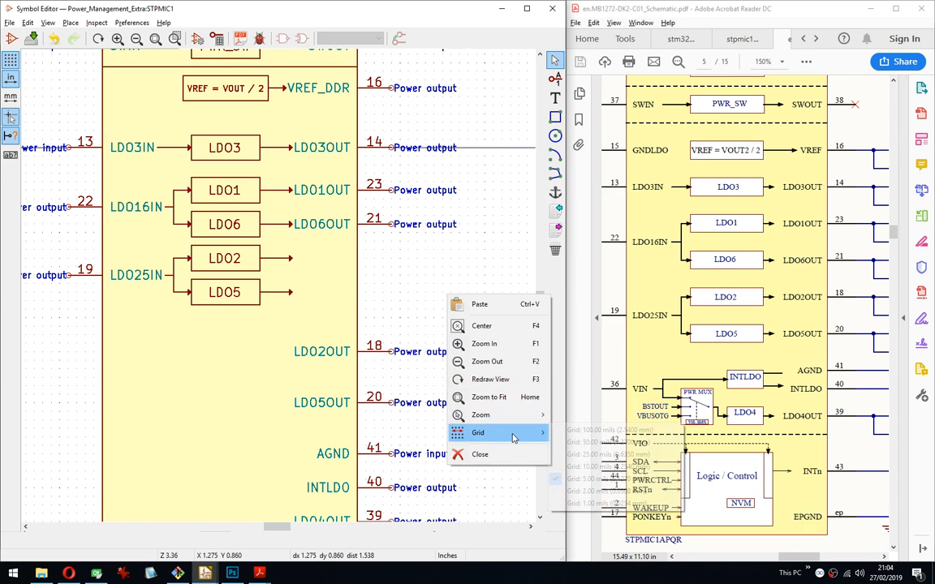
left_click(605, 442)
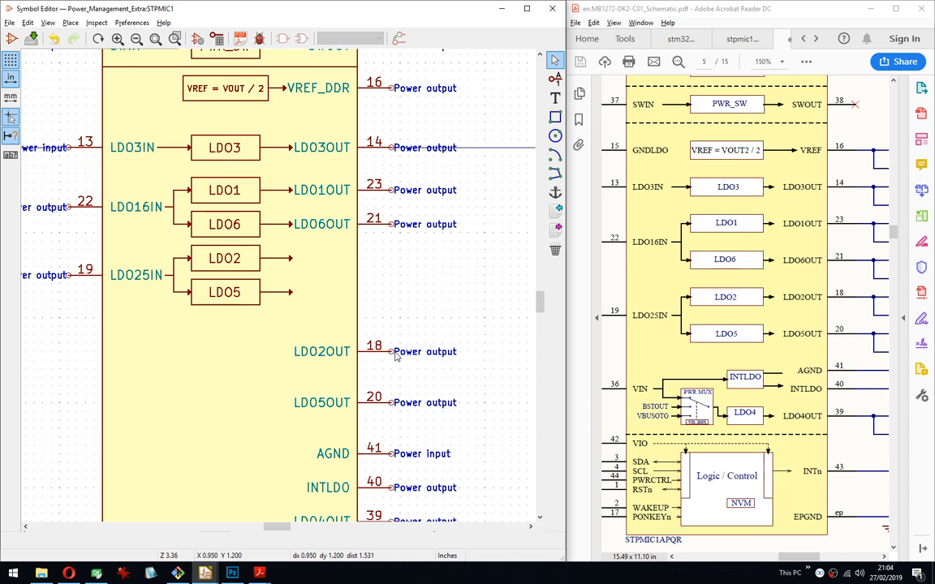
key("m")
left_click(395, 262)
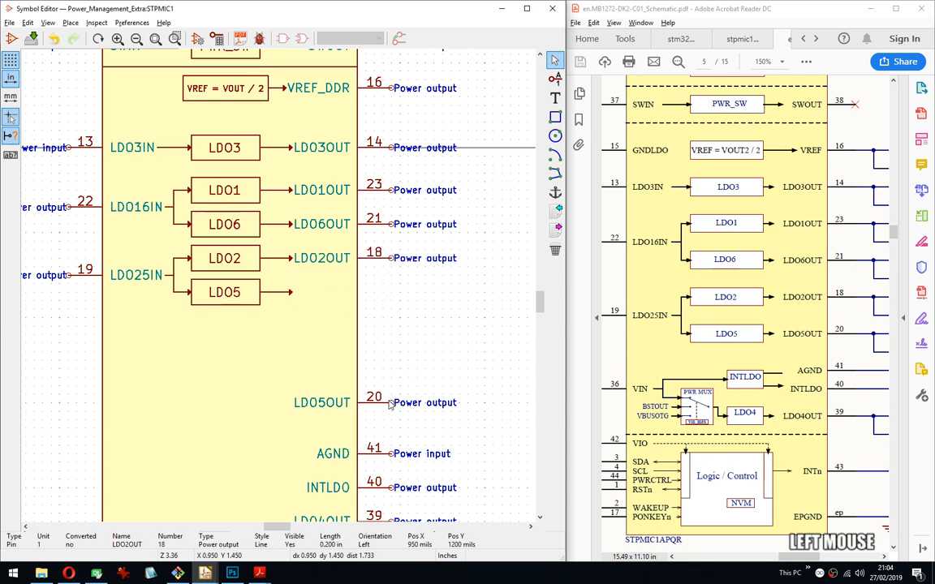
key("m")
left_click(392, 293)
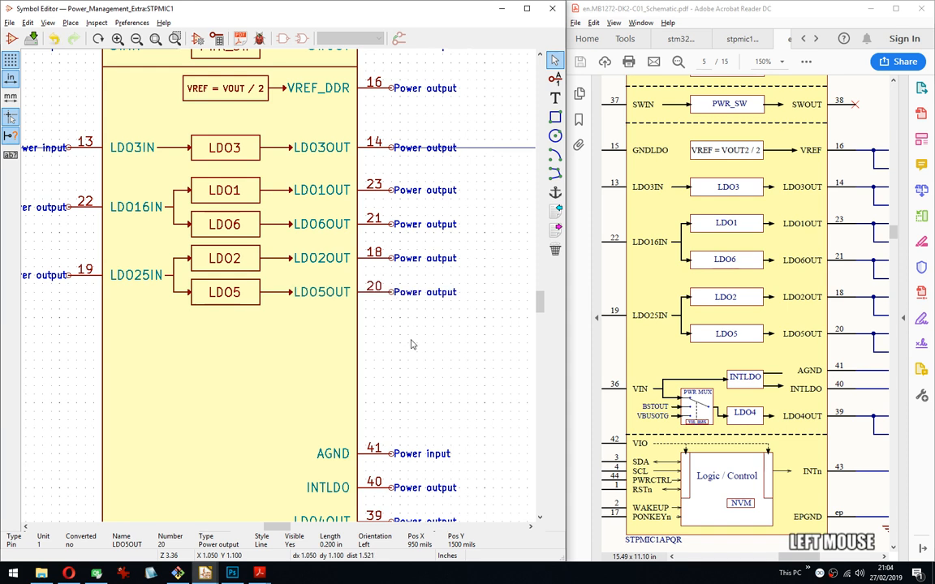
Move the whole LDO25IN group, including its blocks and output pins, about 50 mils down from the LDO16IN group.
mouse_move(410, 345)
middle_mouse_down()
mouse_move(480, 345)
mouse_move(483, 399)
mouse_move(477, 353)
middle_mouse_up()
left_click_drag(484, 364, 119, 244)
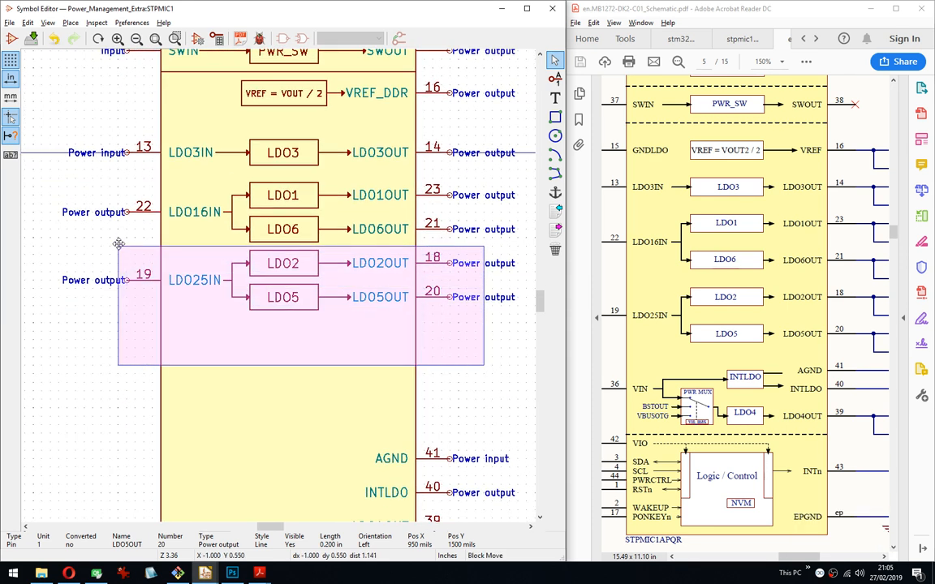
left_click(120, 252)
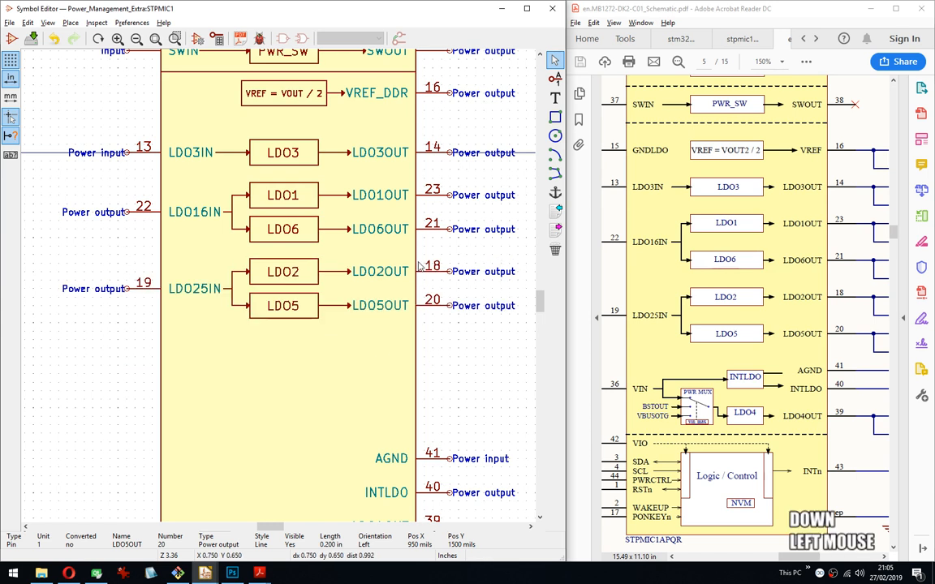
Move the LDO3IN, LDO16IN and LDO25IN groups with their blocks and output pins about 100 mils up toward the VREF block.
scroll(268, 293, "down", 4)
scroll(278, 287, "up", 2)
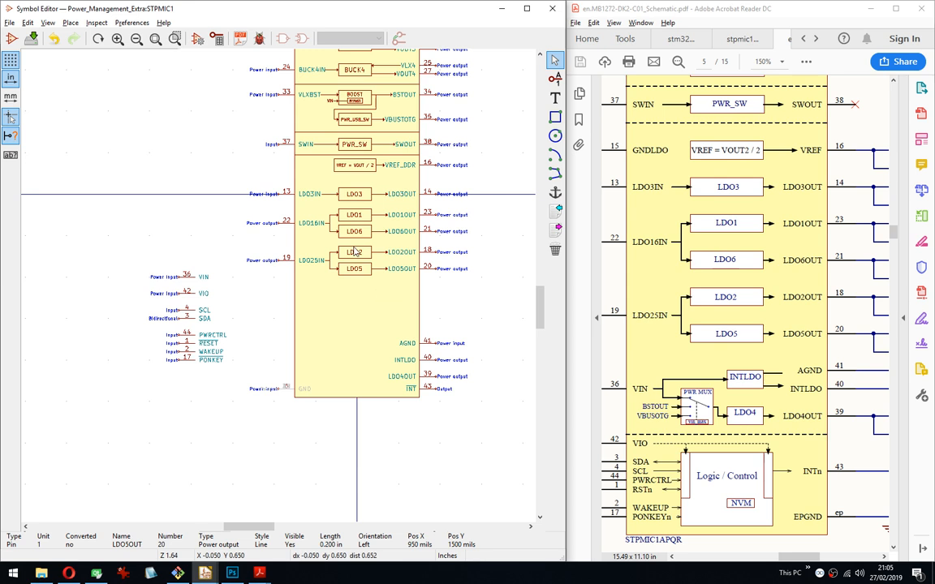
scroll(409, 181, "up", 3)
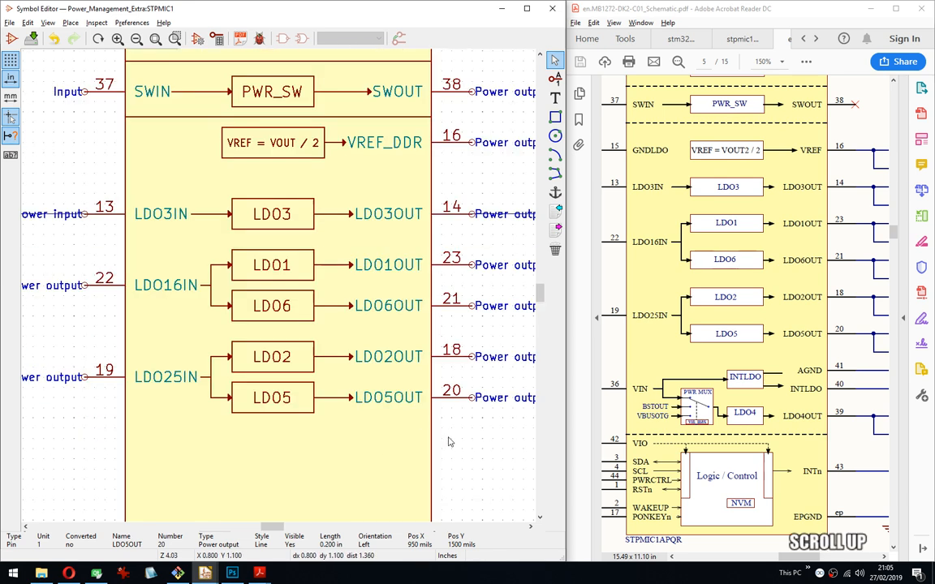
left_click_drag(499, 439, 77, 207)
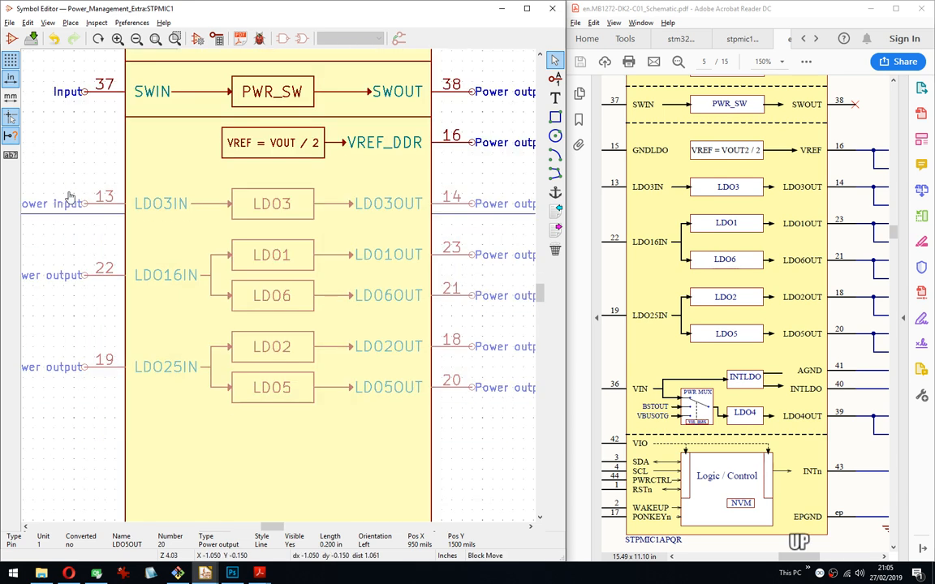
left_click(70, 187)
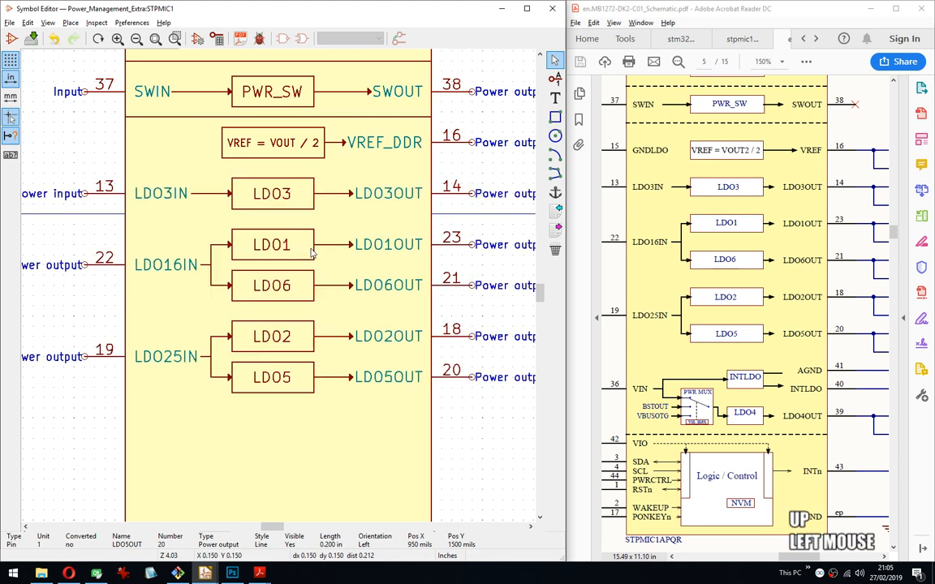
scroll(281, 247, "down", 5)
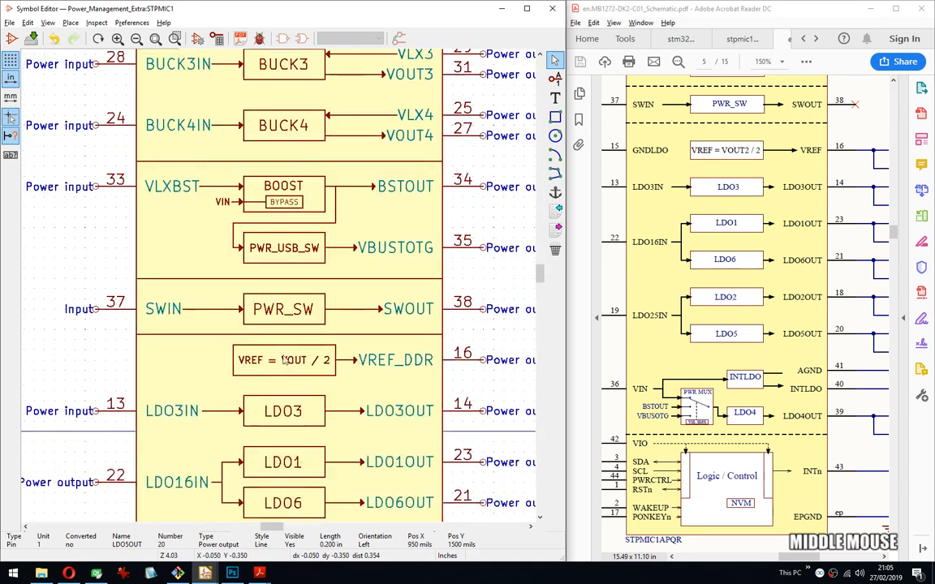
scroll(235, 150, "up", 4)
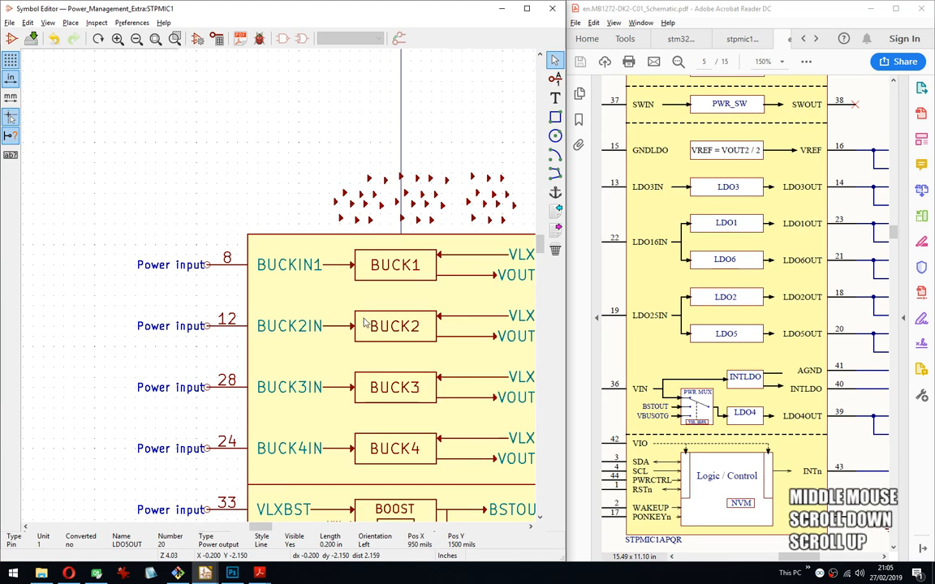
Check the symbol from the BUCK blocks through the LDO25IN group to the remaining unplaced pins.
middle_click_drag(358, 326, 162, 176)
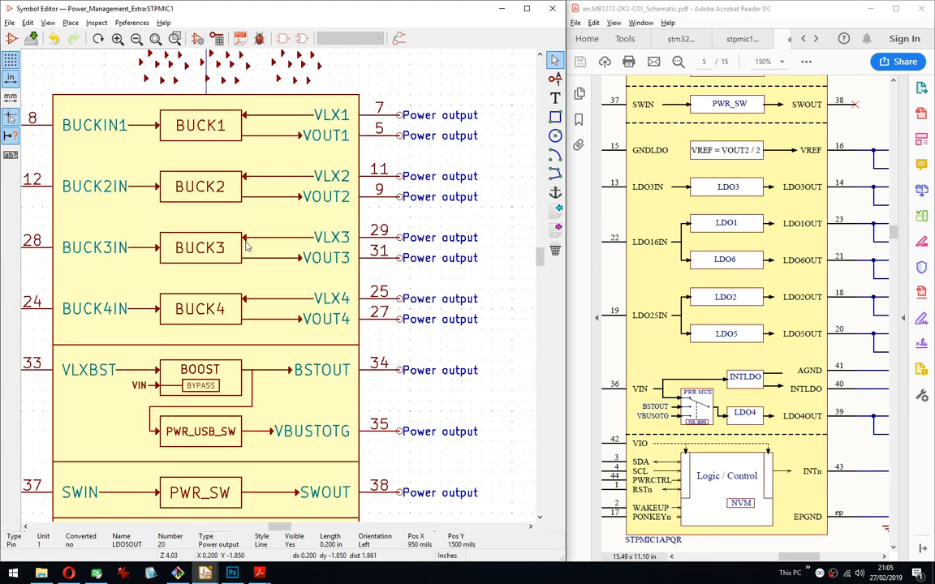
middle_click_drag(299, 373, 360, 224)
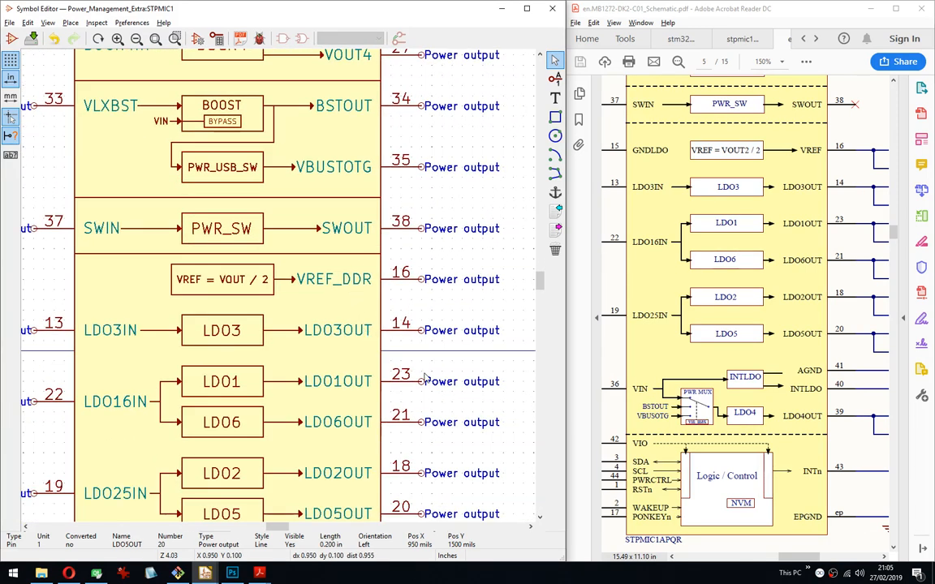
middle_click_drag(427, 375, 426, 252)
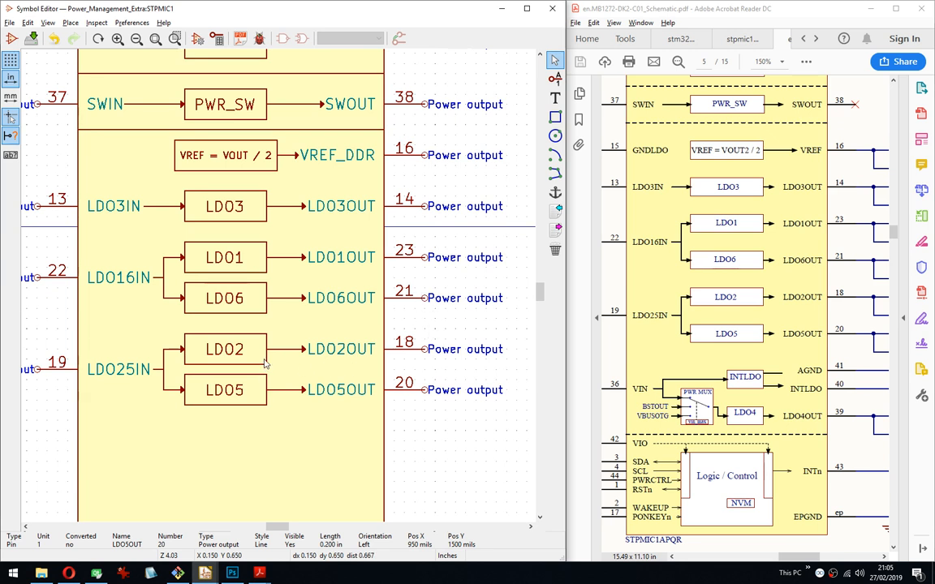
middle_click_drag(265, 364, 293, 310)
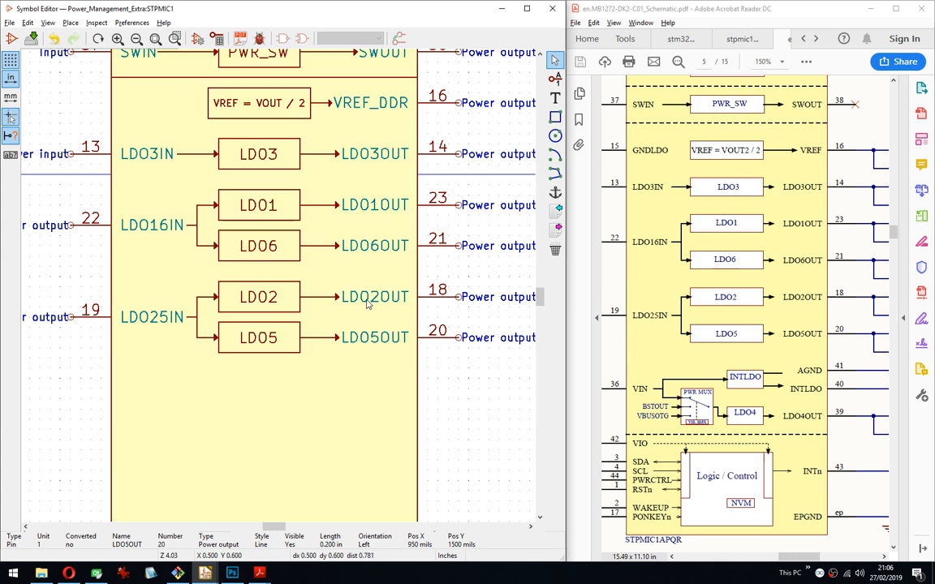
mouse_move(342, 296)
middle_mouse_down()
mouse_move(339, 264)
mouse_move(329, 294)
middle_mouse_up()
scroll(339, 264, "down", 4)
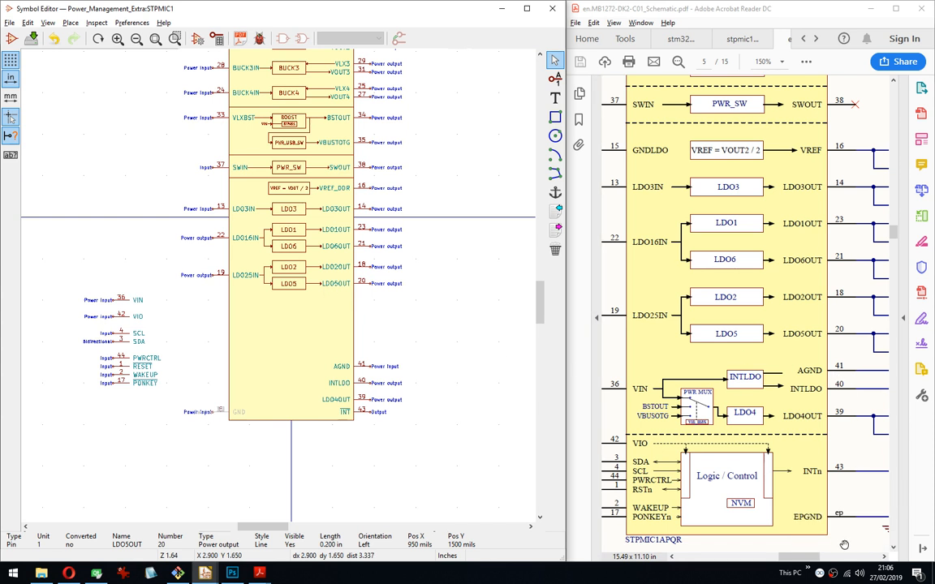
Widen the reference schematic window and enlarge the VIN, INTLDO and LDO4 section to 200%.
left_click_drag(844, 544, 847, 425)
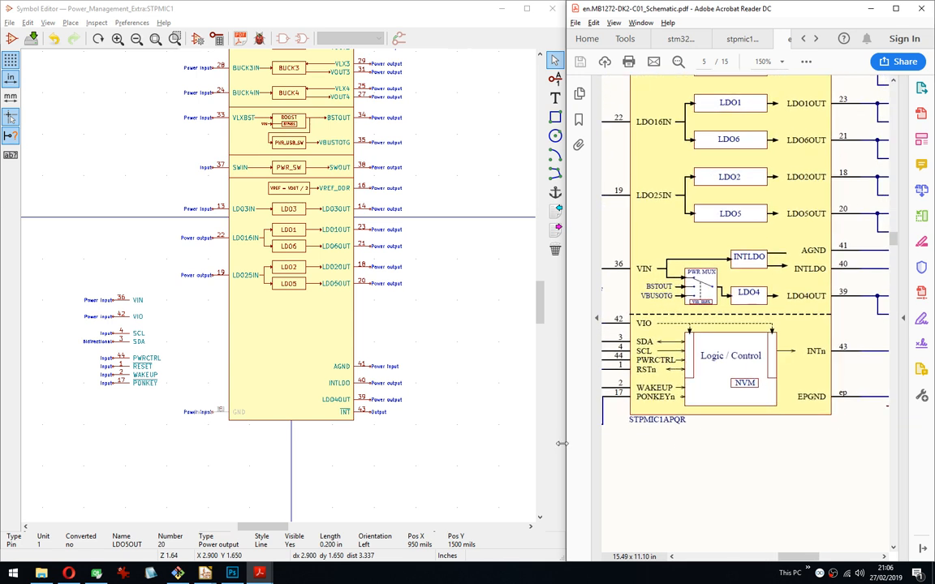
left_click_drag(566, 443, 468, 261)
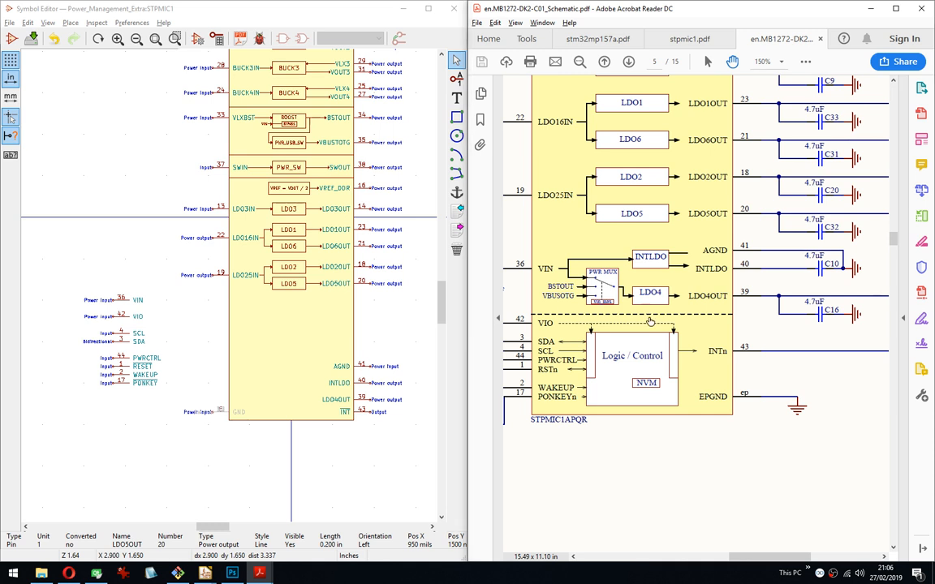
left_click_drag(626, 501, 659, 482)
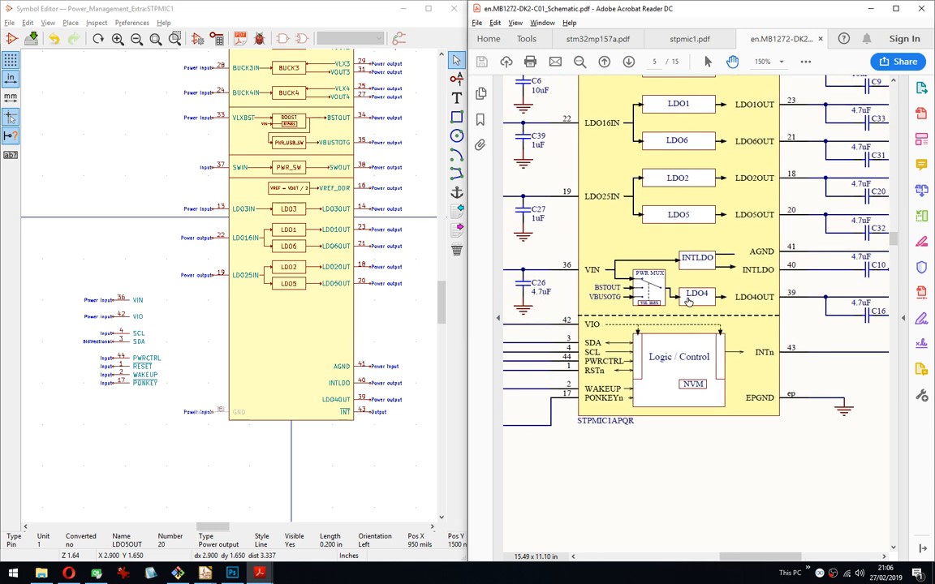
scroll(688, 302, "up", 2)
scroll(688, 302, "down", 1)
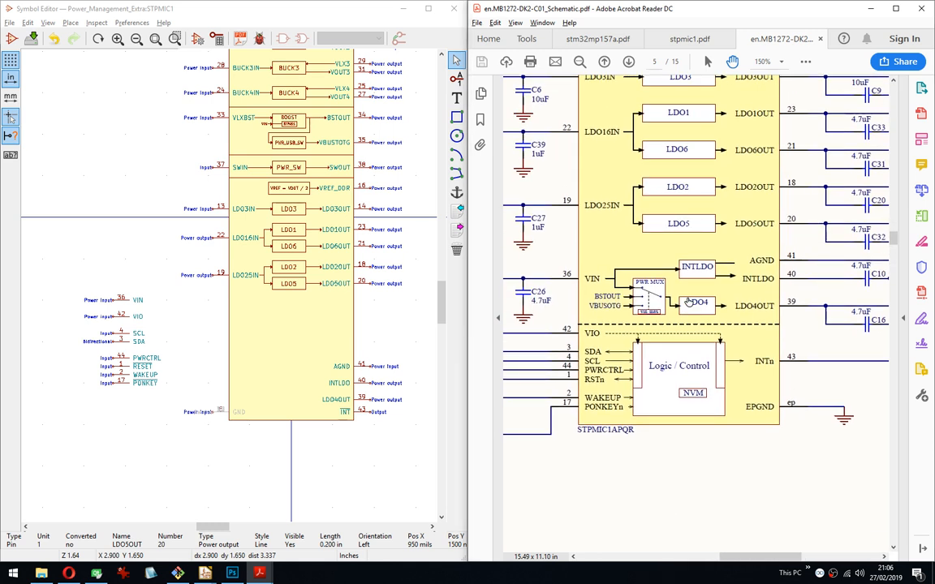
scroll(688, 302, "up", 1, "ctrl")
left_click_drag(697, 532, 708, 519)
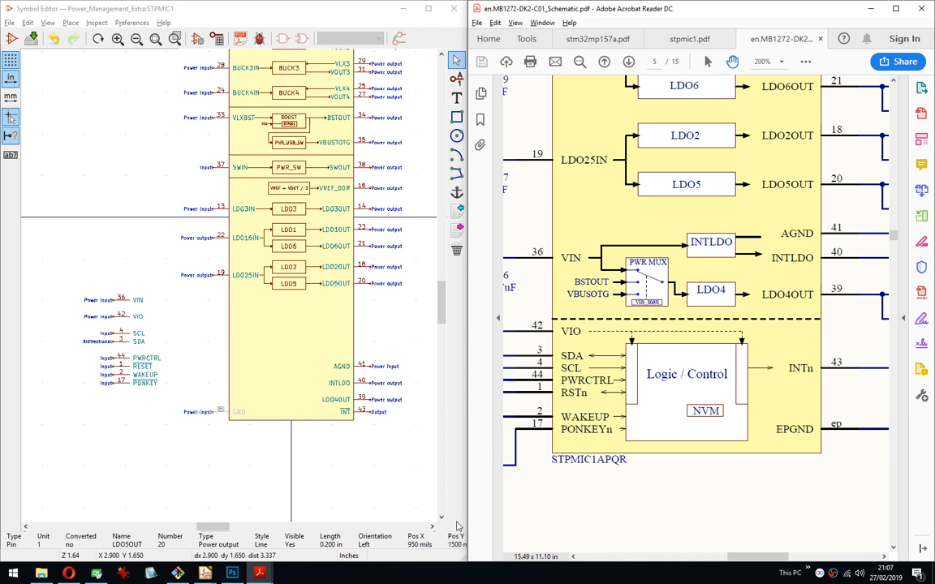
Move the VIN pin onto the symbol's input-side edge, about 400 mils below the LDO25IN pin.
scroll(344, 471, "right", 1)
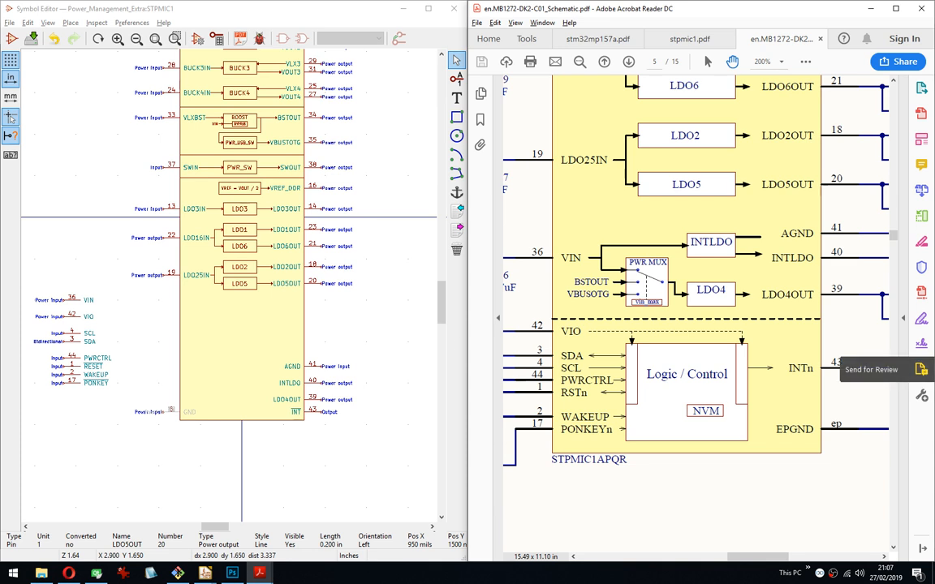
middle_click_drag(320, 347, 308, 343)
scroll(308, 343, "up", 2)
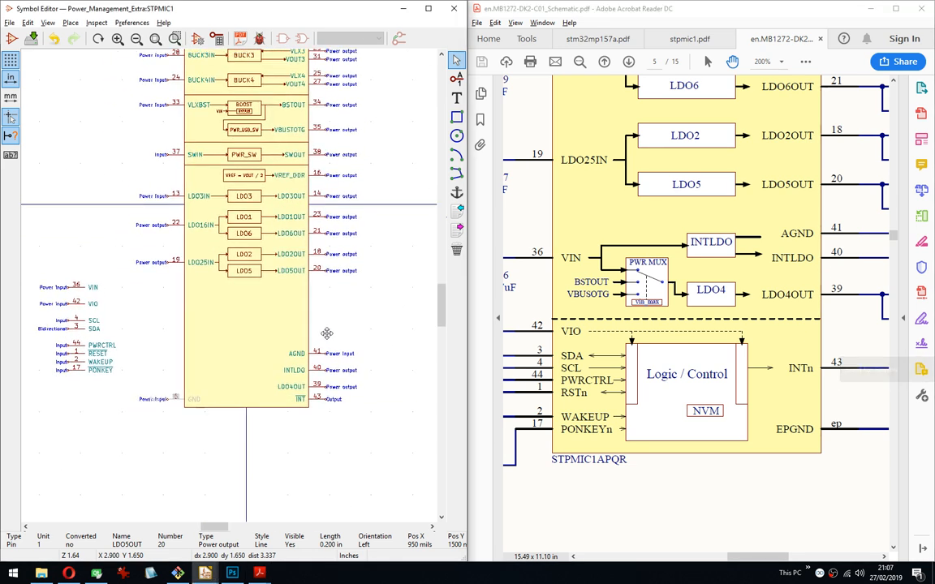
scroll(240, 293, "up", 2)
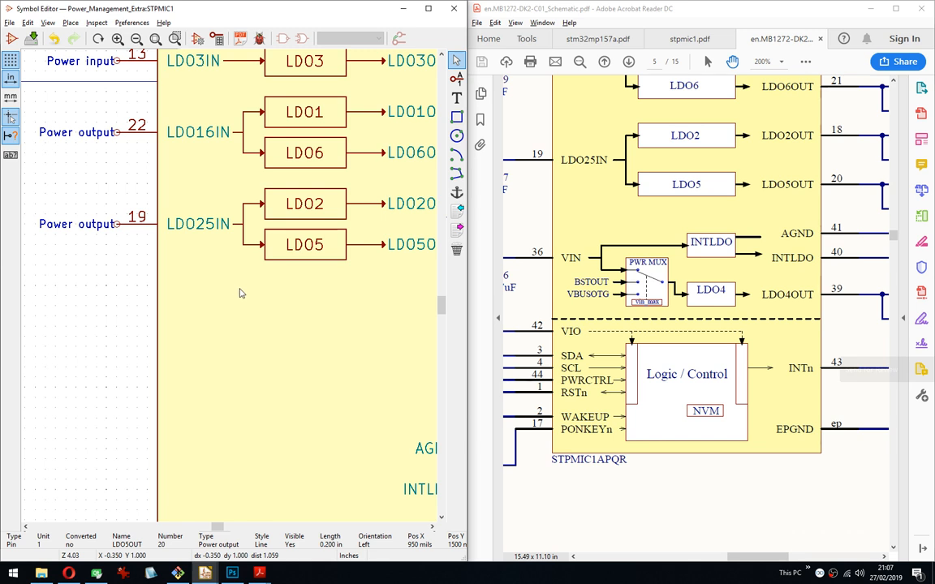
middle_click_drag(218, 265, 363, 253)
middle_click_drag(59, 272, 129, 266)
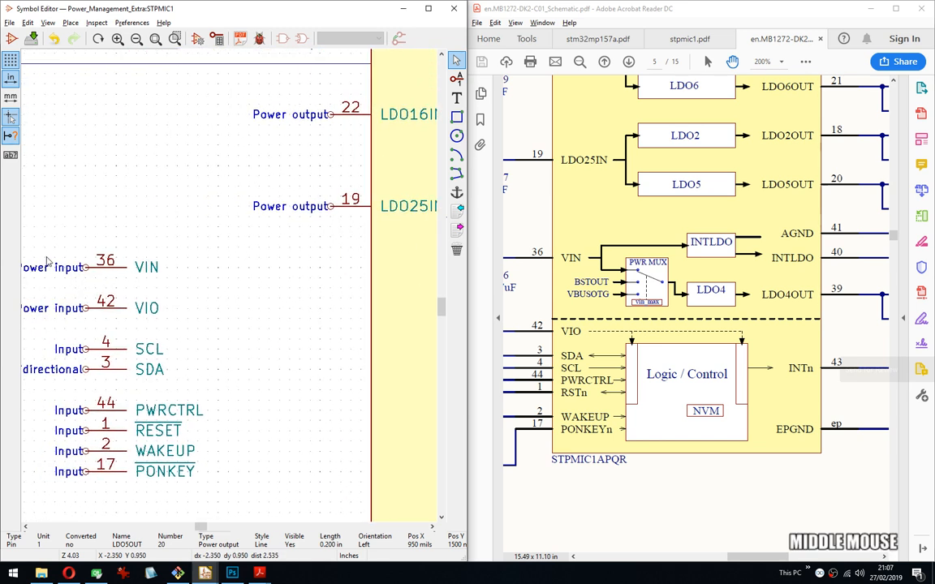
left_click_drag(48, 259, 104, 277)
middle_click_drag(351, 299, 189, 270)
key("Down")
key("Down")
key("Down")
key("Down")
key("Down")
key("Down")
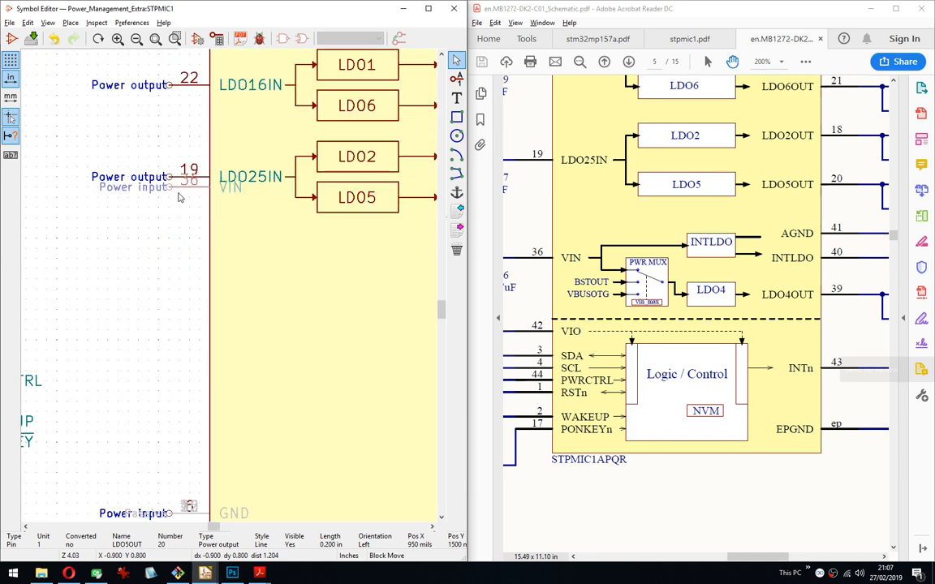
key("Down")
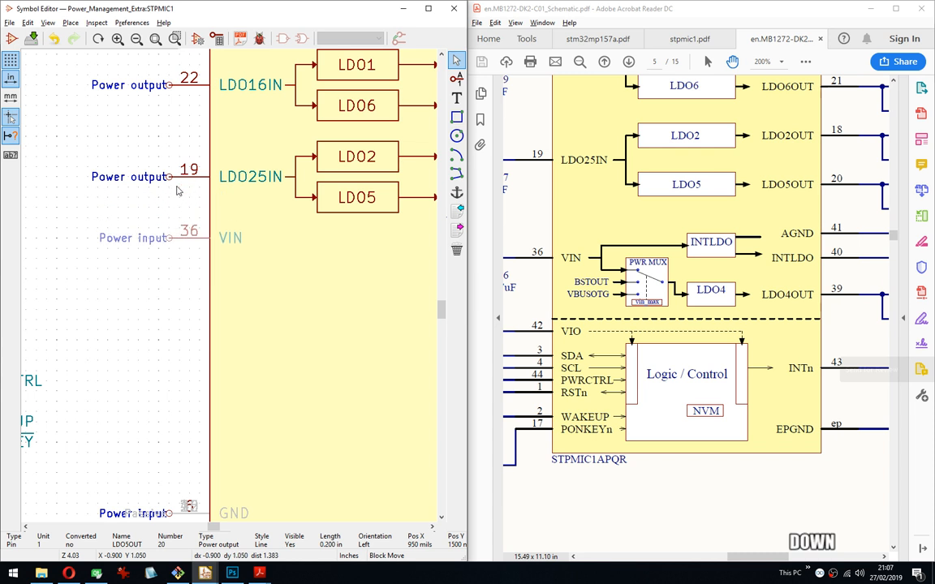
key("Down")
key("Down")
left_click(177, 192)
Move the AGND, INTLDO and LDO4OUT pins up together so that AGND lines up with the VIN pin.
middle_click_drag(308, 260, 225, 266)
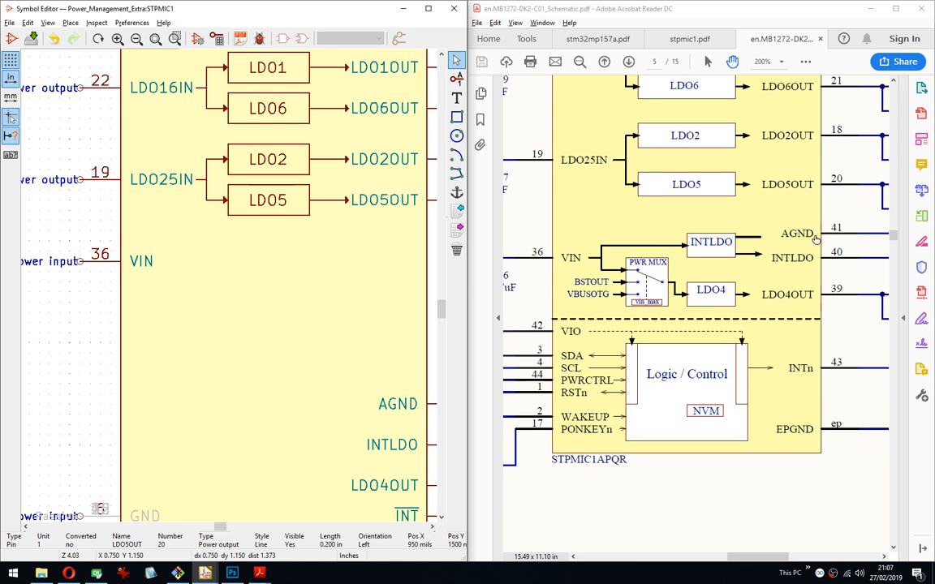
left_click_drag(817, 504, 793, 487)
middle_click_drag(333, 371, 239, 255)
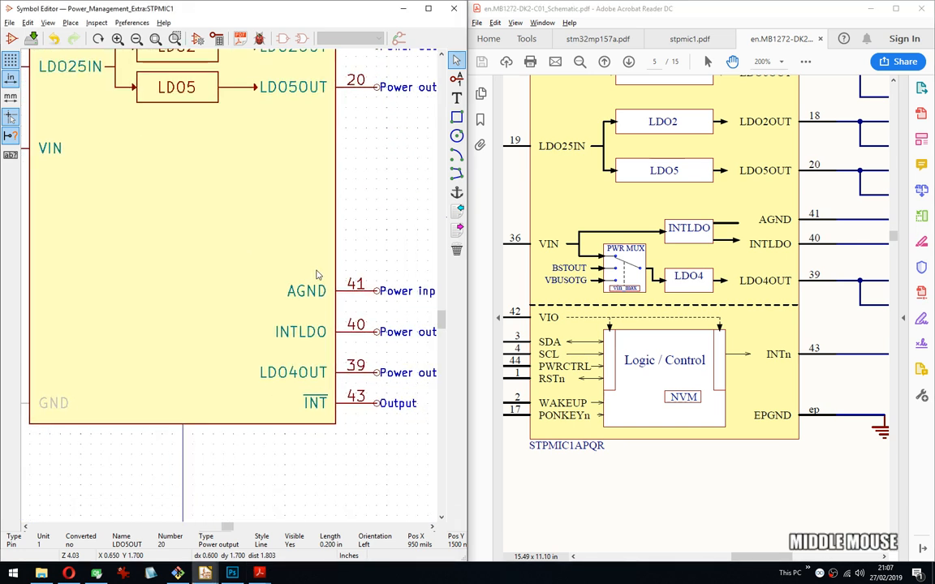
middle_click_drag(319, 271, 251, 292)
left_click_drag(349, 271, 288, 373)
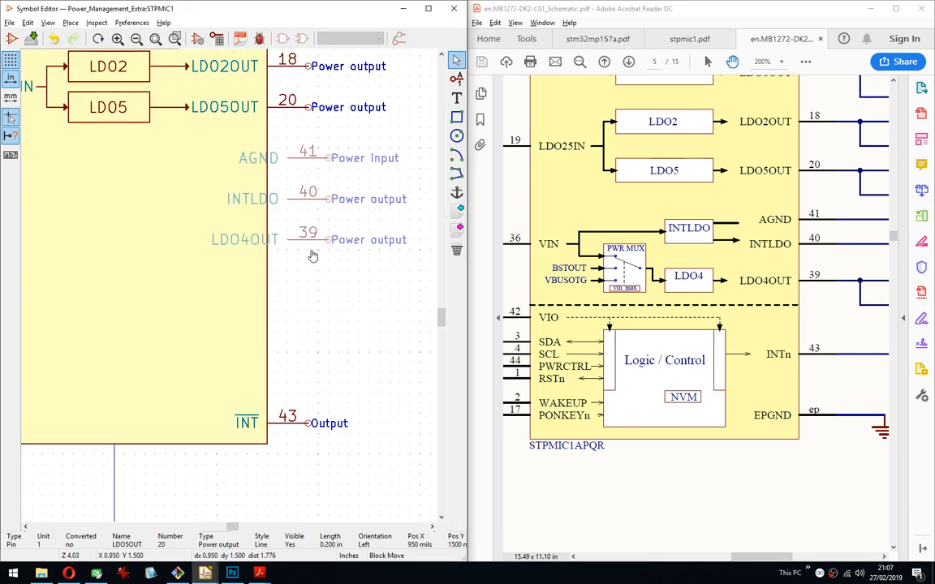
key("Down")
key("Down")
key("Down")
key("Down")
key("Down")
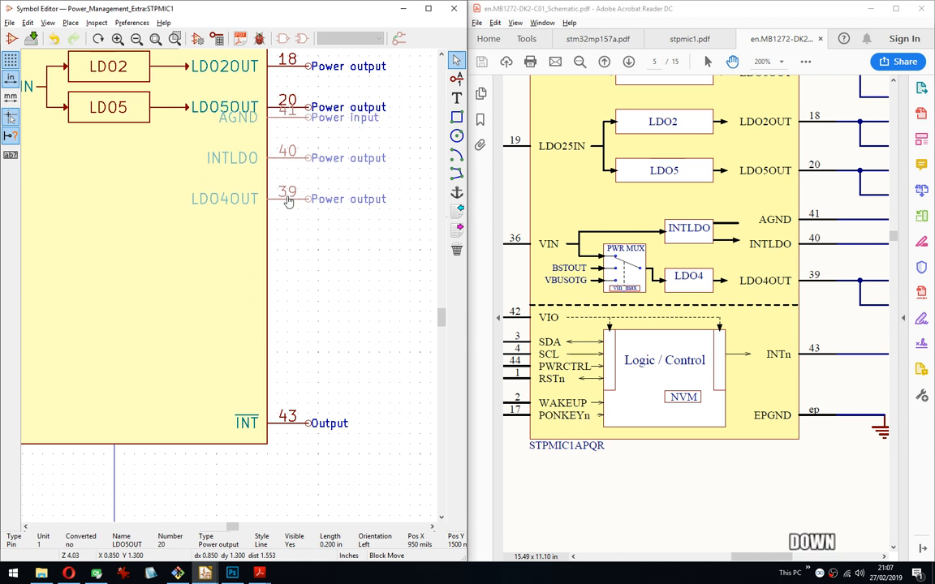
left_click(289, 200)
middle_click_drag(309, 335, 331, 346)
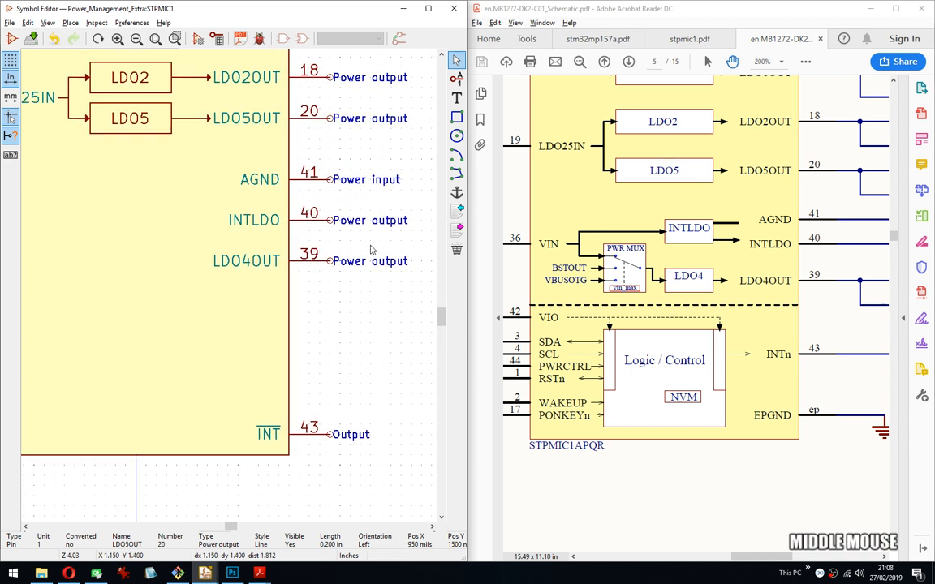
Move INTLDO up to about 100 mils below AGND, and LDO4OUT up to about 200 mils below INTLDO.
left_click_drag(360, 241, 327, 211)
key("Down")
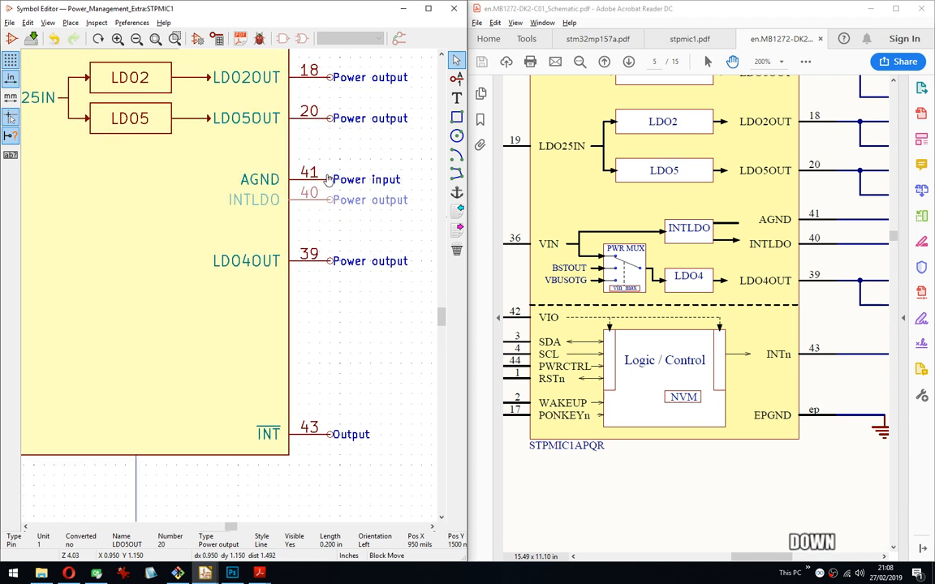
left_click(327, 178)
left_click_drag(351, 283, 325, 254)
key("Down")
key("Down")
key("Down")
key("Down")
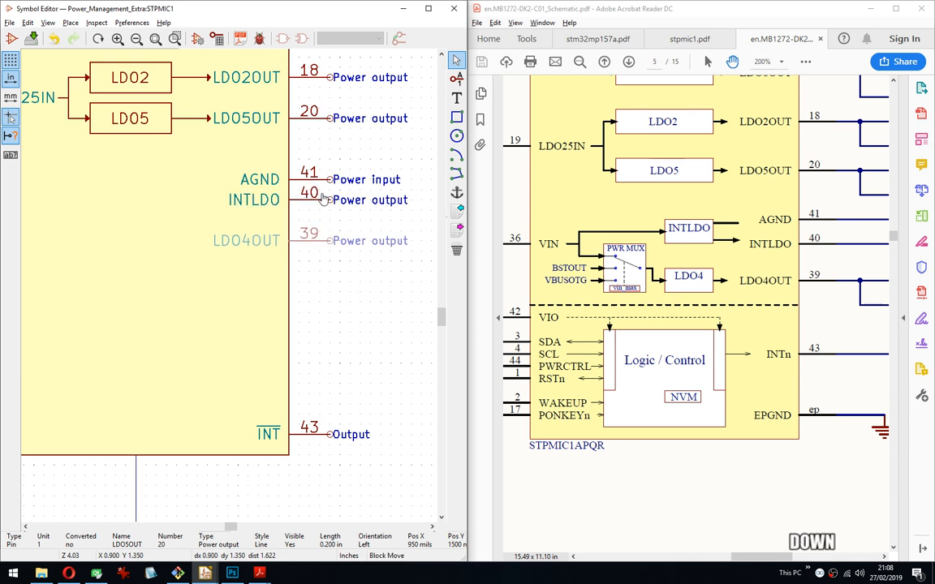
left_click(323, 240)
Duplicate the BUCK4 block with its arrows and place the copy between the VIN pin and the AGND and INTLDO pins.
middle_click_drag(134, 284, 225, 308)
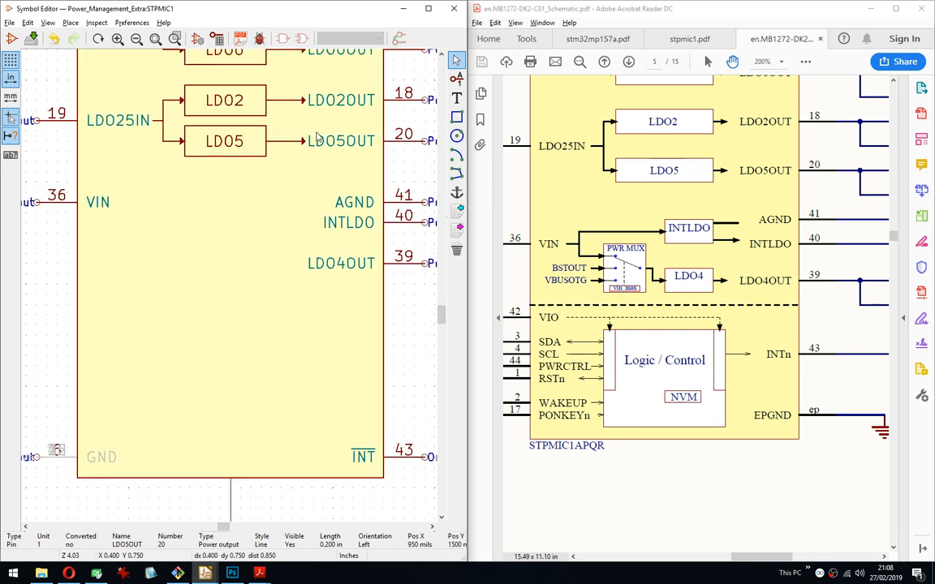
middle_click_drag(312, 86, 307, 280)
middle_click_drag(322, 169, 319, 313)
mouse_move(319, 108)
middle_mouse_down()
mouse_move(311, 234)
mouse_move(323, 292)
mouse_move(244, 204)
middle_mouse_up()
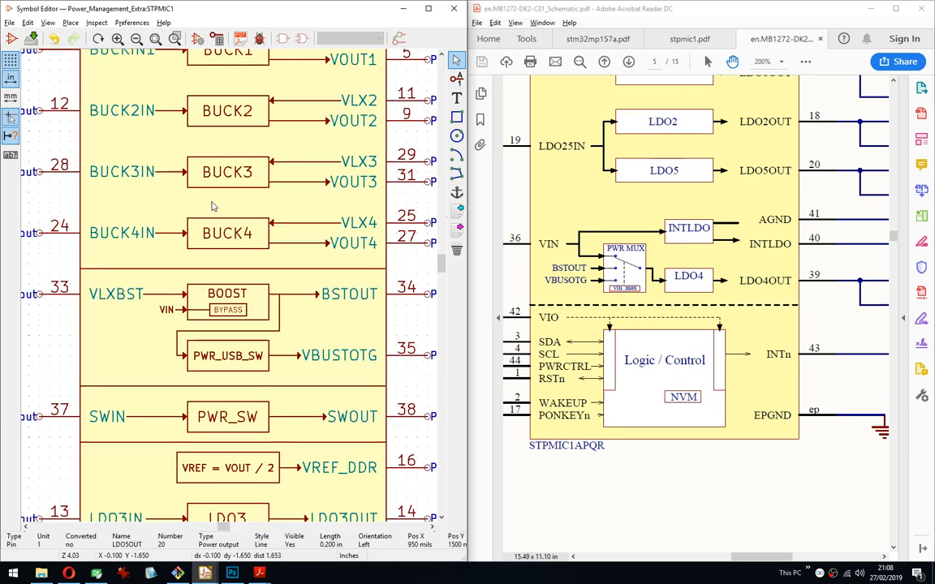
mouse_move(128, 184)
left_mouse_down()
mouse_move(321, 243)
mouse_move(354, 263)
left_mouse_up()
right_click(318, 195)
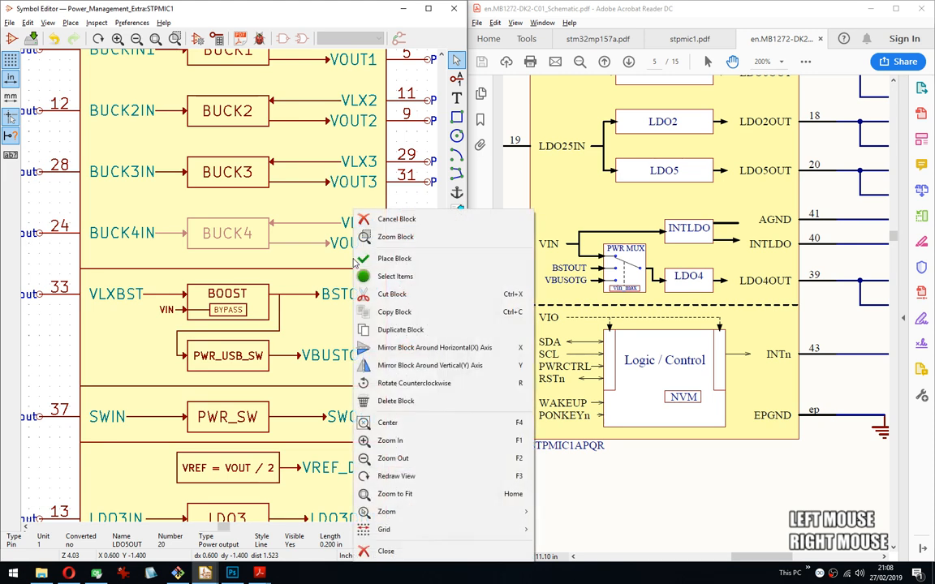
left_click(341, 329)
middle_click_drag(287, 355, 351, 177)
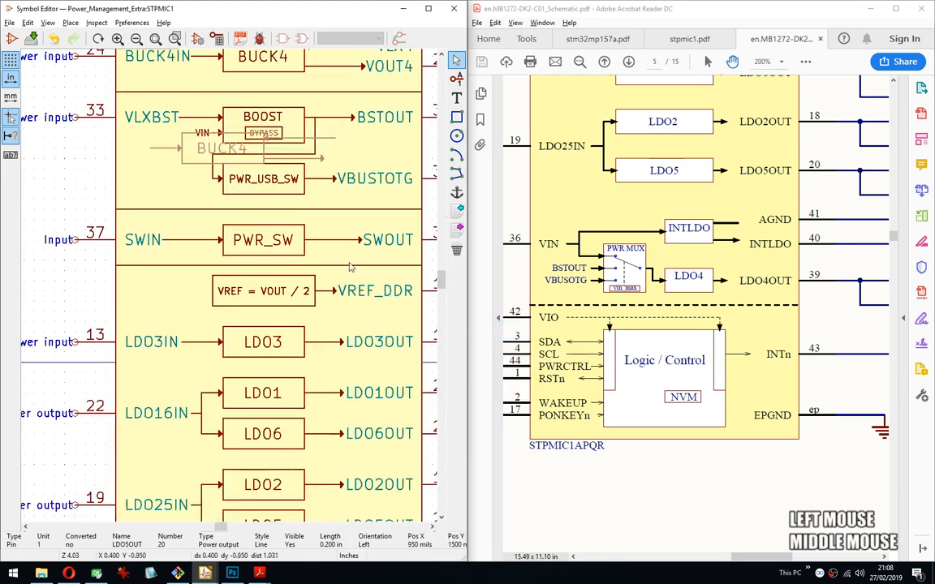
middle_click_drag(361, 367, 336, 159)
middle_click_drag(342, 319, 332, 228)
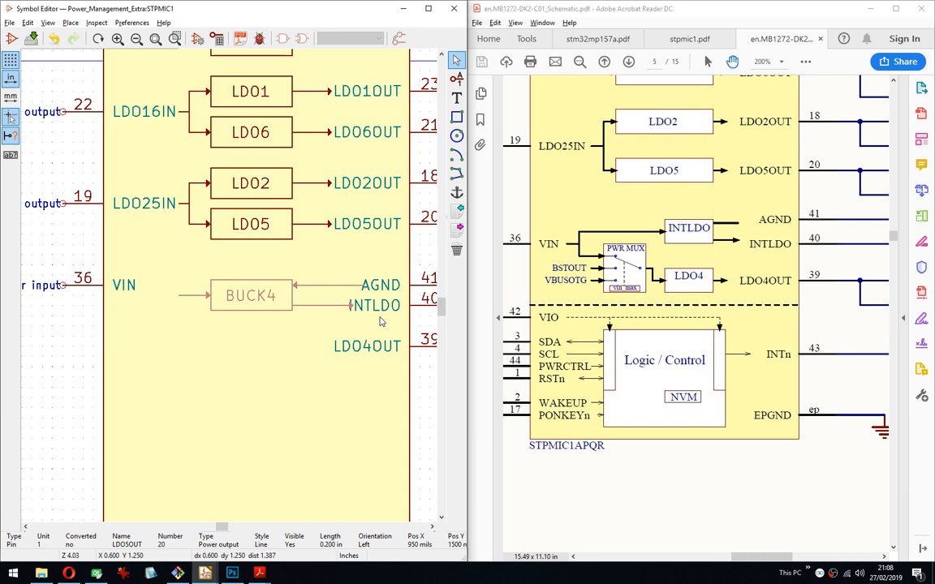
left_click(379, 322)
Move the copied block and the AGND, INTLDO and LDO4OUT pins up about 50 mils so its input arrow aligns with VIN.
middle_click_drag(380, 322, 287, 282)
left_click_drag(154, 205, 193, 235)
left_click_drag(72, 215, 389, 355)
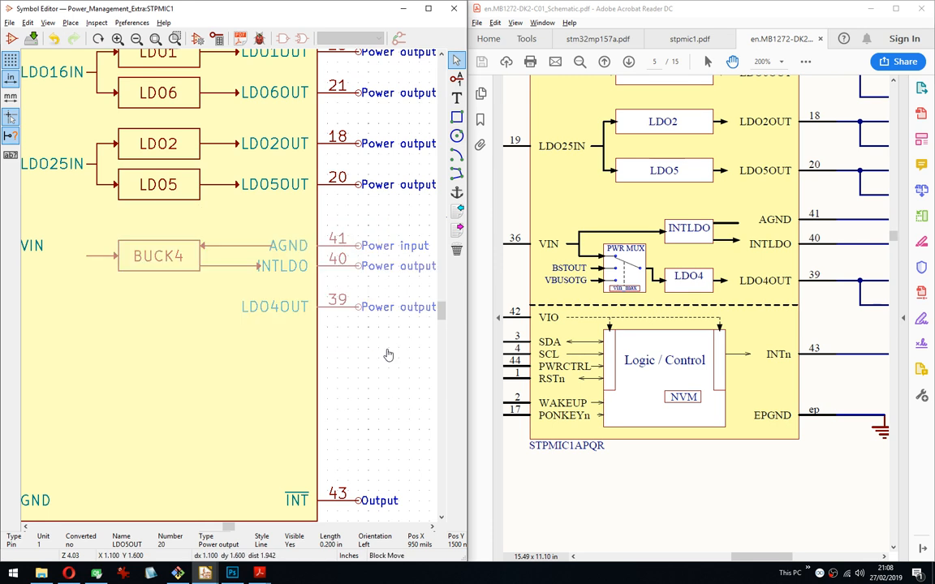
key("Up")
left_click(388, 353)
Try to stretch the tail of the copied block's input arrow toward the VIN pin.
middle_click_drag(140, 318, 248, 242)
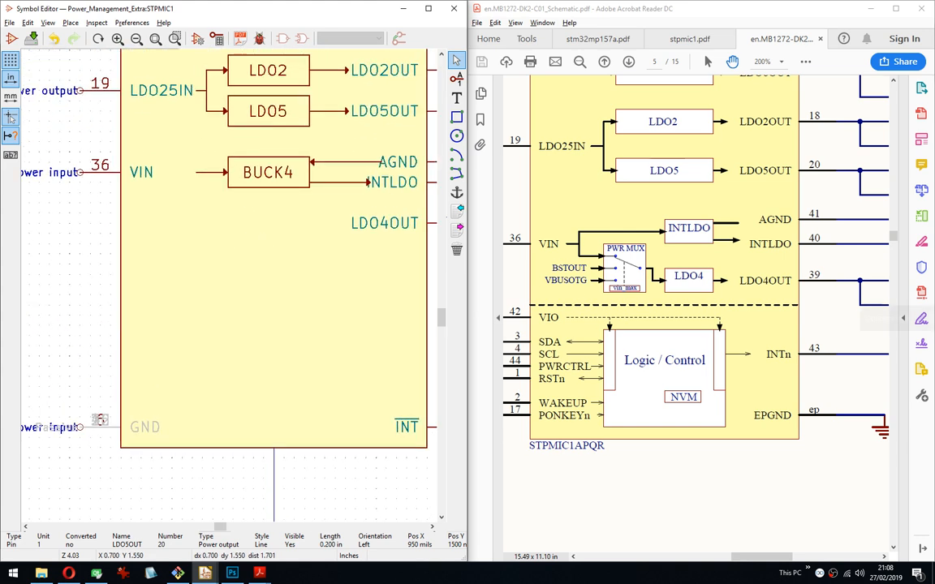
left_click_drag(934, 313, 744, 300)
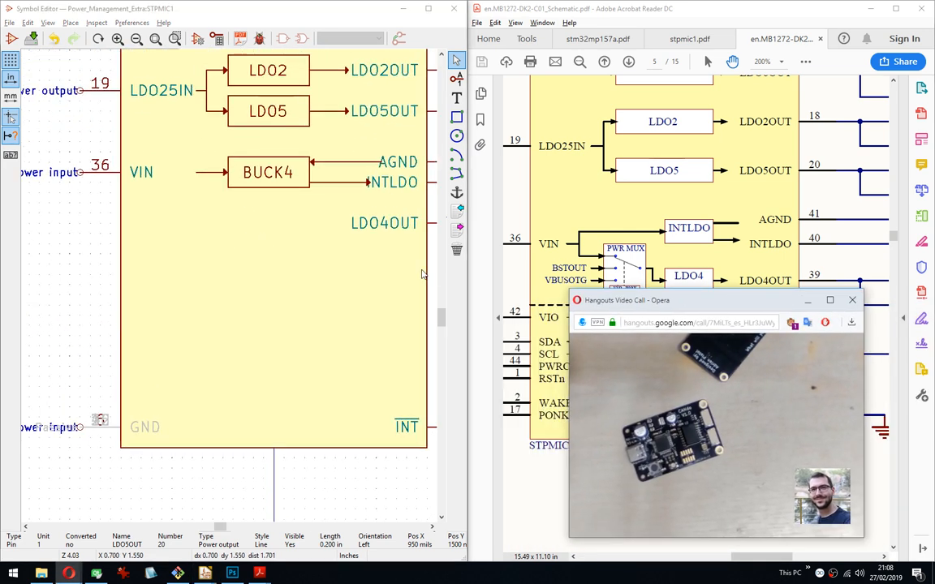
middle_click(254, 198)
scroll(231, 260, "up", 3)
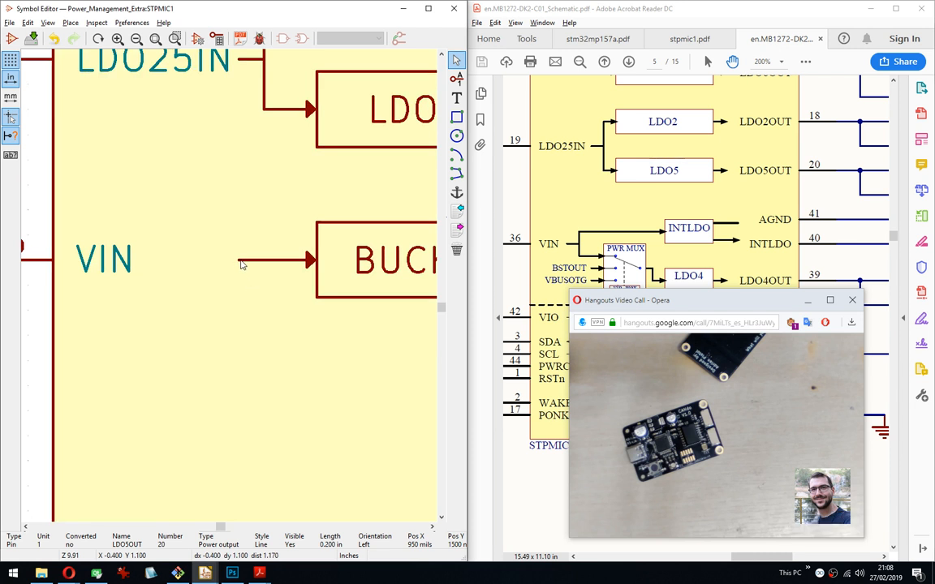
left_click(217, 262)
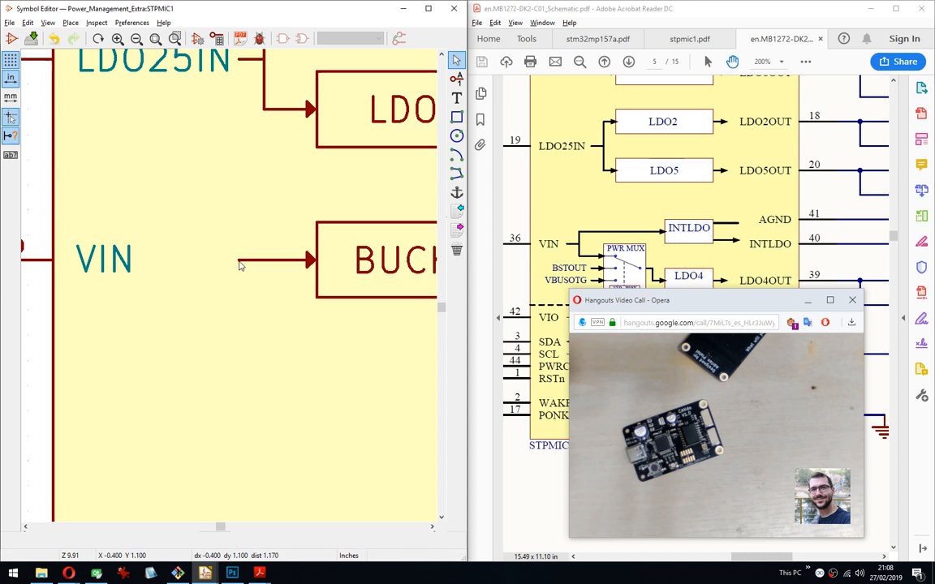
left_click(240, 265)
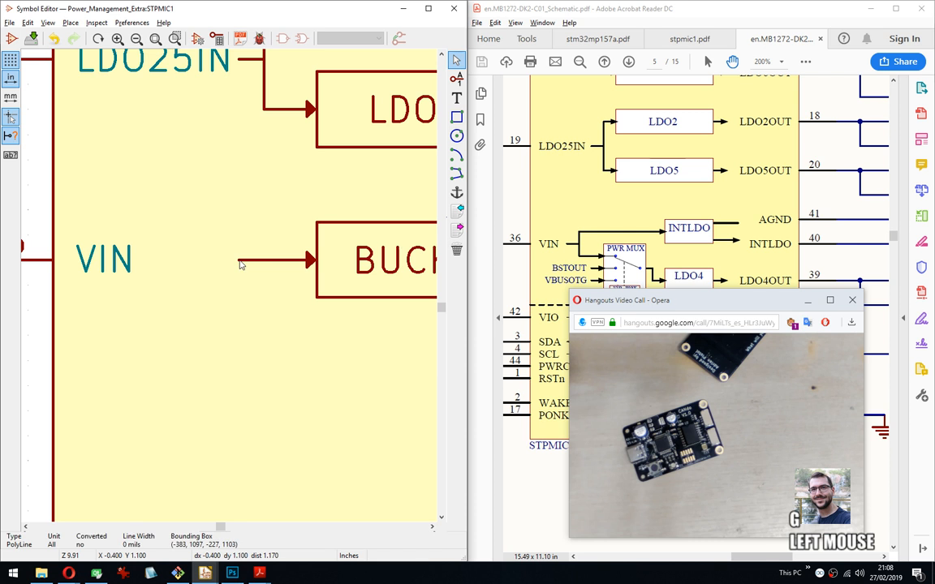
left_click_drag(227, 253, 253, 269)
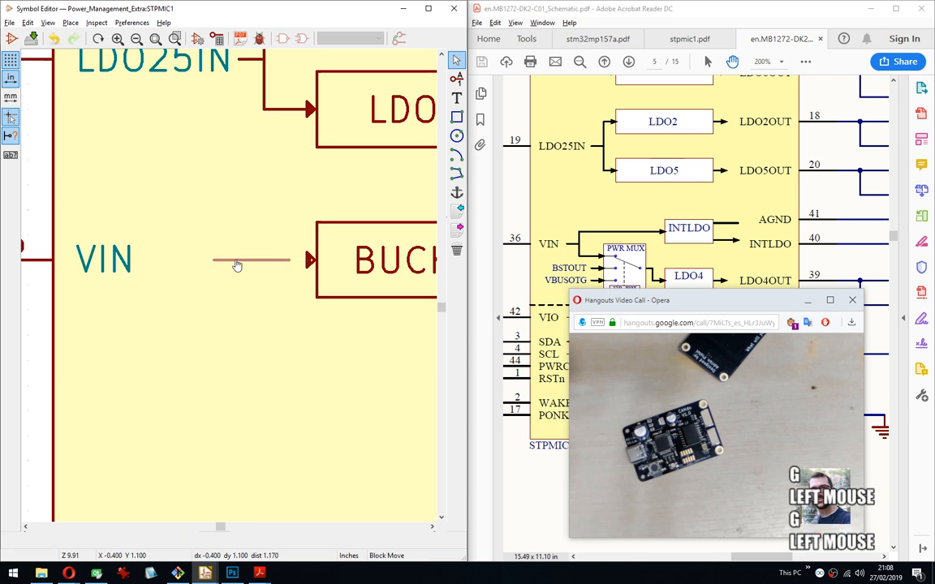
left_click(244, 261)
key("g")
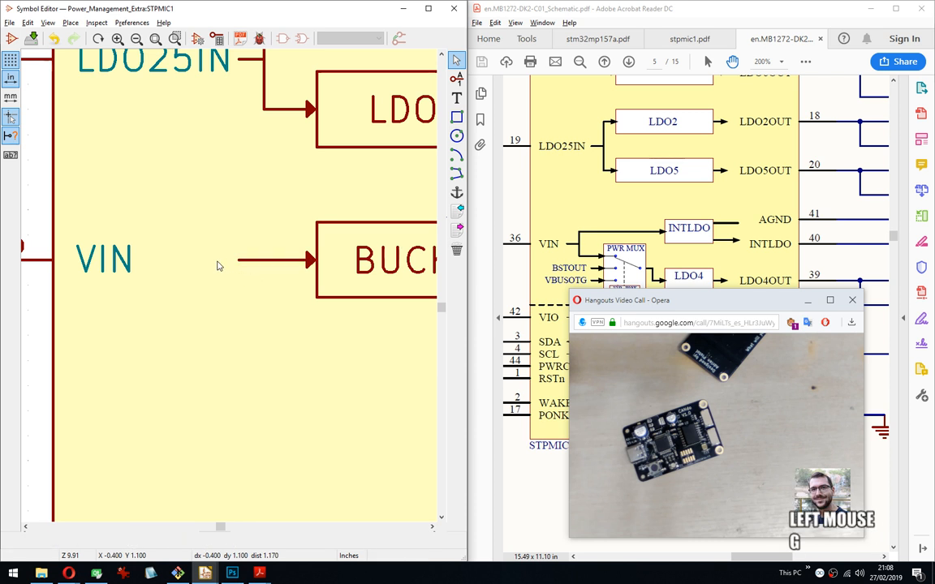
scroll(217, 264, "up", 5)
key("g")
left_click(281, 290)
key("g")
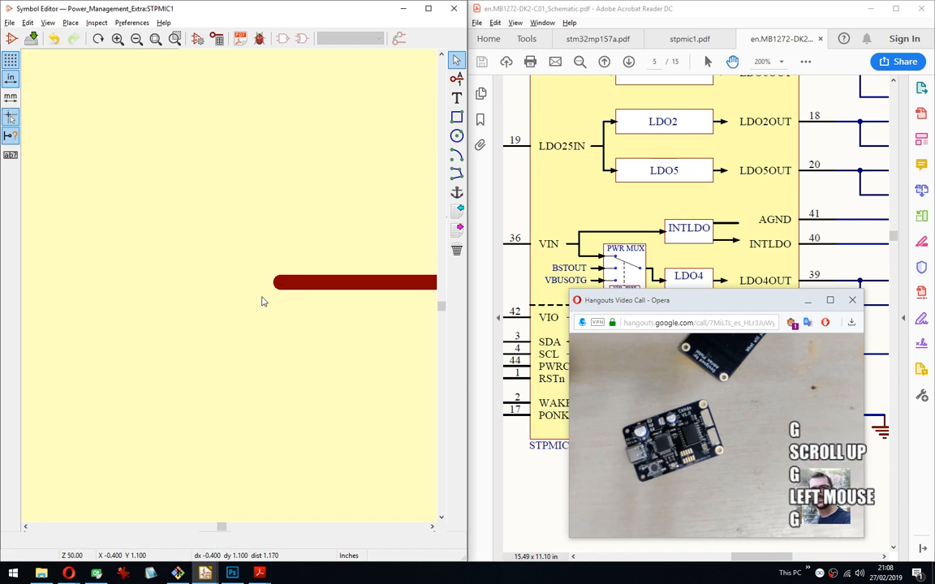
scroll(231, 290, "down", 2)
left_click_drag(264, 299, 249, 258)
key("g")
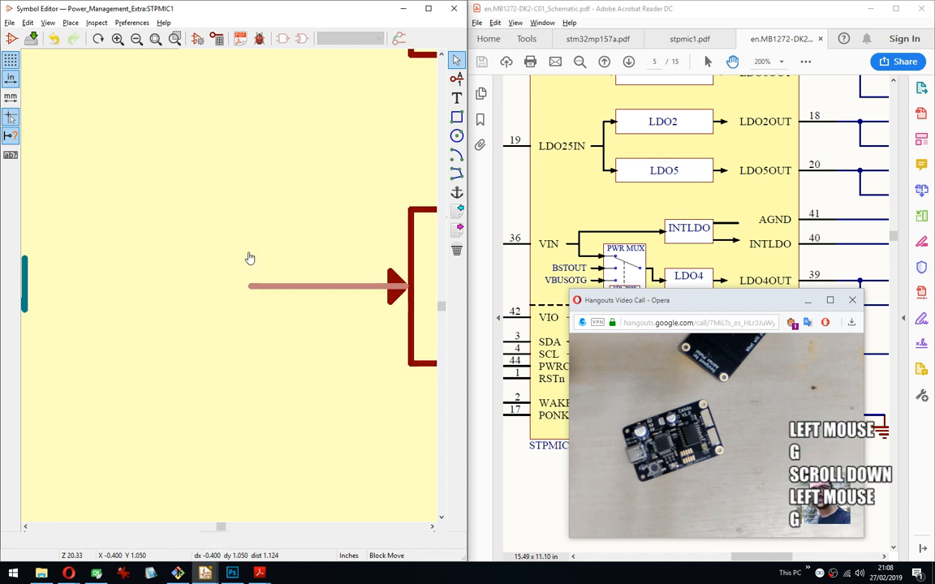
left_click(232, 261)
scroll(244, 300, "down", 3)
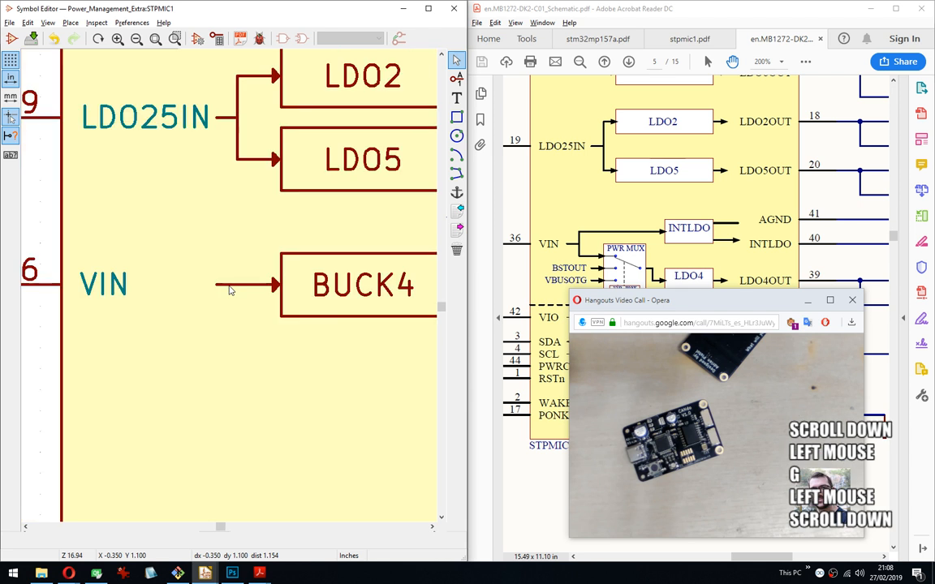
Extend the tail end of the copied block's input arrow horizontally until it nearly reaches the VIN label.
scroll(220, 306, "up", 4)
right_click(174, 289)
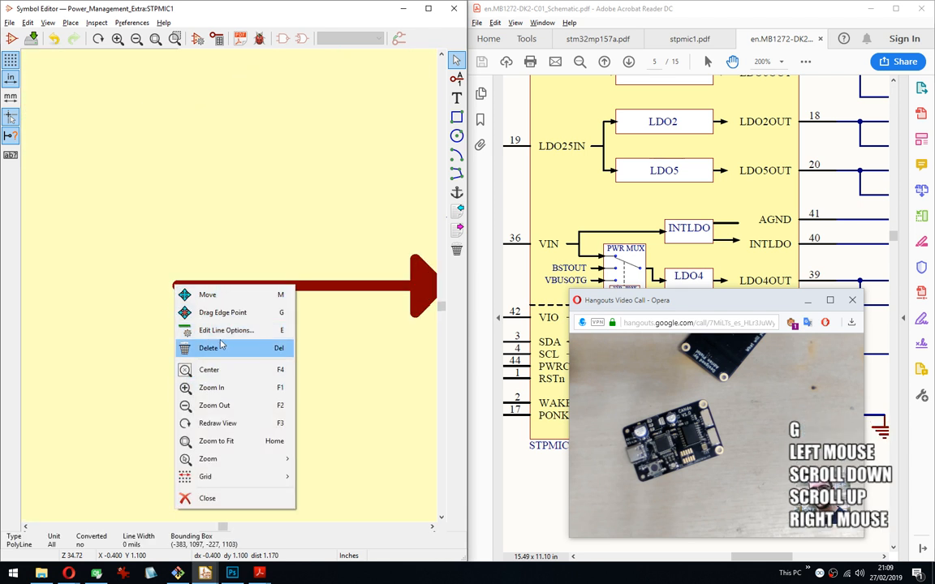
left_click(232, 314)
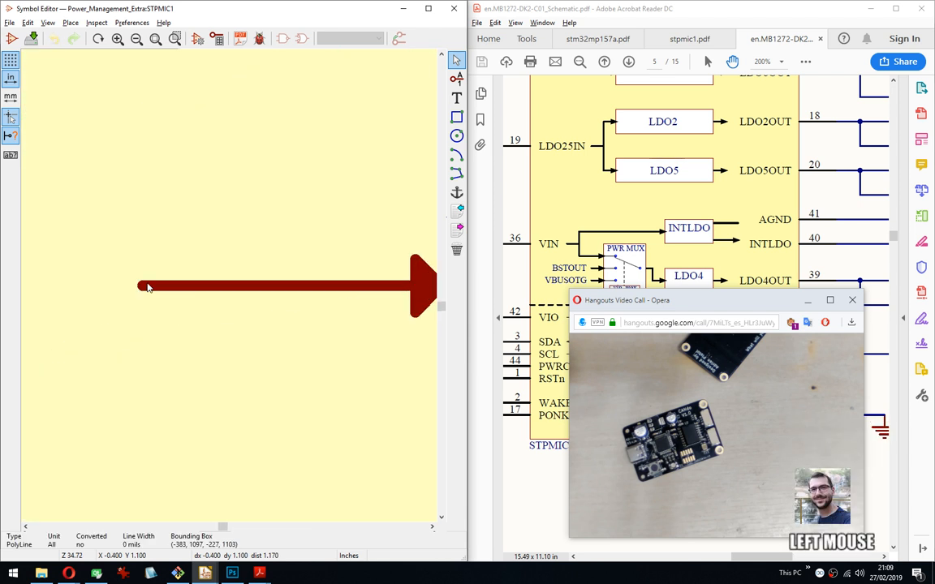
scroll(146, 286, "down", 3)
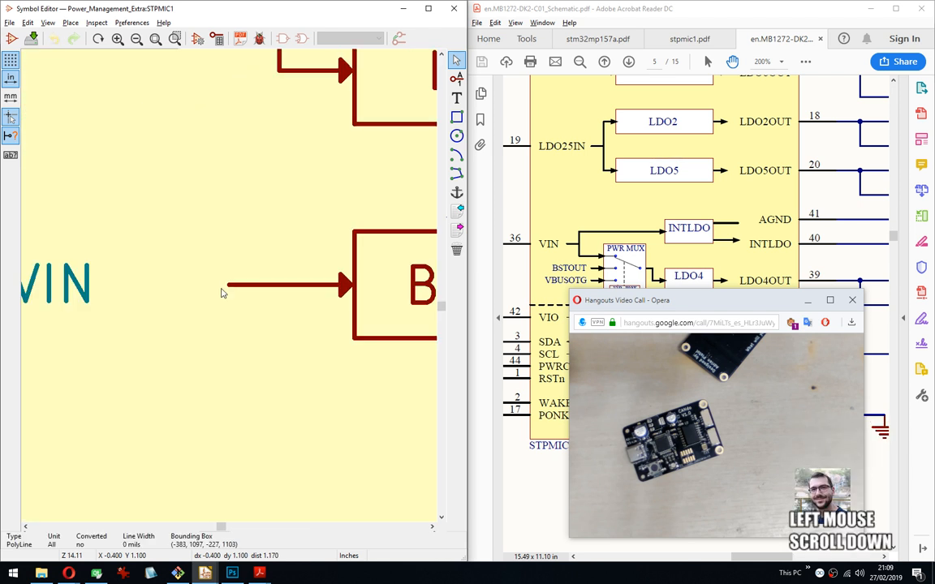
left_click(112, 286)
Delete the duplicate lines overlapping the AGND and INTLDO arrows beside the copied block.
scroll(243, 296, "down", 3)
middle_click_drag(340, 303, 267, 303)
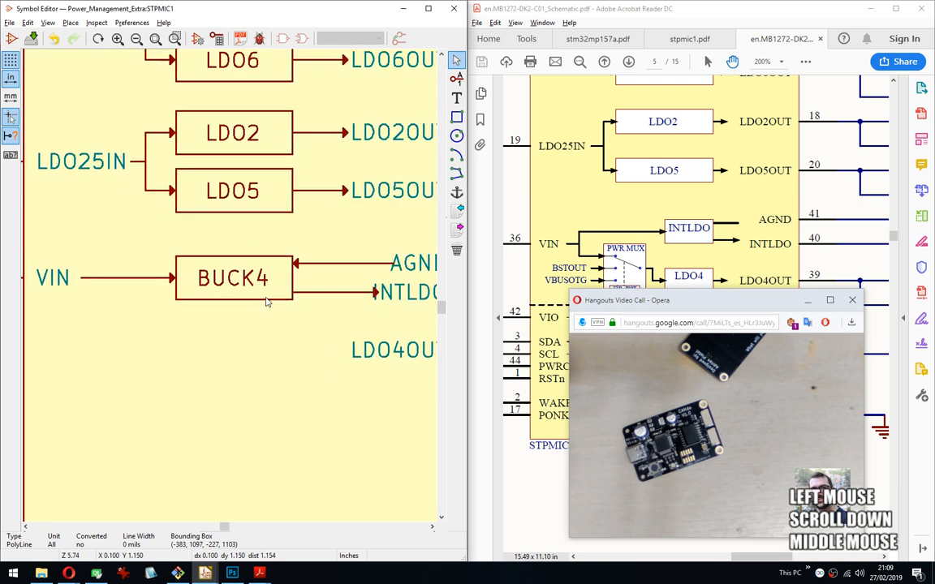
middle_click_drag(339, 298, 236, 308)
scroll(255, 284, "up", 3)
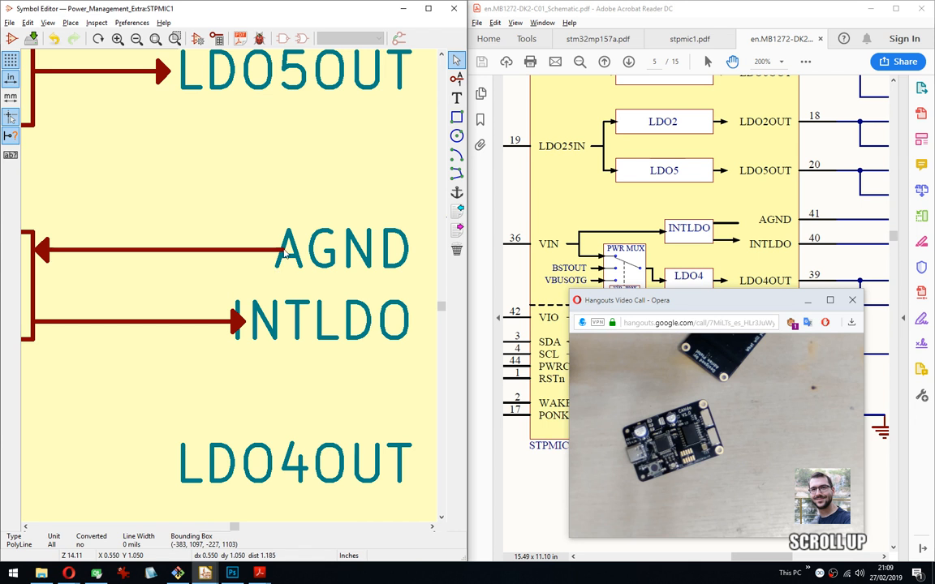
left_click(283, 254)
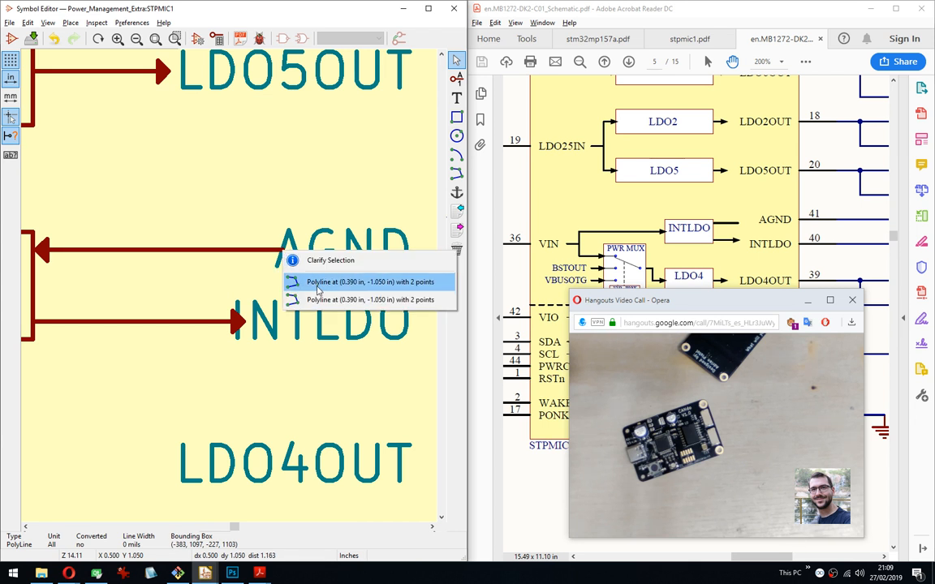
left_click(292, 275)
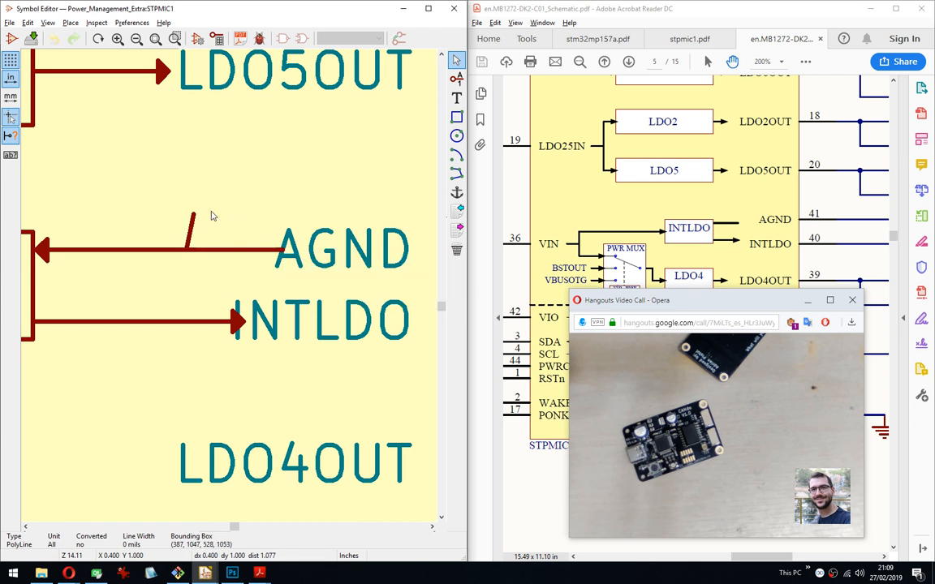
key("Escape")
key("Delete")
left_click(280, 276)
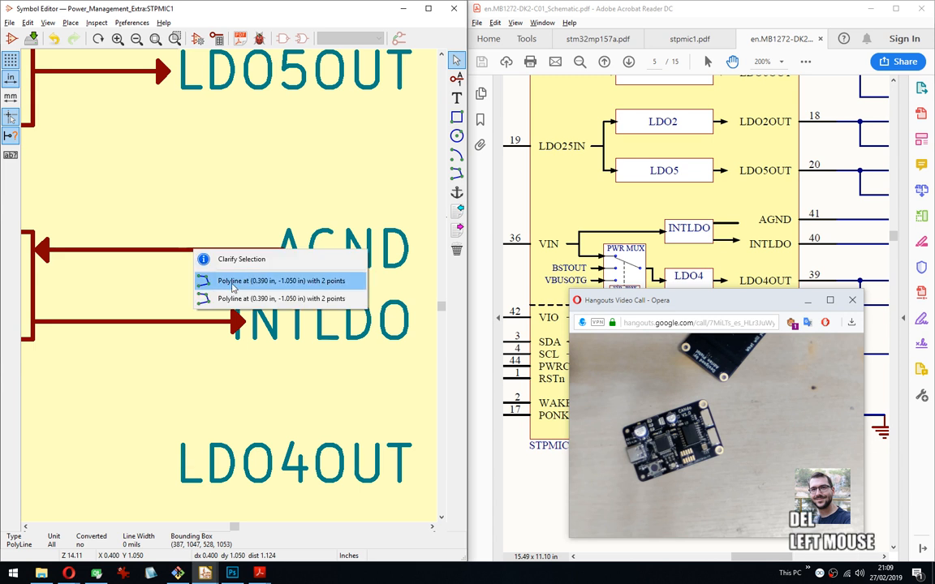
key("Delete")
left_click(235, 347)
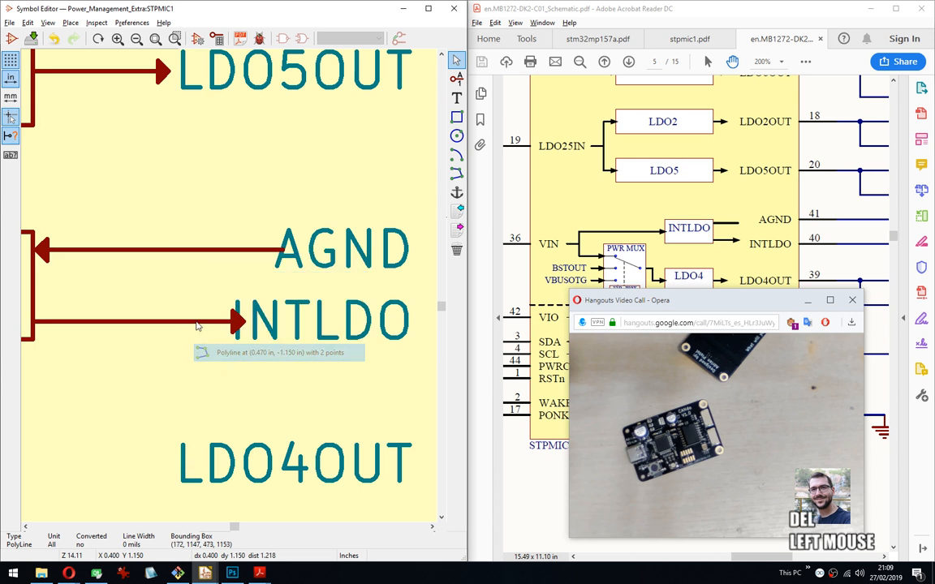
Shorten the tail of the AGND arrow so that it ends just before the AGND label.
key("g")
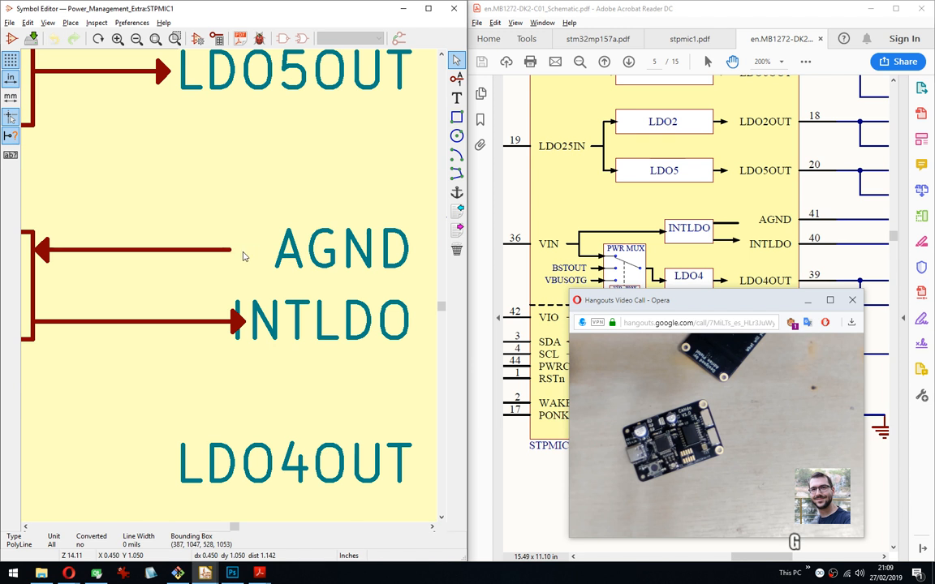
left_click(267, 251)
left_click_drag(207, 300, 253, 346)
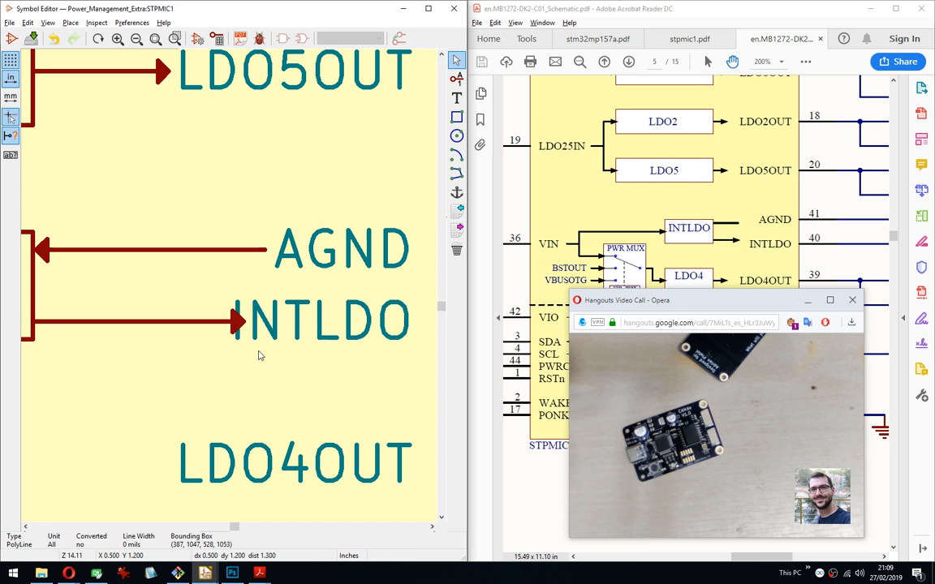
left_click(259, 355)
scroll(230, 290, "down", 3)
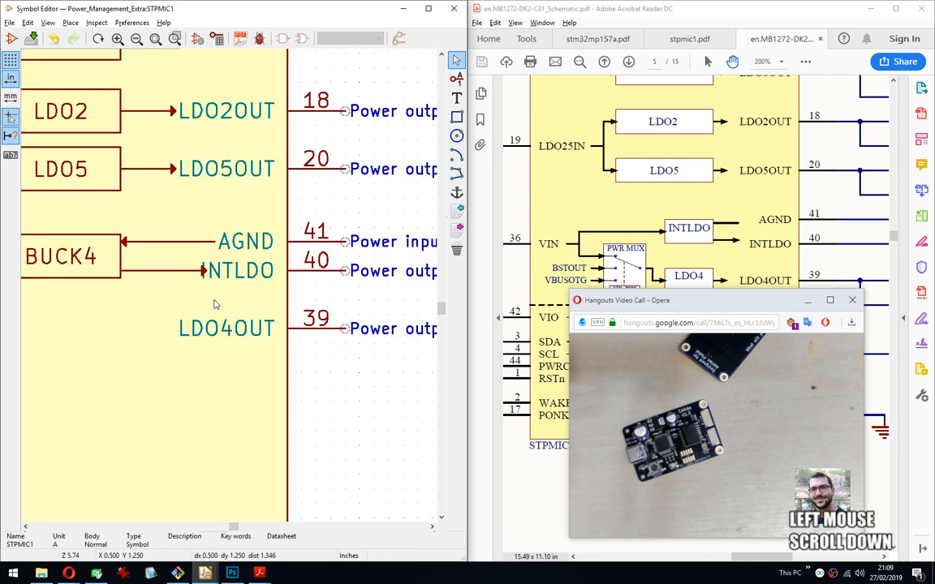
Check the VIN section in the reference schematic and move the VIN pin down about 50 mils, below the block's input arrow.
left_click(768, 306)
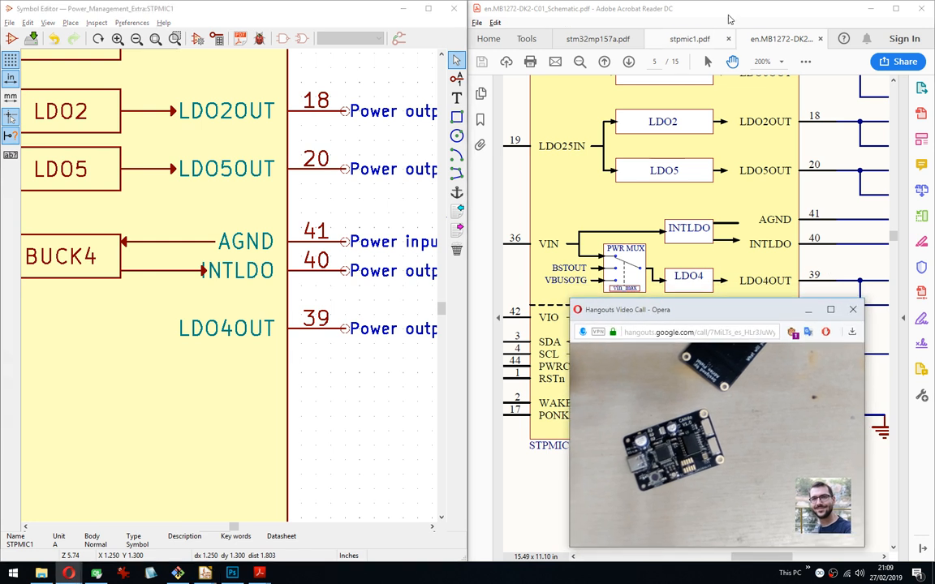
left_click(735, 21)
scroll(771, 479, "down", 2)
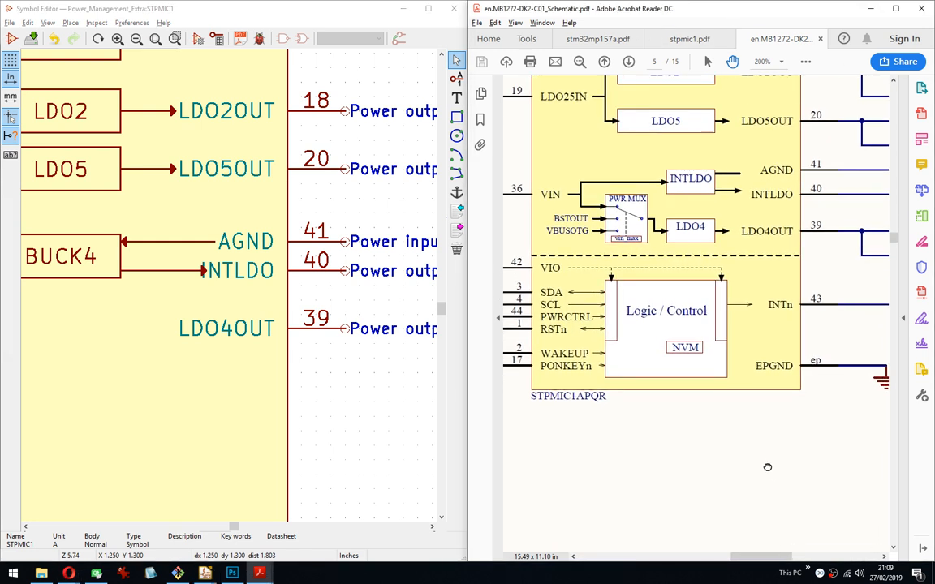
key("alt+Tab")
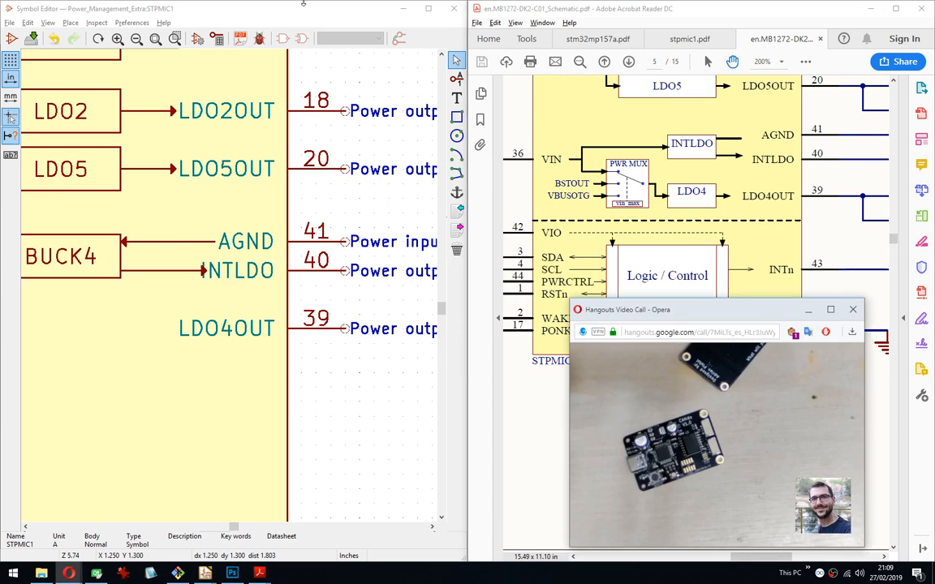
left_click(249, 146)
middle_click_drag(248, 147, 311, 215)
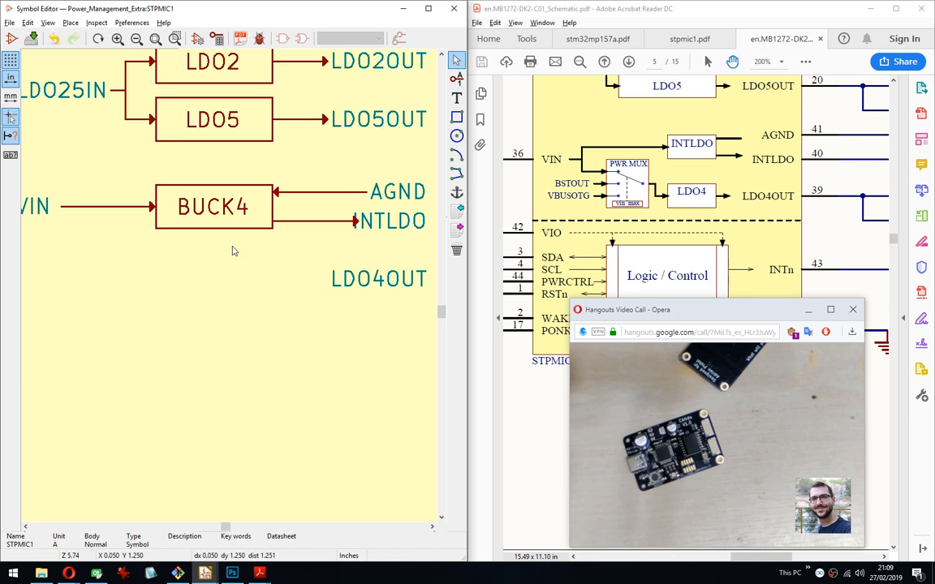
middle_click_drag(248, 247, 349, 230)
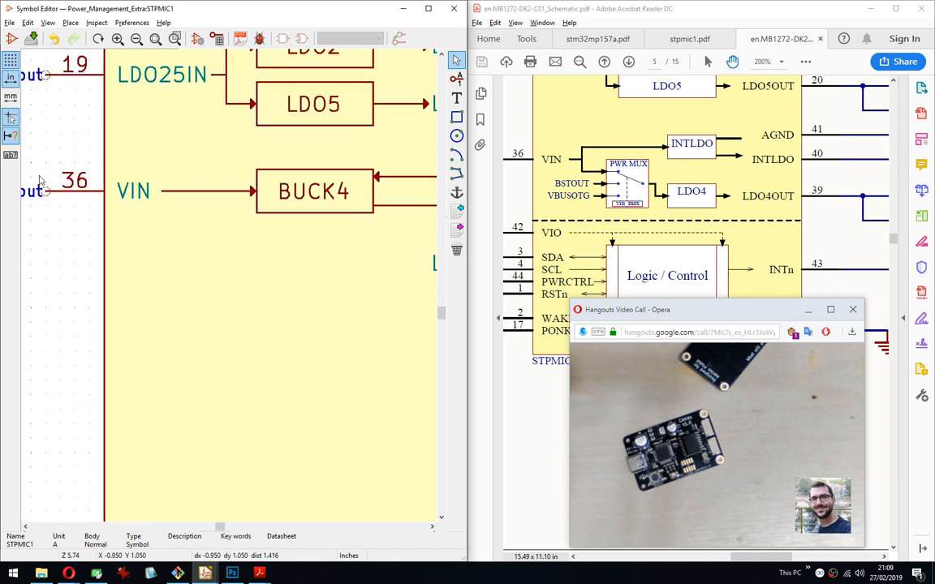
left_click_drag(40, 180, 67, 205)
key("Down")
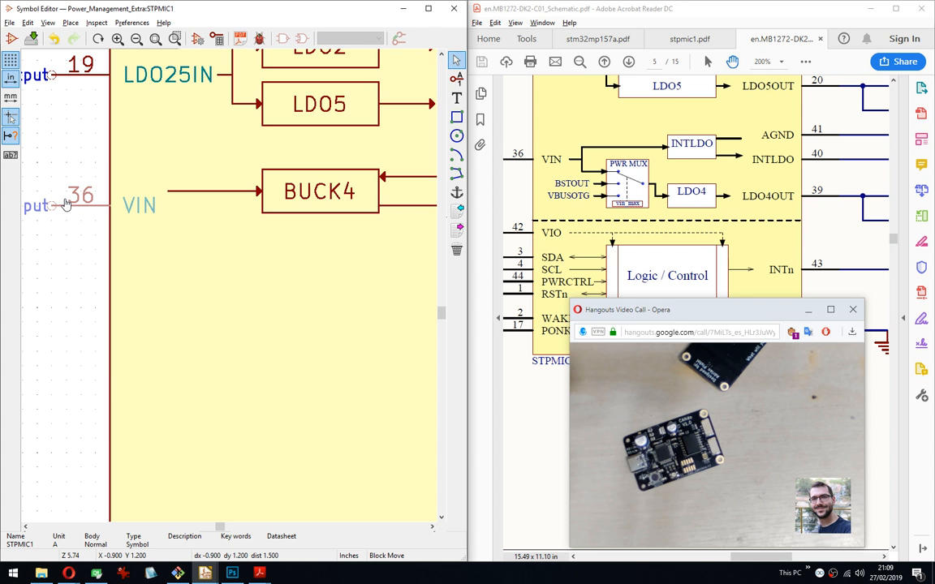
left_click(67, 205)
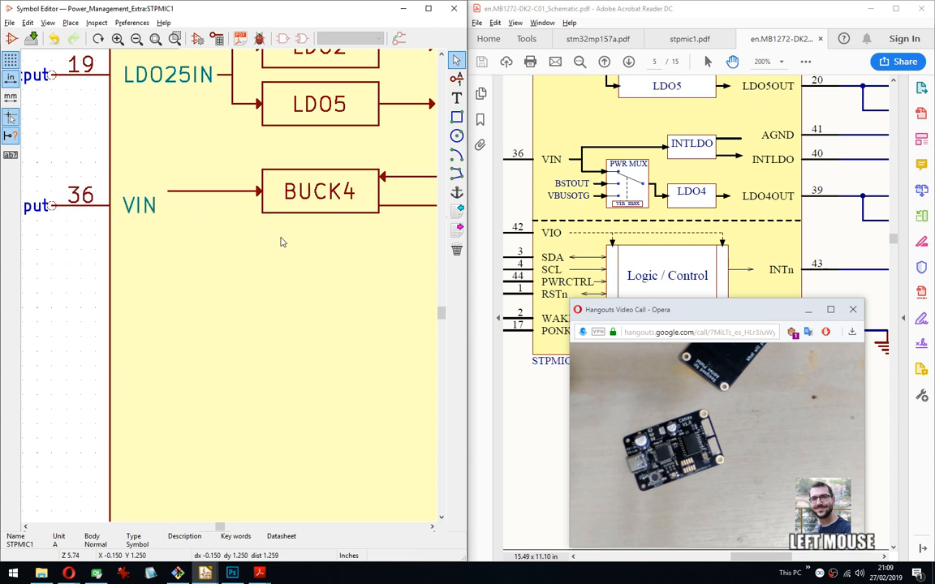
Change the copied block's label to INTLDO.
middle_click_drag(282, 242, 156, 225)
double_click(185, 217)
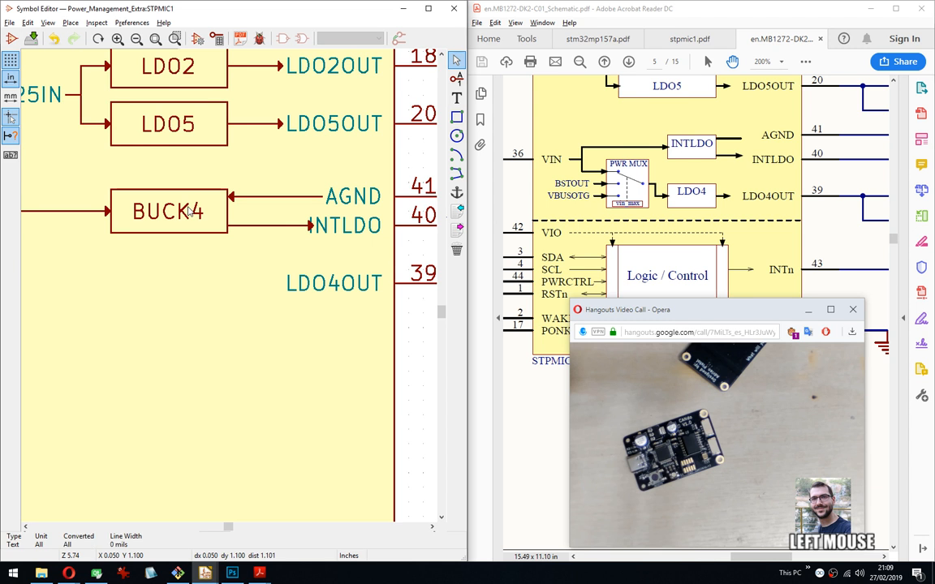
type("INTLDO")
key("shift")
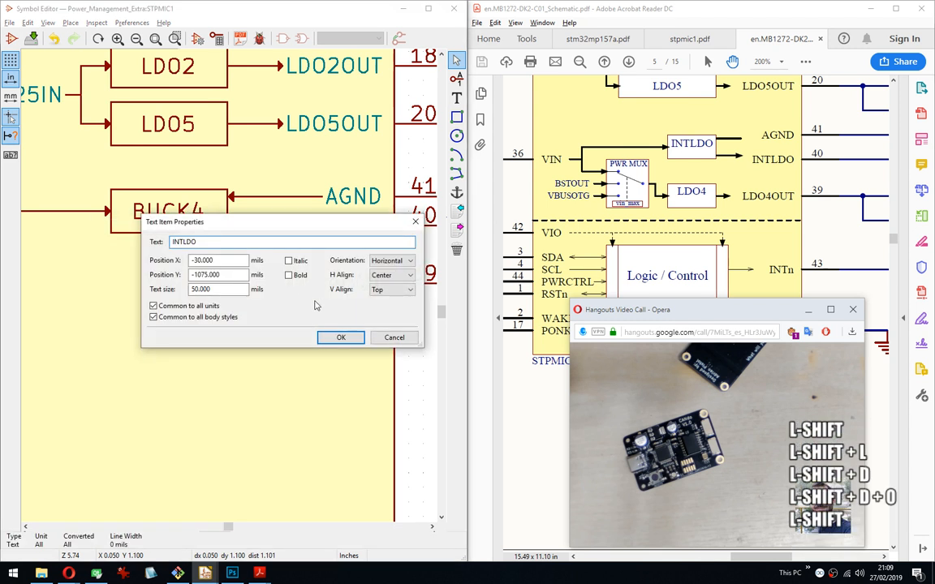
left_click(341, 337)
Set the text size of the INTLDO block label to 40 mils.
double_click(162, 208)
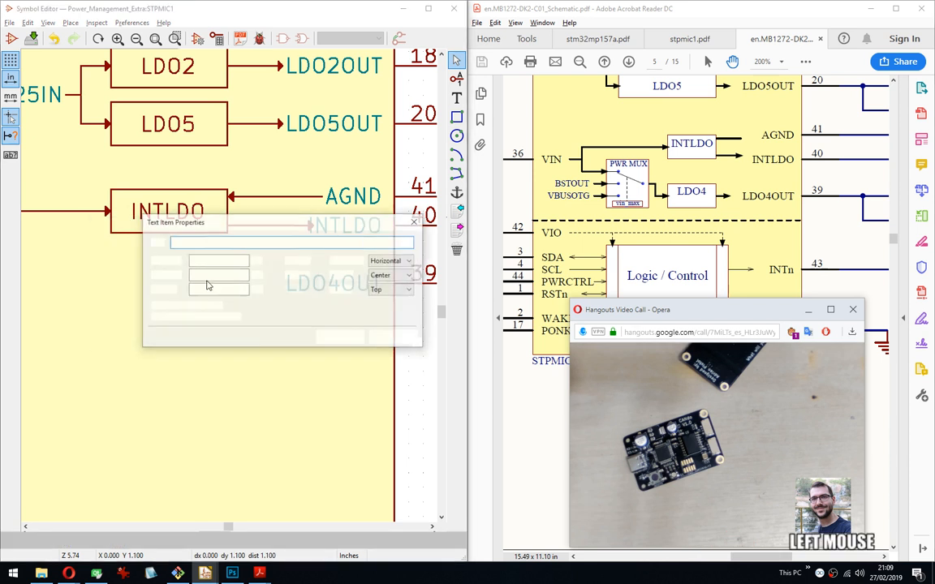
left_click(191, 289)
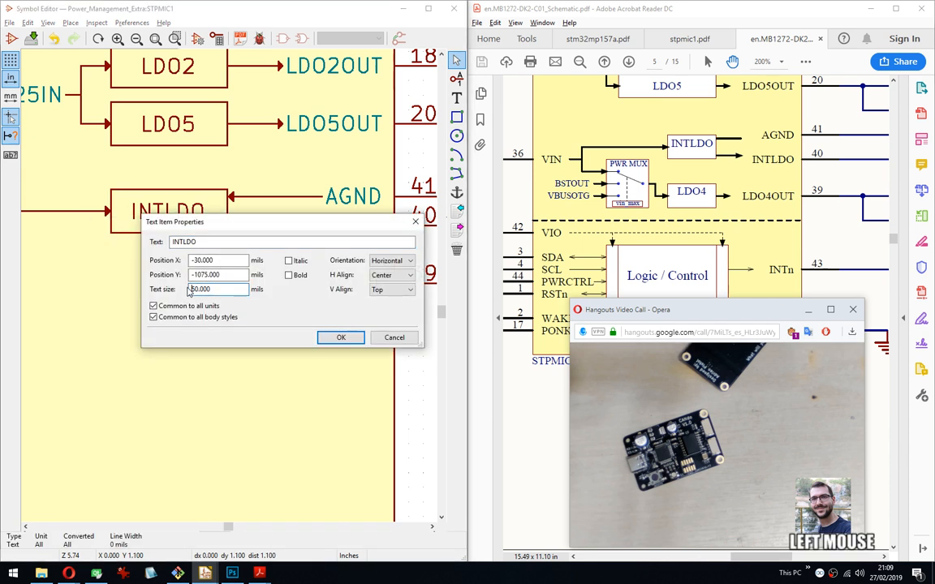
key("Delete")
key("Delete")
type("4")
key("Return")
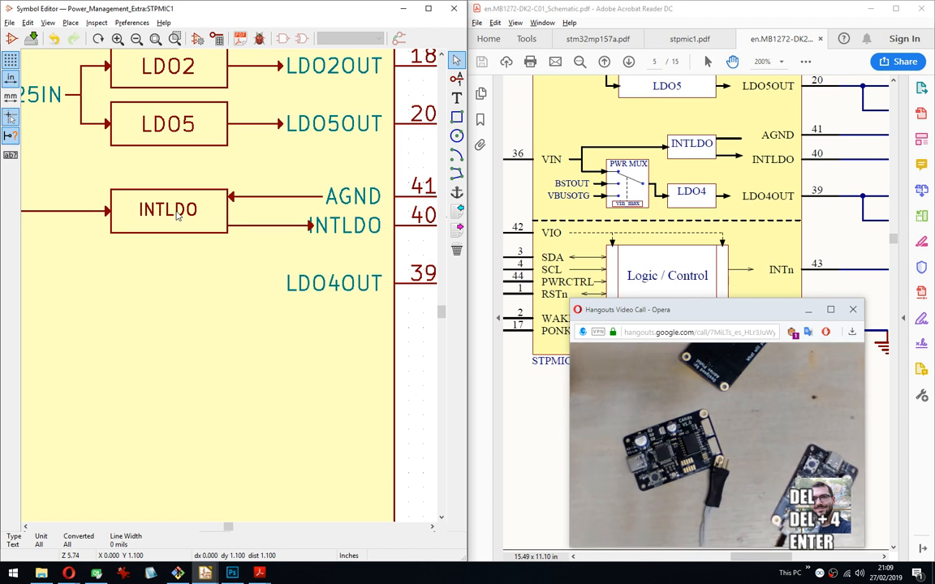
left_click_drag(752, 318, 720, 224)
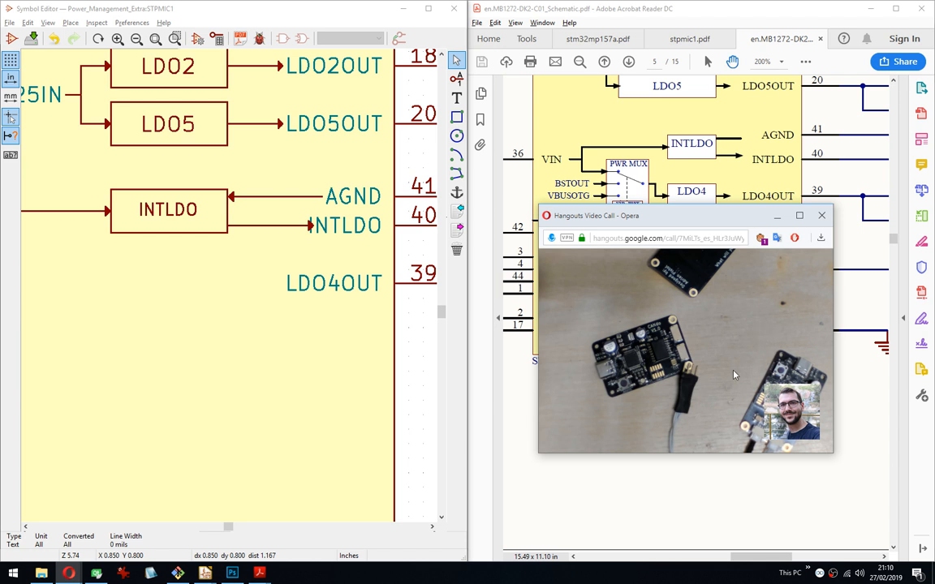
Move the video call window down so that it uncovers the PWR MUX and LDO4 area of the reference schematic.
mouse_move(750, 329)
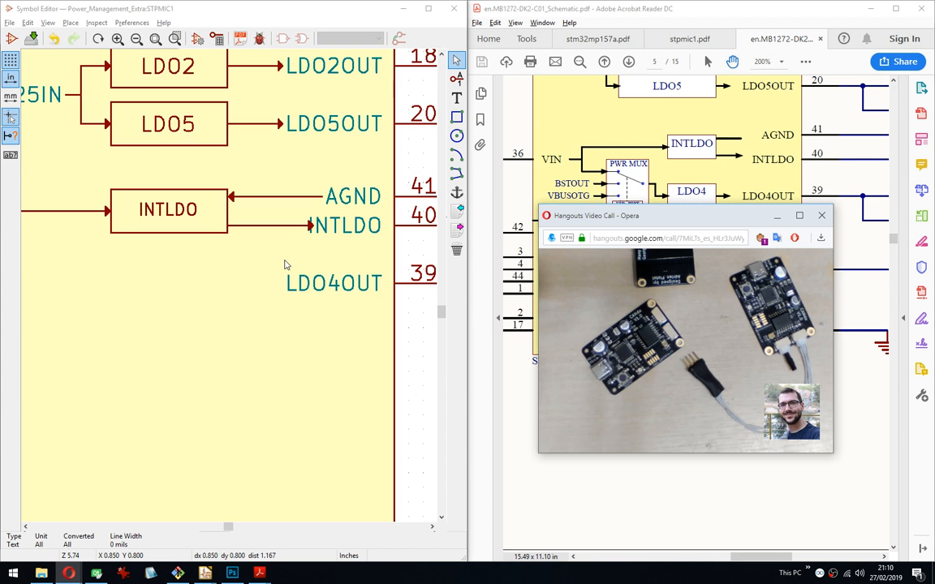
left_click(175, 213)
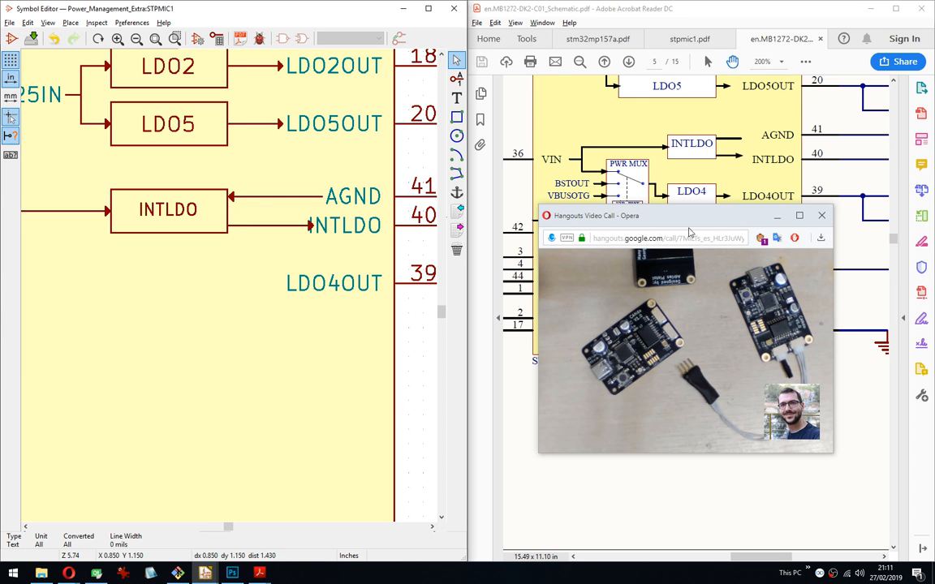
left_click_drag(717, 221, 753, 307)
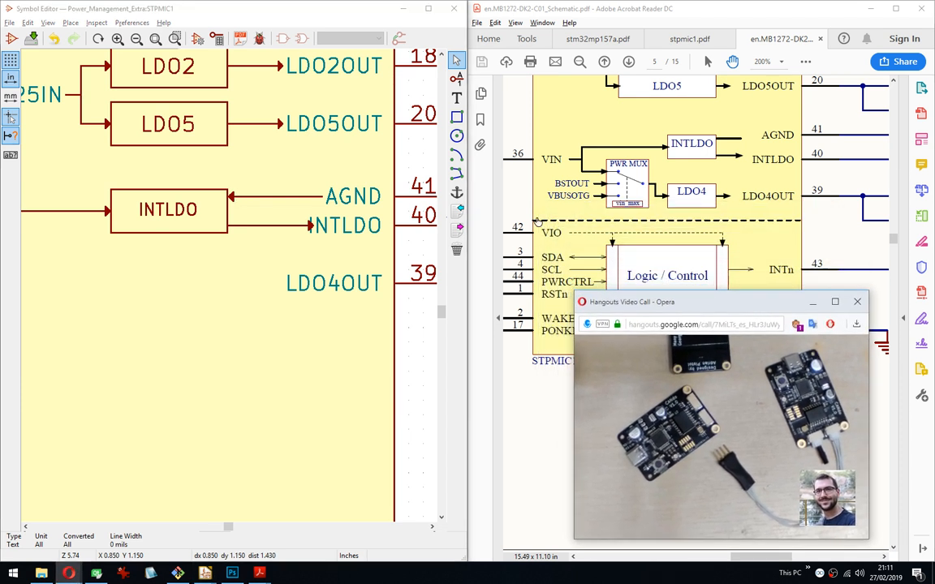
Move the INTLDO label about 50 mils to the right inside its block.
middle_click_drag(222, 203, 280, 193)
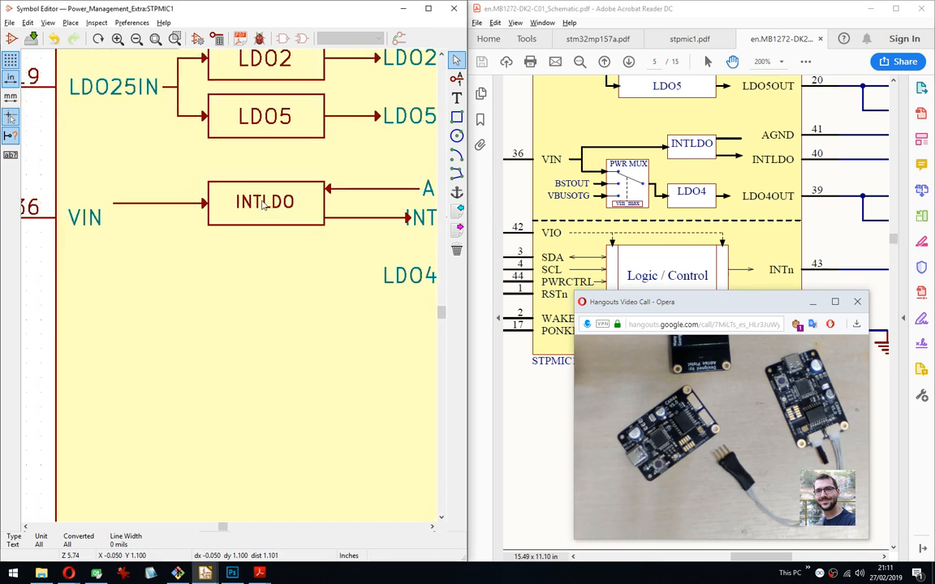
key("m")
left_click(278, 204)
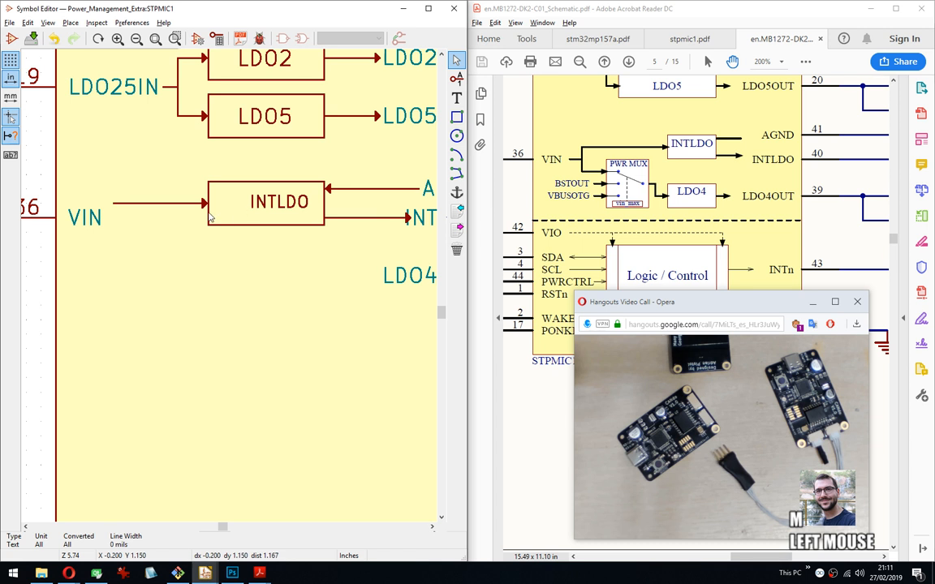
key("g")
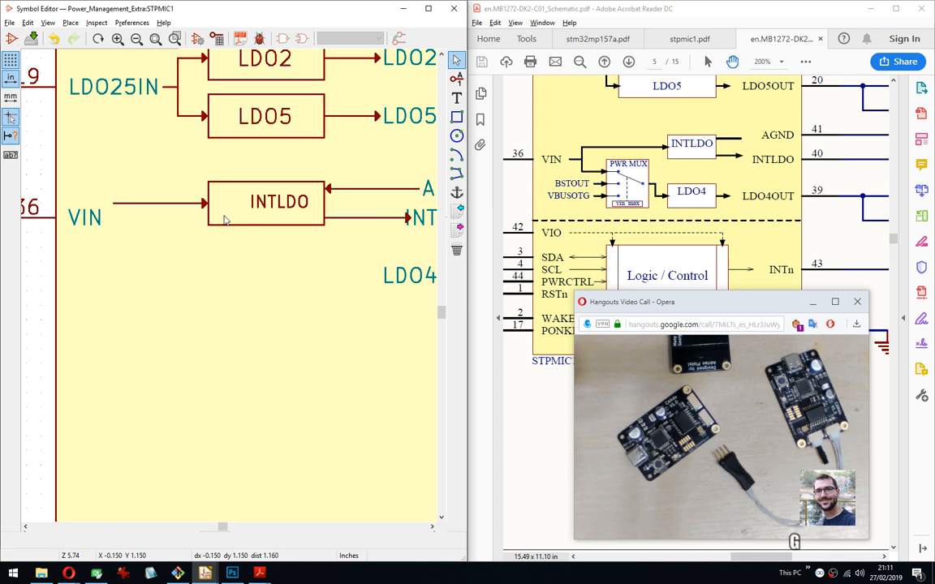
left_click(207, 213)
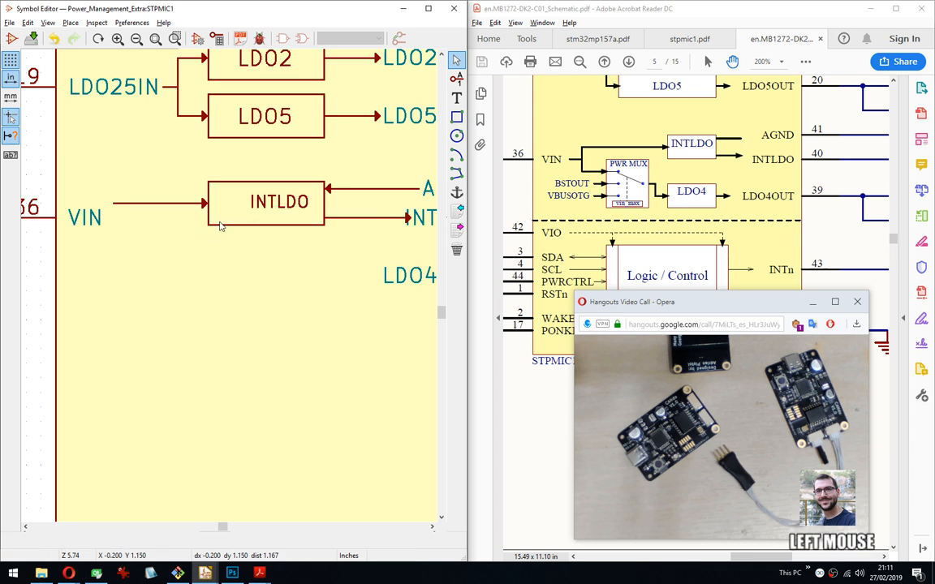
right_click(209, 229)
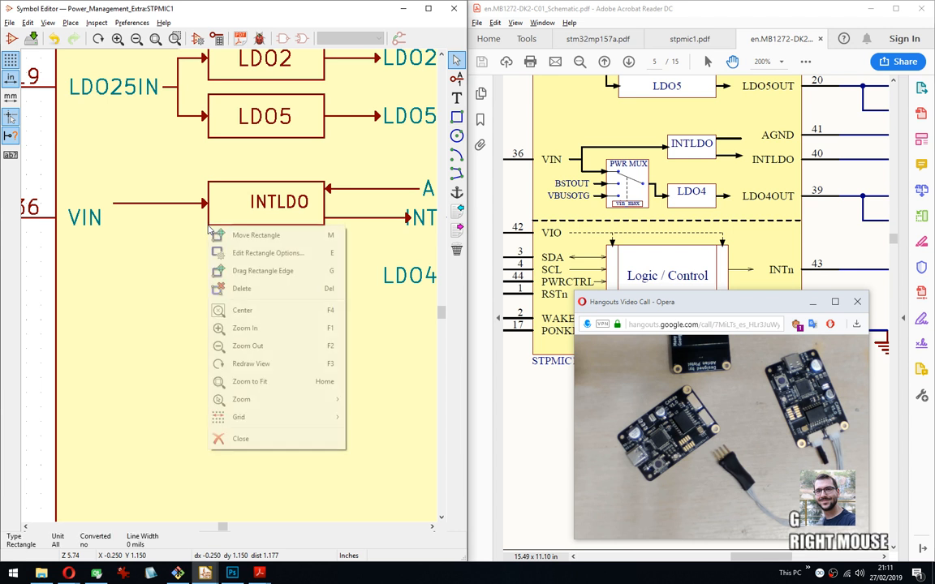
left_click(240, 270)
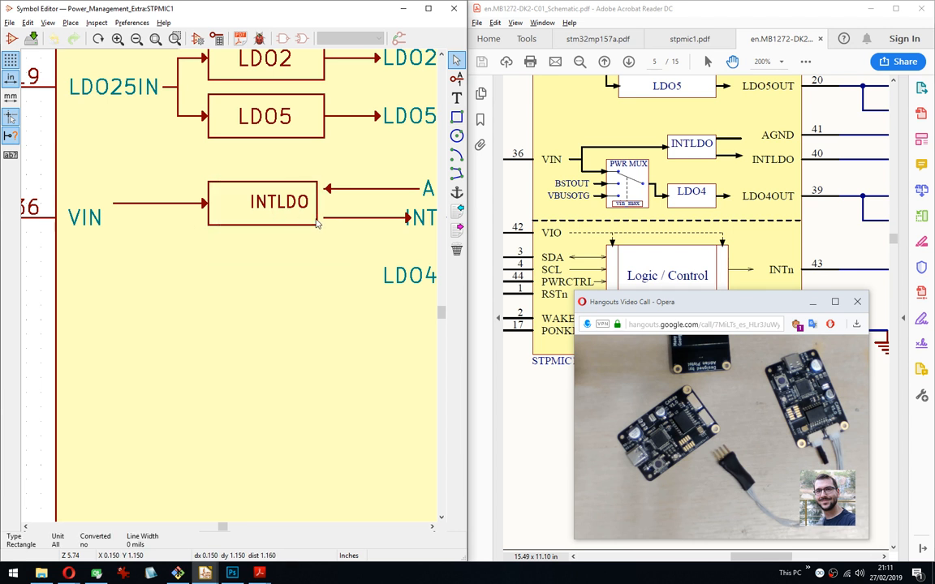
key("Escape")
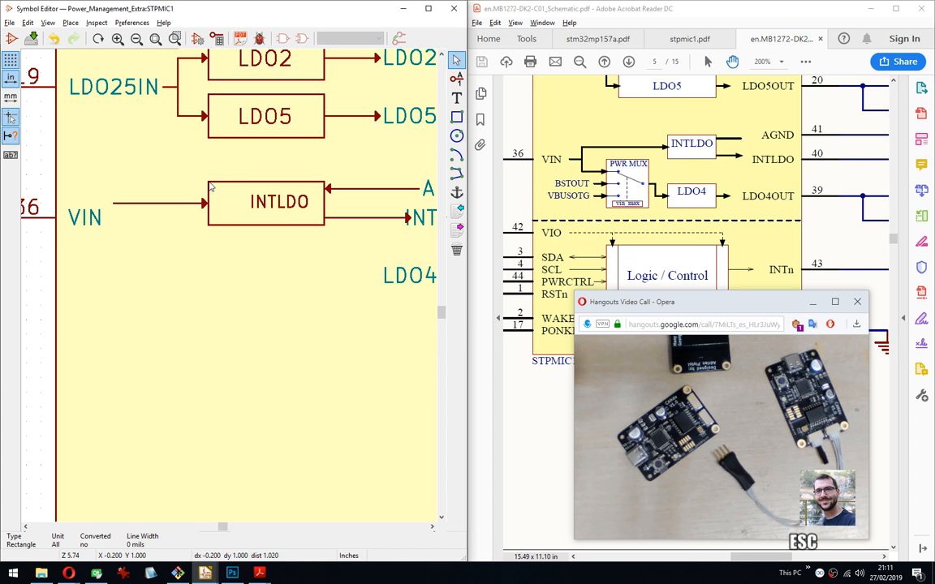
right_click(210, 185)
left_click(213, 227)
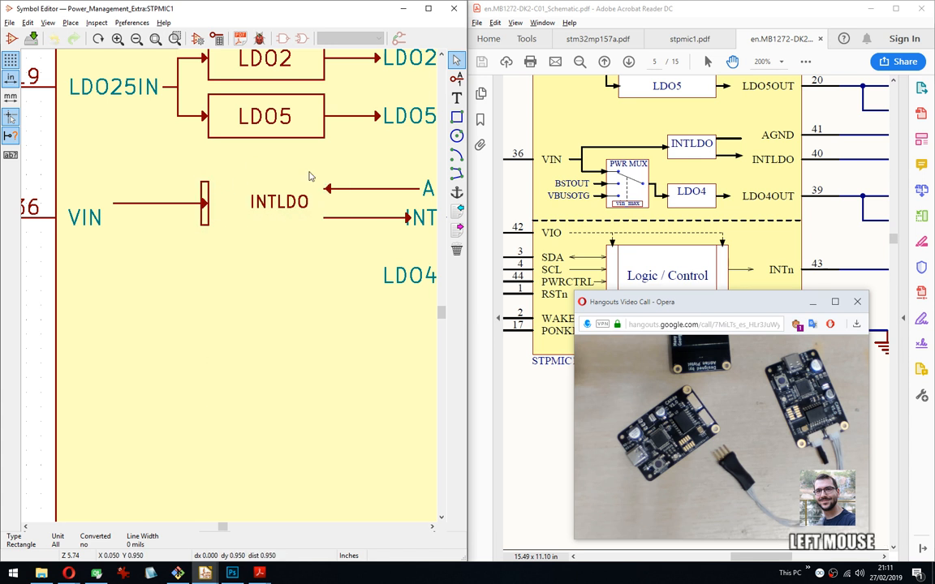
key("Escape")
With a 10 mil grid, move the INTLDO rectangle about 110 mils right and pull its right edge back to the AGND arrowhead.
right_click(317, 290)
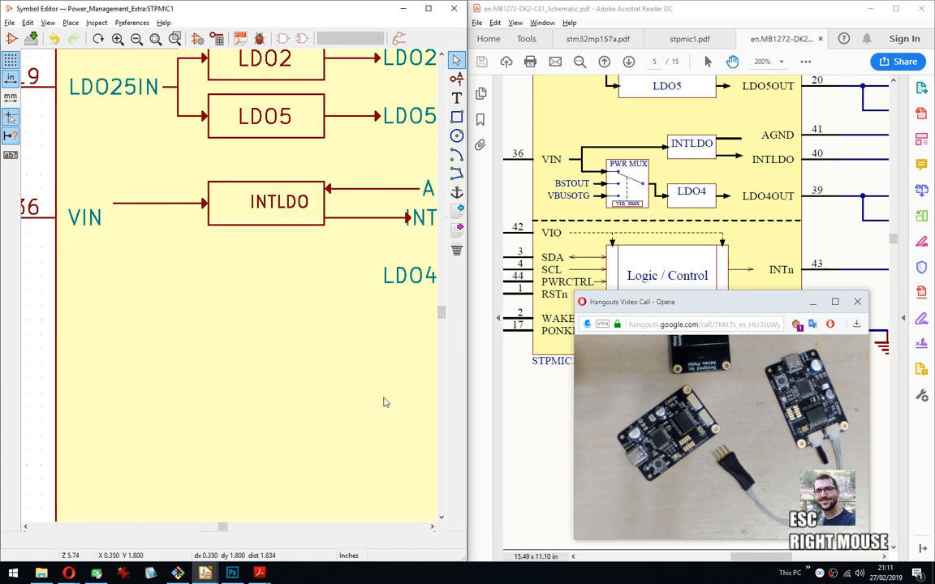
mouse_move(381, 427)
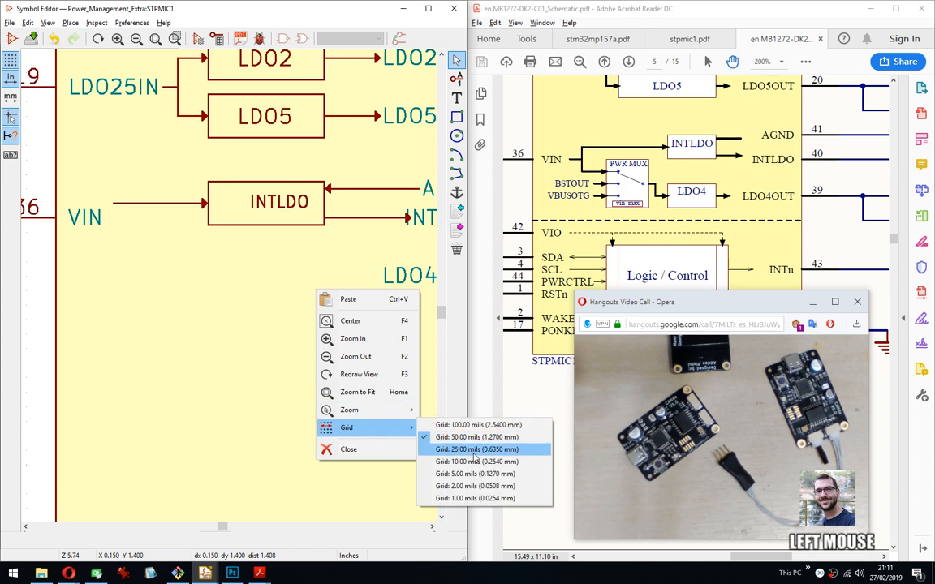
left_click(433, 435)
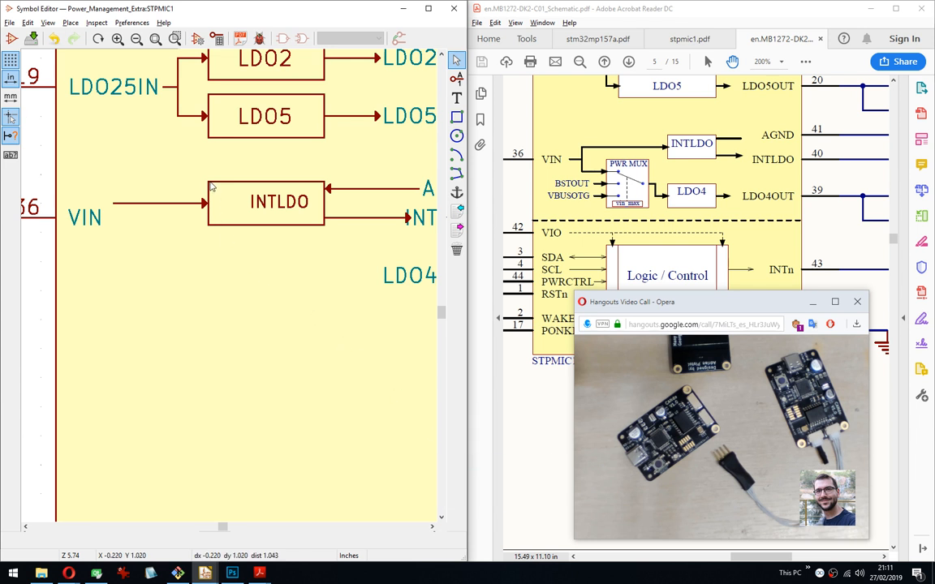
key("g")
left_click_drag(202, 173, 219, 192)
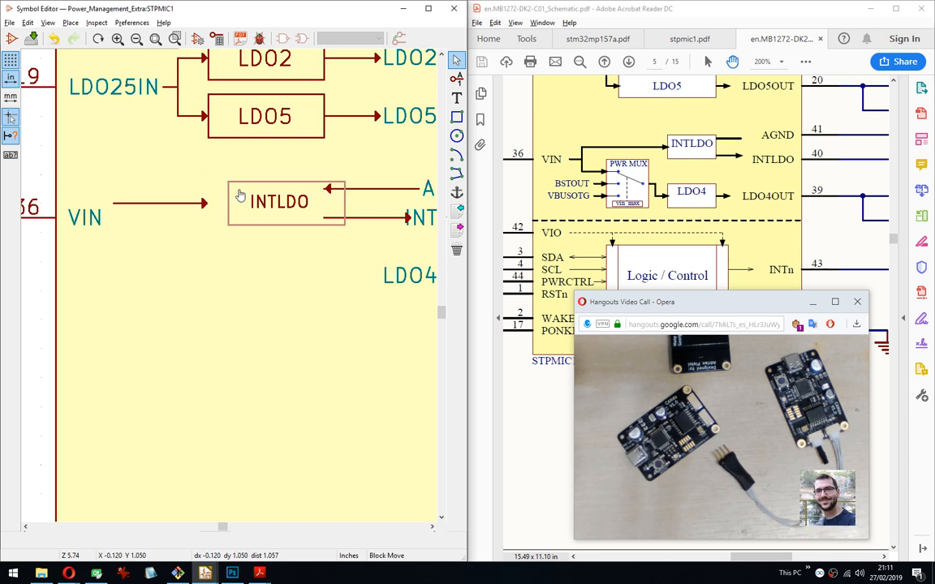
left_click(250, 197)
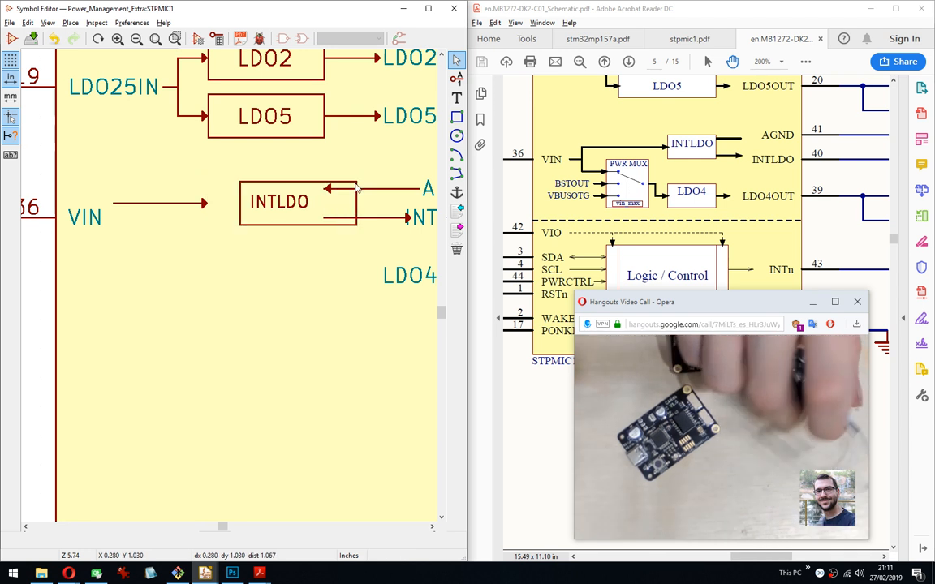
right_click(355, 187)
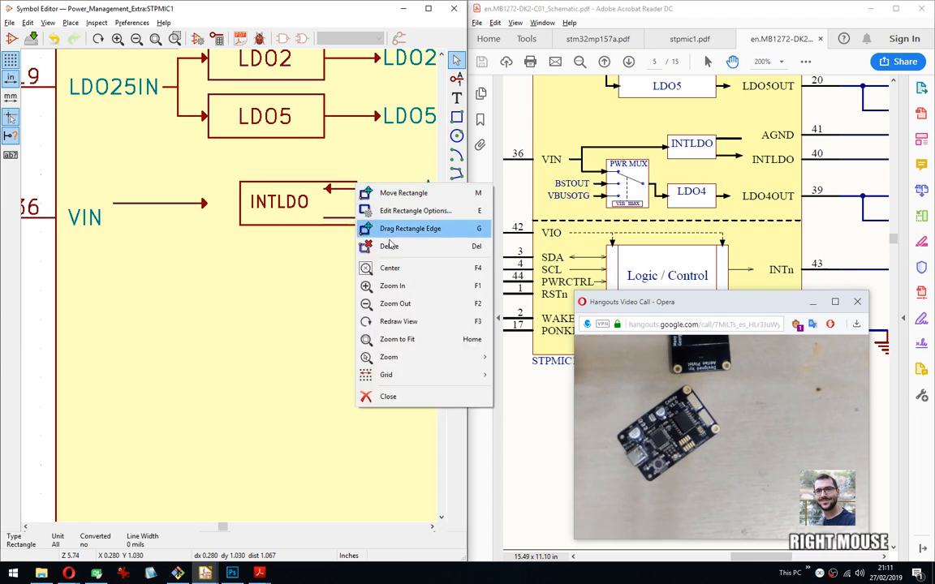
left_click(396, 229)
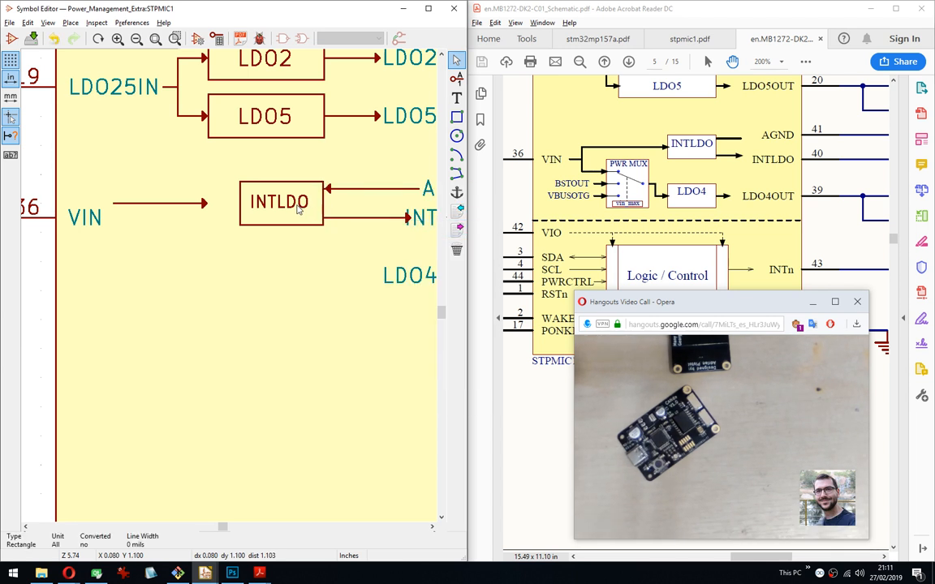
Centre the INTLDO label in its narrowed block, using a 5 mil grid for the fine adjustment.
key("m")
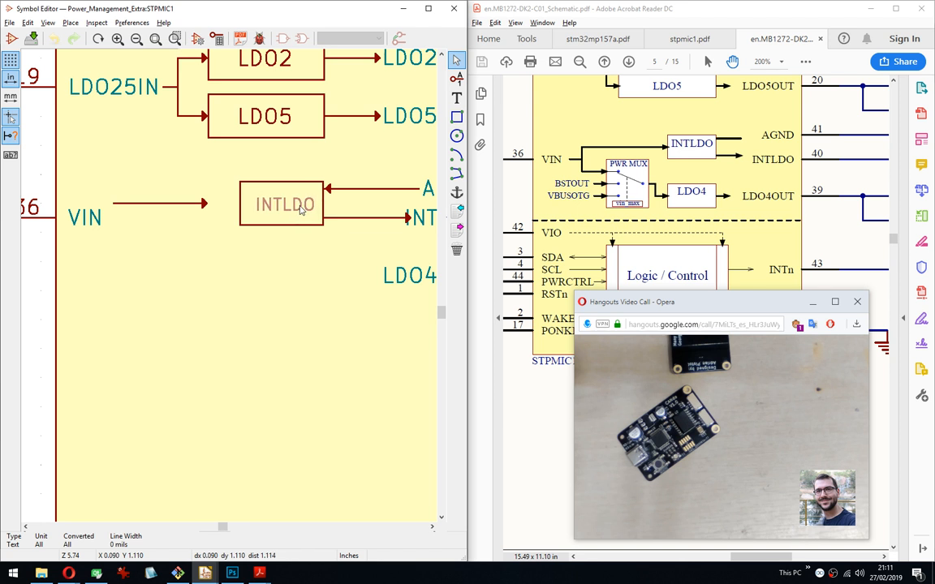
left_click(300, 210)
key("m")
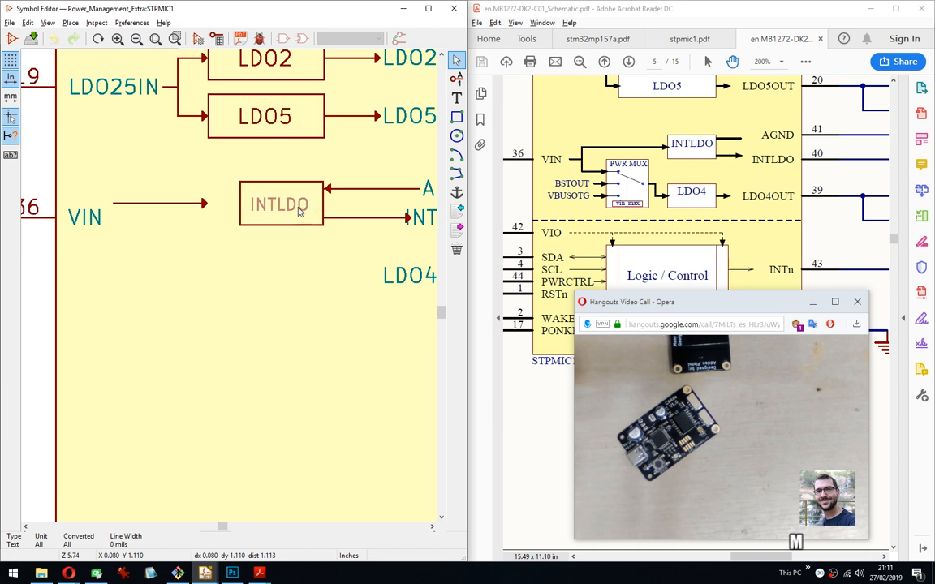
left_click(298, 210)
scroll(276, 194, "up", 3)
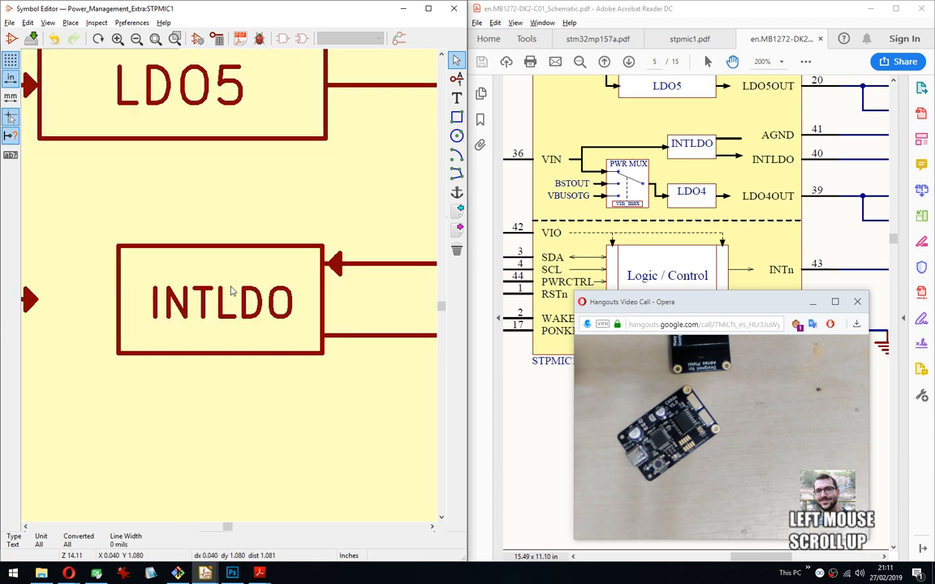
right_click(276, 378)
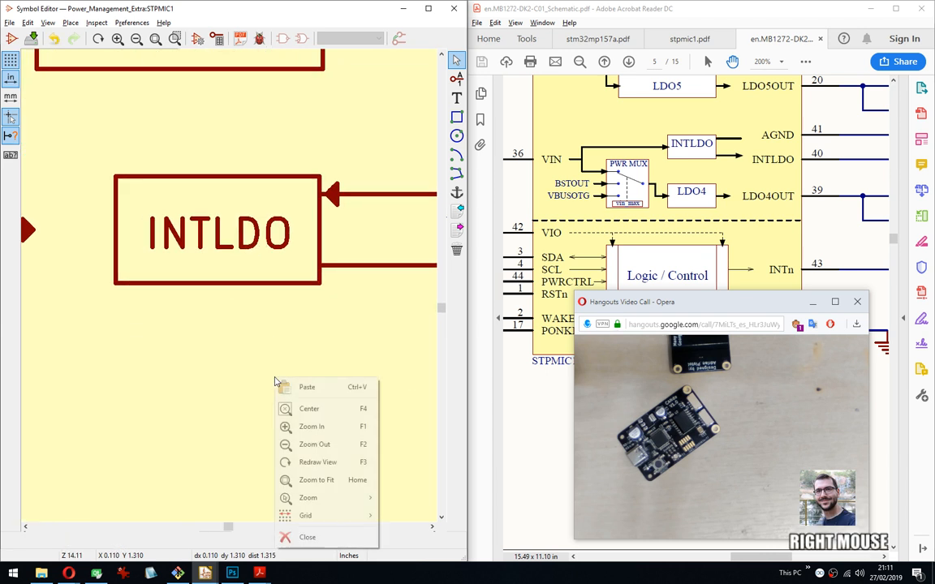
left_click(343, 516)
left_click(443, 492)
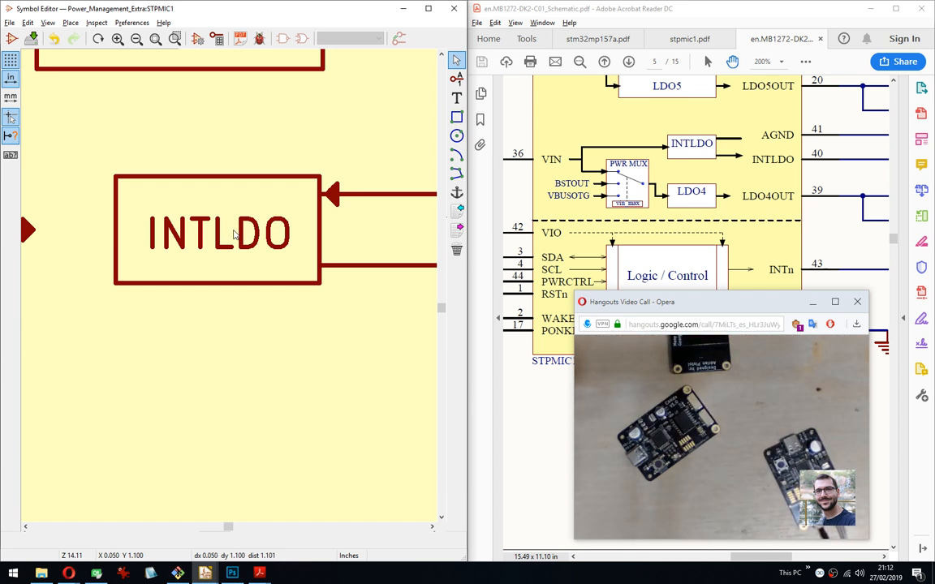
key("m")
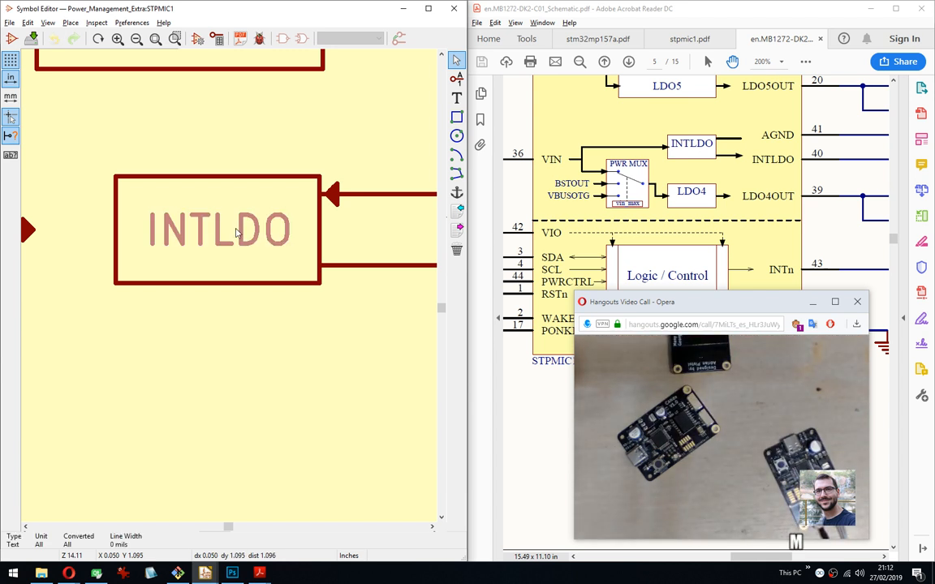
left_click(234, 228)
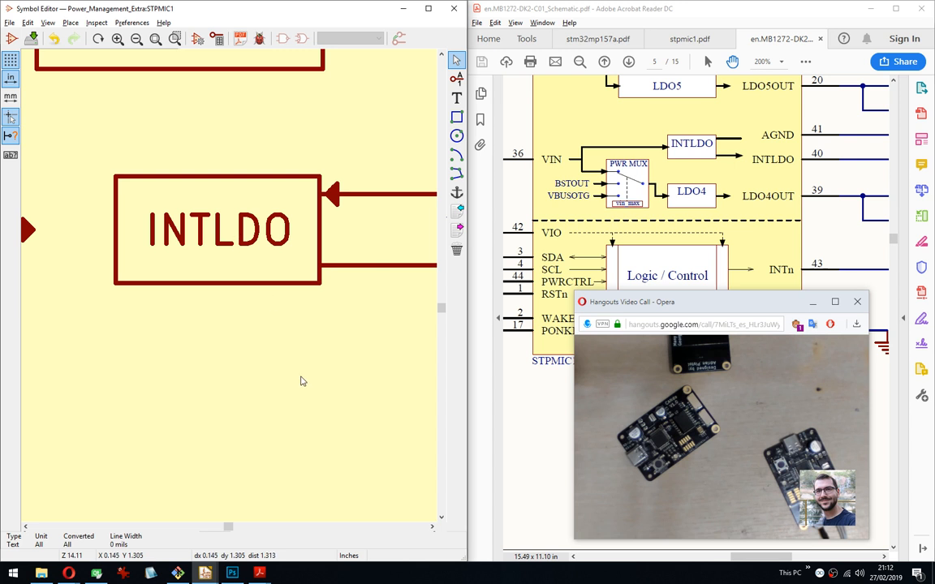
Move the VIN input arrow about 110 mils right so that its tip touches the INTLDO block.
middle_click_drag(223, 269, 202, 288)
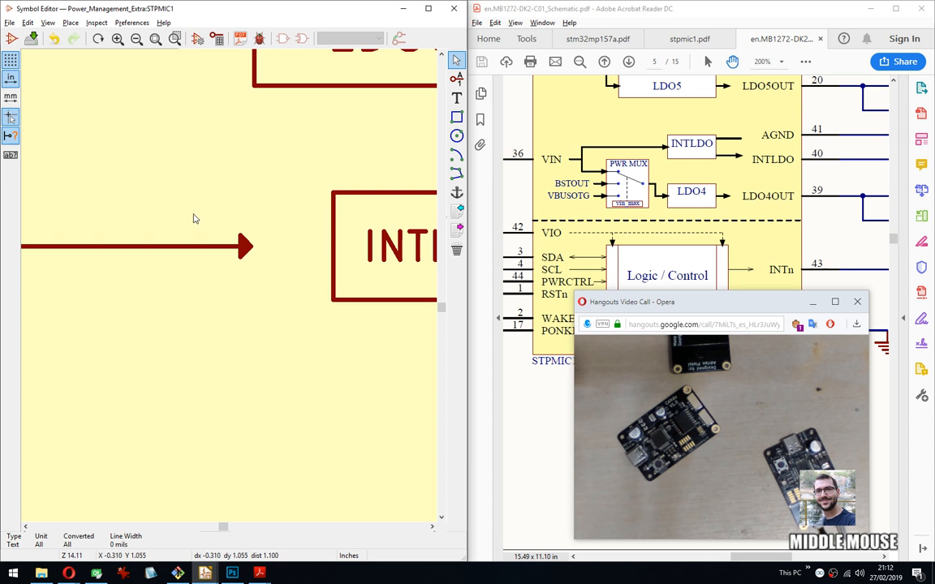
left_click_drag(194, 216, 265, 272)
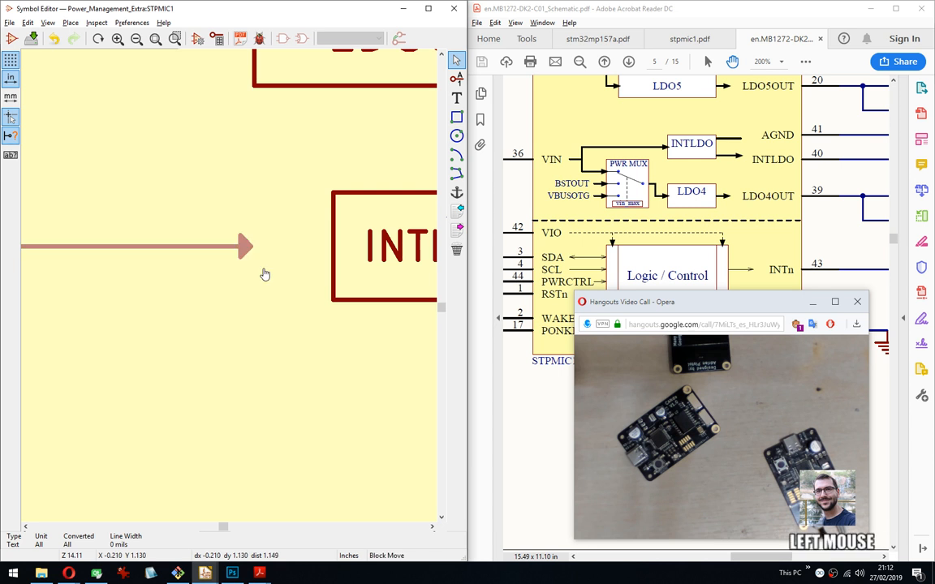
left_click(342, 267)
left_click_drag(278, 223, 334, 265)
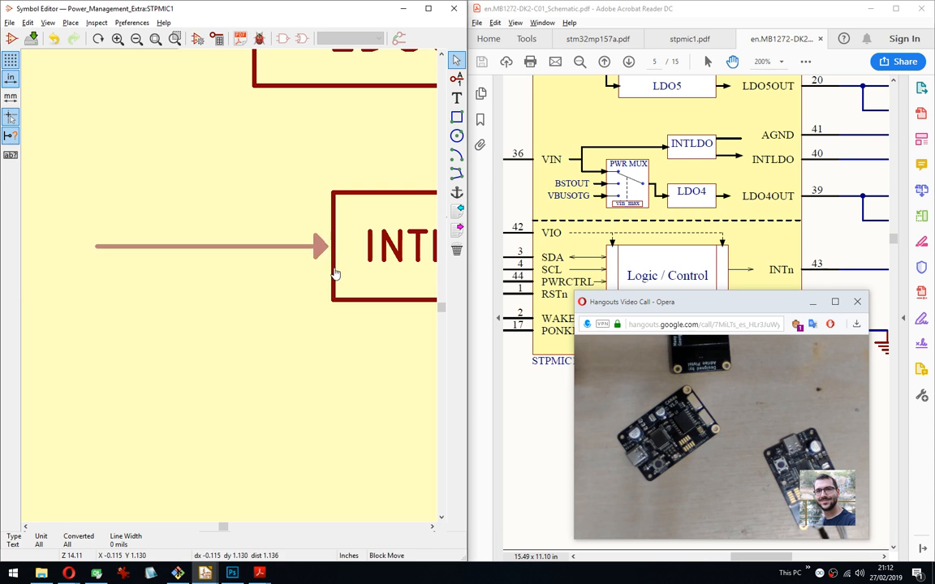
left_click(340, 274)
middle_click_drag(390, 300, 288, 146)
scroll(196, 173, "down", 3)
middle_click_drag(208, 301, 247, 253)
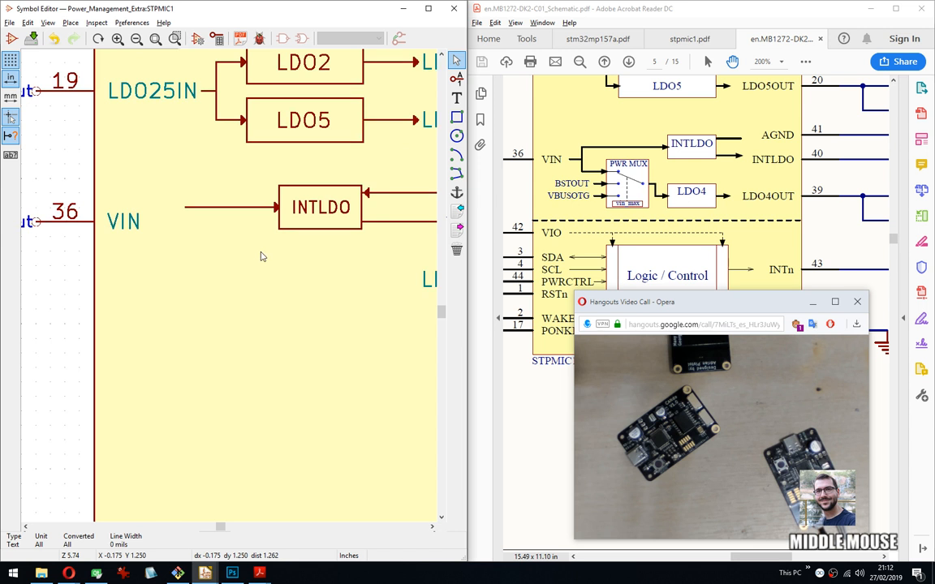
right_click(231, 249)
mouse_move(313, 383)
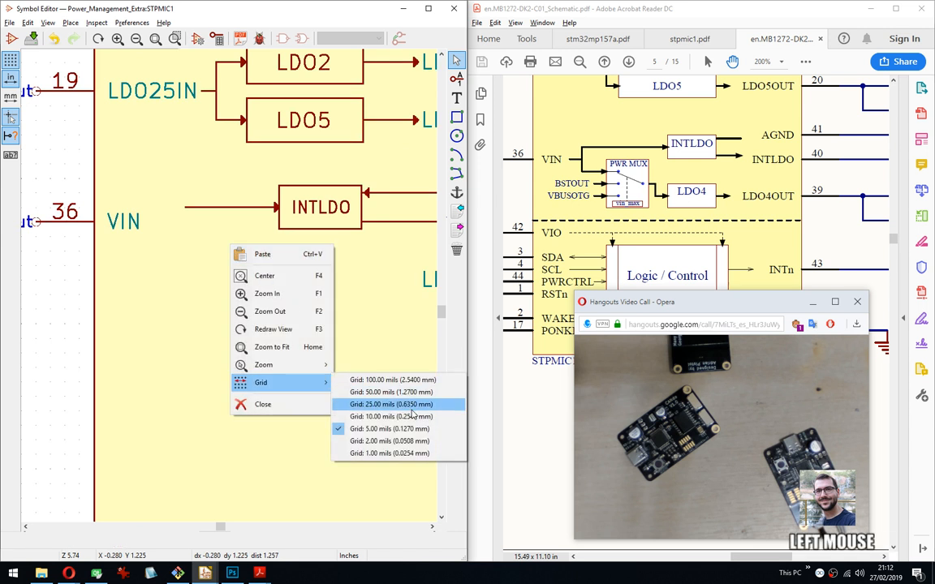
left_click(367, 401)
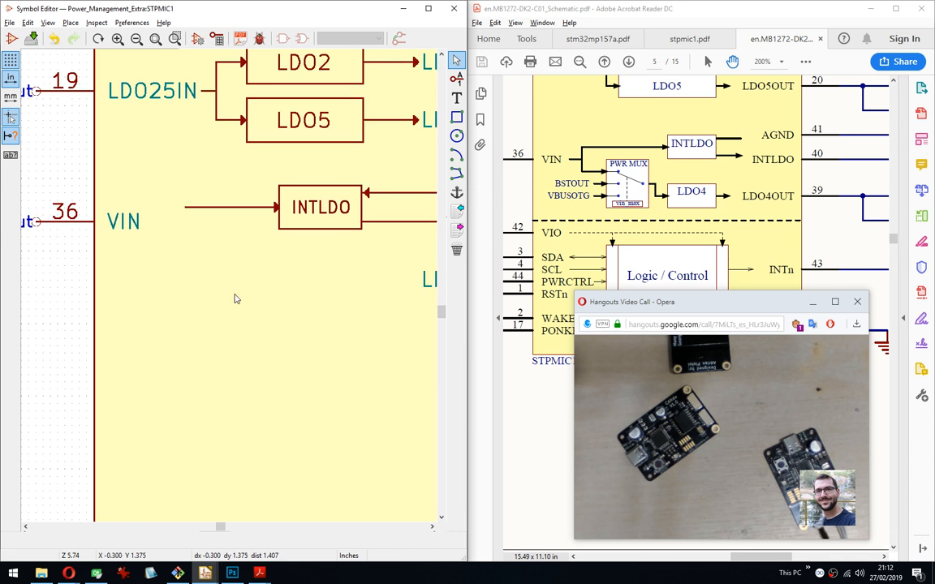
middle_click_drag(236, 296, 215, 214)
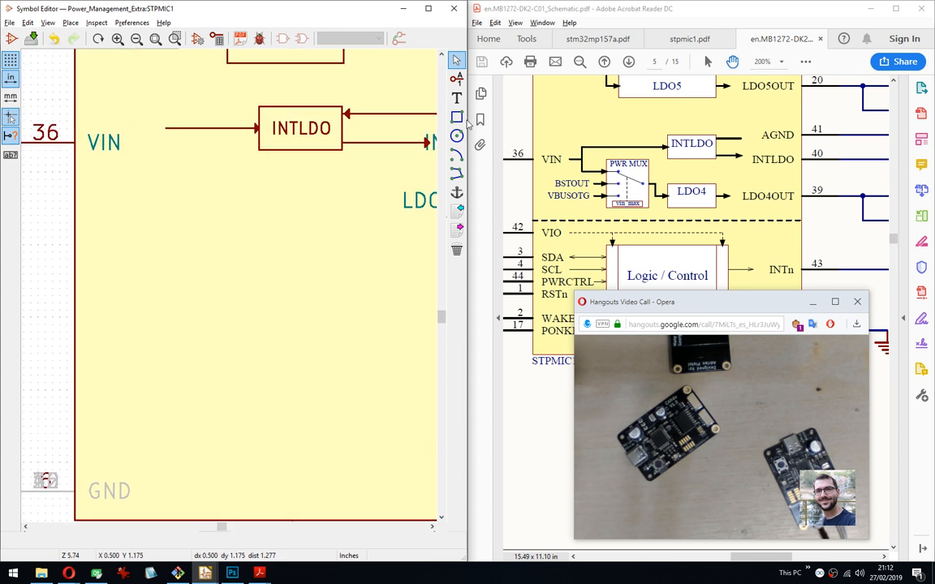
left_click(456, 173)
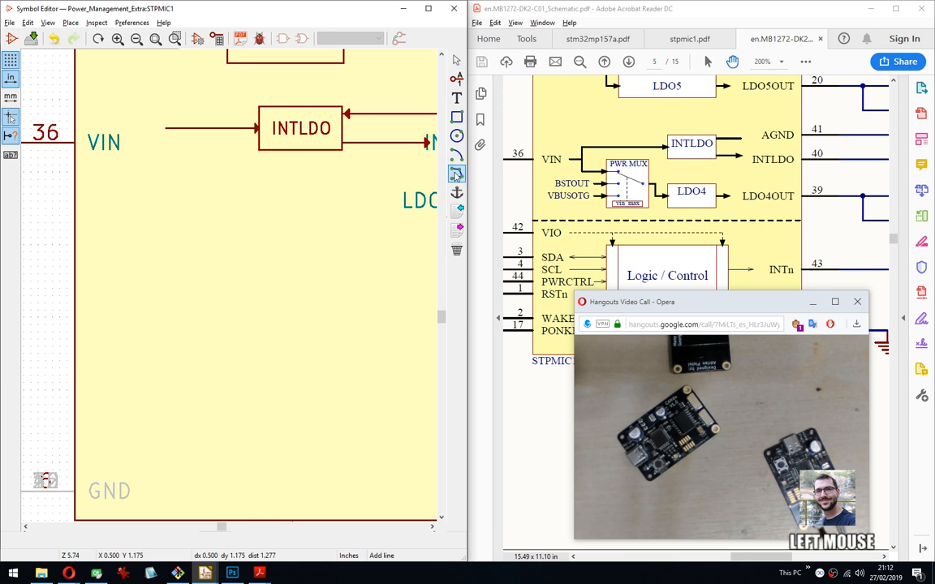
scroll(219, 278, "up", 5)
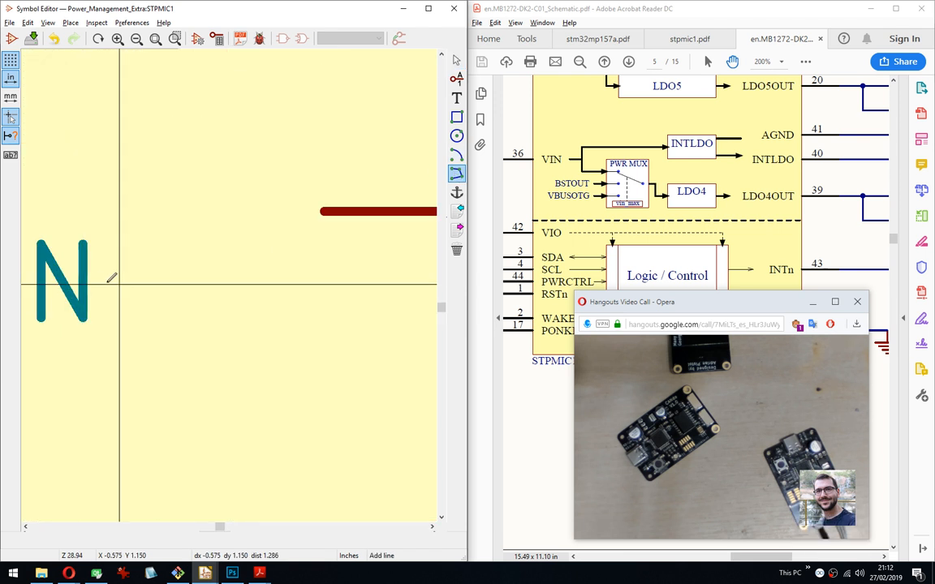
left_click(342, 285)
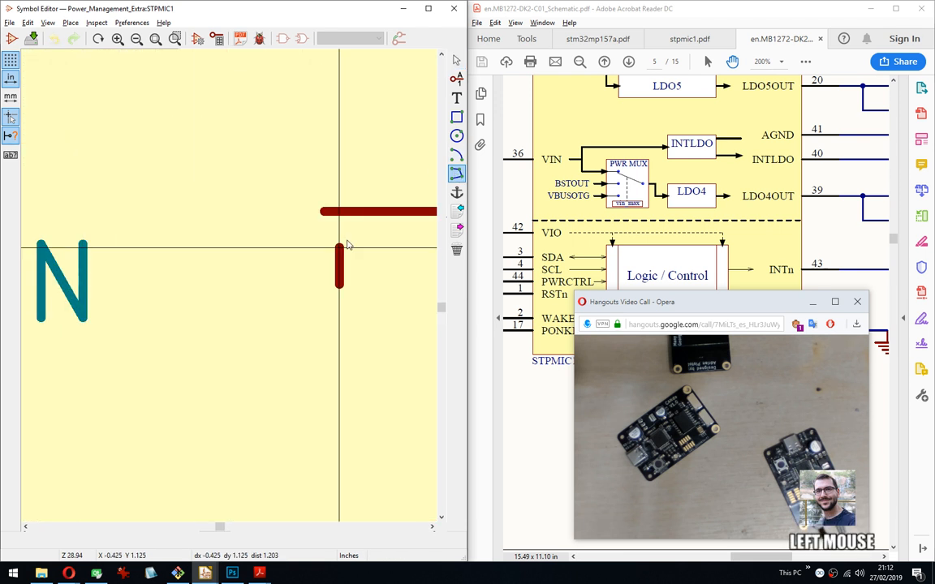
key("Escape")
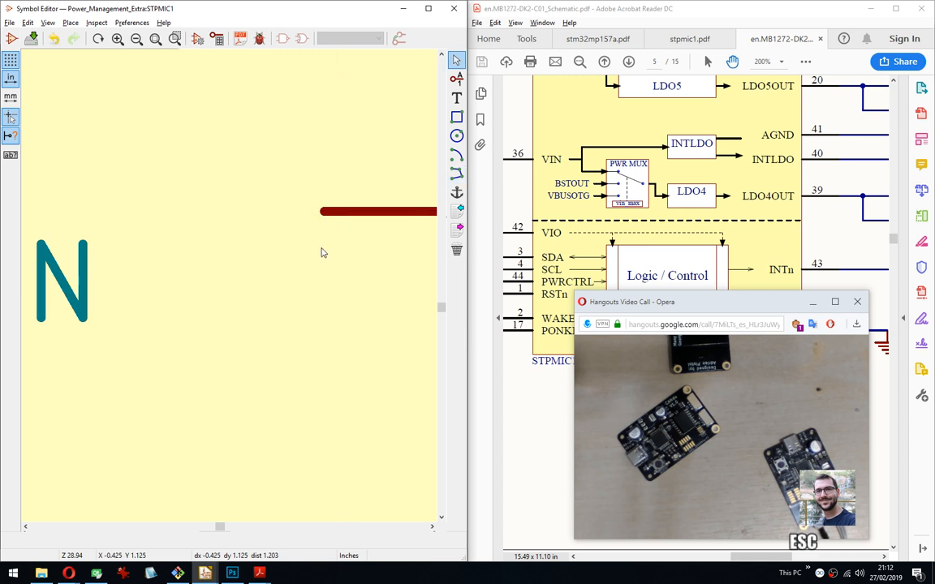
On a 5 mil grid, draw a polyline from the VIN label 150 mils right and 50 mils up to the start of the INTLDO input arrow.
right_click(268, 287)
left_click(319, 423)
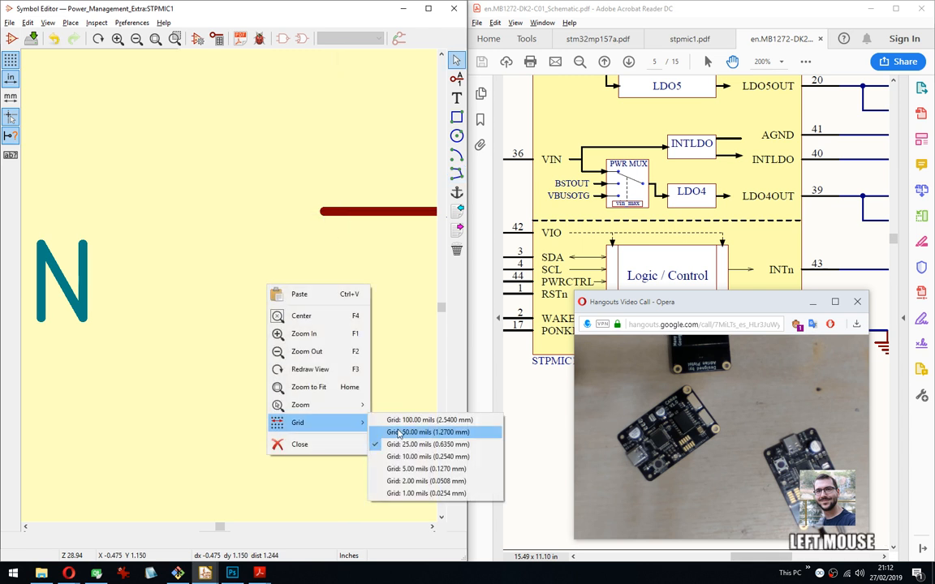
left_click(414, 457)
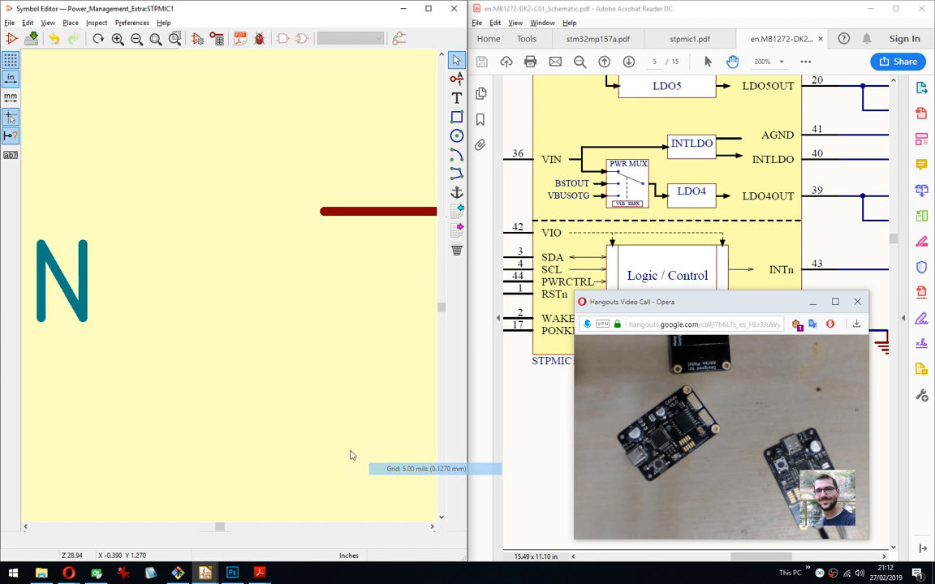
left_click(456, 174)
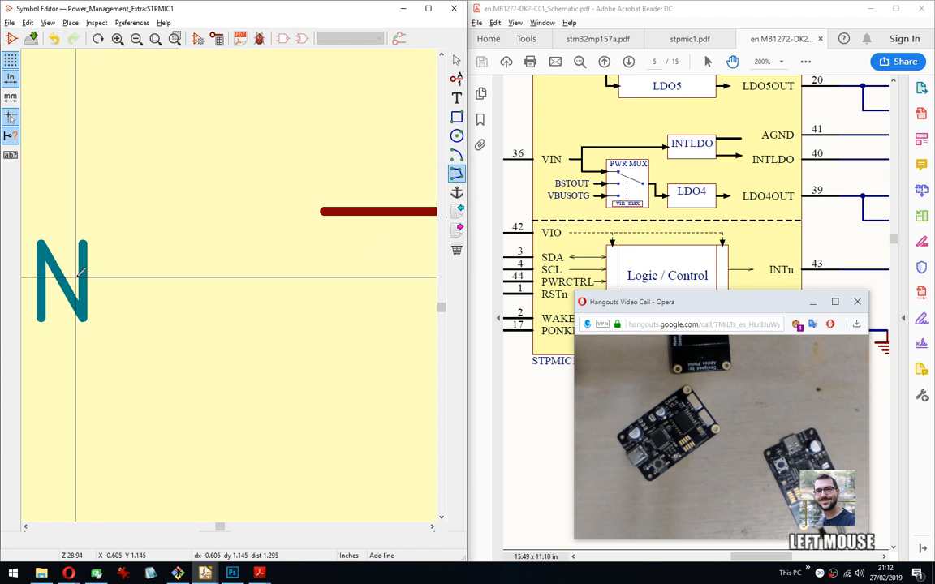
left_click(105, 281)
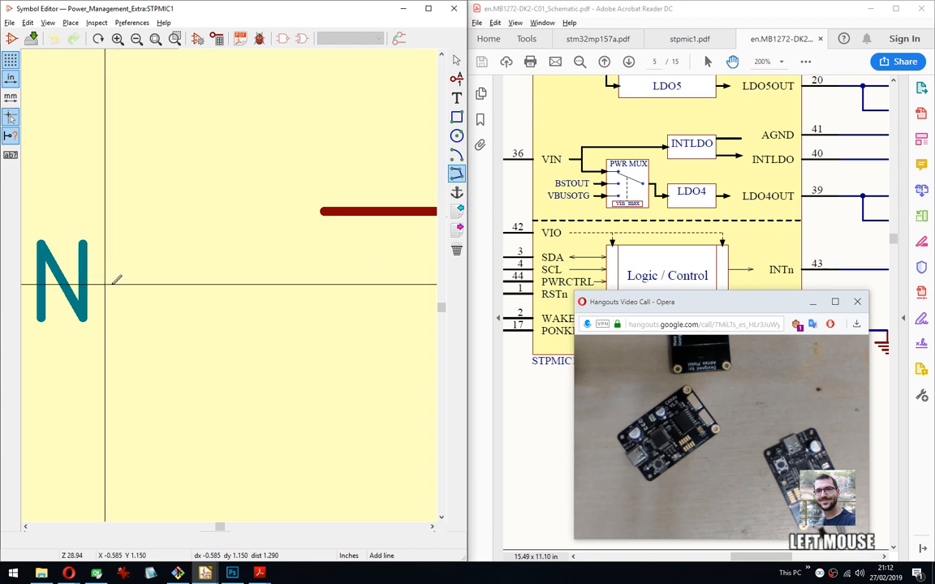
left_click(325, 284)
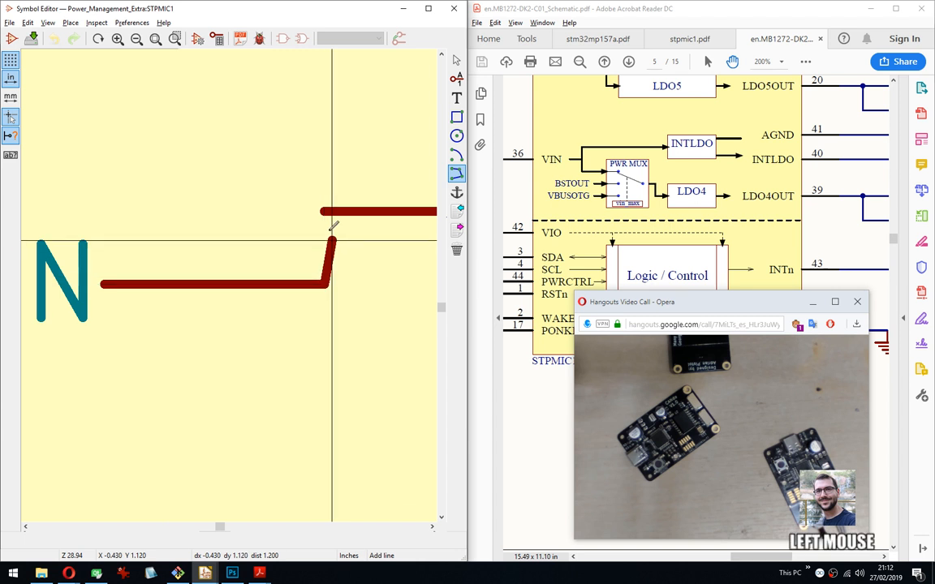
double_click(324, 212)
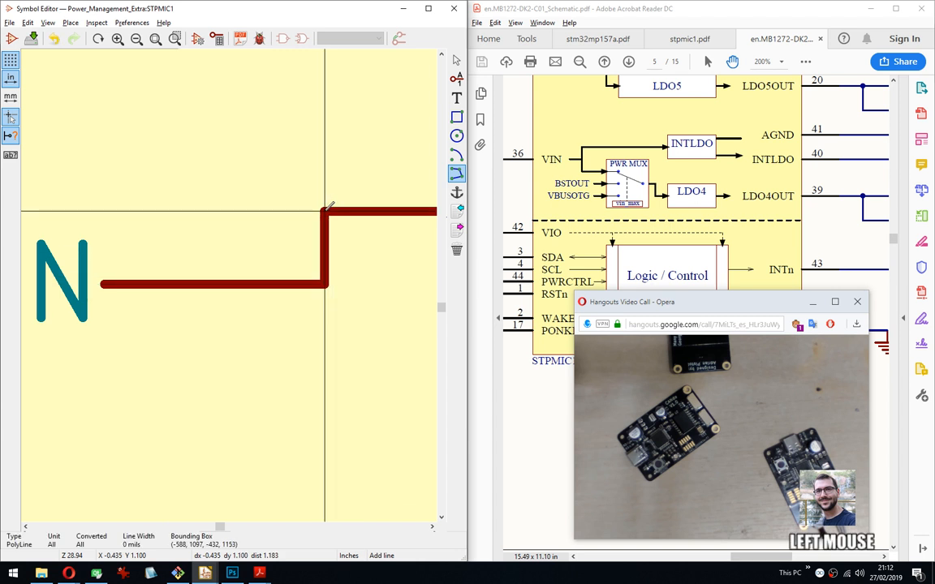
Draw a vertical branch line about 115 mils downward from the corner of the VIN polyline.
left_click(325, 284)
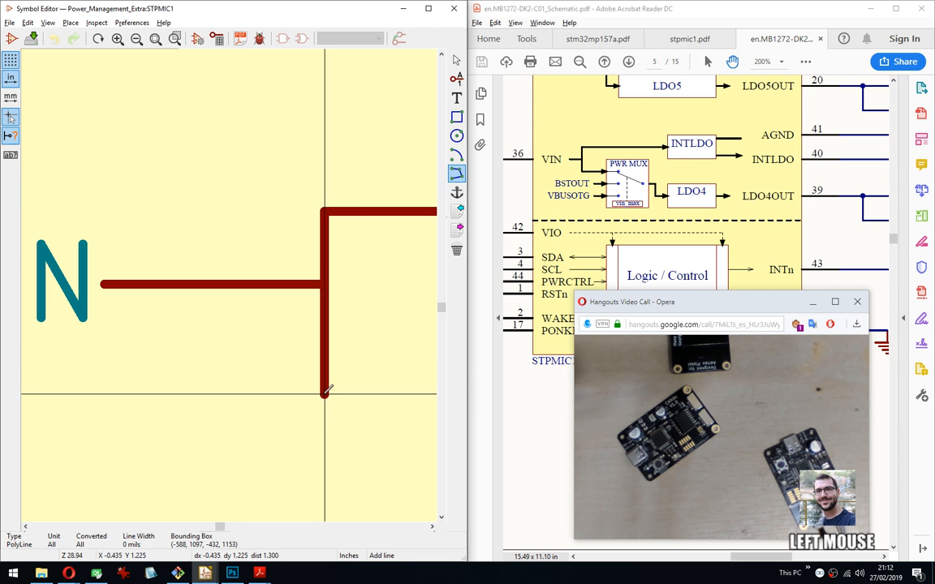
scroll(325, 390, "down", 3)
middle_click_drag(233, 280, 131, 266)
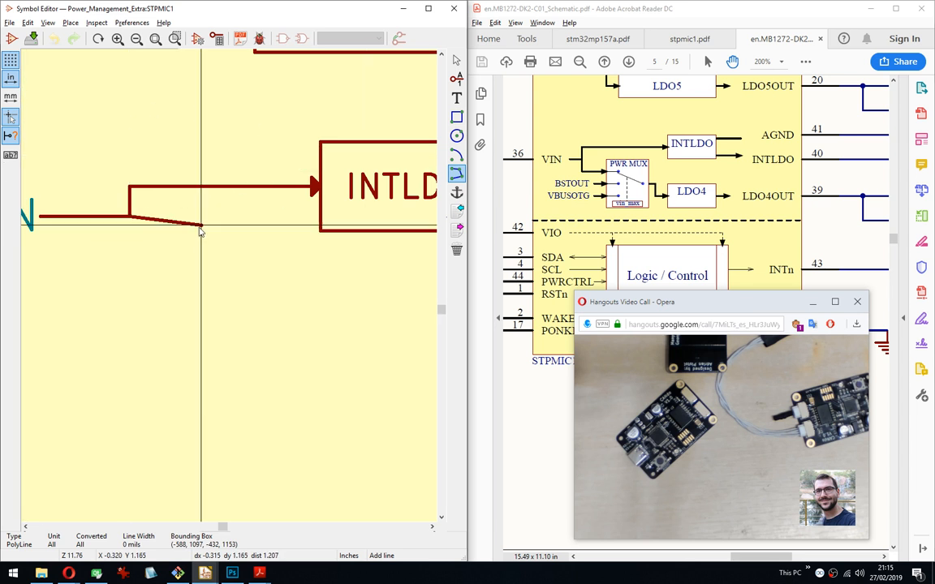
double_click(130, 285)
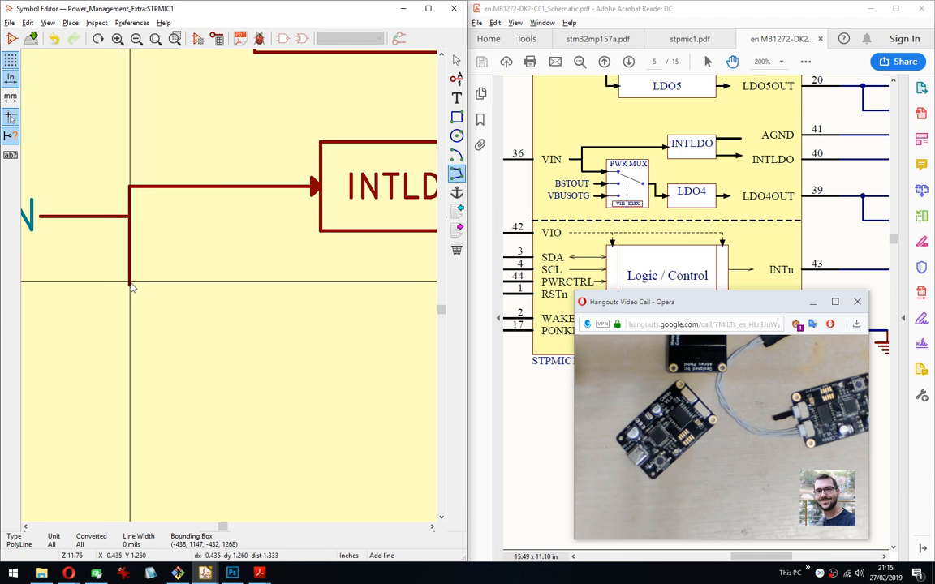
scroll(130, 290, "down", 4)
scroll(230, 291, "up", 3)
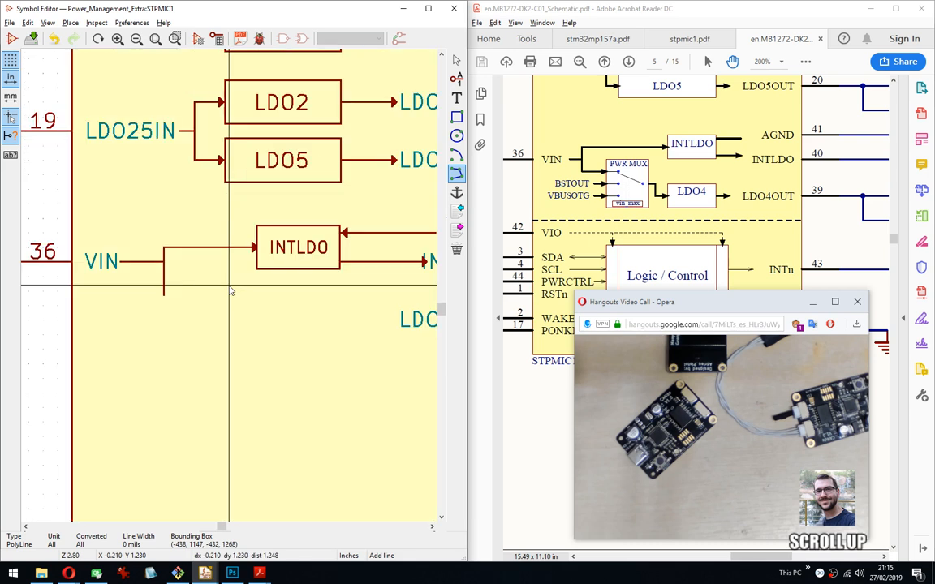
key("Escape")
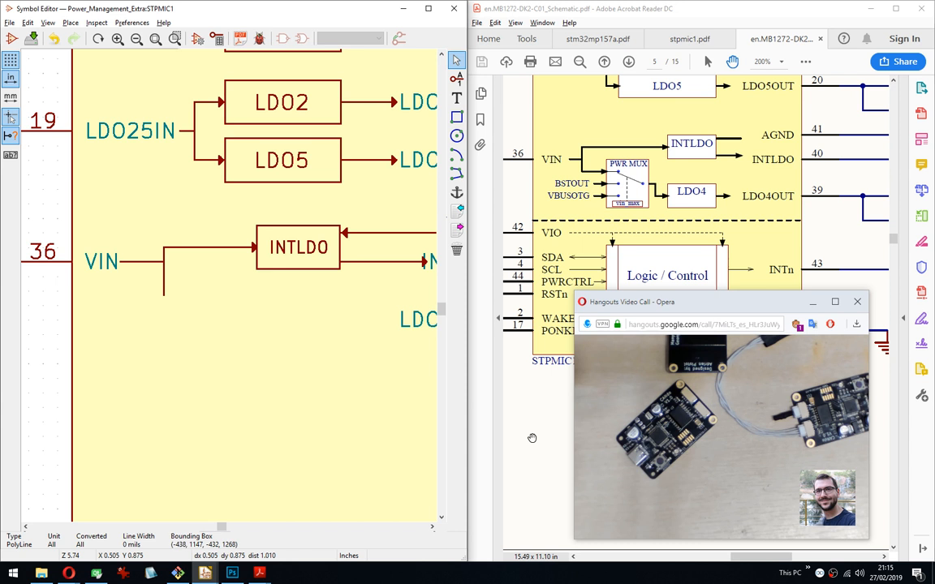
On a 25 mil grid, draw an unfilled rectangle about 225 by 275 mils below the INTLDO input line, right of the VIN branch.
middle_click_drag(251, 320, 272, 245)
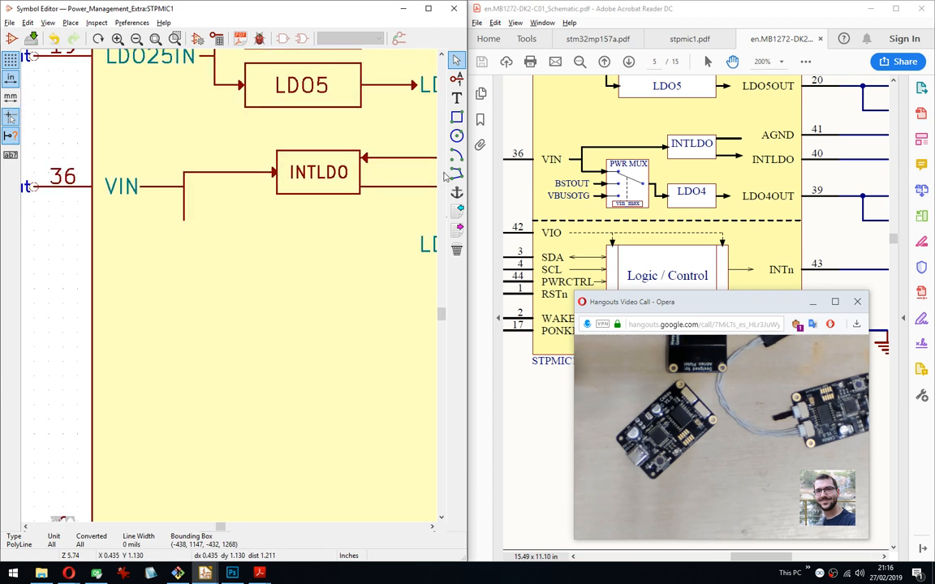
left_click(457, 116)
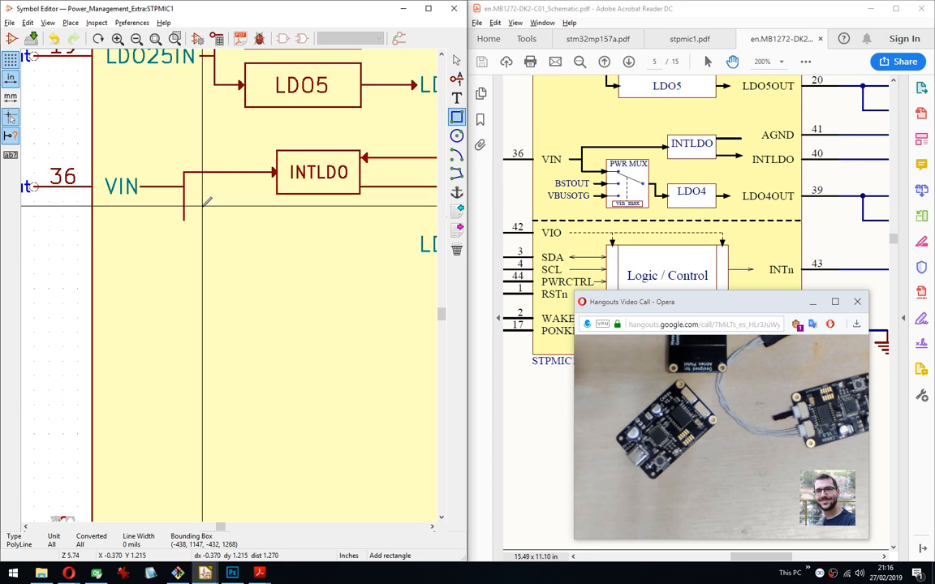
right_click(225, 254)
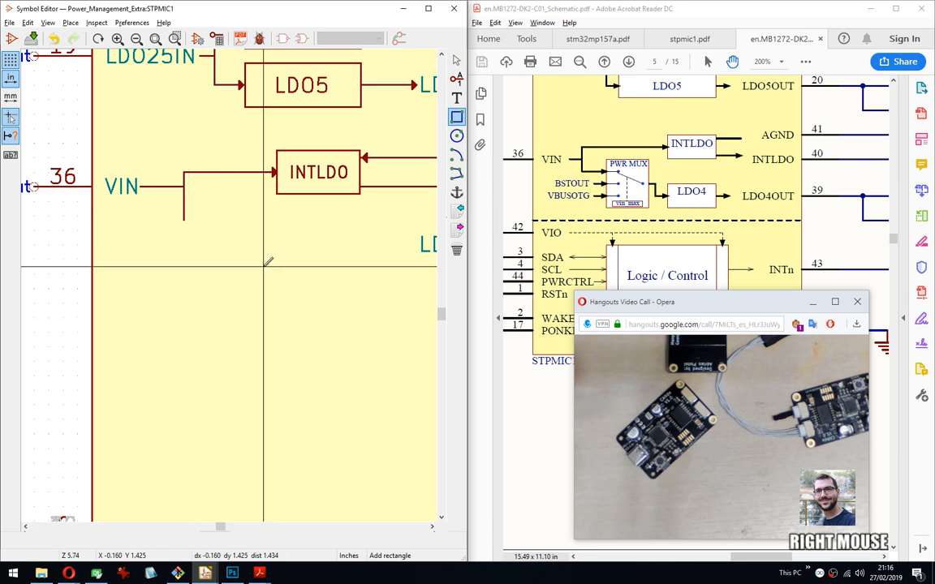
left_click(308, 405)
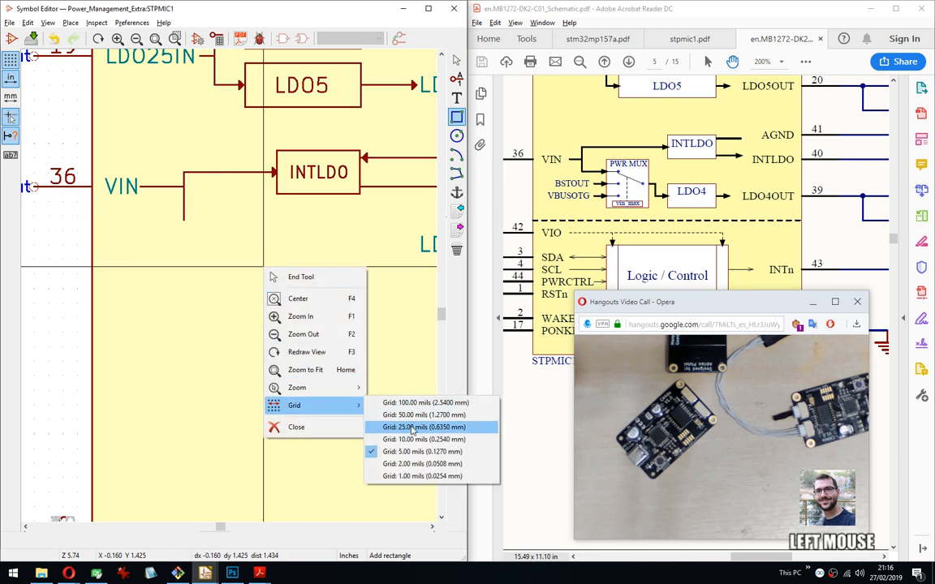
left_click(412, 428)
left_click(201, 200)
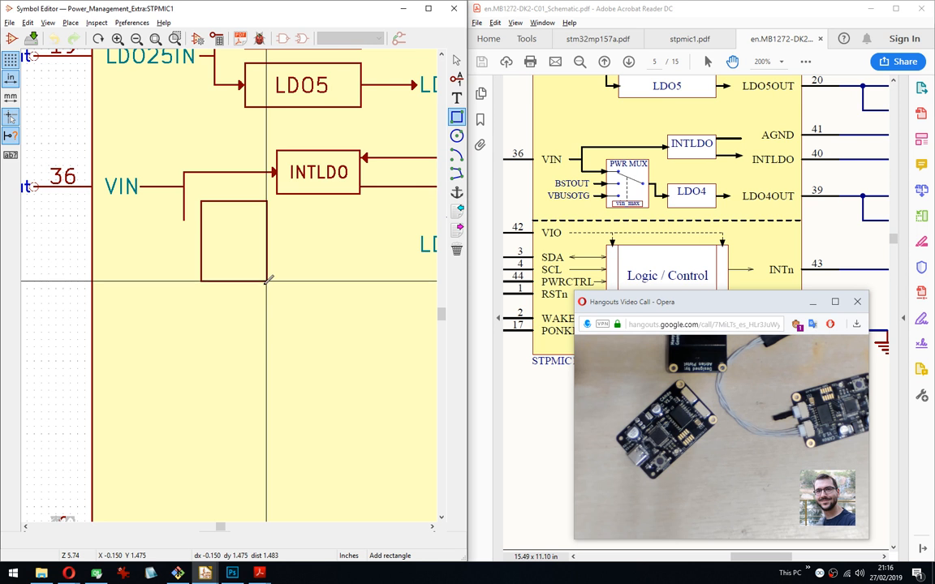
left_click(267, 281)
left_click(267, 345)
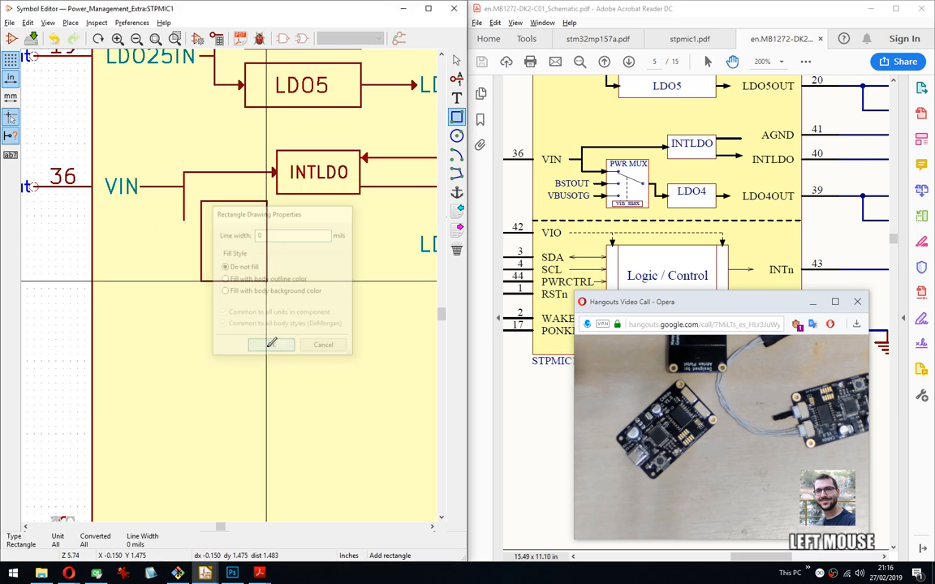
Add the text "PWR MUX" along the upper edge inside the new rectangle.
left_click(456, 98)
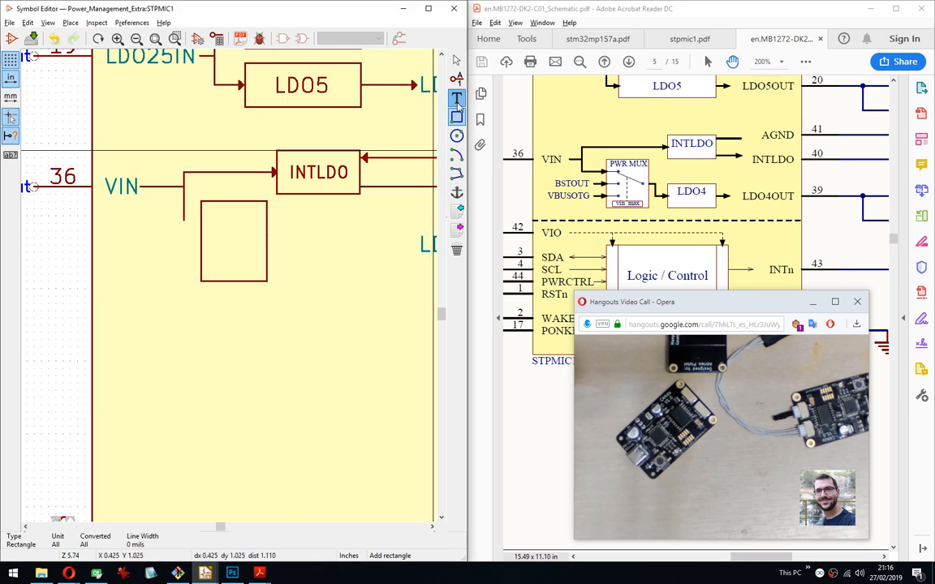
left_click(208, 209)
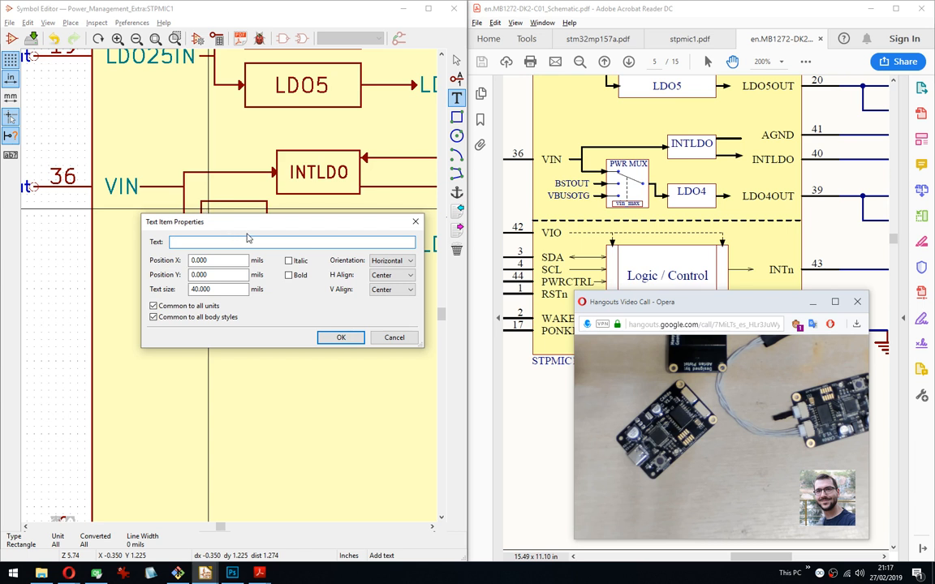
key("shift")
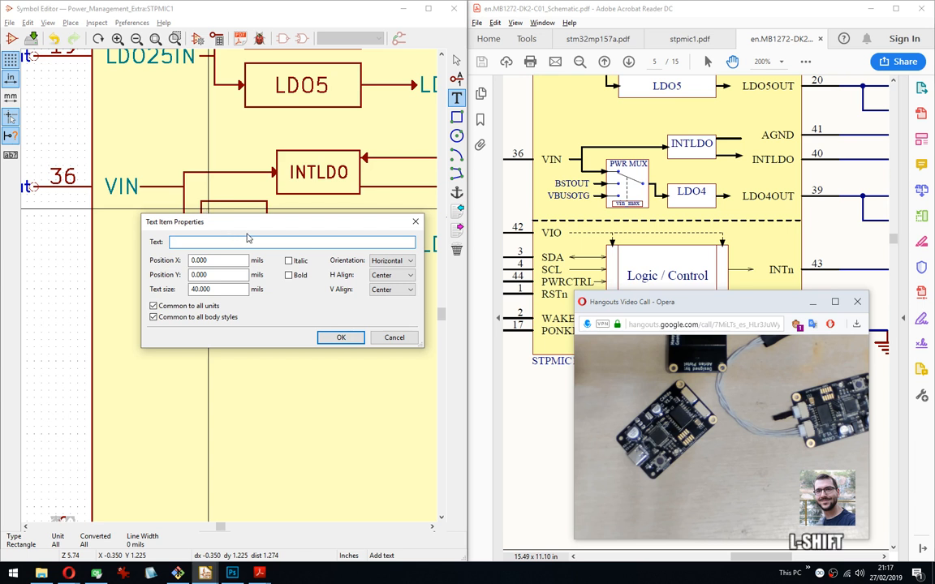
type("PWR MUX")
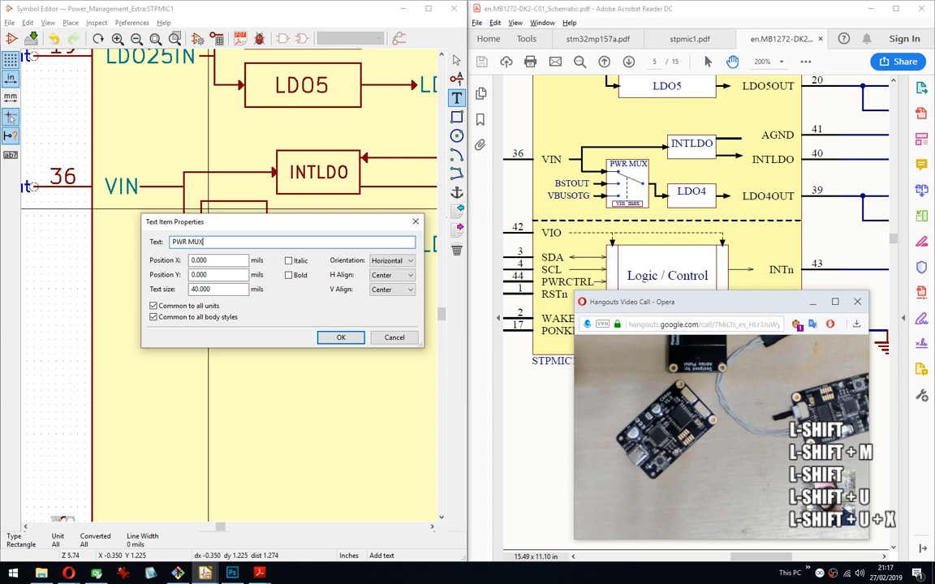
left_click(341, 338)
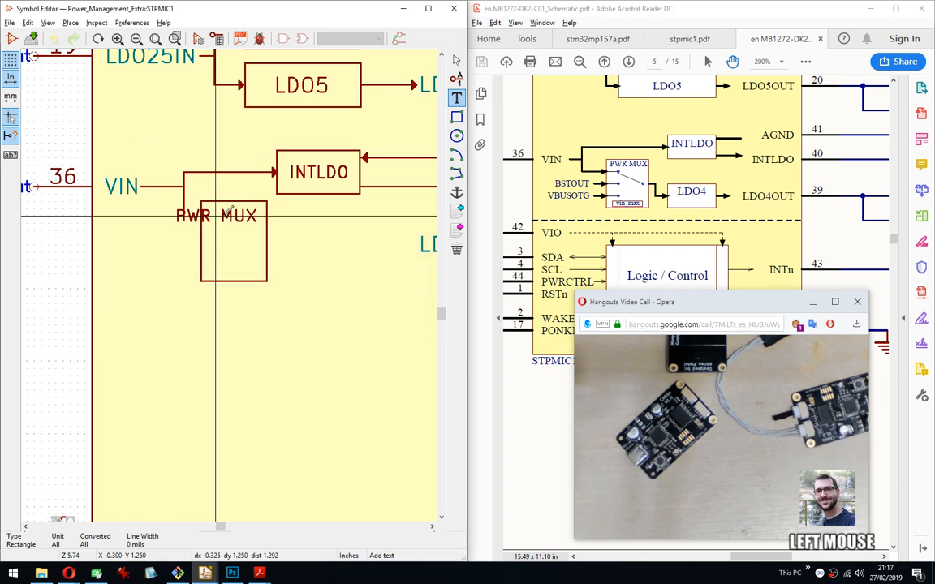
left_click(242, 208)
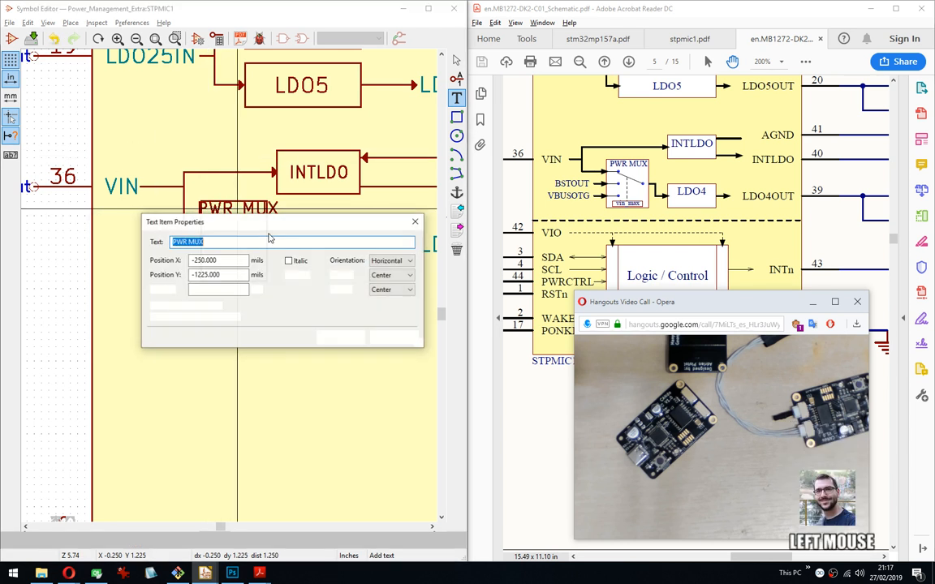
key("Escape")
Set the text size of the PWR MUX label to 30 mils.
double_click(247, 209)
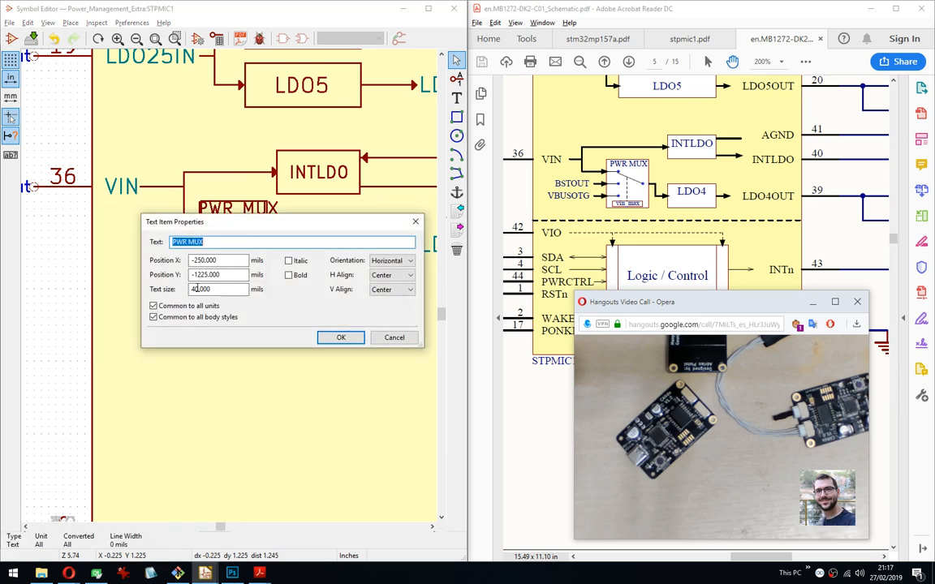
left_click_drag(196, 289, 184, 297)
type("3")
left_click(331, 342)
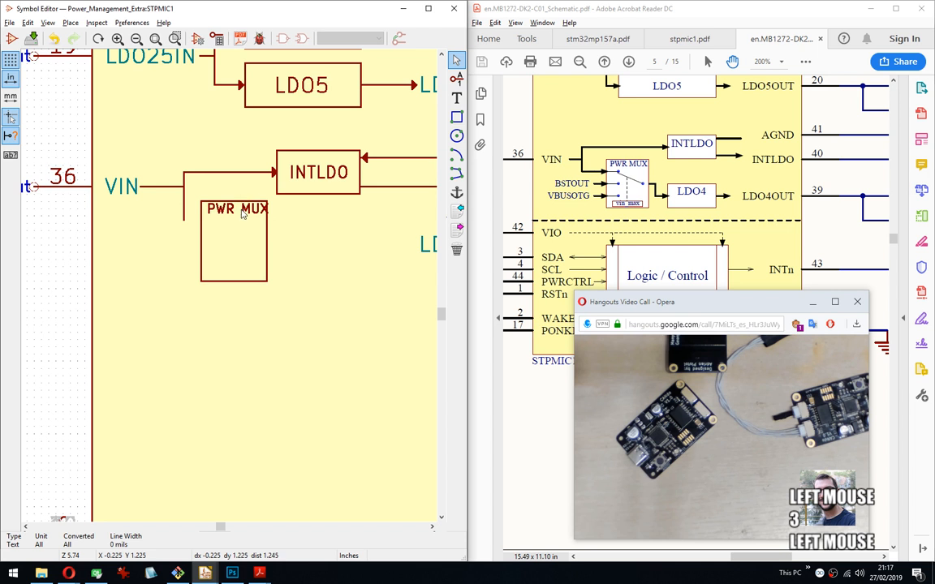
Widen the PWR MUX rectangle rightward to about 250 mils and, on a 10 mil grid, nudge its label slightly down.
key("g")
left_click(274, 237)
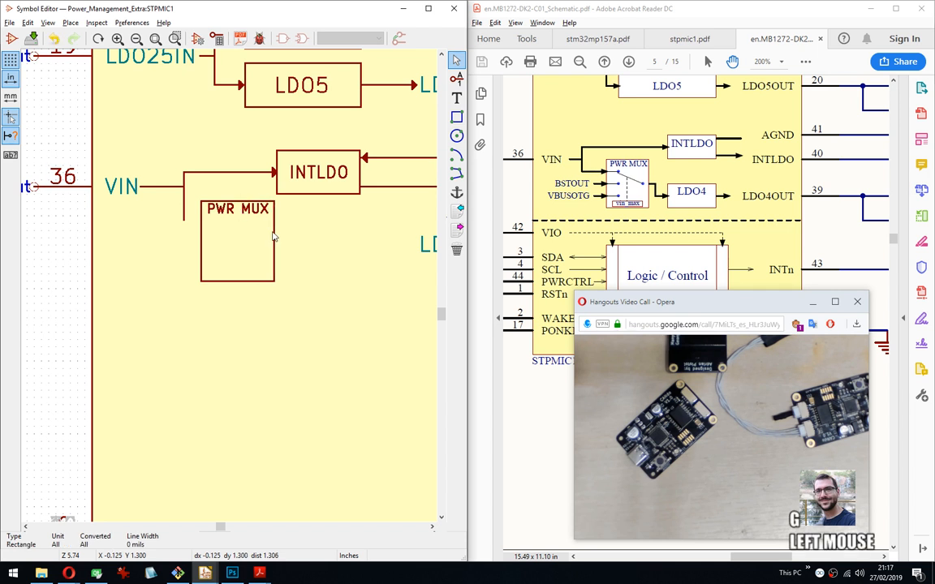
right_click(292, 343)
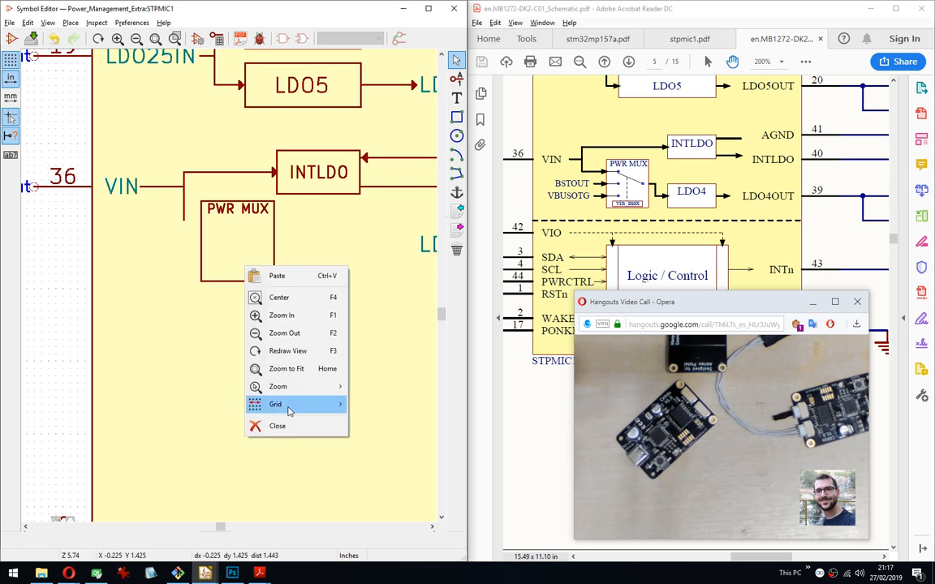
left_click(280, 404)
left_click(393, 439)
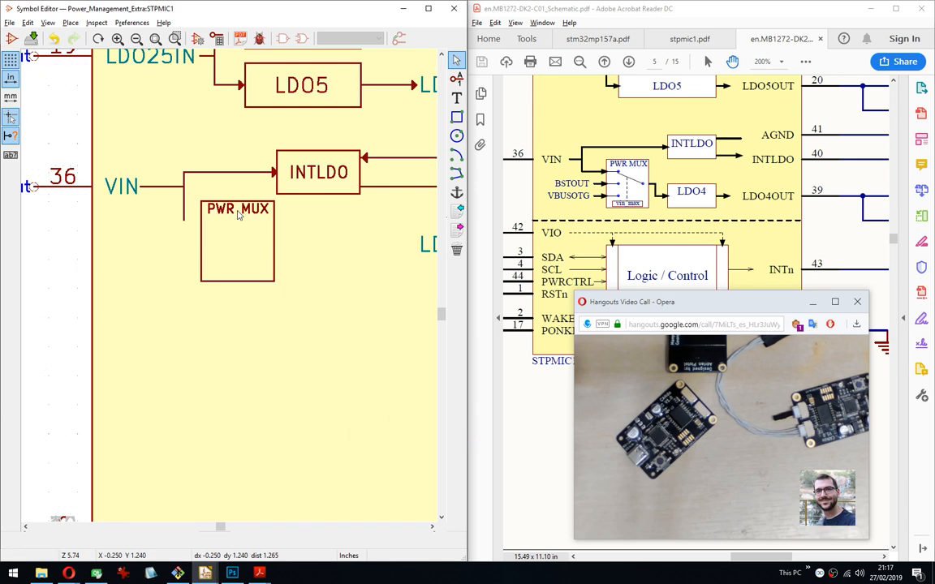
left_click(235, 211)
left_click(241, 212)
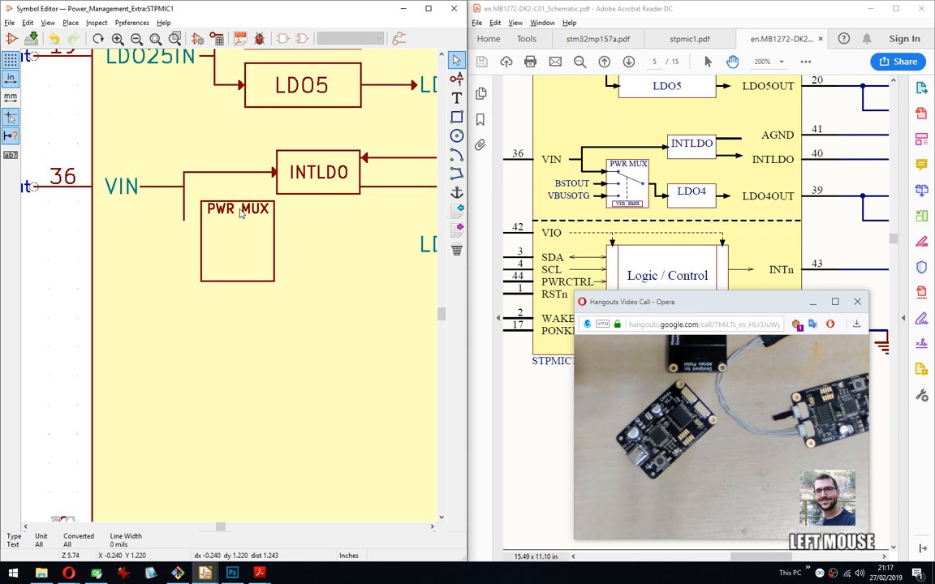
key("m")
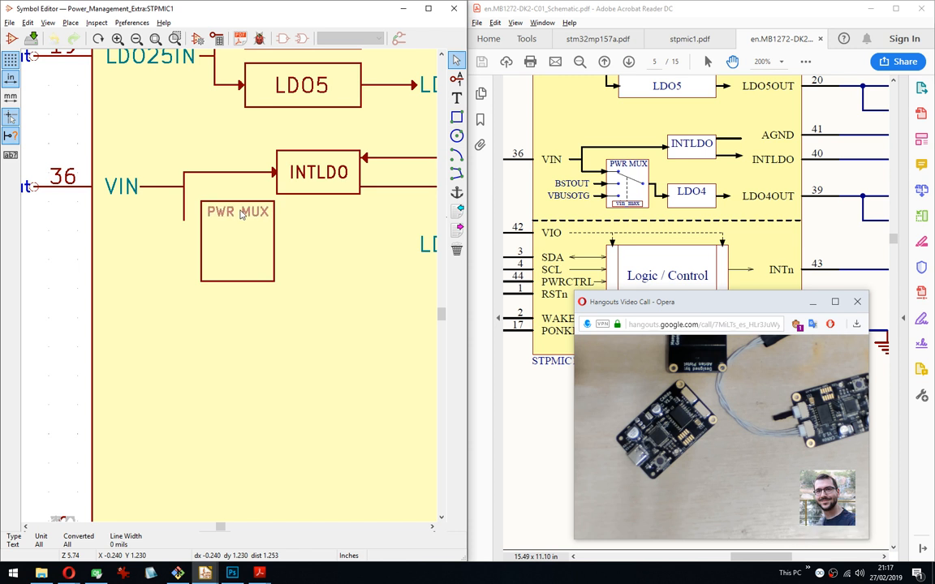
left_click(237, 212)
Set the PWR MUX label's orientation to Vertical and move it to the centre of the rectangle.
scroll(238, 243, "up", 2)
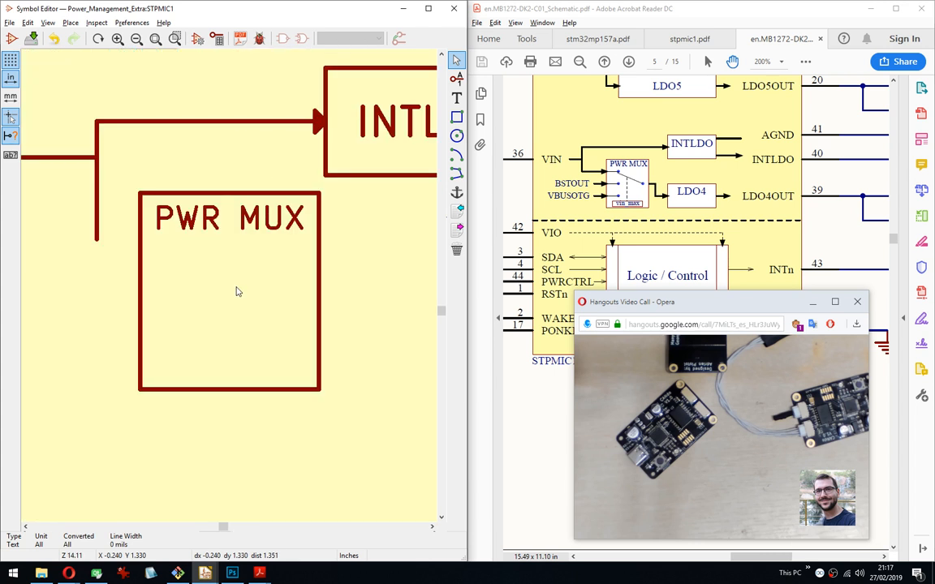
double_click(226, 228)
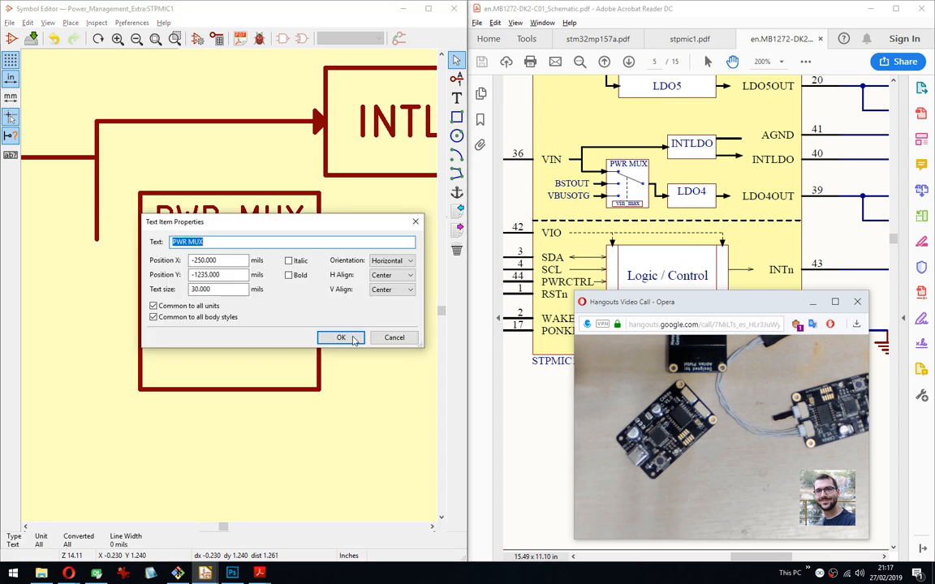
left_click(410, 261)
left_click(388, 276)
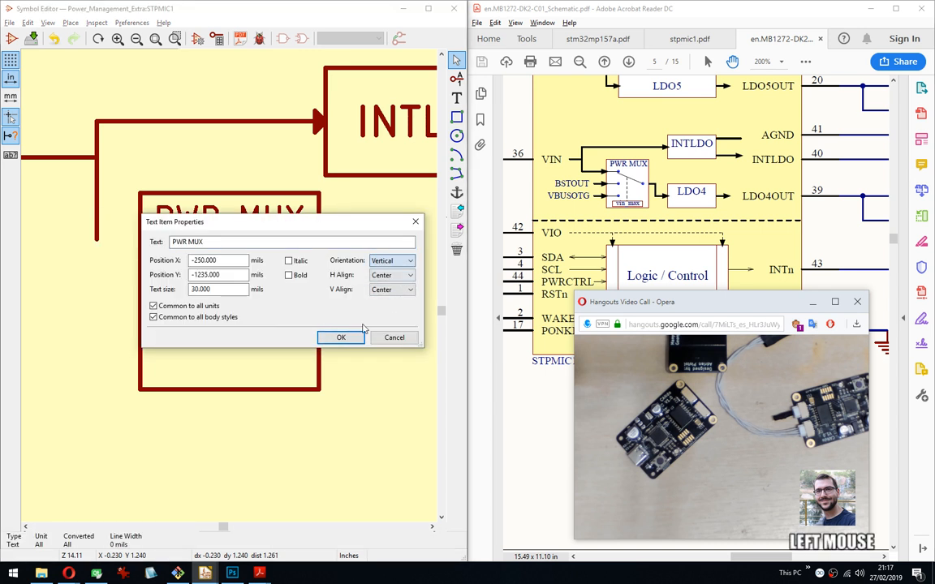
left_click(341, 337)
key("m")
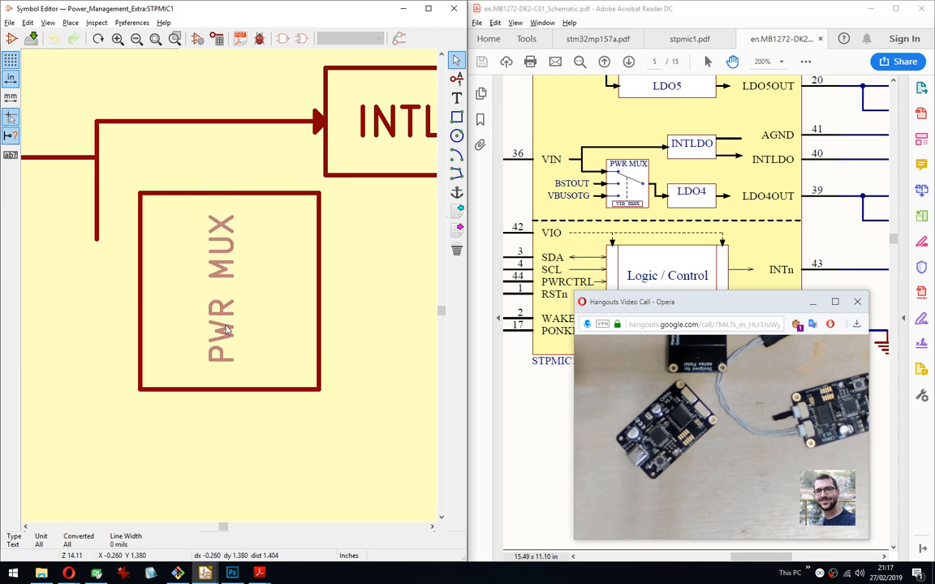
left_click(229, 329)
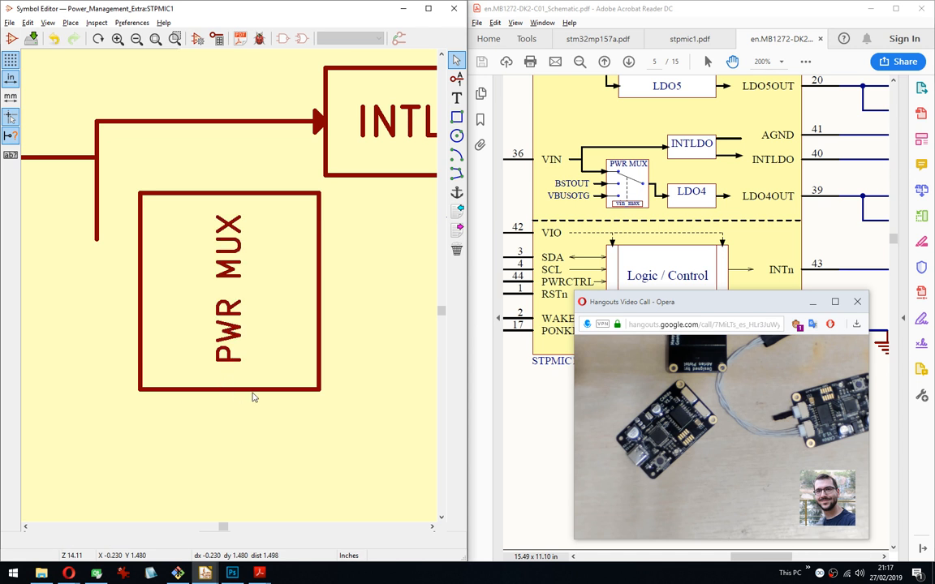
Try to shift the lower edge of the PWR MUX rectangle.
left_click(294, 388)
key("g")
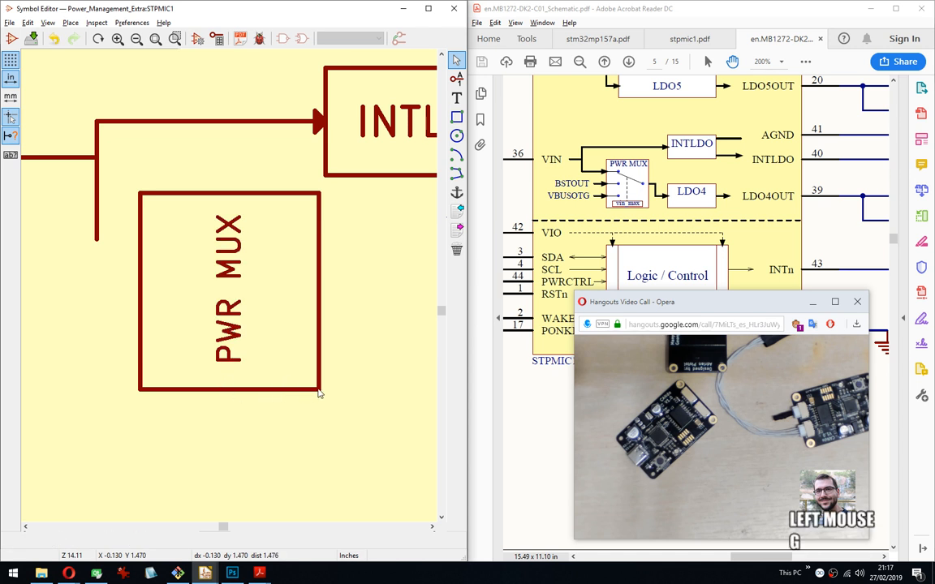
right_click(228, 389)
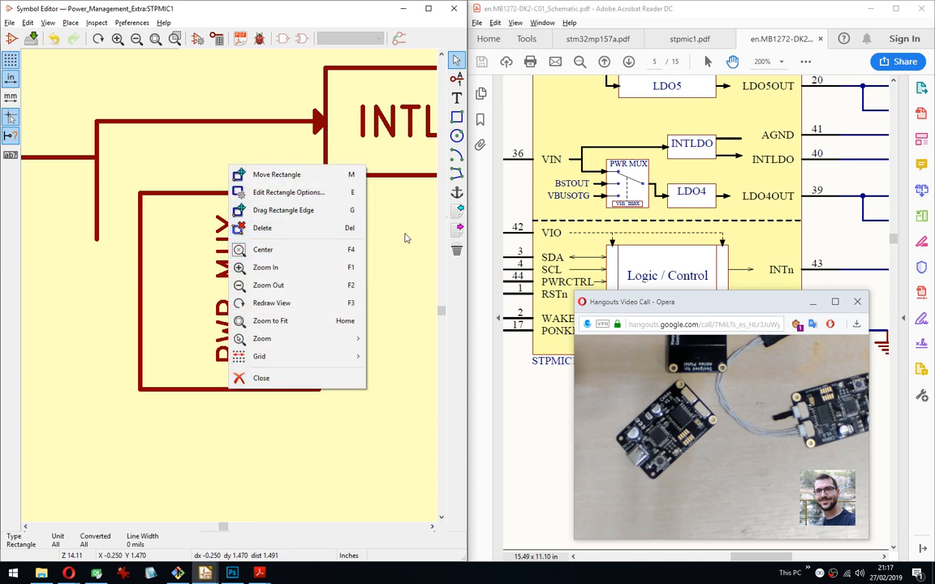
left_click(292, 212)
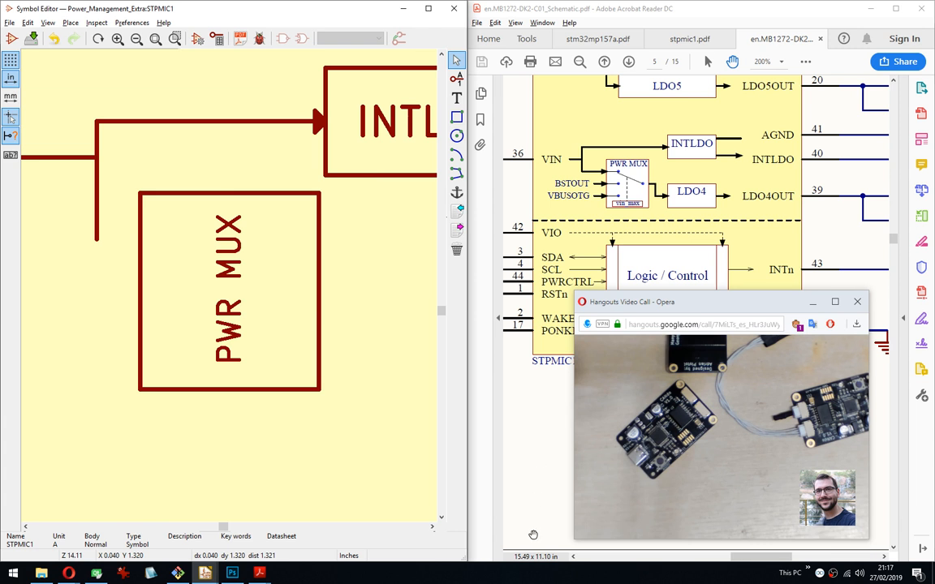
Count the 10 mil grid steps along the left edge of the PWR MUX rectangle with the line tool's cursor.
middle_click_drag(344, 401, 332, 301)
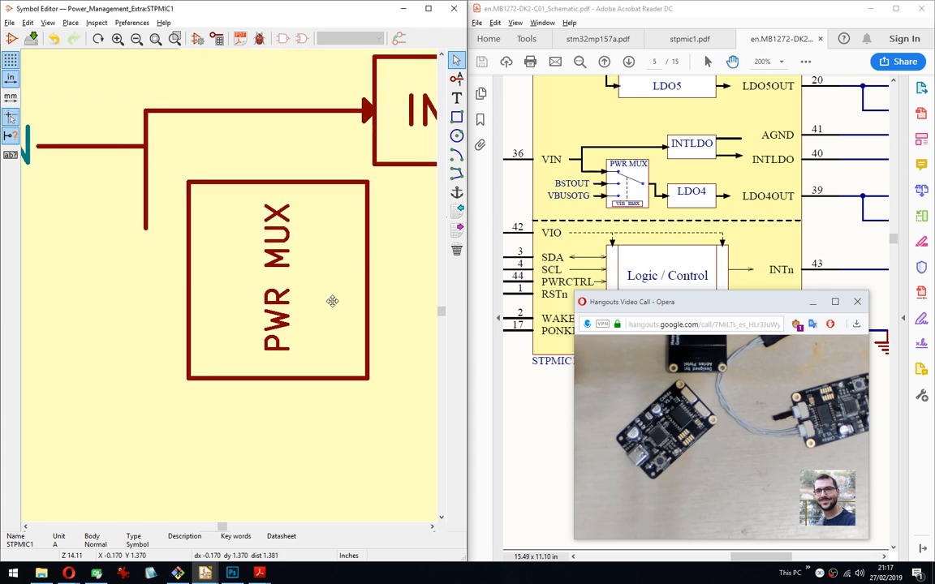
left_click(456, 174)
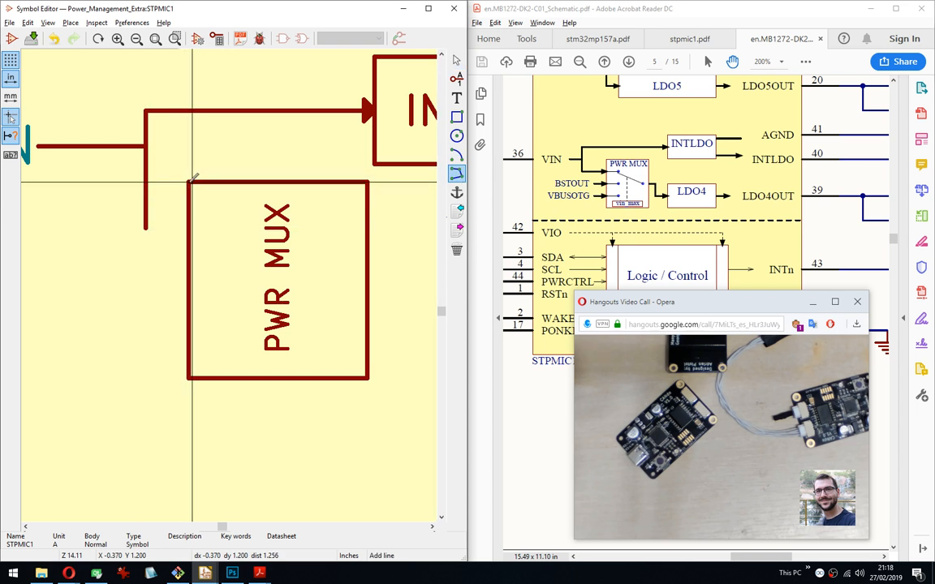
key("Down")
key("Up")
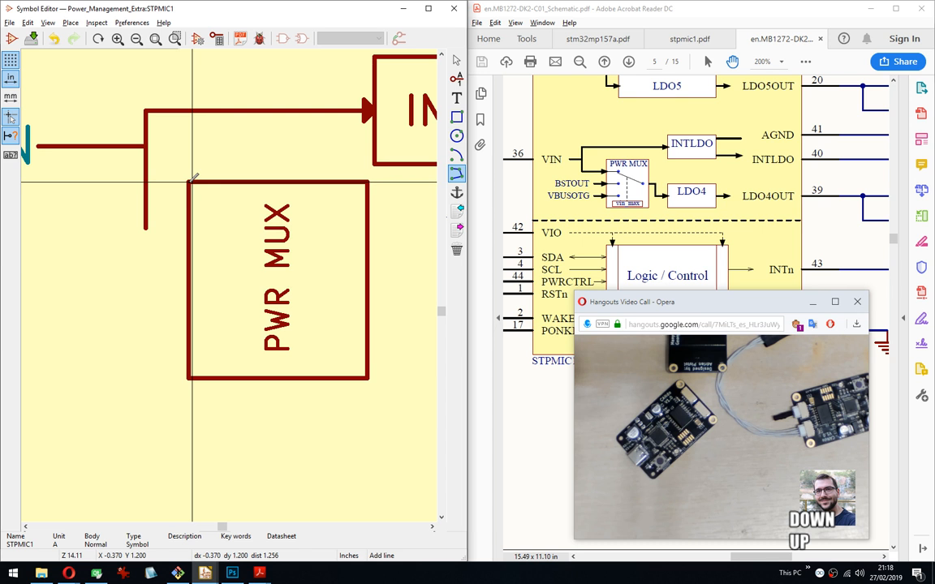
key("ctrl+Left")
key("ctrl+Right")
key("ctrl+Down")
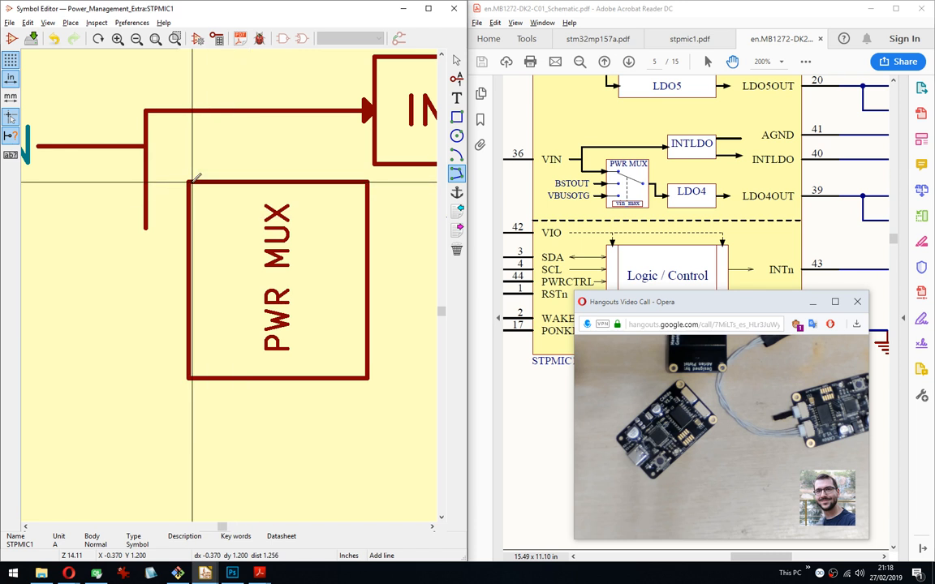
key("Down")
key("Down")
key("Down")
key("Down")
key("Down")
key("Down")
key("Down")
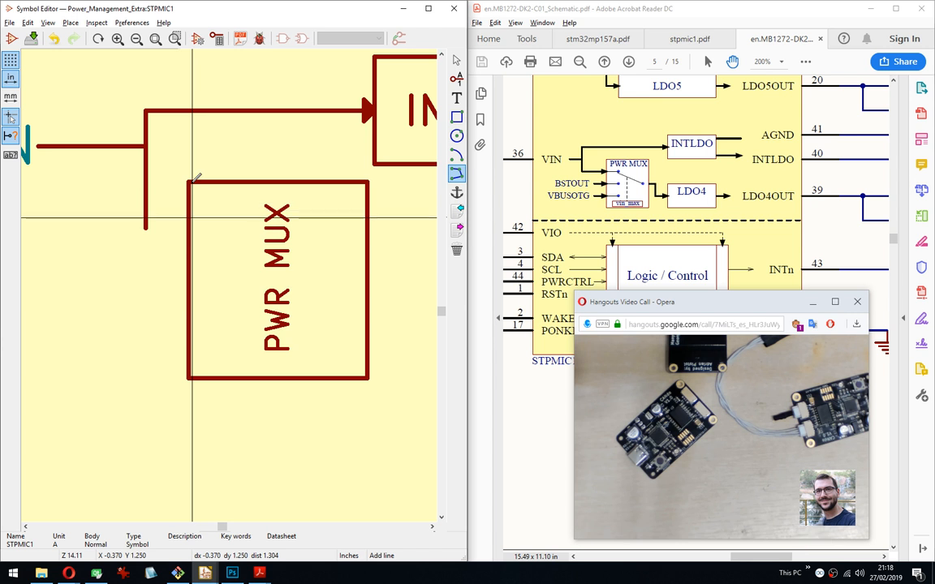
key("Down")
key("Down")
key("Down")
key("Down")
key("Down")
key("Down")
key("Down")
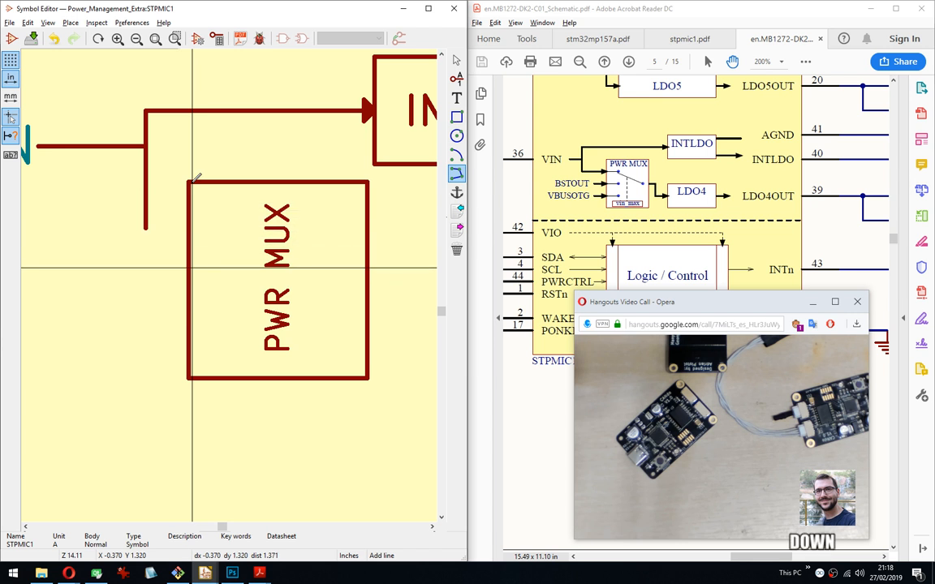
key("Down")
key("Down")
key("Down")
key("Down")
key("Down")
key("Down")
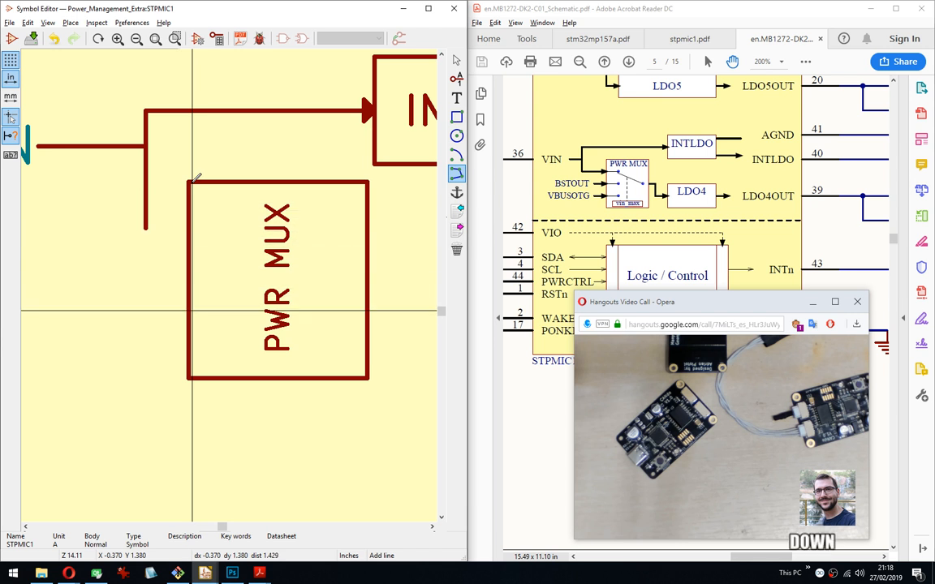
key("Down")
key("Down")
key("Down")
key("Down")
key("Down")
key("Down")
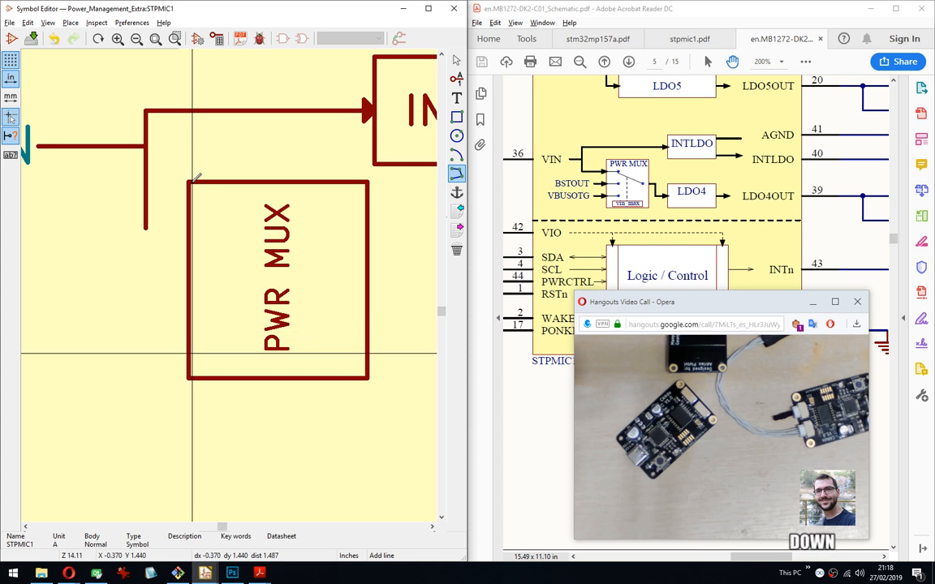
key("Down")
key("Down")
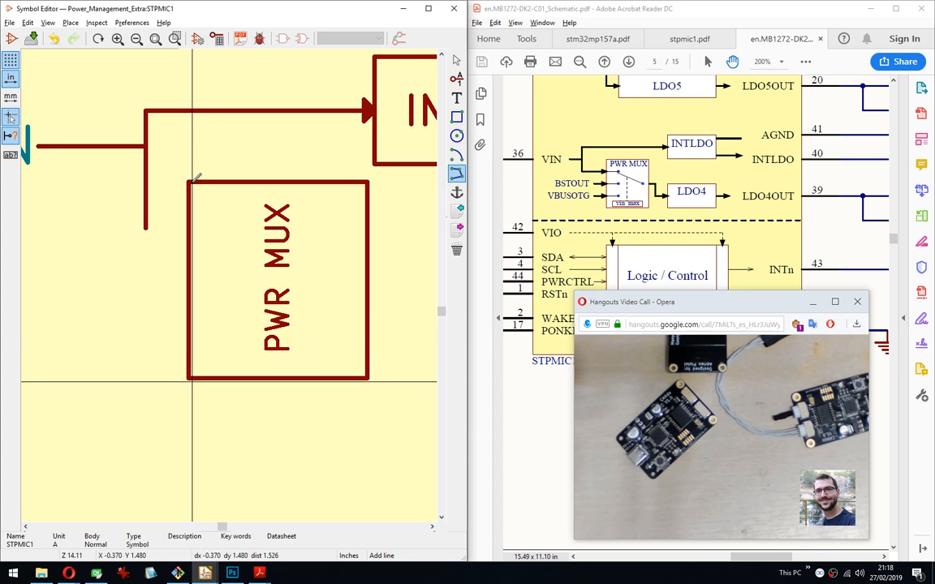
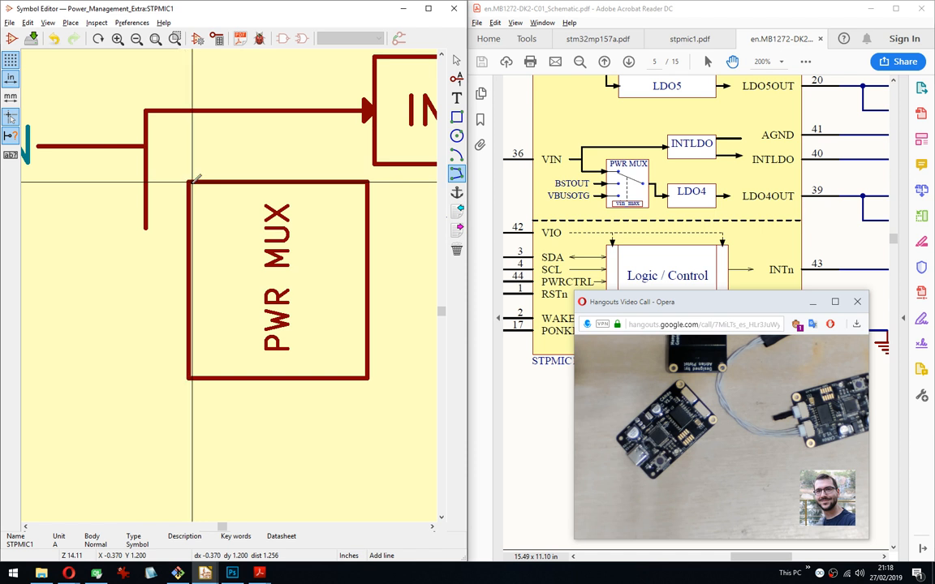
key("Down")
key("Down")
key("Down")
key("Down")
key("Down")
key("Down")
key("Down")
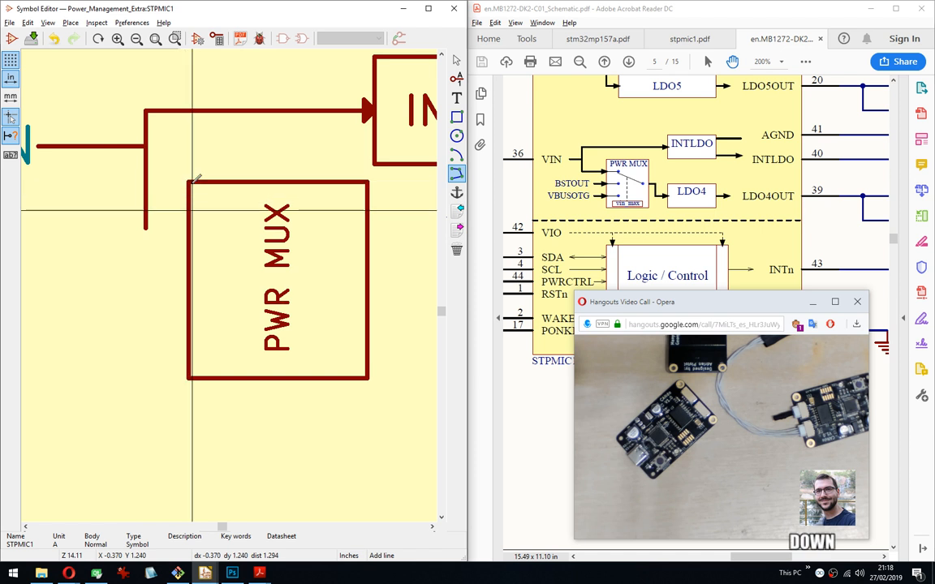
key("Down")
key("Down")
key("Down")
key("Down")
key("Down")
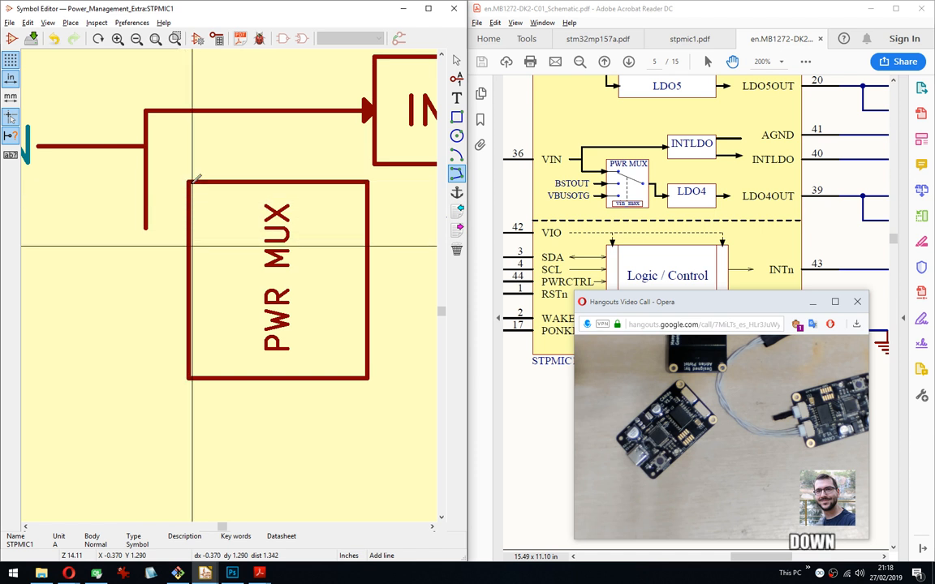
key("Down")
key("Down")
key("Down")
key("Down")
key("Down")
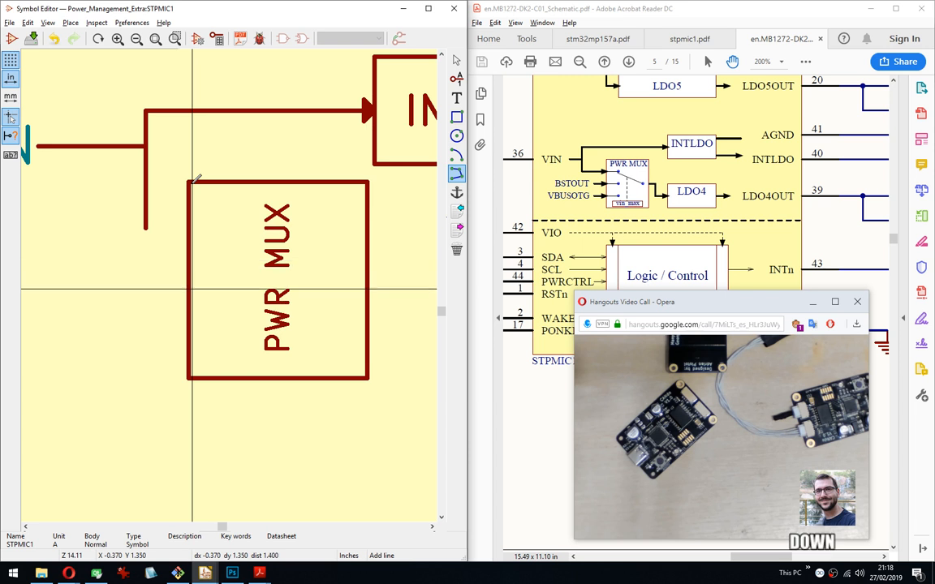
key("Down")
key("Down")
key("Down")
key("Down")
key("Down")
key("Down")
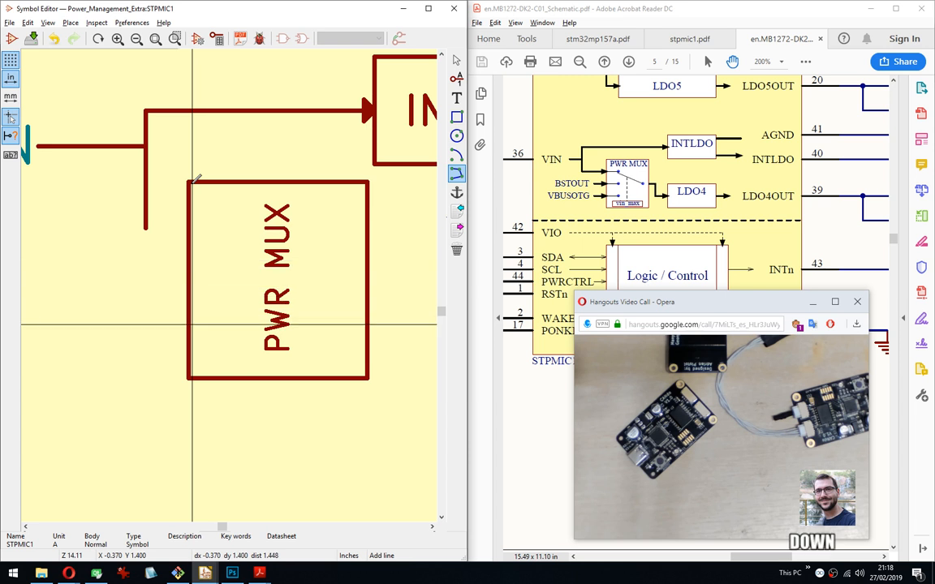
key("Down")
key("Down")
key("Down")
key("Down")
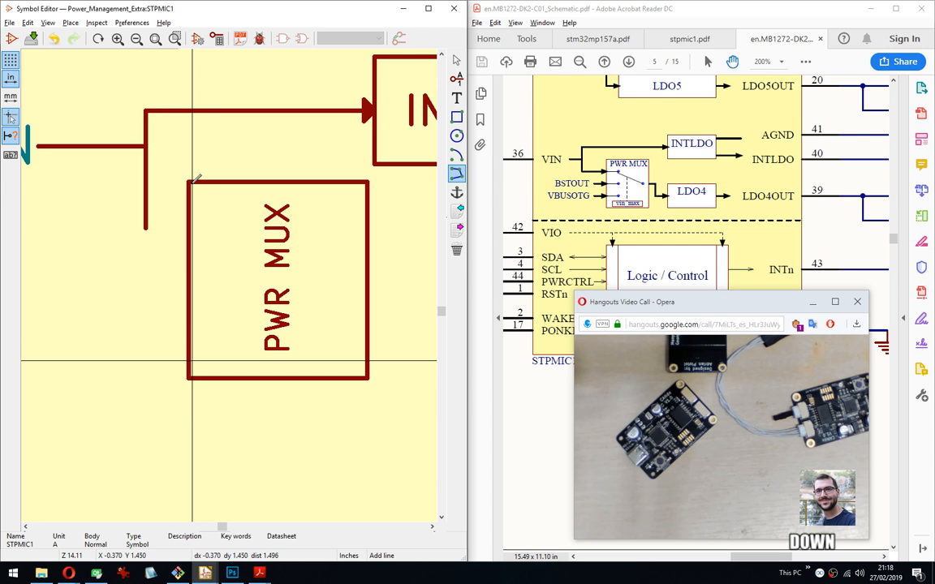
key("Down")
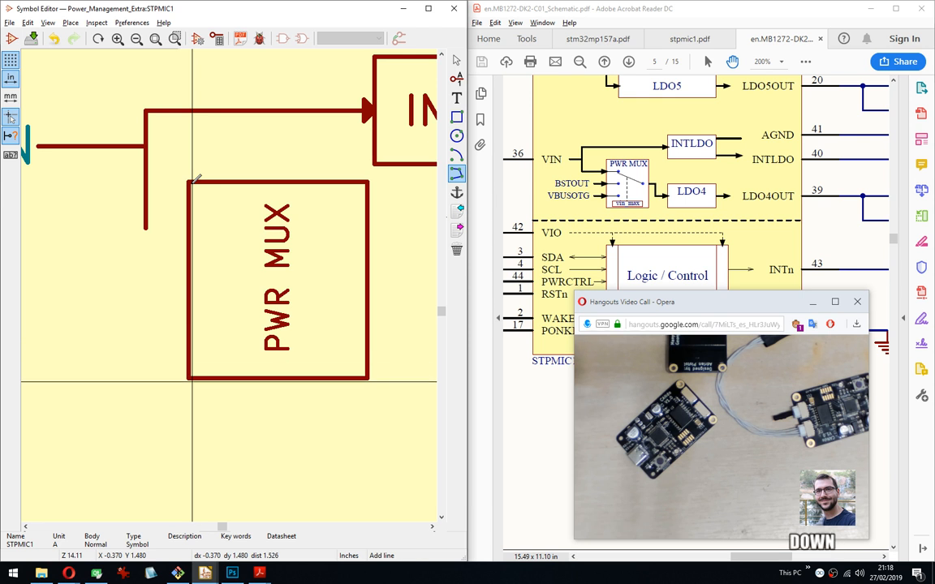
key("Down")
key("Down")
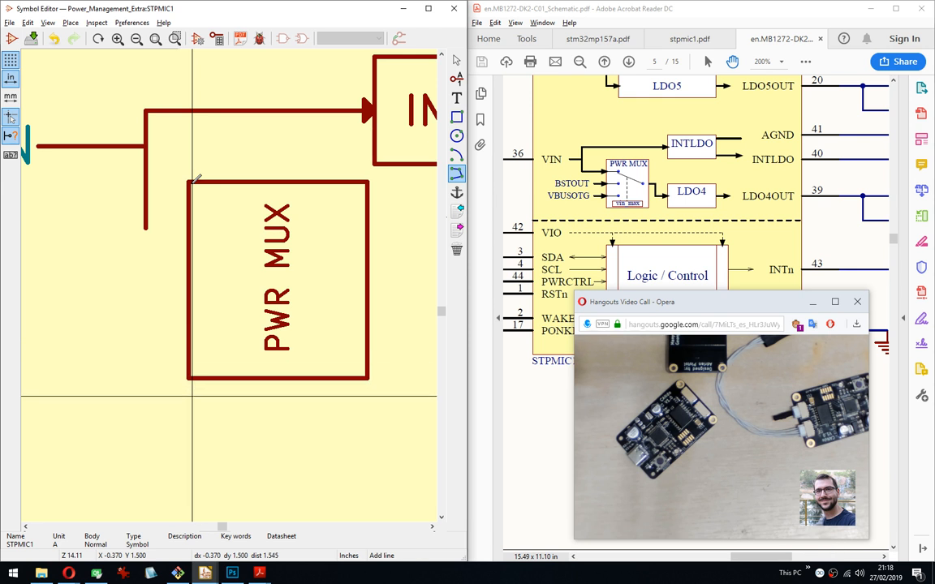
key("Escape")
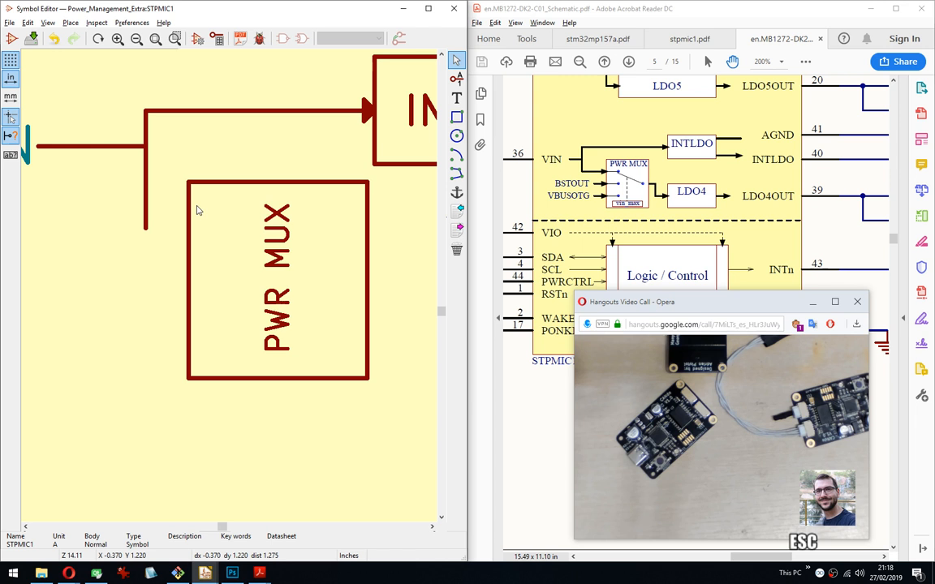
left_click(457, 176)
key("Down")
key("Down")
key("Down")
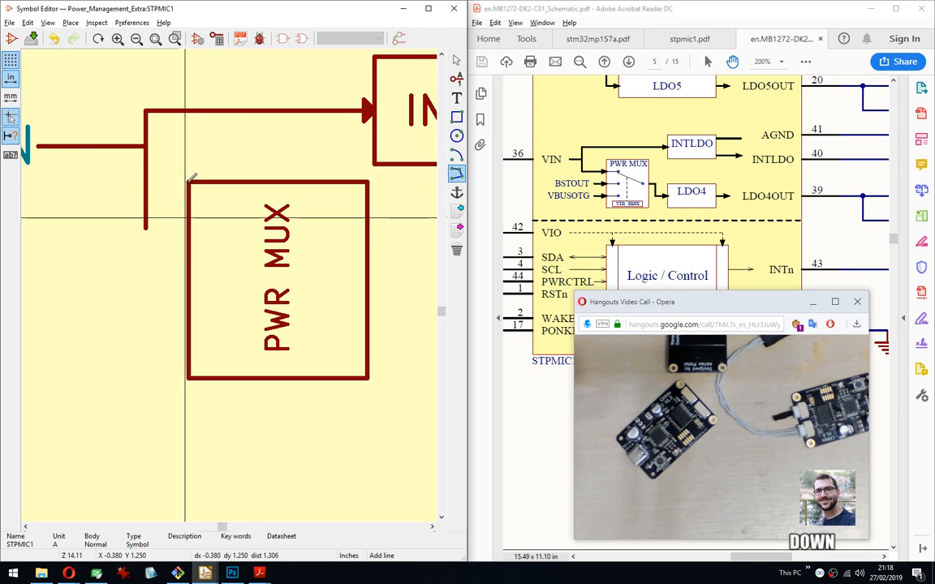
key("Down")
left_click(189, 182)
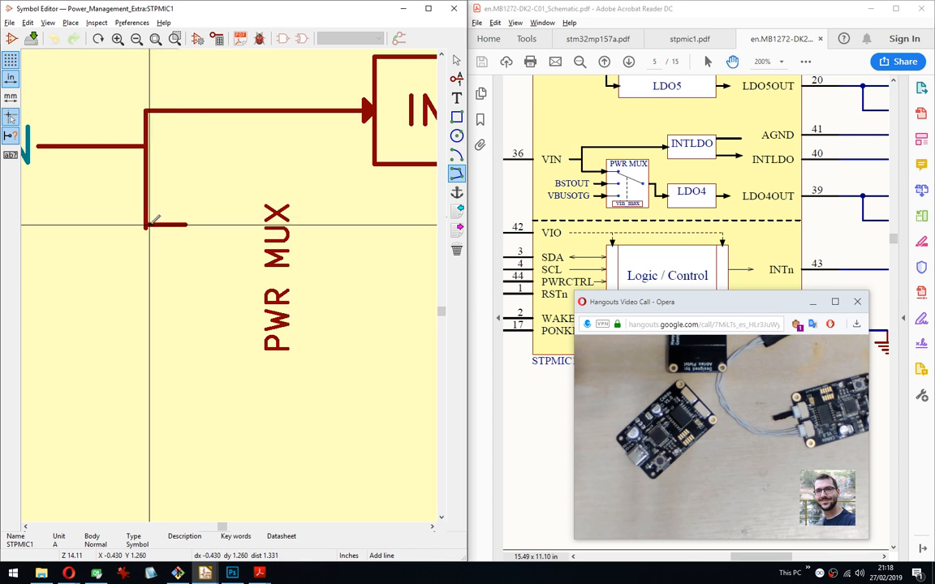
key("Left")
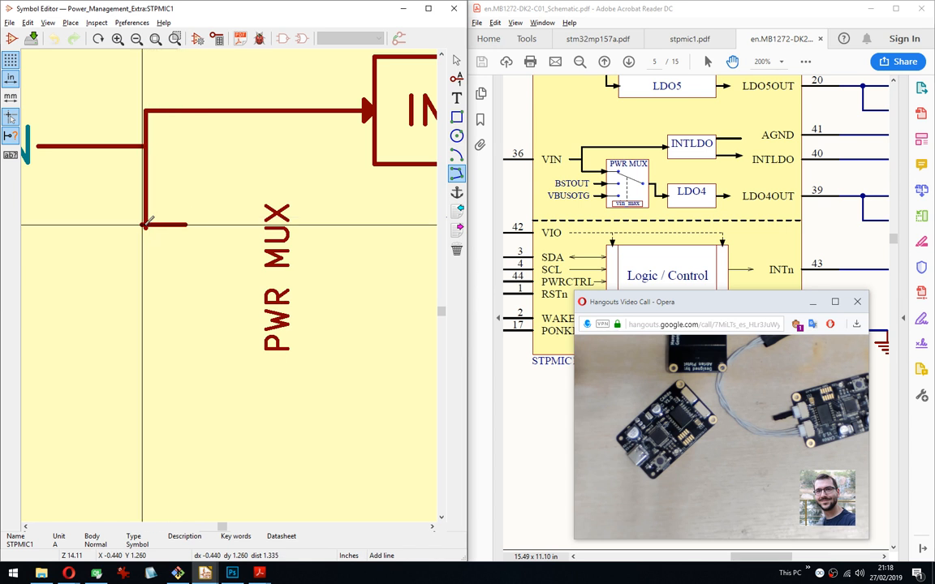
key("Escape")
right_click(208, 367)
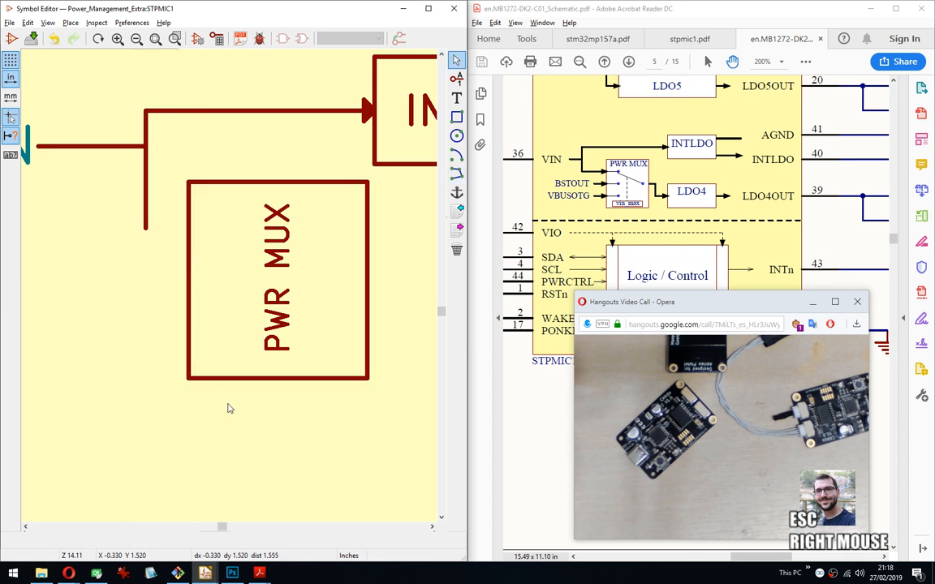
On a 5 mil grid, draw a 60 mil horizontal line from the PWR MUX rectangle's left edge, 60 mils below its top, to the VIN branch.
left_click(216, 440)
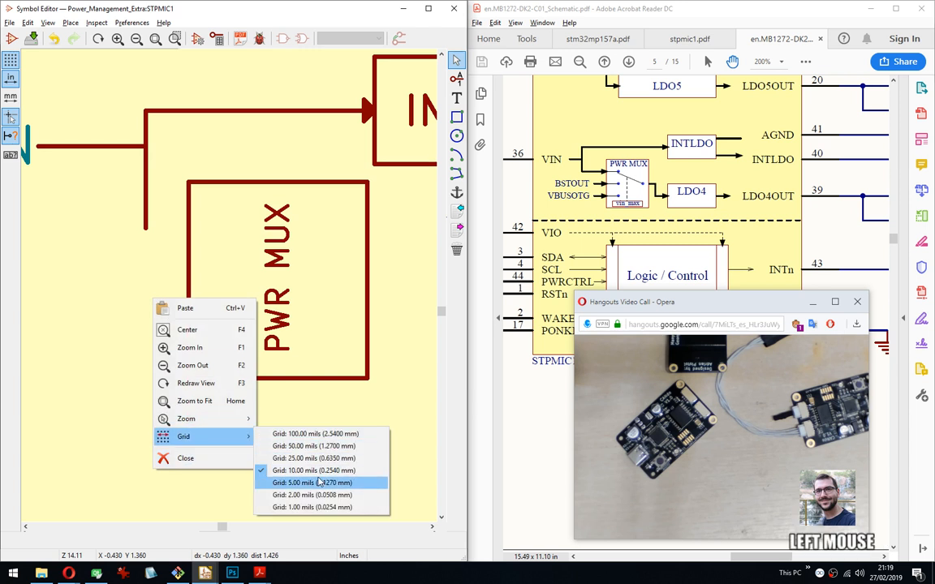
left_click(316, 483)
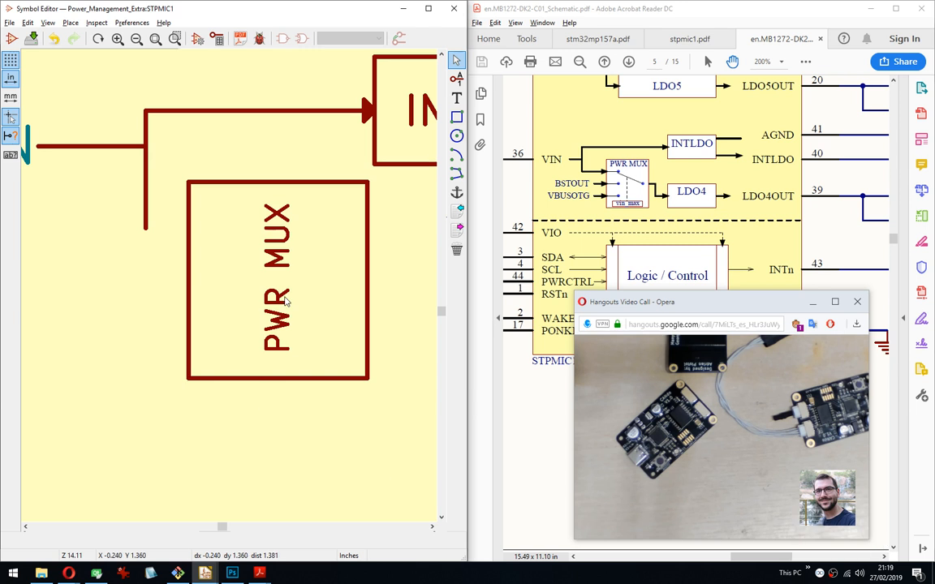
left_click(457, 173)
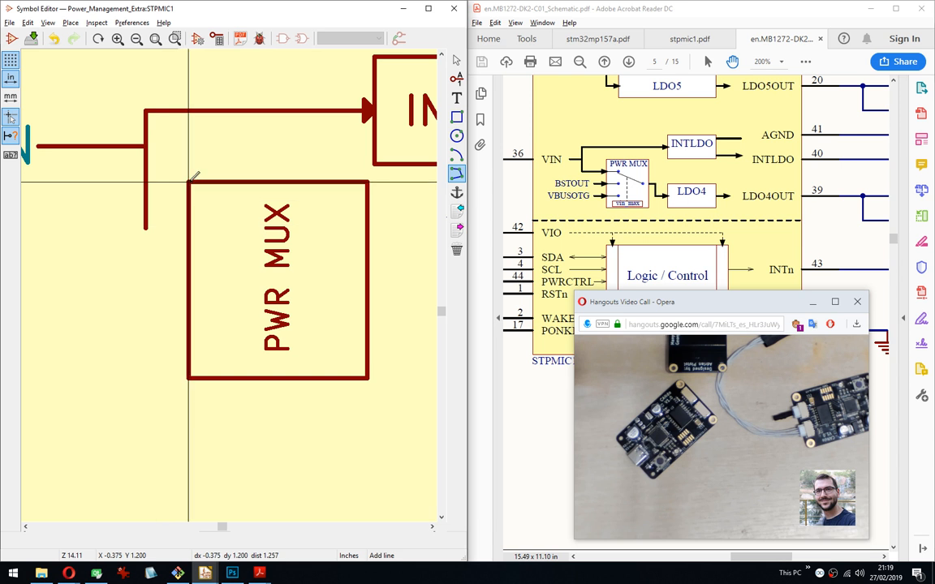
key("Down")
key("Down")
key("Down")
key("Down")
key("Down")
key("Down")
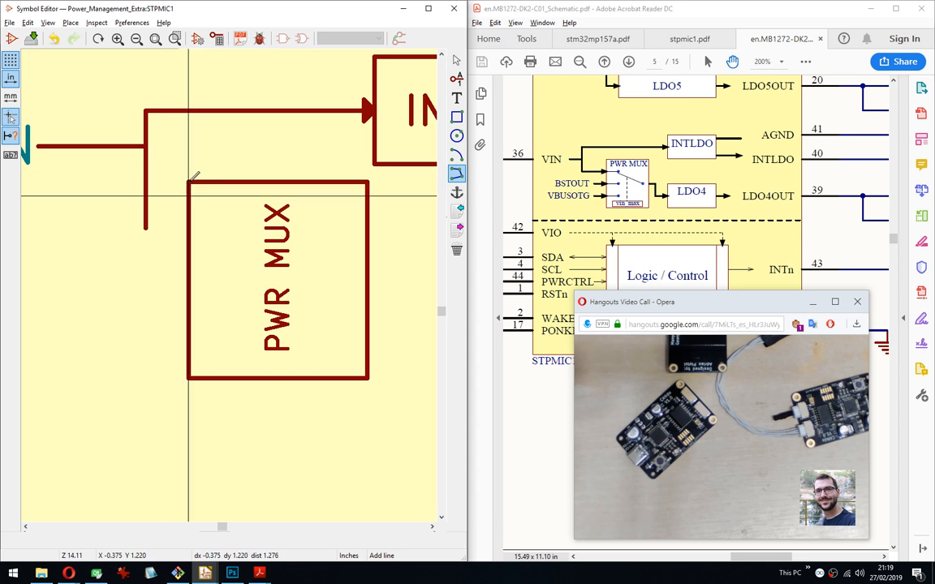
key("Down")
key("Down")
key("Down")
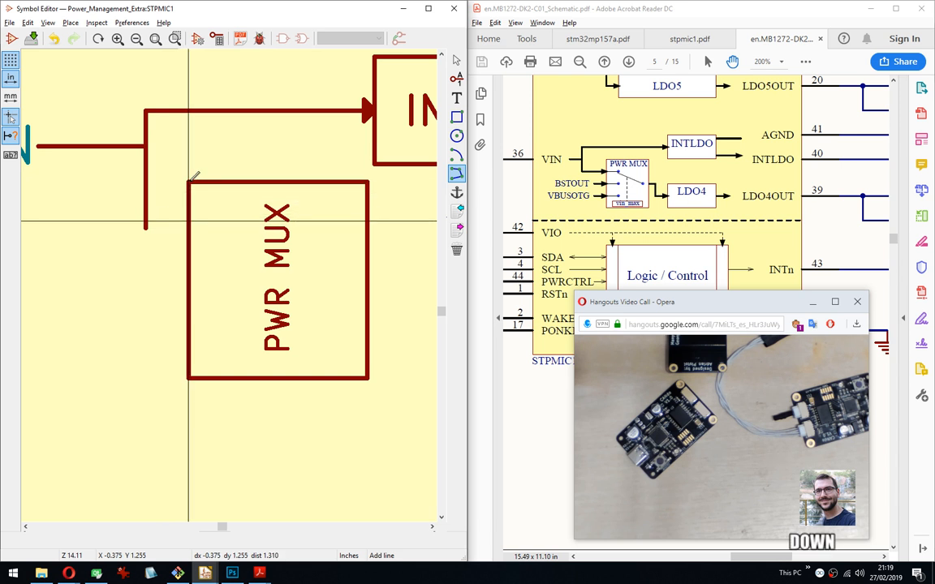
left_click(189, 226)
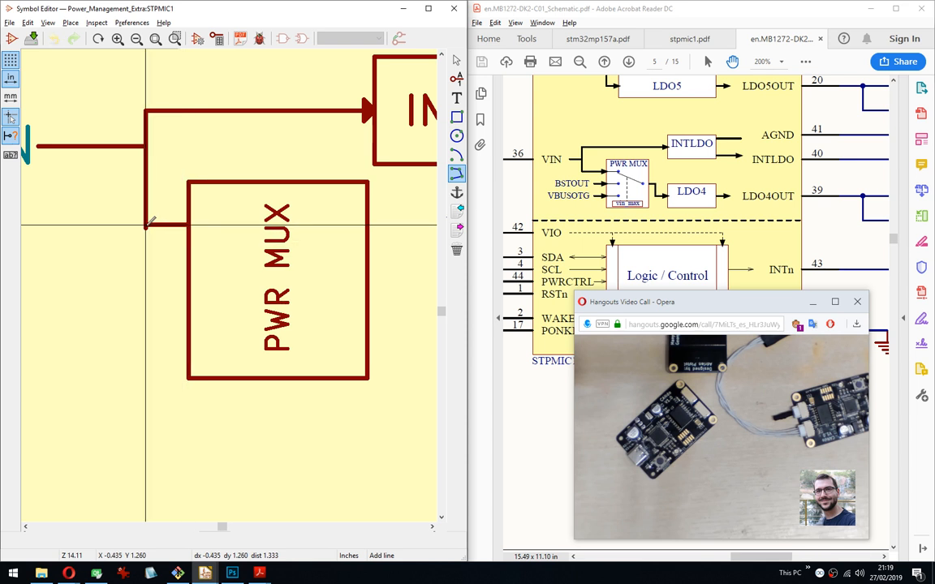
left_click(145, 226)
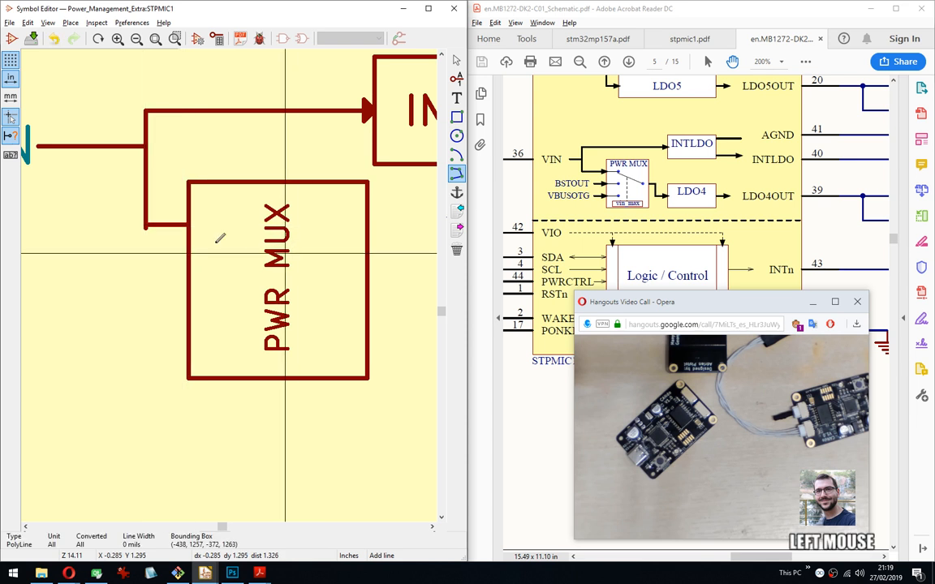
Shorten the vertical VIN branch by 5 mils so its lower end meets the new horizontal line.
scroll(194, 271, "up", 4)
key("Escape")
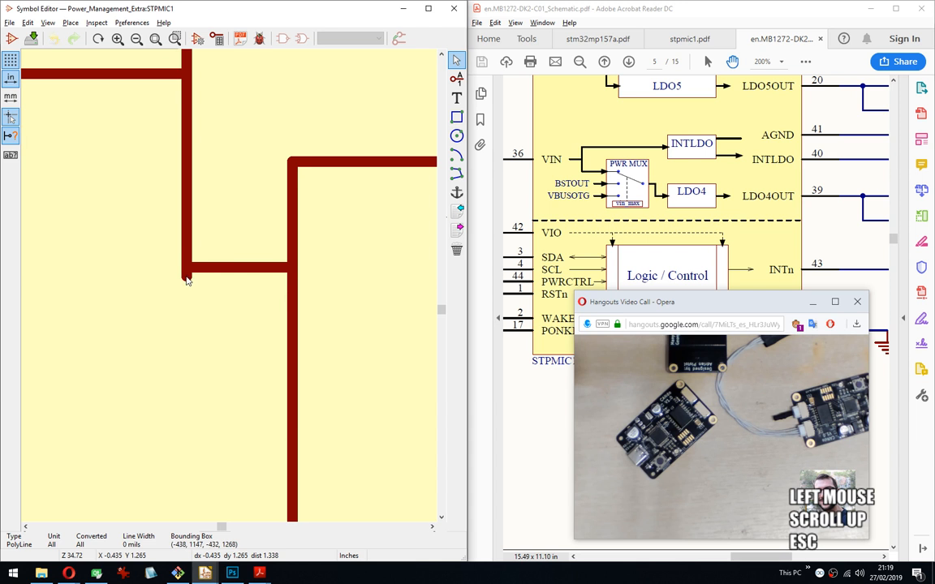
key("g")
left_click(189, 271)
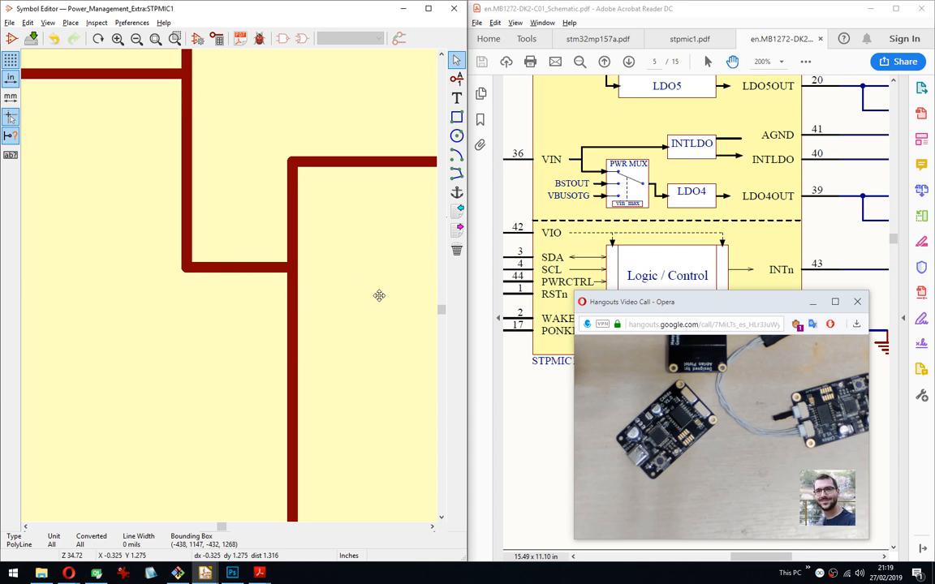
Draw a second 60 mil horizontal input line leftward from the PWR MUX rectangle's left edge, 60 mils below the first.
middle_click_drag(379, 295, 349, 173)
left_click(457, 172)
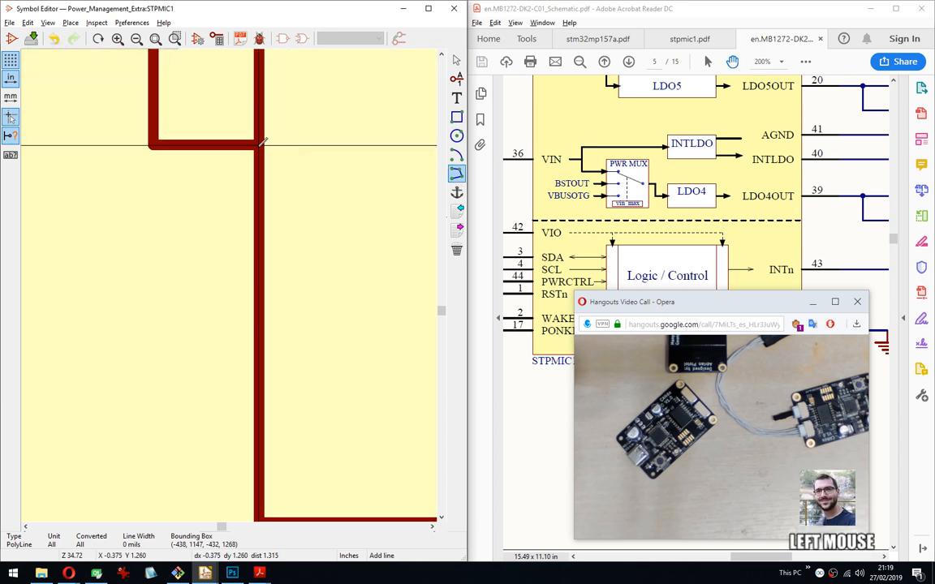
key("Down")
key("Down")
key("Down")
key("Down")
key("Down")
key("Down")
key("Down")
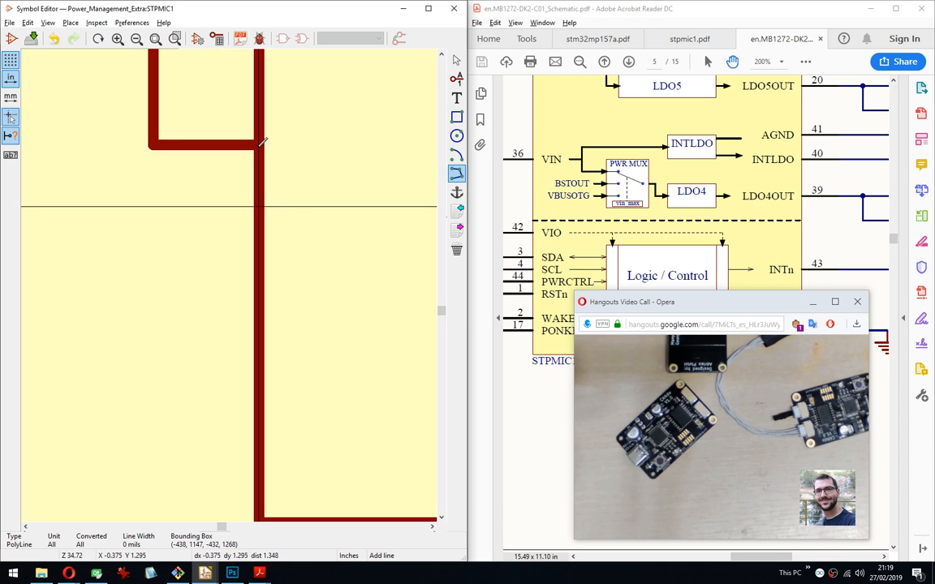
key("Down")
key("Down")
key("Down")
key("Down")
key("Down")
left_click(257, 248)
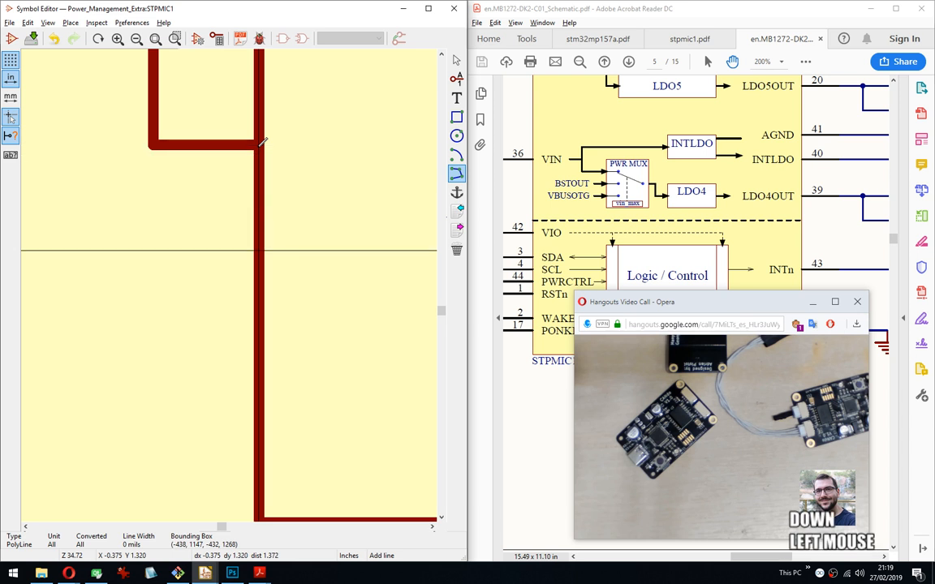
left_click(153, 249)
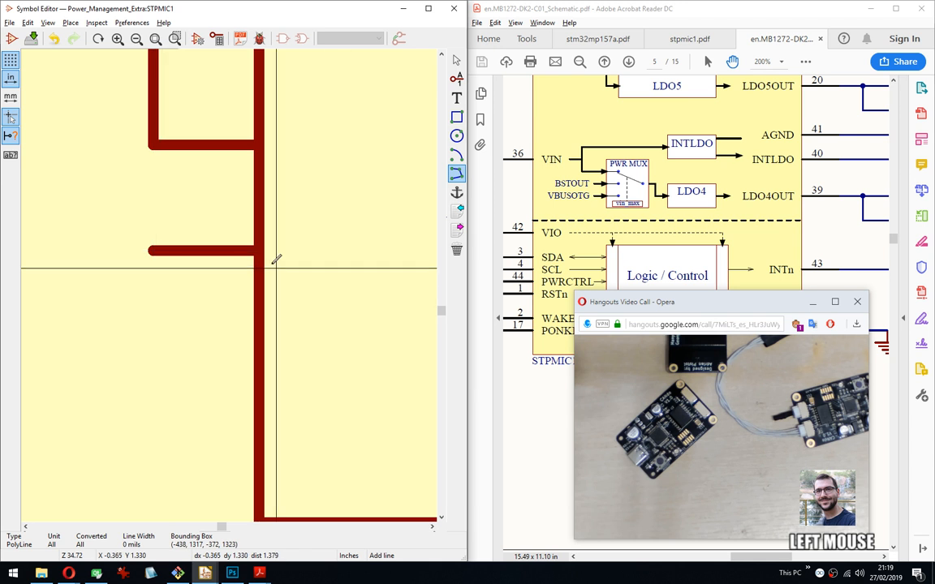
Draw a third 60 mil input line leftward from the PWR MUX rectangle's left edge, 60 mils below the second.
key("Down")
key("Down")
key("Down")
key("Down")
key("Down")
key("Down")
key("Down")
key("Down")
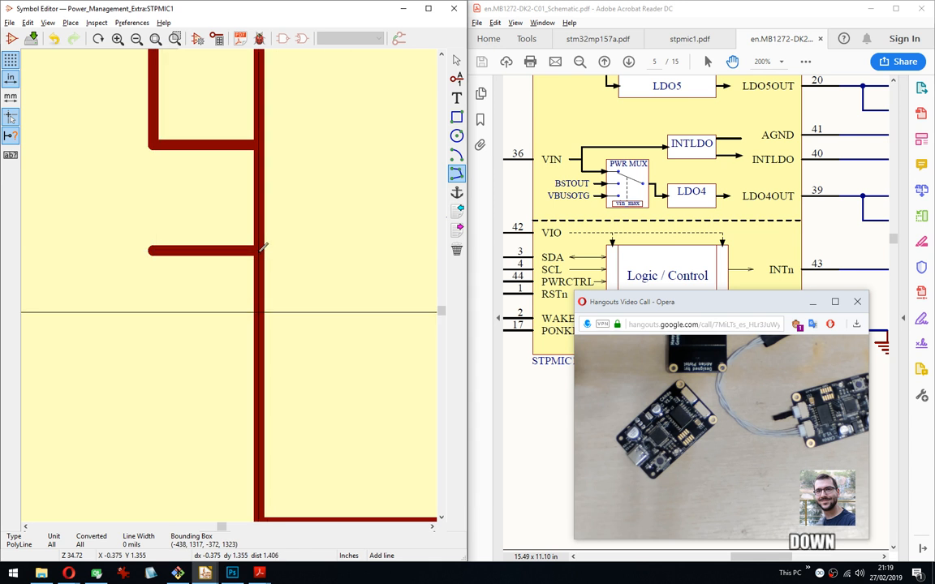
key("Down")
key("Down")
key("Down")
key("Down")
key("Down")
left_click(257, 357)
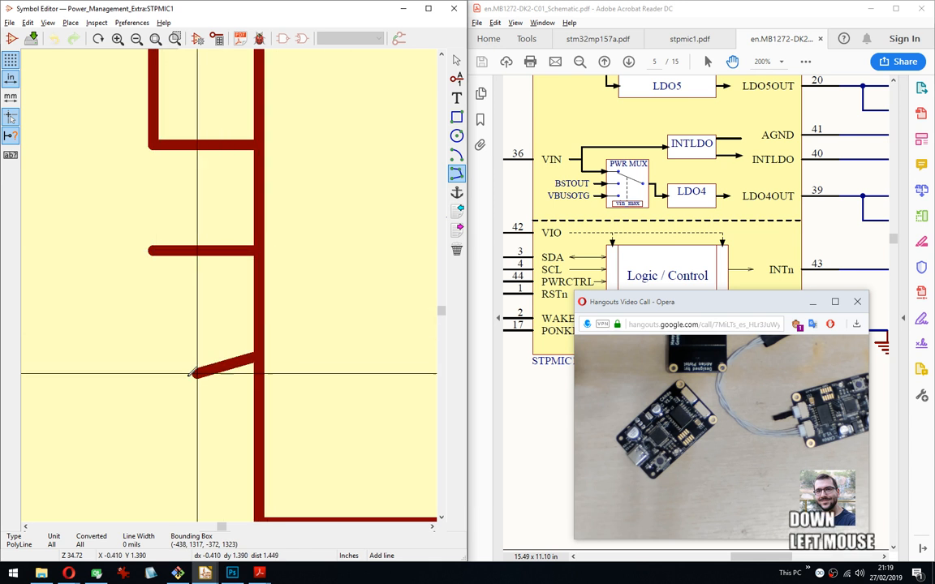
double_click(153, 356)
middle_click_drag(307, 411, 251, 401)
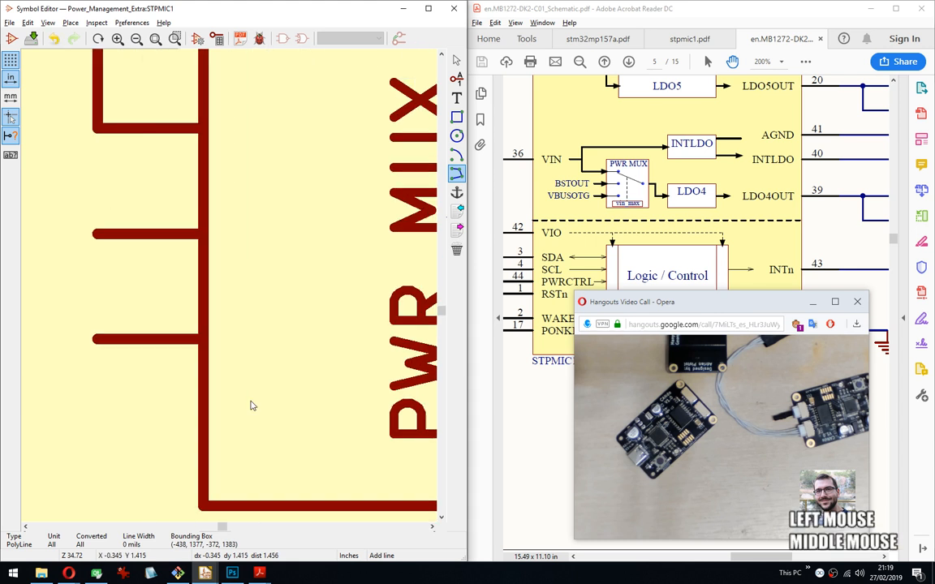
scroll(251, 400, "down", 4)
middle_click_drag(238, 226, 294, 165)
scroll(240, 244, "up", 3)
key("Escape")
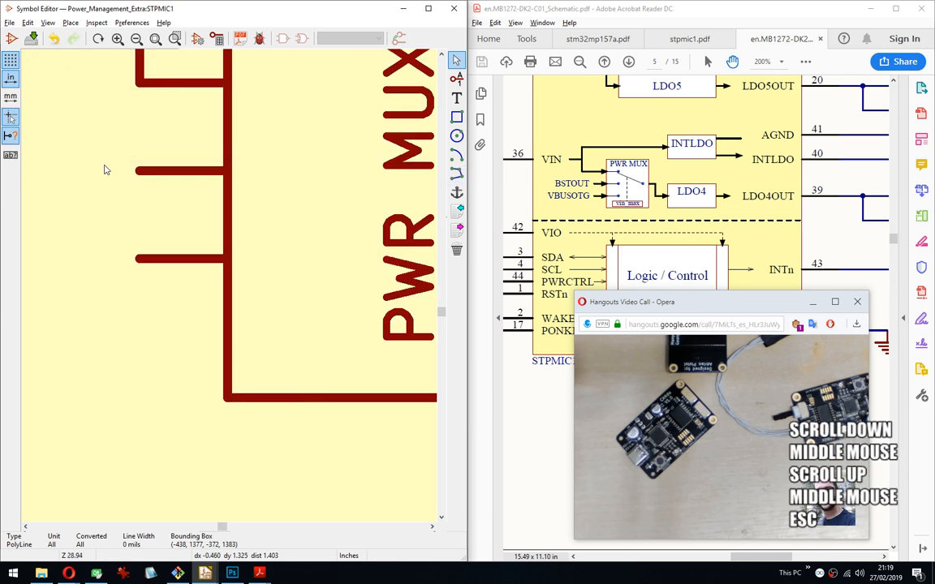
Move the lower two PWR MUX input lines down 5 mils and the lowest one another 5 mils for 65 mil spacing.
left_click_drag(109, 155, 184, 281)
key("Down")
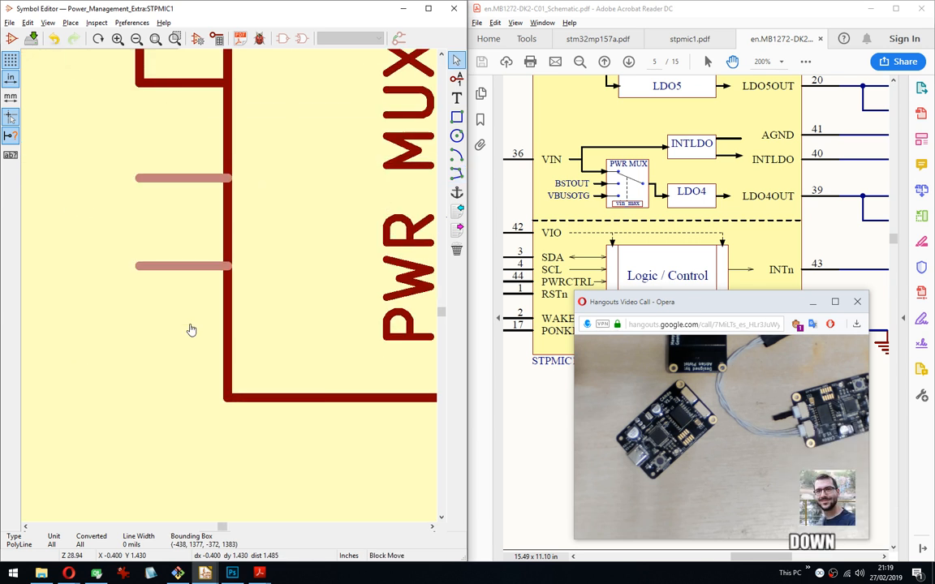
left_click(190, 328)
left_click_drag(133, 253, 168, 292)
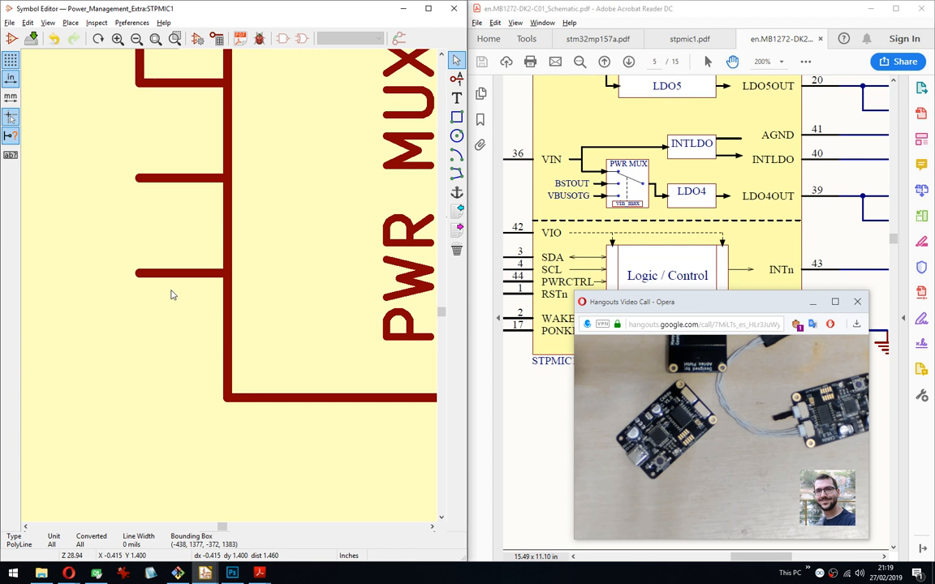
Add a horizontal BSTOUT text label just left of the middle PWR MUX input line.
middle_click_drag(147, 261, 195, 270)
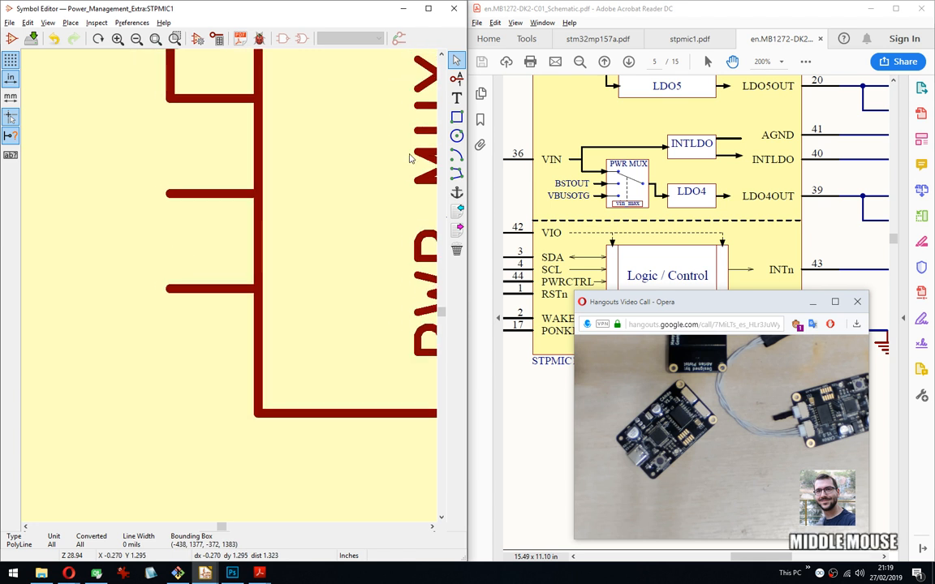
left_click(456, 98)
scroll(234, 281, "down", 1)
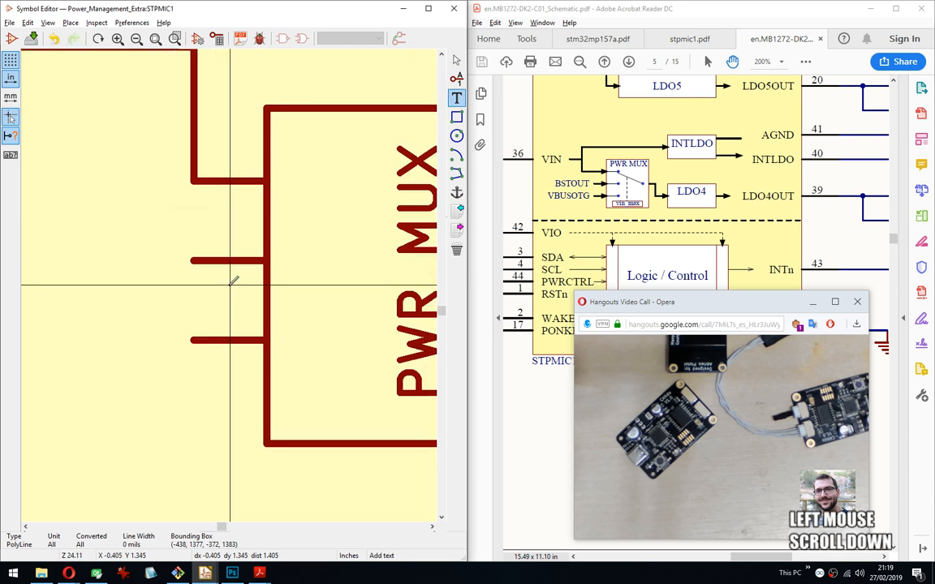
scroll(233, 281, "down", 2)
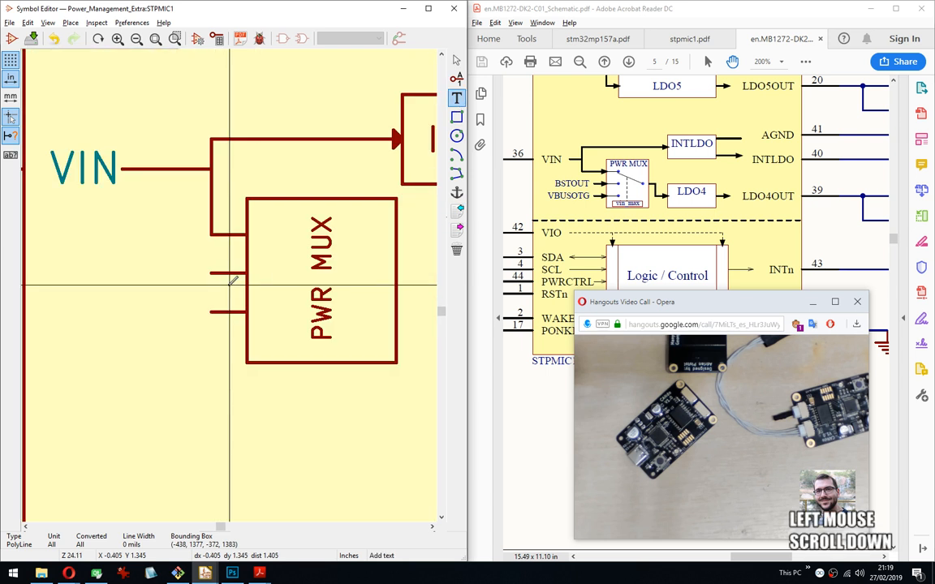
left_click(132, 272)
type("BSTOUT")
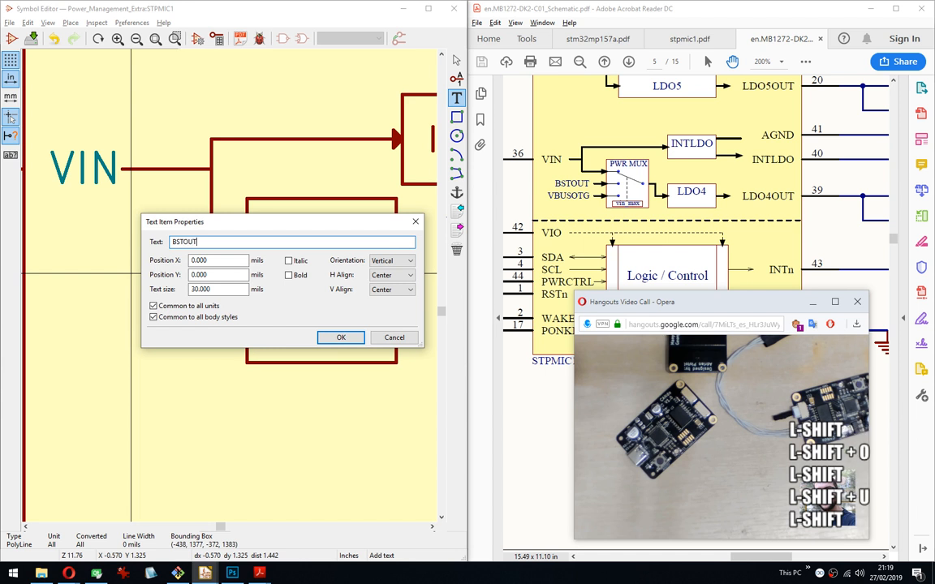
left_click(342, 337)
key("r")
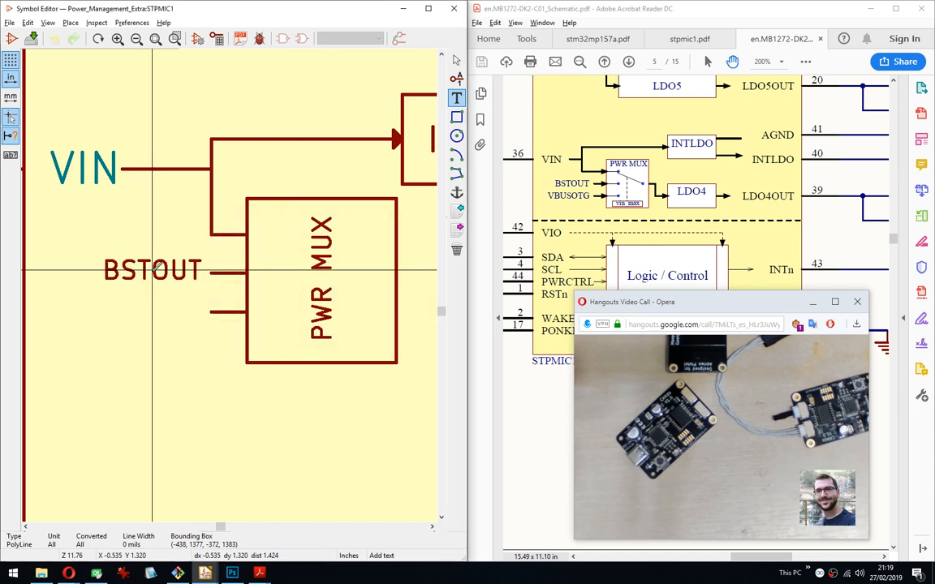
left_click(158, 273)
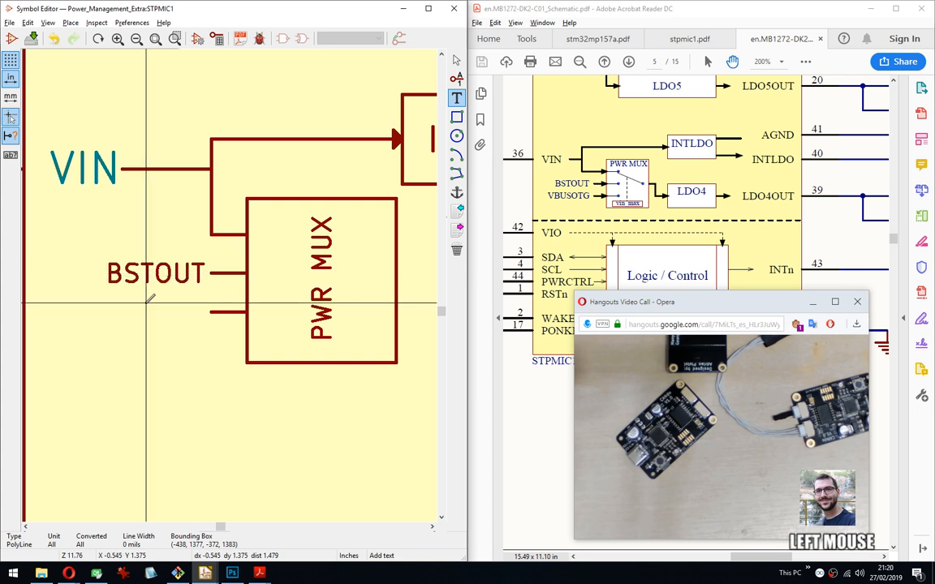
Add a horizontal VBUSOTG text label just left of the lowest PWR MUX input line.
left_click(147, 305)
type("VBUSOTG")
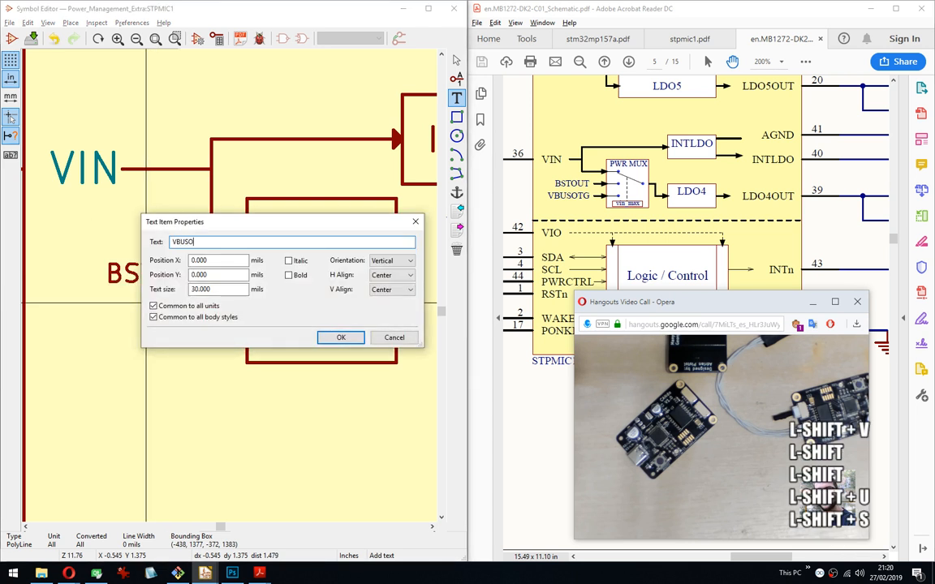
left_click(340, 340)
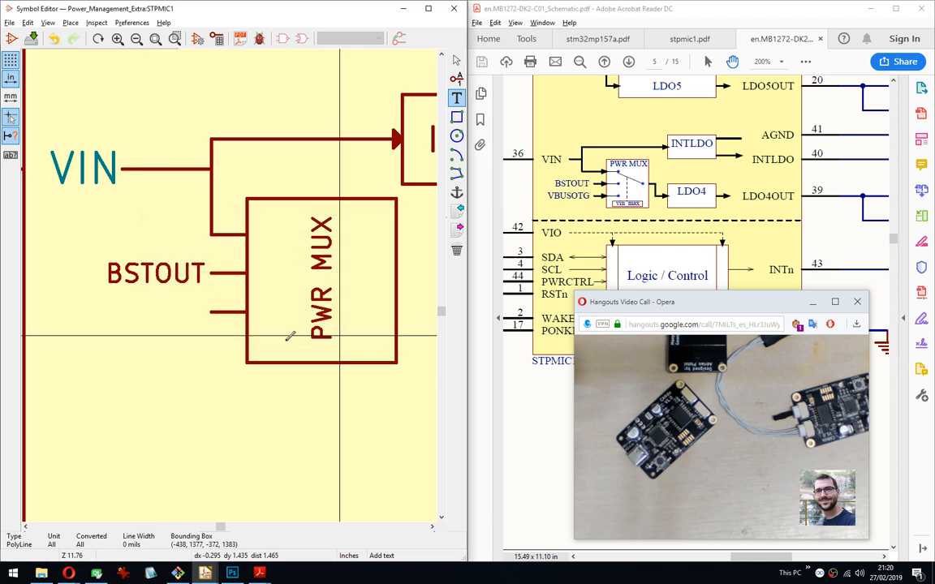
key("r")
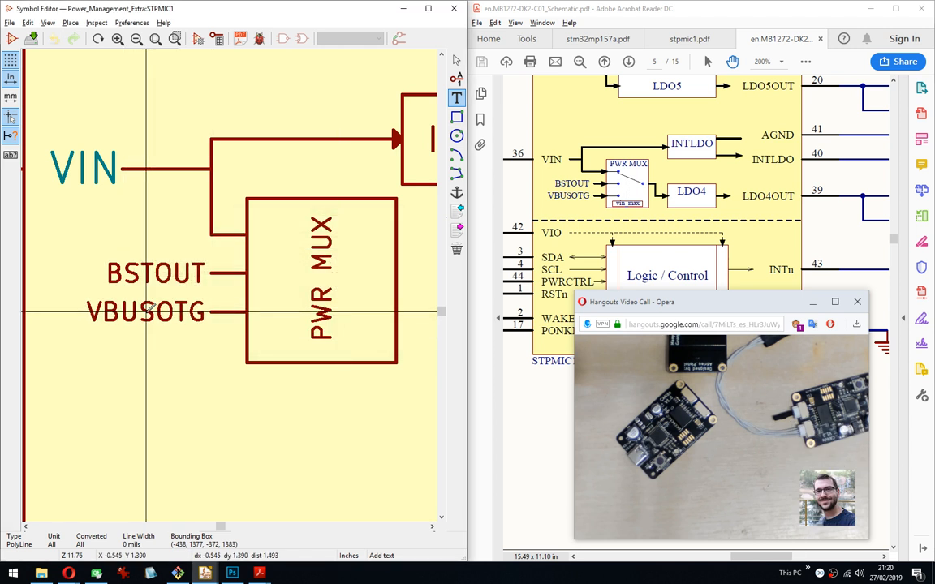
left_click(147, 312)
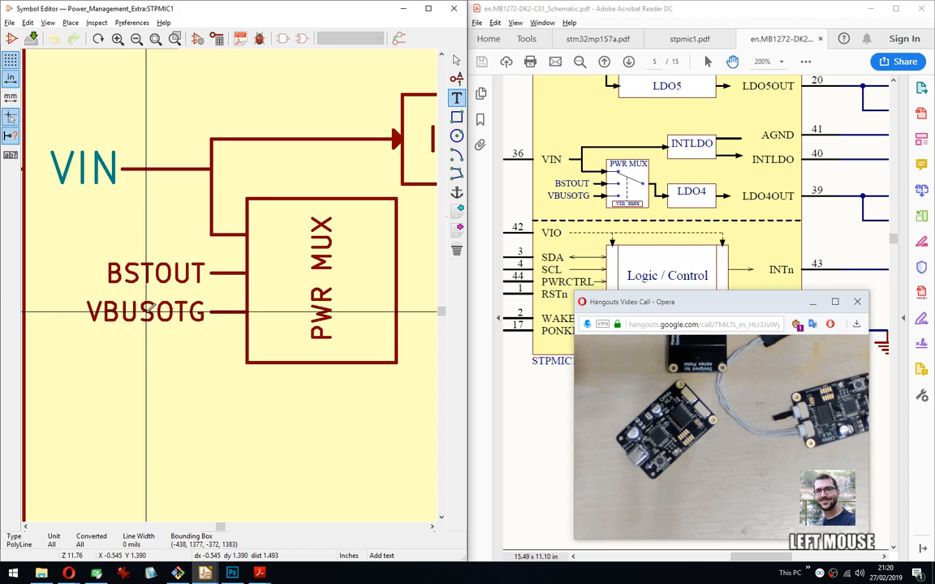
key("Escape")
Set the horizontal alignment of the VBUSOTG and BSTOUT labels to Right.
left_click(182, 319)
double_click(181, 319)
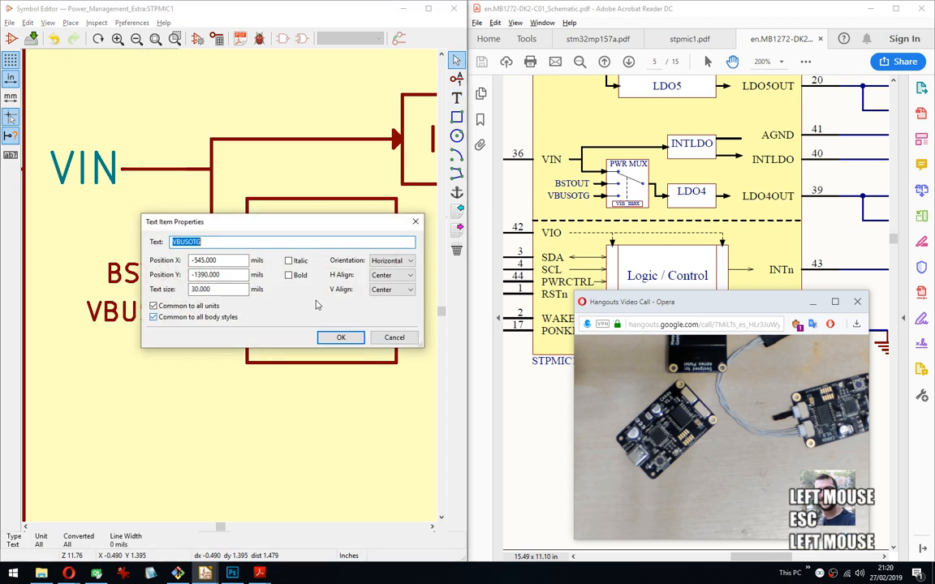
left_click(393, 276)
left_click(383, 305)
left_click(341, 337)
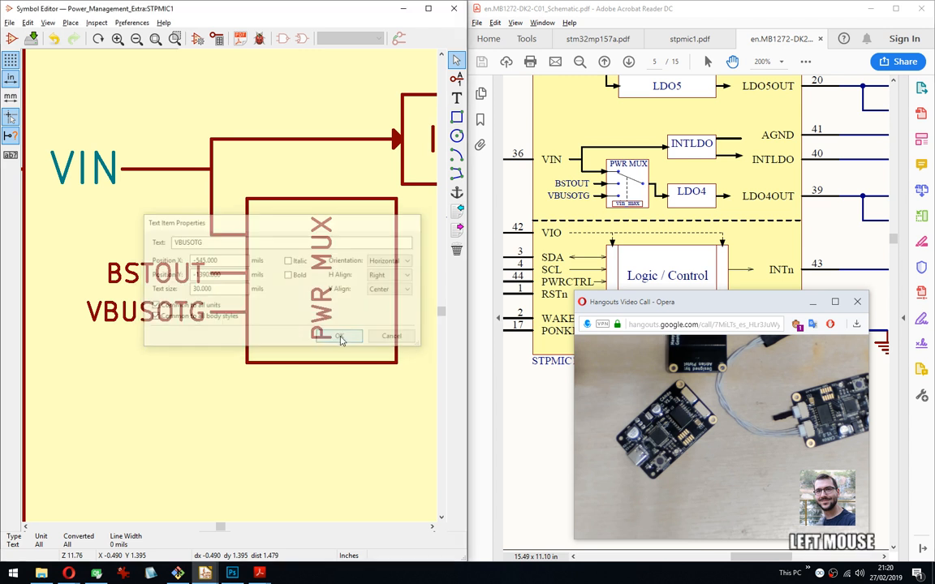
double_click(145, 268)
left_click(393, 275)
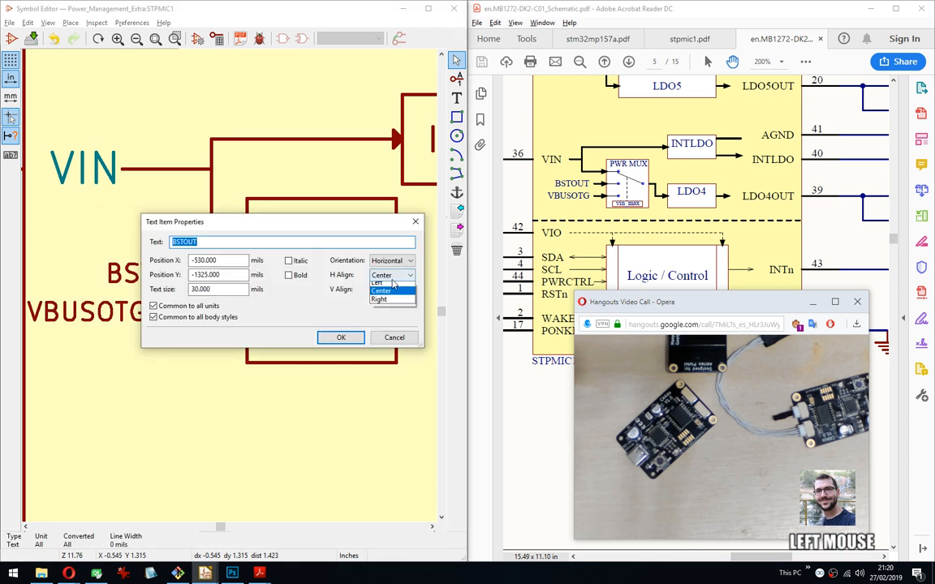
left_click(384, 304)
left_click(342, 337)
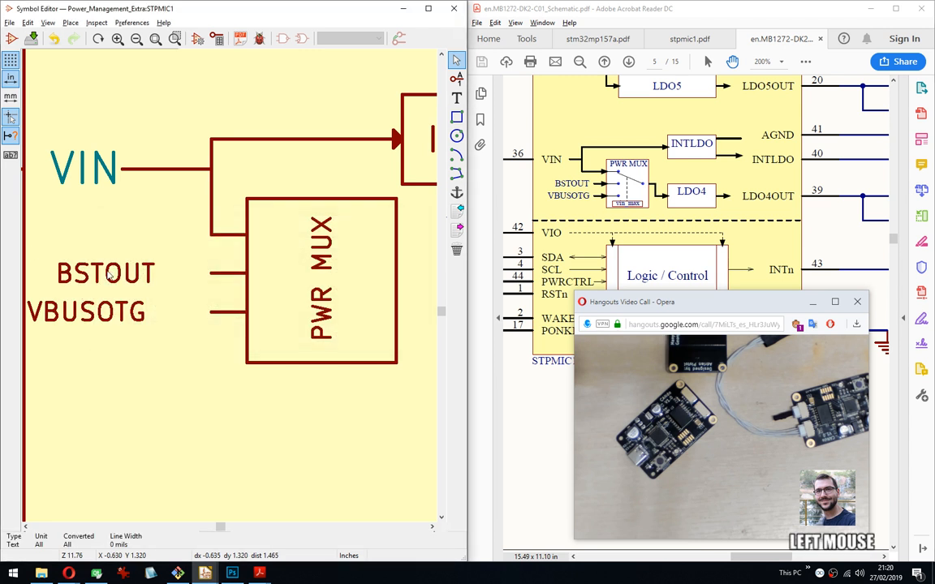
Move the BSTOUT and VBUSOTG labels next to their PWR MUX input lines, then nudge both 5 mils left.
key("m")
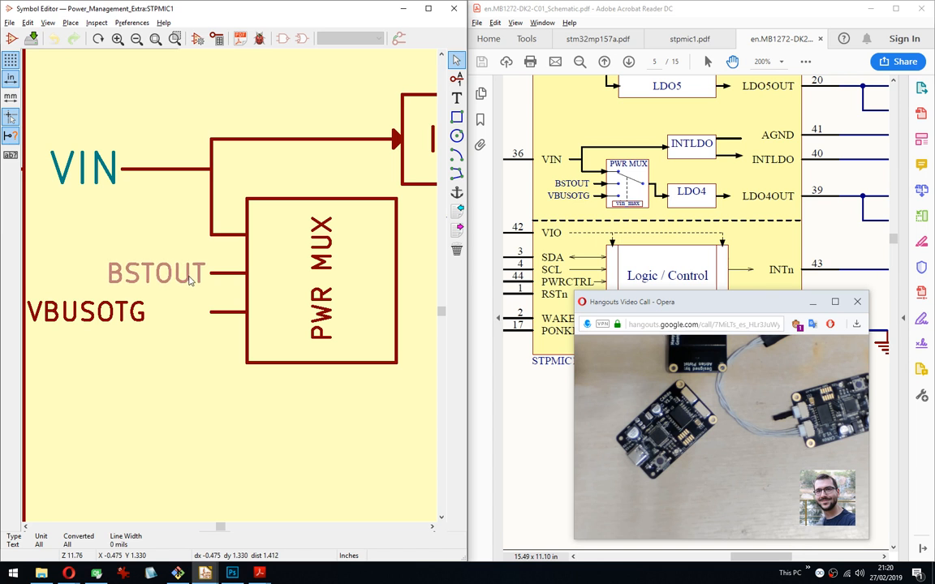
left_click(191, 280)
key("m")
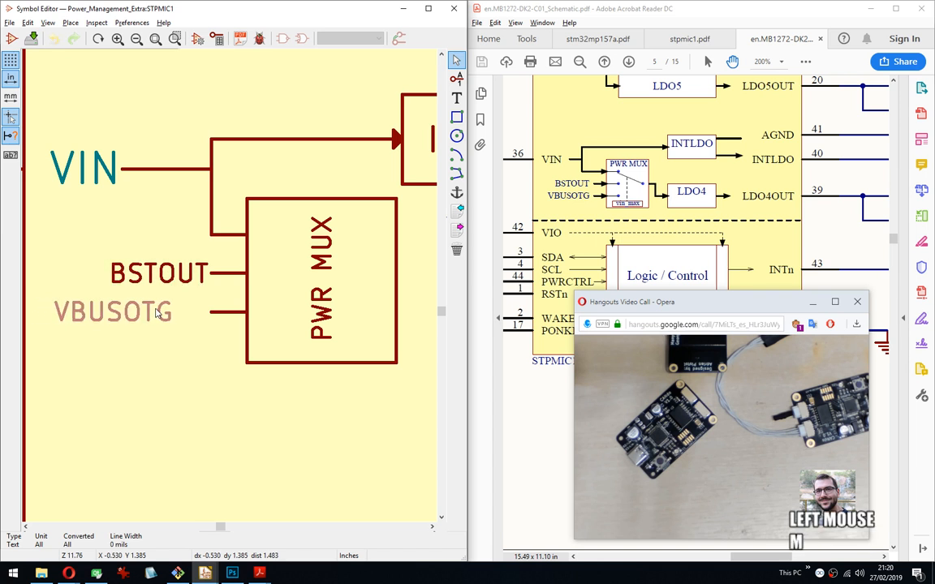
left_click(190, 314)
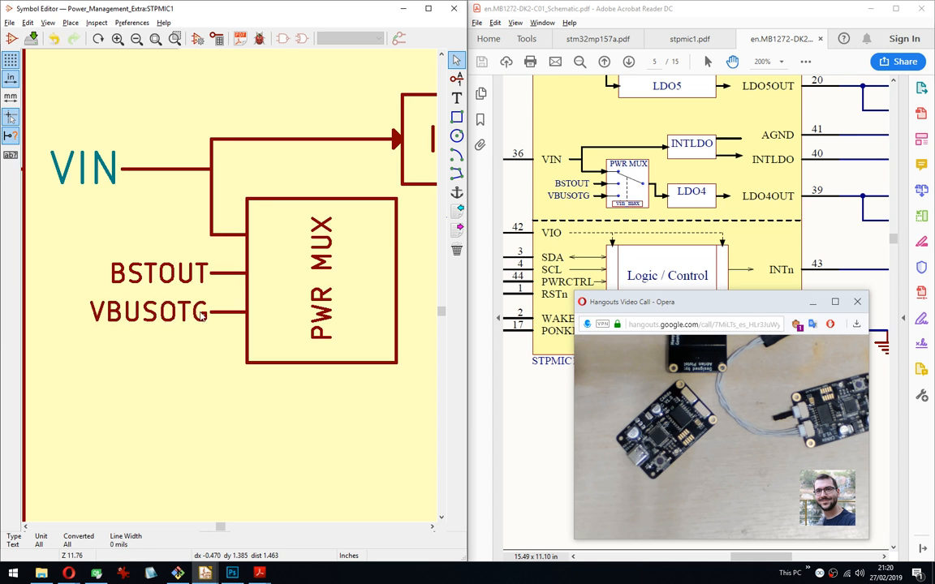
middle_click_drag(191, 315, 240, 288)
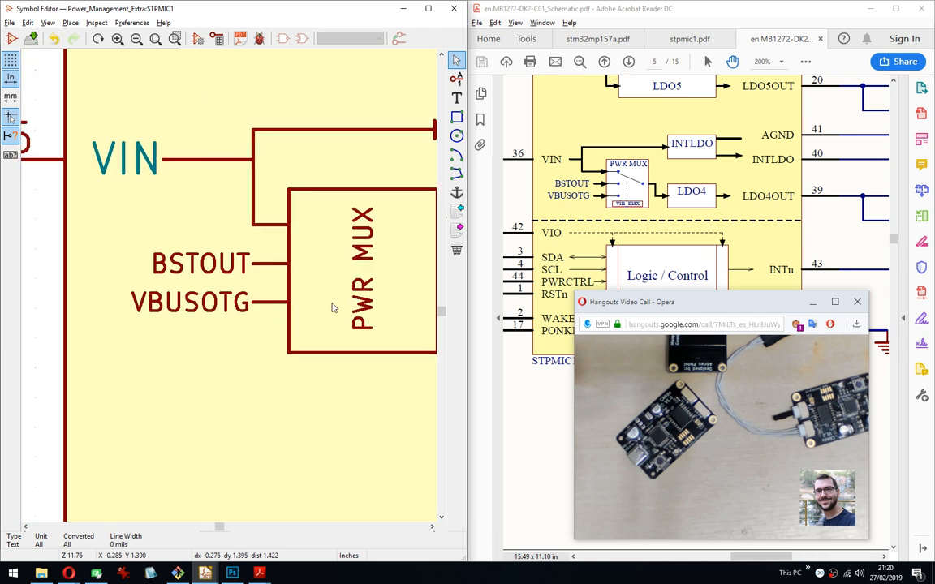
left_click_drag(105, 235, 207, 348)
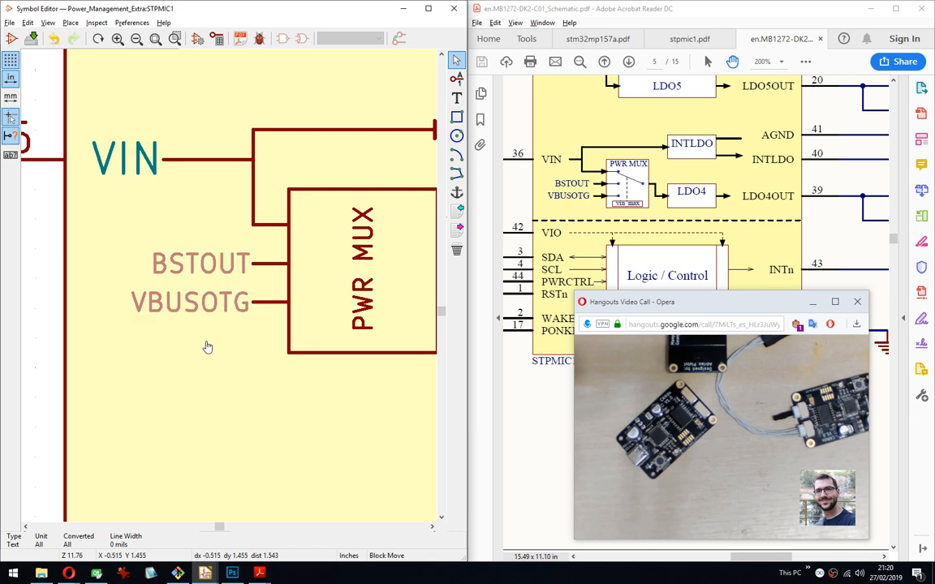
left_click(206, 346)
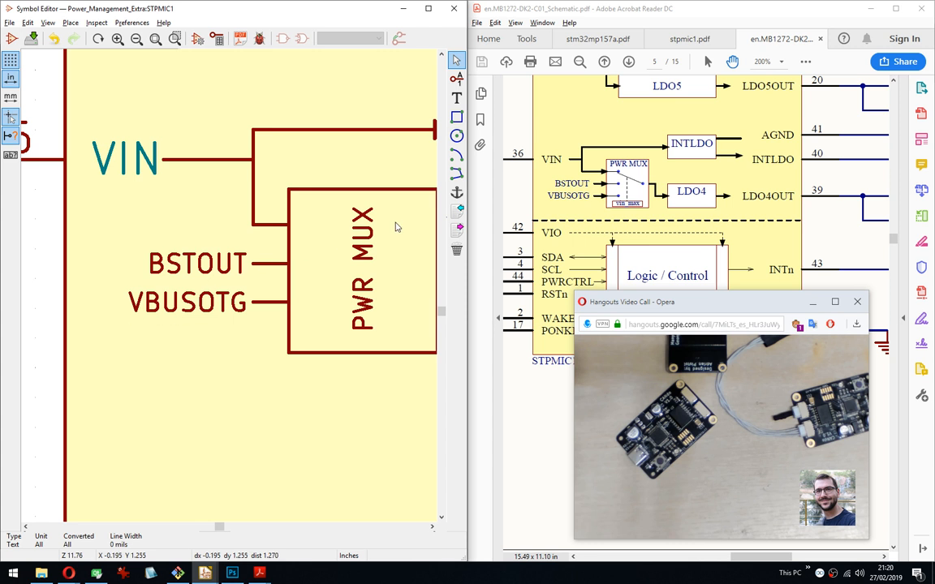
Narrow the PWR MUX box by moving its right edge 25 mils left and recenter the PWR MUX text horizontally.
middle_click_drag(397, 225, 332, 233)
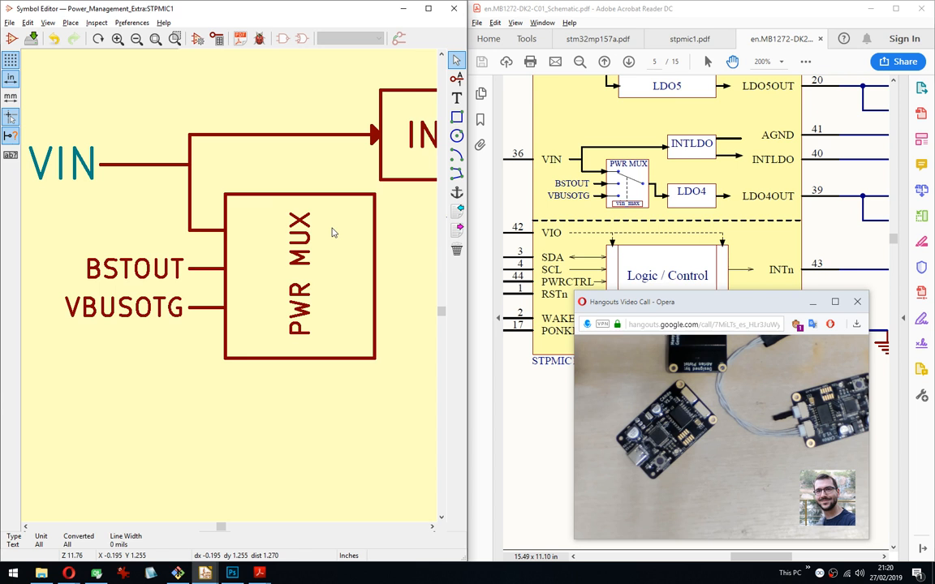
key("g")
left_click(360, 267)
key("m")
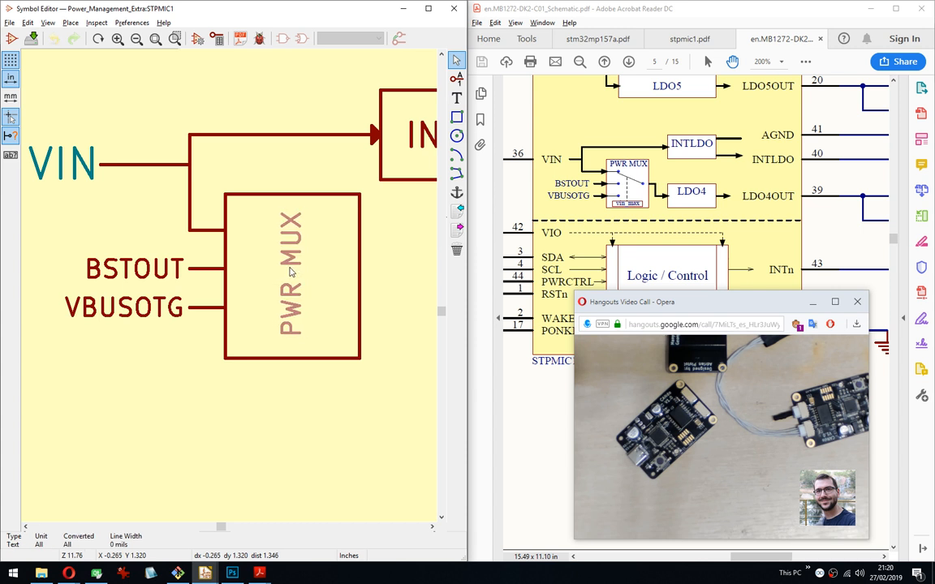
left_click(290, 272)
Measure the distances from the top input line to the PWR MUX box's top edge and from the lowest input line to its bottom edge.
middle_click_drag(373, 276, 273, 255)
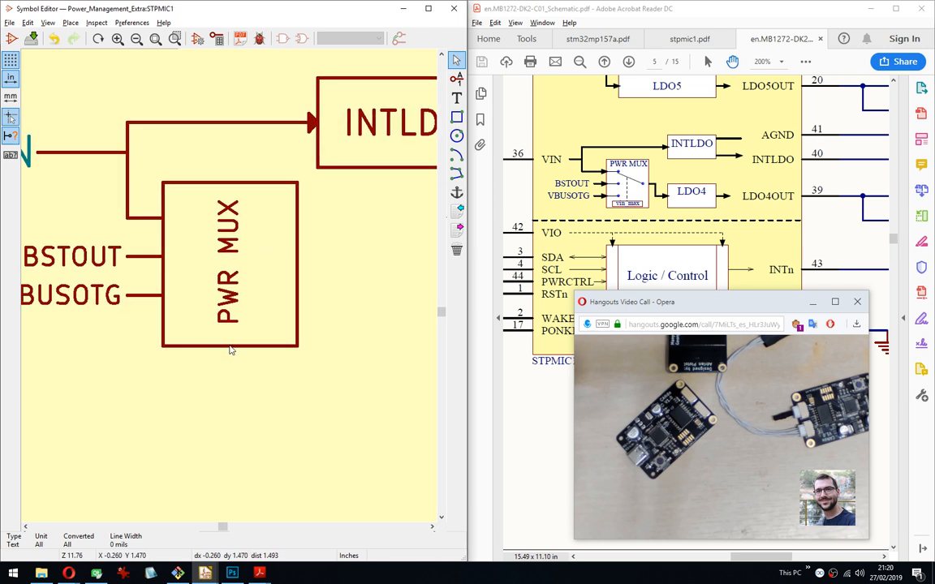
scroll(163, 226, "up", 2)
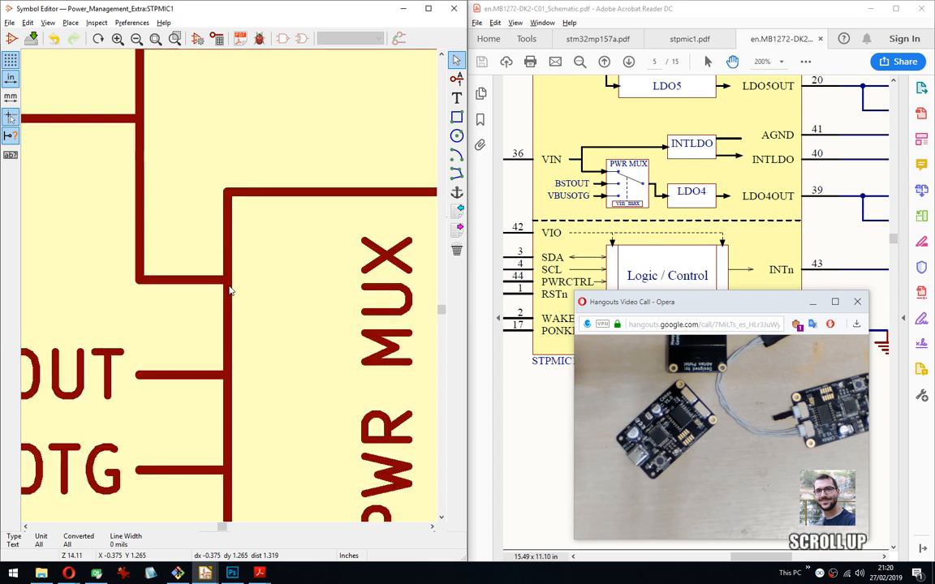
key("Up")
key("Down")
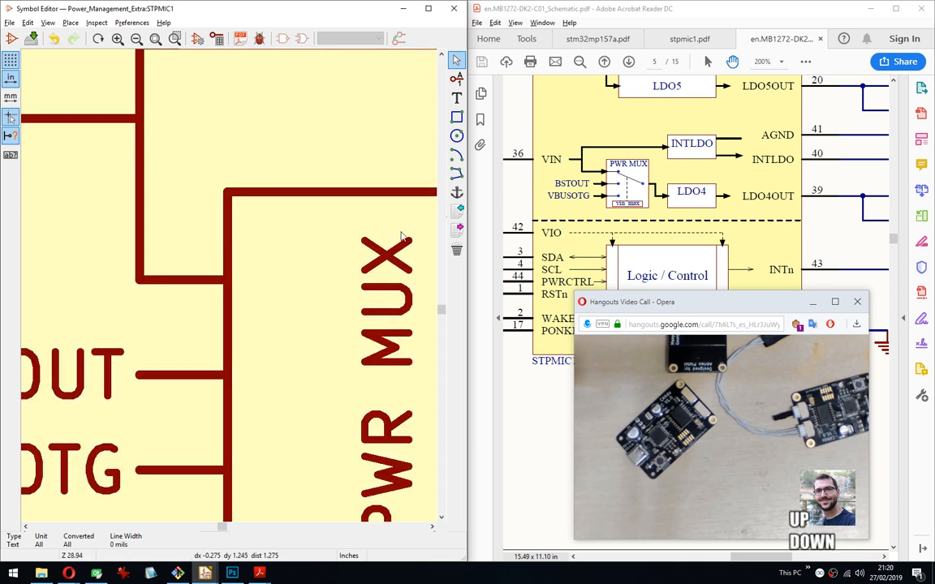
left_click(457, 173)
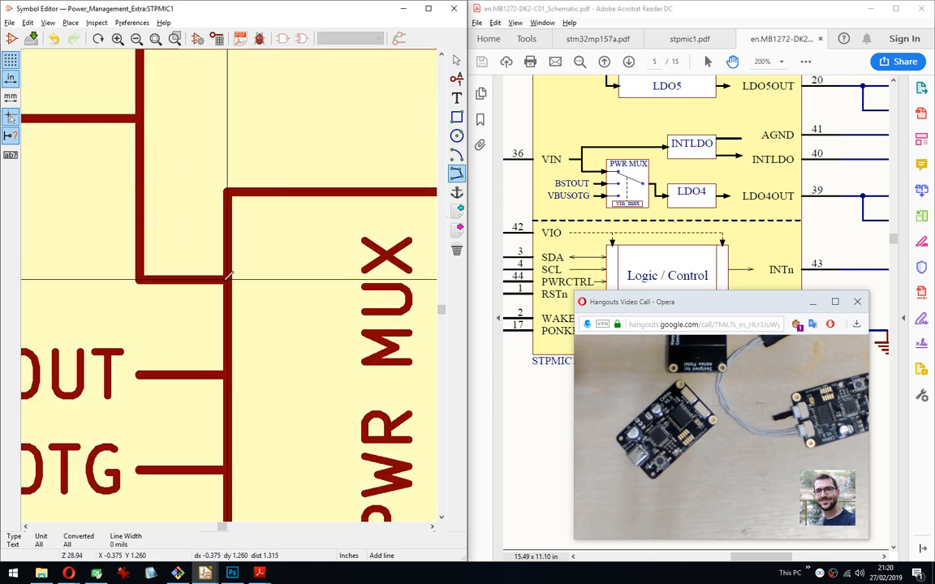
key("Up")
key("Up")
key("Up")
key("Up")
key("Up")
key("Up")
key("Up")
key("Up")
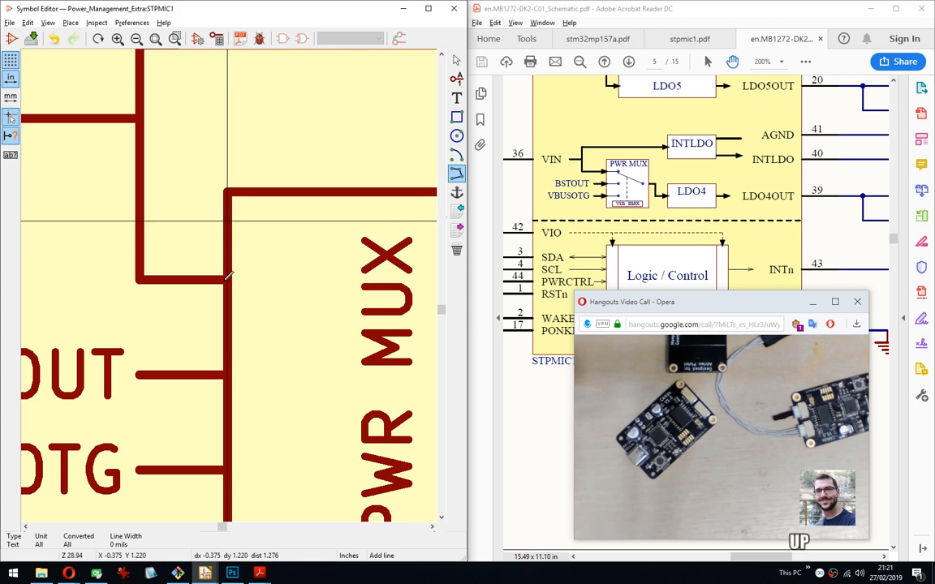
key("Up")
key("Up")
key("Up")
middle_click_drag(310, 415, 332, 156)
key("Down")
key("Down")
key("Down")
key("Down")
key("Down")
key("Down")
key("Down")
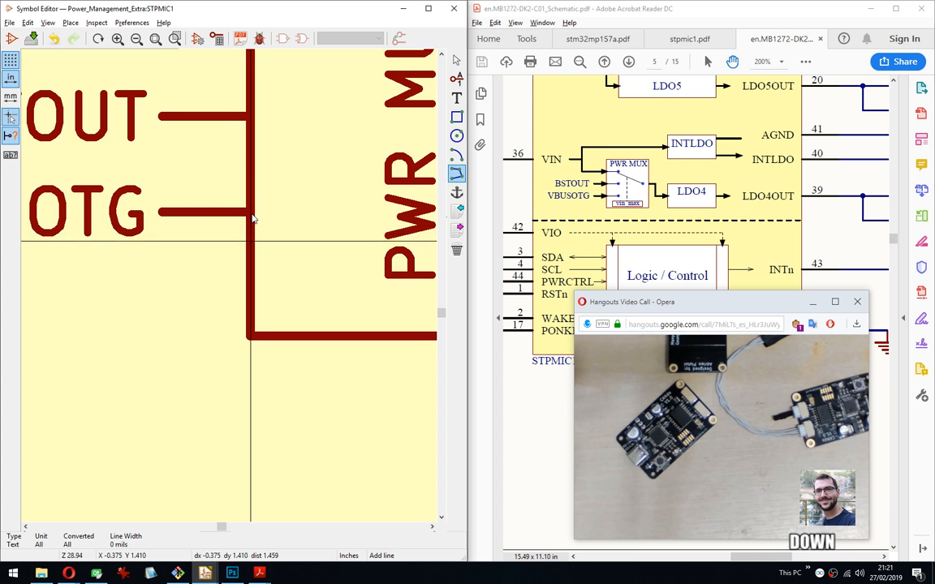
key("Down")
key("Down")
key("Down")
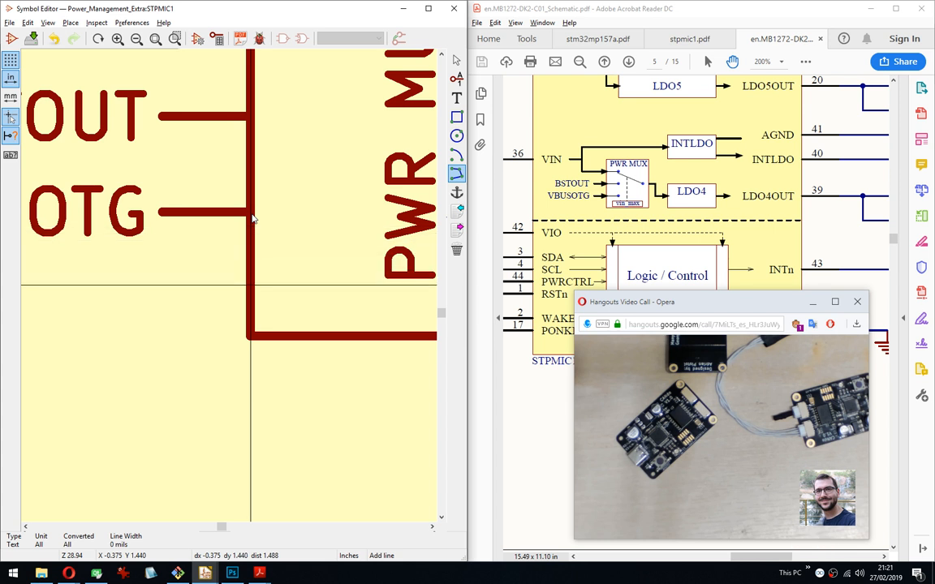
key("Down")
key("Down")
key("Down")
key("Down")
key("Down")
key("Down")
key("Down")
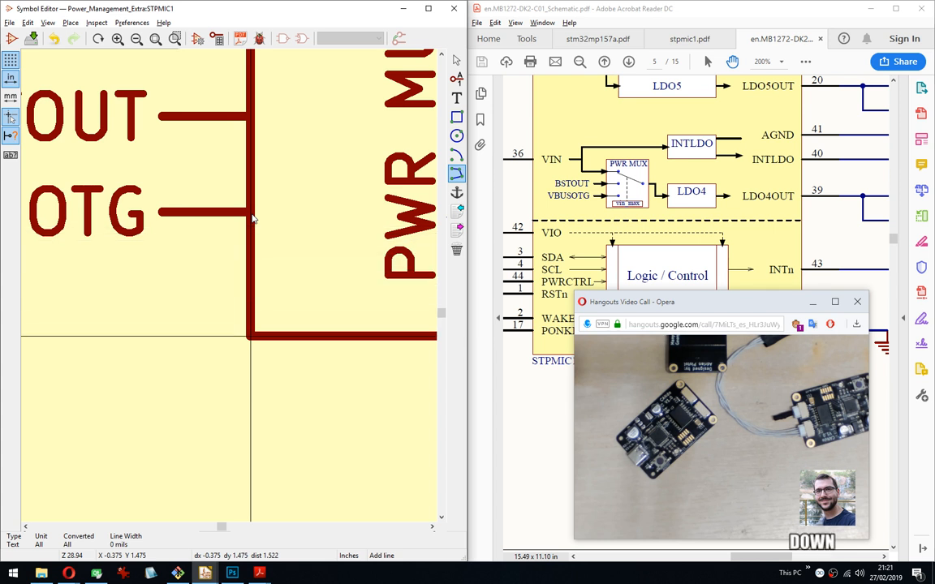
key("Escape")
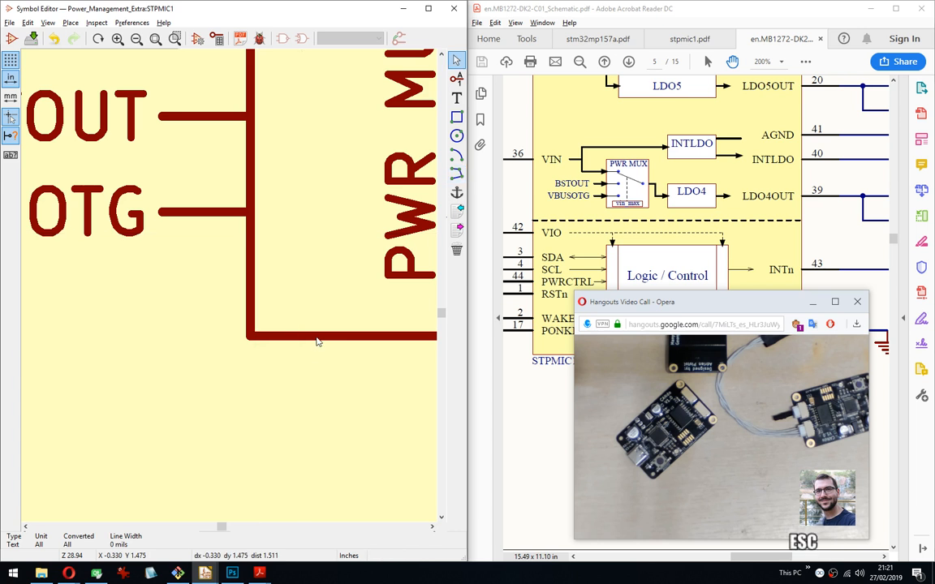
Raise the bottom edge of the PWR MUX box by 25 mils to Y 1.450.
left_click(251, 342)
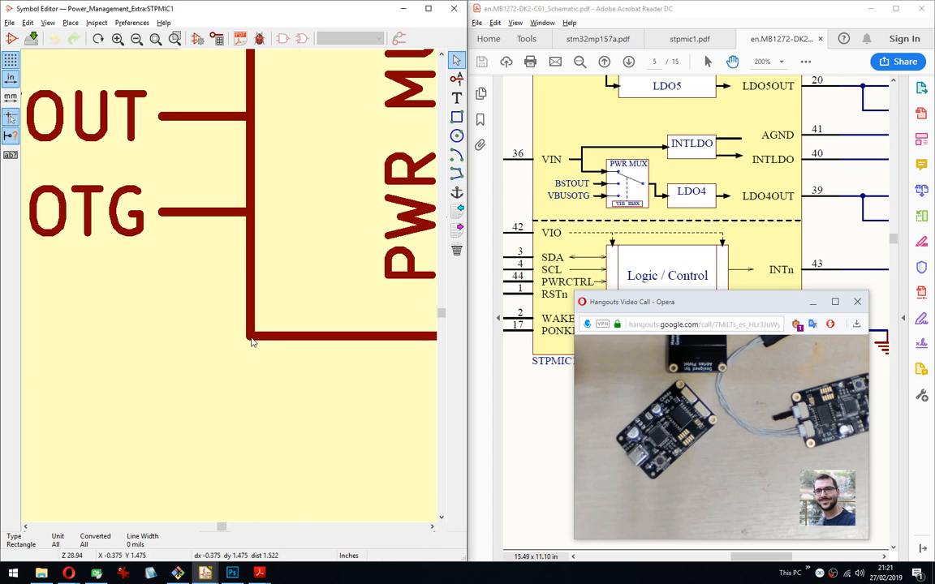
key("Escape")
key("g")
key("Up")
left_click(250, 341)
key("g")
key("Up")
key("Up")
key("Up")
key("Up")
key("Up")
key("Return")
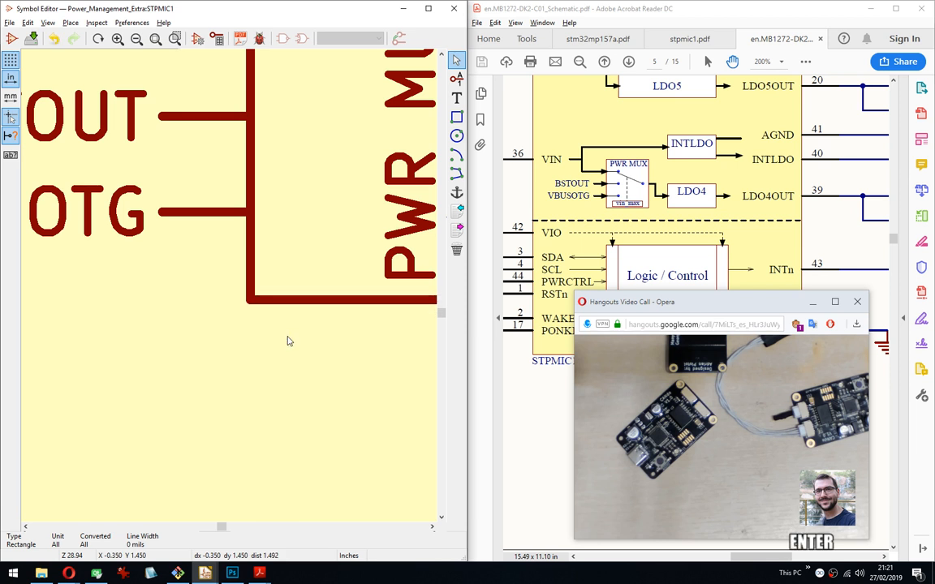
Move the PWR MUX text up to center it vertically in the shortened box.
scroll(243, 301, "down", 2)
middle_click_drag(230, 288, 235, 319)
scroll(251, 297, "up", 4)
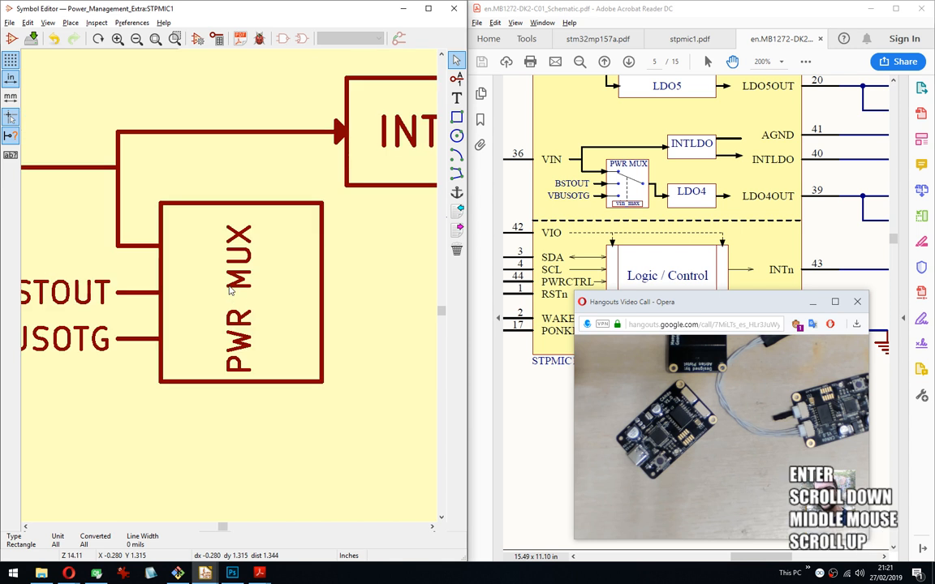
left_click_drag(251, 296, 252, 270)
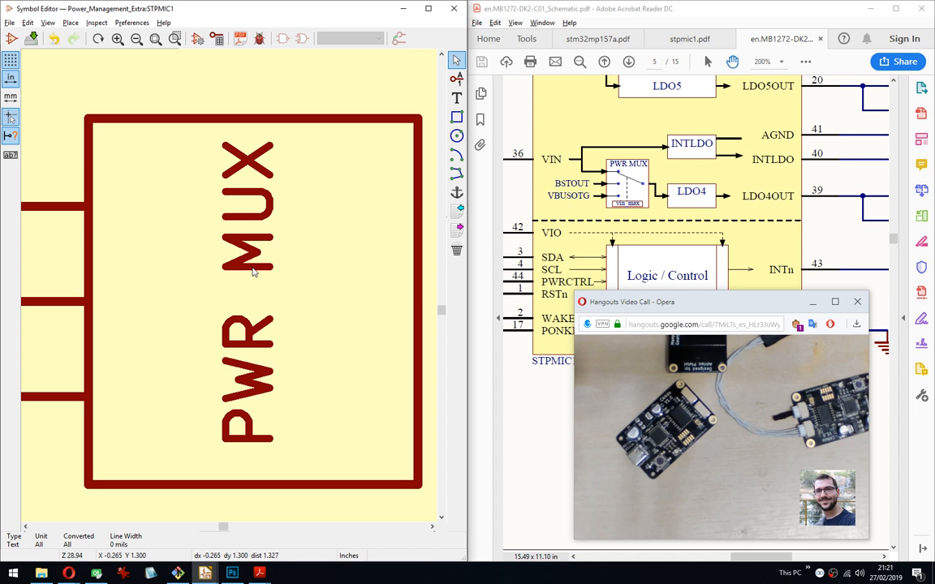
key("m")
left_click(252, 276)
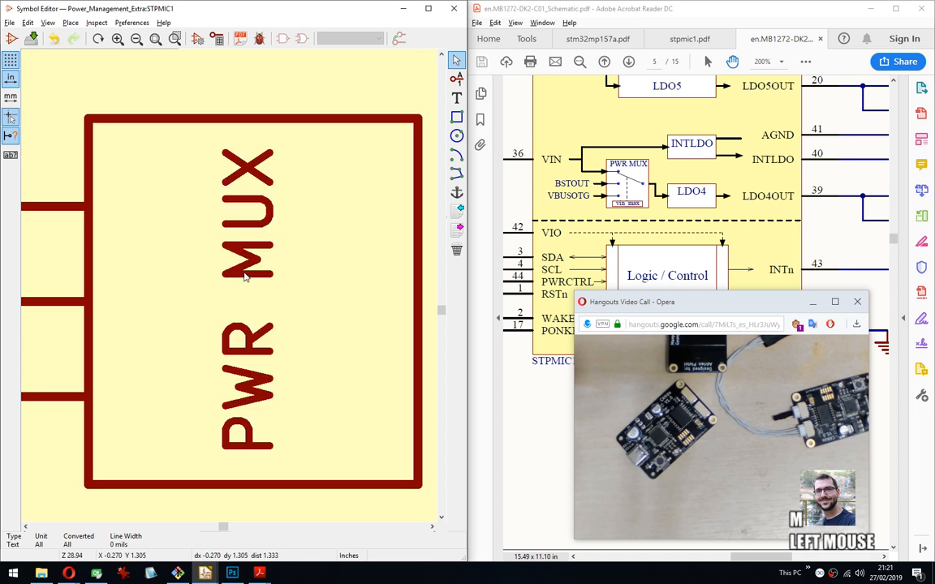
Draw a 55 mil horizontal output line from the middle of the PWR MUX box's right edge at Y 1.325.
scroll(246, 276, "down", 3)
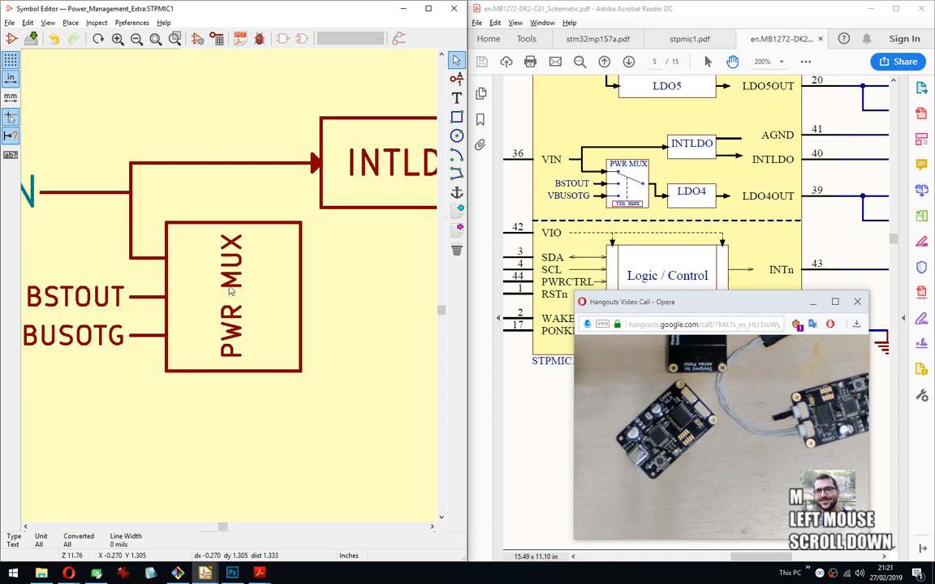
left_click(458, 176)
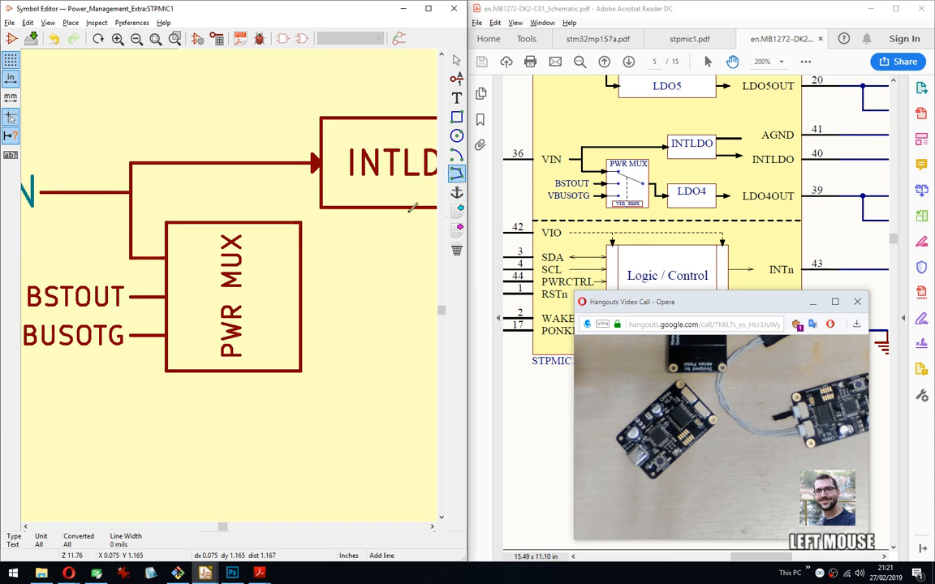
left_click(305, 293)
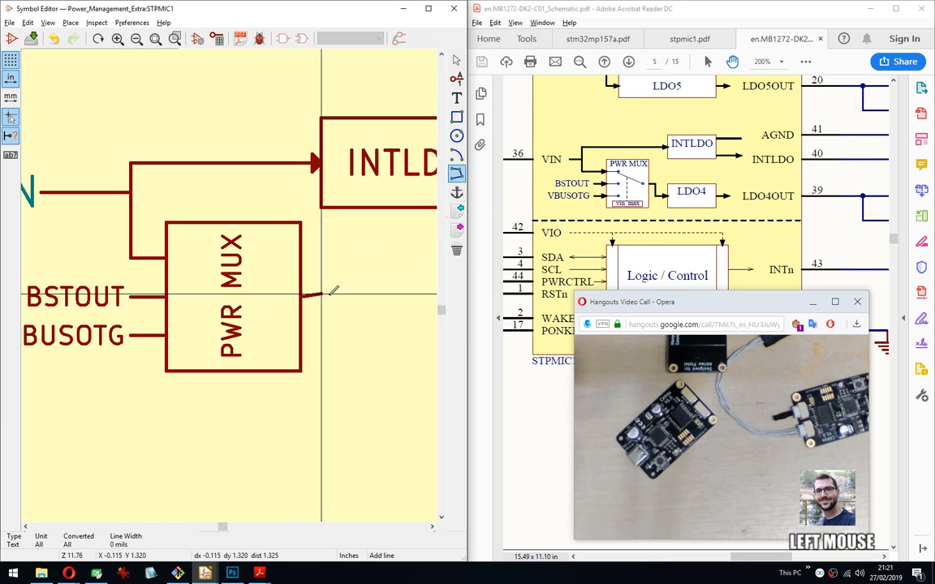
middle_click_drag(337, 296, 241, 294)
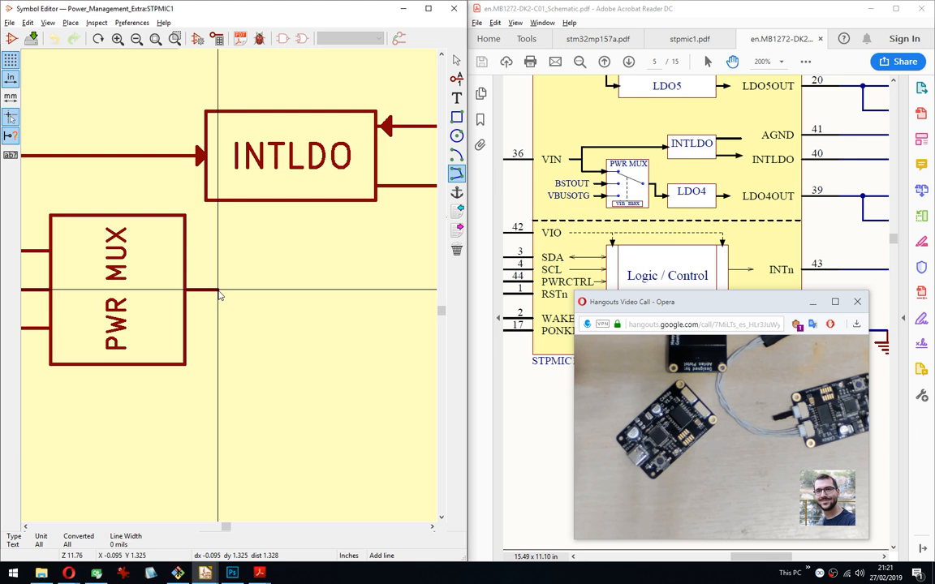
left_click(218, 291)
scroll(221, 292, "down", 4)
scroll(229, 291, "up", 3)
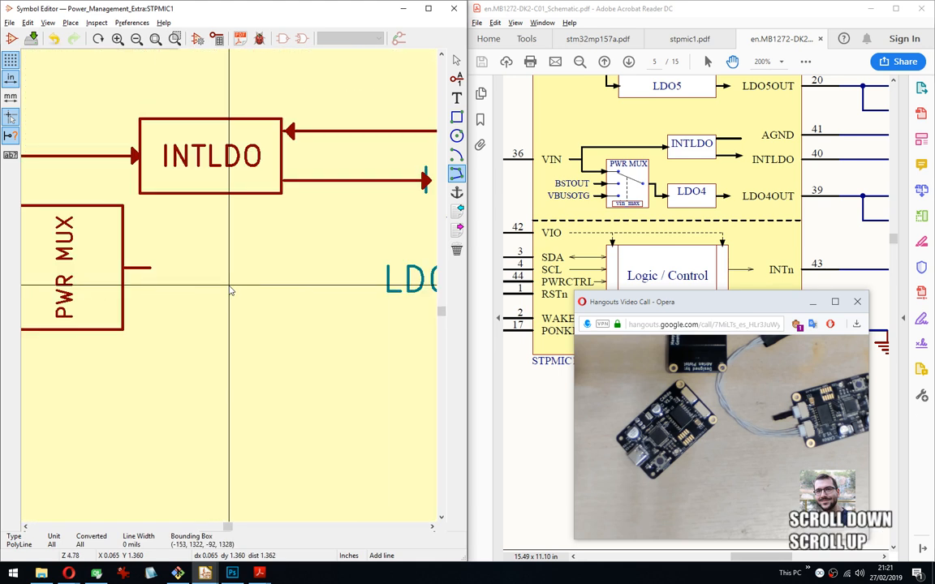
middle_click_drag(229, 291, 302, 301)
key("Escape")
Shift the INTLDO output line and arrowhead about 20 mils left, then trim the line's start to the INTLDO box edge.
middle_click_drag(373, 289, 173, 285)
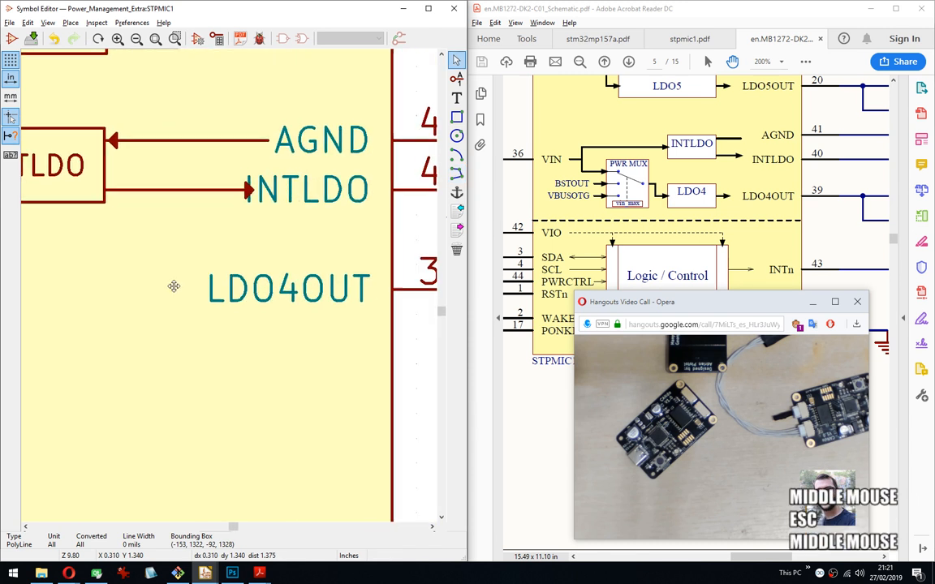
scroll(235, 194, "up", 2)
left_click_drag(185, 249, 280, 335)
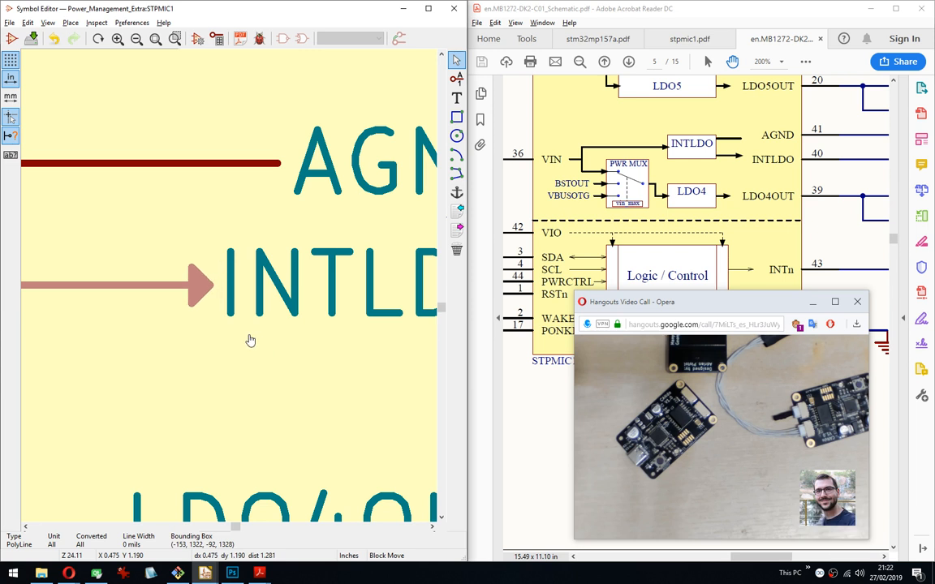
left_click(250, 341)
middle_click_drag(94, 339, 164, 328)
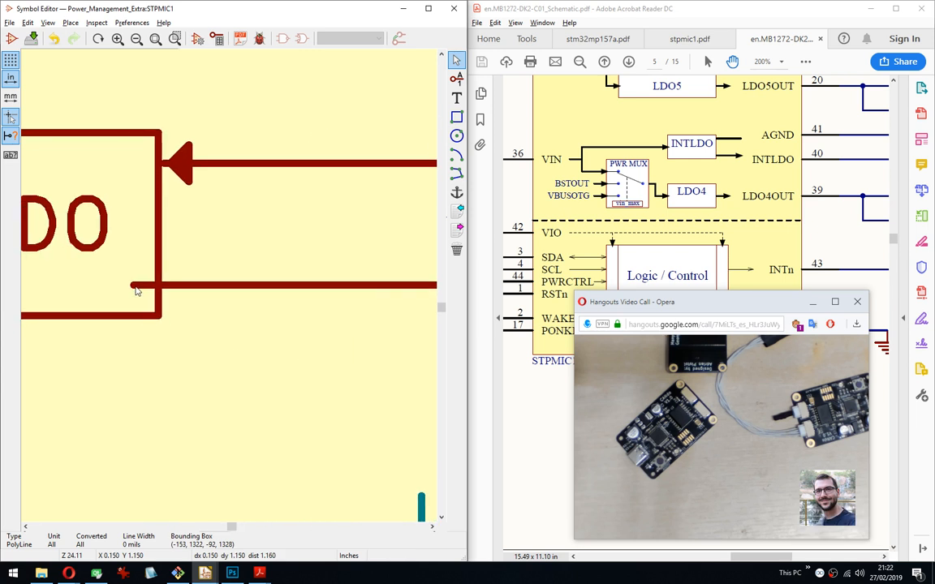
left_click(159, 288)
Move the AGND line's arrowhead 5 mils left so its tip touches the INTLDO box.
middle_click_drag(257, 175, 225, 189)
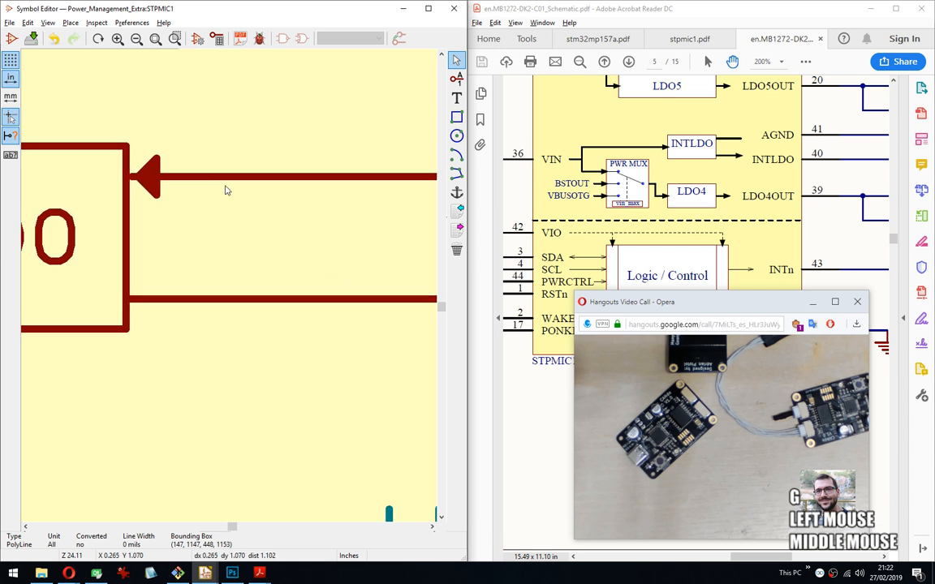
left_click(139, 202)
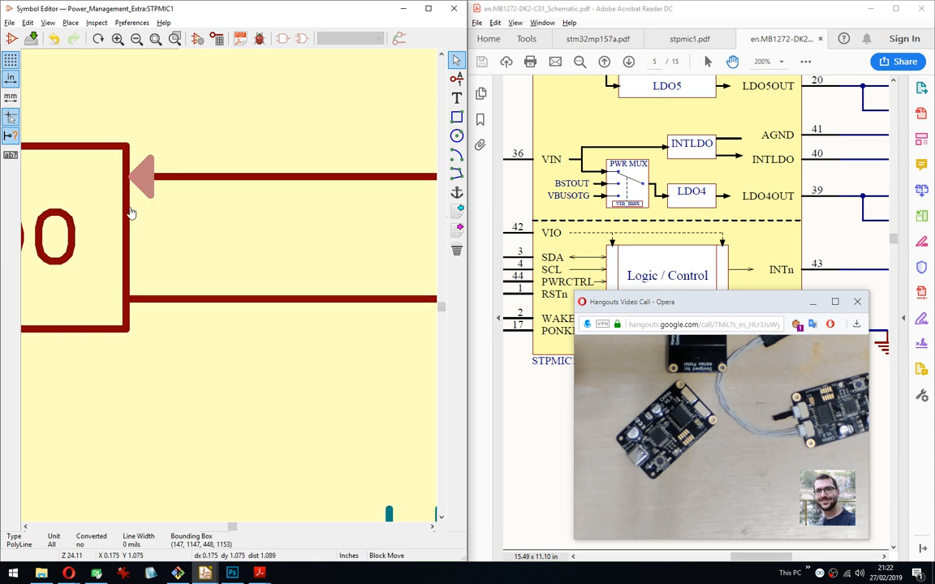
left_click(314, 256)
middle_click_drag(314, 255, 231, 178)
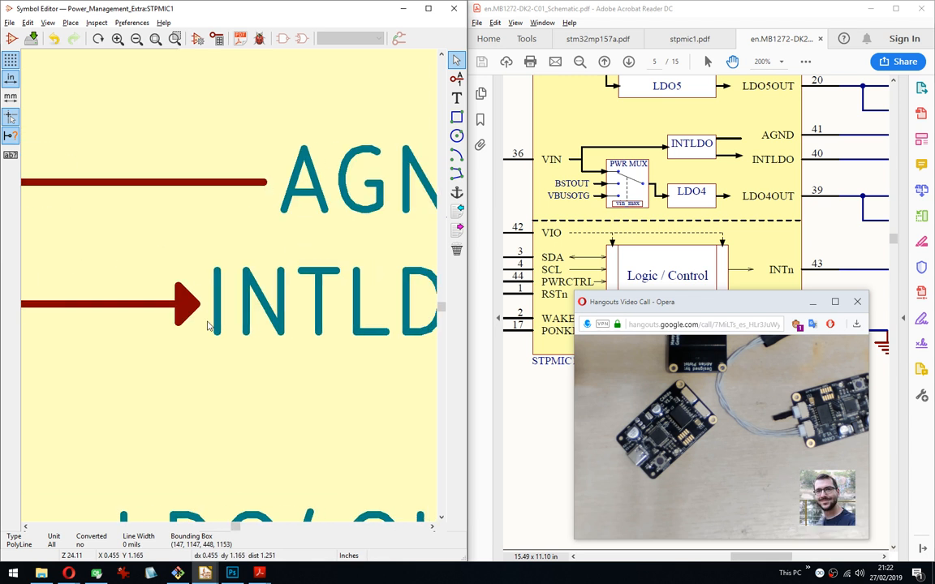
scroll(230, 290, "down", 2)
middle_click_drag(127, 303, 225, 338)
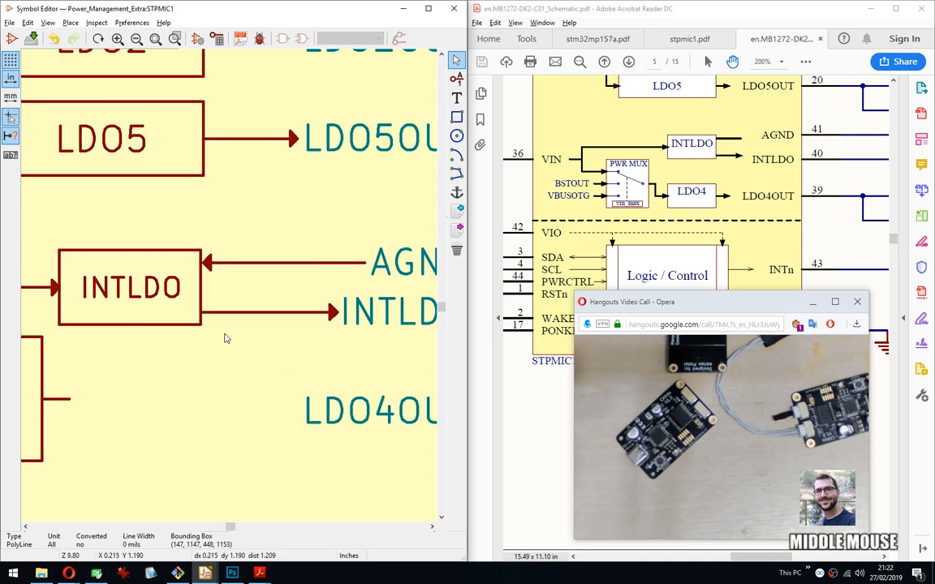
mouse_move(246, 173)
middle_mouse_down()
mouse_move(240, 365)
mouse_move(254, 157)
middle_mouse_up()
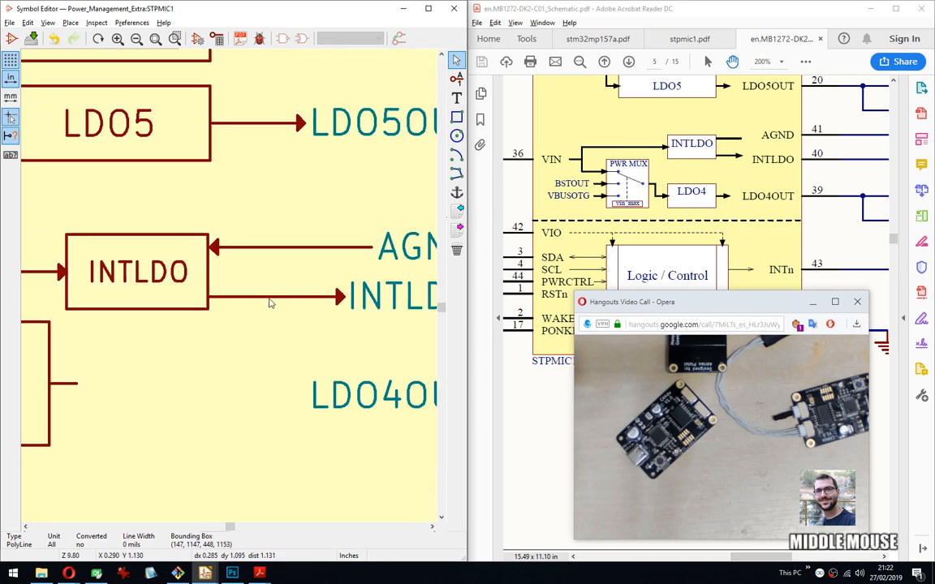
Make the vertical PWR MUX text bold.
scroll(276, 399, "down", 1)
middle_click_drag(116, 244, 269, 231)
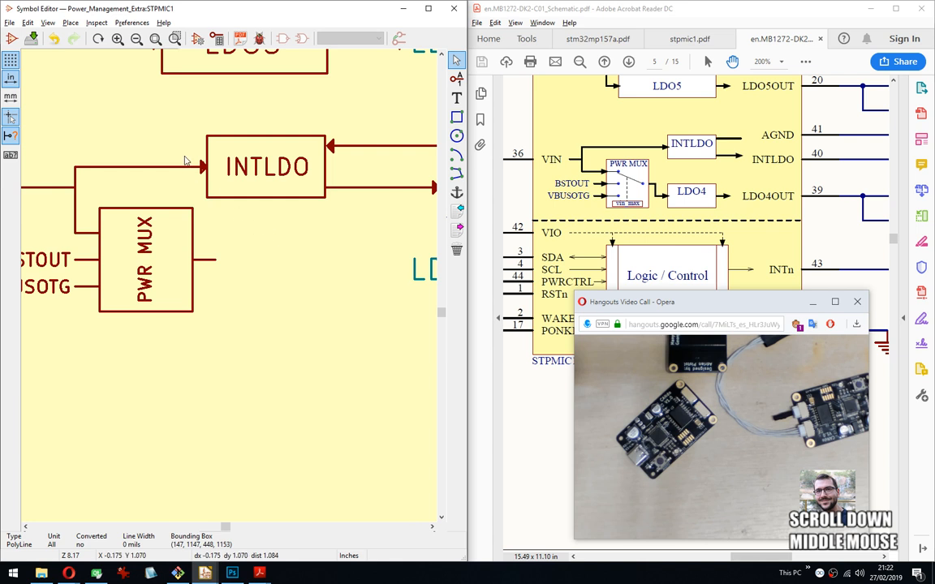
scroll(184, 154, "up", 3)
scroll(229, 290, "down", 7)
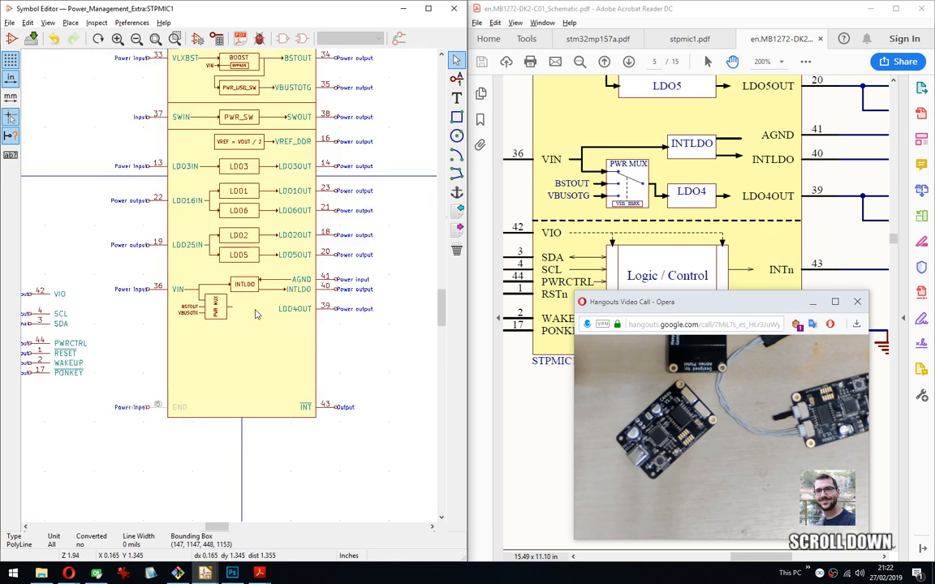
scroll(228, 291, "up", 2)
double_click(138, 278)
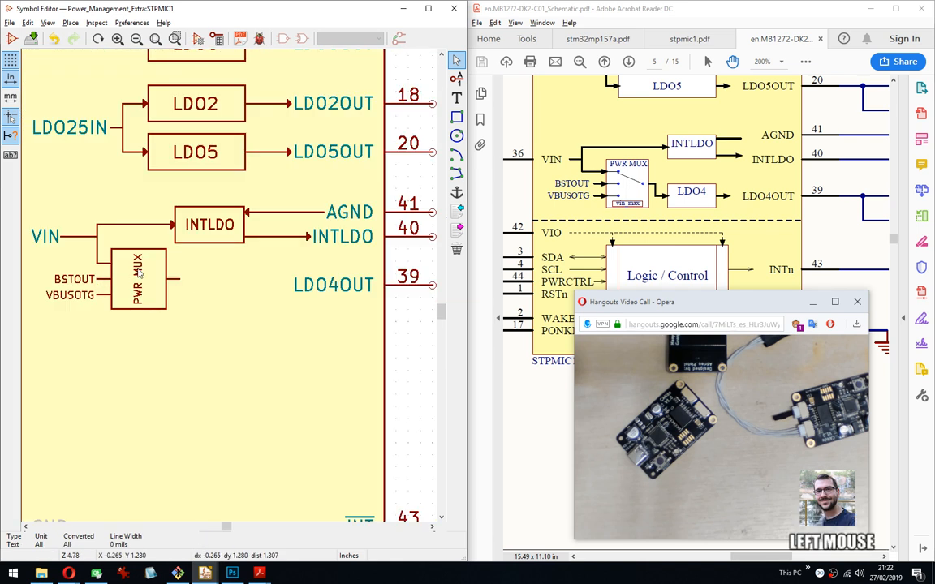
left_click(302, 275)
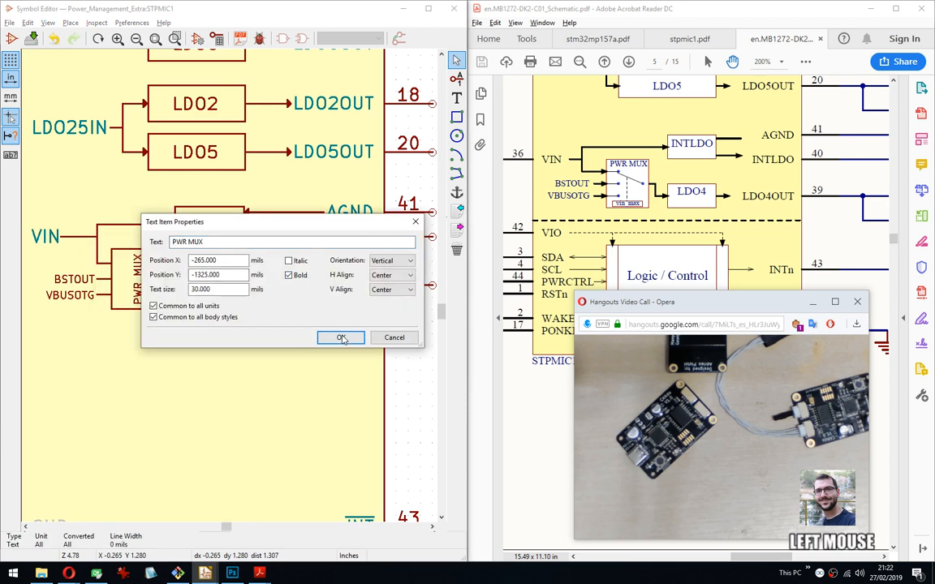
left_click(342, 338)
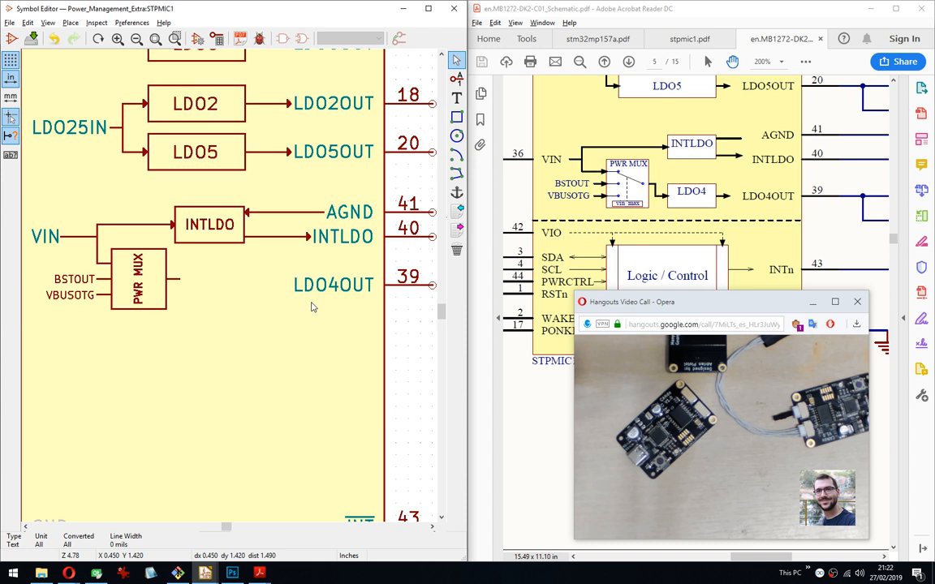
Duplicate the INTLDO box together with its text and input arrow, placing the copy in the empty area below the PWR MUX box.
scroll(209, 220, "up", 3)
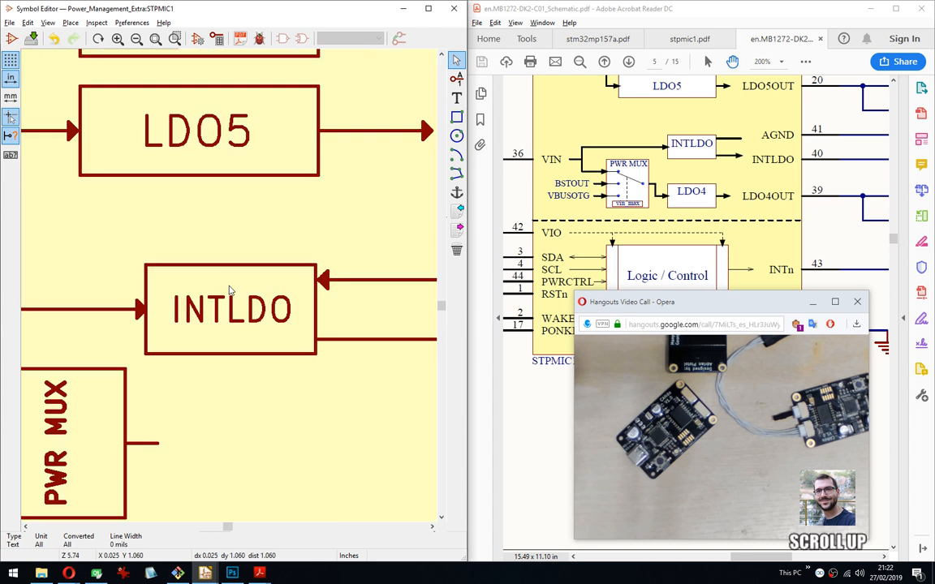
left_click_drag(167, 240, 275, 396)
left_click(275, 396)
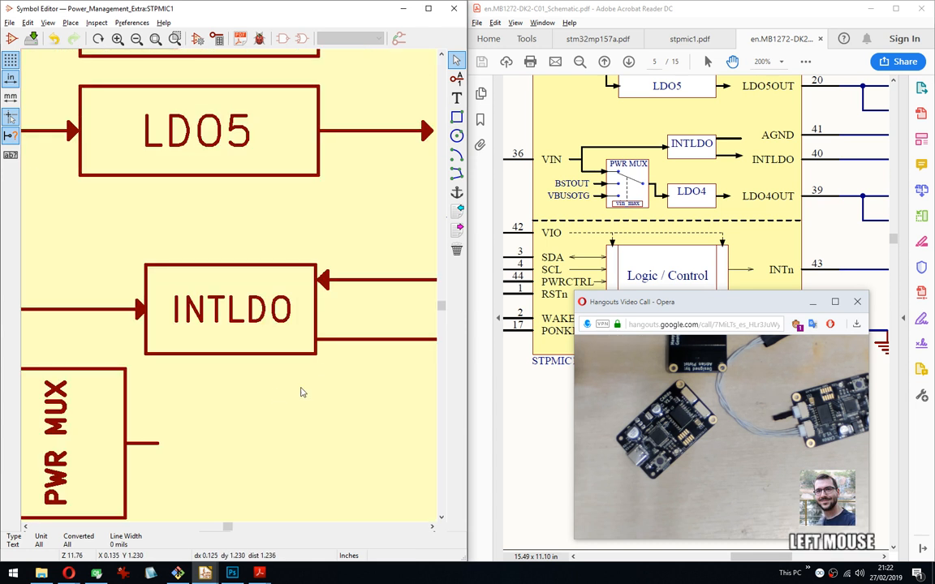
left_click_drag(328, 380, 209, 317)
left_click(139, 252)
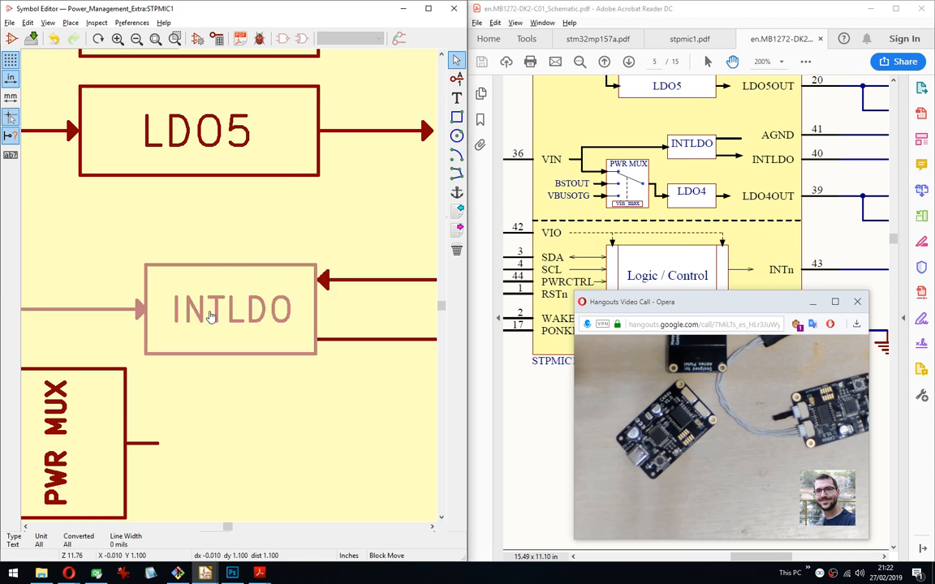
right_click(210, 317)
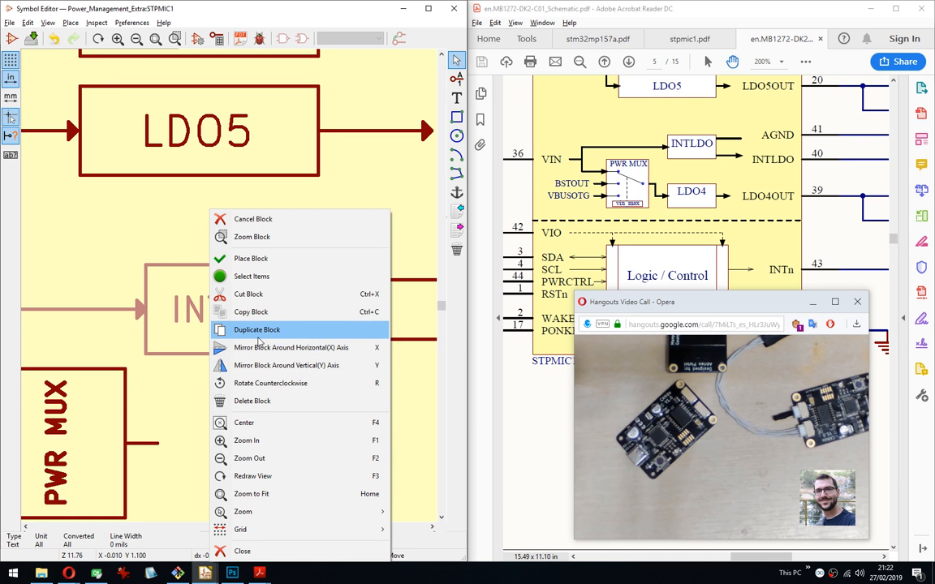
left_click(252, 327)
scroll(257, 419, "down", 3)
left_click(223, 382)
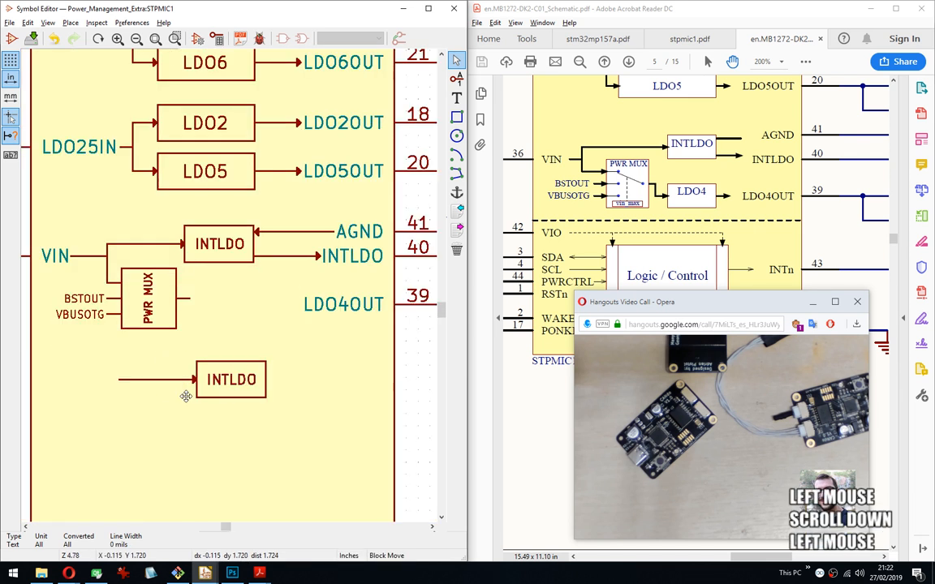
mouse_move(159, 353)
left_mouse_down()
mouse_move(195, 401)
mouse_move(168, 371)
left_mouse_up()
key("Escape")
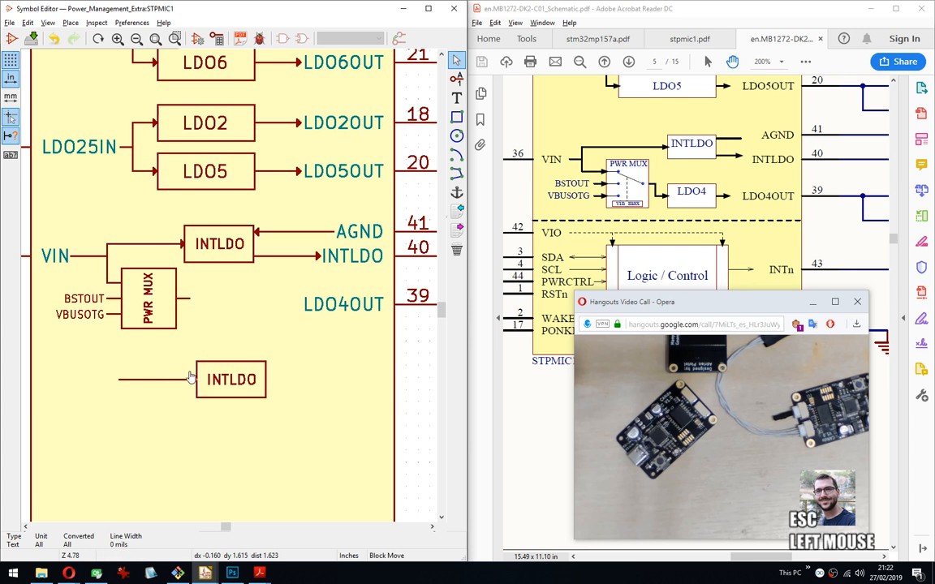
scroll(230, 291, "up", 3)
key("Escape")
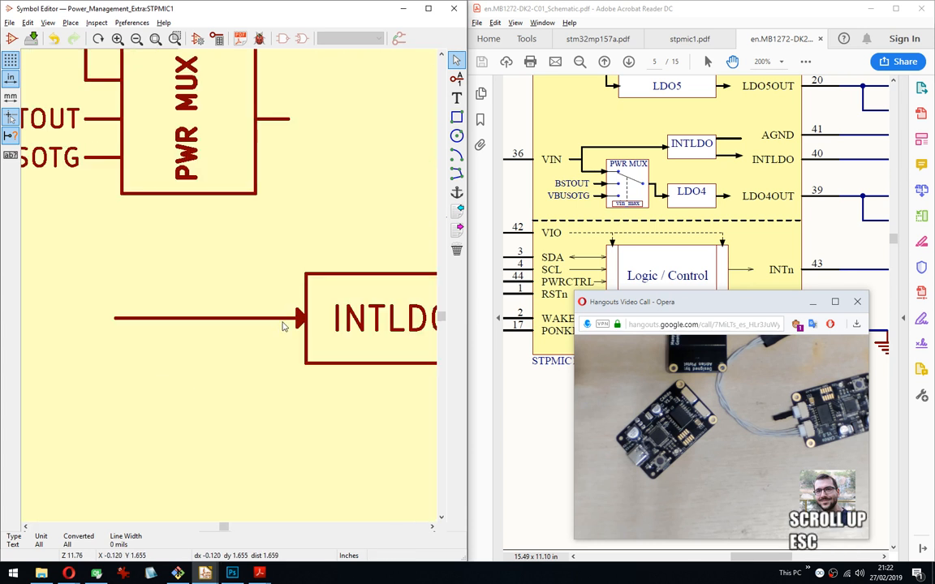
left_click_drag(301, 334, 198, 302)
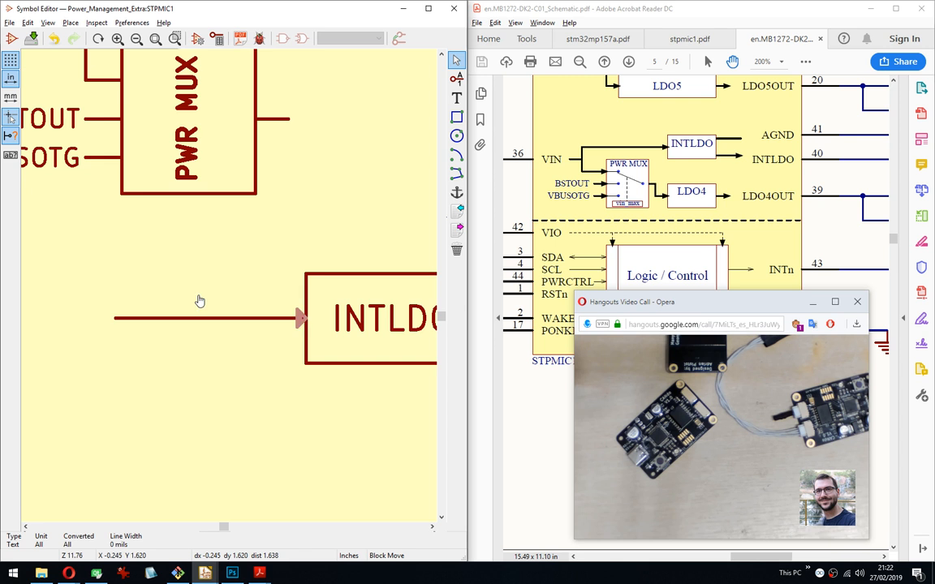
key("Escape")
Move the copied input line and arrowhead horizontally across to the output side of the duplicated INTLDO box.
left_click_drag(92, 274, 300, 351)
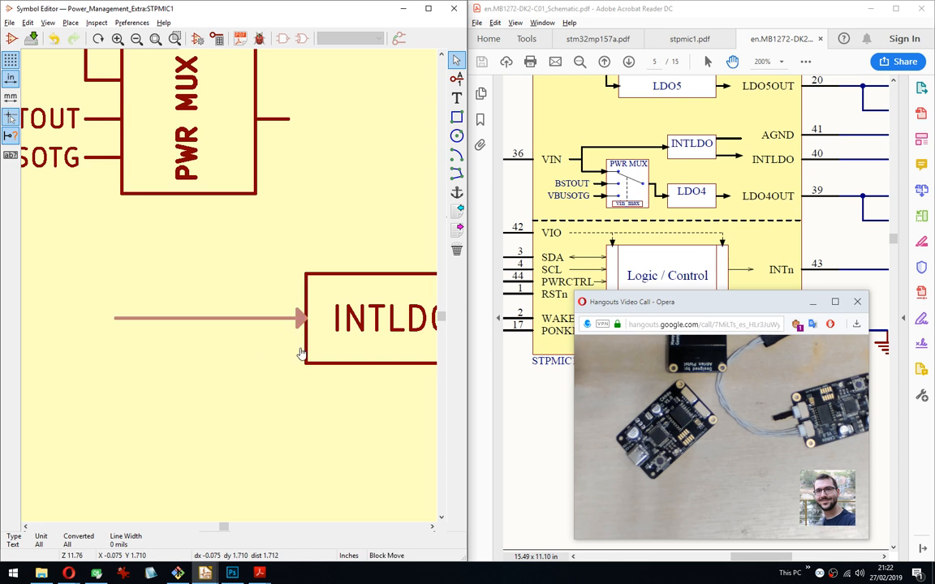
key("Right")
key("Right")
key("Right")
key("Right")
key("Right")
key("Right")
key("Right")
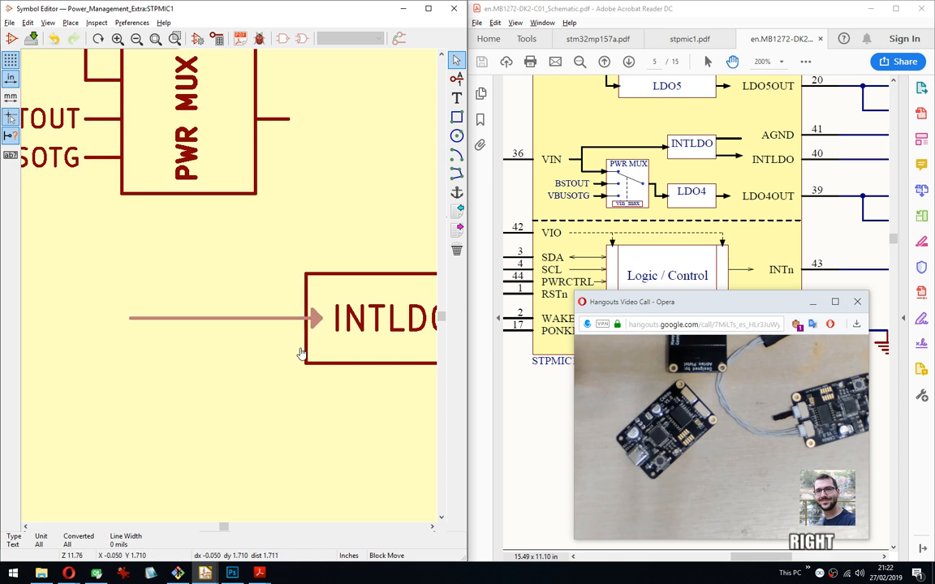
key("Right")
key("Right")
key("Right")
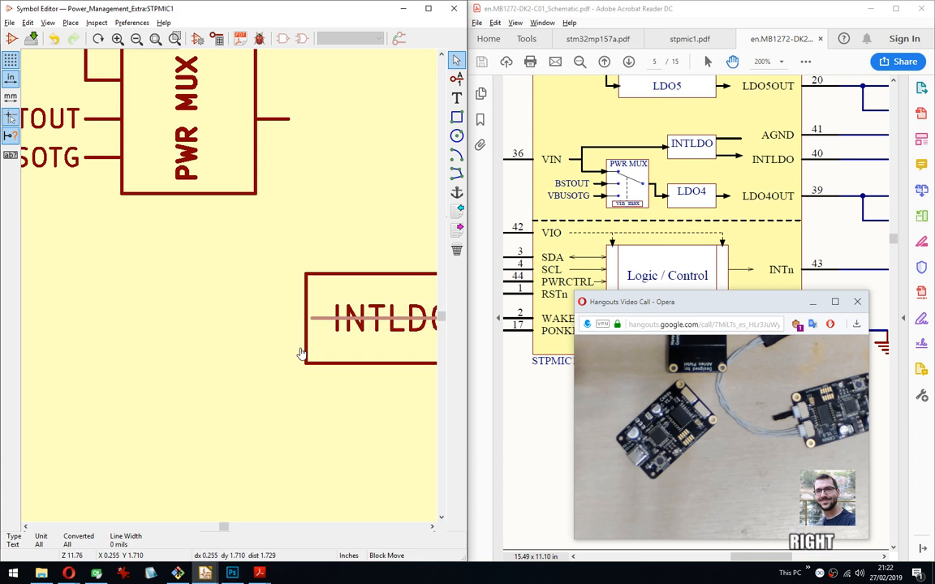
key("Right")
key("Right")
key("Right")
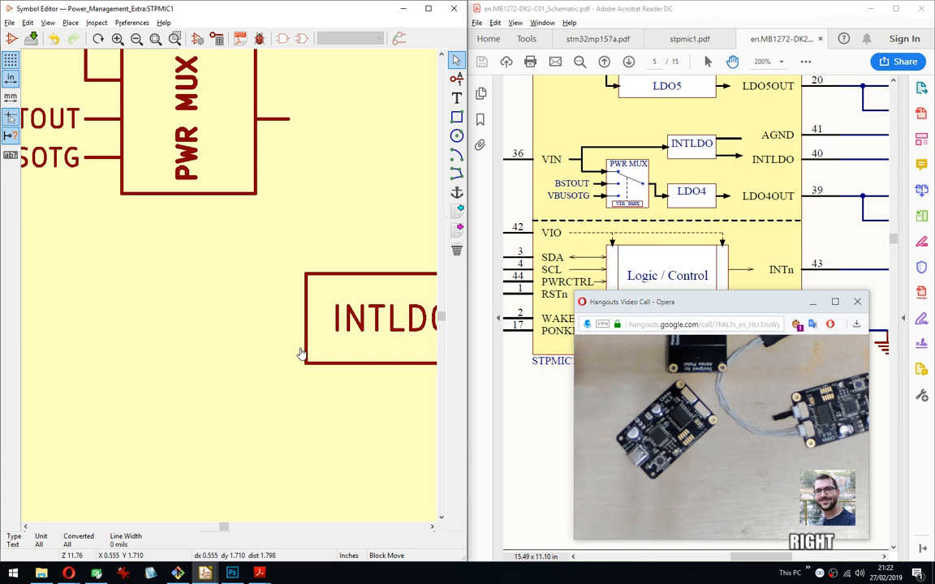
key("Return")
Shift the copied line and arrowhead 50 mils left so the line starts at the duplicated box's right edge.
middle_click_drag(372, 399, 65, 382)
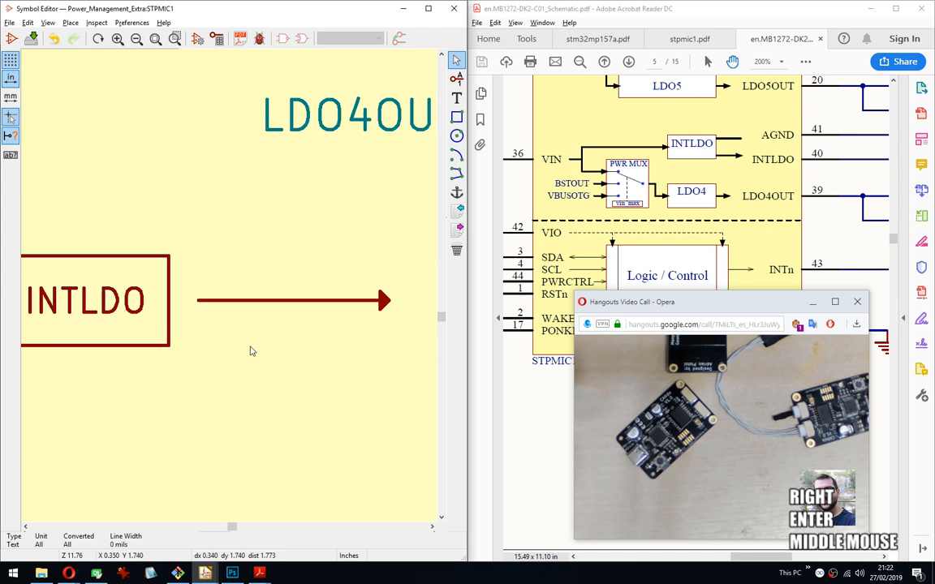
left_click_drag(409, 277, 190, 340)
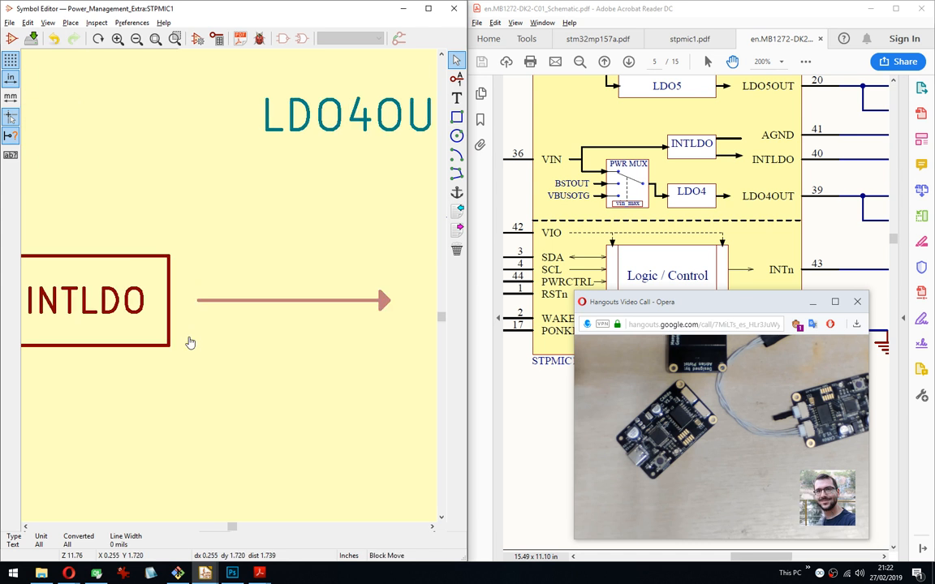
key("Left")
key("Left")
key("Return")
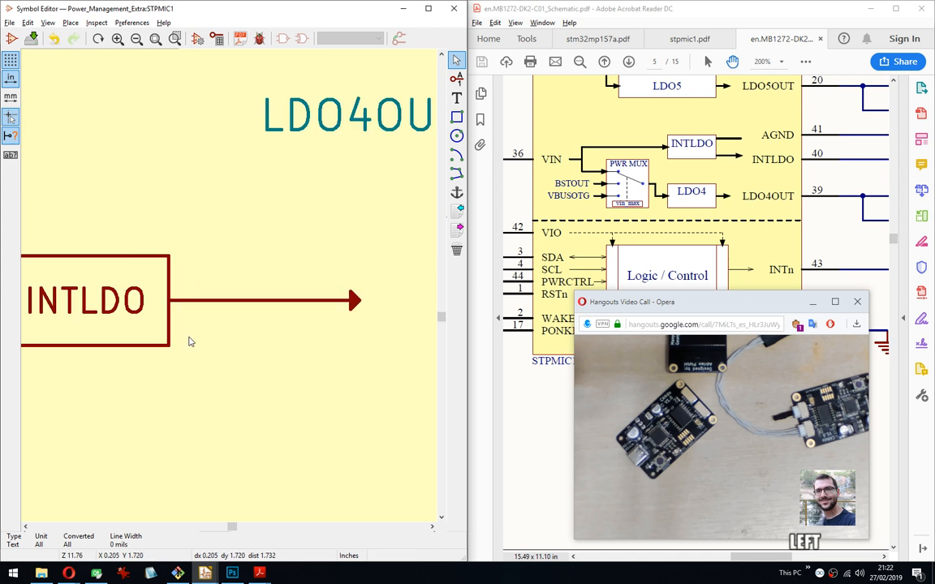
key("Return")
Move the duplicated INTLDO box with its output arrow up beside the PWR MUX box, aligning it with the LDO4OUT pin row.
scroll(222, 357, "down", 3)
middle_click_drag(230, 290, 244, 328)
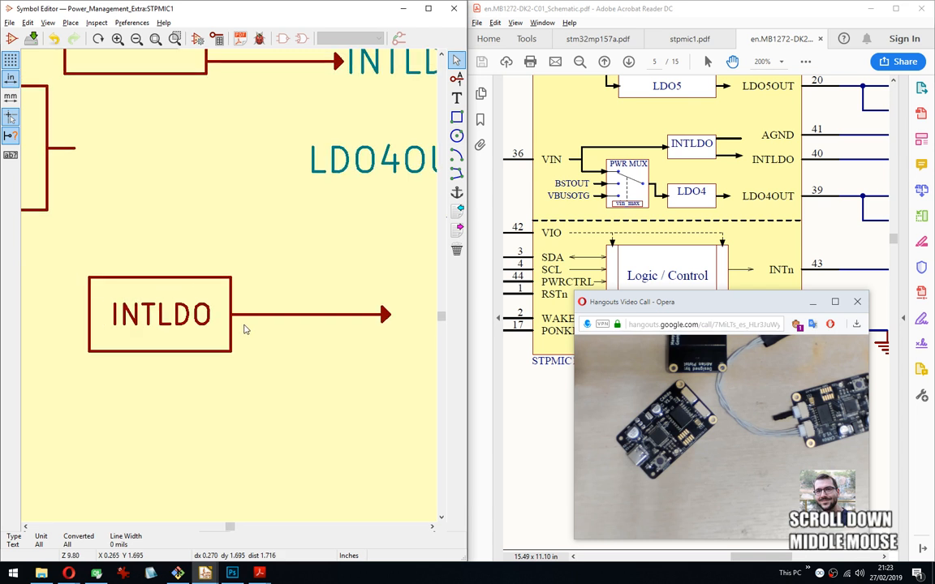
left_click_drag(64, 256, 410, 402)
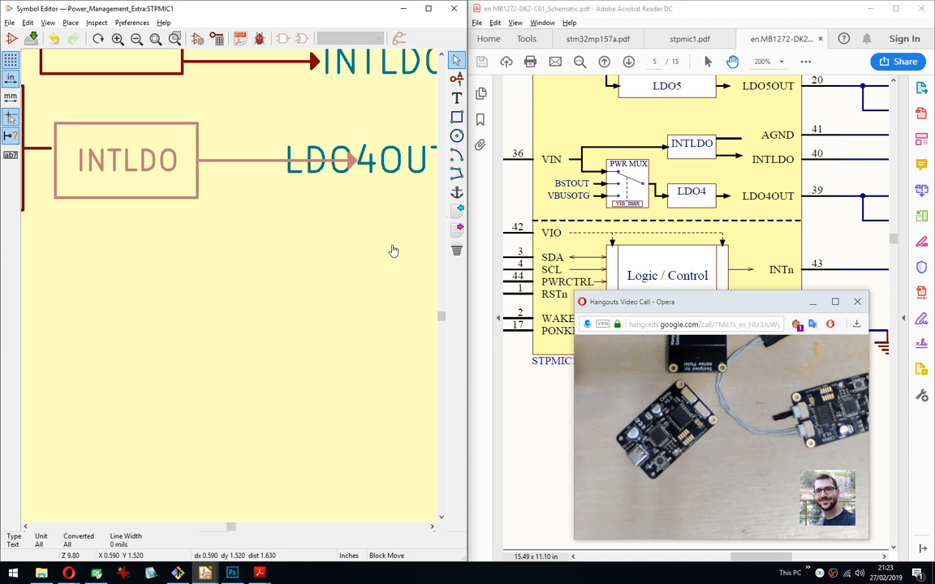
left_click(393, 251)
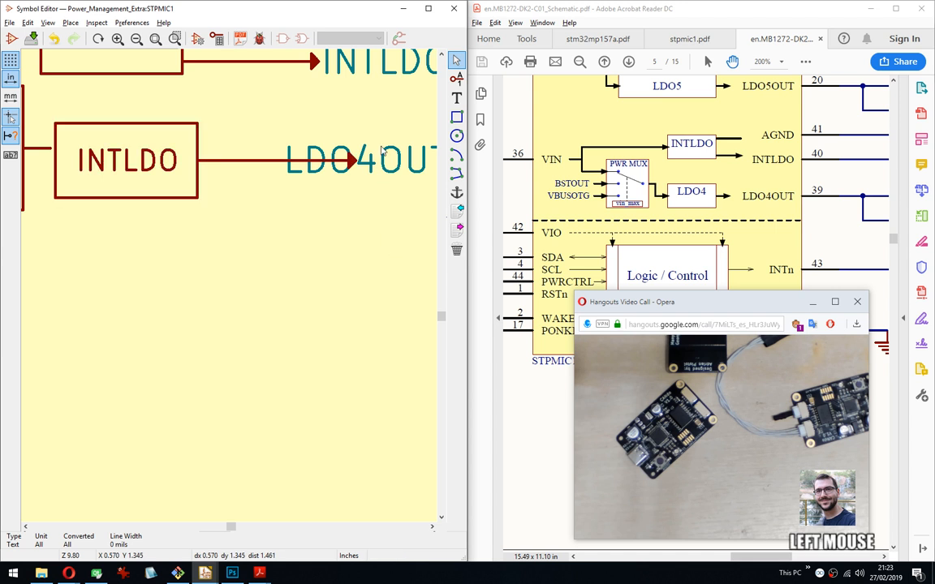
Shift the duplicated box's output line and arrowhead 150 mils left so the tip ends just before the LDO4OUT label.
left_click_drag(349, 122, 282, 199)
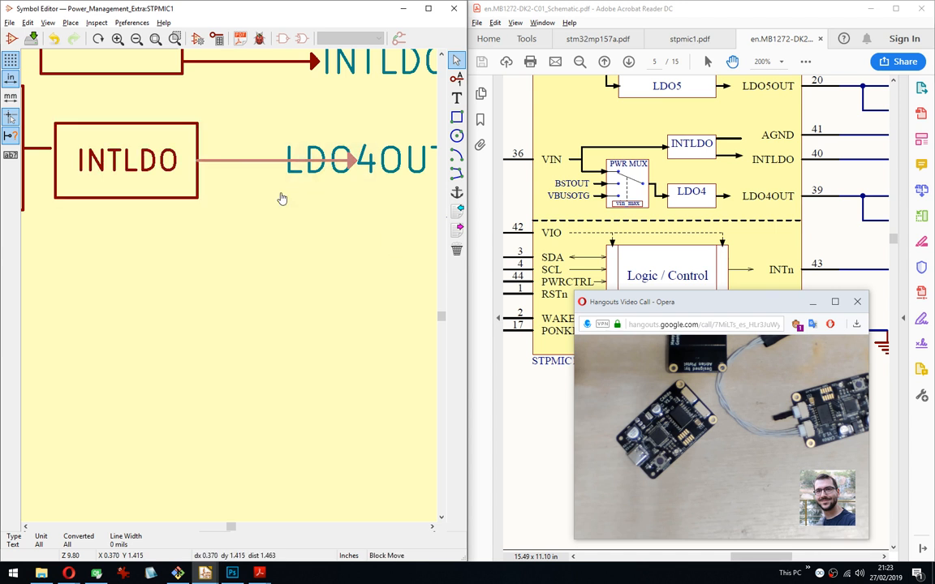
key("Left")
key("Left")
key("Left")
key("Left")
key("Left")
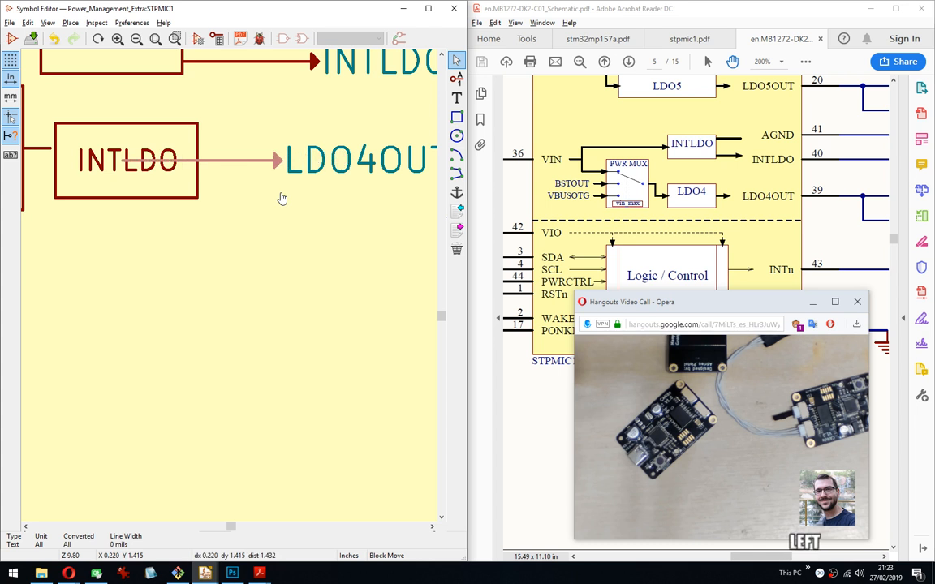
key("Return")
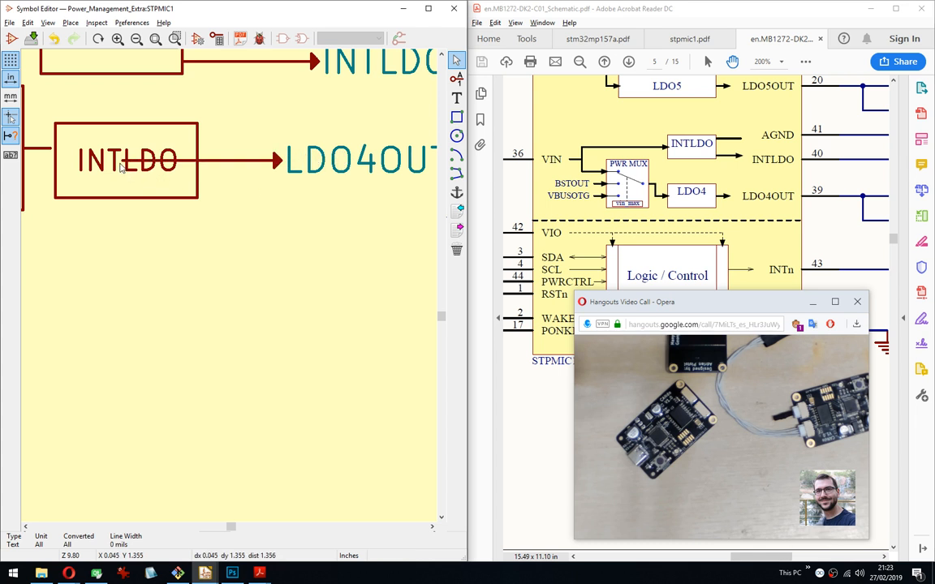
Trim the start of the LDO4OUT arrow line to the duplicated box's right edge at X 0.200.
left_click(121, 164)
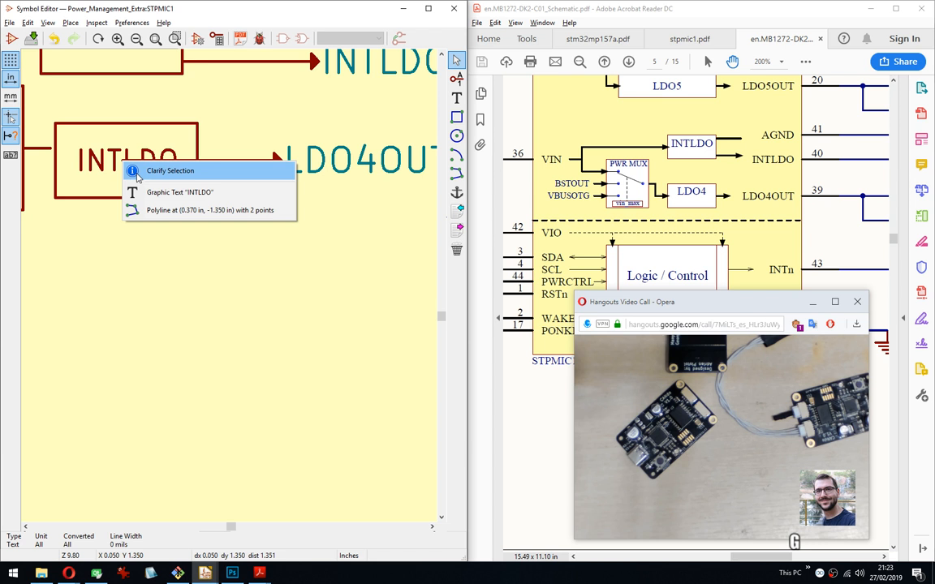
left_click(162, 207)
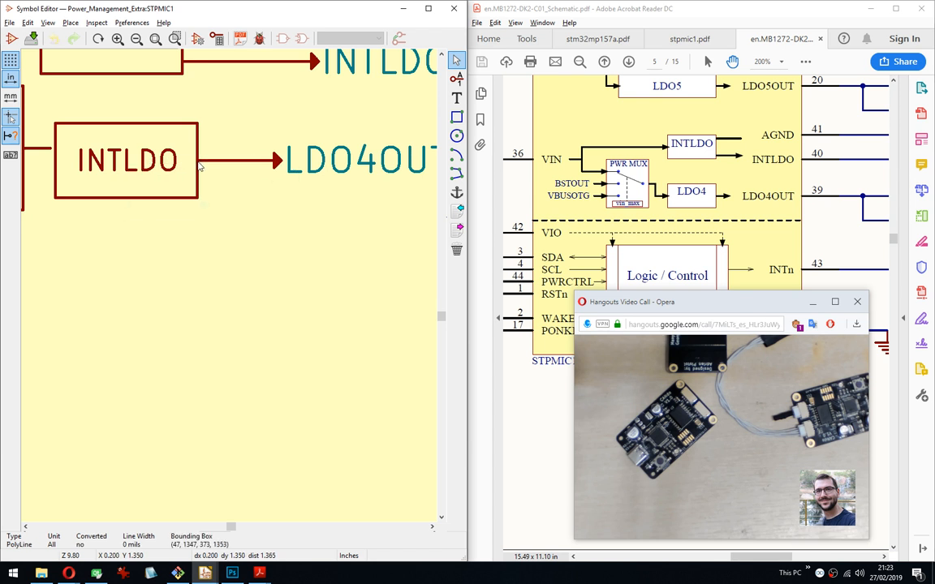
left_click(201, 166)
Move the PWR MUX output line down to Y 1.350 so its end meets the left edge of the duplicated box.
middle_click_drag(113, 170, 240, 183)
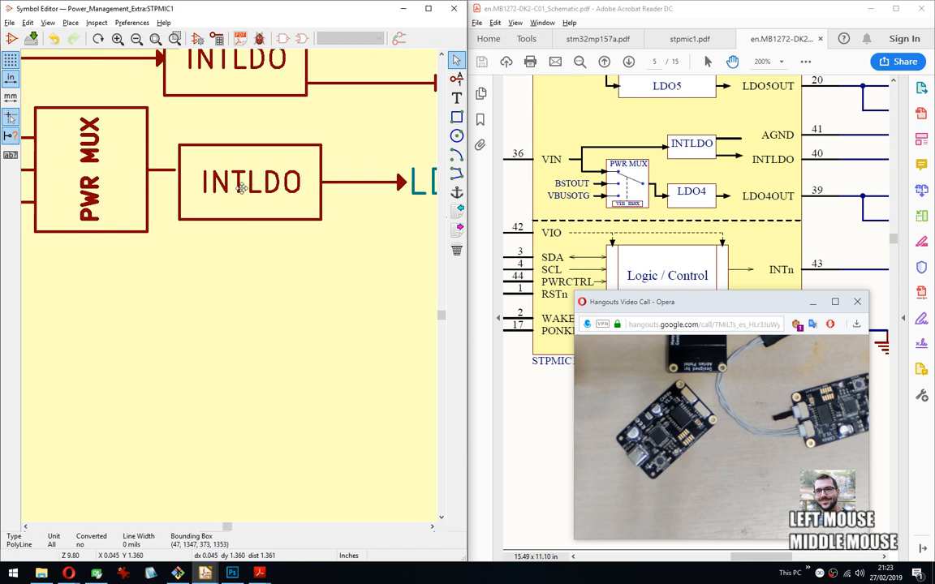
middle_click_drag(163, 137, 215, 198)
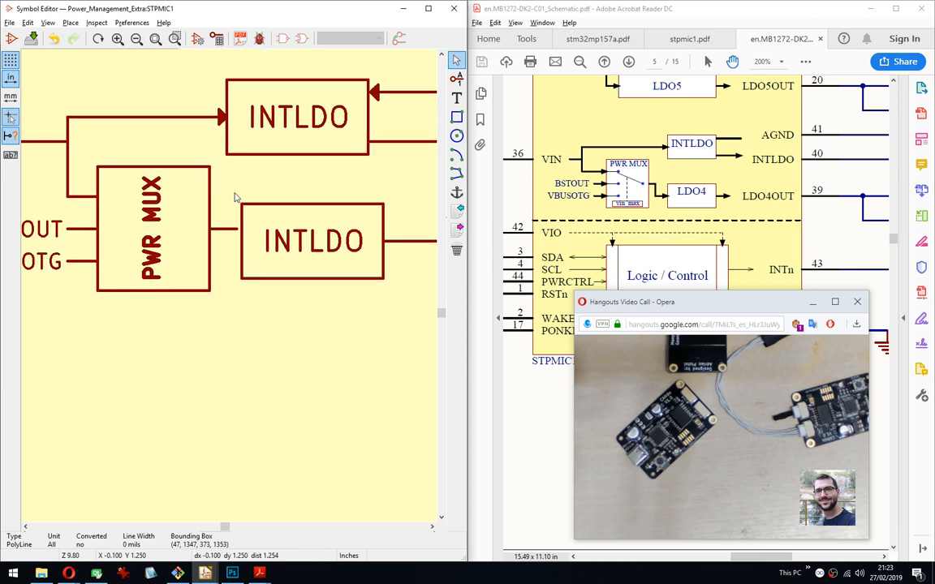
left_click_drag(238, 246, 211, 217)
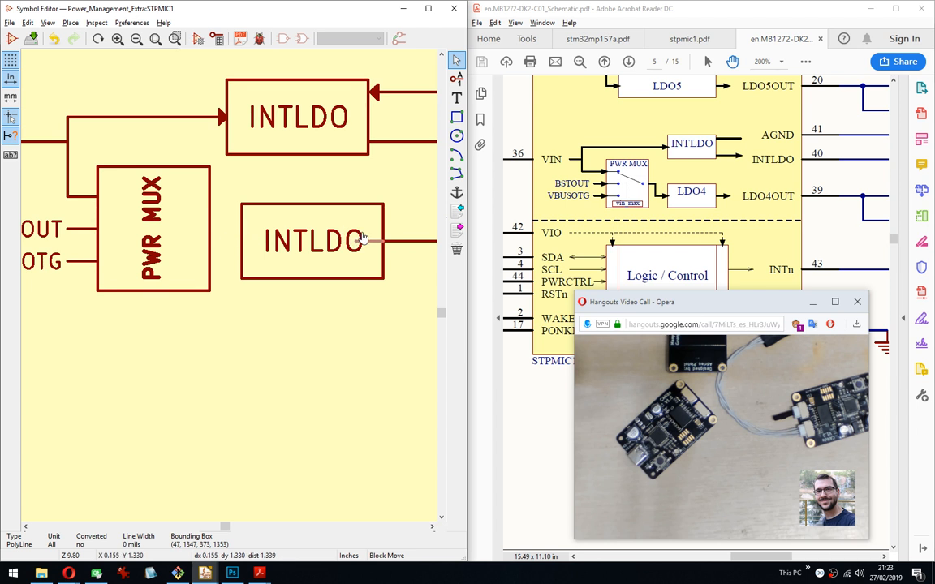
key("Left")
key("Left")
key("Left")
key("Left")
key("Left")
key("Left")
key("Left")
key("Left")
key("Left")
key("Left")
key("Left")
key("Left")
key("Left")
key("Left")
key("Left")
key("Left")
key("Left")
key("Left")
key("Left")
key("Left")
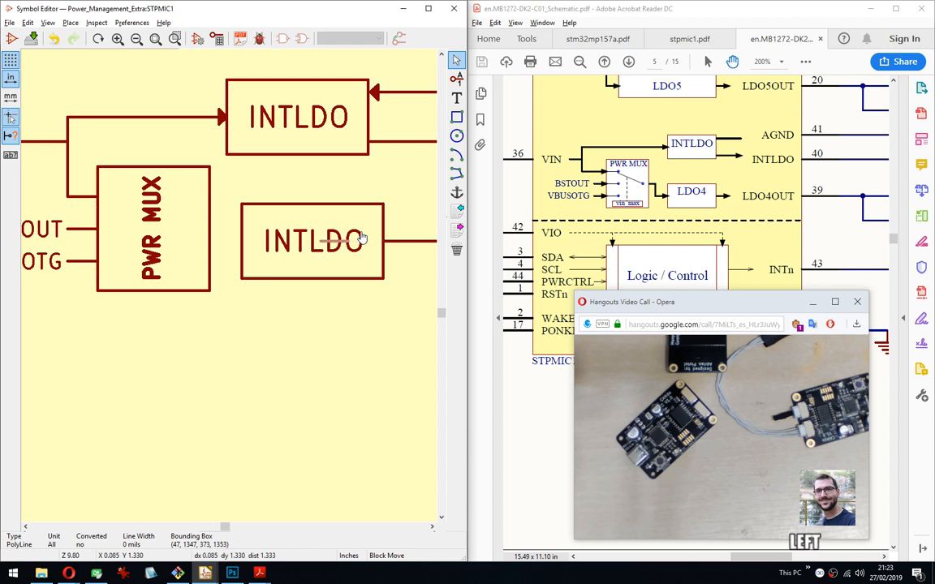
key("Left")
key("Left")
key("Left")
key("Left")
key("Left")
key("Left")
key("Left")
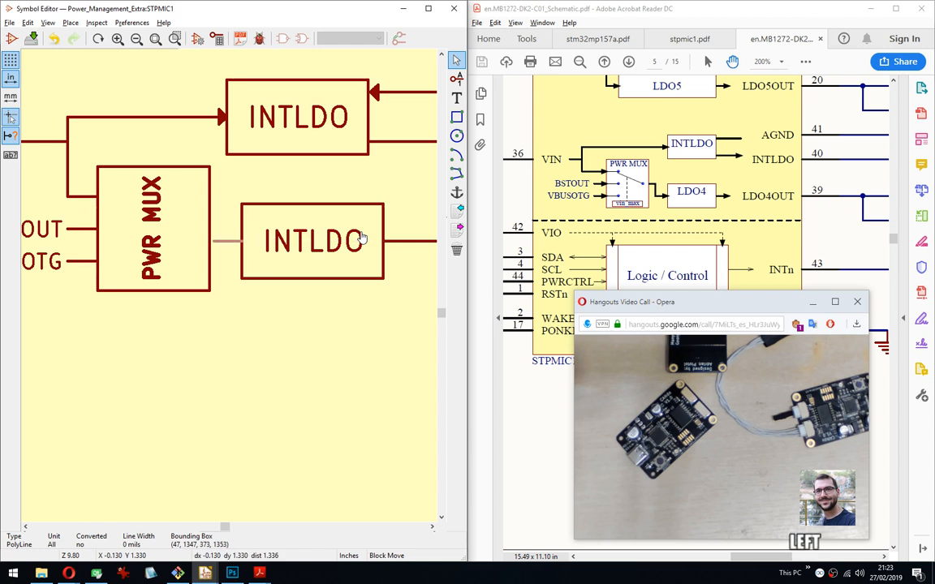
key("Return")
Extend the start of the connecting line to the PWR MUX box's right edge at X -0.150.
scroll(195, 216, "up", 3)
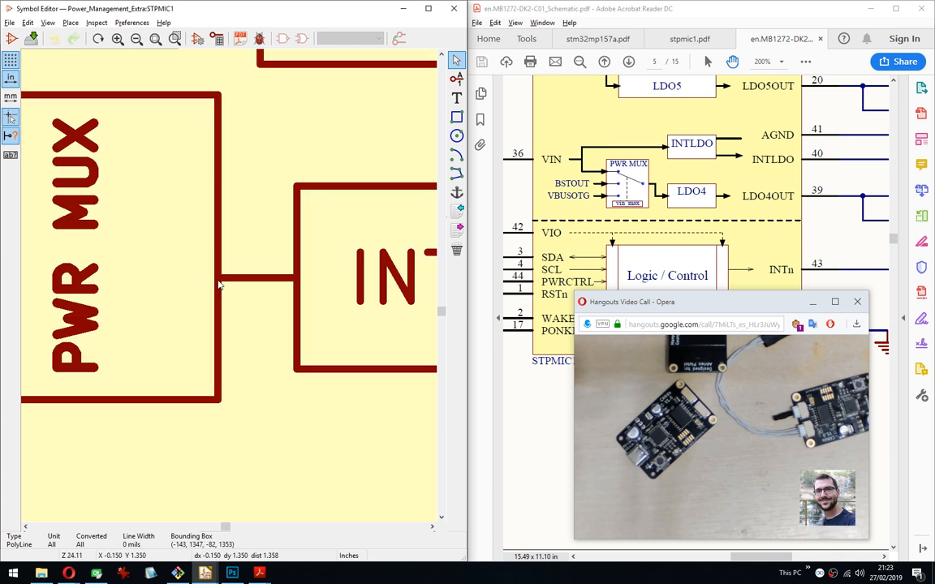
scroll(228, 287, "down", 2)
scroll(230, 289, "down", 2)
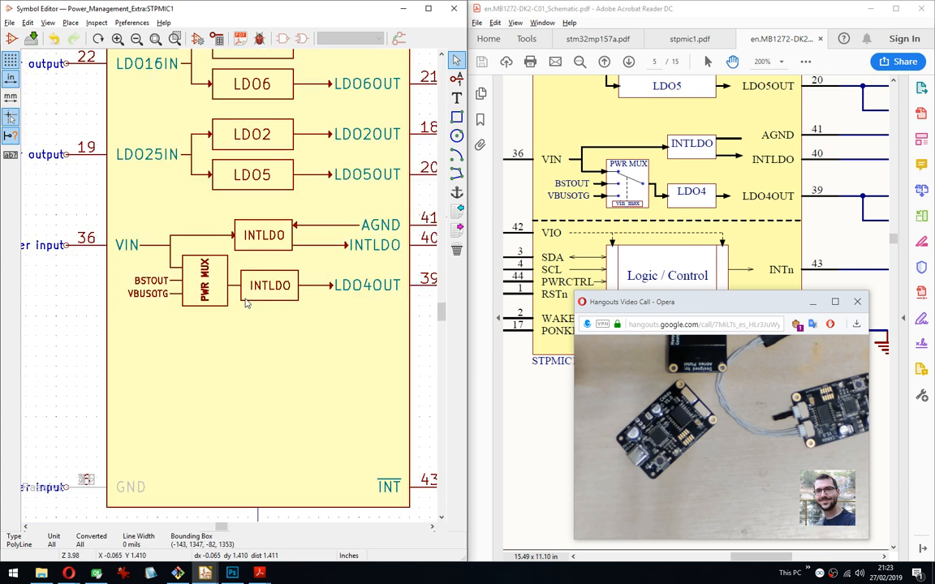
scroll(246, 302, "up", 2)
middle_click_drag(138, 323, 225, 345)
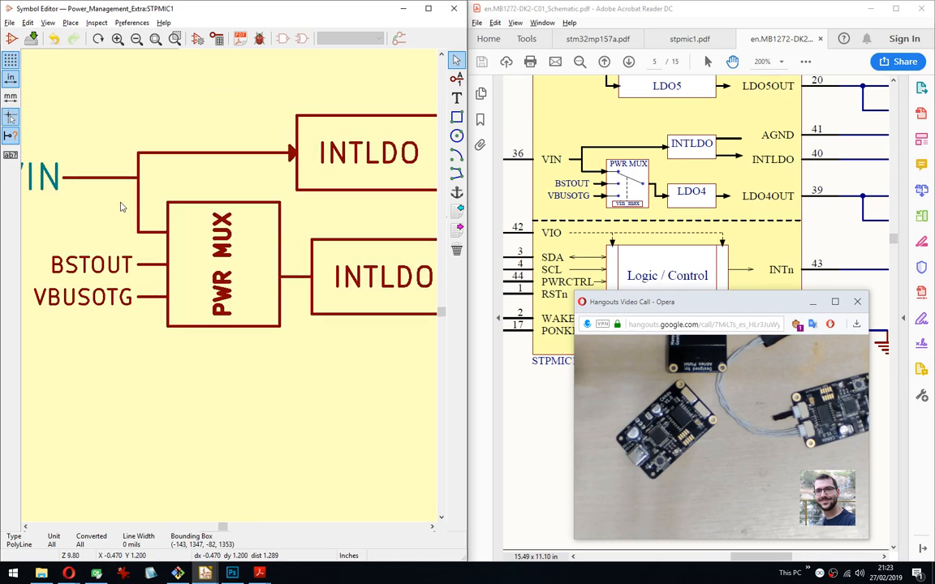
left_click_drag(94, 186, 283, 372)
key("Down")
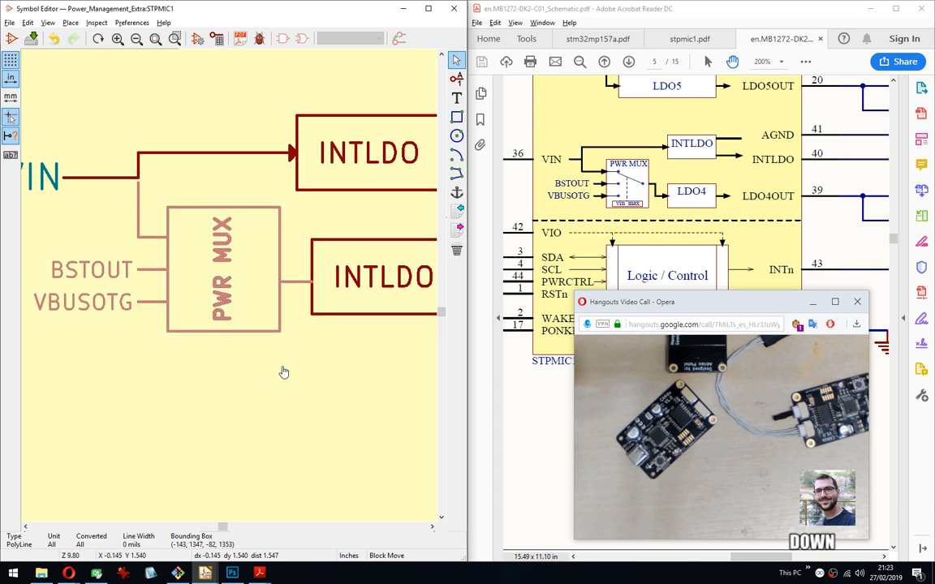
key("Up")
left_click(283, 371)
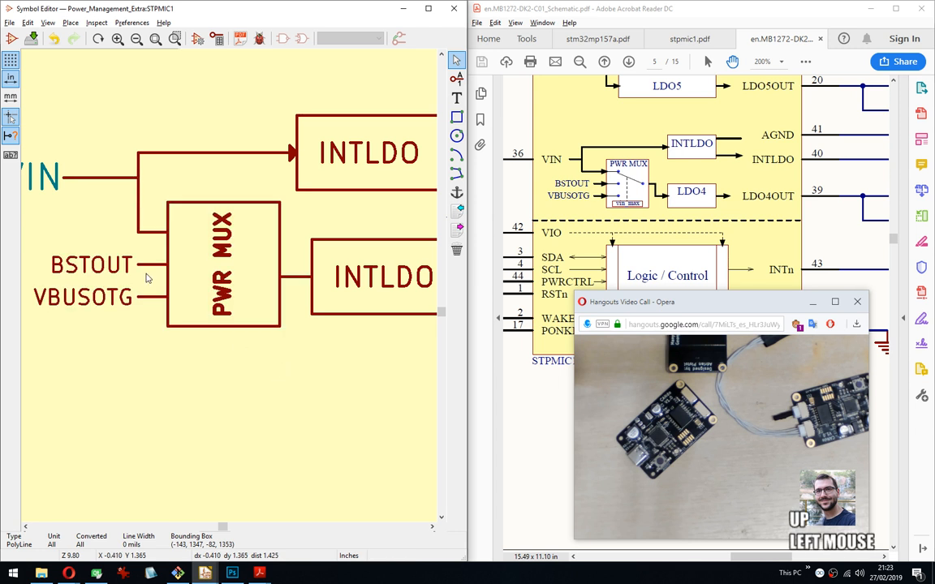
Shift the PWR MUX box with its input lines and labels down about 20 mils and extend its branch line up to the VIN line.
left_click_drag(120, 196, 247, 382)
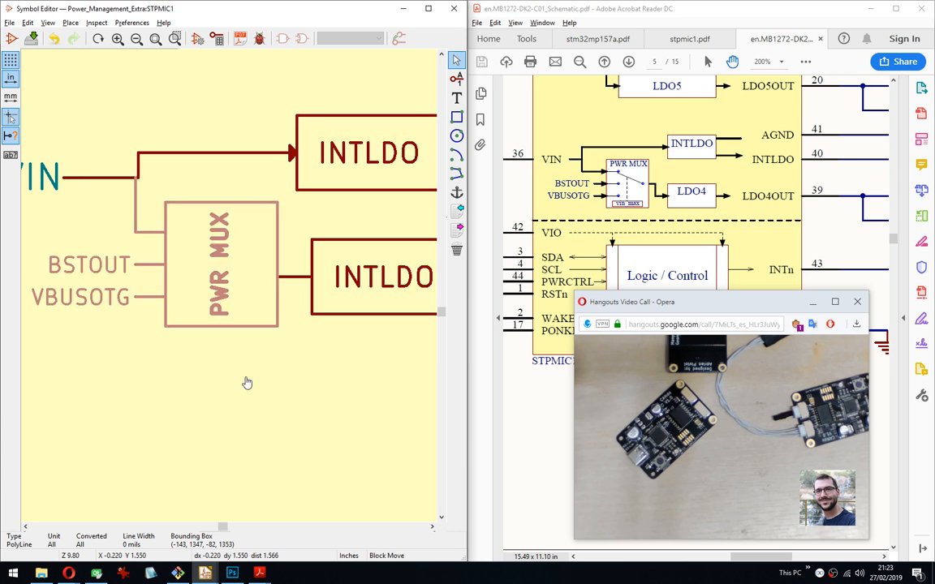
key("Right")
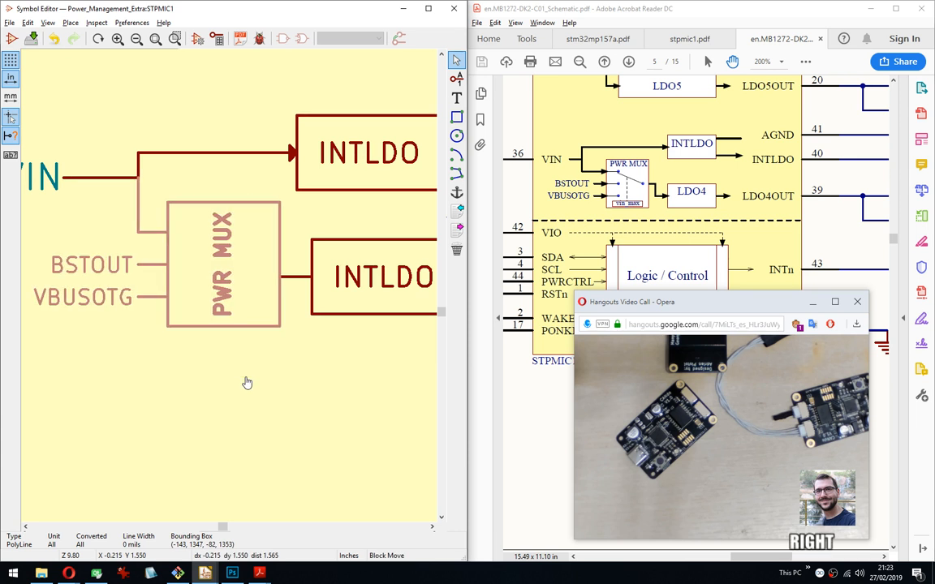
key("Down")
key("Up")
key("Return")
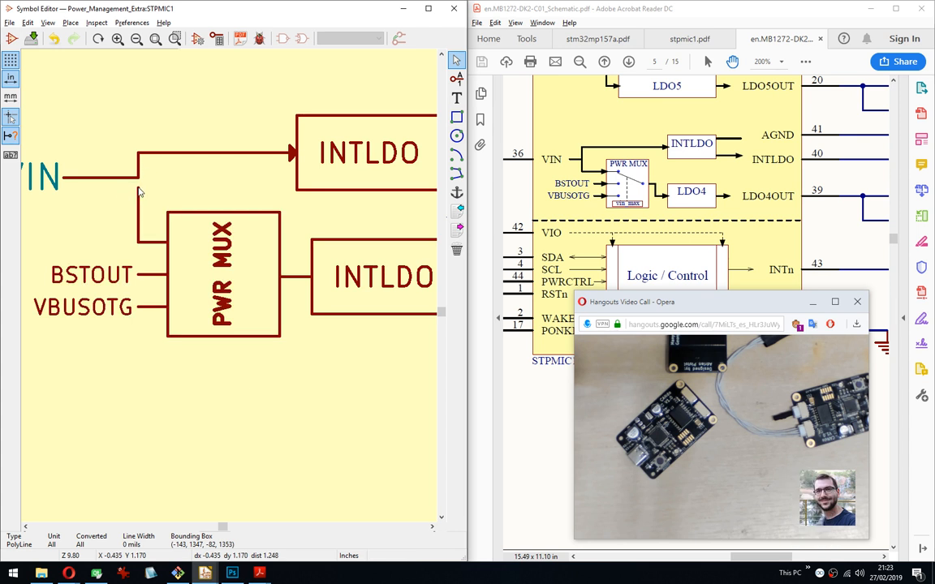
key("g")
left_click(138, 178)
Change the text inside the duplicated box beside PWR MUX to LDO4.
scroll(208, 309, "down", 3)
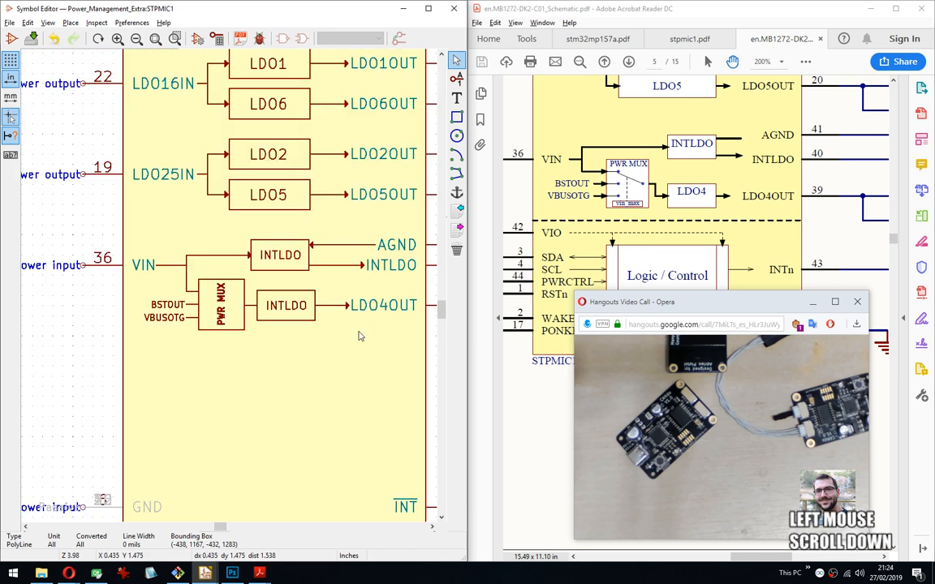
middle_click_drag(349, 335, 320, 332)
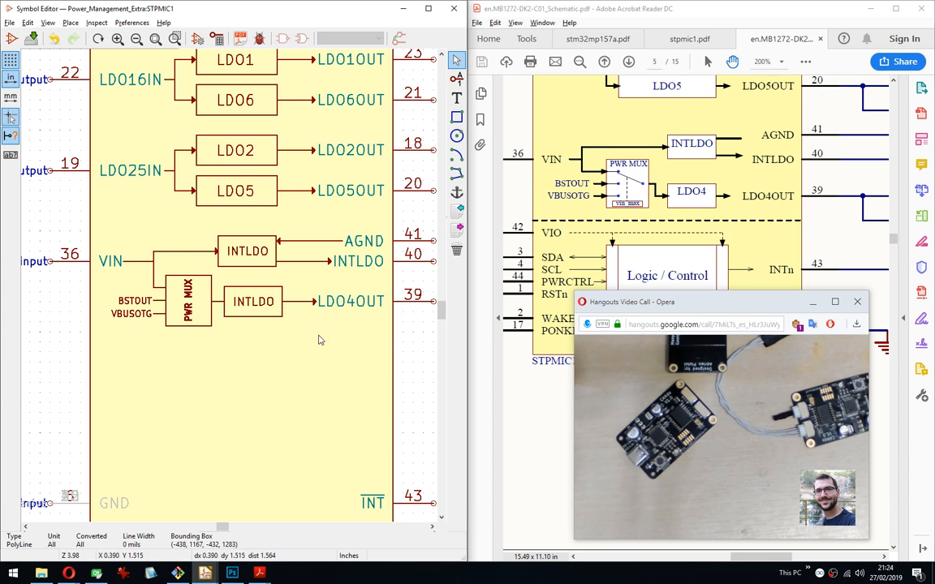
double_click(254, 303)
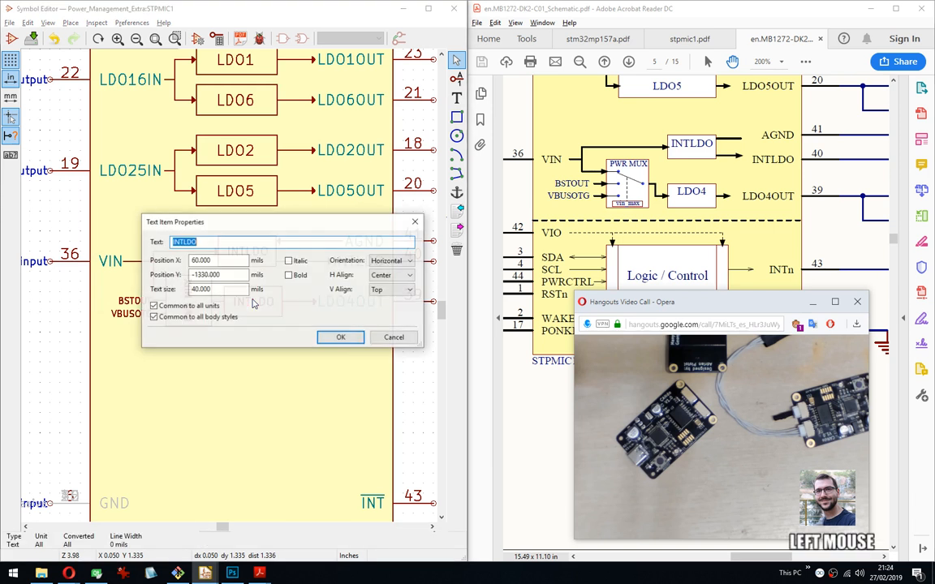
type("LDO4")
key("Return")
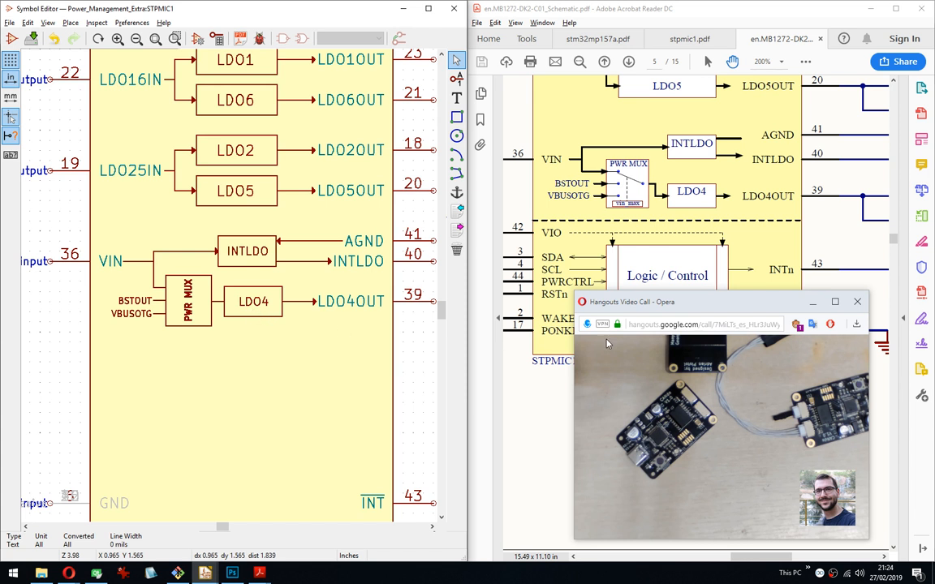
Move the video call window off the reference PDF and examine the section around the Logic / Control block.
left_click_drag(692, 306, 932, 578)
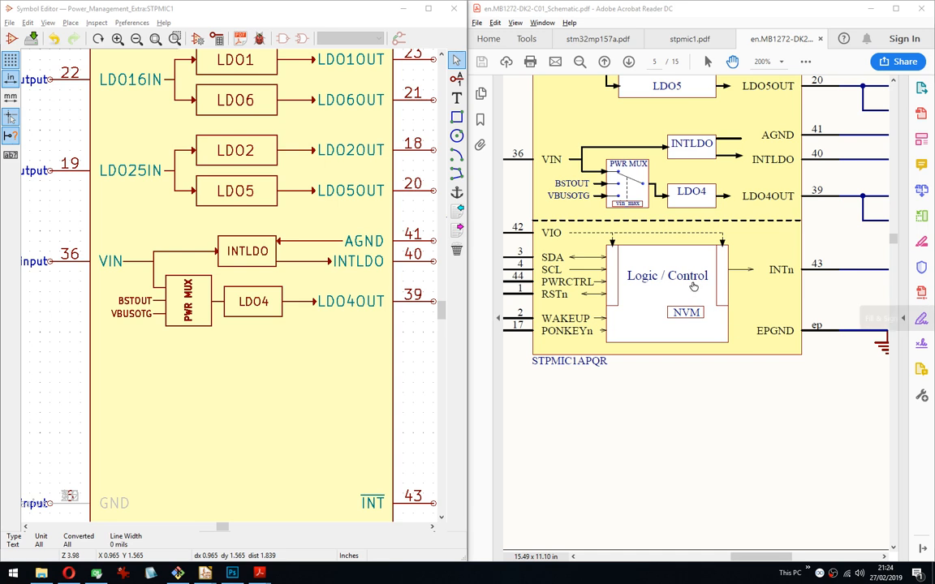
left_click_drag(660, 407, 664, 457)
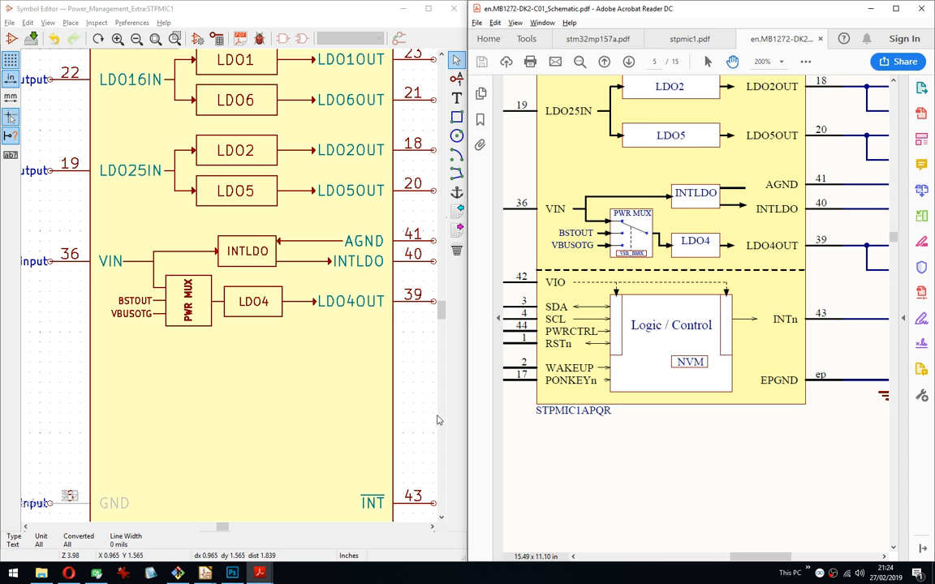
Shift the LDO4 box with its label and both connecting lines to the right.
scroll(229, 291, "up", 3)
middle_click_drag(234, 292, 207, 288)
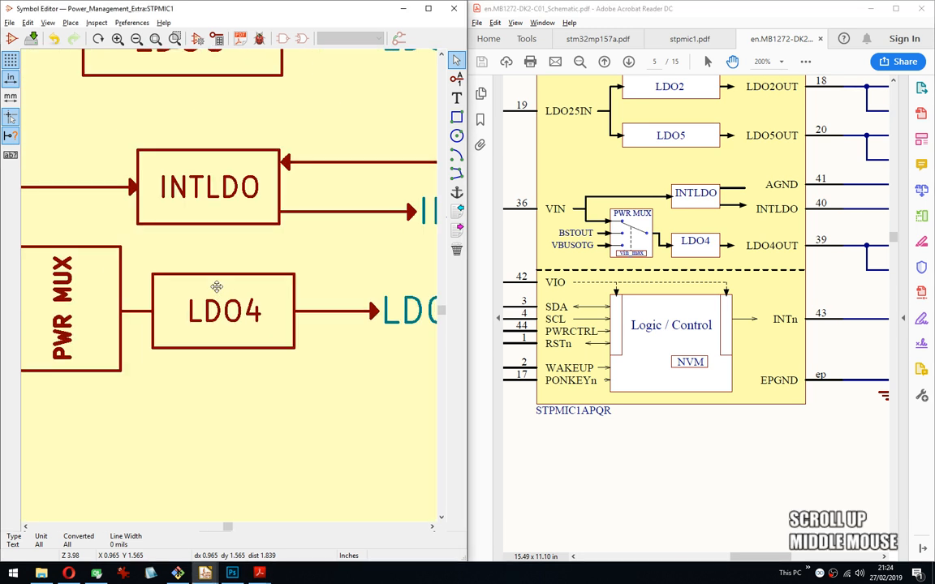
left_click_drag(136, 264, 314, 382)
key("Right")
key("Right")
key("Right")
key("Right")
key("Right")
key("Right")
key("Right")
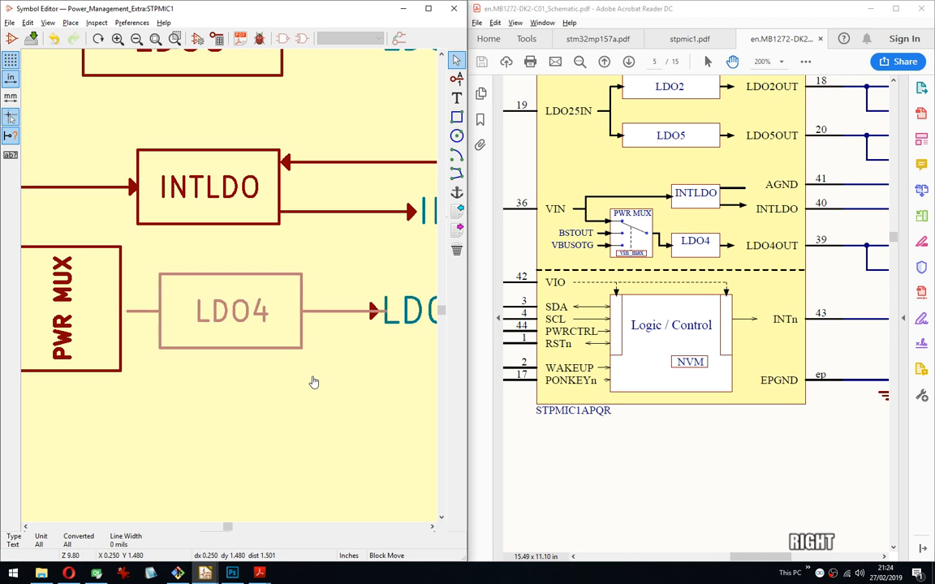
Shift the LDO4 block with its connecting lines further toward the LDO4OUT pin and place it.
key("Right")
key("Right")
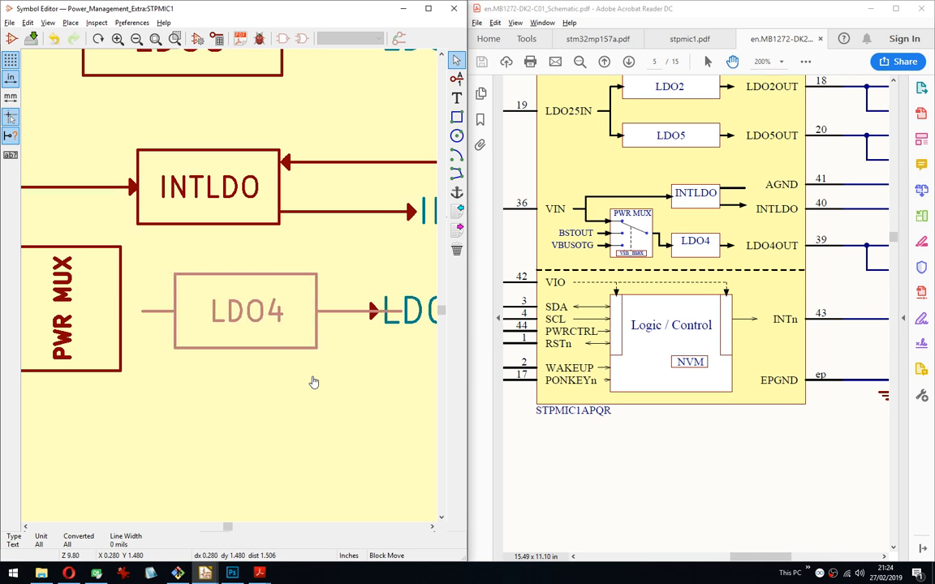
key("Return")
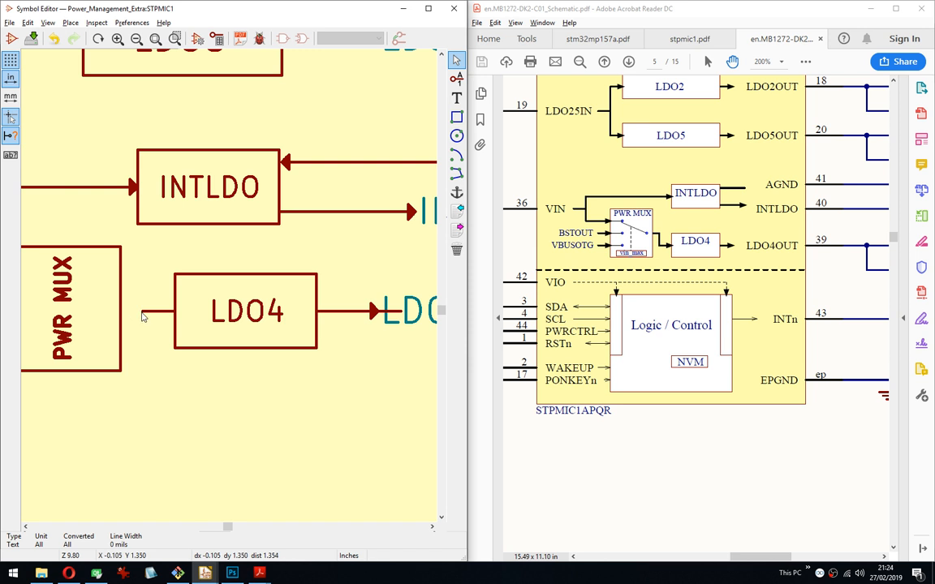
Extend the LDO4 input line to the PWR MUX box and shorten its output line to end at the LDO4OUT arrowhead.
left_click_drag(145, 316, 123, 315)
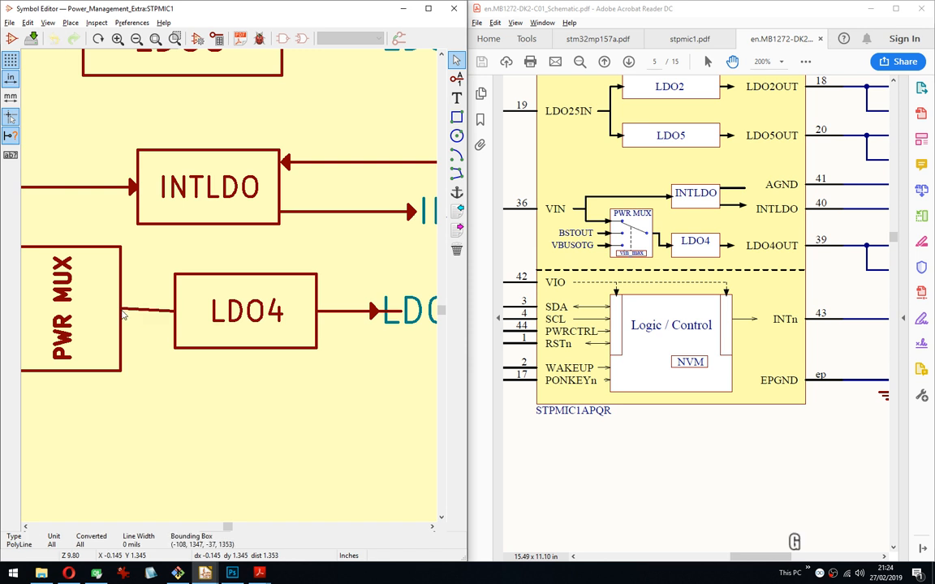
left_click(123, 315)
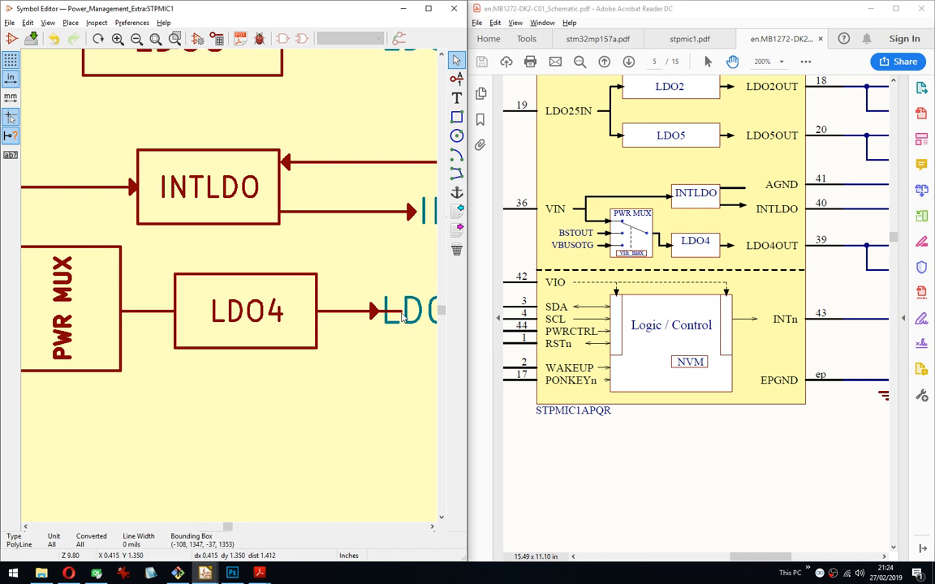
key("g")
left_click(395, 347)
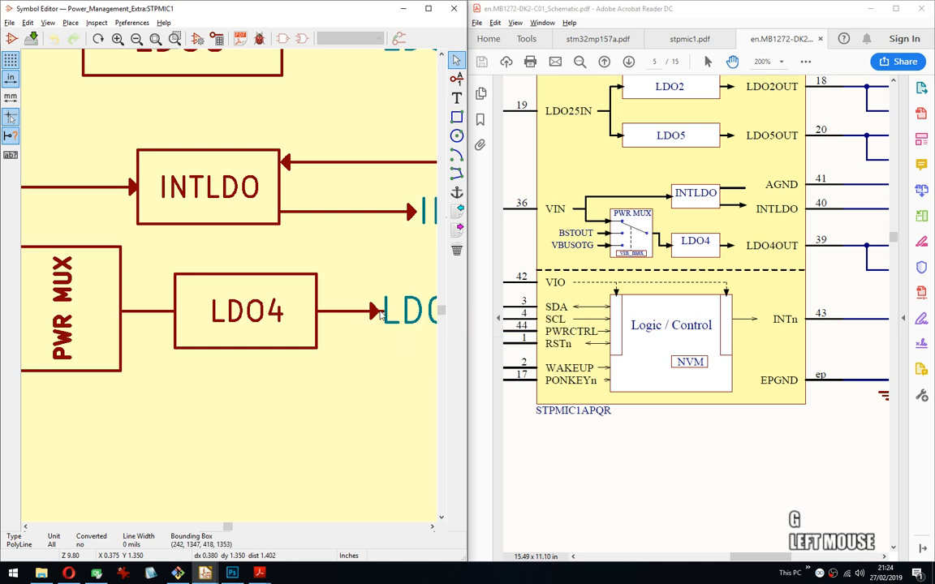
scroll(231, 290, "down", 5)
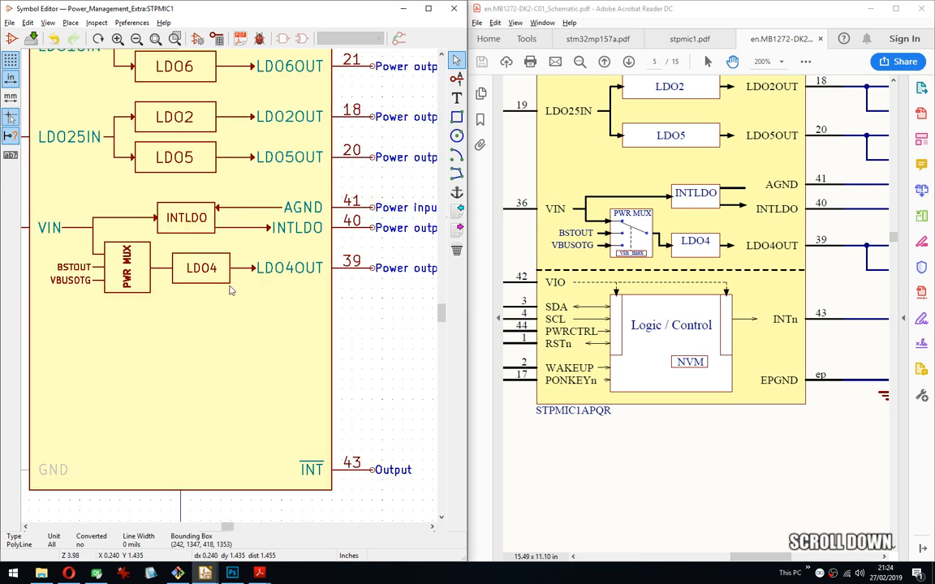
scroll(229, 290, "down", 2)
middle_click_drag(221, 120, 229, 195)
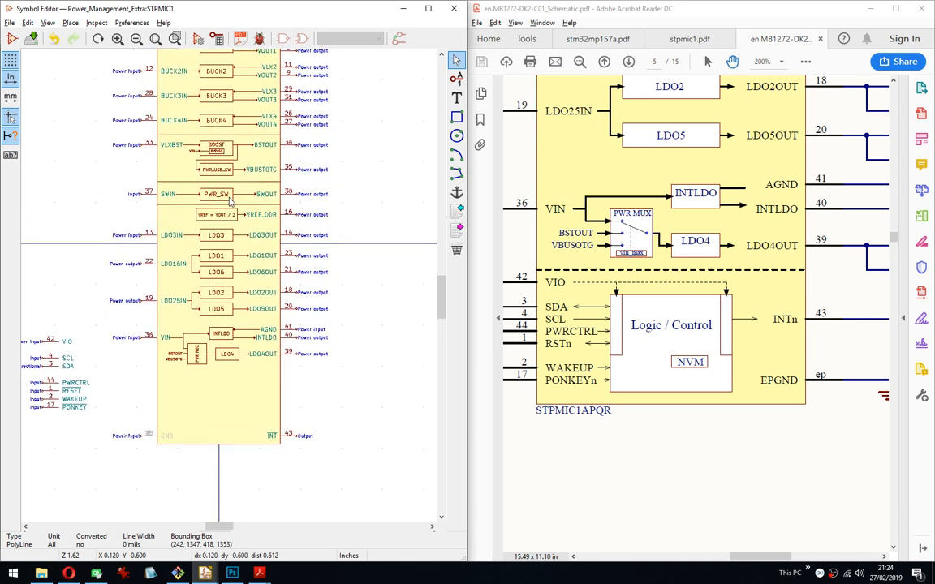
middle_click_drag(246, 137, 243, 219)
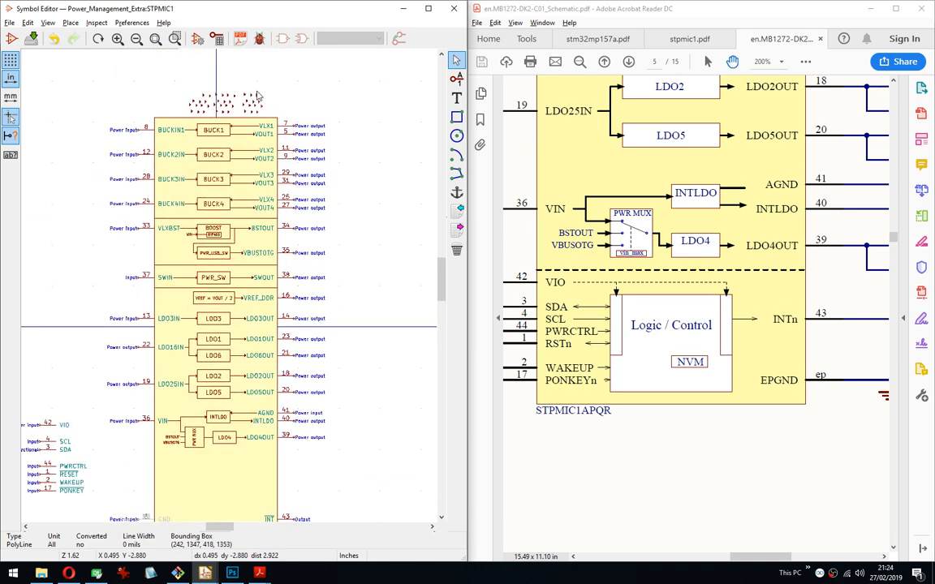
left_click_drag(252, 88, 265, 100)
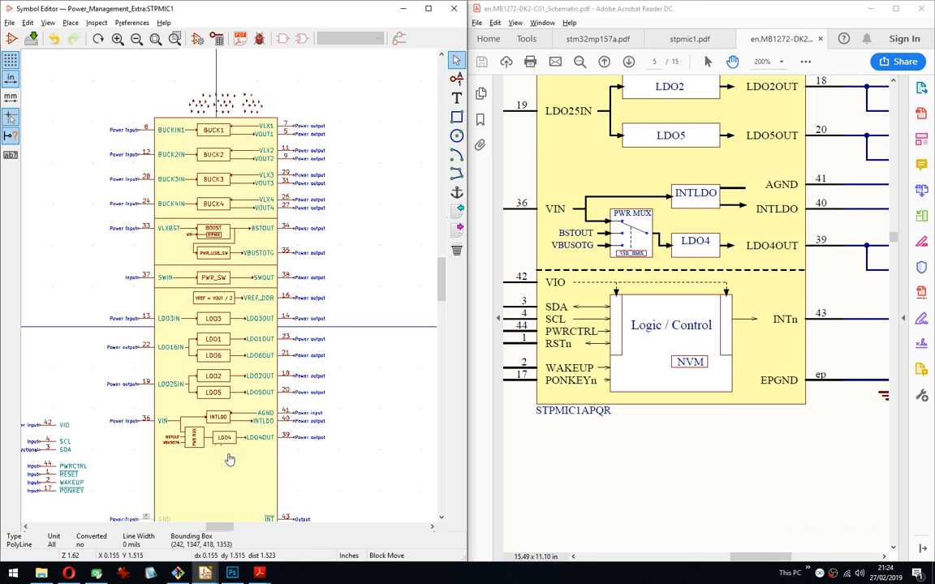
scroll(136, 456, "up", 6)
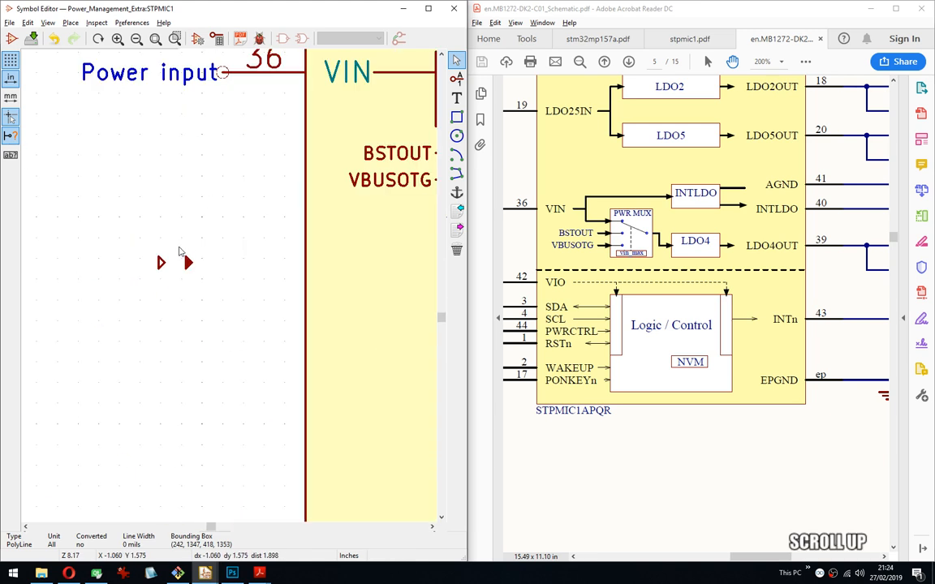
key("ctrl+z")
Move one spare arrowhead from the group above the symbol onto the PWR MUX line where it enters the LDO4 box.
scroll(259, 252, "down", 6)
middle_click_drag(259, 252, 235, 276)
scroll(230, 289, "up", 3)
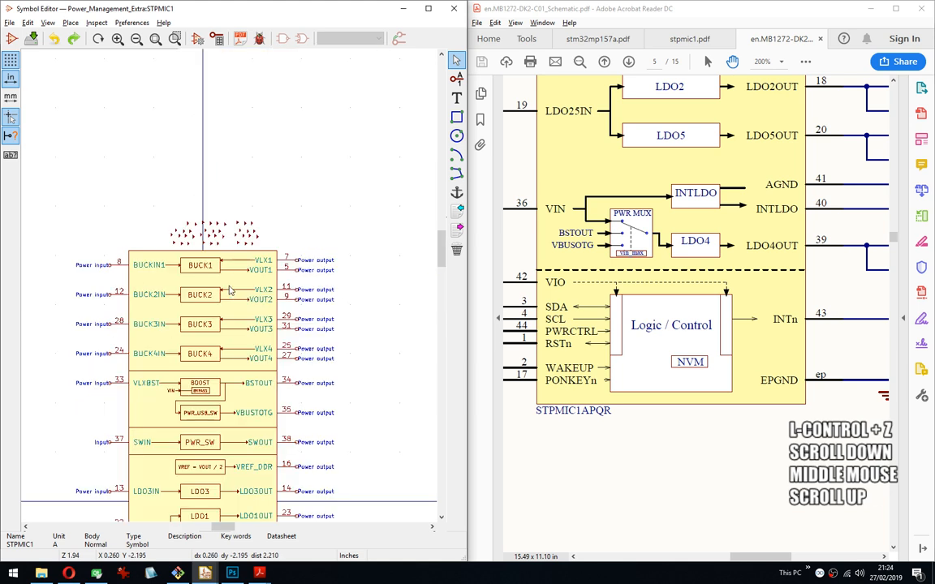
scroll(260, 233, "up", 4)
left_click_drag(213, 296, 232, 318)
scroll(230, 291, "down", 6)
scroll(212, 294, "up", 8)
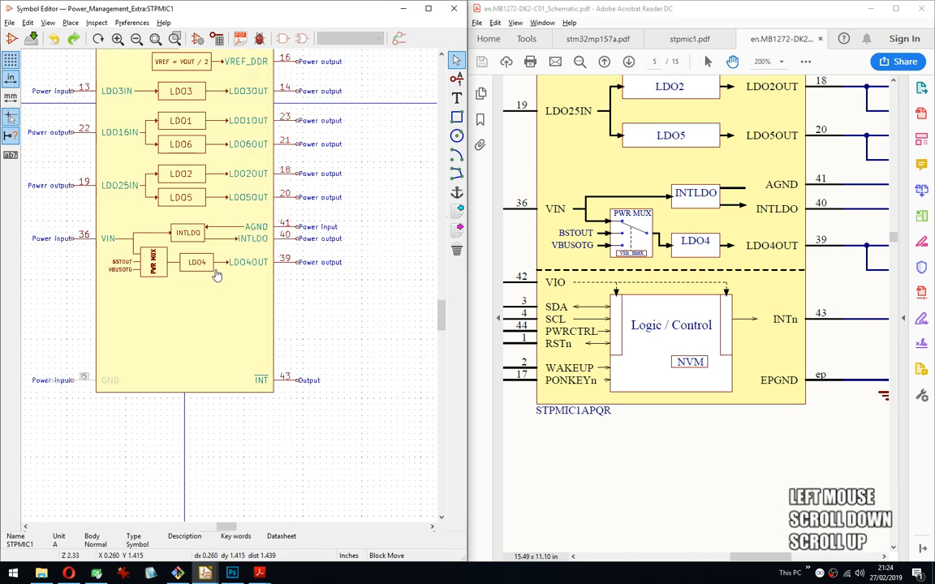
middle_click_drag(212, 295, 321, 288)
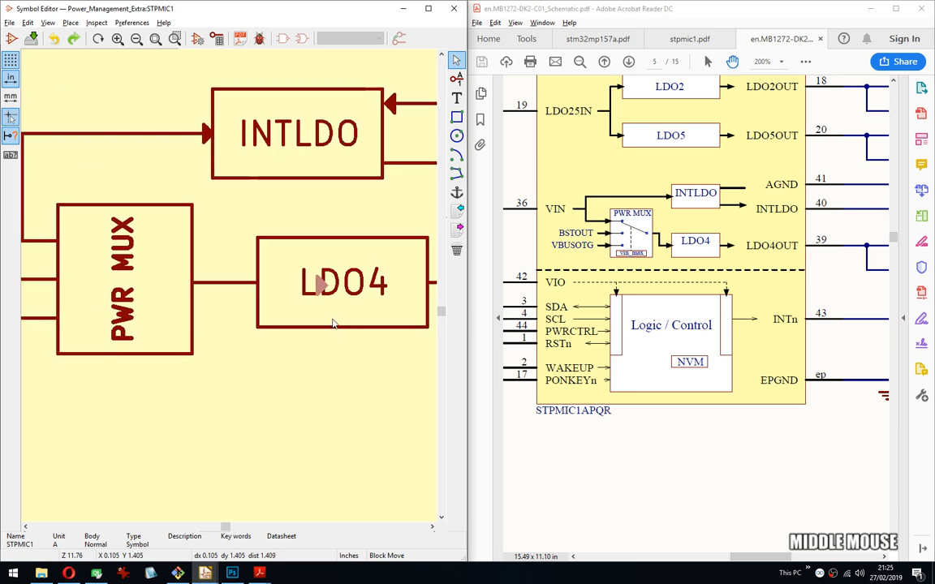
left_click(283, 315)
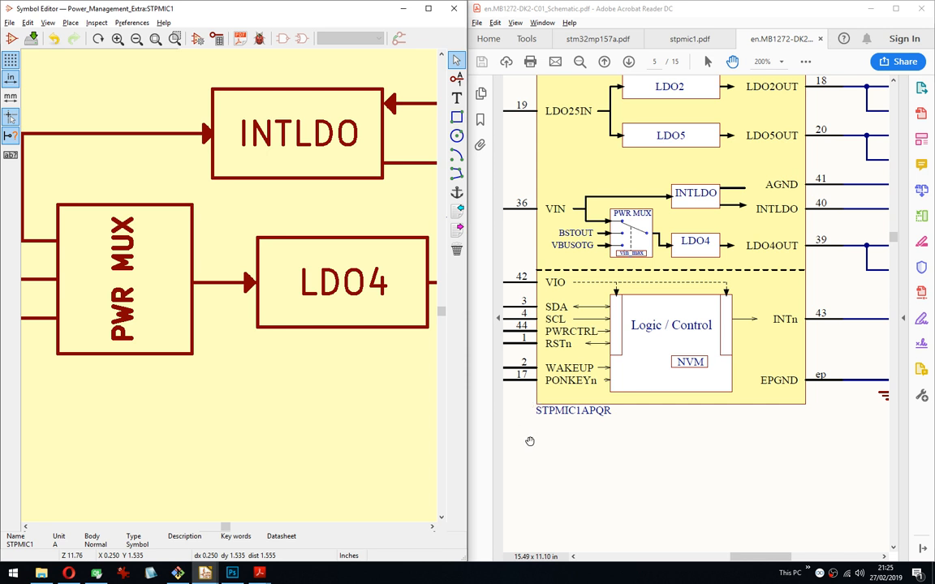
Move the whole group of spare arrowheads from above the symbol to the empty area below the symbol body.
left_click_drag(564, 512, 561, 528)
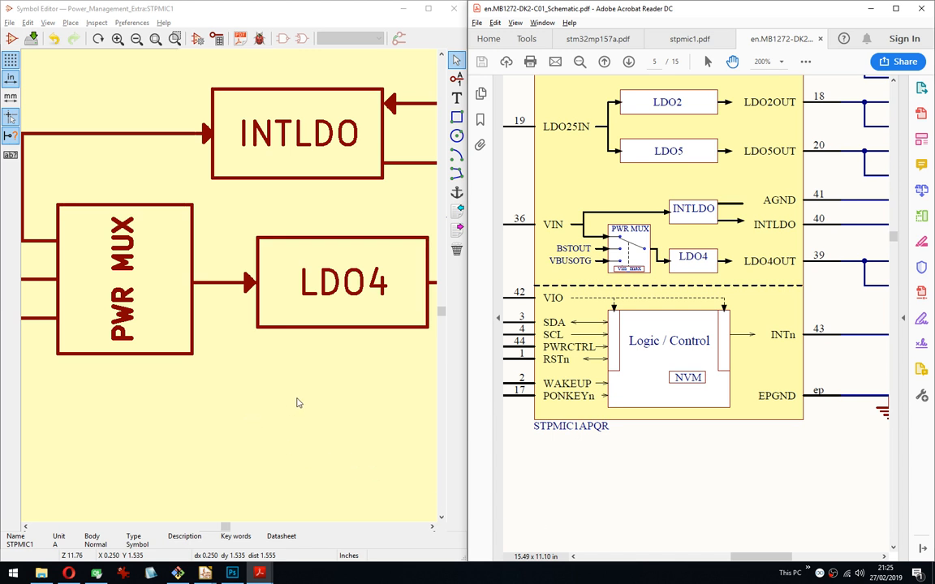
scroll(236, 291, "down", 3)
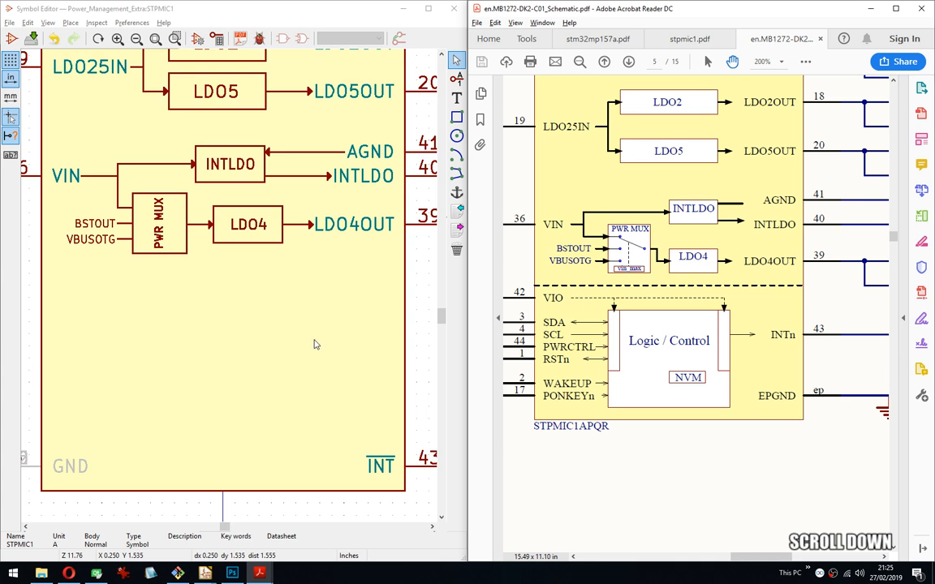
left_click(327, 389)
scroll(245, 299, "down", 3)
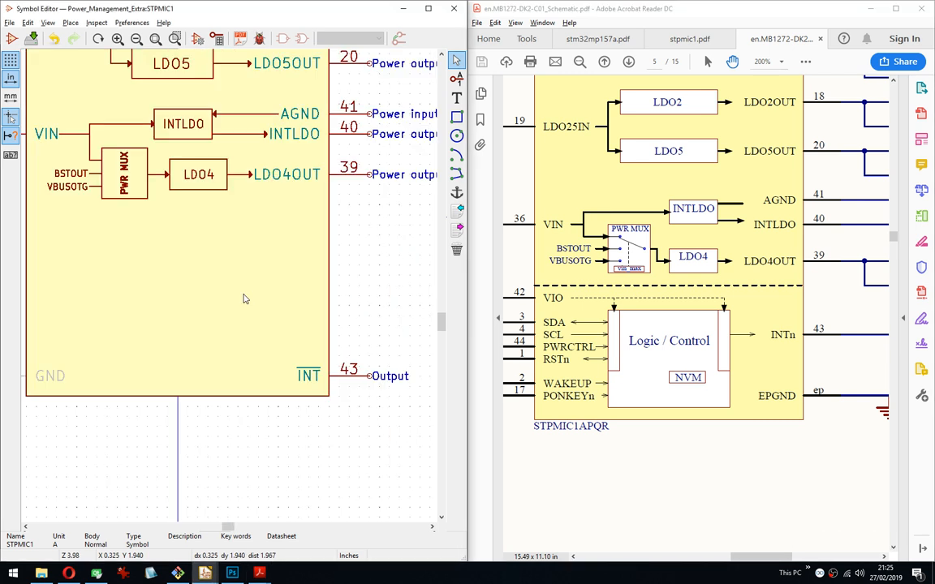
middle_click_drag(381, 210, 385, 333)
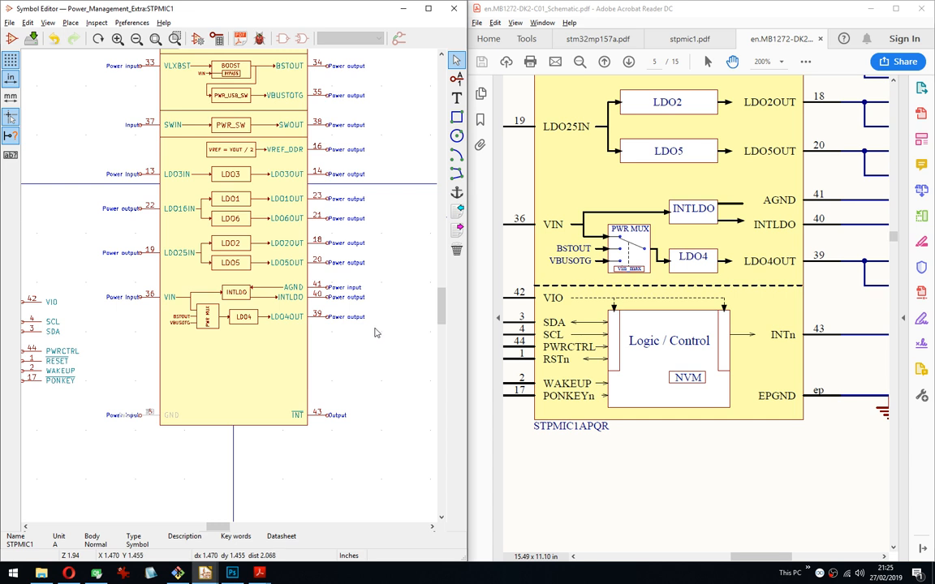
middle_click_drag(392, 284, 403, 288)
middle_click_drag(359, 183, 363, 220)
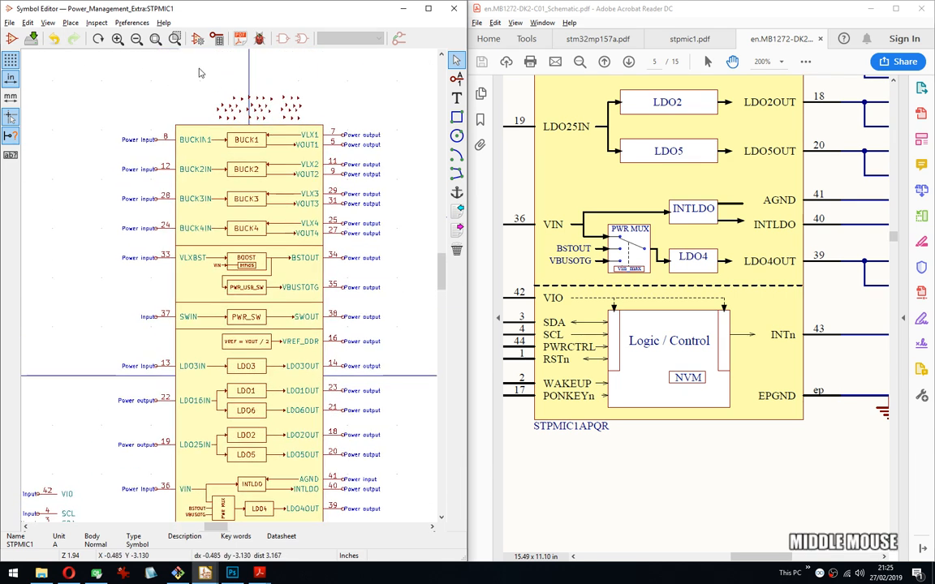
left_click_drag(190, 70, 318, 123)
middle_click_drag(435, 380, 365, 112)
left_click(207, 406)
Set the editing grid to 50 mils (1.27 mm).
middle_click_drag(244, 331, 340, 349)
scroll(333, 247, "up", 3)
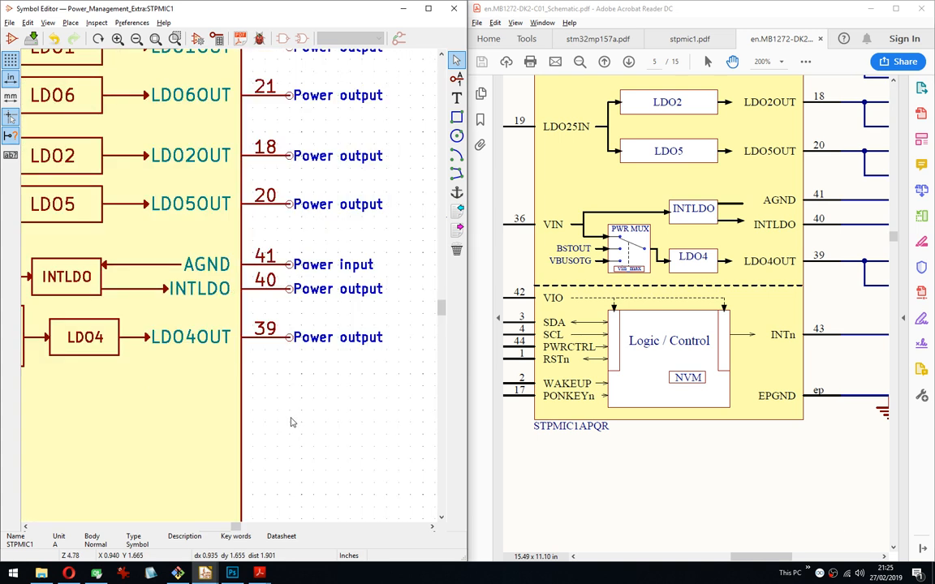
middle_click_drag(236, 387, 255, 409)
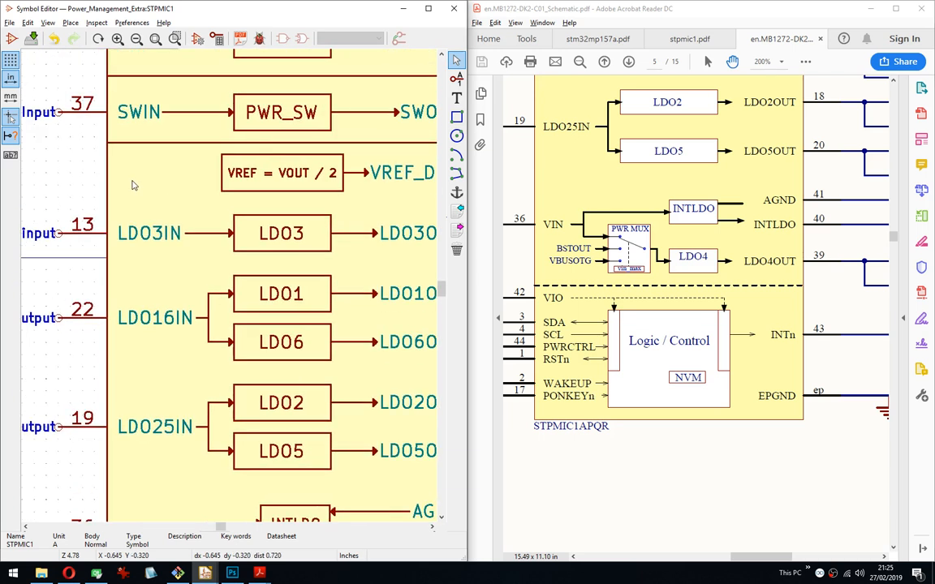
right_click(95, 149)
mouse_move(162, 285)
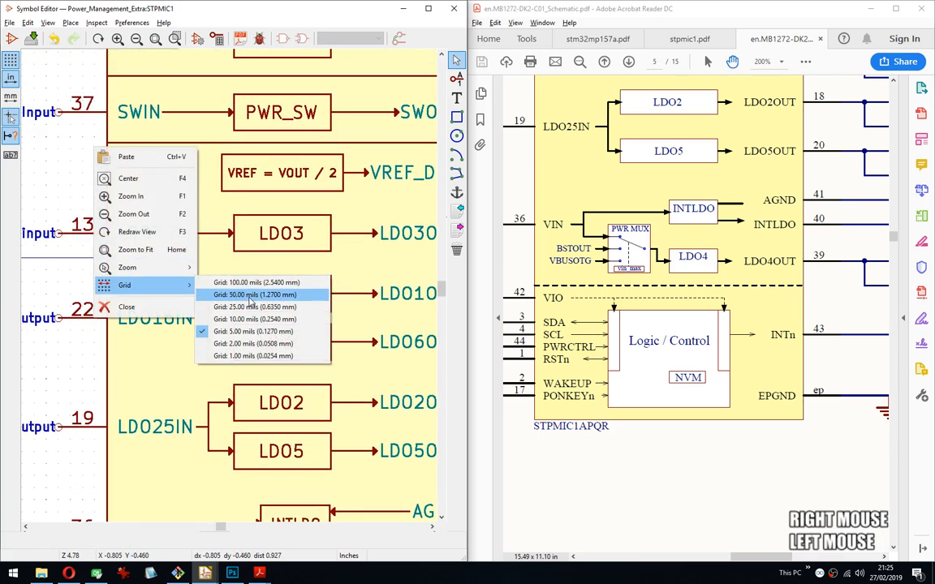
left_click(251, 296)
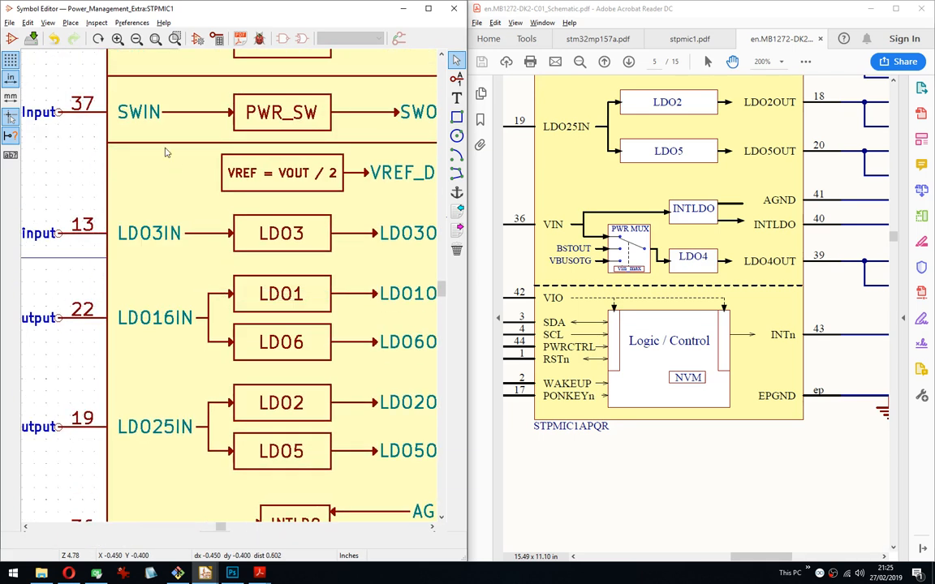
Duplicate the horizontal divider line under the PWR_SW section and place the copy just below the PWR MUX and LDO4 blocks.
right_click(109, 148)
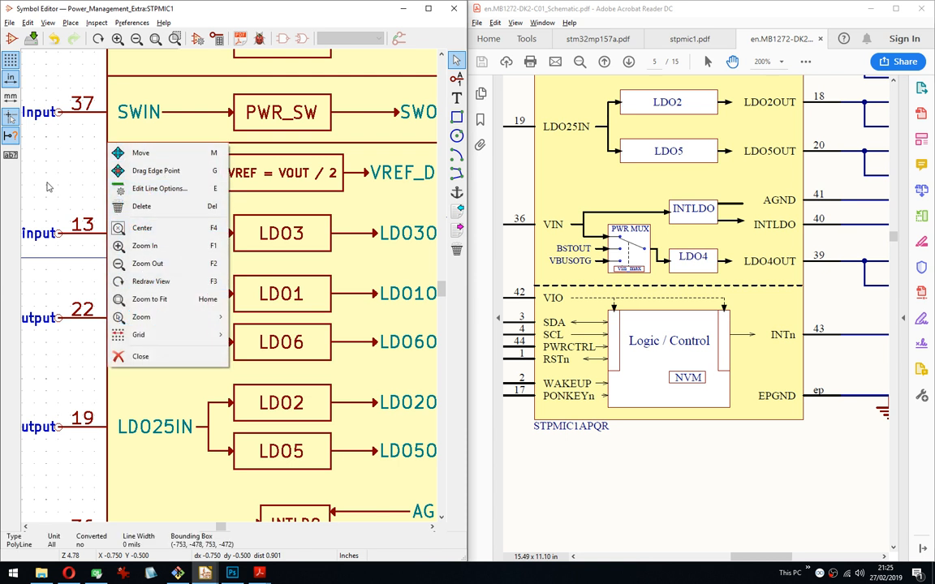
left_click(61, 154)
left_click_drag(95, 138, 130, 162)
right_click(130, 162)
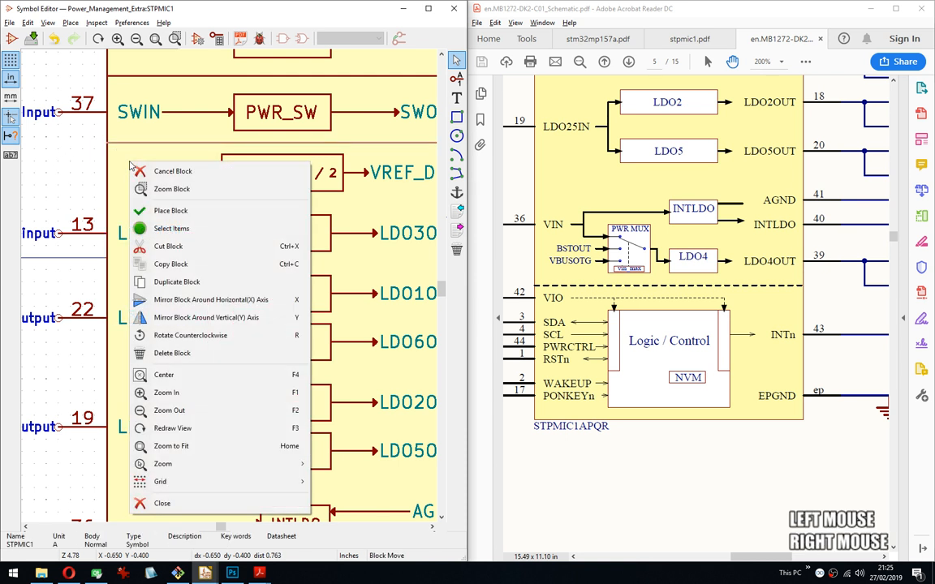
left_click(163, 281)
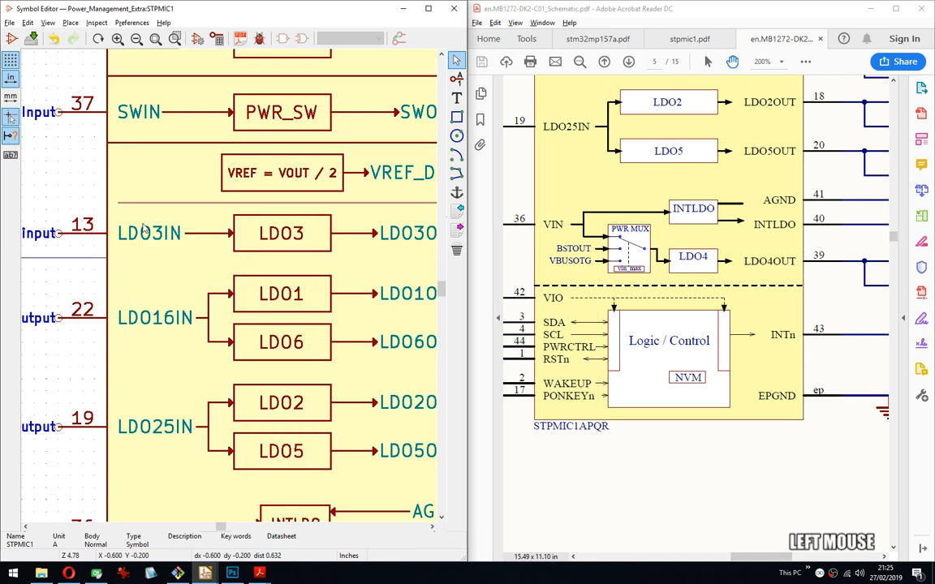
middle_click_drag(151, 385, 168, 184)
middle_click_drag(172, 325, 154, 203)
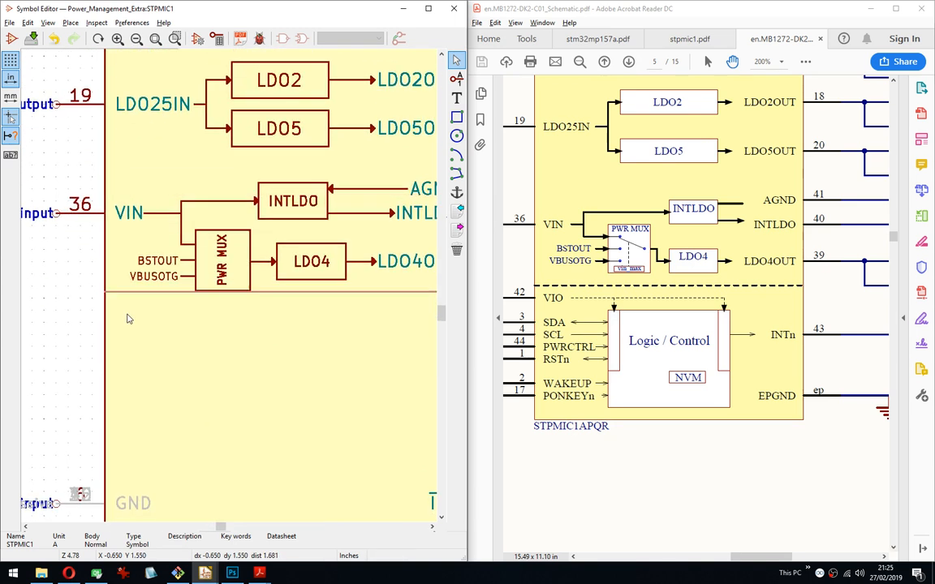
middle_click_drag(127, 319, 22, 293)
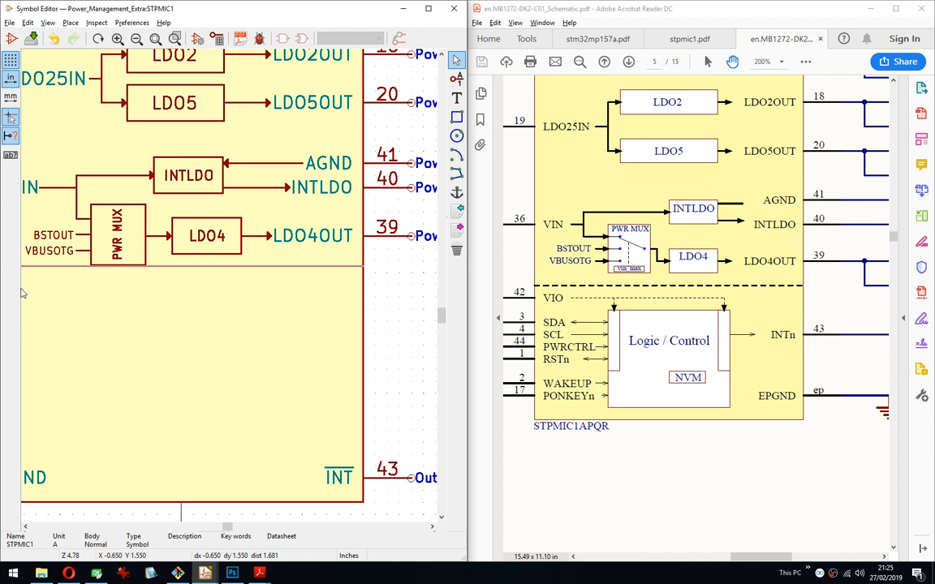
key("Down")
key("Return")
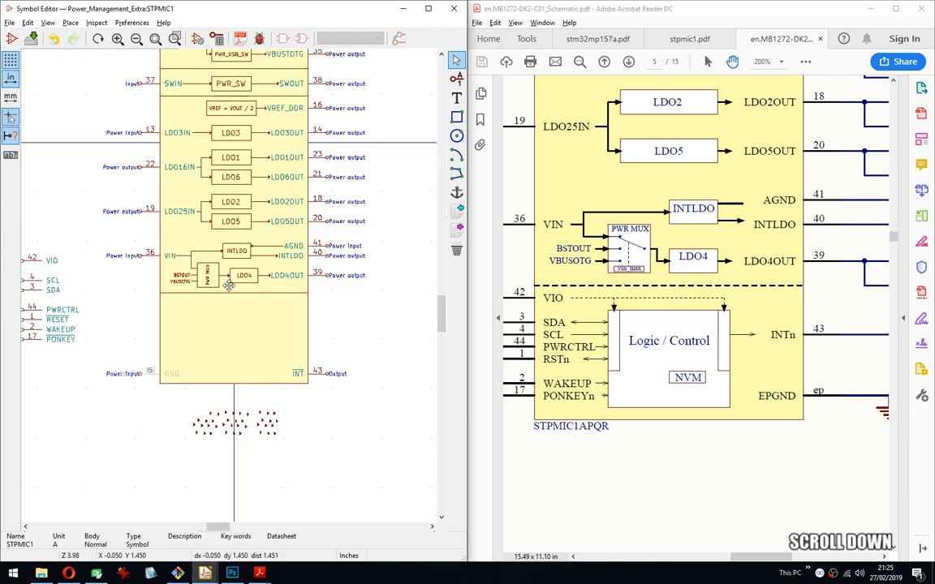
Examine the symbol's blocks, dividers and pins from the BUCK converters down to the empty logic section.
scroll(243, 290, "down", 3)
scroll(276, 126, "up", 1)
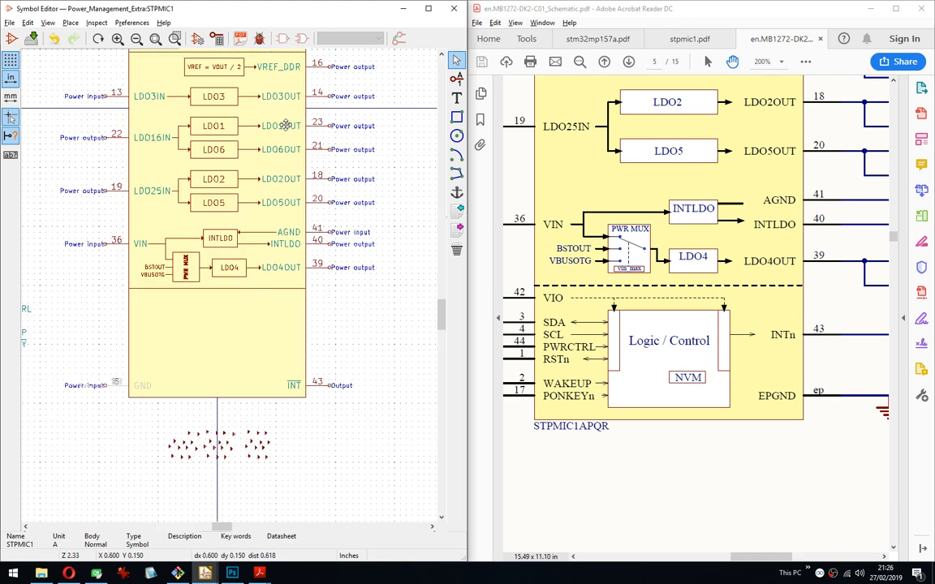
scroll(233, 288, "down", 3)
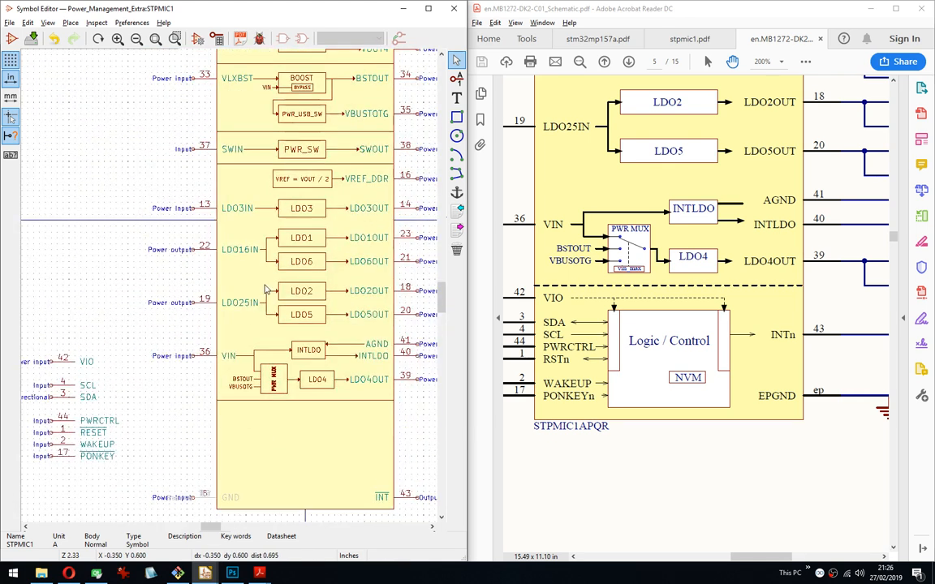
scroll(233, 290, "up", 5)
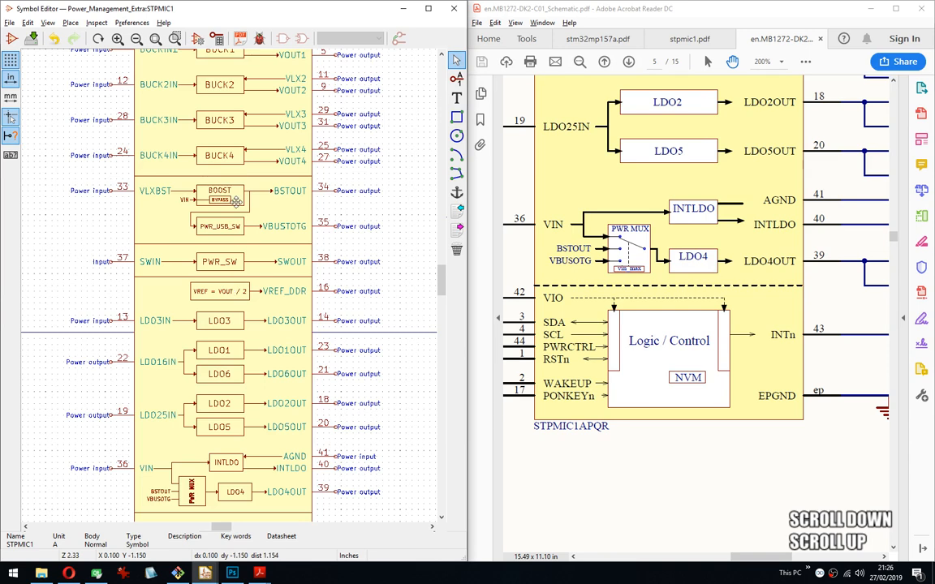
middle_click_drag(231, 175, 242, 228)
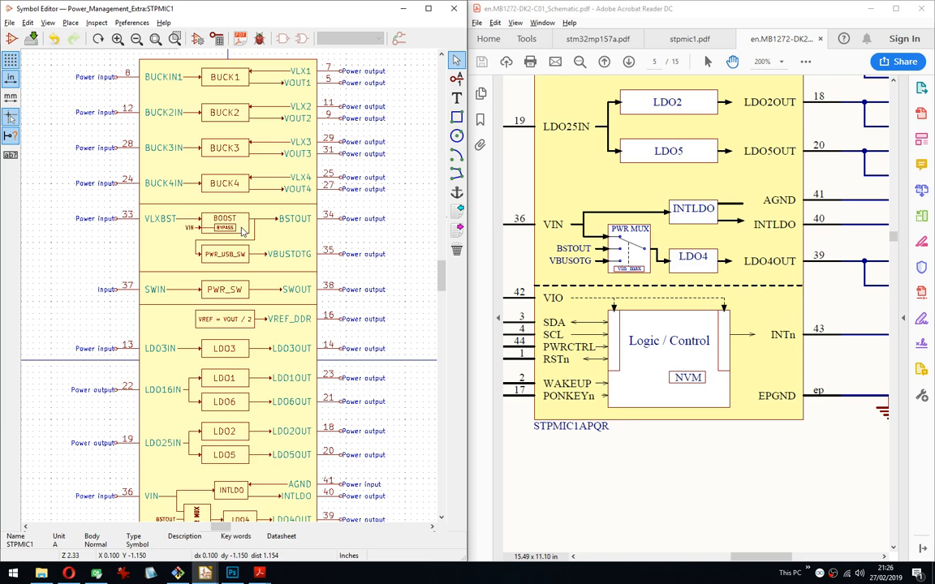
middle_click_drag(344, 338, 331, 175)
middle_click_drag(303, 366, 336, 291)
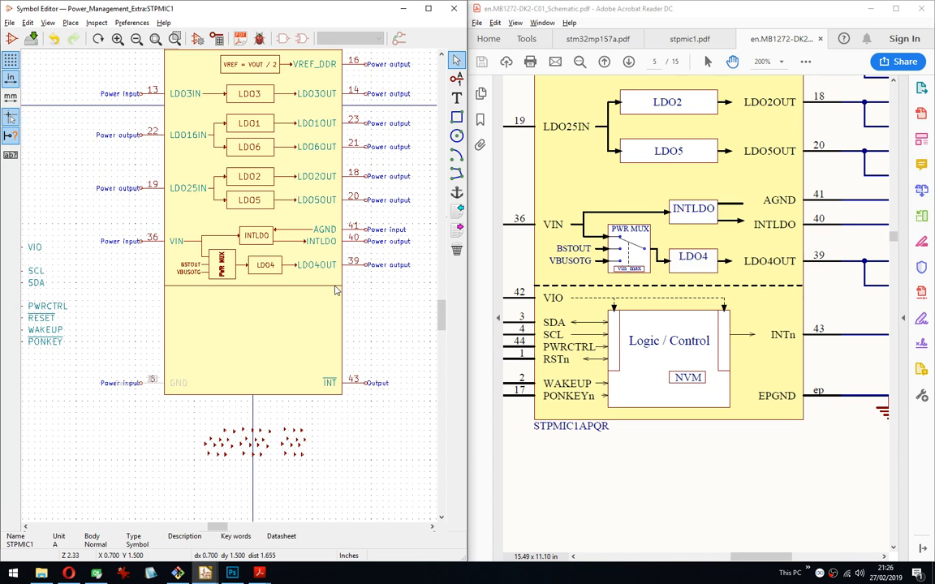
middle_click_drag(188, 333, 267, 144)
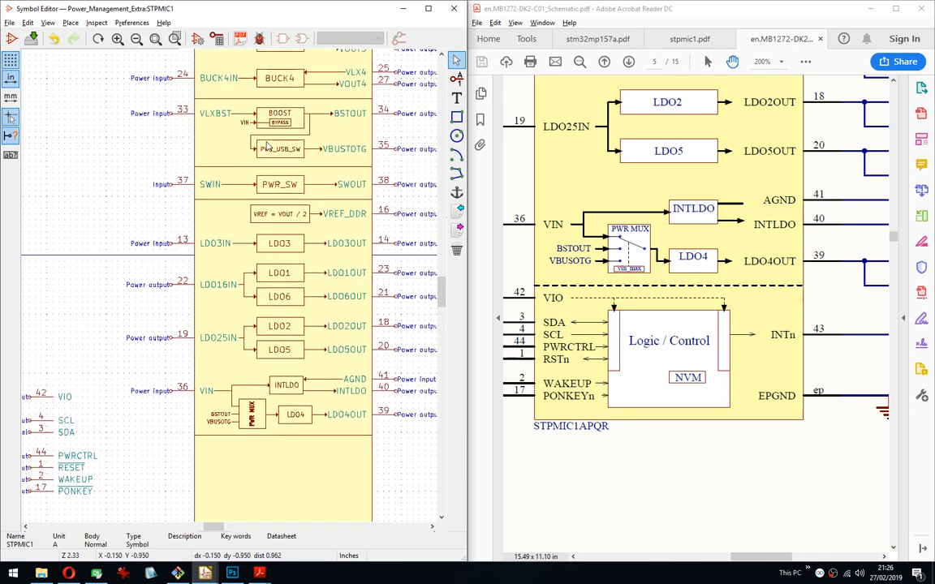
Check the text properties of the small VIN label beside BOOST and the VBUSOTG label beside PWR MUX.
double_click(246, 124)
key("Escape")
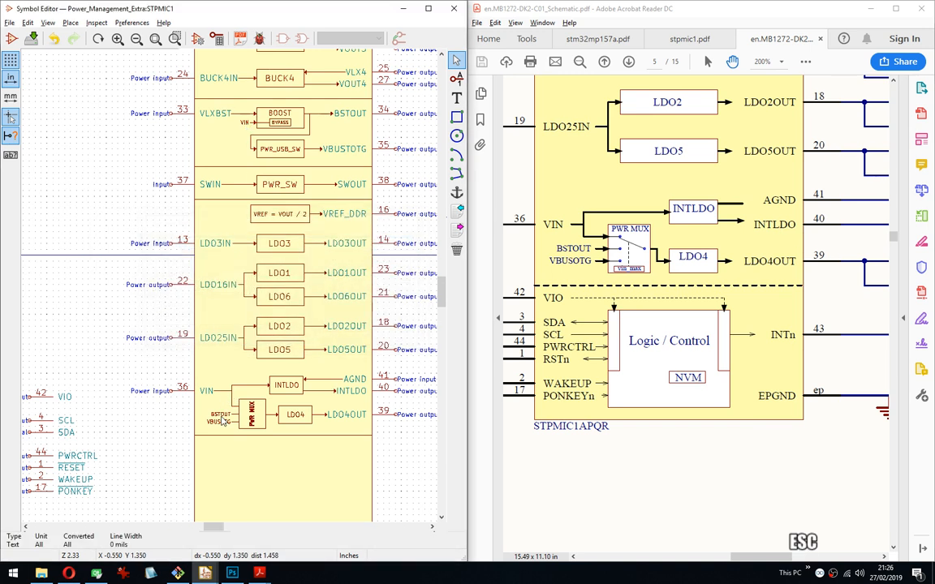
double_click(224, 421)
key("Escape")
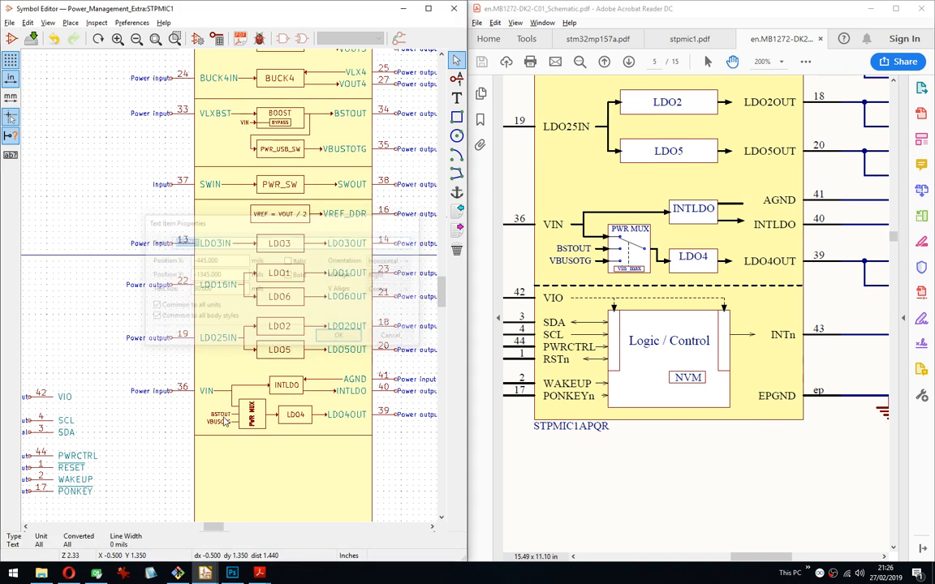
double_click(224, 421)
key("Escape")
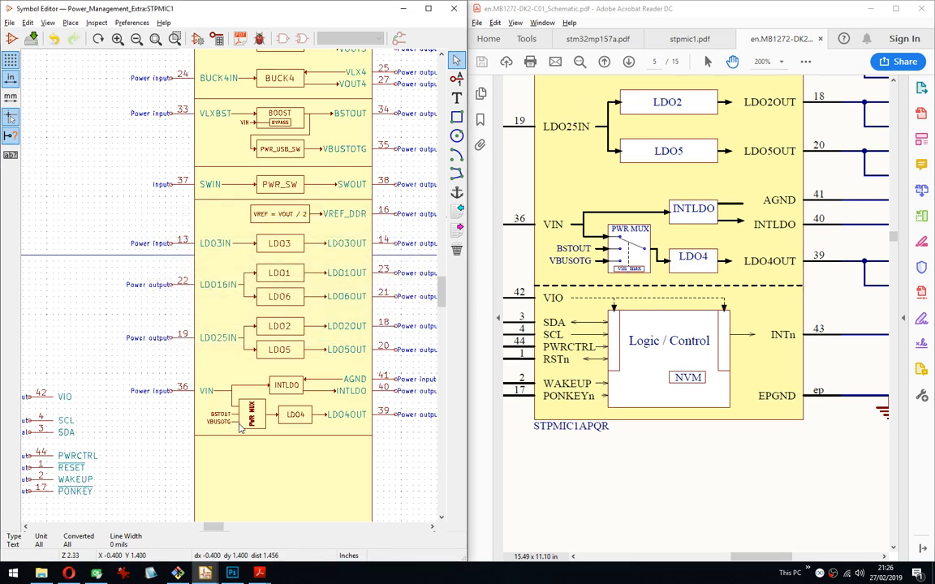
Extend the symbol body's bottom edge down to Y 2.600 in and move the GND and INT pins down 150 mils to match.
middle_click_drag(246, 423, 242, 280)
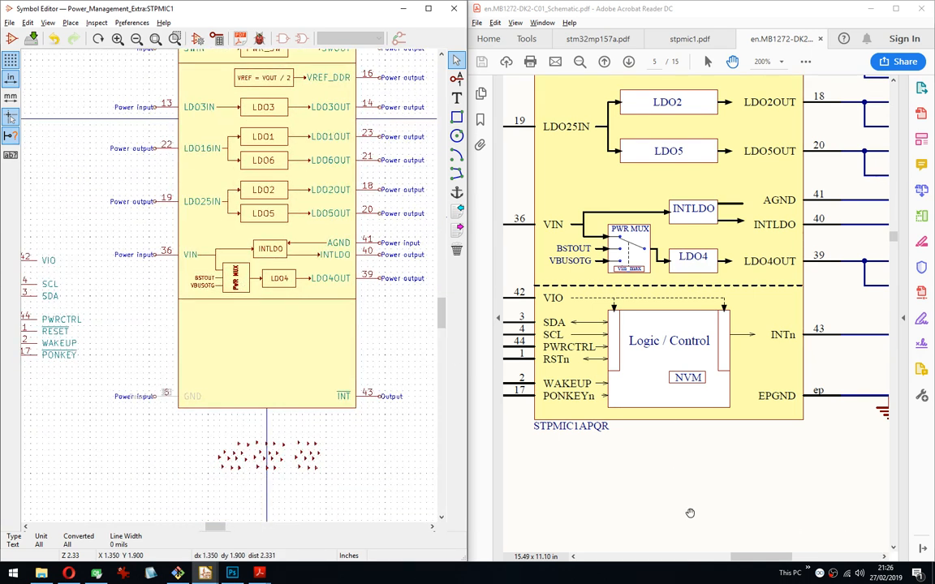
left_click_drag(575, 461, 752, 504)
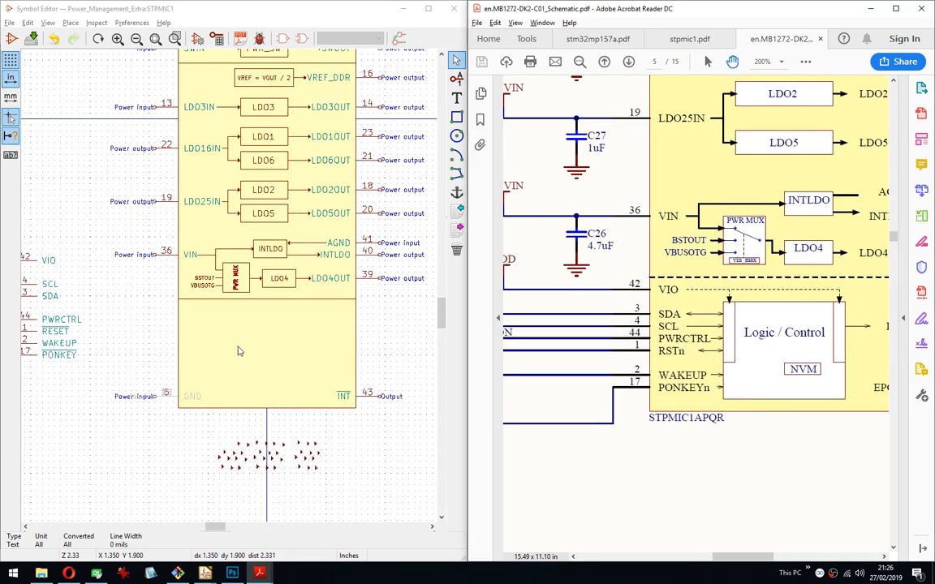
middle_click_drag(251, 347, 220, 271)
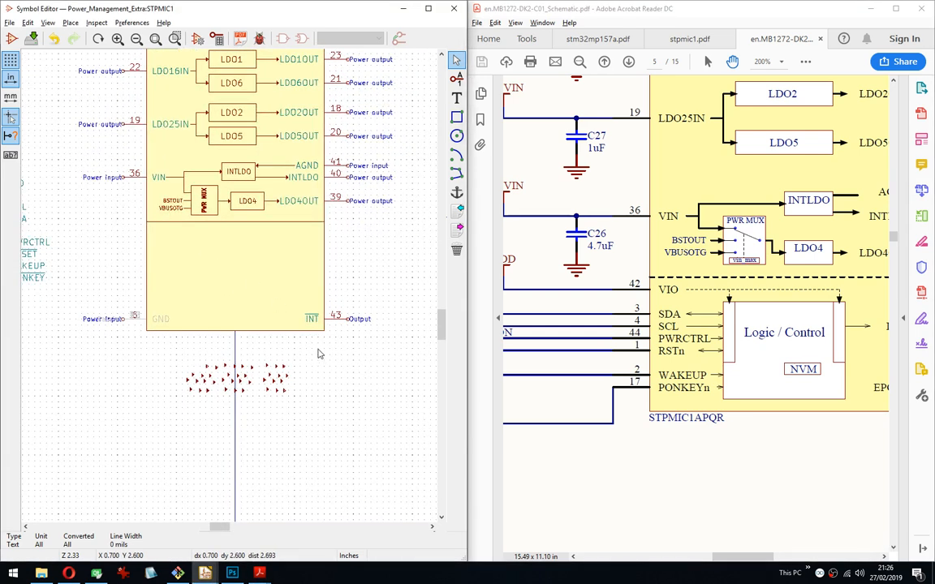
middle_click_drag(789, 471, 760, 479)
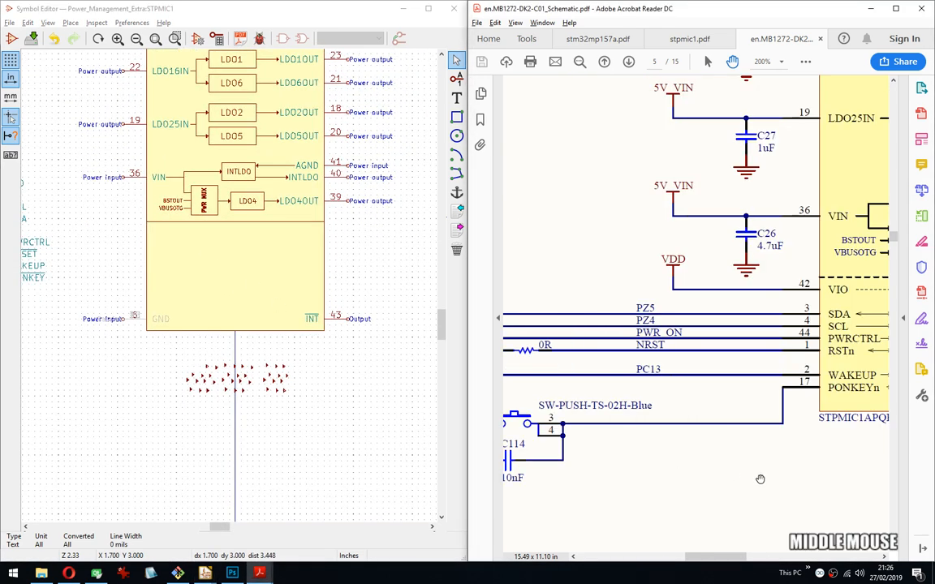
left_click_drag(837, 505, 605, 474)
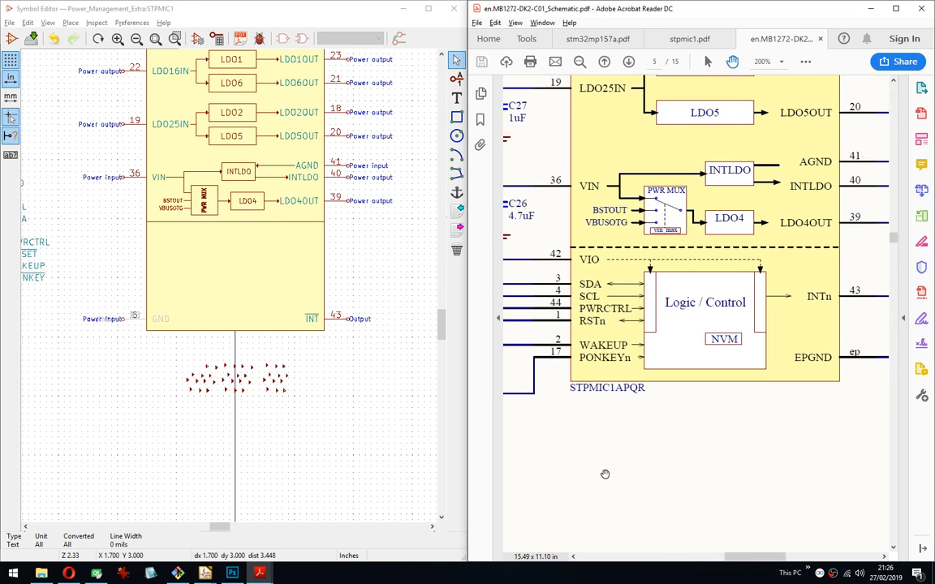
left_click(237, 334)
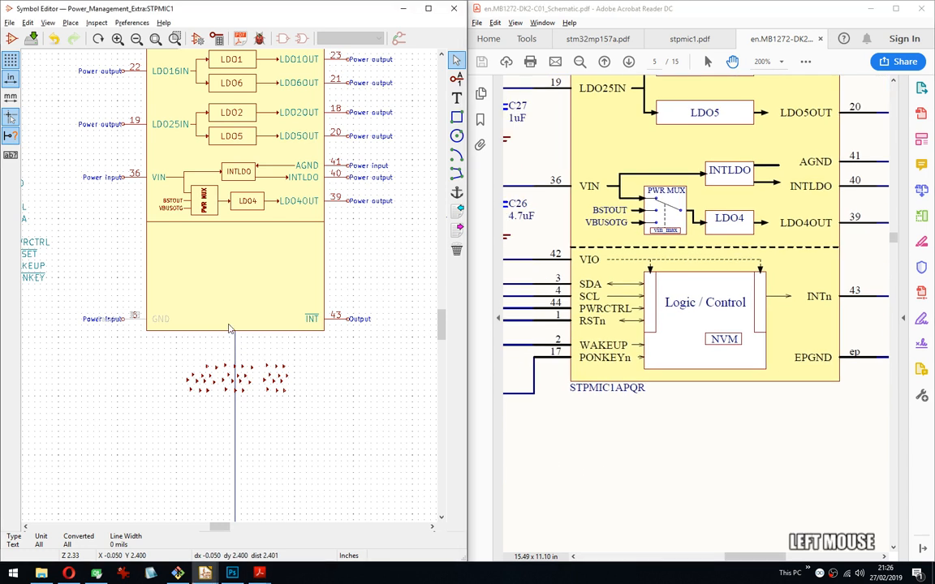
key("g")
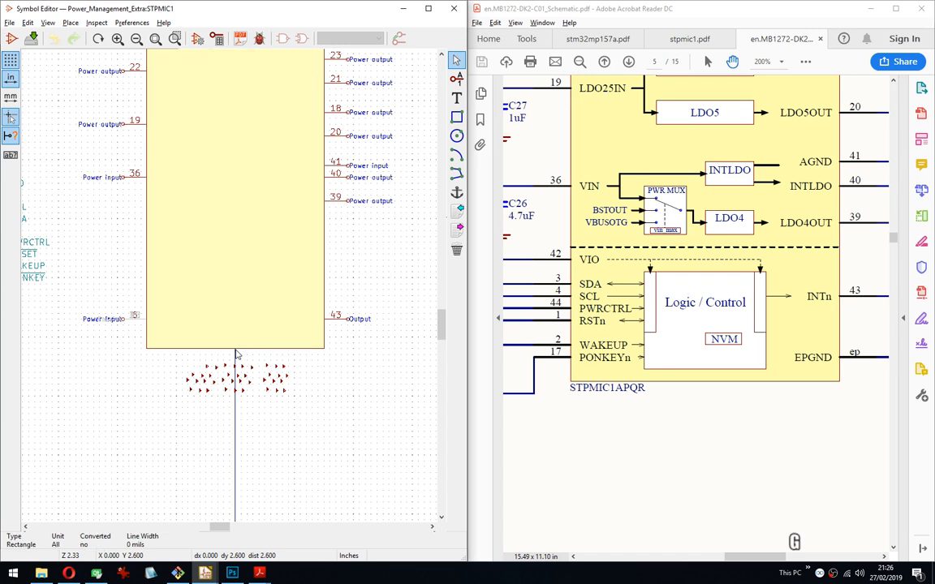
left_click(238, 352)
left_click_drag(71, 298, 389, 331)
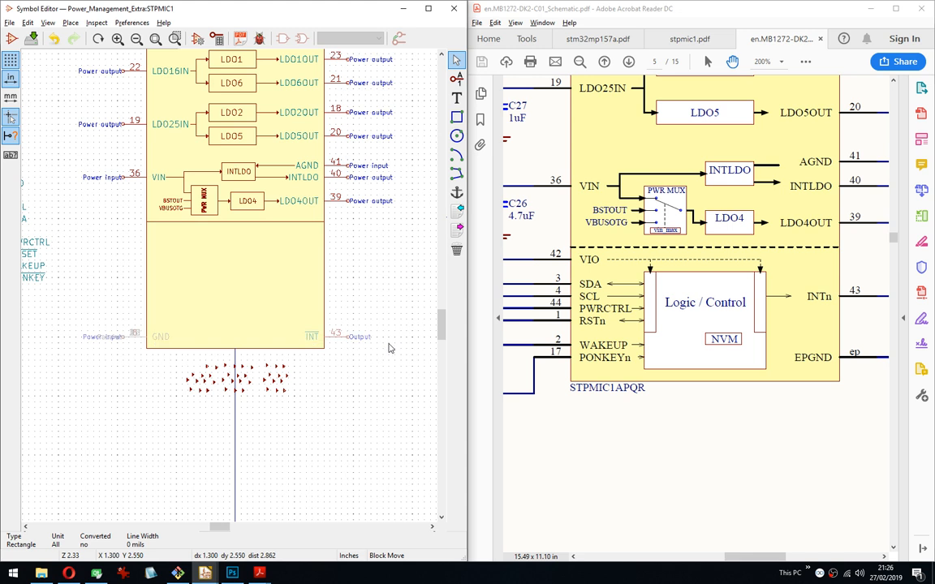
left_click(389, 348)
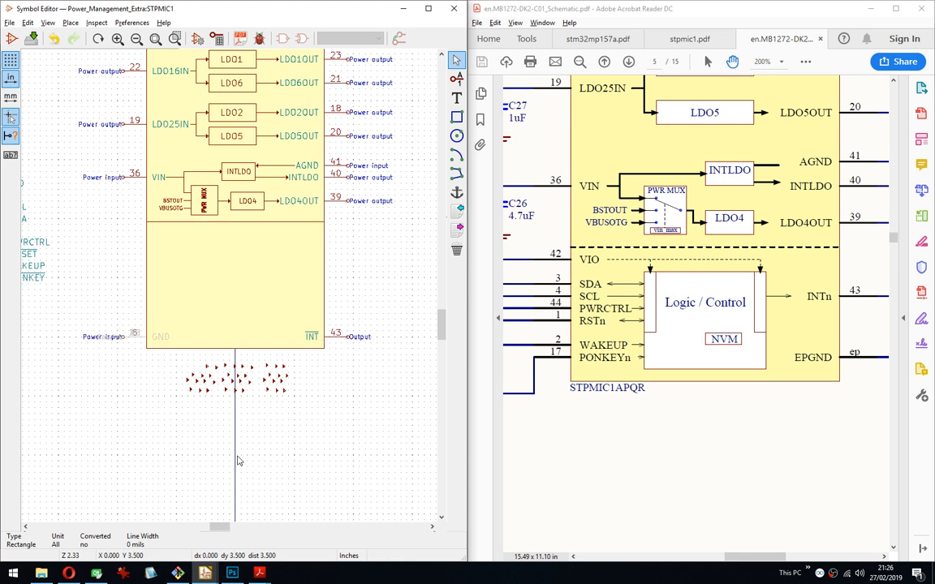
Move the WAKEUP, RESET and PWRCTRL pins onto the body's left edge, stacked upward at 100 mil spacing from the GND pins.
middle_click_drag(220, 415, 166, 406)
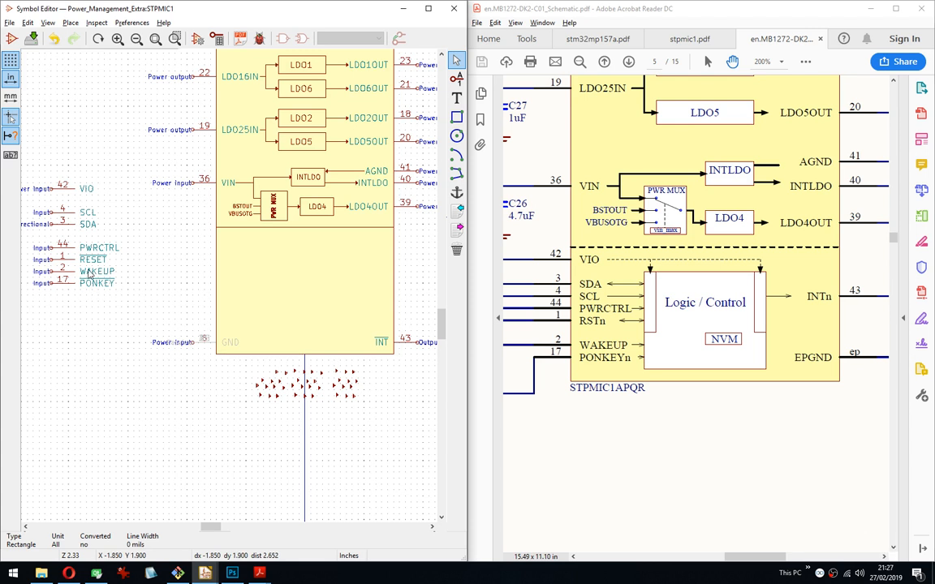
key("m")
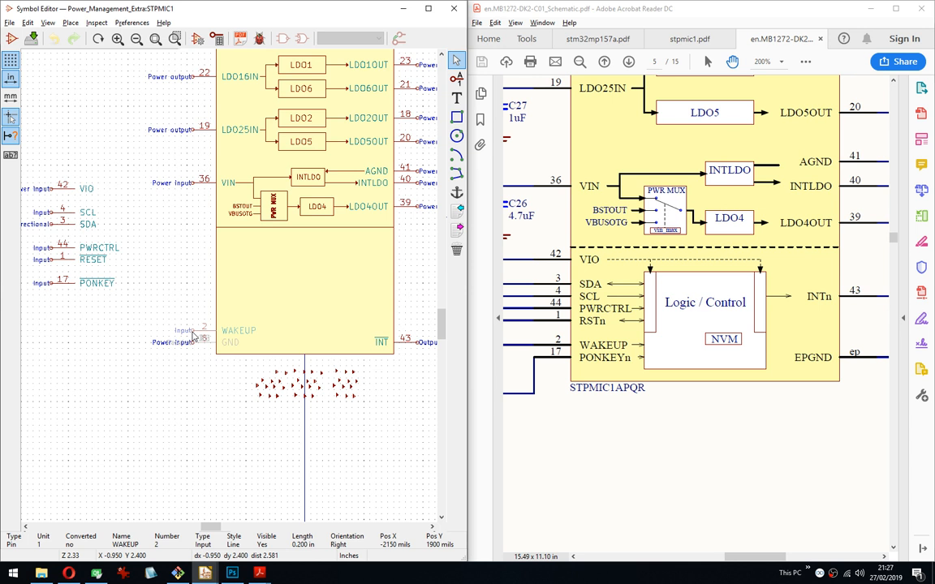
left_click(193, 336)
key("m")
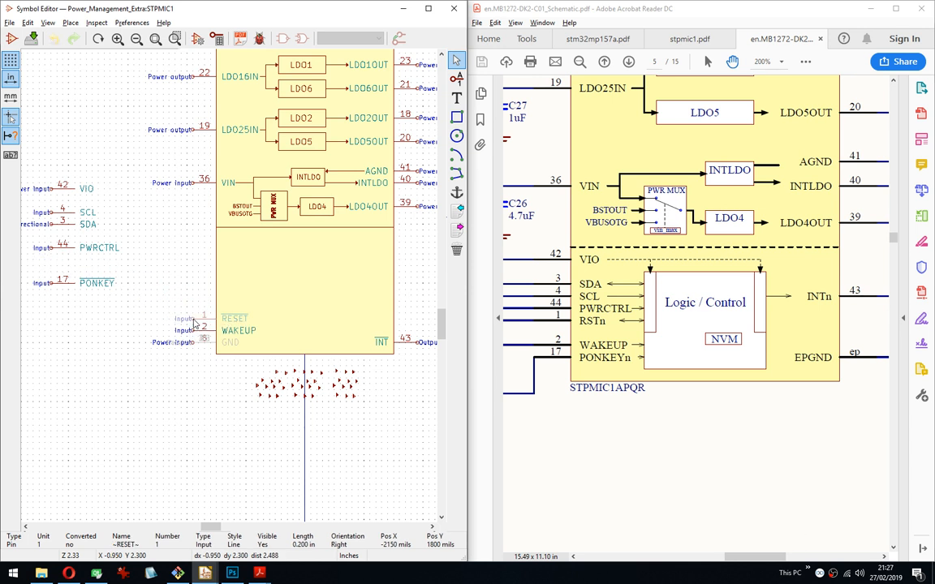
left_click(194, 324)
middle_click_drag(195, 325, 226, 327)
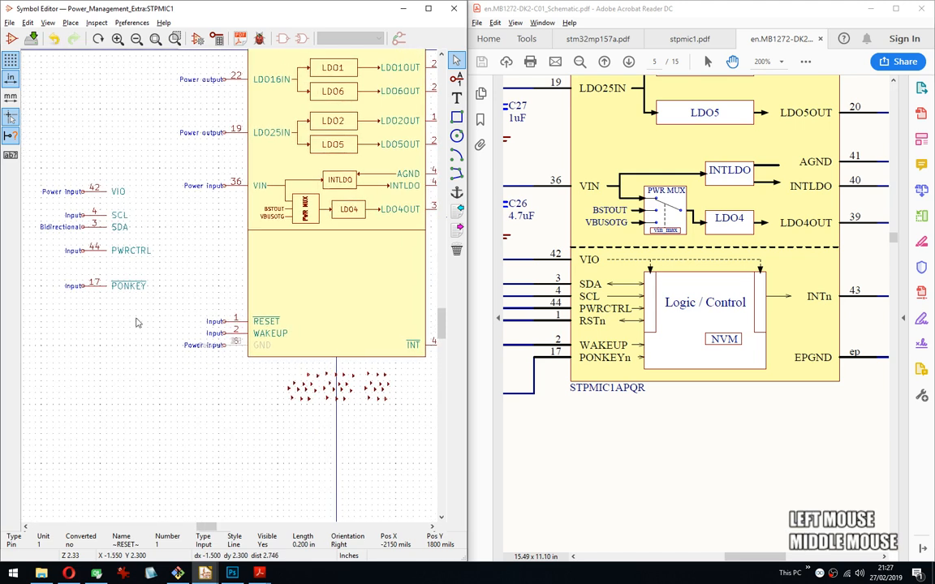
key("m")
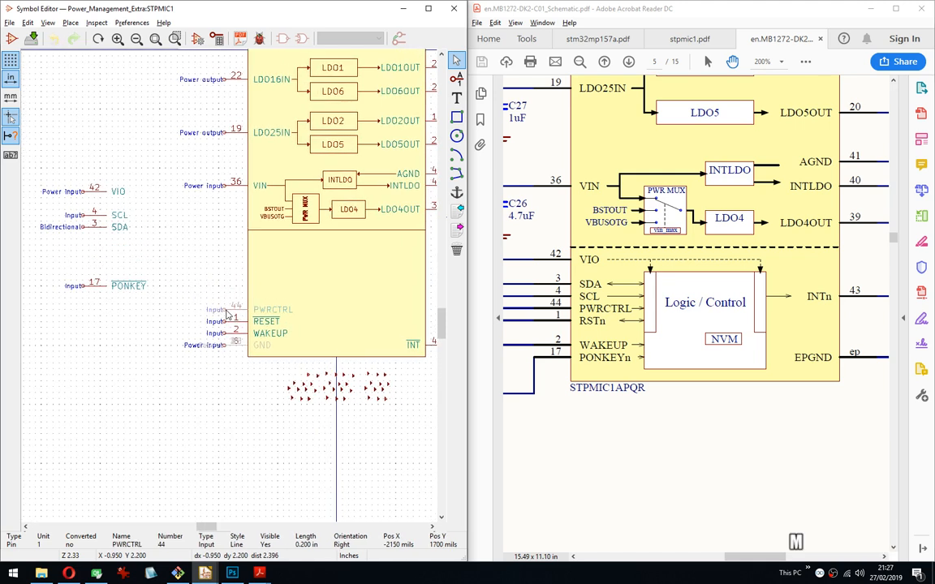
left_click(227, 312)
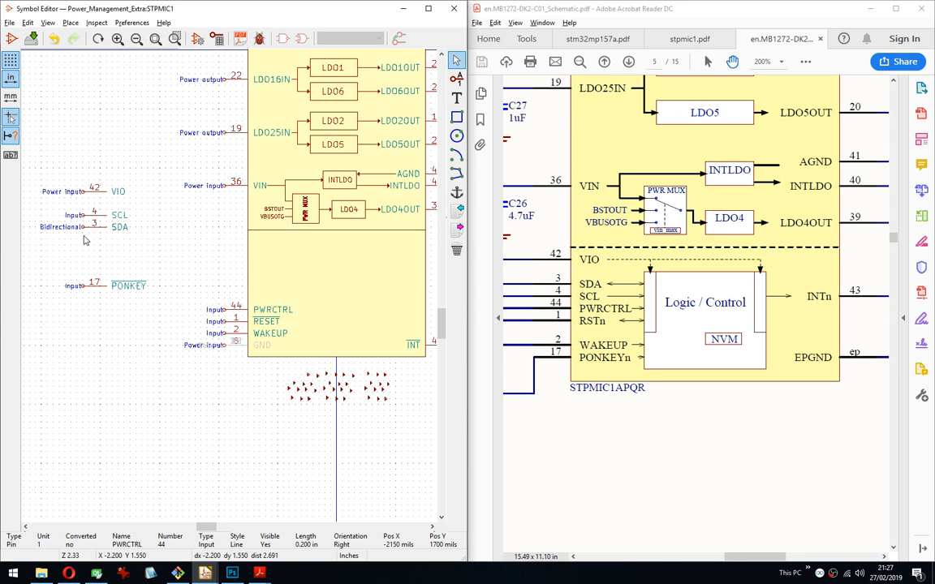
Move the SCL and SDA pins onto the body's left edge, stacked directly above PWRCTRL.
key("m")
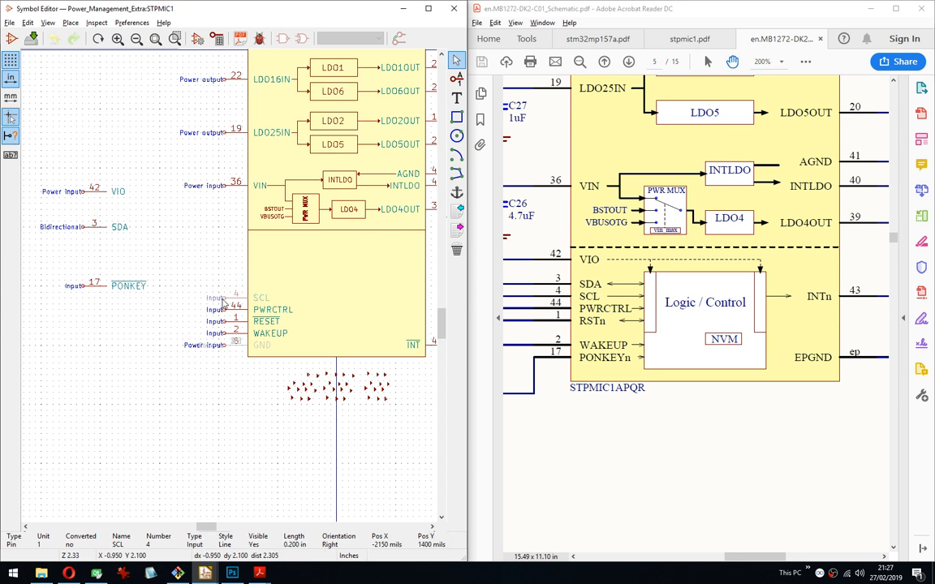
left_click(227, 299)
key("m")
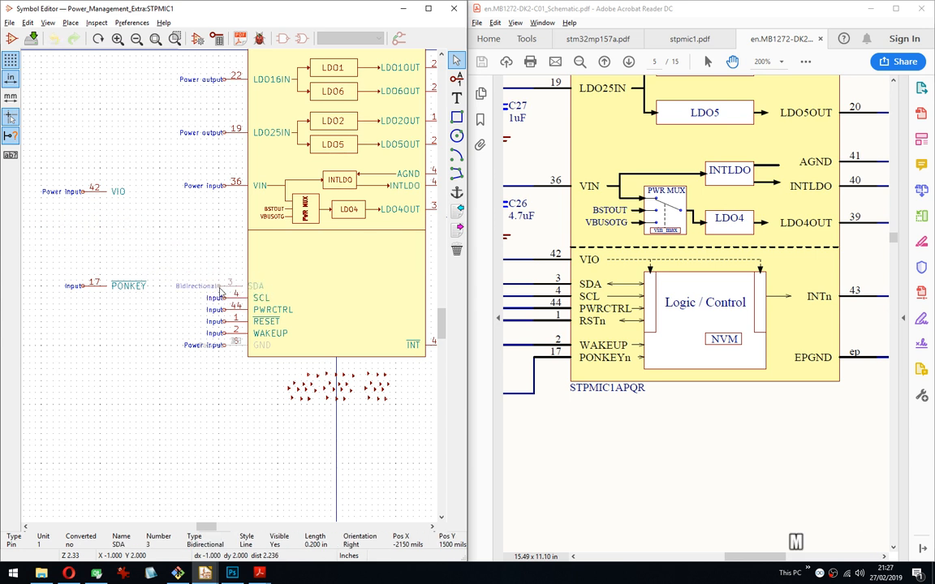
left_click(227, 288)
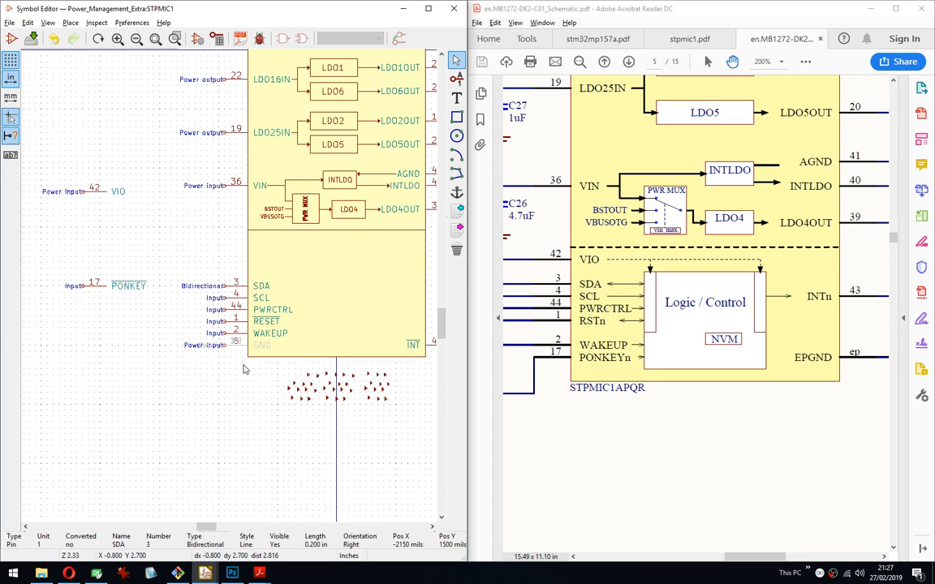
Shift the five pins from SDA to WAKEUP up 100 mils and place the PONKEY pin between WAKEUP and GND.
left_click_drag(207, 269, 225, 338)
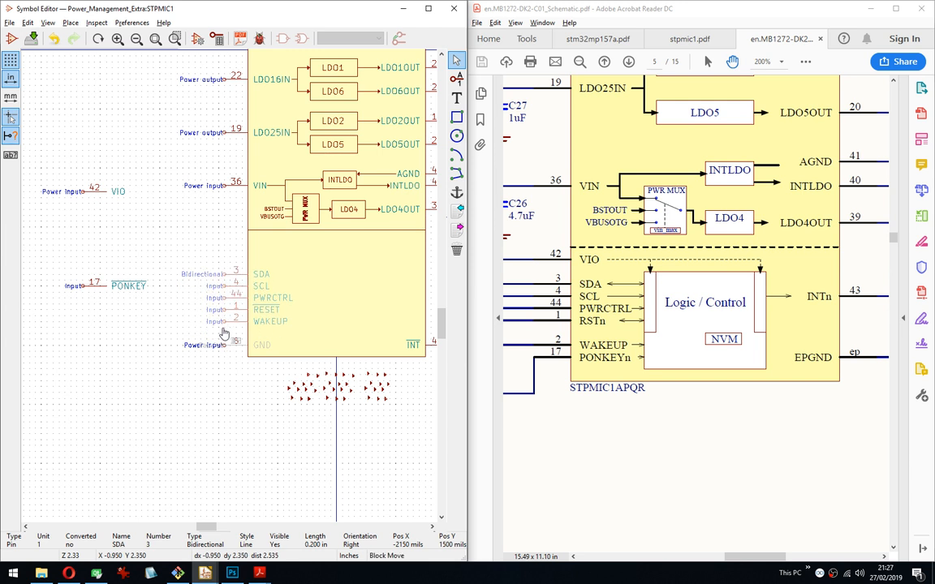
left_click(225, 337)
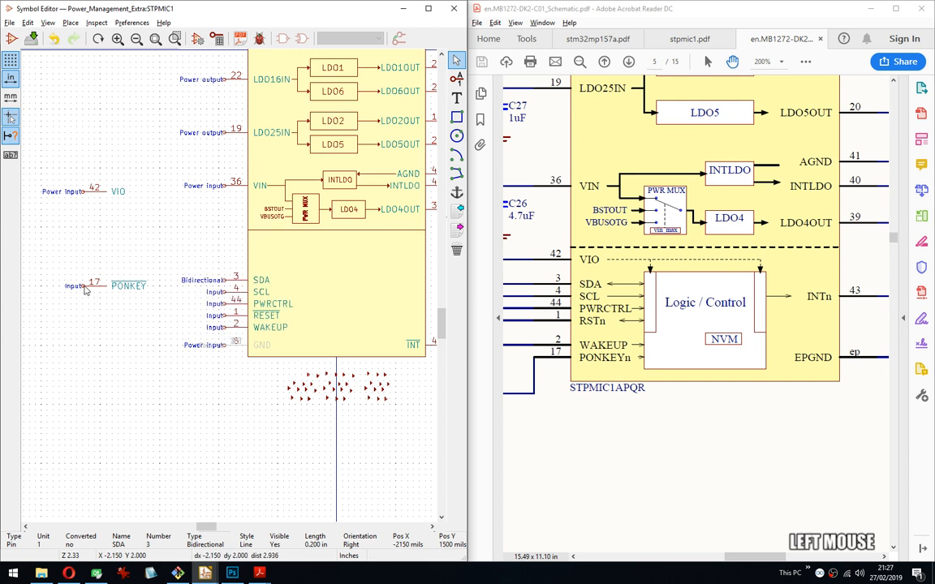
key("m")
left_click(227, 335)
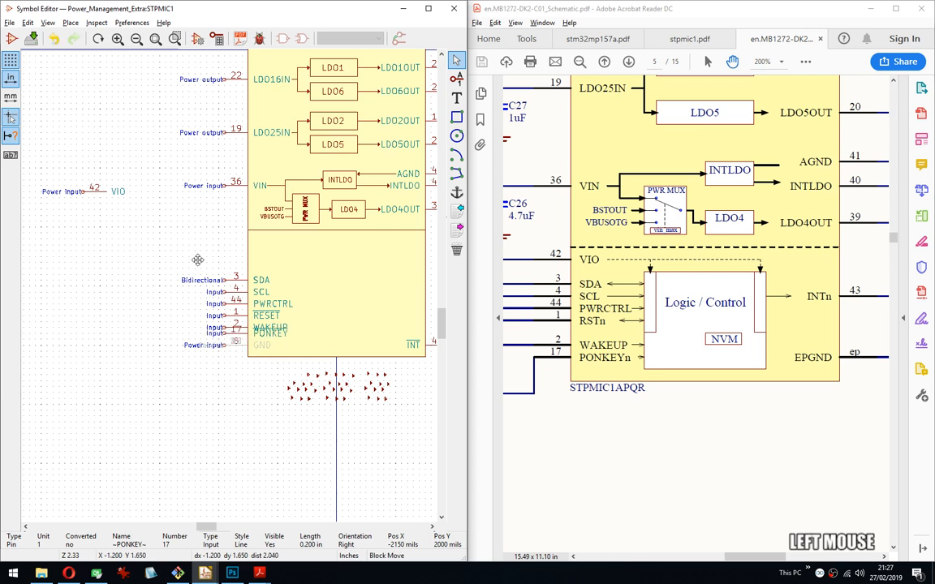
left_click_drag(188, 245, 226, 329)
left_click(227, 325)
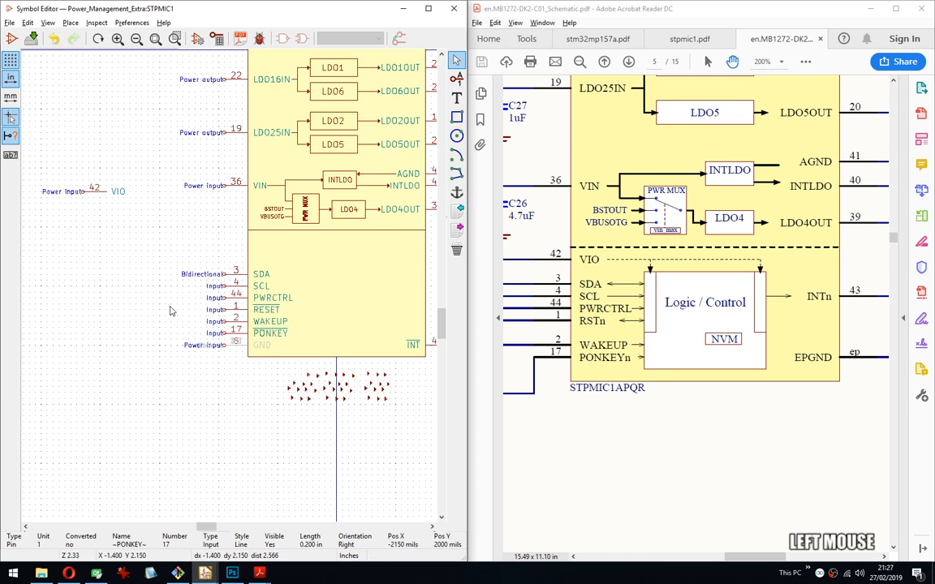
Place the VIO pin on the body's left edge between the divider line and SDA, and nudge it down 50 mils.
key("m")
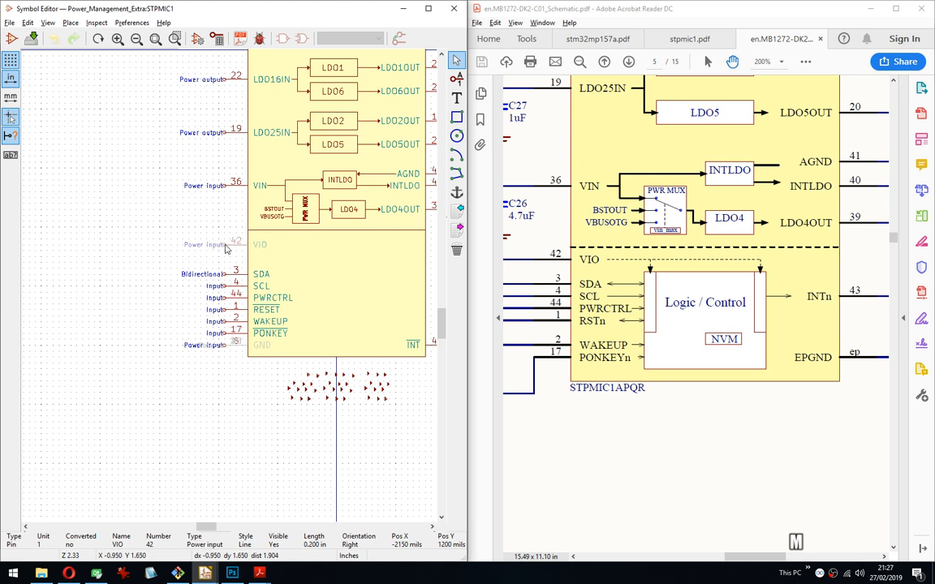
left_click(231, 241)
middle_click_drag(290, 142, 290, 375)
middle_click_drag(363, 240, 329, 169)
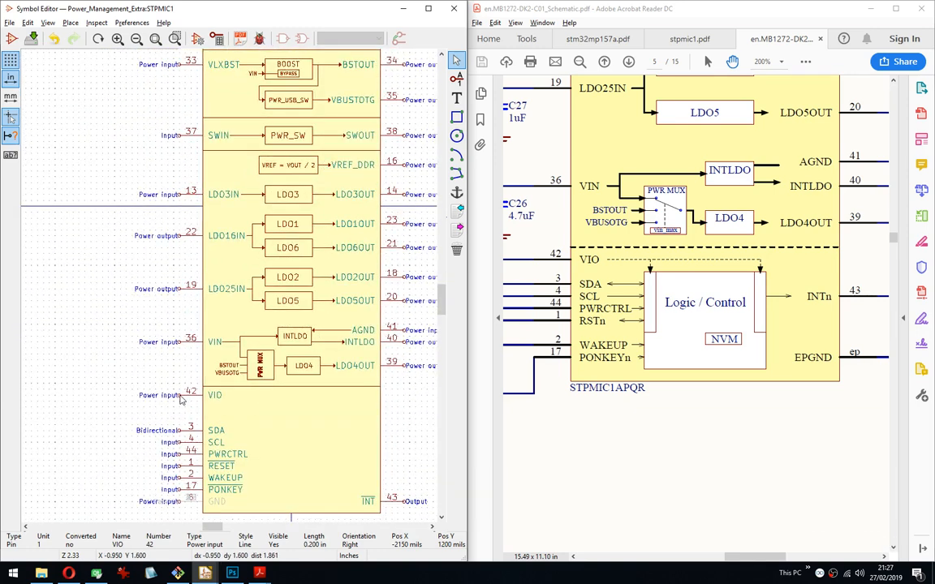
key("m")
key("Down")
key("Return")
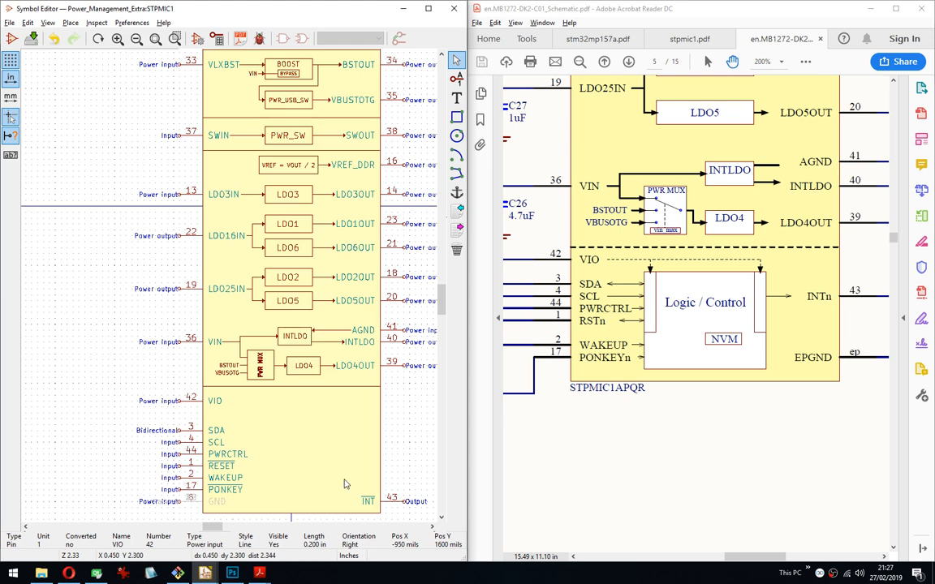
Move the INT pin up along the body's right edge to the same height as the SCL pin.
middle_click_drag(270, 409, 294, 326)
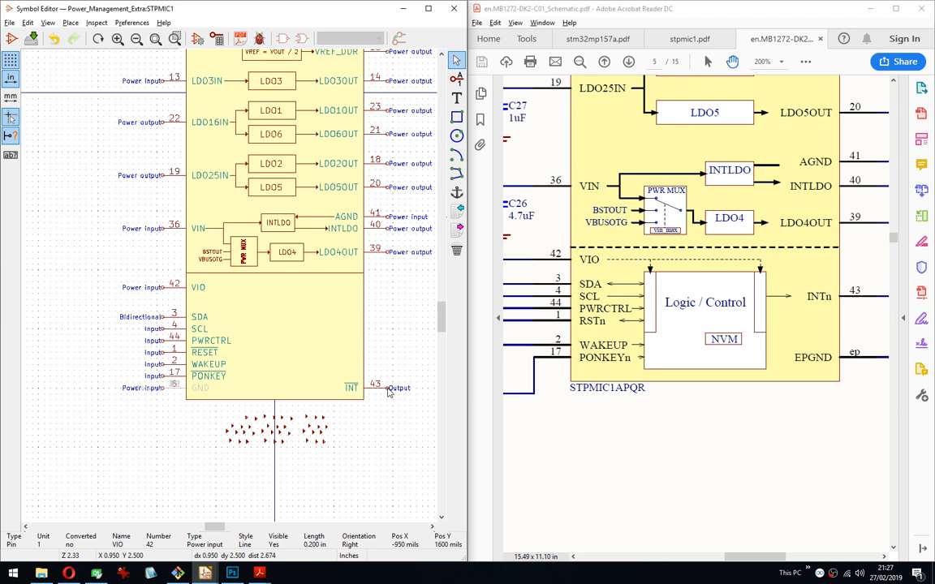
key("m")
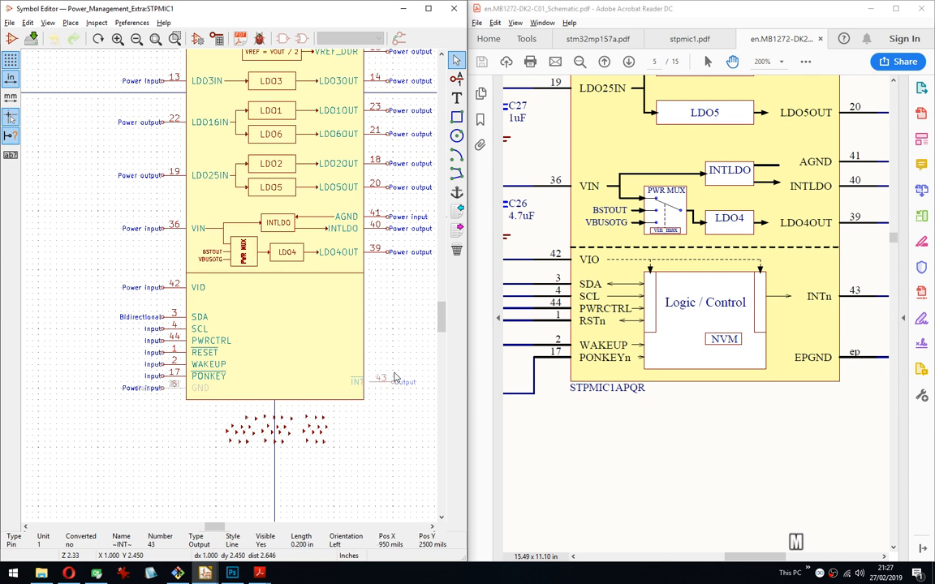
middle_click_drag(385, 322, 370, 51)
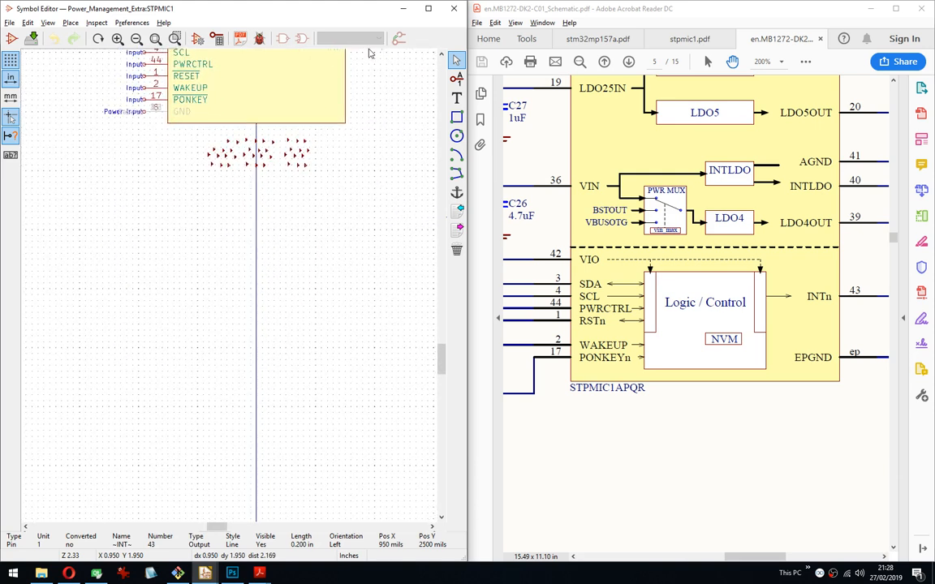
left_click(367, 52)
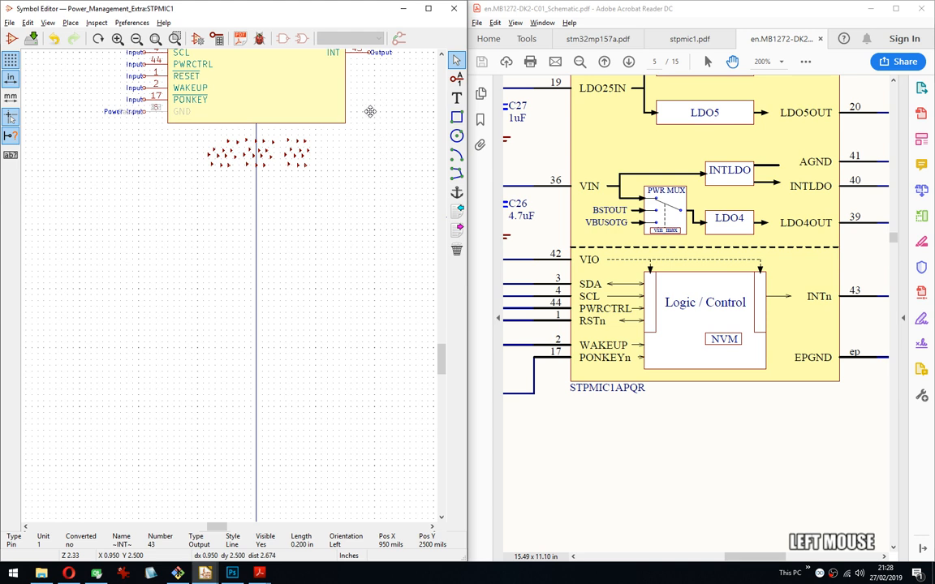
Move the INT pin up the body's right edge to the same height as the SDA pin.
middle_click_drag(372, 111, 371, 271)
scroll(229, 288, "up", 3)
scroll(230, 290, "down", 1)
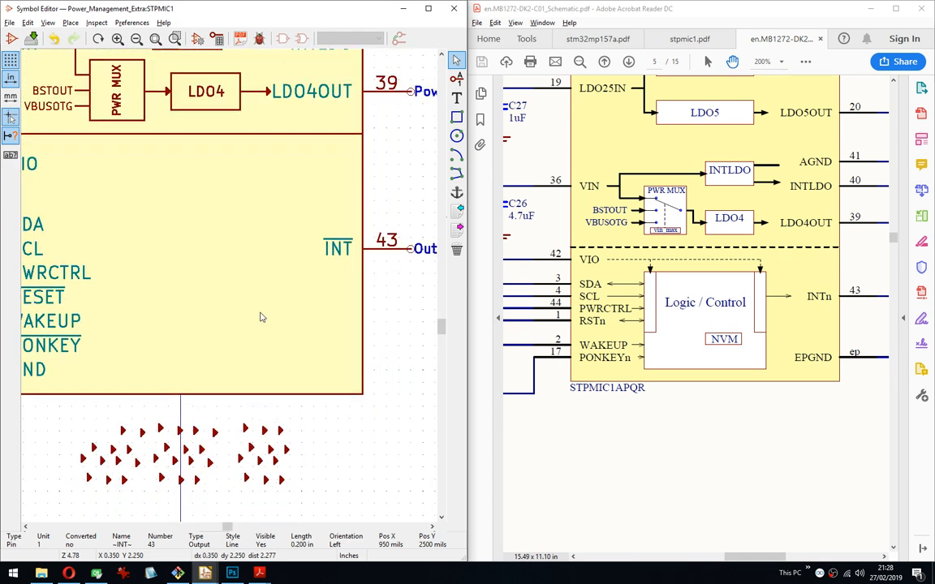
middle_click_drag(225, 313, 287, 293)
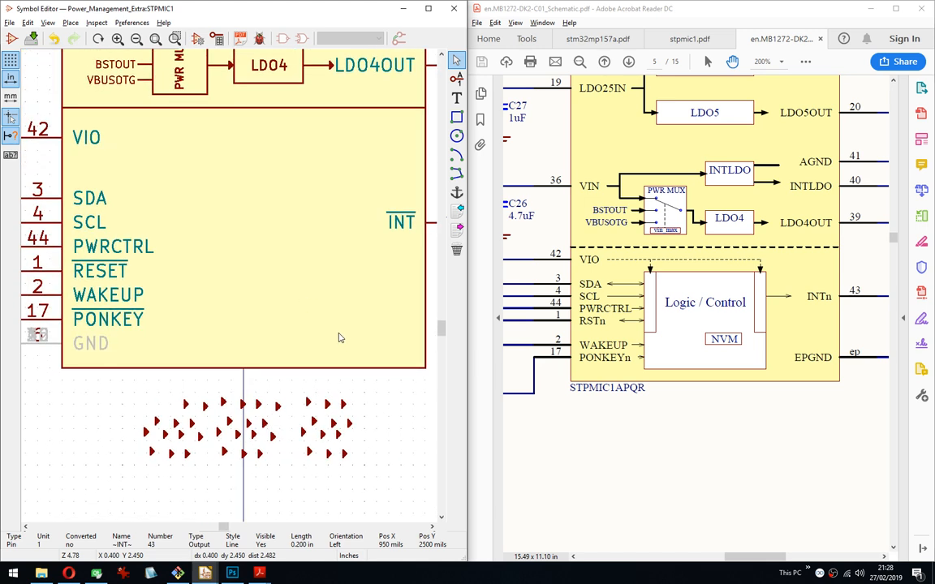
middle_click_drag(319, 359, 167, 400)
left_click_drag(386, 276, 336, 231)
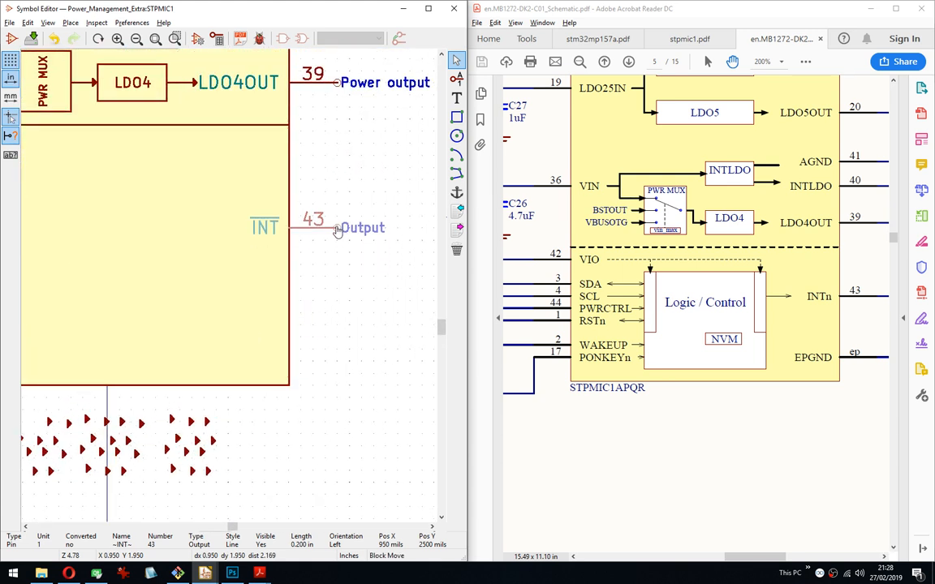
left_click(337, 231)
middle_click_drag(337, 231, 247, 239)
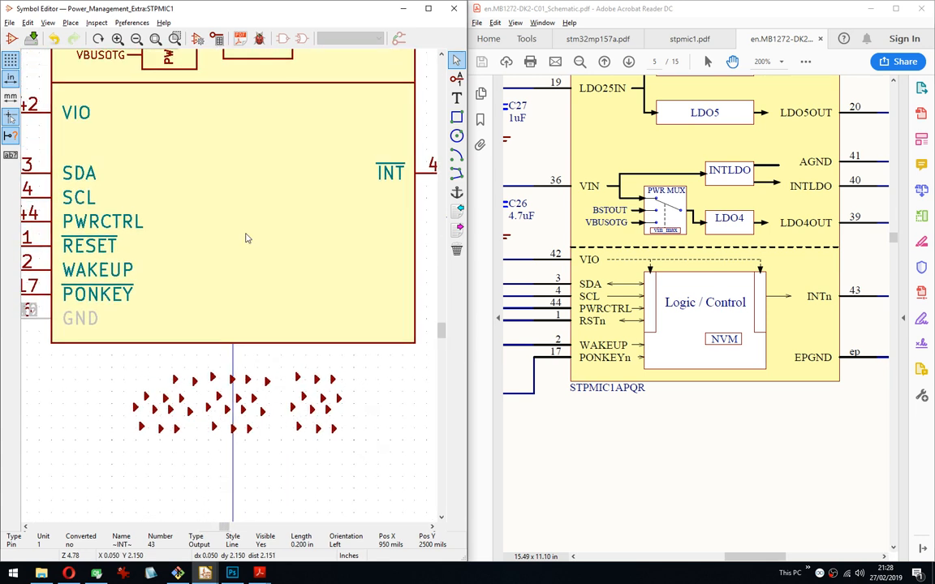
Set the grid to 25 mils and draw an unfilled rectangle about 500 by 550 mils between the control pins and the INT pin.
left_click(457, 117)
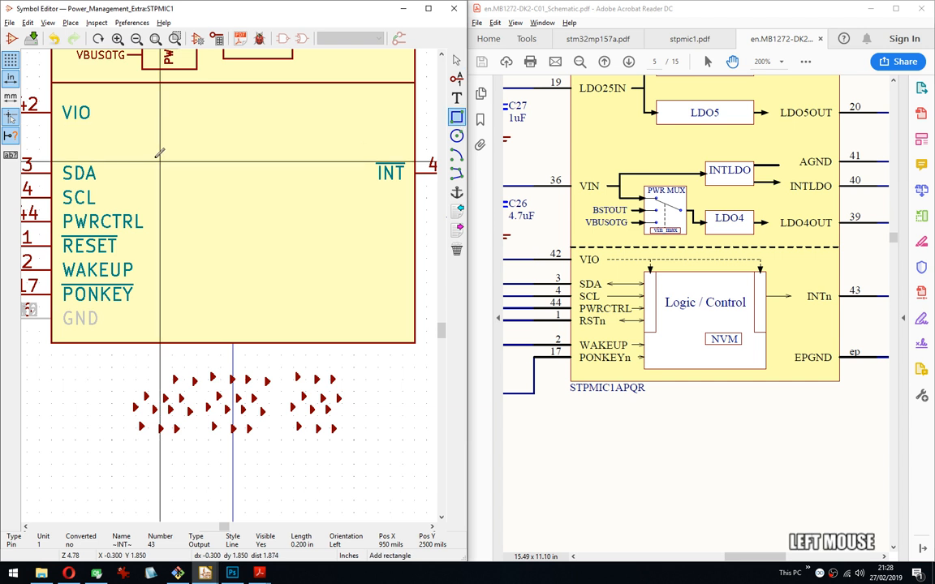
scroll(160, 154, "down", 3)
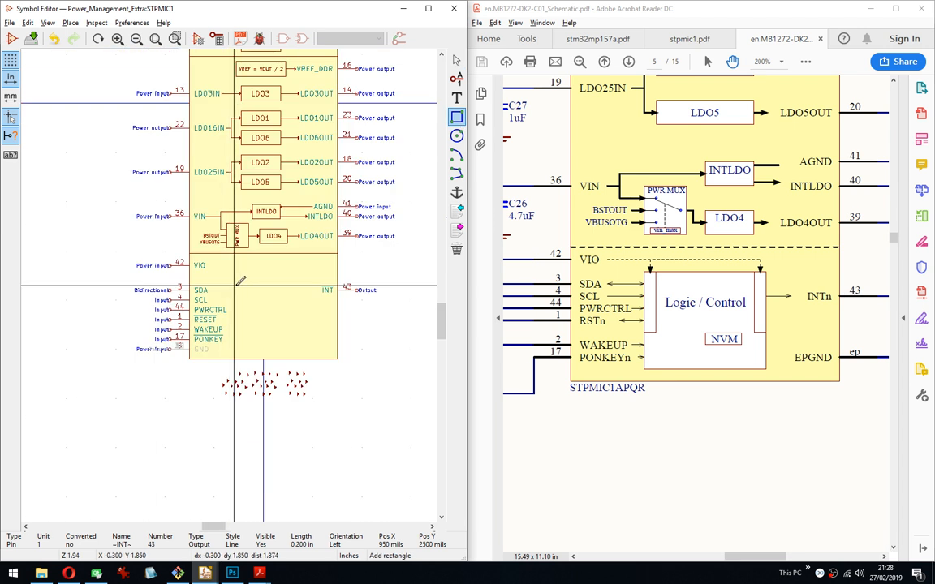
right_click(240, 281)
left_click(264, 424)
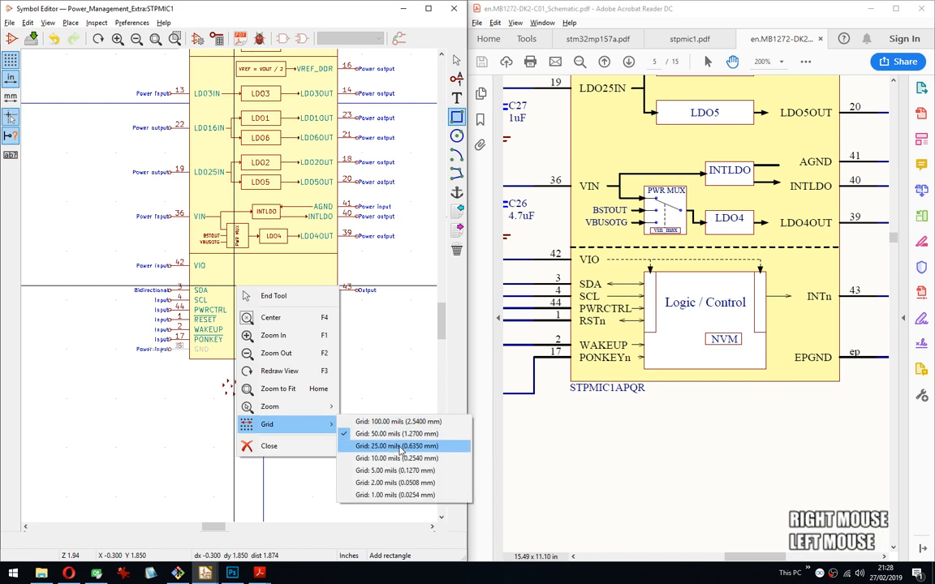
left_click(399, 446)
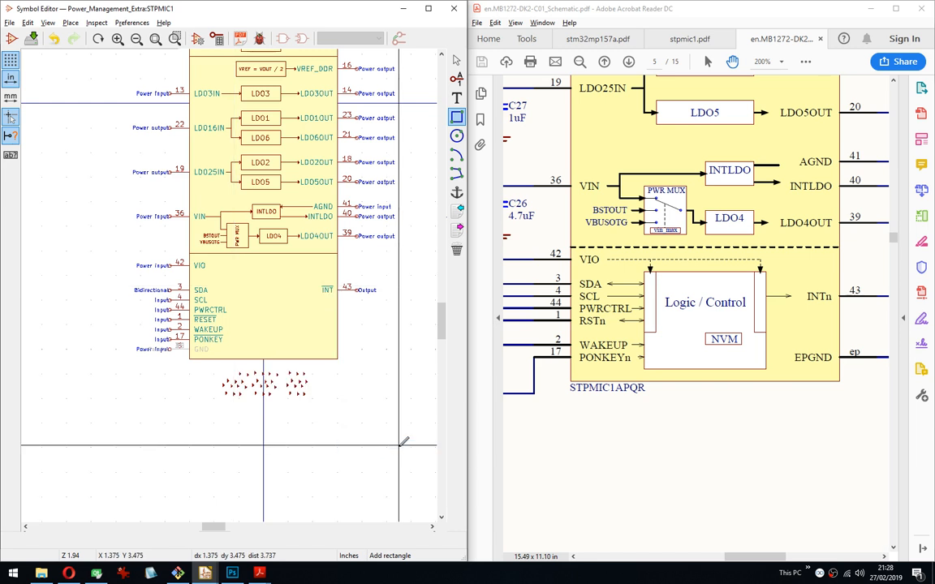
left_click(236, 284)
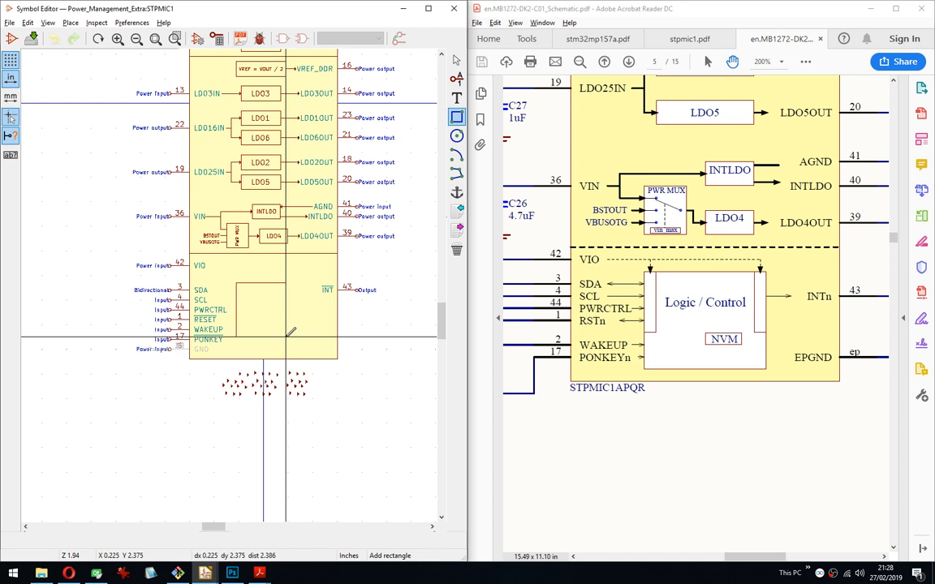
left_click(286, 337)
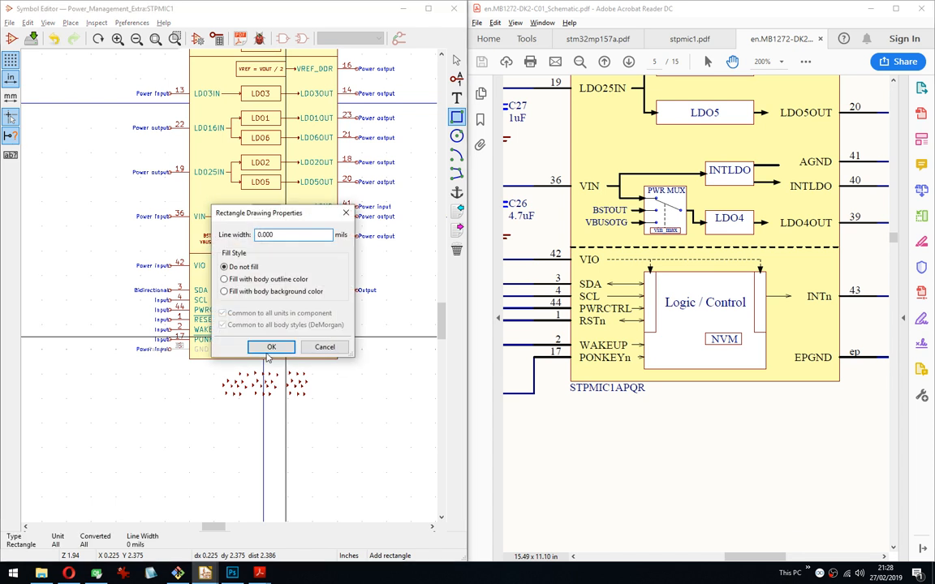
left_click(267, 349)
scroll(267, 357, "up", 3)
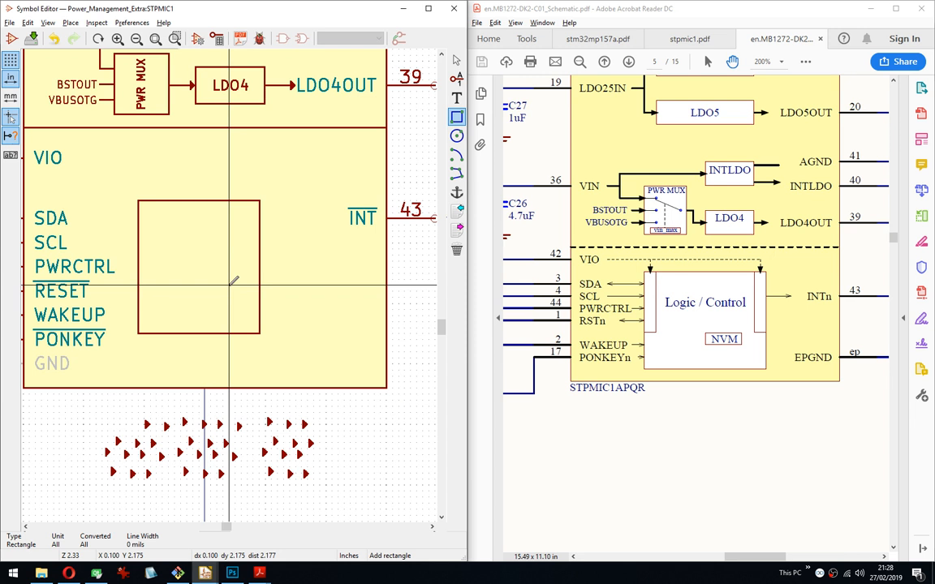
key("Escape")
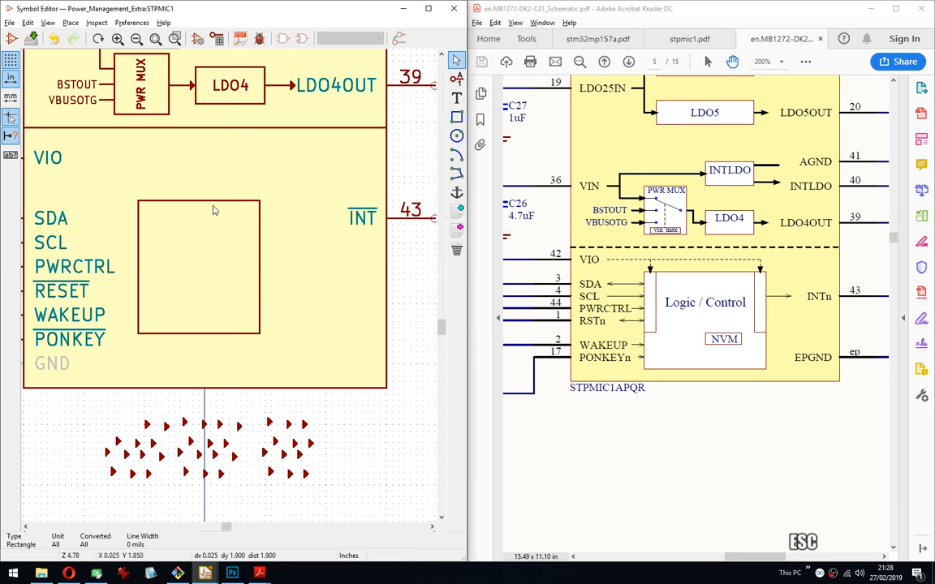
Duplicate the LDO4 output arrow and place the copy directly before the INT label, pointing at it.
middle_click_drag(244, 148, 249, 183)
left_click_drag(286, 93, 253, 125)
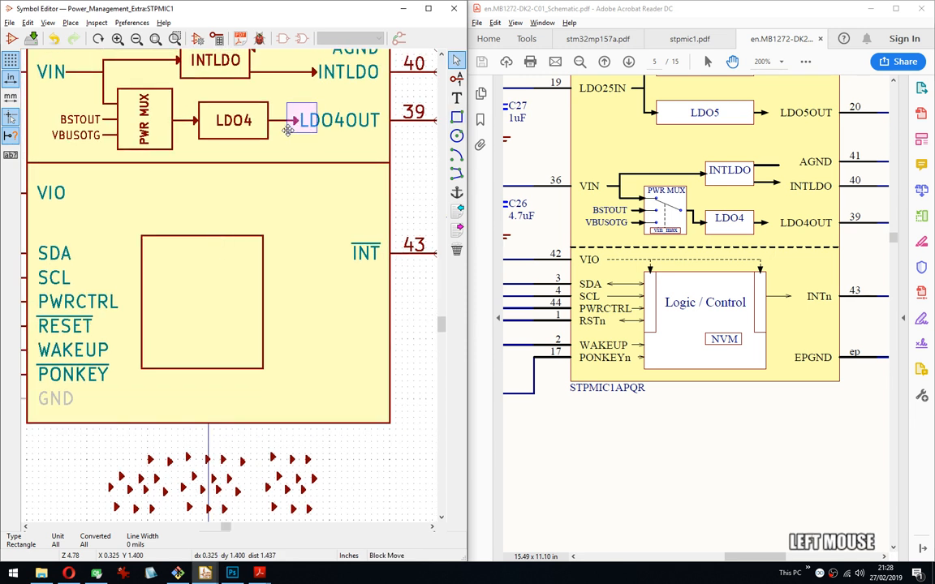
right_click(288, 134)
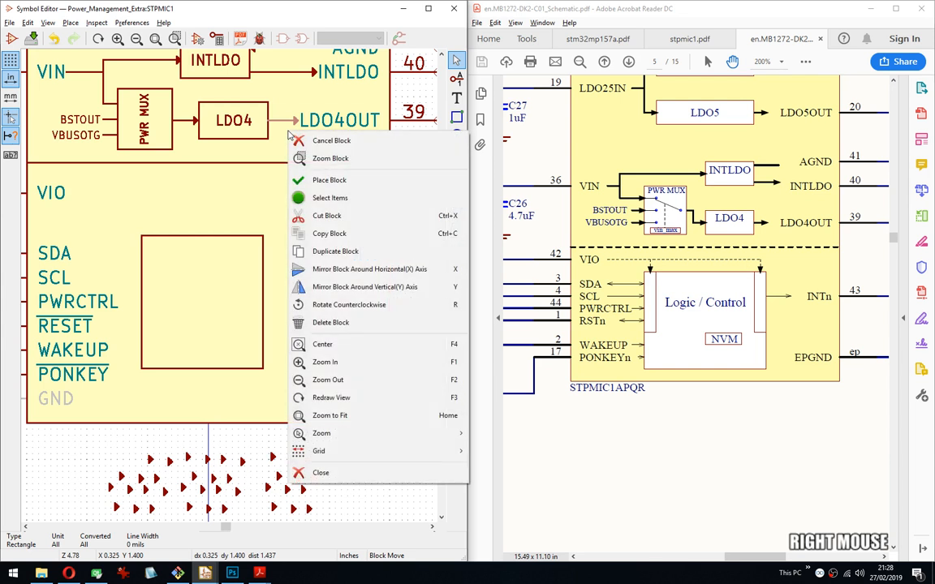
left_click(319, 253)
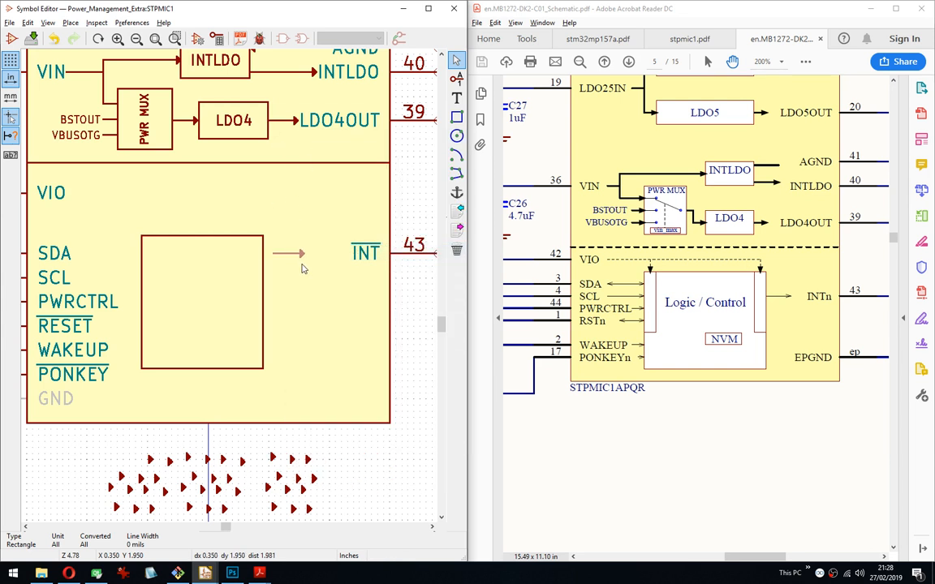
left_click(340, 266)
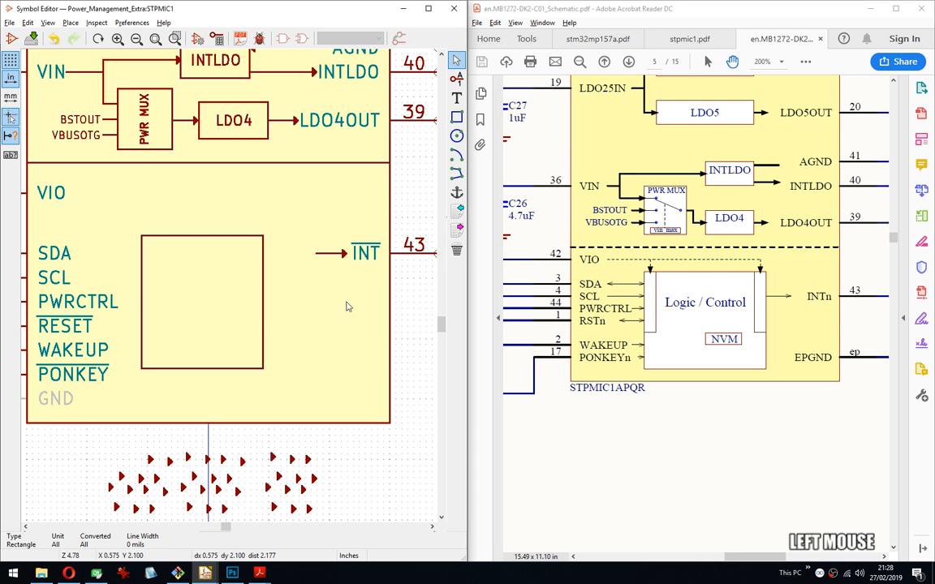
Try moving the copied arrow 25 mils closer to the INT label, and return it to its previous position.
scroll(345, 268, "up", 3)
left_click_drag(184, 255, 236, 291)
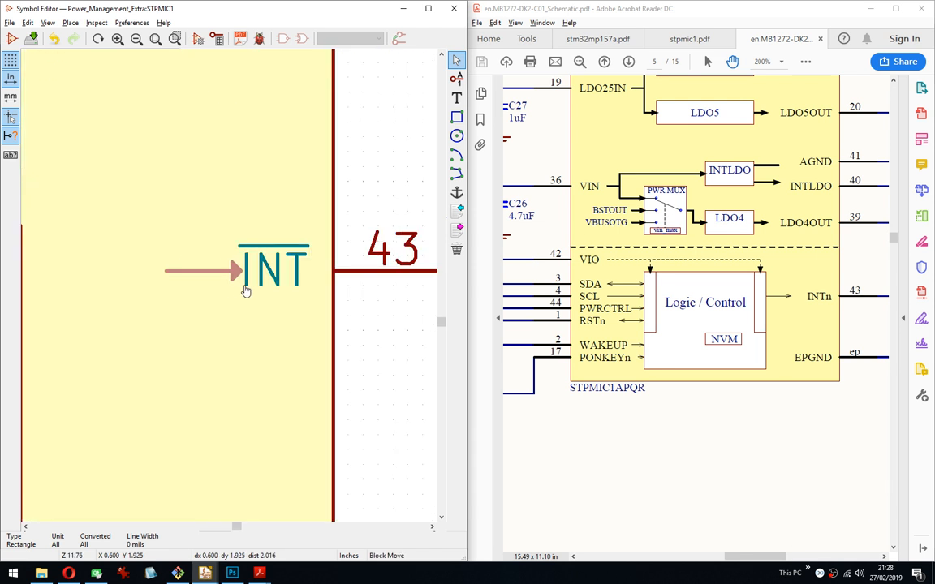
left_click(245, 290)
left_click_drag(154, 212, 256, 290)
left_click(242, 292)
left_click(240, 312)
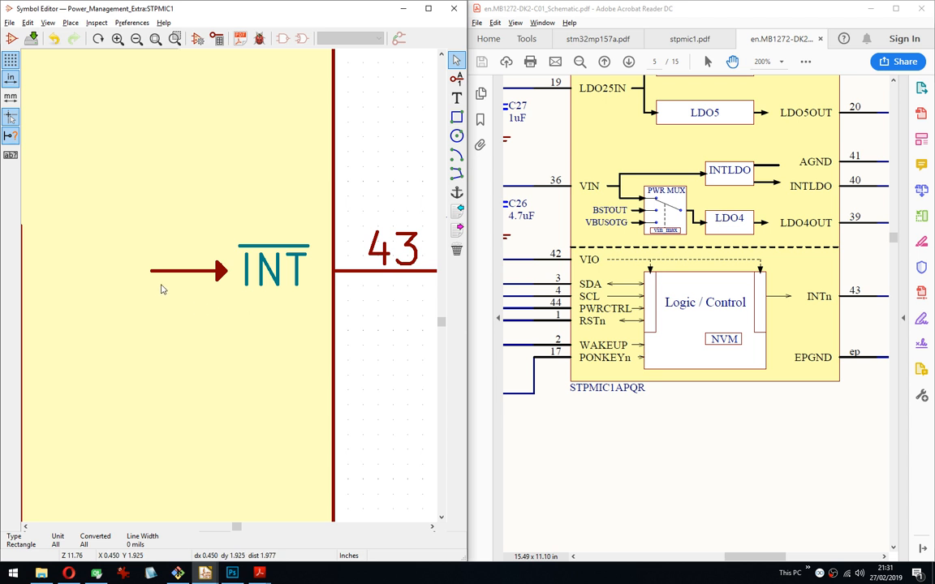
Stretch the tail of the INT arrow back to the right edge of the new rectangle.
middle_click_drag(160, 288, 236, 277)
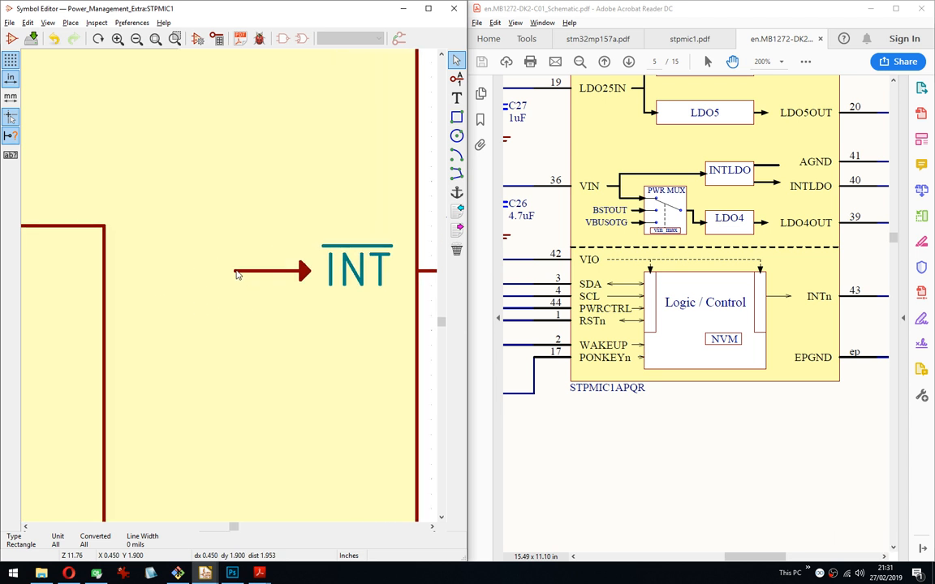
key("g")
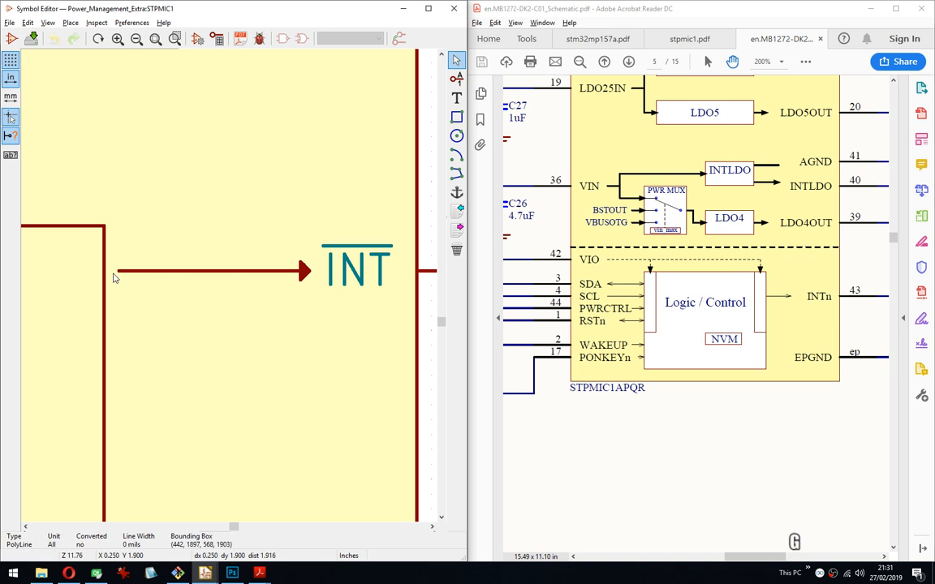
left_click(109, 275)
scroll(109, 274, "down", 3)
middle_click_drag(223, 284, 271, 274)
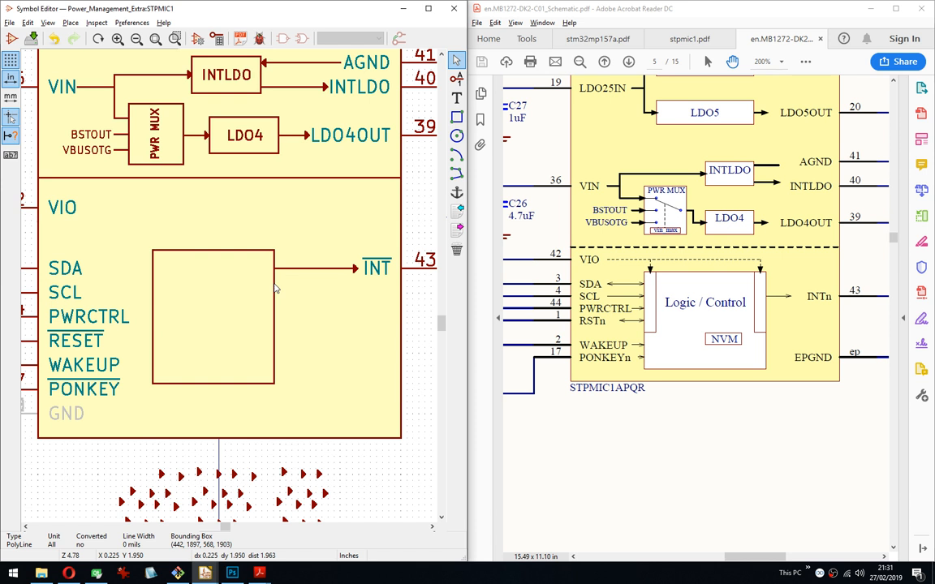
Add the text "LOGIC / CONTROL" at size 40 mils across the middle of the new rectangle.
middle_click_drag(276, 287, 294, 287)
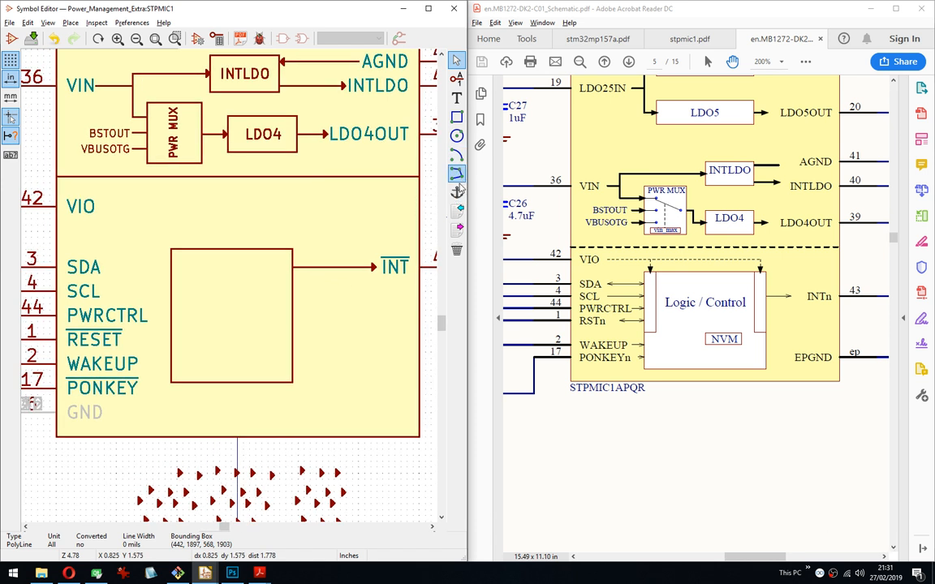
left_click(456, 97)
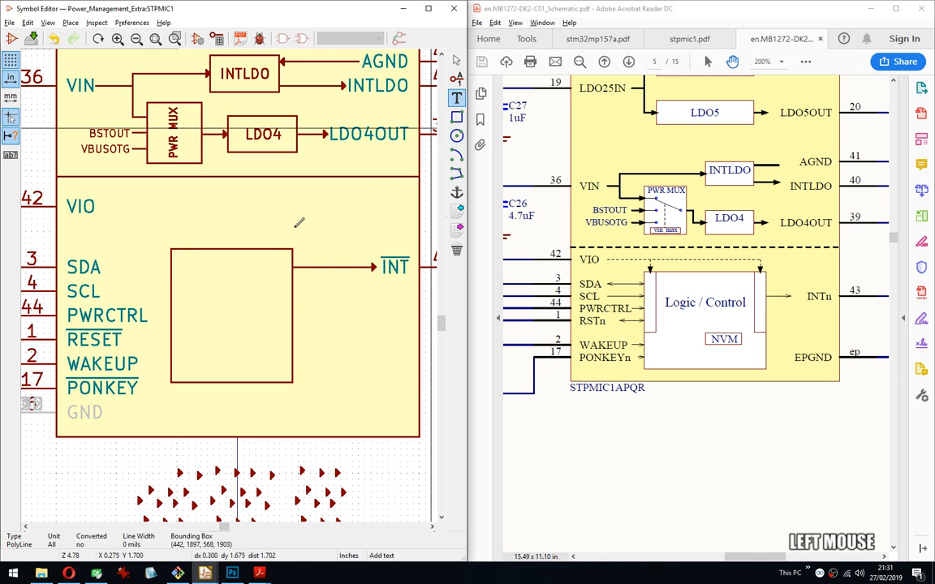
left_click(208, 284)
type("LOGIC")
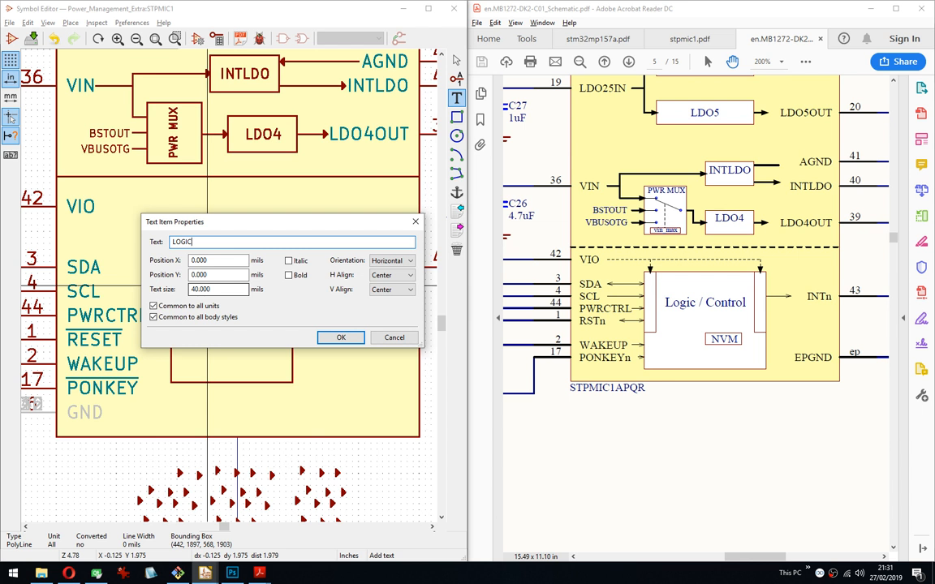
type(" / CONTROL")
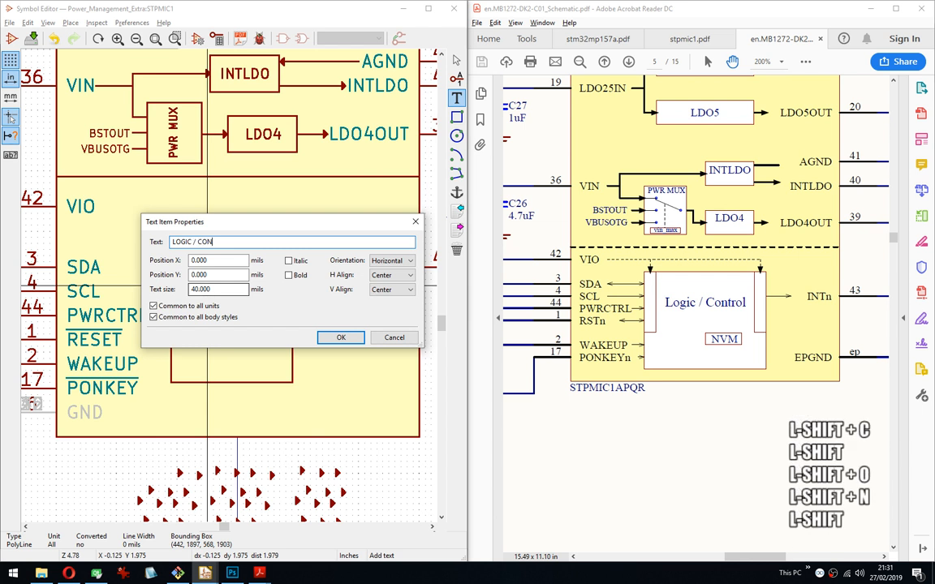
left_click(335, 337)
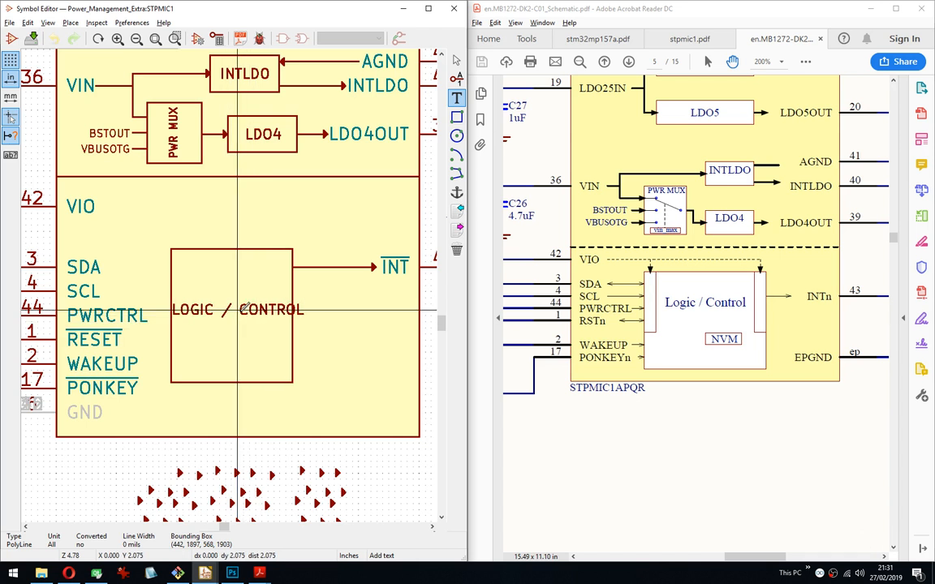
left_click(242, 313)
key("Escape")
double_click(242, 311)
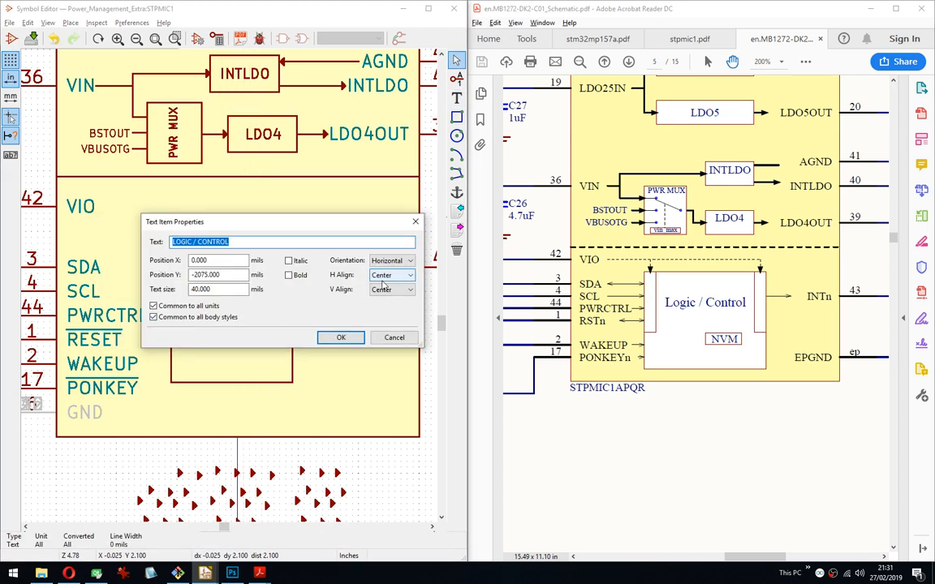
left_click(414, 222)
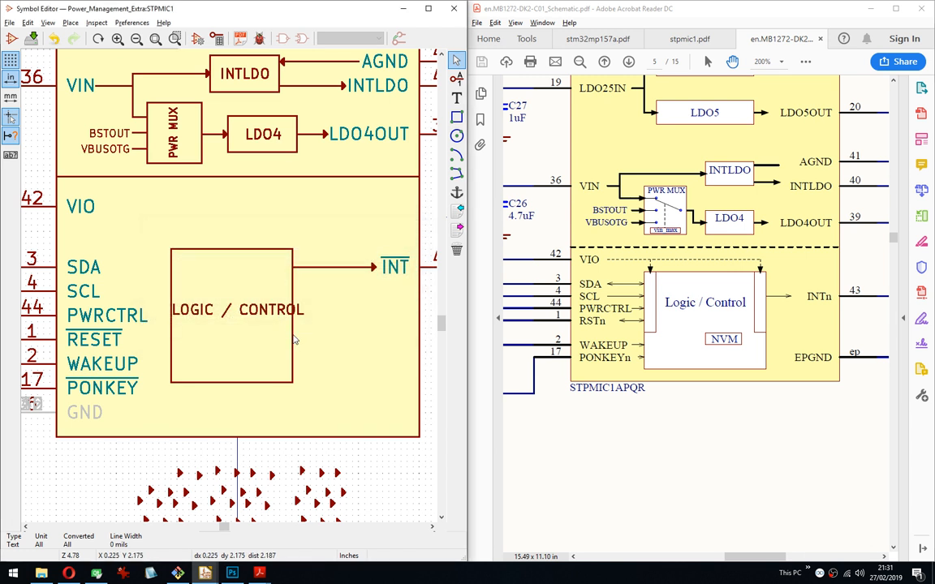
Widen the rectangle 100 mils to the right and centre the LOGIC / CONTROL label inside it.
key("g")
left_click(319, 337)
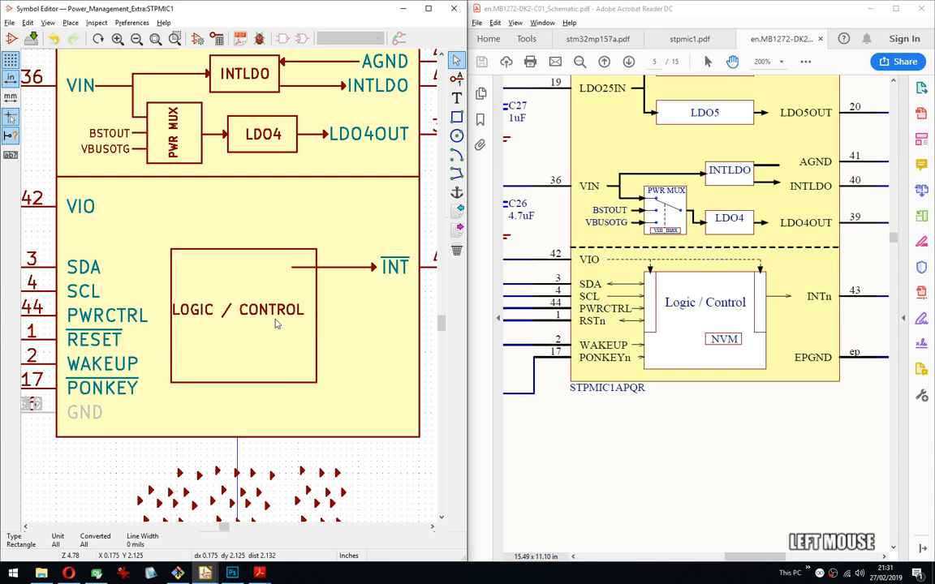
key("m")
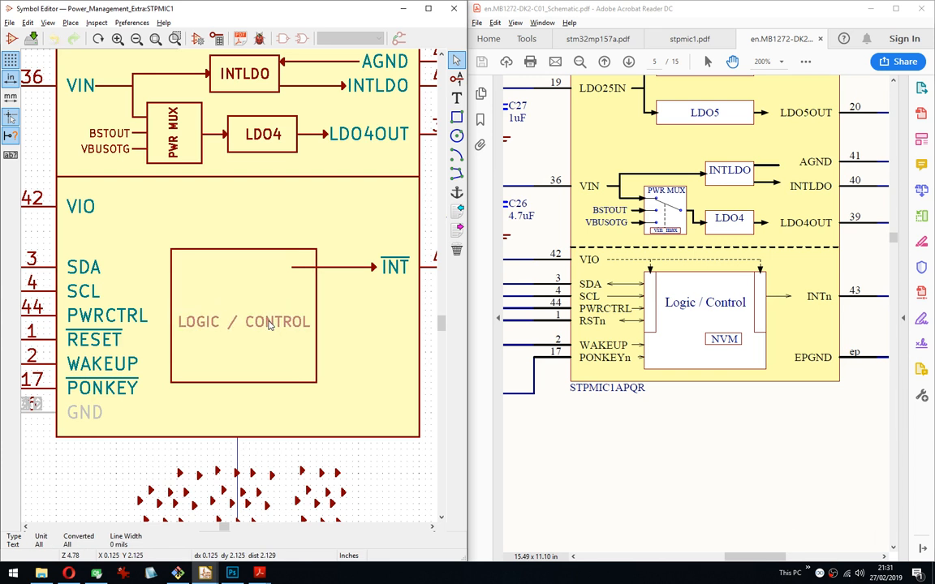
left_click(272, 321)
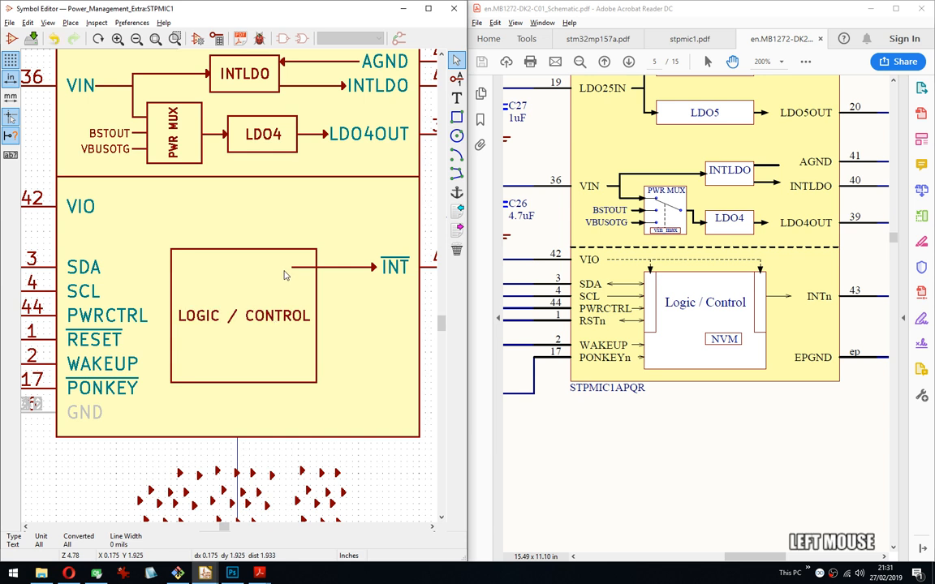
Shorten the tail of the INT arrow so it starts at the widened rectangle's right edge.
key("g")
left_click(322, 273)
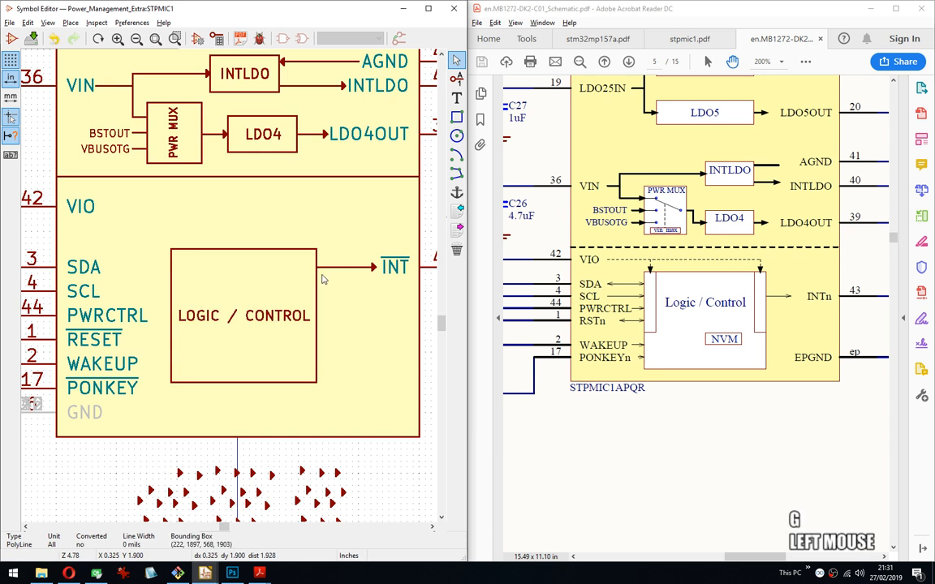
Duplicate the INT arrow onto the SDA row, with its head touching the left edge of the LOGIC / CONTROL rectangle.
middle_click_drag(227, 309, 247, 304)
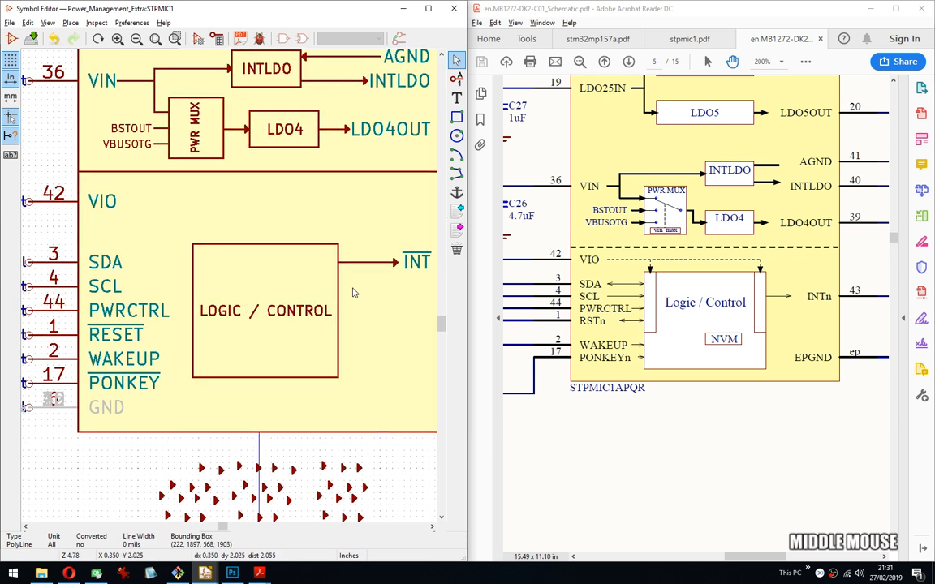
left_click_drag(409, 244, 373, 284)
right_click(373, 284)
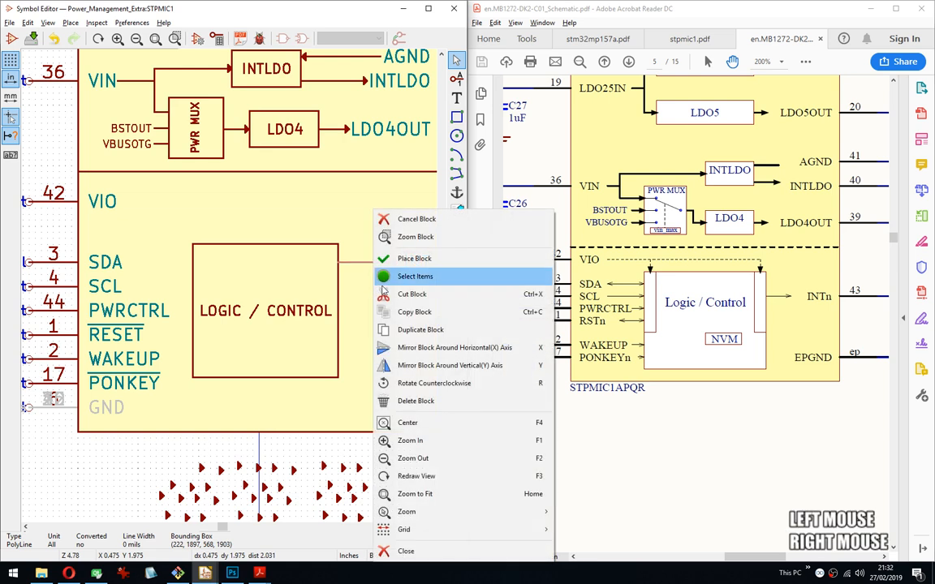
left_click(389, 328)
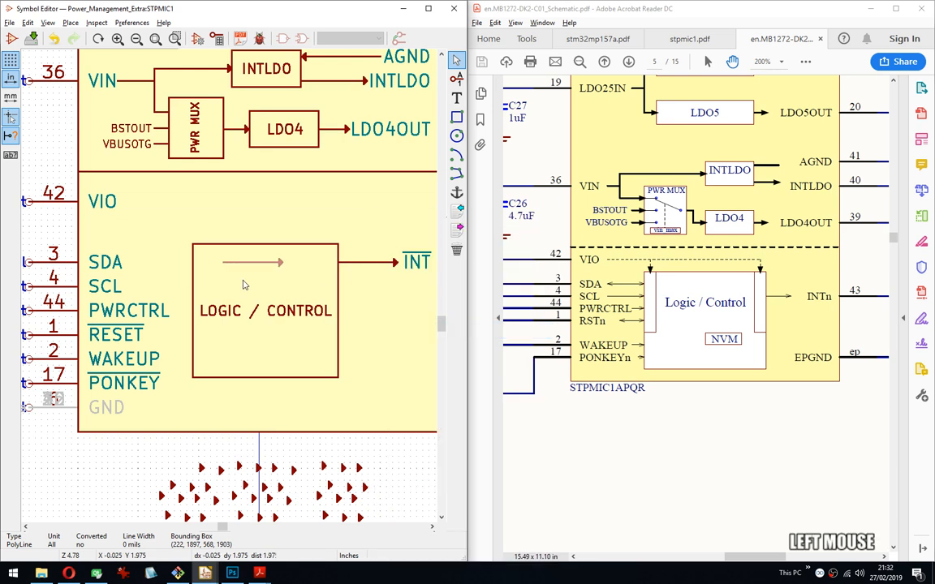
left_click(169, 288)
Lengthen the tail of the SDA arrow by 25 mils towards the SDA pin name.
scroll(243, 274, "up", 3)
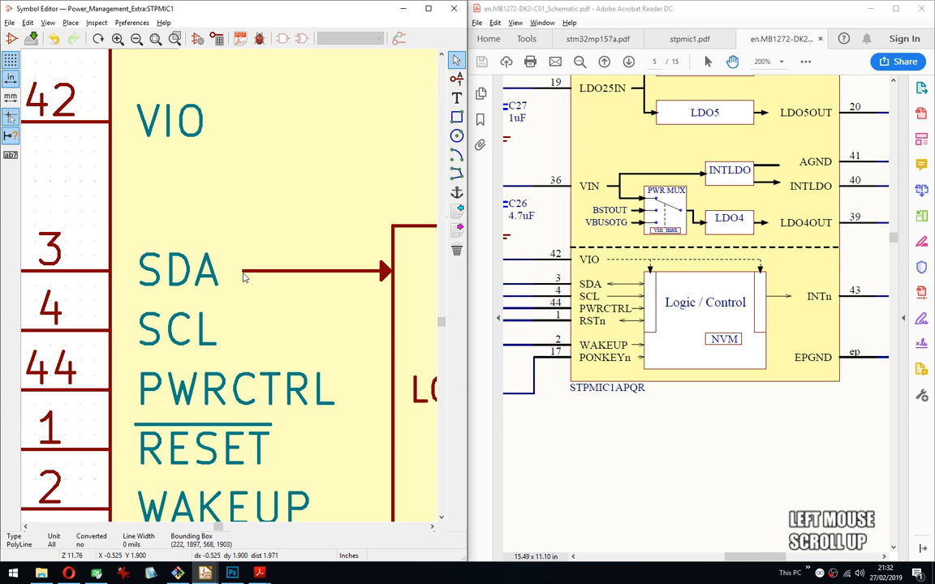
key("g")
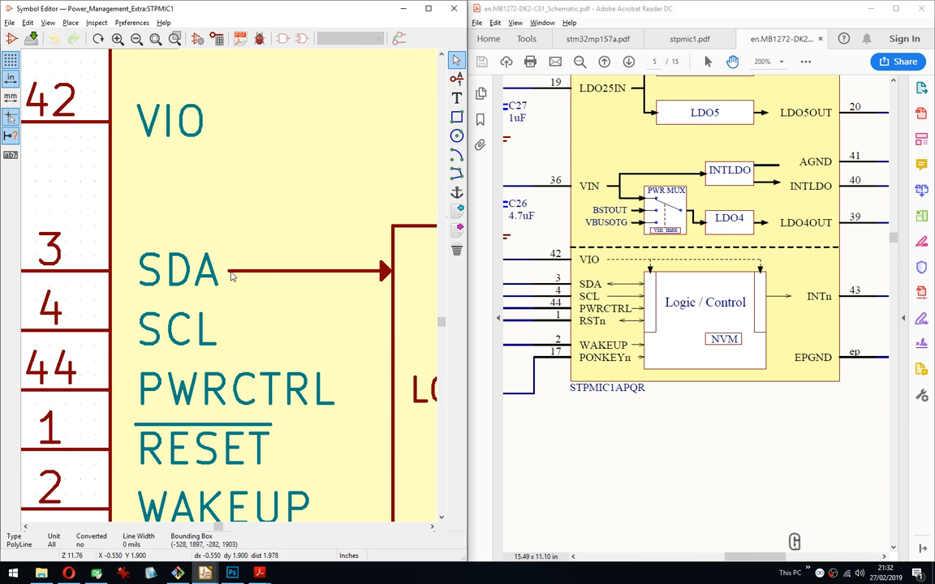
left_click(230, 275)
Duplicate the SDA arrow one row down onto the SCL row and select the copy's arrowhead at the rectangle's edge.
middle_click_drag(309, 292, 270, 275)
left_click_drag(280, 225, 219, 232)
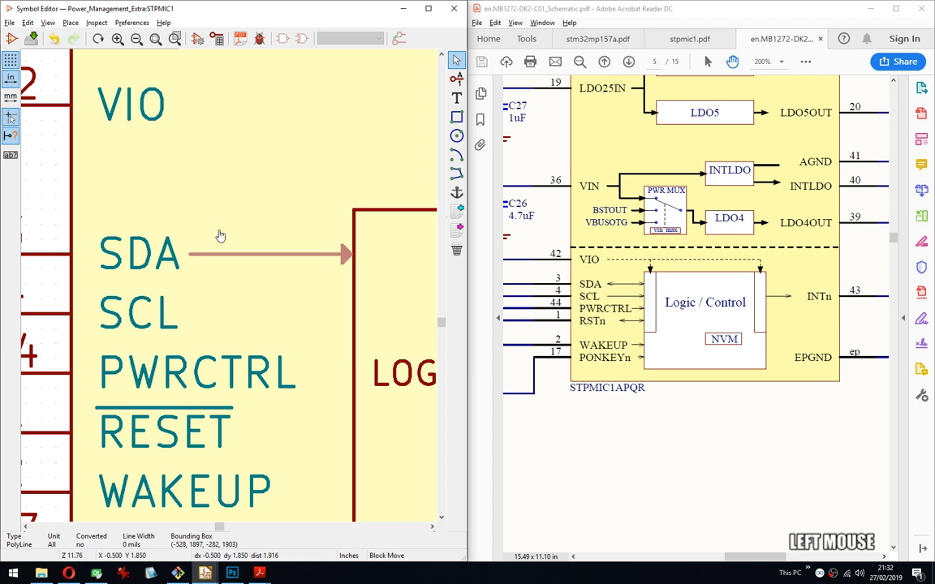
right_click(219, 236)
left_click(239, 309)
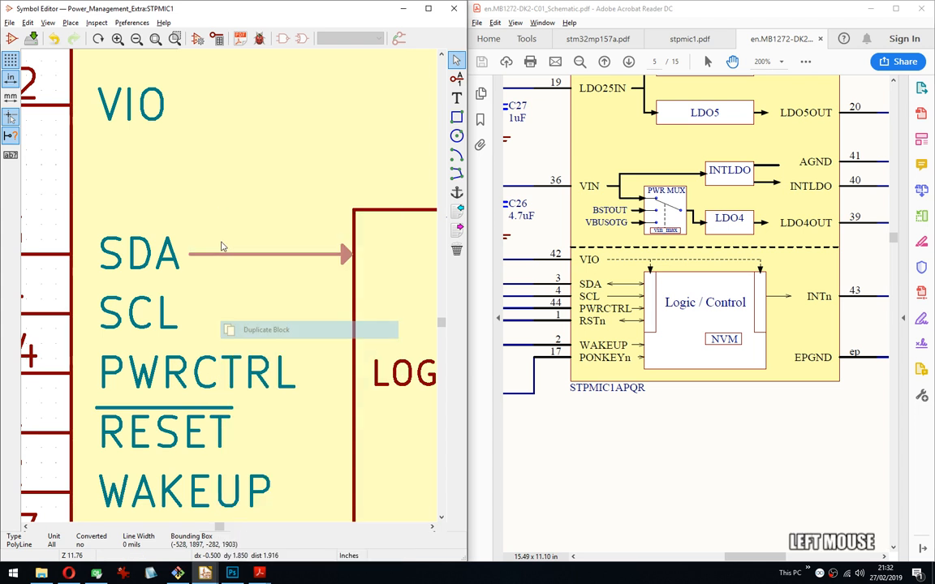
left_click(223, 292)
middle_click_drag(223, 291, 246, 231)
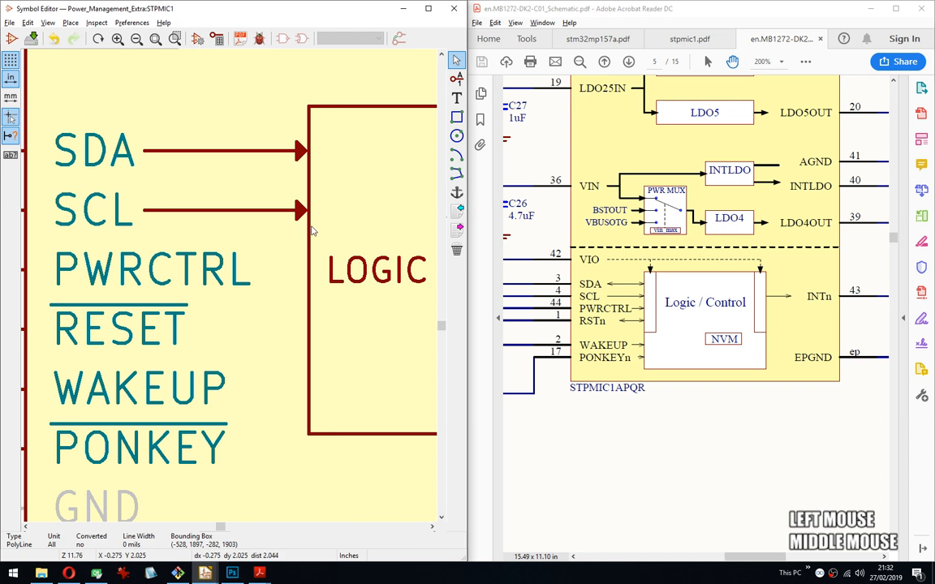
left_click_drag(311, 232, 265, 198)
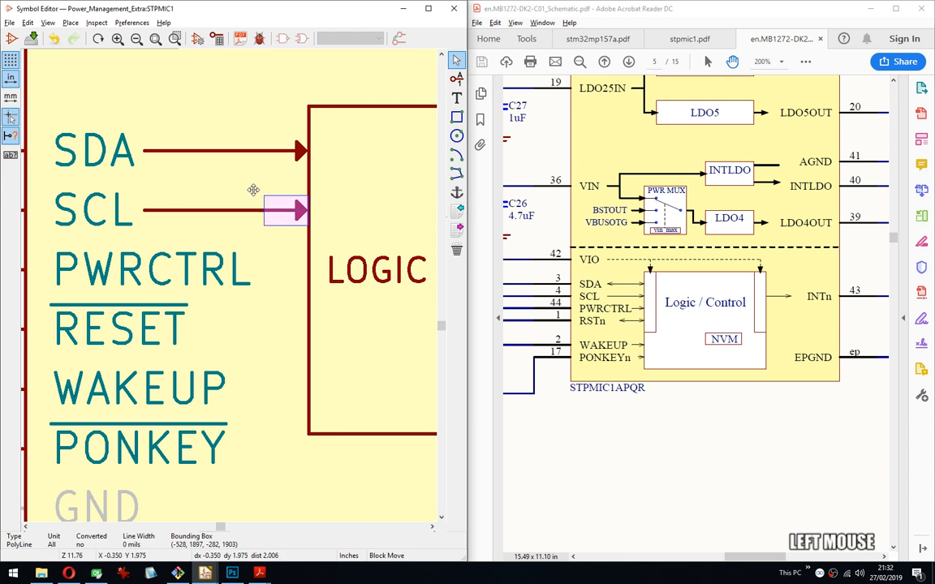
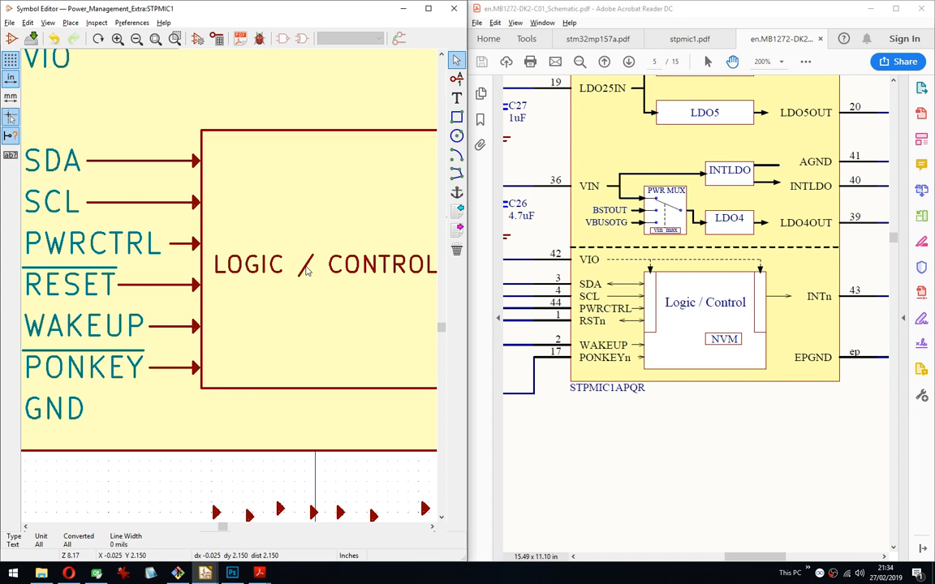
Move the LOGIC / CONTROL block with its pins and arrows, including INT, up 50 mils towards VIO.
scroll(307, 271, "down", 1)
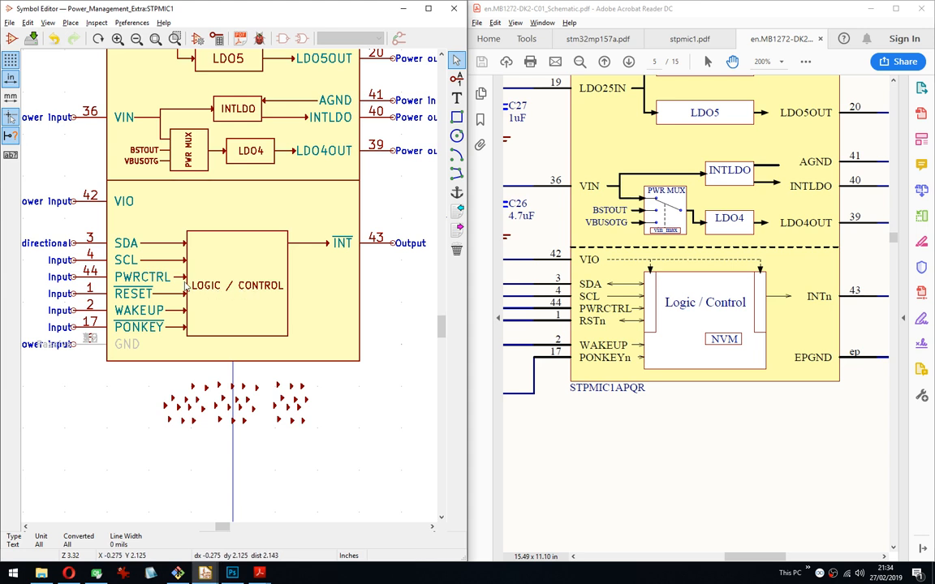
middle_click_drag(185, 284, 188, 275)
left_click_drag(55, 217, 365, 324)
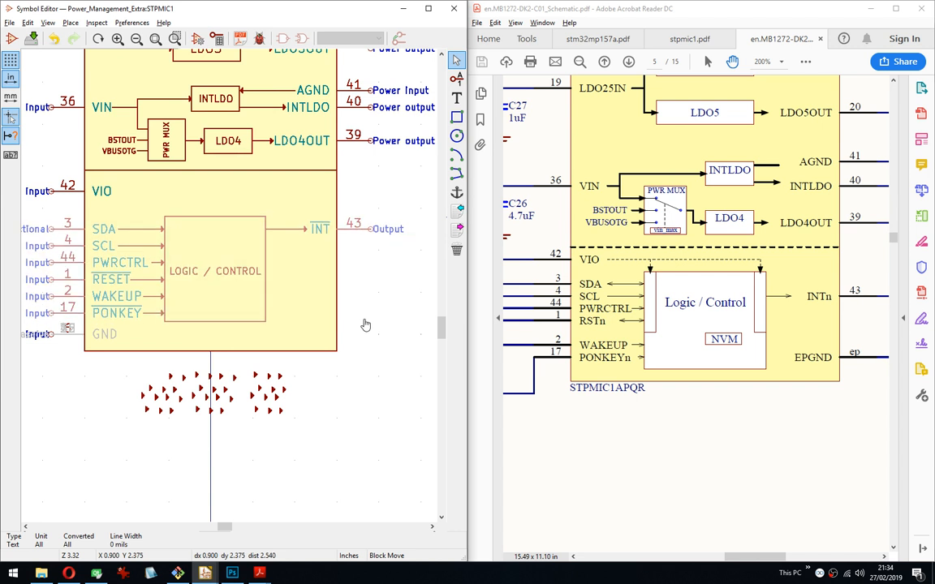
key("Return")
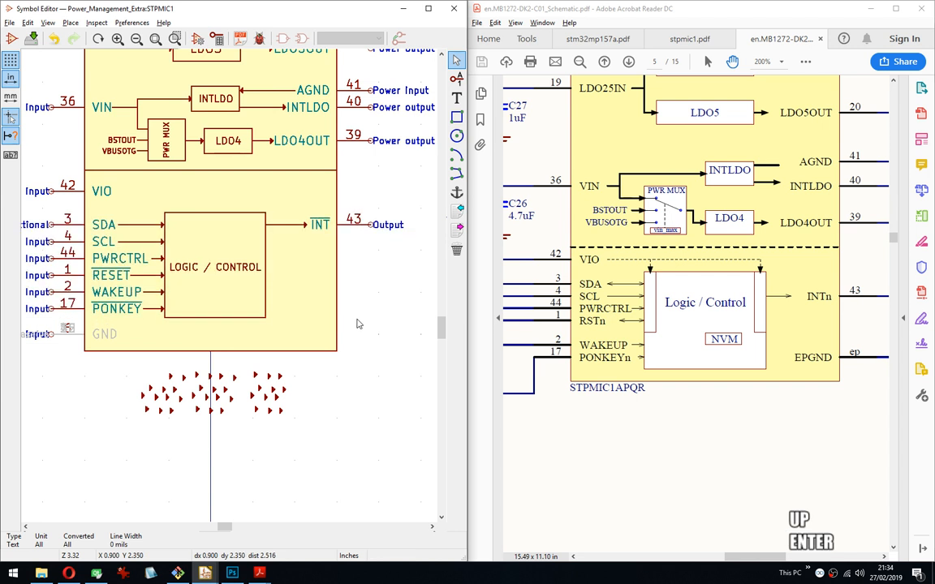
Try the LOGIC / CONTROL block with its pins and arrows further up, directly beneath the VIO pin.
left_click_drag(47, 204, 368, 327)
key("Up")
key("Up")
key("Up")
key("Up")
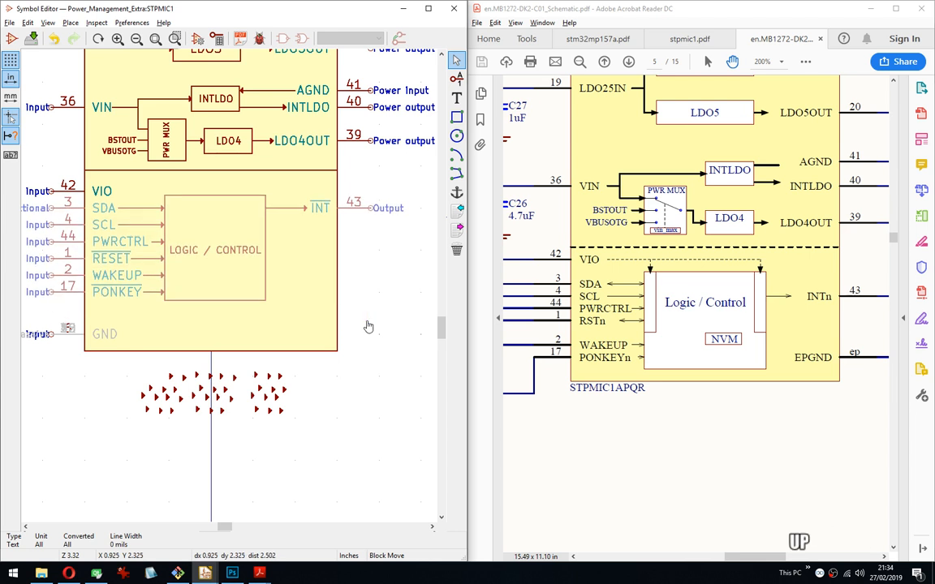
key("Down")
key("Down")
key("Down")
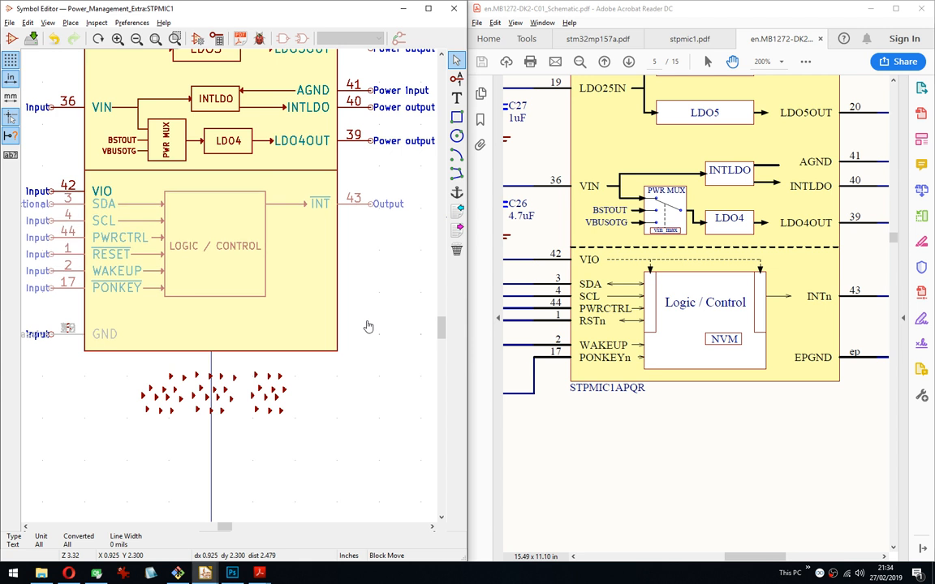
key("Down")
key("Down")
key("Down")
key("Down")
key("Down")
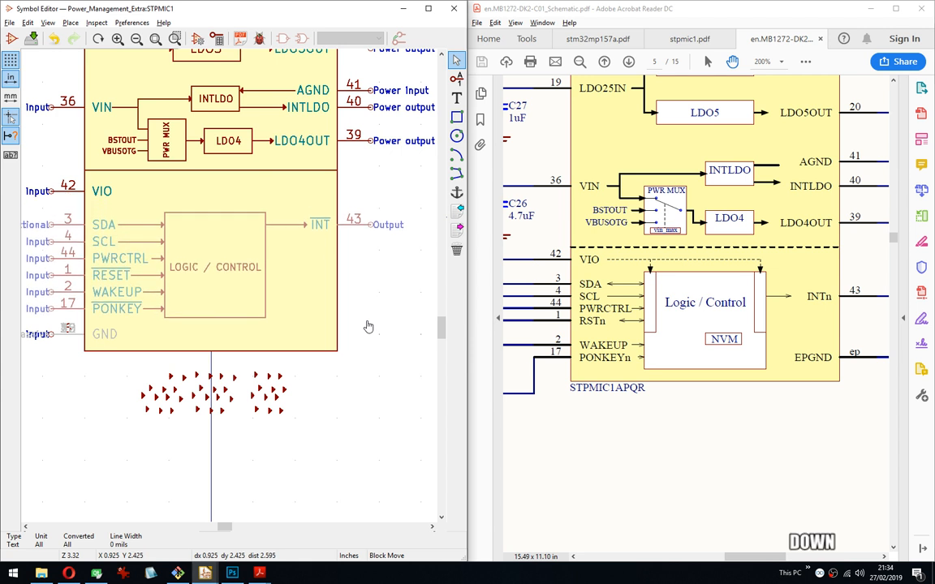
key("Return")
Set the editing grid to 50 mils.
right_click(55, 324)
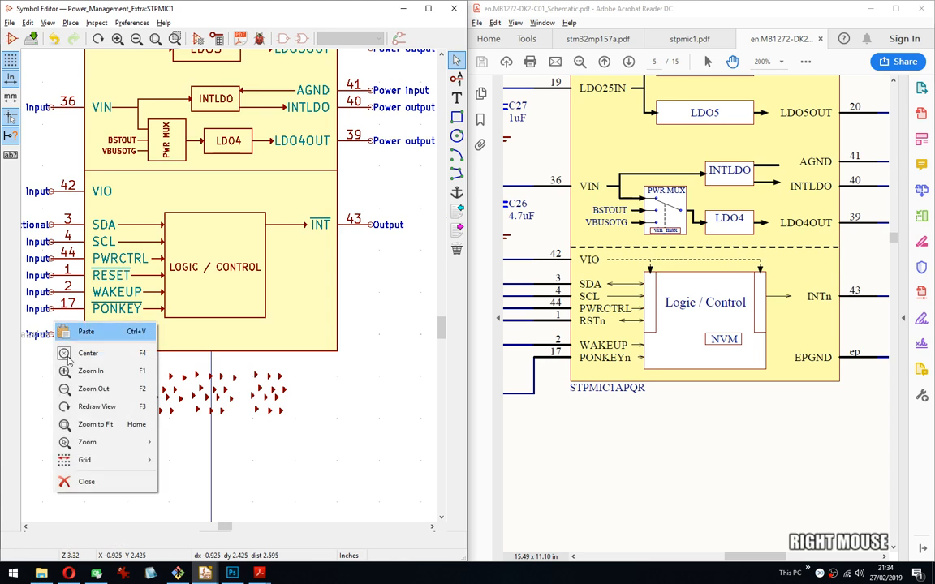
mouse_move(85, 460)
left_click(176, 469)
Try moving the SDA pin up 100 mils, closer to the VIO pin.
scroll(182, 188, "up", 3)
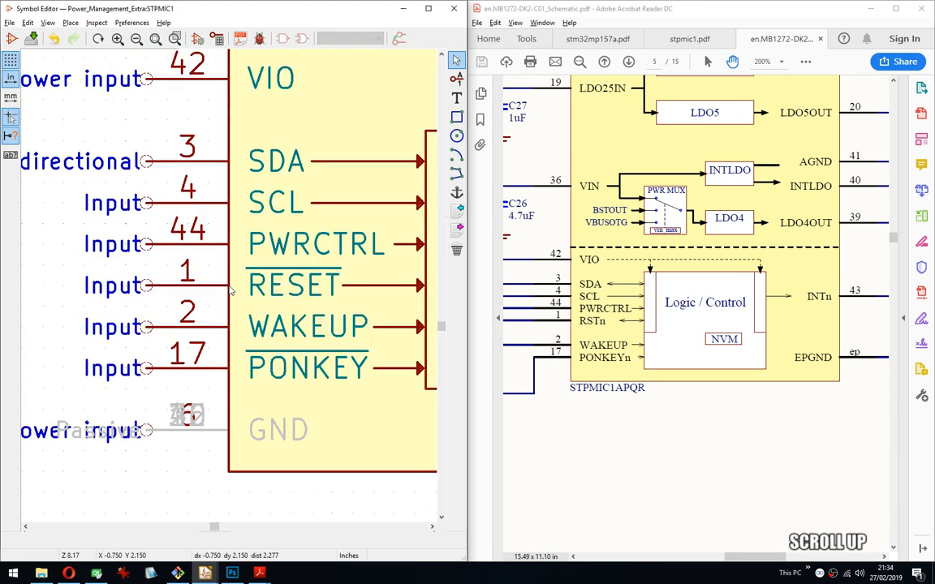
middle_click_drag(182, 187, 182, 190)
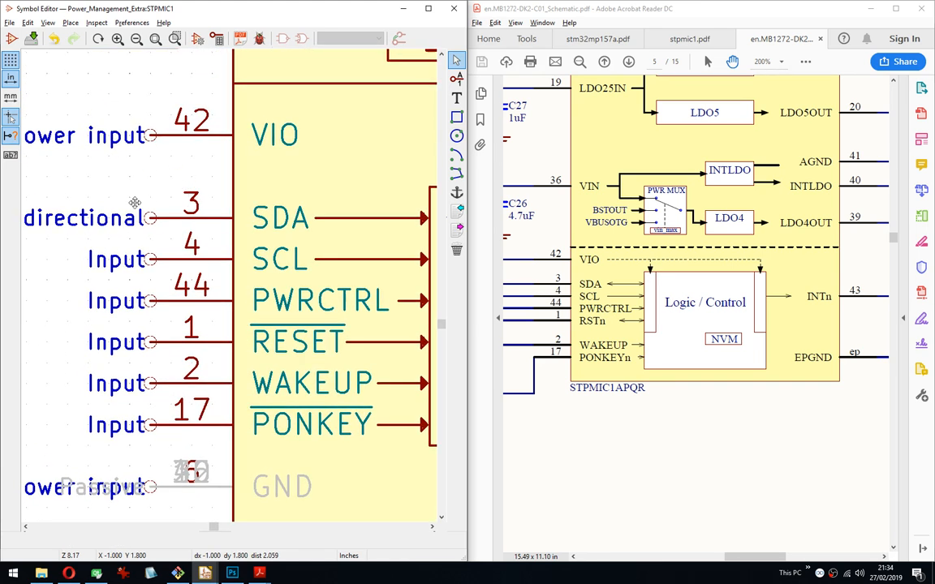
left_click_drag(134, 202, 173, 221)
key("Down")
key("Down")
key("Down")
key("Down")
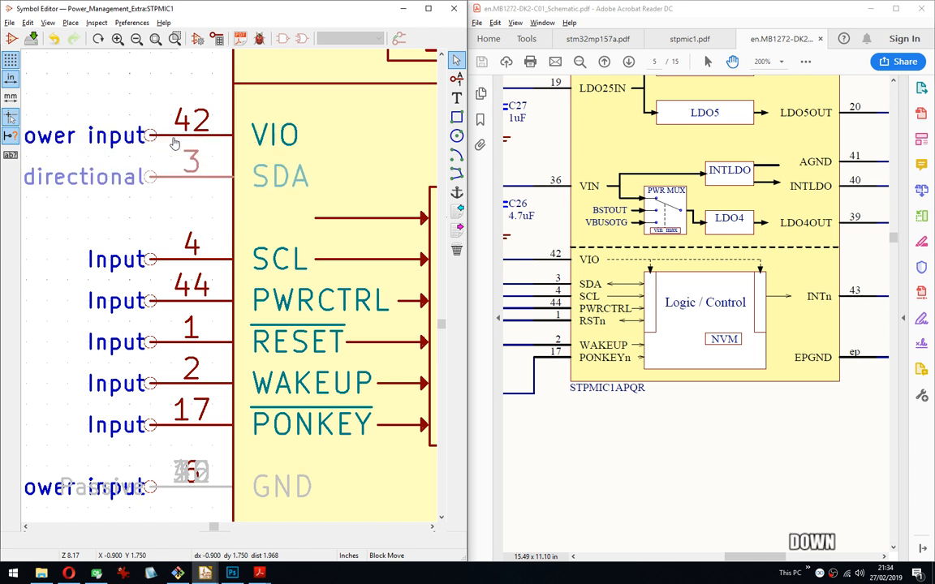
left_click(175, 143)
Move the stacked GND pins down 50 mils, away from the PONKEY pin.
middle_click_drag(215, 296, 212, 183)
left_click_drag(135, 357, 169, 402)
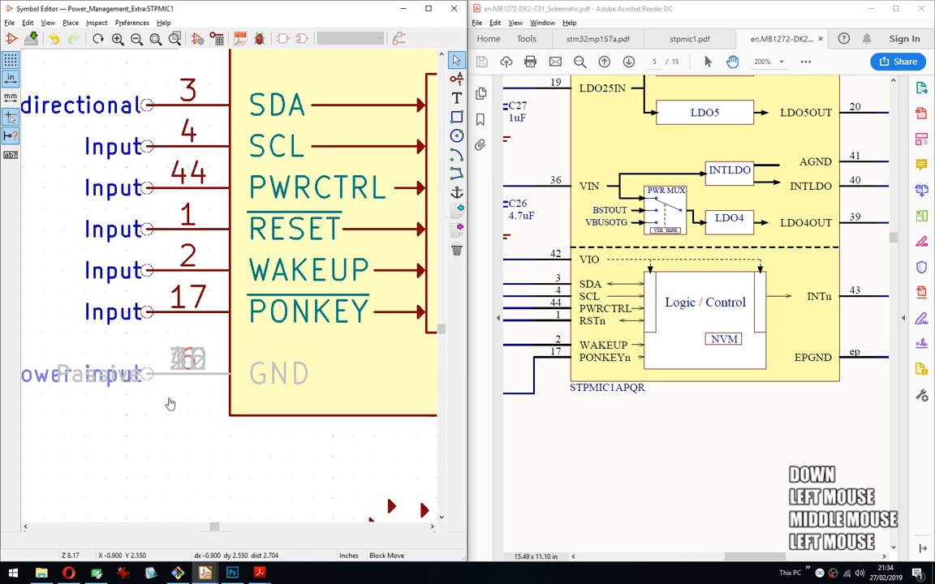
key("Down")
key("Down")
key("Down")
key("Down")
left_click(172, 336)
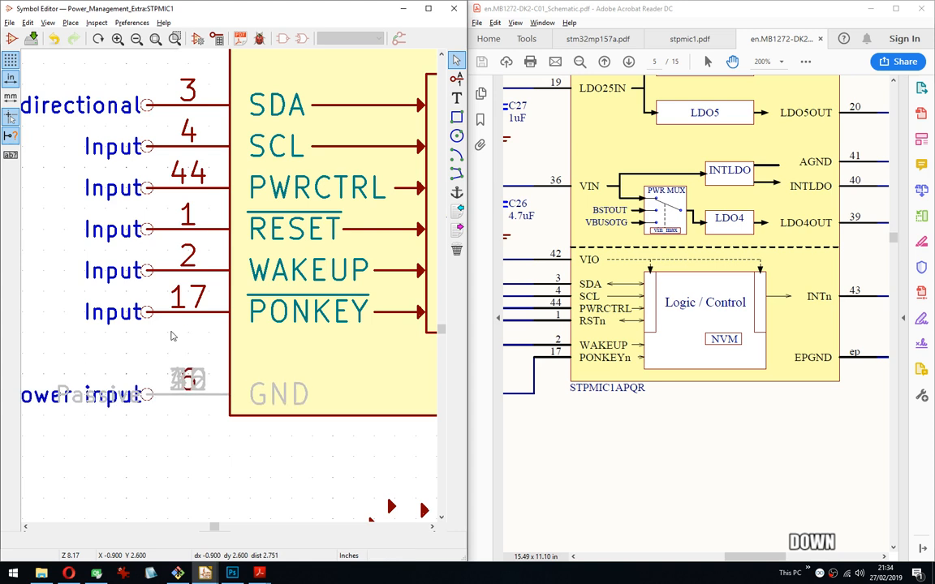
Stretch the bottom edge of the symbol body rectangle down 50 mils.
middle_click_drag(335, 414, 95, 294)
key("g")
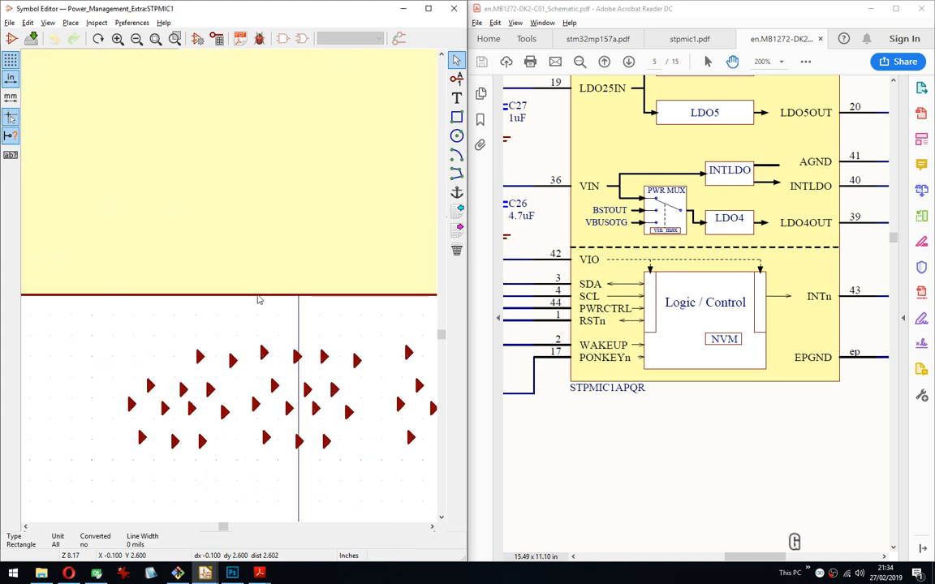
left_click(257, 316)
Delete all the spare arrowheads lying below the symbol body.
scroll(257, 316, "down", 3)
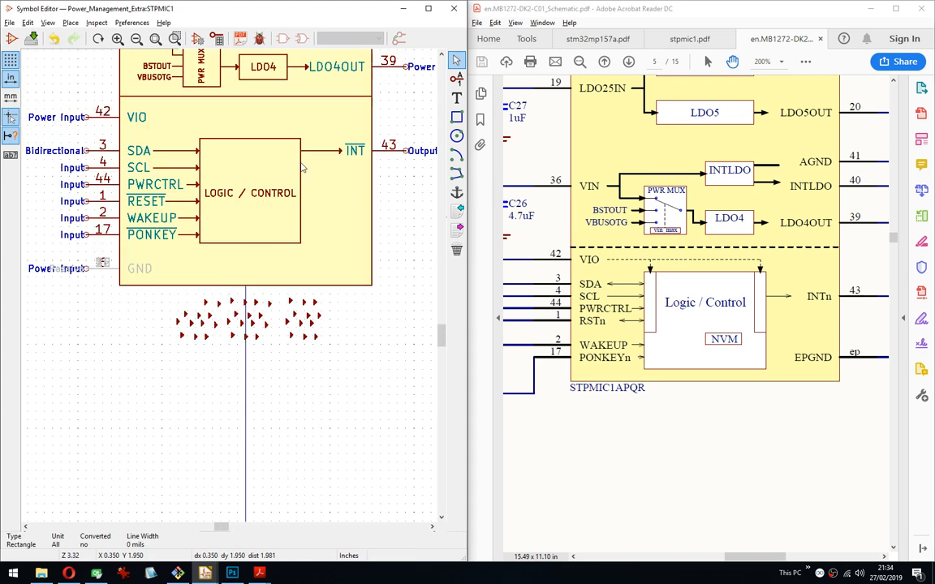
middle_click_drag(304, 170, 230, 290)
scroll(277, 172, "down", 3)
scroll(230, 291, "down", 1)
scroll(268, 170, "up", 4)
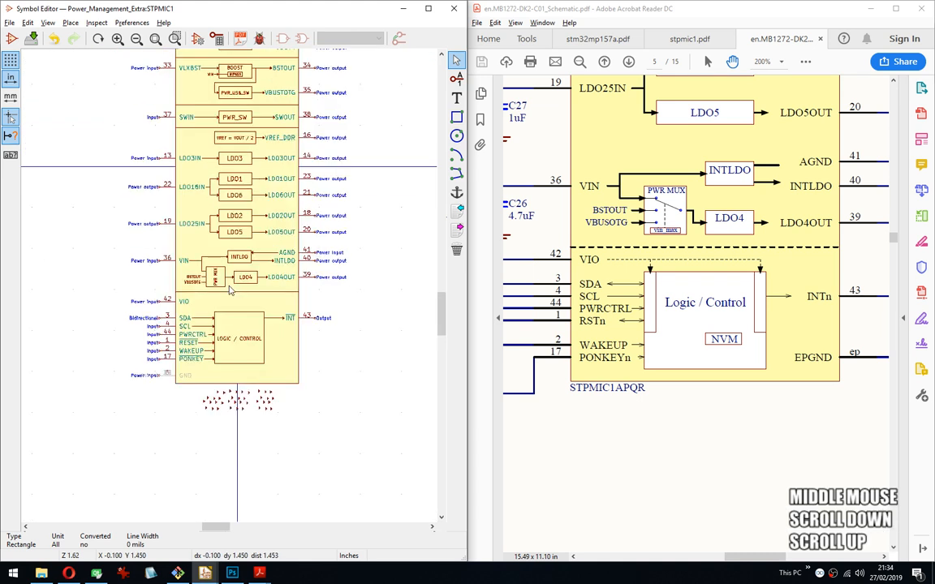
scroll(269, 170, "down", 3)
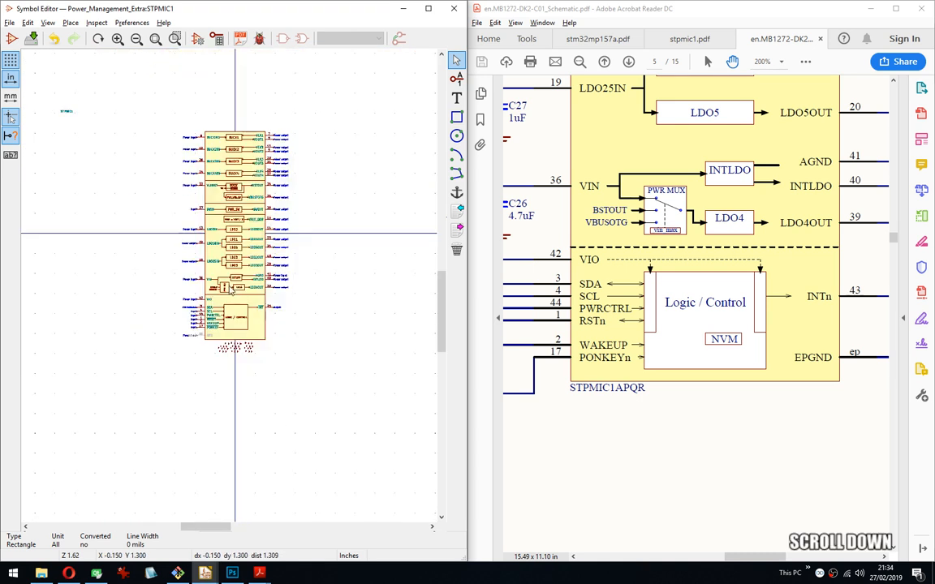
scroll(173, 170, "up", 1)
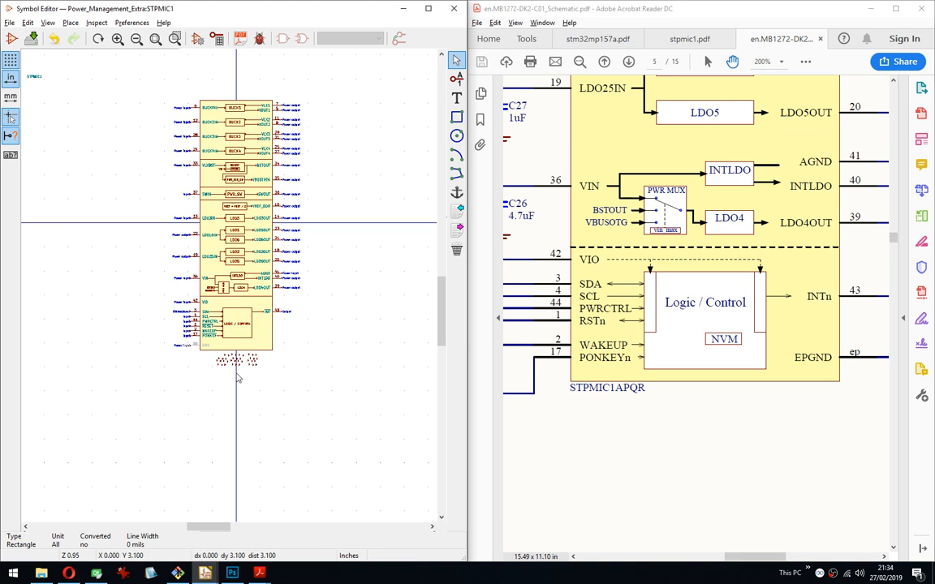
scroll(309, 309, "up", 2)
left_click_drag(317, 302, 171, 247)
right_click(169, 244)
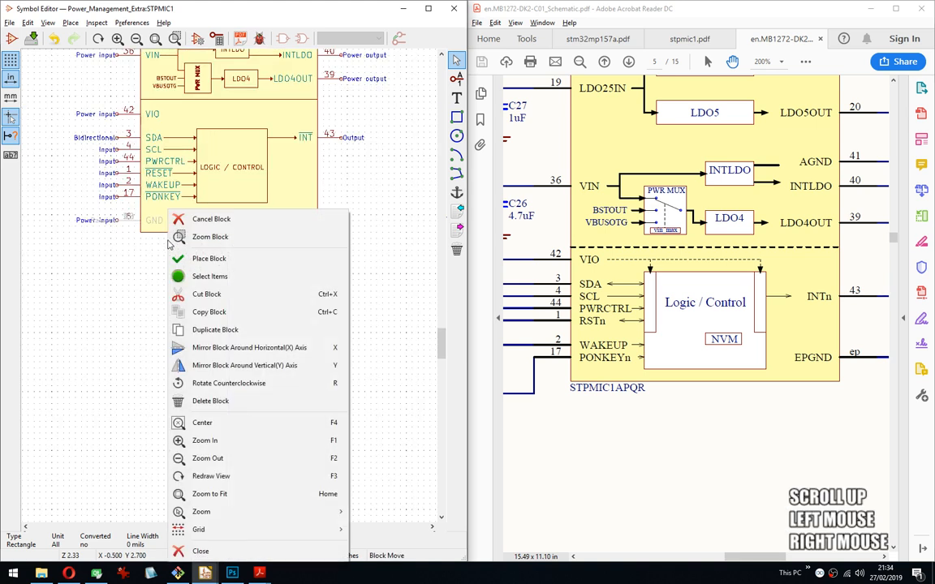
left_click(211, 400)
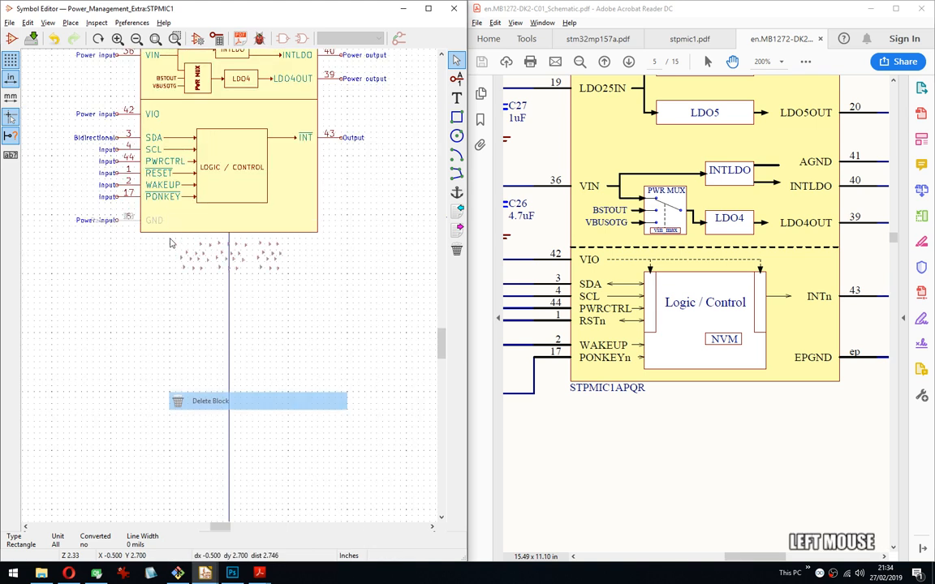
Move the overlapping reference and STPMIC1 value texts from beside the symbol to the area below and left of its body.
middle_click_drag(124, 91, 159, 252)
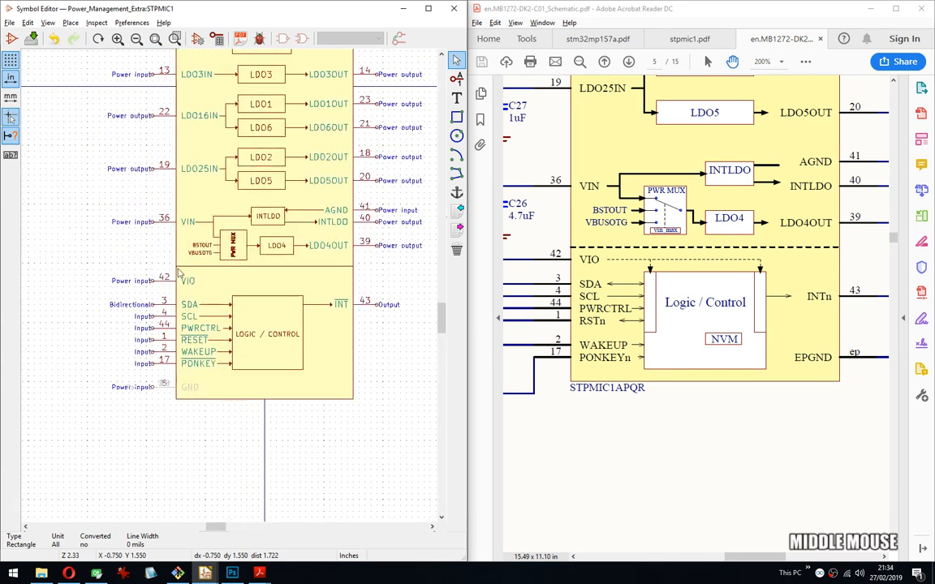
scroll(221, 229, "down", 2)
middle_click_drag(154, 203, 230, 290)
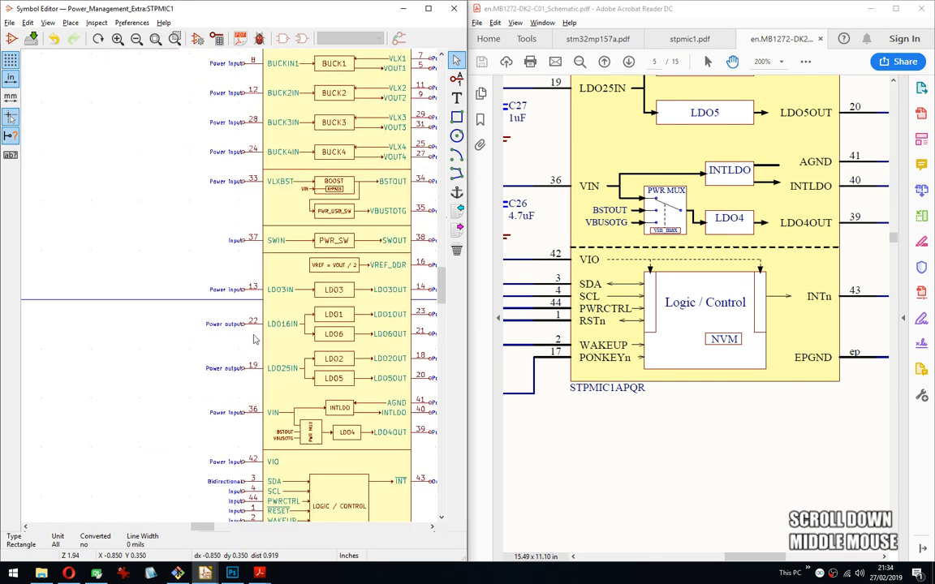
scroll(230, 290, "down", 3)
left_click_drag(188, 279, 137, 231)
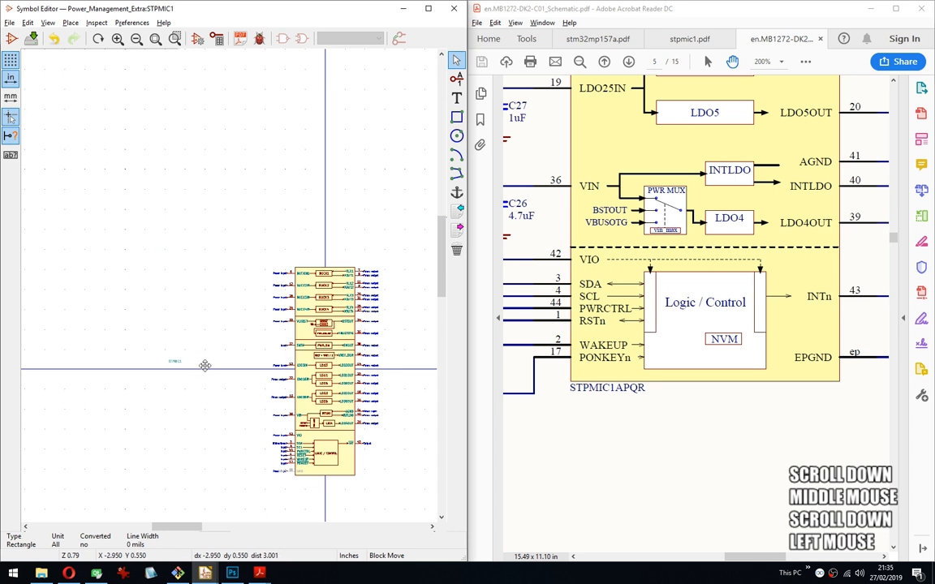
middle_click_drag(207, 393, 181, 241)
left_click(235, 356)
Separate the STPMIC1 value text from the reference and centre it just below the symbol body's bottom edge.
scroll(235, 356, "up", 3)
left_click(151, 212)
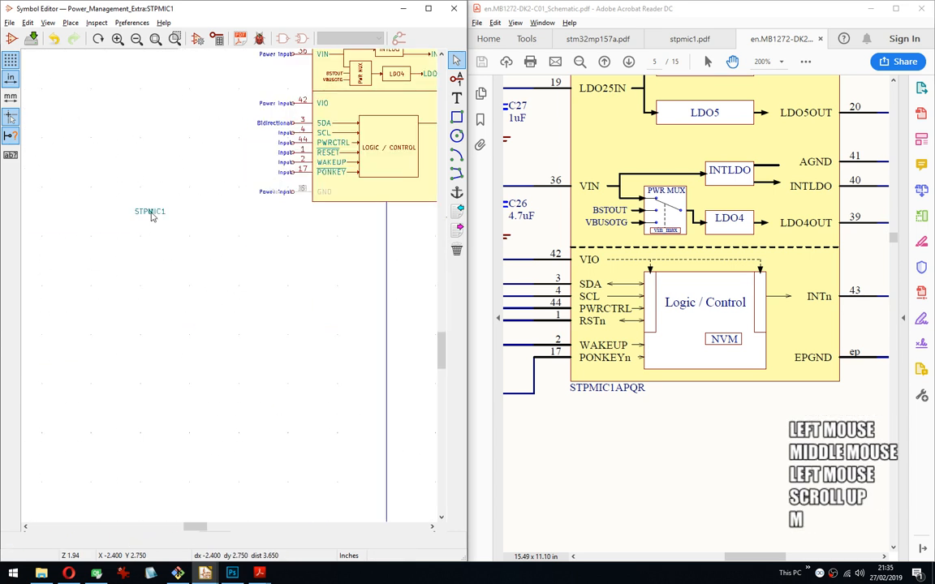
left_click(212, 247)
middle_click_drag(213, 247, 197, 249)
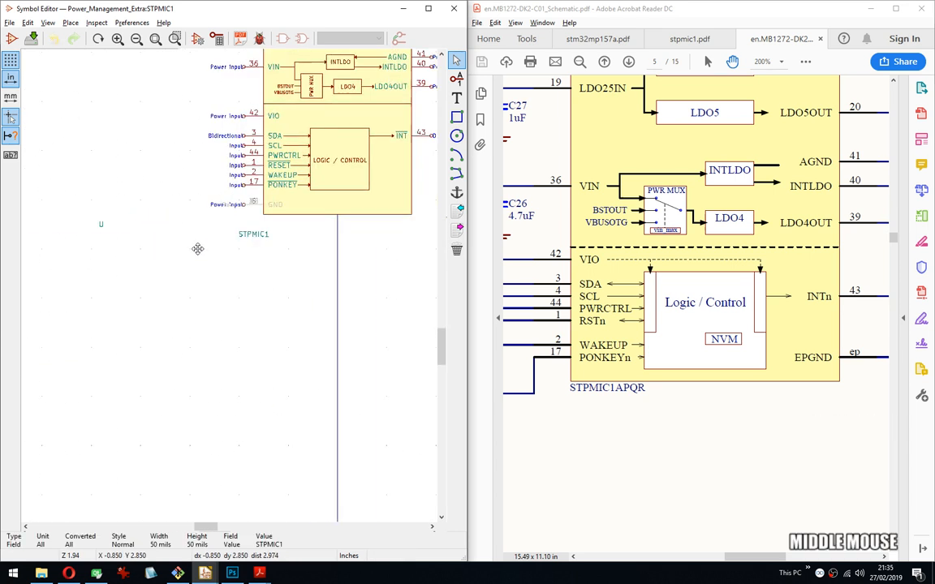
left_click(279, 234)
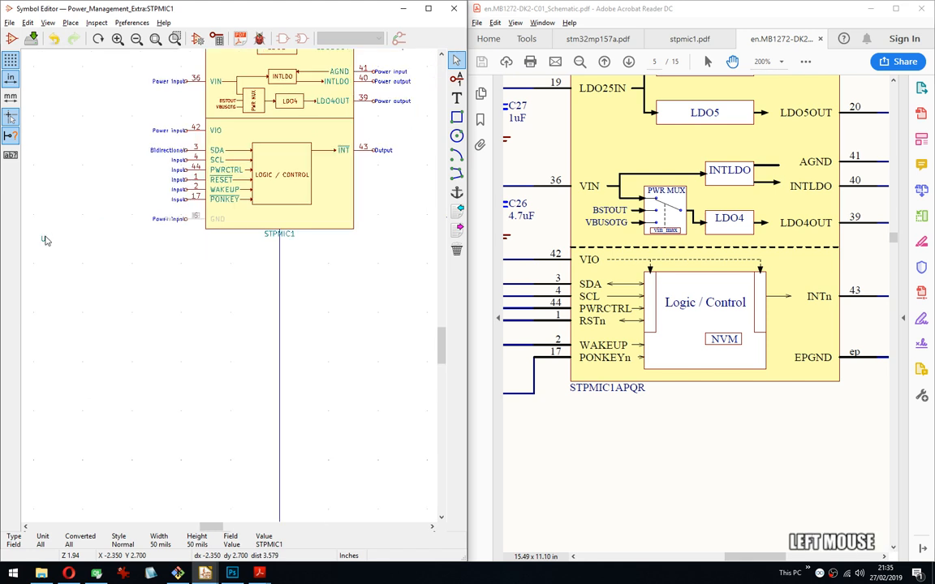
Move the reference text U from below the symbol to a centred position just above the body's top edge.
key("m")
left_click(95, 269)
middle_click_drag(125, 268, 218, 138)
left_click(219, 139)
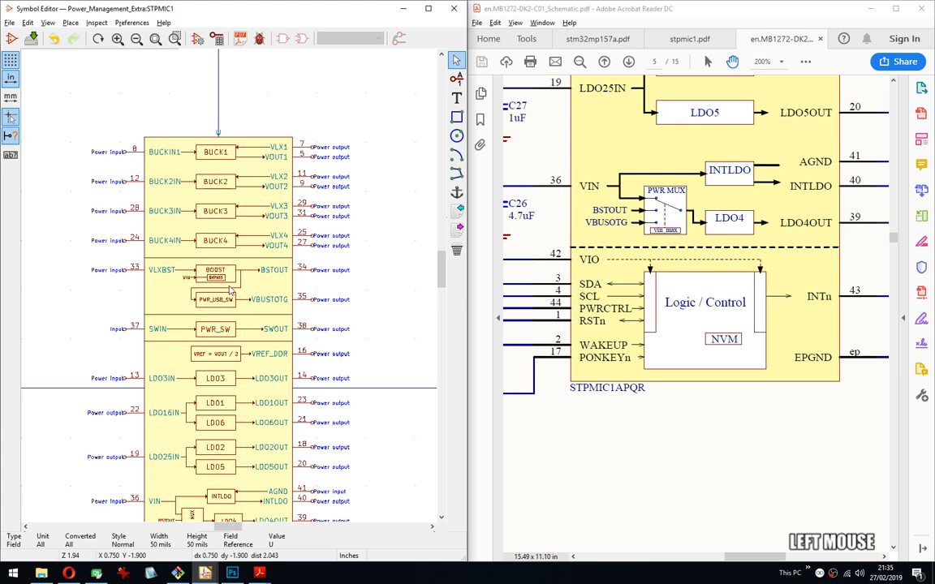
Block-select the whole symbol and move it down 100 mils so pins 13 and 14 lie on the horizontal origin axis.
scroll(211, 267, "down", 3)
middle_click_drag(231, 381, 207, 277)
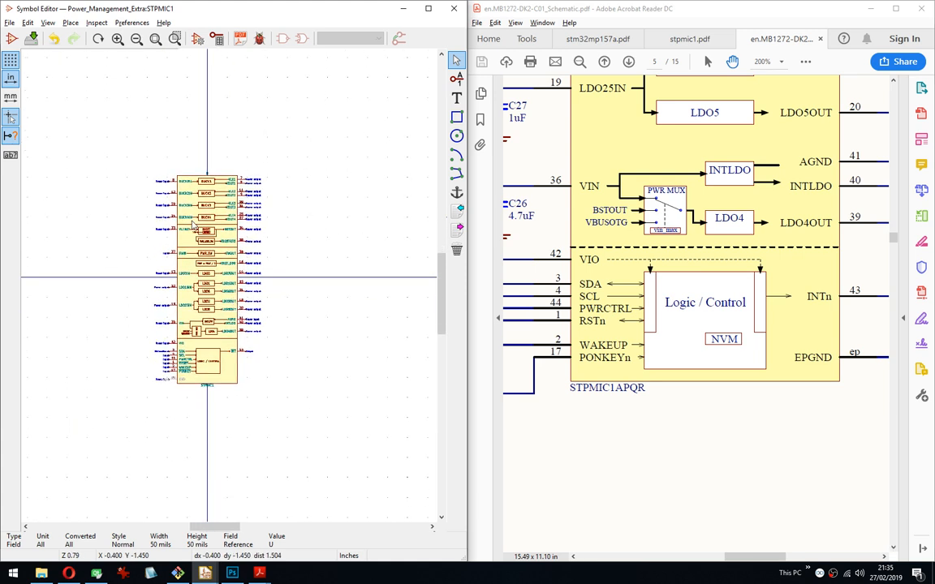
left_click_drag(106, 145, 329, 419)
key("Up")
key("Up")
key("Up")
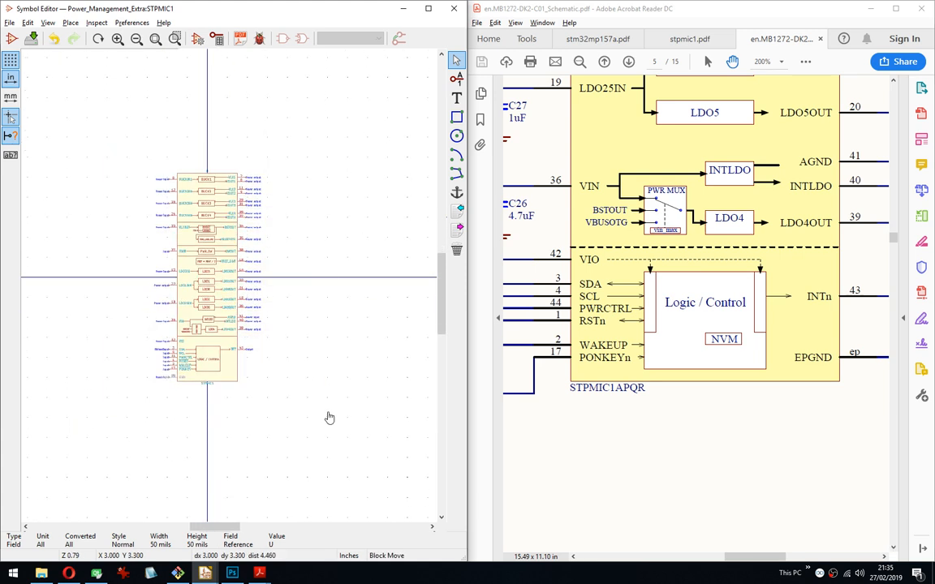
key("Down")
key("Down")
key("Down")
key("Down")
key("Down")
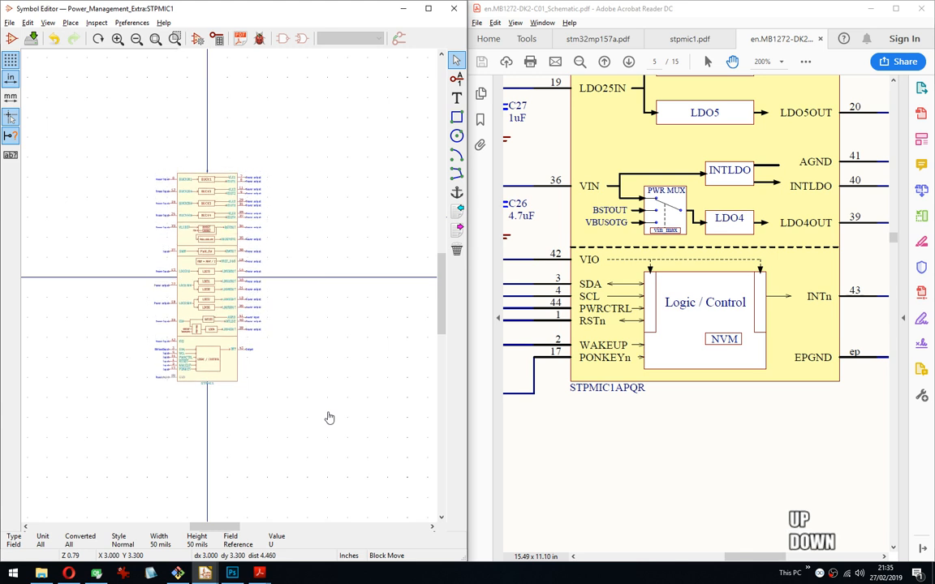
key("Up")
key("Down")
left_click(328, 418)
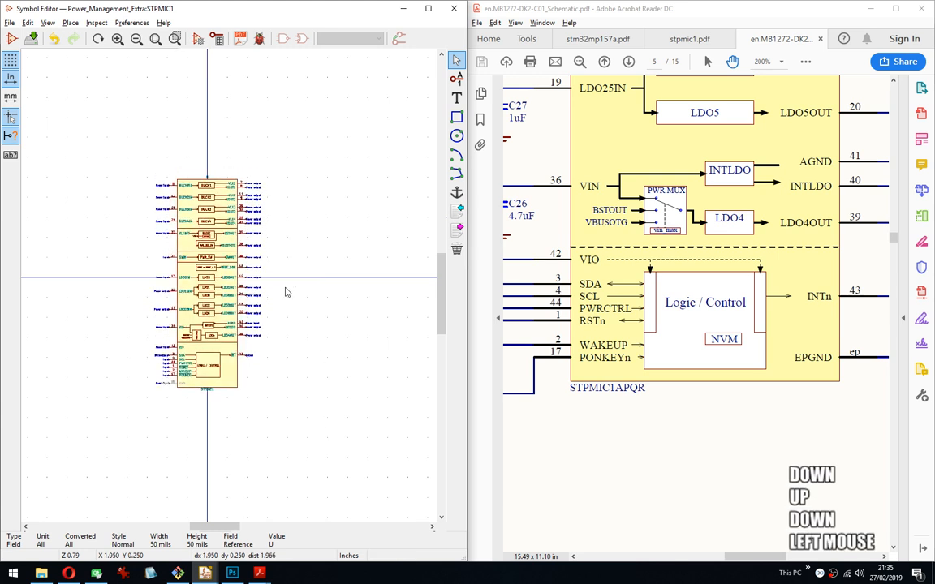
scroll(229, 290, "up", 3)
middle_click_drag(151, 255, 342, 229)
scroll(342, 229, "down", 3)
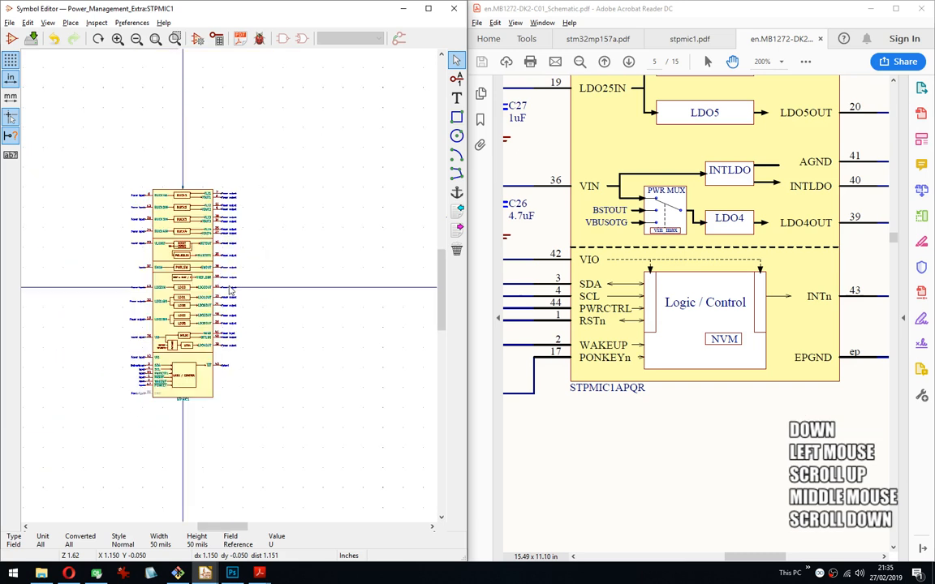
scroll(183, 287, "up", 2)
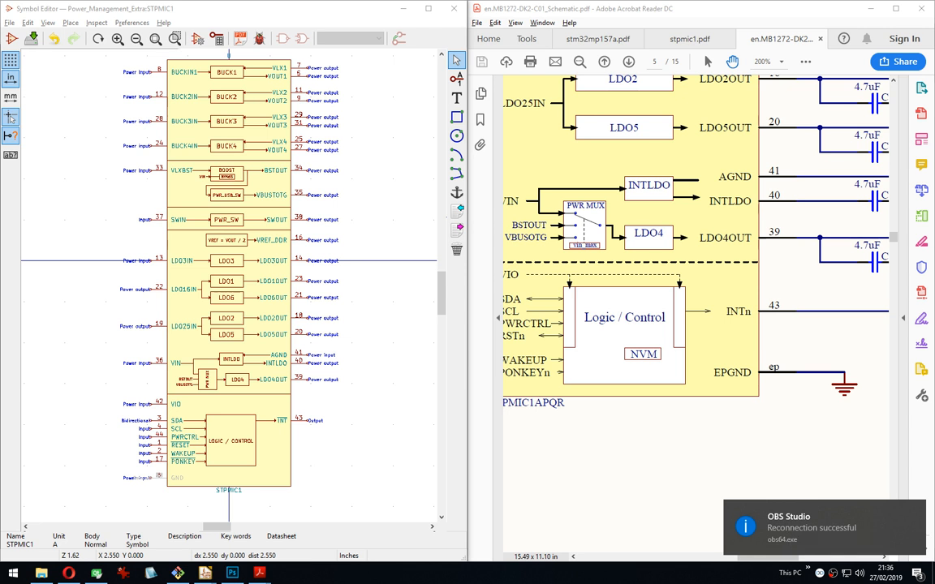
left_click(915, 512)
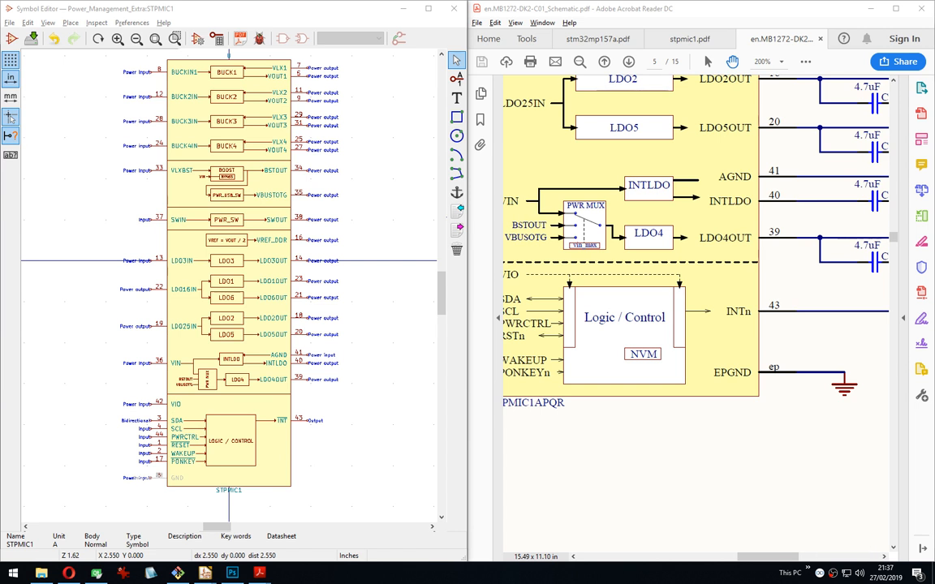
type("are we backl")
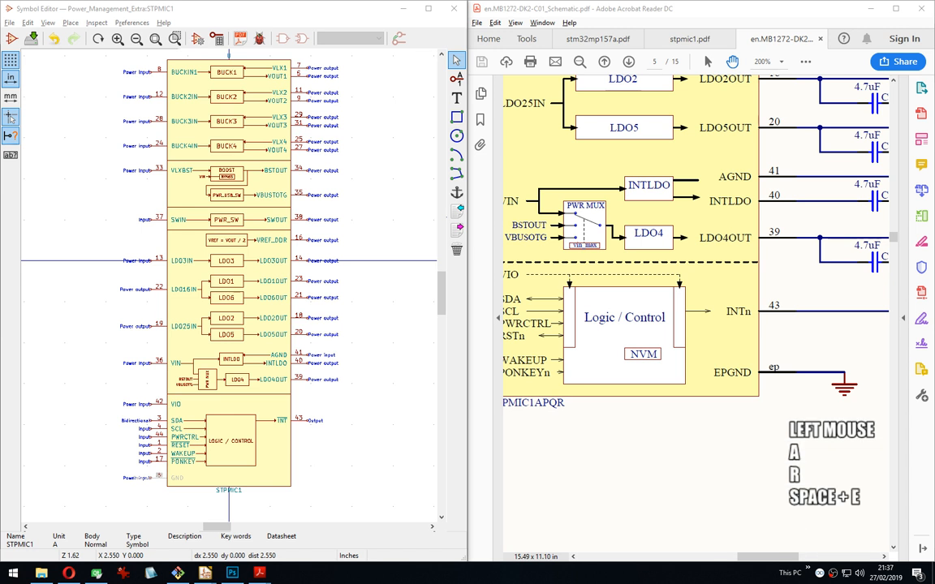
key("shift")
key("shift")
key("BackSpace")
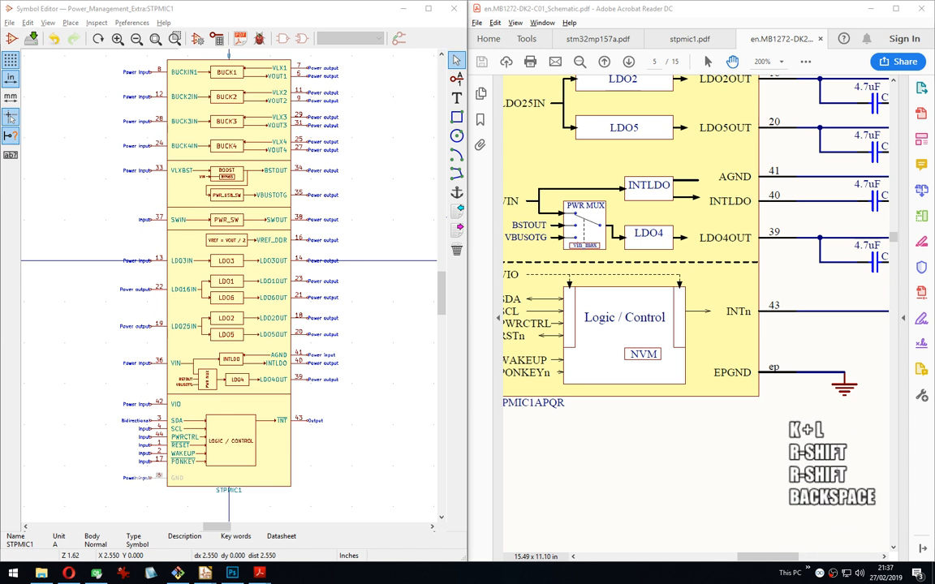
key("shift")
key("shift")
key("Return")
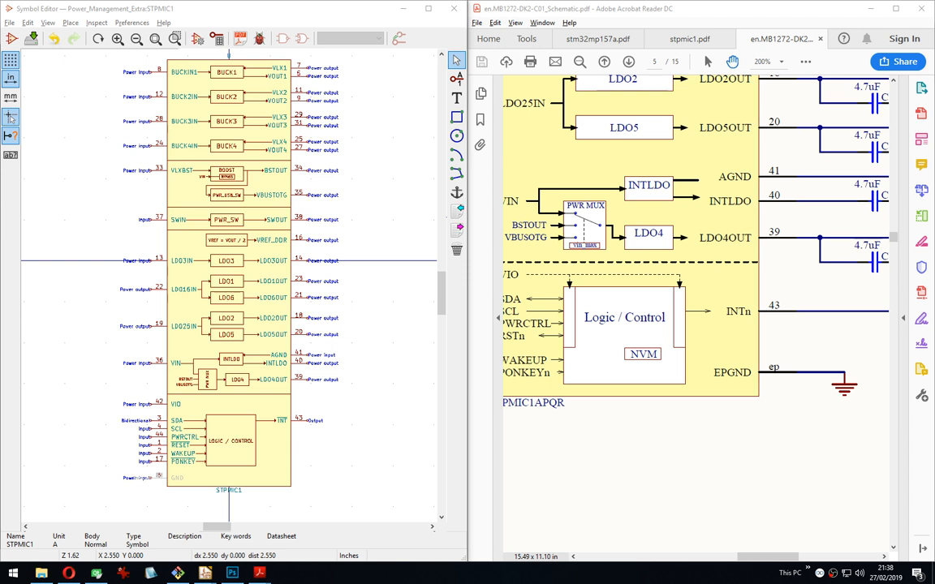
left_click(228, 261)
left_click(229, 261)
key("super+e")
type("re back")
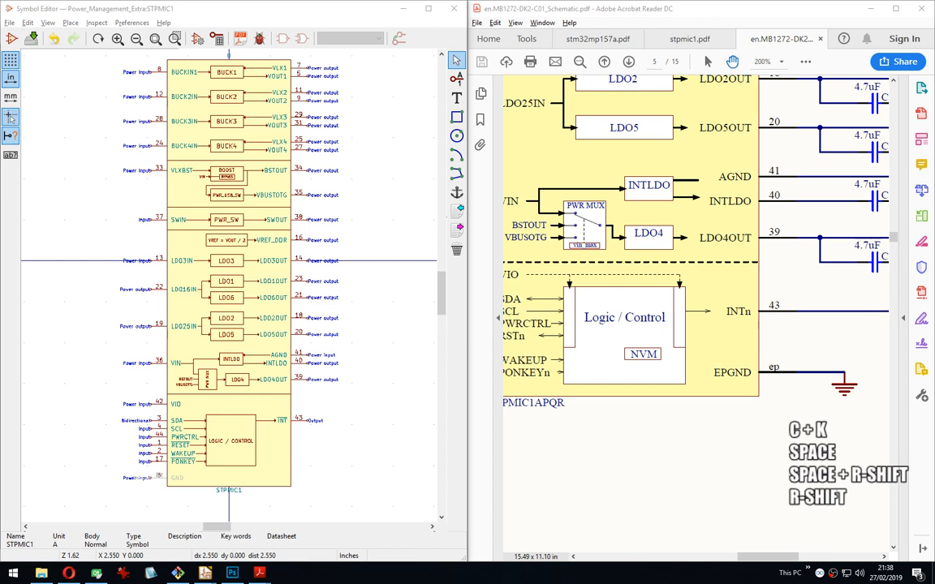
key("Return")
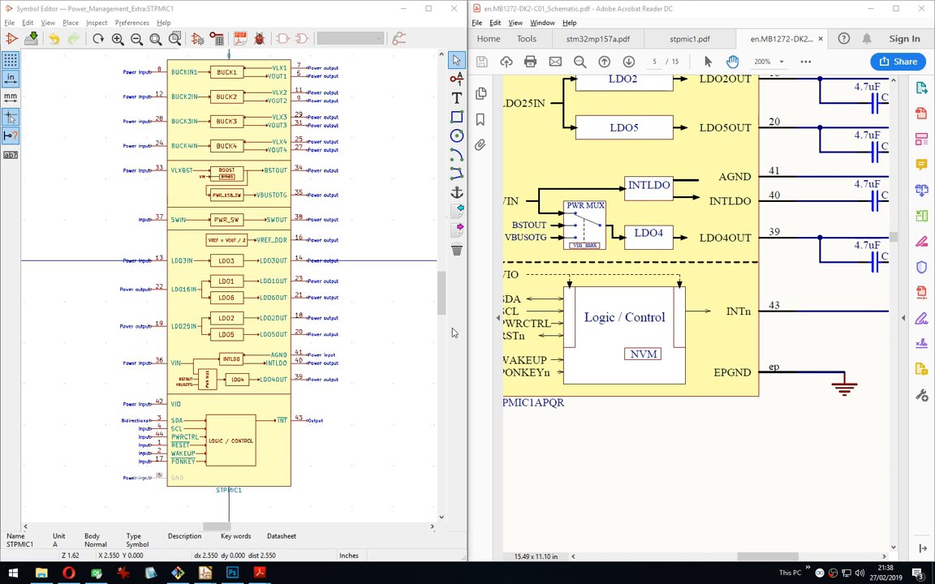
left_click_drag(441, 294, 436, 288)
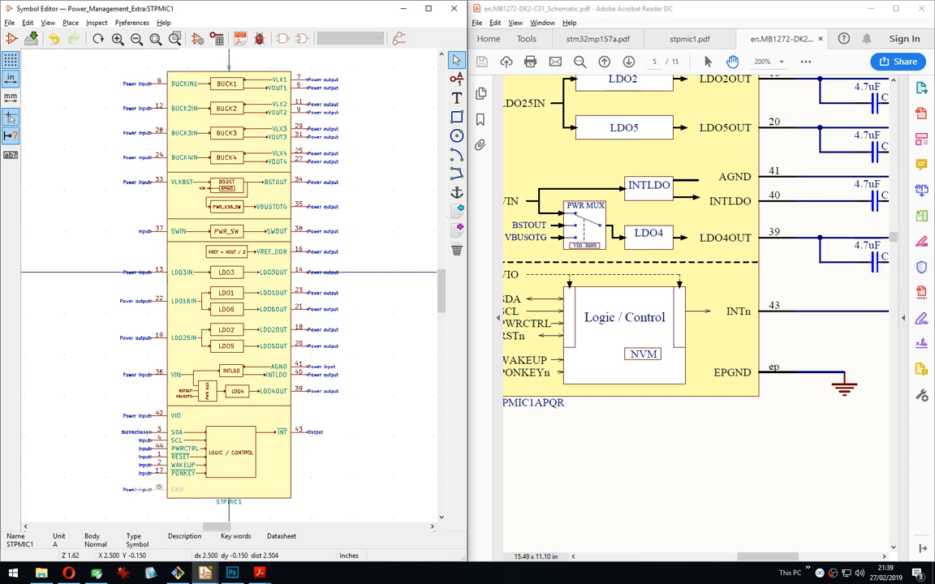
scroll(695, 317, "up", 1)
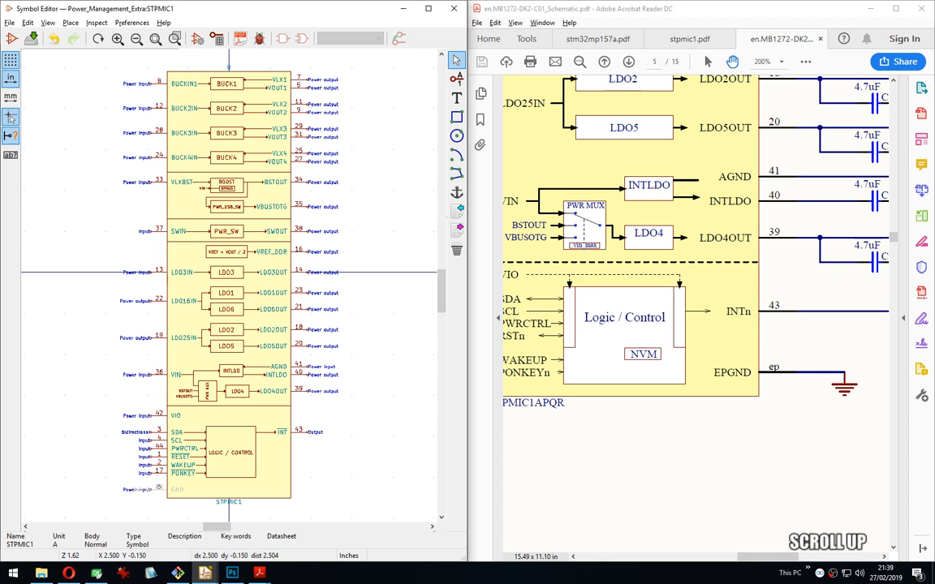
scroll(696, 316, "down", 1)
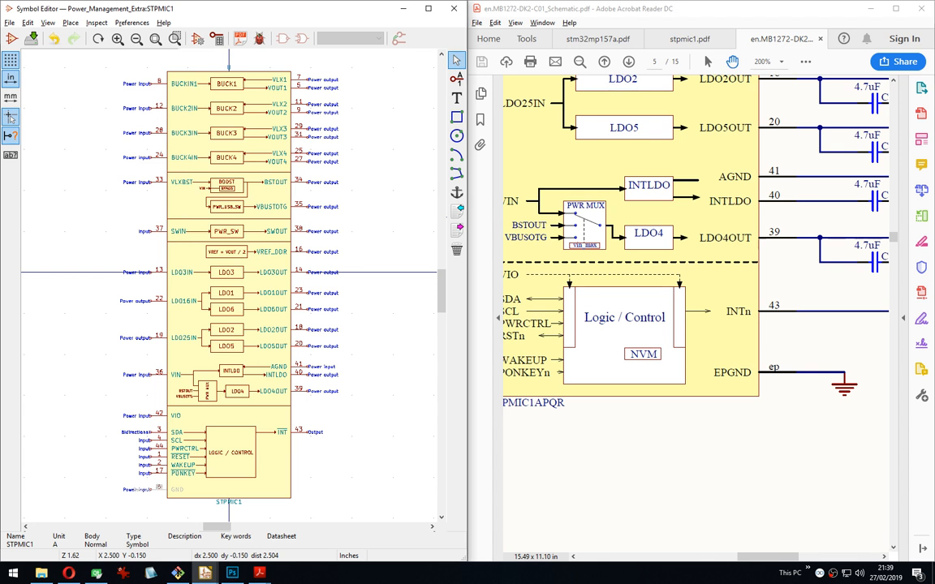
scroll(803, 153, "down", 1)
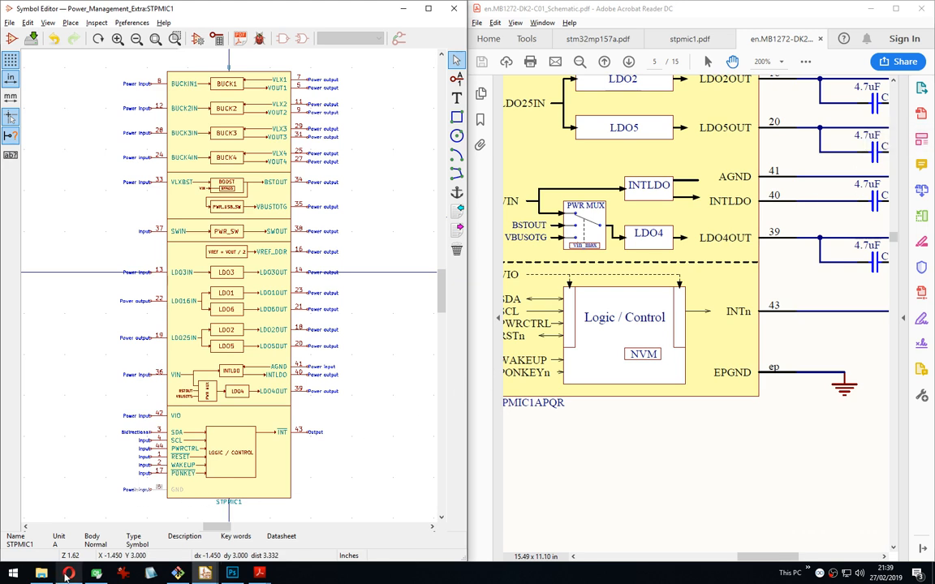
Switch to the Opera browser and search Google for "cpu 18/19" in a new tab.
mouse_move(68, 574)
left_click(71, 475)
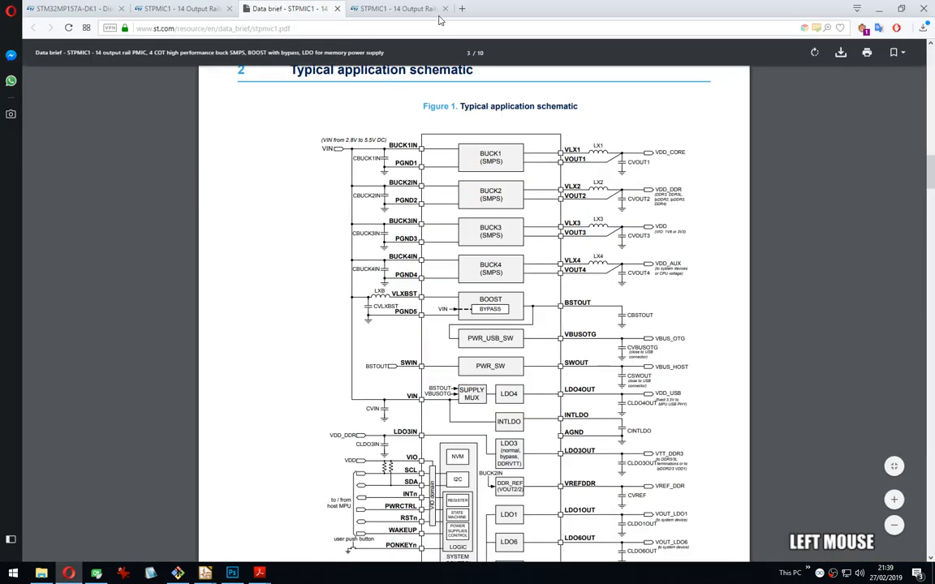
left_click(464, 9)
type("cpu 18/19")
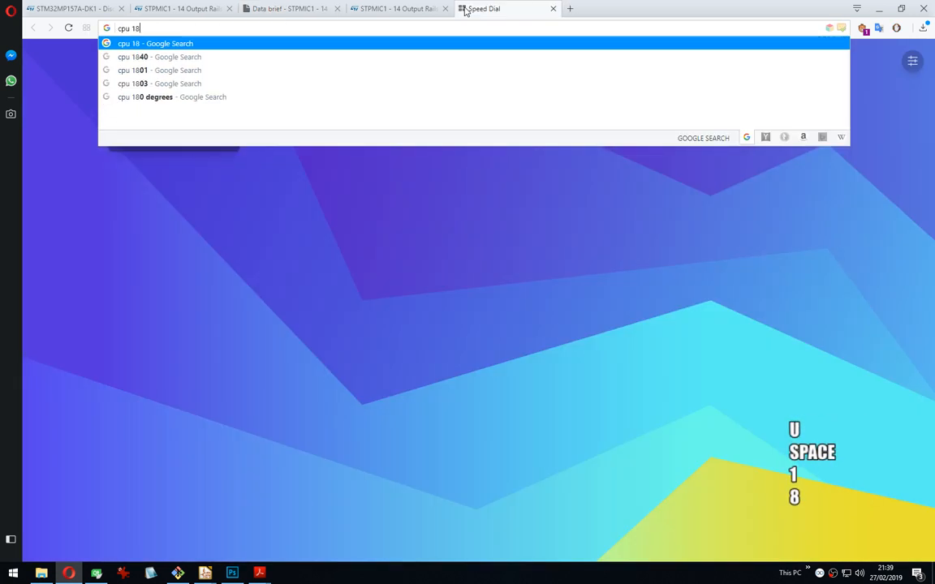
key("Return")
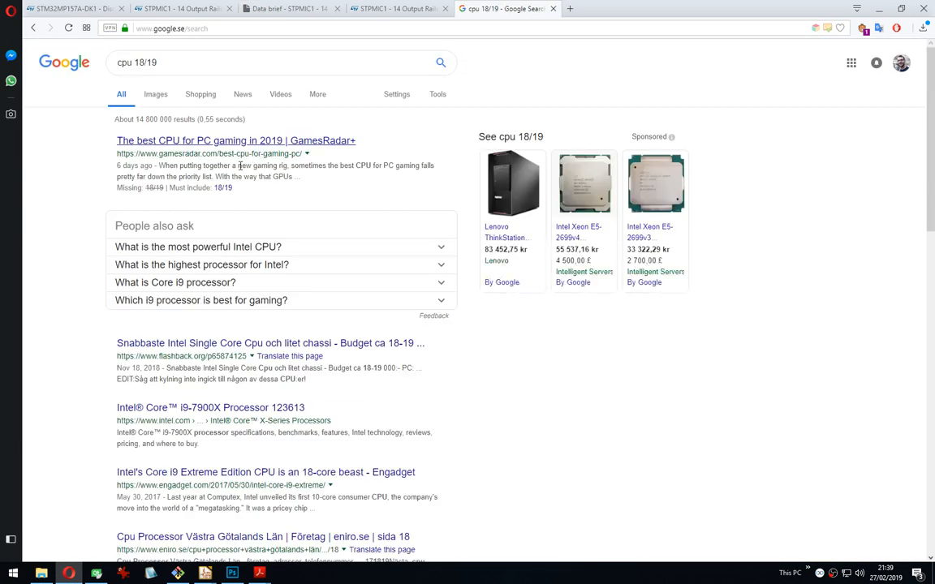
Change the Google query to "cpu 19 ulm" and run the search.
left_click(151, 63)
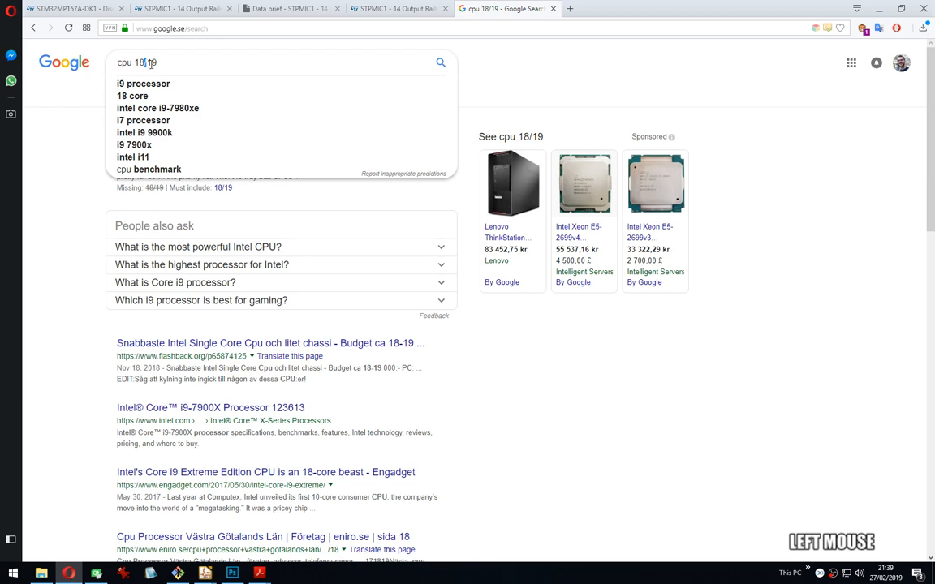
key("BackSpace")
key("BackSpace")
key("BackSpace")
key("End")
type("ulm")
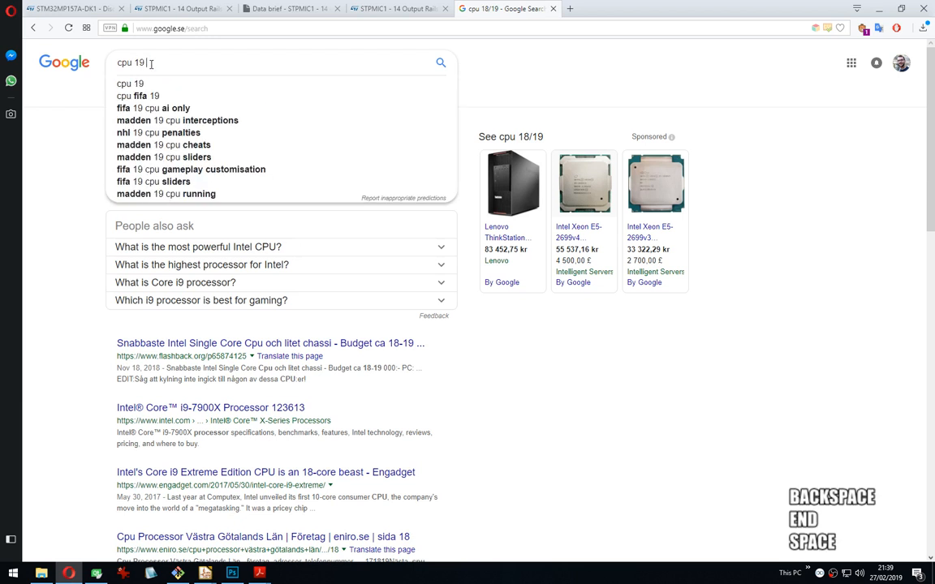
key("Return")
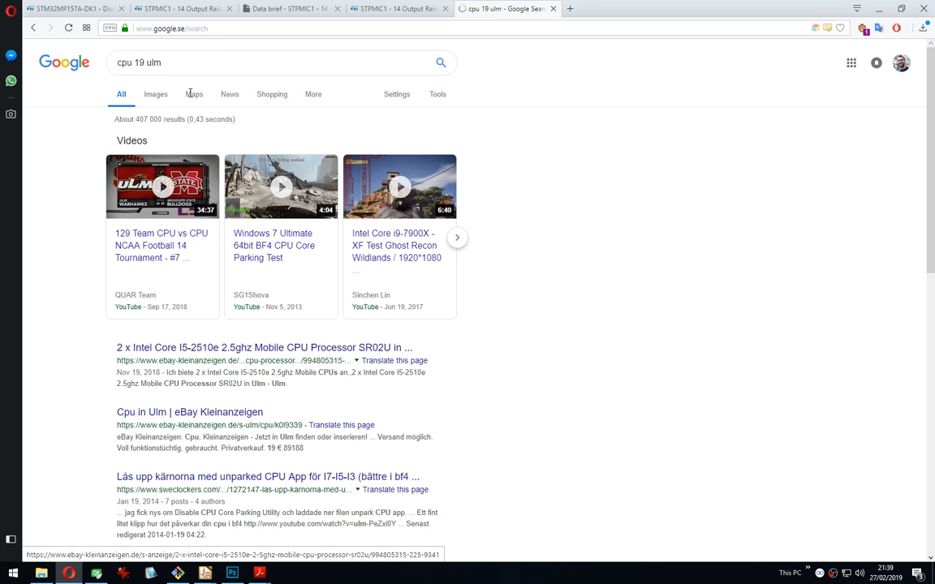
Shorten the Google query to "cpu 19" and run the search again.
left_click(155, 63)
double_click(155, 64)
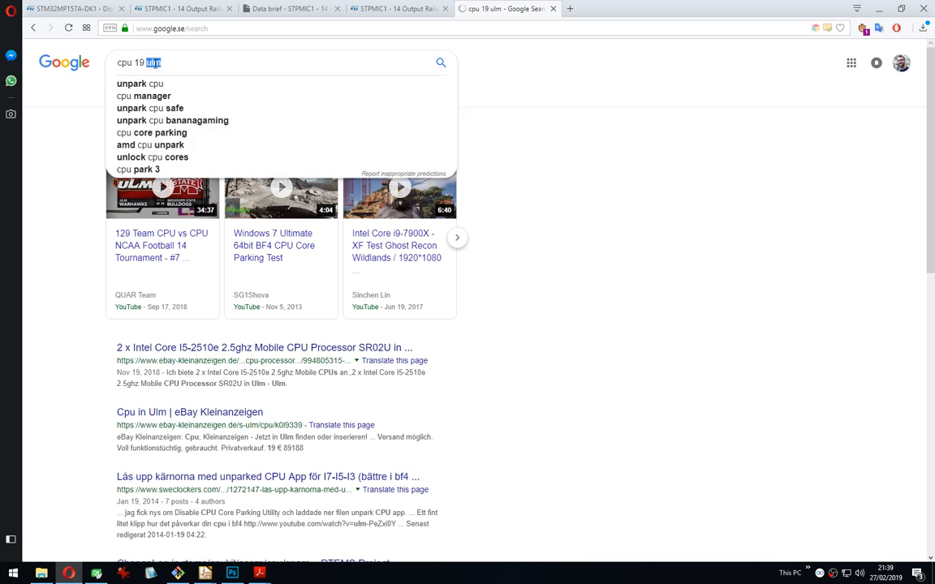
key("BackSpace")
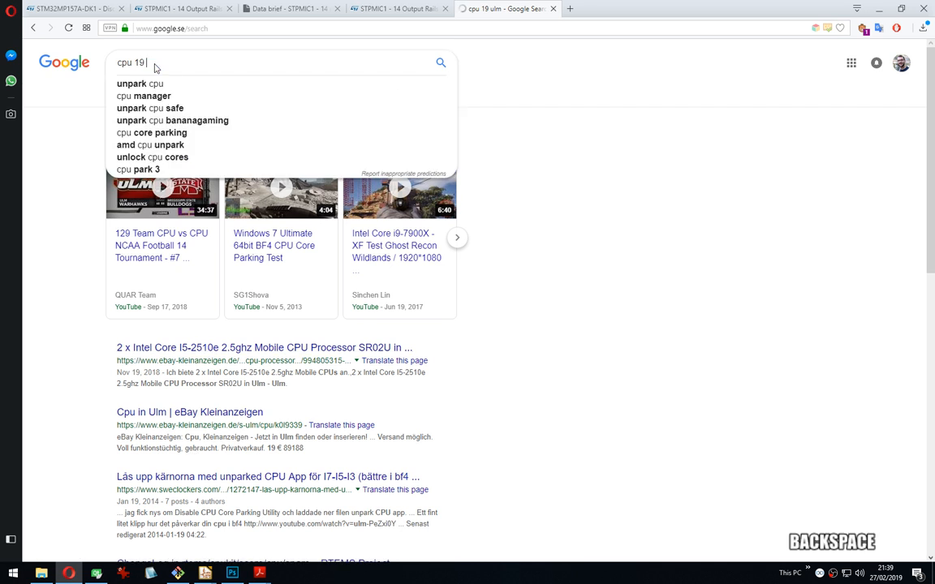
key("Return")
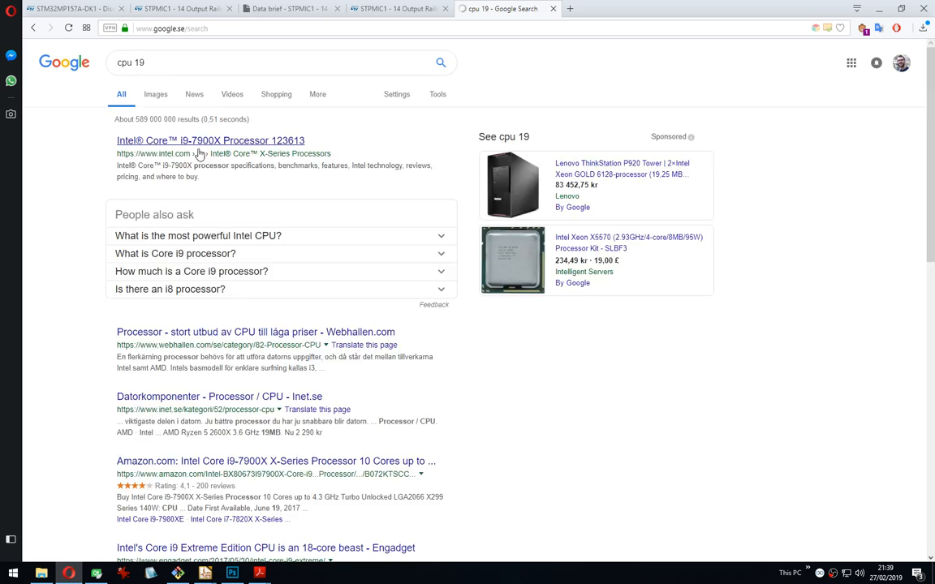
Replace the Google query with "house party ulm" and run the search.
left_click(190, 57)
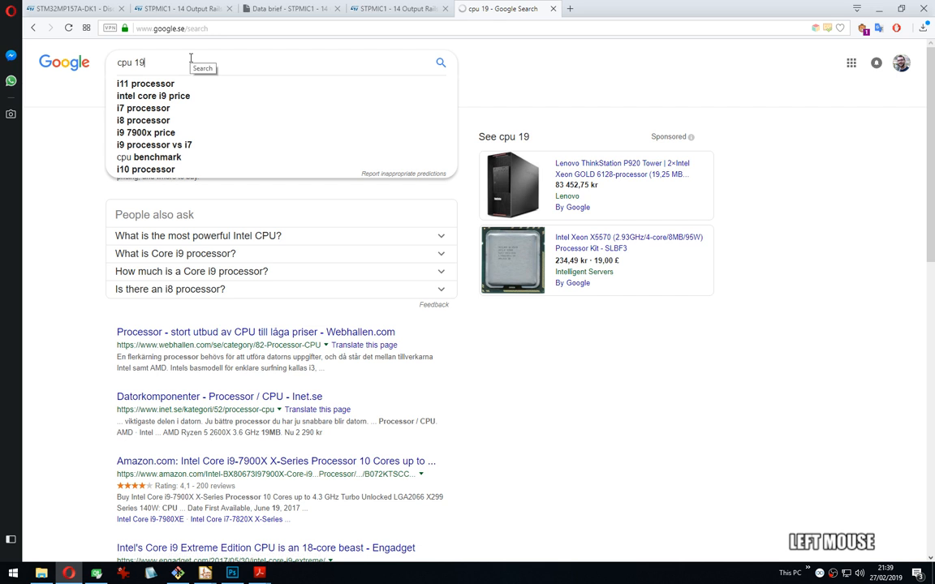
key("ctrl+a")
type("ho")
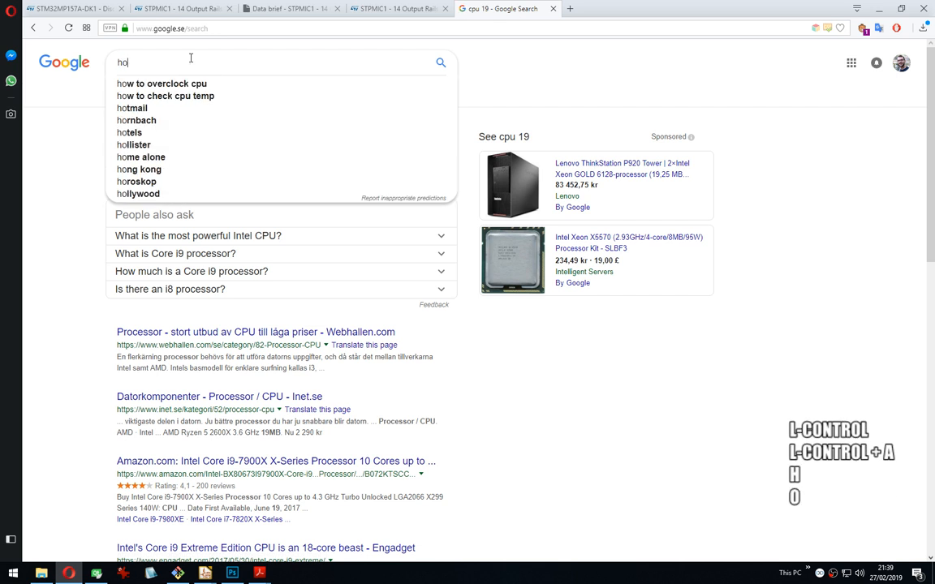
type("use party ulm")
key("Return")
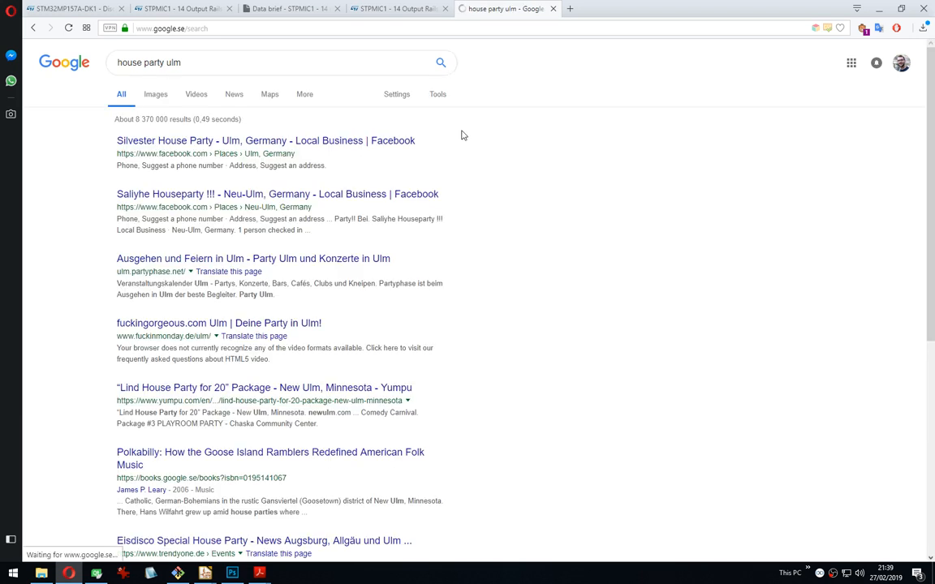
Search Google for "chaos party ulm" and open the chaos-party-ulm.de website from the results.
left_click(123, 62)
double_click(125, 63)
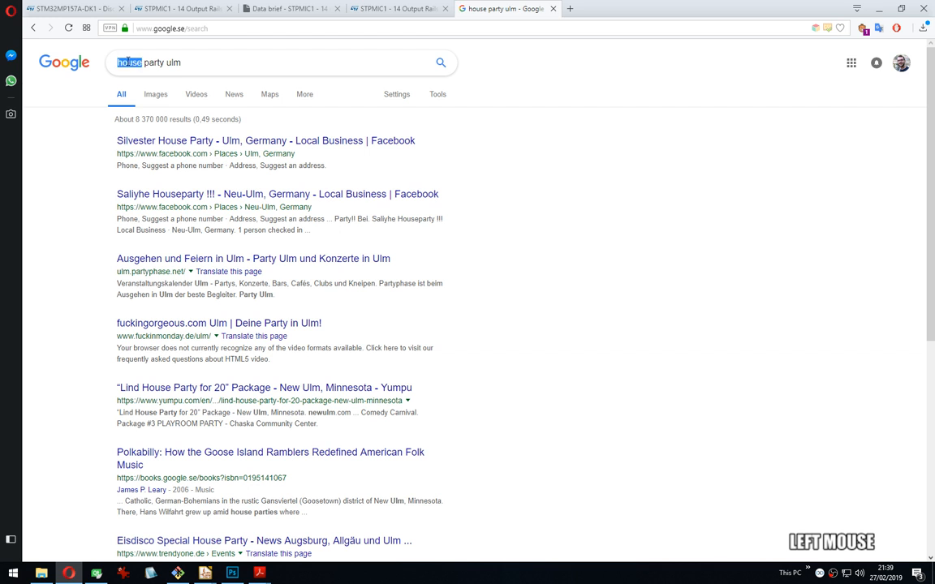
type("chaos")
key("Return")
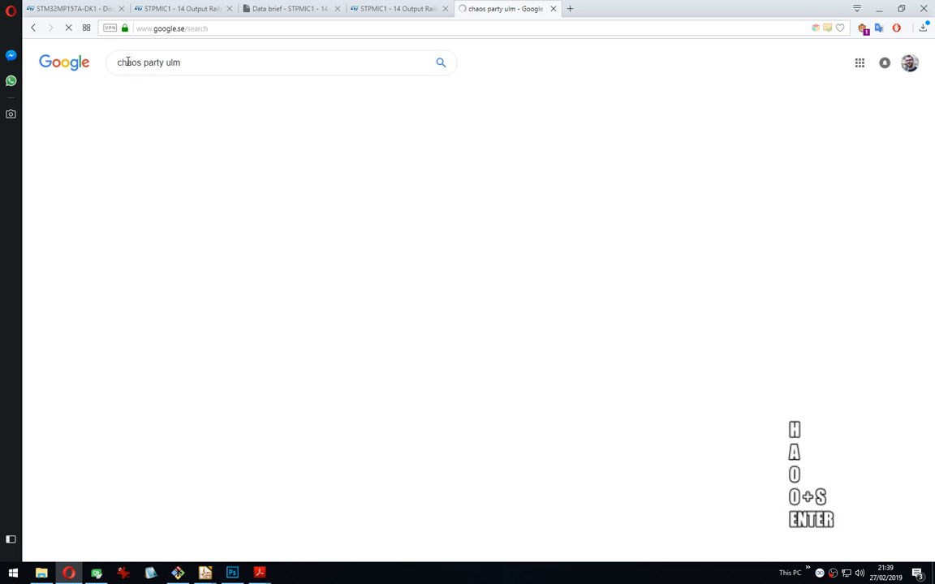
left_click(187, 162)
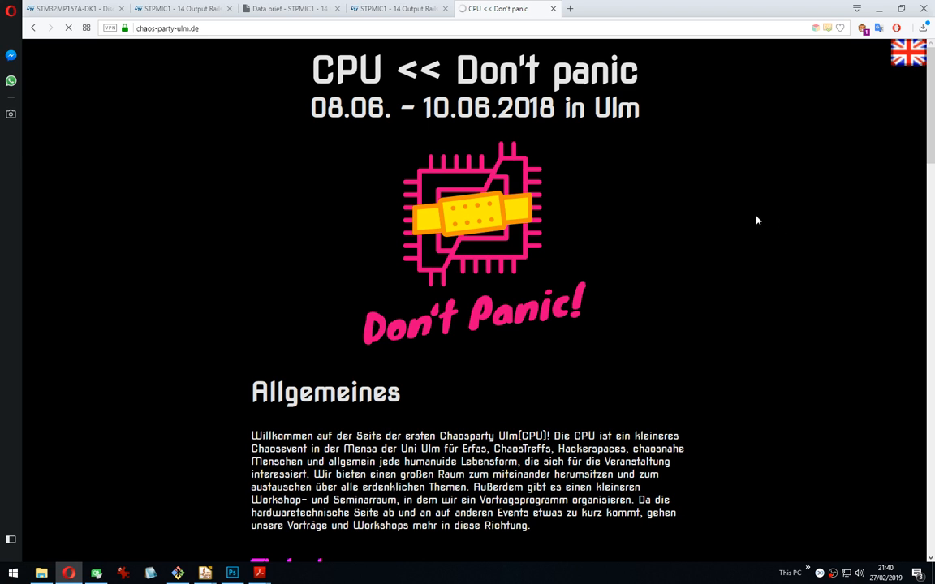
Switch the event website to its English version and highlight the year 2018 in the date heading.
scroll(721, 232, "down", 3)
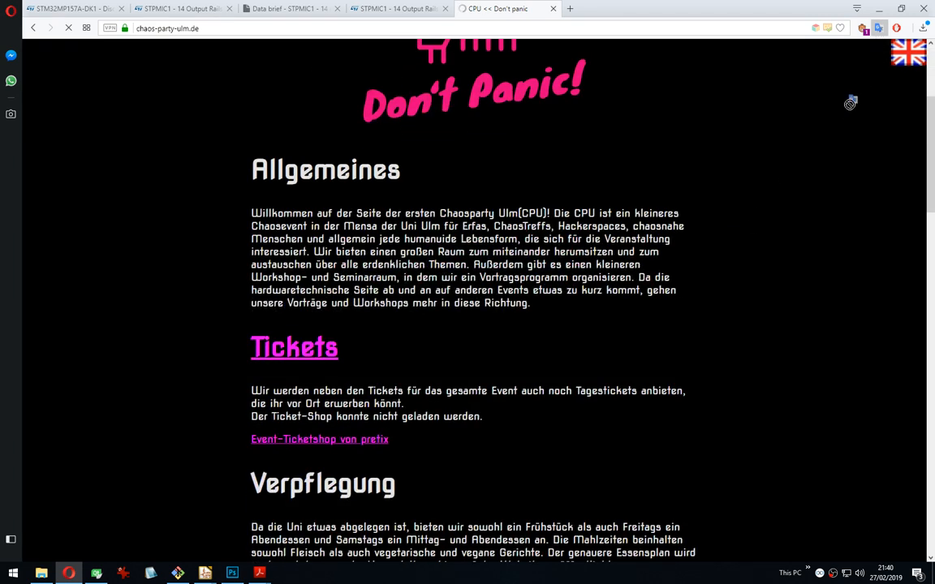
left_click(907, 51)
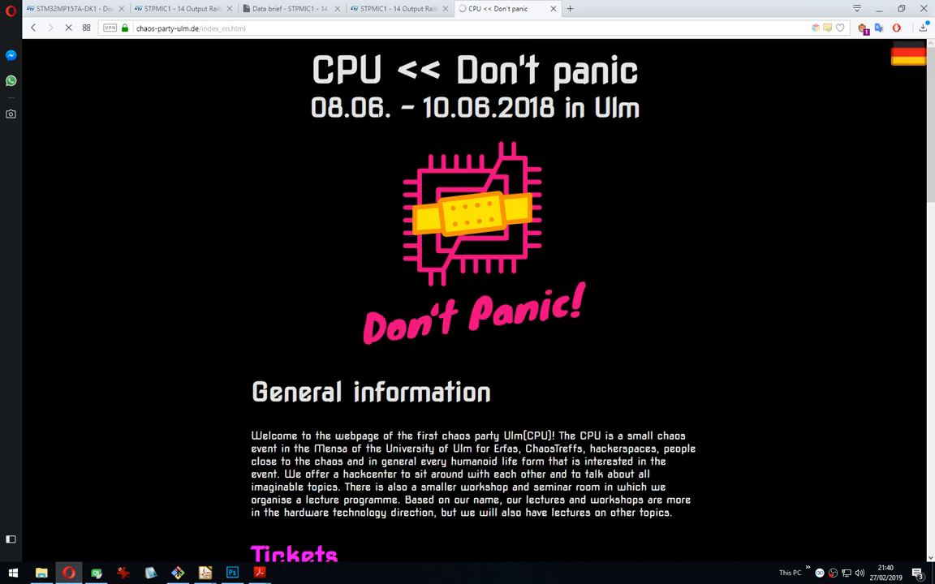
left_click_drag(559, 108, 499, 108)
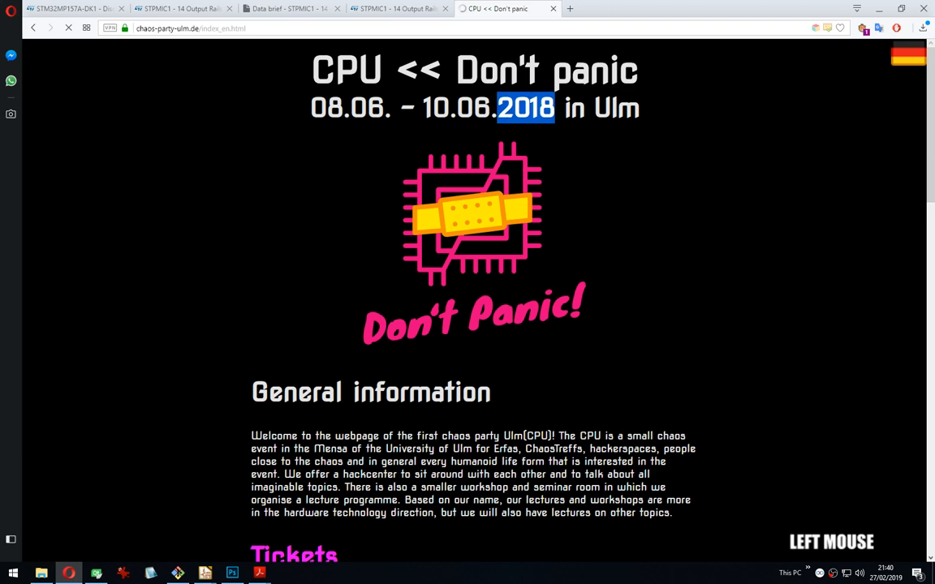
Skim the English event page down to the Acknowledgements section and return to its date heading.
left_click(741, 162)
scroll(745, 171, "down", 3)
scroll(745, 172, "down", 10)
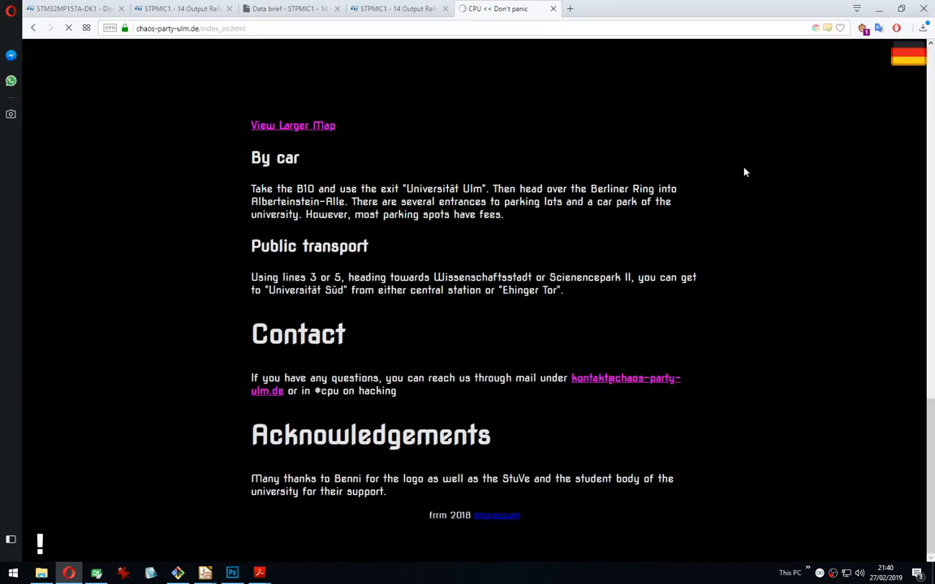
scroll(742, 171, "up", 10)
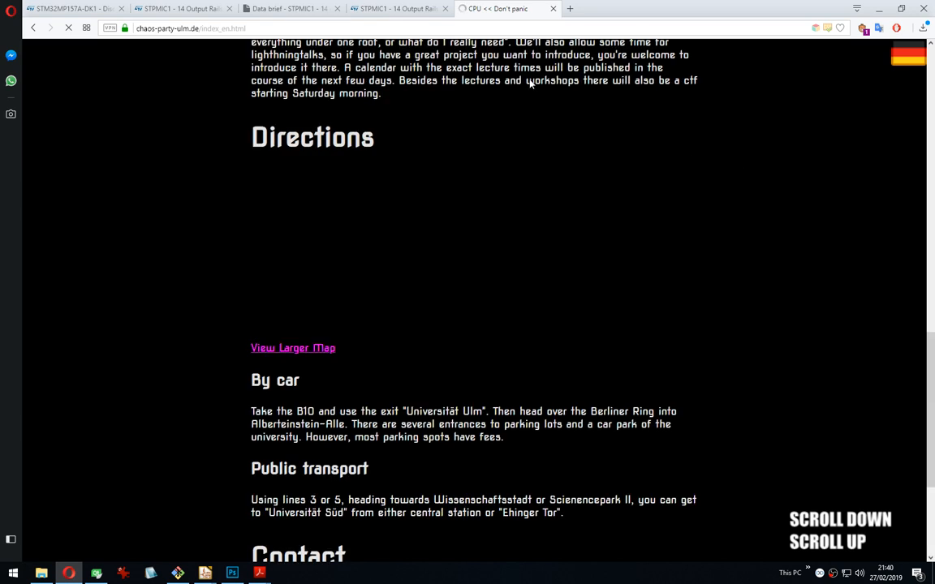
scroll(747, 295, "up", 5)
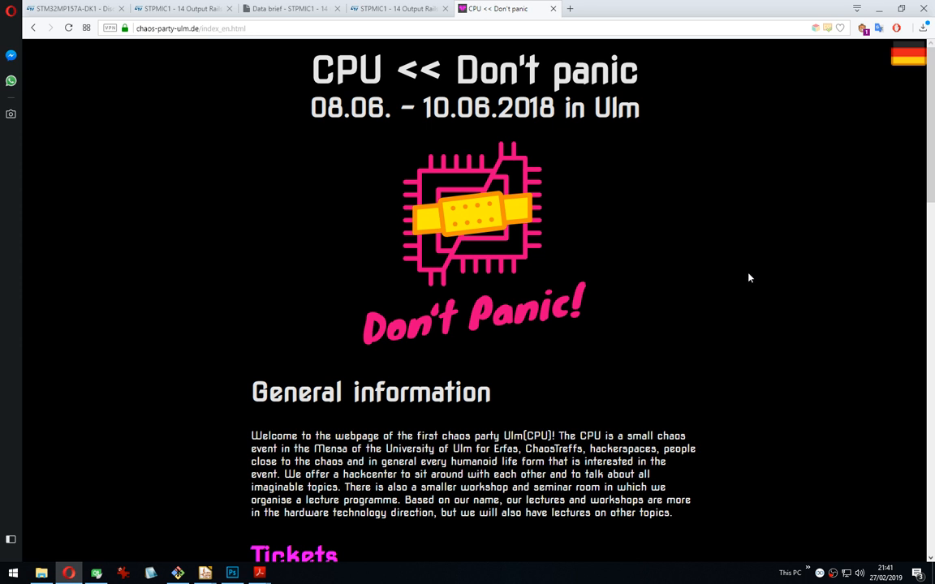
Read the event page's General information, Tickets, Catering, Lodging and Program sections down to the Directions map.
left_click(852, 219)
left_click(772, 315)
scroll(772, 318, "down", 3)
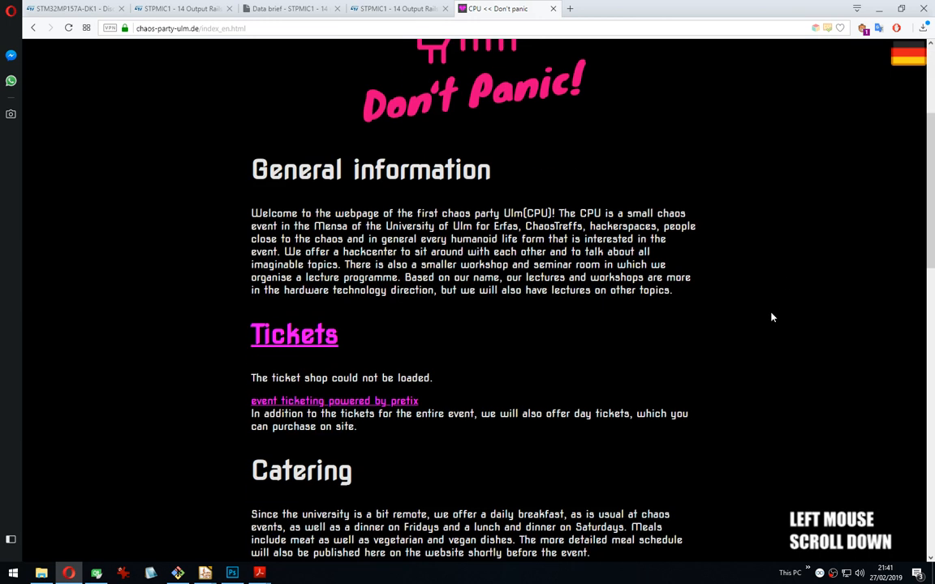
mouse_move(924, 126)
left_mouse_down()
mouse_move(923, 170)
mouse_move(923, 110)
left_mouse_up()
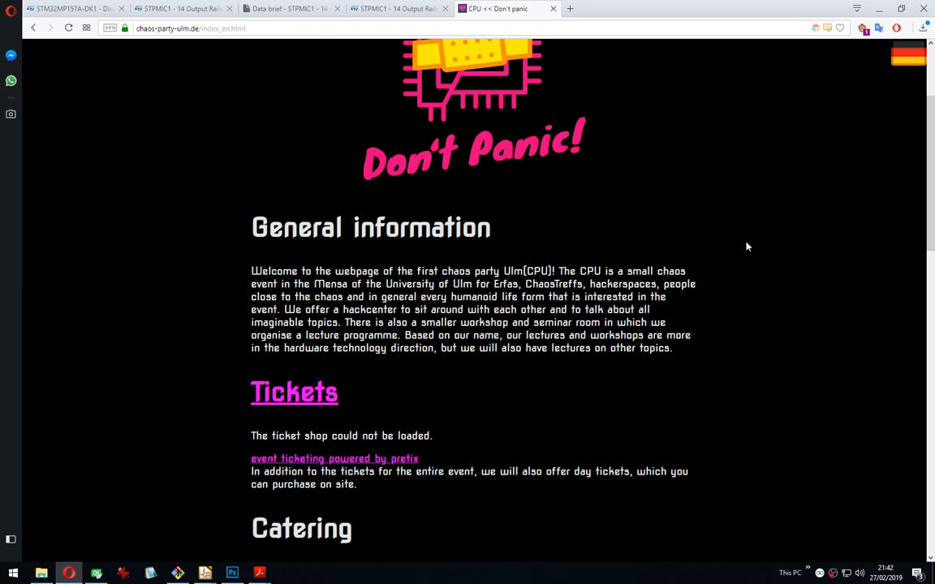
left_click(730, 386)
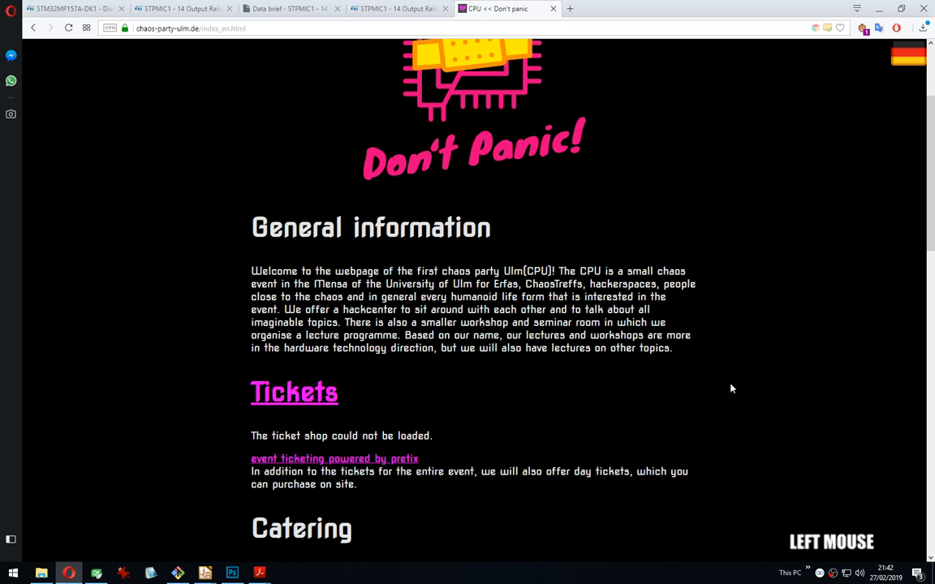
scroll(734, 392, "down", 5)
scroll(734, 392, "up", 3)
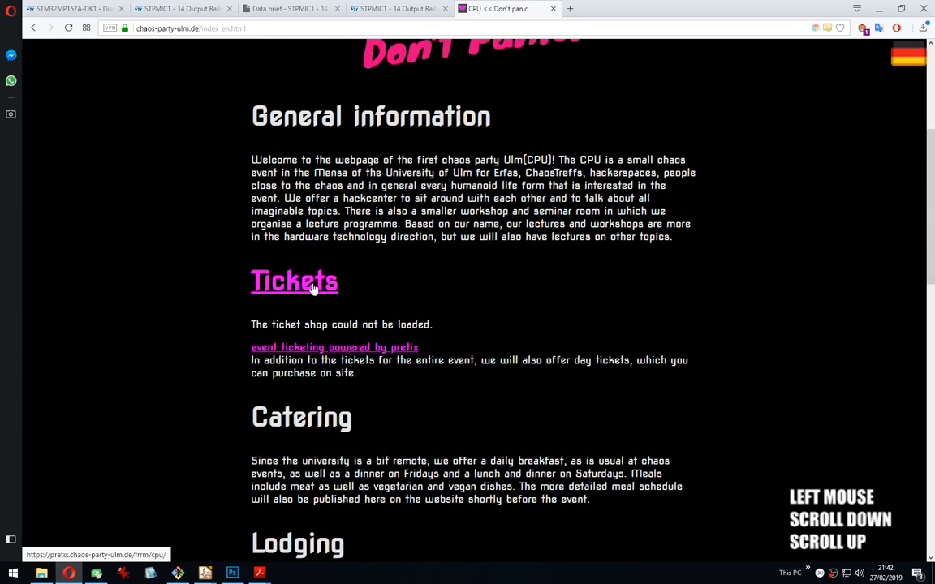
left_click(737, 420)
scroll(735, 419, "down", 10)
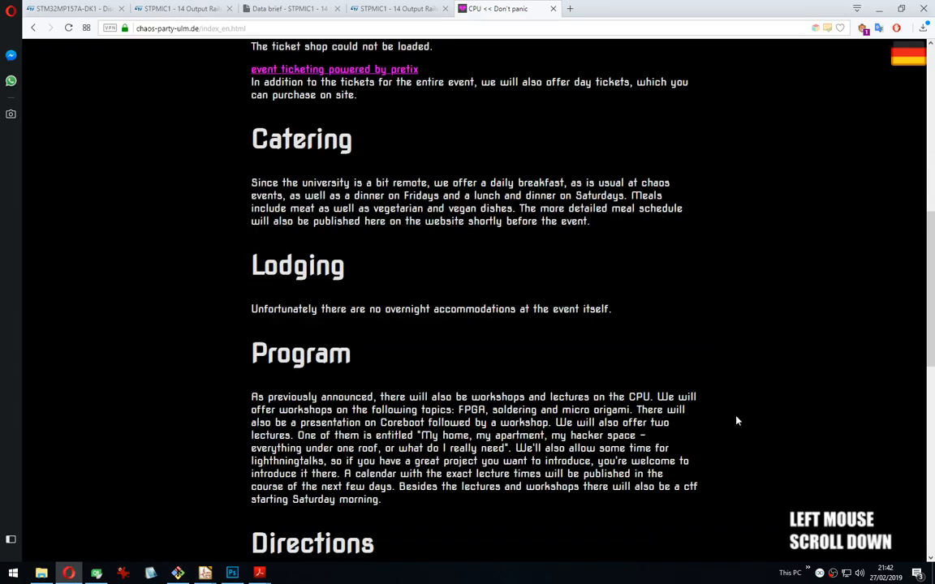
scroll(731, 420, "up", 2)
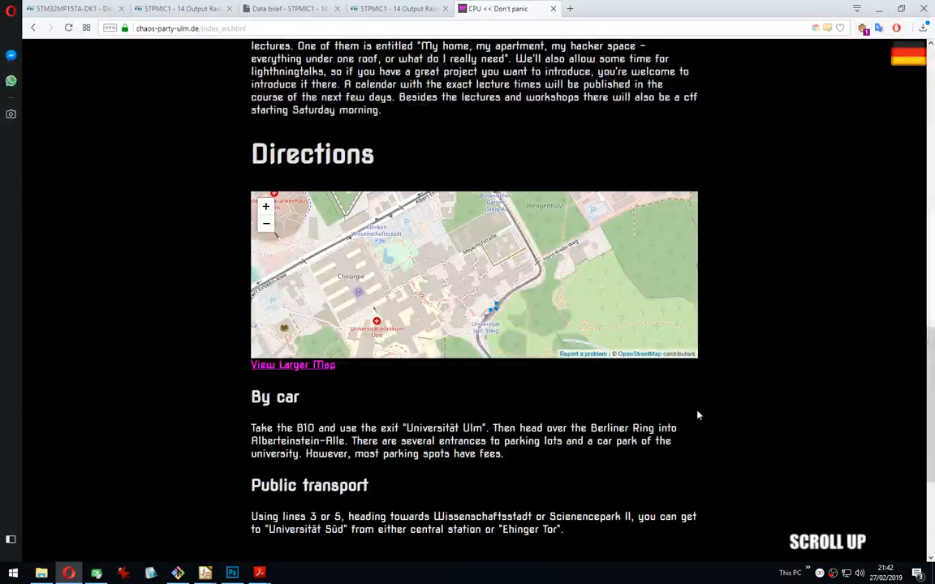
Zoom out the Directions map from the university campus to show Ulm's location within Germany and the neighbouring countries.
left_click(266, 225)
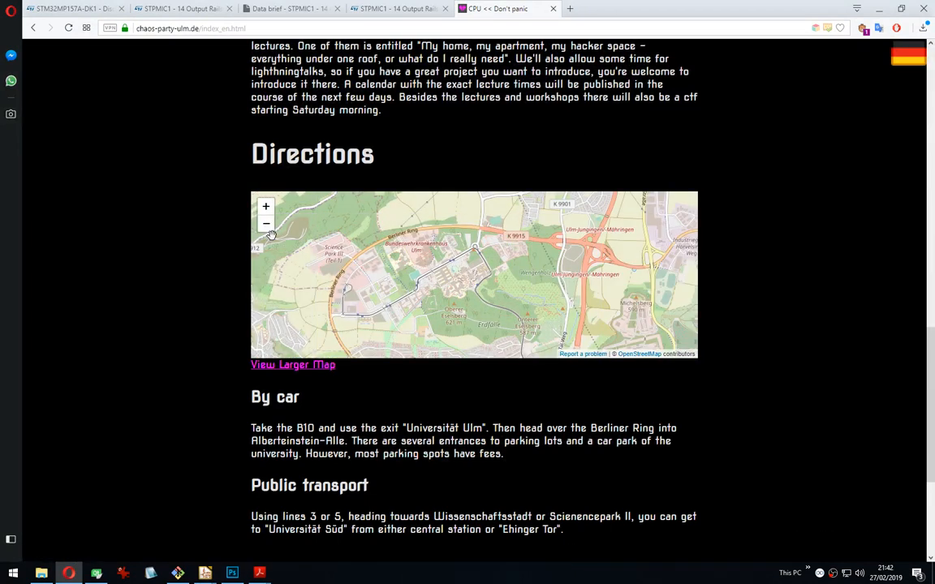
left_click(267, 225)
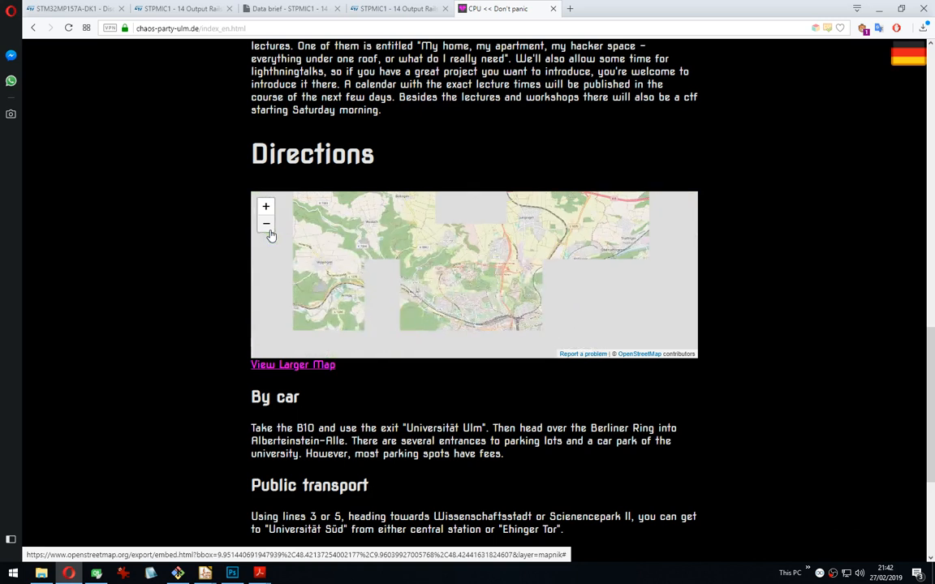
left_click(267, 228)
left_click(268, 227)
left_click(267, 226)
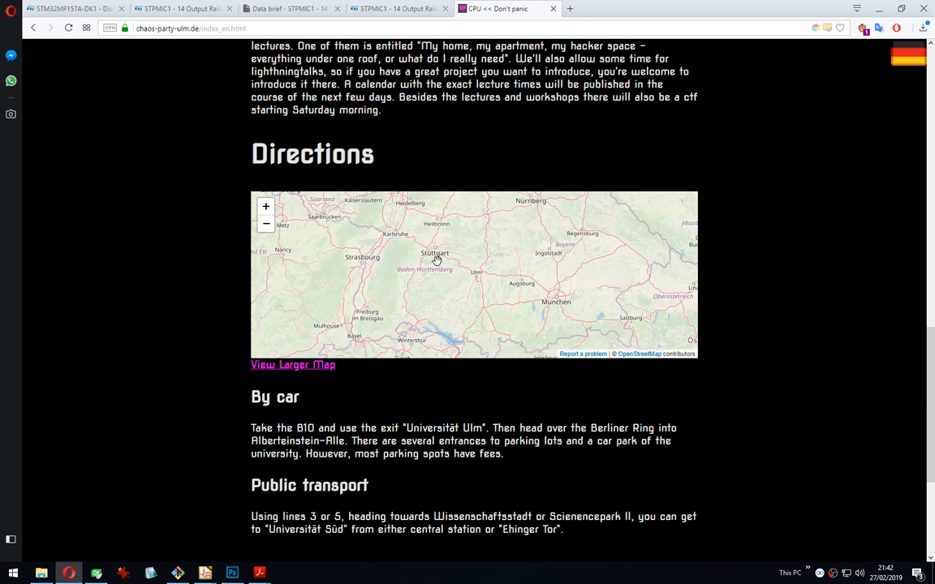
left_click_drag(563, 236, 554, 262)
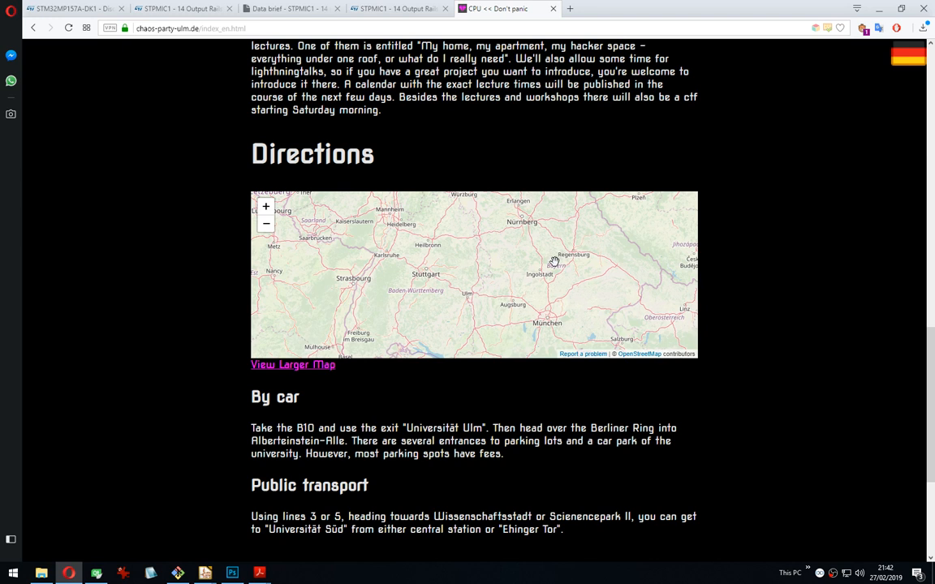
left_click(268, 226)
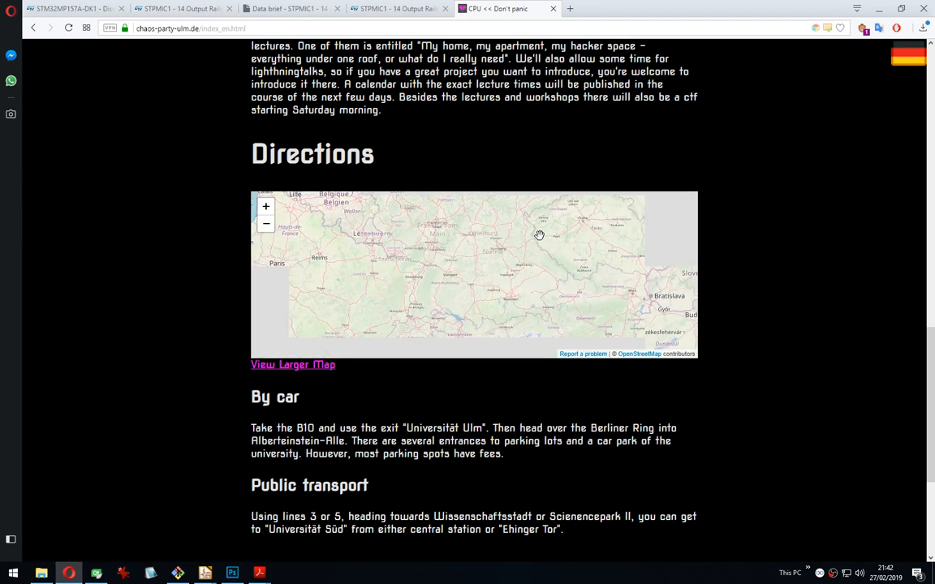
Move the Directions map north past Germany to Denmark and southern Sweden, and zoom in on Malmö.
left_click_drag(542, 234, 544, 294)
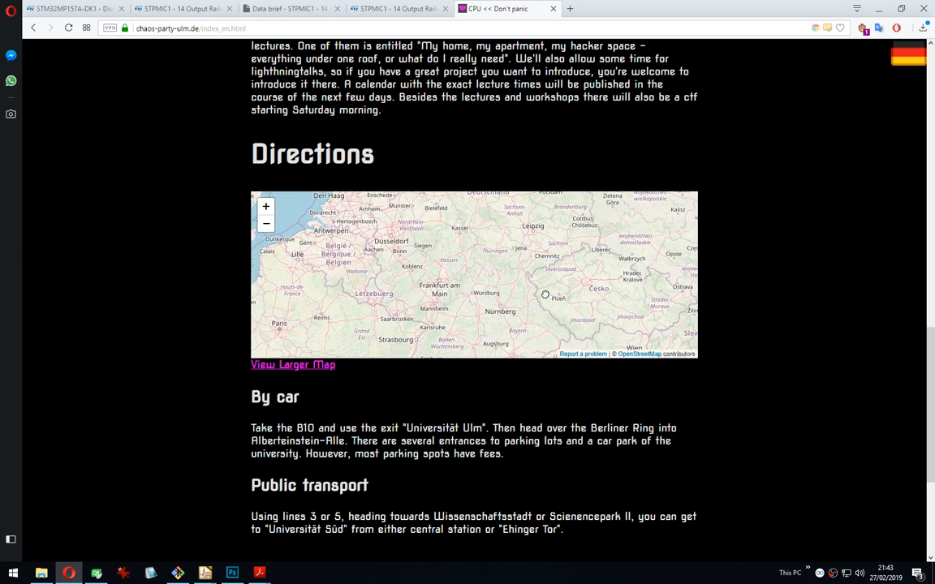
mouse_move(545, 294)
left_mouse_down()
mouse_move(540, 245)
mouse_move(538, 290)
left_mouse_up()
left_click_drag(556, 201, 533, 323)
left_click_drag(571, 256, 548, 316)
scroll(578, 228, "up", 5)
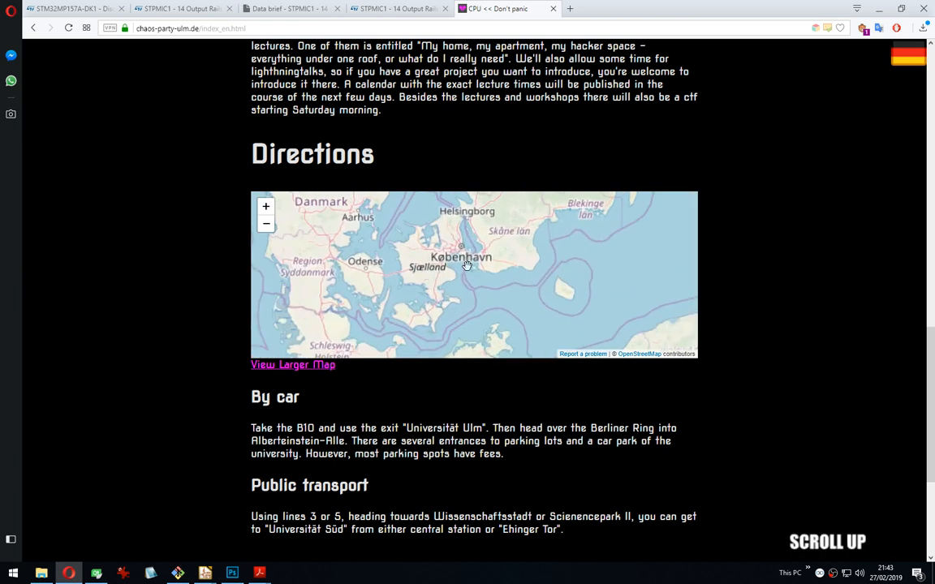
left_click_drag(578, 228, 411, 313)
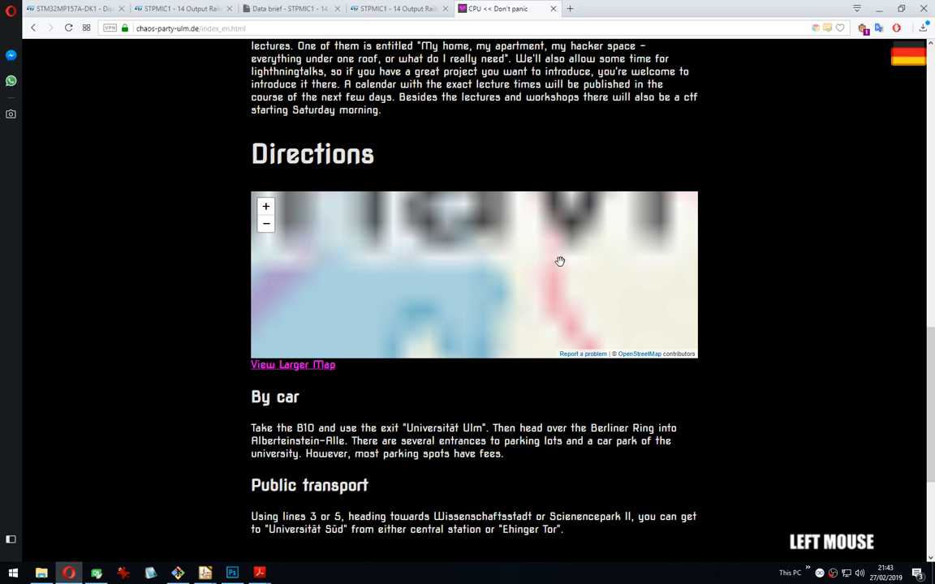
left_click_drag(560, 261, 445, 303)
left_click_drag(571, 234, 507, 352)
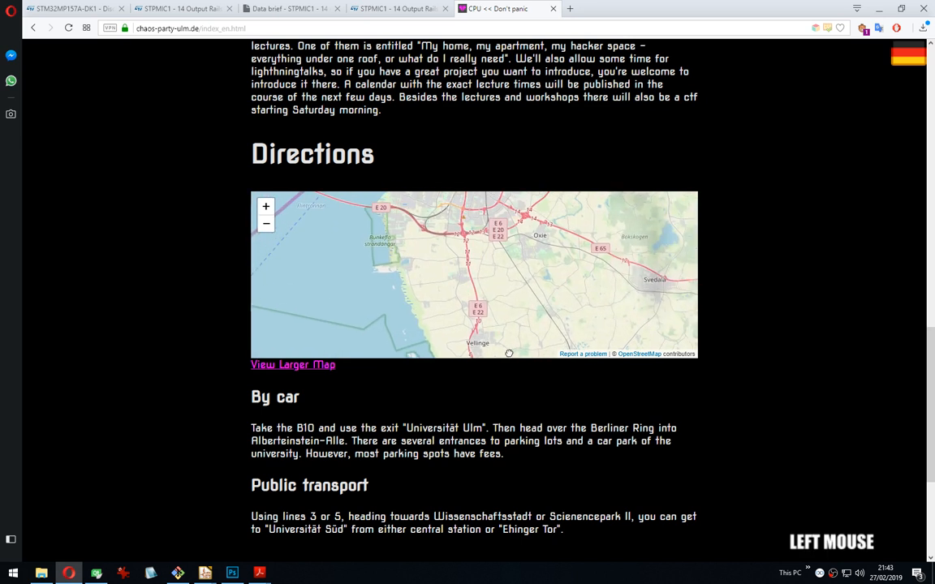
left_click_drag(504, 246, 510, 295)
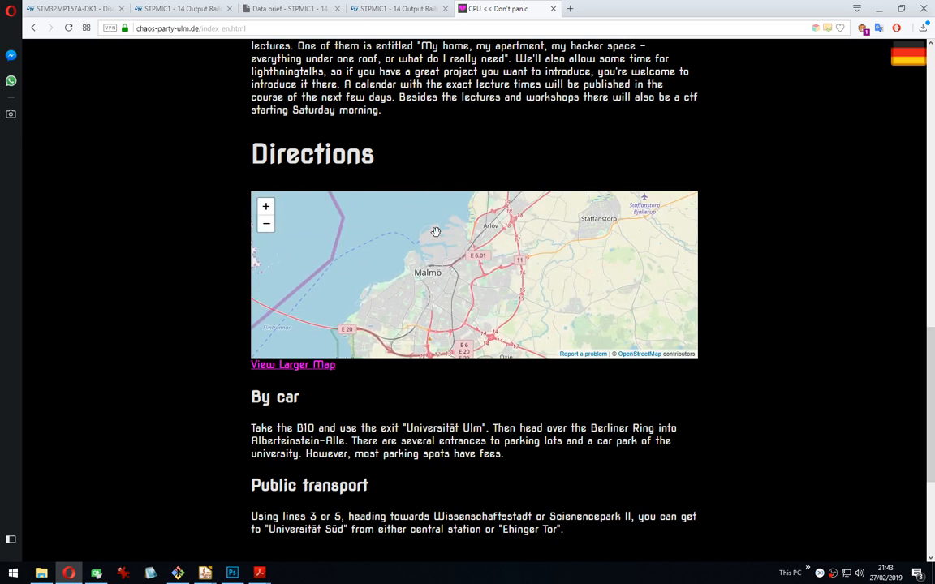
Close the event website, minimize the browser and check the STPMIC1 symbol in the Symbol Editor against the reference schematic.
middle_click(520, 6)
left_click(879, 9)
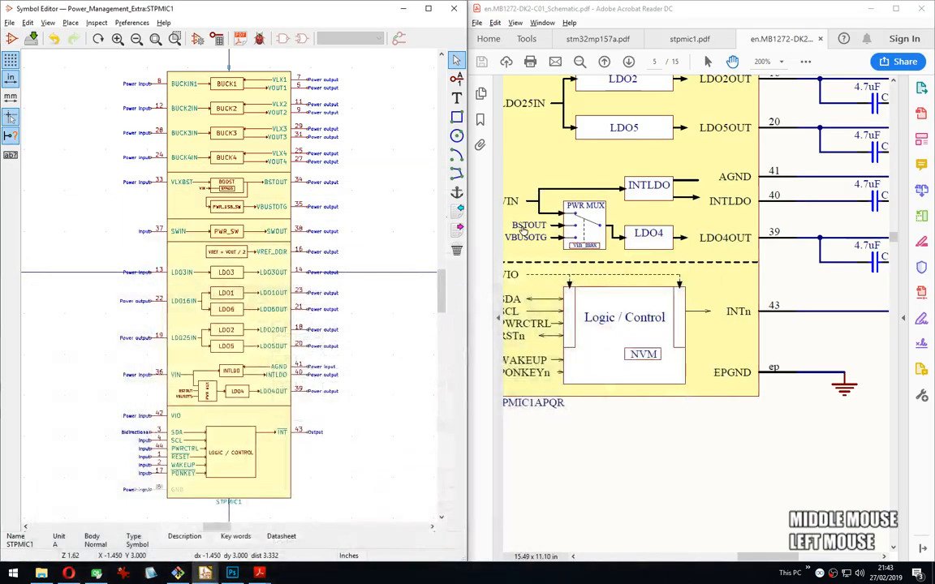
left_click(581, 31)
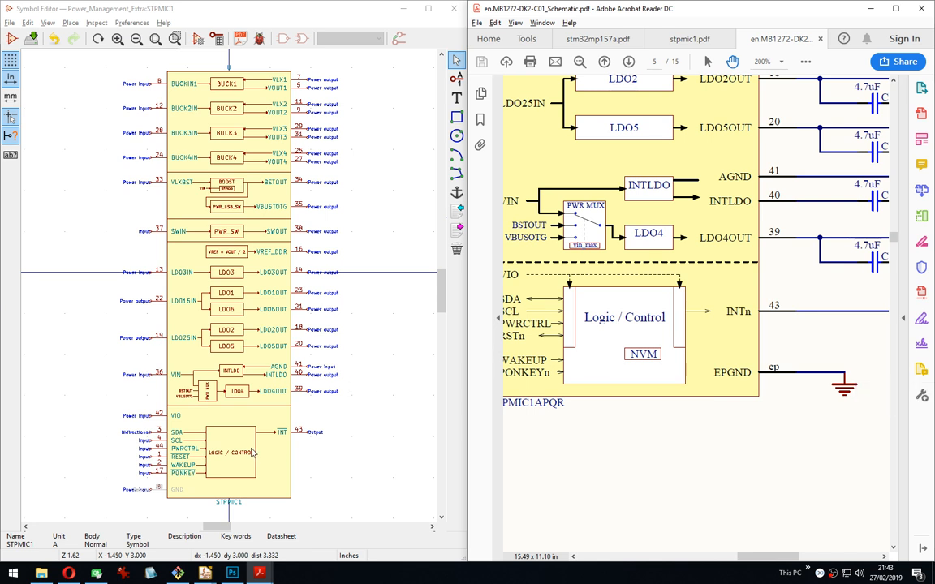
scroll(229, 408, "up", 4)
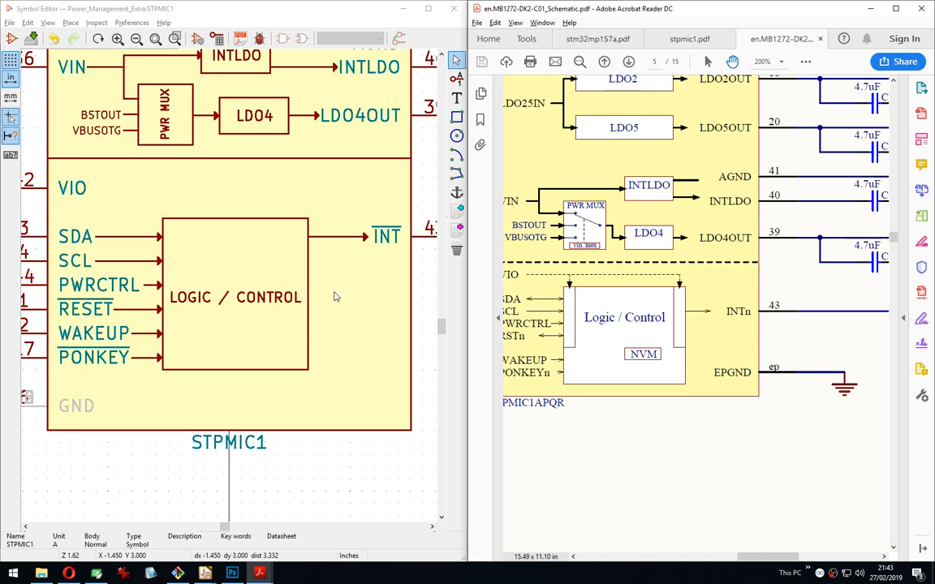
scroll(230, 291, "down", 4)
scroll(231, 291, "down", 2)
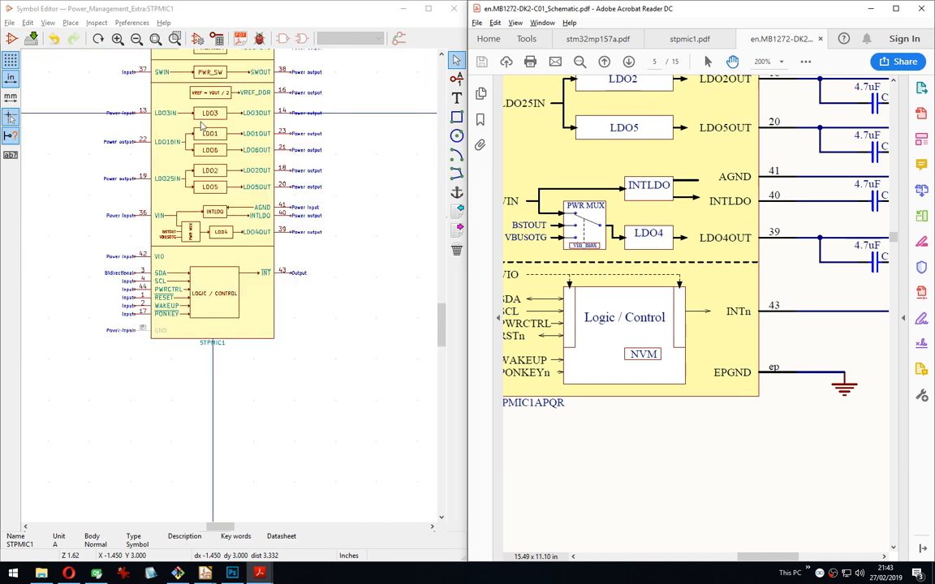
Open the STPMIC1 symbol's properties and launch the footprint library browser for its Footprint field.
left_click(197, 38)
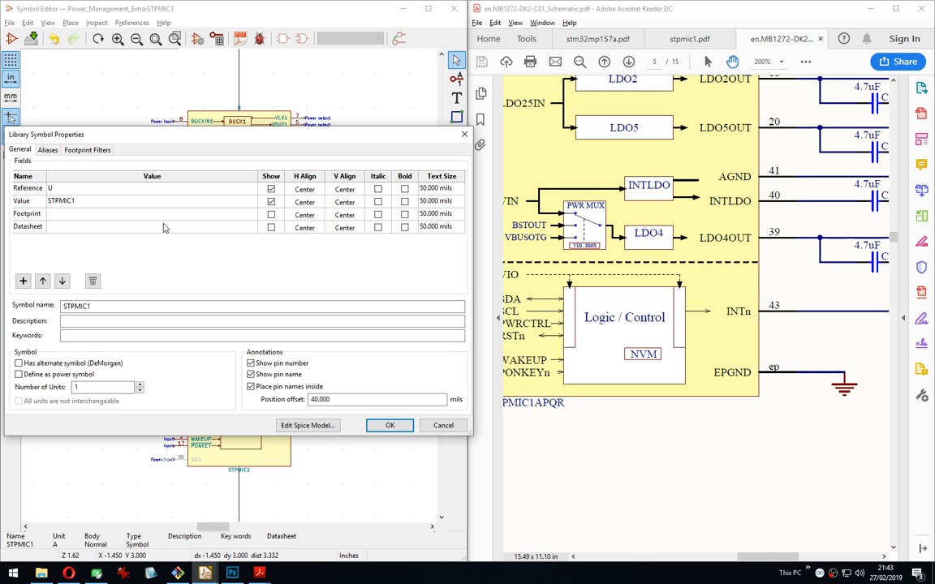
left_click(254, 215)
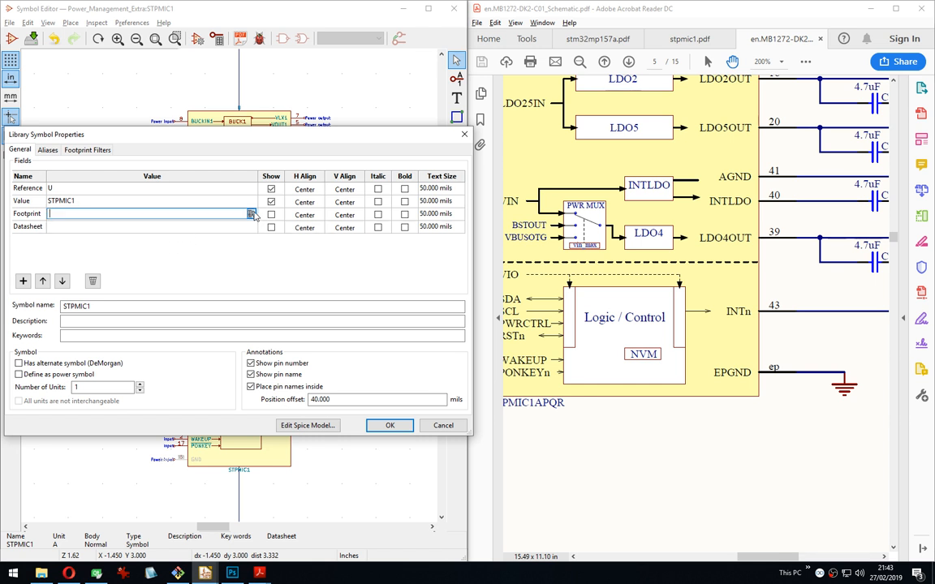
left_click(251, 214)
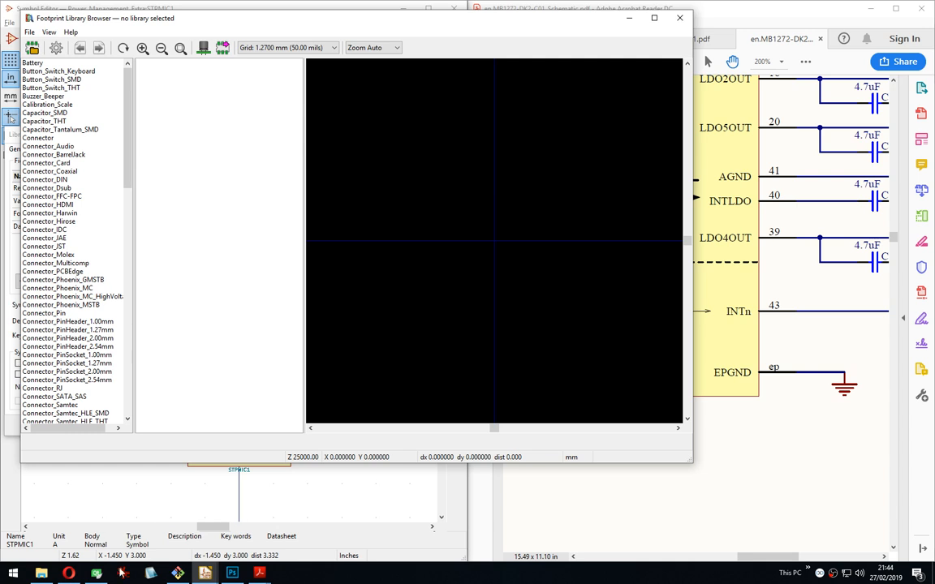
Look up the STPMIC1 package type, dimensions and pitch on the first page of stpmic1.pdf.
left_click(799, 501)
left_click(711, 39)
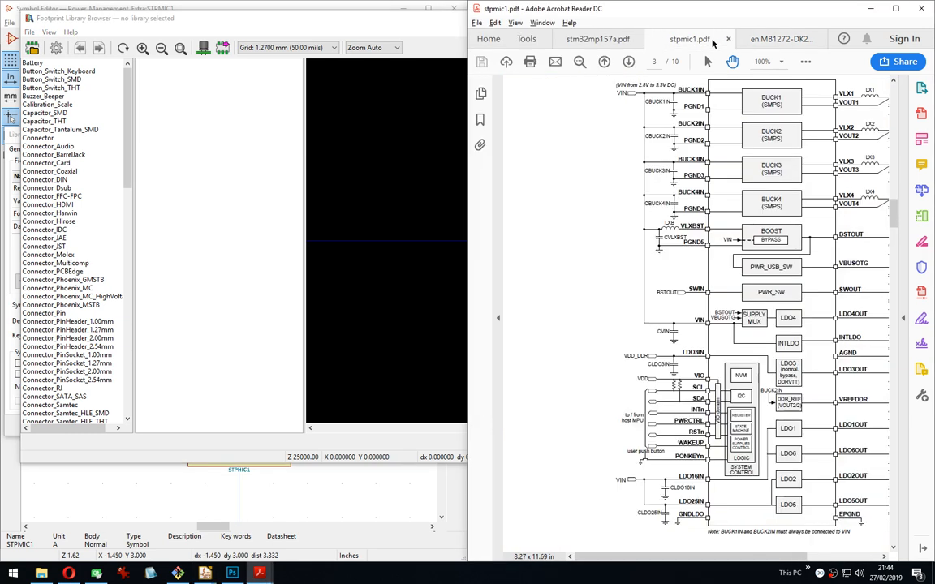
left_click_drag(893, 213, 893, 88)
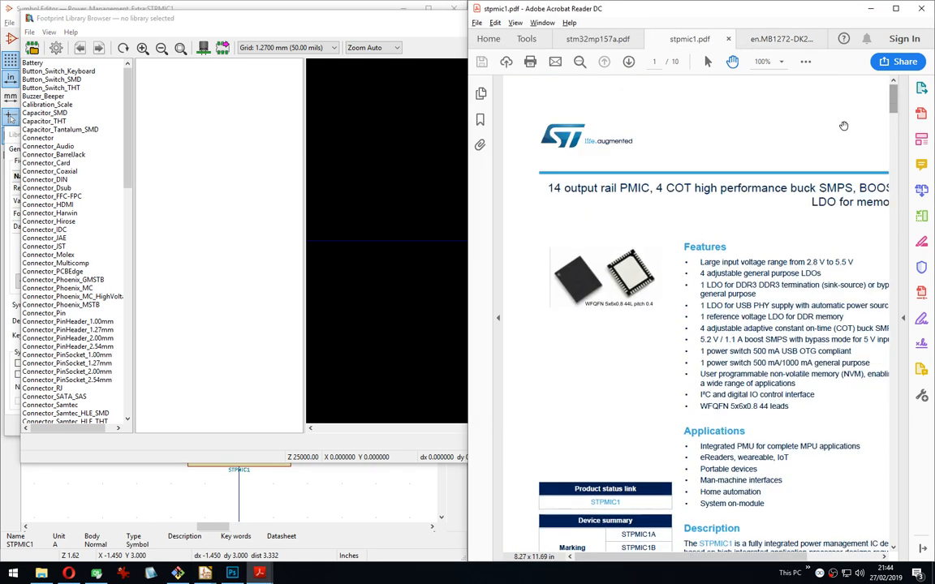
left_click_drag(852, 253, 823, 180)
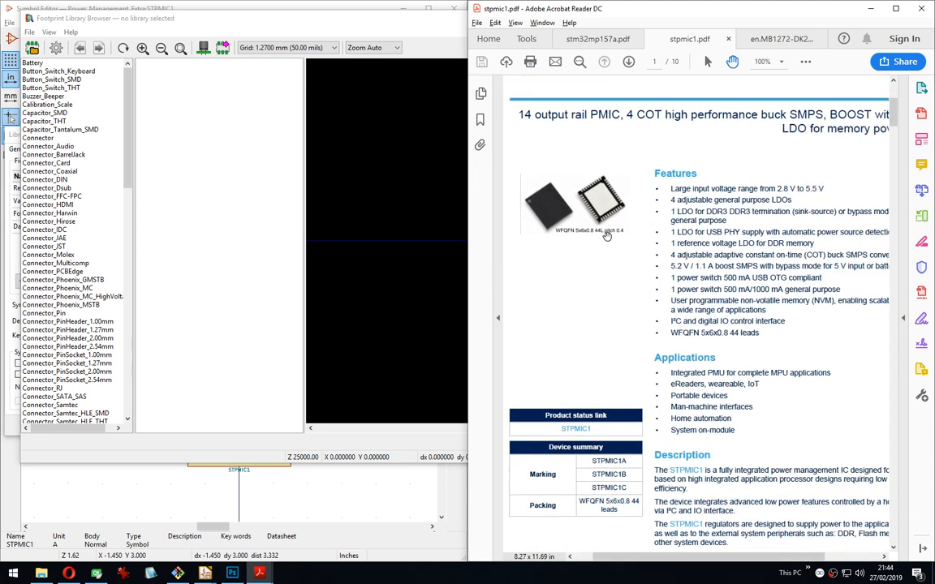
Select the Package_DFN_QFN library in the Footprint Library Browser.
left_click_drag(127, 134, 131, 271)
left_click(65, 271)
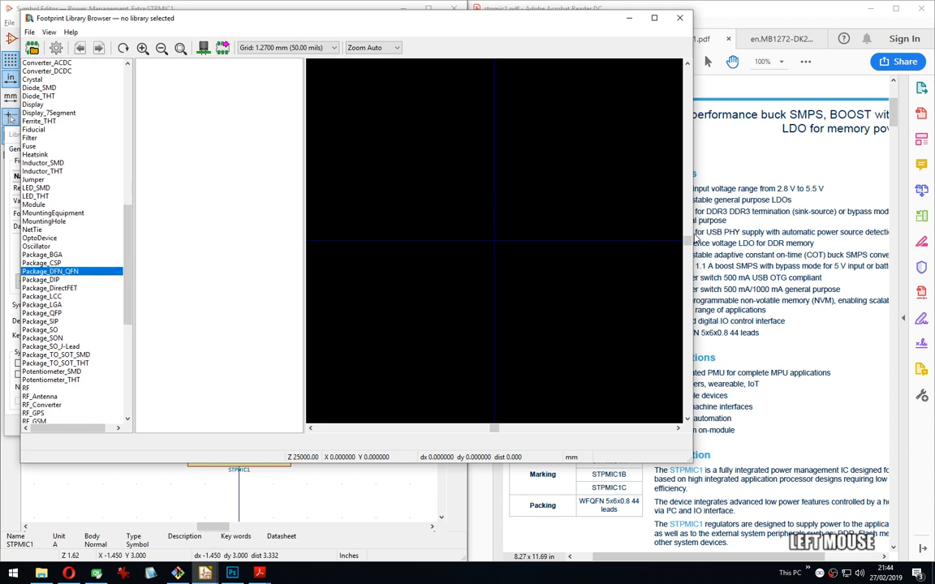
left_click(550, 20)
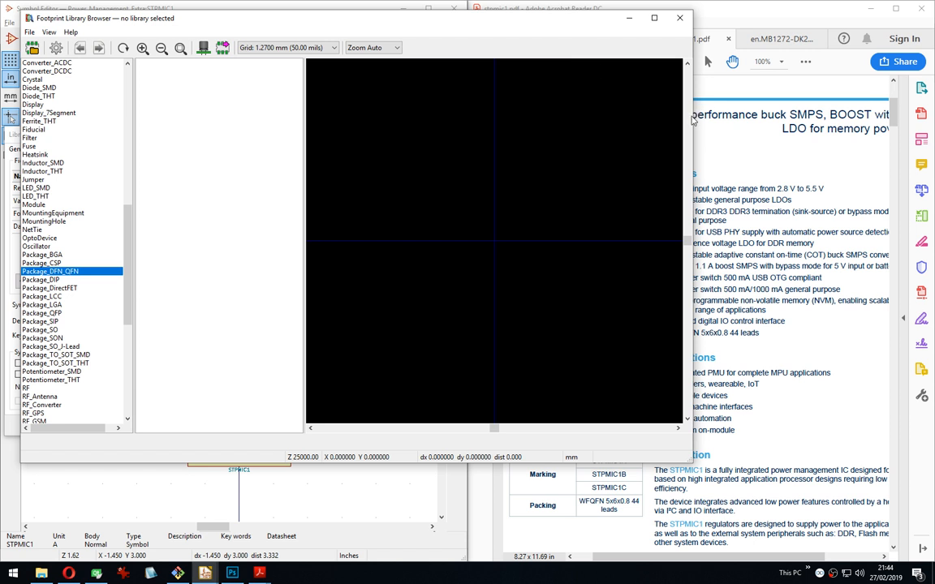
Reposition the Footprint Library Browser window and bring the datasheet's package description into view beside the footprint list.
left_click(740, 16)
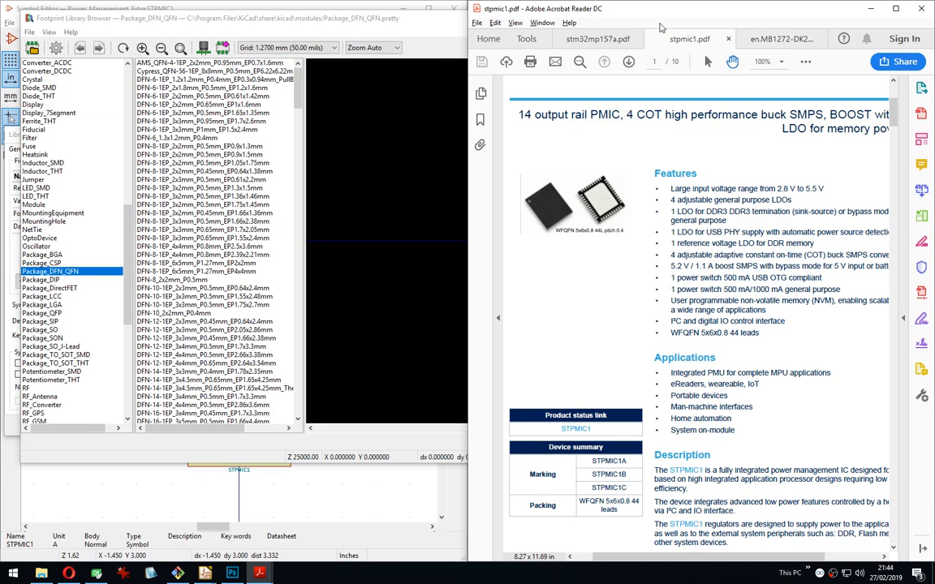
left_click_drag(373, 22, 398, 74)
left_click(542, 31)
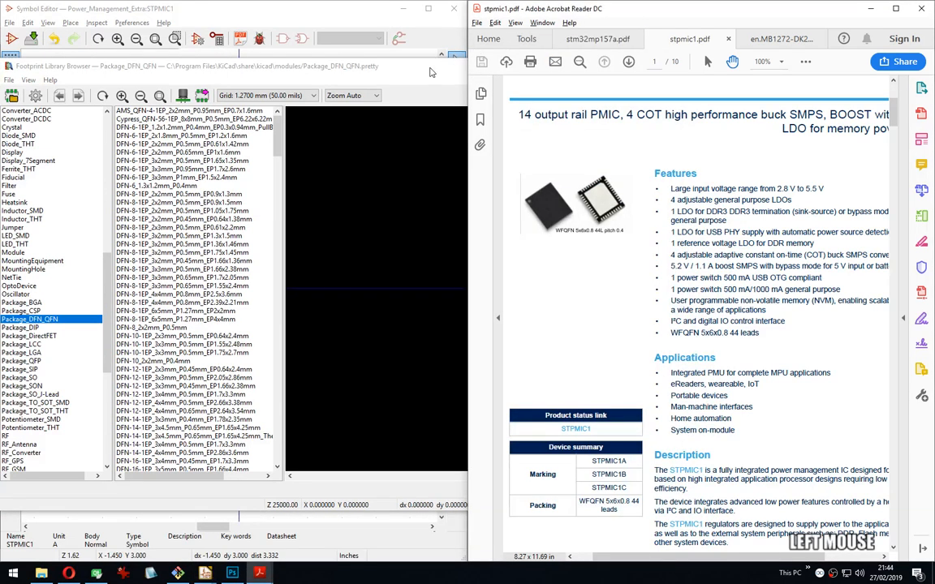
left_click(431, 72)
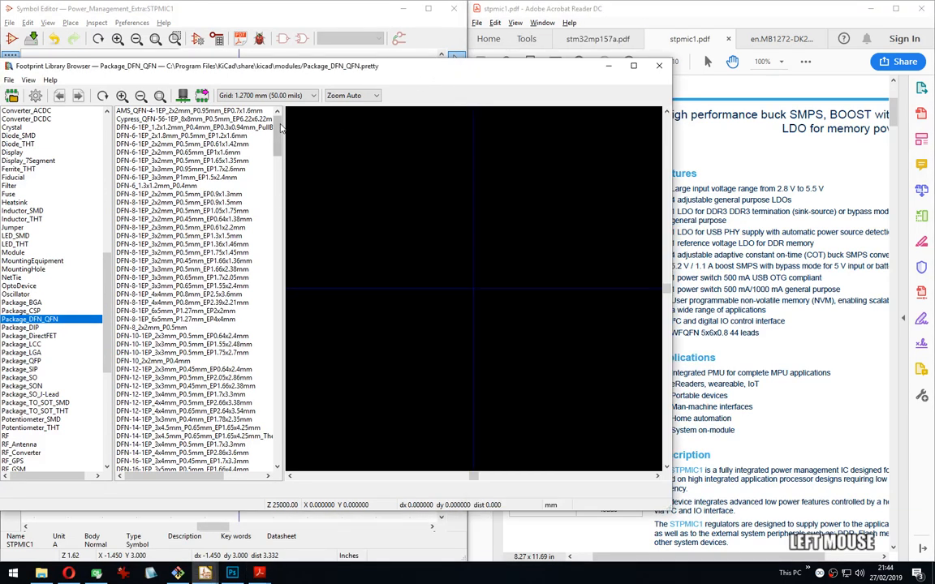
left_click(586, 47)
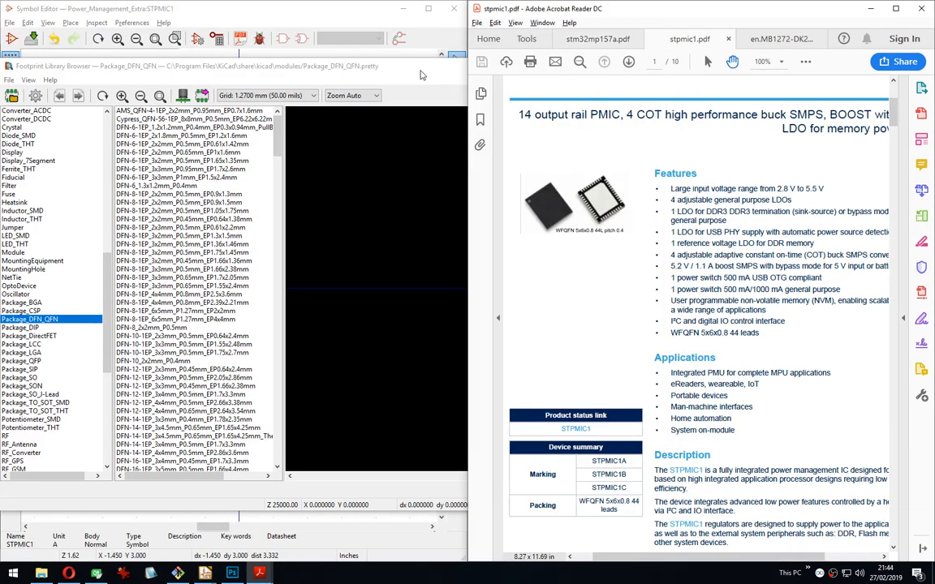
Shrink the Footprint Library Browser window to fit beside the datasheet and narrow its library list.
mouse_move(422, 73)
left_mouse_down()
mouse_move(466, 68)
mouse_move(428, 58)
left_mouse_up()
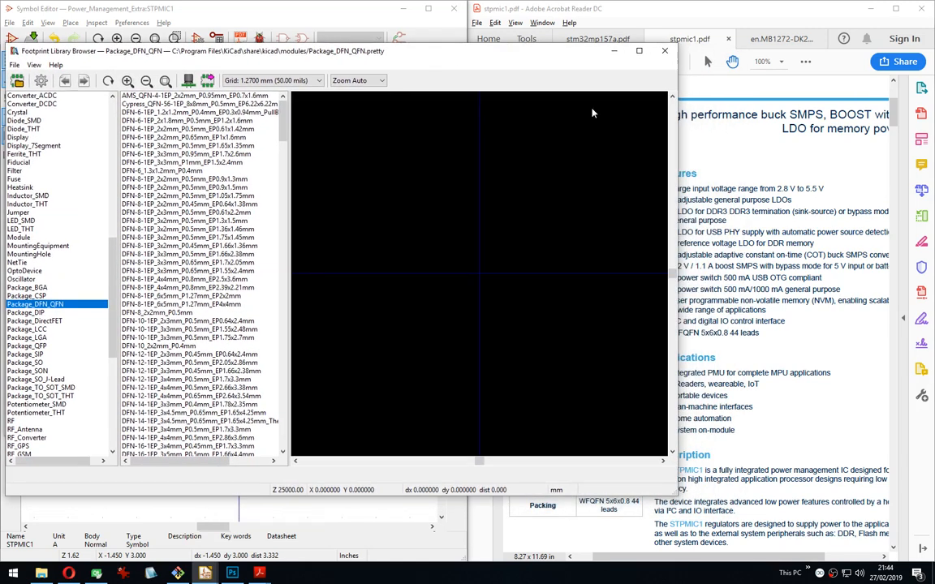
left_click_drag(679, 131, 457, 139)
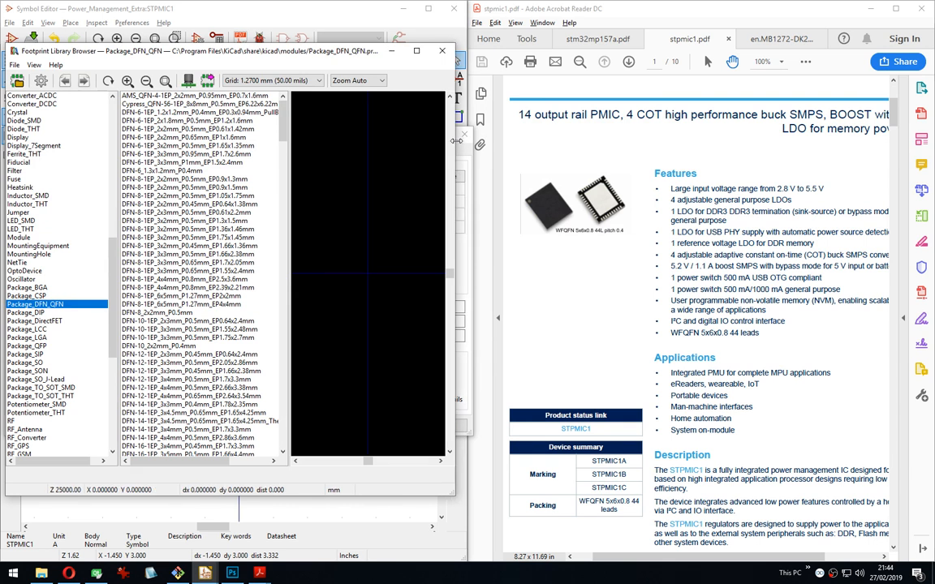
left_click_drag(118, 190, 60, 194)
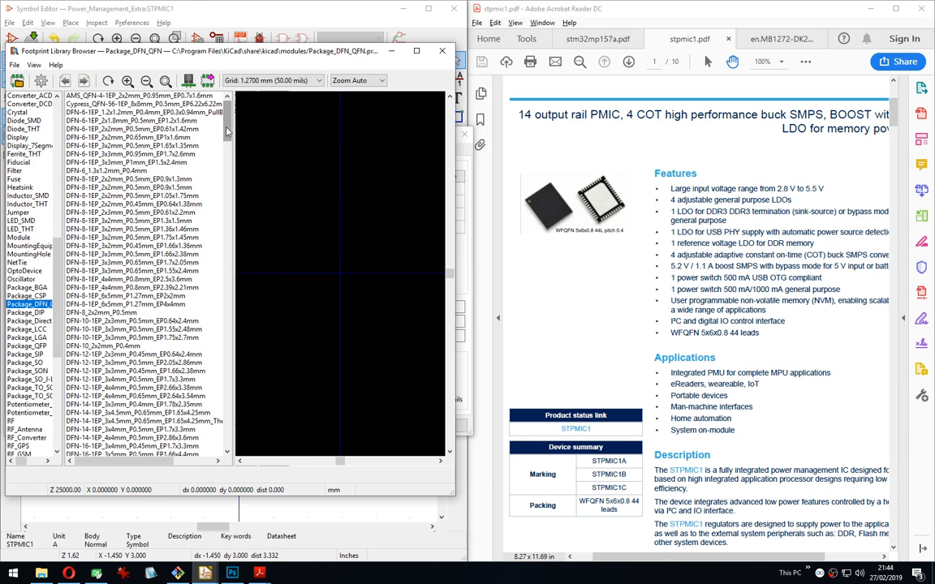
Search the Package_DFN_QFN footprints for a match to WFQFN 5x6x0.8 44L pitch 0.4, previewing WQFN-32-1EP_5x5mm_P0.5mm_EP3.1x3.1mm, and close the footprint browser.
left_click_drag(228, 132, 188, 401)
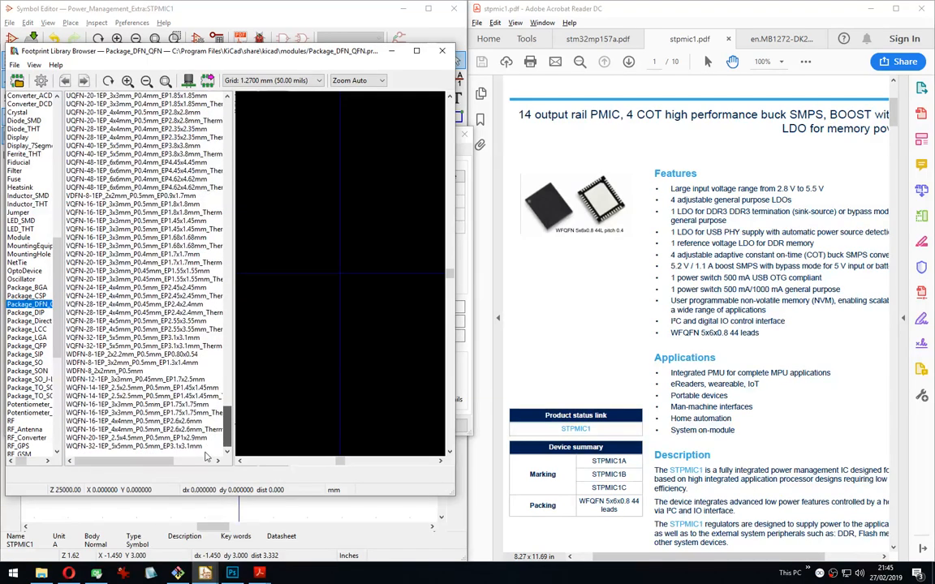
left_click(96, 445)
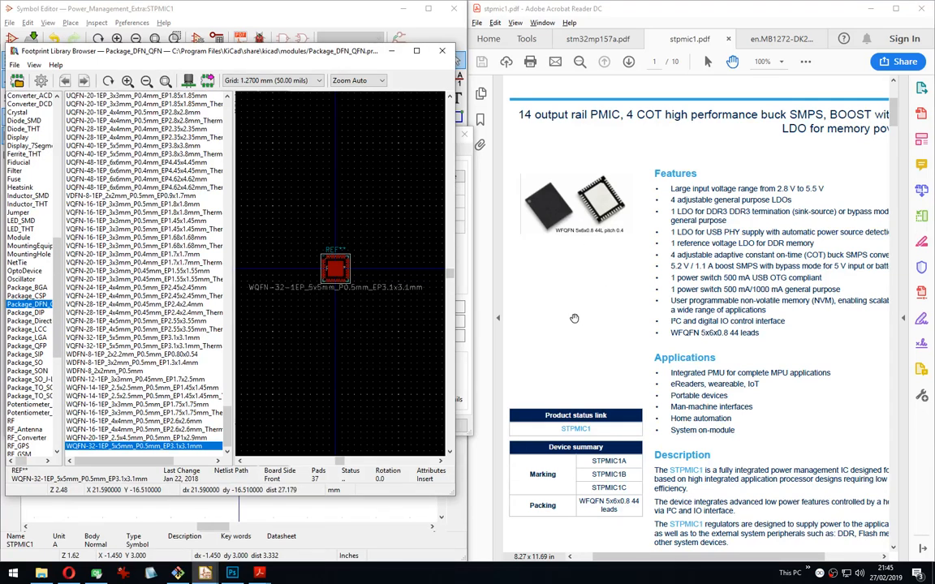
left_click(590, 235)
scroll(590, 284, "up", 2, "ctrl")
left_click_drag(590, 283, 619, 301)
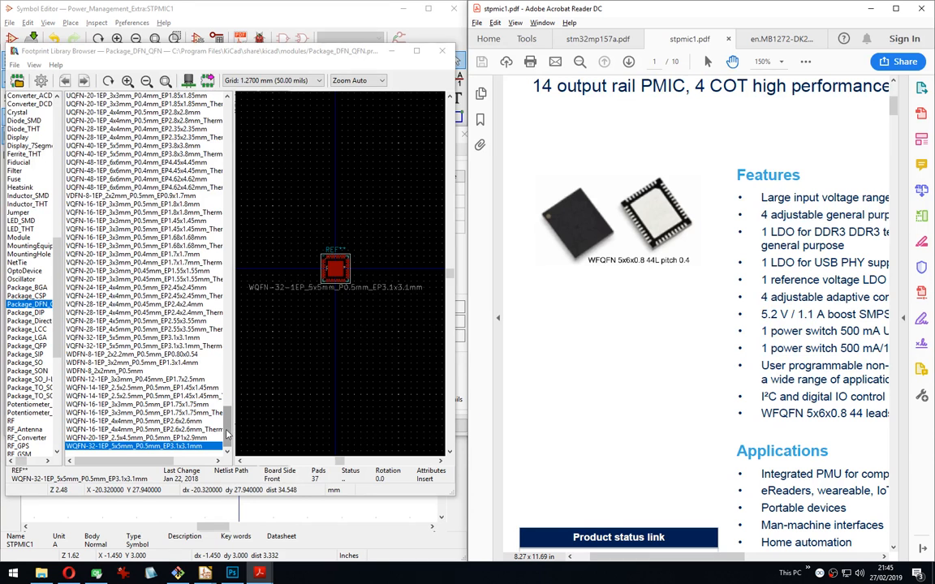
left_click_drag(228, 430, 227, 414)
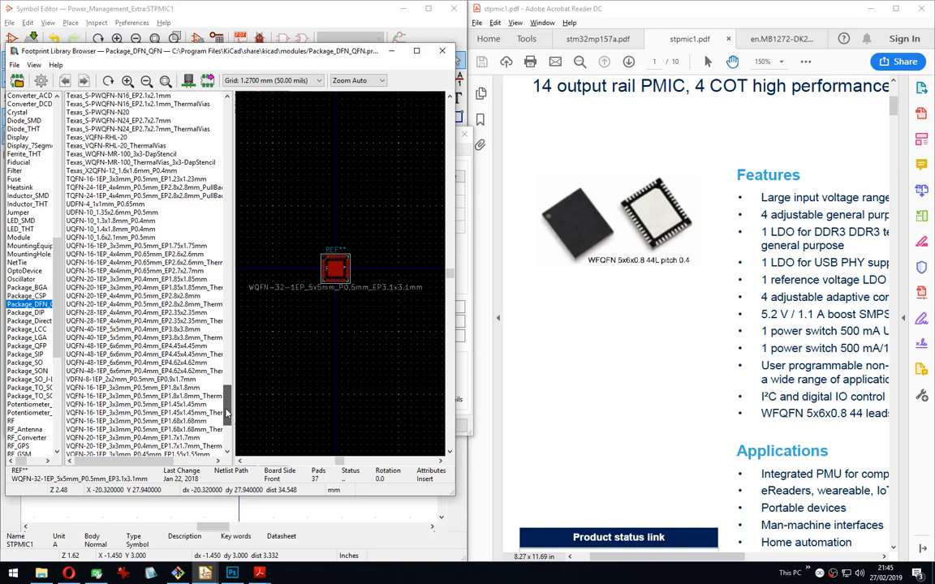
left_click_drag(227, 414, 241, 107)
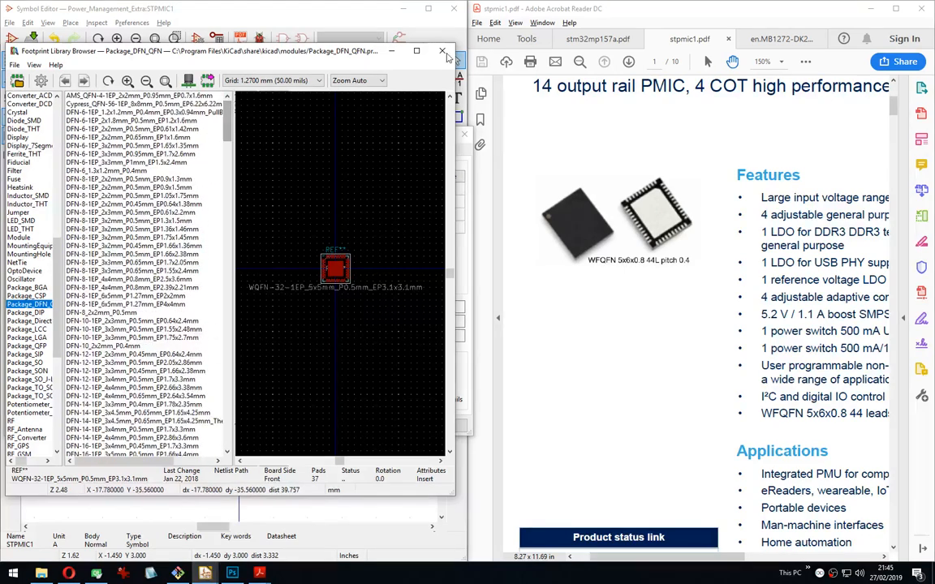
left_click(443, 52)
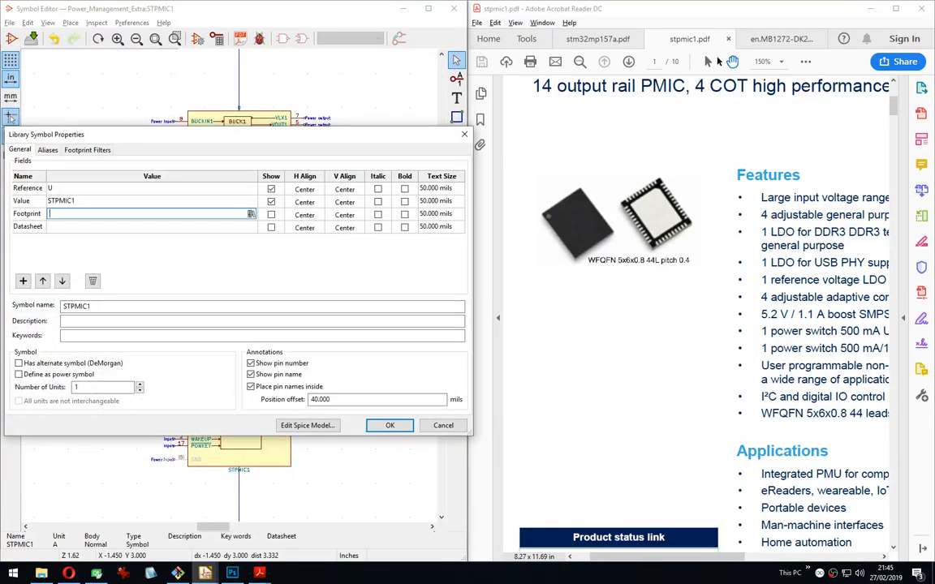
left_click(73, 575)
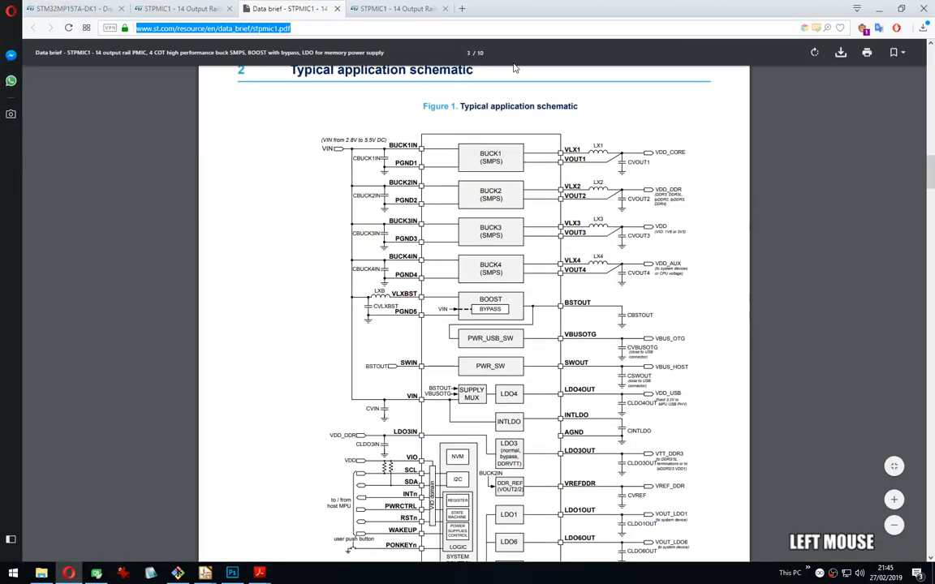
key("ctrl+c")
left_click(206, 573)
left_click(93, 232)
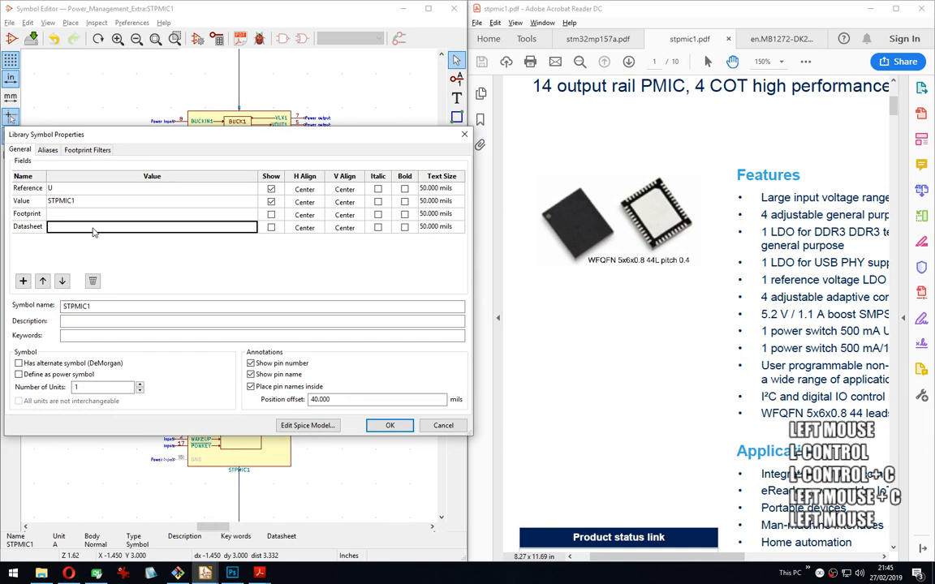
key("ctrl+v")
left_click(389, 425)
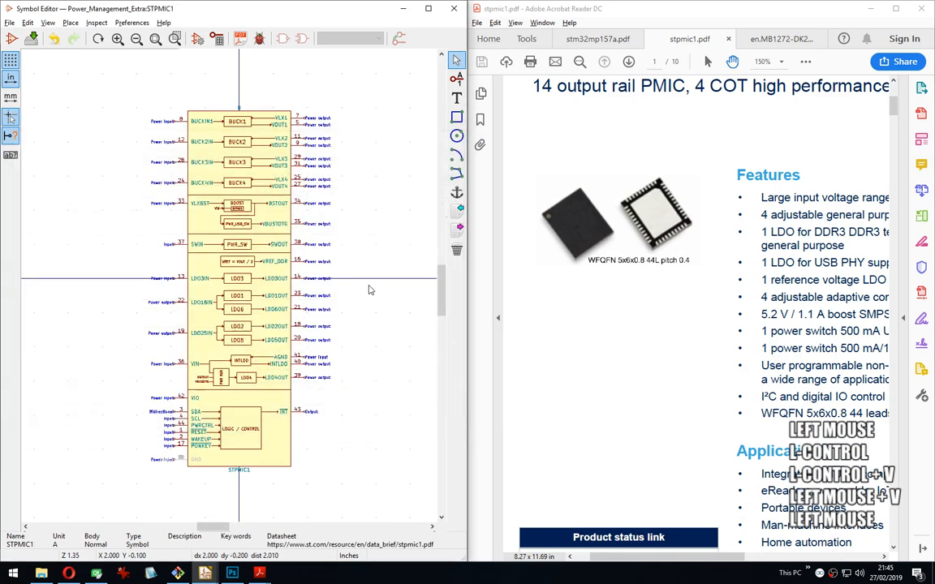
middle_click_drag(263, 324, 273, 316)
key("ctrl+s")
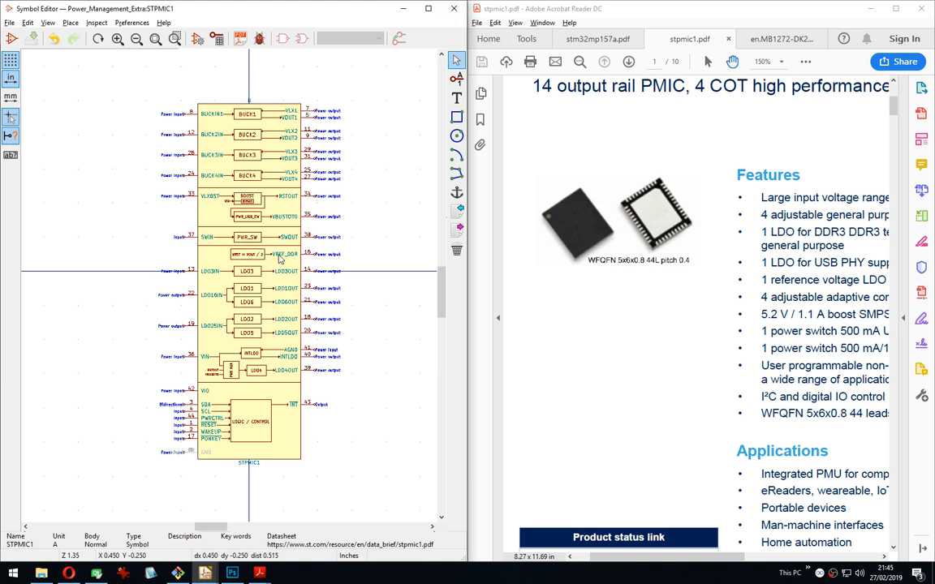
Inspect the finished STPMIC1 symbol and check which pins are stacked at its GND pin.
scroll(230, 291, "up", 1)
middle_click_drag(229, 289, 245, 250)
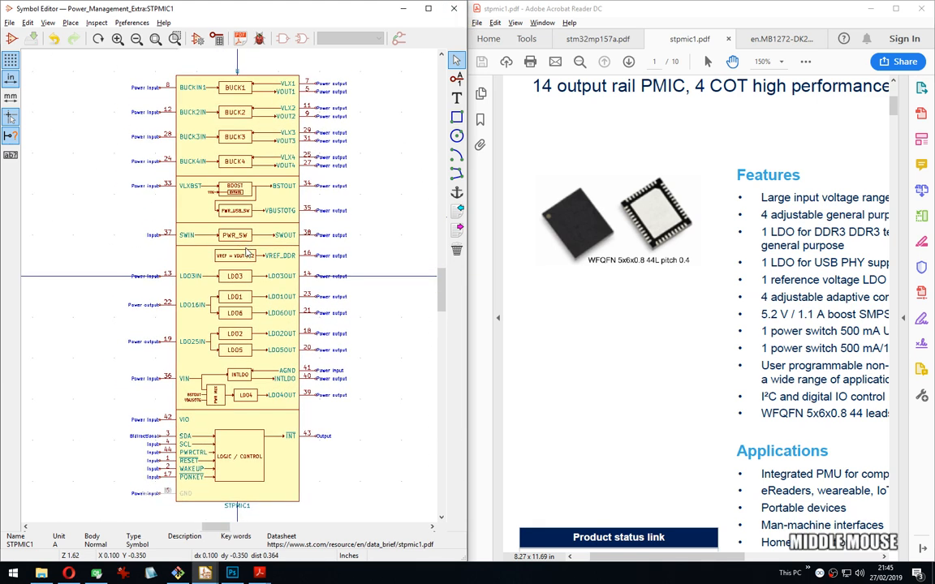
left_click(161, 496)
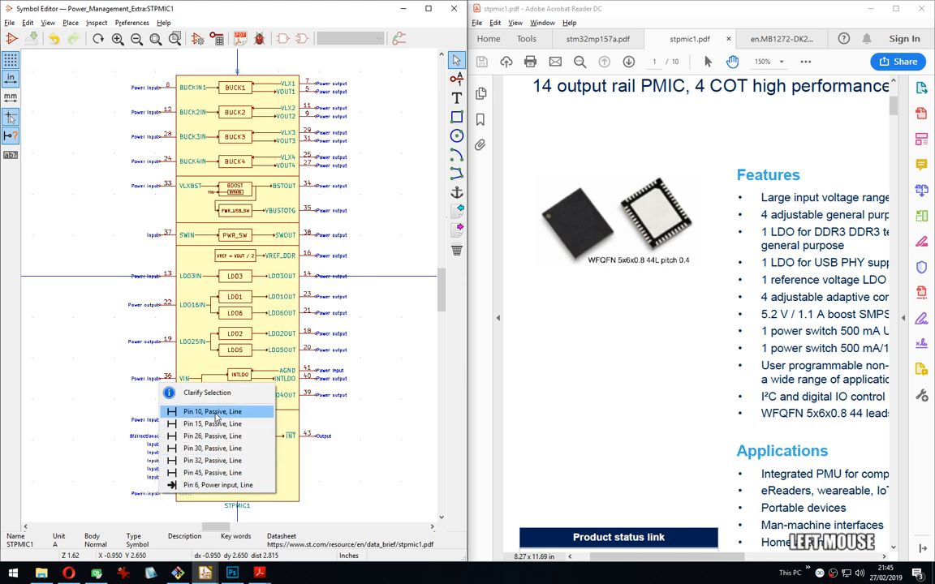
key("Escape")
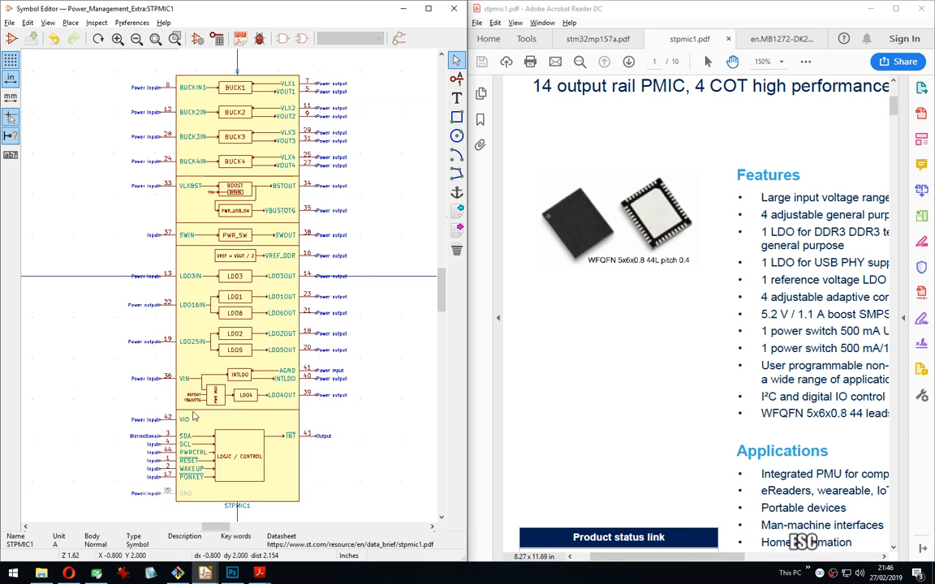
middle_click_drag(254, 126, 285, 136)
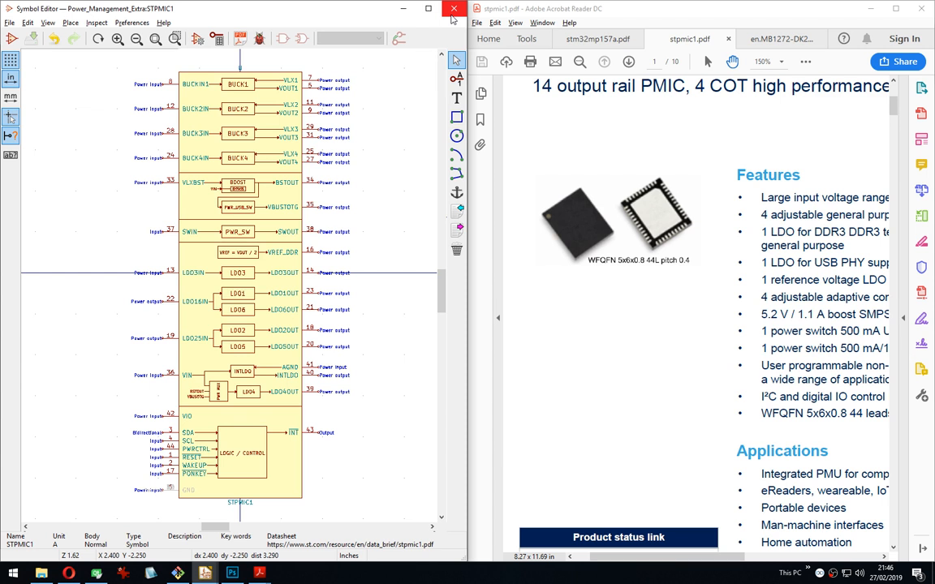
Close the Symbol Editor and maximize the stm32mp1_breakout project window.
left_click(452, 11)
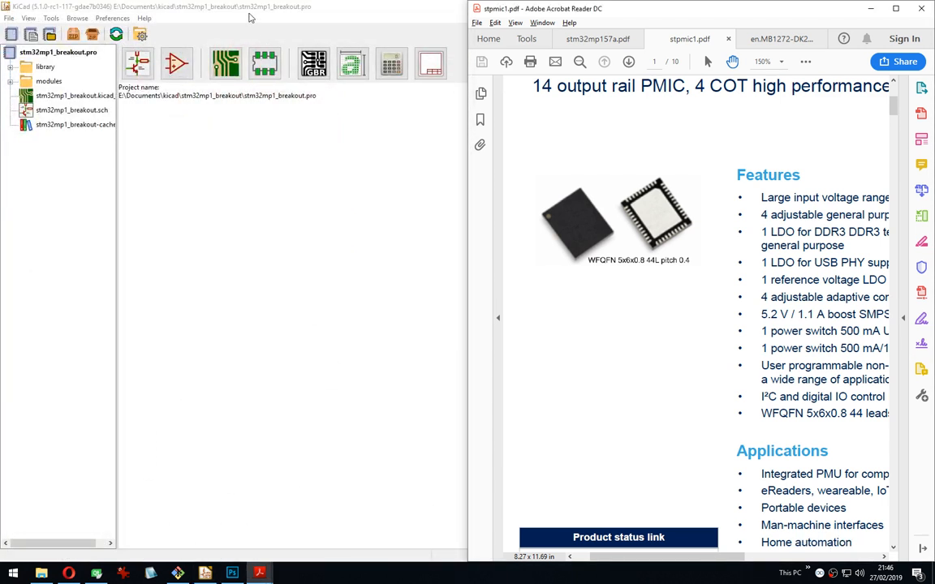
left_click(251, 16)
double_click(253, 9)
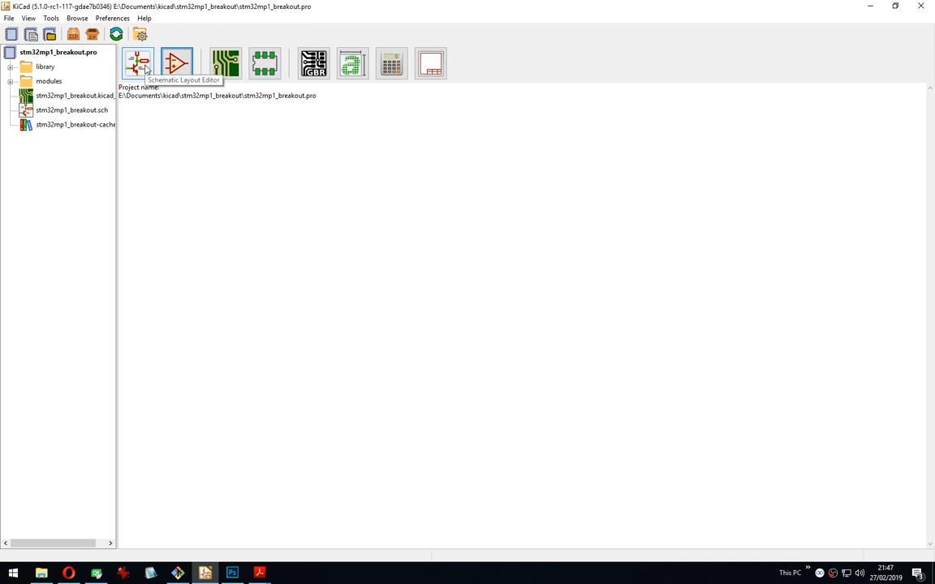
Reopen the Symbol Editor at full screen size and widen its library tree.
left_click(178, 65)
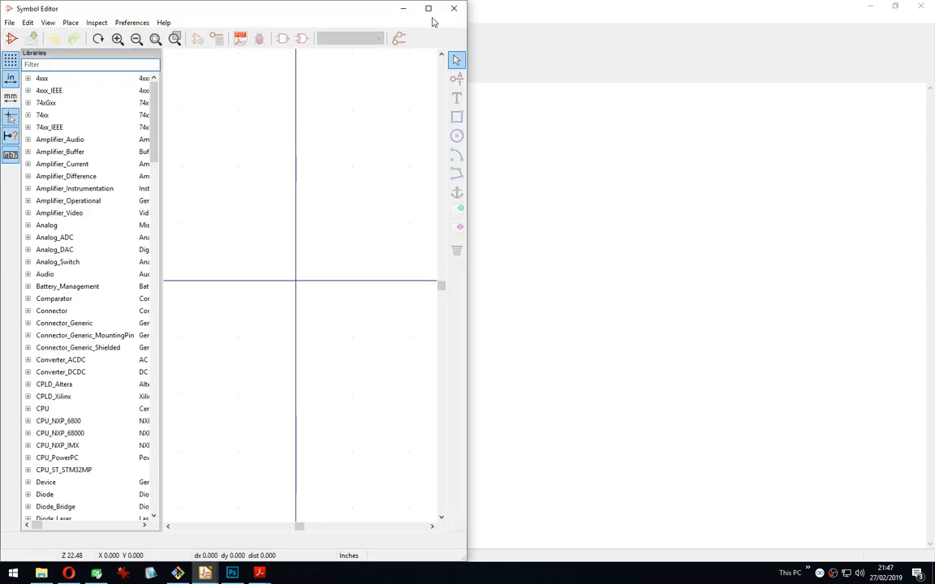
left_click(428, 8)
left_click_drag(161, 167, 203, 167)
Filter the symbol libraries for "stm32mp", open STM32MP1 from CPU_ST_STM32MP for editing, and open its symbol properties.
left_click(113, 60)
type("stm32mp")
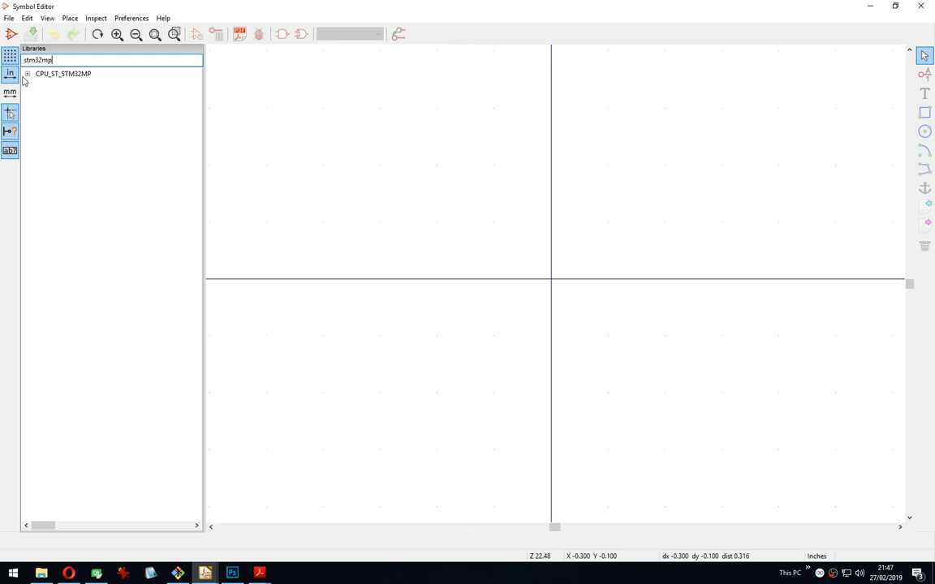
left_click(27, 74)
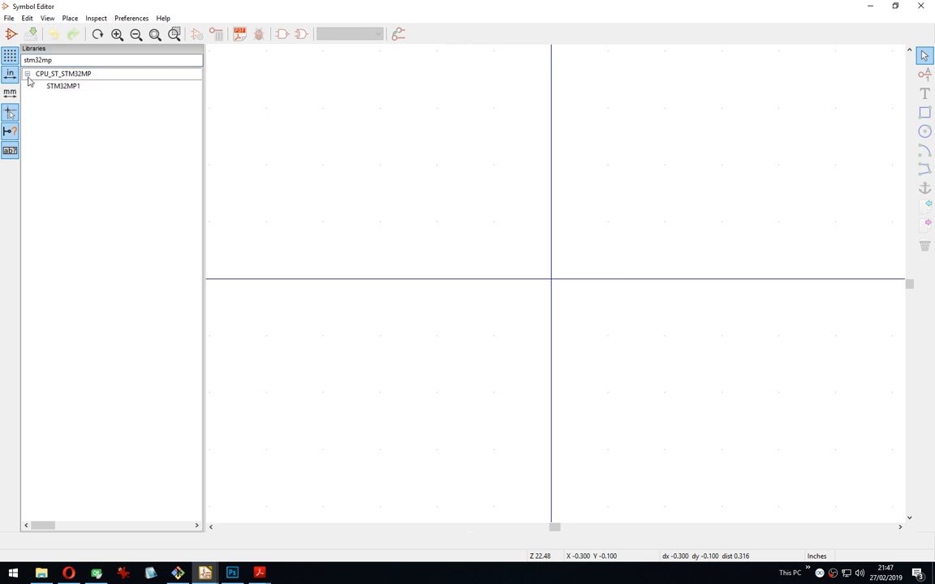
left_click(57, 86)
right_click(57, 87)
left_click(81, 94)
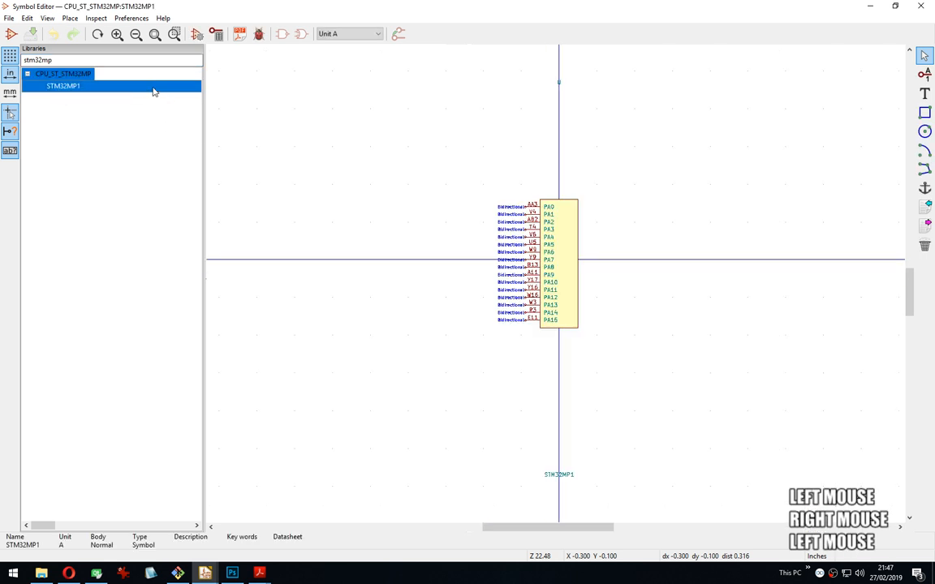
left_click(196, 33)
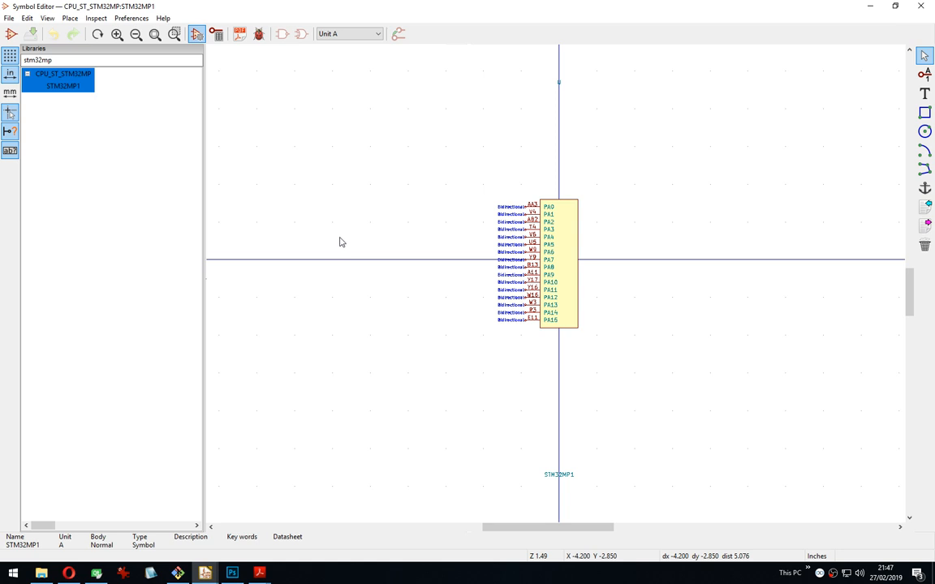
Switch to Opera, look through the open tabs for an STM32MP157A page, and open a new tab.
left_click(69, 573)
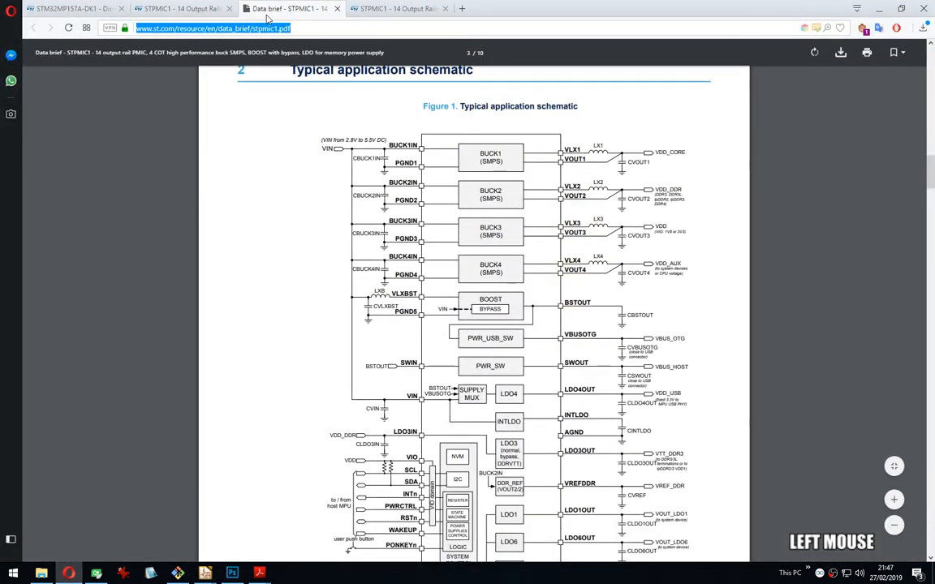
left_click(96, 9)
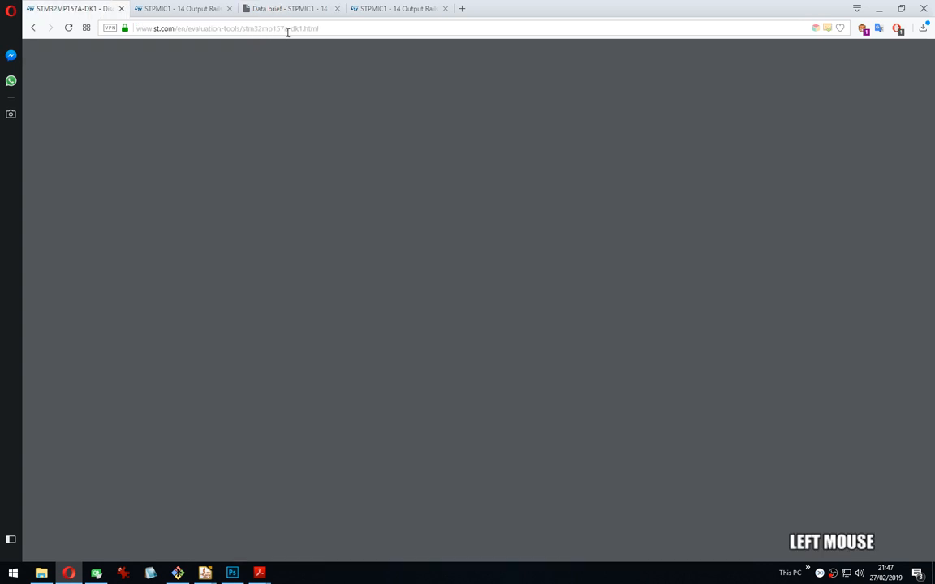
left_click(195, 9)
left_click(288, 9)
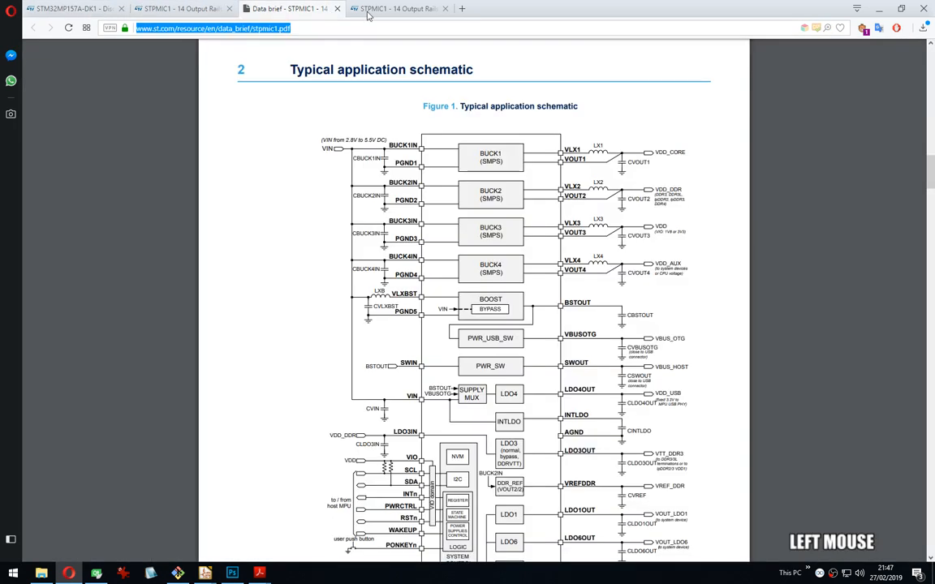
left_click(389, 9)
left_click(463, 8)
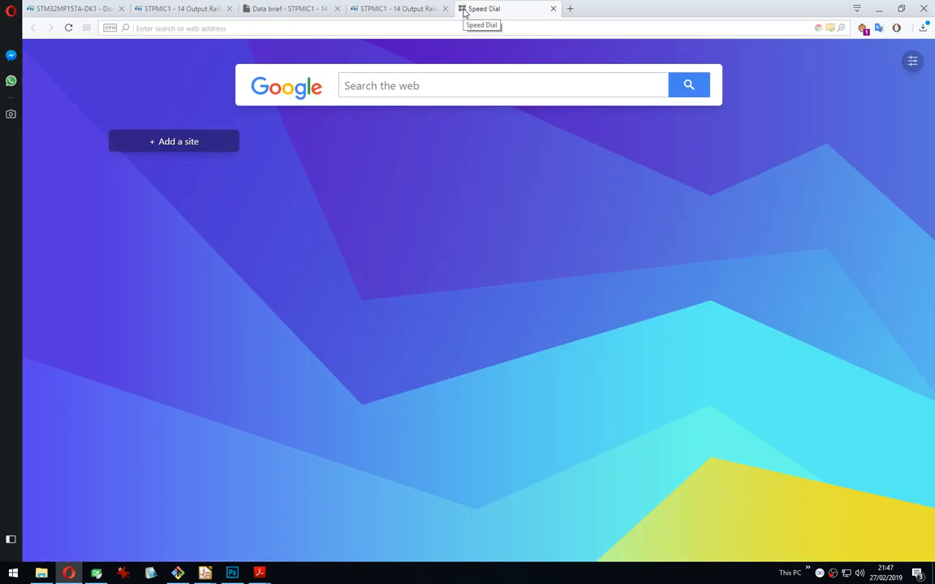
Search the web for "stm32mp157a" and open ST's STM32MP157A product page.
type("stm32")
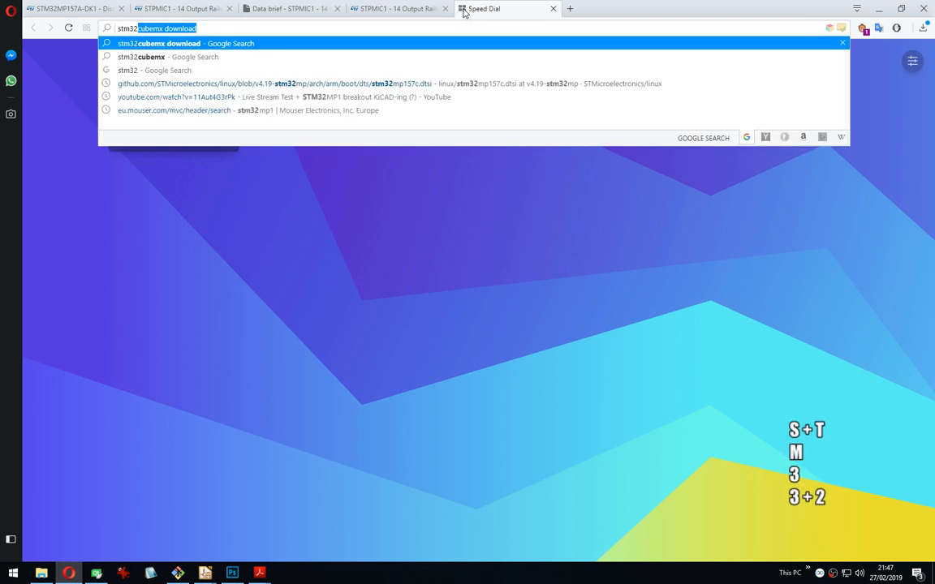
type("mp")
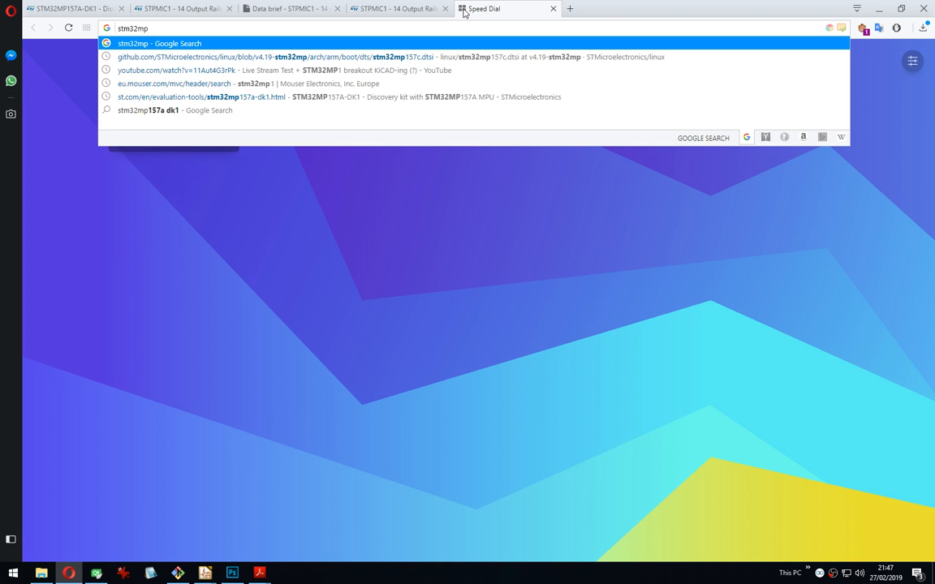
key("Up")
key("BackSpace")
key("BackSpace")
key("BackSpace")
key("BackSpace")
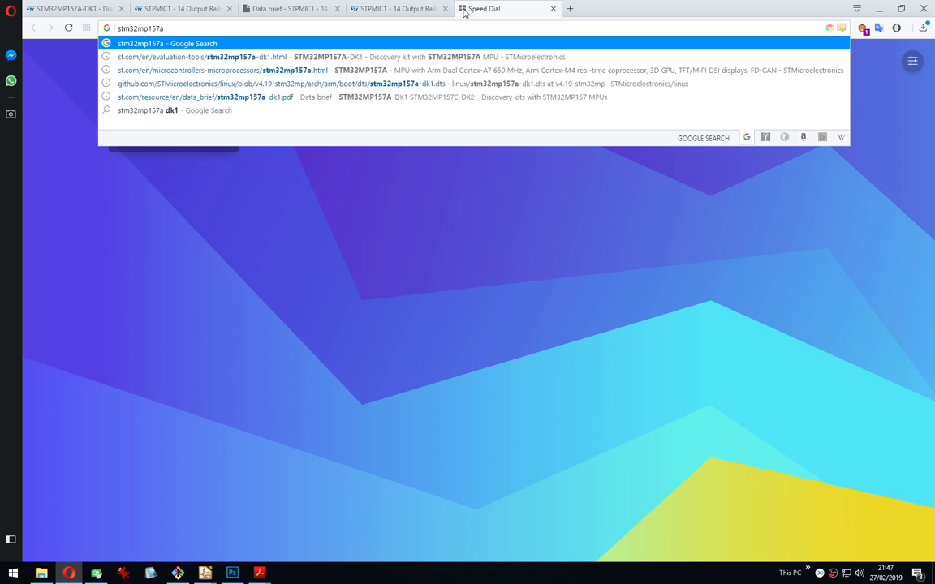
key("Return")
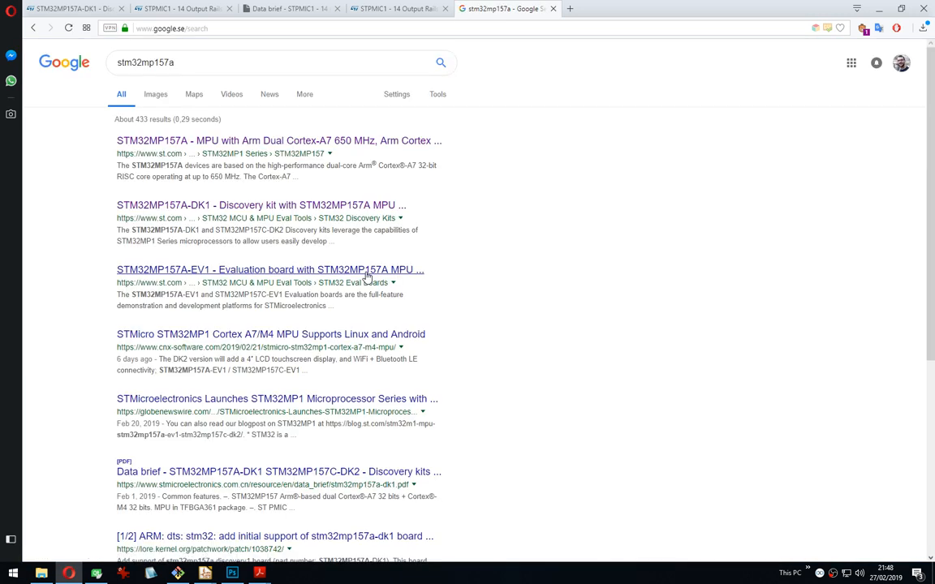
left_click(366, 276)
left_click(249, 146)
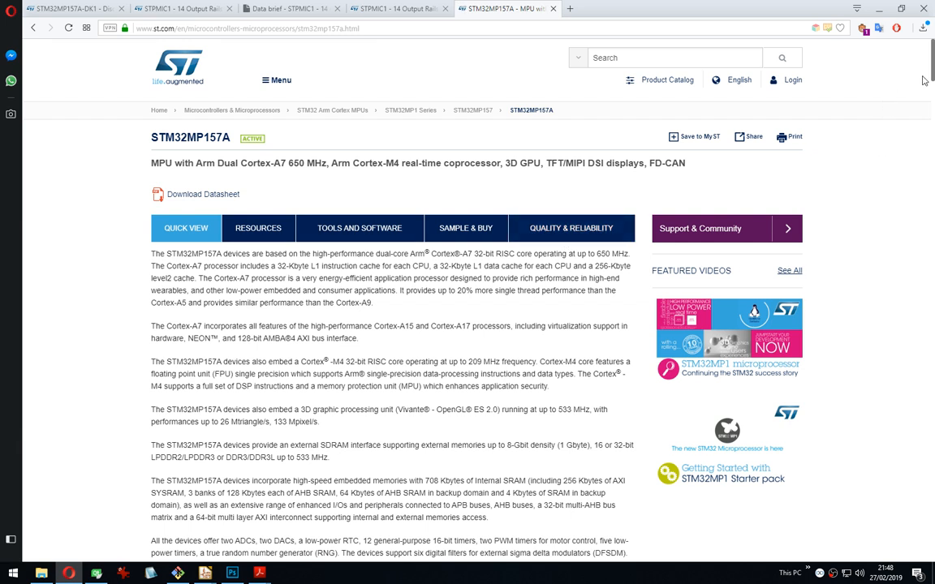
Locate the Technical Documentation resources on the STM32MP157A product page.
scroll(932, 133, "down", 3)
left_click(931, 132)
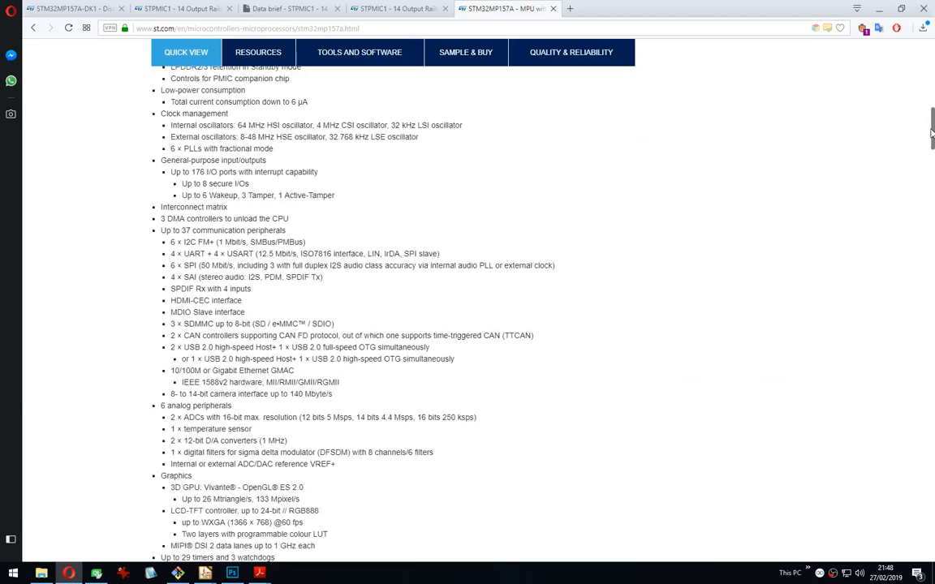
left_click_drag(931, 133, 931, 215)
scroll(316, 276, "down", 2)
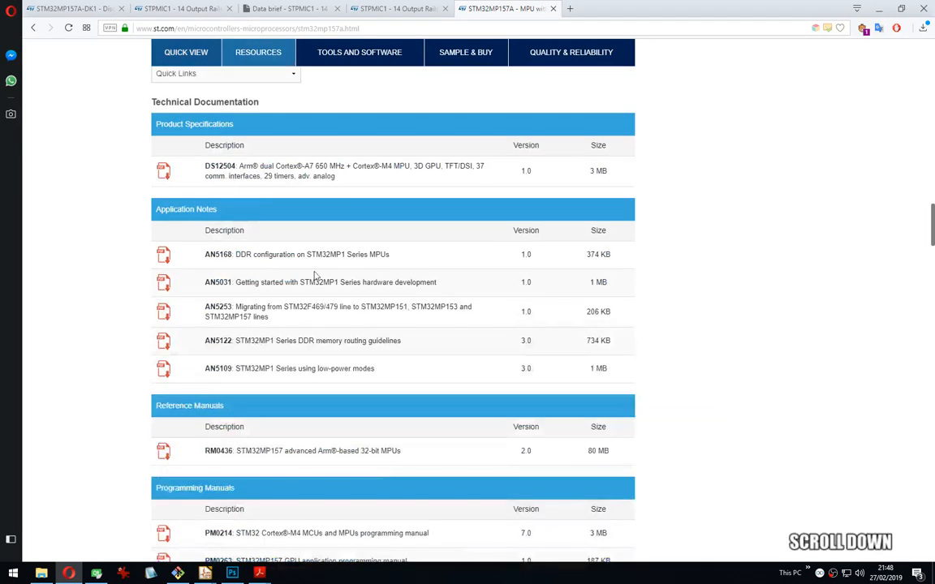
Copy the DS12504 datasheet's link address from the product page and paste it as the STM32MP1 symbol's datasheet.
right_click(162, 170)
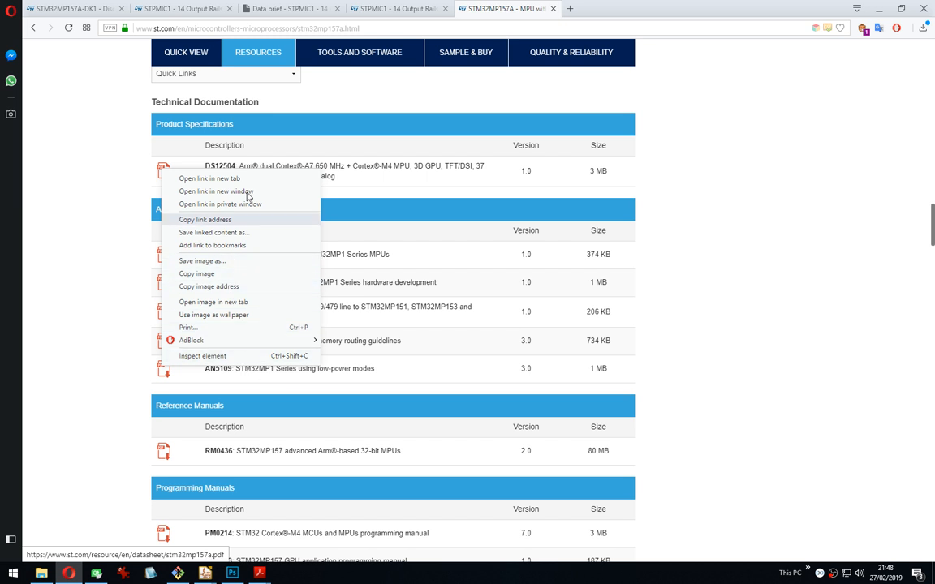
left_click(231, 225)
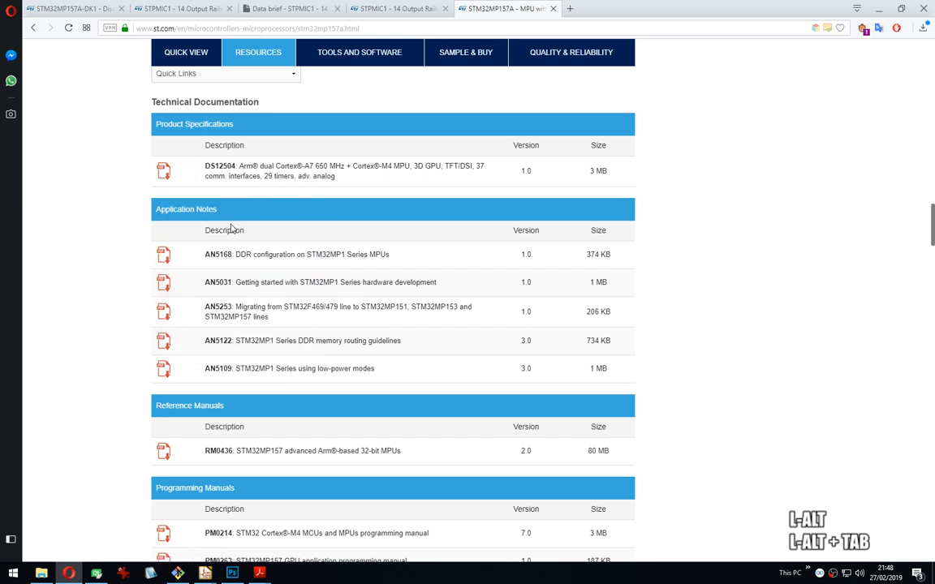
key("alt+Tab")
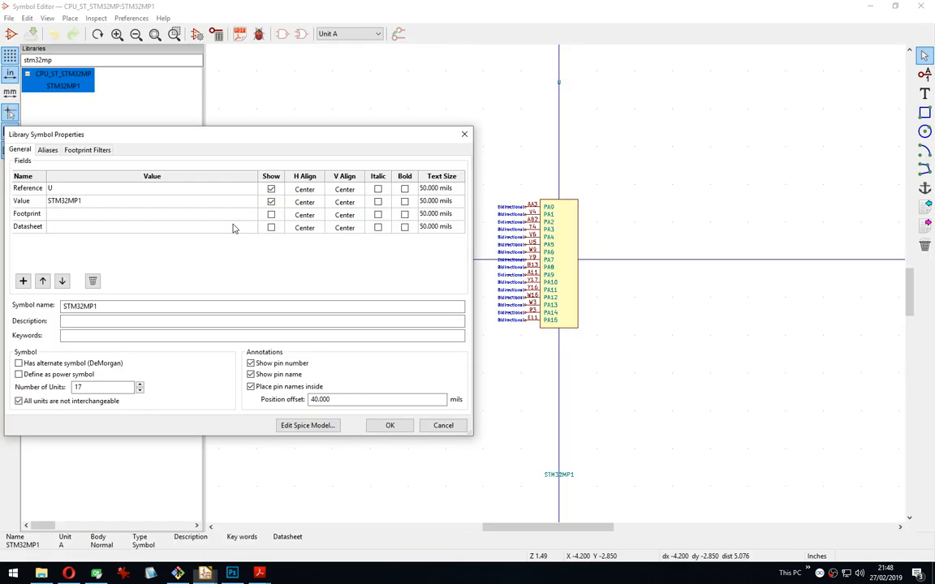
left_click(94, 321)
left_click(118, 226)
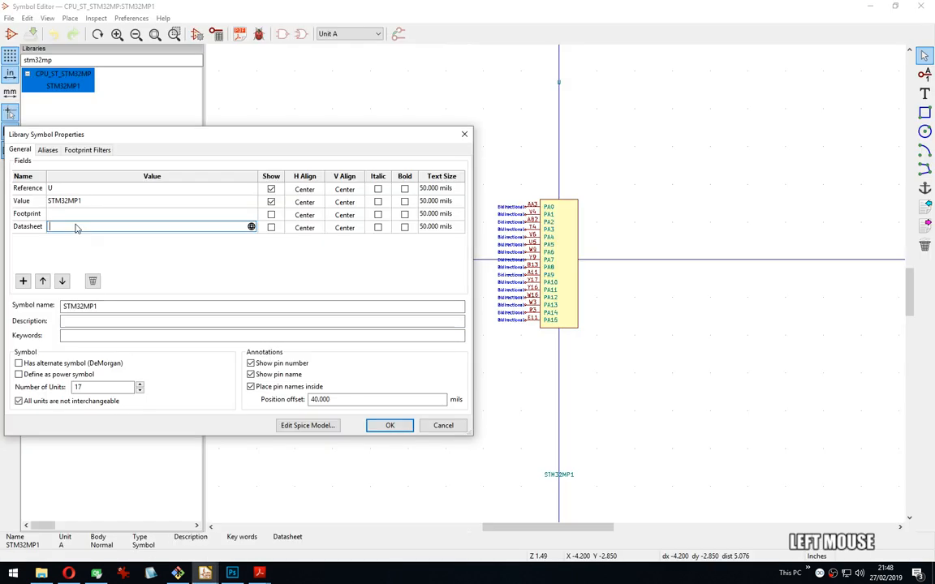
key("ctrl+v")
left_click(199, 268)
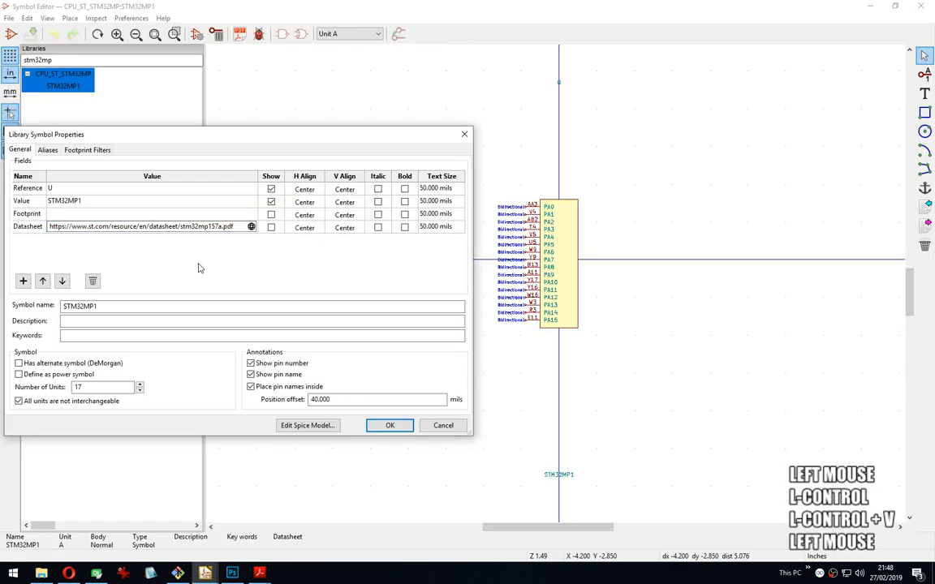
Apply the STM32MP1 symbol's properties, save the library, and close the Symbol Editor.
left_click(390, 425)
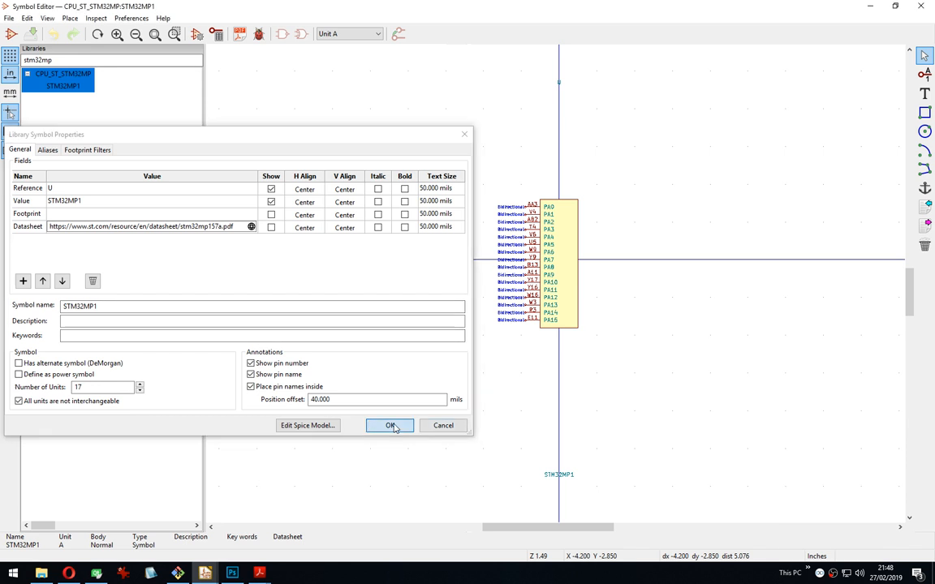
key("ctrl+s")
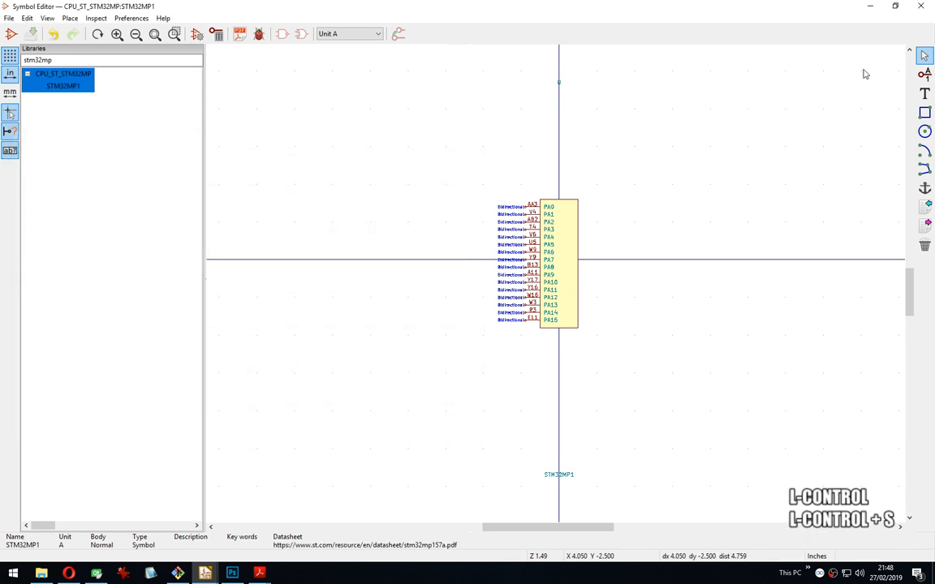
left_click(919, 5)
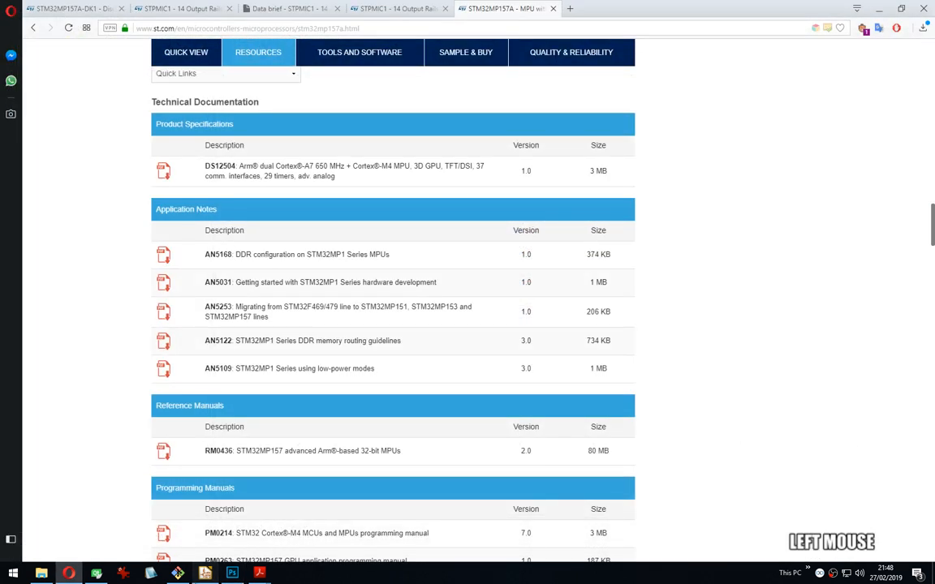
Switch to the KiCad project window, open the schematic, and rescue the CPU_ST:STM32MP1 symbol.
mouse_move(209, 573)
left_click(193, 512)
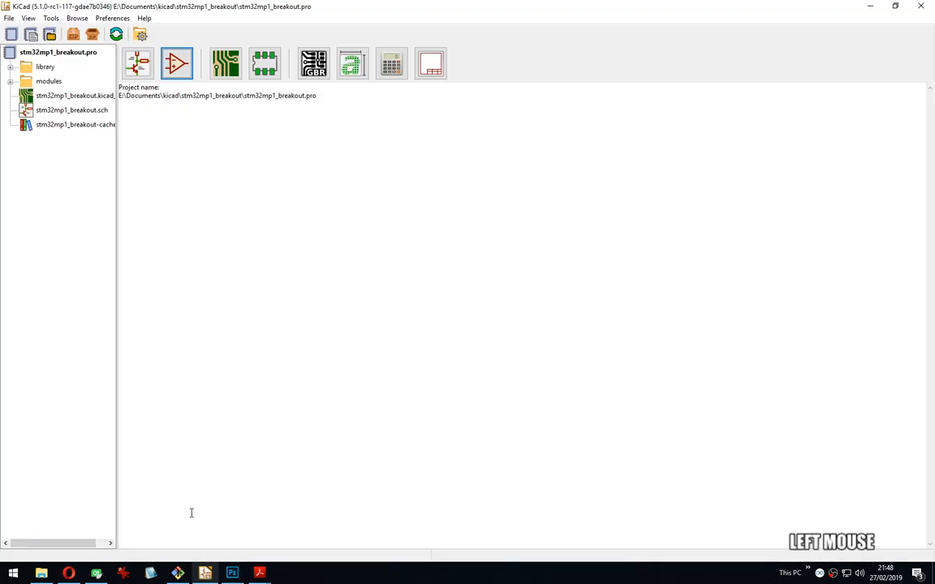
left_click(143, 65)
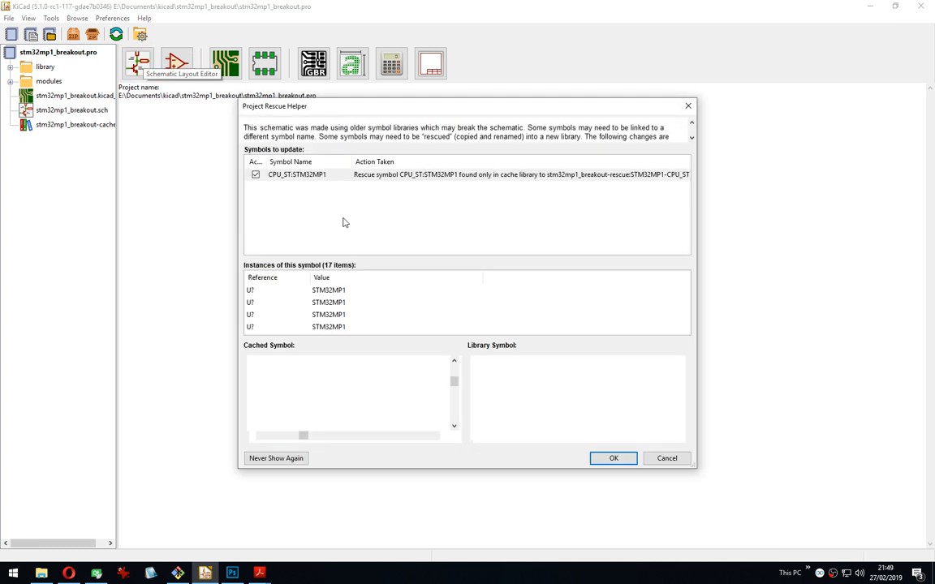
left_click(613, 459)
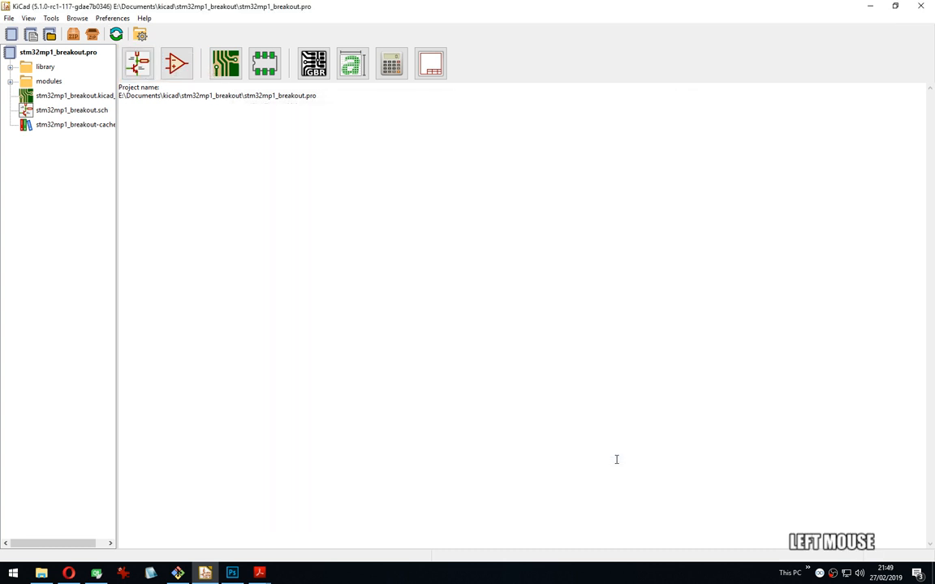
Check the properties of STM32MP1 unit J in the schematic without changing them.
double_click(251, 209)
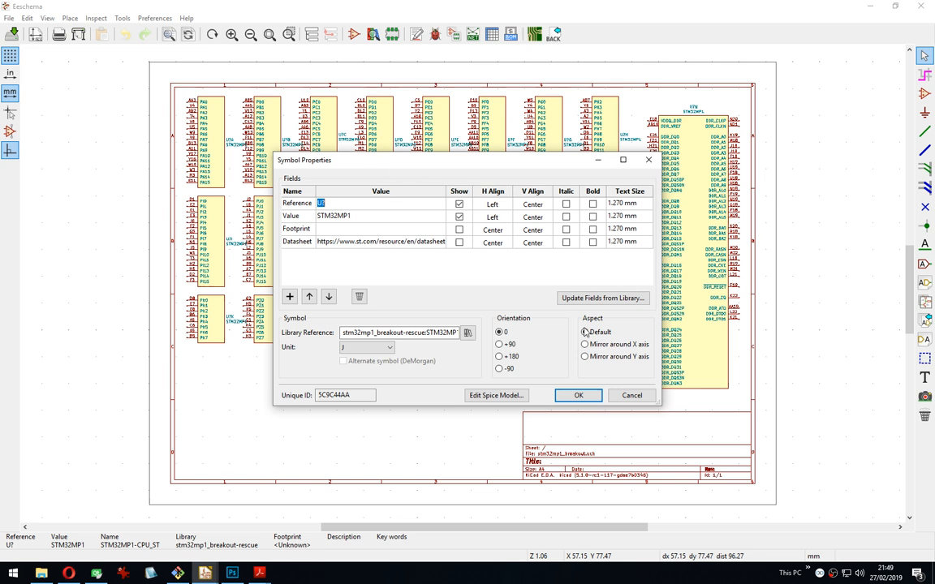
left_click(632, 396)
middle_click_drag(313, 238, 316, 202)
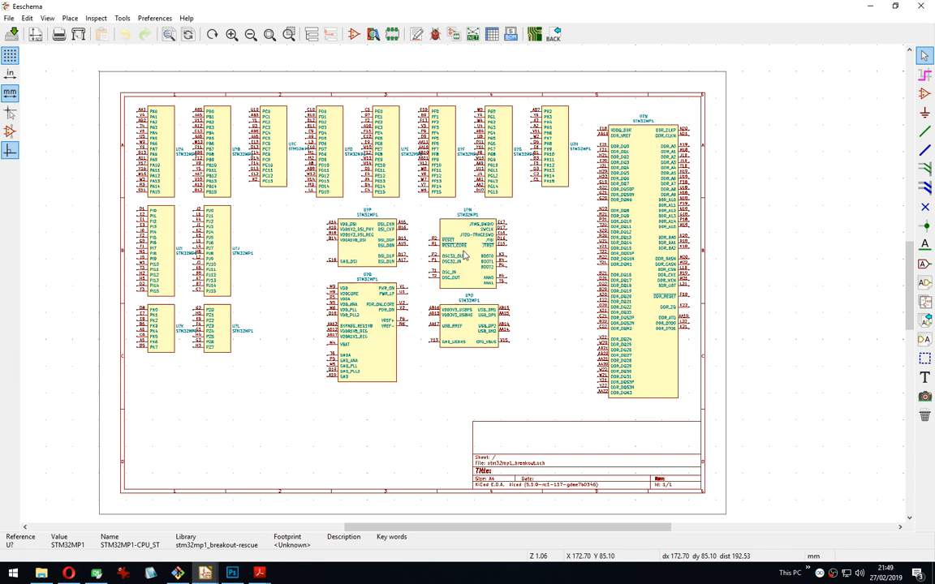
Dismiss the OBS Studio notifications in the Windows notification centre and close it.
left_click(917, 574)
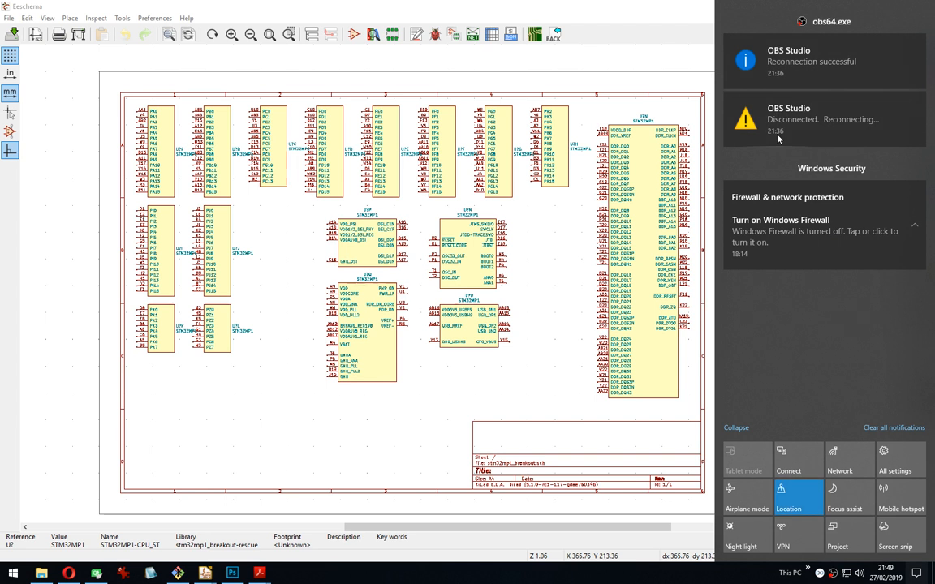
left_click(826, 62)
left_click(906, 125)
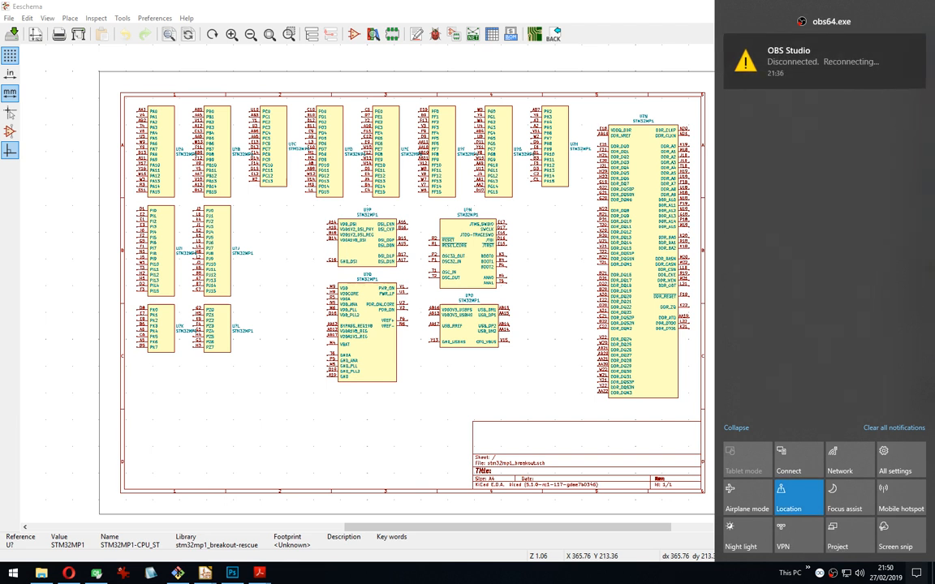
left_click(782, 38)
left_click(649, 47)
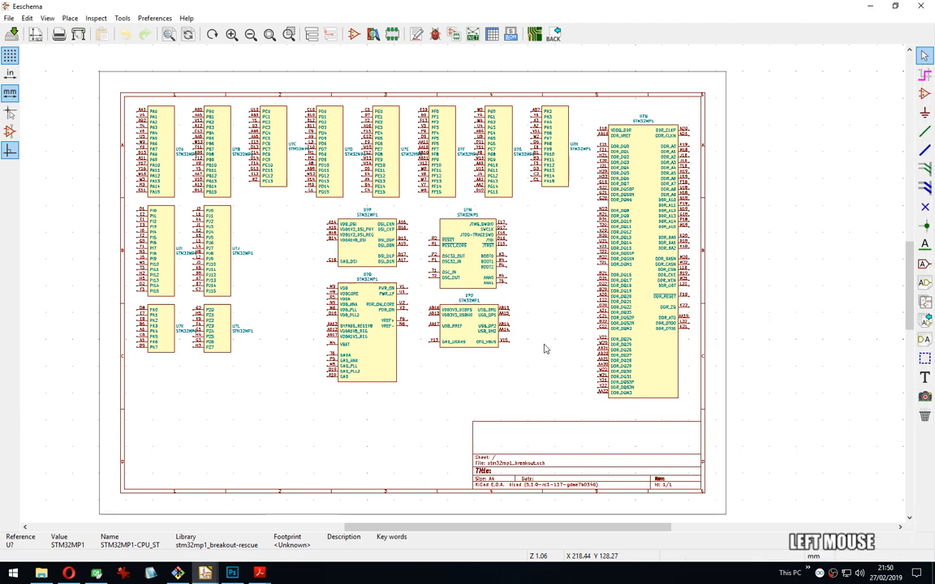
Try to move all the STM32MP1 units in the schematic as one block, and undo the move.
middle_click_drag(344, 459, 361, 461)
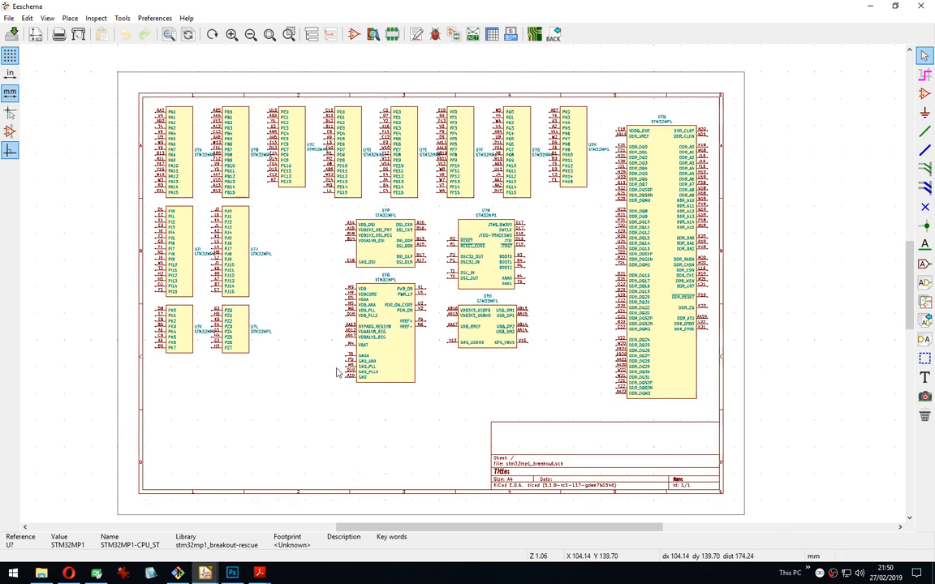
left_click_drag(127, 74, 731, 415)
right_click(731, 415)
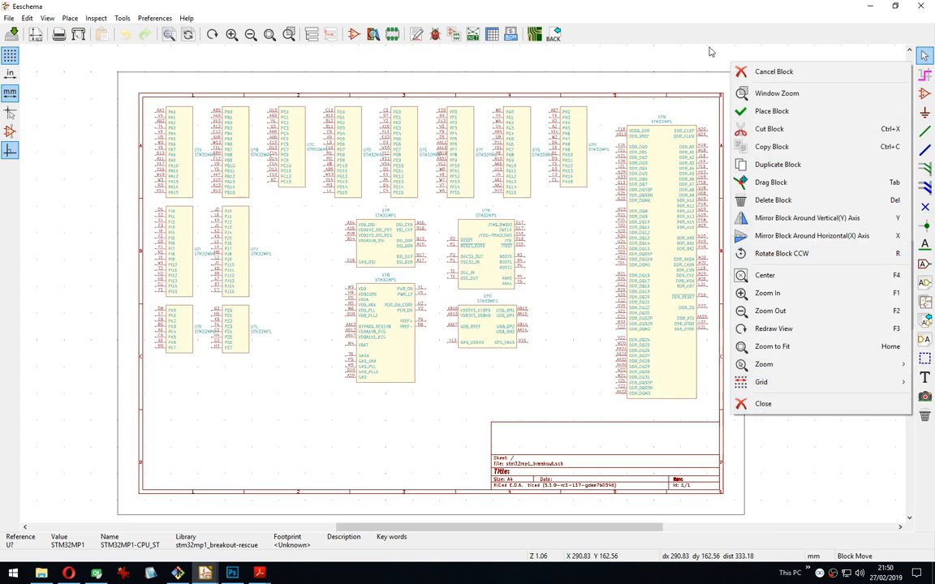
left_click(647, 25)
left_click(584, 194)
key("ctrl+z")
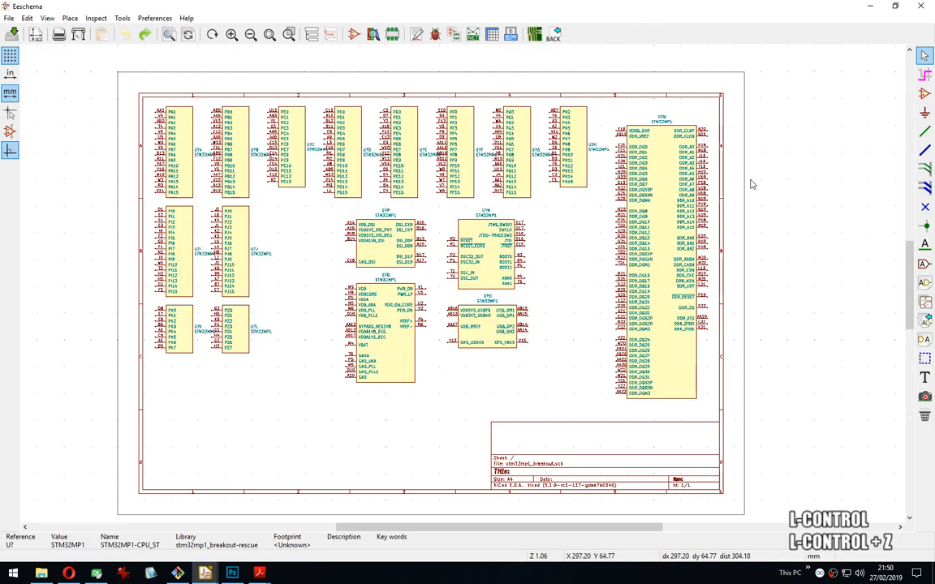
Minimize the schematic, open the Footprint Editor from the project window, and maximize it.
left_click(870, 6)
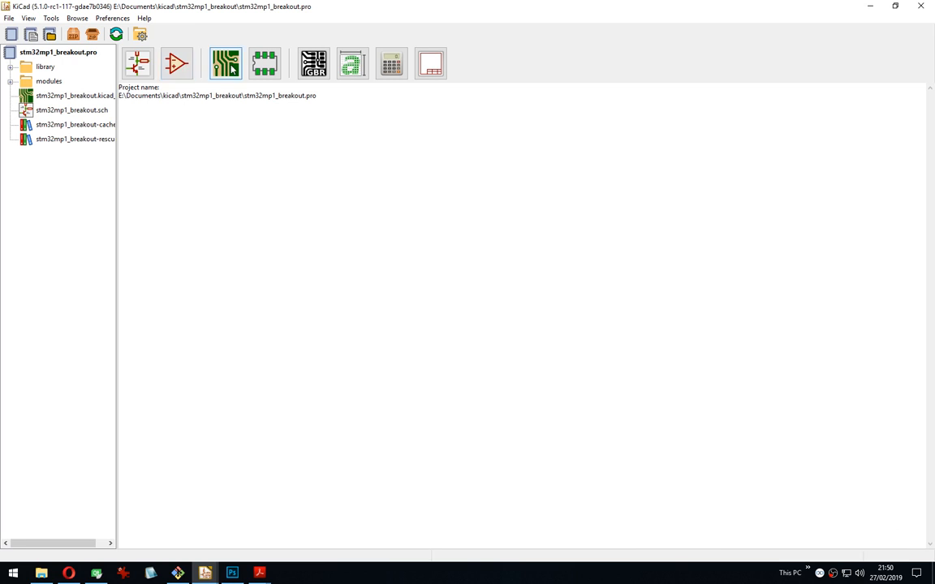
left_click(262, 66)
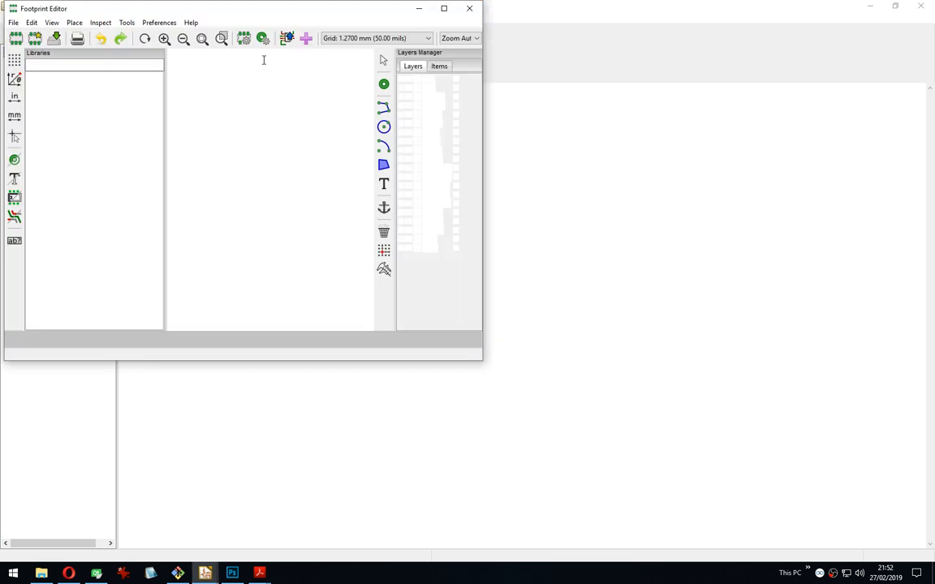
left_click(444, 9)
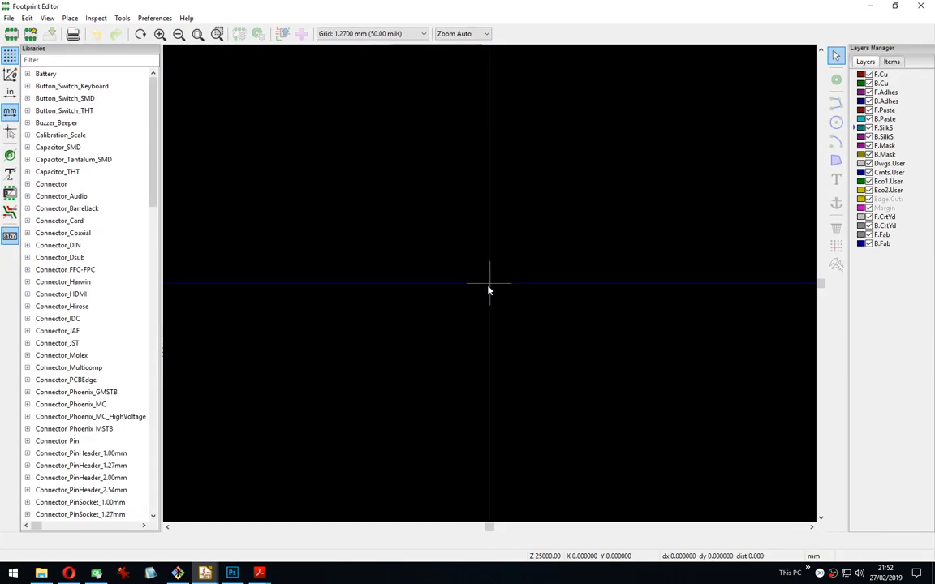
left_click_drag(151, 122, 119, 70)
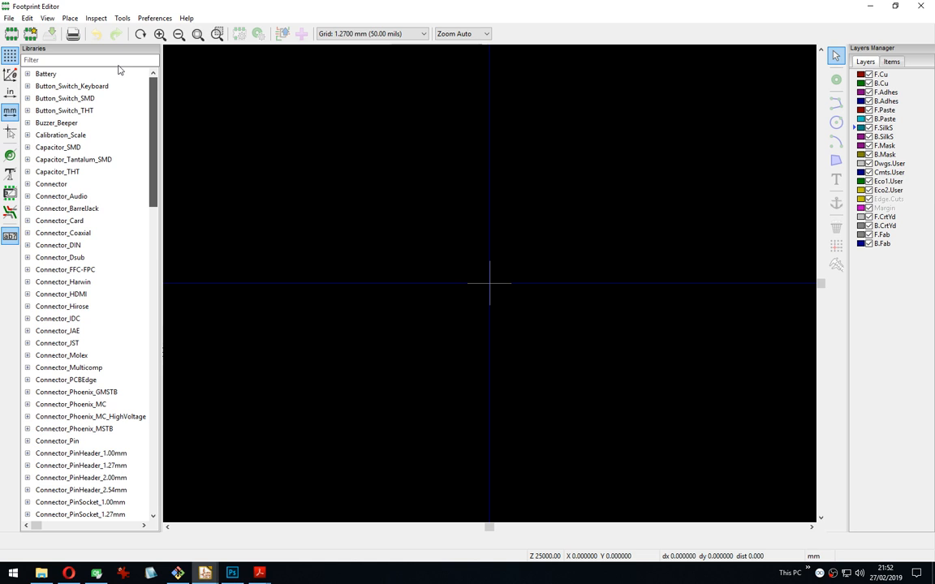
left_click_drag(118, 67, 135, 51)
middle_click_drag(523, 292, 475, 280)
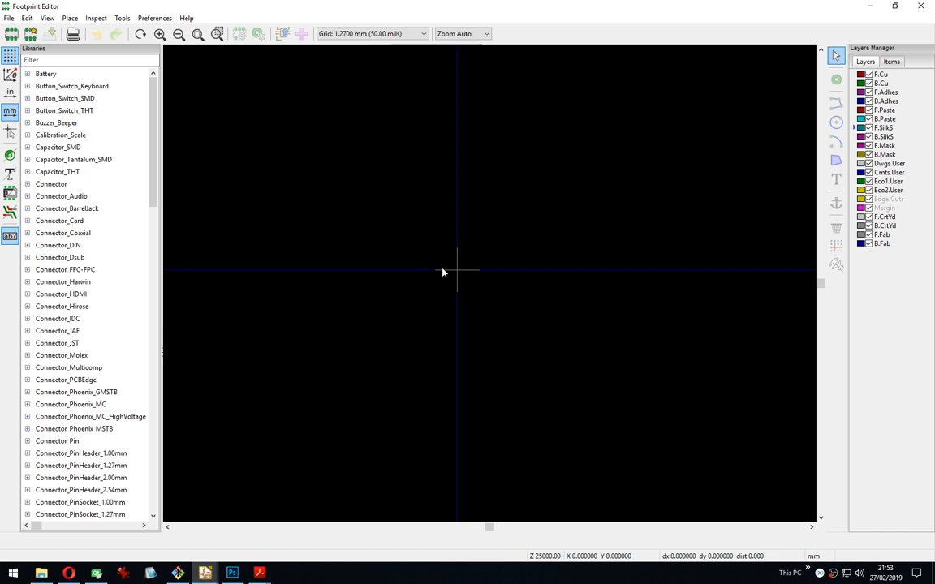
left_click(8, 18)
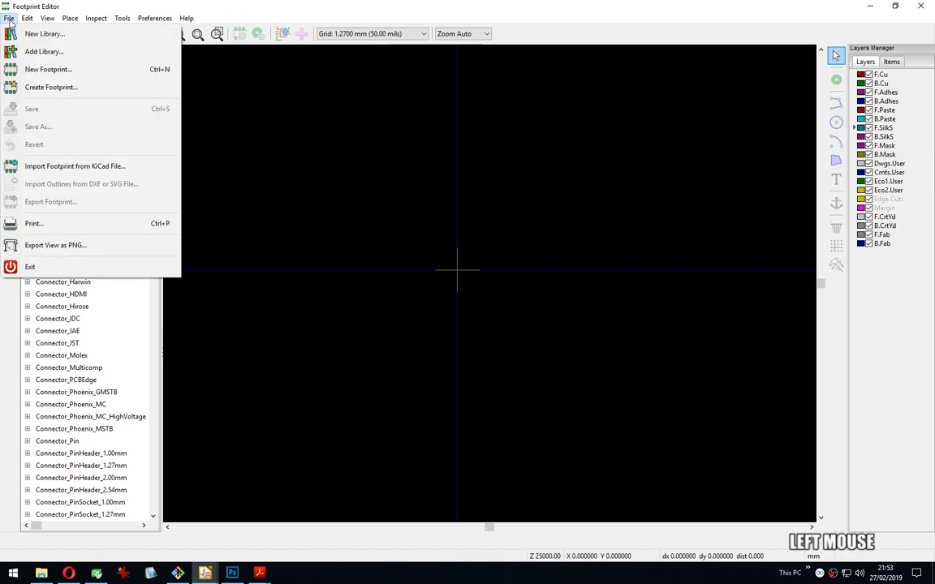
left_click(8, 18)
left_click(9, 19)
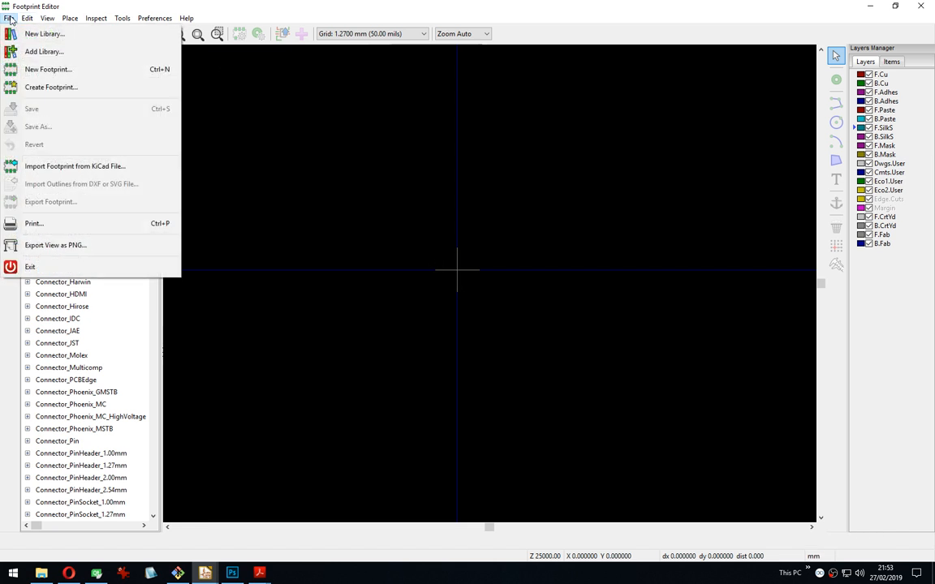
left_click(9, 17)
left_click(27, 18)
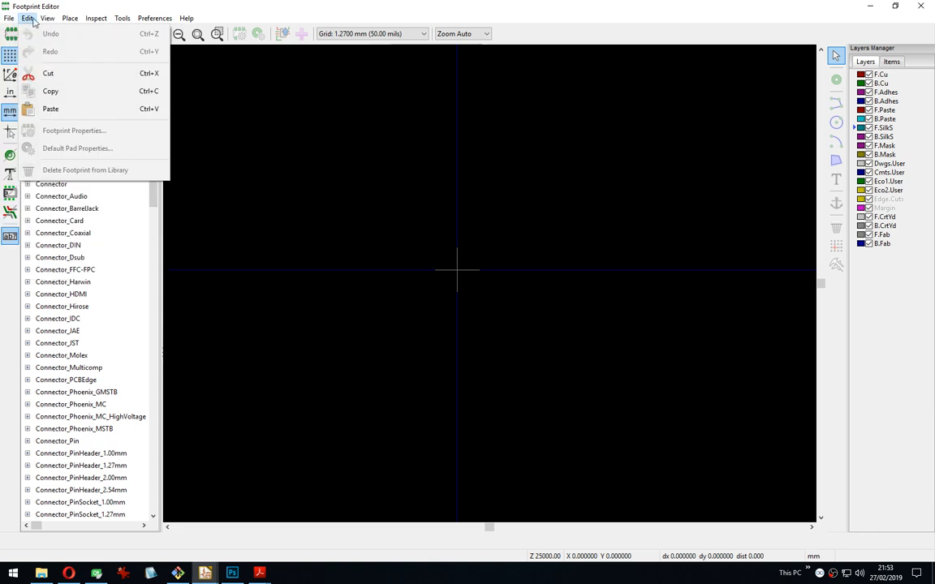
left_click(70, 18)
left_click(8, 18)
left_click(192, 7)
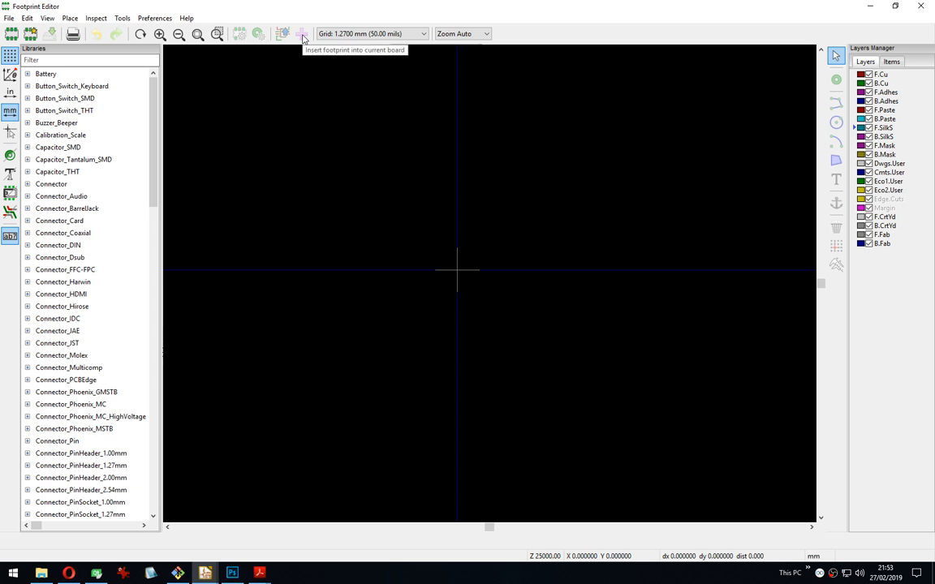
left_click(317, 11)
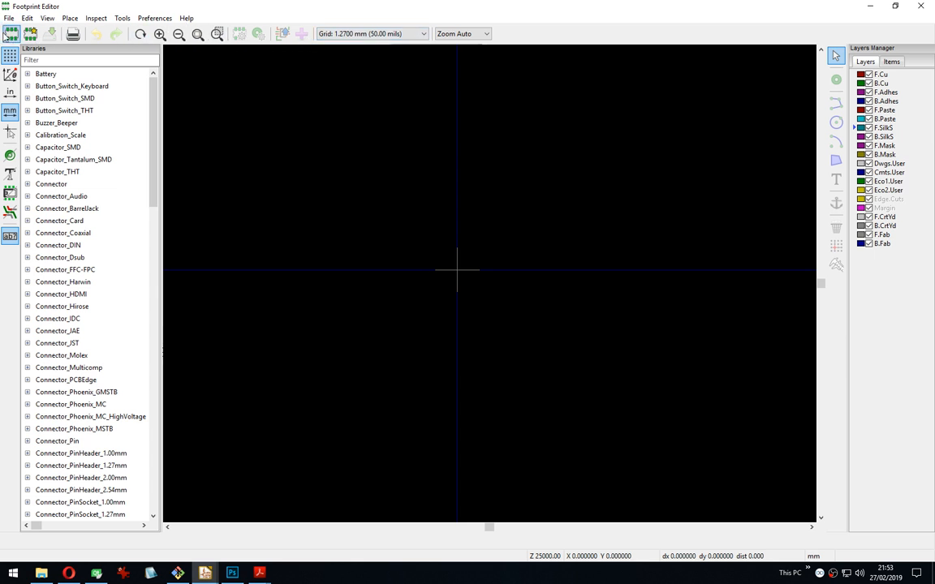
right_click(557, 32)
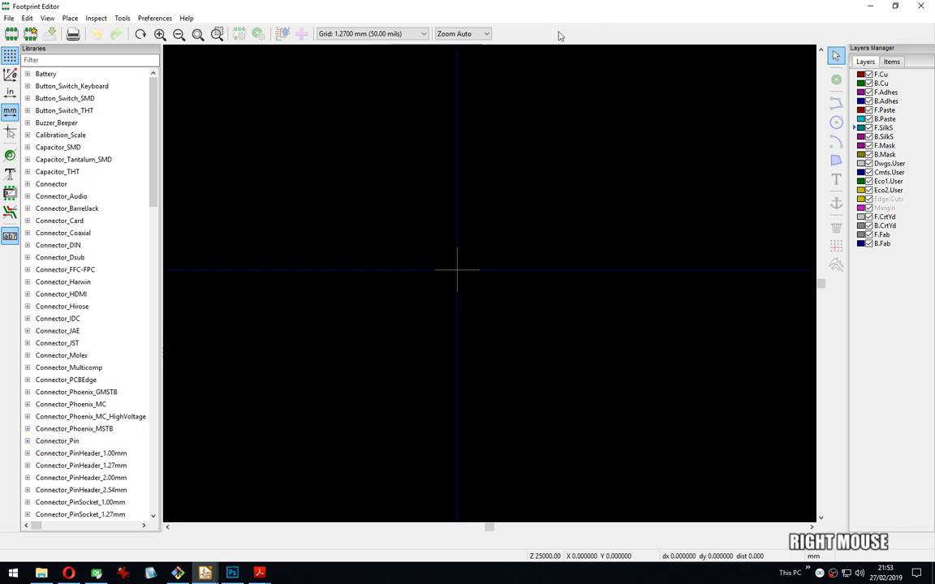
left_click(519, 34)
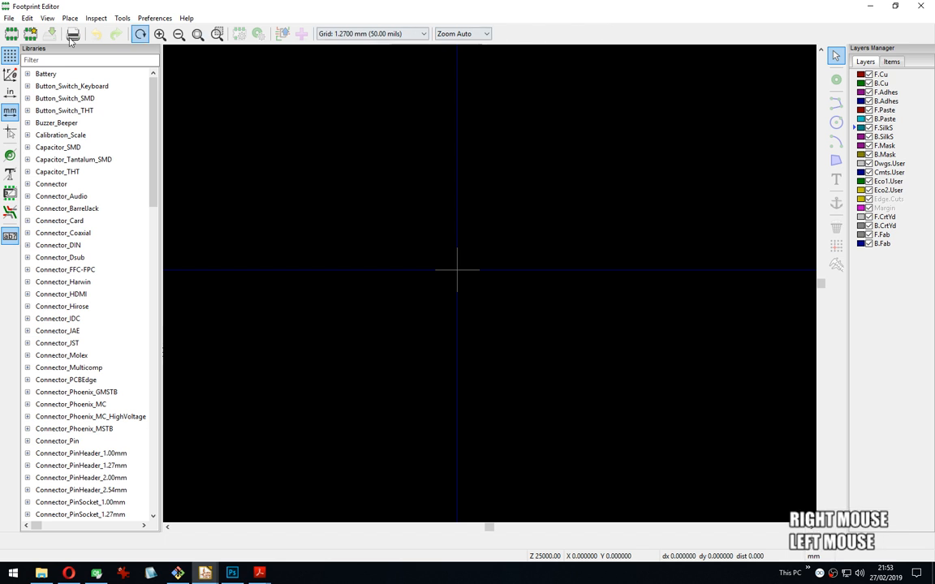
left_click(9, 18)
mouse_move(25, 23)
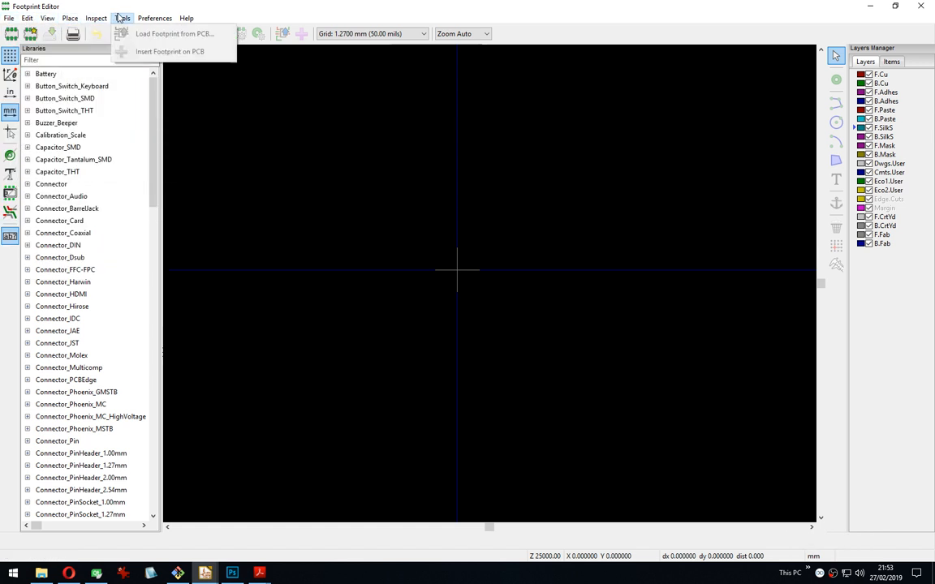
left_click(265, 15)
left_click(122, 18)
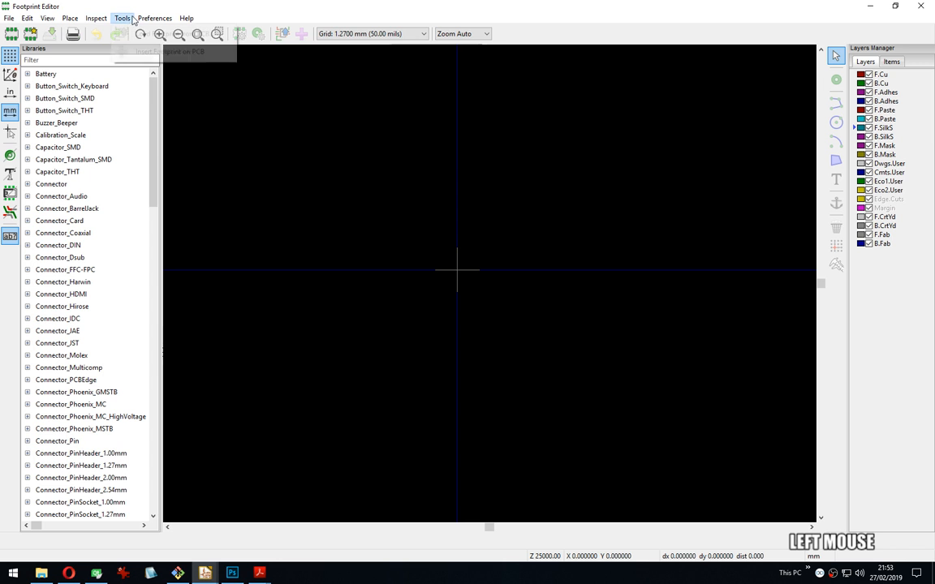
left_click(259, 17)
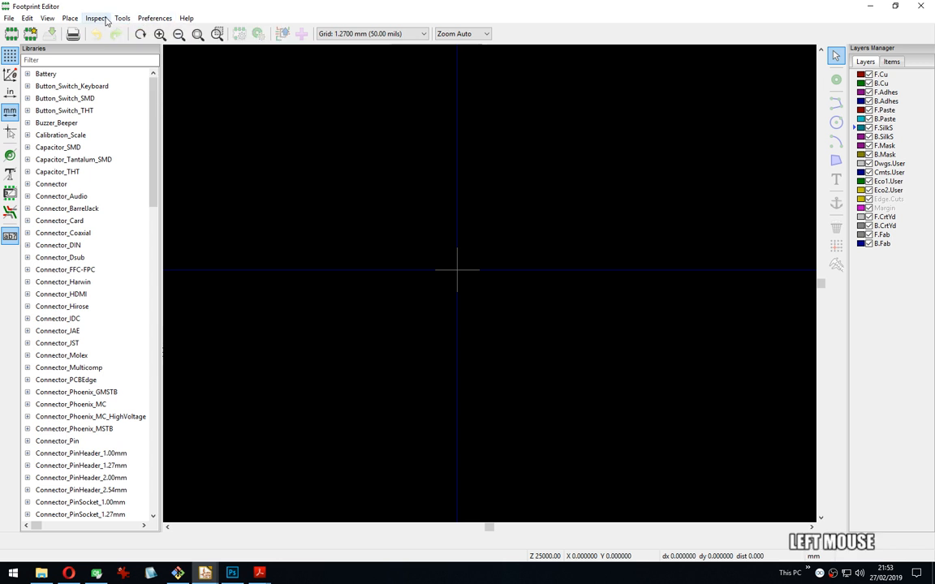
left_click(9, 18)
key("Escape")
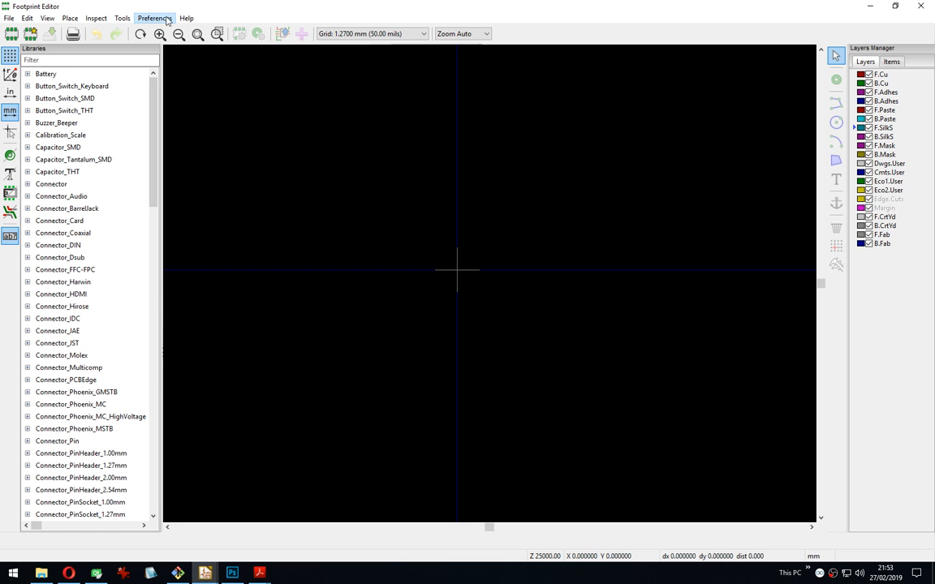
left_click(239, 23)
left_click(538, 37)
left_click(130, 19)
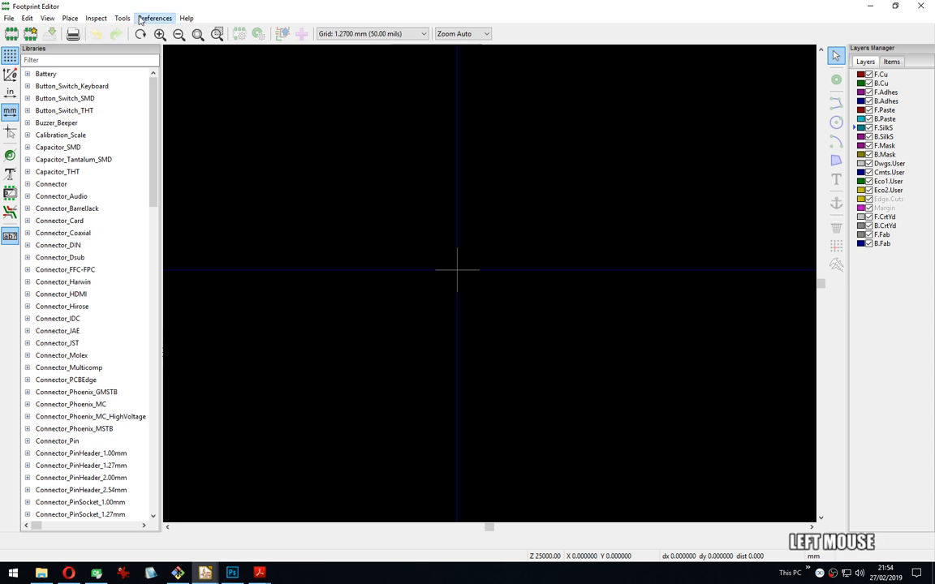
double_click(373, 7)
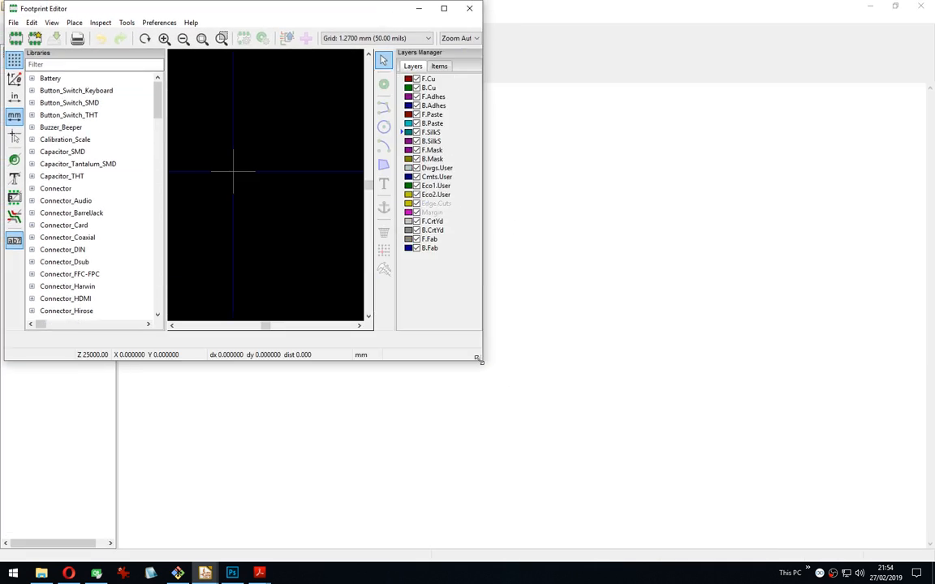
left_click_drag(479, 358, 497, 244)
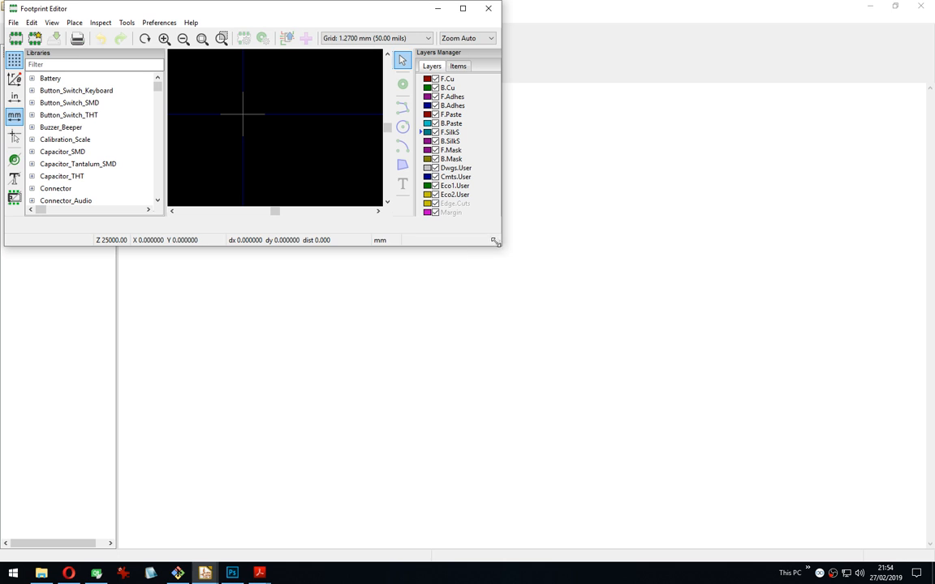
left_click_drag(495, 241, 491, 274)
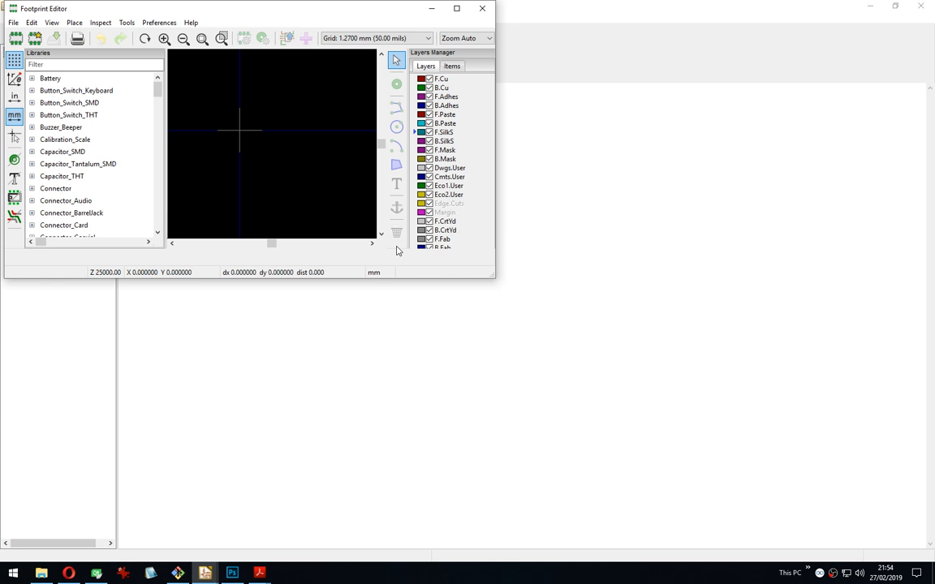
left_click(153, 24)
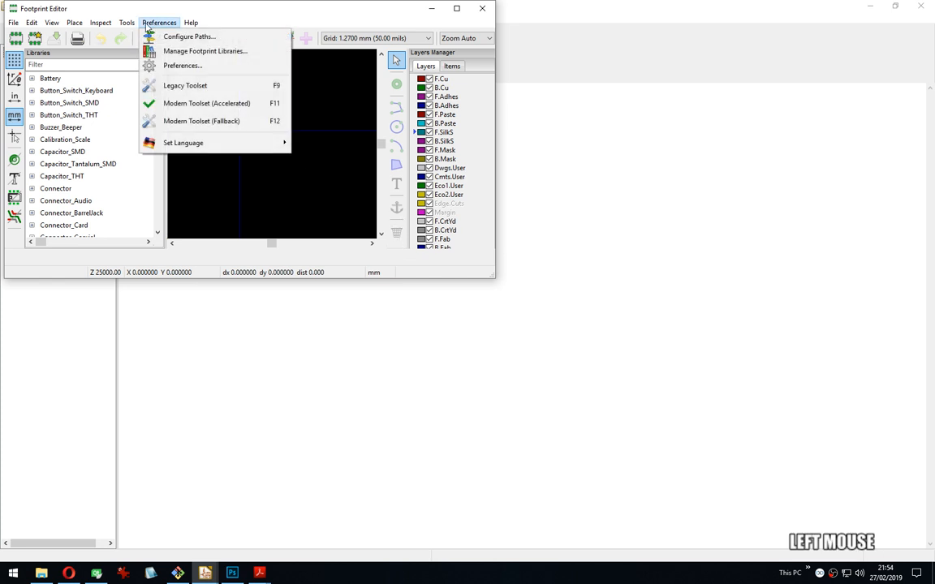
left_click(51, 23)
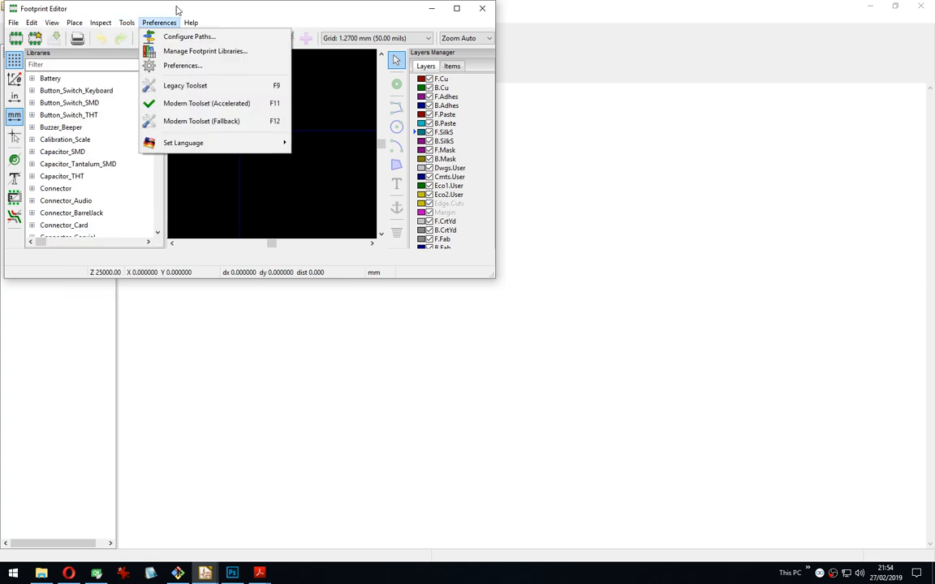
double_click(177, 9)
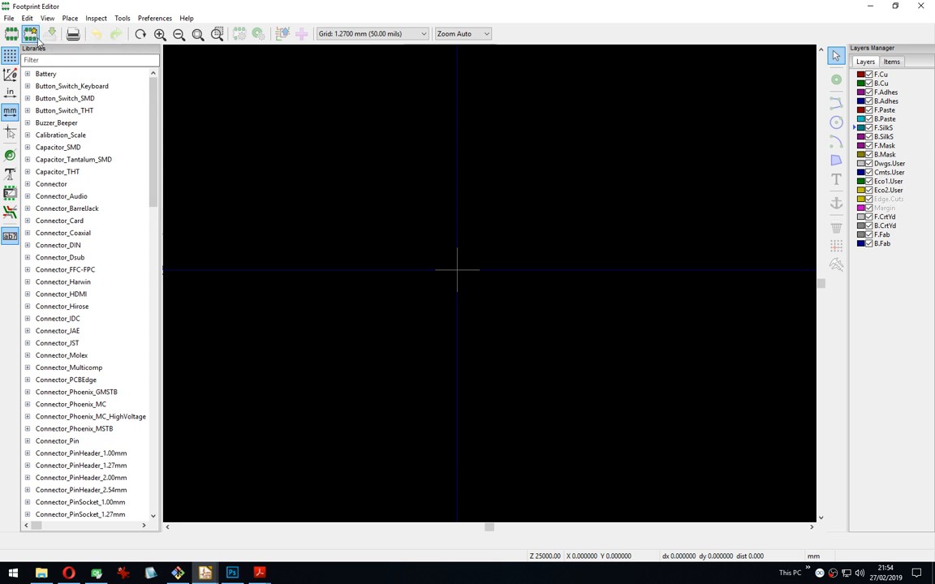
left_click(79, 7)
left_click(10, 18)
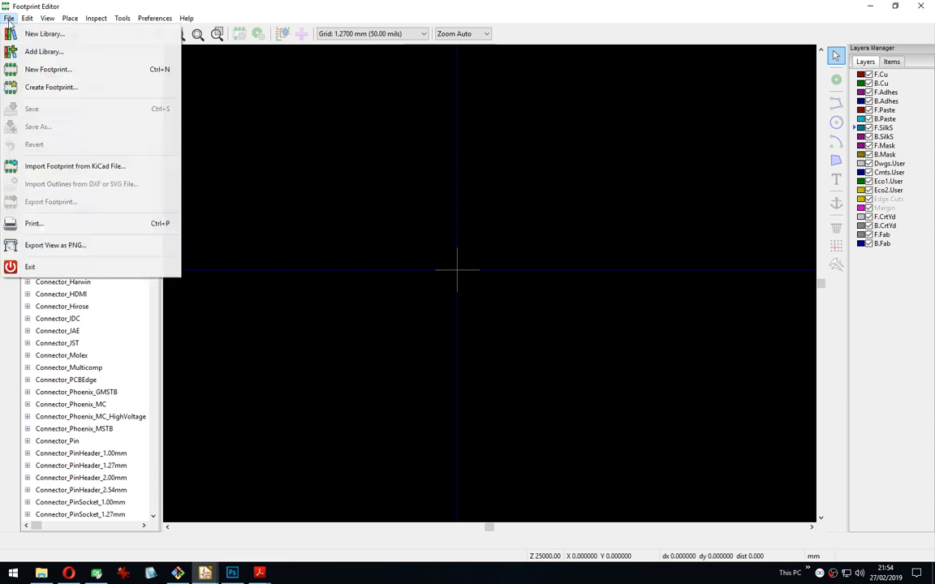
left_click(54, 7)
Open the footprint wizard with the BGA generator and enlarge the wizard window.
left_click(33, 36)
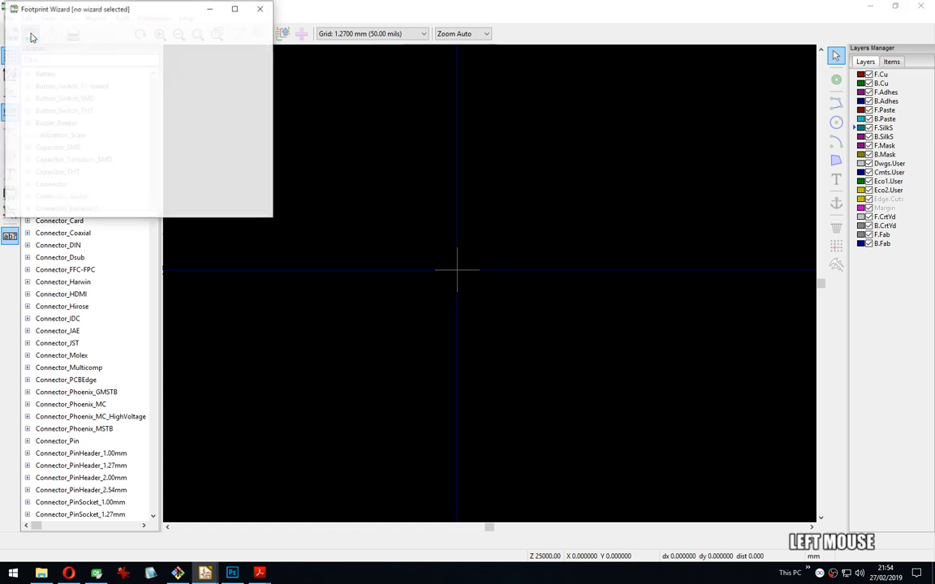
left_click_drag(79, 5, 293, 95)
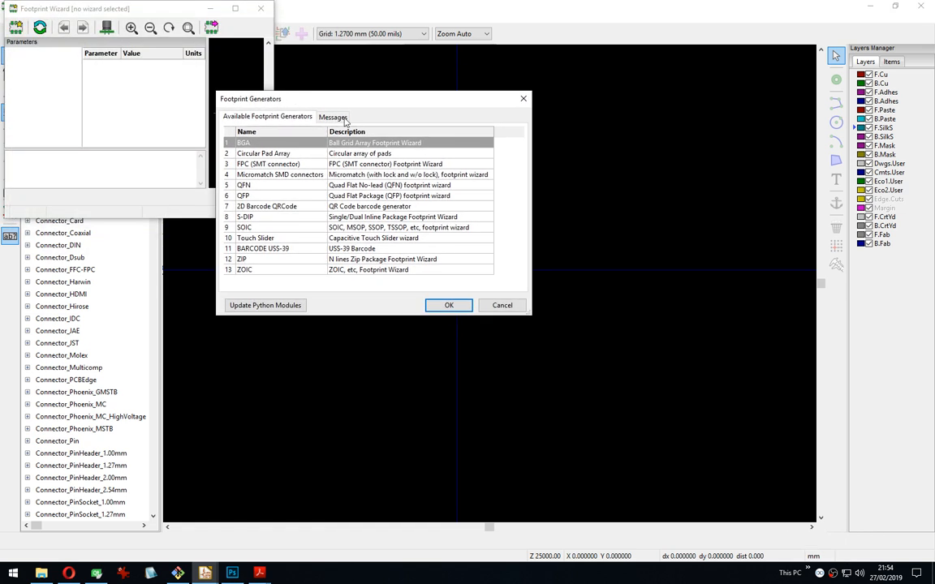
left_click(247, 228)
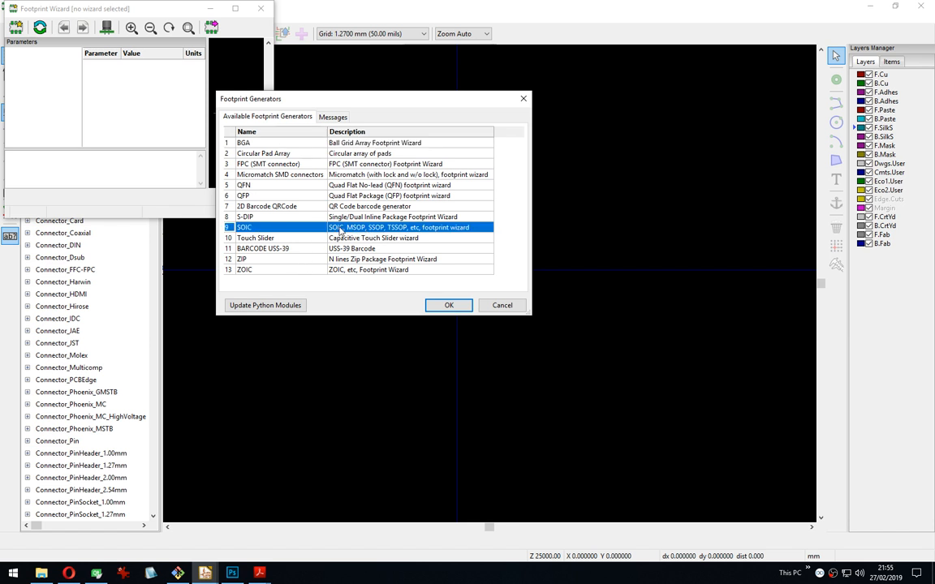
double_click(224, 138)
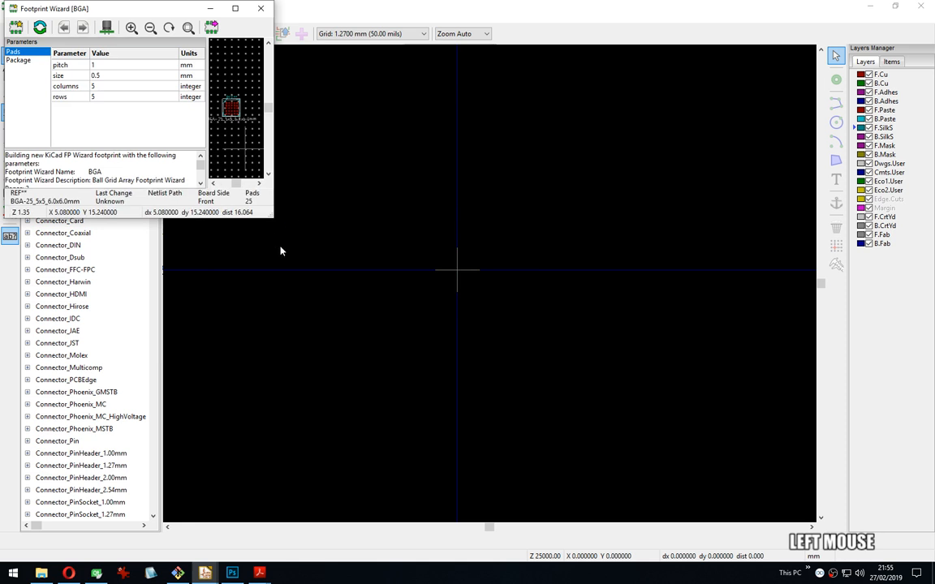
left_click_drag(270, 212, 667, 436)
scroll(439, 221, "up", 4)
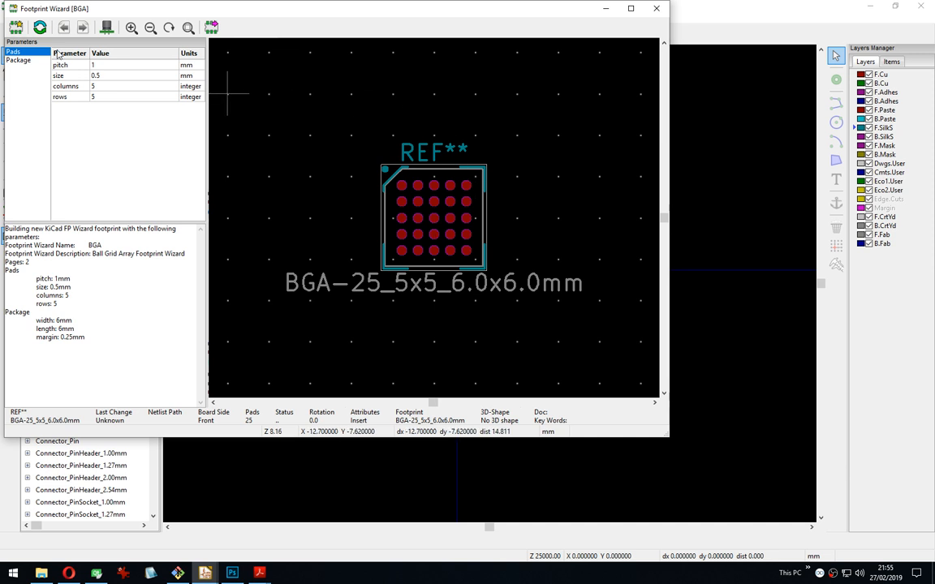
Switch the footprint wizard to the 2D Barcode QRCode generator.
left_click(16, 28)
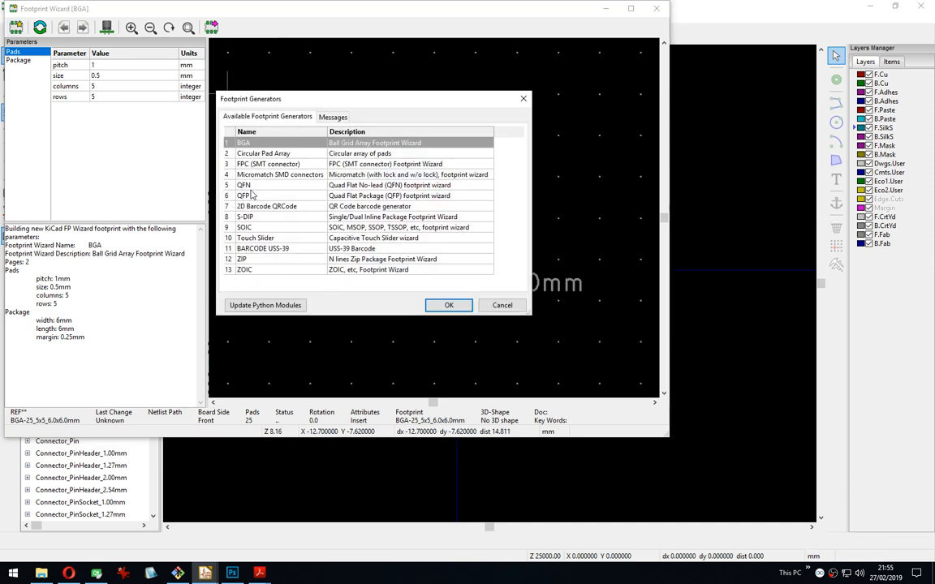
left_click(256, 206)
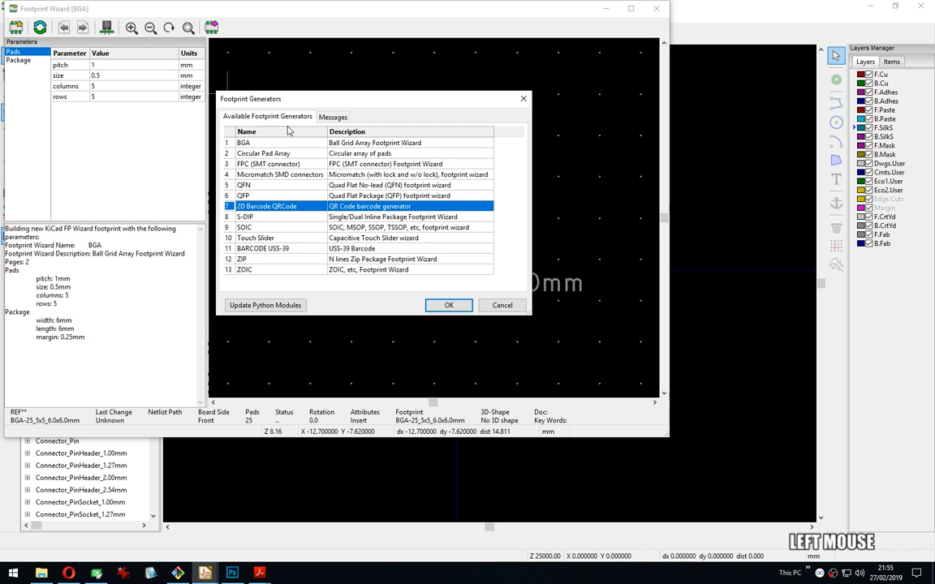
left_click(331, 117)
left_click(305, 116)
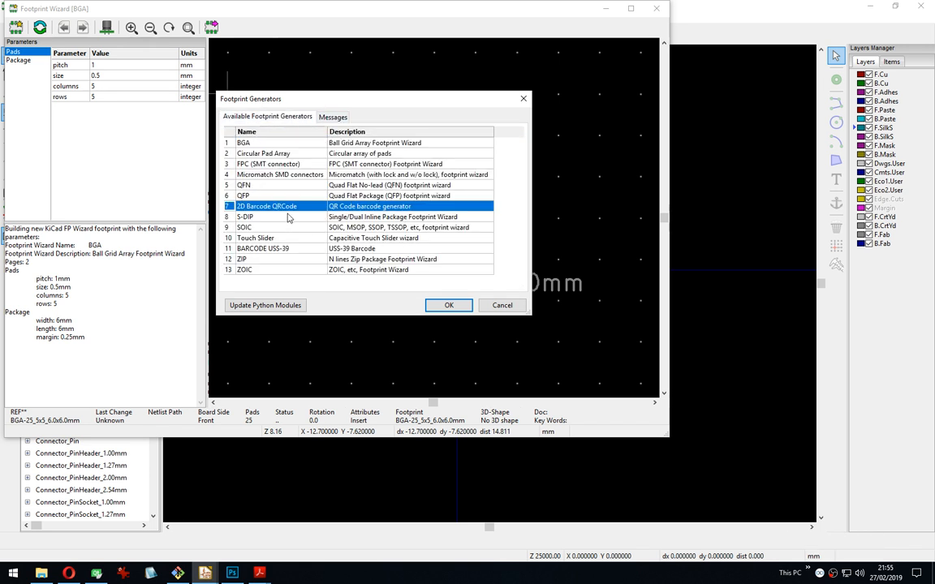
left_click(449, 305)
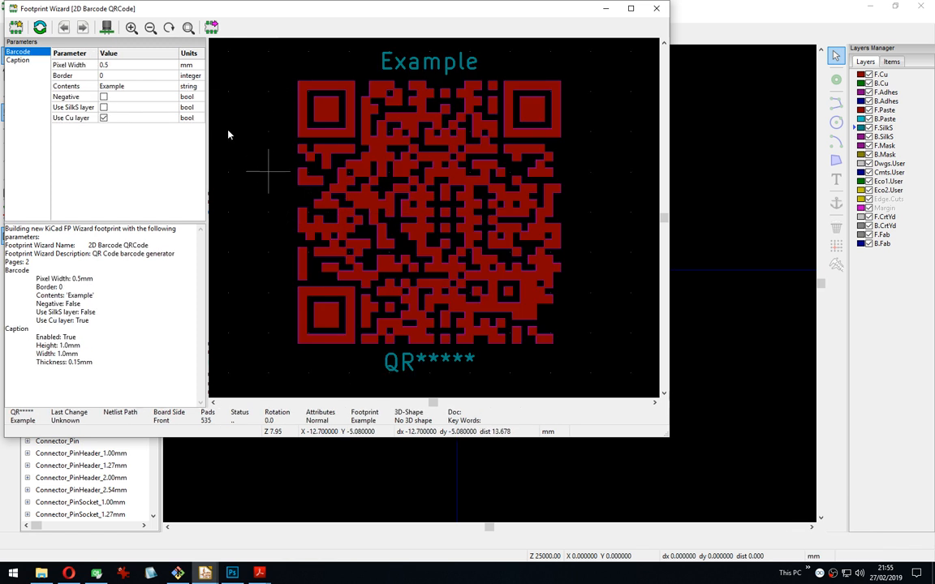
Set the QR code's contents to "Hello World".
left_click(140, 86)
left_click(140, 87)
left_click(140, 87)
key("BackSpace")
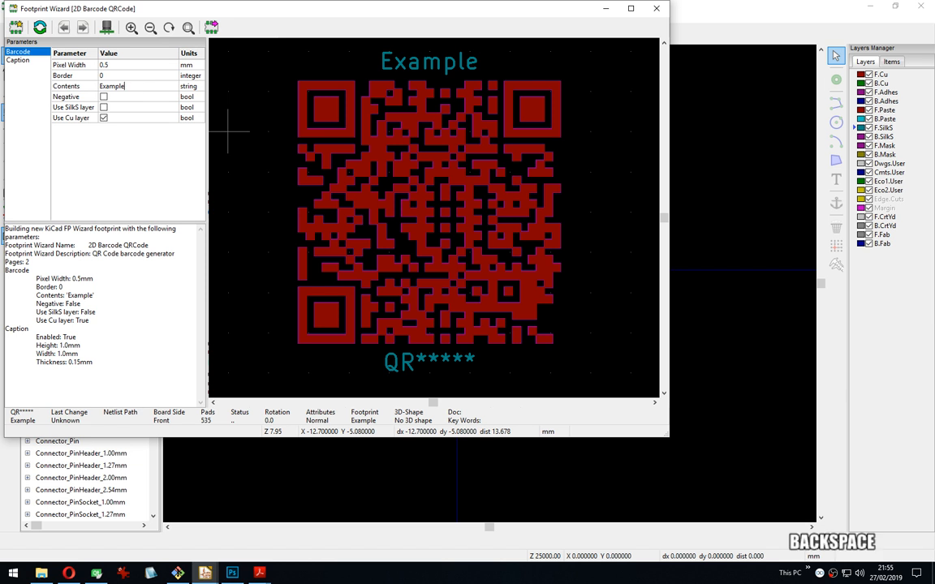
key("BackSpace")
key("BackSpace")
key("BackSpace")
key("BackSpace")
key("BackSpace")
key("BackSpace")
key("BackSpace")
type("Hello Wo")
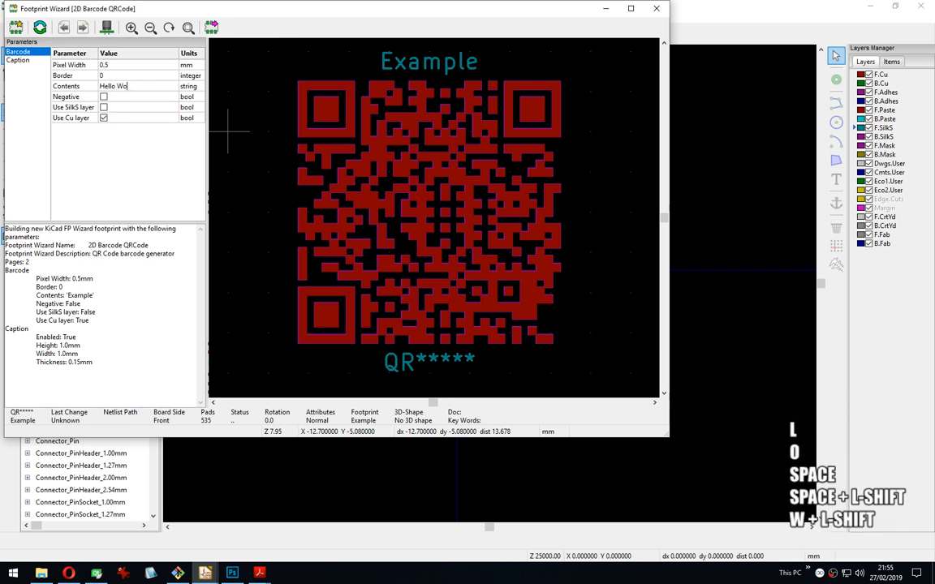
type("rld")
key("Return")
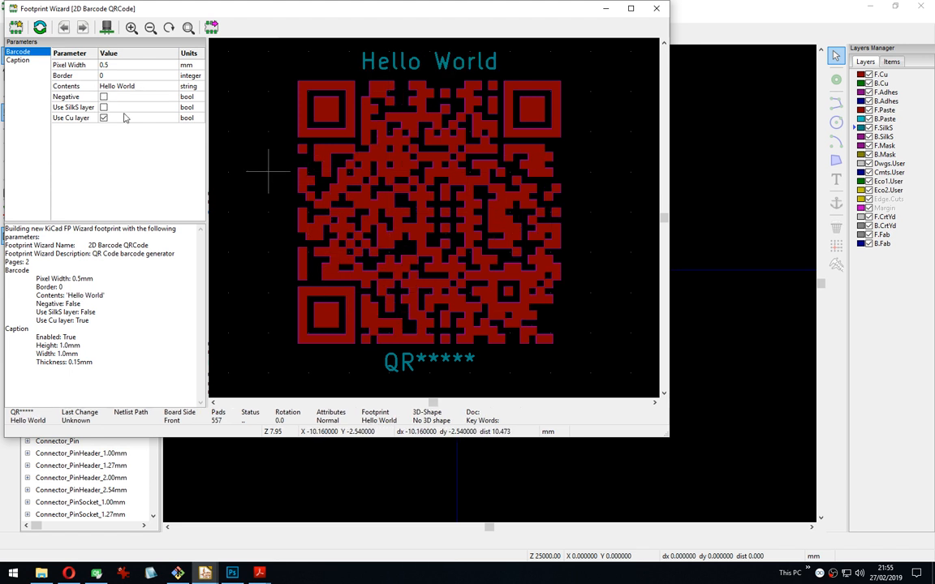
Make the QR code negative and enable its use of the SilkS layer.
left_click(17, 60)
left_click(19, 55)
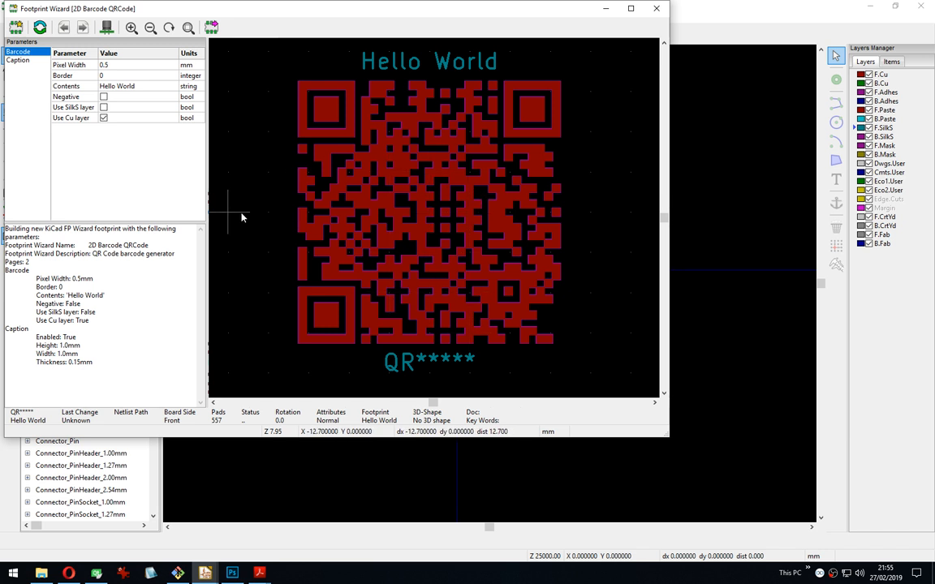
left_click(103, 99)
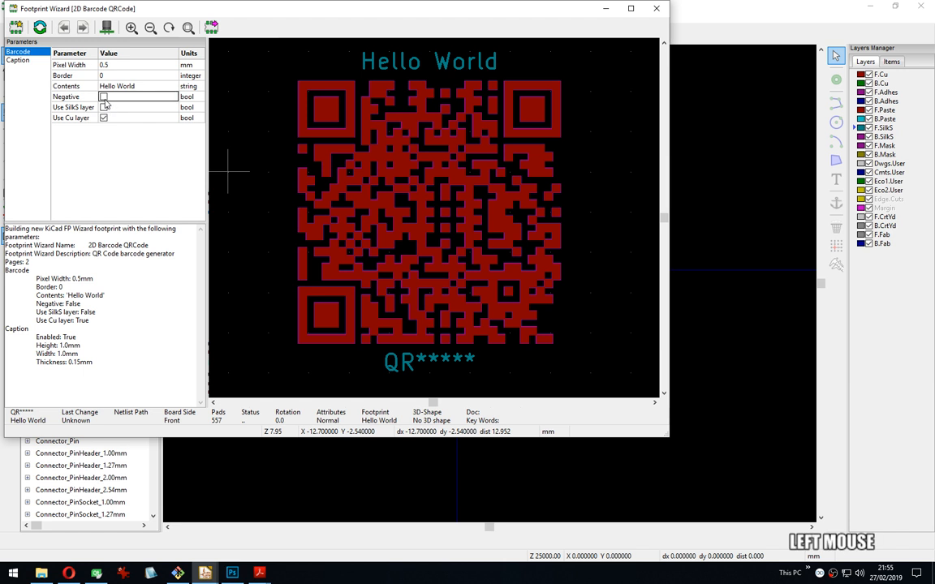
left_click(103, 97)
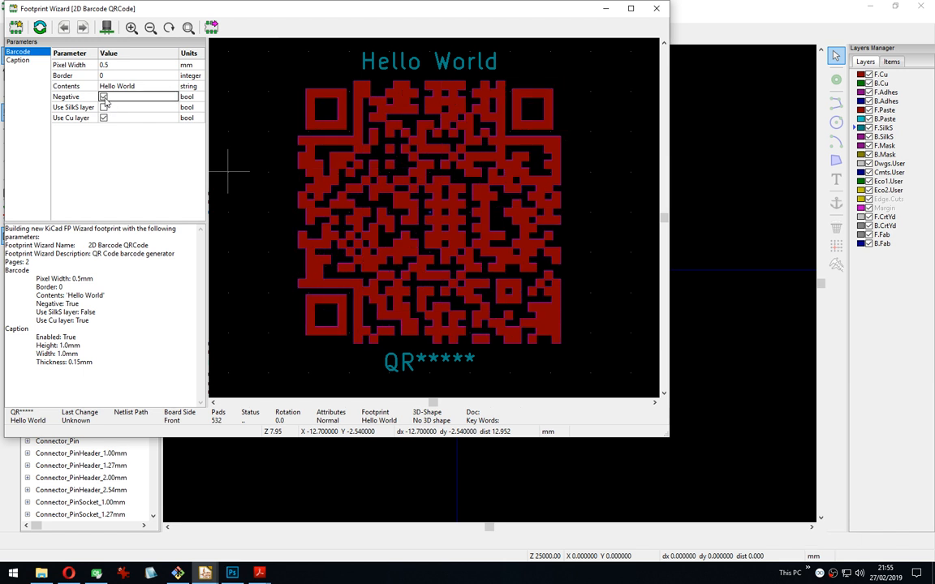
left_click(103, 108)
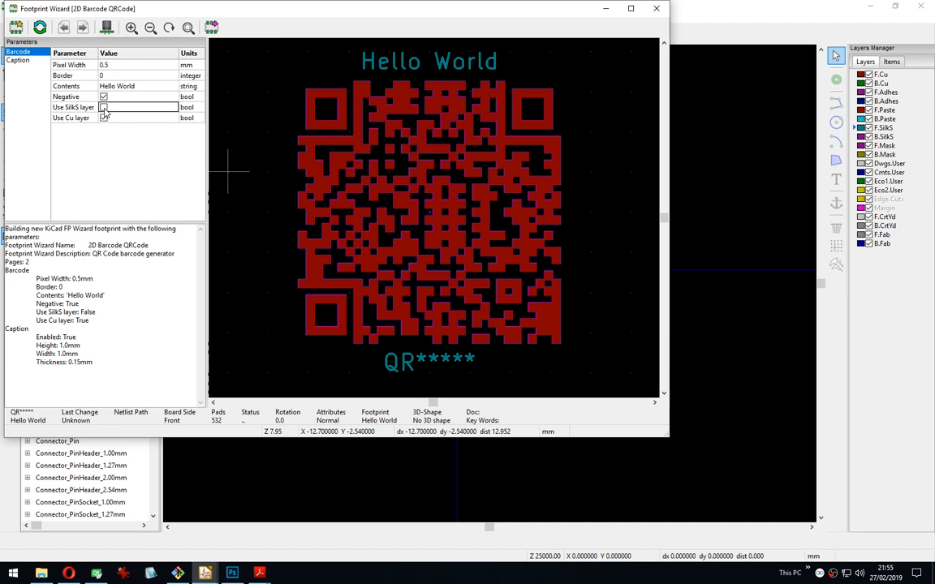
left_click(103, 108)
left_click(103, 108)
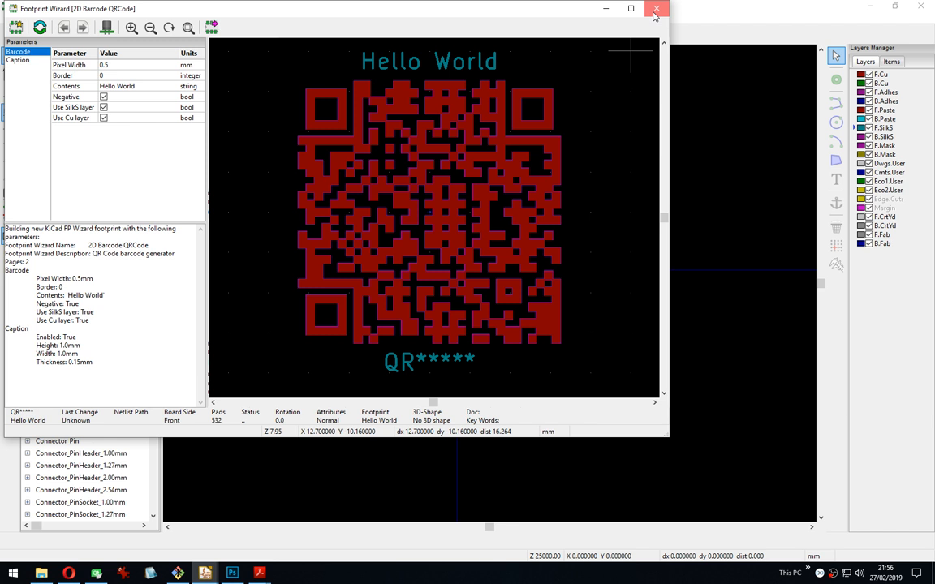
Switch the footprint wizard to the BGA generator and set the pad pitch to 0.8 mm.
left_click(15, 27)
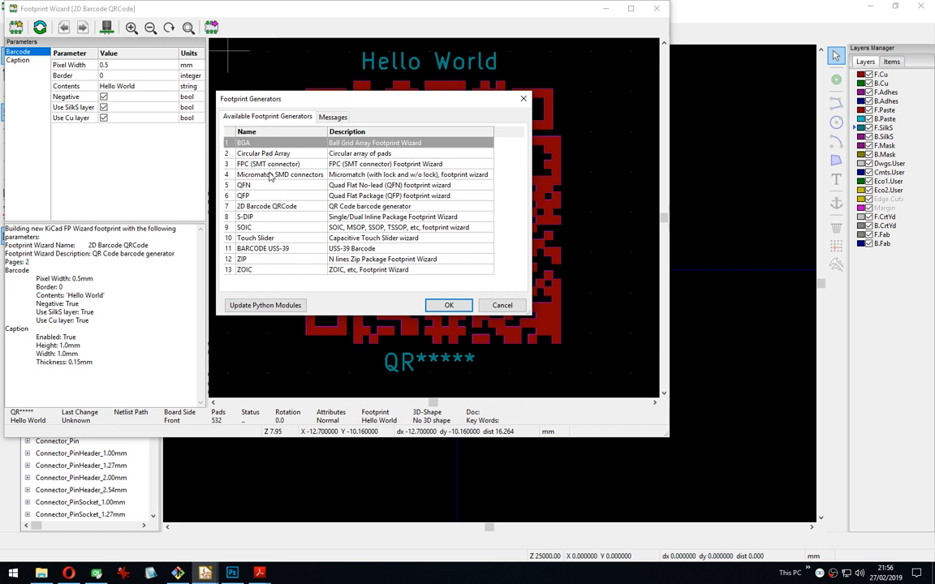
double_click(247, 143)
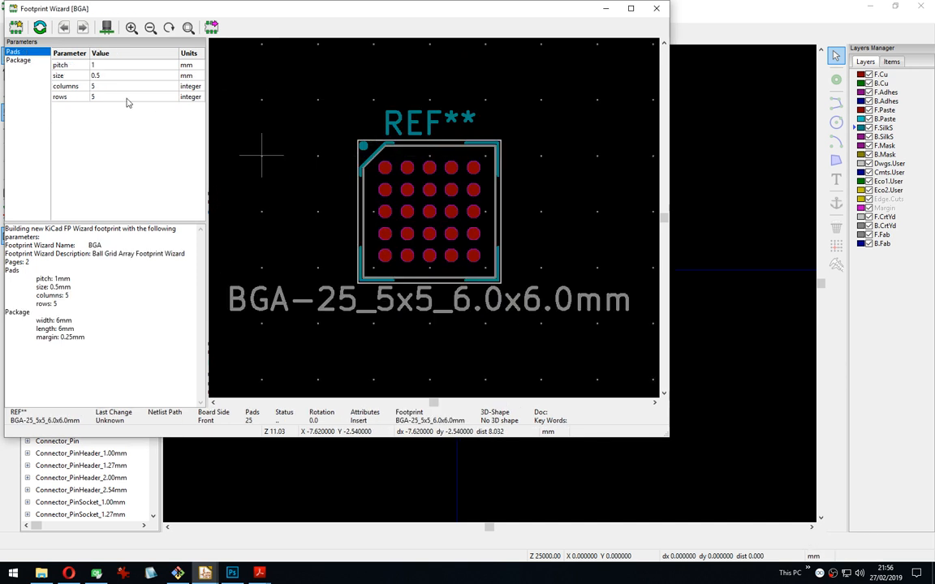
left_click(103, 66)
type("0.8")
key("Return")
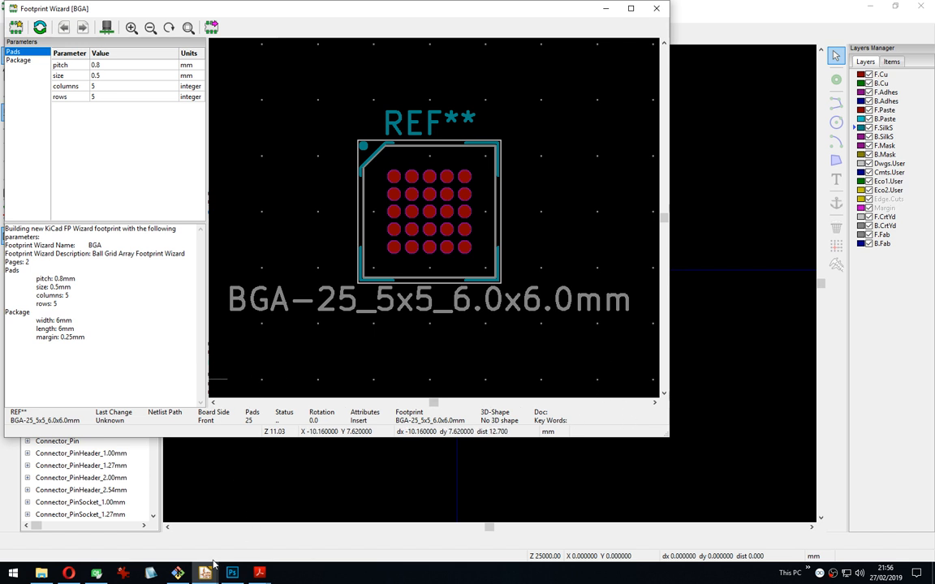
mouse_move(206, 574)
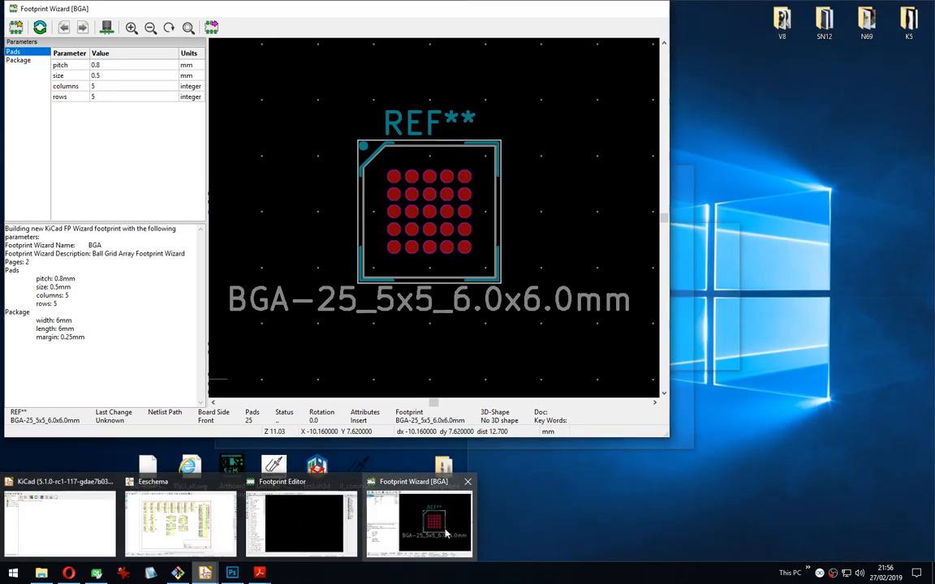
mouse_move(199, 515)
mouse_move(93, 517)
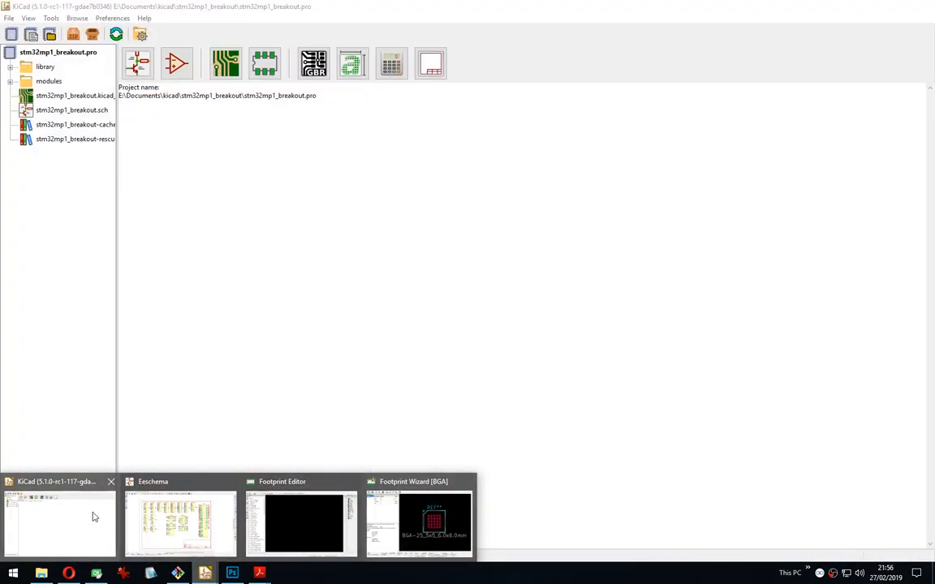
mouse_move(160, 516)
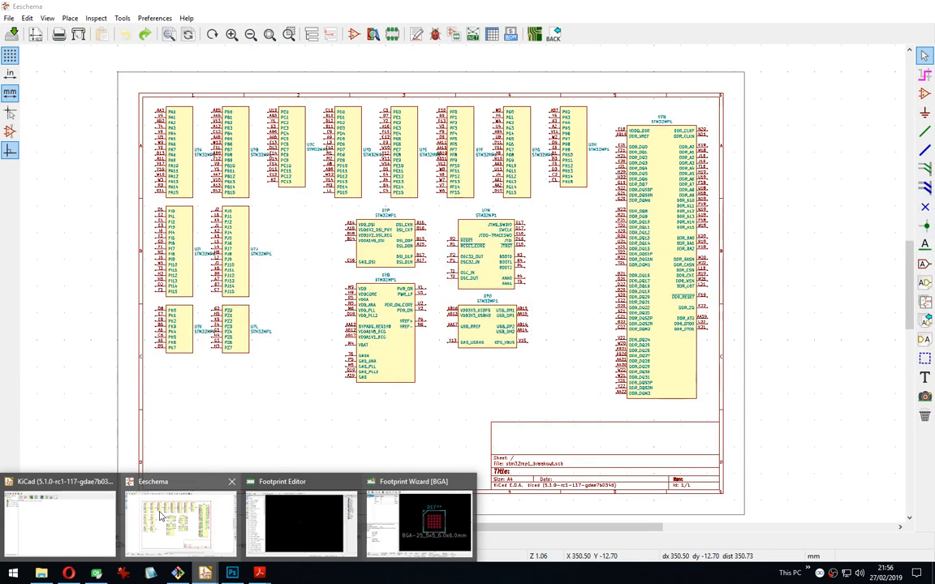
mouse_move(270, 516)
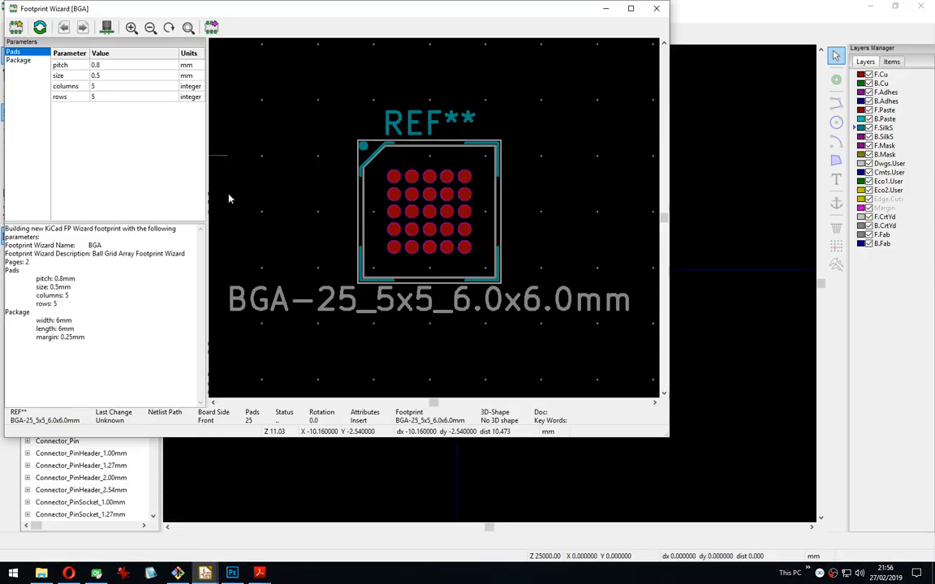
left_click_drag(310, 15, 327, 31)
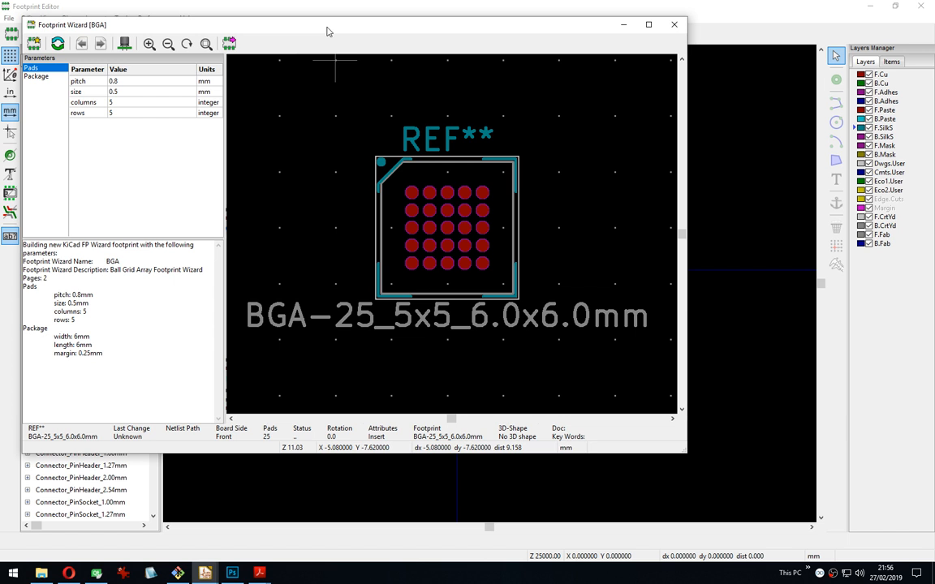
right_click(303, 158)
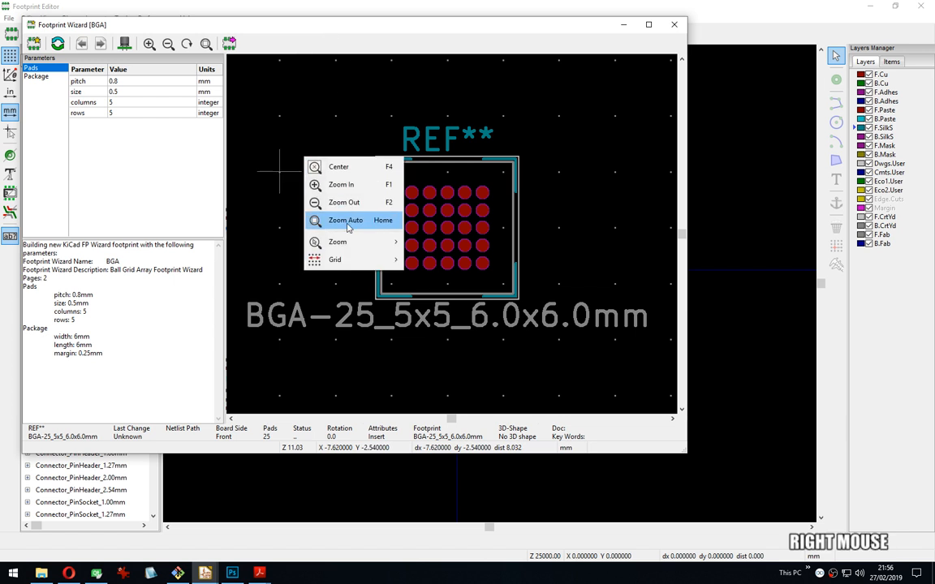
left_click(369, 51)
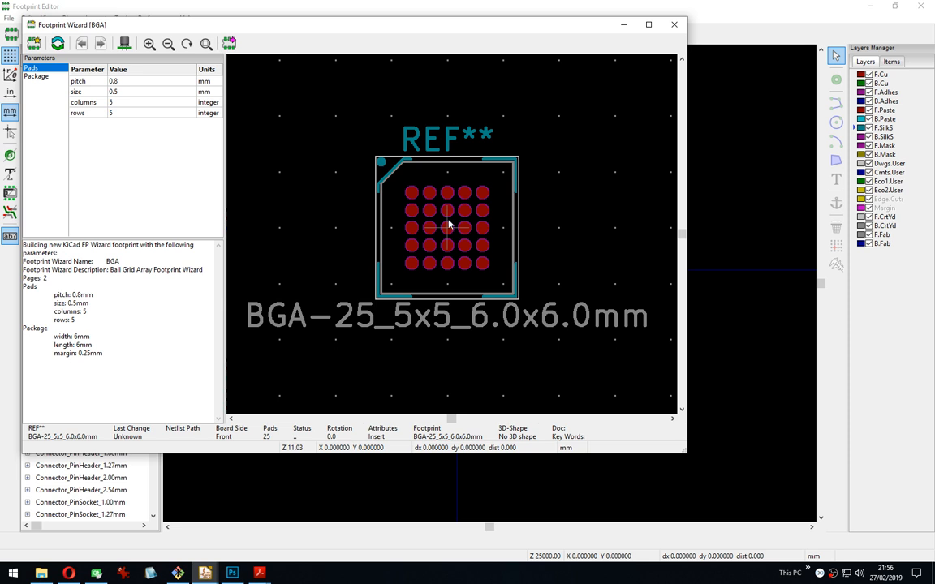
Switch to Acrobat Reader and bring up the stm32mp157a.pdf datasheet.
left_click(273, 568)
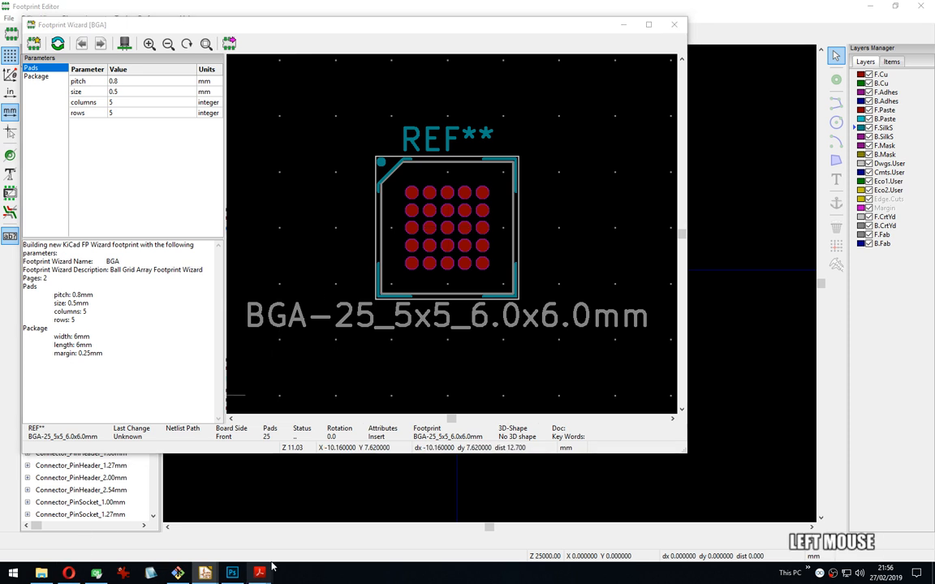
mouse_move(377, 522)
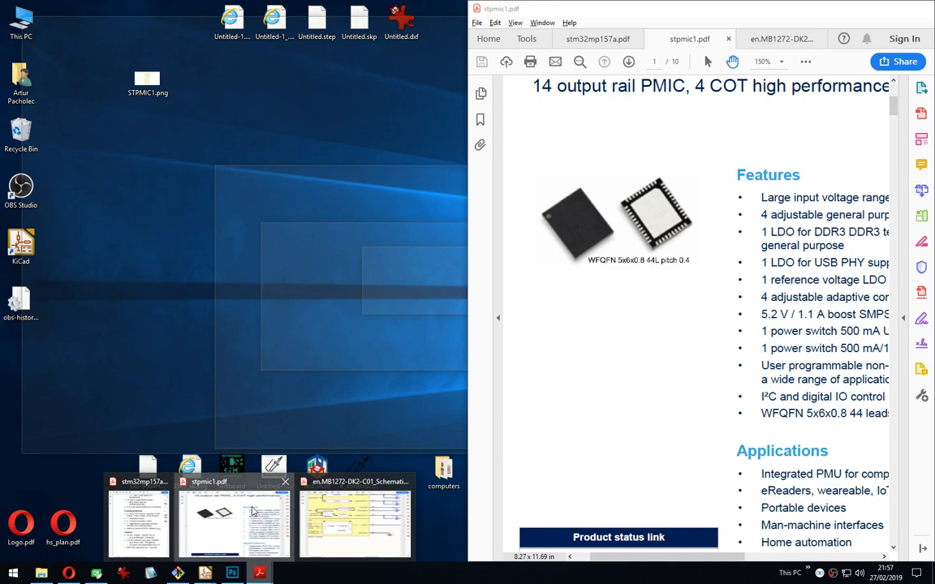
left_click(513, 298)
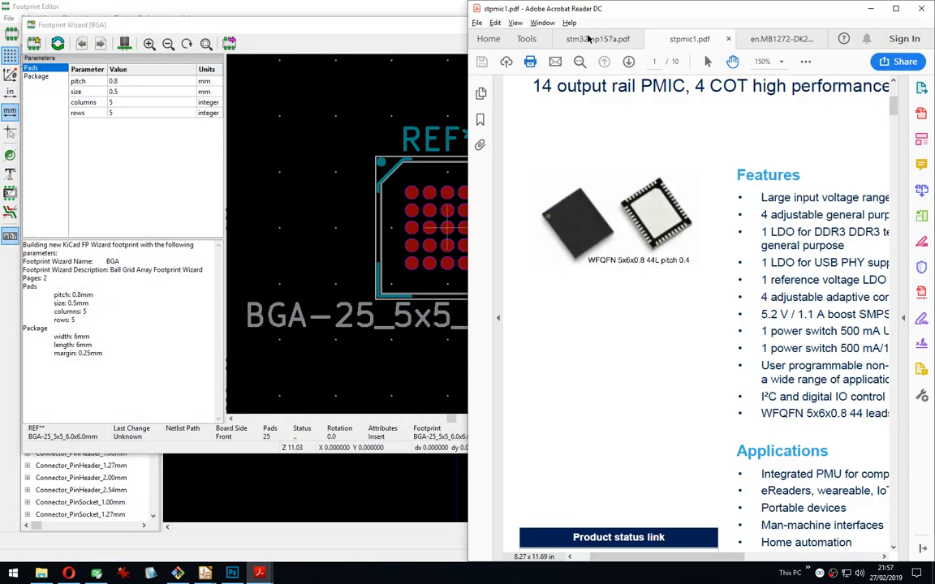
left_click(593, 38)
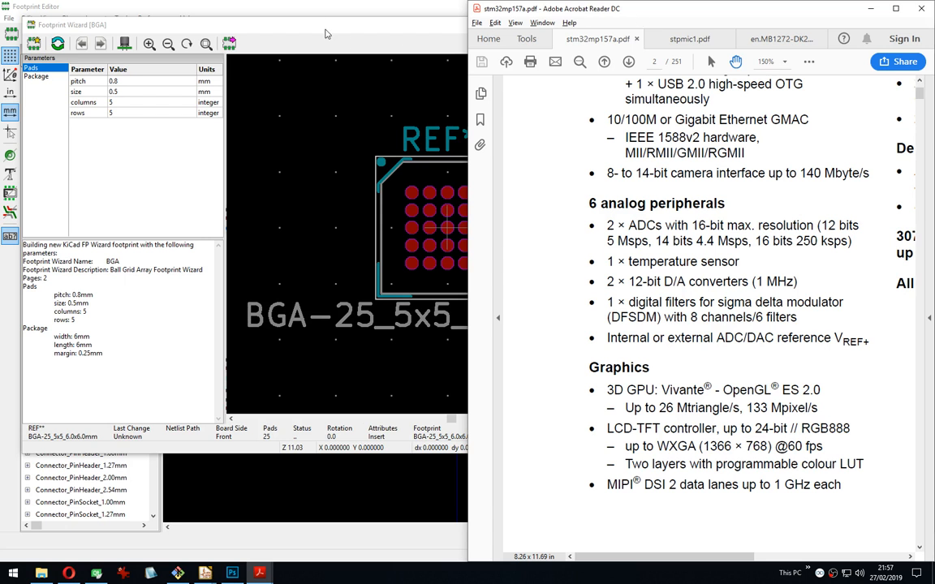
Arrange the footprint wizard and the datasheet window side by side, resizing the datasheet to leave the footprint preview visible.
left_click_drag(326, 29, 320, 32)
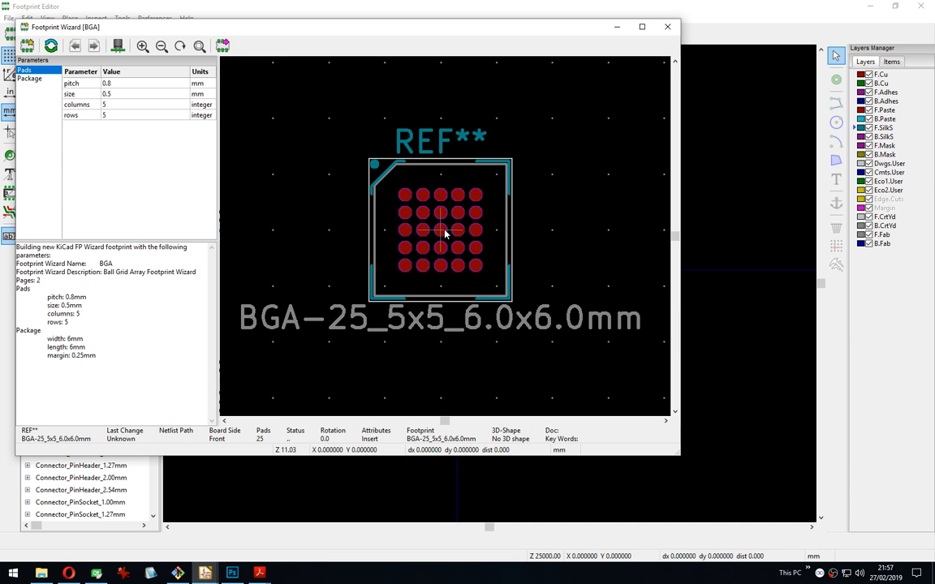
key("alt+Tab")
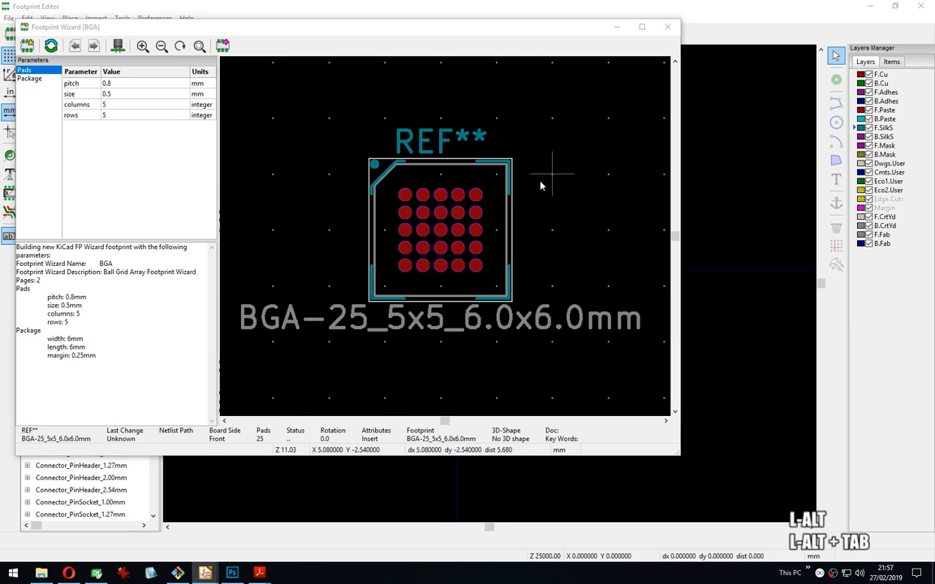
key("alt+Tab")
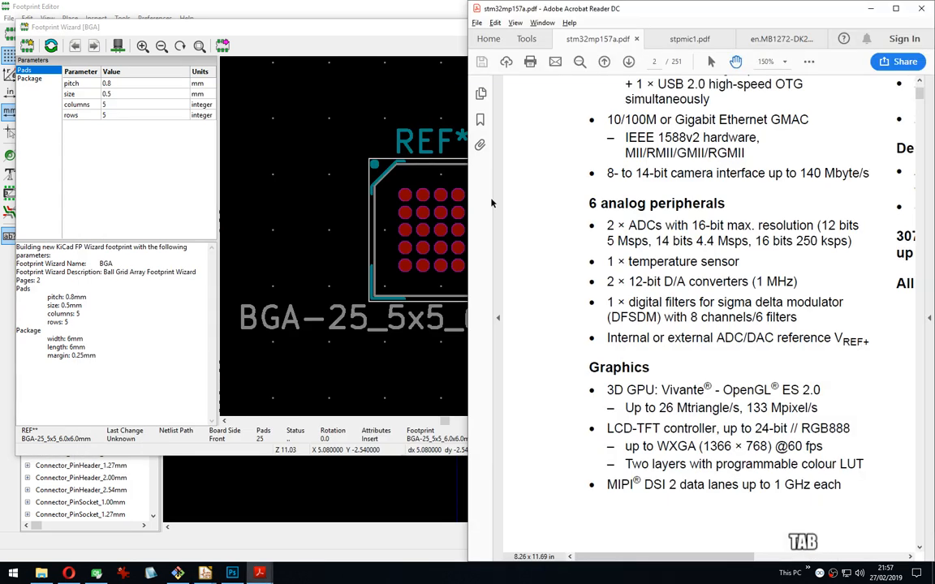
left_click_drag(468, 203, 442, 41)
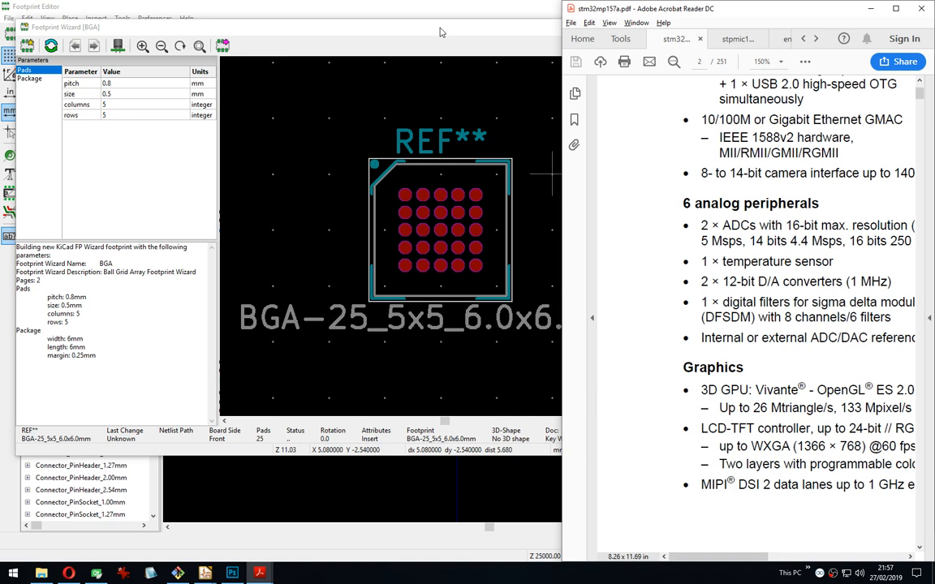
left_click_drag(440, 32, 347, 42)
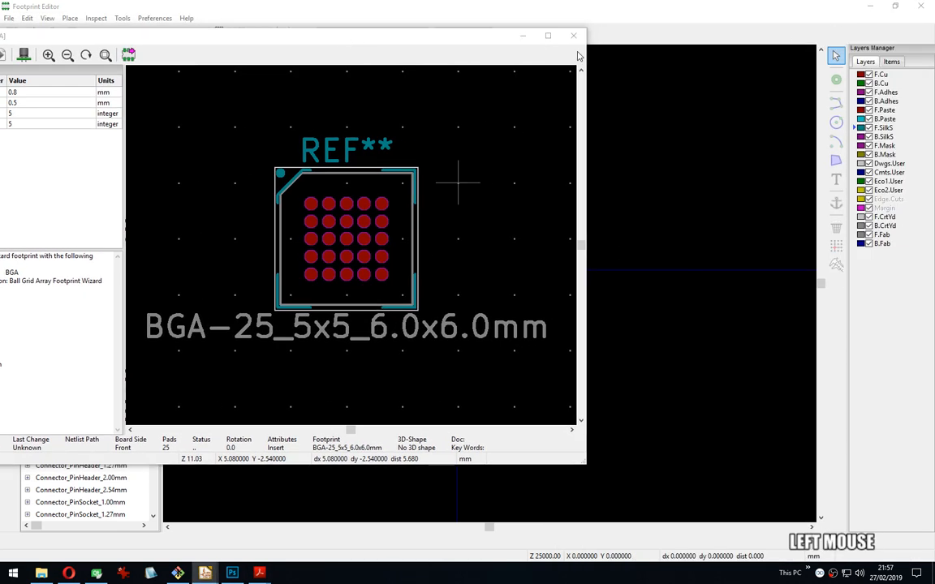
key("alt+Tab")
key("alt+Tab")
key("alt+Tab")
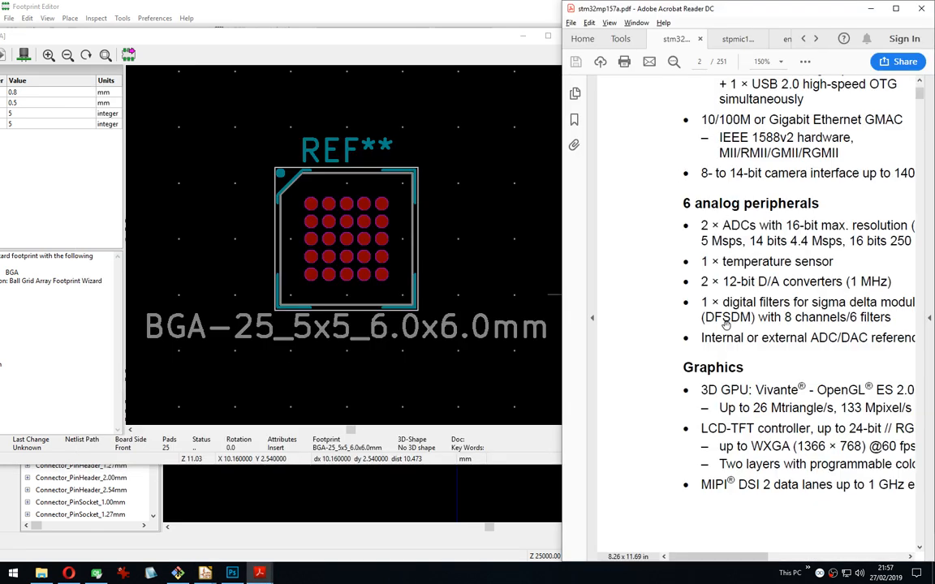
scroll(649, 292, "down", 2, "ctrl")
left_click(594, 315)
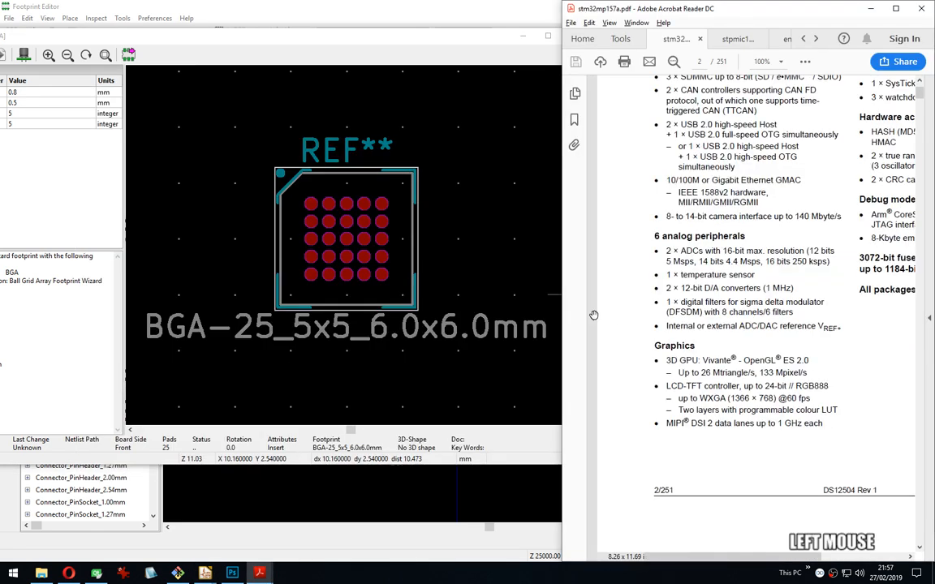
left_click(571, 222)
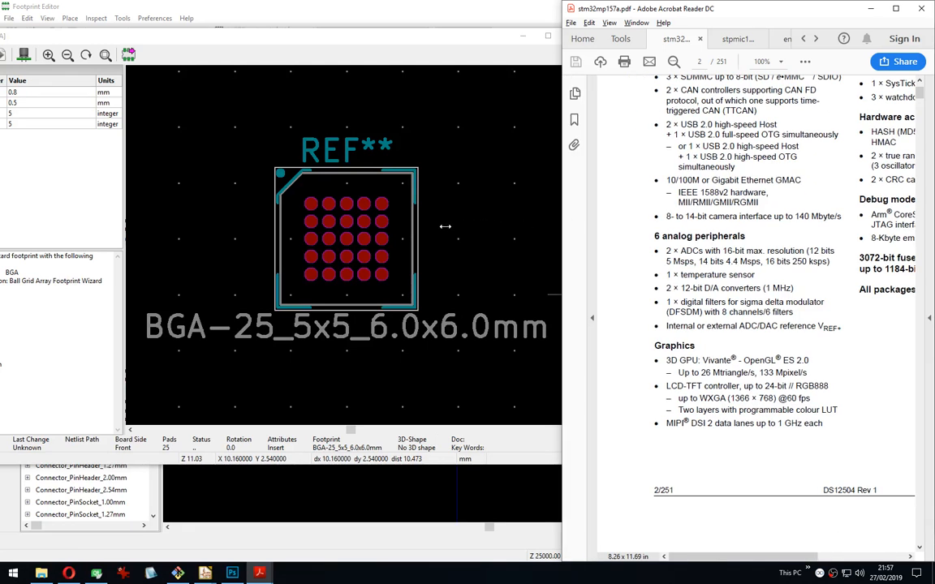
left_click_drag(561, 227, 444, 226)
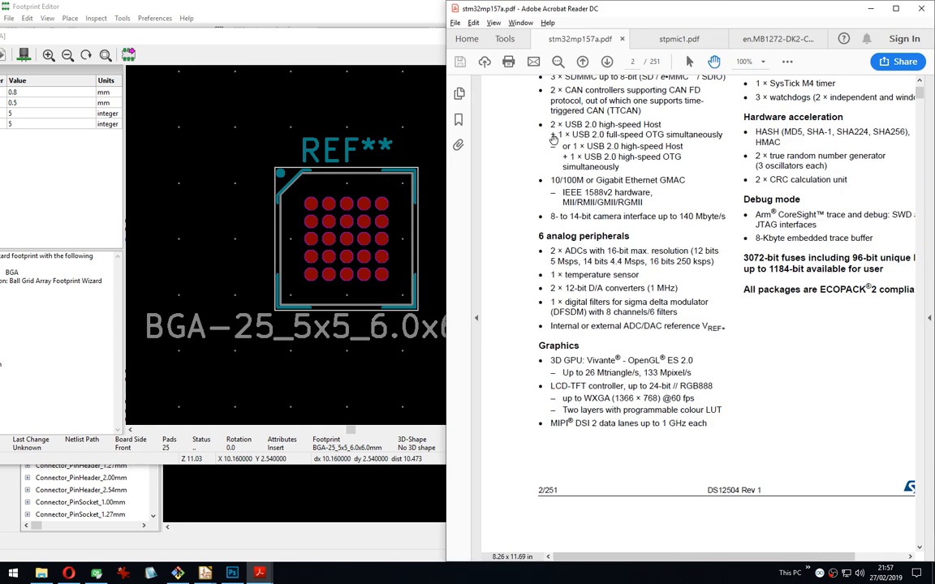
Go to the Figure 8 STM32MP157AAA LFBGA448 pinout through the datasheet's bookmarks.
left_click(458, 120)
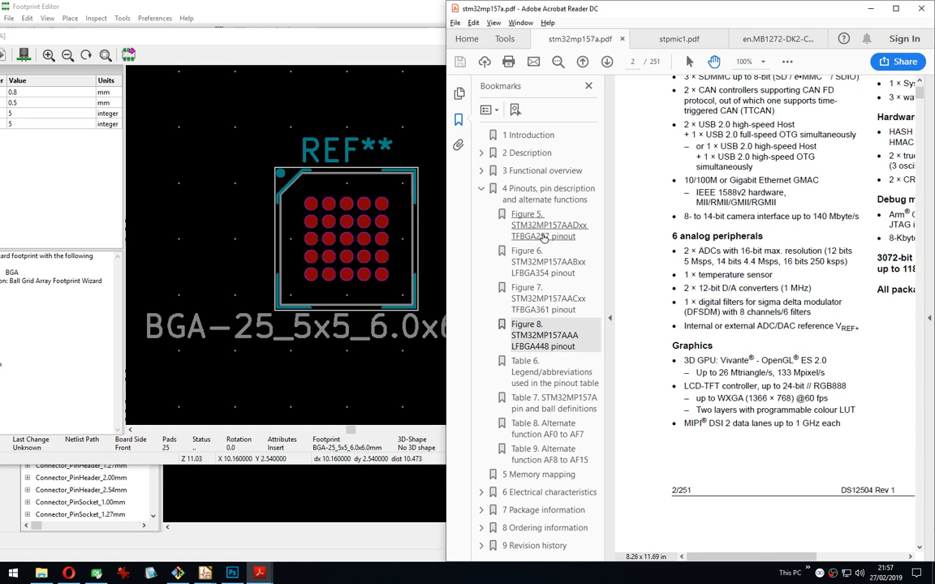
left_click(523, 334)
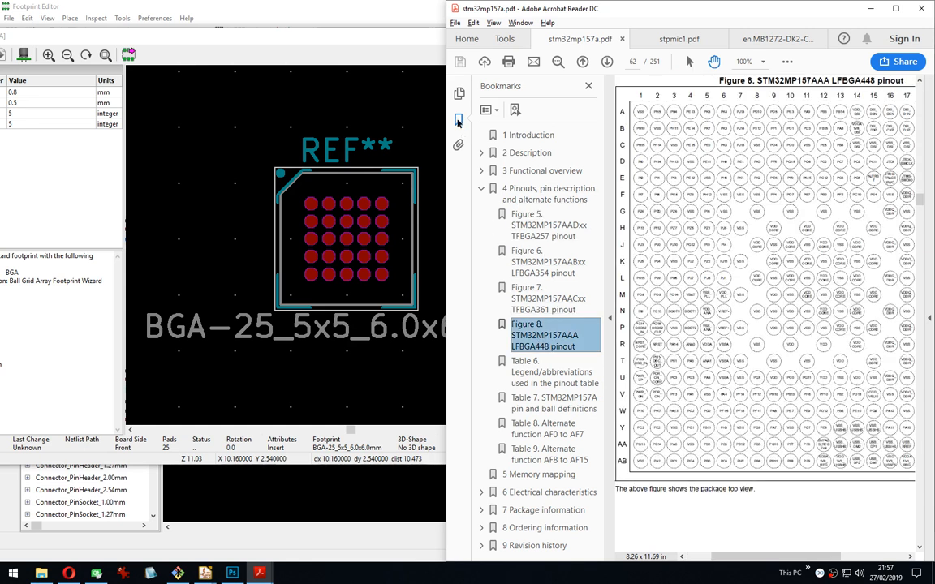
scroll(759, 370, "down", 5)
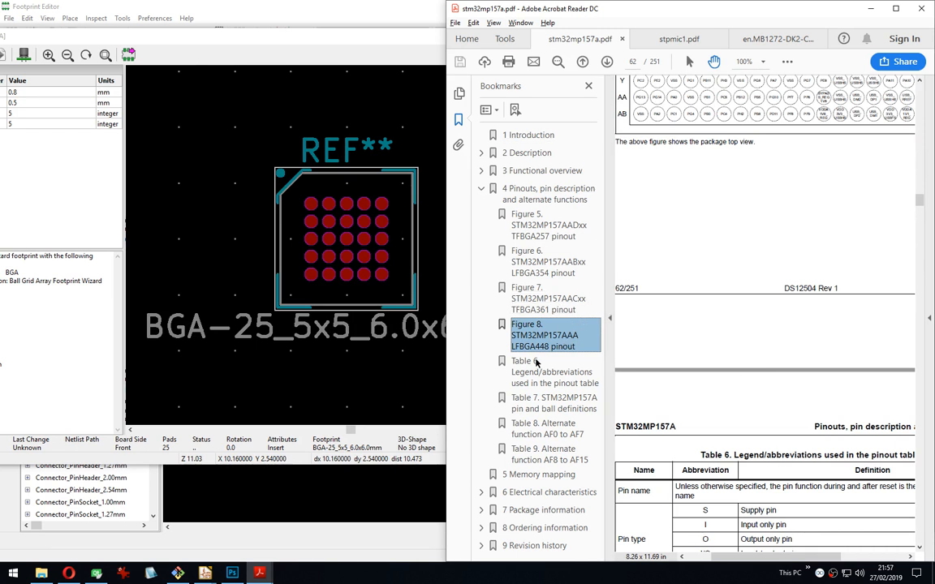
scroll(553, 393, "down", 2)
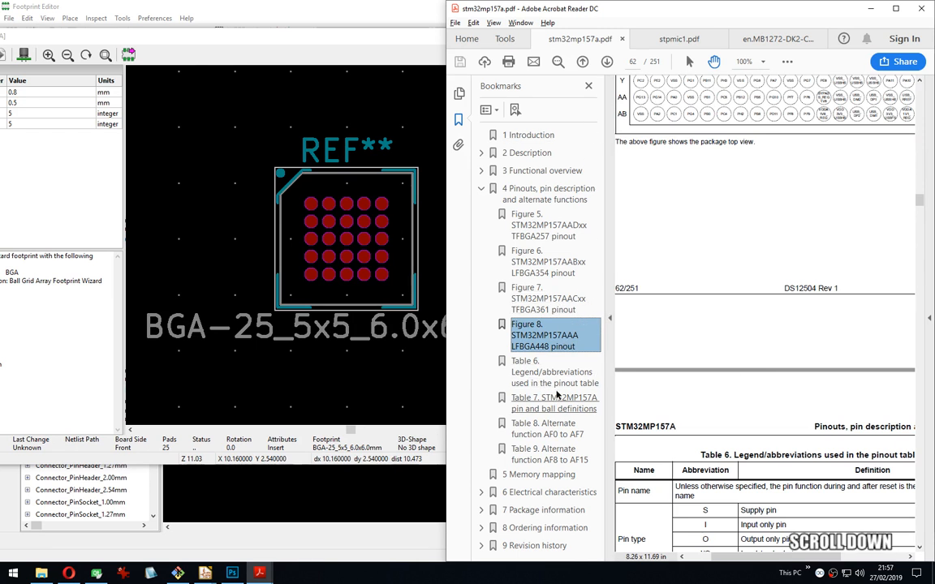
Go to section 7.4, LFBGA448 package information, through the datasheet's bookmarks.
left_click(481, 510)
scroll(546, 269, "down", 3)
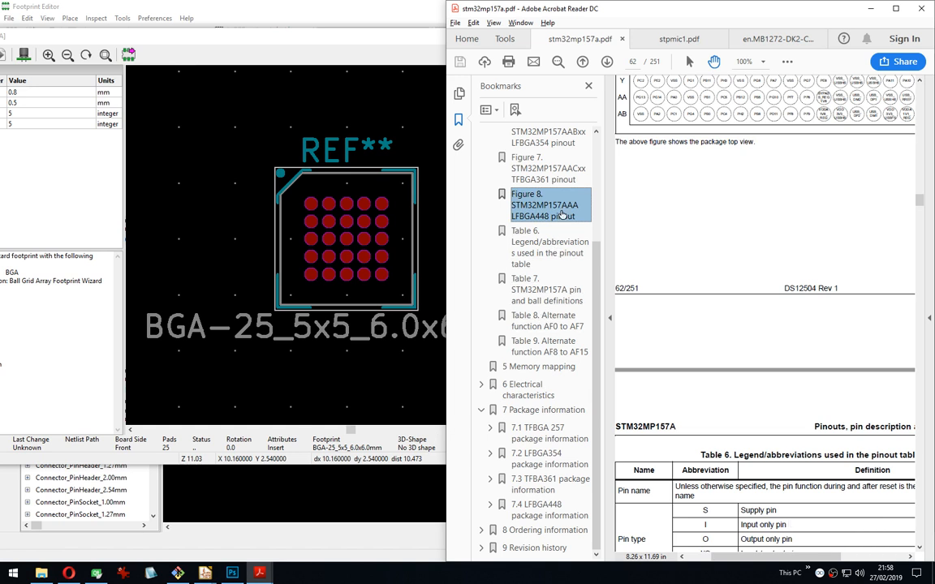
left_click(566, 511)
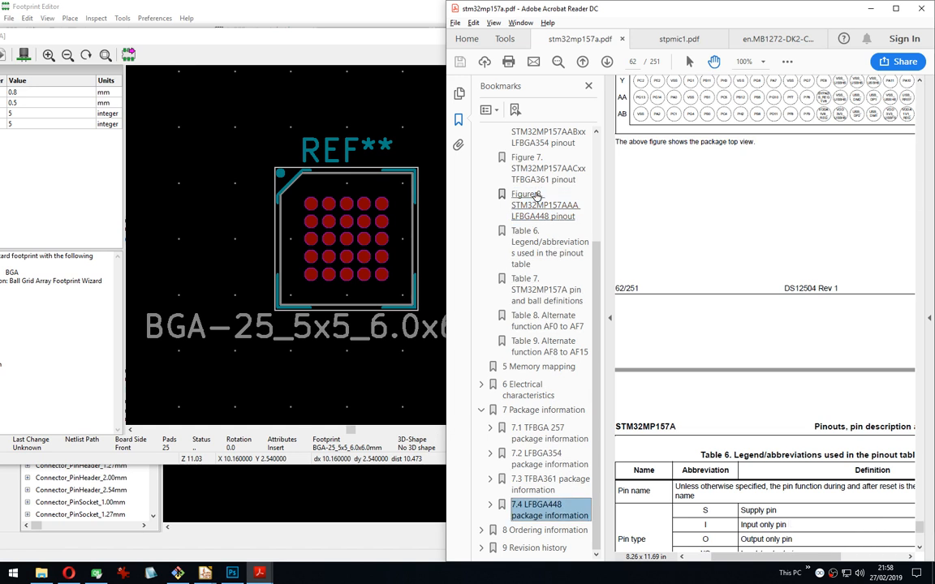
left_click(458, 119)
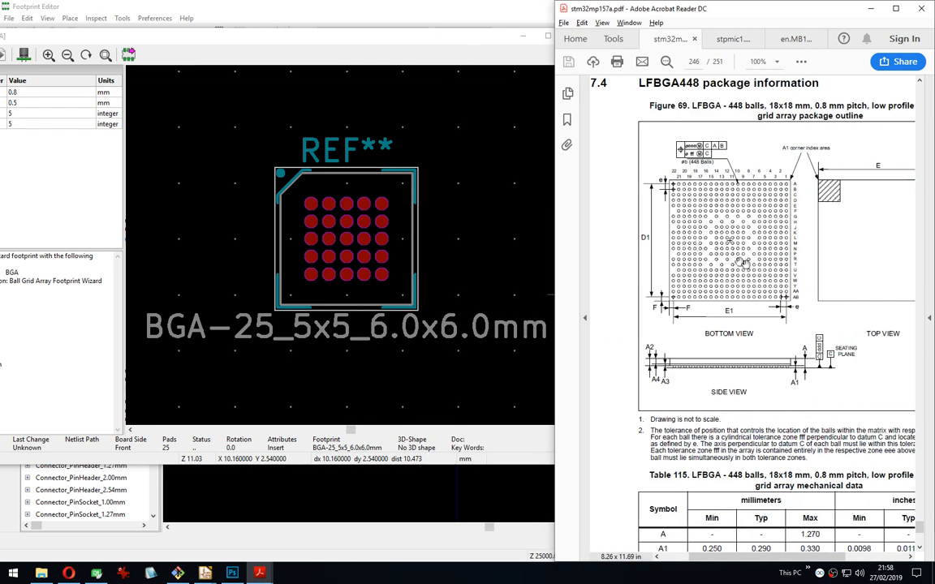
Examine the ball grid layout and its dimension labels in the bottom view of the Figure 69 package outline.
scroll(719, 211, "up", 2, "ctrl")
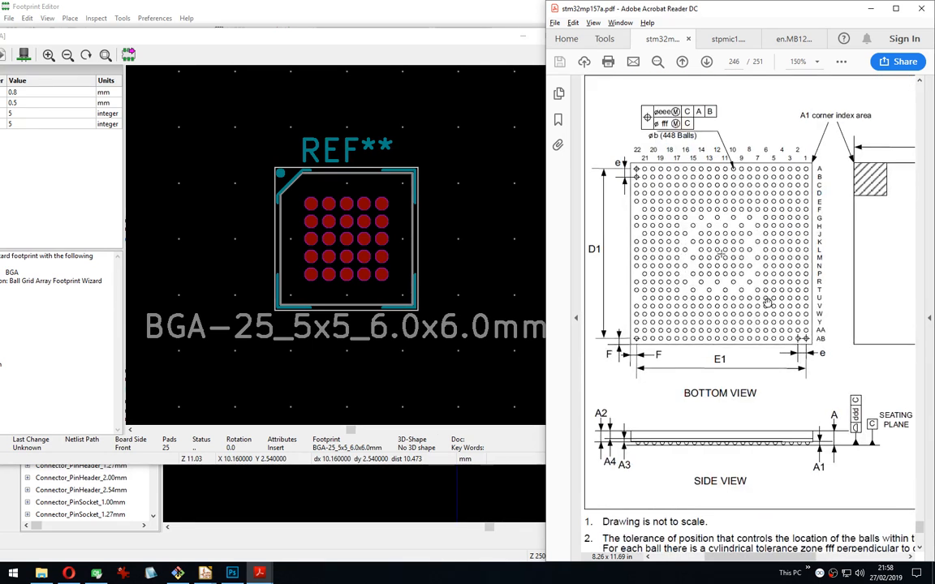
scroll(767, 301, "down", 3, "ctrl")
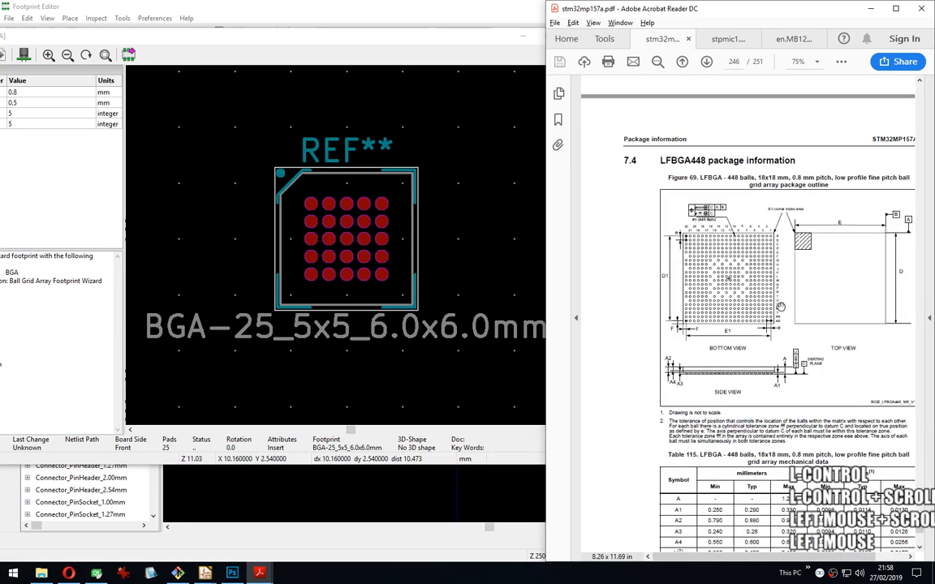
mouse_move(781, 306)
left_mouse_down()
mouse_move(763, 296)
mouse_move(770, 244)
mouse_move(769, 295)
left_mouse_up()
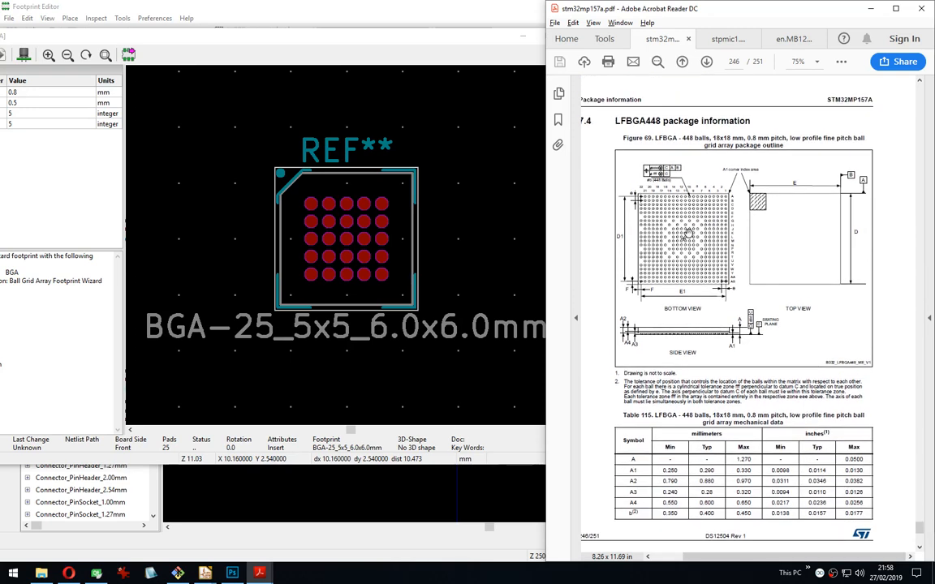
scroll(687, 234, "up", 3, "ctrl")
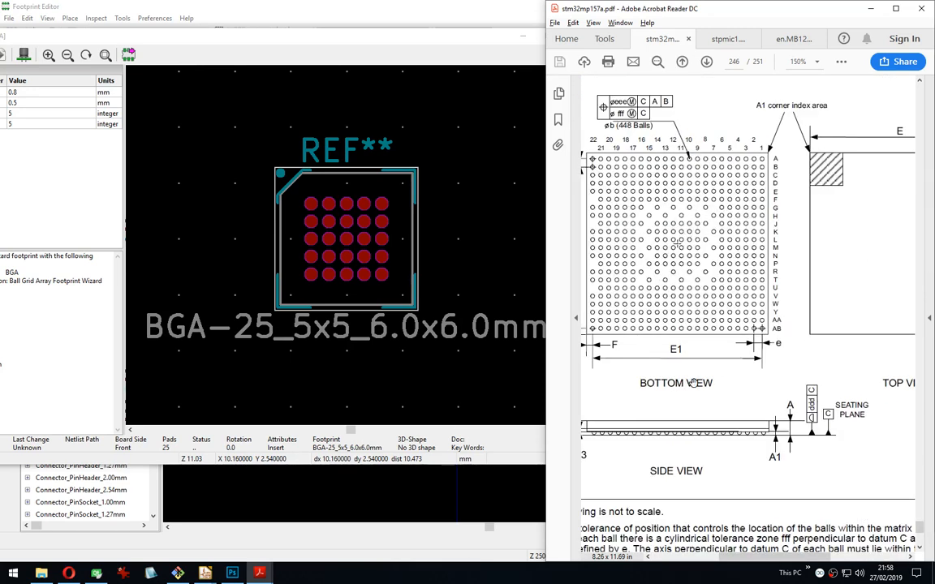
left_click_drag(667, 387, 709, 366)
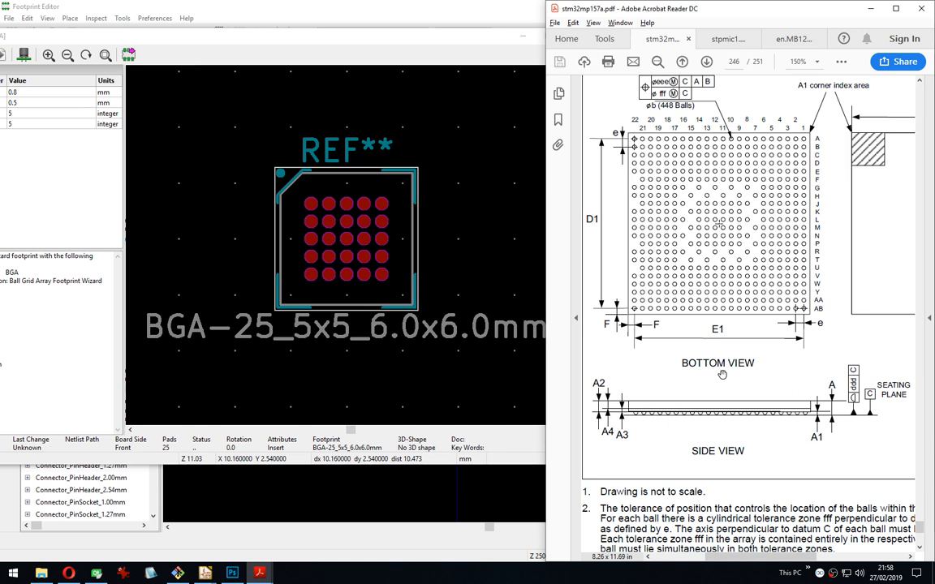
Look up the package body size, ball diameter and ball pitch in the Table 115 mechanical data.
scroll(688, 367, "down", 5)
left_click_drag(778, 375, 787, 323)
scroll(786, 323, "down", 2, "ctrl")
mouse_move(849, 312)
left_mouse_down()
mouse_move(764, 320)
mouse_move(829, 332)
mouse_move(808, 382)
left_mouse_up()
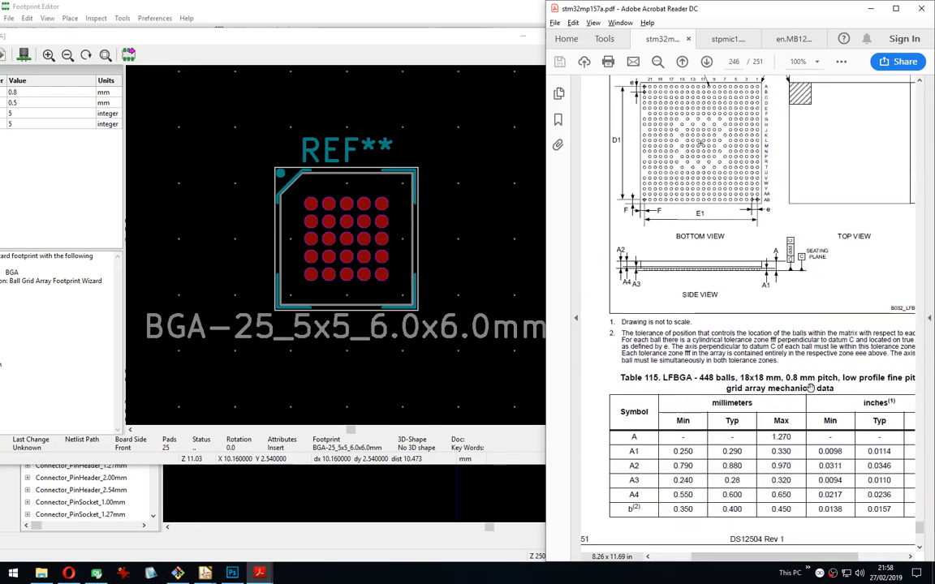
left_click_drag(779, 185, 779, 265)
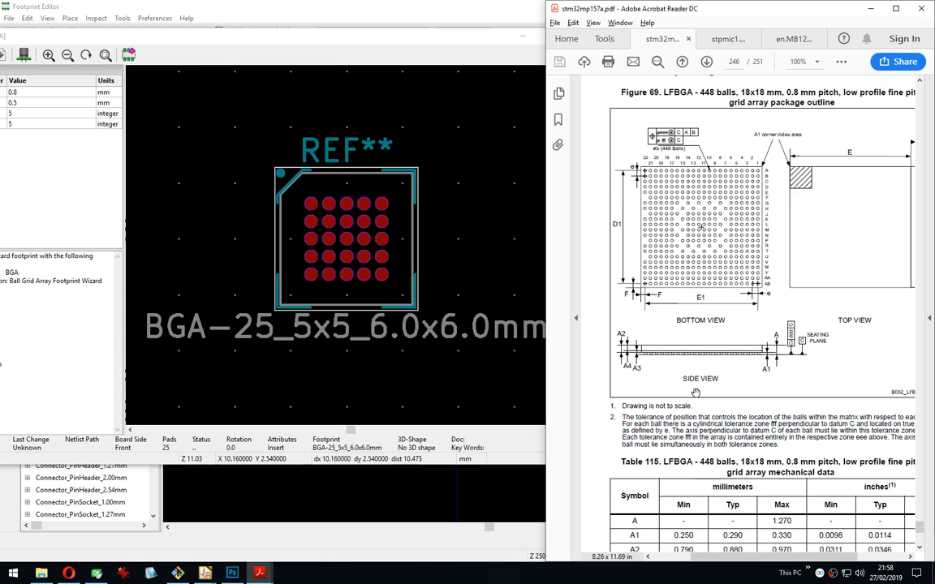
left_click_drag(697, 393, 690, 255)
left_click_drag(696, 530, 688, 225)
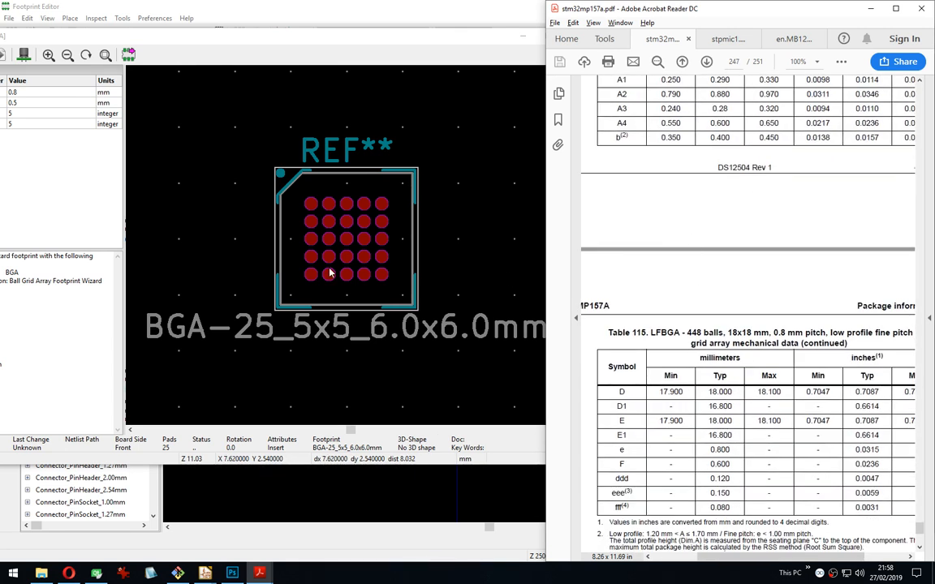
Return to the footprint wizard, narrow its window, and set the BGA package width and length to 18 mm each.
left_click_drag(78, 37, 200, 44)
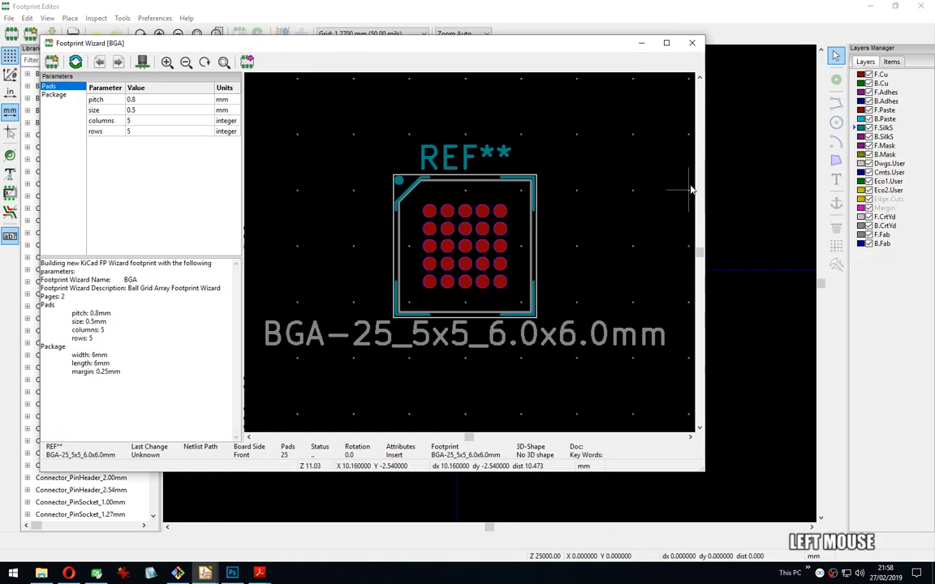
left_click_drag(705, 184, 570, 185)
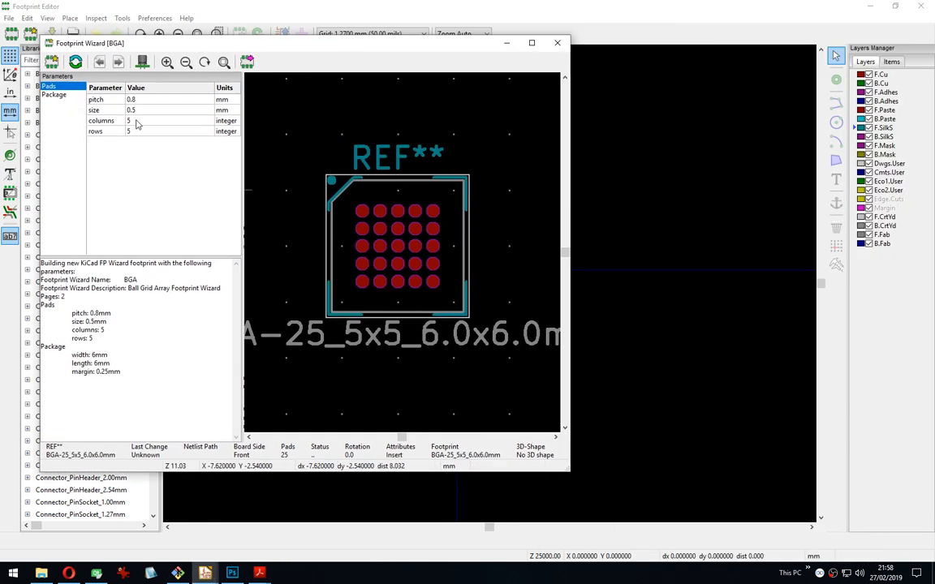
left_click(56, 95)
left_click(159, 100)
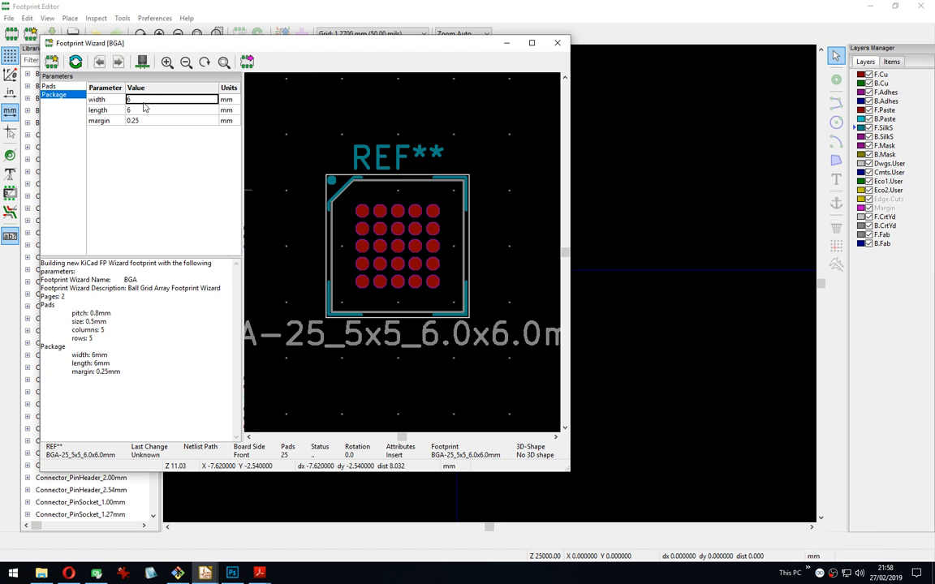
type("18")
key("Tab")
key("1")
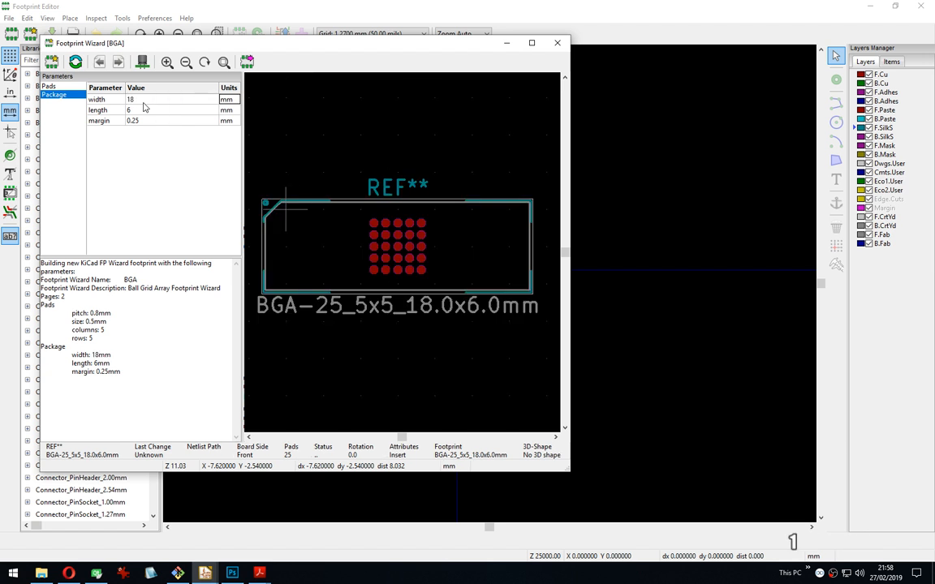
left_click(140, 113)
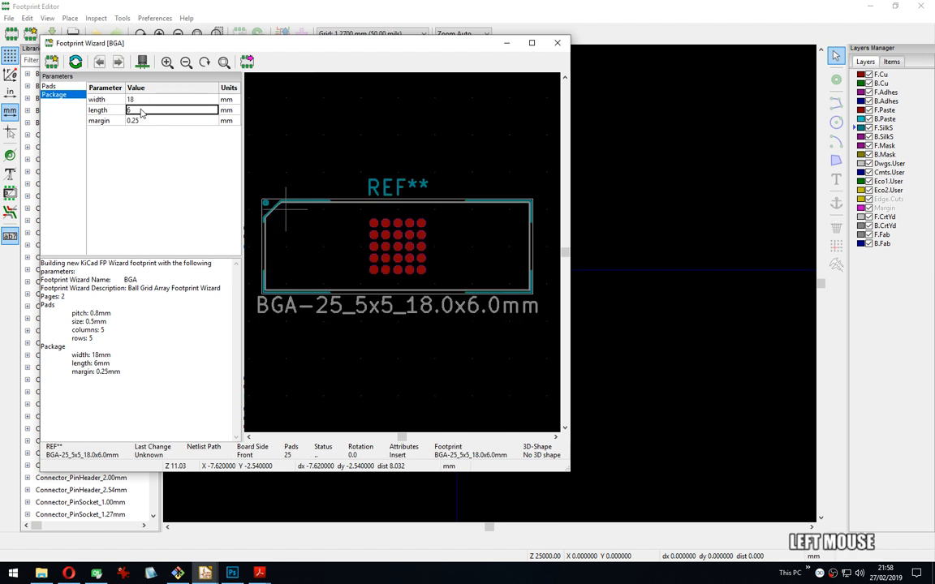
type("18")
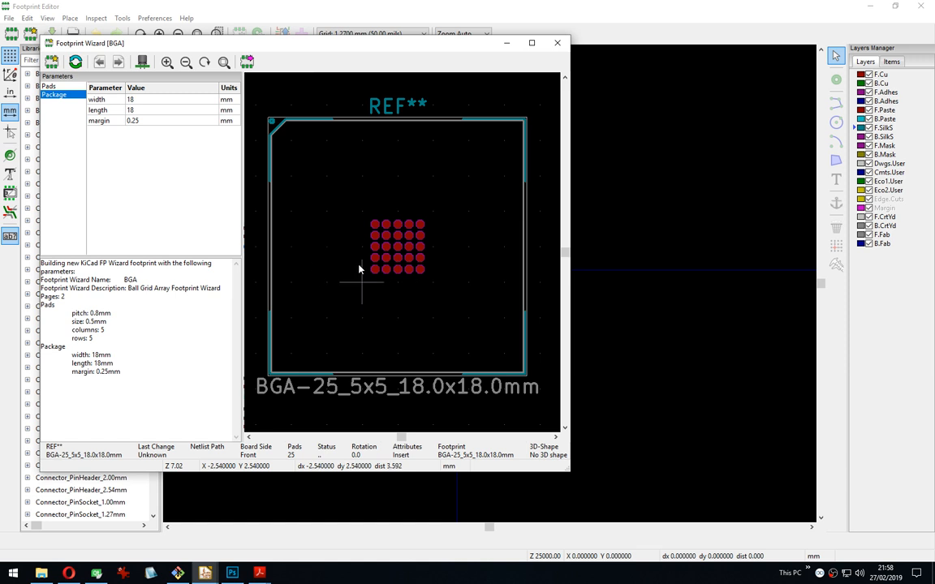
Switch to the STM32MP157A datasheet in Acrobat Reader and examine the LFBGA448 package outline drawing and its mechanical data table.
key("alt+Tab")
key("alt+Tab")
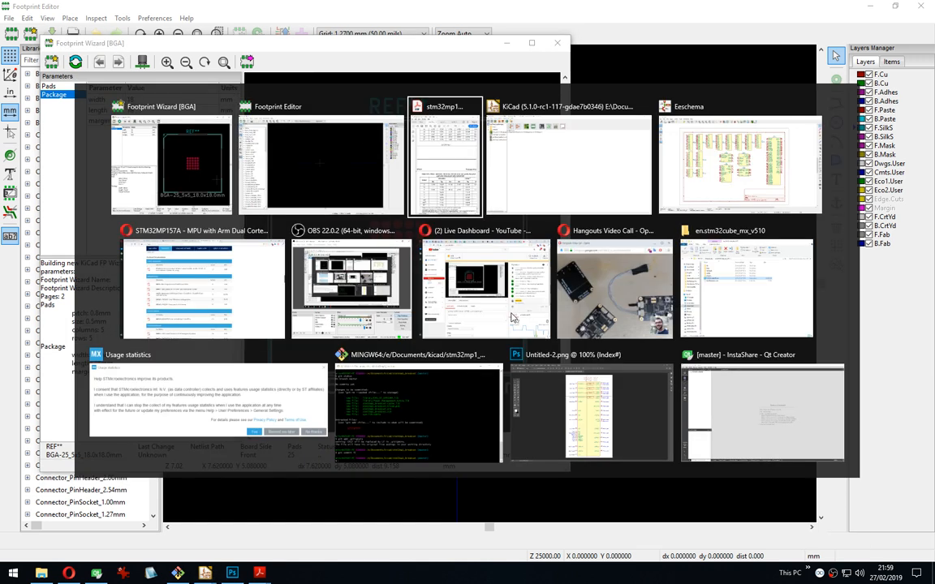
left_click(801, 326)
scroll(796, 284, "up", 8)
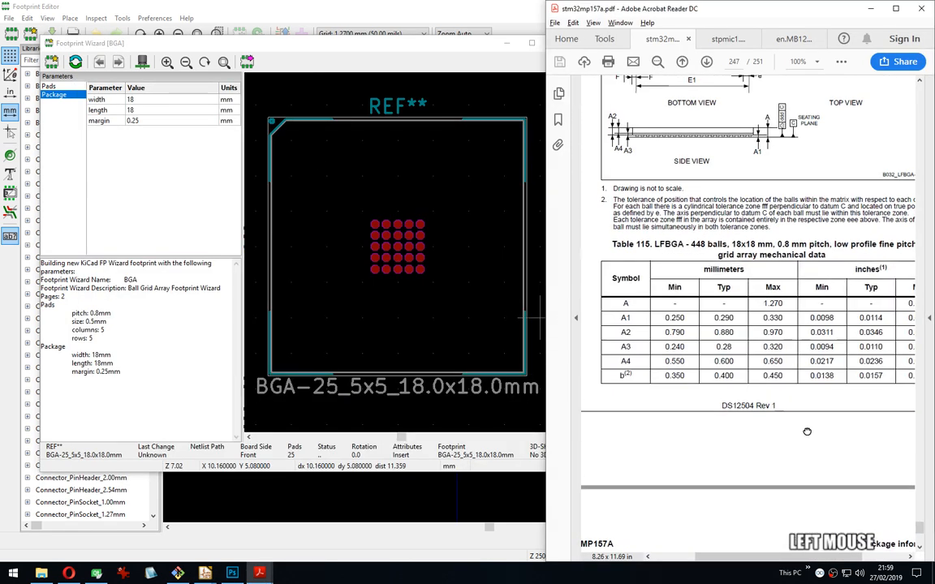
left_click_drag(794, 241, 797, 275)
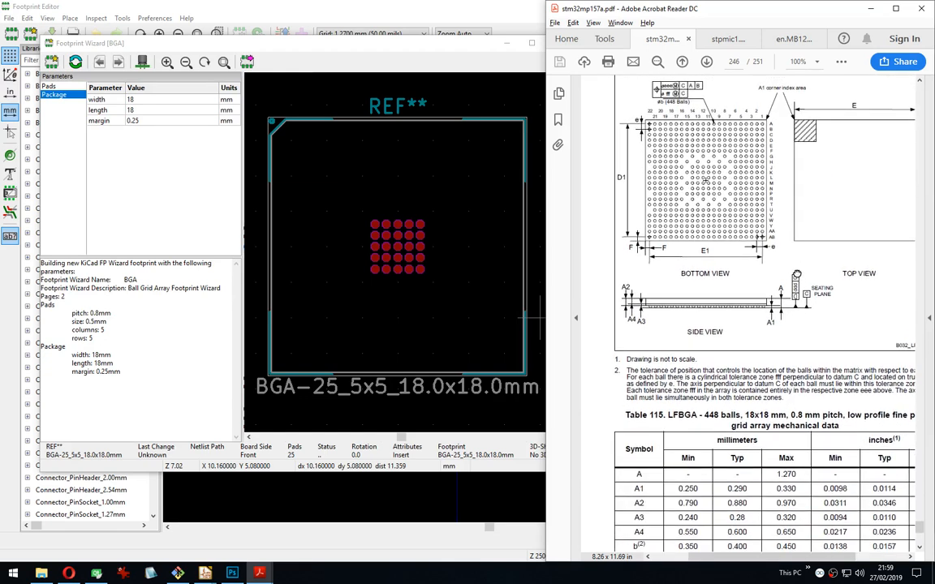
left_click_drag(727, 375, 706, 138)
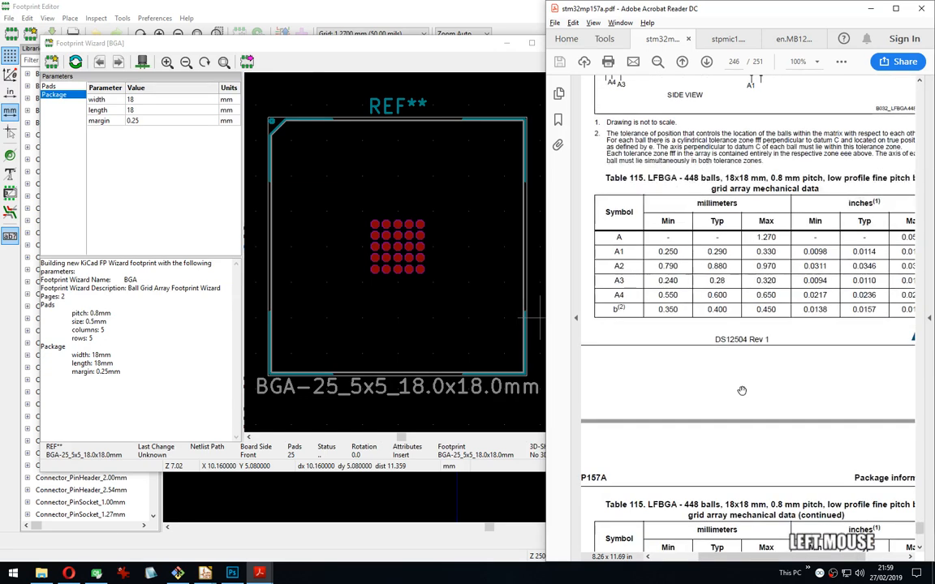
left_click_drag(741, 390, 734, 363)
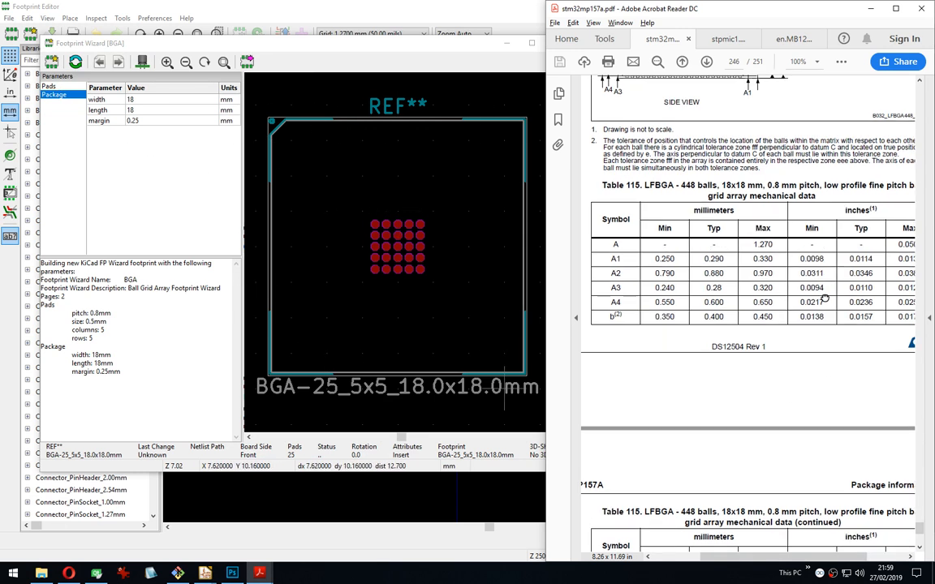
left_click_drag(834, 204, 837, 475)
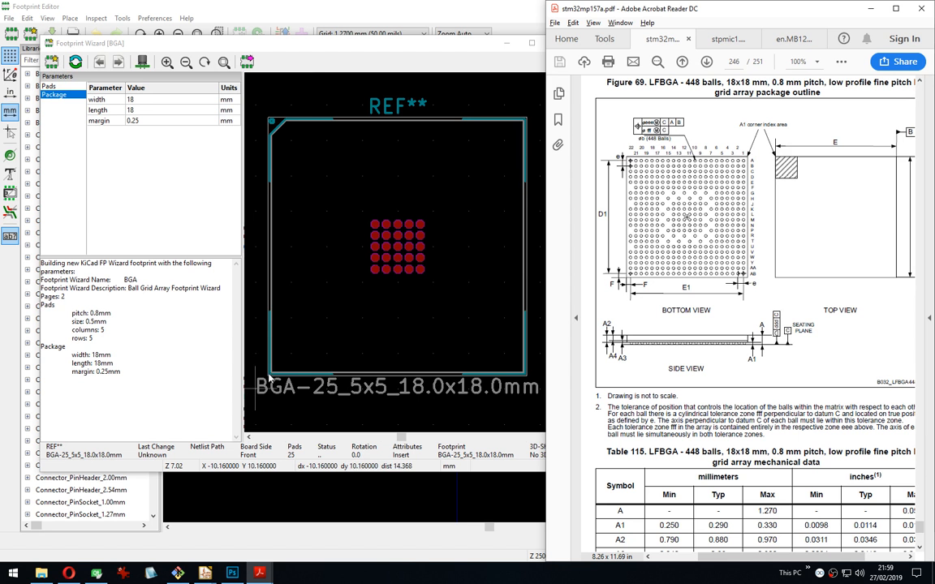
Try a package margin of 1.25 mm in the BGA footprint wizard.
left_click(130, 109)
left_click(131, 120)
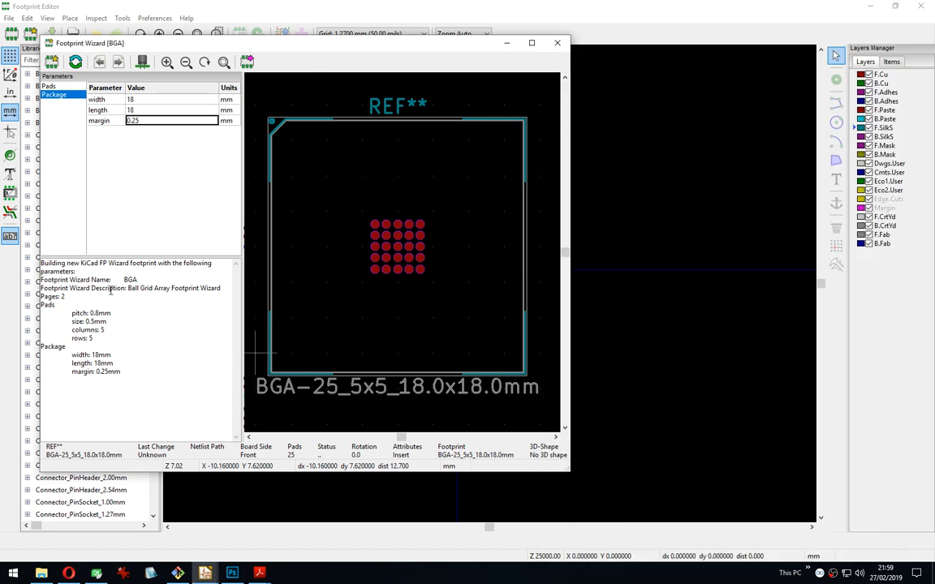
left_click(154, 121)
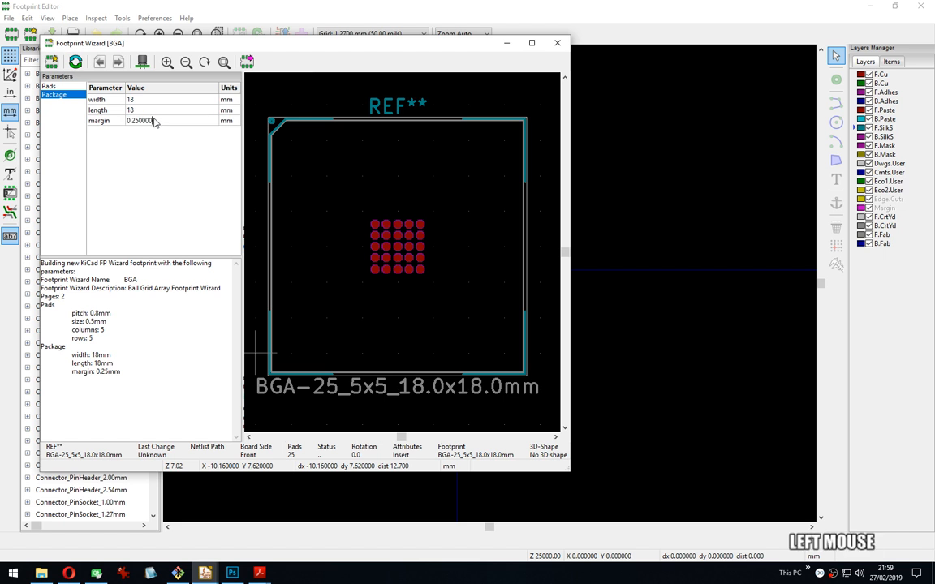
left_click(135, 121)
left_click(129, 122)
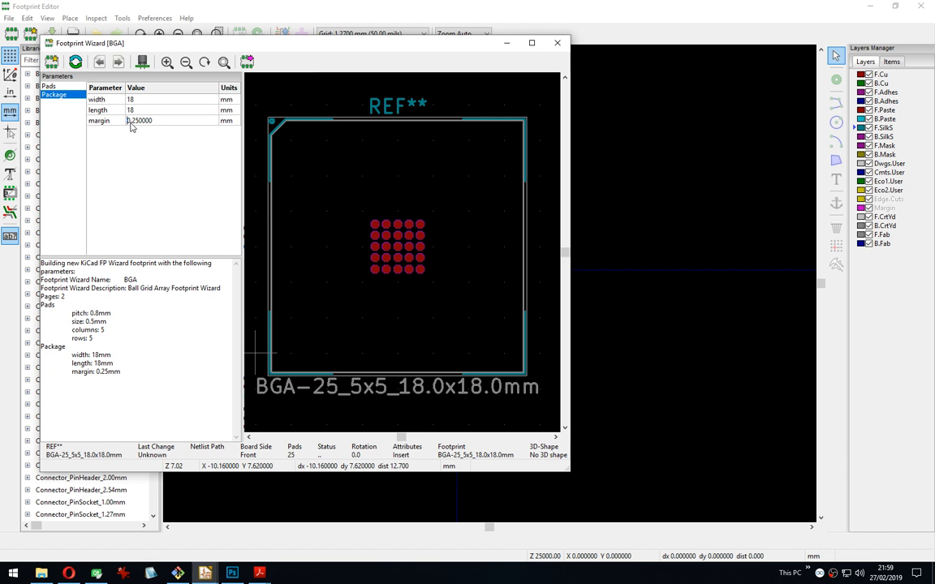
key("Delete")
type("1")
key("Return")
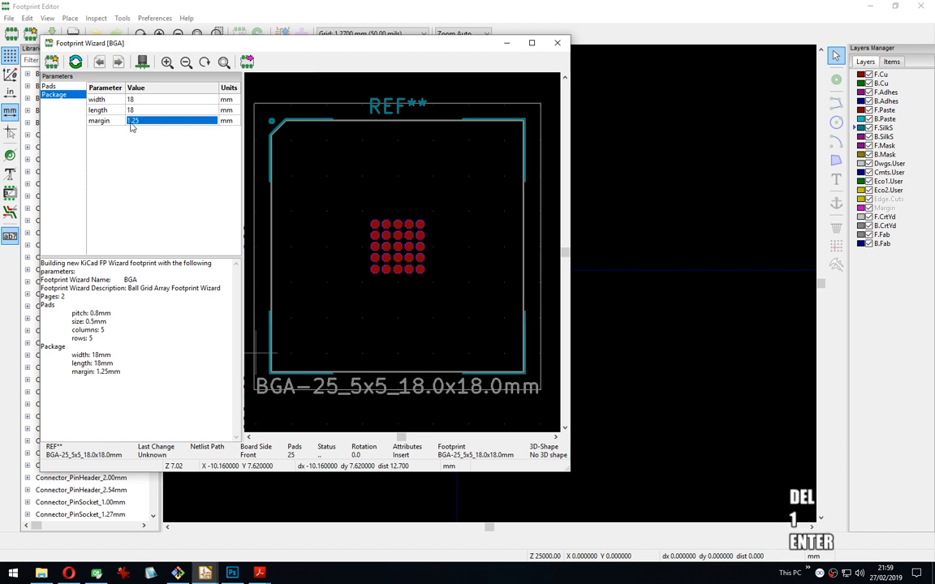
Restore the package margin to 0.25 mm.
left_click(136, 124)
key("BackSpace")
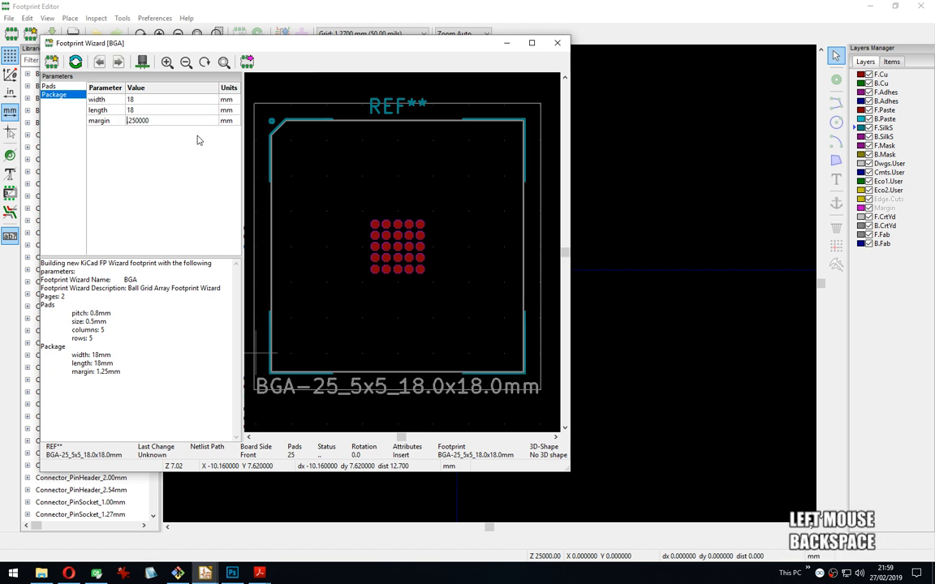
type("0")
key("Return")
Set the BGA pad array to 22 columns and 22 rows, consulting the datasheet's package outline drawing.
left_click(48, 86)
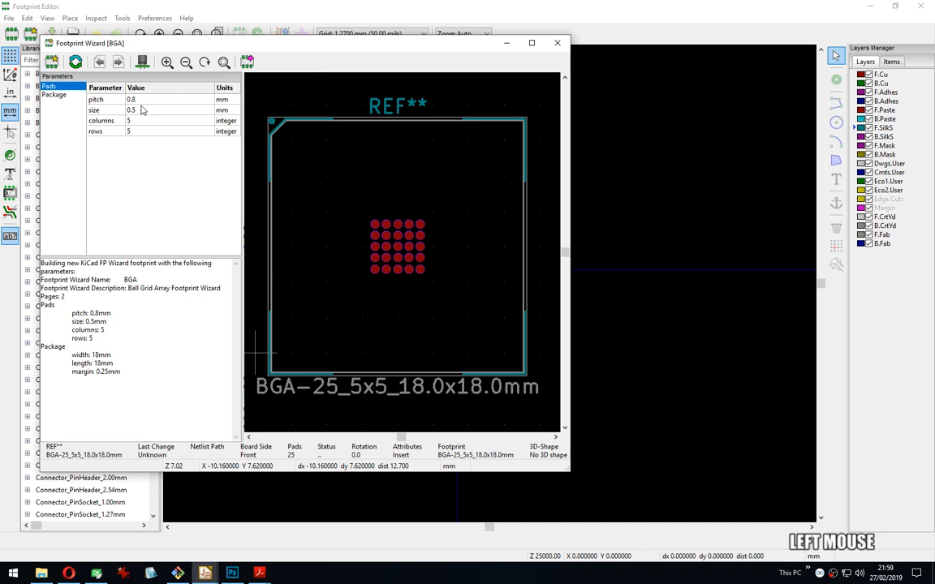
key("Tab")
key("alt+Tab")
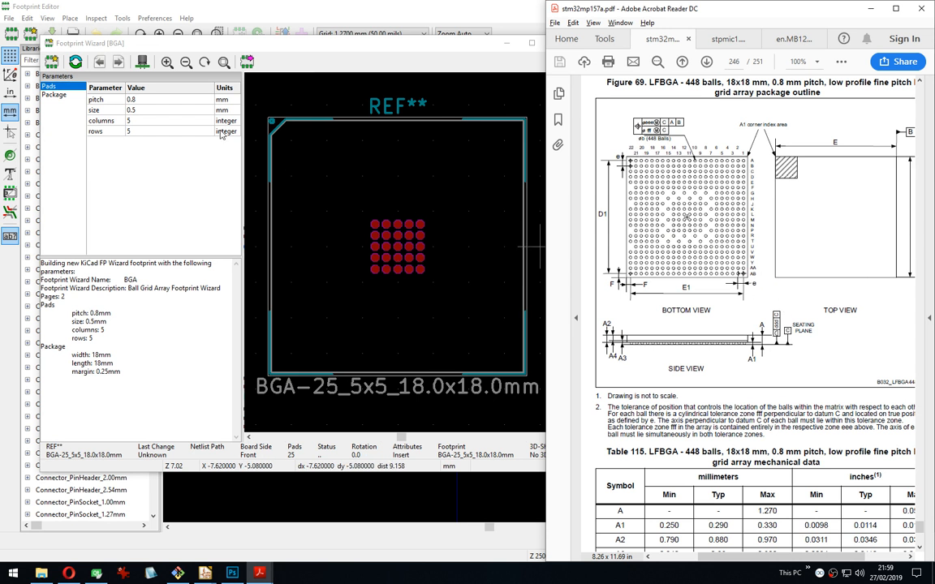
left_click(149, 122)
double_click(150, 122)
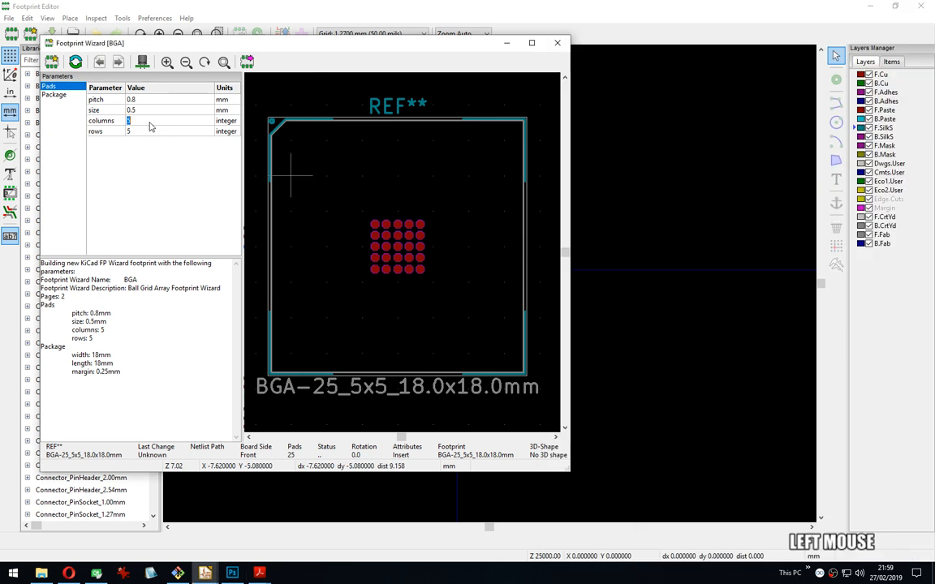
type("22")
left_click(148, 131)
type("2")
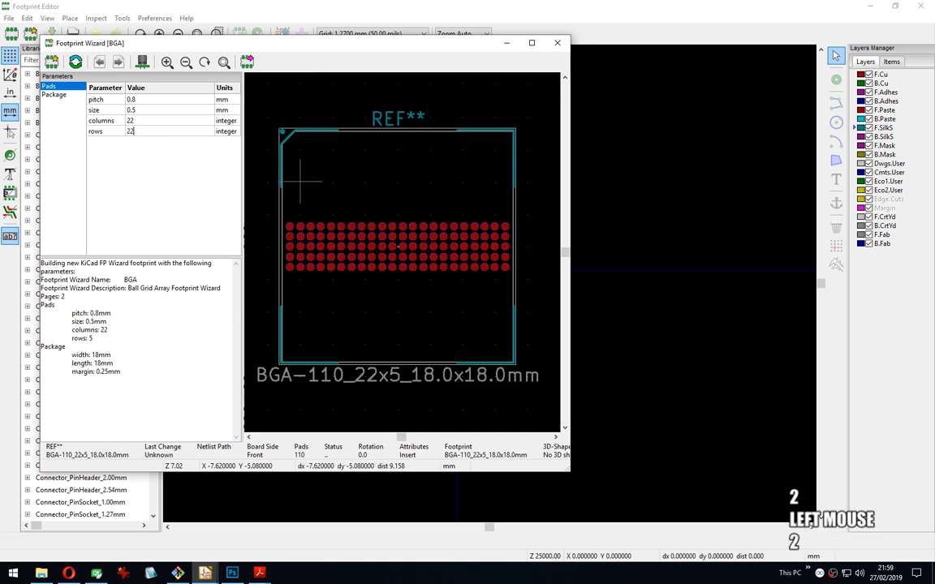
left_click(454, 261)
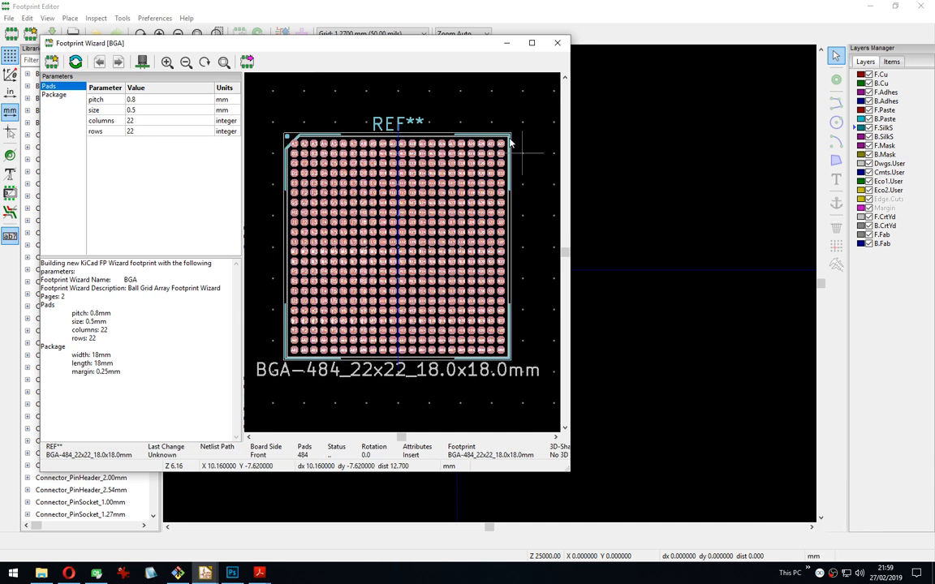
left_click(532, 149)
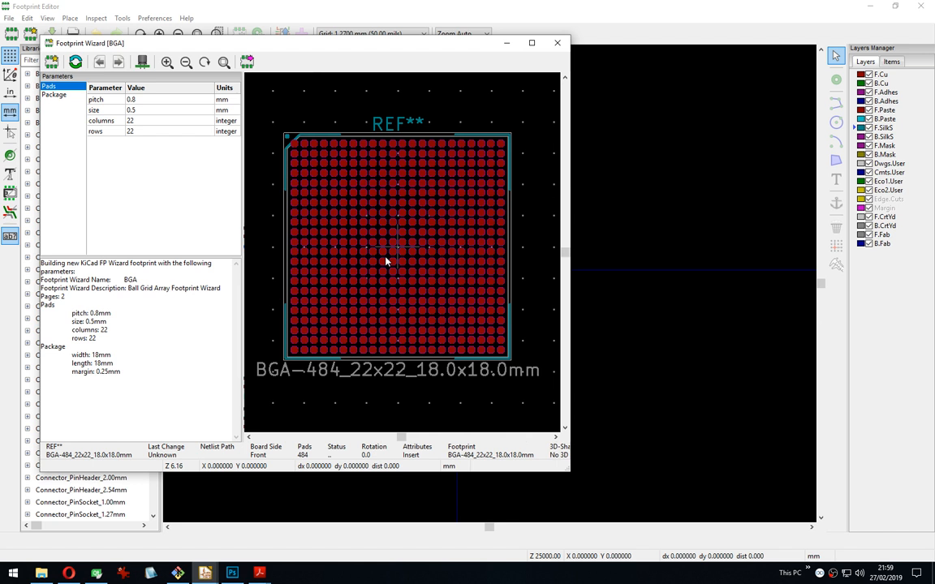
scroll(402, 257, "up", 2)
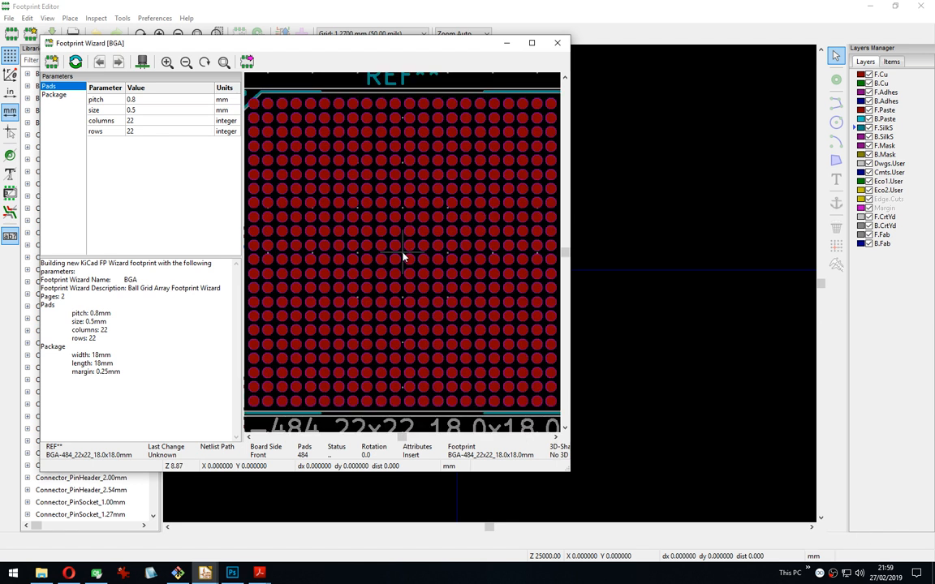
scroll(403, 257, "down", 3)
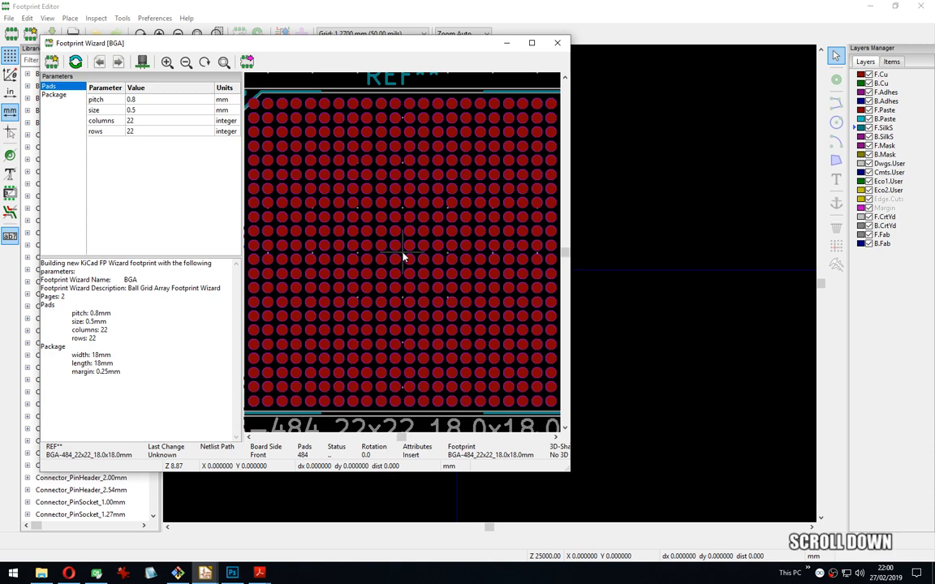
scroll(402, 256, "up", 3)
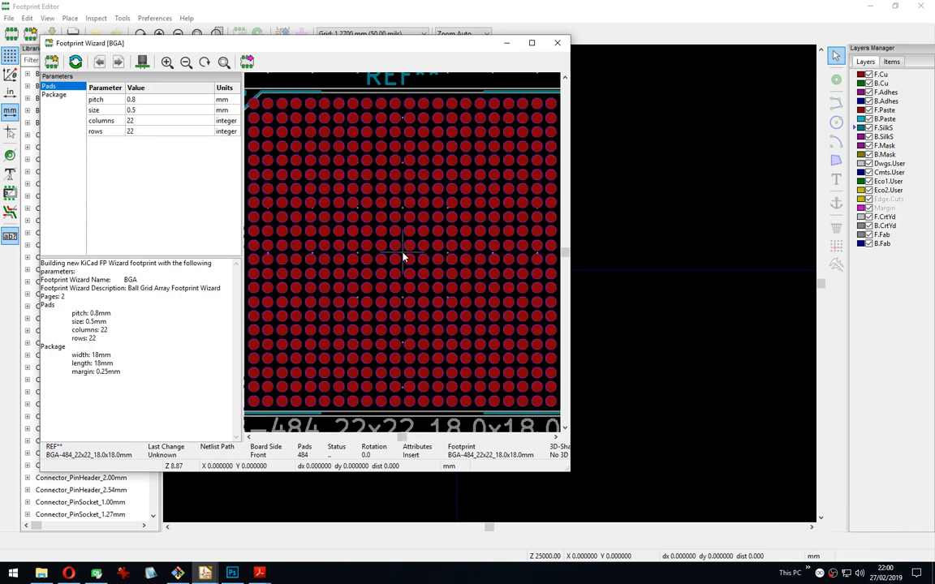
scroll(403, 256, "down", 1)
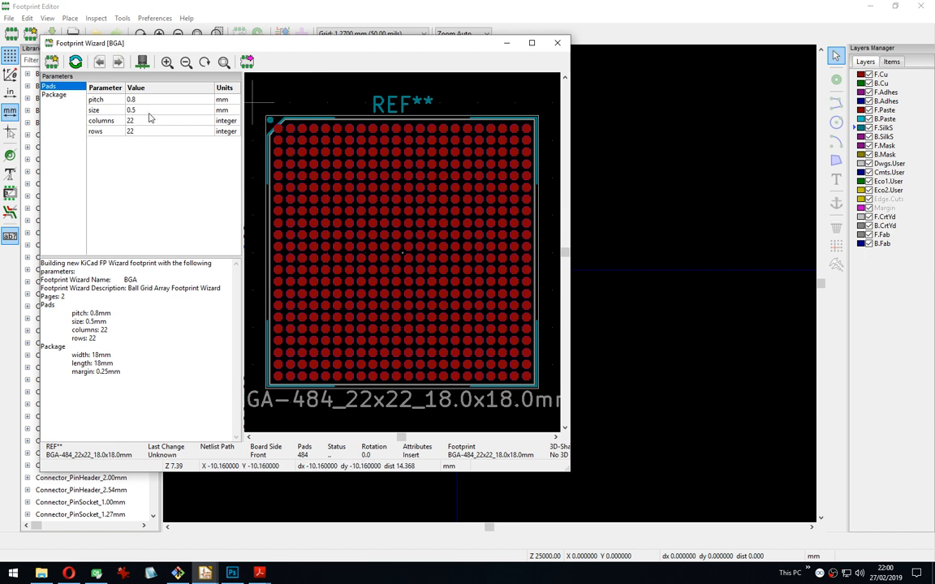
Try a pad size of 1.5 mm for the 22x22 BGA array.
left_click(111, 112)
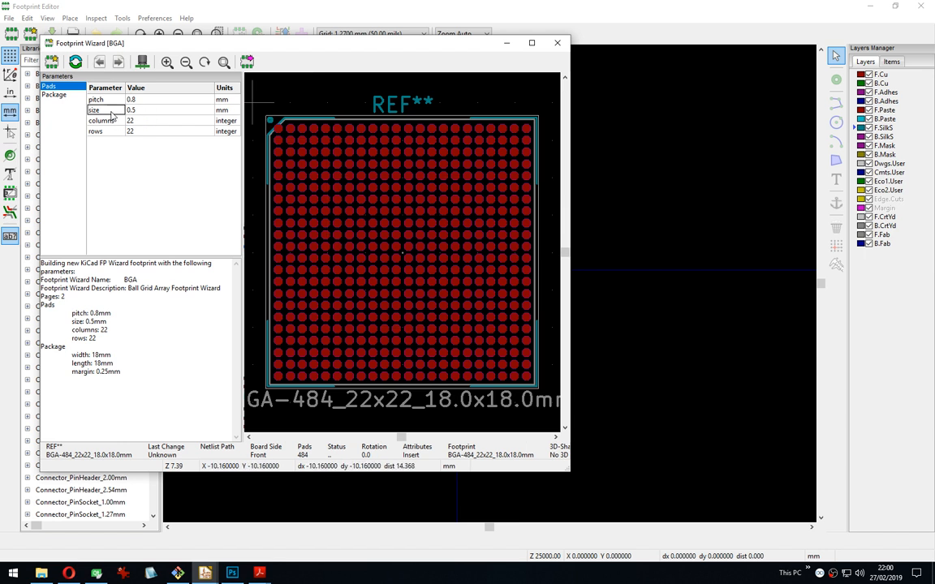
double_click(152, 112)
left_click(138, 112)
left_click_drag(131, 112, 124, 112)
type("1")
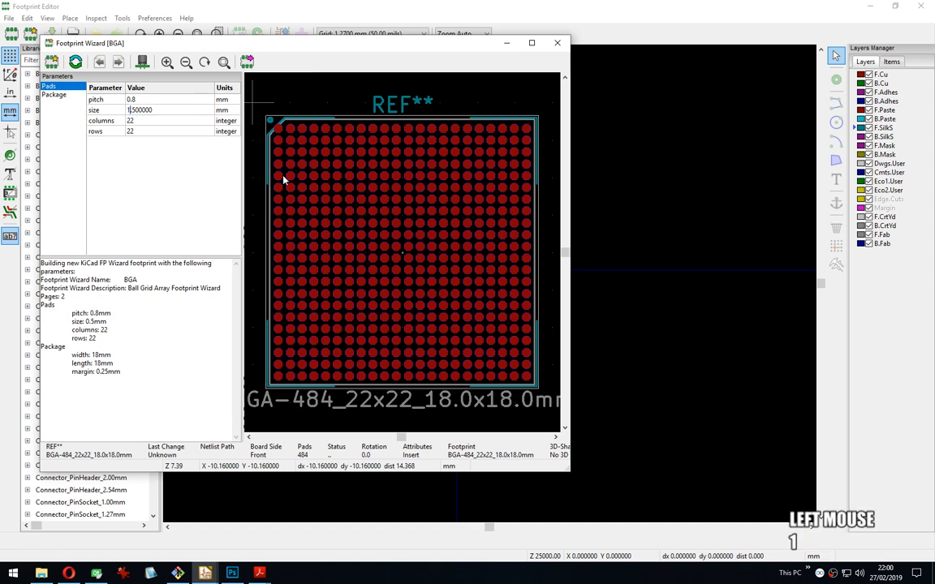
left_click(379, 215)
left_click(452, 92)
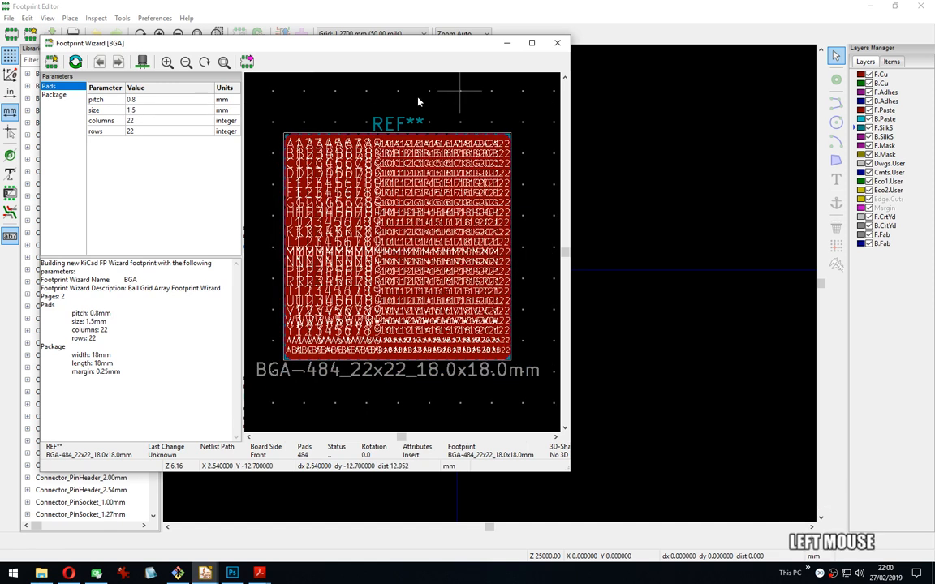
Restore the BGA pad size to 0.5 mm.
double_click(145, 114)
left_click(129, 110)
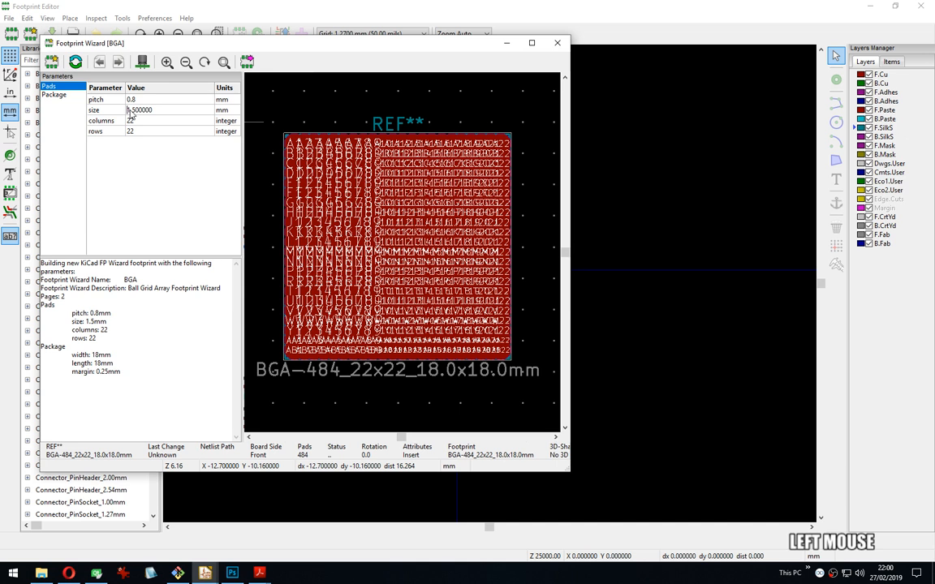
key("Delete")
key("Return")
Return to the datasheet and compare the LFBGA448 outline drawing with the ball dimensions in both parts of Table 115.
key("alt")
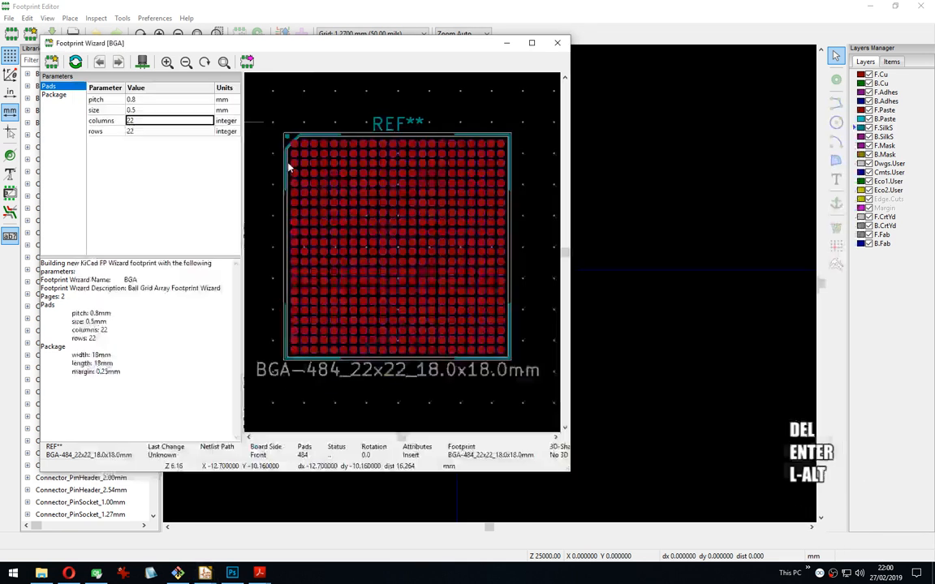
key("alt+Tab")
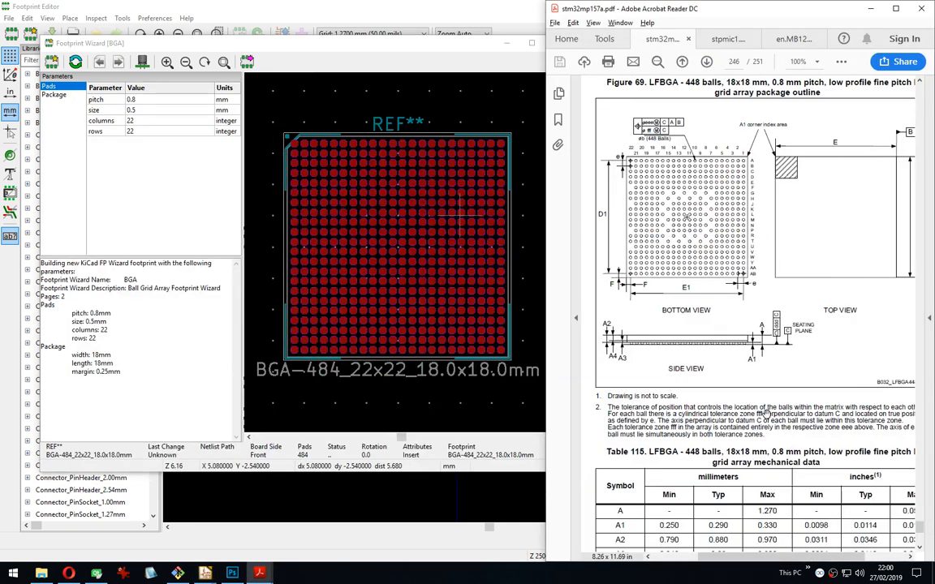
left_click_drag(766, 413, 762, 398)
mouse_move(724, 358)
left_mouse_down()
mouse_move(732, 344)
mouse_move(731, 113)
left_mouse_up()
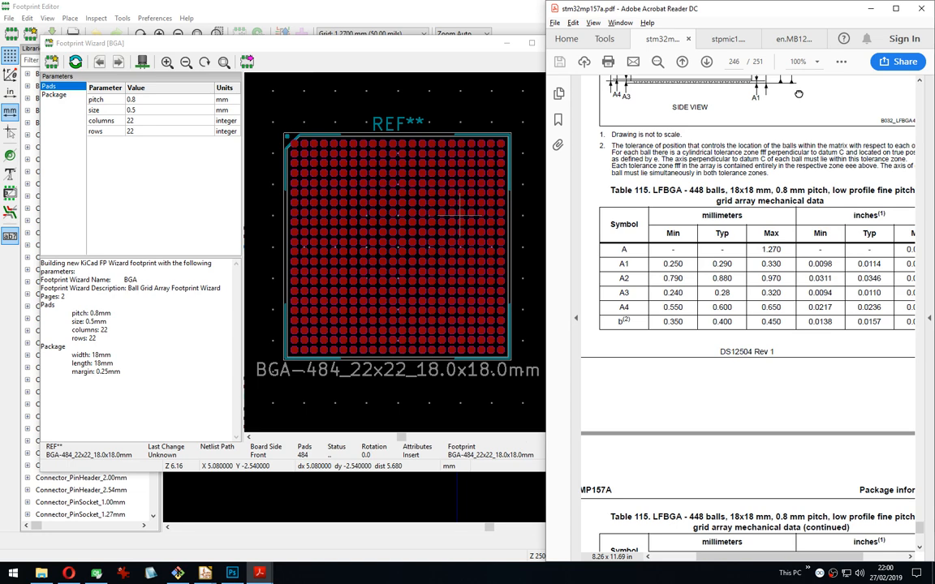
mouse_move(797, 97)
left_mouse_down()
mouse_move(780, 137)
mouse_move(794, 331)
left_mouse_up()
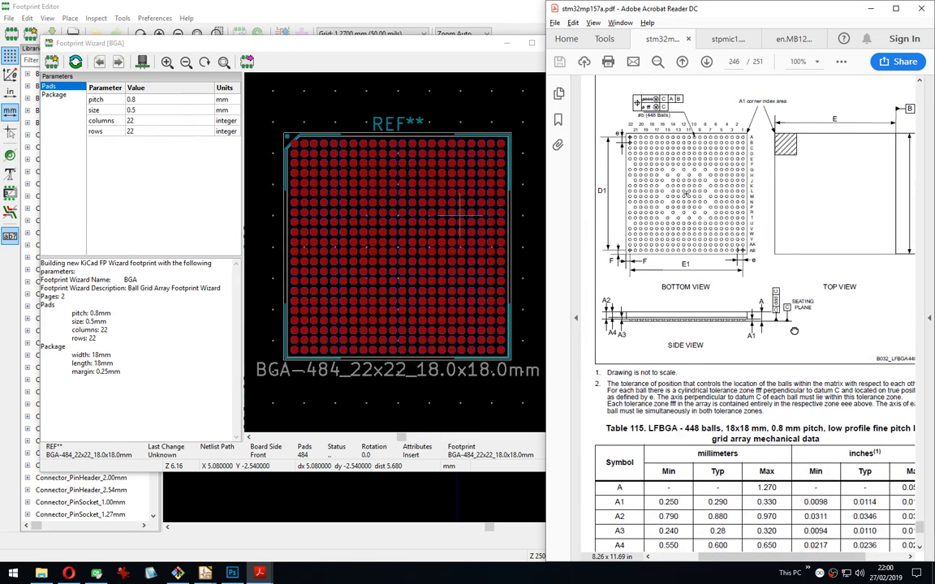
left_click_drag(793, 331, 785, 379)
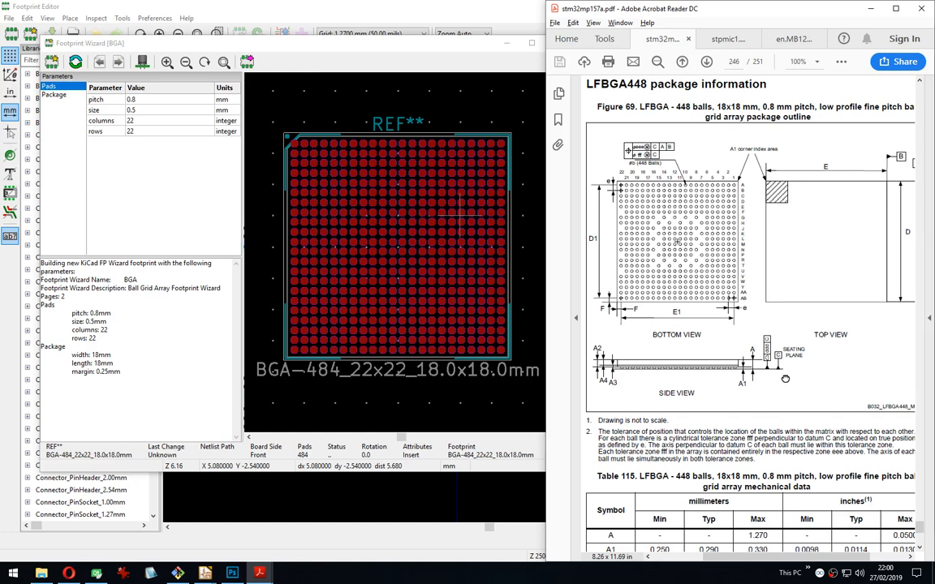
left_click_drag(785, 379, 792, 333)
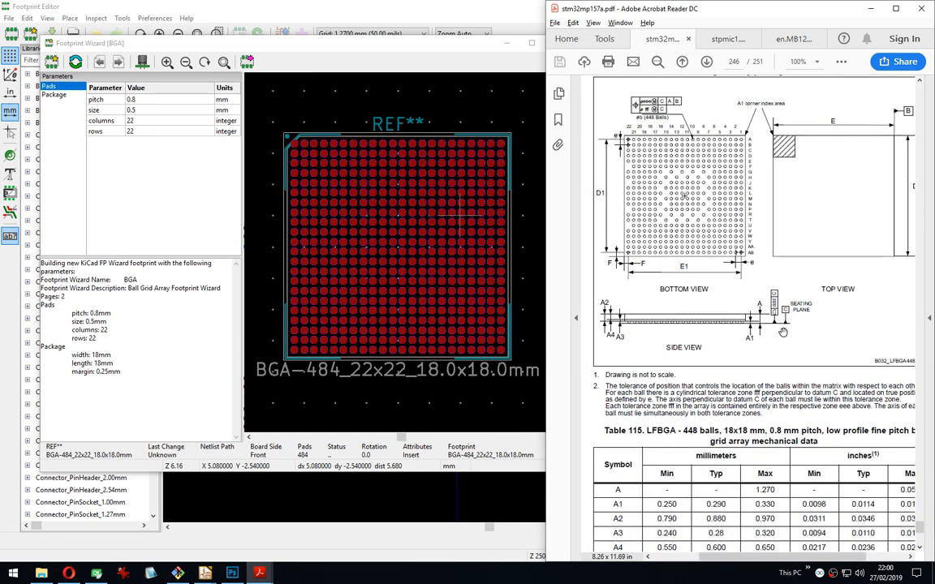
left_click_drag(793, 332, 779, 236)
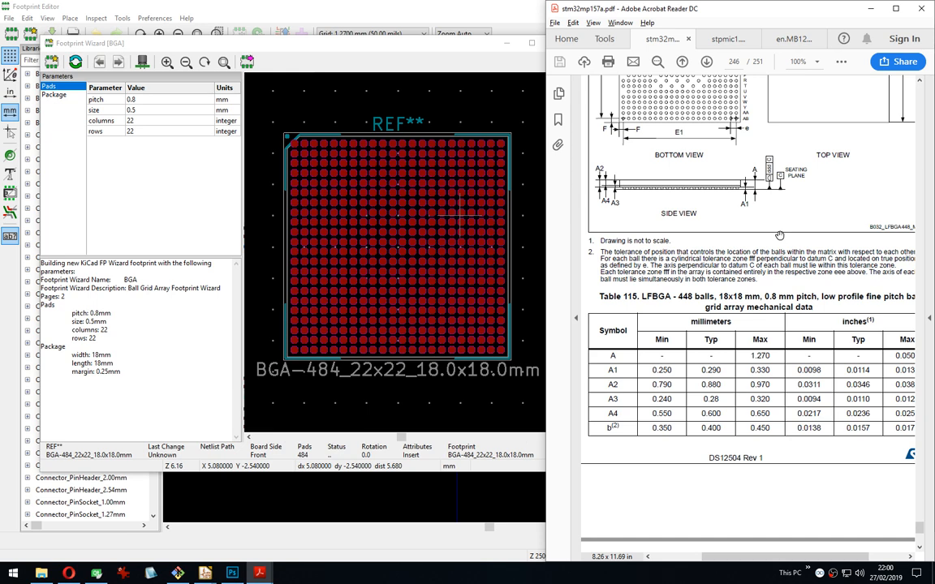
left_click_drag(800, 371, 791, 116)
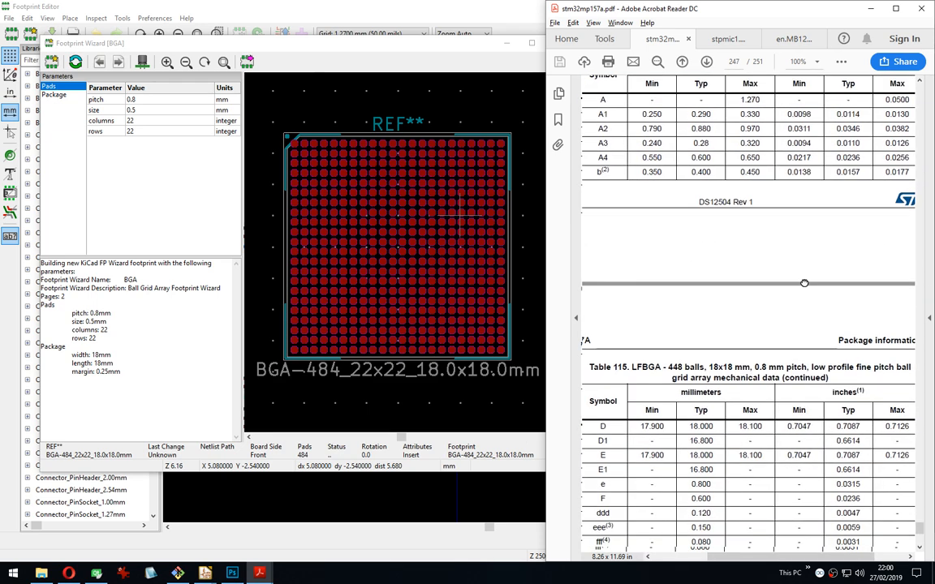
mouse_move(802, 321)
left_mouse_down()
mouse_move(829, 198)
mouse_move(753, 365)
left_mouse_up()
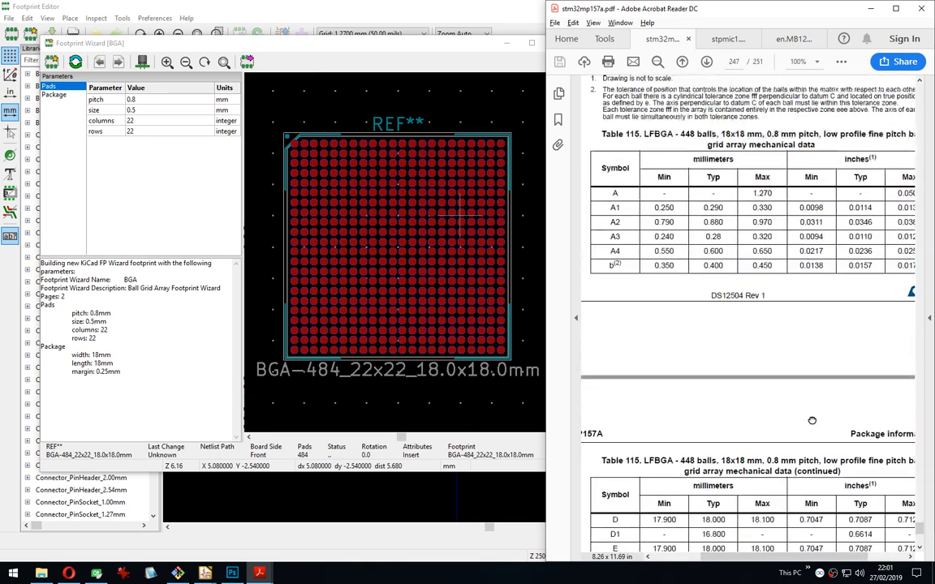
left_click(143, 110)
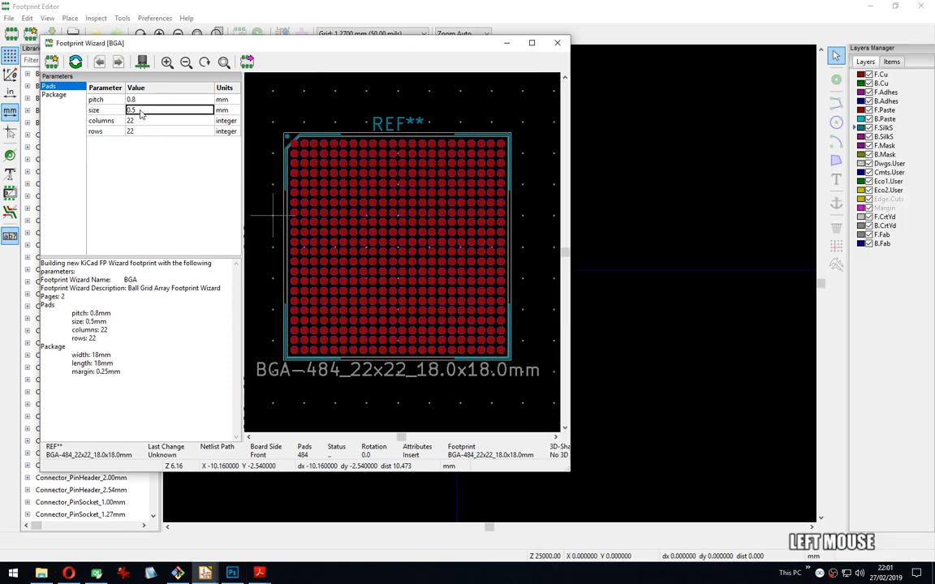
key("Left")
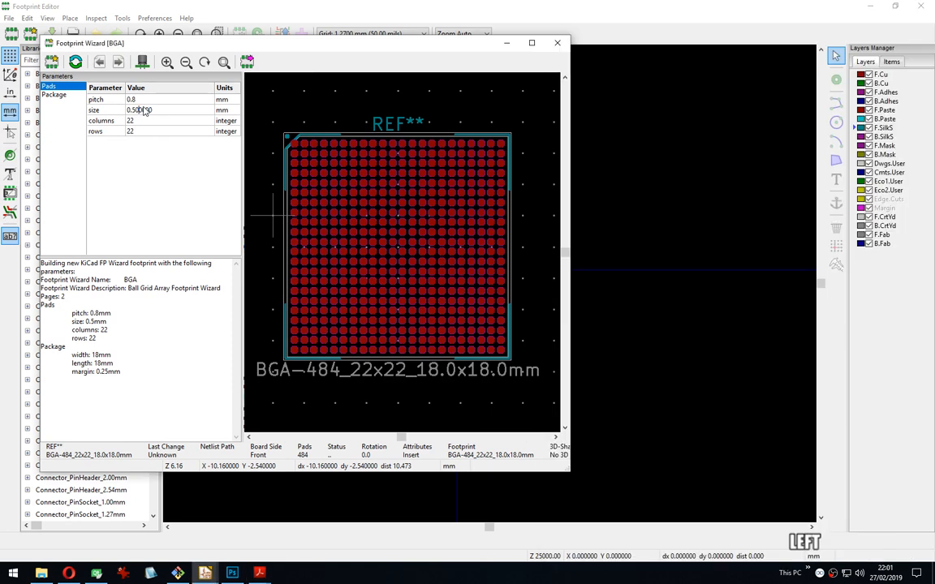
key("alt+Tab")
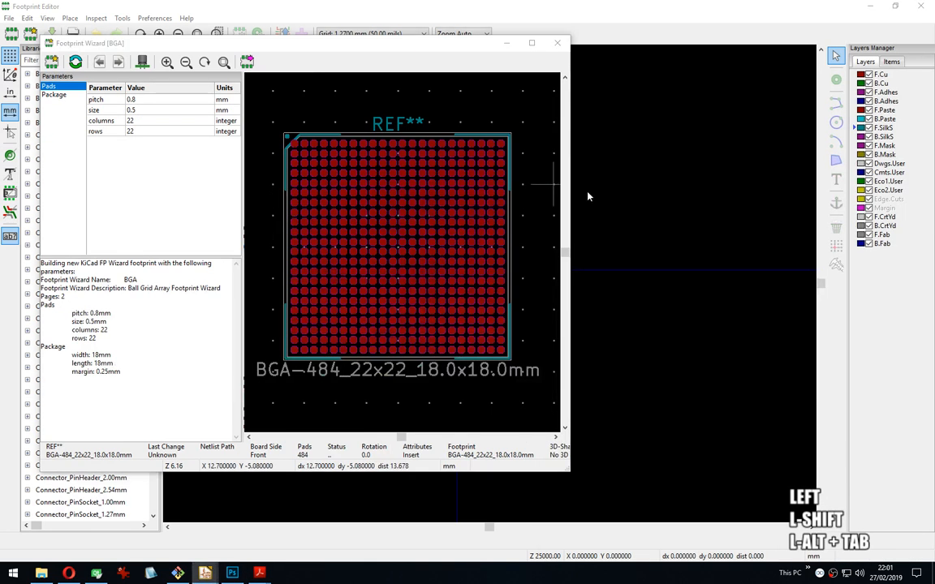
Read the datasheet from the outline drawing and Table 115 on to the recommended footprint in Figure 70 and design rules in Table 116.
key("alt+Tab")
key("alt+Tab")
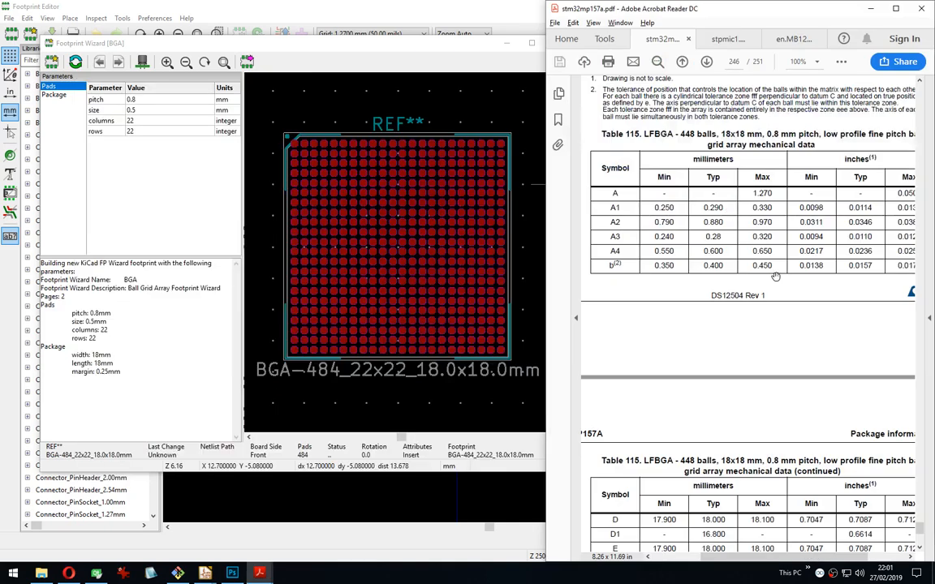
left_click_drag(837, 164, 850, 379)
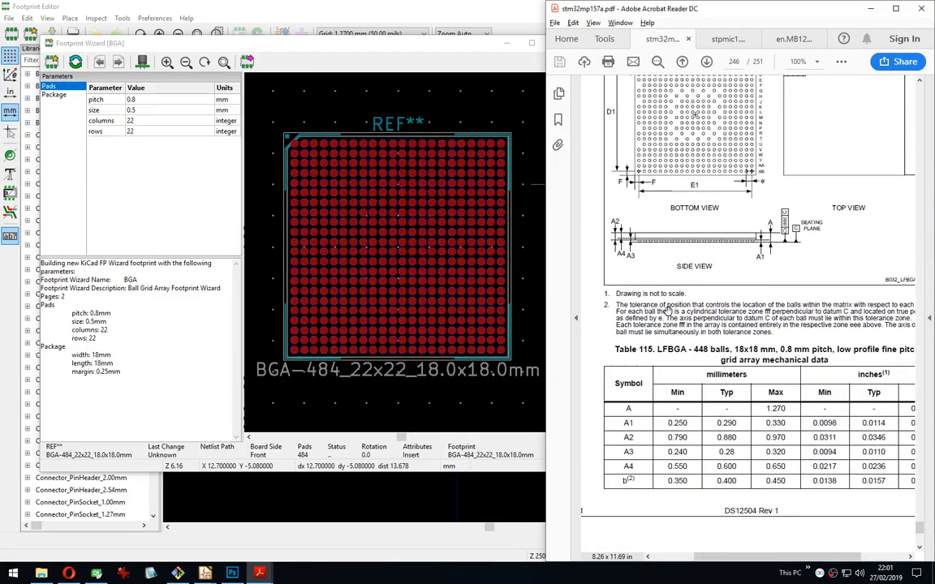
left_click_drag(769, 204, 803, 211)
left_click_drag(824, 378, 841, 114)
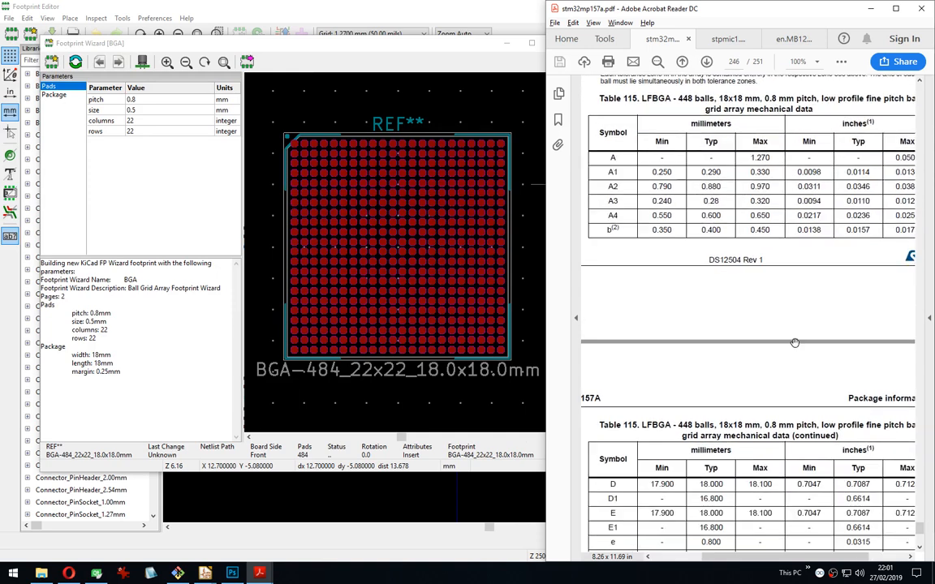
left_click_drag(783, 327, 835, 133)
mouse_move(725, 381)
left_mouse_down()
mouse_move(690, 181)
mouse_move(686, 224)
left_mouse_up()
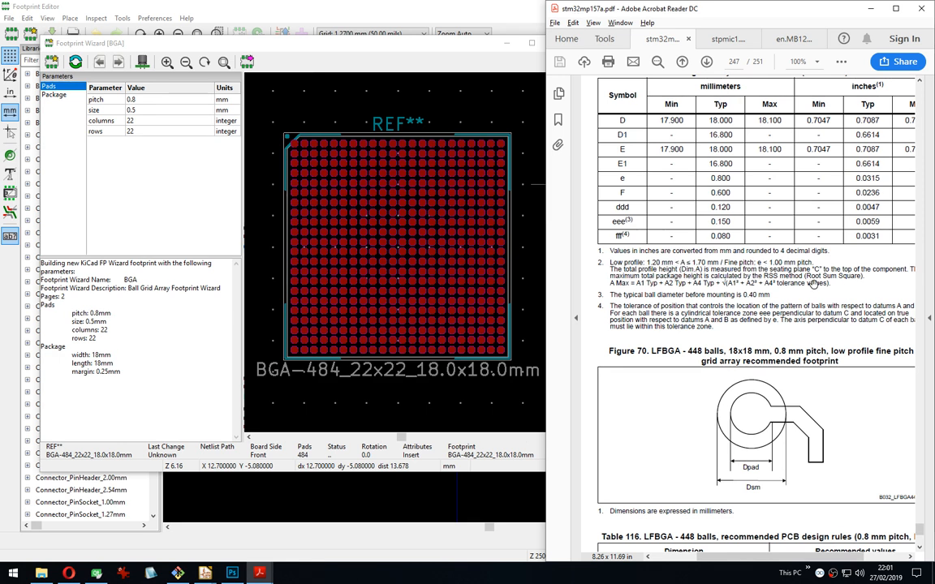
left_click_drag(789, 350, 780, 190)
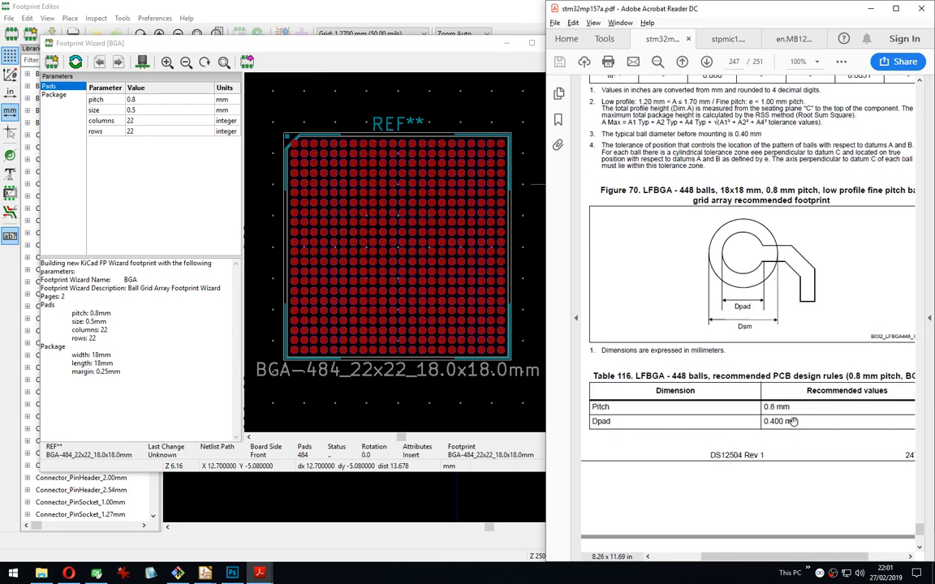
left_click_drag(794, 238, 793, 101)
left_click_drag(803, 369, 795, 273)
left_click_drag(754, 141, 757, 160)
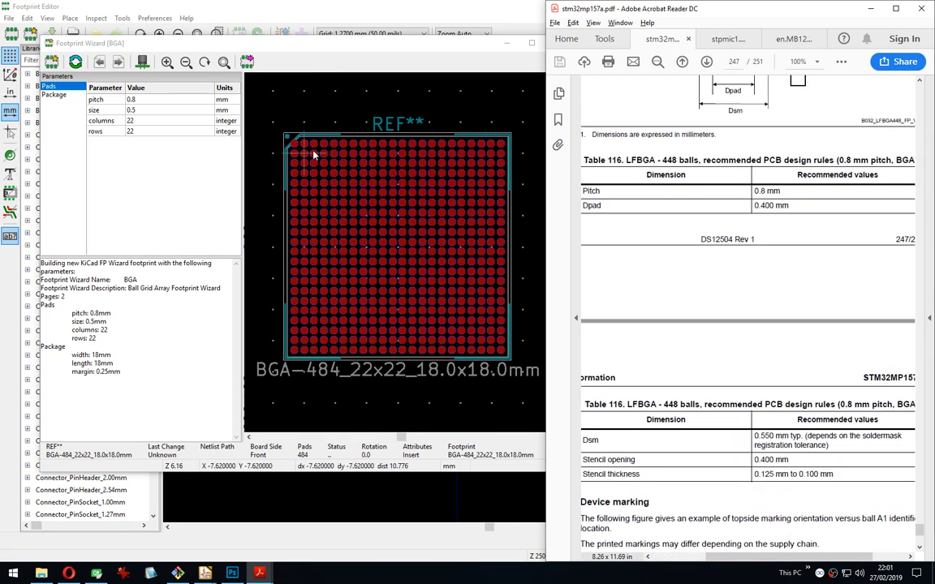
Try a pad size of 0 mm for the BGA array and inspect a single pad in the preview.
scroll(280, 135, "up", 5)
scroll(407, 251, "up", 4)
scroll(406, 257, "down", 3)
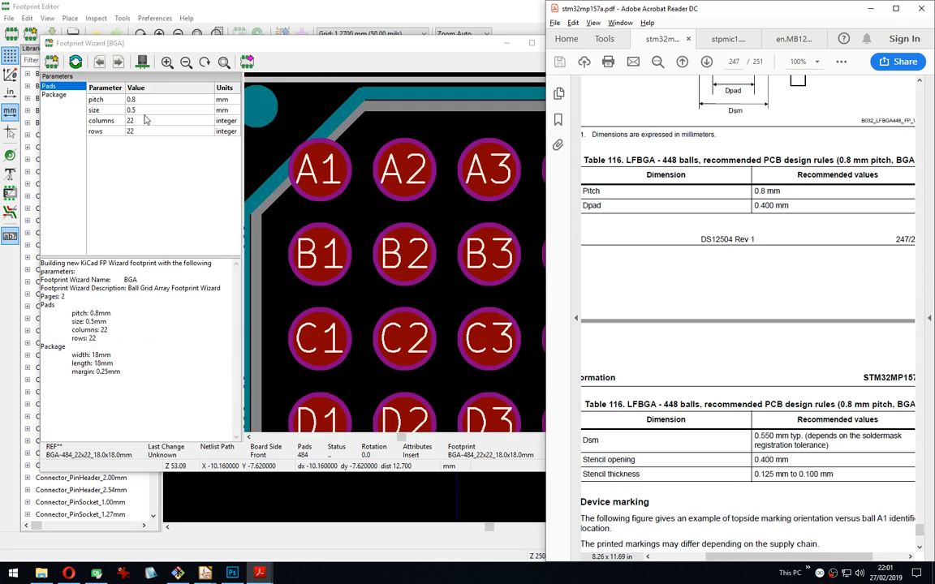
left_click(136, 110)
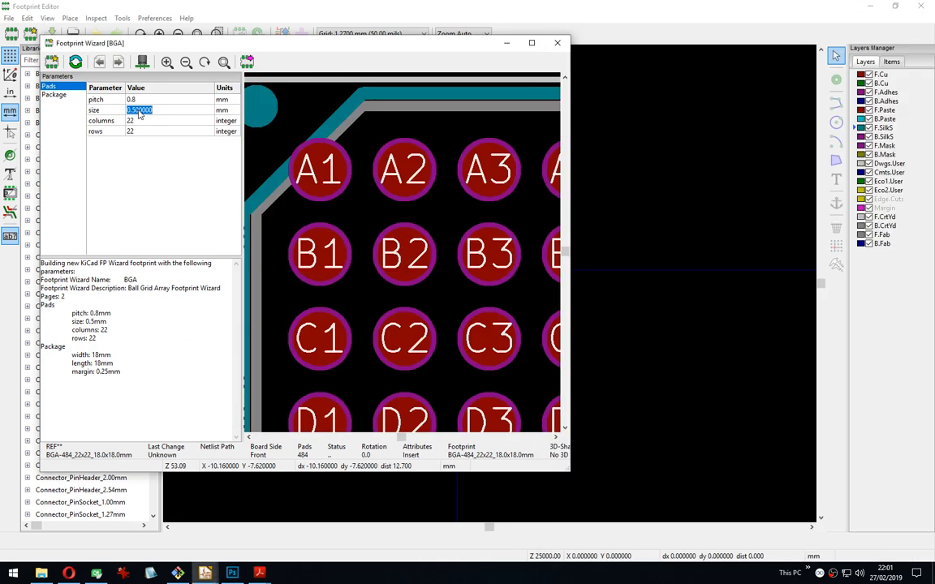
type("0")
left_click(161, 180)
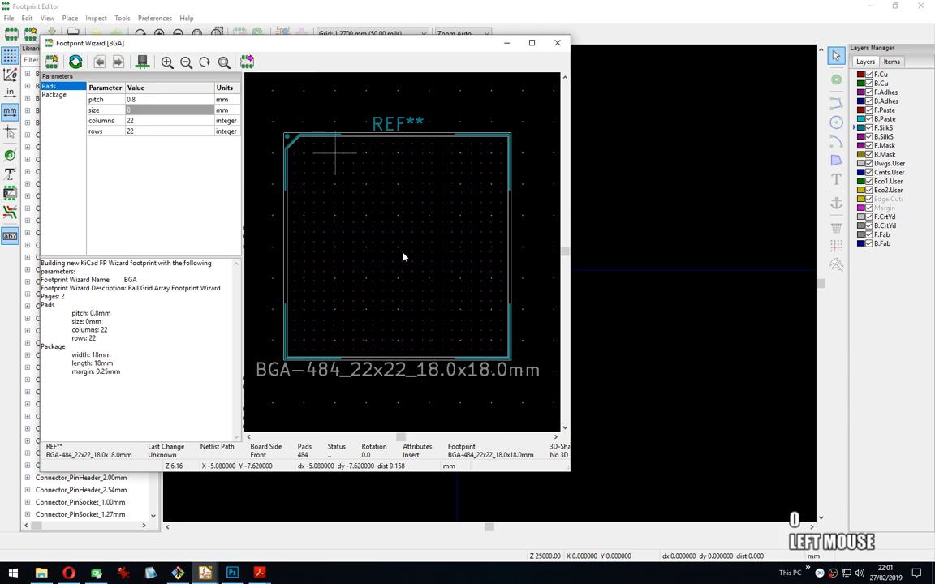
scroll(403, 256, "up", 5)
scroll(404, 257, "down", 1)
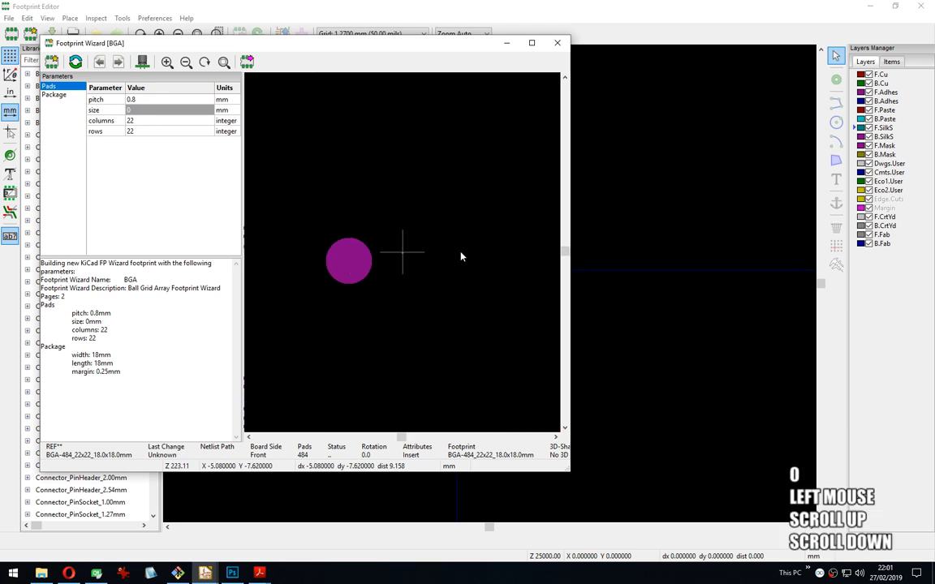
Set the BGA pad size to 0.4 mm.
left_click(135, 112)
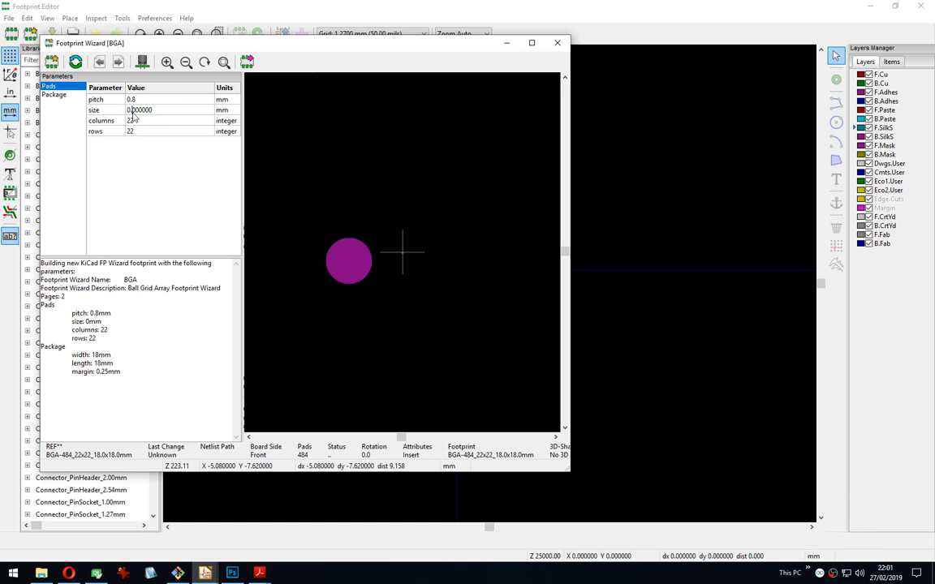
left_click_drag(132, 112, 135, 112)
type("4")
key("Return")
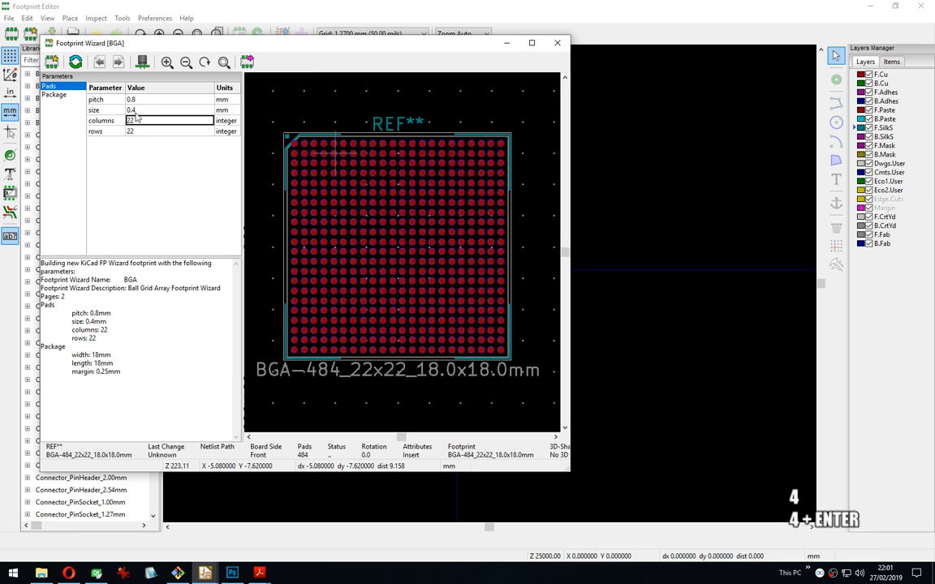
Inspect pad B8 and its solder mask ring in the preview, comparing them with the Dpad and Dsm values in Table 116.
scroll(403, 257, "up", 3)
scroll(403, 257, "up", 5)
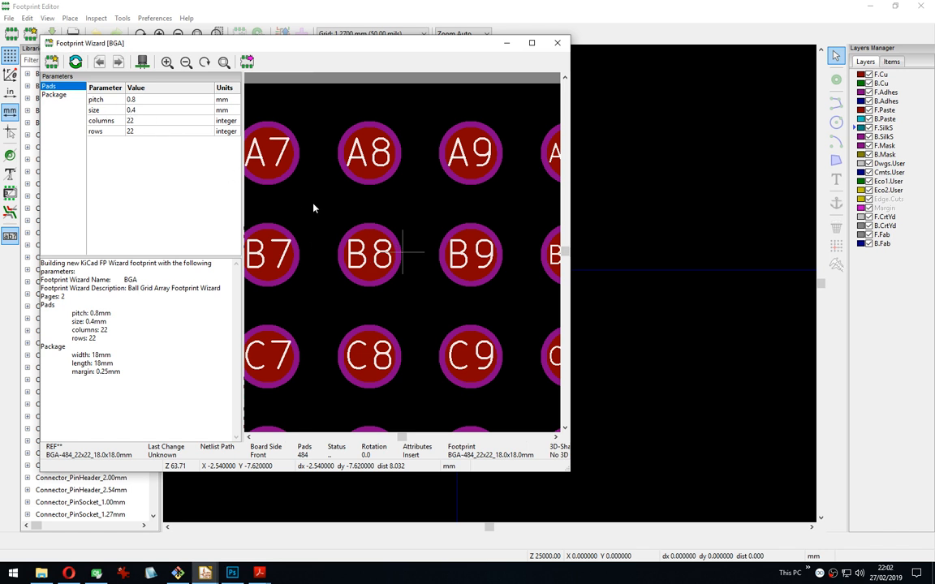
scroll(373, 260, "up", 2)
middle_click_drag(341, 247, 392, 239)
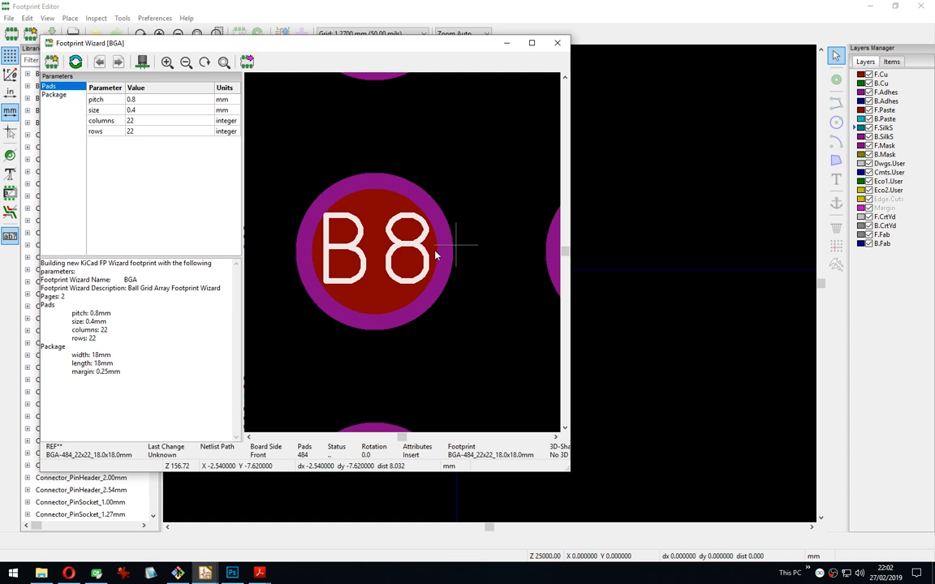
key("alt+Tab")
key("alt+Tab")
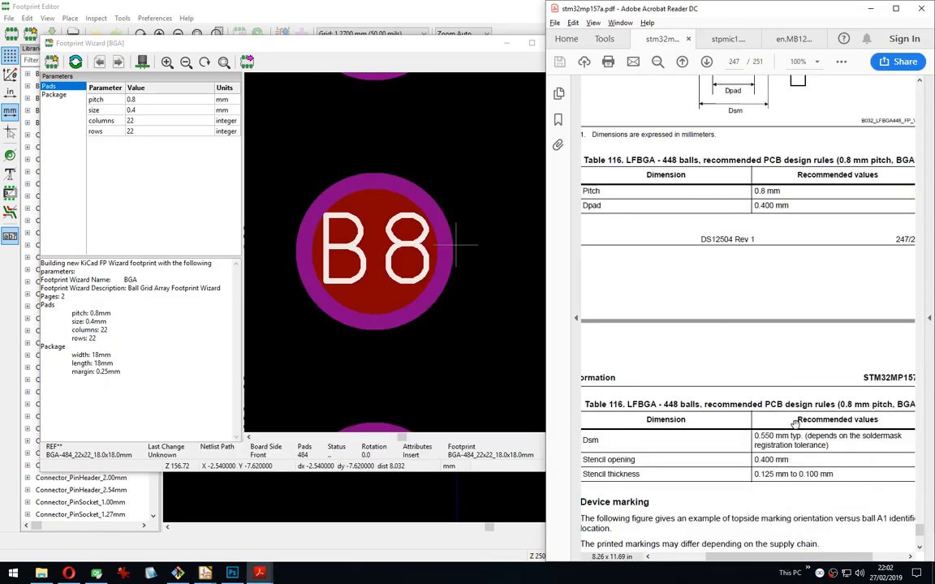
left_click_drag(813, 371, 830, 299)
left_click_drag(812, 188, 803, 285)
left_click_drag(793, 138, 789, 193)
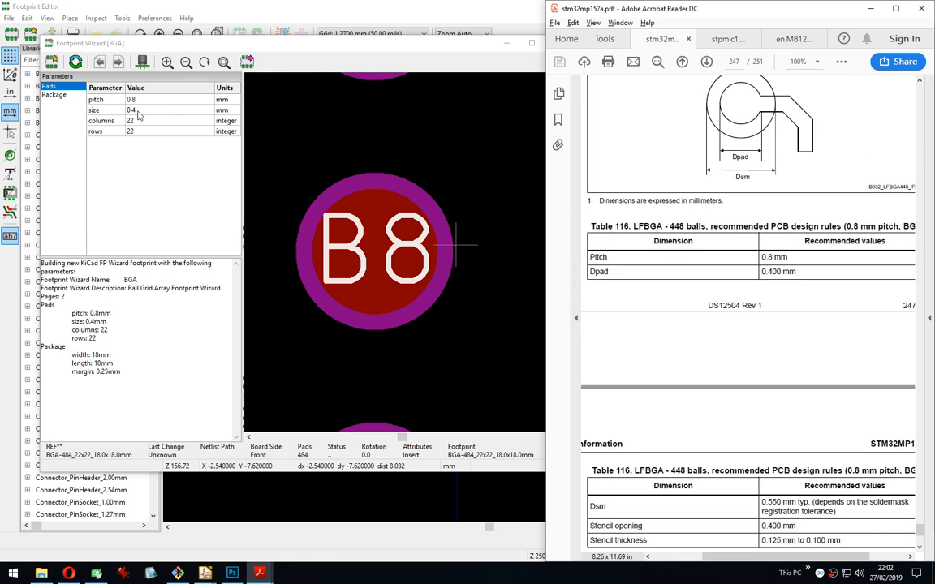
Compare the full pad array in the wizard preview with the ball layout in the datasheet's LFBGA448 bottom view.
left_click(325, 245)
scroll(477, 266, "down", 6)
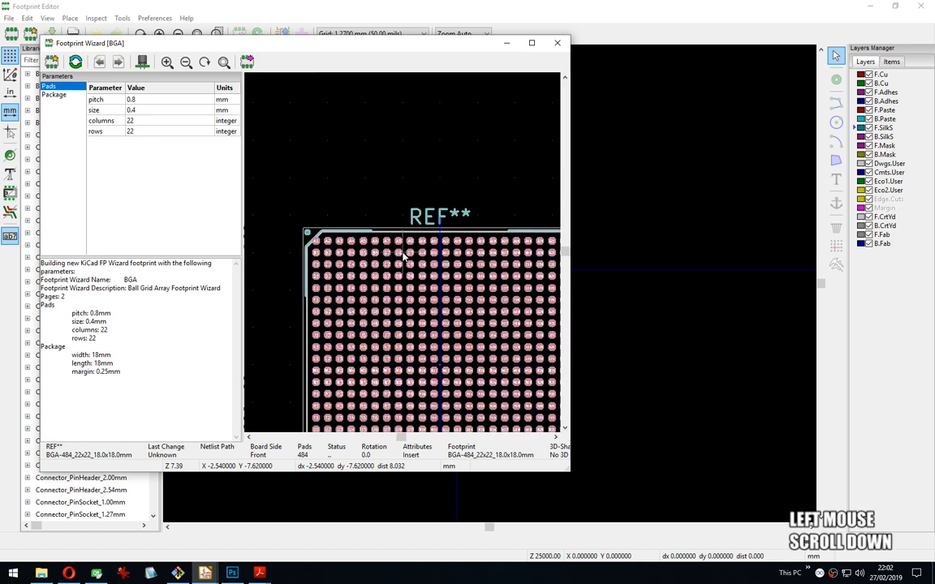
middle_click_drag(481, 288, 470, 189)
scroll(403, 254, "up", 1)
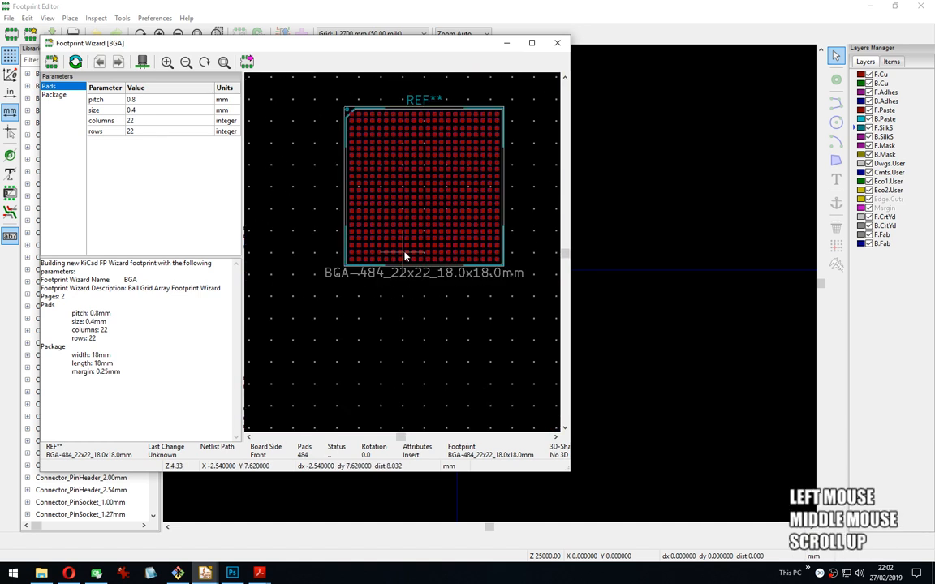
middle_click_drag(424, 209, 422, 214)
key("alt+Tab")
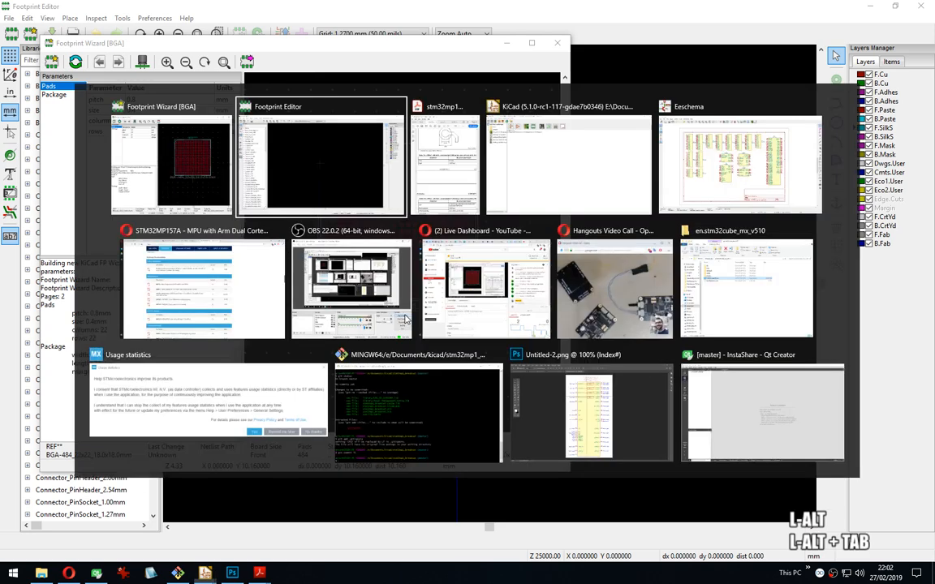
key("alt+Tab")
key("alt+Tab")
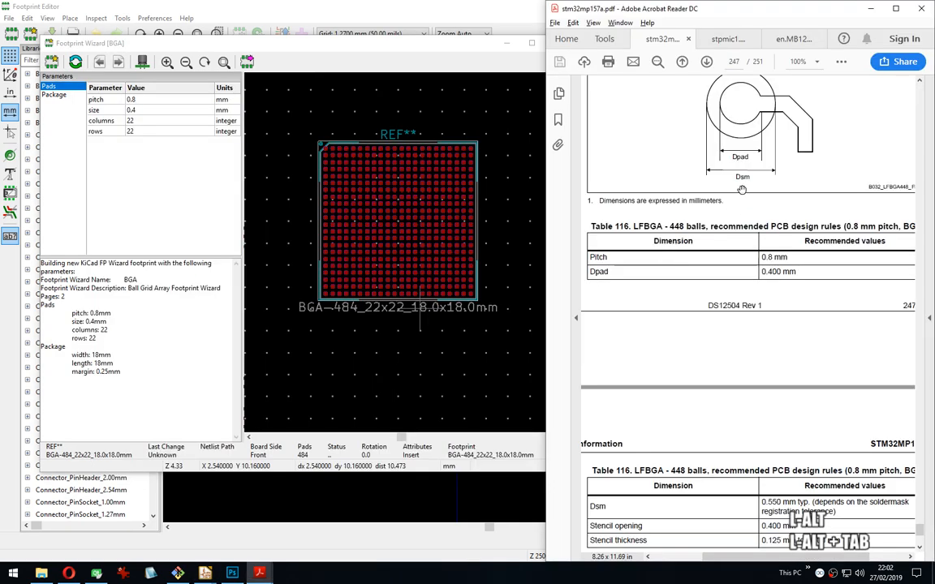
left_click_drag(787, 107, 777, 446)
left_click_drag(759, 122, 762, 395)
left_click_drag(774, 166, 773, 335)
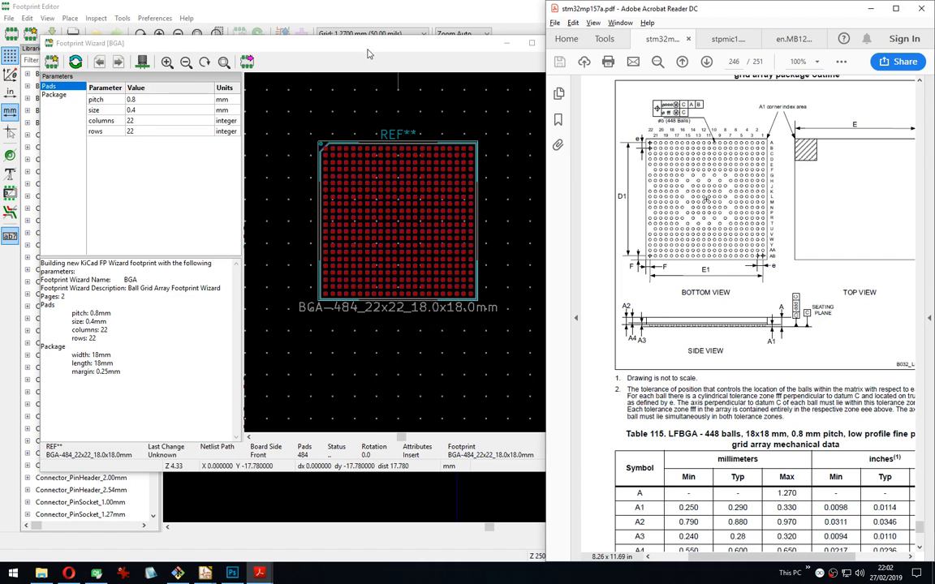
Export the generated BGA footprint from the wizard to the Footprint Editor.
left_click(430, 318)
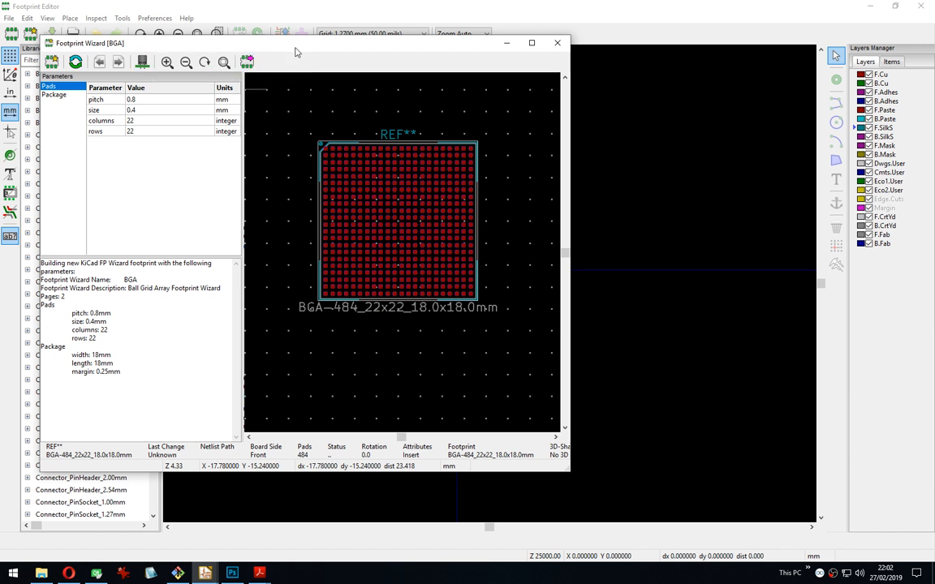
left_click_drag(276, 43, 289, 50)
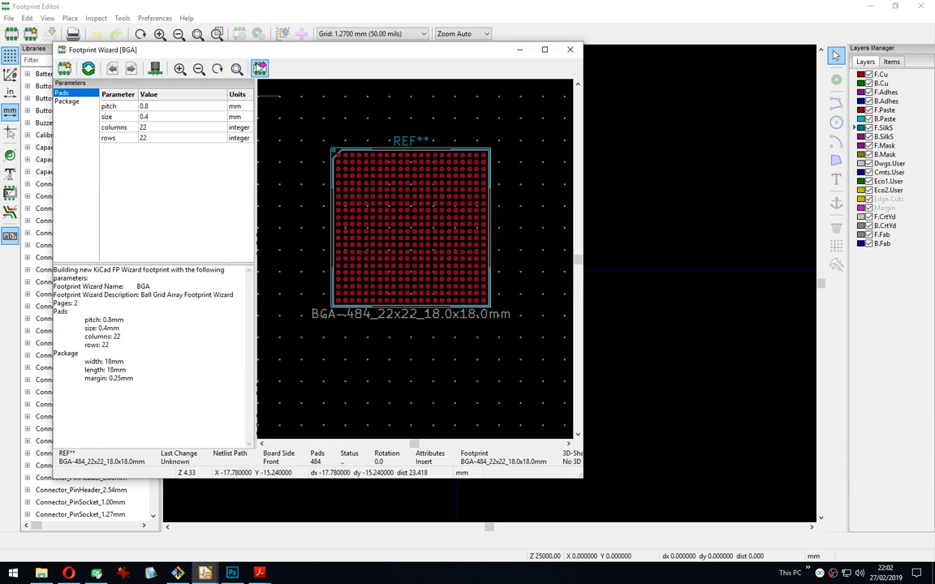
right_click(261, 68)
left_click(261, 68)
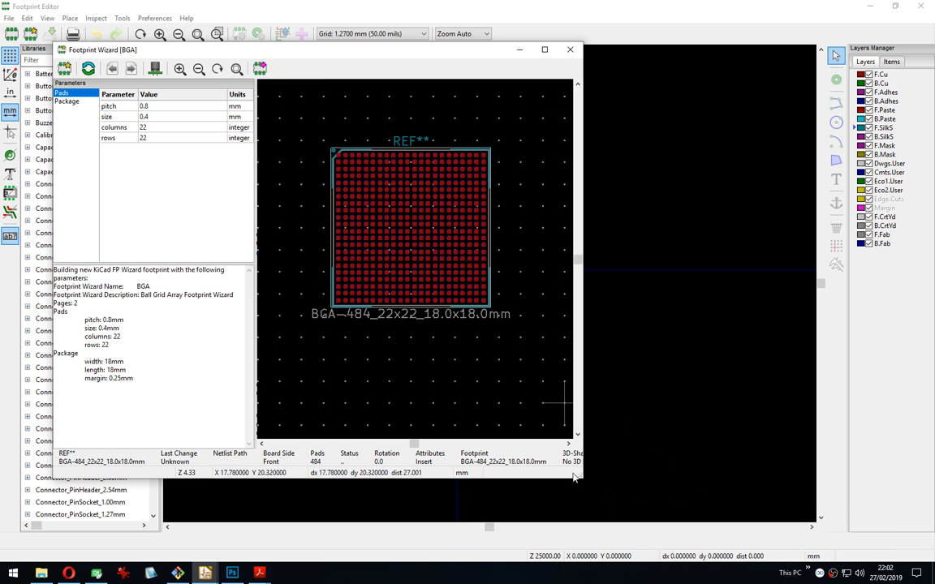
left_click(259, 69)
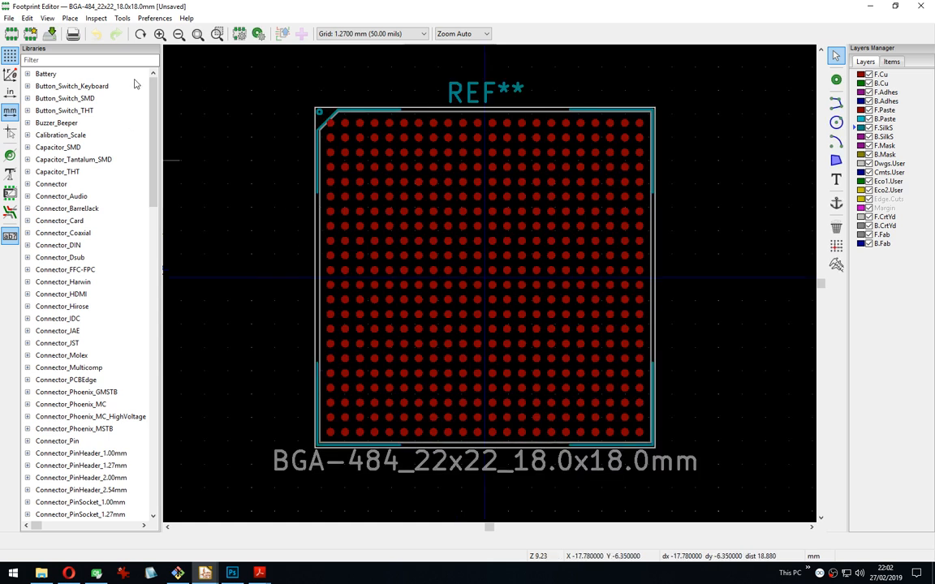
Open the 3D viewer for the BGA footprint and enlarge its window.
left_click_drag(152, 86, 159, 355)
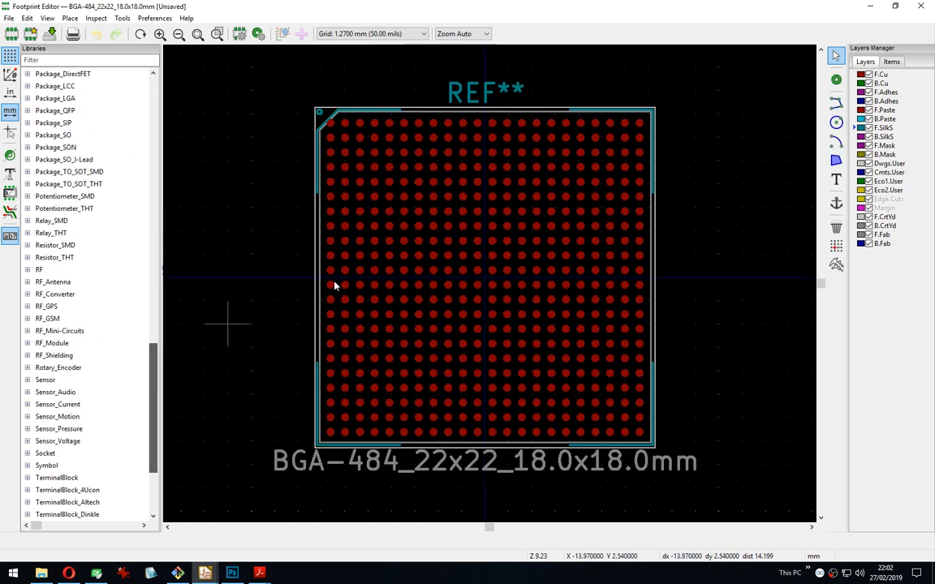
scroll(494, 285, "up", 7)
scroll(494, 286, "down", 2)
key("alt+3")
key("alt")
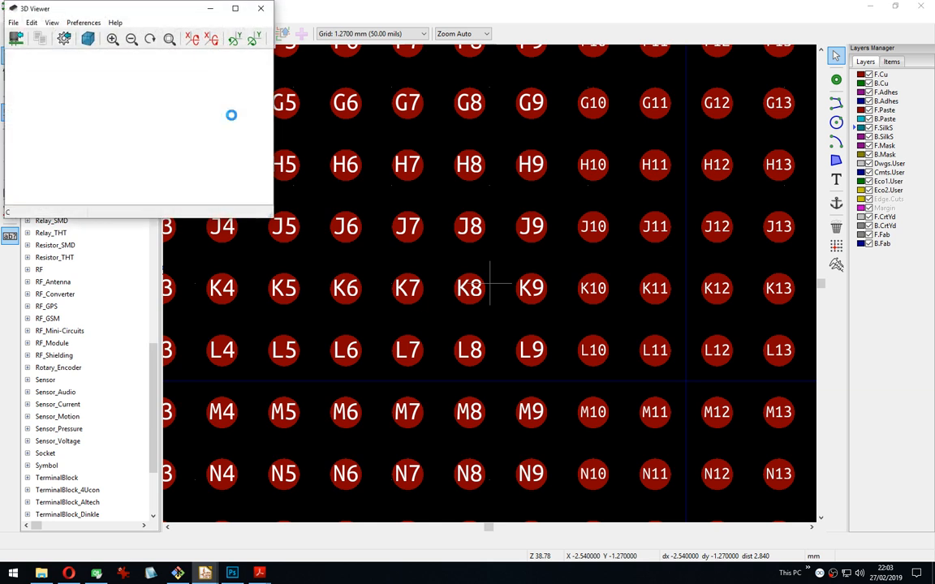
key("alt+Tab")
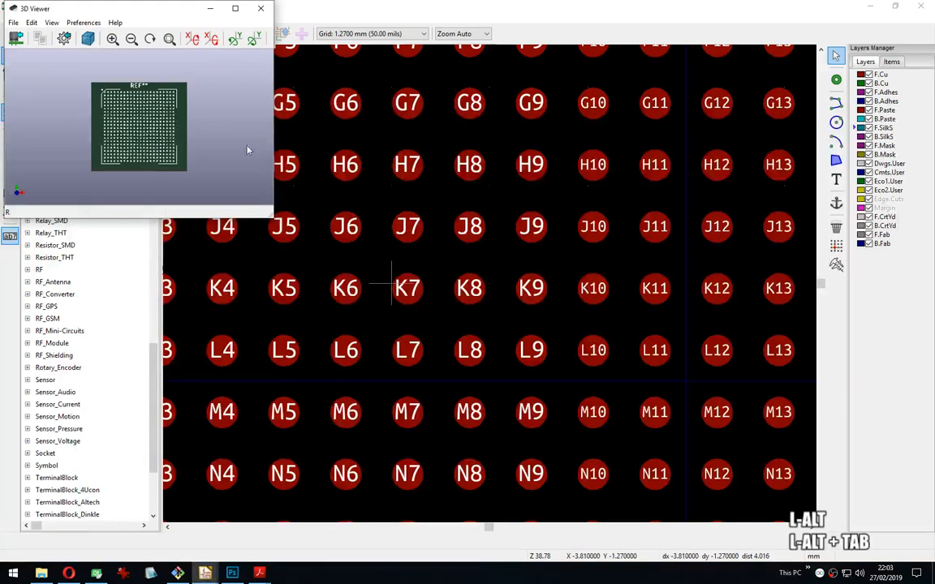
left_click_drag(273, 218, 630, 438)
Examine the footprint's pads and silkscreen outline in 3D from several angles and up close.
scroll(341, 216, "up", 2)
left_click_drag(341, 217, 417, 256)
scroll(348, 185, "up", 3)
scroll(340, 211, "up", 3)
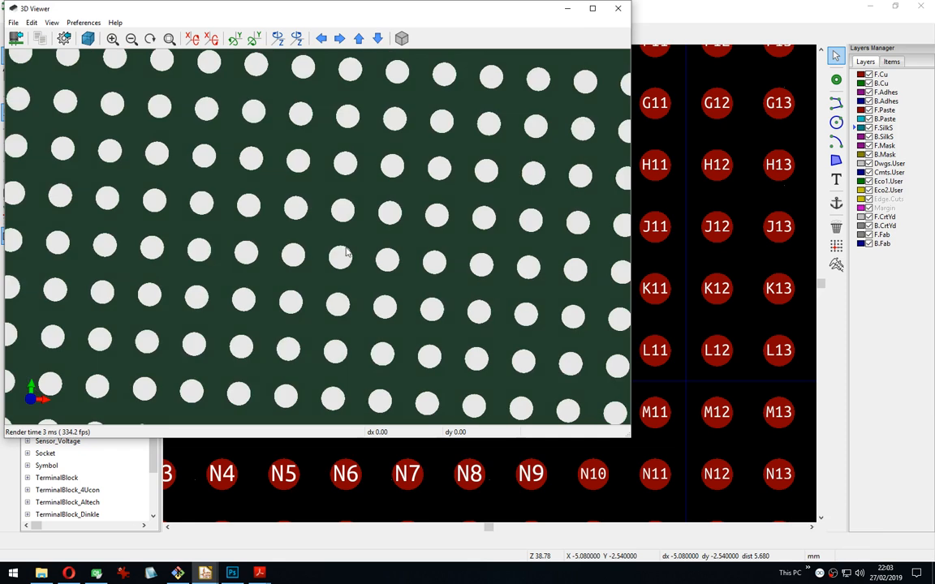
scroll(344, 255, "down", 5)
left_click_drag(344, 255, 433, 313)
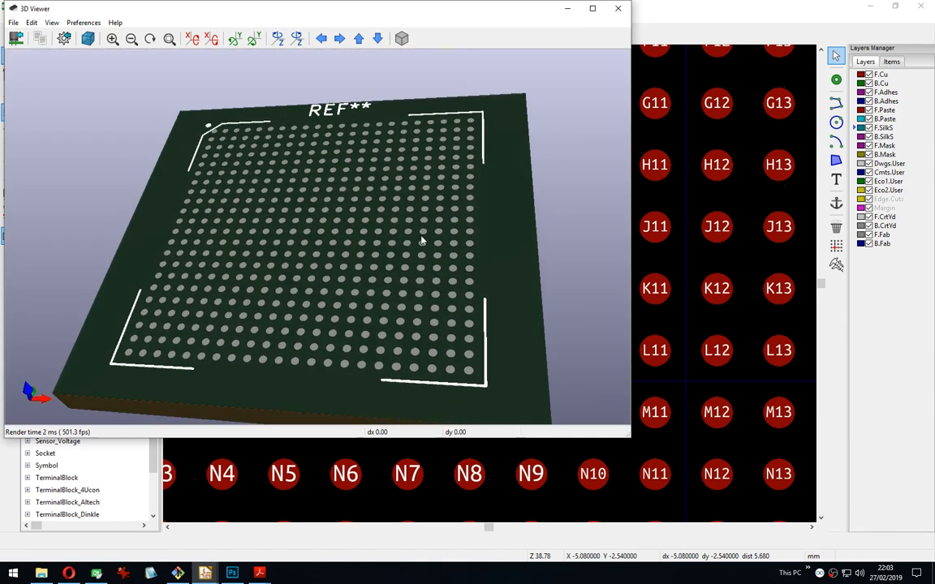
left_click_drag(357, 138, 420, 207)
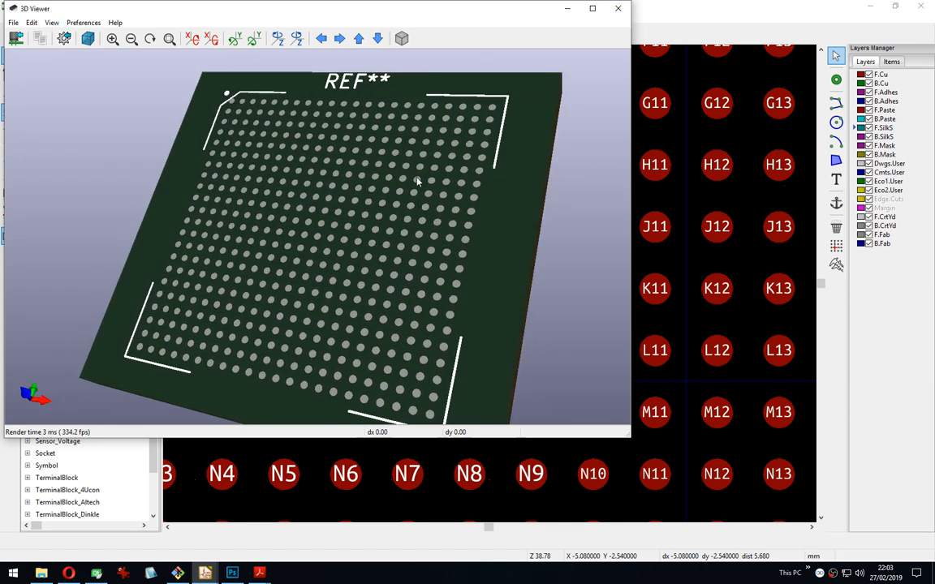
scroll(437, 228, "up", 5)
scroll(437, 227, "up", 2)
left_click_drag(438, 278, 284, 241)
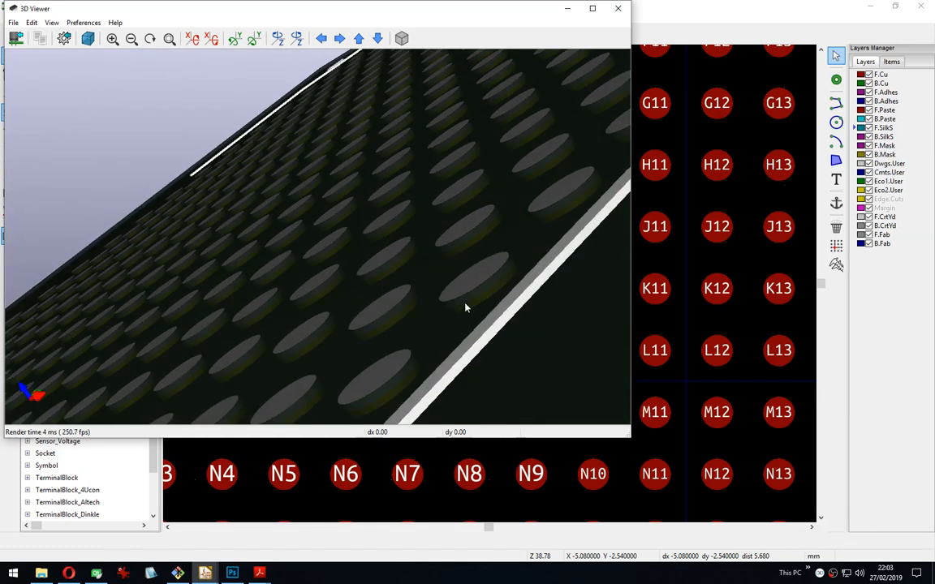
Inspect the raised pads, corner silkscreen lines and board edge in 3D from near and far, and close the 3D viewer.
scroll(465, 307, "down", 3)
scroll(357, 279, "up", 5)
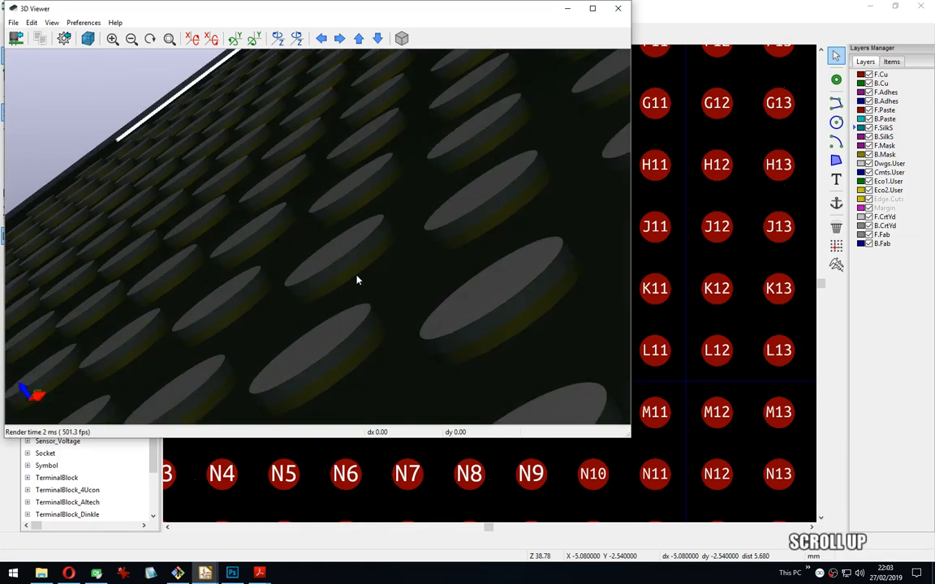
scroll(355, 277, "down", 6)
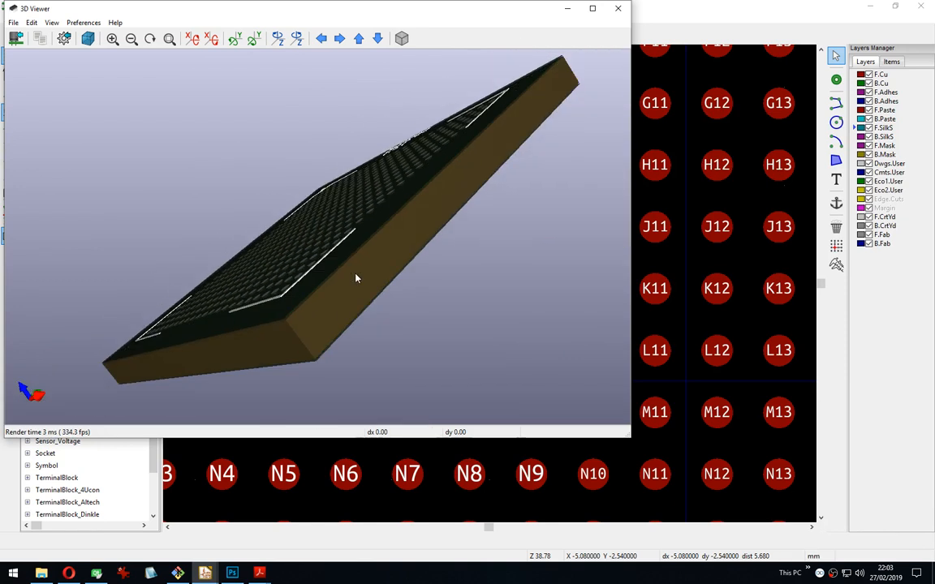
left_click_drag(357, 274, 421, 299)
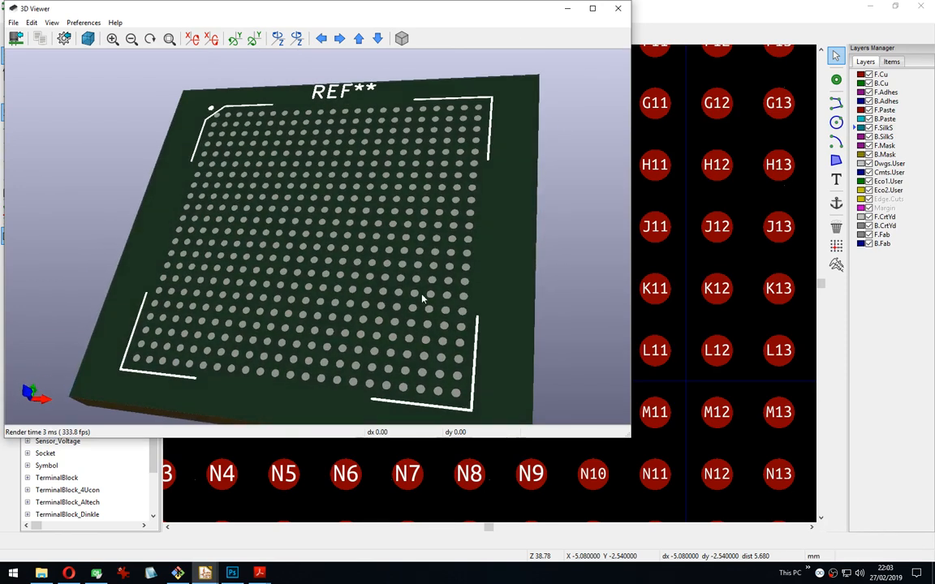
left_click_drag(413, 345, 453, 375)
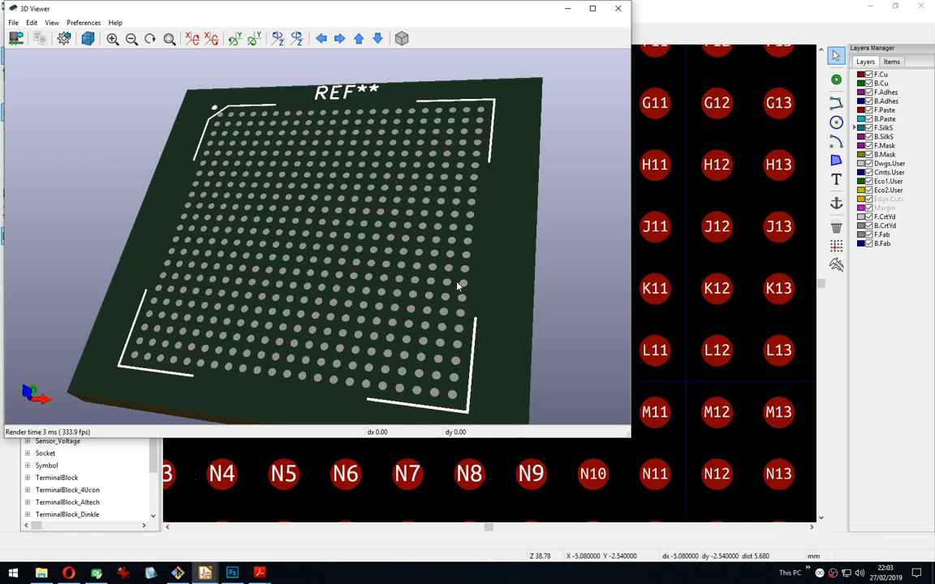
left_click_drag(459, 271, 373, 232)
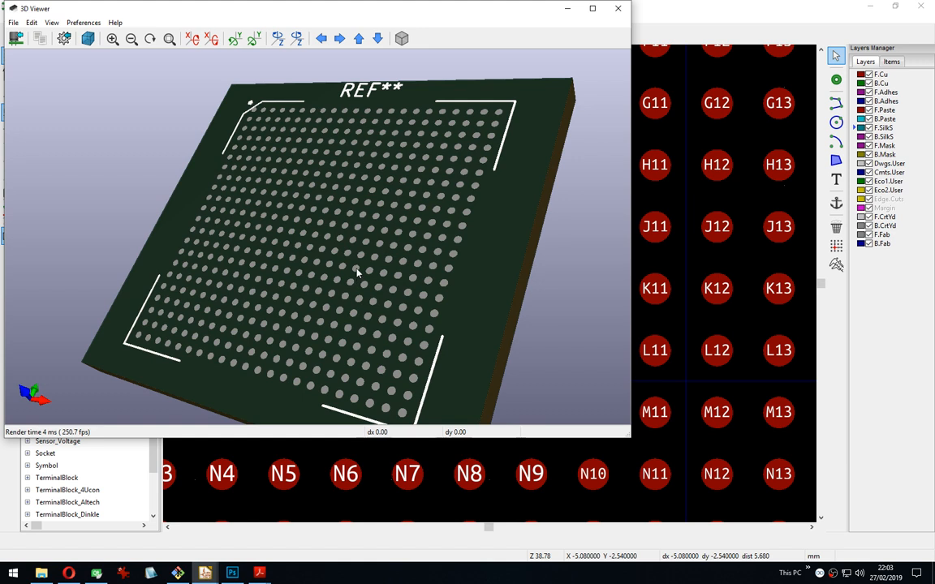
left_click_drag(433, 345, 399, 349)
scroll(379, 314, "up", 3)
scroll(379, 314, "up", 2)
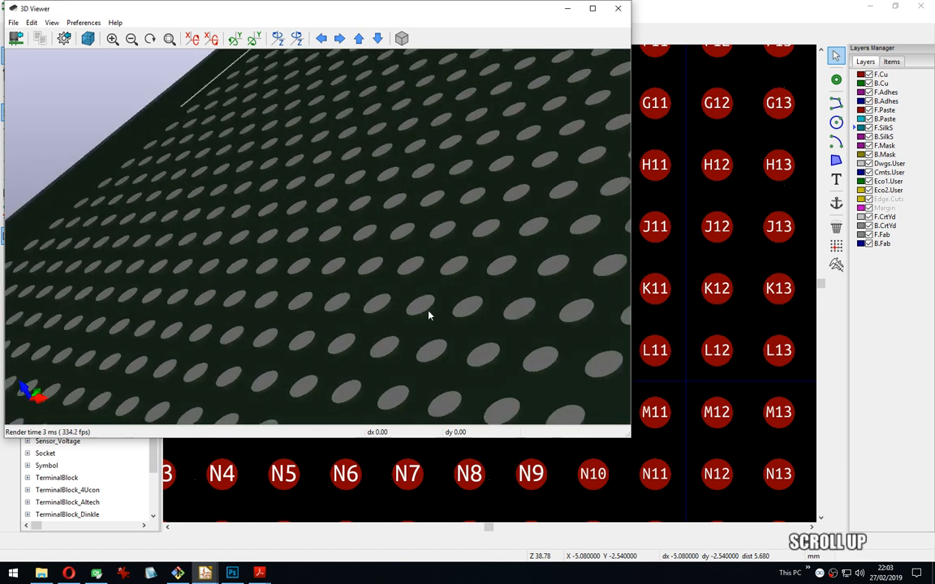
left_click_drag(430, 313, 375, 296)
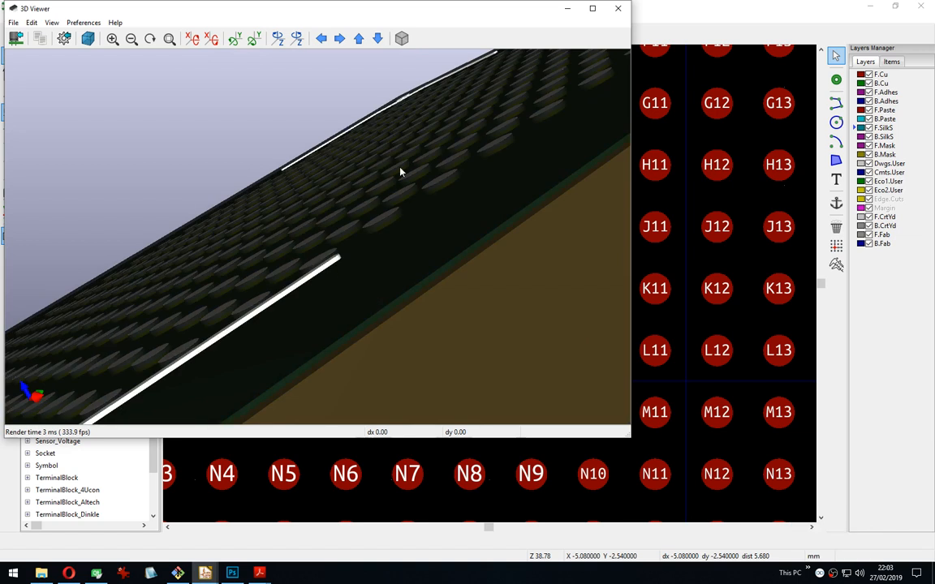
left_click_drag(300, 181, 327, 220)
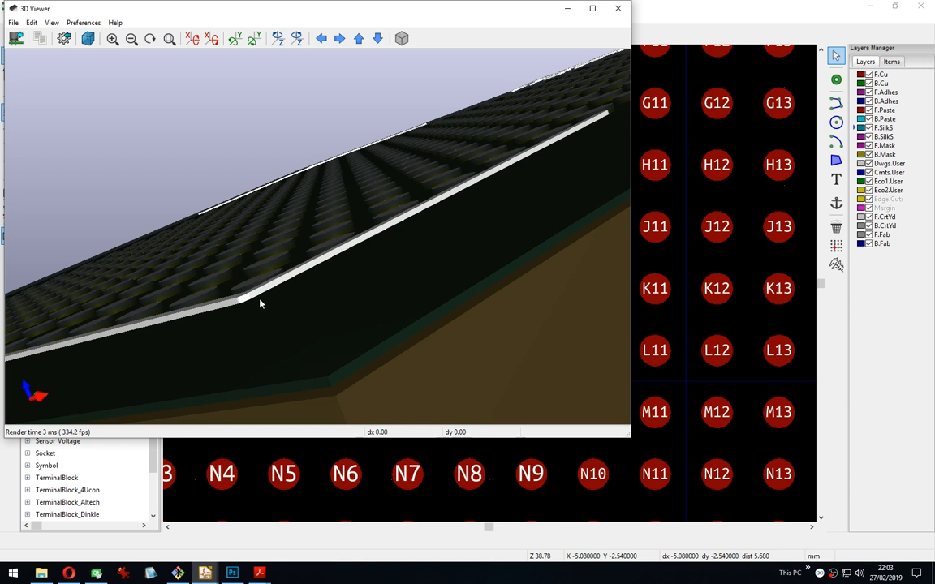
left_click_drag(260, 304, 510, 335)
scroll(272, 257, "down", 5)
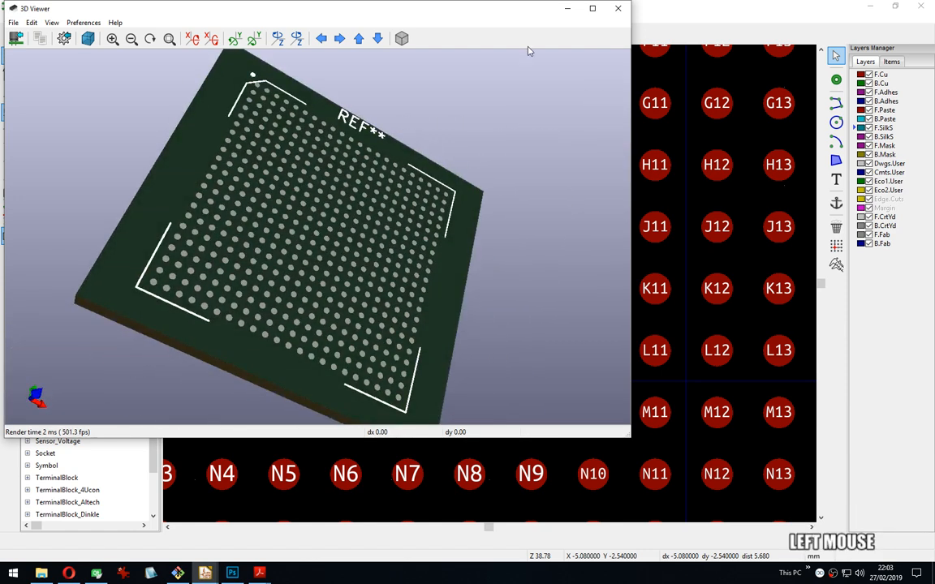
left_click_drag(528, 52, 306, 91)
left_click(618, 9)
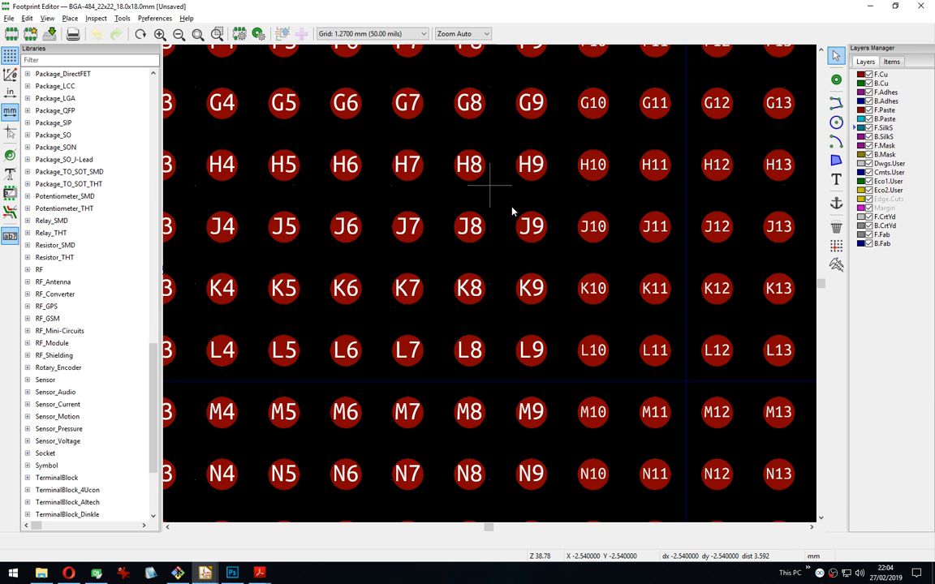
Review the whole pad array, outline and value text of the footprint on the 2D canvas.
left_click(784, 284)
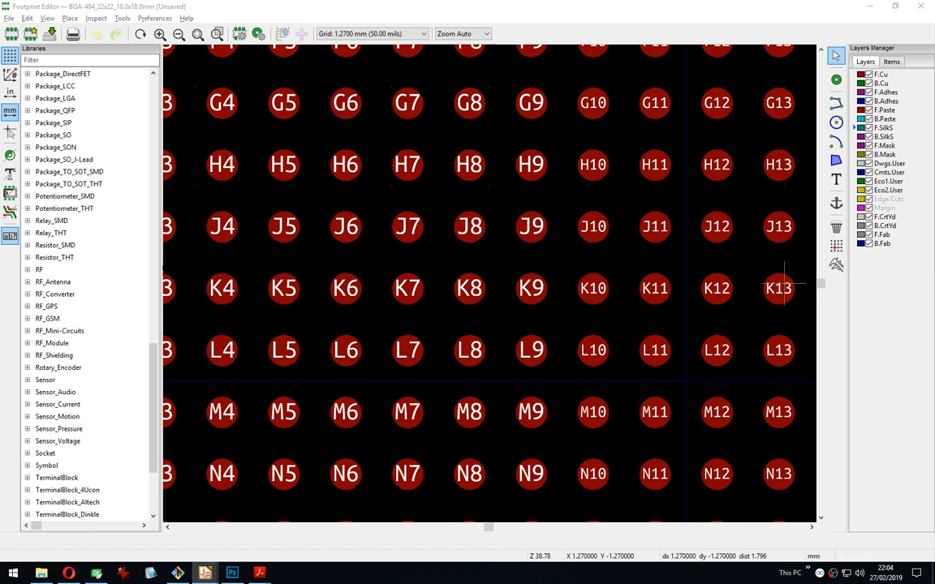
left_click(784, 285)
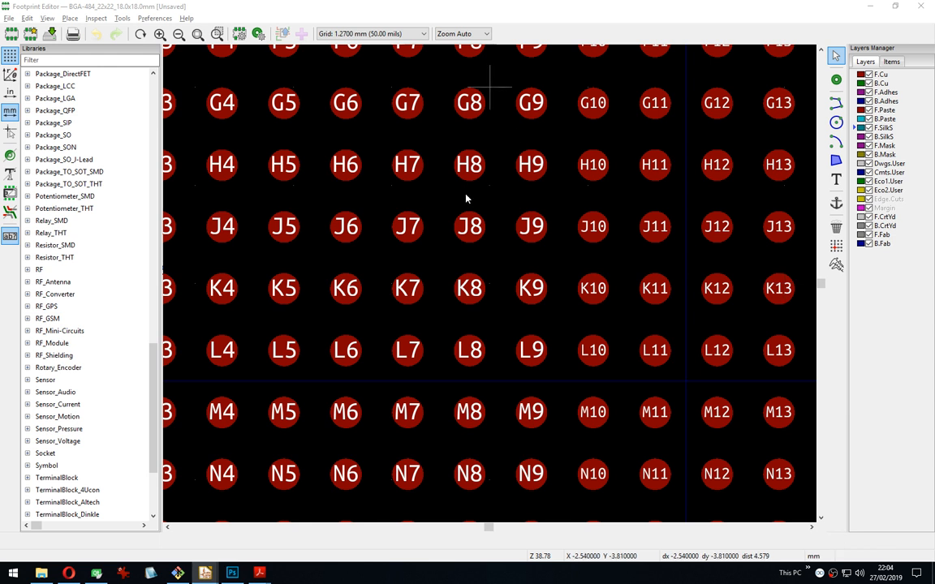
scroll(438, 284, "down", 5)
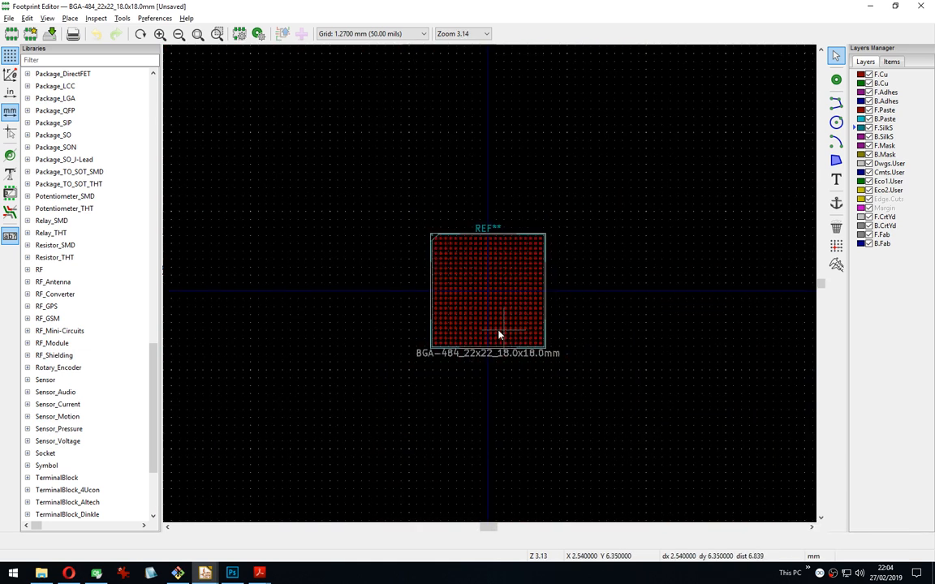
scroll(487, 280, "up", 5)
scroll(480, 269, "down", 1)
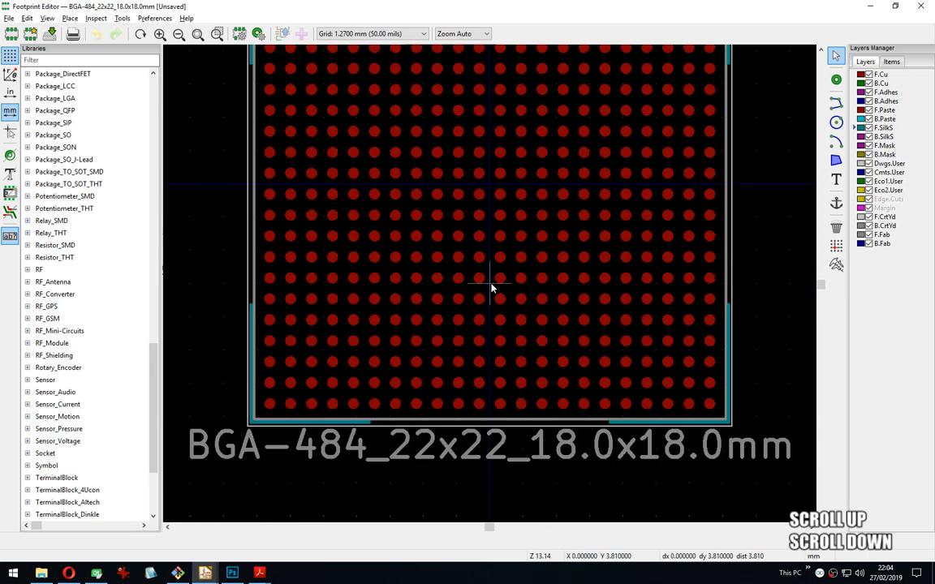
middle_click_drag(492, 286, 435, 233)
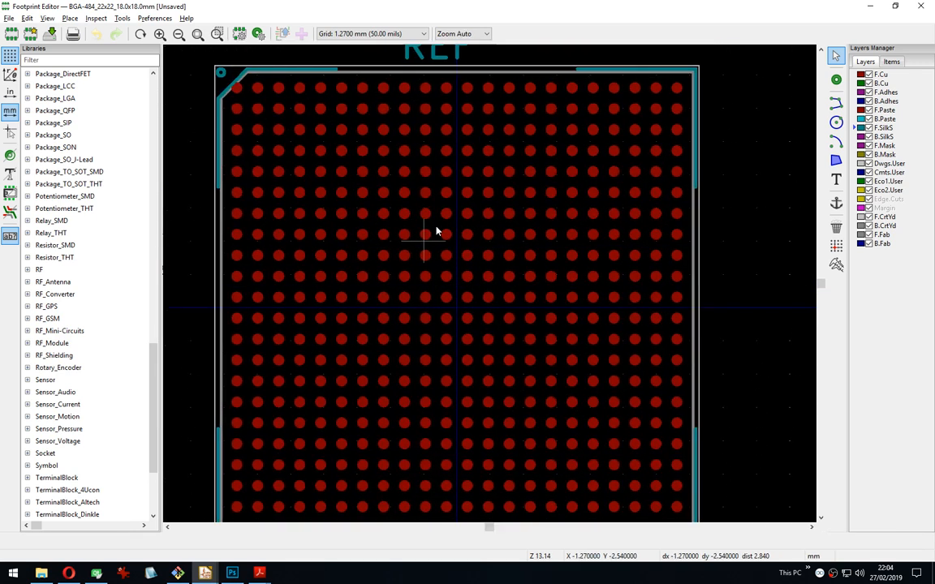
left_click(10, 238)
left_click(9, 238)
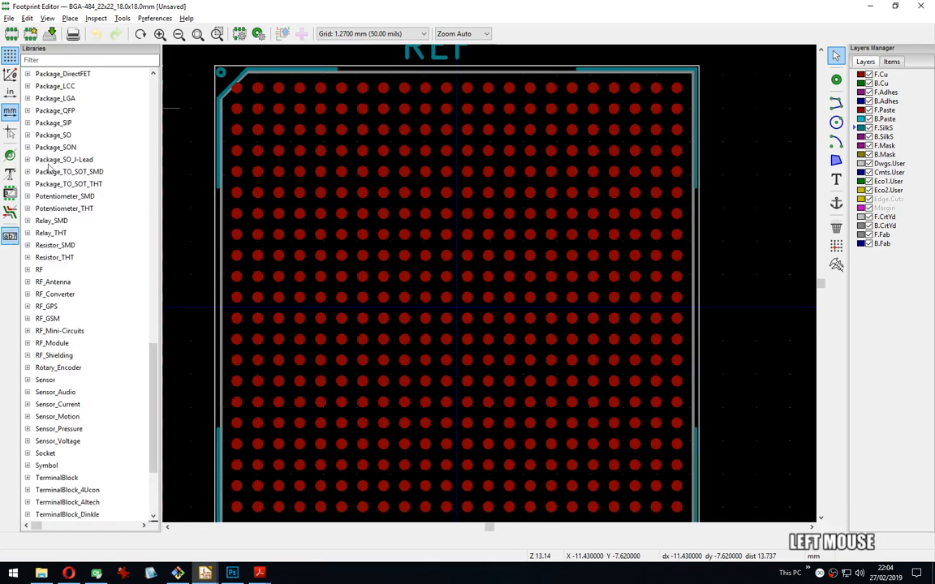
Widen the footprint library list and start a new library inside the project's modules folder.
left_click_drag(154, 399, 203, 351)
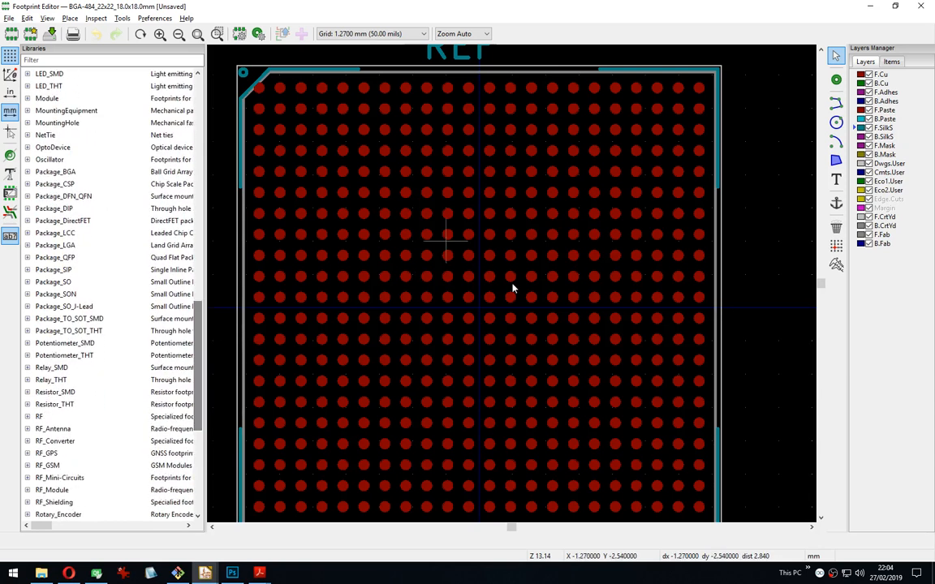
scroll(511, 288, "down", 1)
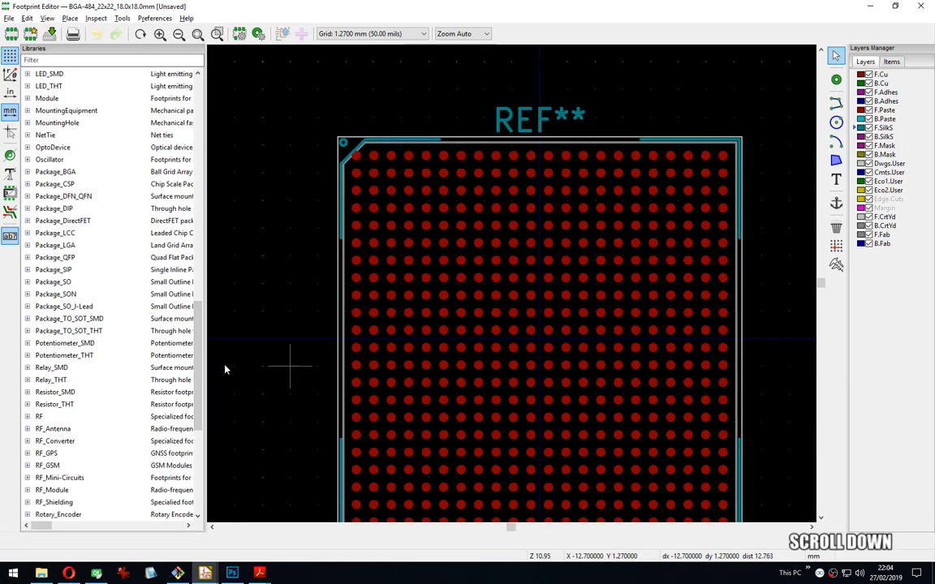
right_click(91, 177)
left_click(130, 182)
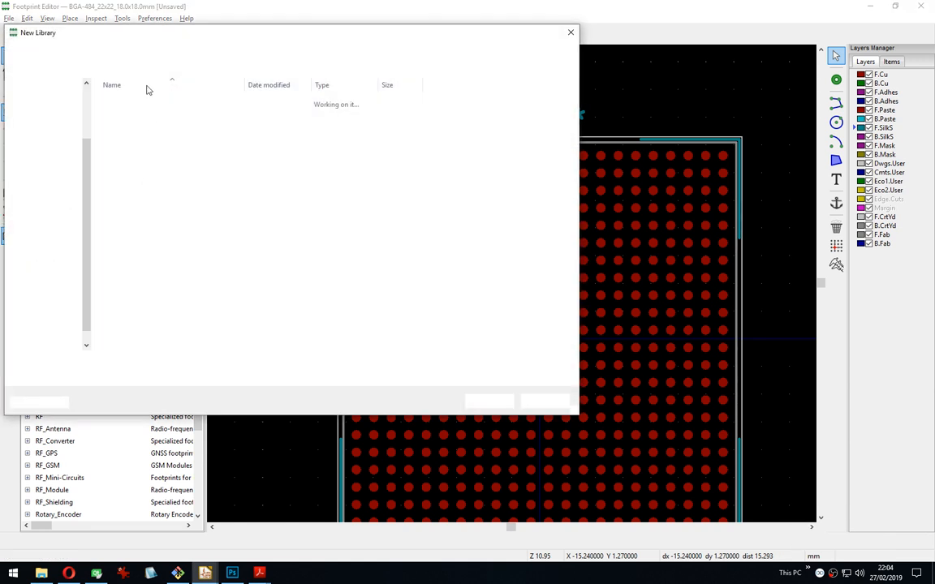
left_click_drag(146, 31, 212, 52)
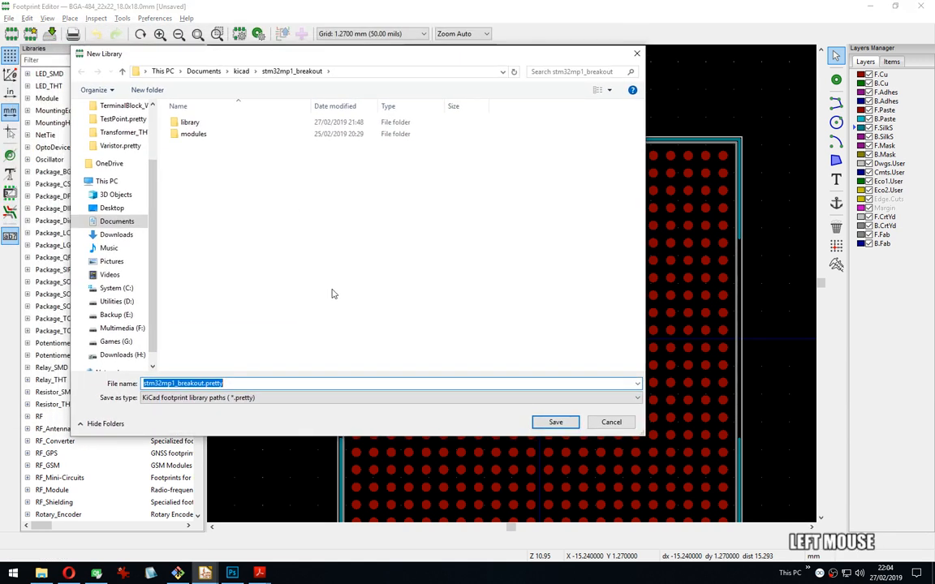
double_click(197, 135)
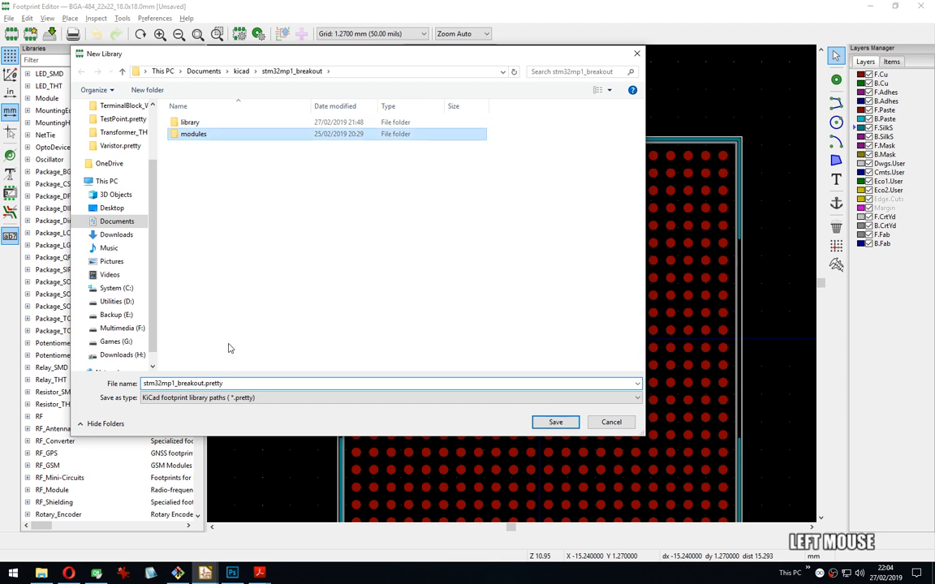
Save the new library as Package_BGA_Extra.pretty and add it to the Project library table.
left_click(192, 384)
left_click_drag(192, 383, 113, 370)
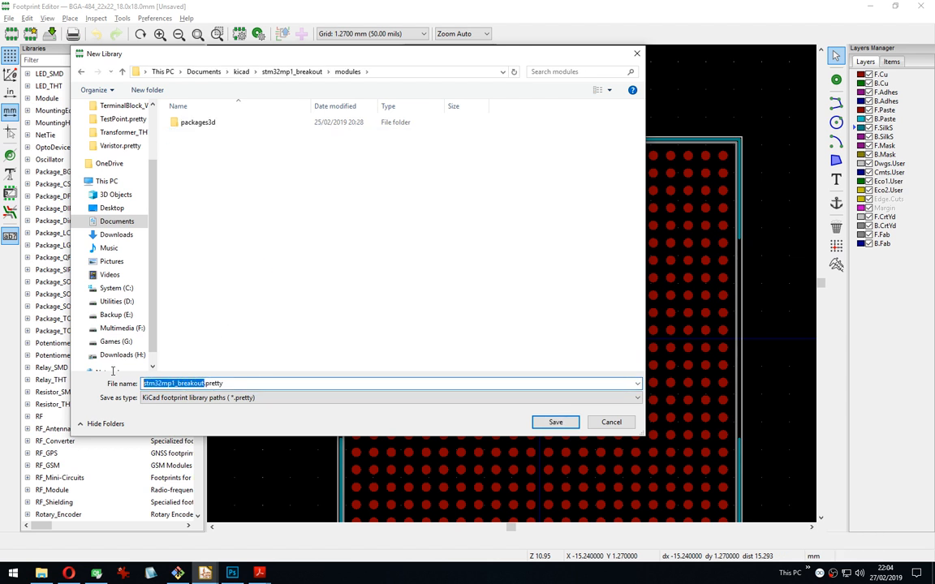
type("Package_B")
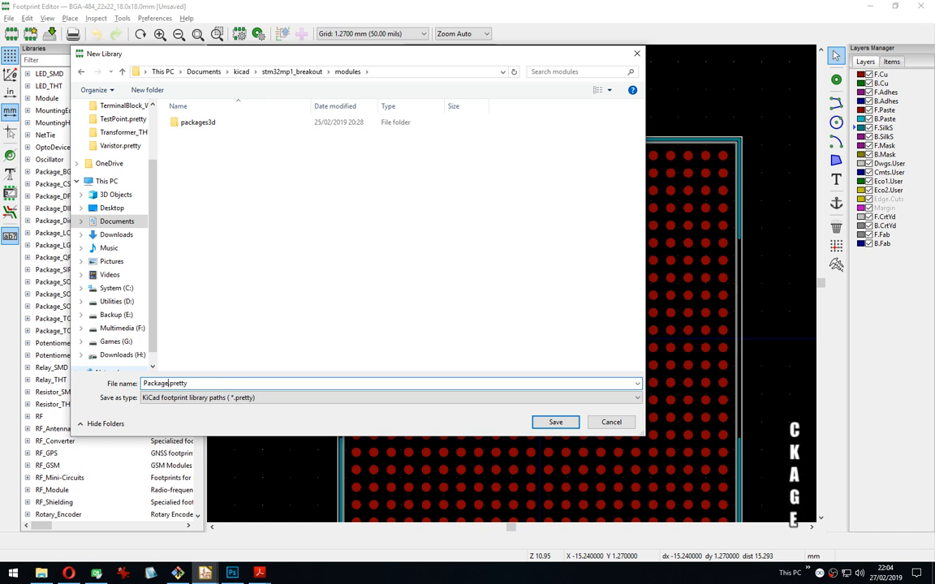
type("GA_Extra")
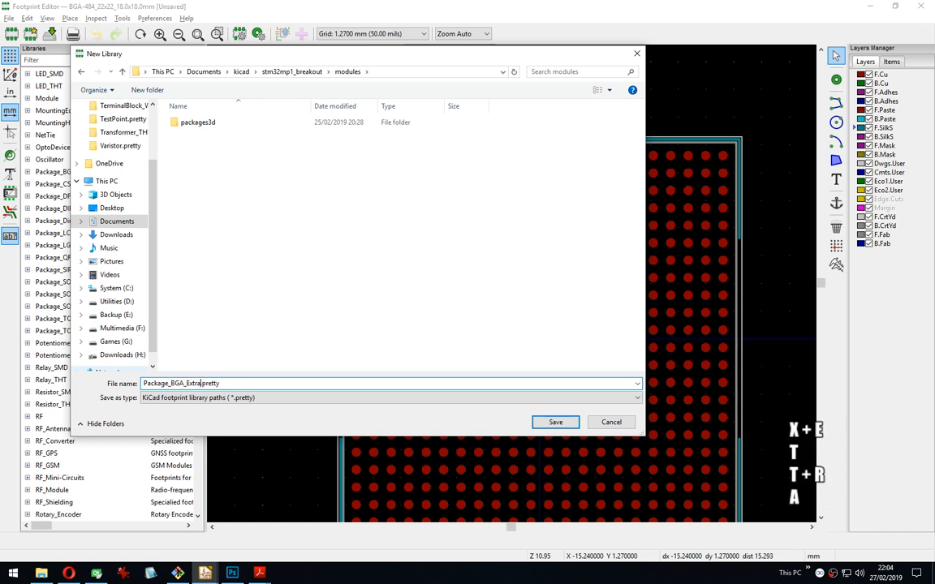
left_click(555, 422)
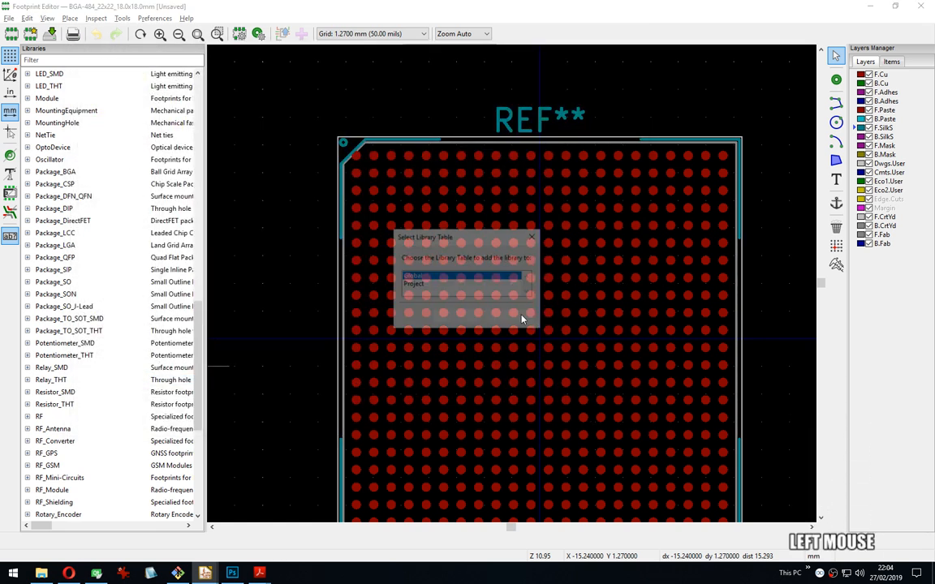
left_click(456, 317)
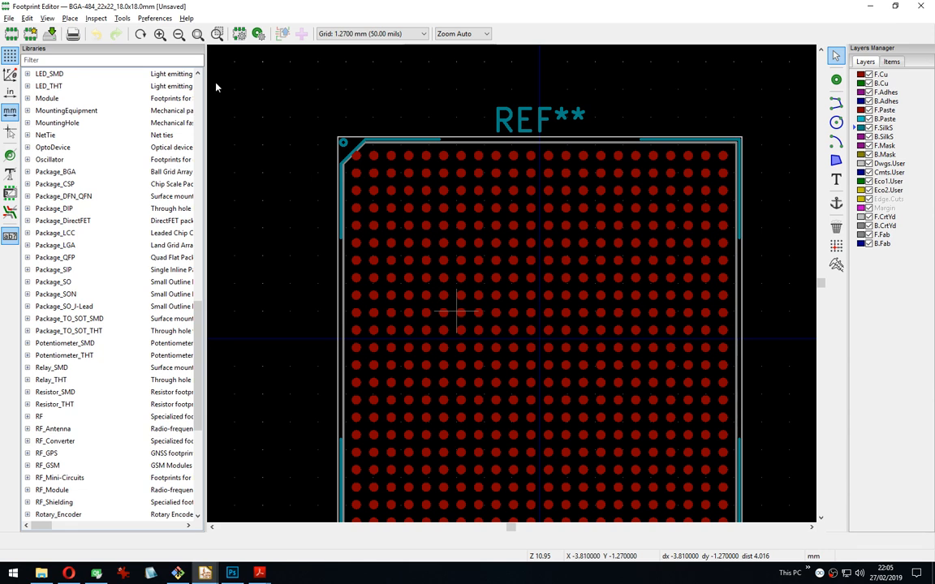
Check the Package_BGA_Extra entry and its path in the project-specific footprint library table.
left_click(154, 18)
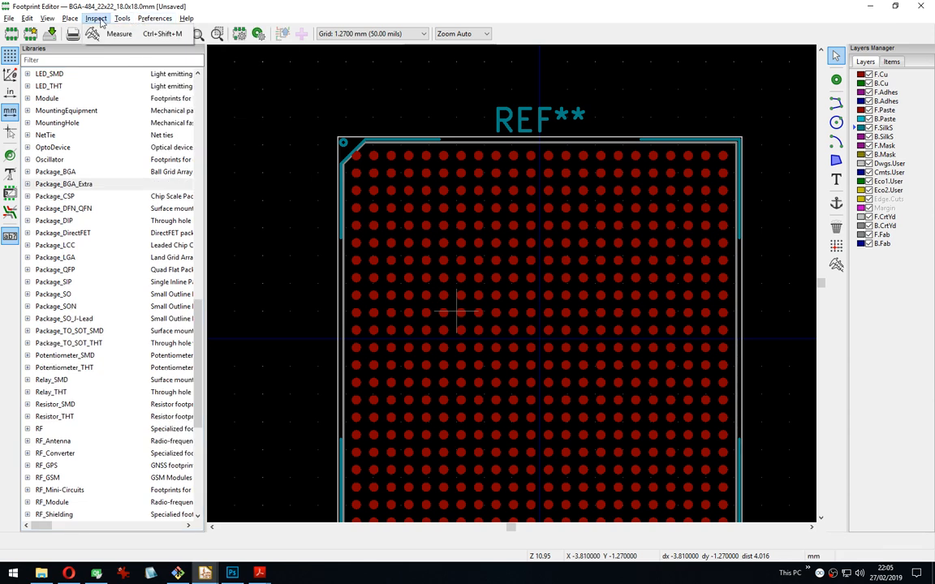
left_click(183, 47)
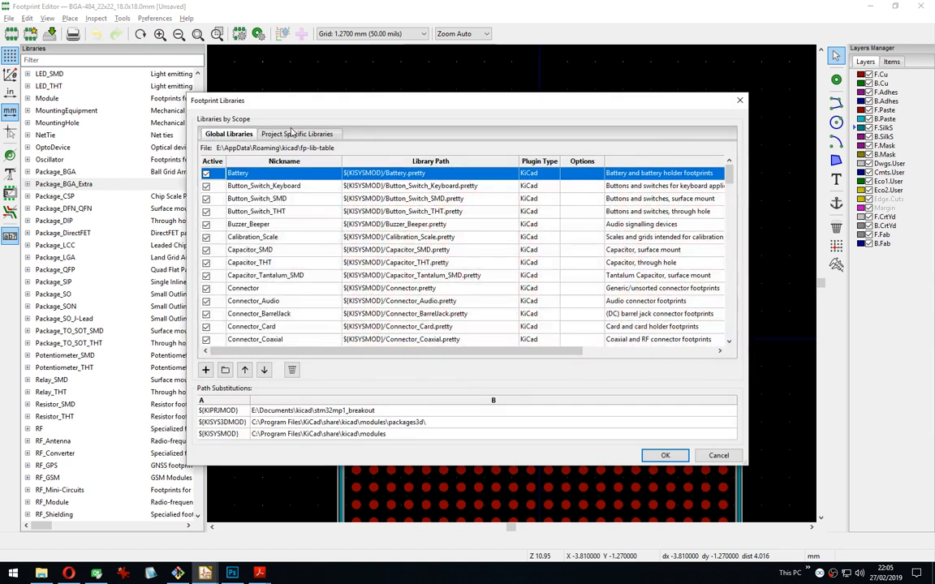
left_click(280, 134)
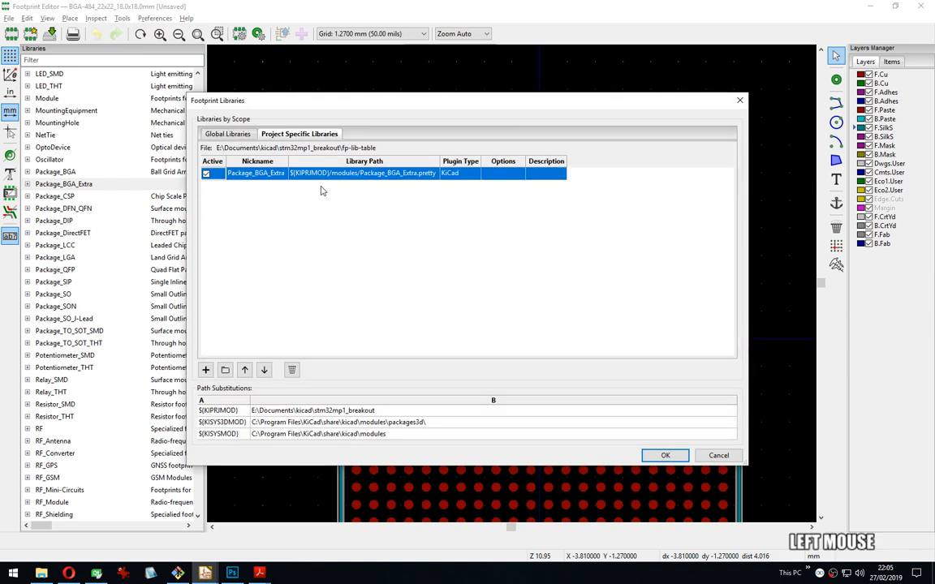
left_click(662, 453)
middle_click(530, 351)
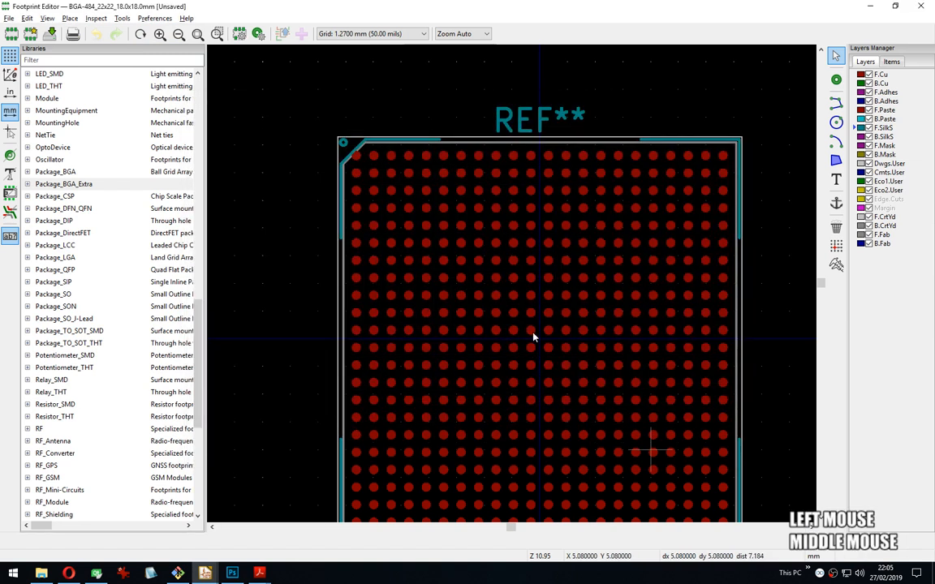
middle_click_drag(533, 337, 508, 258)
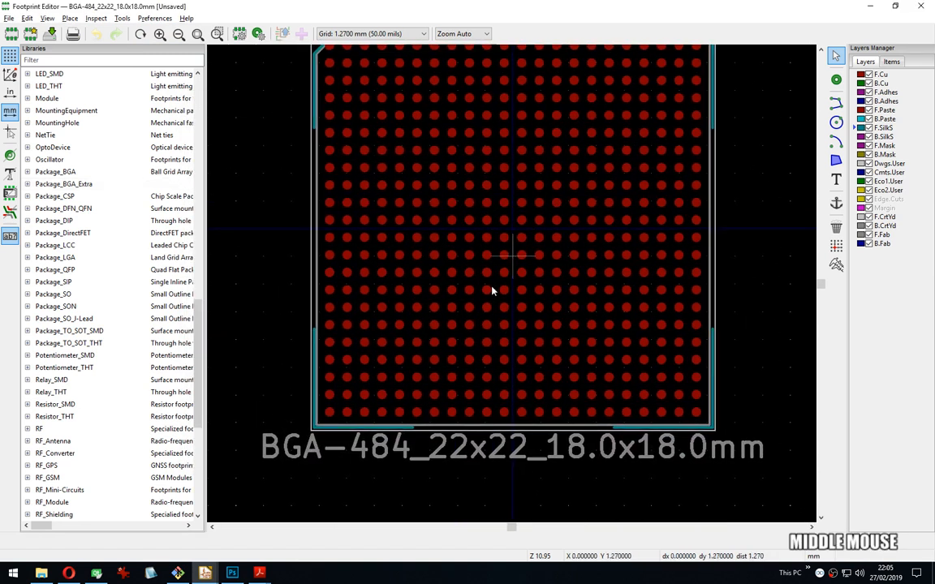
double_click(487, 446)
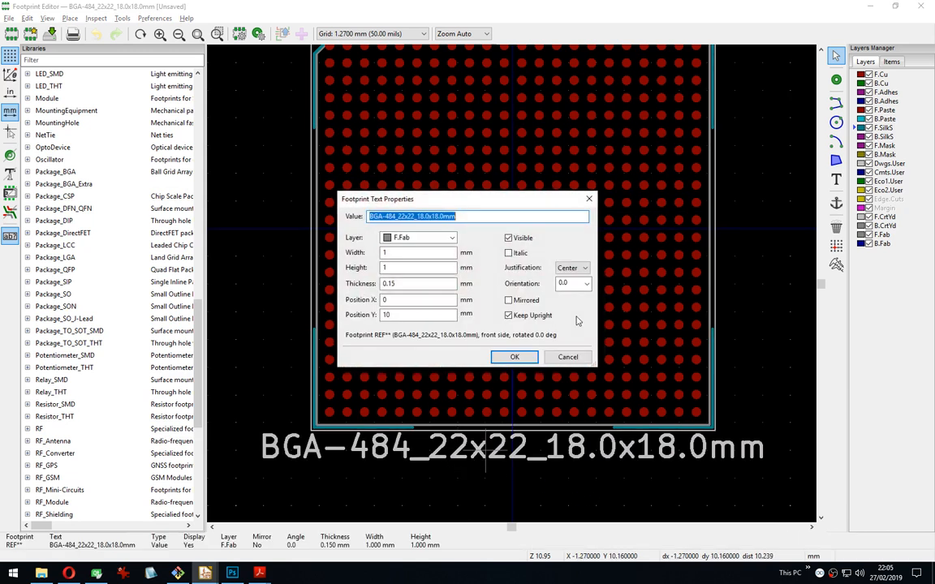
key("Escape")
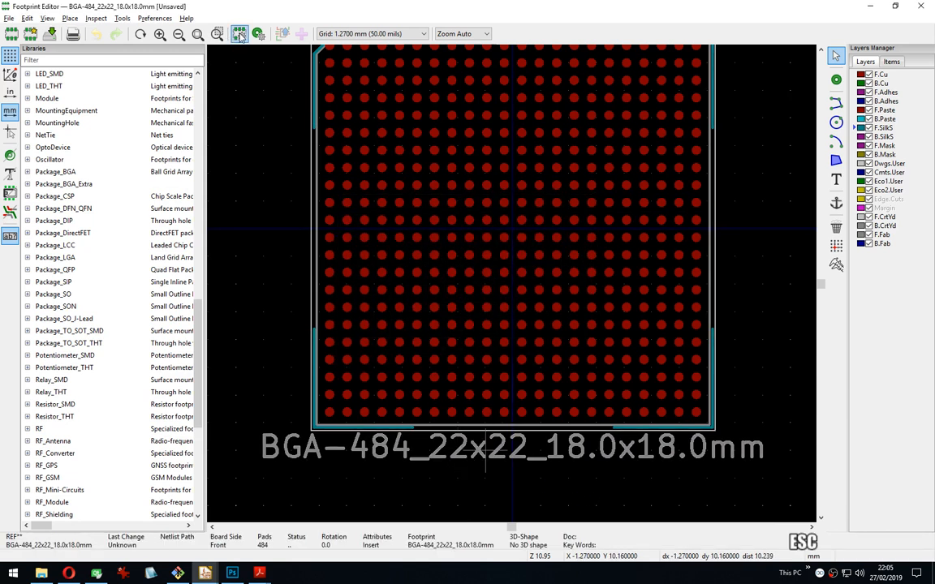
Check the ball count in the STM32MP157A datasheet and set the footprint's value and name to BGA-448_22x22_18.0x18.0mm.
left_click(384, 183)
double_click(397, 183)
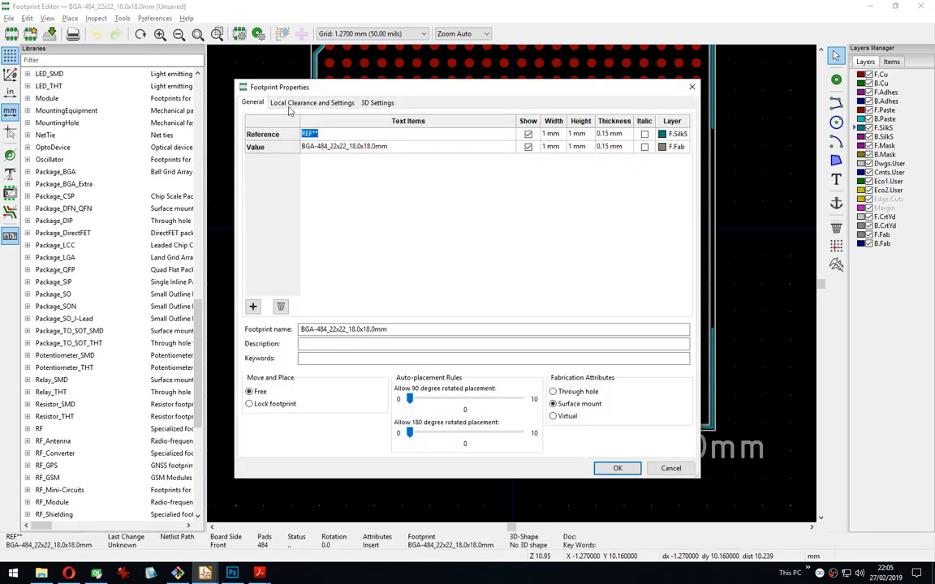
left_click(335, 148)
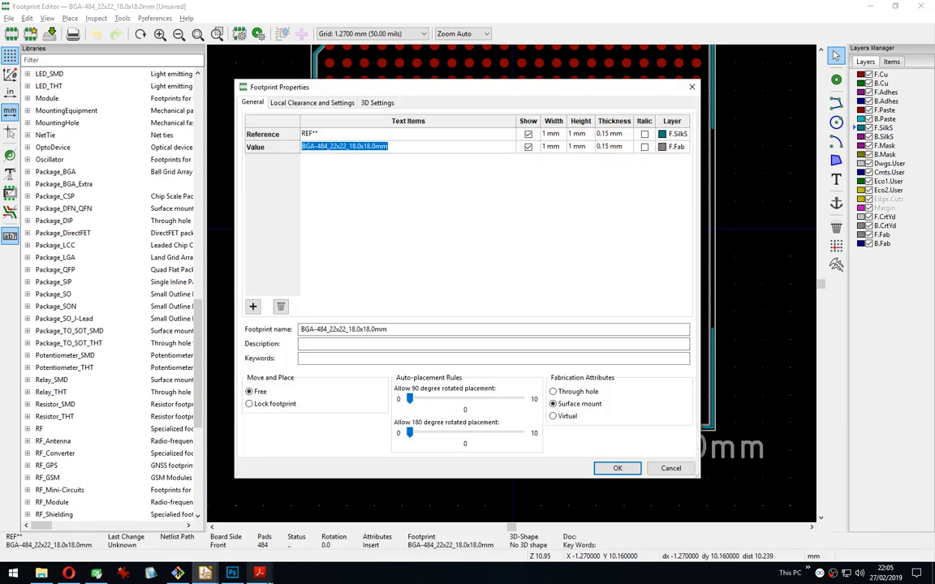
left_click(260, 573)
left_click(316, 527)
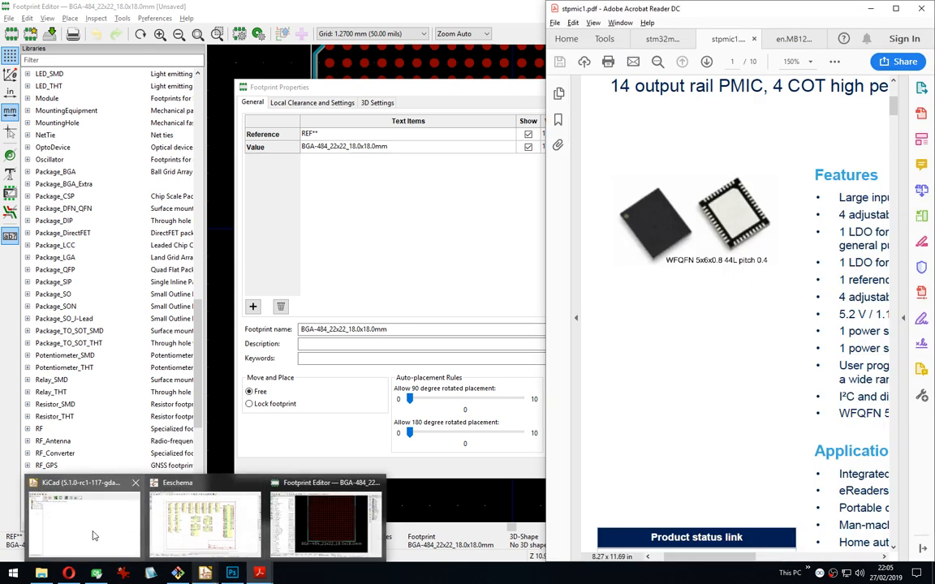
left_click(662, 39)
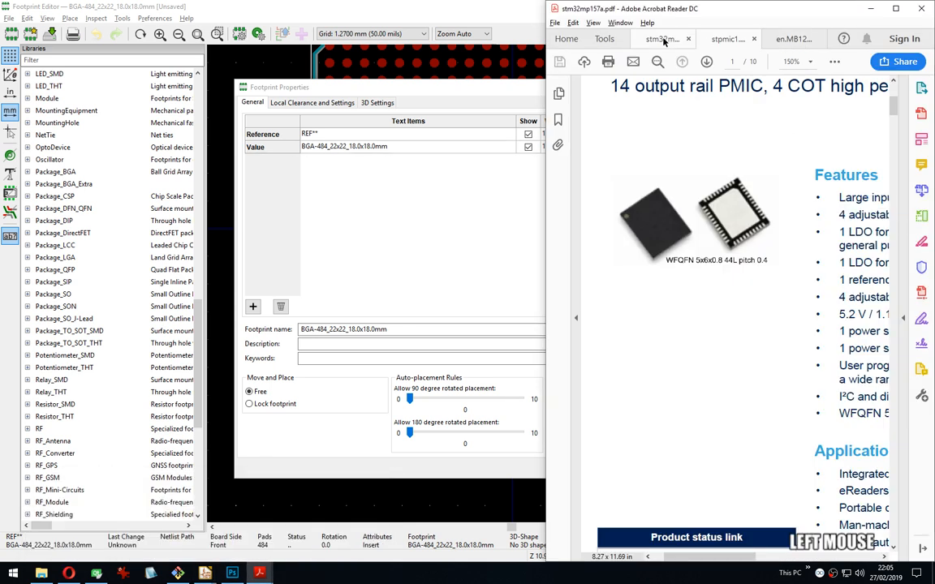
left_click_drag(824, 169, 825, 246)
left_click(337, 148)
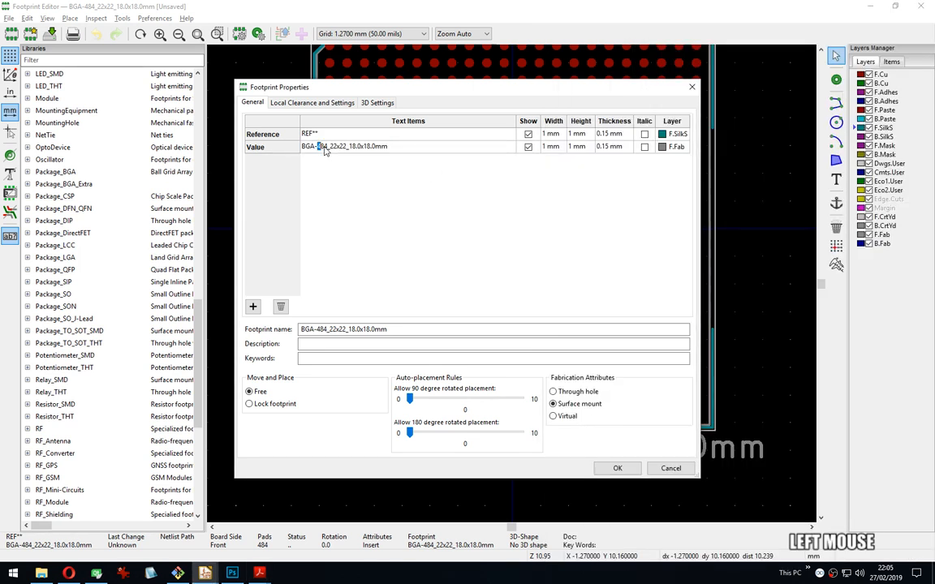
key("Delete")
key("Delete")
type("48")
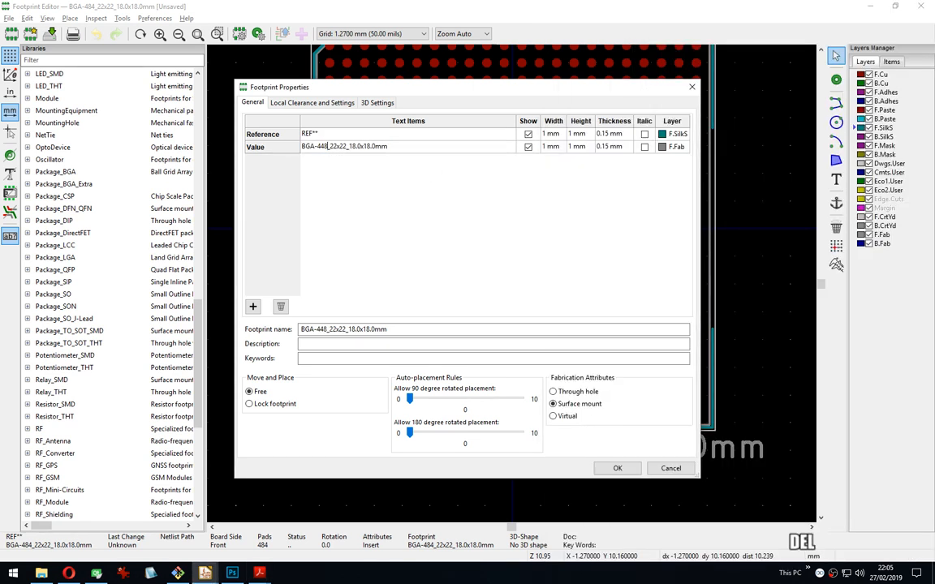
left_click(413, 244)
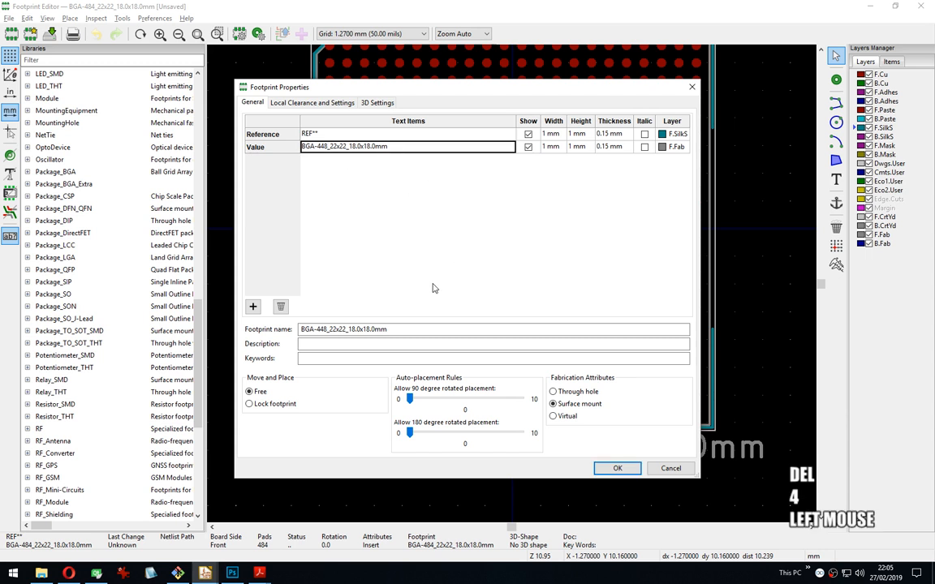
left_click(307, 103)
left_click(376, 104)
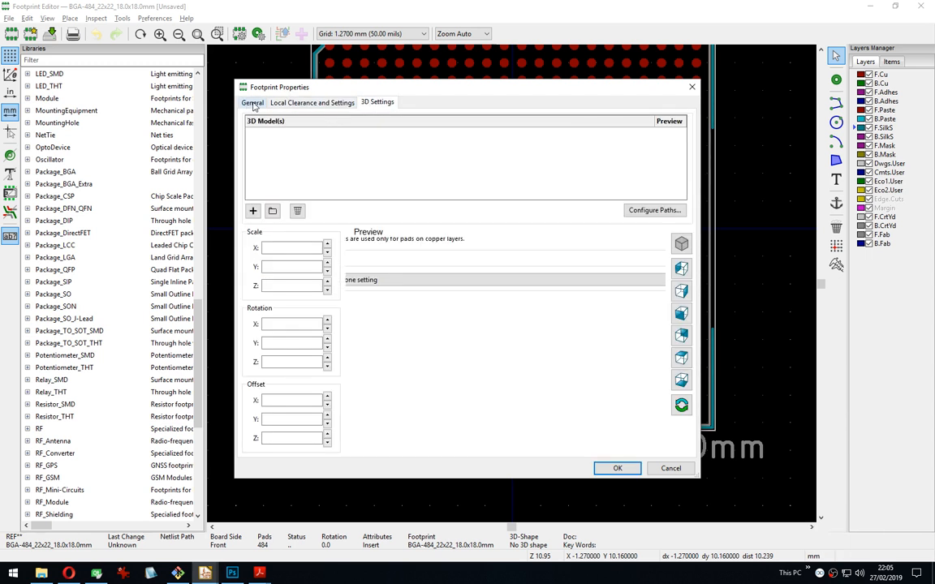
left_click(254, 212)
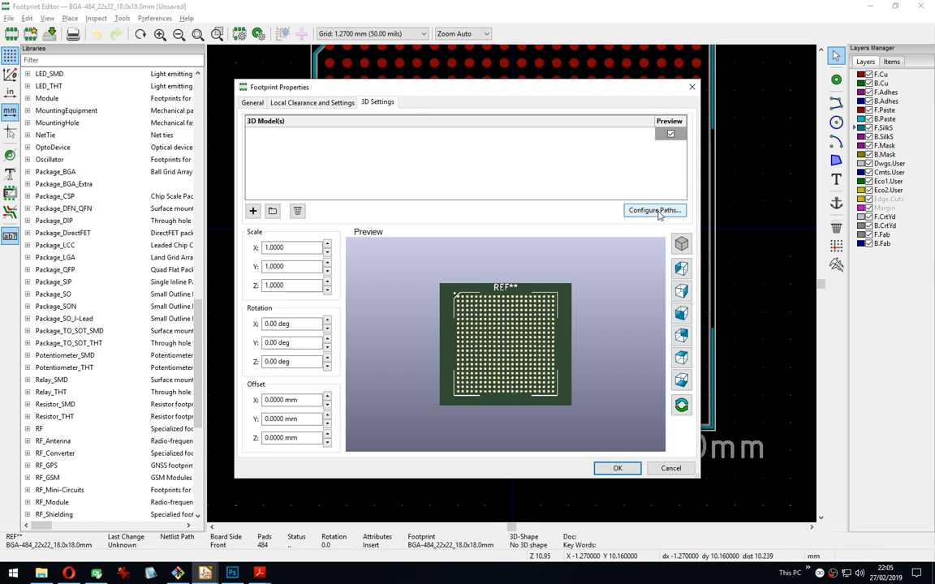
left_click(297, 211)
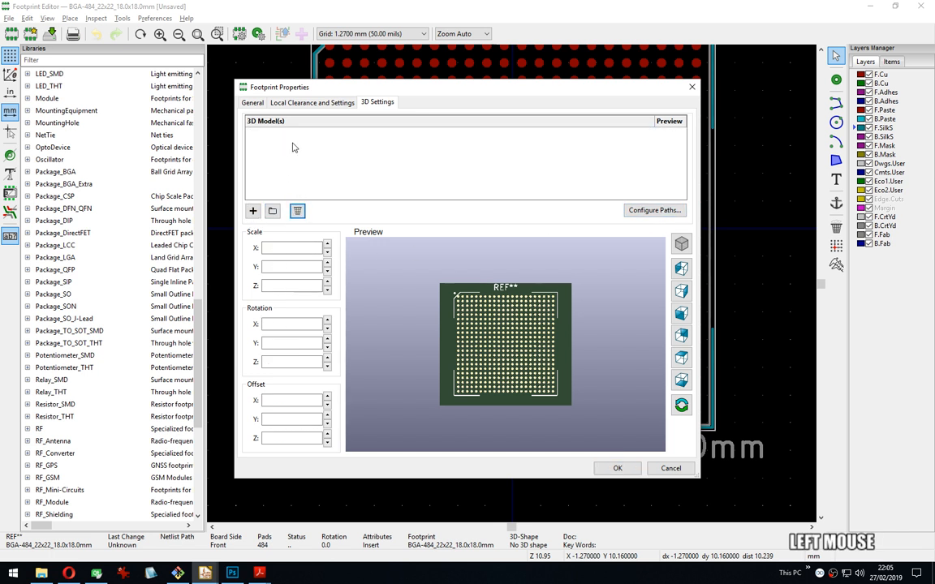
Apply the footprint properties, then place the Footprint Editor beside the datasheet with the library tree hidden.
left_click(619, 469)
middle_click_drag(557, 252, 536, 195)
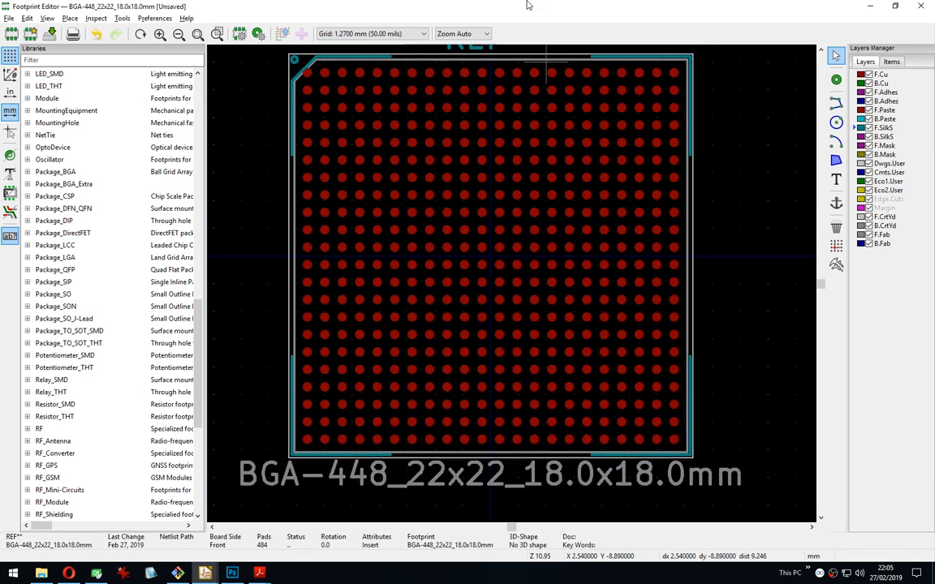
key("super+Left")
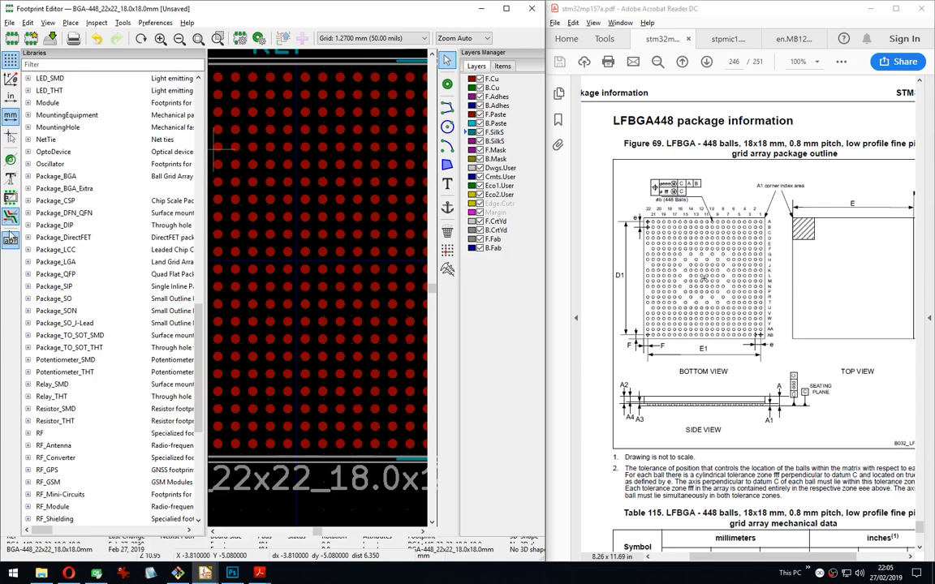
left_click(11, 236)
middle_click_drag(224, 198, 240, 200)
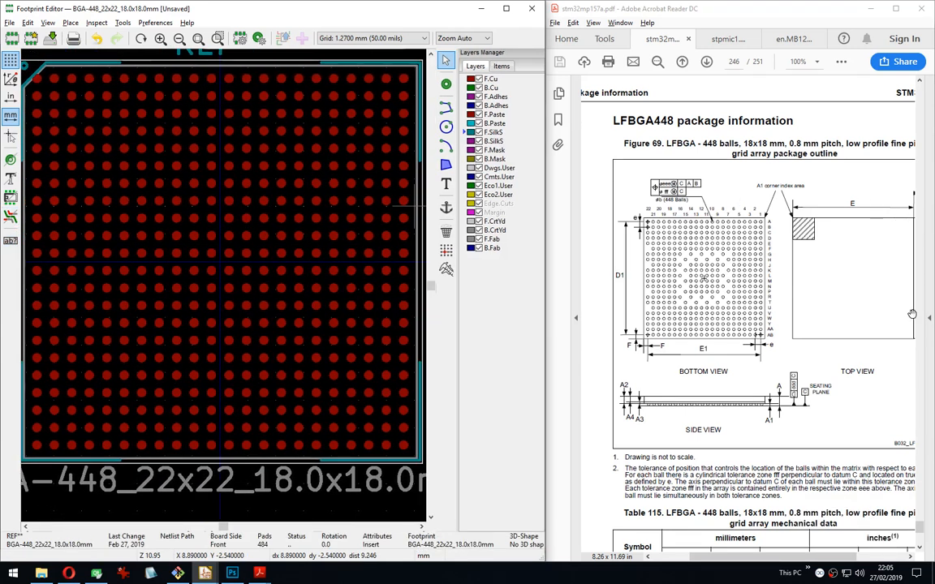
Page through the STM32MP157A datasheet from its first page to look for the package pinout figures.
left_click_drag(922, 530, 921, 90)
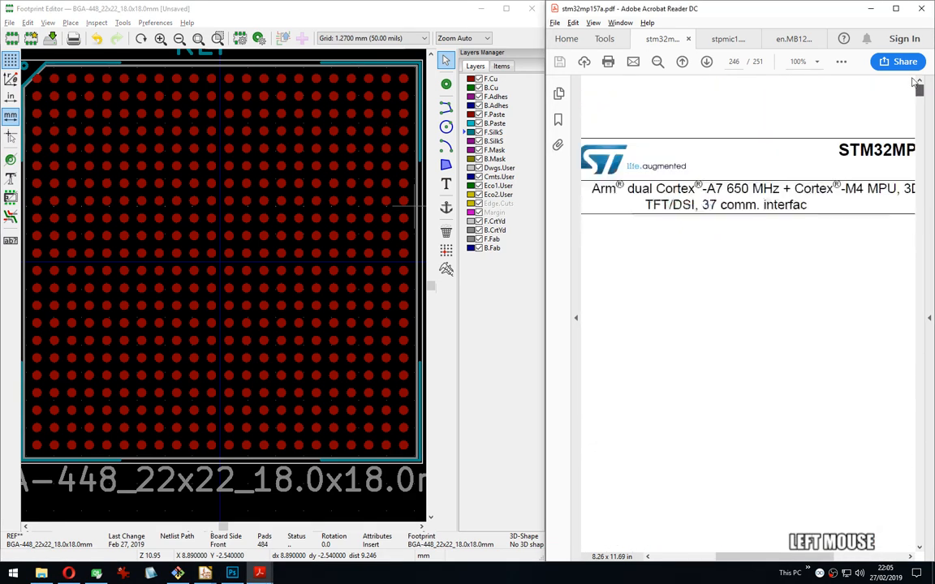
scroll(786, 295, "down", 5)
scroll(786, 296, "down", 20)
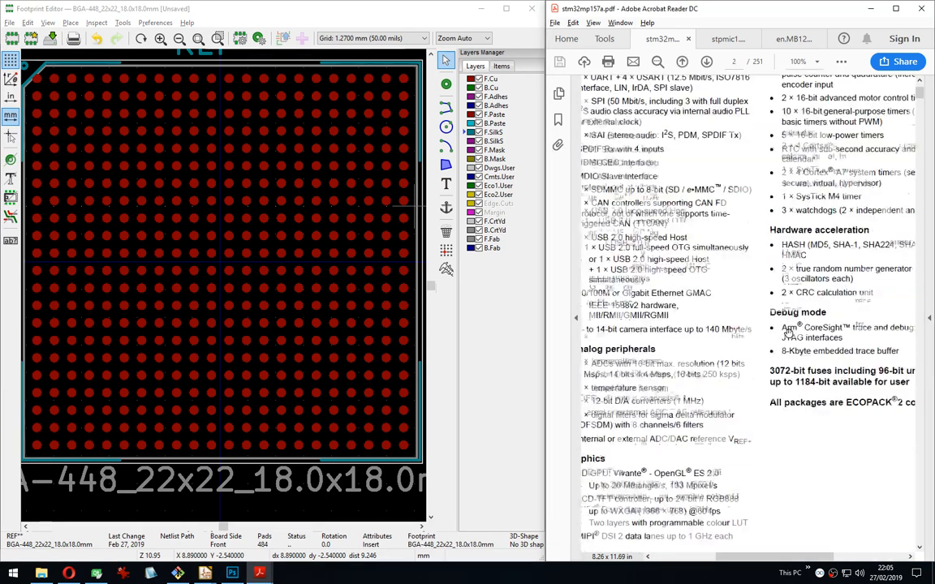
scroll(763, 312, "down", 3)
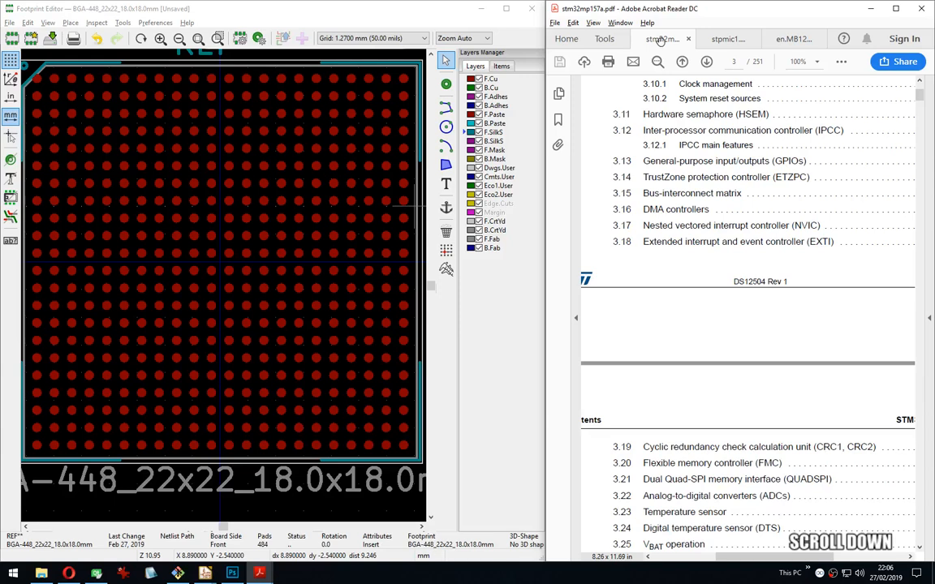
left_click(706, 63)
left_click(706, 63)
left_click(706, 62)
left_click(706, 63)
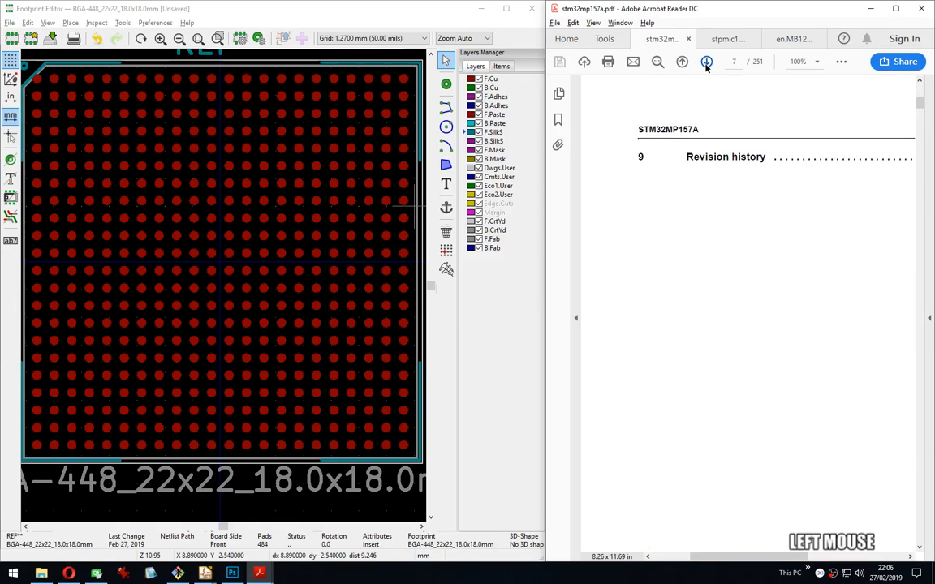
left_click(706, 62)
left_click(706, 62)
left_click(706, 63)
left_click(706, 63)
left_click(706, 62)
left_click(706, 62)
left_click(706, 63)
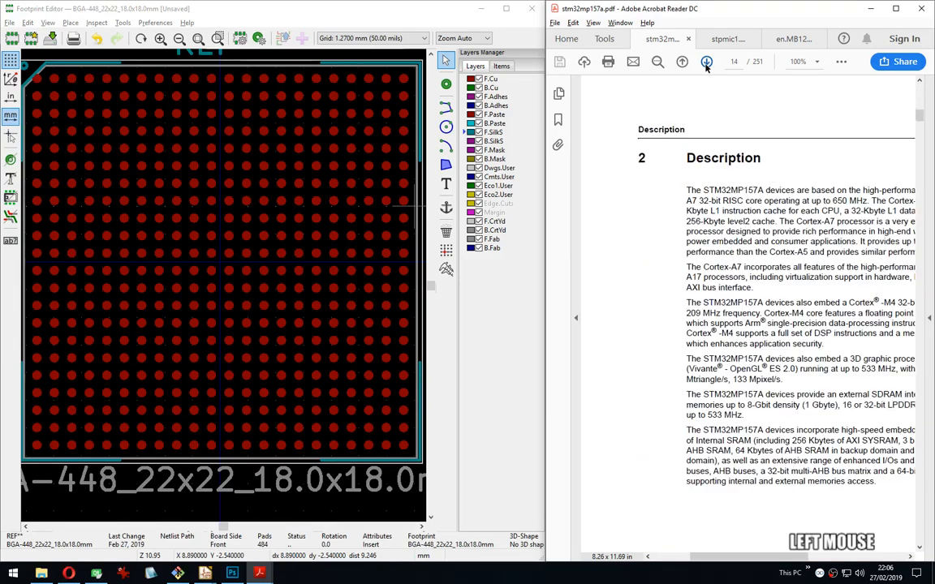
left_click(706, 63)
left_click(706, 63)
left_click(706, 63)
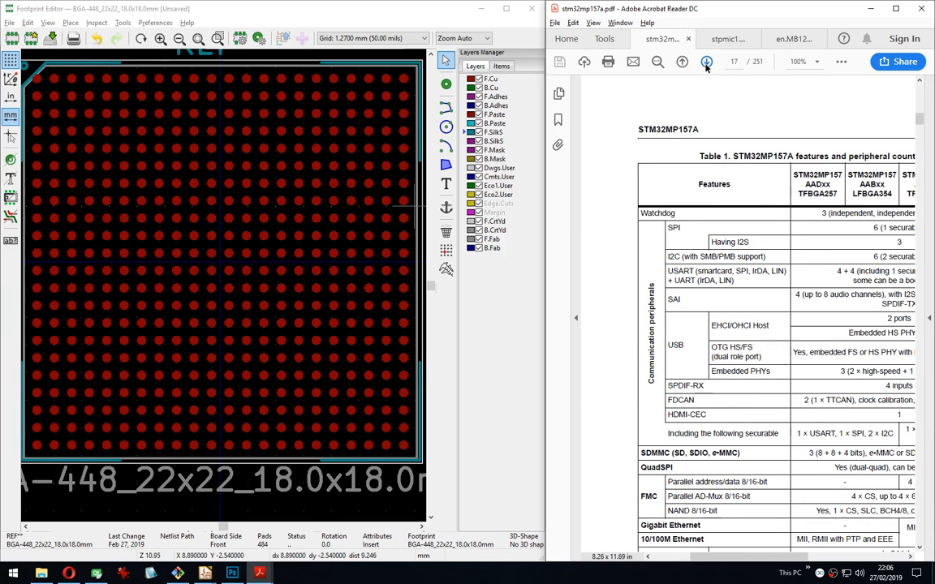
left_click(706, 63)
left_click(706, 63)
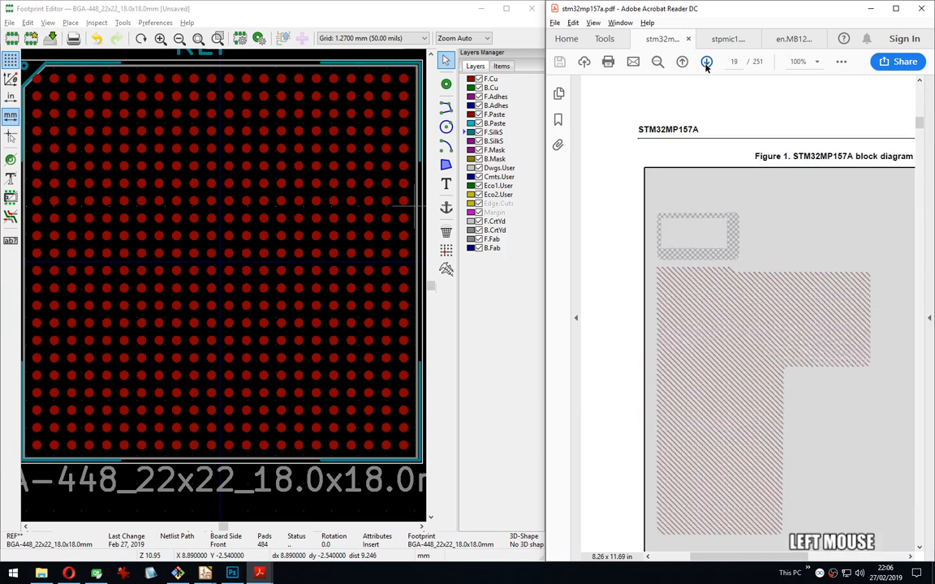
left_click(706, 63)
left_click(706, 63)
left_click(706, 62)
left_click(706, 63)
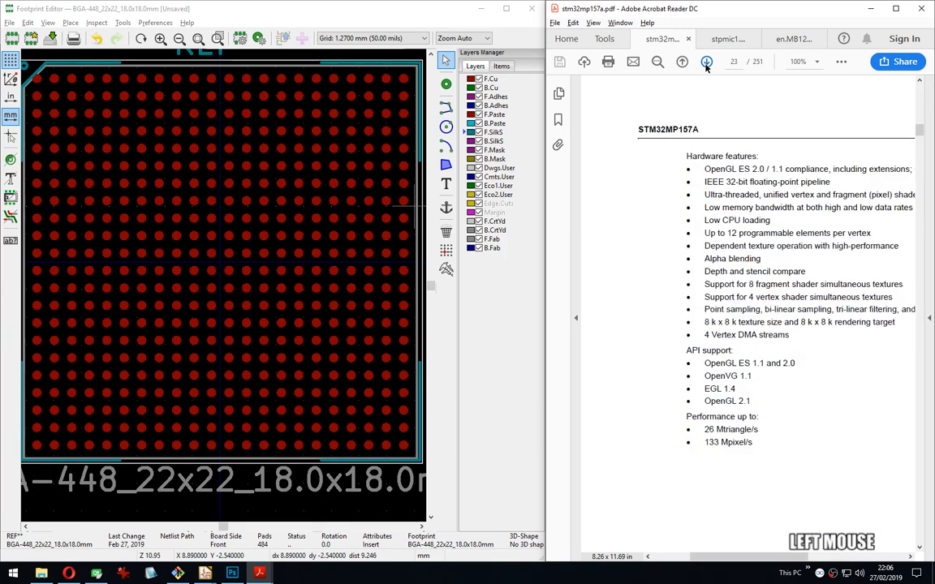
left_click(706, 63)
left_click(706, 63)
left_click(706, 63)
left_click(706, 62)
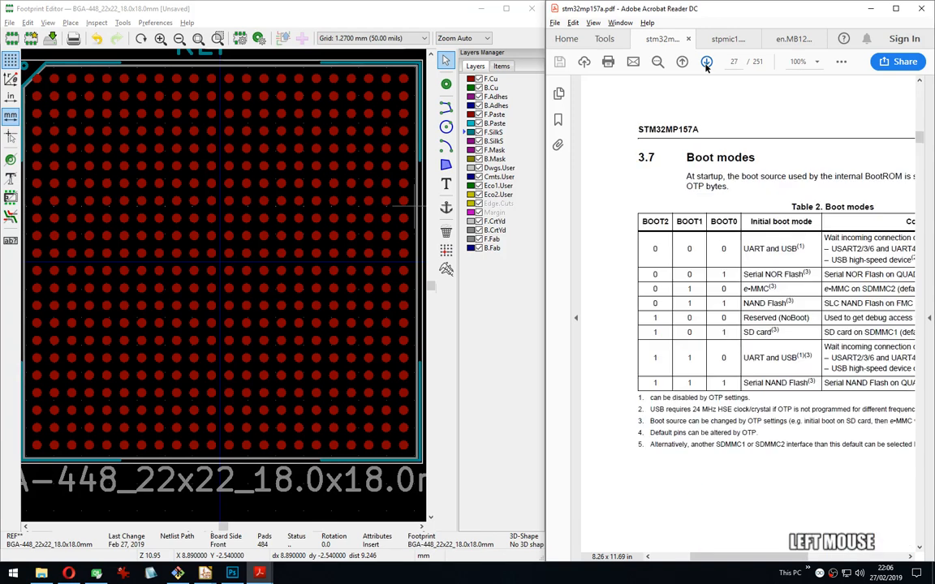
left_click(706, 63)
left_click(706, 62)
left_click(706, 63)
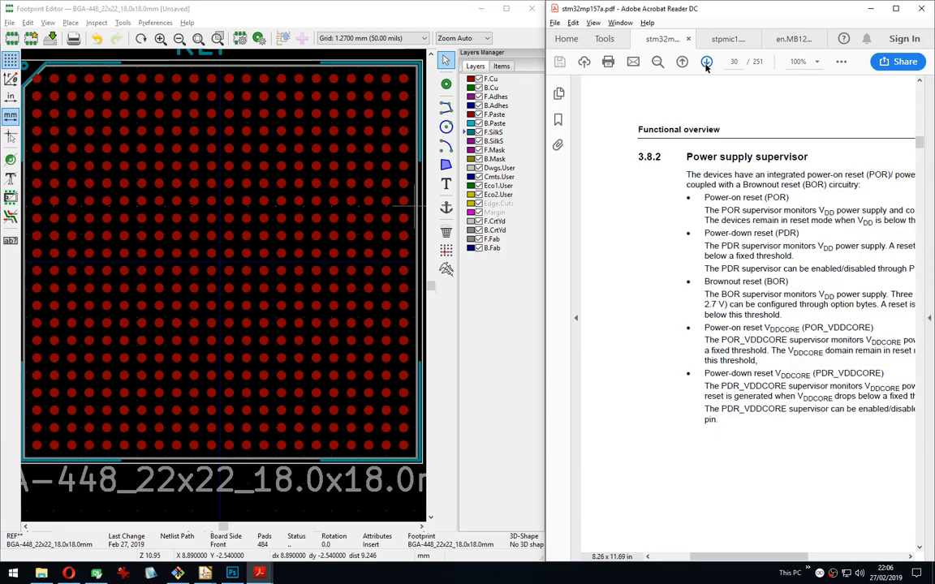
left_click(706, 62)
left_click(706, 62)
left_click(706, 62)
Go to Figure 8, the STM32MP157AAA LFBGA448 pinout, through the datasheet's bookmarks and examine its ball map.
left_click(558, 119)
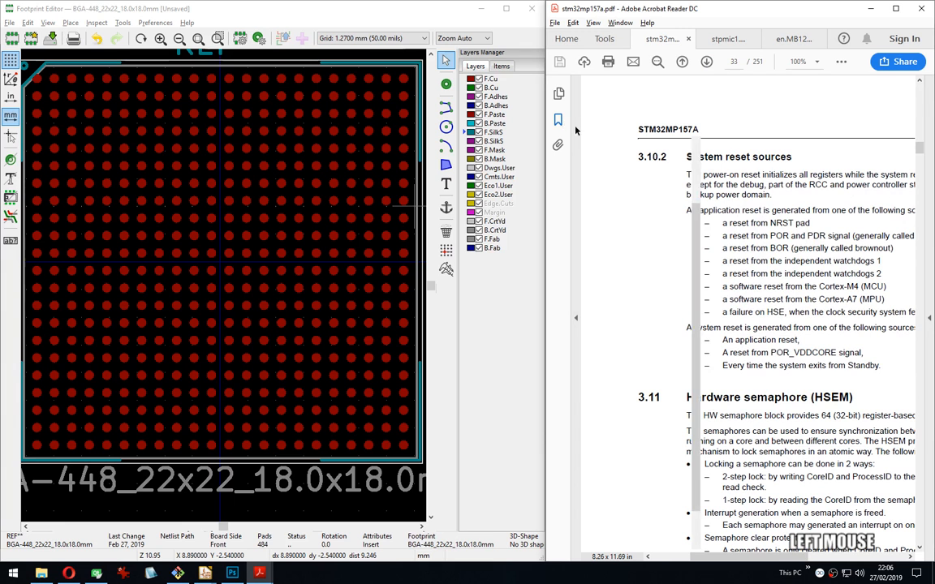
left_click_drag(698, 272, 699, 200)
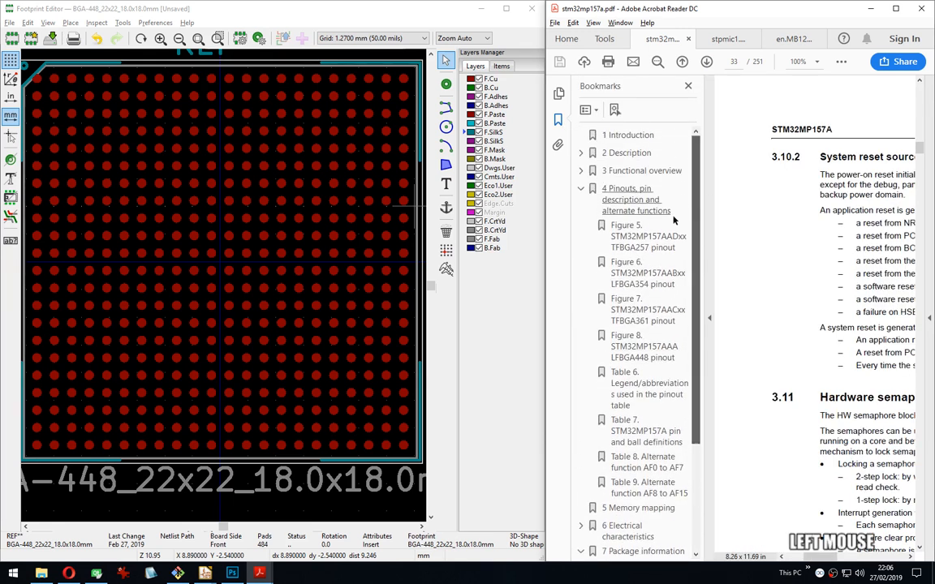
left_click(665, 357)
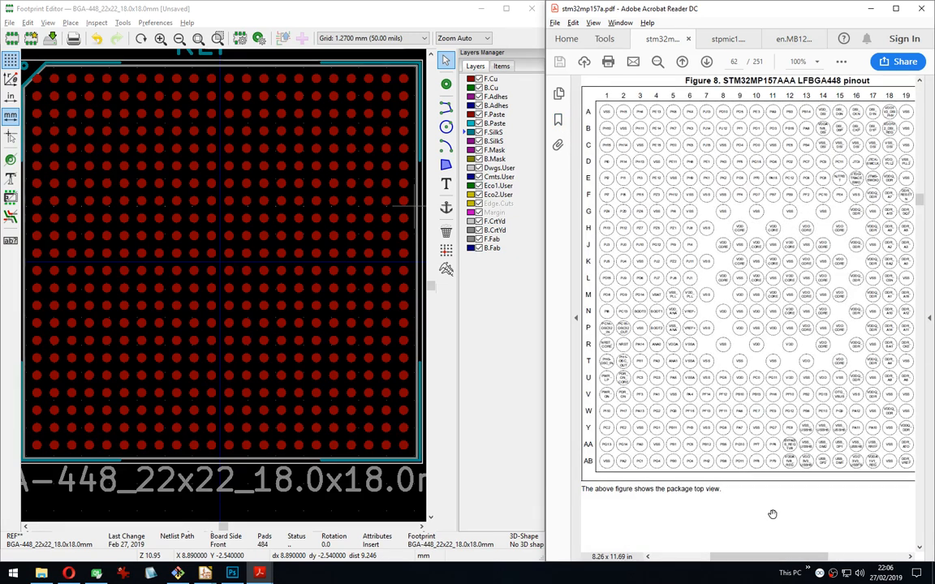
left_click_drag(773, 513, 731, 512)
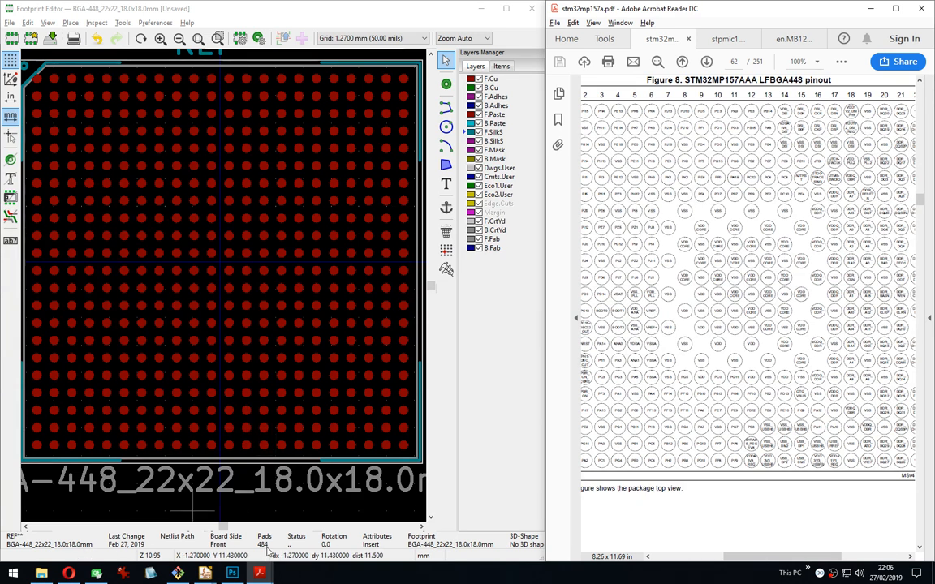
Compare the pad array with the pinout, set the grid to 0.5000 mm and delete pad G7.
middle_click_drag(112, 159, 148, 167)
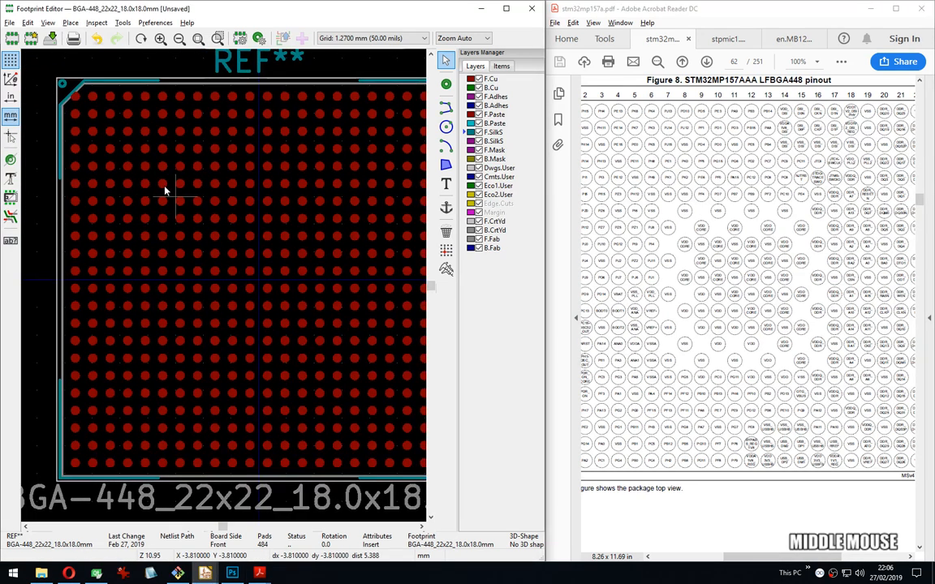
left_click_drag(663, 519, 709, 526)
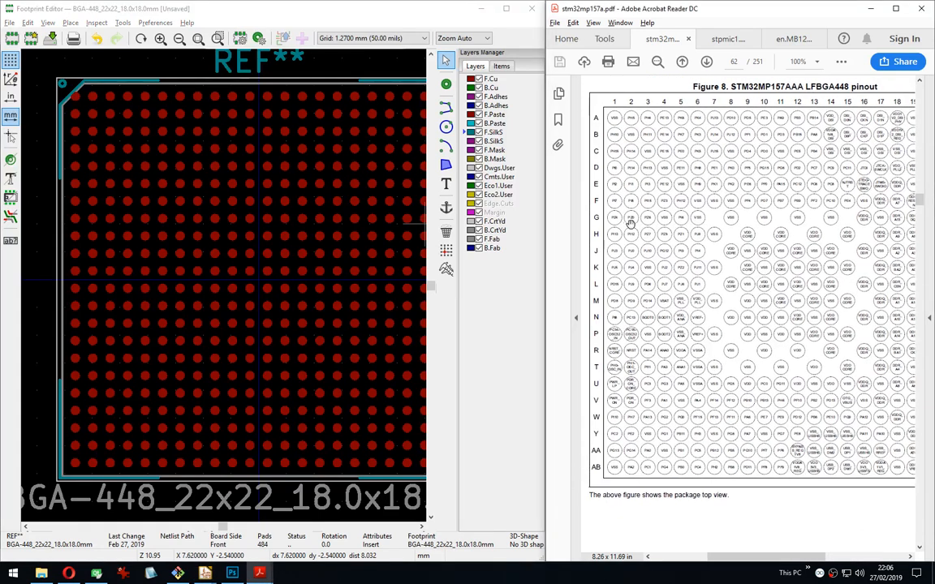
scroll(203, 259, "up", 3)
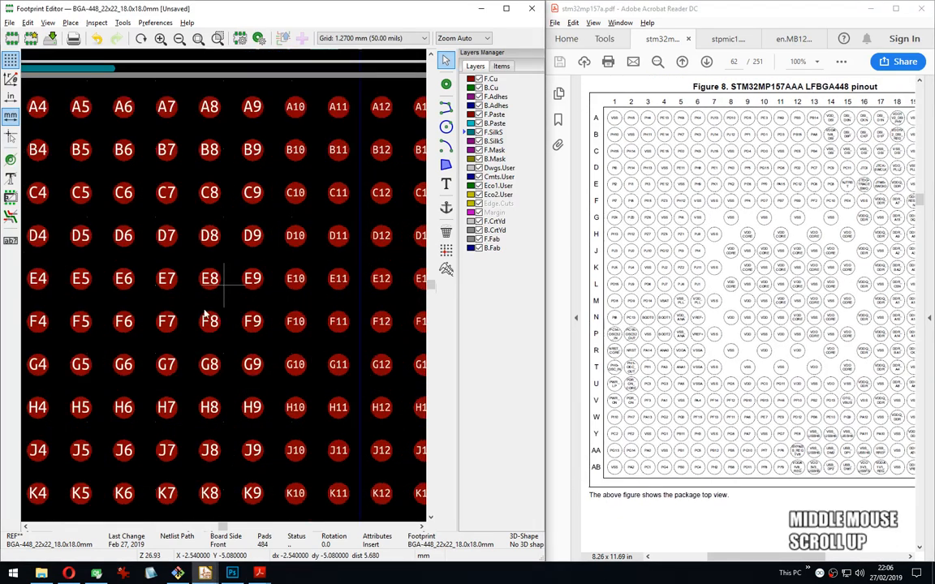
middle_click_drag(208, 317, 358, 203)
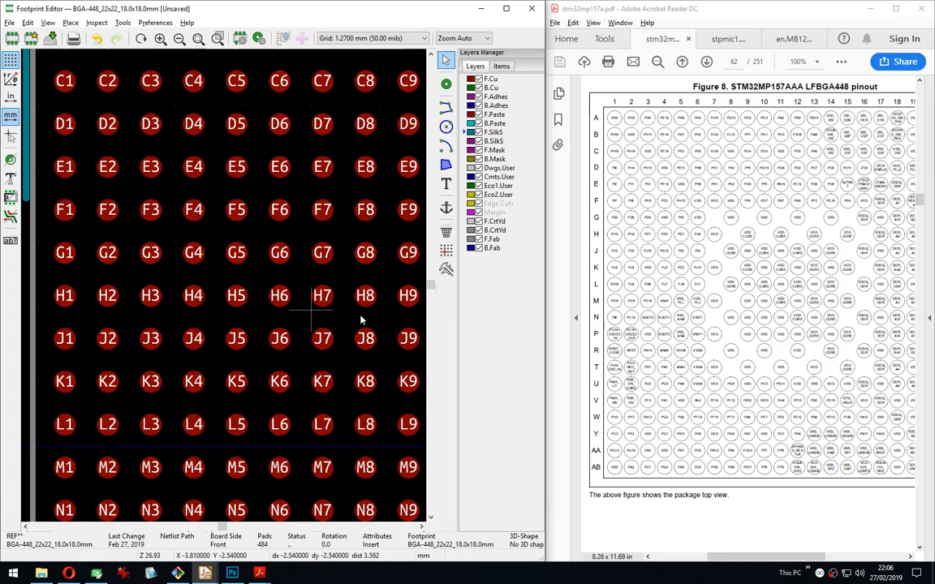
right_click(348, 244)
left_click(393, 360)
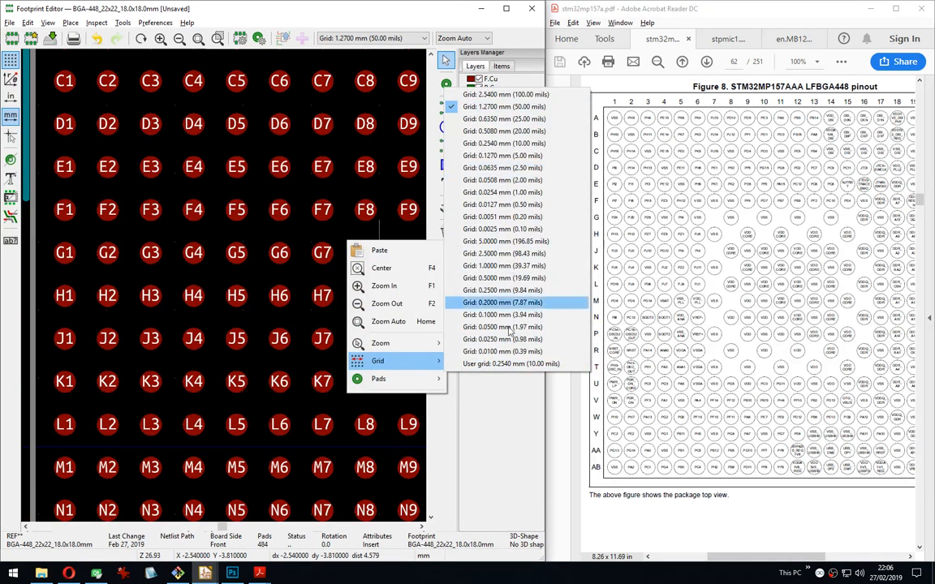
left_click(509, 277)
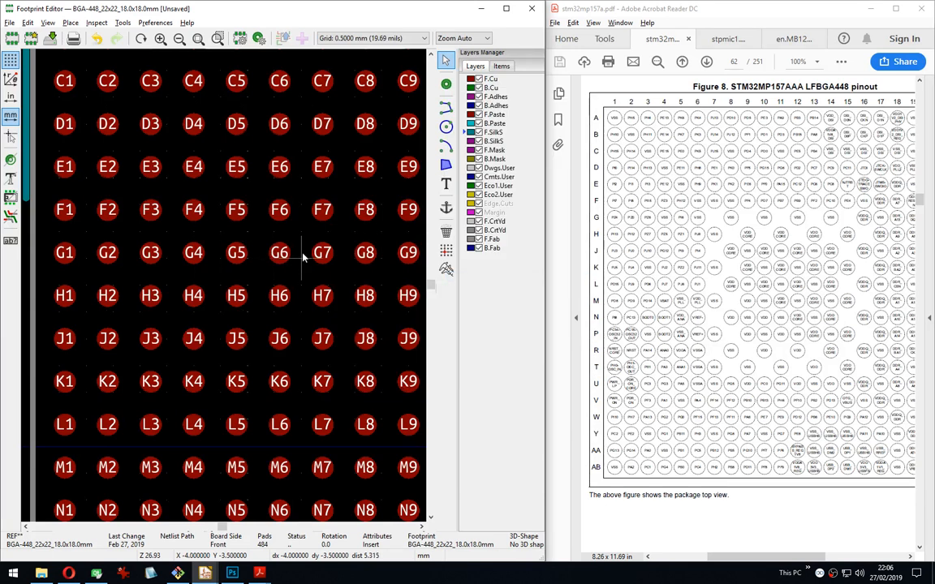
key("Delete")
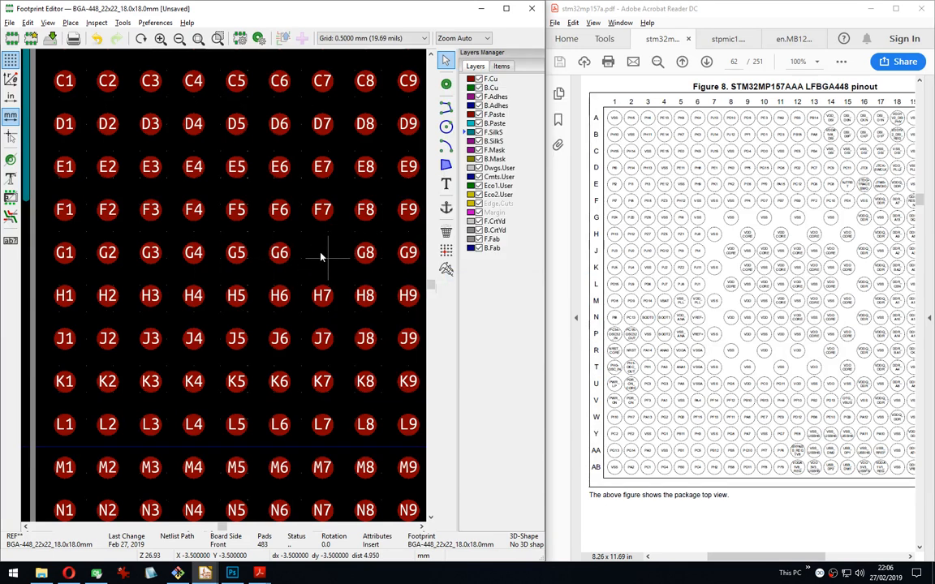
middle_click_drag(320, 258, 246, 263)
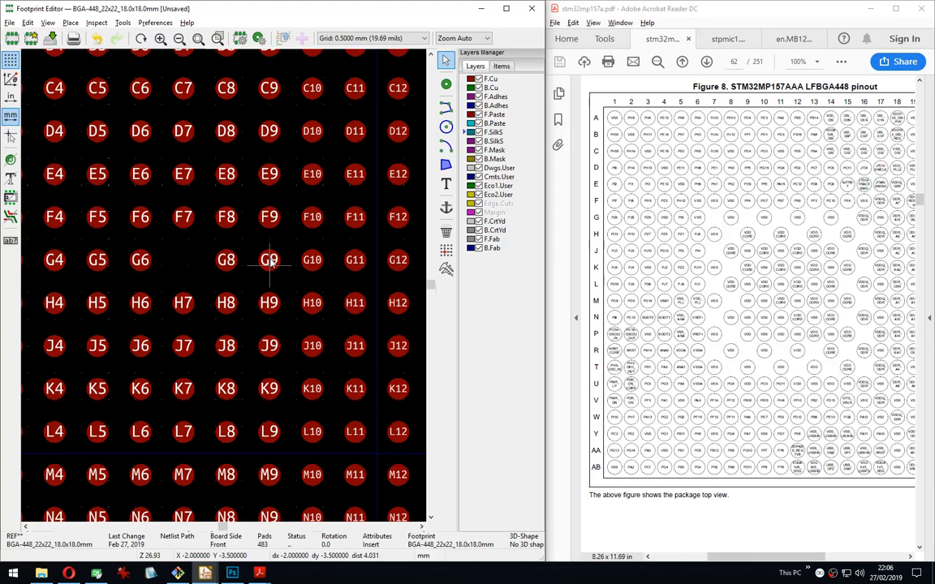
Delete pads G9, G11, G13 and G15 from row G to match the unpopulated positions in the pinout figure.
mouse_move(272, 263)
middle_mouse_down()
mouse_move(236, 267)
mouse_move(288, 265)
middle_mouse_up()
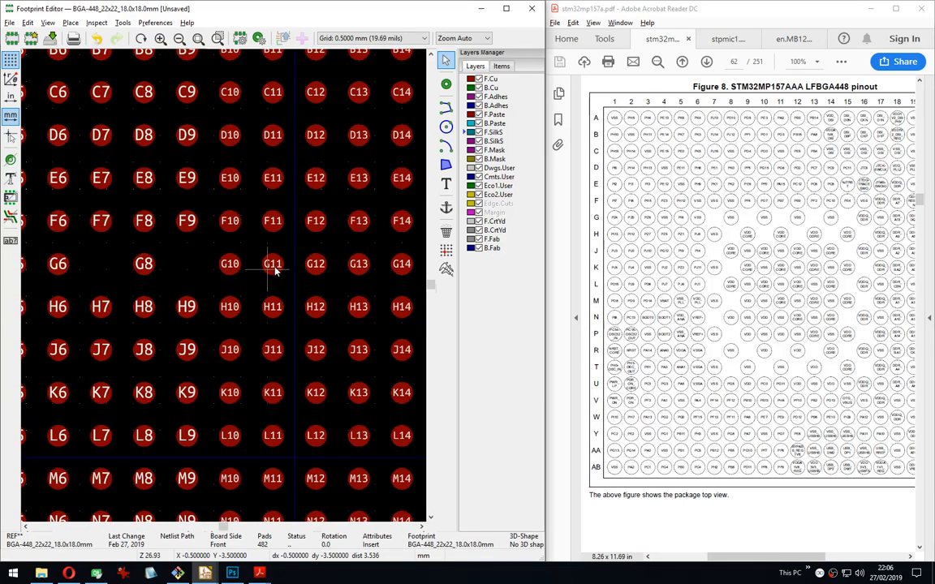
mouse_move(274, 270)
middle_mouse_down()
mouse_move(302, 267)
mouse_move(292, 274)
middle_mouse_up()
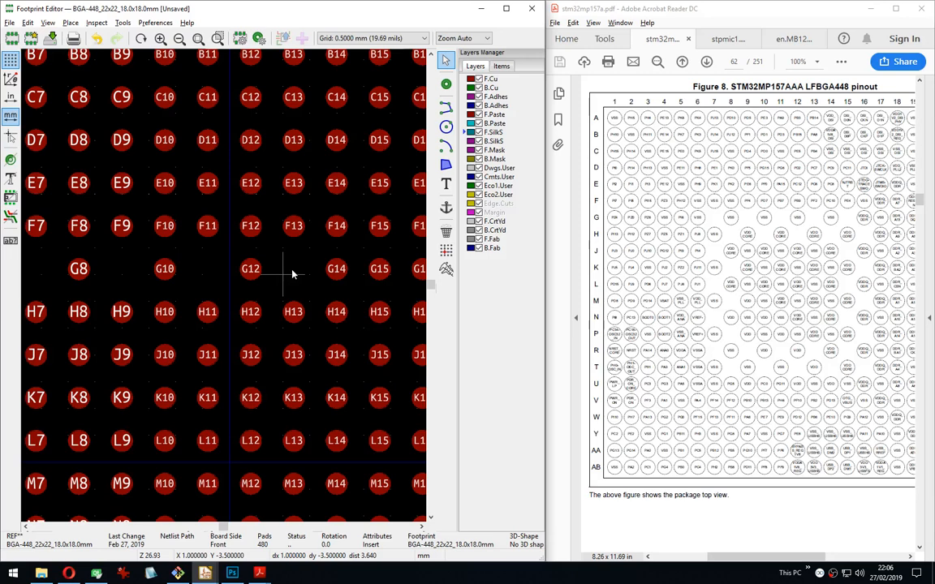
scroll(293, 274, "down", 5)
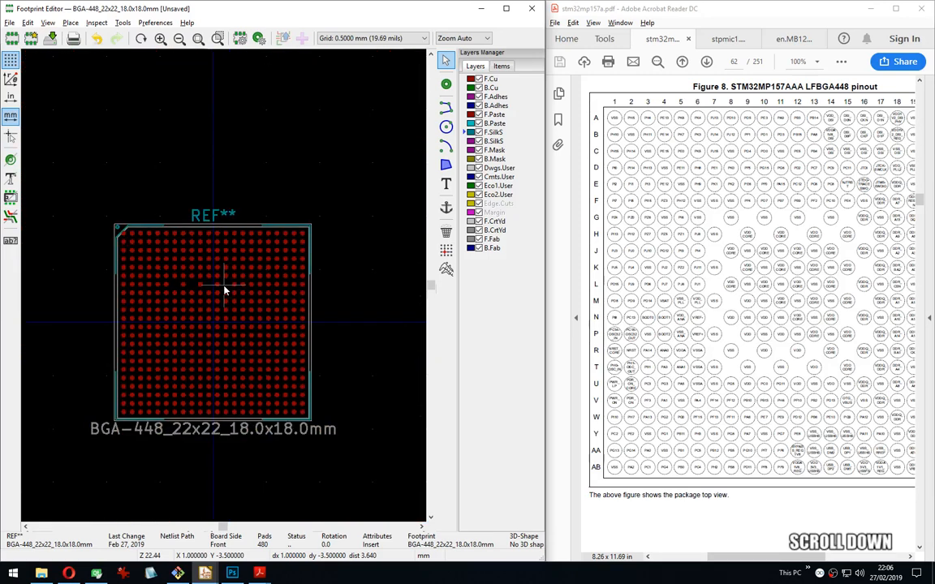
scroll(225, 291, "up", 5)
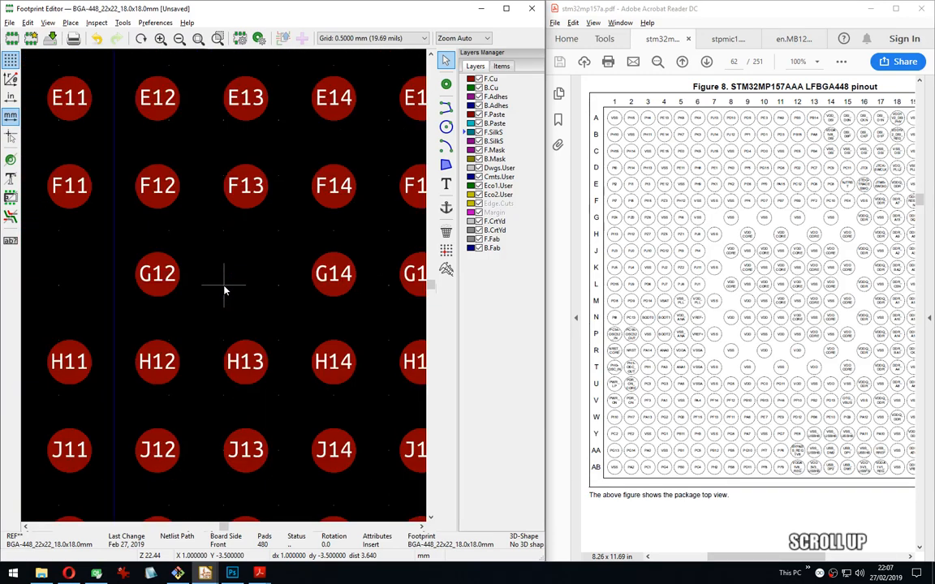
middle_click_drag(226, 290, 102, 290)
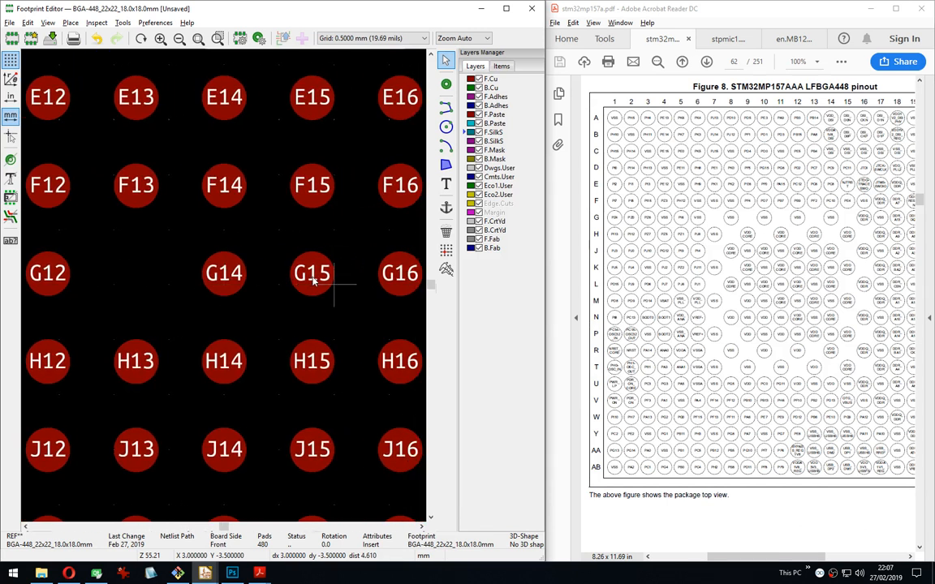
middle_click_drag(313, 282, 313, 236)
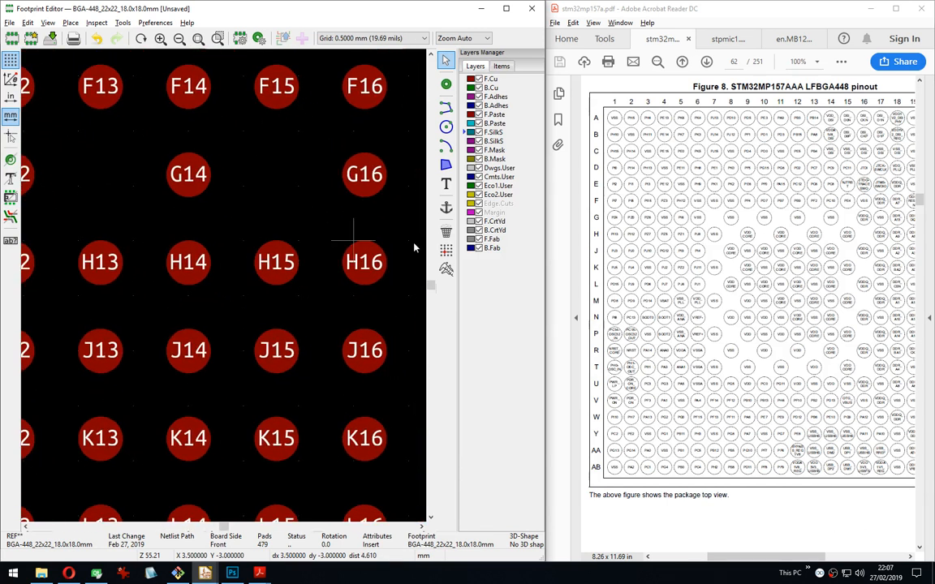
Check the high-numbered columns of the pinout and delete pads F22, J22, P22 and U22 from column 22.
left_click_drag(763, 562, 811, 561)
middle_click_drag(329, 206, 81, 197)
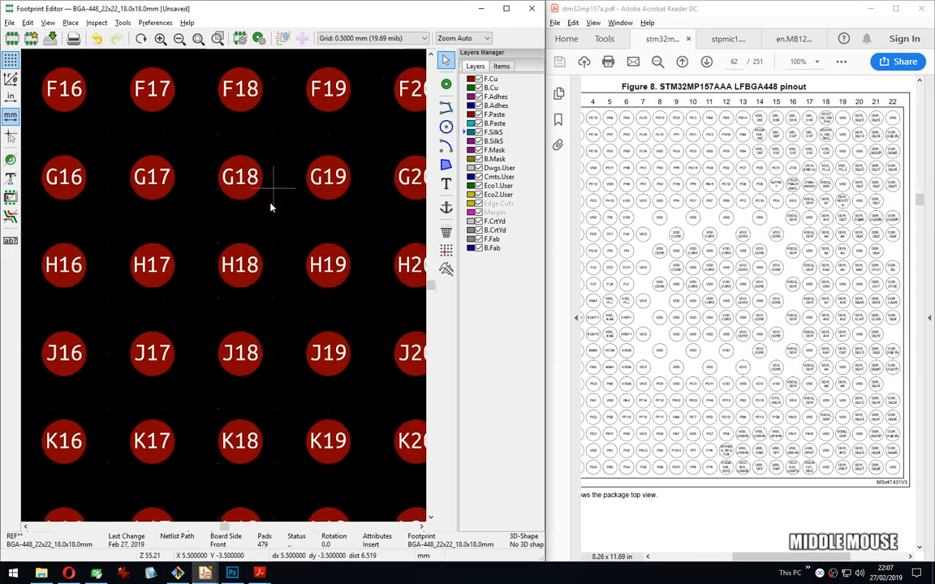
scroll(271, 208, "down", 4)
scroll(225, 288, "up", 3)
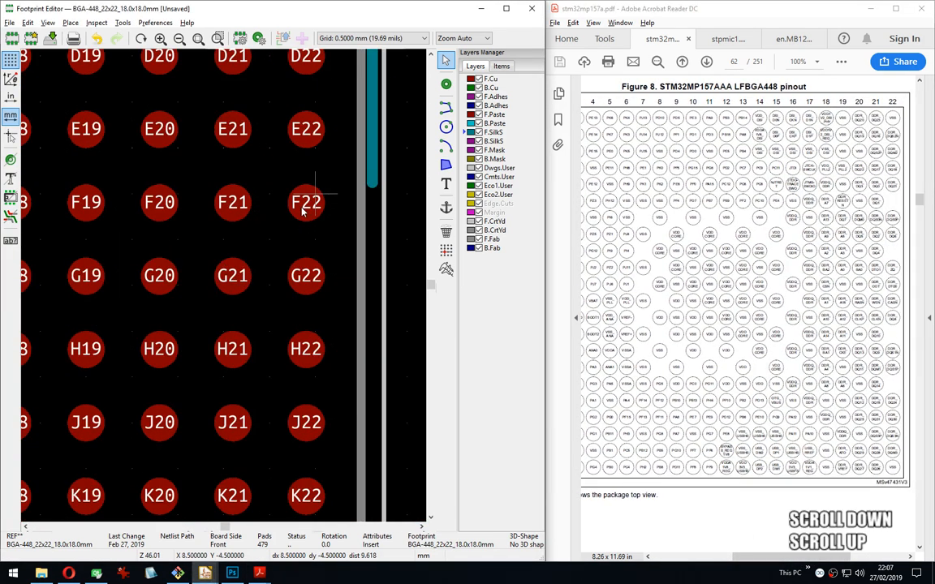
key("Delete")
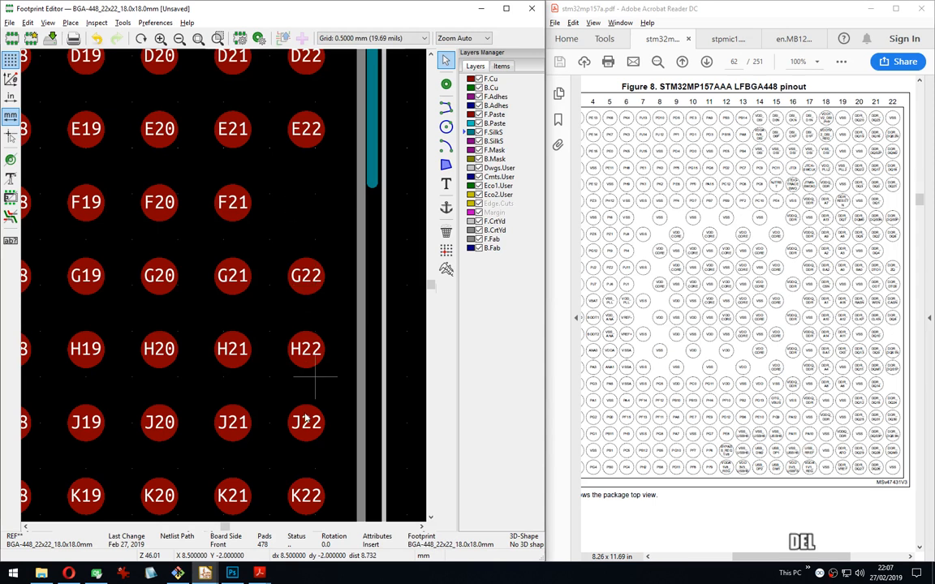
key("Delete")
middle_click_drag(299, 458, 314, 172)
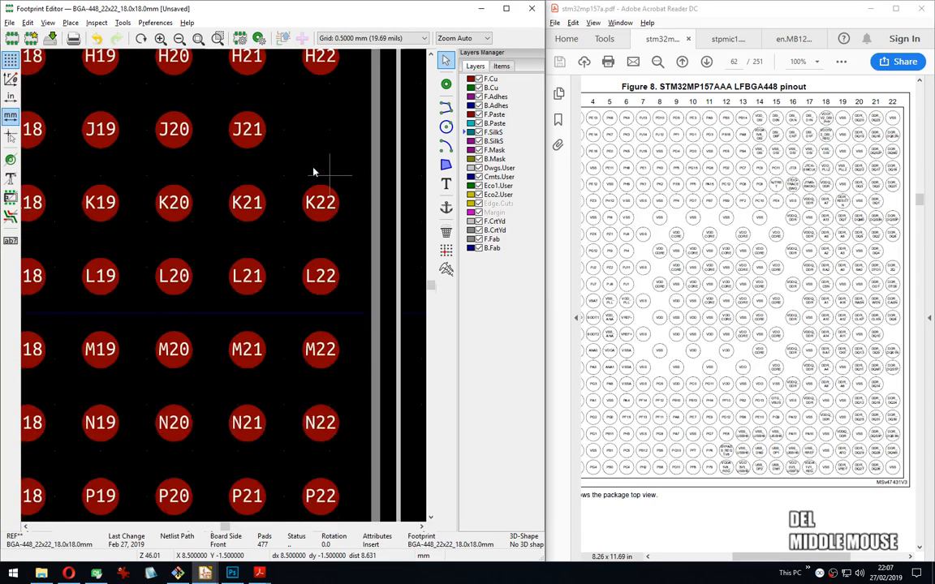
middle_click_drag(329, 444, 314, 215)
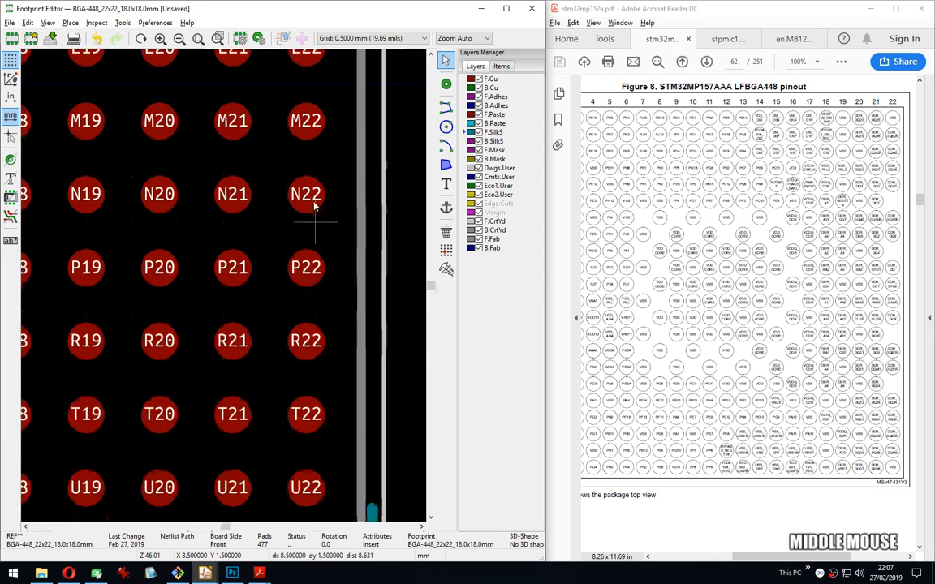
key("Delete")
middle_click_drag(316, 340, 324, 213)
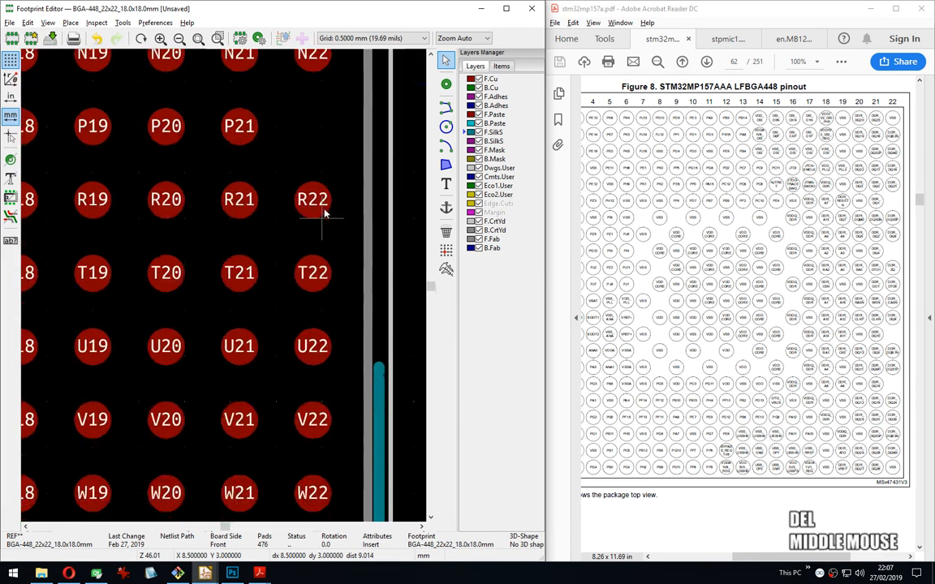
key("Delete")
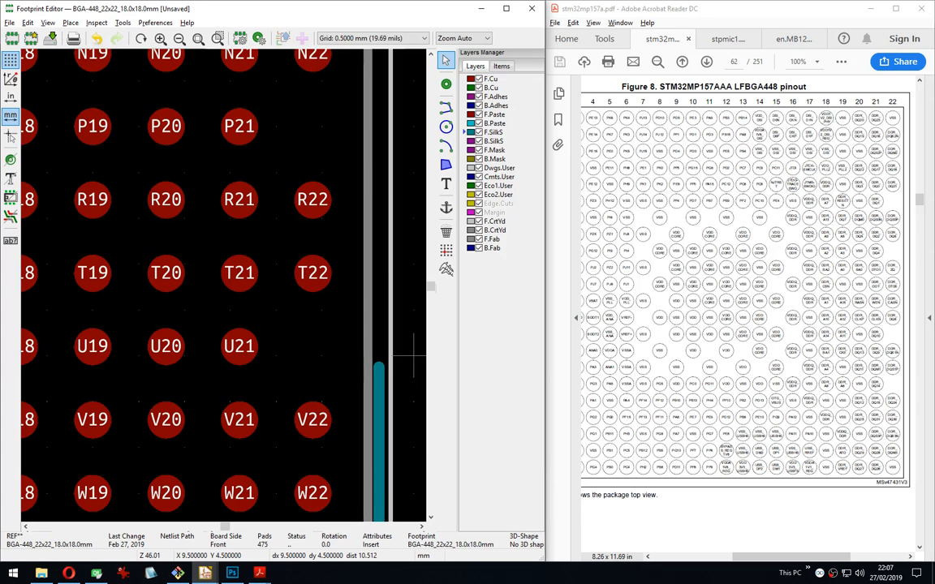
left_click(413, 355)
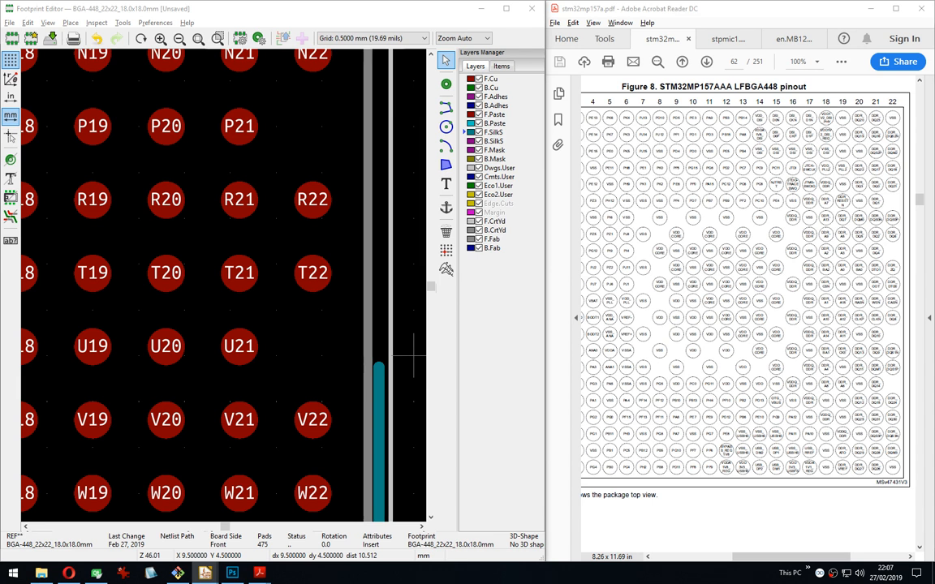
left_click(414, 355)
left_click(414, 355)
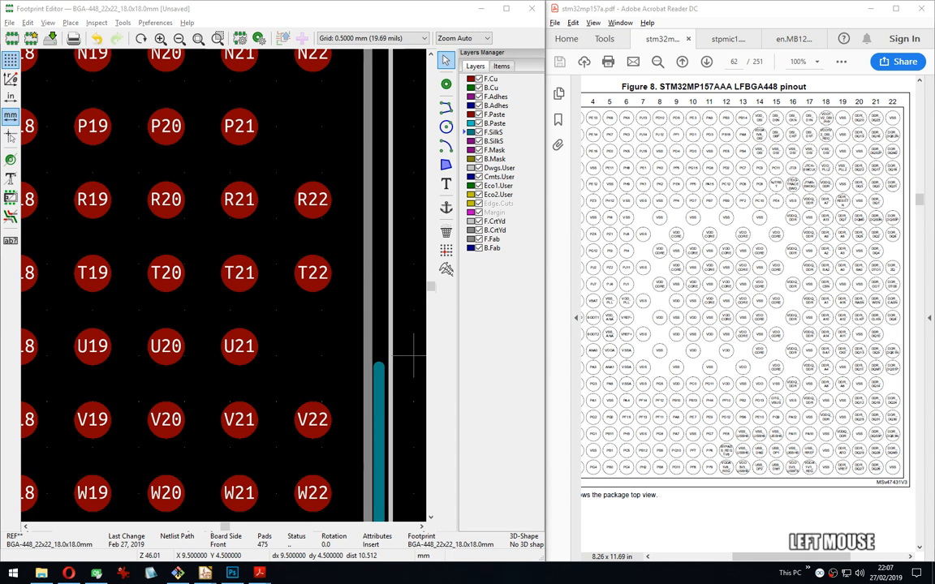
left_click_drag(934, 263, 738, 279)
mouse_move(797, 429)
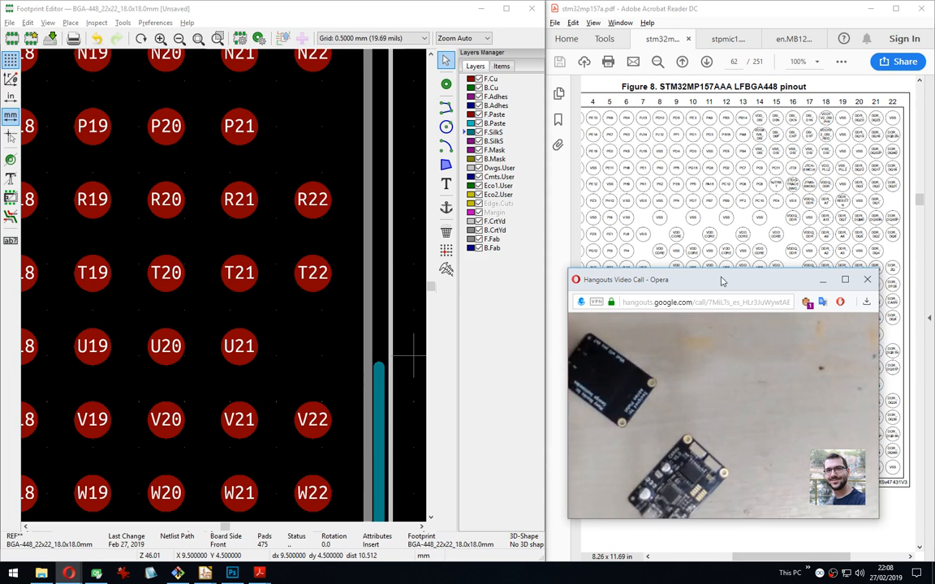
left_click_drag(722, 281, 934, 324)
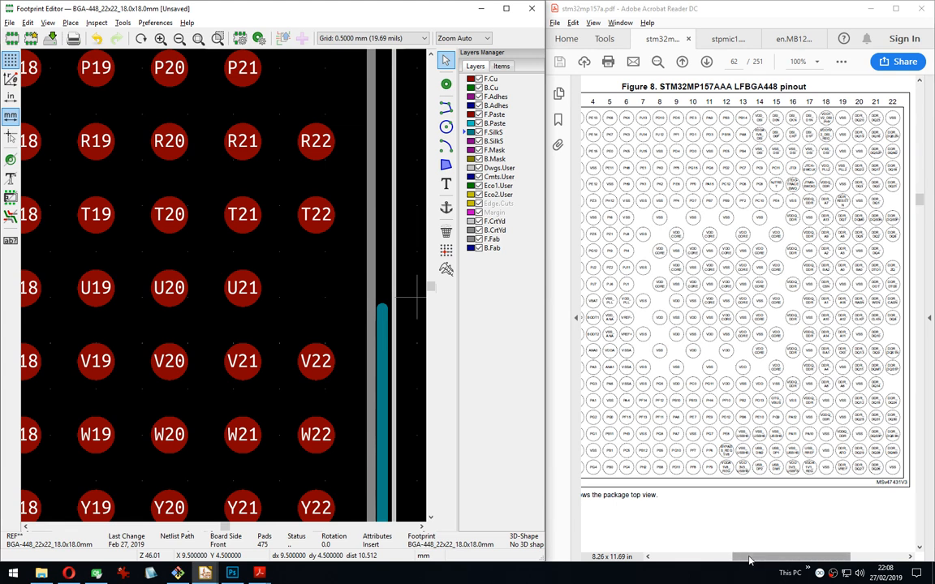
Narrow the Footprint Editor and widen the adjoining datasheet window so Figure 8 shows columns 1 to 21.
mouse_move(750, 560)
left_mouse_down()
mouse_move(722, 562)
mouse_move(748, 562)
mouse_move(729, 562)
mouse_move(739, 562)
left_mouse_up()
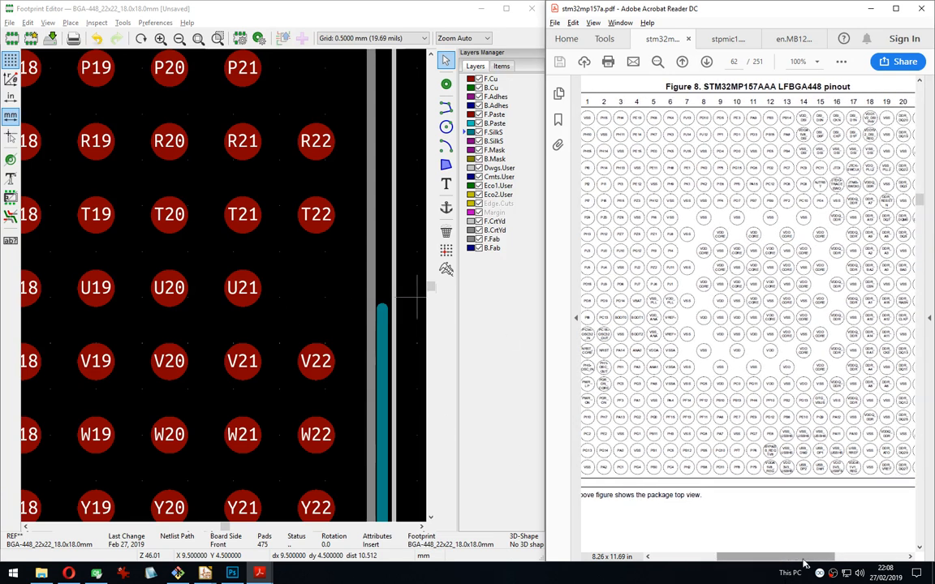
left_click_drag(804, 563, 818, 566)
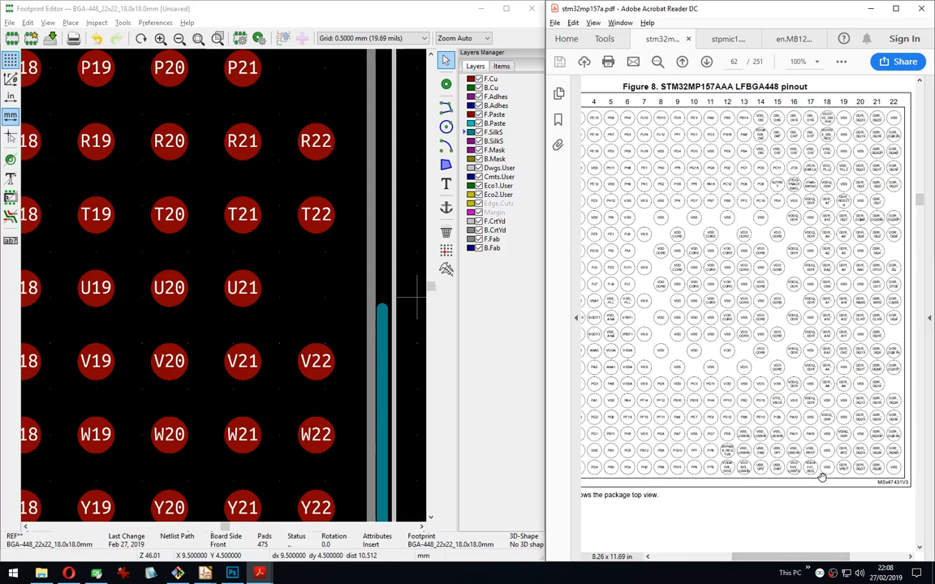
middle_click_drag(119, 243, 260, 263)
scroll(225, 290, "down", 5)
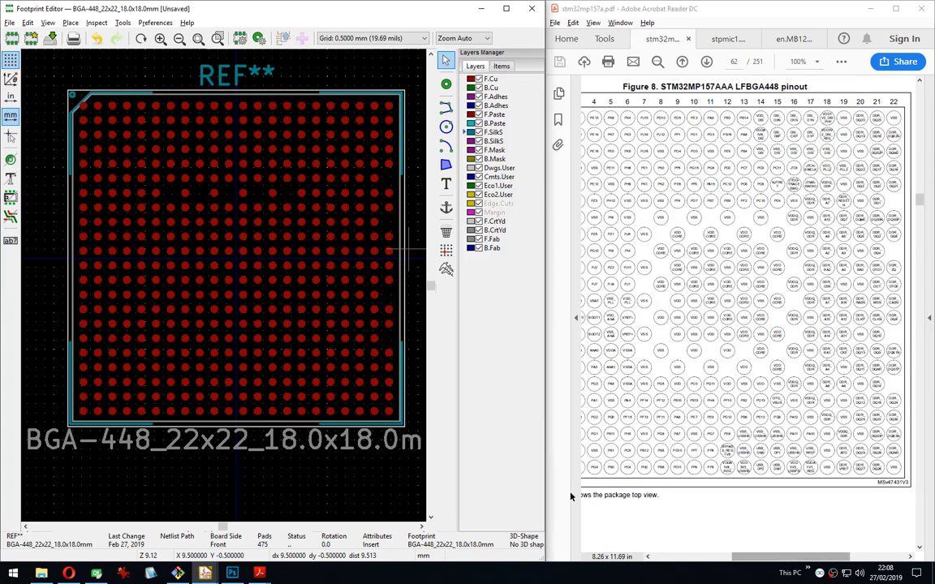
left_click_drag(545, 479, 519, 479)
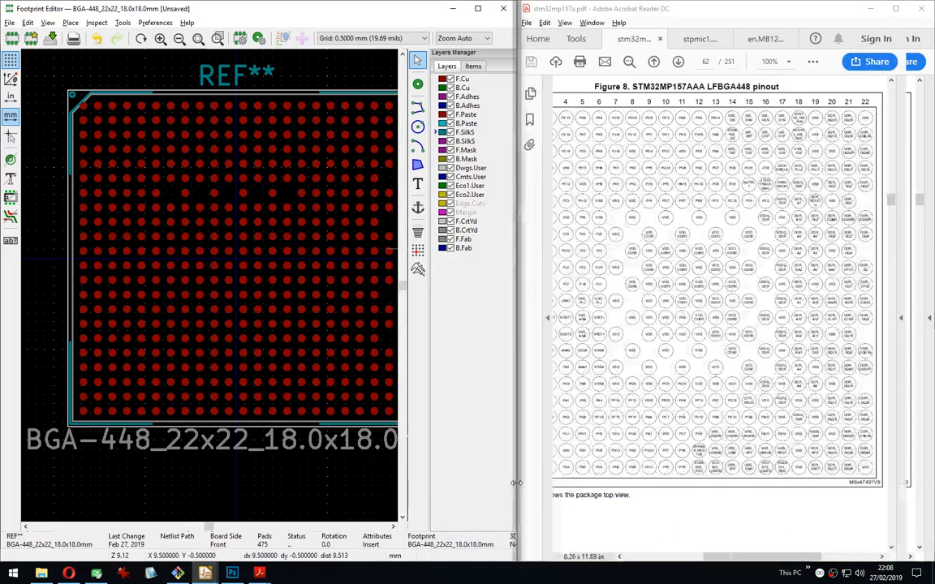
left_click_drag(730, 558, 706, 557)
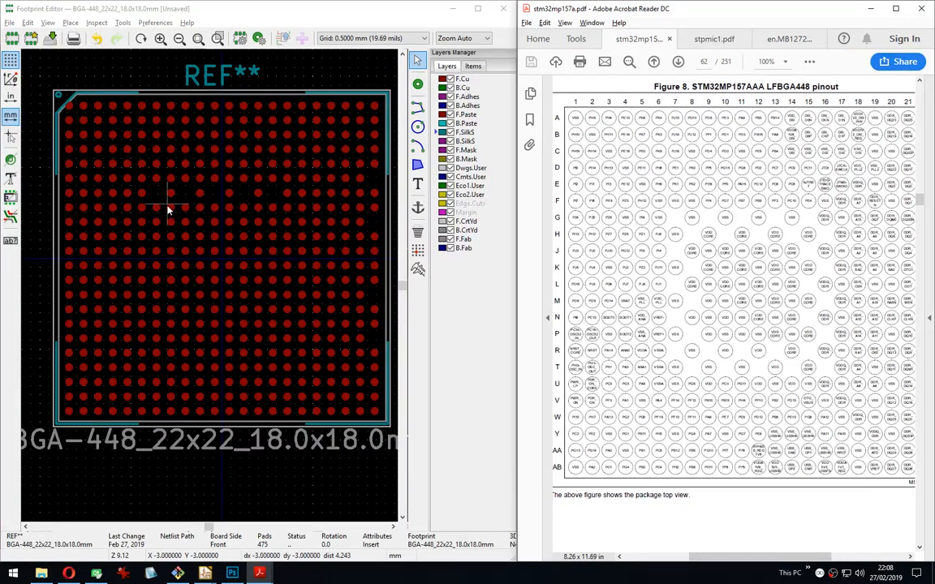
Set the grid to 0.2000 mm and delete the unpopulated pads H8, H10, H12, H14 and H16 from row H.
scroll(150, 199, "up", 5)
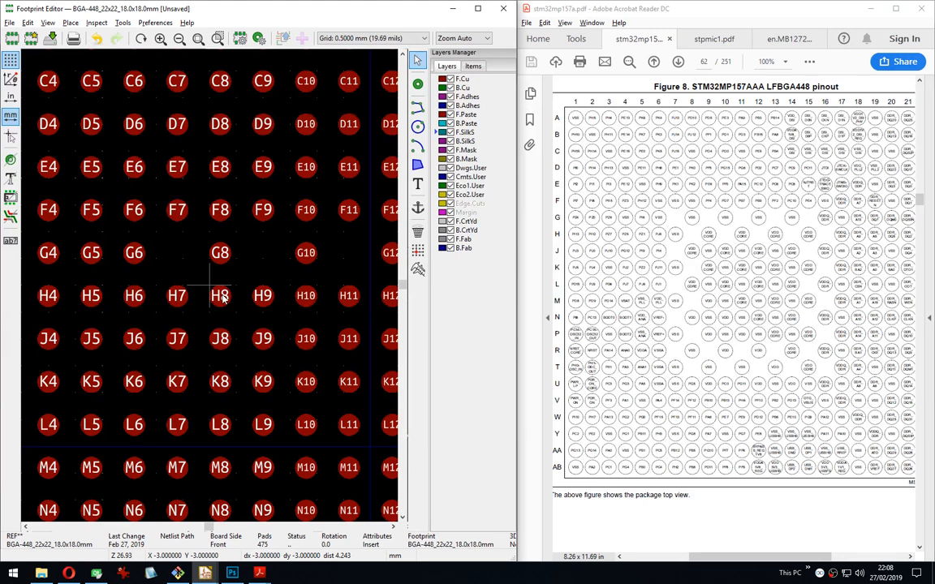
right_click(256, 262)
mouse_move(292, 383)
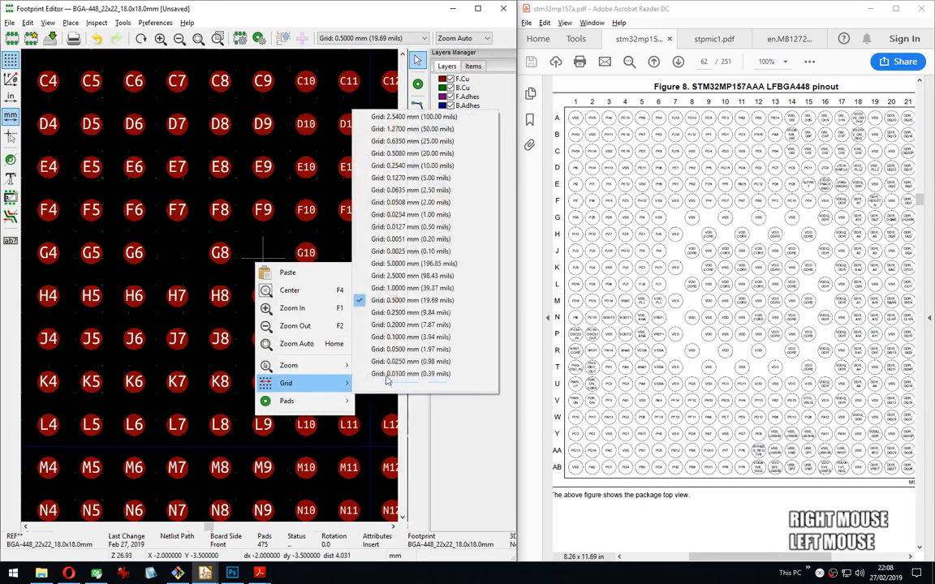
left_click(402, 324)
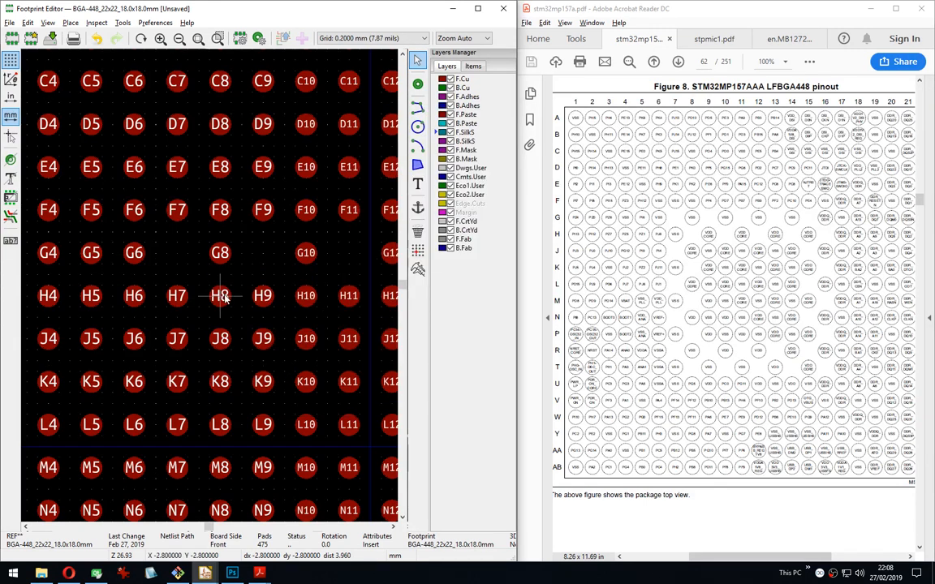
key("Delete")
key("Delete")
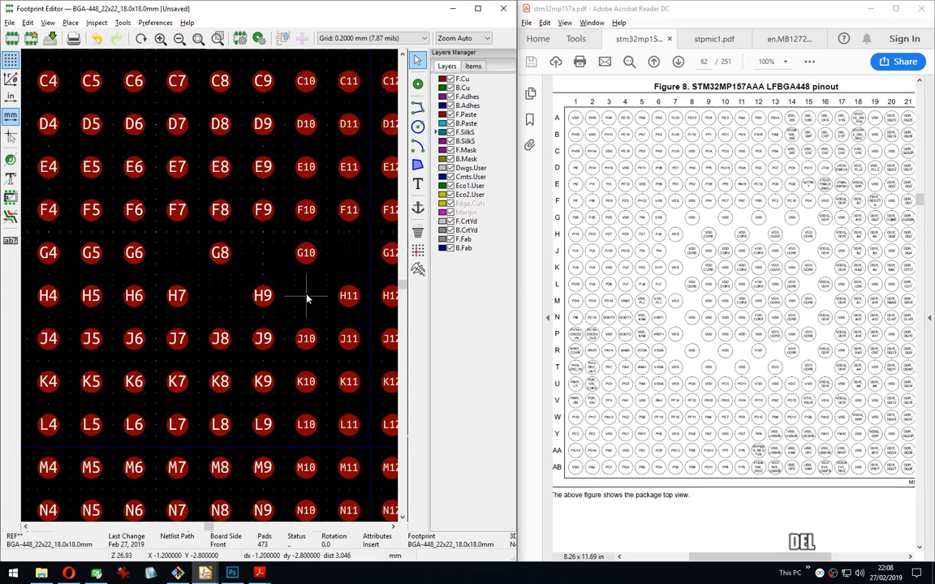
middle_click_drag(307, 297, 163, 299)
key("Delete")
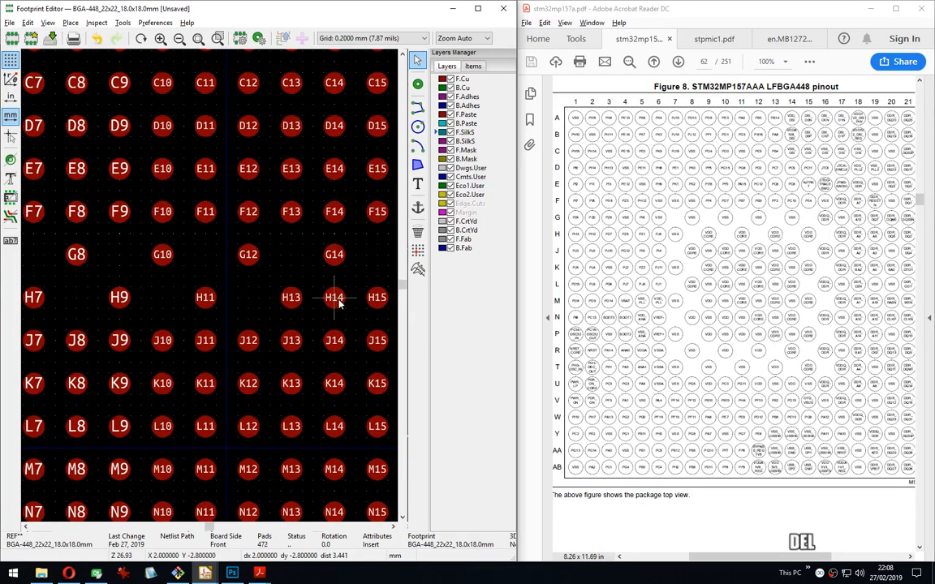
key("Delete")
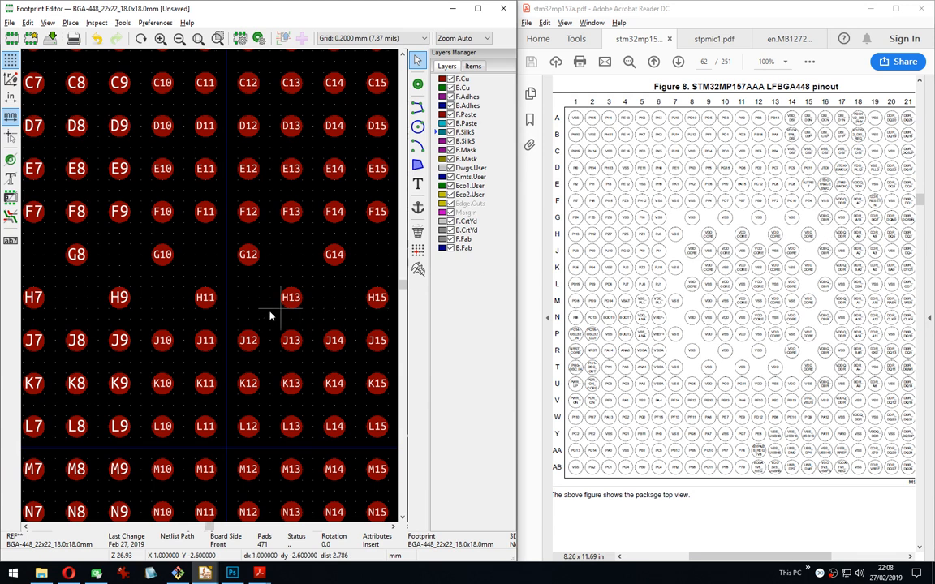
middle_click_drag(395, 306, 361, 299)
key("Delete")
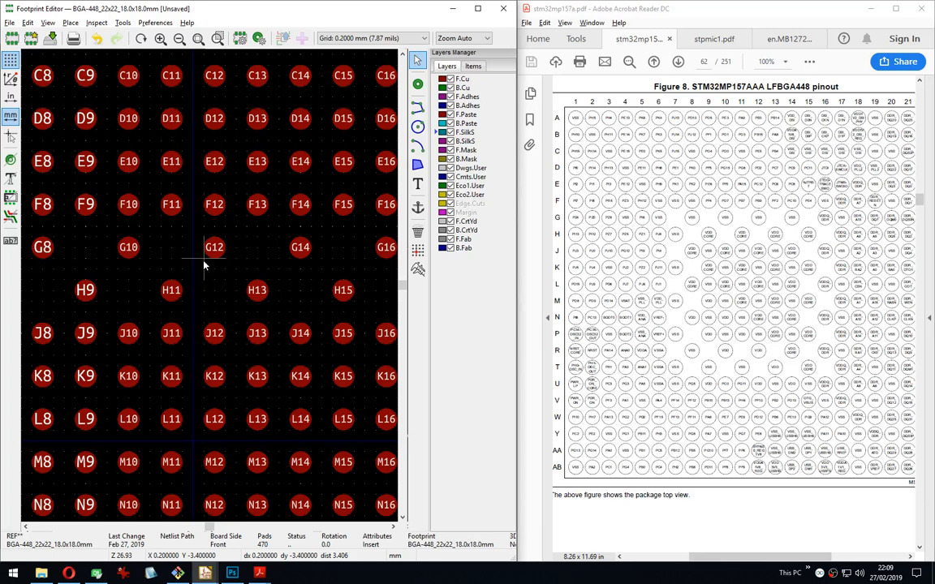
Compare row J with the pinout figure and delete its unpopulated pads J7 and J15.
middle_click_drag(289, 309, 210, 252)
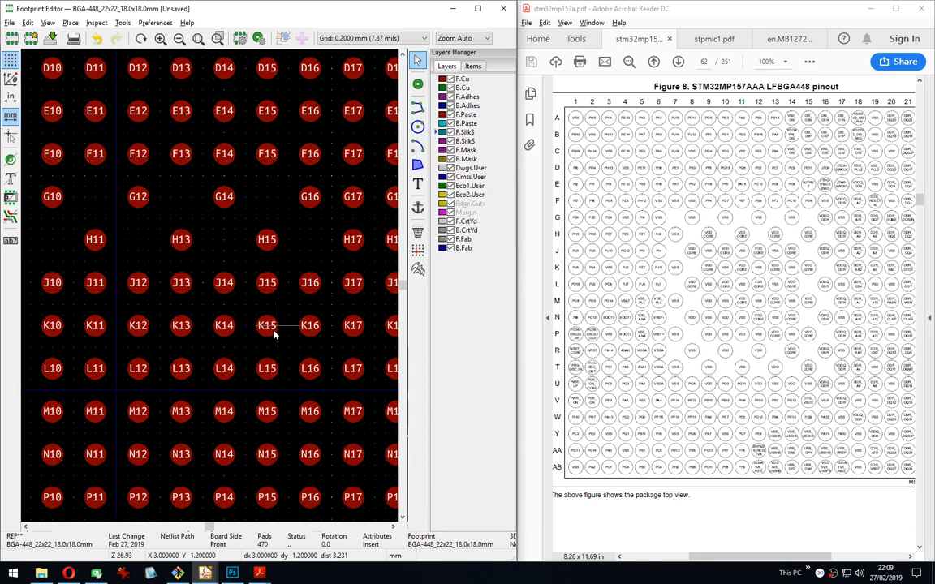
middle_click_drag(310, 318, 271, 309)
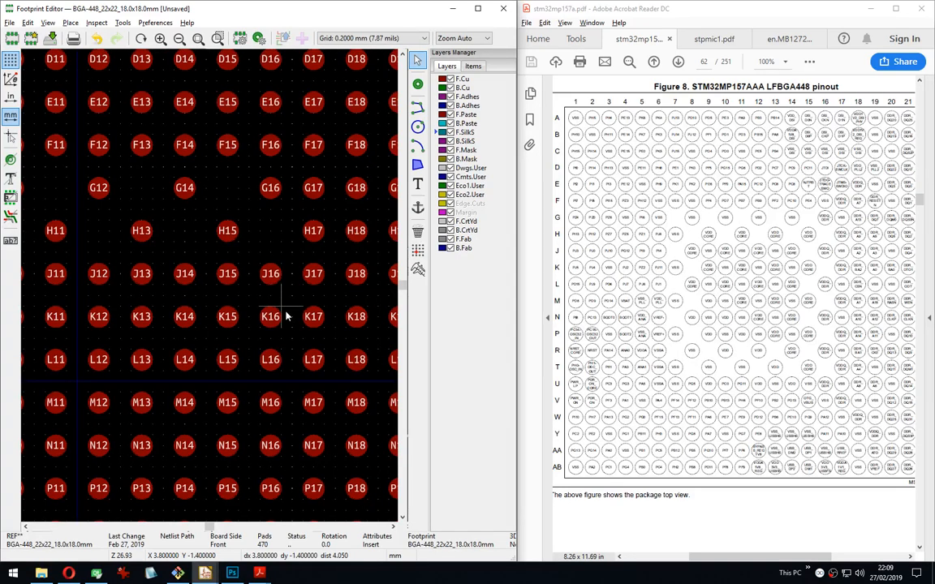
middle_click_drag(146, 370, 187, 372)
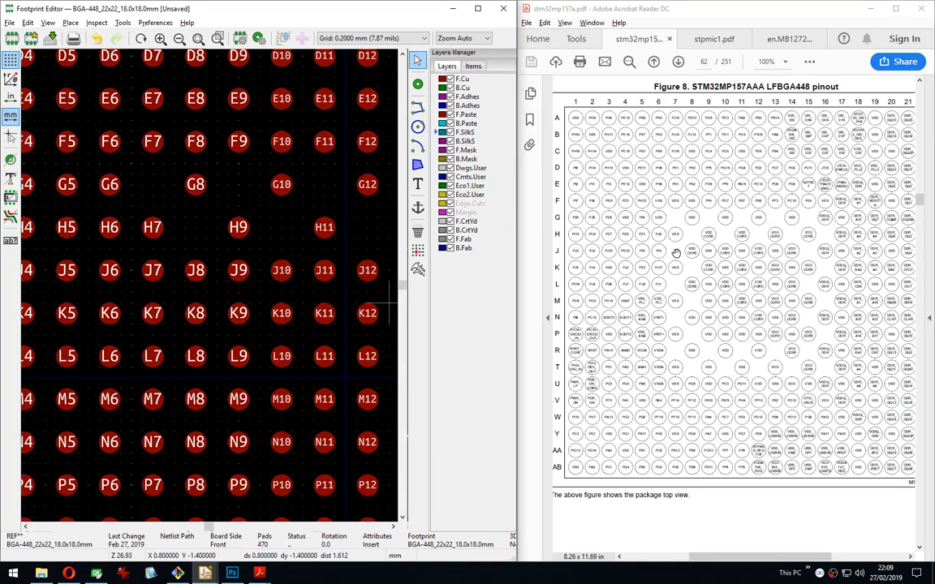
middle_click(286, 281)
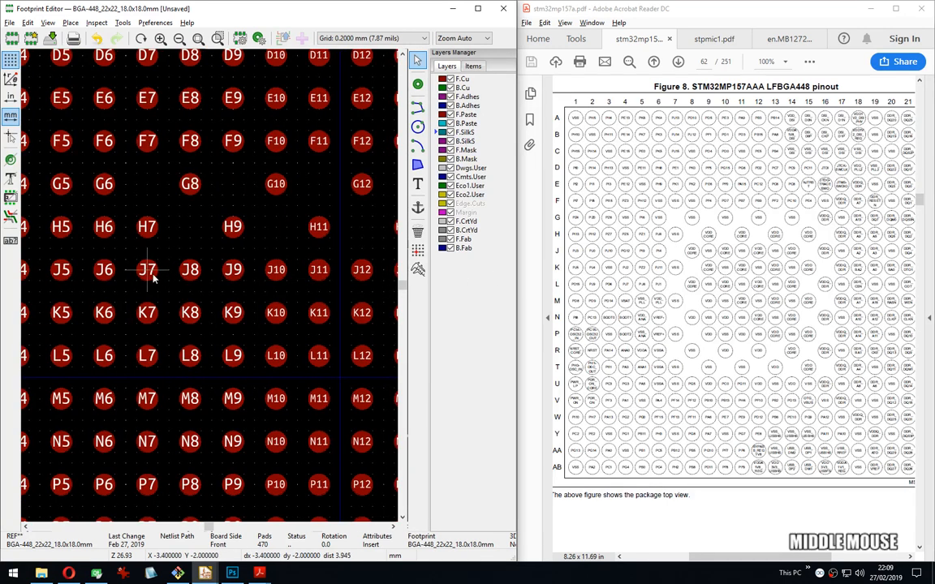
key("Delete")
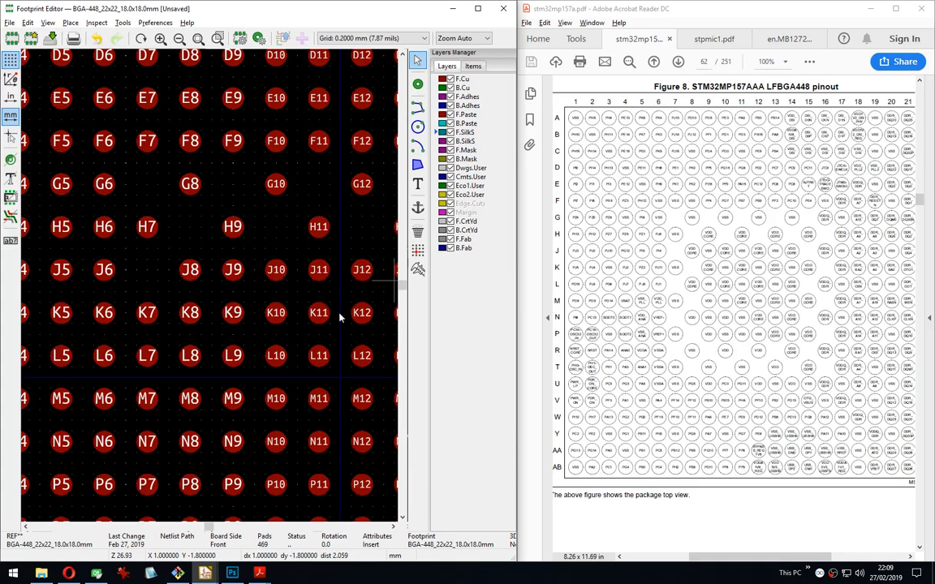
middle_click_drag(371, 257, 213, 251)
key("Delete")
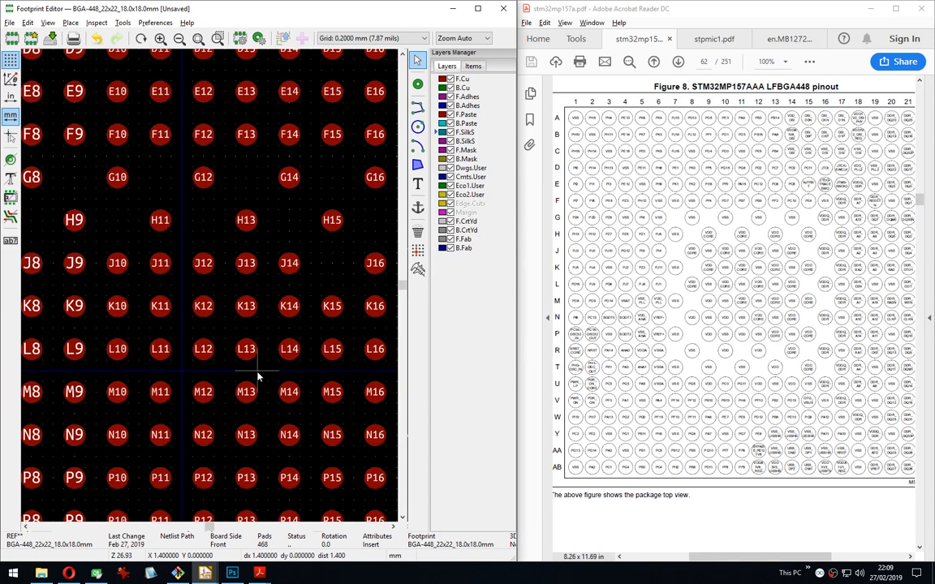
Delete the unpopulated pads L7, N7 and R7 from column 7 and K8, M8 and P8 from column 8.
middle_click_drag(105, 387, 280, 358)
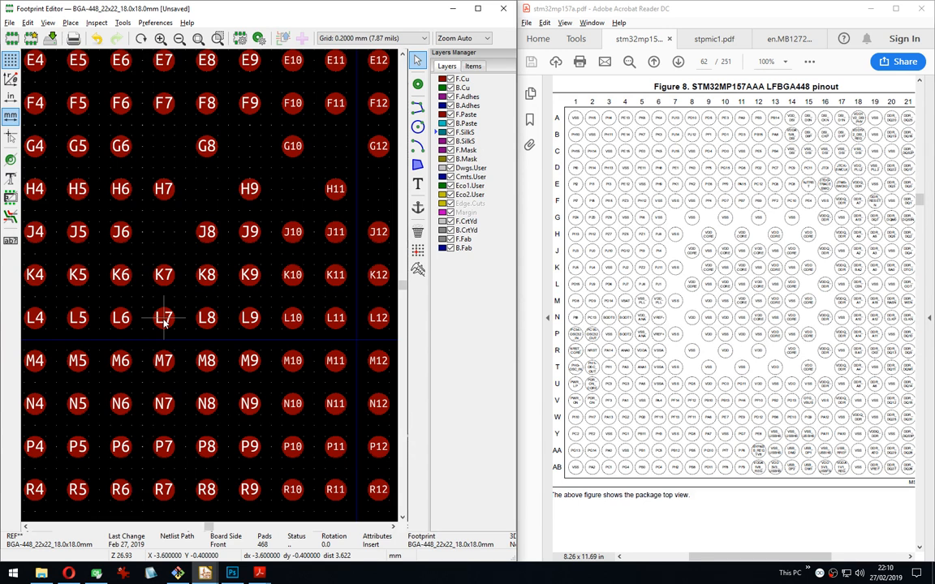
key("Delete")
key("Delete")
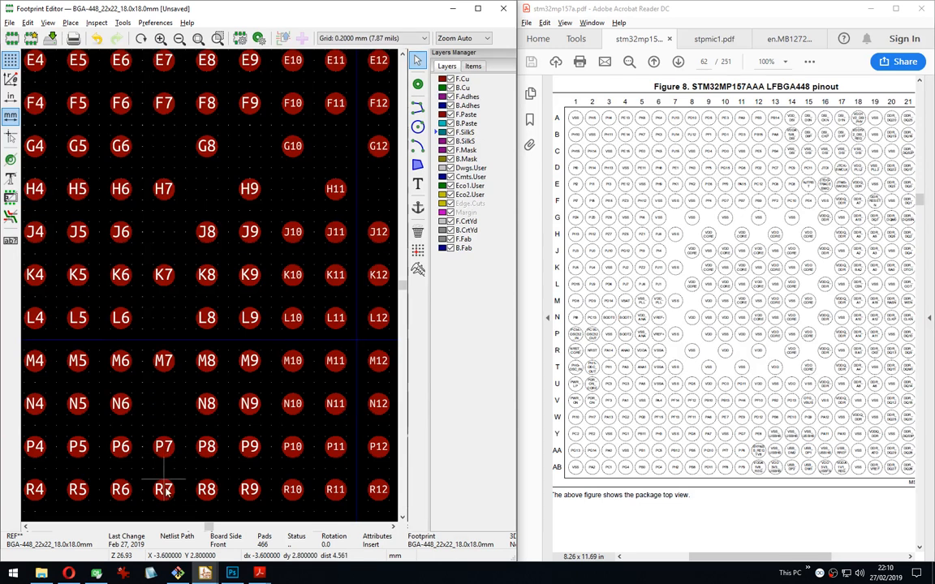
key("Delete")
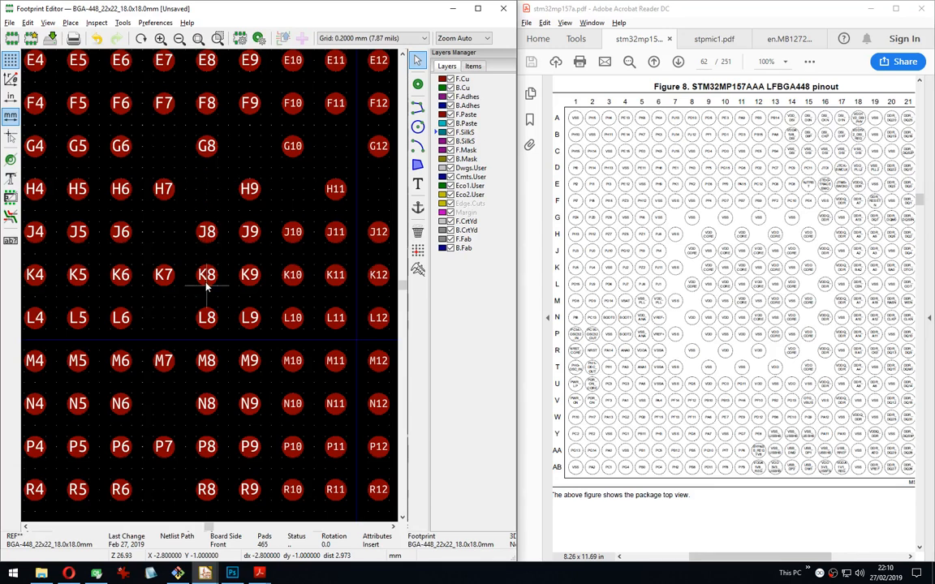
key("Delete")
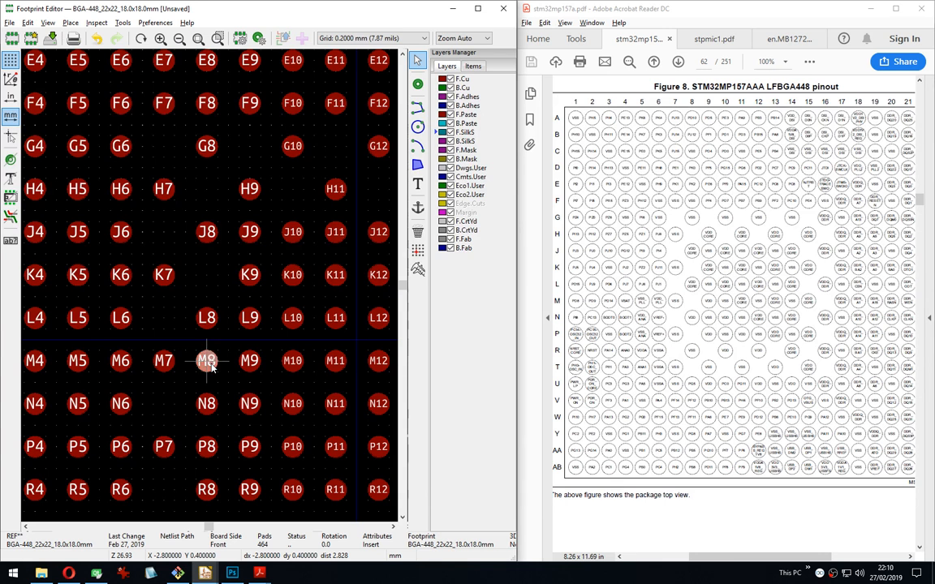
key("Delete")
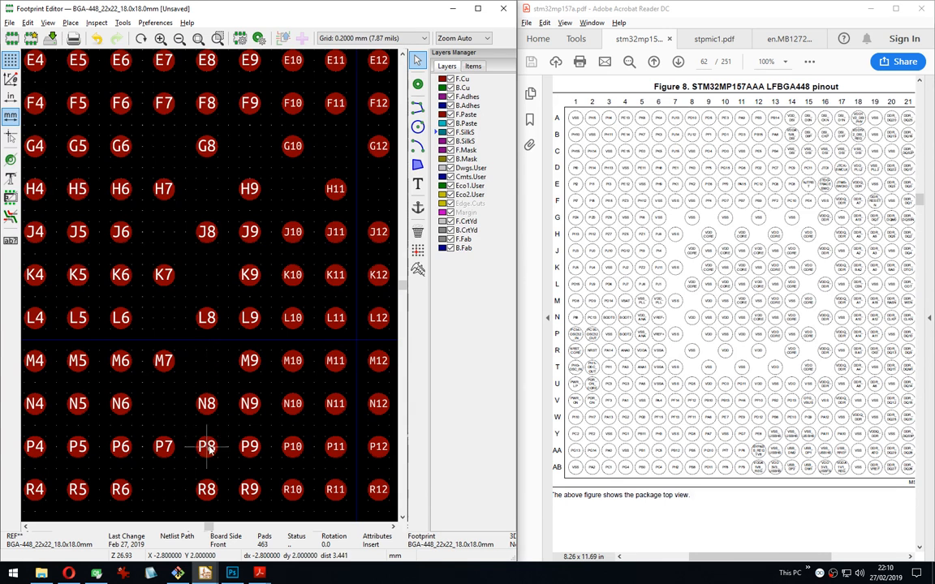
key("Delete")
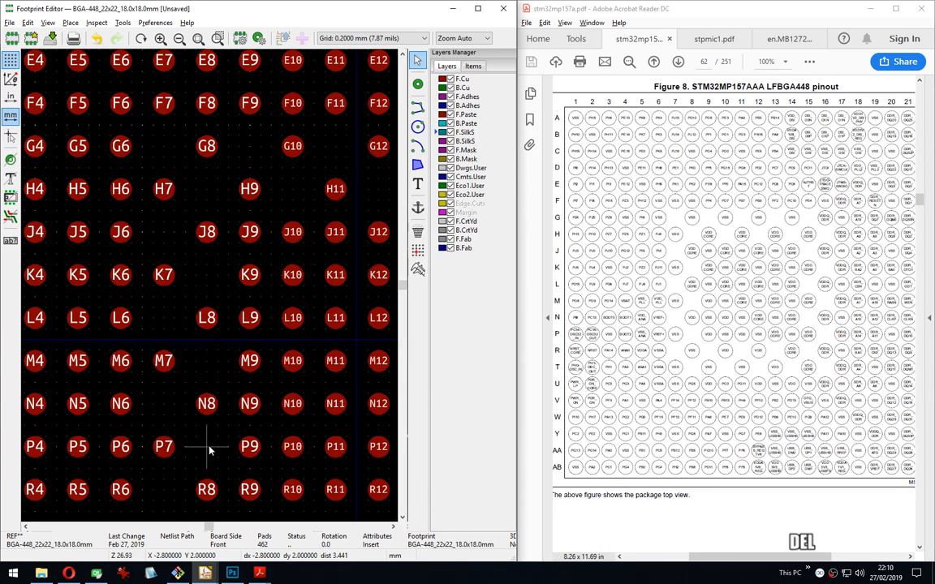
Delete the unpopulated pads T8, T10, T12, T14 and T16 from row T.
middle_click_drag(208, 450, 201, 334)
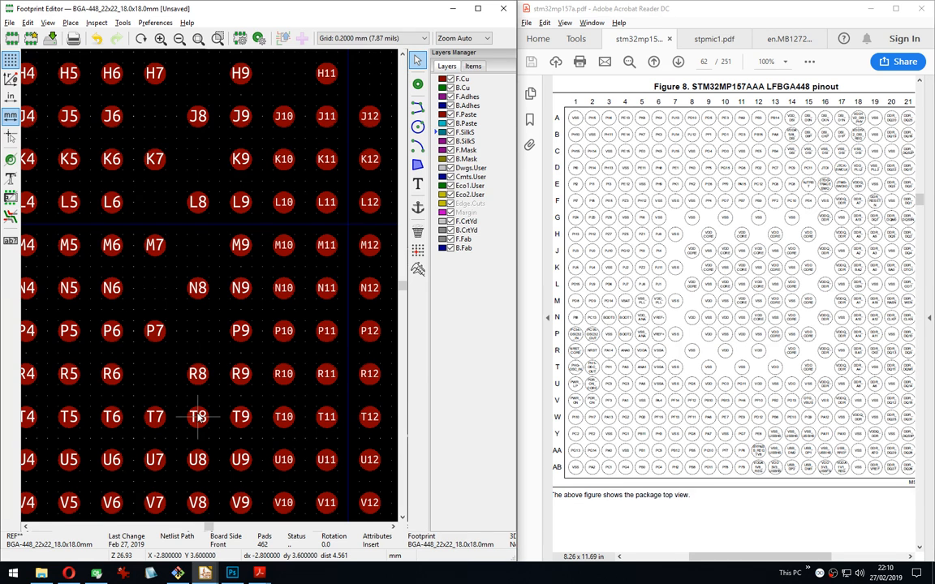
key("Delete")
key("Delete")
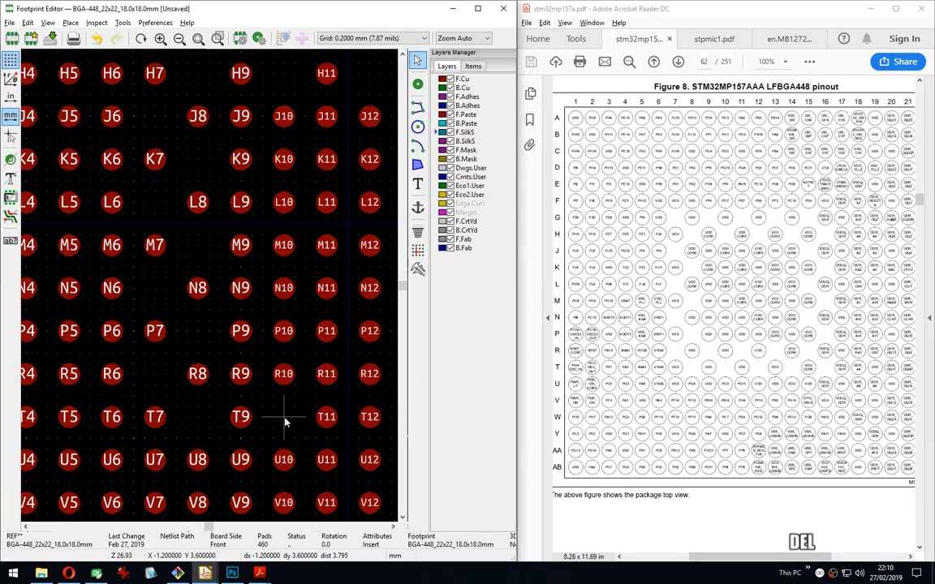
middle_click_drag(284, 416, 177, 421)
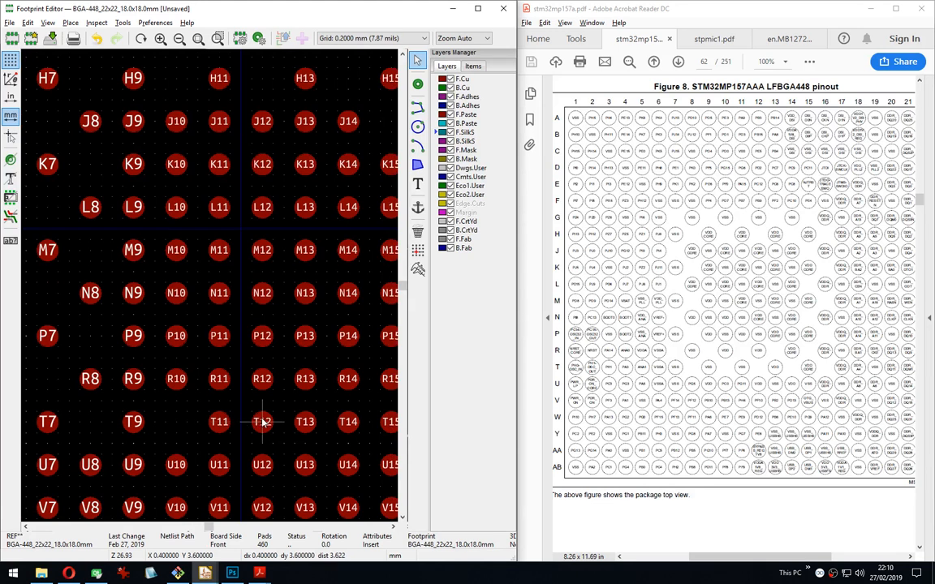
key("Delete")
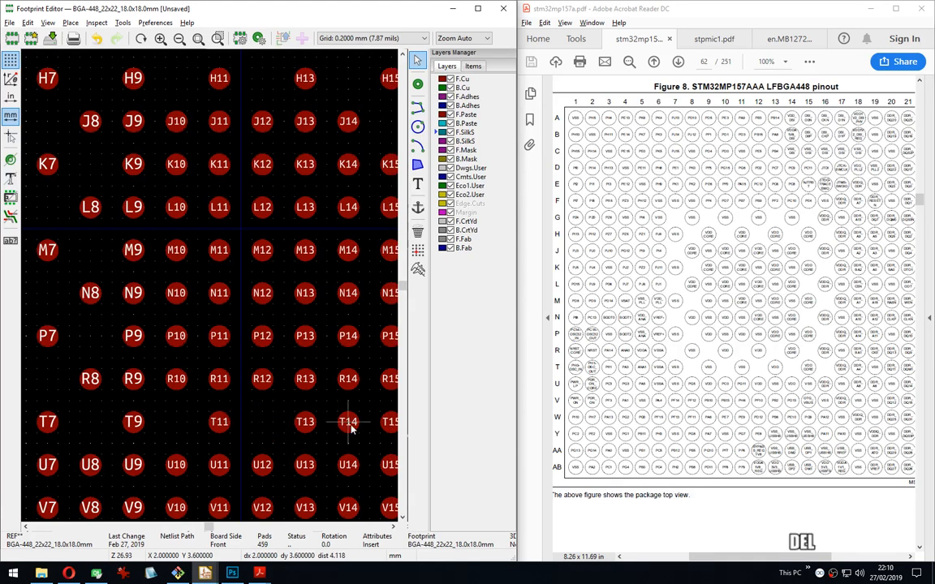
key("Delete")
middle_click_drag(353, 430, 257, 432)
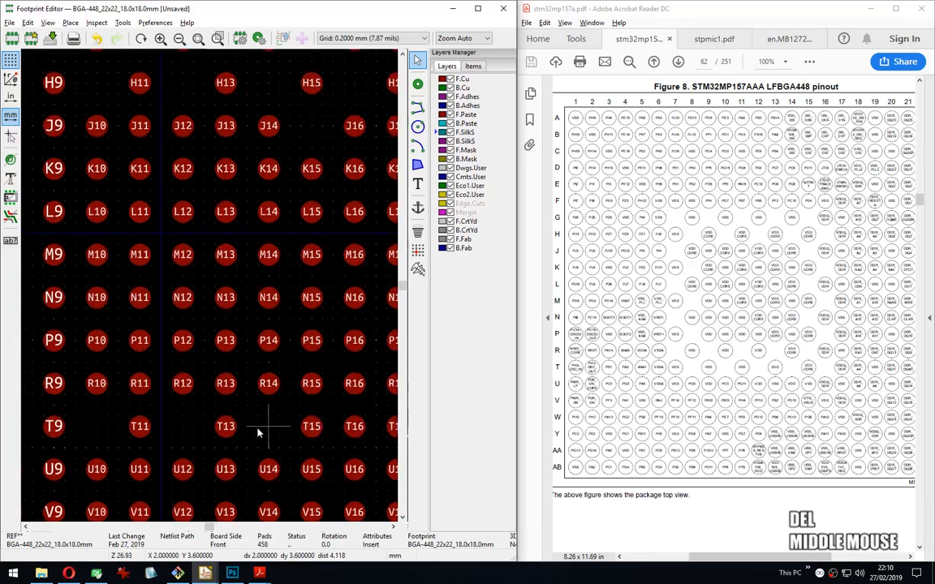
key("Delete")
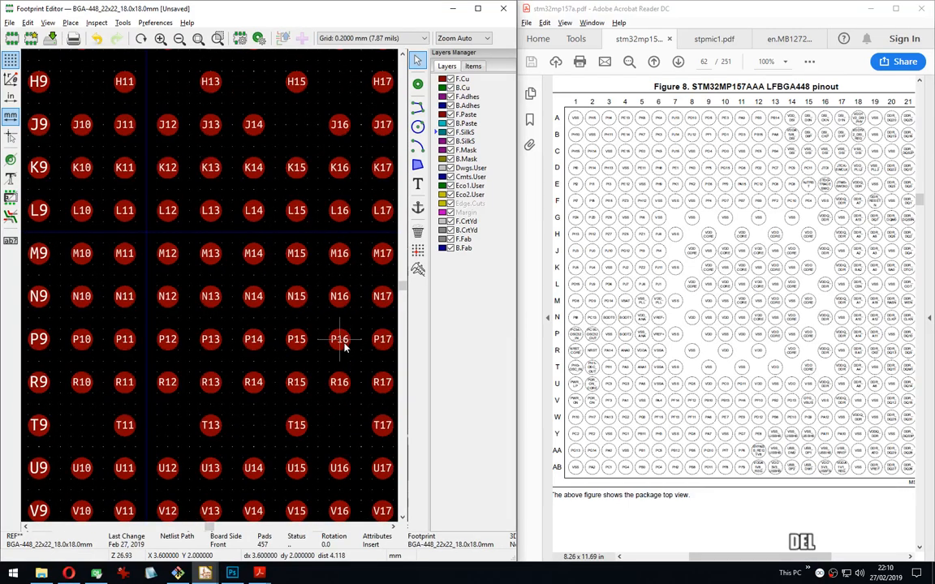
Delete the unpopulated pads P16, M16 and K16 from column 16 and L15, N15 and R15 from column 15.
key("Delete")
key("Delete")
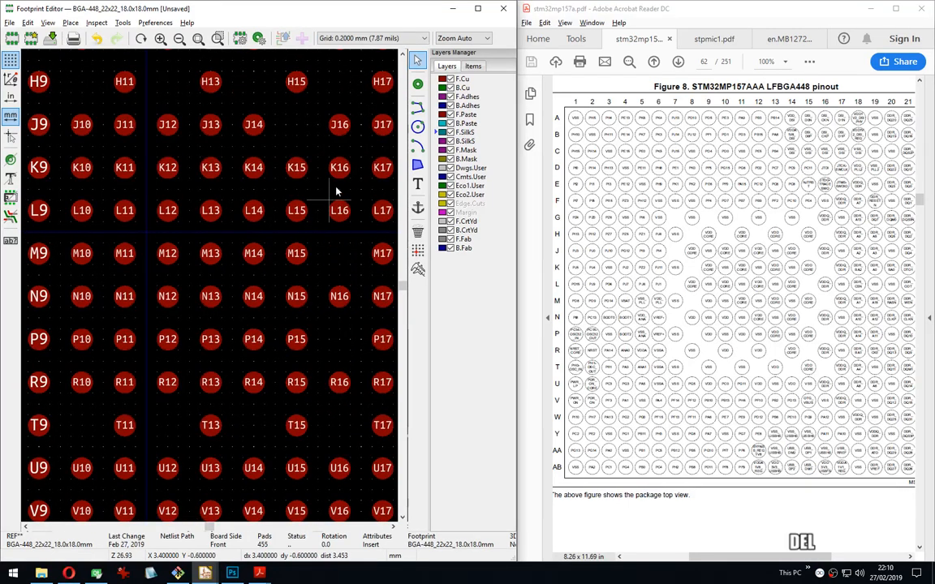
key("Delete")
key("Delete")
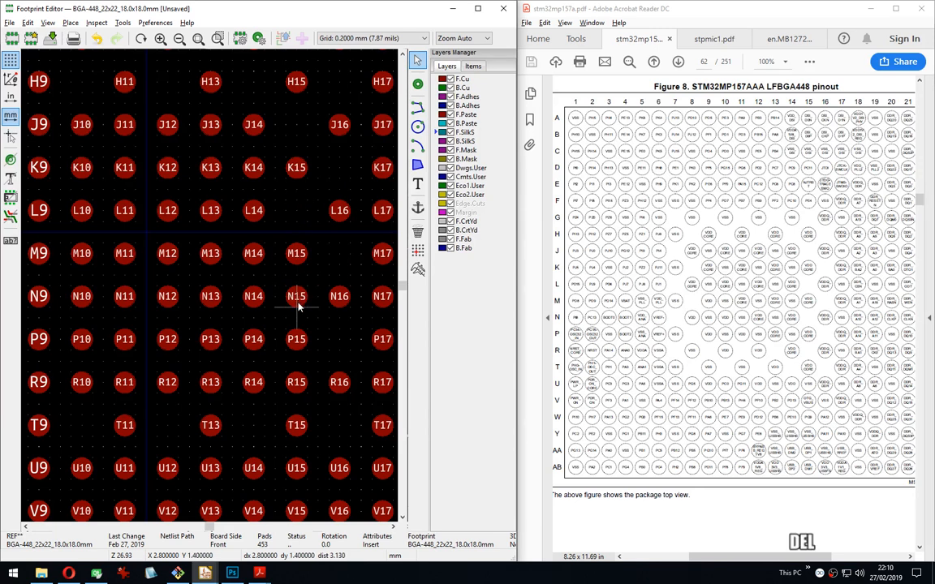
key("Delete")
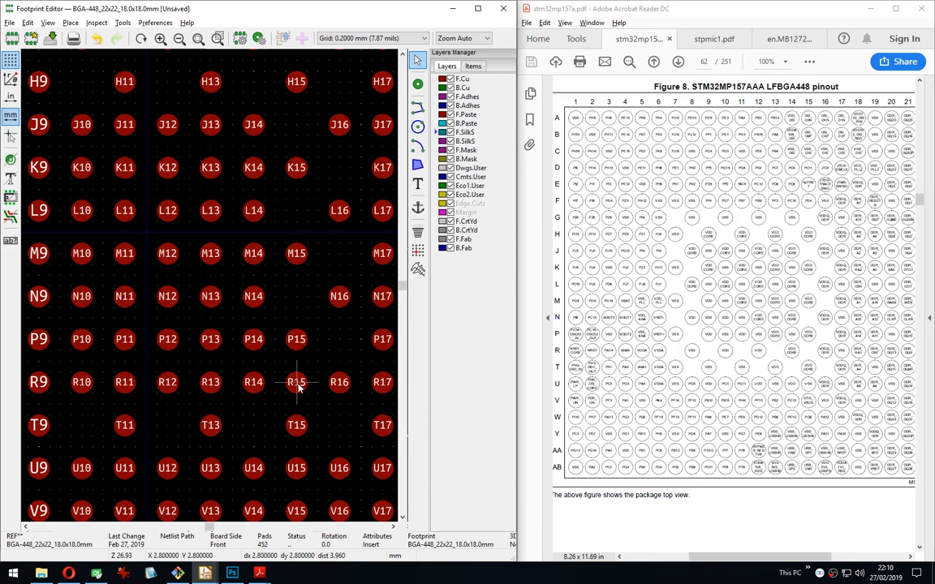
key("Delete")
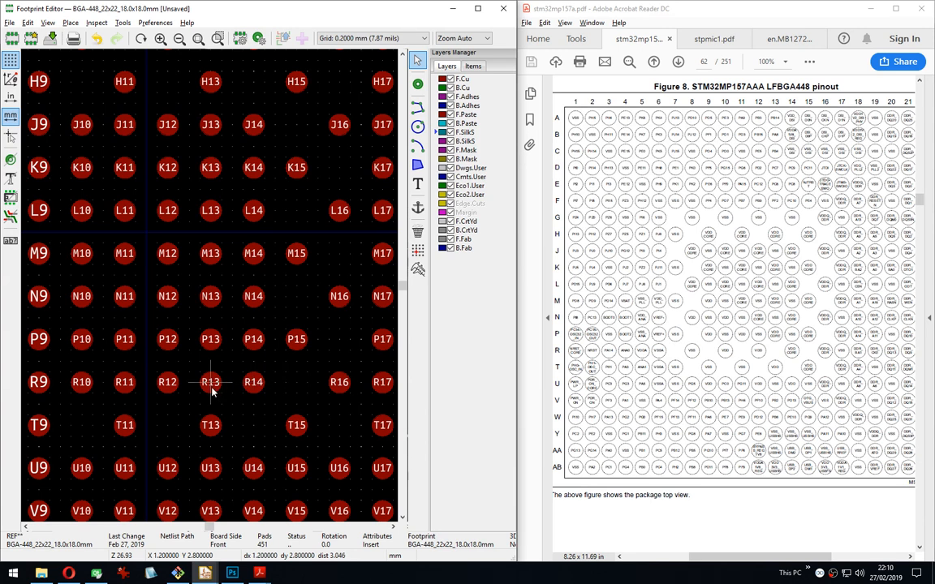
Delete the remaining unpopulated pads R13, R11 and R9 from row R.
key("Delete")
key("Delete")
key("Delete")
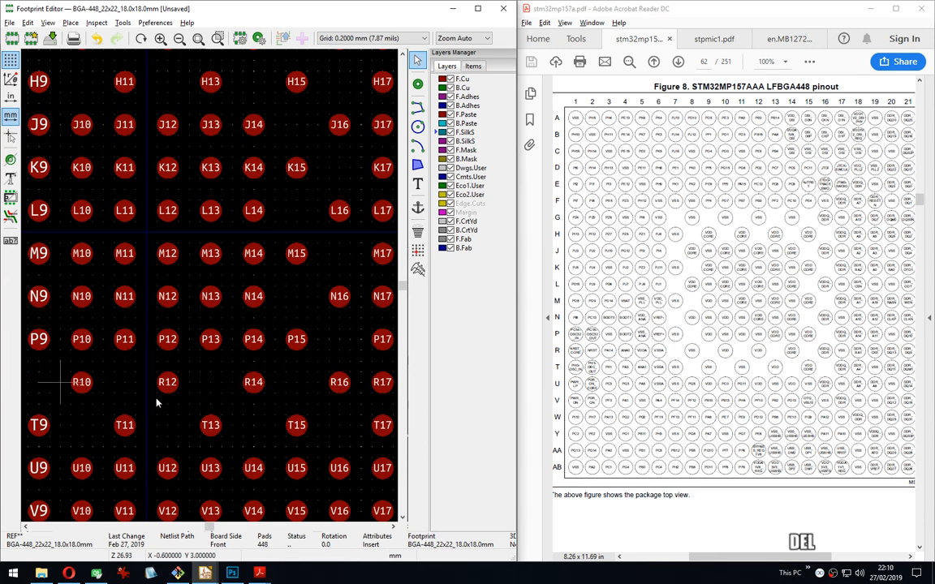
View the whole footprint to check its pad pattern and pad count.
scroll(208, 288, "down", 3)
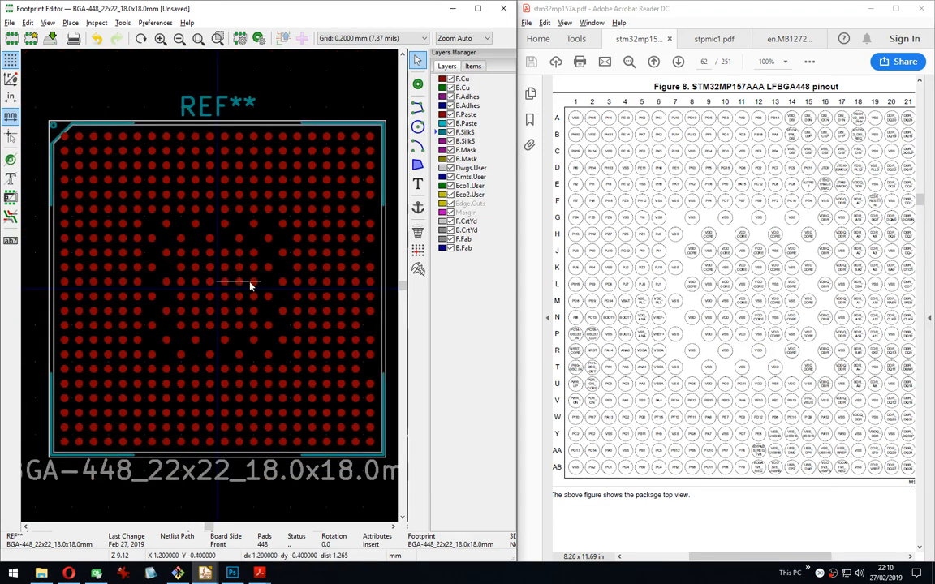
middle_click_drag(250, 286, 231, 274)
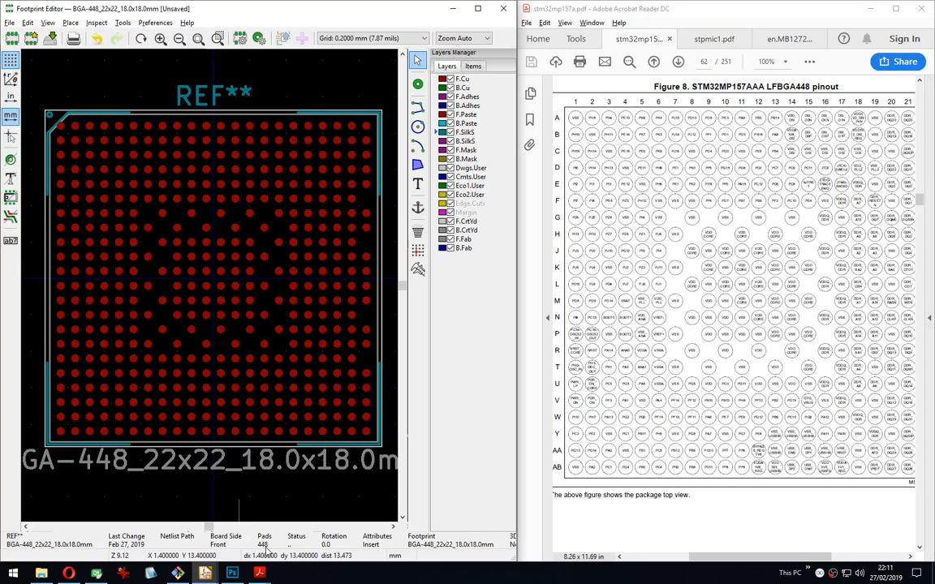
middle_click_drag(225, 358, 222, 356)
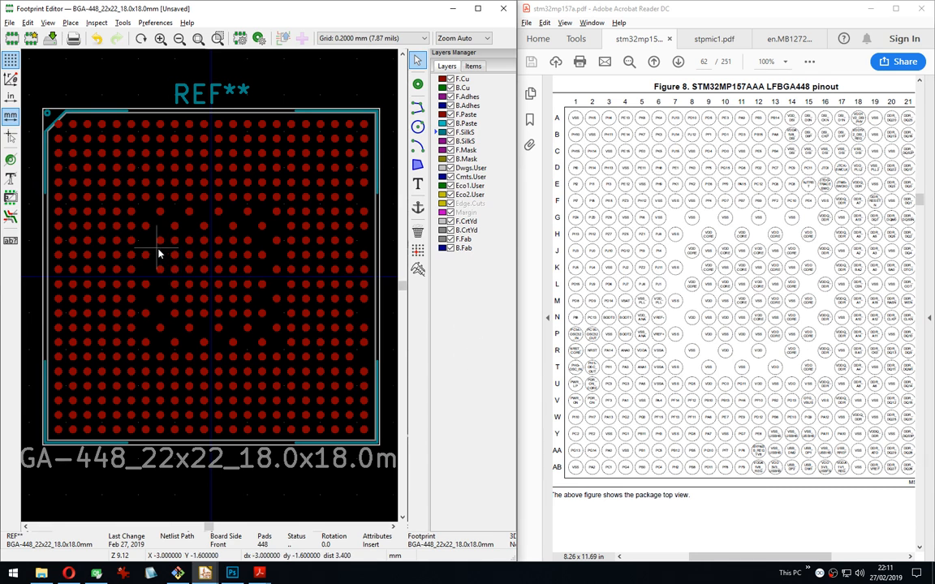
middle_click_drag(163, 255, 168, 248)
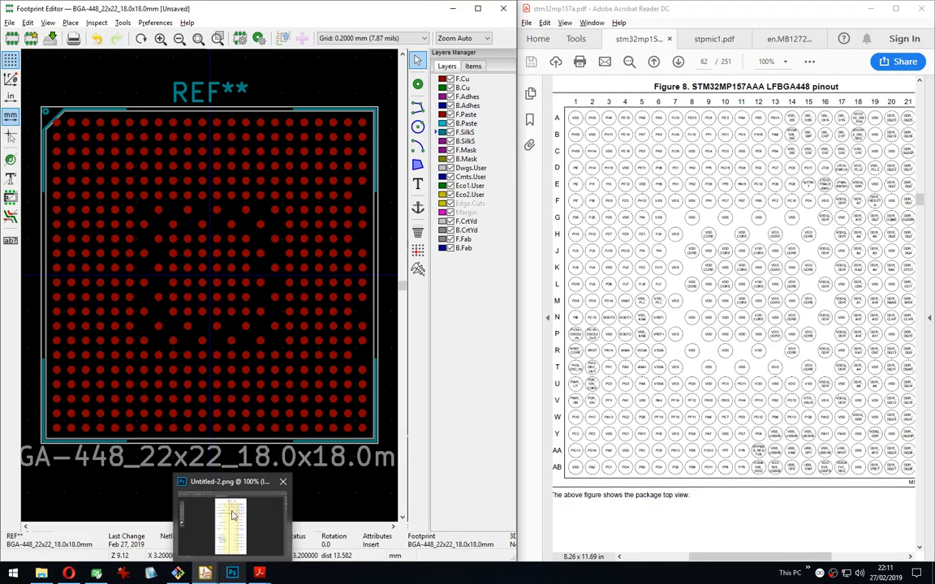
left_click(232, 573)
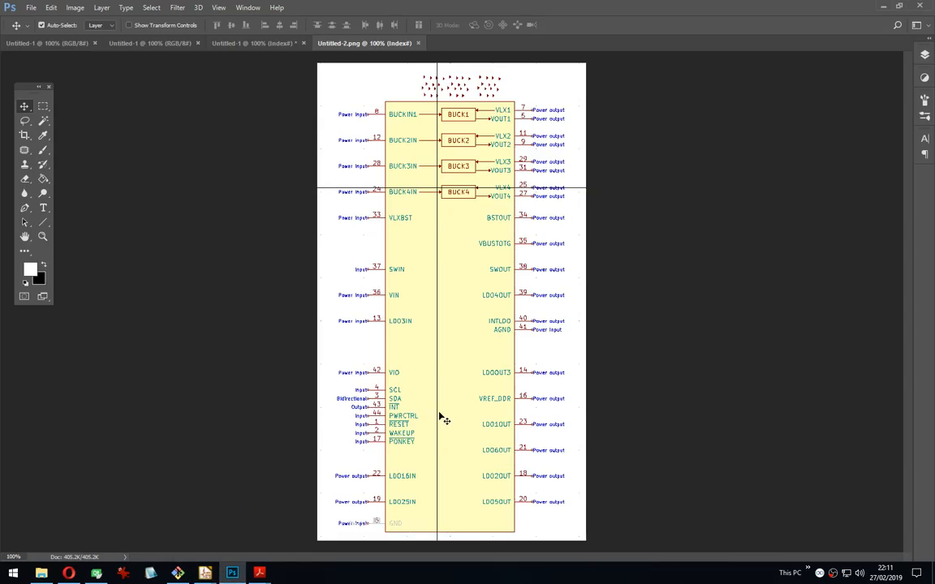
key("alt+Tab")
key("alt+Tab")
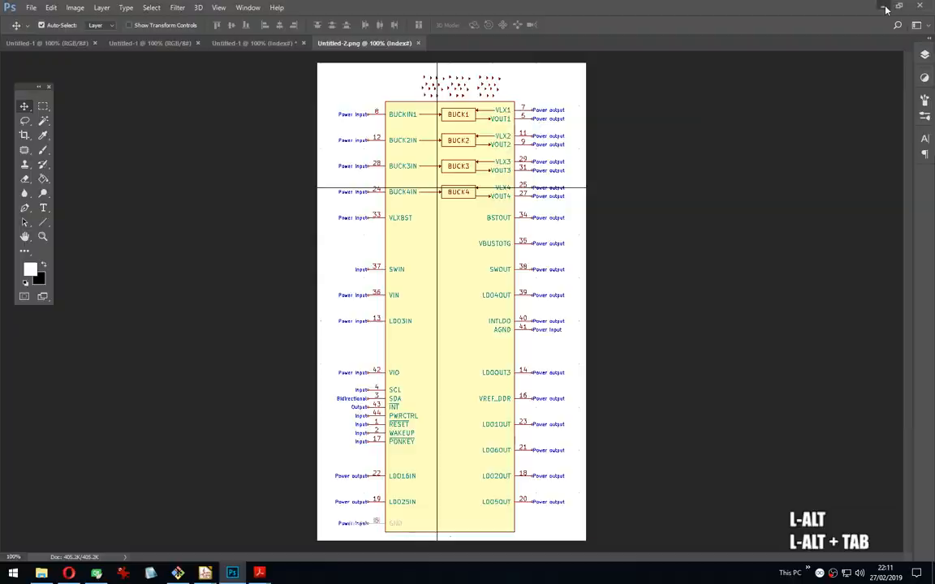
left_click(883, 7)
mouse_move(232, 573)
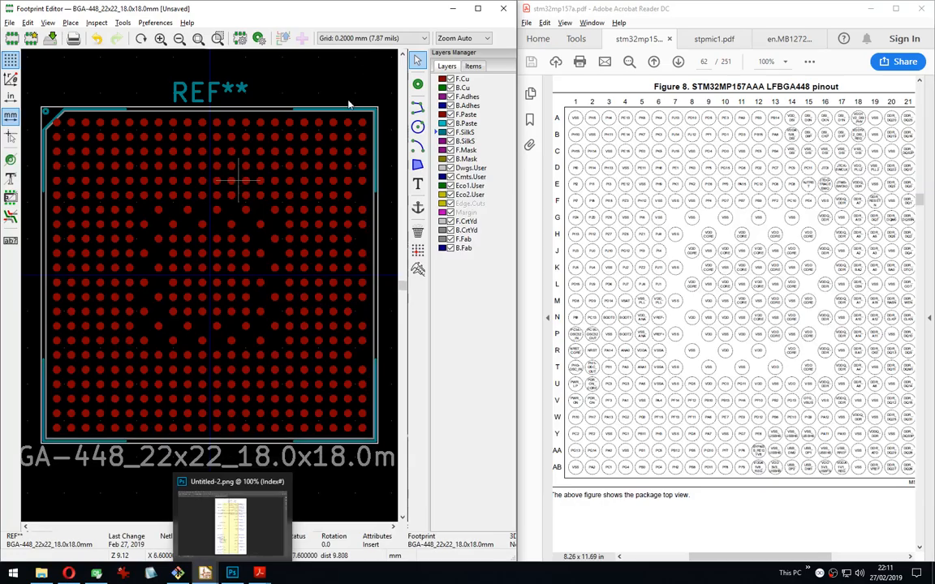
left_click(356, 16)
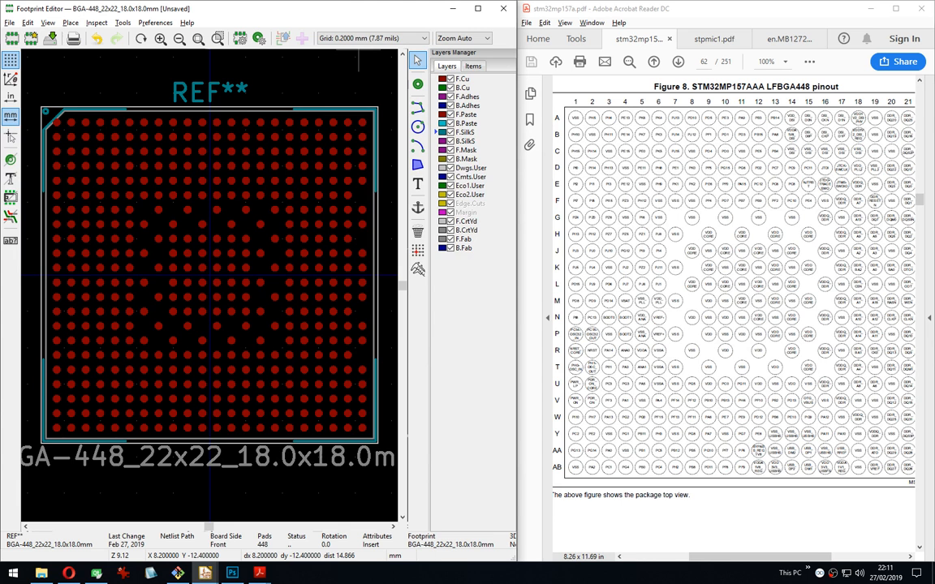
left_click(696, 15)
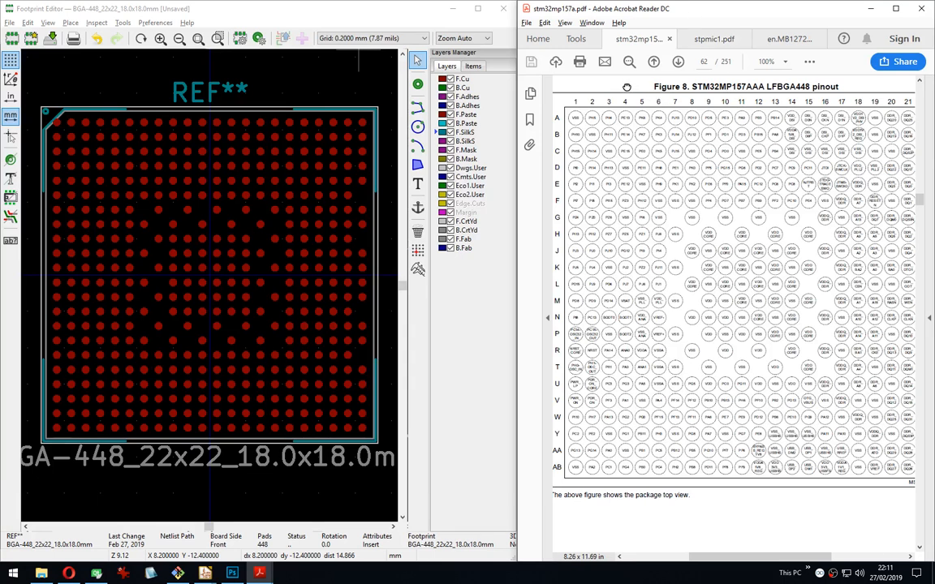
left_click_drag(628, 86, 620, 87)
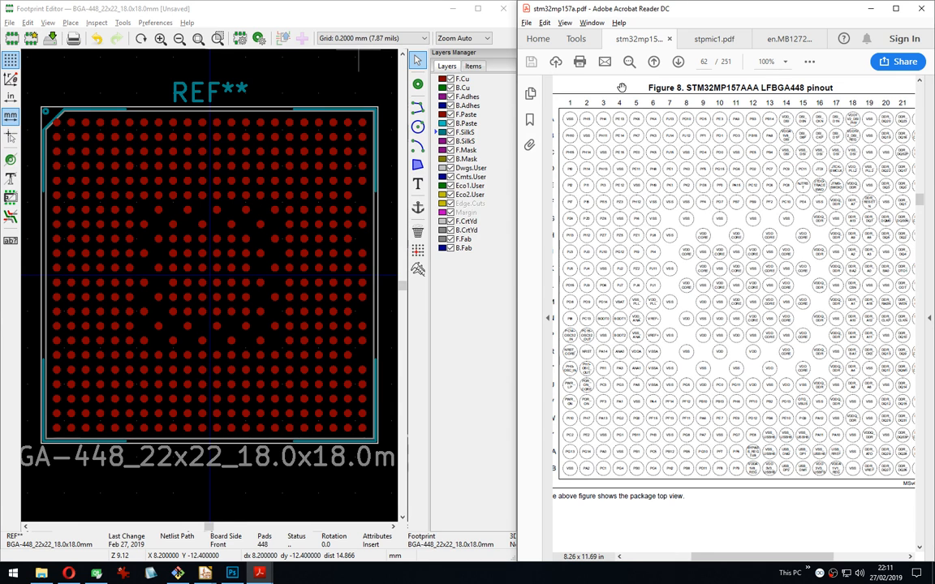
left_click_drag(621, 86, 619, 89)
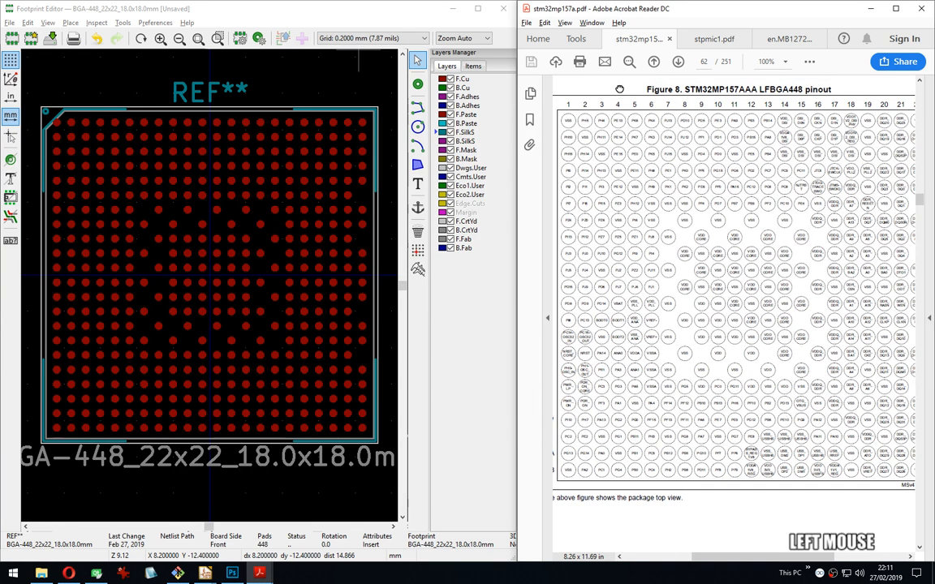
scroll(721, 326, "down", 1)
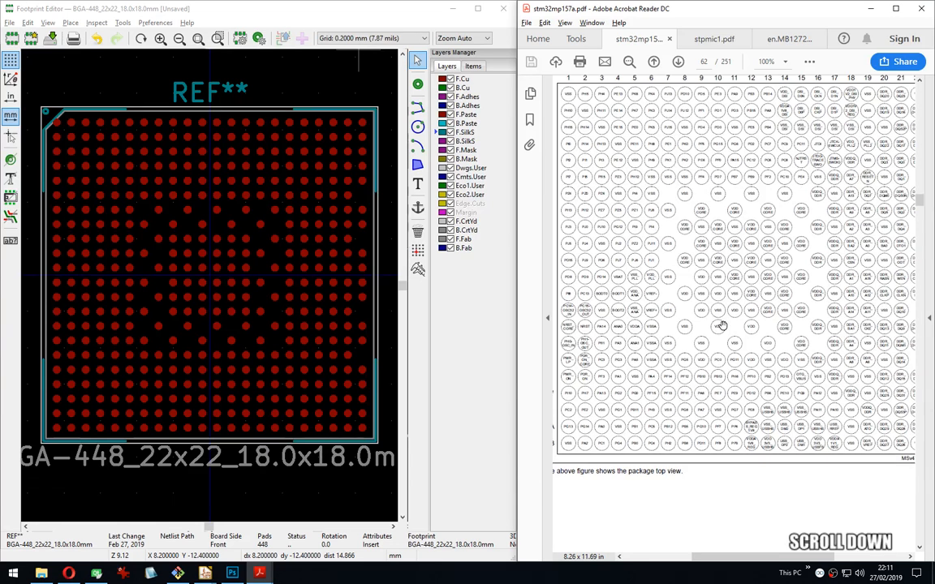
scroll(722, 326, "up", 2)
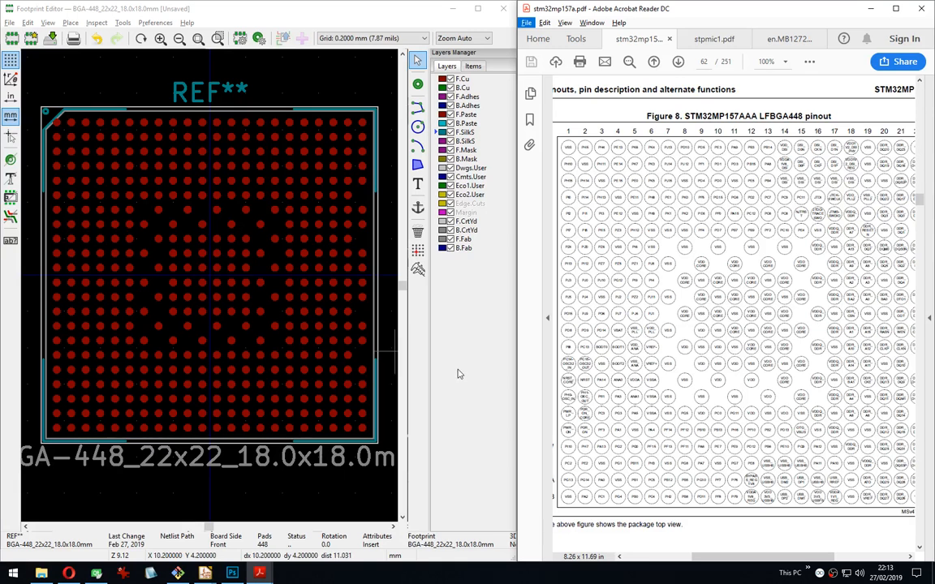
Set the datasheet zoom to 85% and position the page so Figure 8 shows all columns 1 to 22.
left_click(777, 528)
scroll(775, 519, "down", 1, "ctrl")
left_click_drag(767, 372, 765, 314)
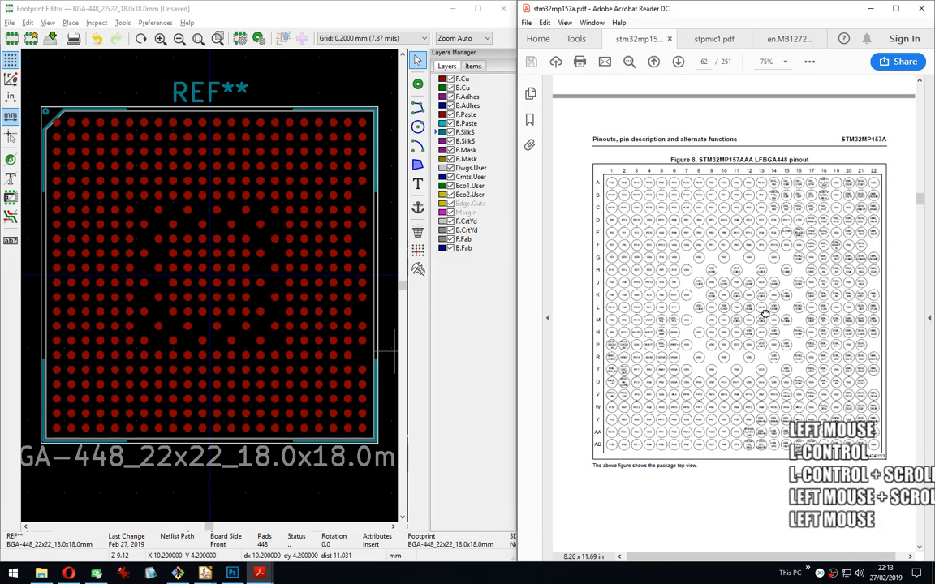
left_click(788, 64)
left_click(767, 62)
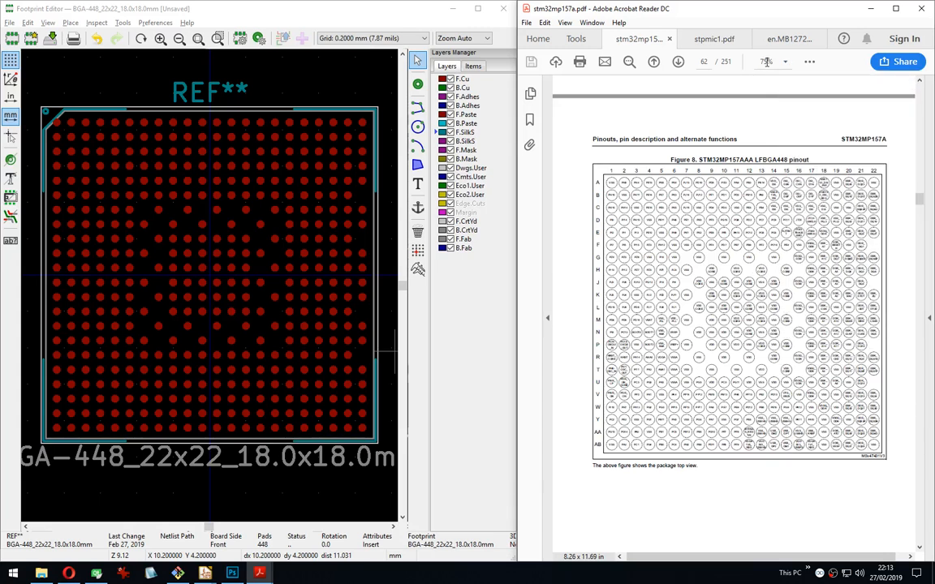
left_click(766, 61)
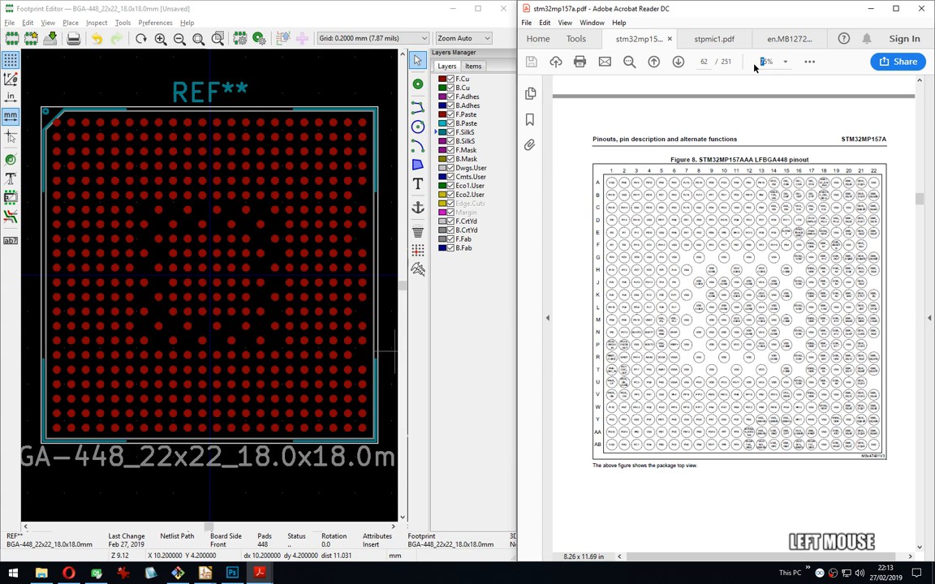
type("85")
key("Return")
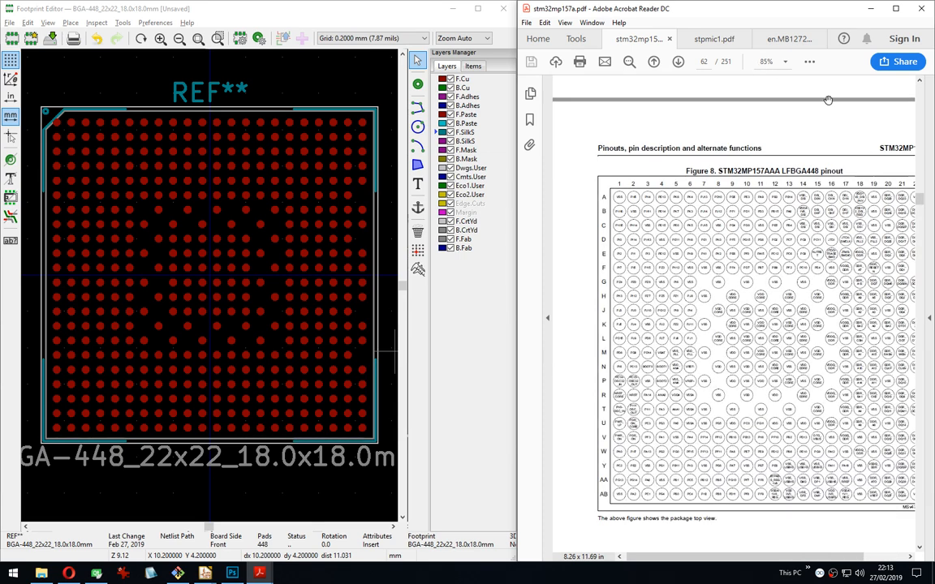
left_click_drag(804, 149, 771, 104)
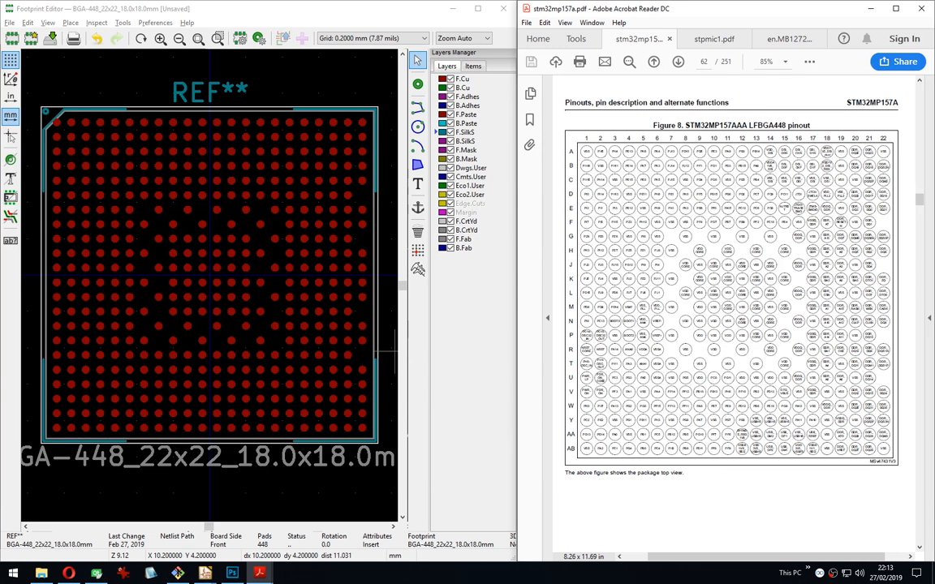
Frame the whole footprint beside the complete Figure 8 pinout and capture a screenshot of both.
left_click(934, 290)
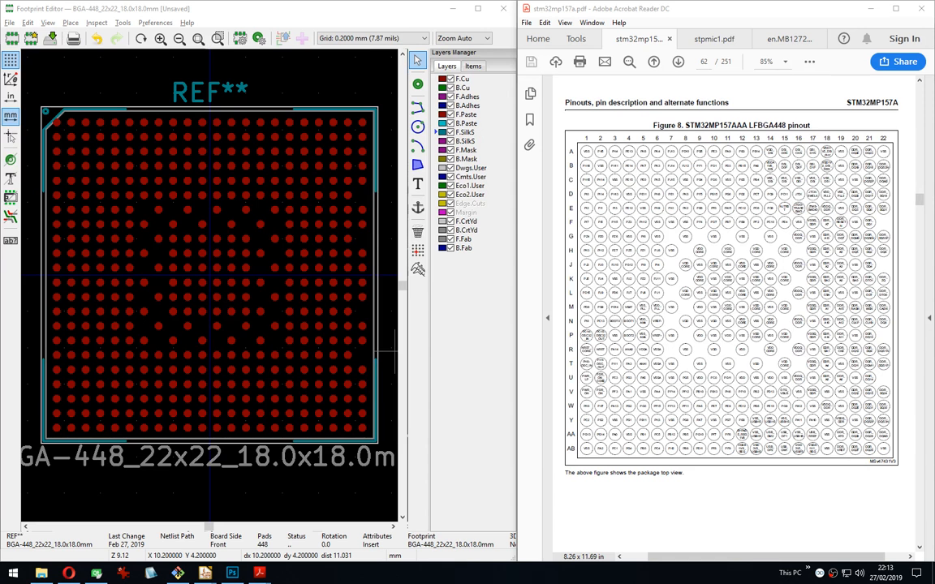
left_click(711, 10)
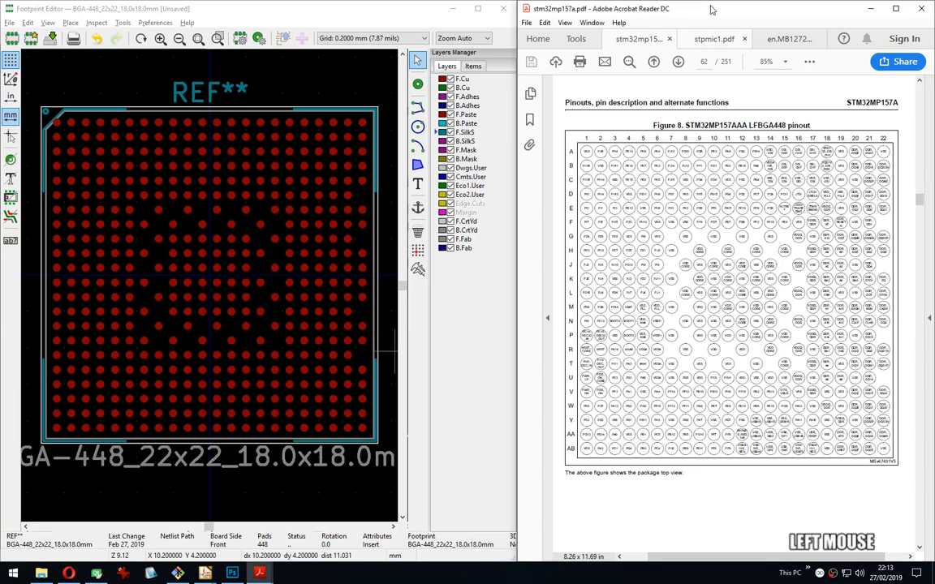
left_click_drag(775, 125, 774, 112)
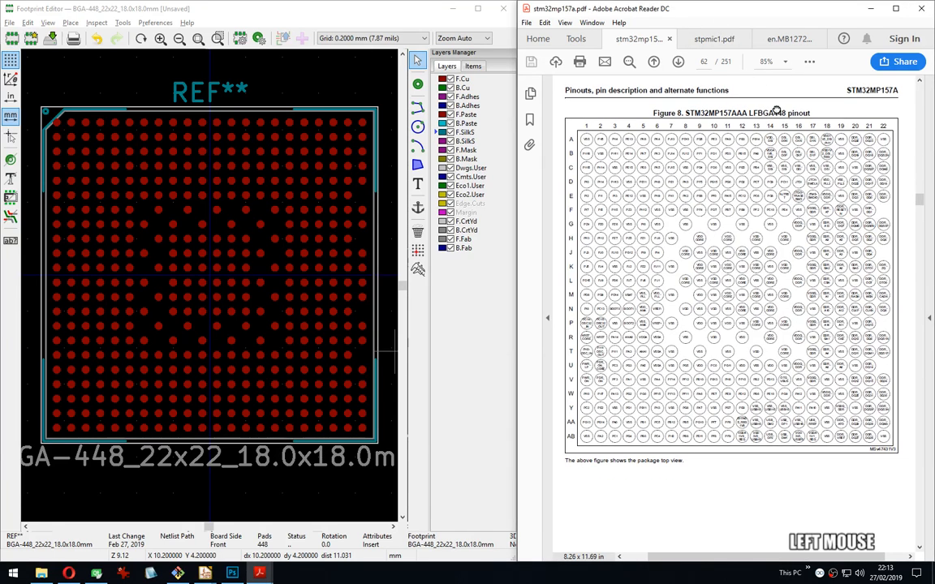
left_click(258, 81)
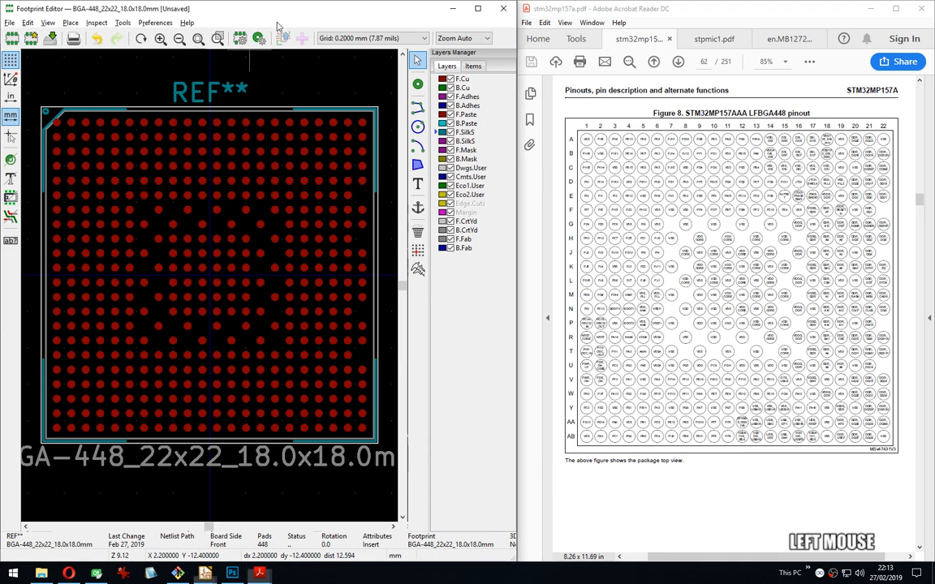
scroll(299, 124, "down", 1)
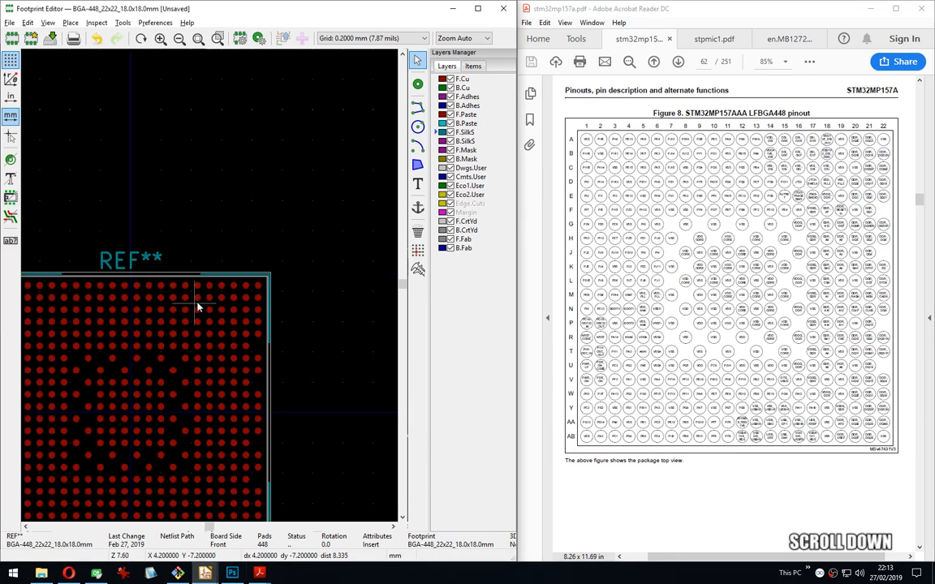
middle_click_drag(197, 302, 289, 172)
scroll(289, 173, "up", 1)
middle_click_drag(208, 295, 294, 169)
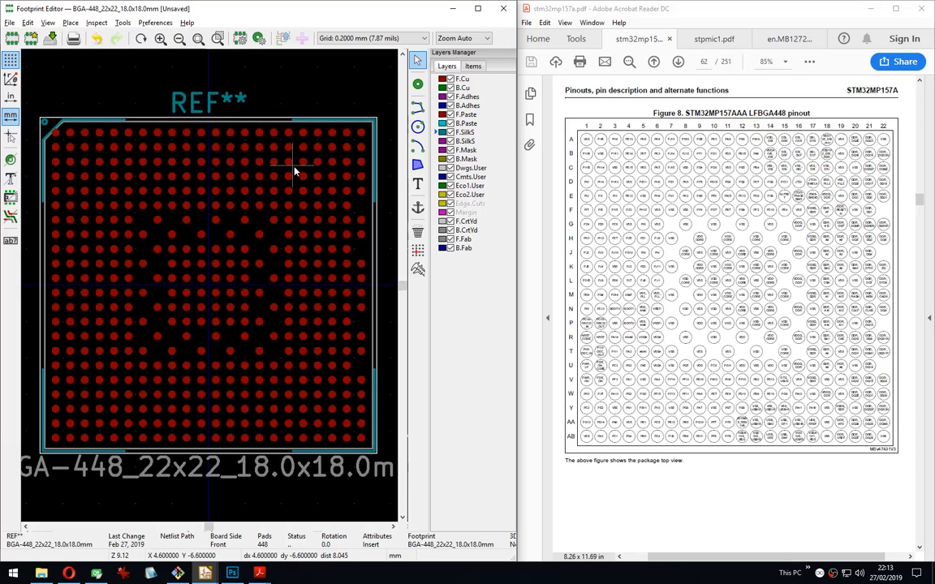
key("Print")
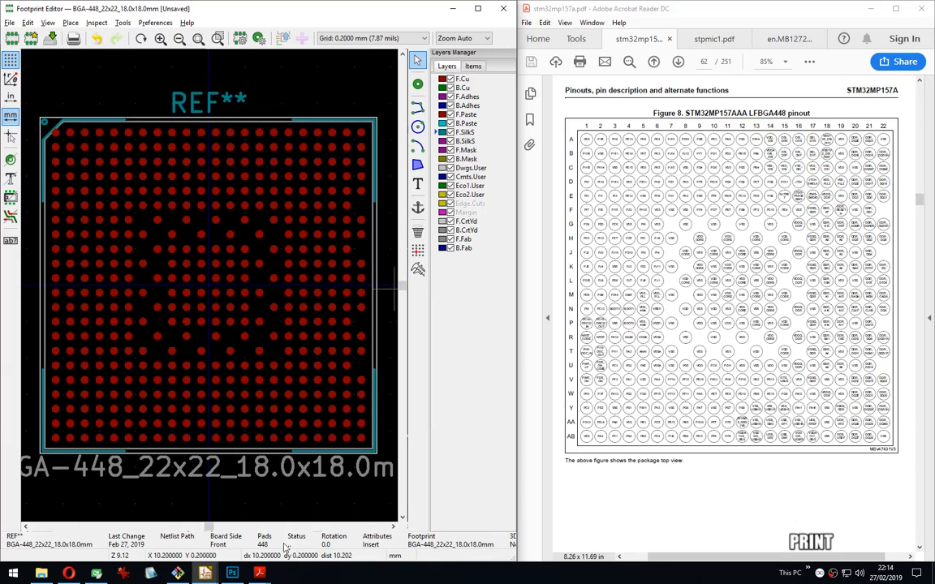
Switch to IrfanView, paste the screenshot and cut out the Figure 8 pinout area, about 640 x 676 pixels.
left_click(120, 574)
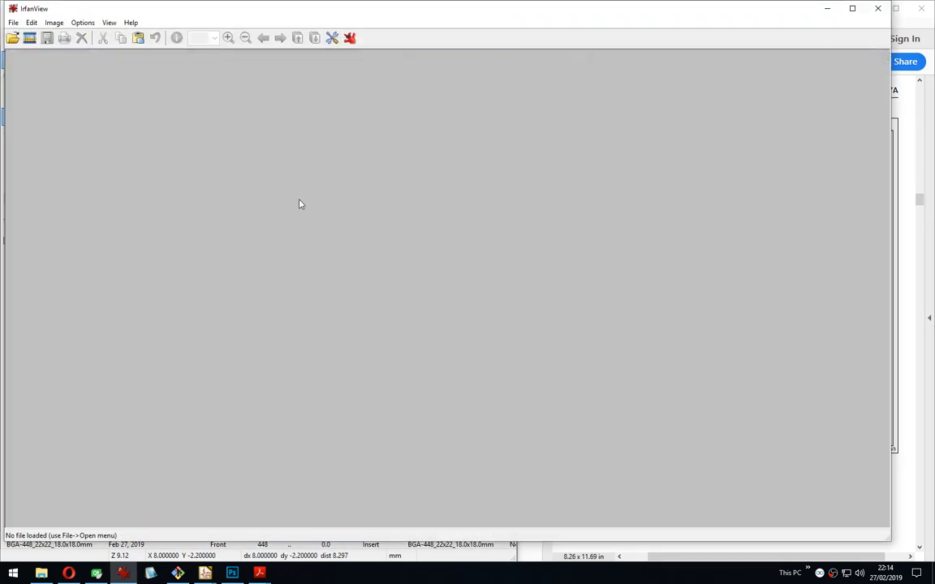
left_click(280, 189)
key("ctrl+v")
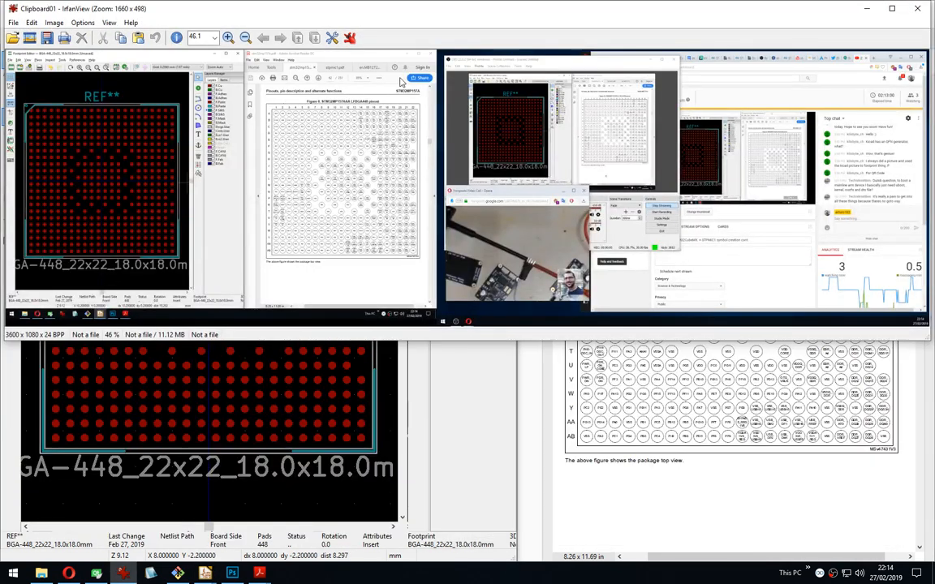
left_click_drag(361, 16, 886, 151)
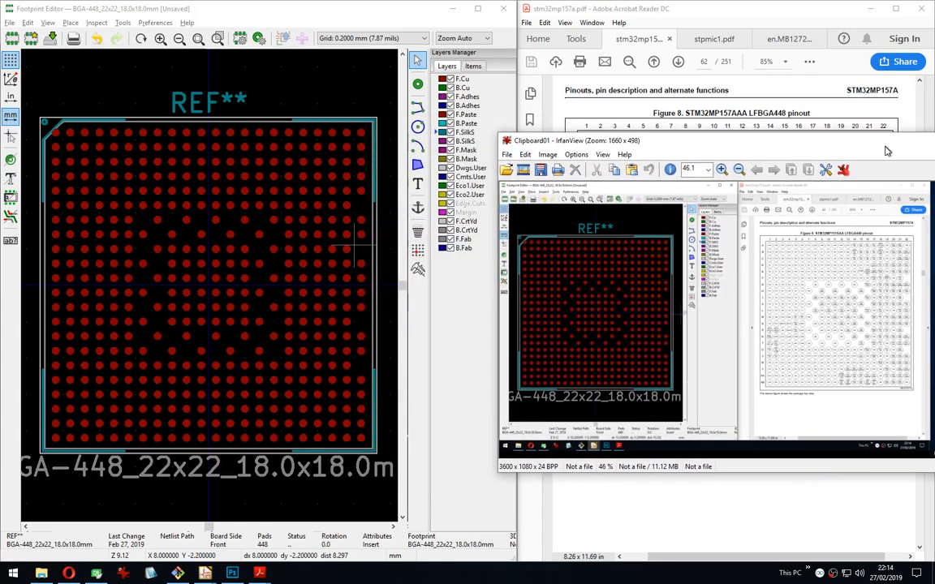
left_click_drag(757, 228, 920, 403)
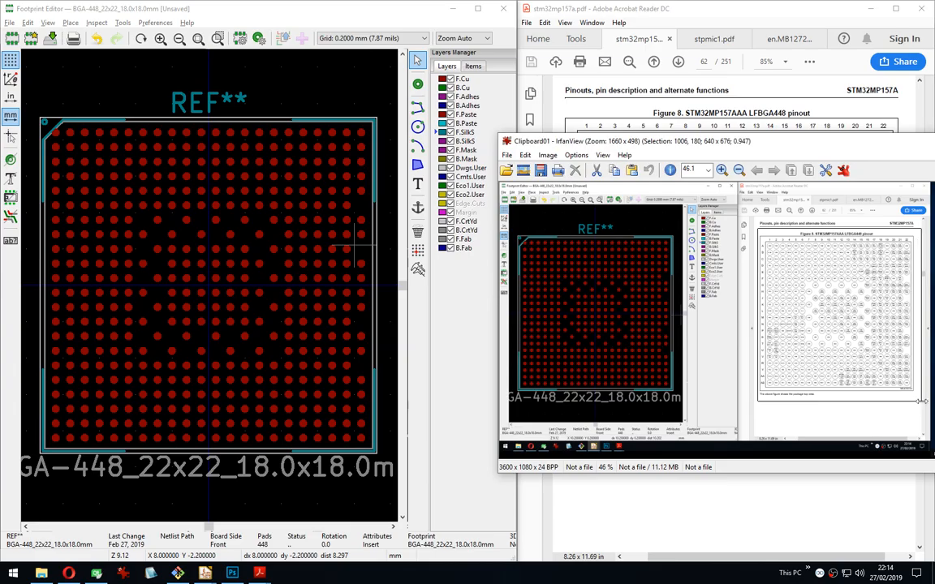
key("ctrl+x")
Switch to Photoshop, create a 640 x 676 px document from the Clipboard preset and paste the pinout figure into it.
left_click(232, 573)
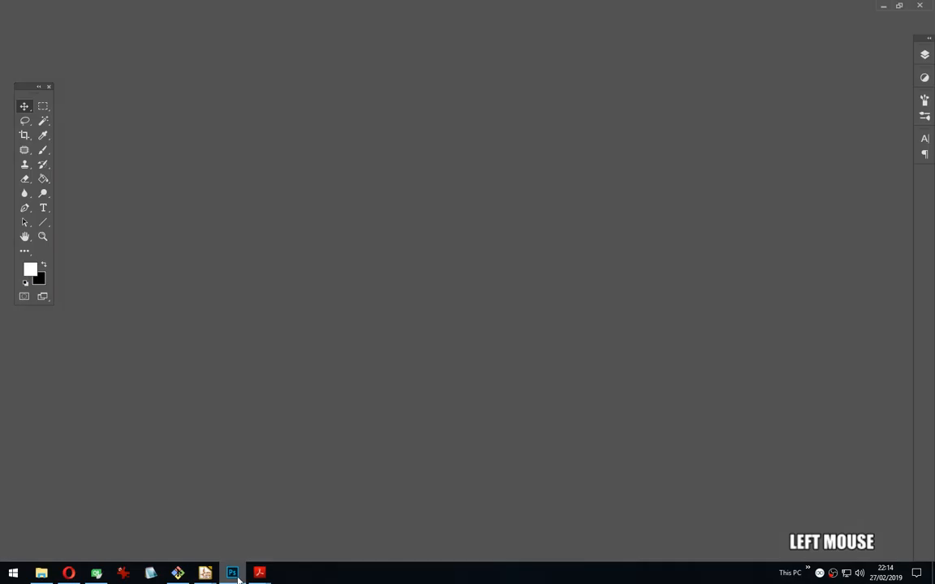
key("ctrl+n")
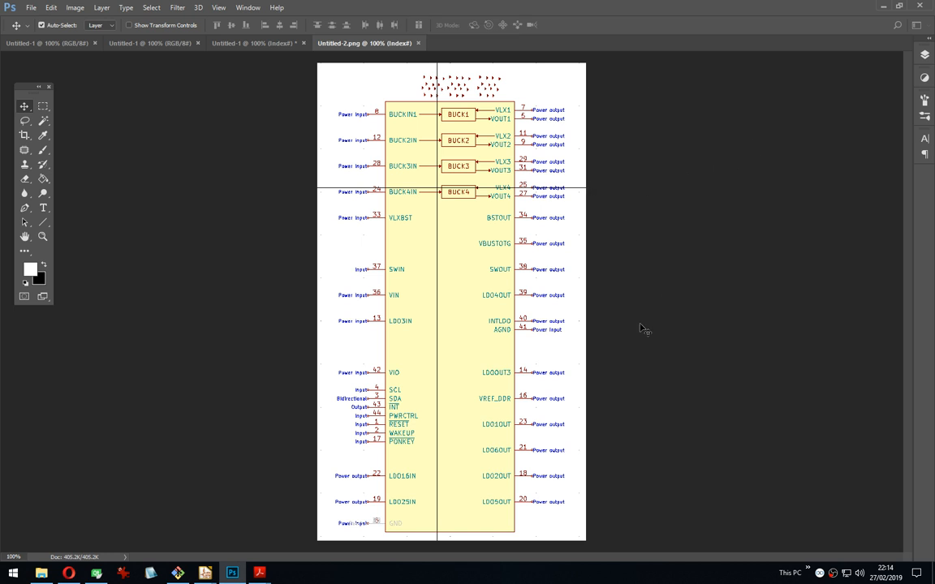
left_click(31, 8)
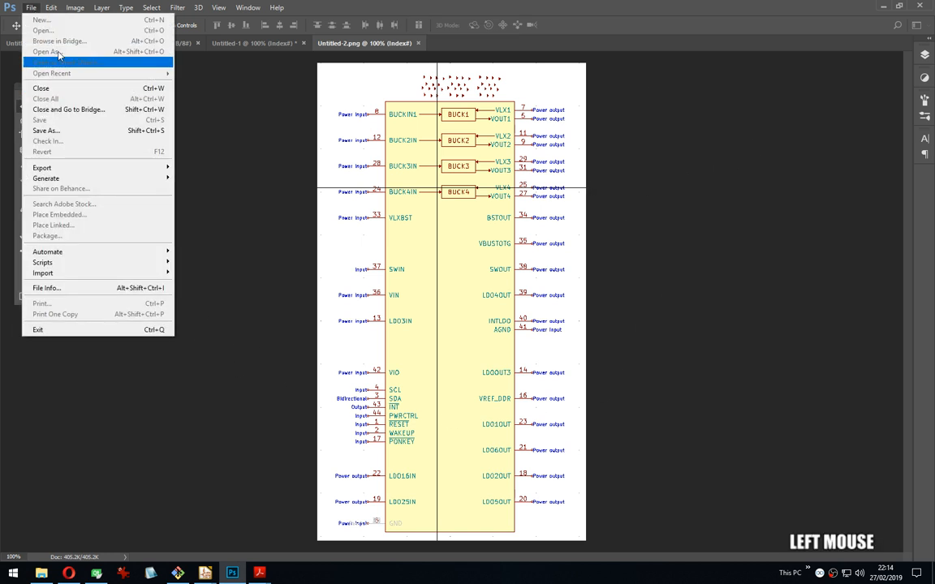
left_click(60, 29)
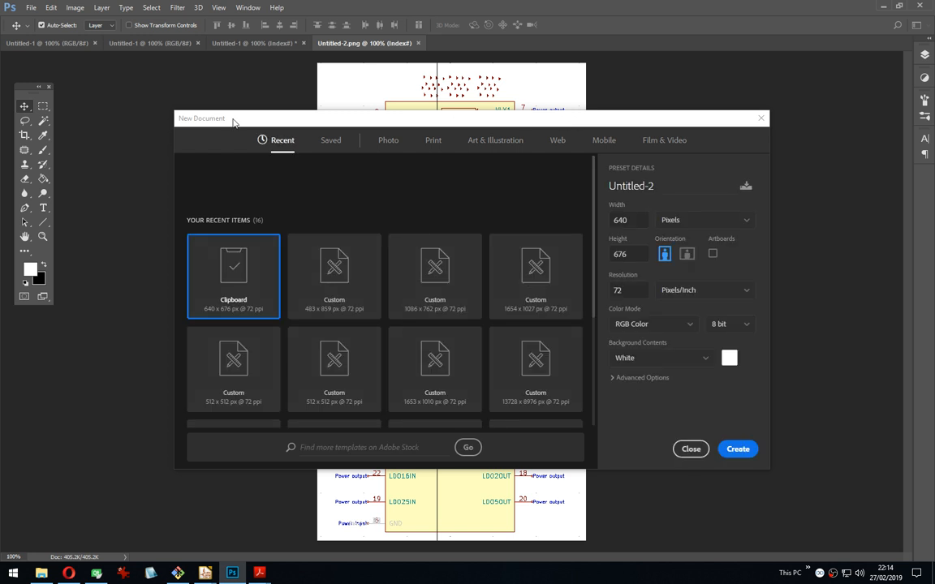
left_click(245, 270)
left_click(738, 450)
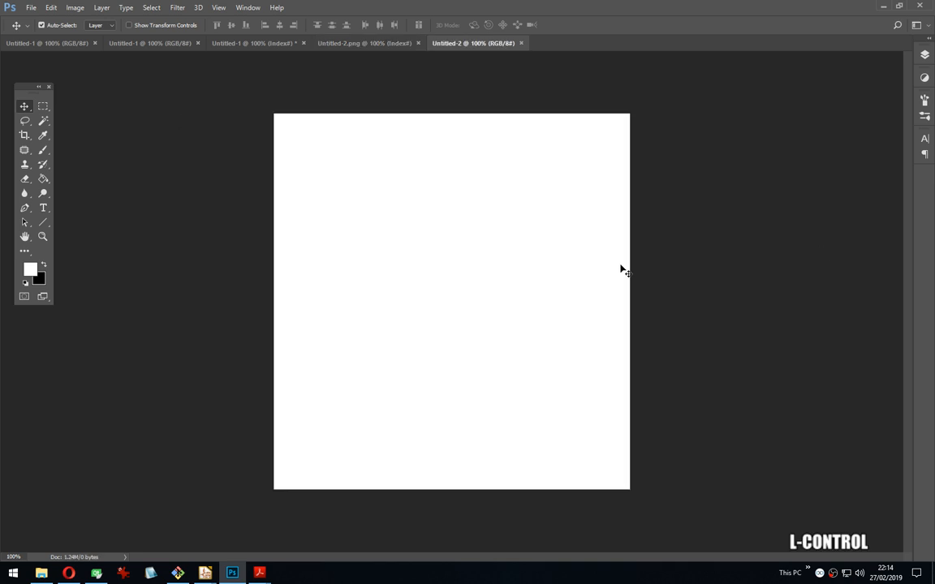
key("ctrl+v")
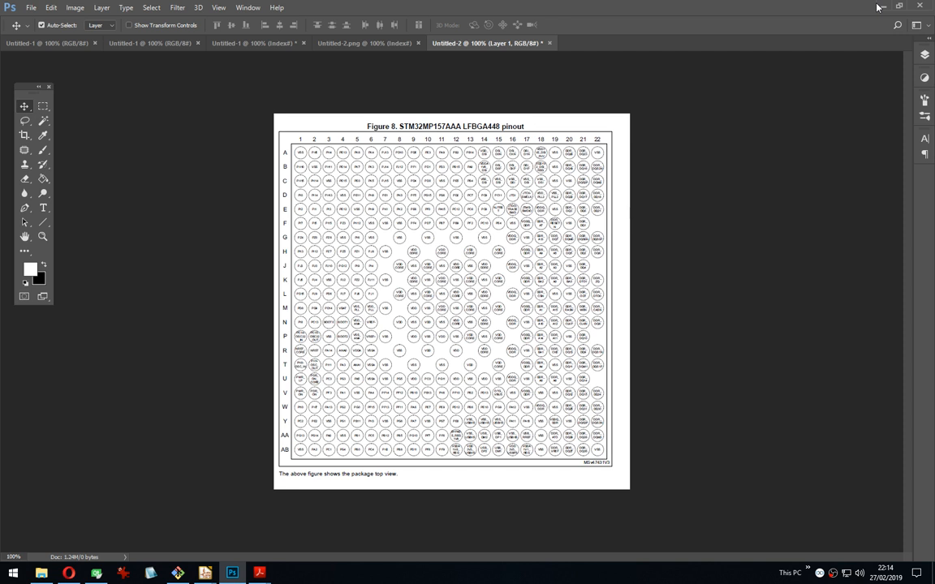
Cut the footprint area, about 633 x 644 pixels, from the IrfanView screenshot and paste it over the pinout in Photoshop.
left_click(882, 6)
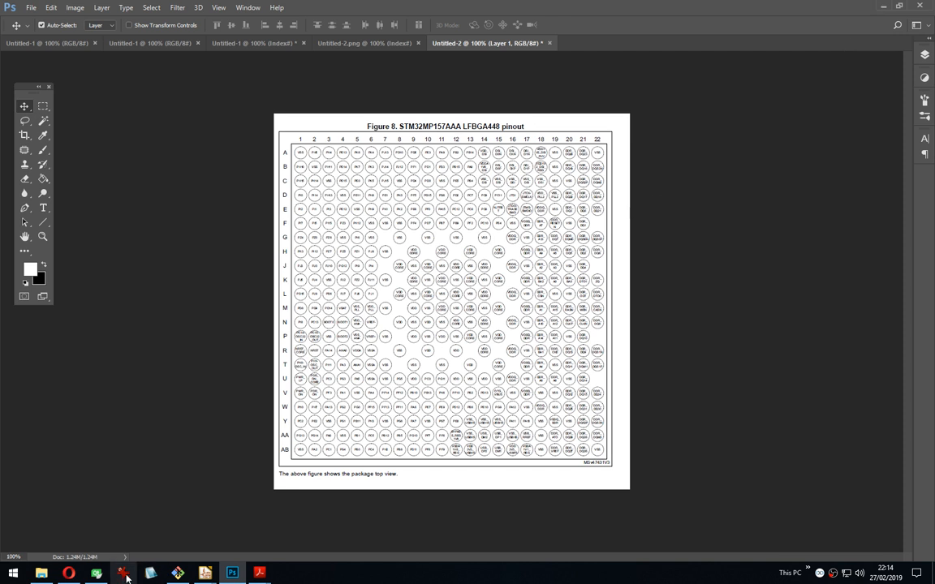
left_click(933, 455)
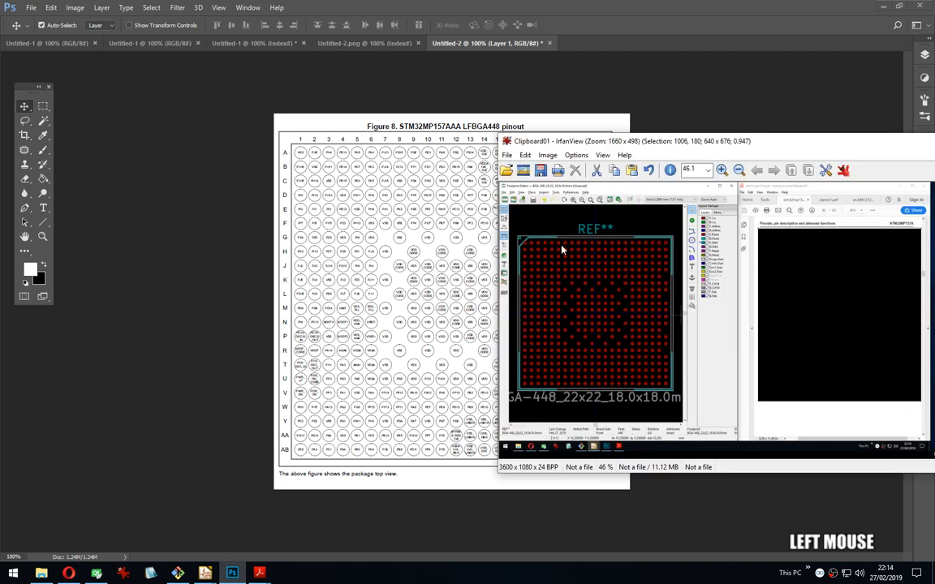
left_click_drag(676, 232, 509, 396)
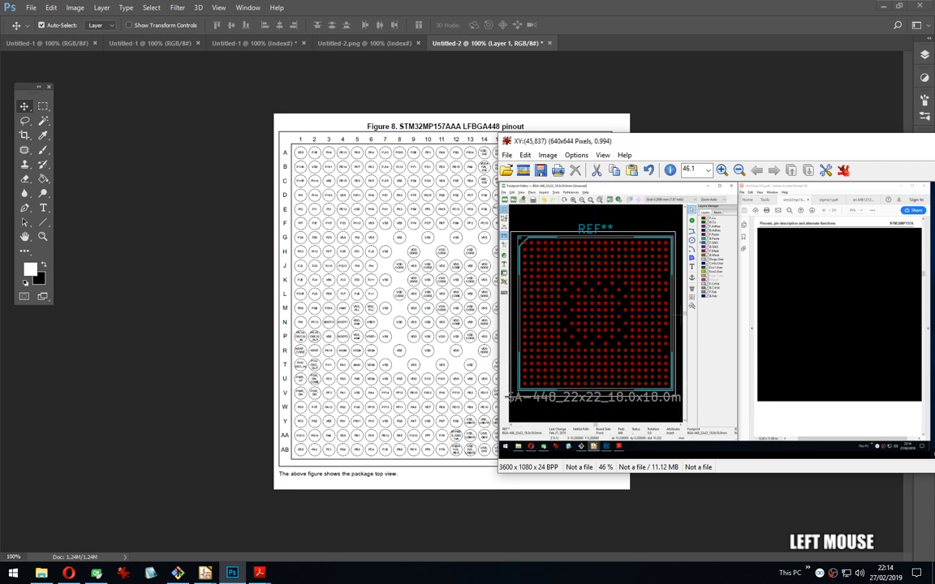
key("ctrl+x")
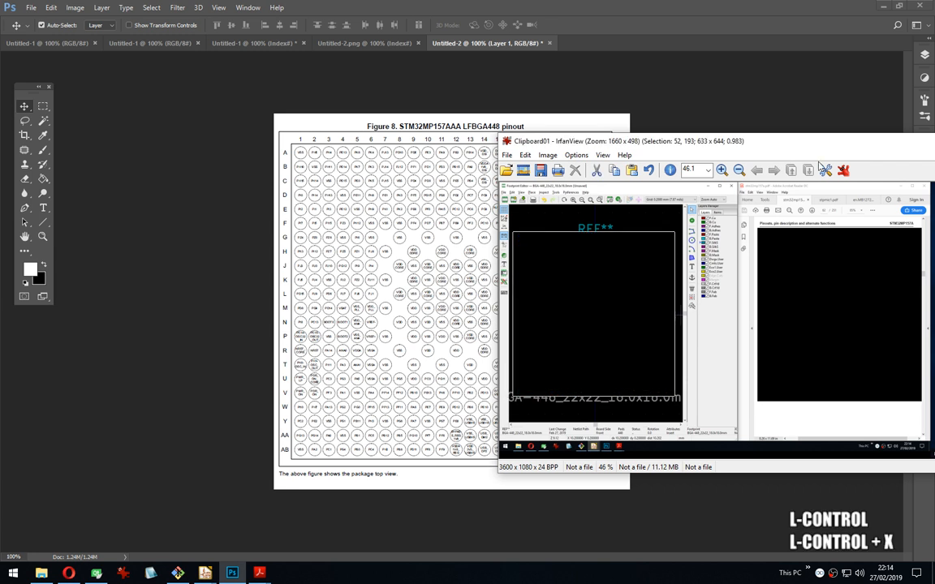
left_click(784, 15)
key("ctrl+v")
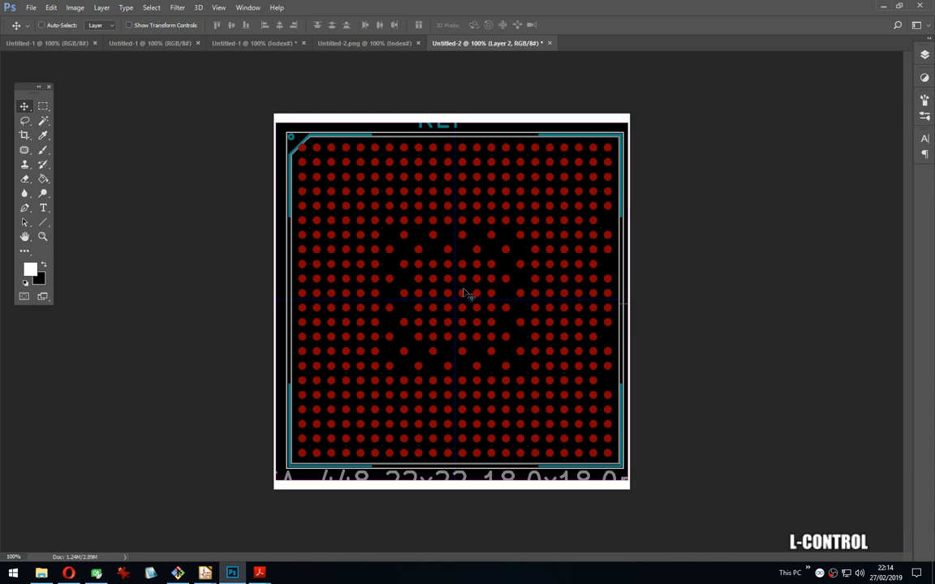
Remove the black background from the footprint layer with the Magic Wand Tool and clear the selection.
scroll(459, 294, "up", 2, "alt")
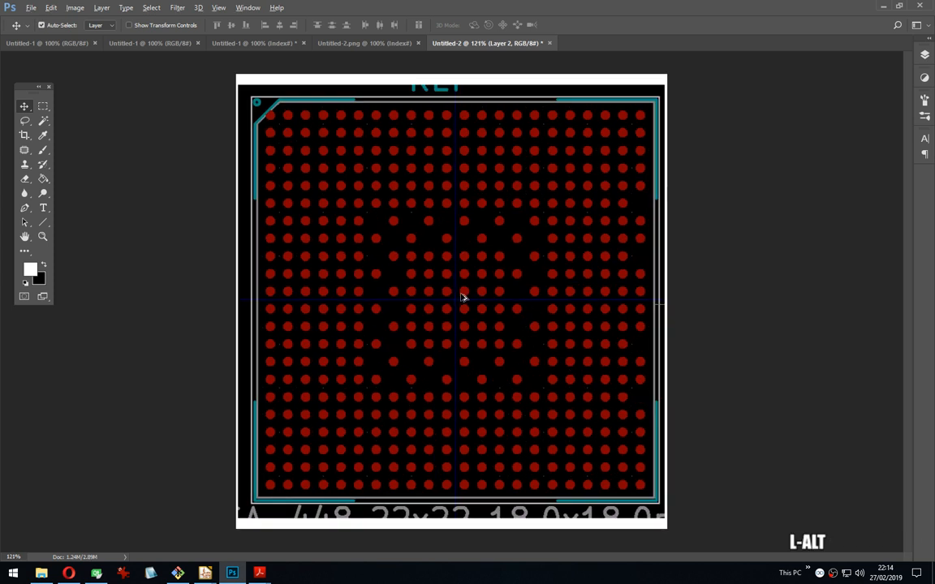
scroll(462, 297, "up", 1, "alt")
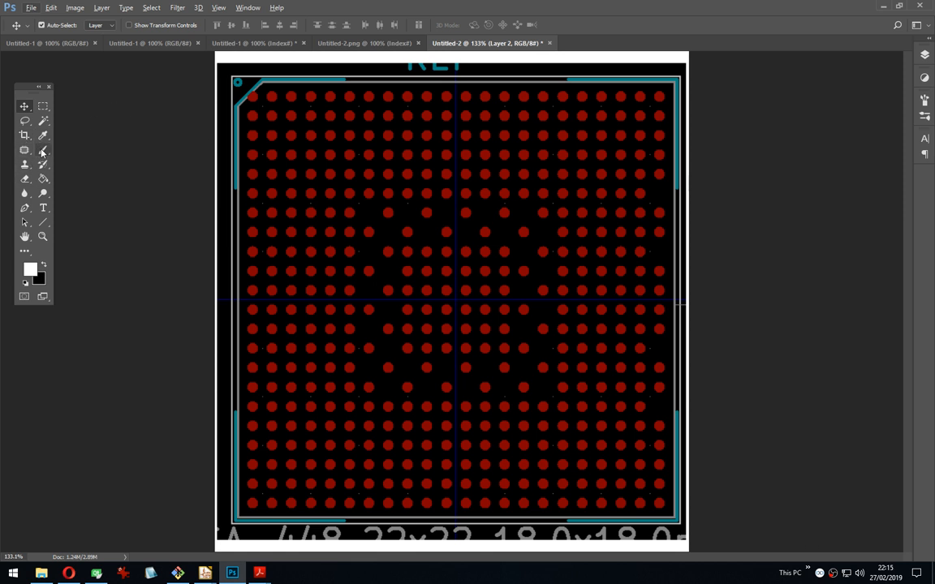
left_click(45, 121)
left_click(44, 121)
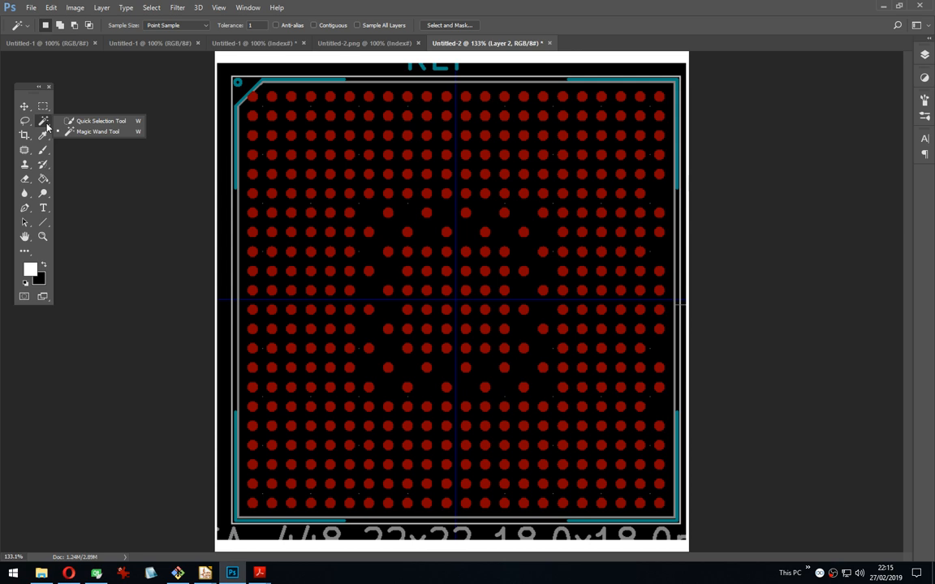
left_click(91, 131)
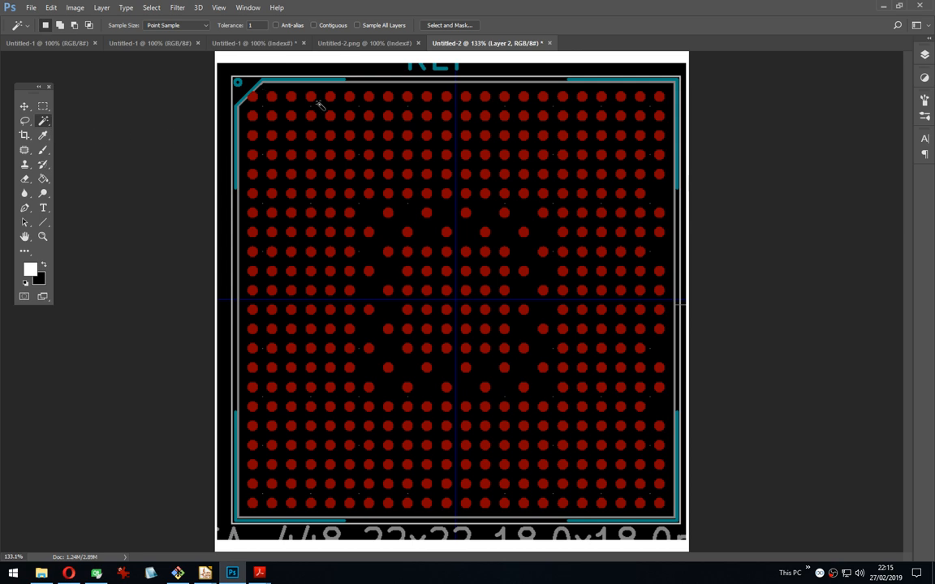
left_click(398, 128)
key("Delete")
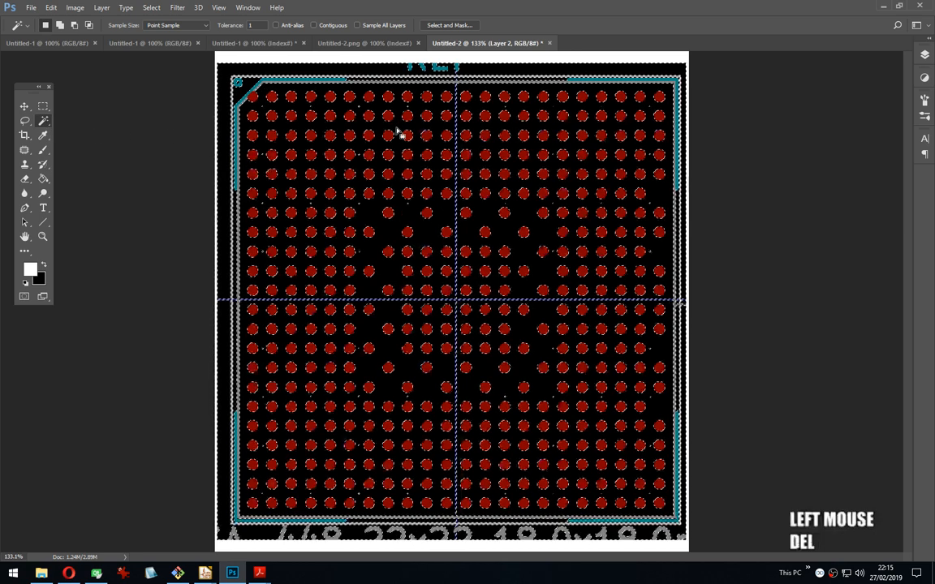
key("ctrl+d")
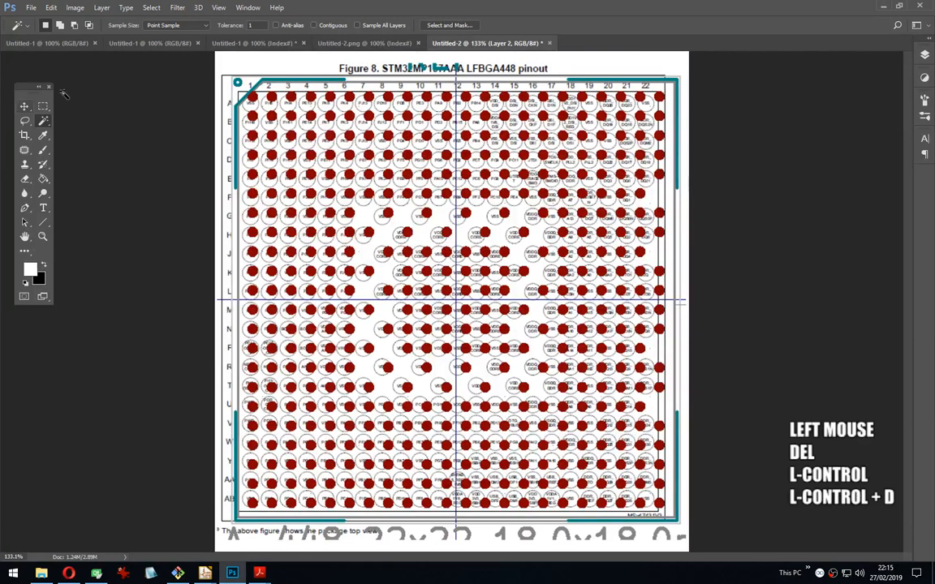
Shift the footprint layer, Layer 2, so its first-column pads at the lower end sit on the matching pinout balls.
left_click(24, 106)
left_click_drag(418, 146, 426, 114)
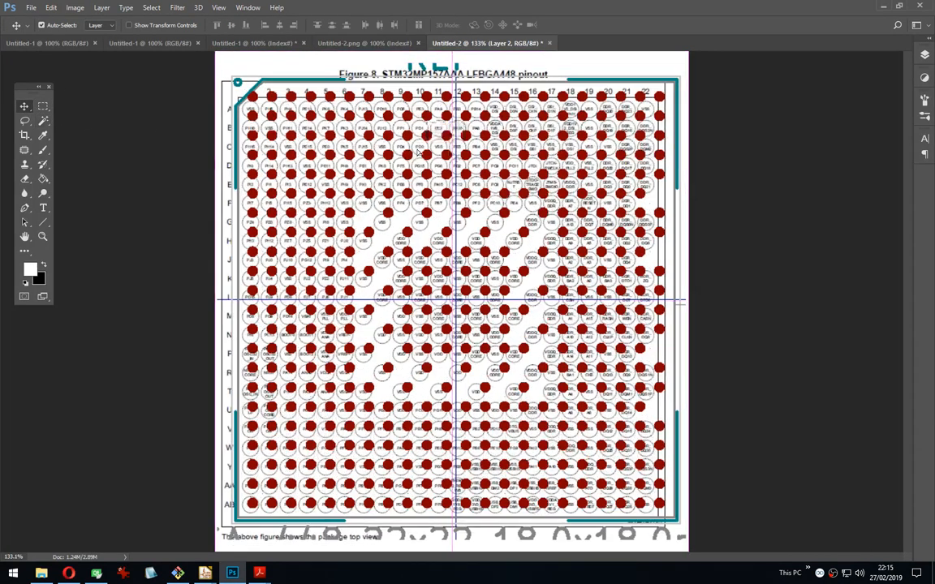
key("ctrl+z")
left_click(923, 56)
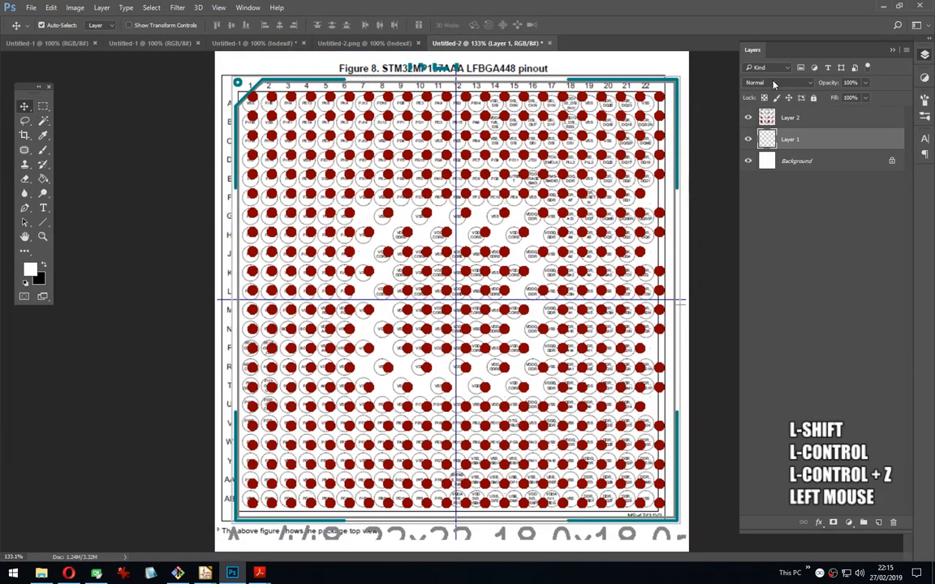
left_click(797, 121)
left_click(689, 21)
mouse_move(660, 102)
left_mouse_down()
mouse_move(648, 114)
mouse_move(659, 98)
left_mouse_up()
key("Up")
key("Up")
key("Up")
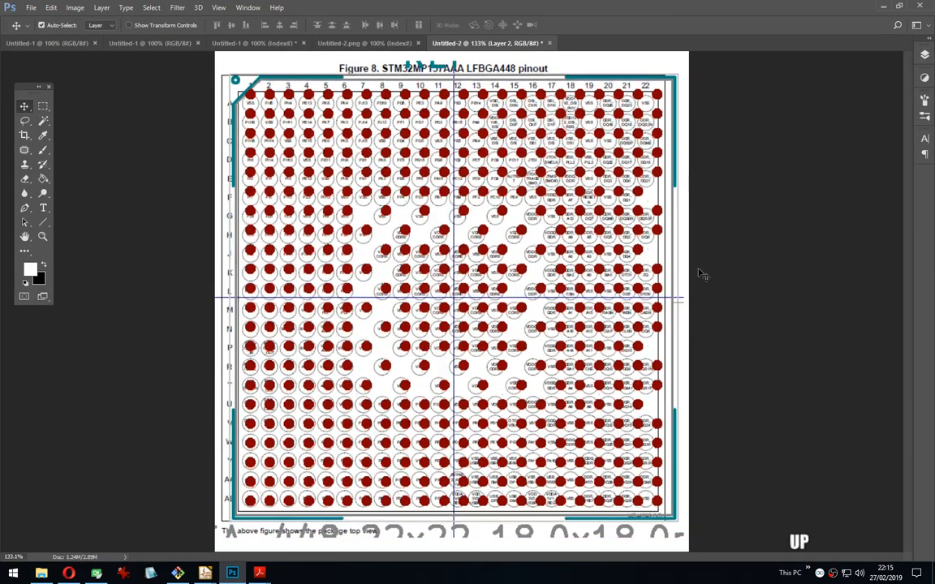
Scale the footprint layer down to match the pinout grid, nudge its pads onto the ball circles, and return to the footprint editor.
key("ctrl+t")
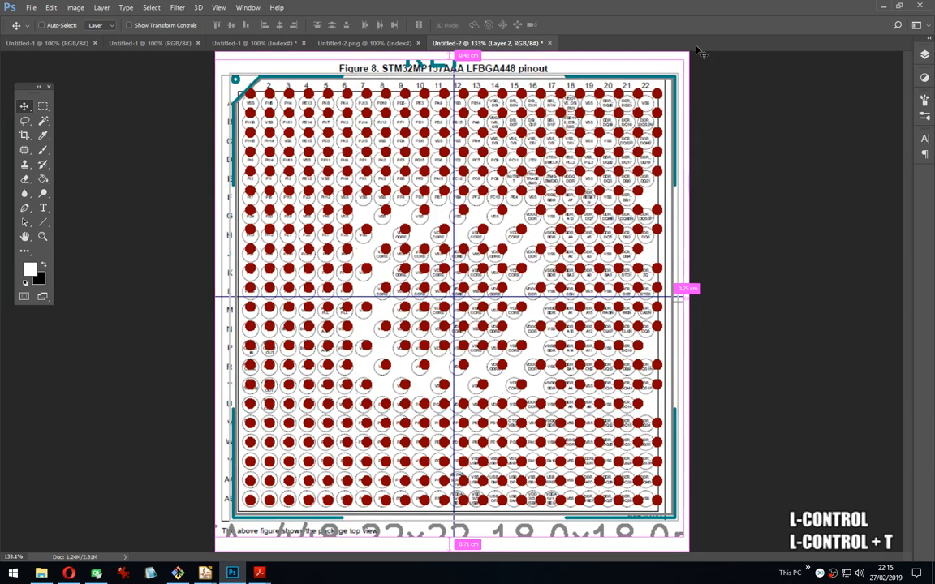
left_click_drag(684, 59, 670, 71)
key("Return")
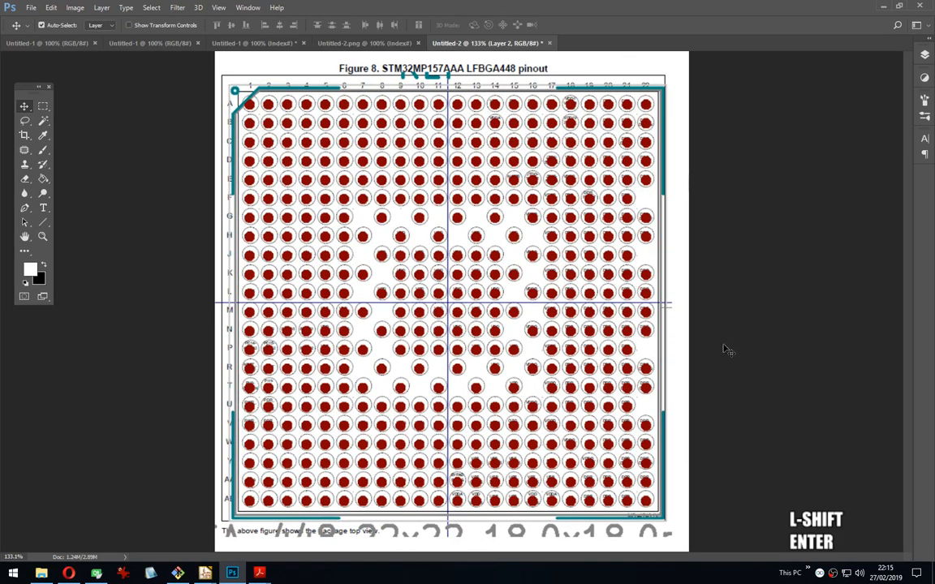
key("Up")
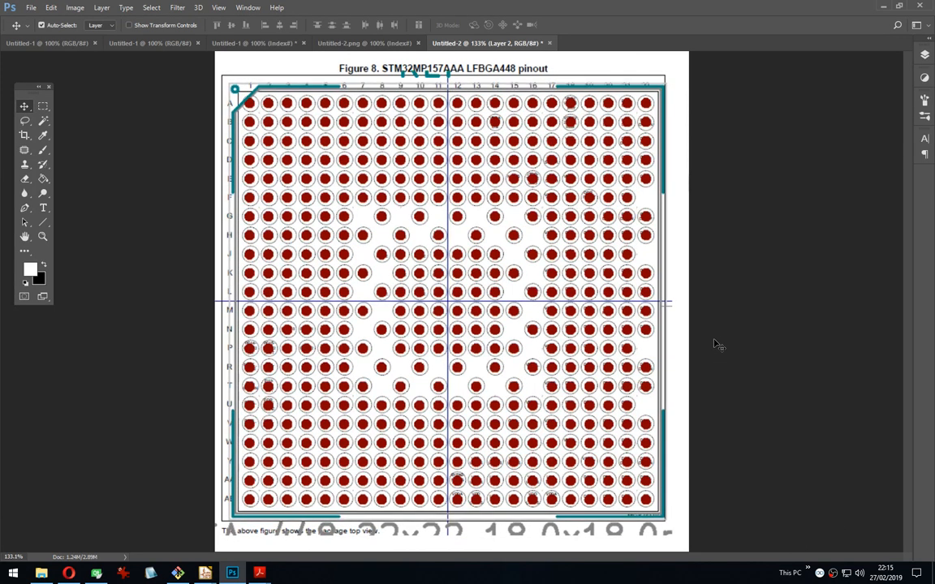
key("Right")
key("Left")
left_click(884, 10)
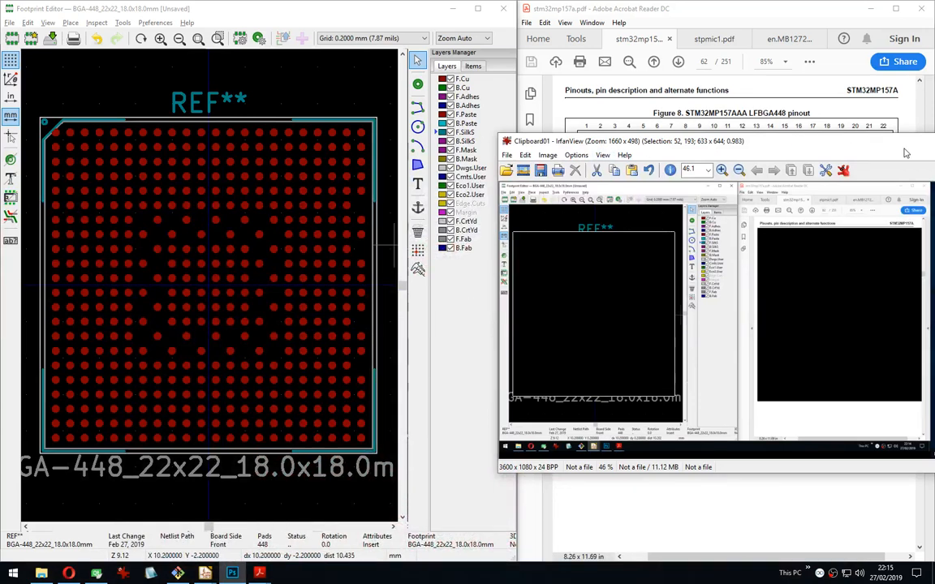
Save the footprint as BGA-448_22x22_18.0x18.0mm in the Package_BGA_Extra library and close the footprint editor.
key("Escape")
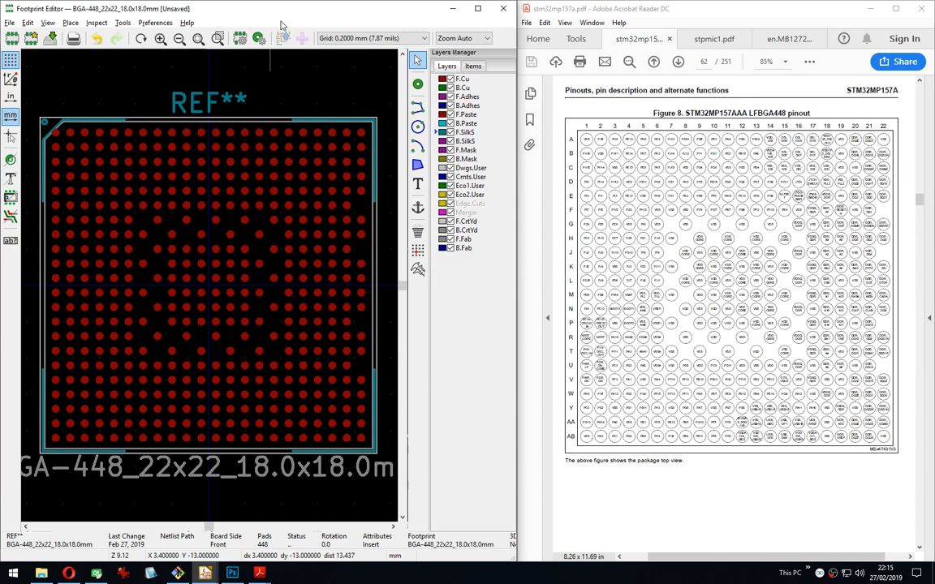
left_click_drag(286, 10, 324, 0)
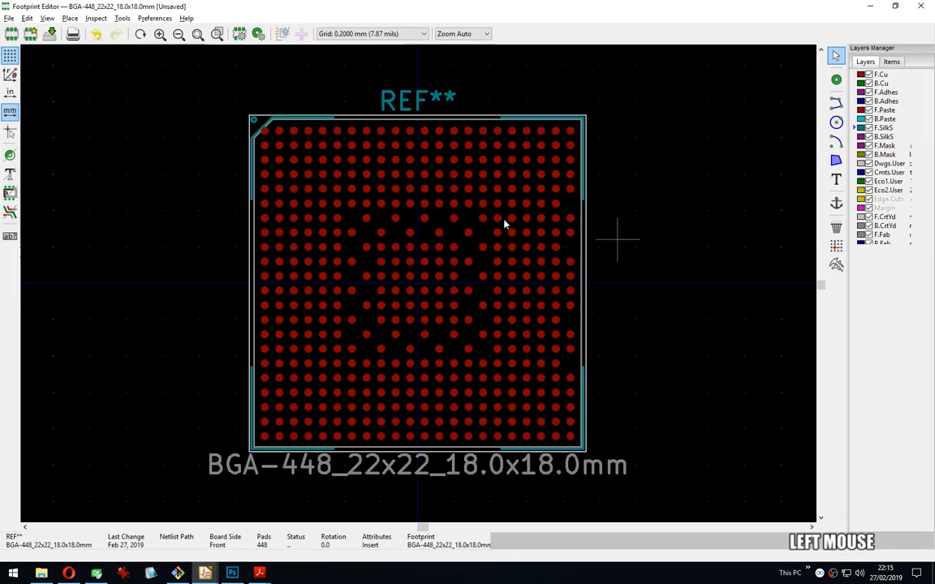
key("ctrl+s")
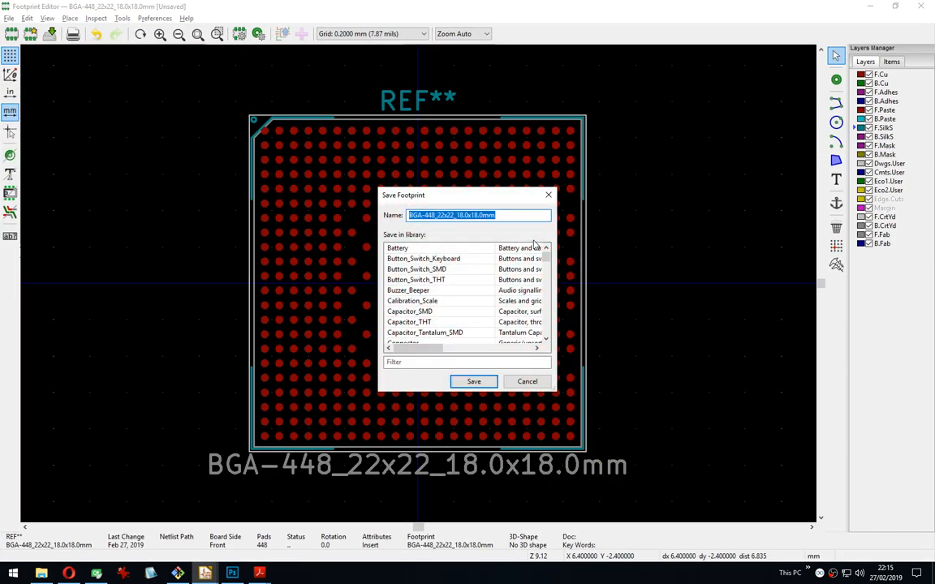
left_click_drag(546, 253, 544, 327)
left_click(393, 362)
type("extra")
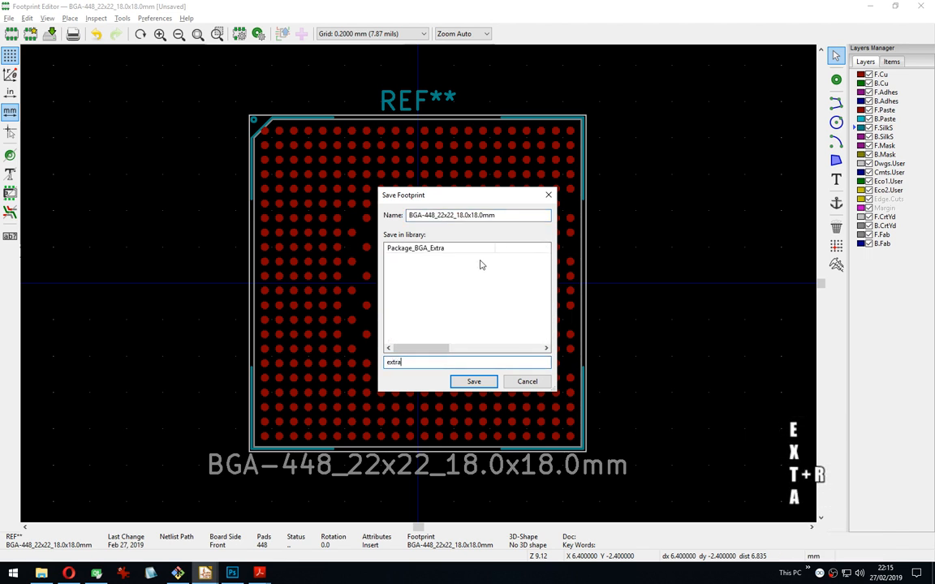
left_click(428, 250)
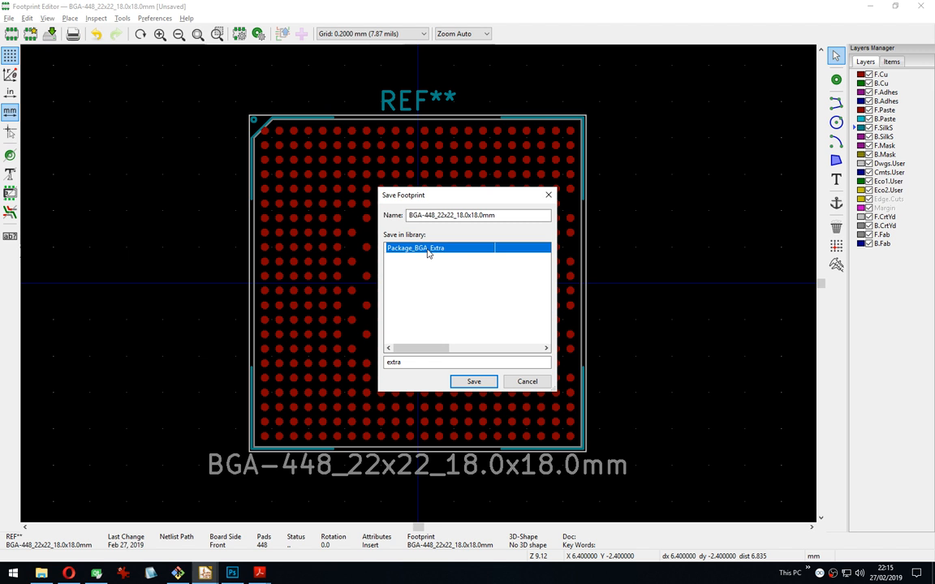
left_click(474, 382)
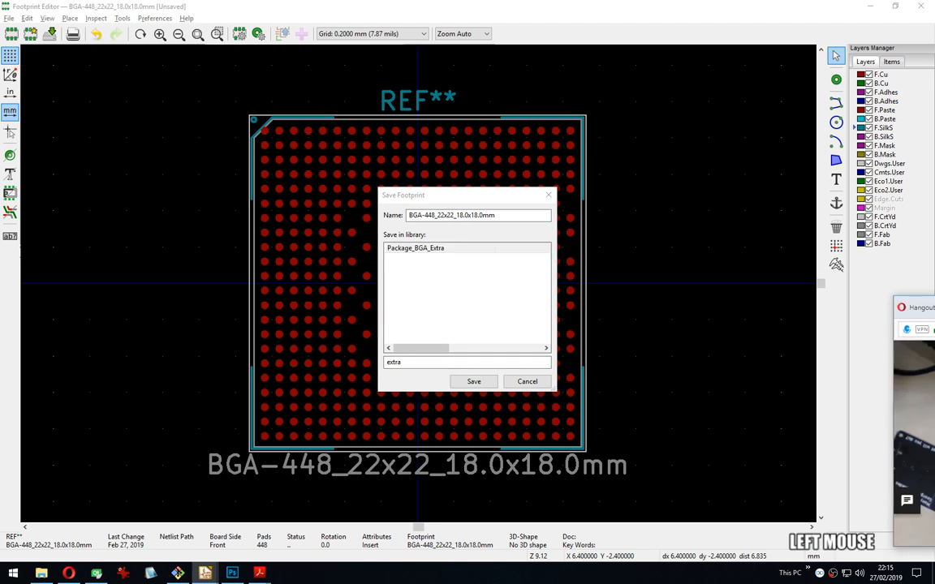
left_click_drag(934, 312, 748, 311)
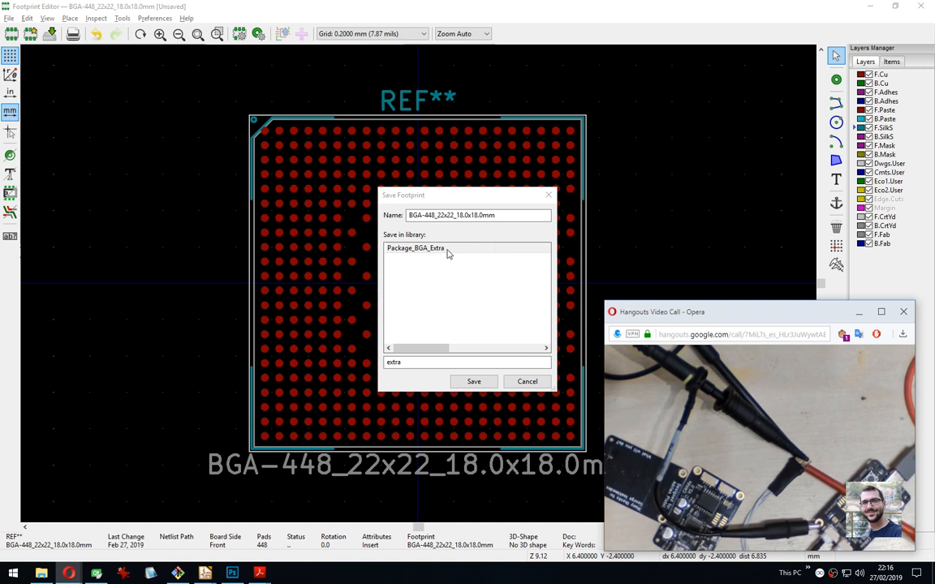
left_click(474, 382)
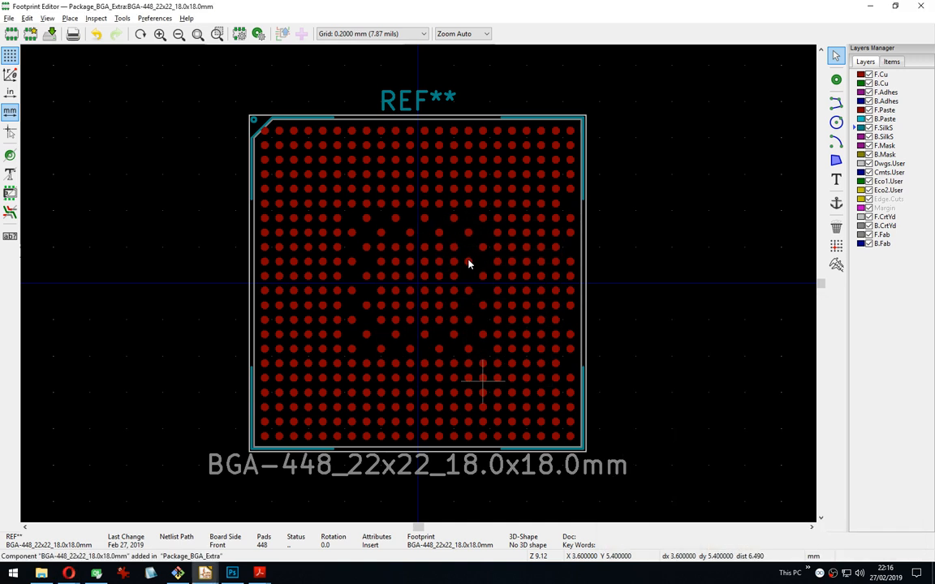
left_click(923, 6)
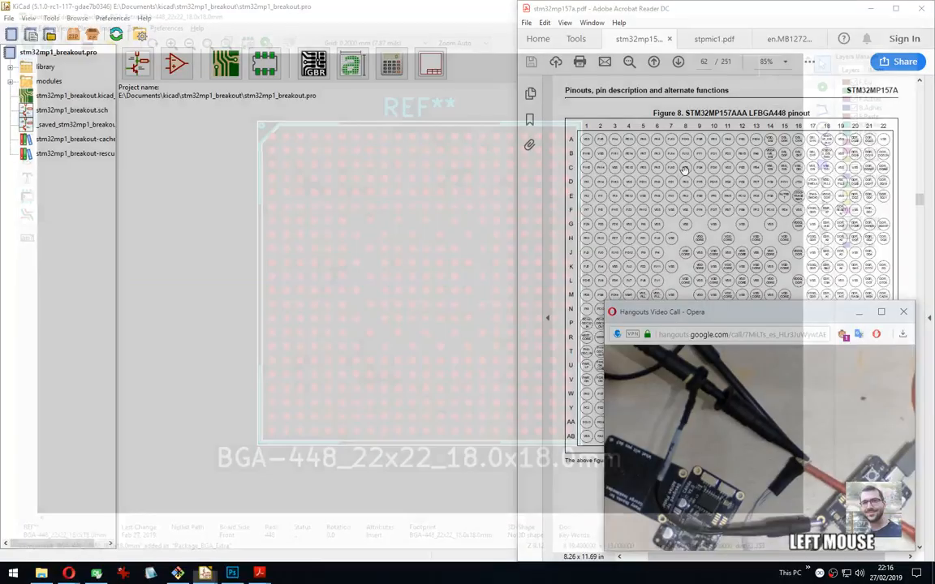
left_click(869, 8)
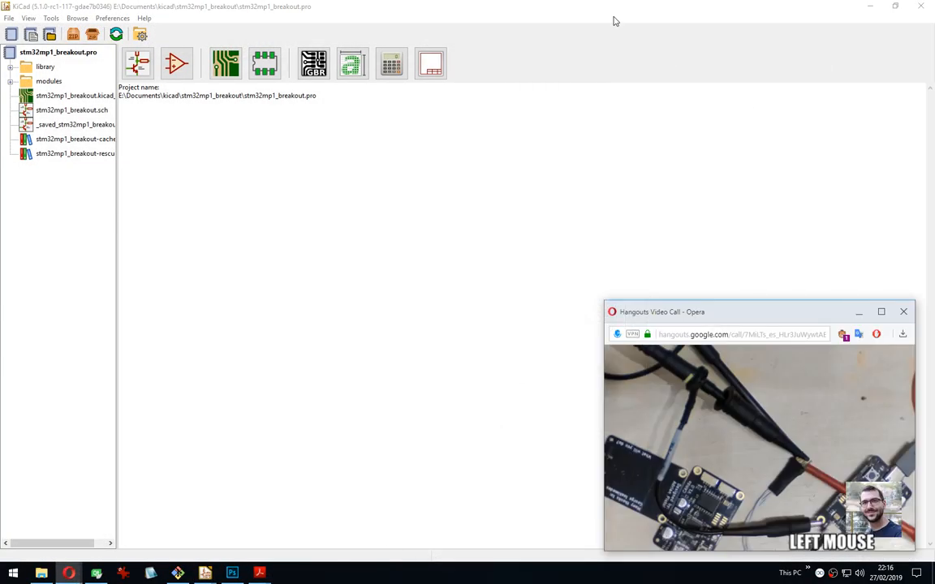
key("super+Left")
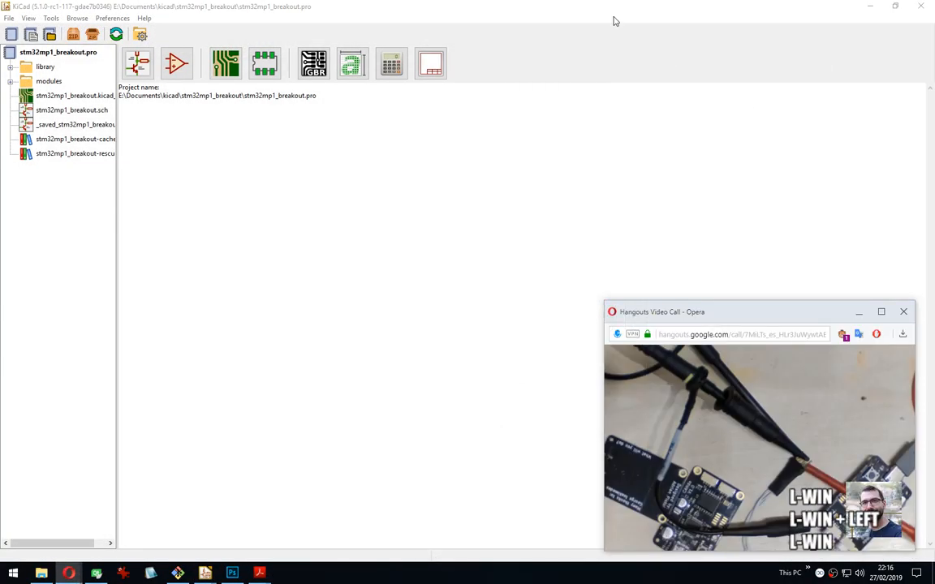
key("super+Down")
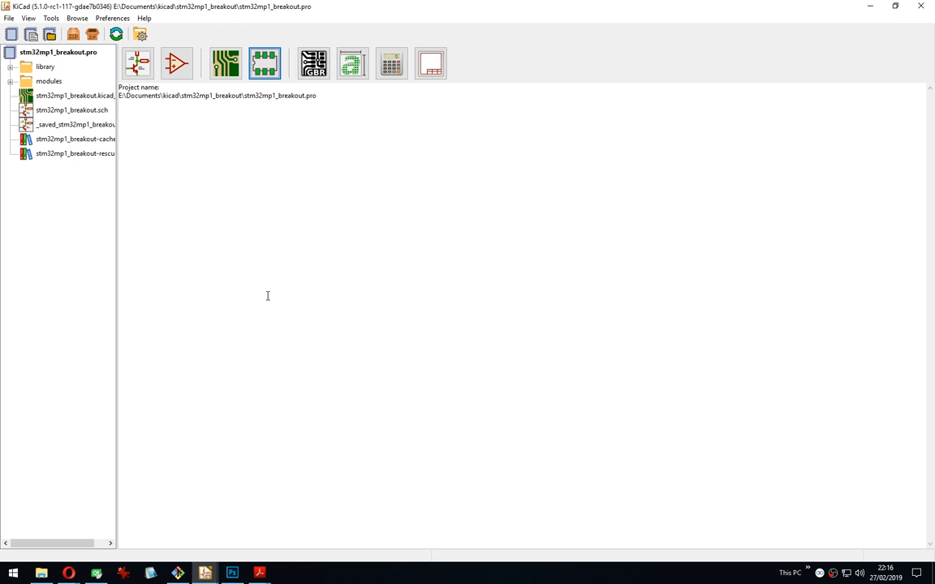
key("alt+Tab")
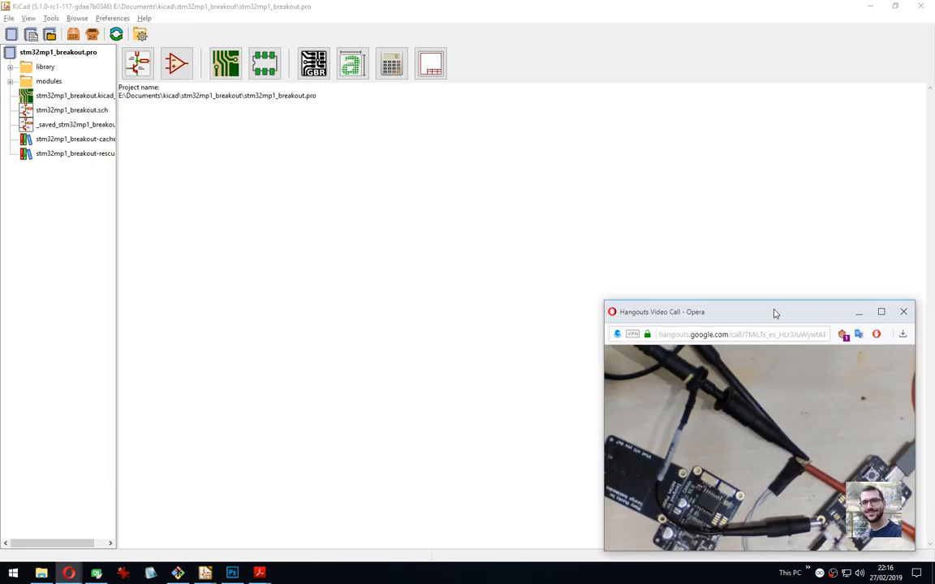
left_click(775, 313)
left_click_drag(775, 313, 779, 309)
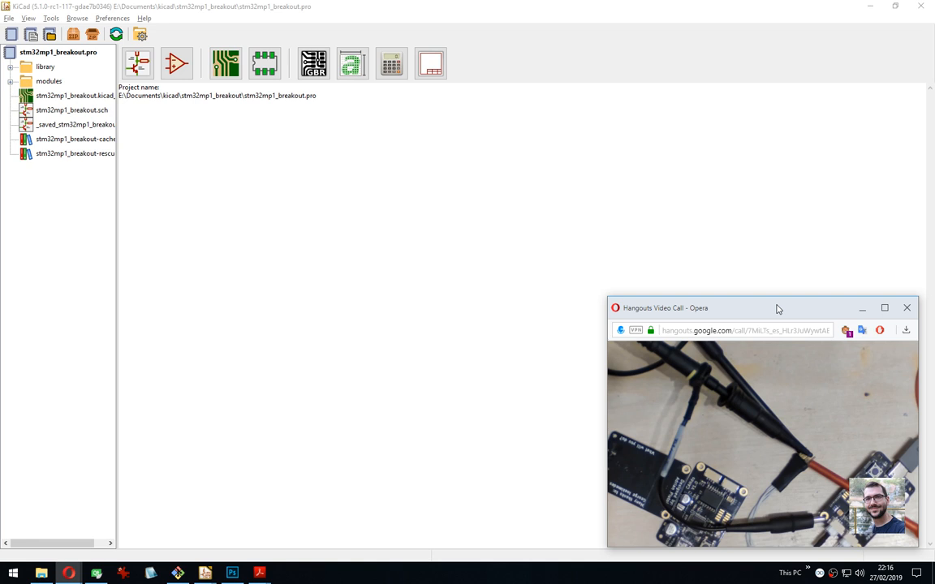
Arrange the KiCad project window beside the MB1272-DK2-C01 schematic PDF, widening it up to the PDF reader.
left_click(258, 573)
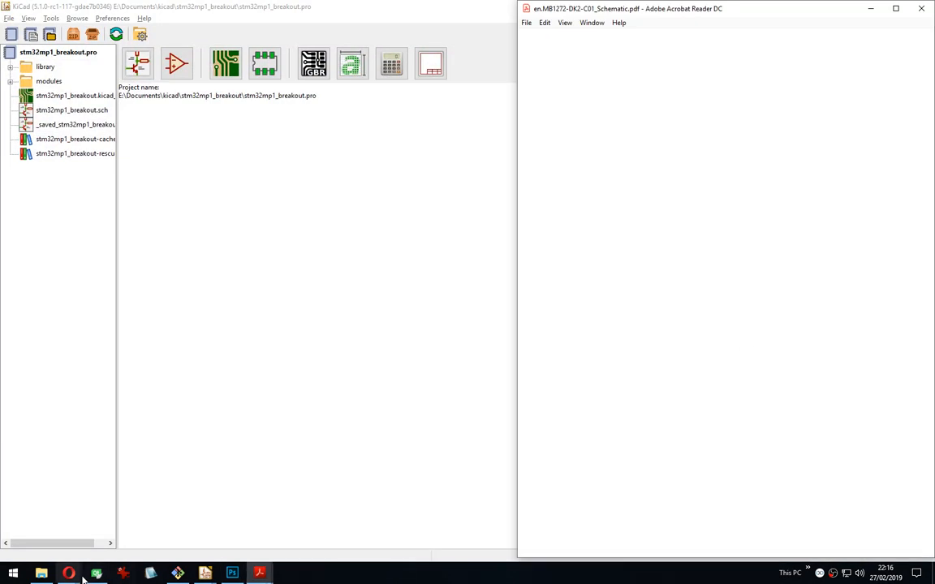
mouse_move(69, 573)
left_click(170, 524)
left_click(314, 12)
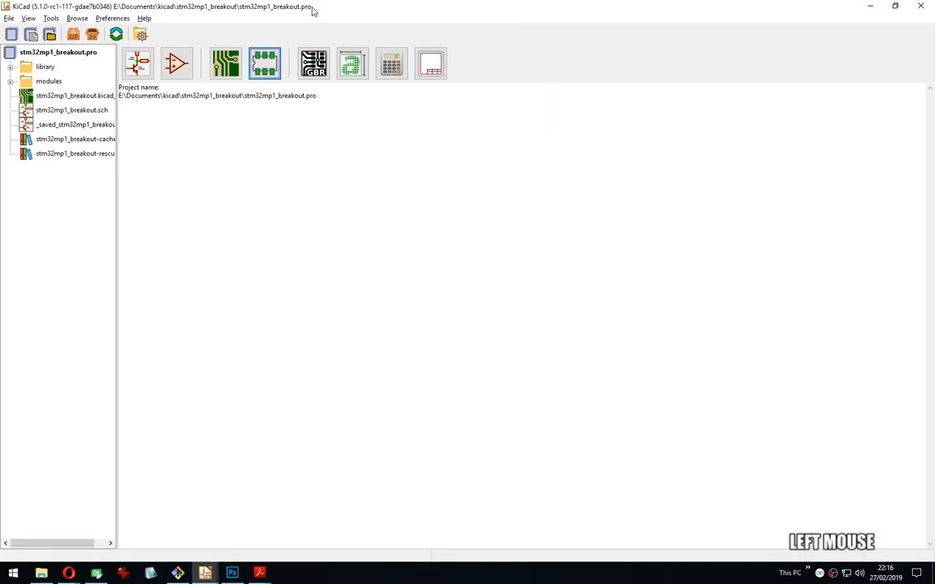
key("super+Left")
left_click(537, 65)
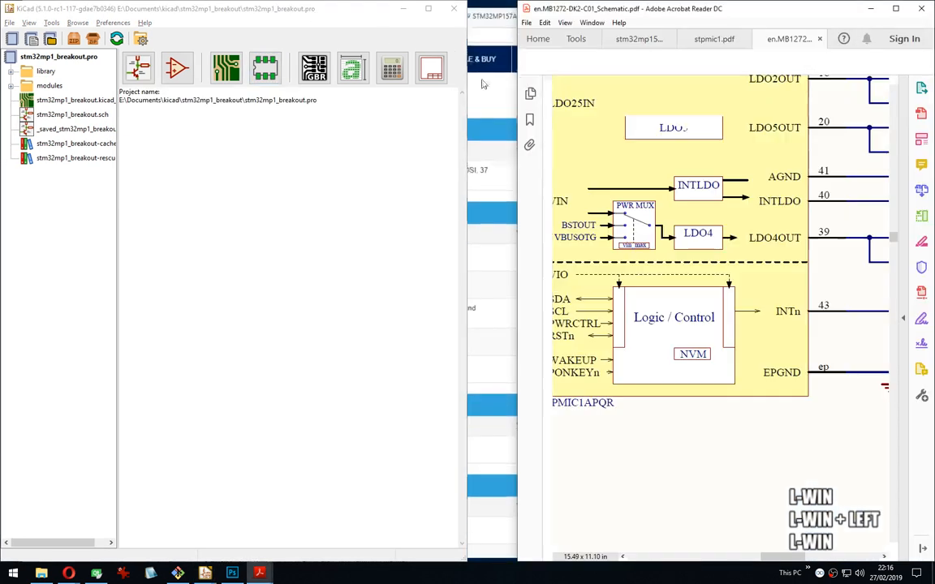
left_click_drag(467, 197, 514, 197)
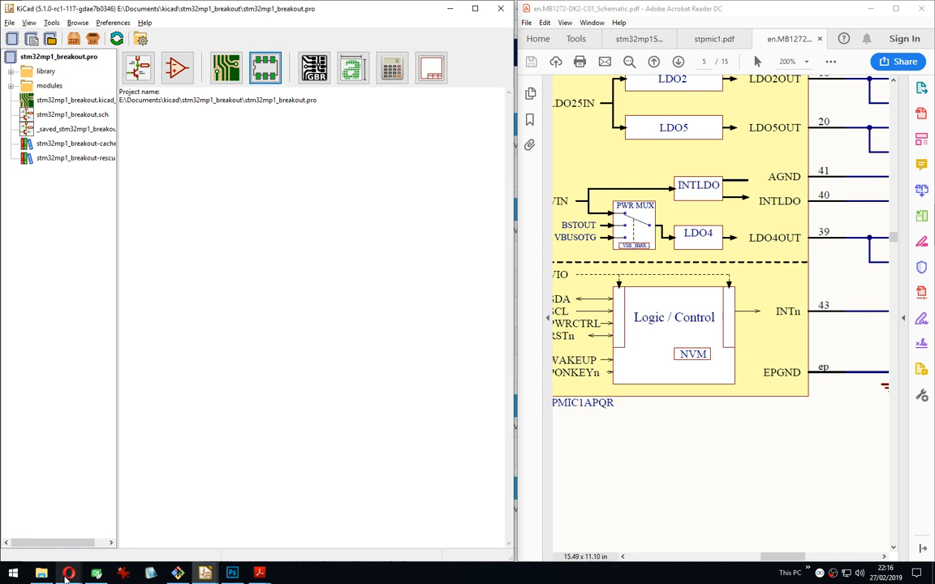
Bring the Hangouts video call window in front of the schematic PDF and return to the KiCad project window.
left_click(68, 573)
left_click(166, 520)
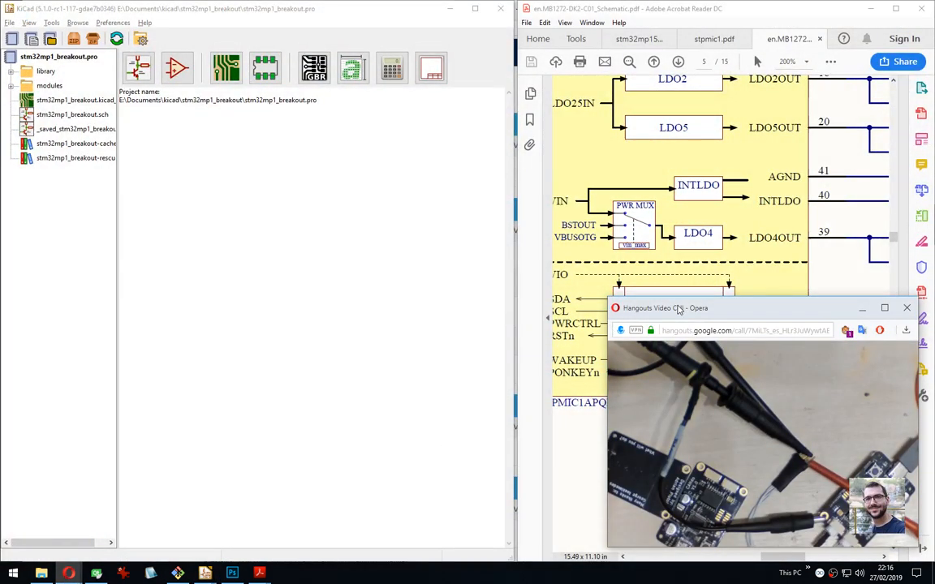
left_click_drag(679, 309, 666, 303)
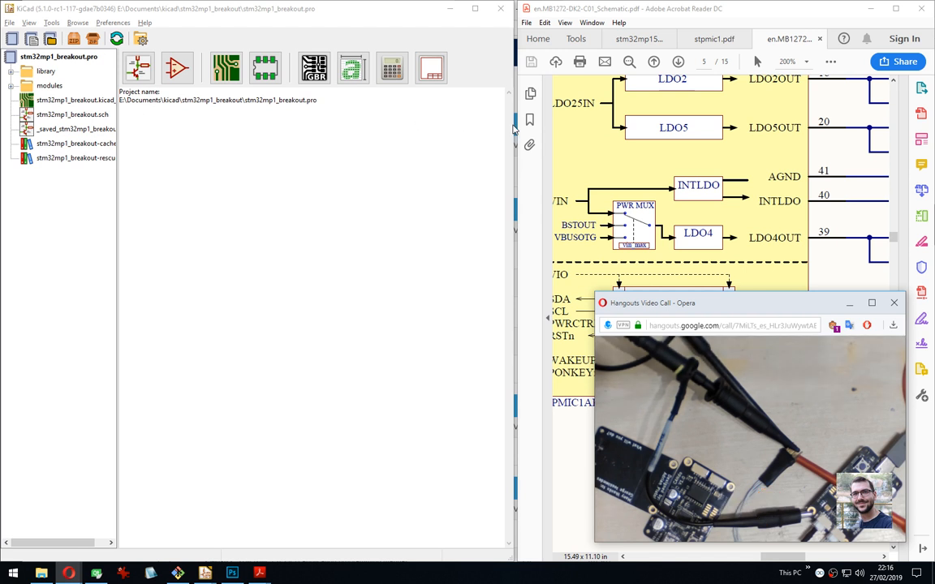
left_click_drag(513, 128, 521, 128)
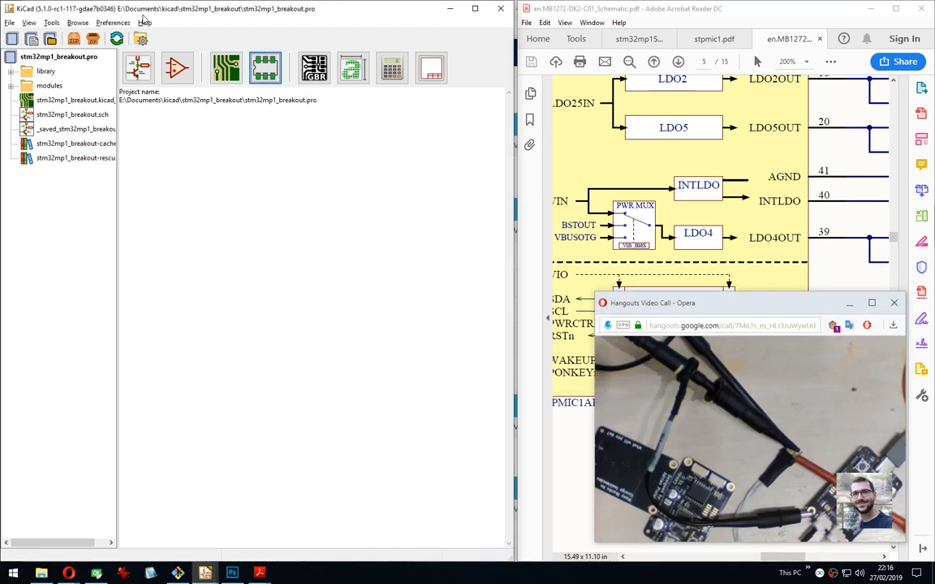
left_click(214, 29)
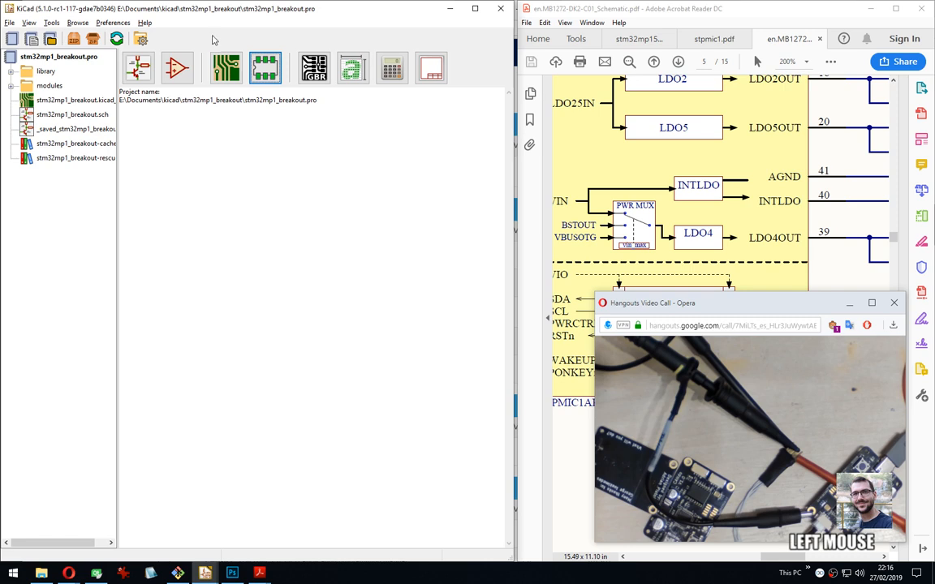
Open the stm32mp1_breakout schematic and dock it side by side with the Hangouts video call window.
left_click(177, 68)
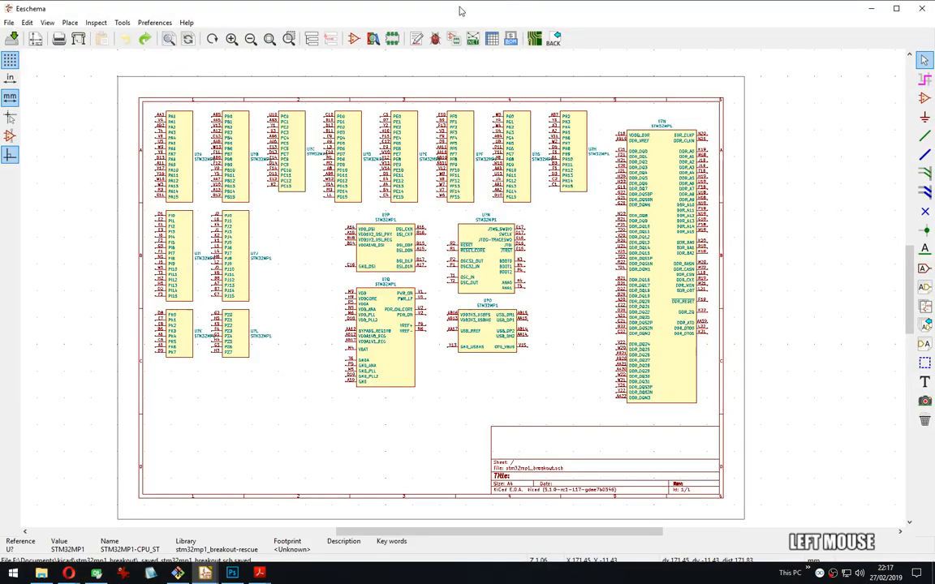
key("super+Left")
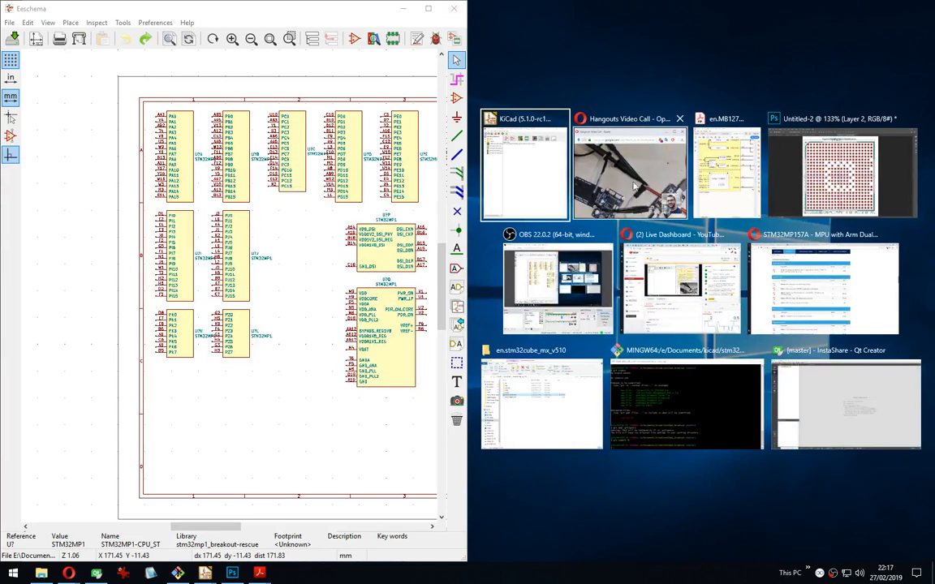
left_click(635, 187)
Annotate the schematic, keeping existing annotations, sorting components by X position and using the first free number after 0.
scroll(345, 461, "right", 3)
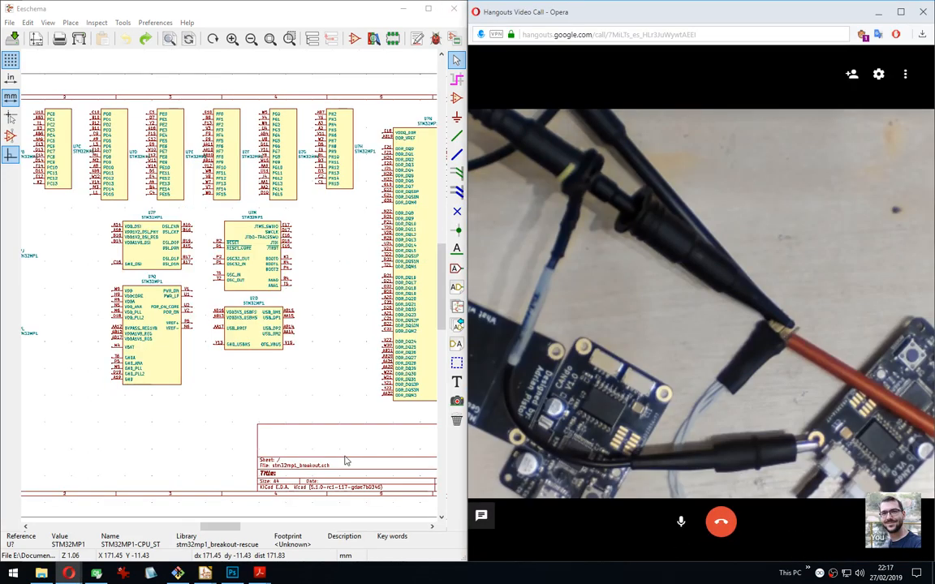
mouse_move(319, 273)
middle_mouse_down()
mouse_move(309, 263)
mouse_move(330, 267)
middle_mouse_up()
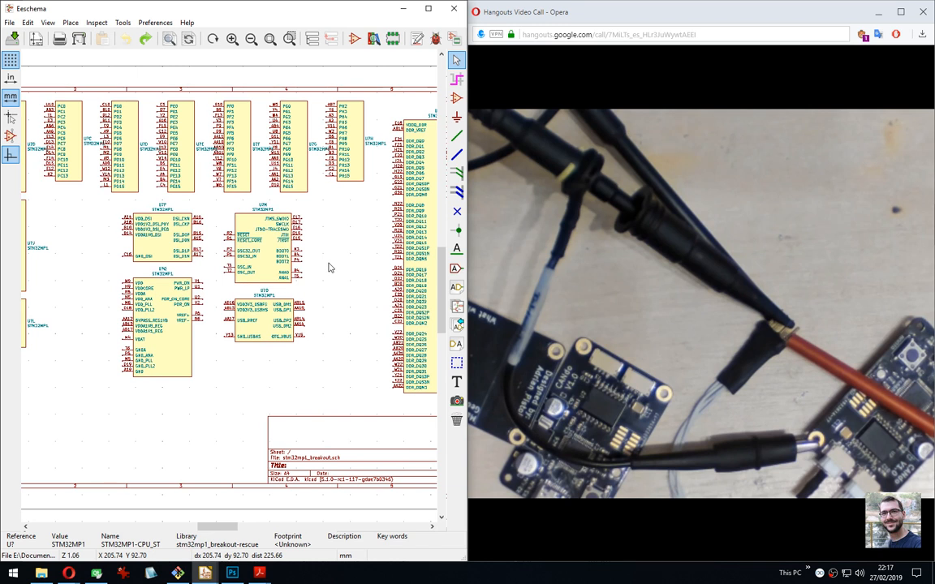
middle_click_drag(329, 268, 309, 273)
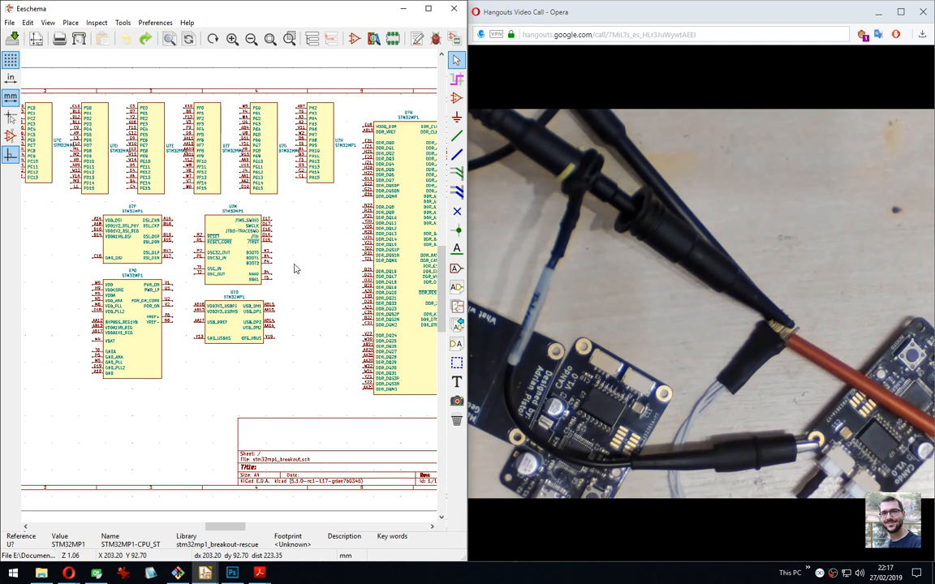
middle_click_drag(306, 344, 285, 342)
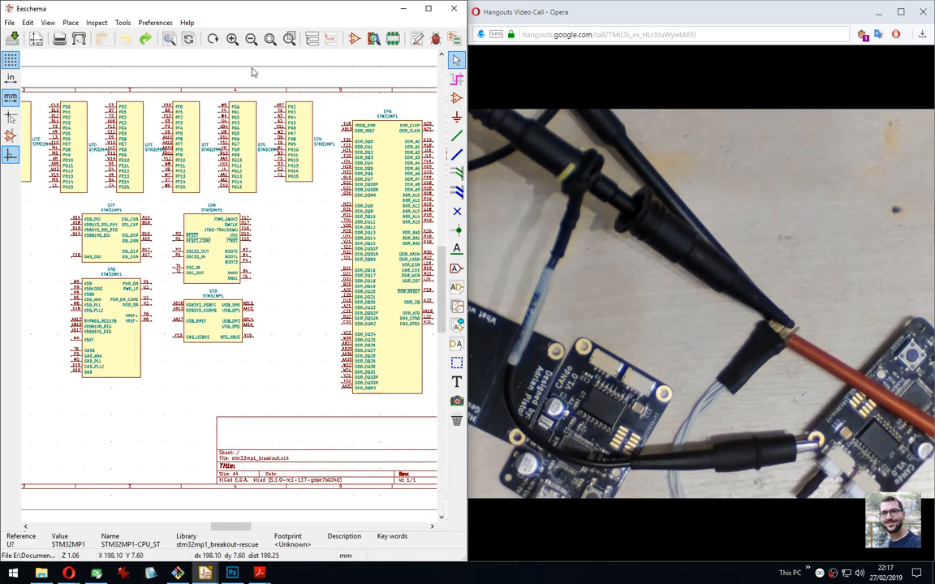
left_click(452, 38)
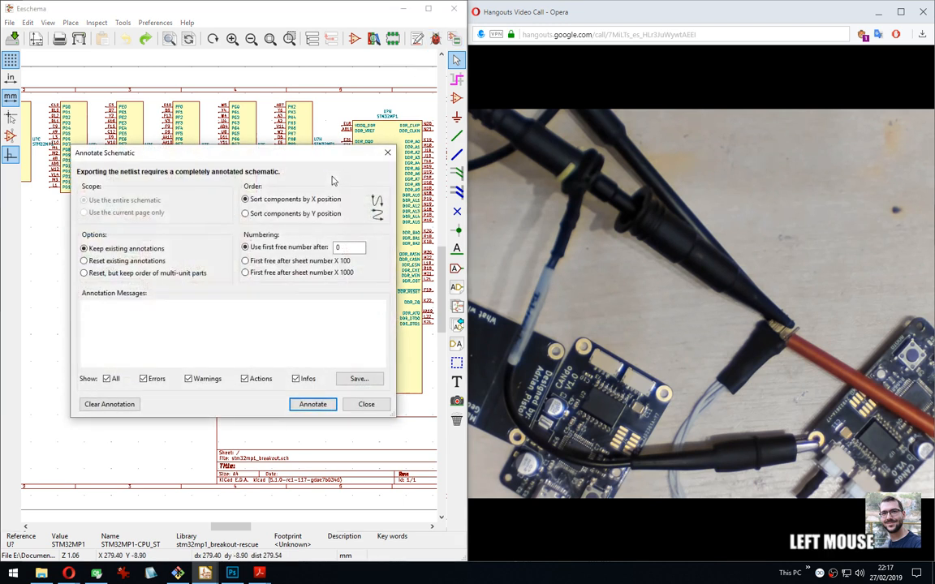
left_click(313, 404)
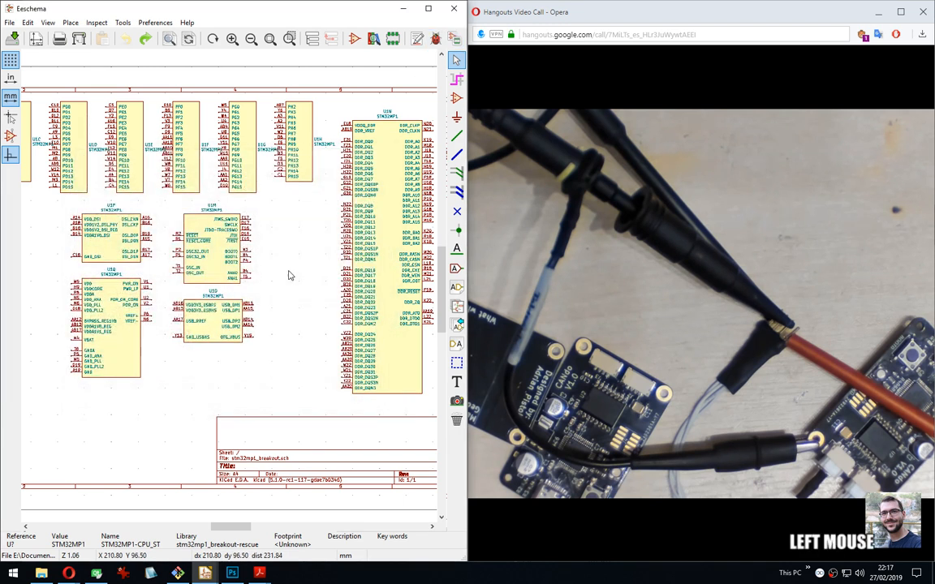
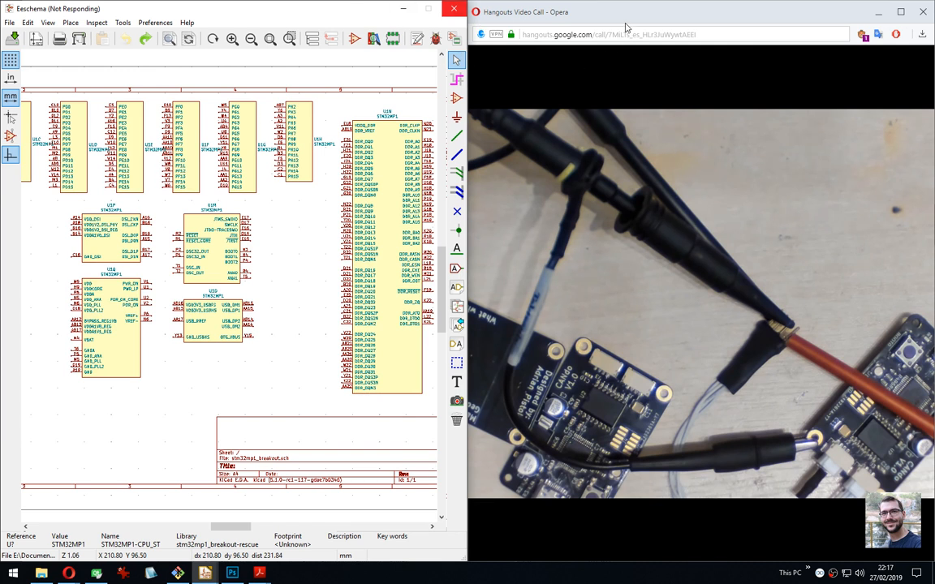
Narrow the Hangouts video call window and open the footprint assignment tool for the schematic.
left_click(512, 223)
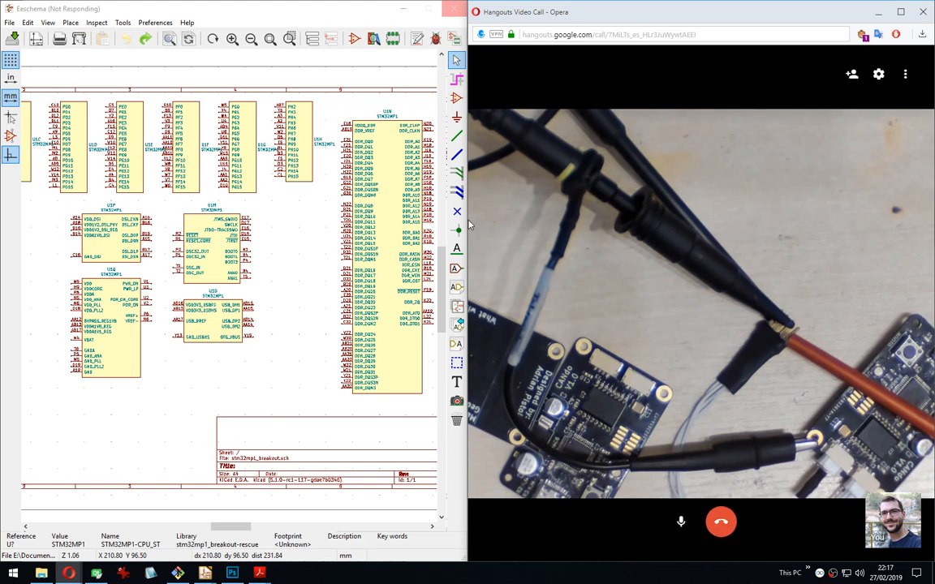
left_click_drag(463, 225, 621, 225)
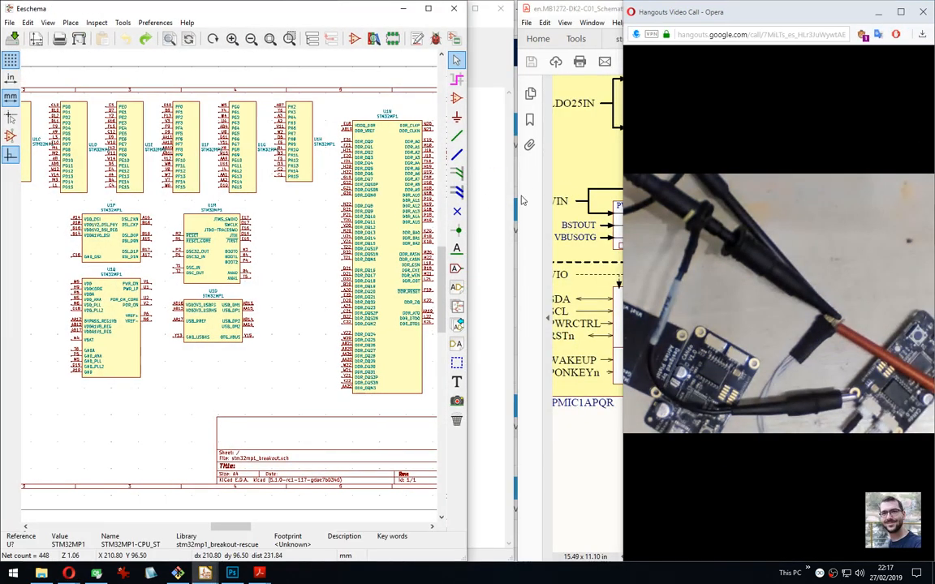
left_click(270, 38)
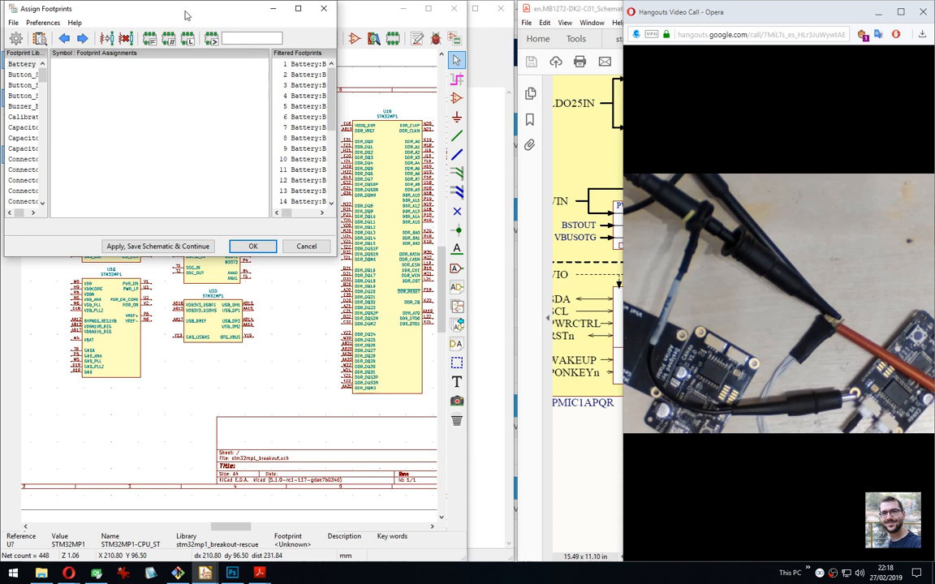
left_click(304, 99)
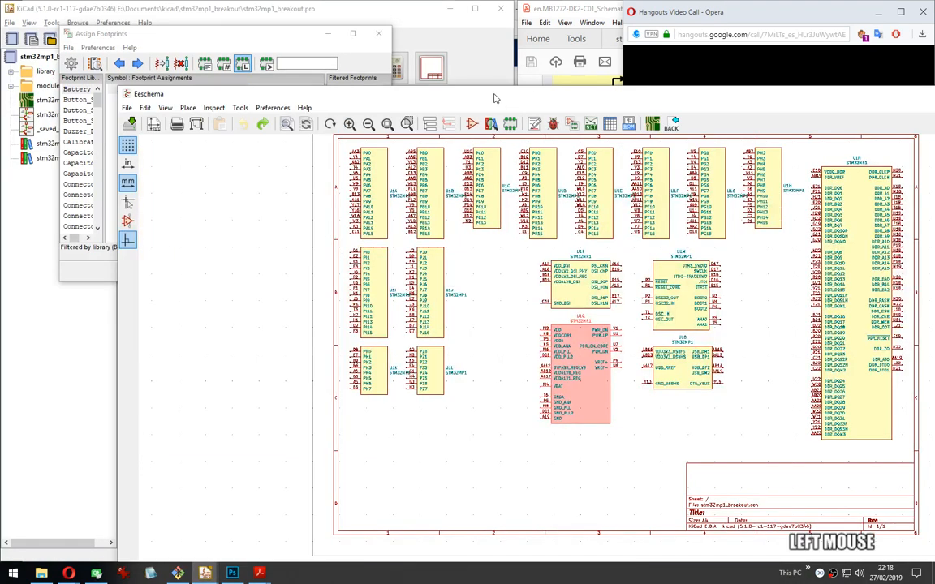
Maximize the schematic editor window and bring the Assign Footprints window back in front of it.
double_click(447, 92)
double_click(402, 25)
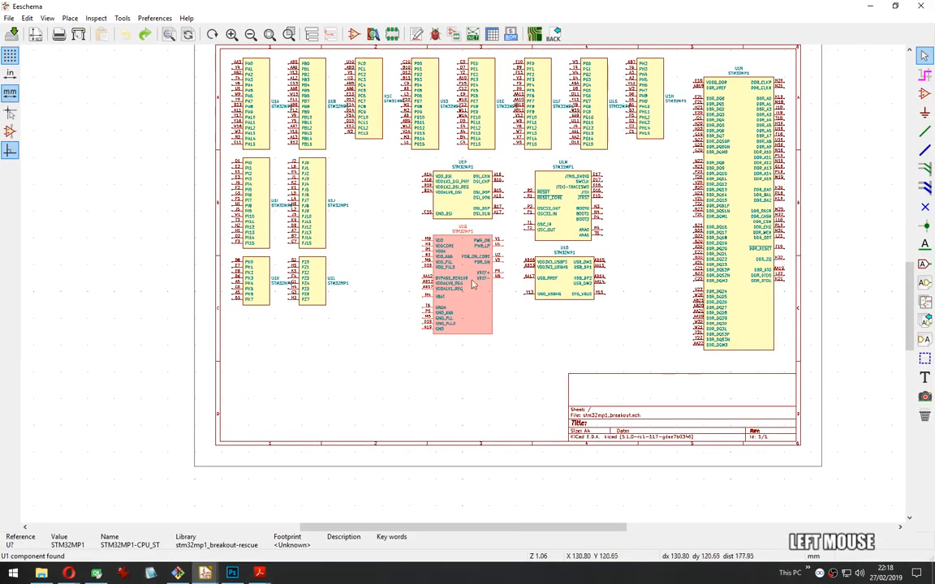
left_click(206, 573)
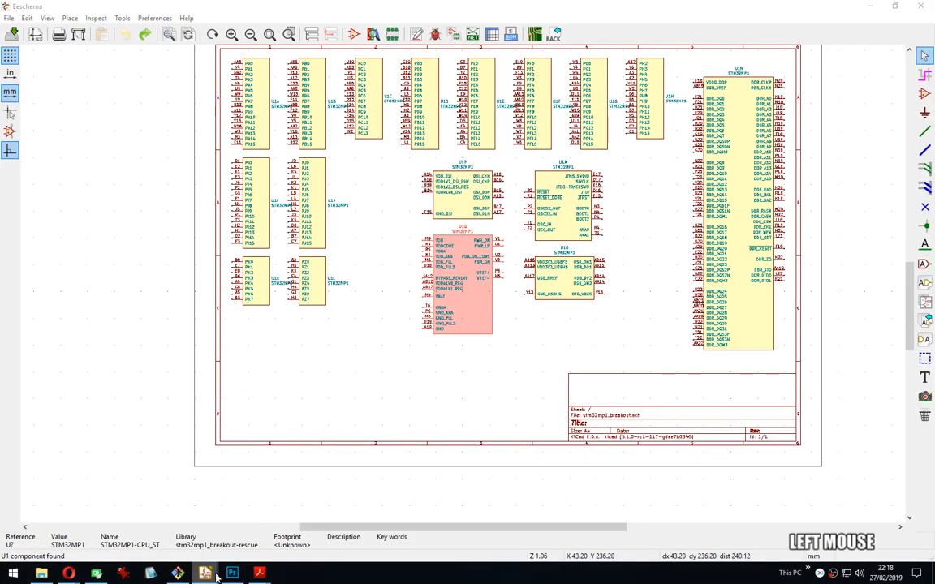
left_click(296, 521)
left_click_drag(261, 36, 262, 68)
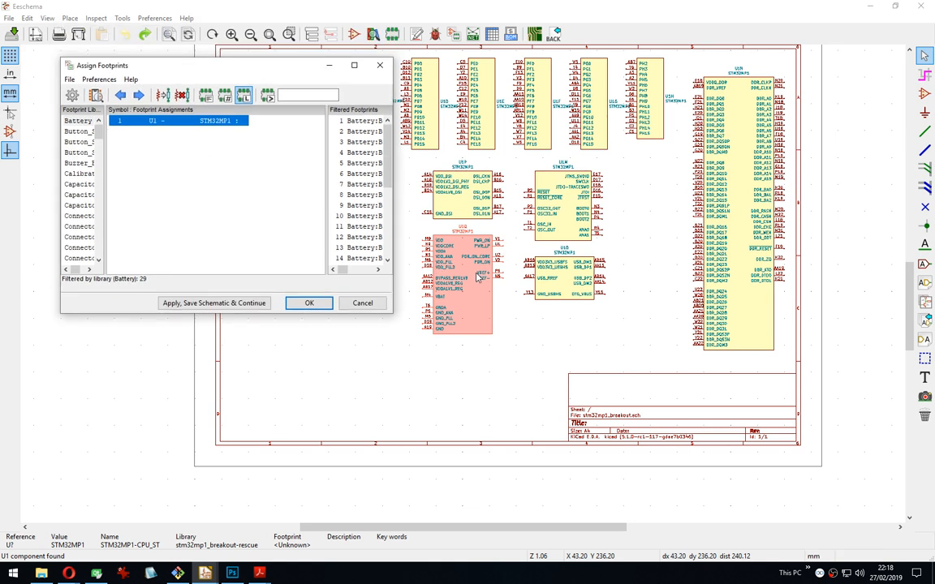
Reposition the Assign Footprints window over the schematic and enlarge it, keeping the DDR symbol unit visible beside it.
left_click_drag(210, 72, 219, 208)
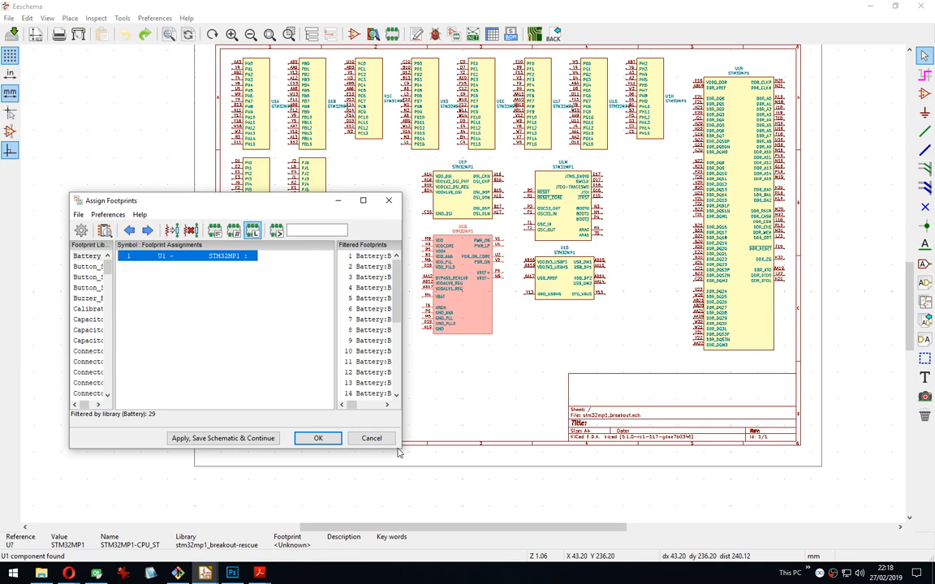
left_click_drag(399, 449, 556, 508)
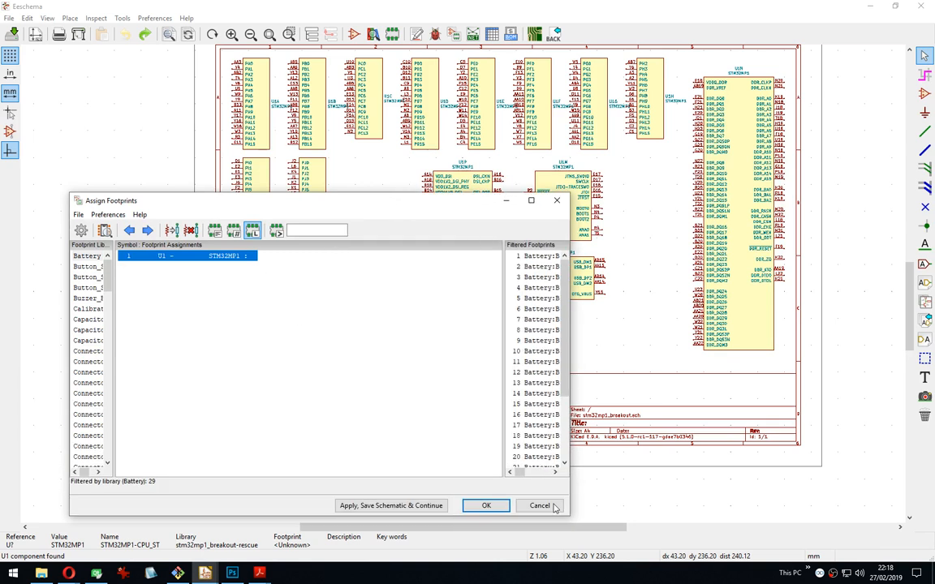
left_click_drag(338, 206, 281, 29)
left_click_drag(512, 344, 410, 471)
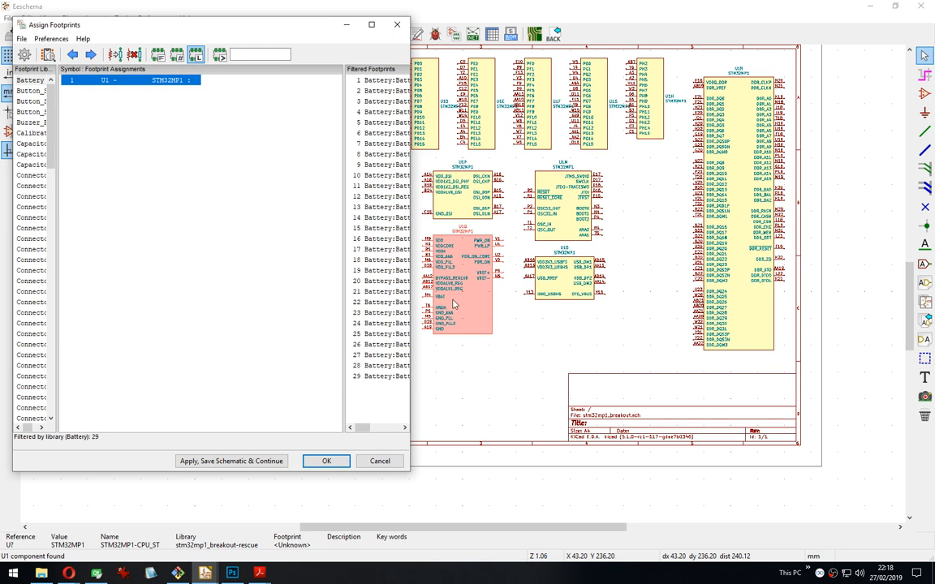
double_click(305, 26)
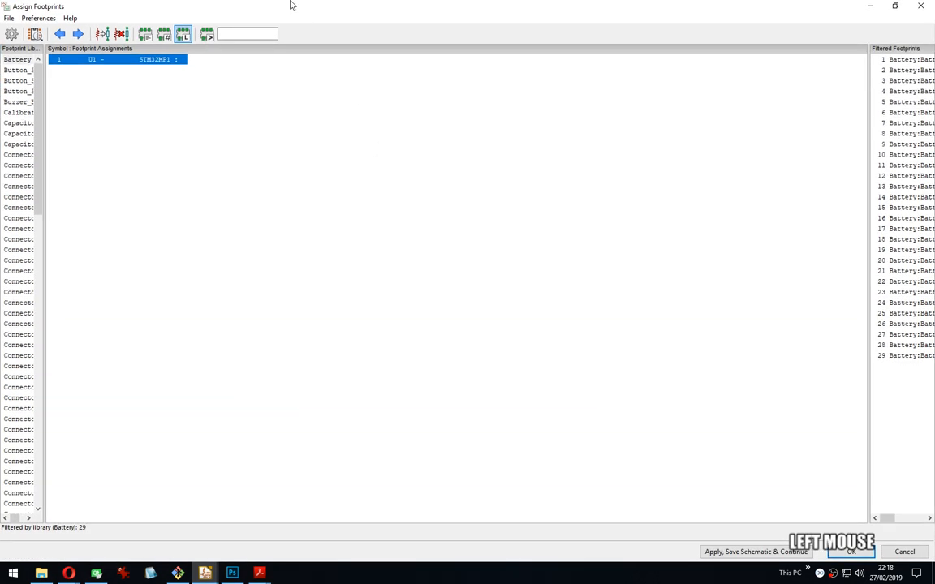
left_click_drag(290, 4, 316, 37)
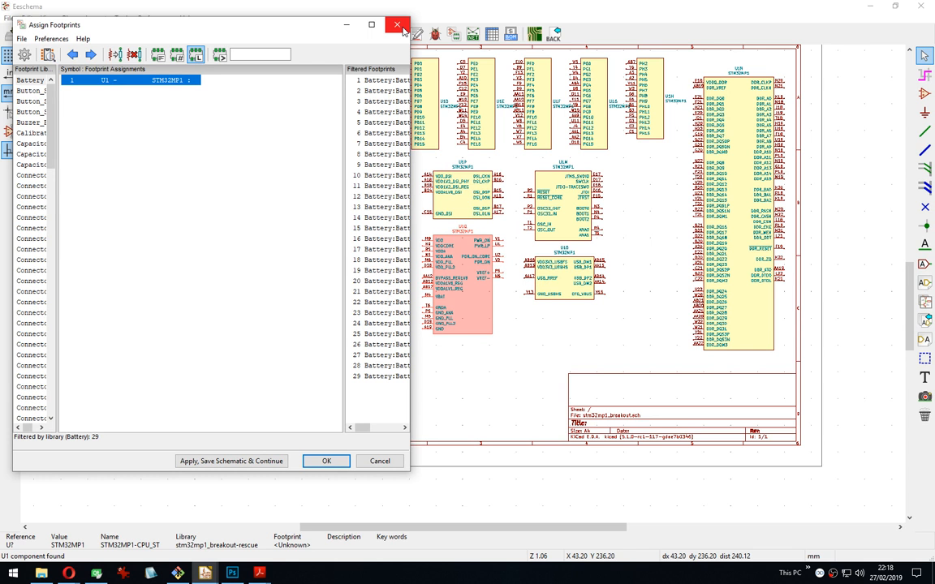
left_click_drag(112, 22, 122, 28)
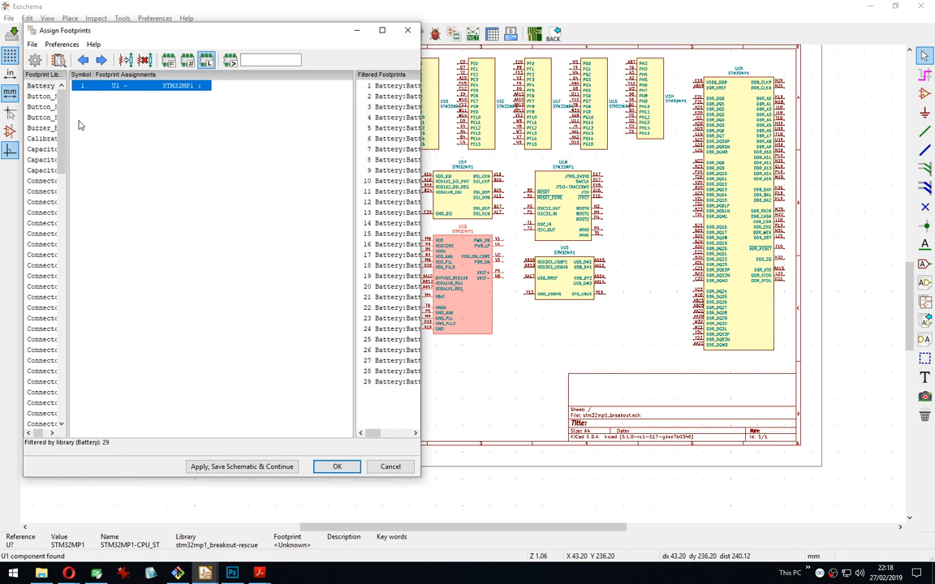
left_click(248, 59)
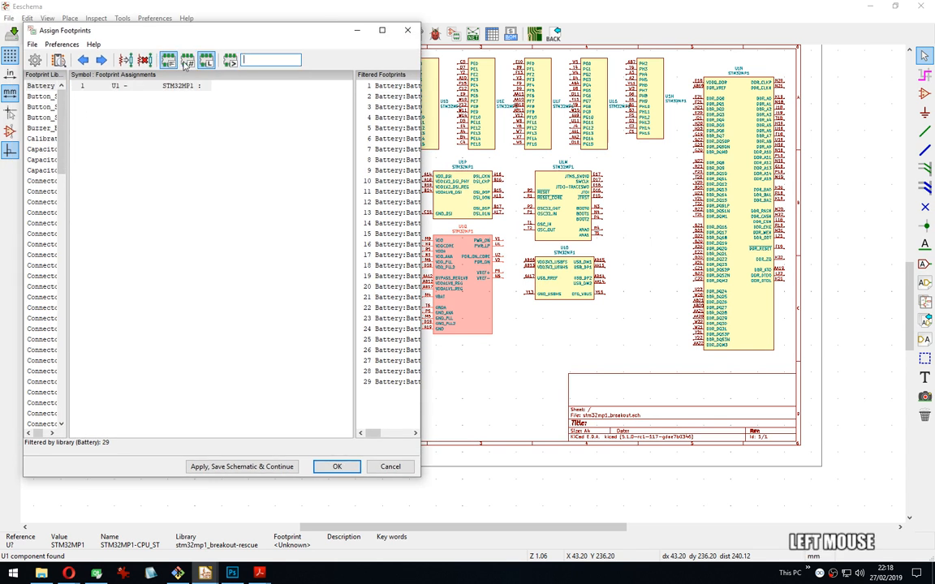
left_click_drag(421, 197, 542, 197)
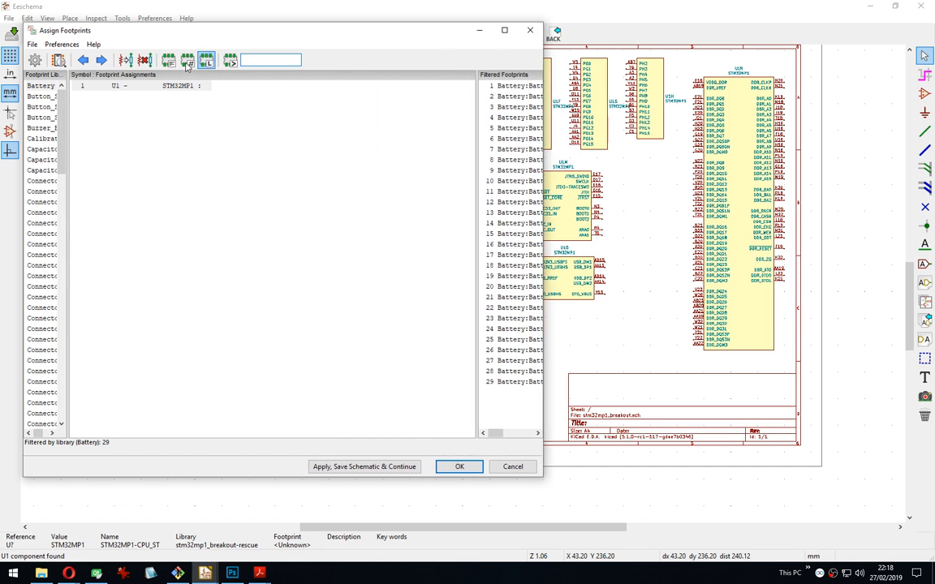
Filter the footprints by pin count only, assign Package_BGA_Extra:BGA-448_22x22_18.0x18.0mm to U1 STM32MP1, and apply the assignment to the schematic.
left_click(187, 61)
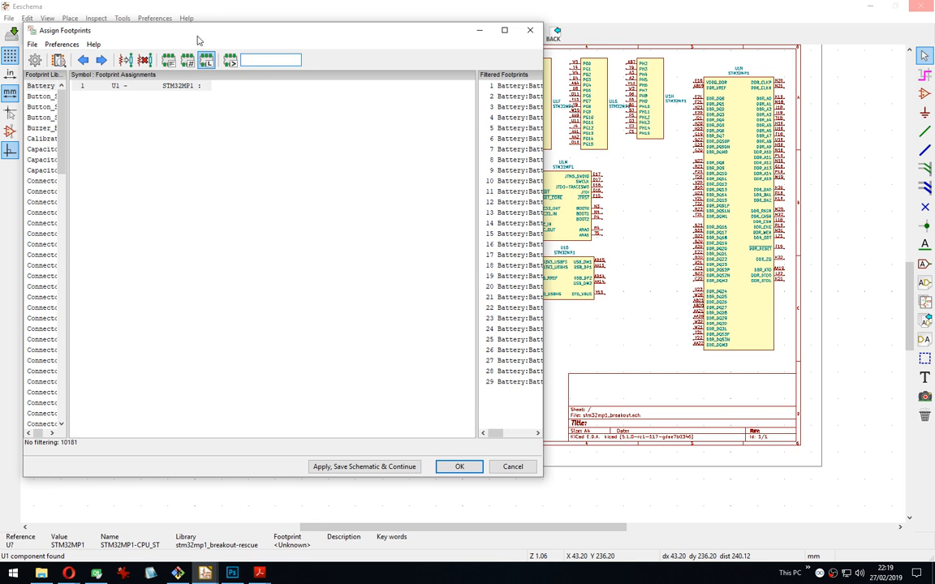
left_click_drag(198, 40, 357, 39)
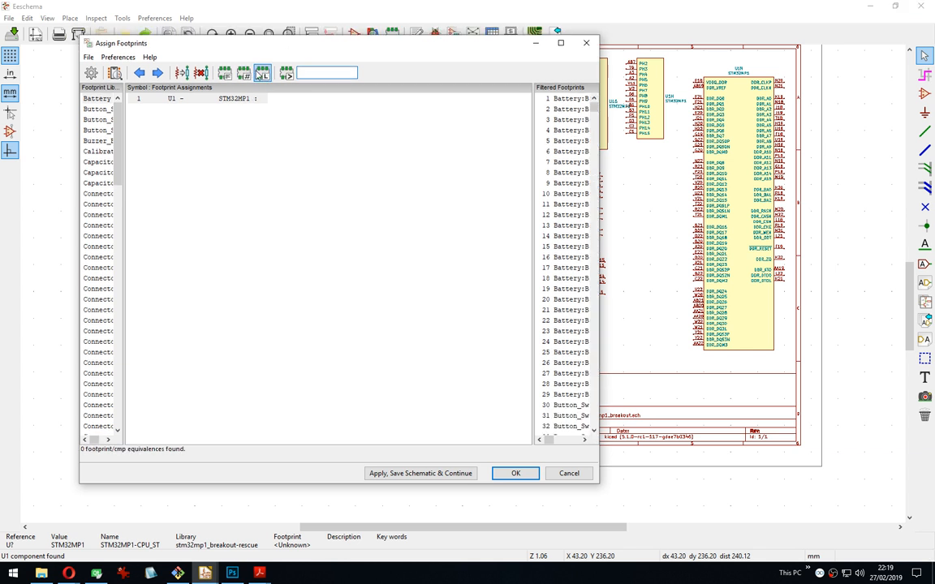
left_click(241, 77)
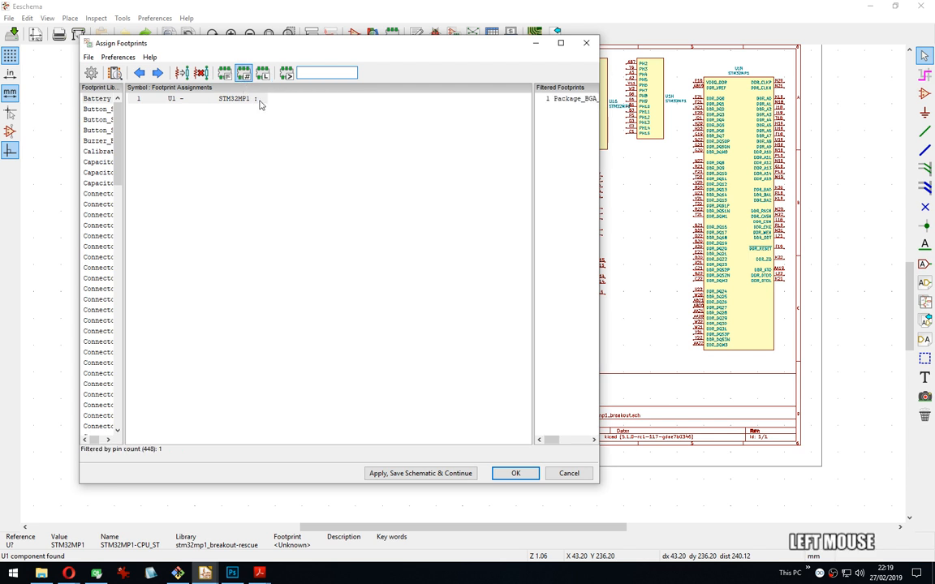
double_click(560, 99)
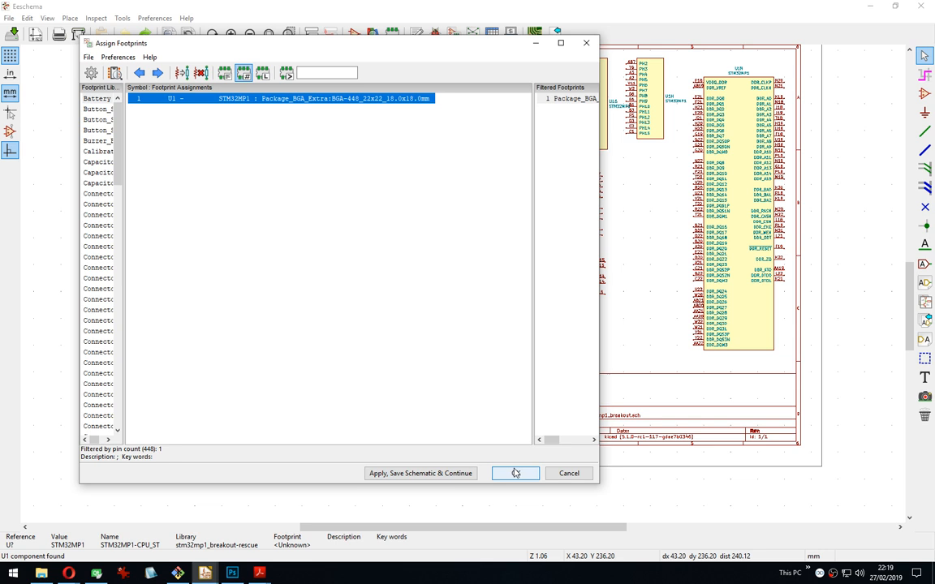
left_click(469, 475)
left_click(516, 474)
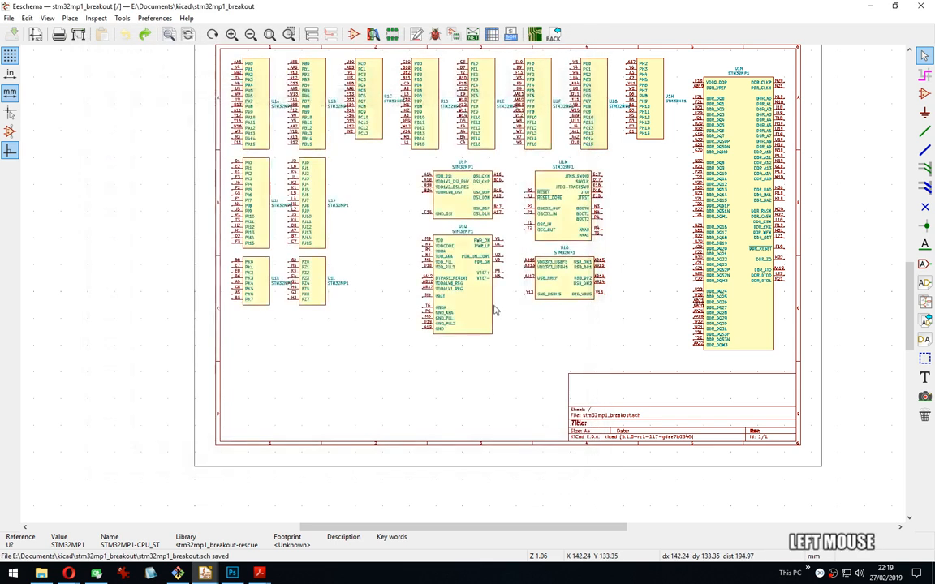
Place the STPMIC1 symbol from Power_Management_Extra outside the sheet frame beside the port symbols and save the schematic.
middle_click_drag(358, 331, 349, 347)
key("a")
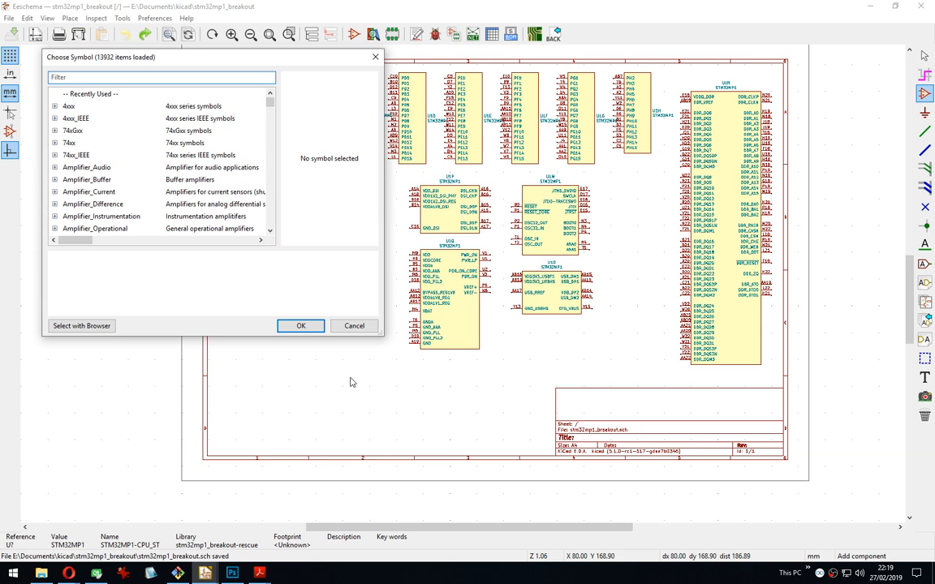
type("stp")
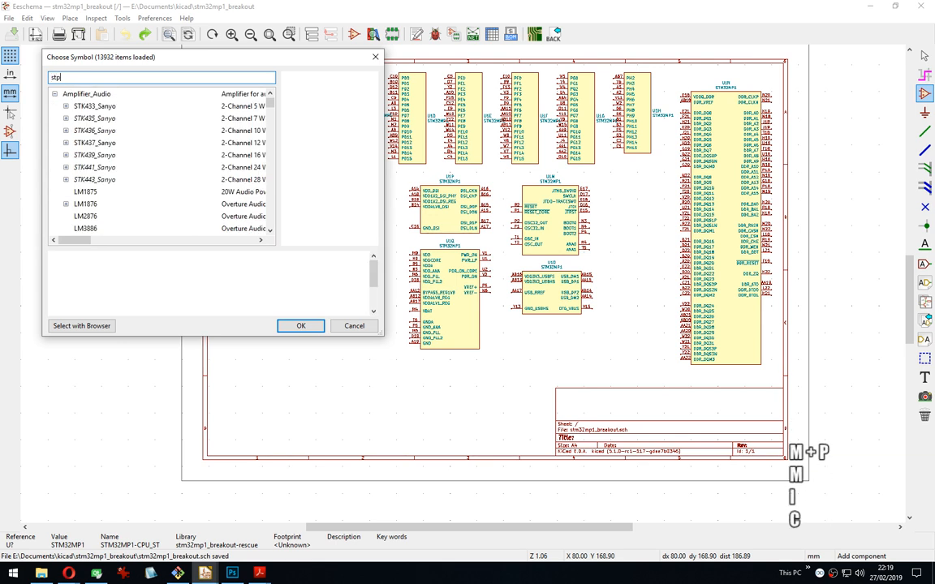
type("mic")
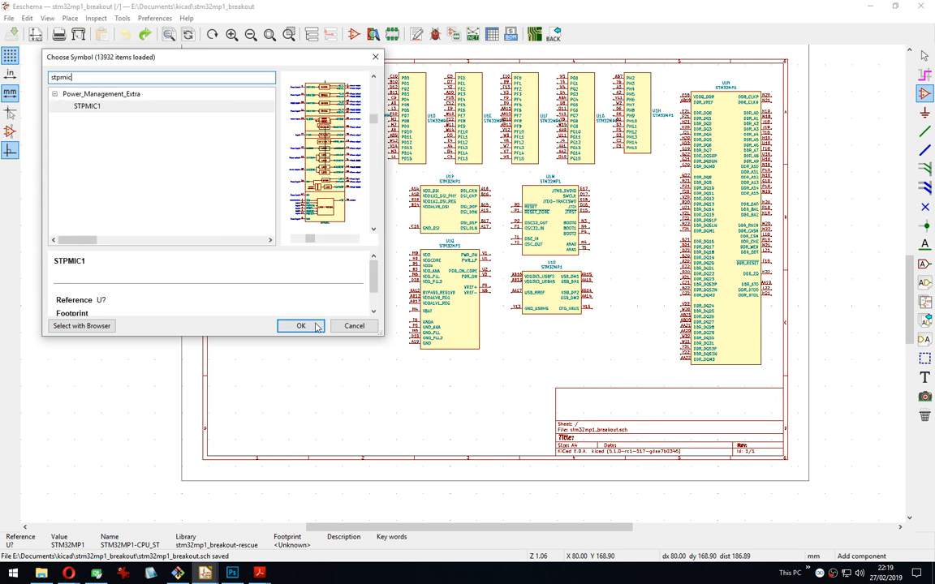
left_click(301, 327)
middle_click_drag(183, 372, 233, 275)
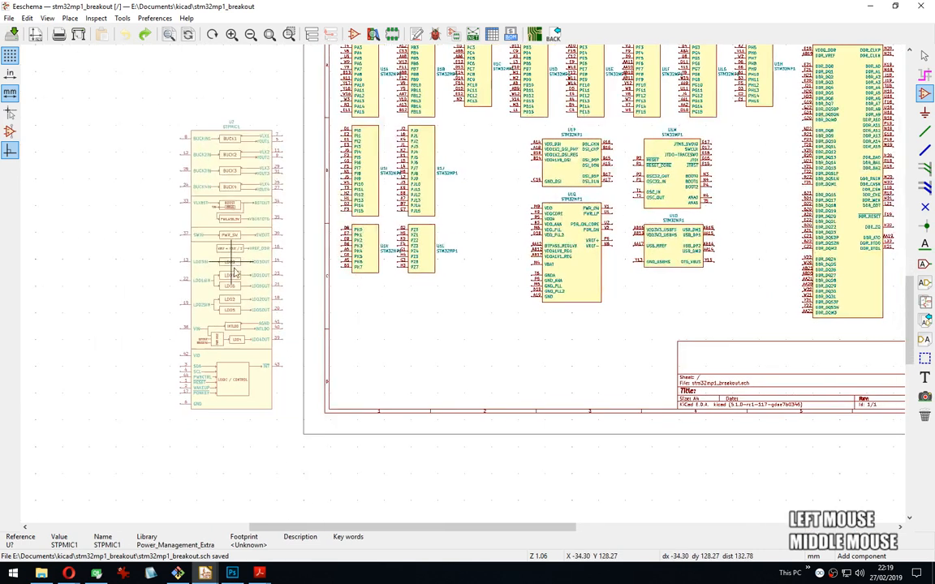
left_click(233, 275)
middle_click_drag(382, 310, 302, 355)
key("Escape")
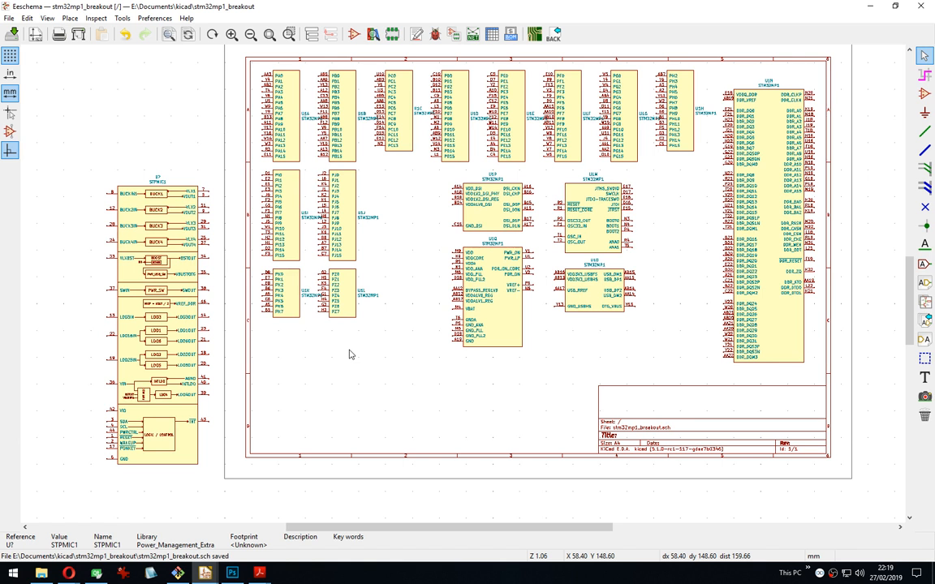
key("ctrl+s")
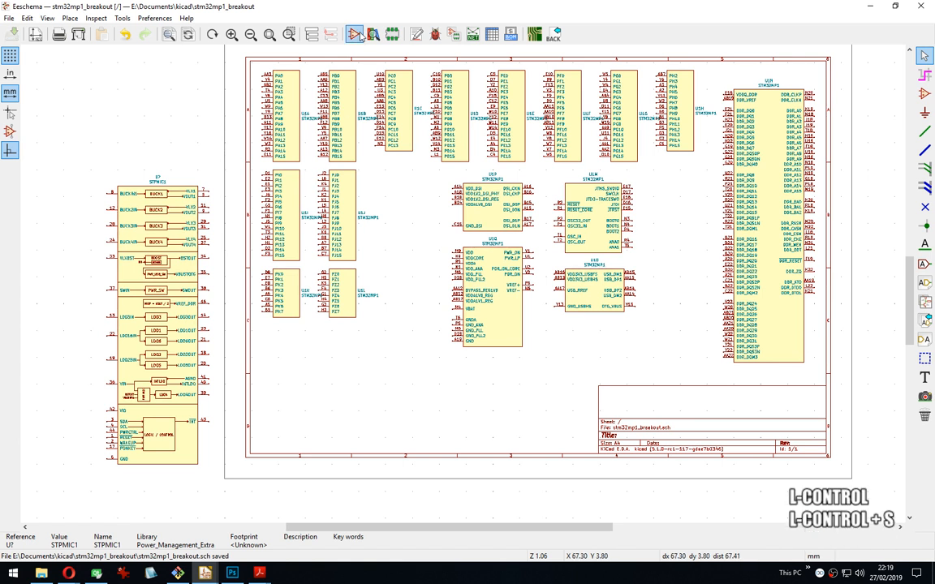
Annotate the added STPMIC1, keeping existing annotations, sorting components by X position and using the first free number after 0.
left_click(435, 34)
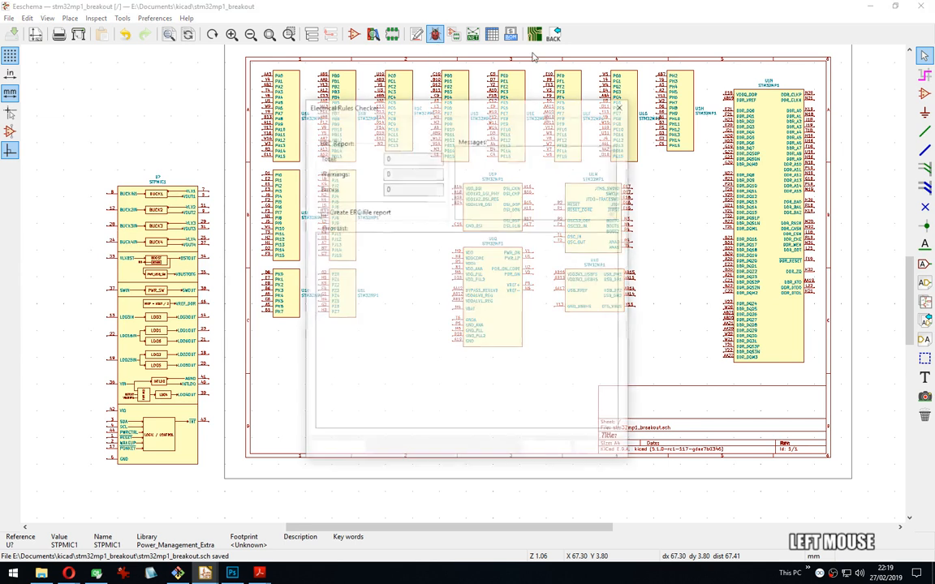
left_click(623, 104)
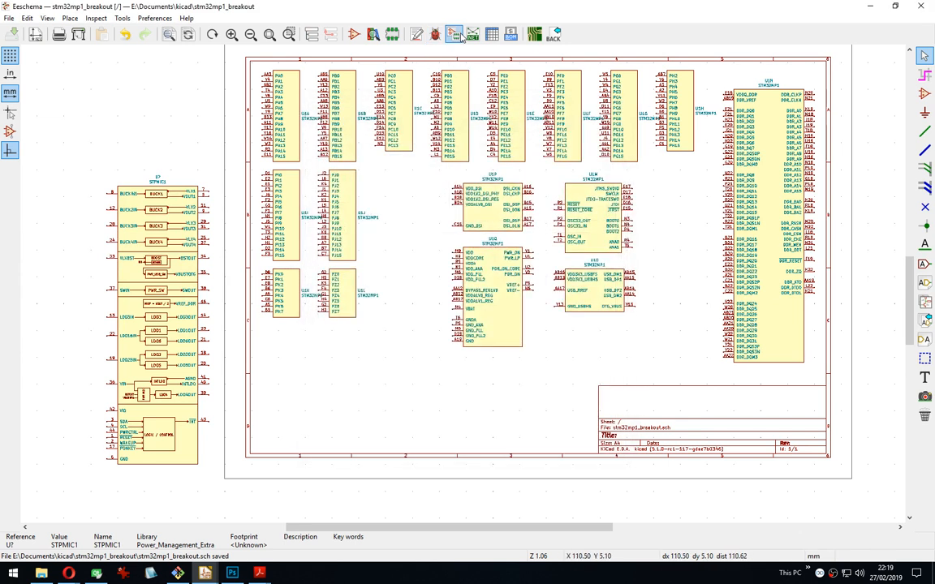
left_click(459, 36)
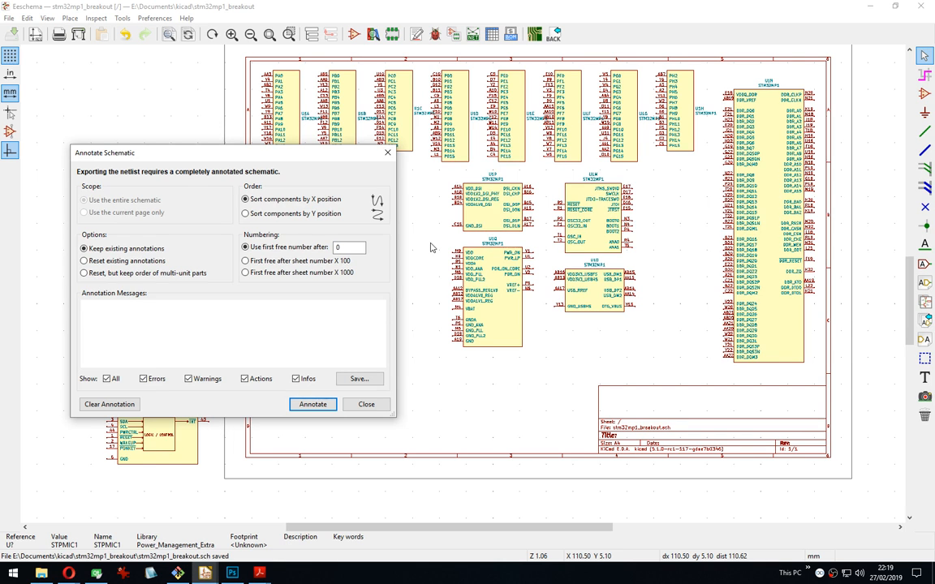
left_click_drag(178, 152, 321, 155)
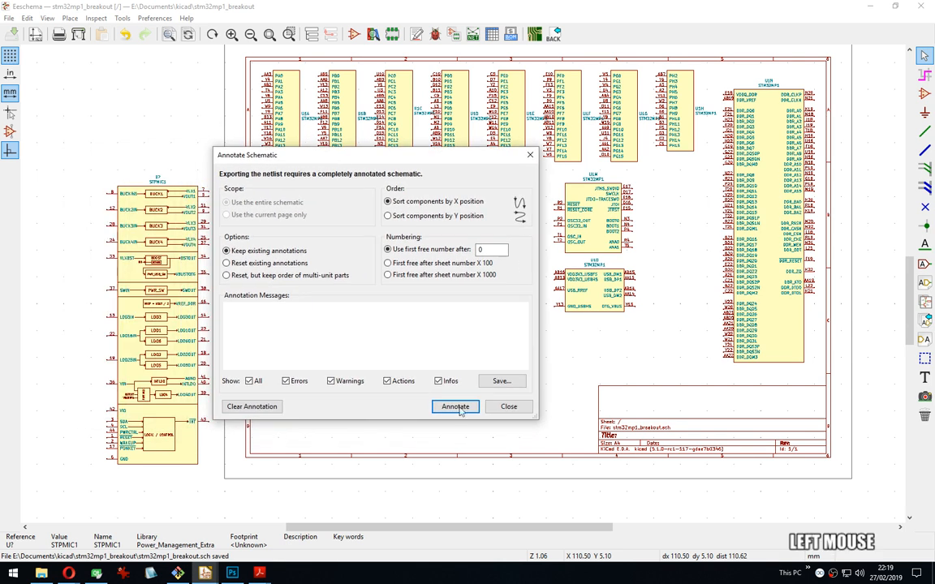
left_click(466, 409)
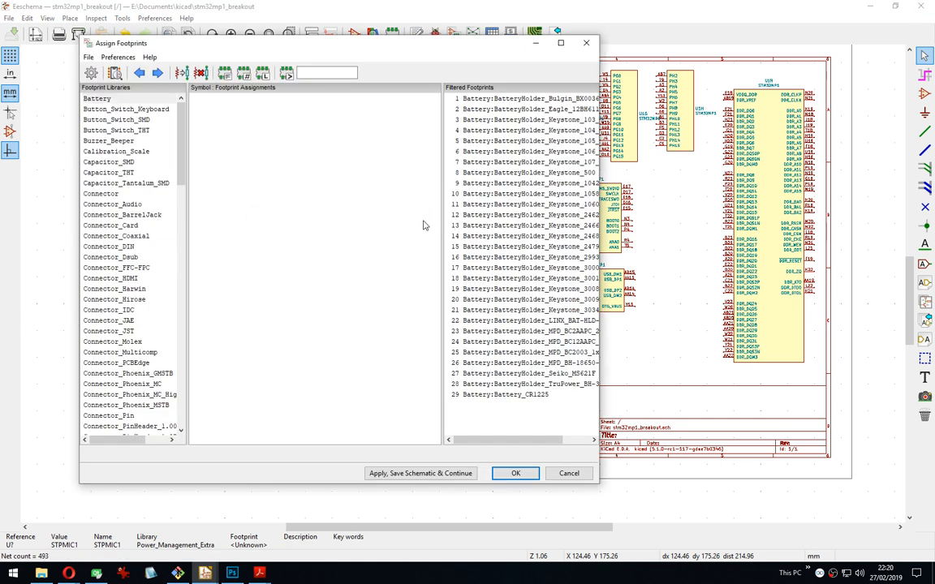
Bring the Assign Footprints window in front, move it below the upper symbol rows, and select the U1 STM32MP1 entry.
left_click(278, 41)
left_click_drag(336, 42, 450, 120)
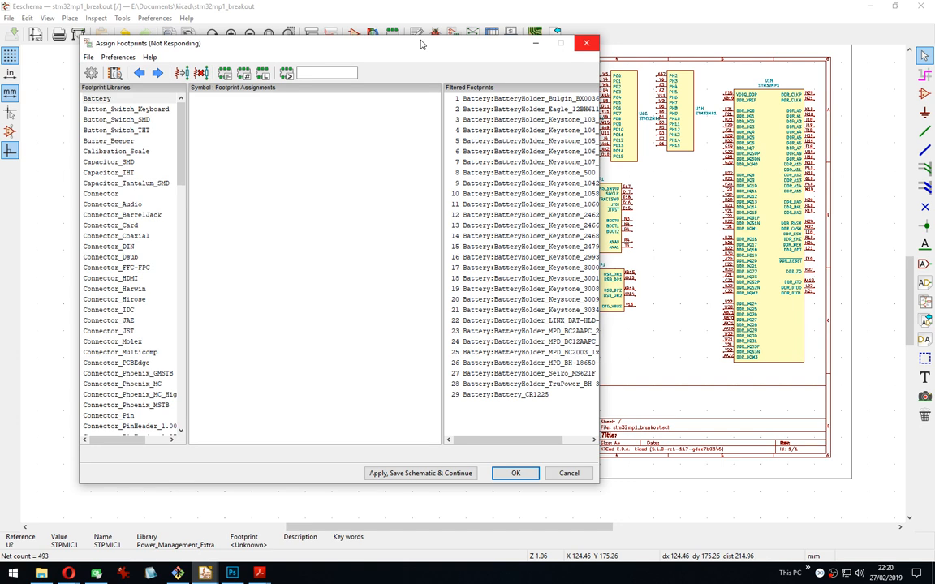
left_click_drag(420, 43, 628, 120)
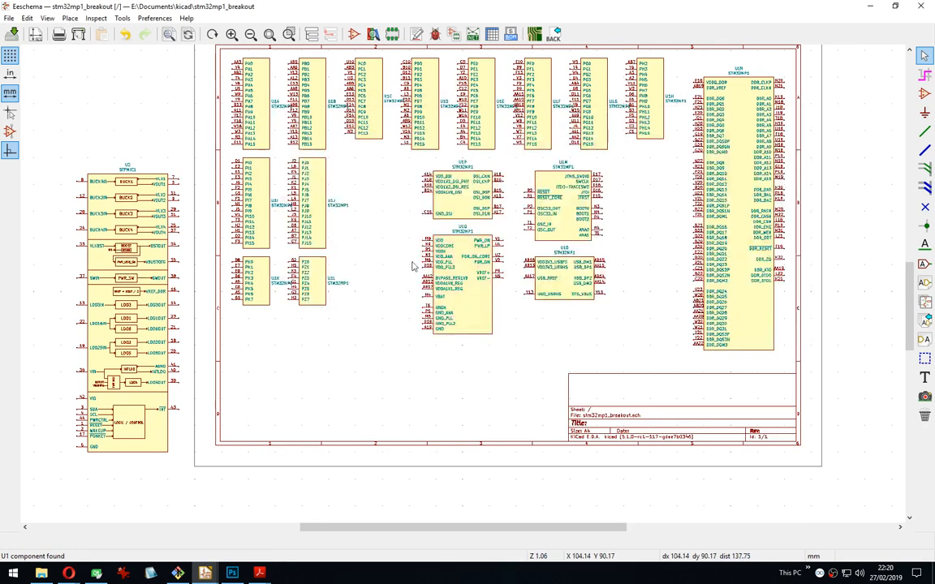
left_click(206, 574)
left_click(304, 528)
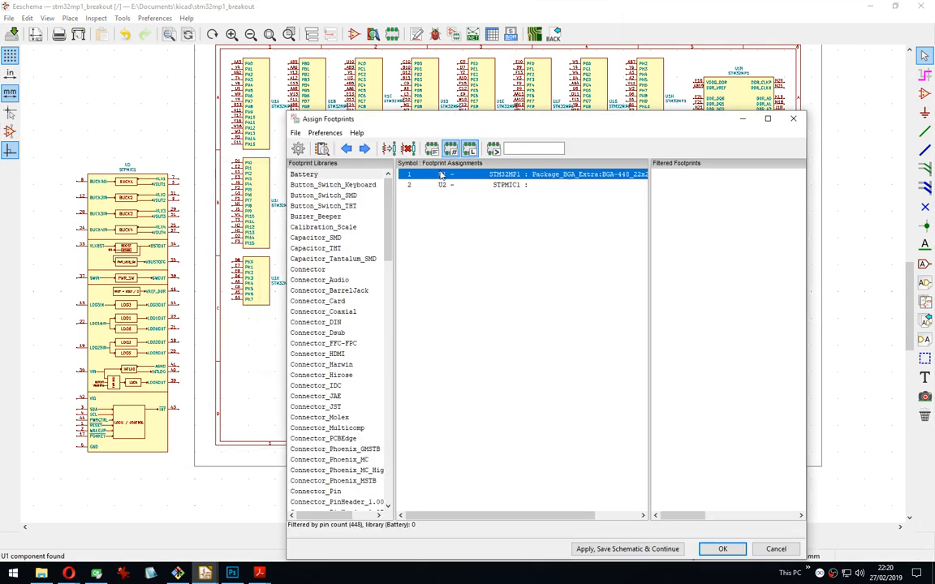
left_click(436, 184)
left_click_drag(431, 119, 159, 300)
left_click(170, 356)
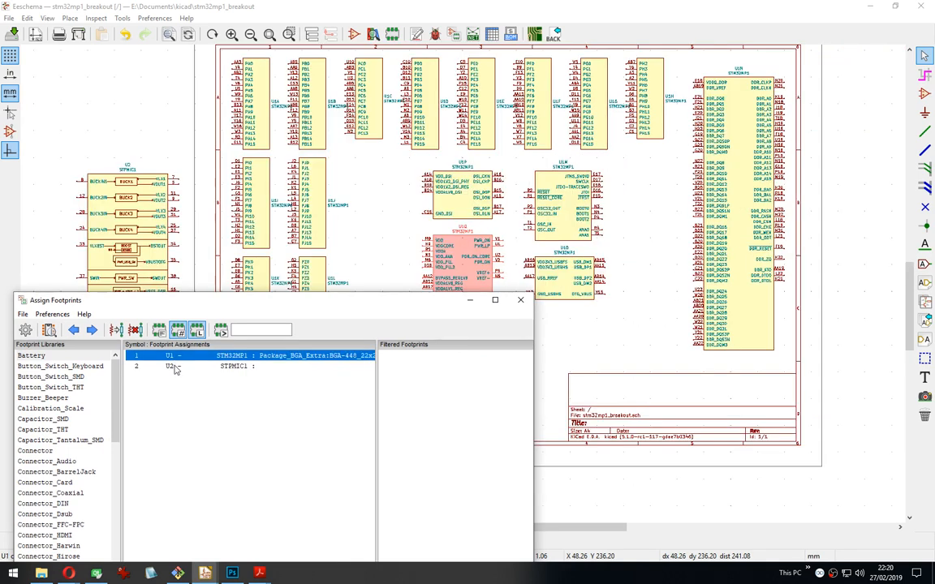
Cross-probe the U1 STM32MP1 and U2 STPMIC1 entries in the schematic alternately, and close the Assign Footprints window.
left_click(170, 367)
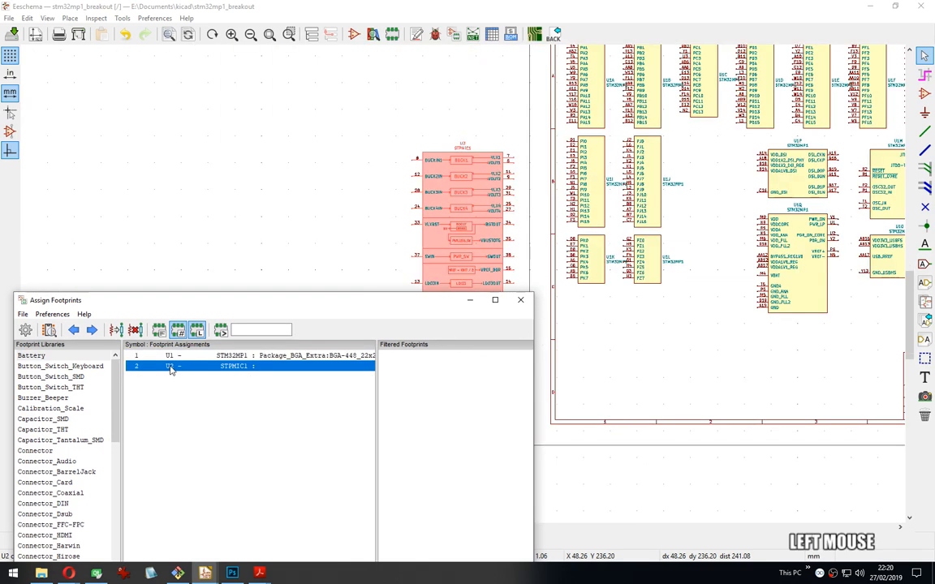
left_click(170, 357)
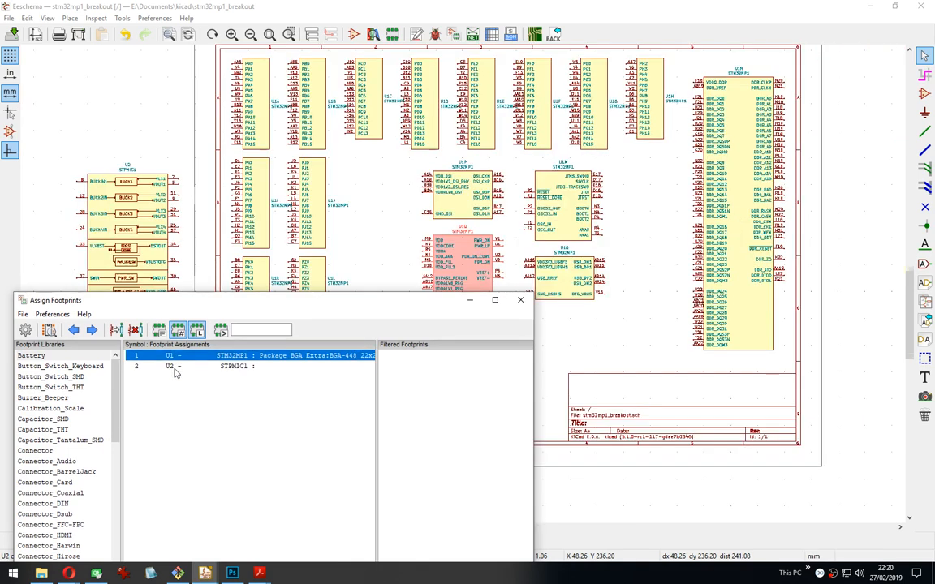
left_click(171, 367)
left_click(239, 358)
left_click(238, 368)
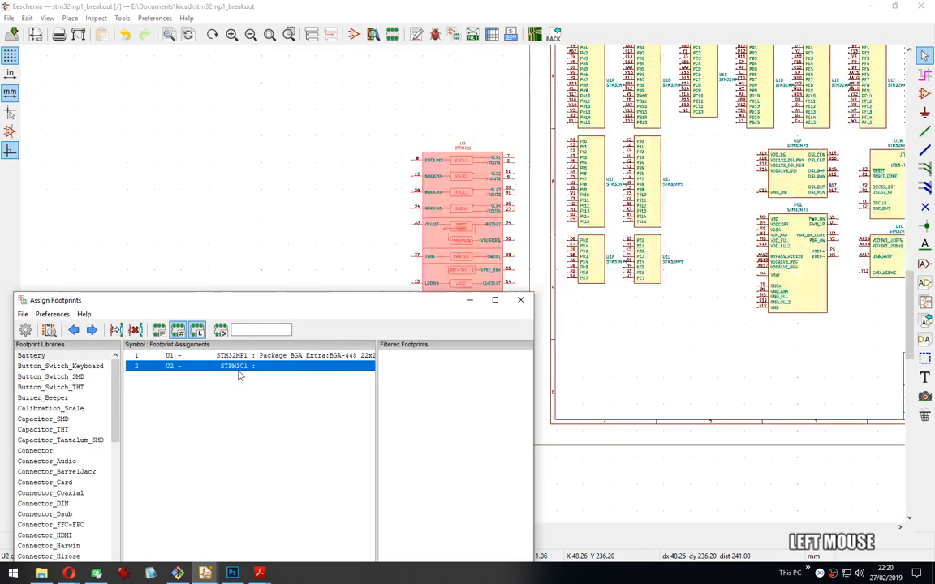
left_click(521, 300)
scroll(441, 350, "down", 4)
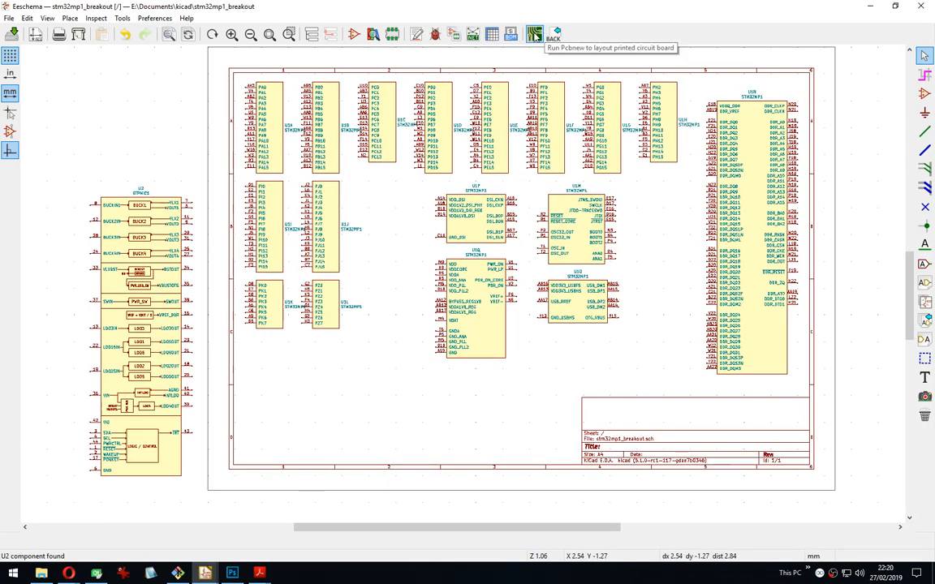
Switch to the PCB layout editor, update the board from the schematic, and place the U1 footprint in the upper middle of the sheet.
left_click(534, 33)
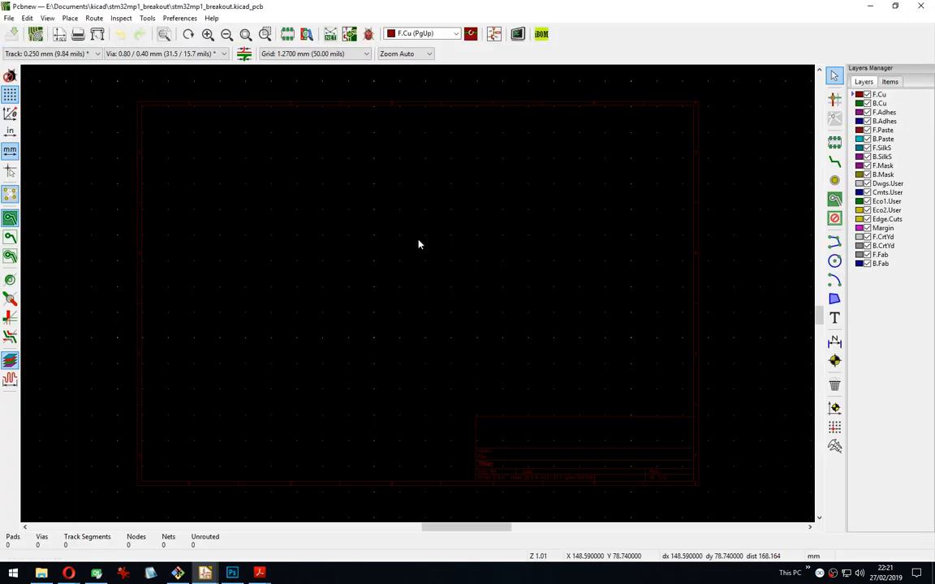
left_click(349, 33)
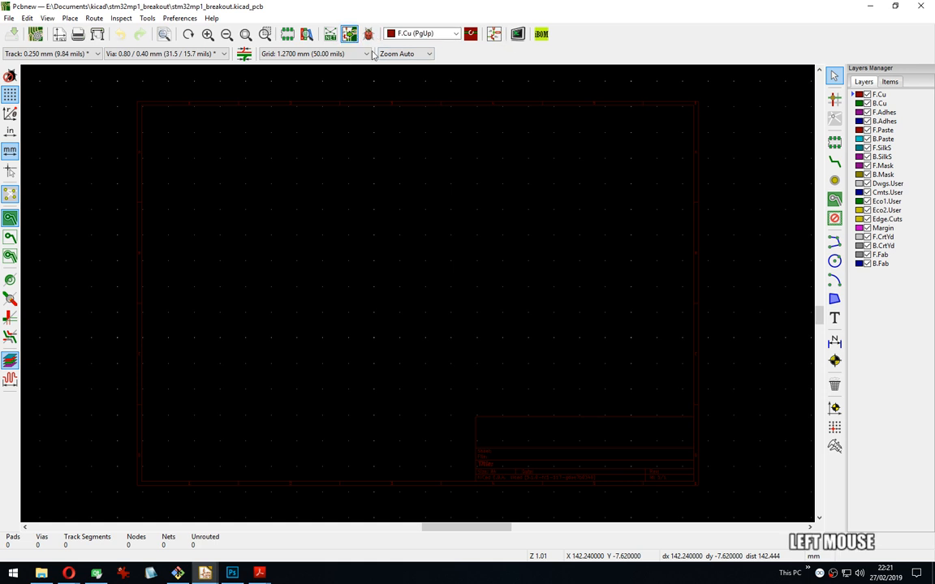
left_click(572, 400)
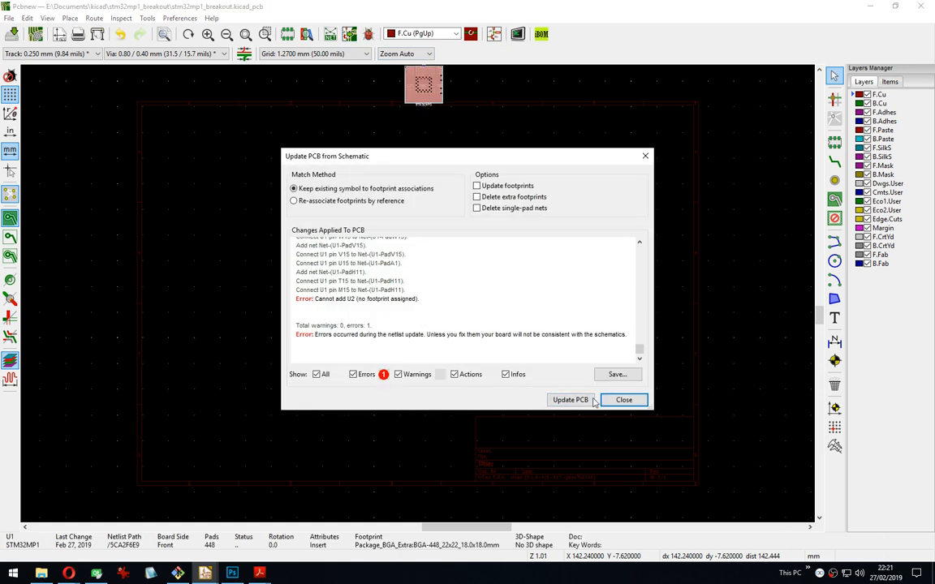
left_click(621, 399)
left_click(414, 229)
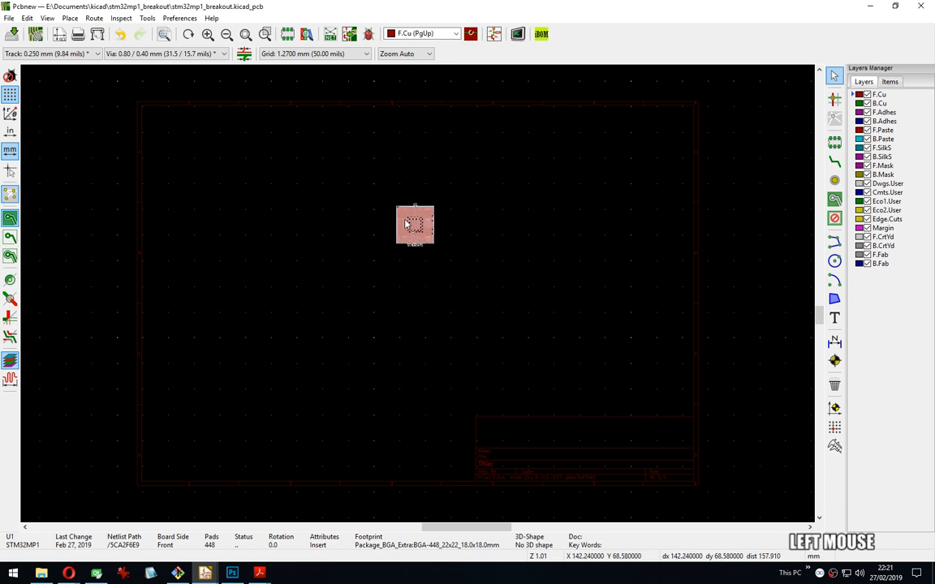
Examine the BGA ball pattern and the ratsnest connections of the placed U1 STM32MP1 footprint.
scroll(415, 227, "up", 8)
left_click(188, 244)
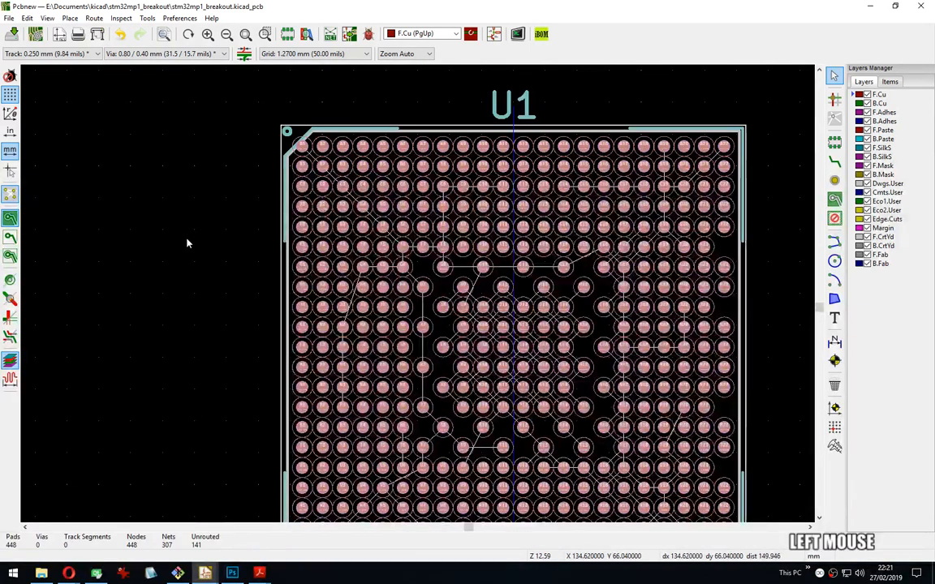
middle_click_drag(187, 244, 100, 231)
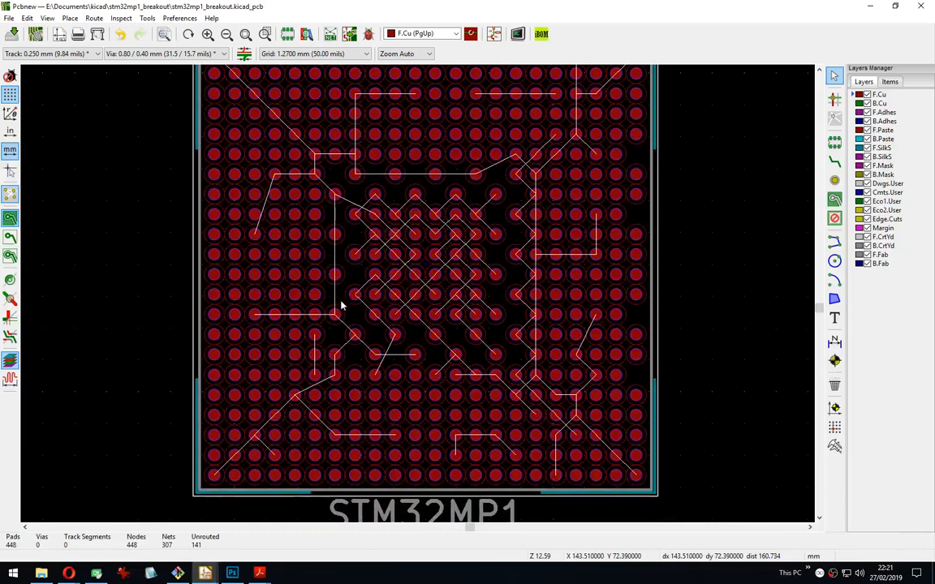
middle_click_drag(555, 340, 545, 282)
scroll(545, 281, "down", 1)
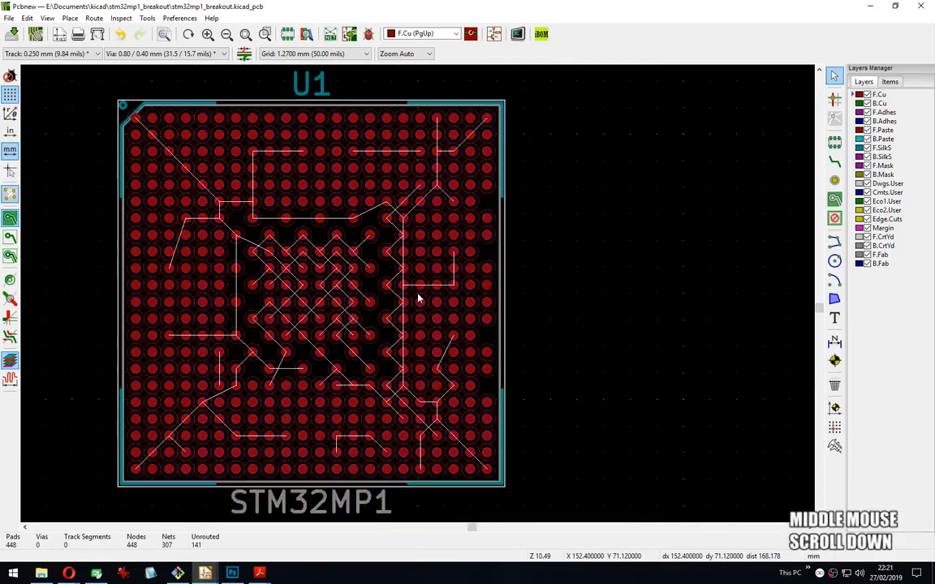
middle_click_drag(365, 284, 482, 290)
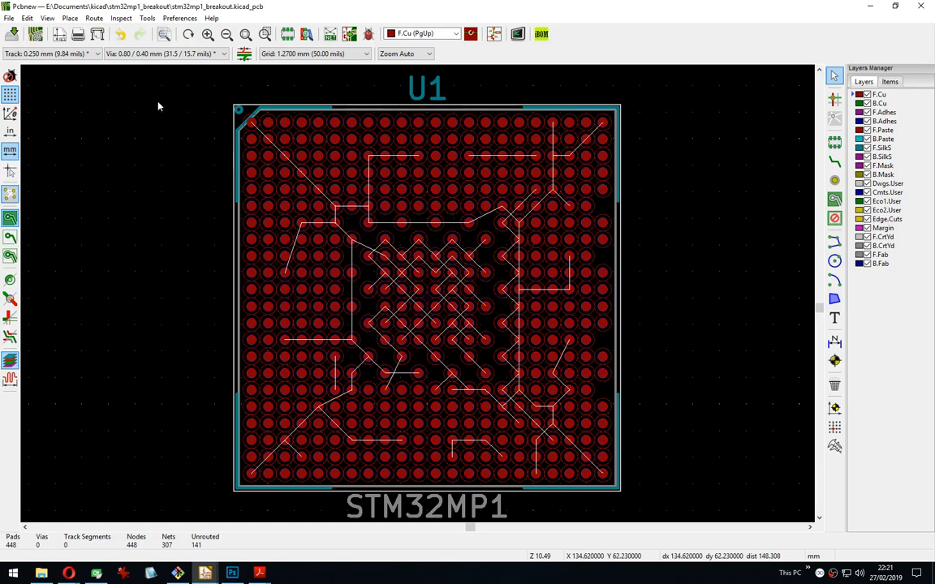
Try routing an F.Cu track from U1's upper-left corner ball diagonally through the array to the inner right ball column.
middle_click_drag(237, 105, 219, 100)
key("x")
left_click(220, 105)
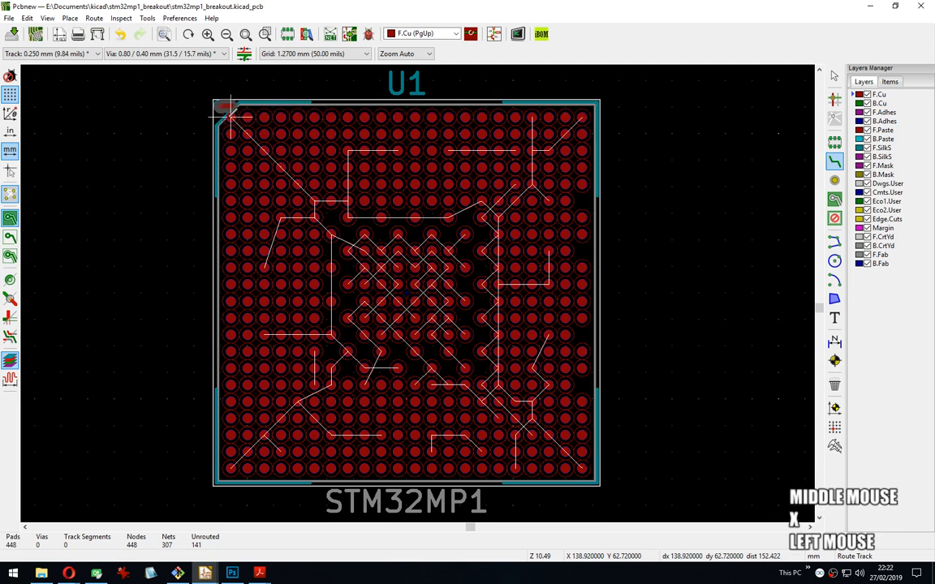
key("Escape")
left_click(232, 114)
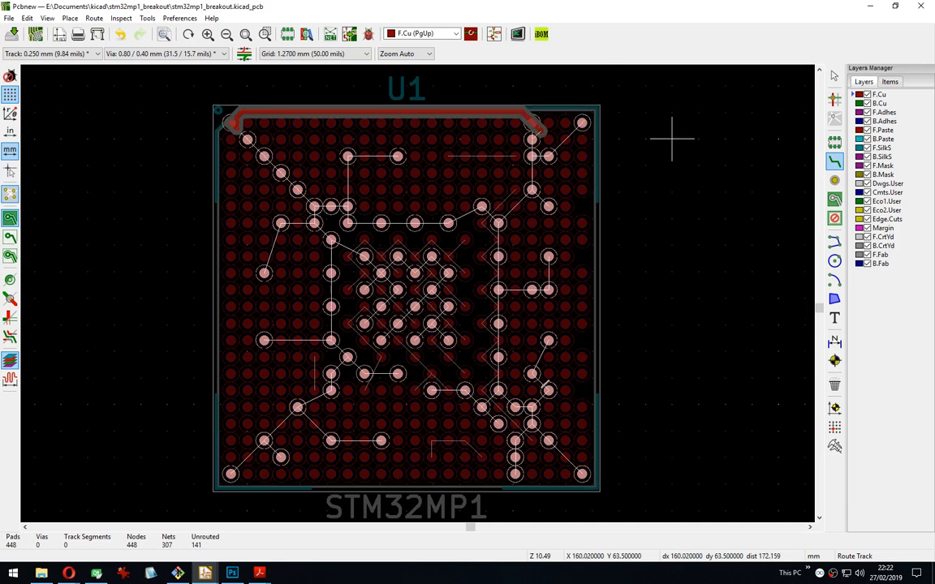
left_click(498, 253)
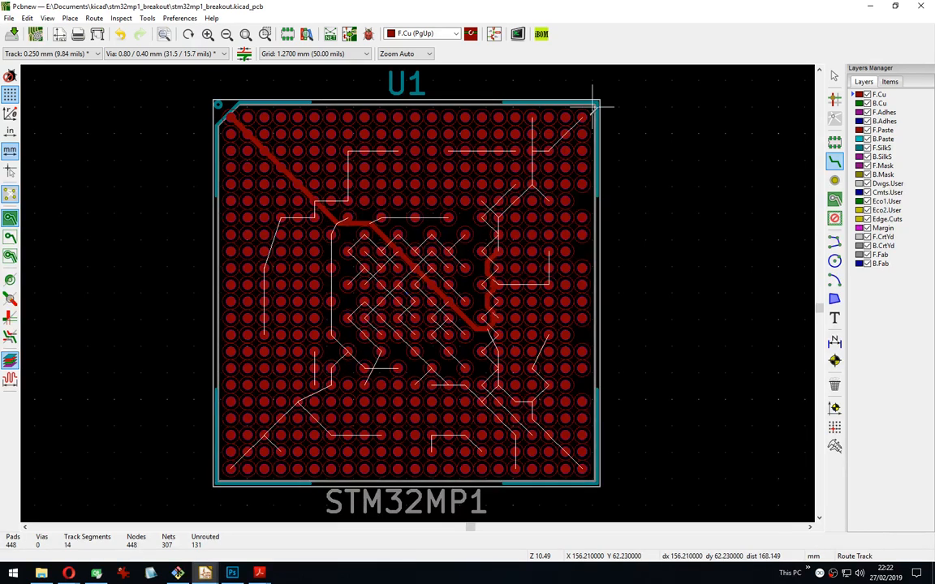
Try routing F.Cu tracks around U1's right, lower and left edges and along a second diagonal to the bottom ball row.
left_click(591, 109)
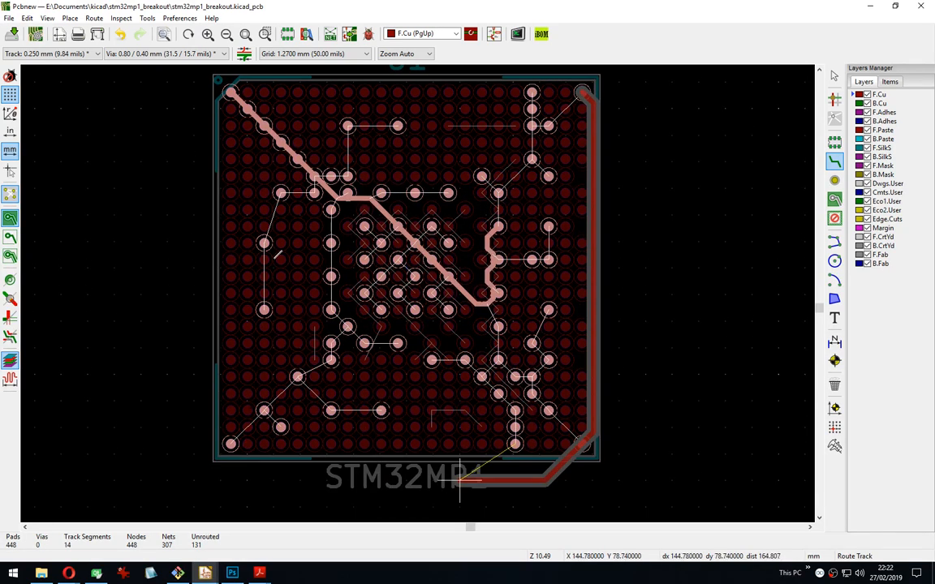
left_click(494, 397)
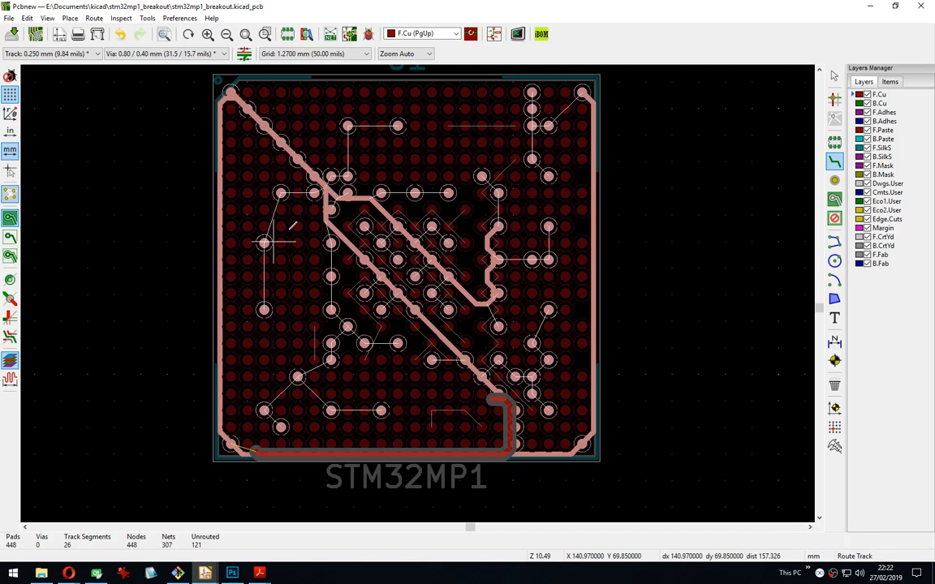
left_click(329, 271)
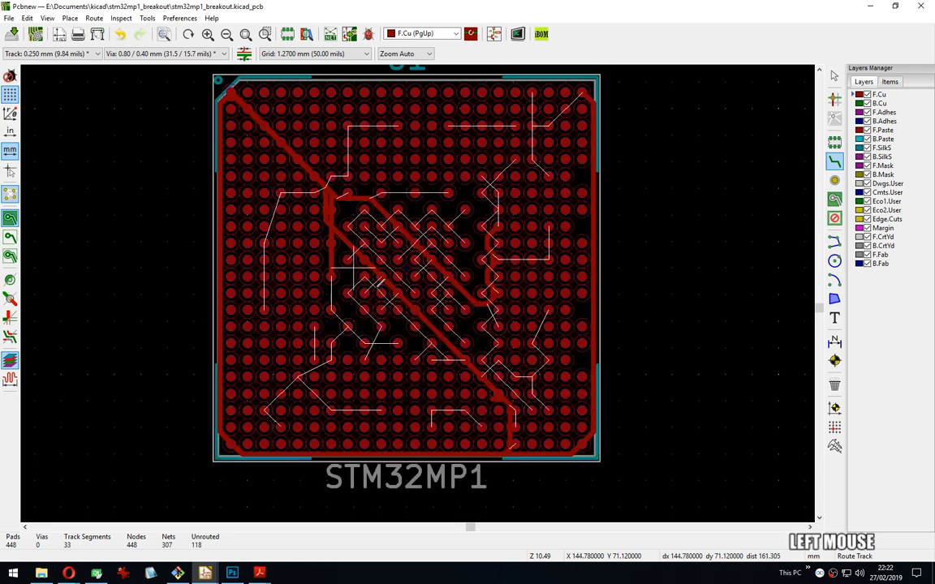
Try routing an F.Cu track along U1's upper edge from the upper-right corner ball to the upper-left one.
middle_click_drag(647, 292, 651, 313)
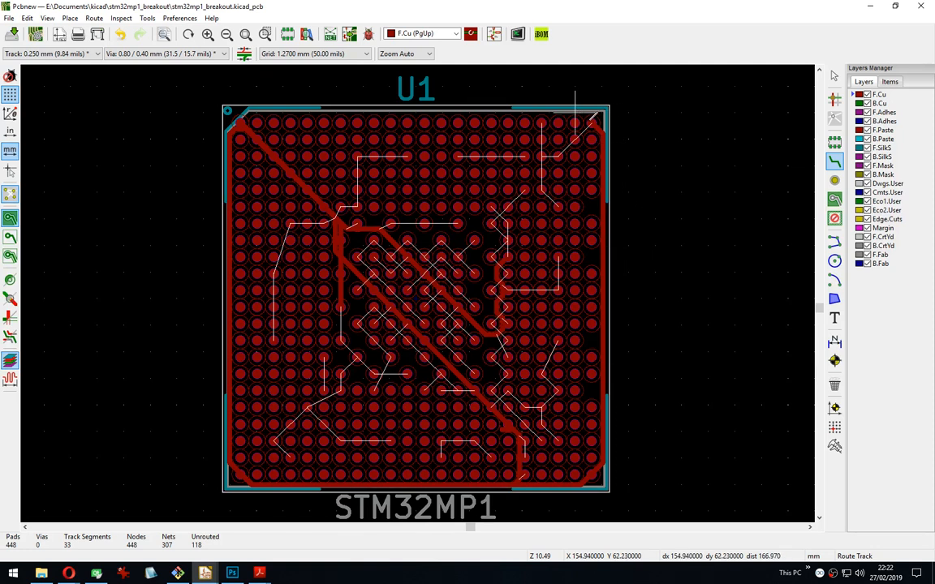
left_click(591, 124)
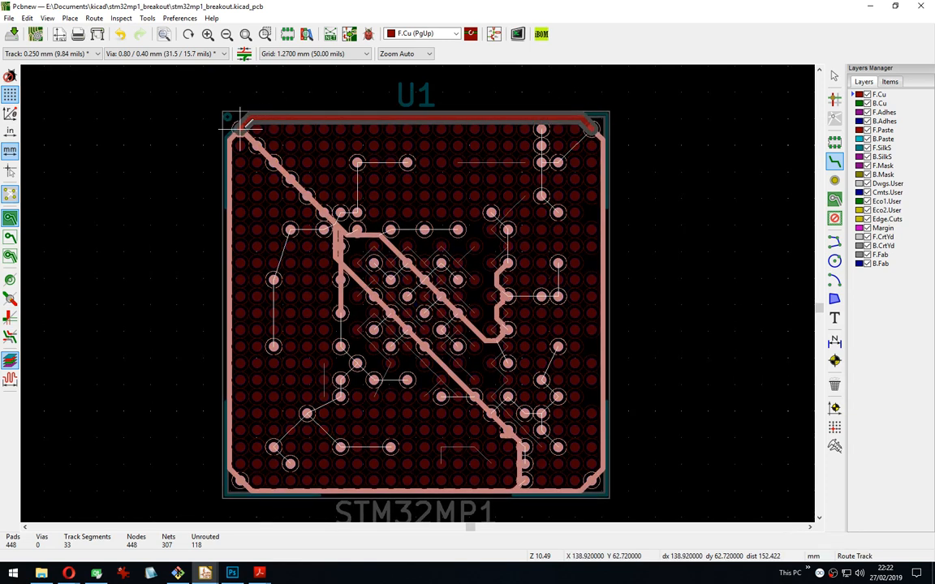
left_click(242, 122)
middle_click_drag(662, 298, 658, 281)
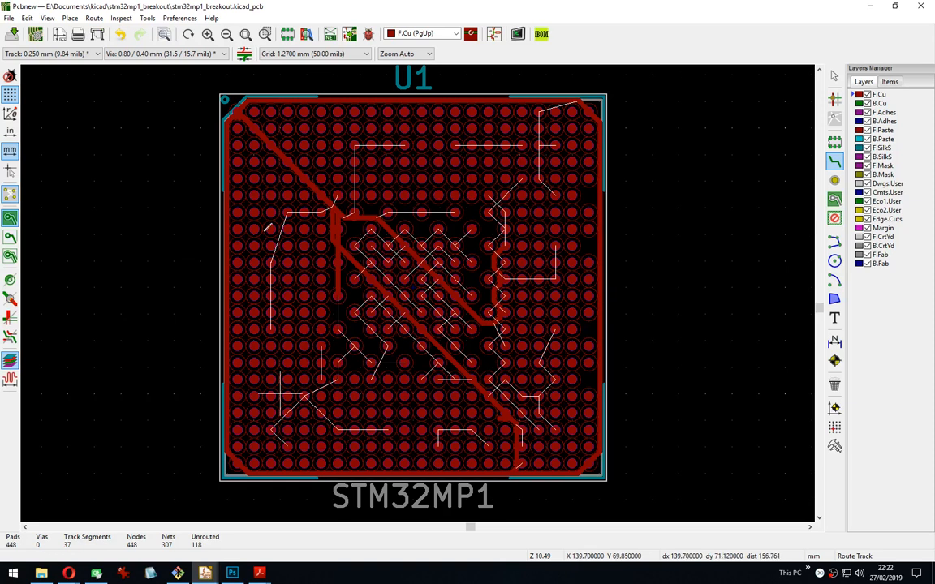
Start a track at a ball in U1's third row, cancel it, and undo all the trial tracks.
left_click(401, 144)
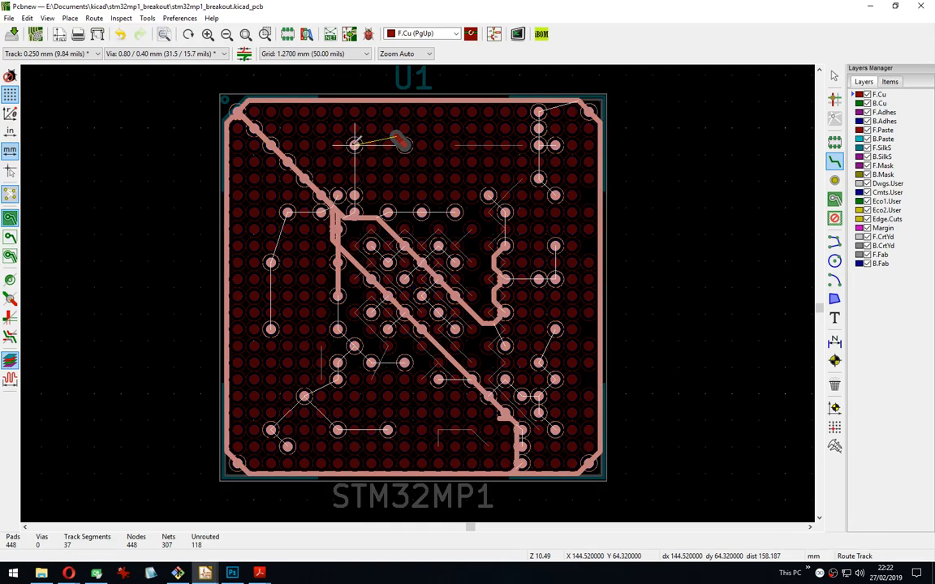
key("Escape")
key("Escape")
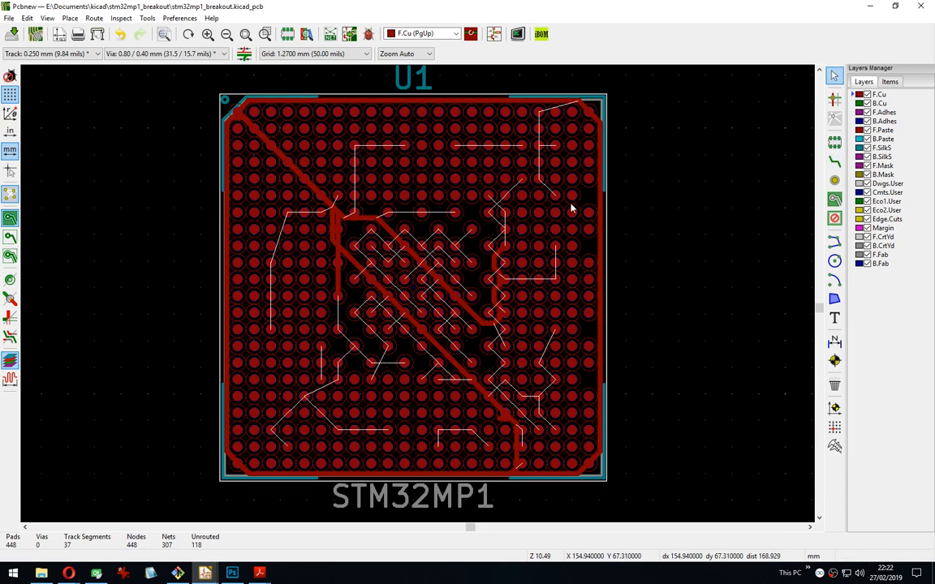
key("ctrl+z")
key("ctrl+z")
key("ctrl+z")
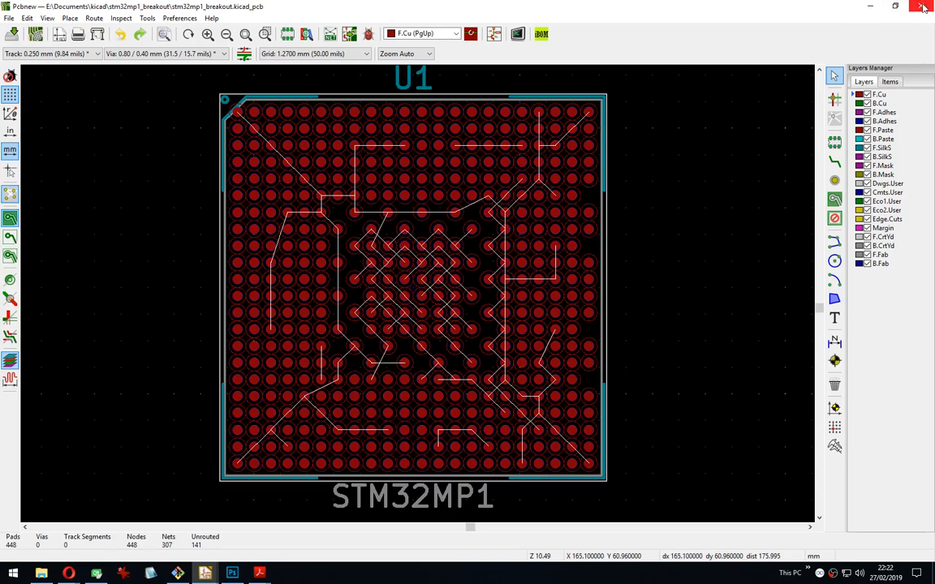
Close the PCB layout editor, saving the changes to stm32mp1_breakout.kicad_pcb.
middle_click_drag(651, 149, 642, 146)
key("alt")
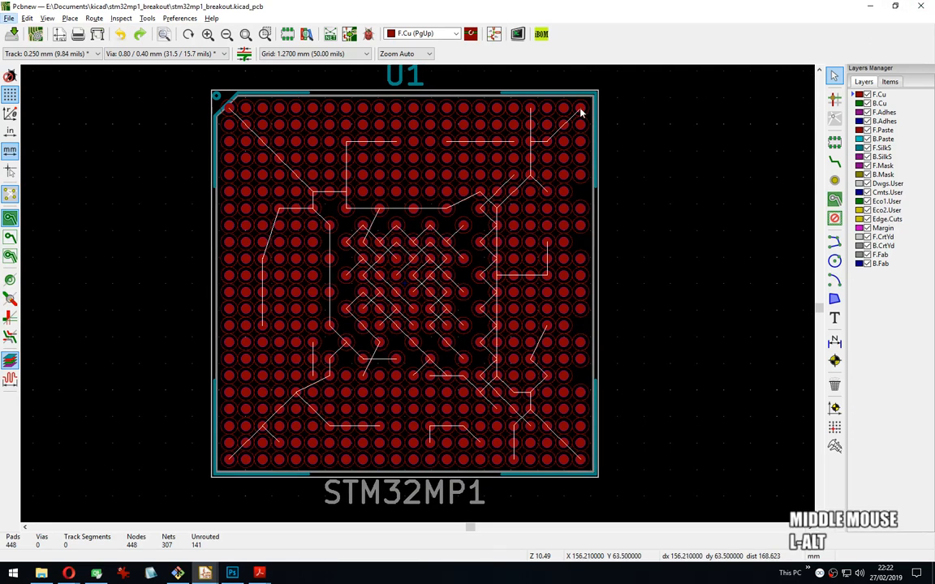
left_click(920, 6)
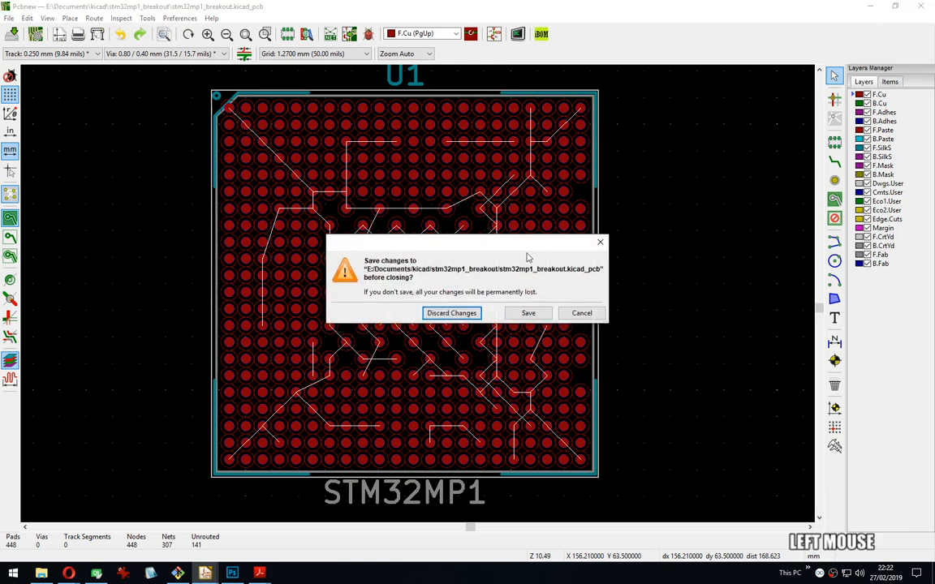
left_click(528, 313)
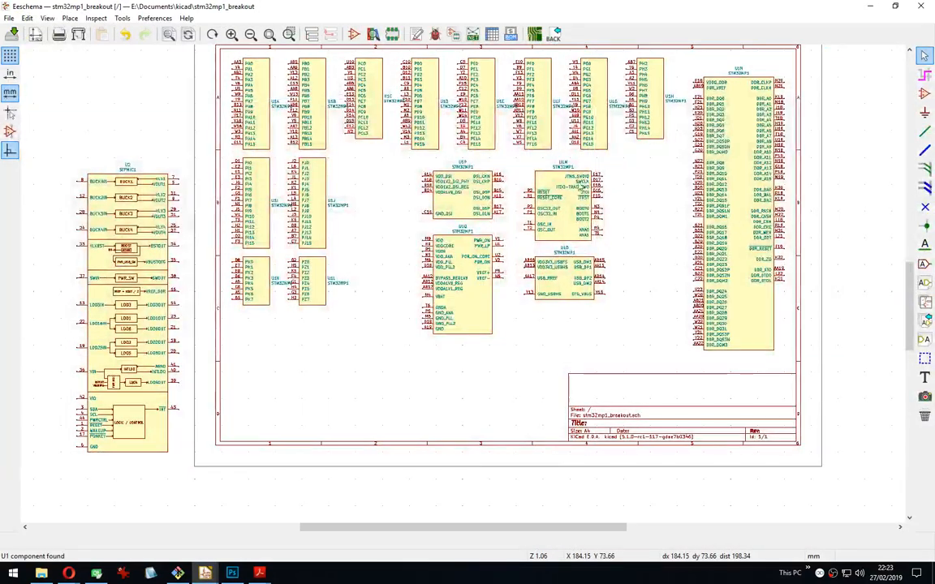
middle_click(361, 319)
scroll(361, 318, "down", 1)
middle_click(374, 248)
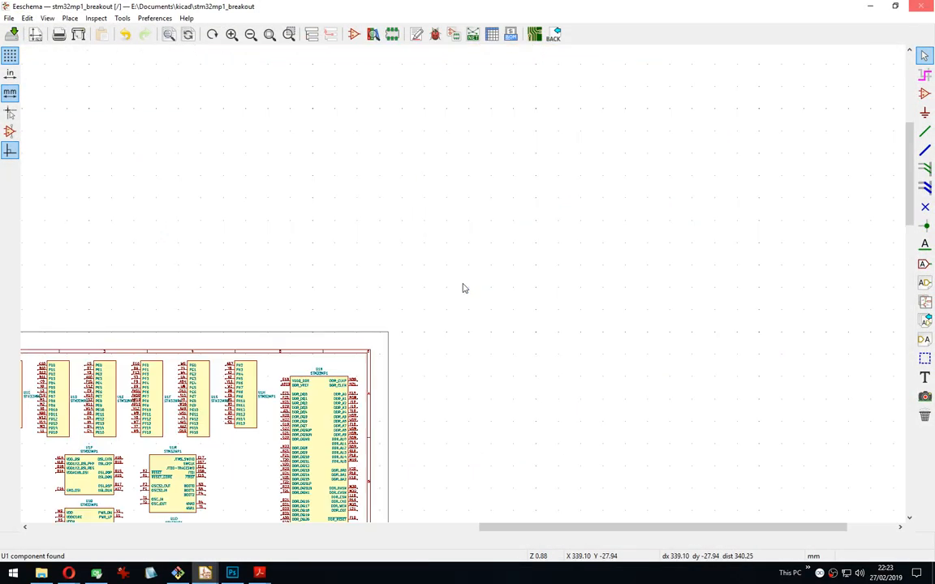
middle_click_drag(116, 413, 454, 175)
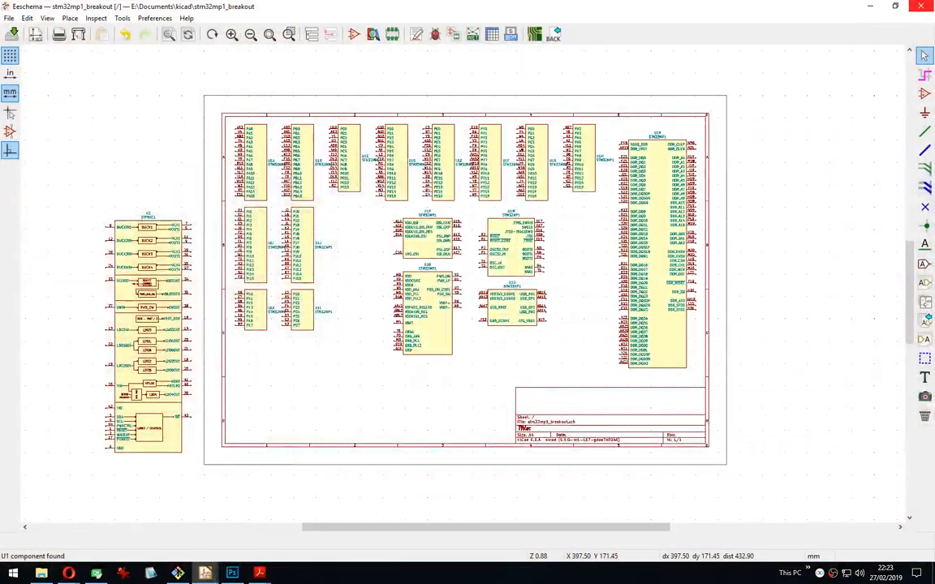
left_click(205, 573)
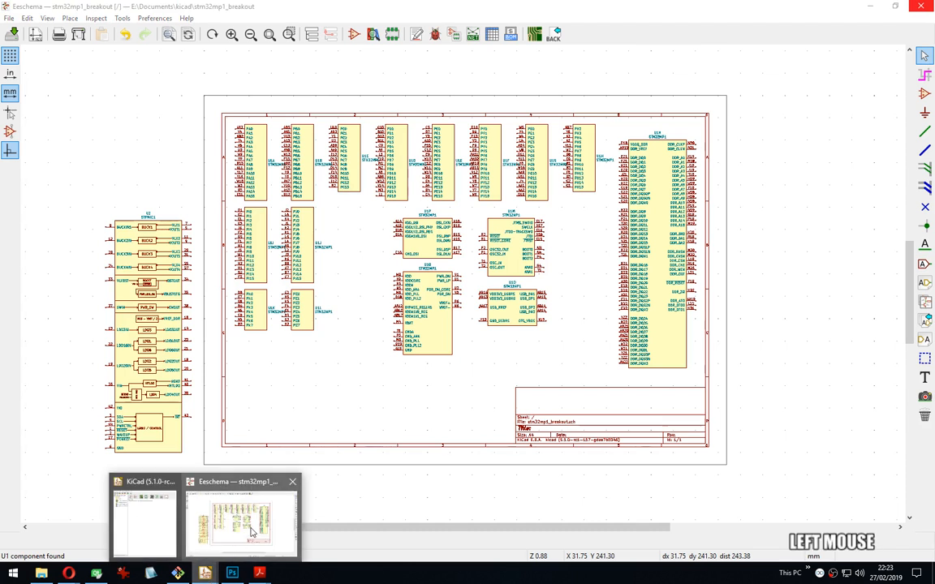
left_click(241, 520)
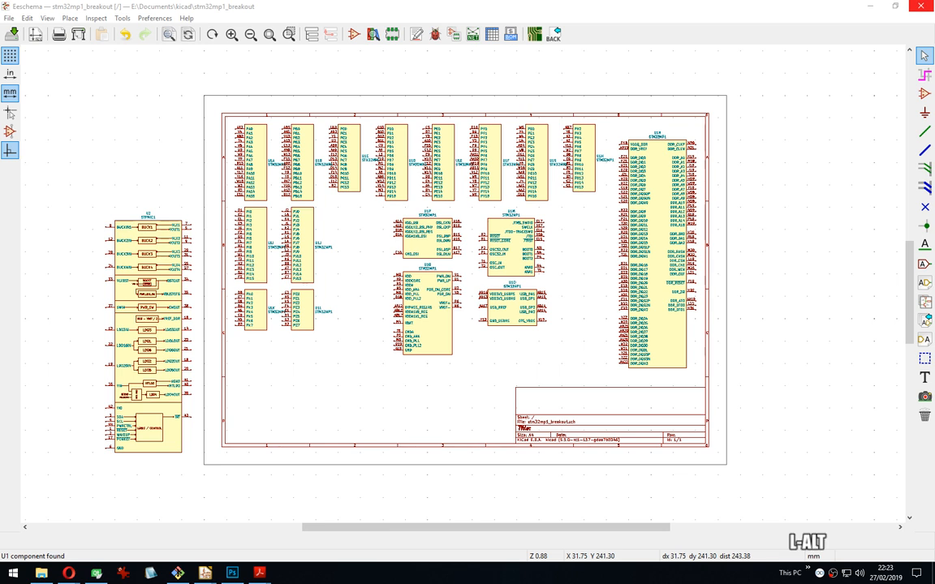
Switch to the Hangouts Video Call window in Opera, move it over the schematic and enlarge it.
key("alt+Tab")
key("Tab")
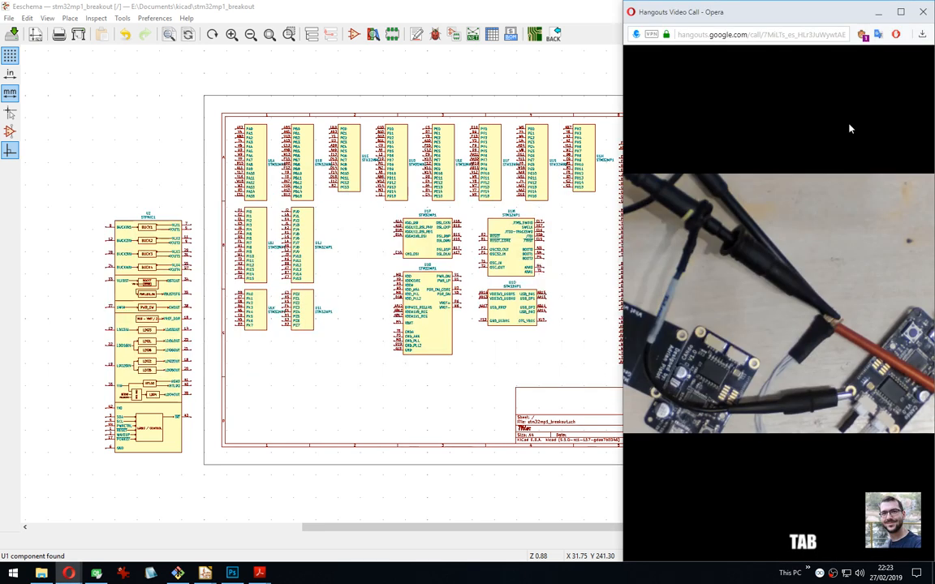
left_click_drag(688, 13, 389, 42)
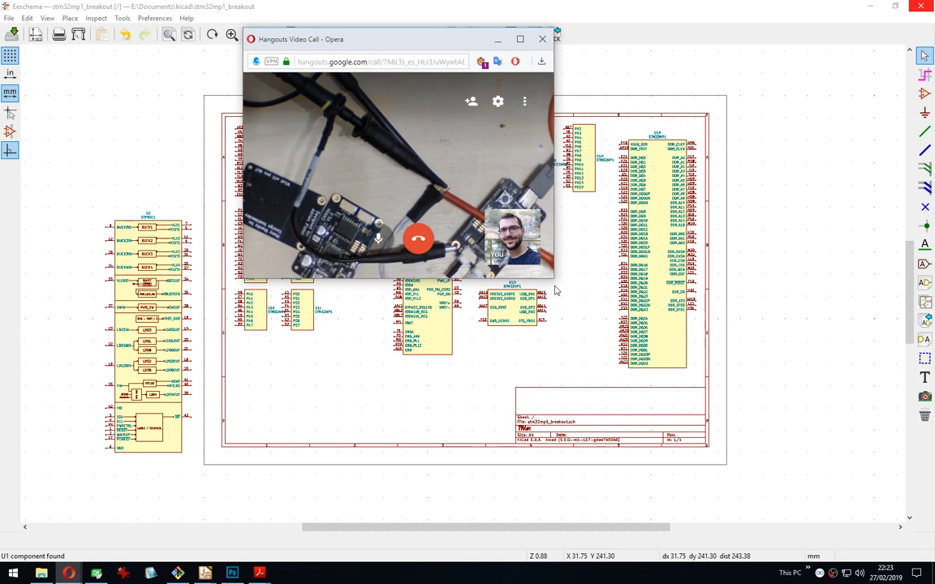
left_click_drag(555, 280, 763, 433)
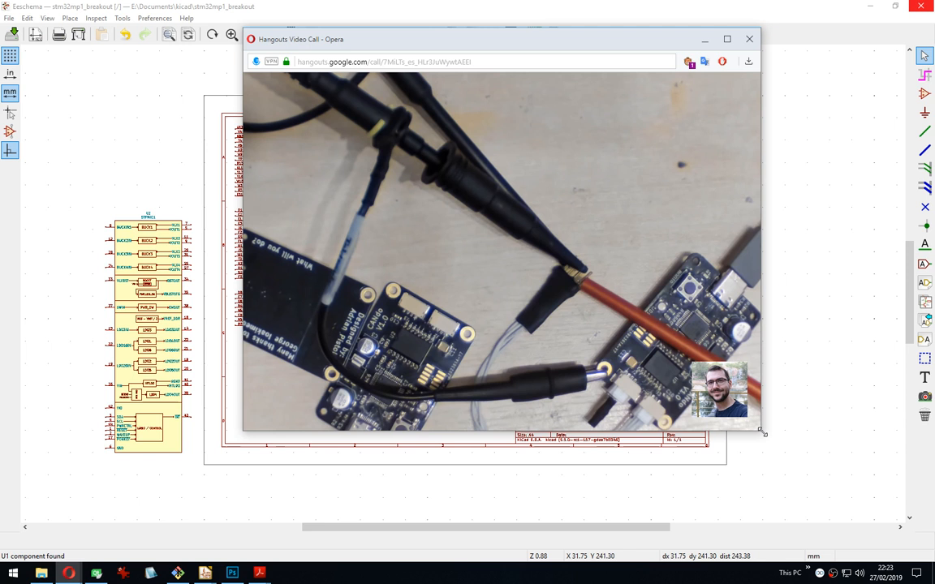
mouse_move(597, 280)
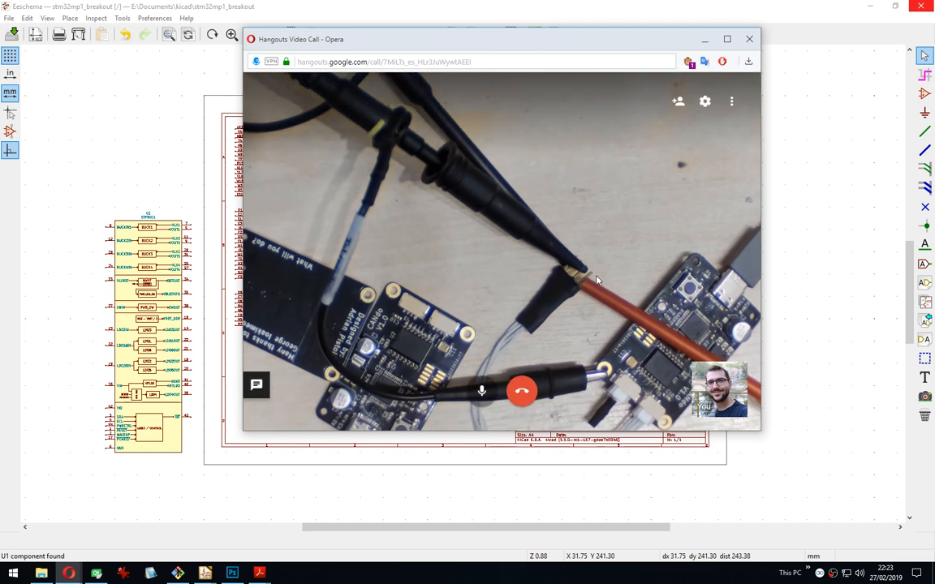